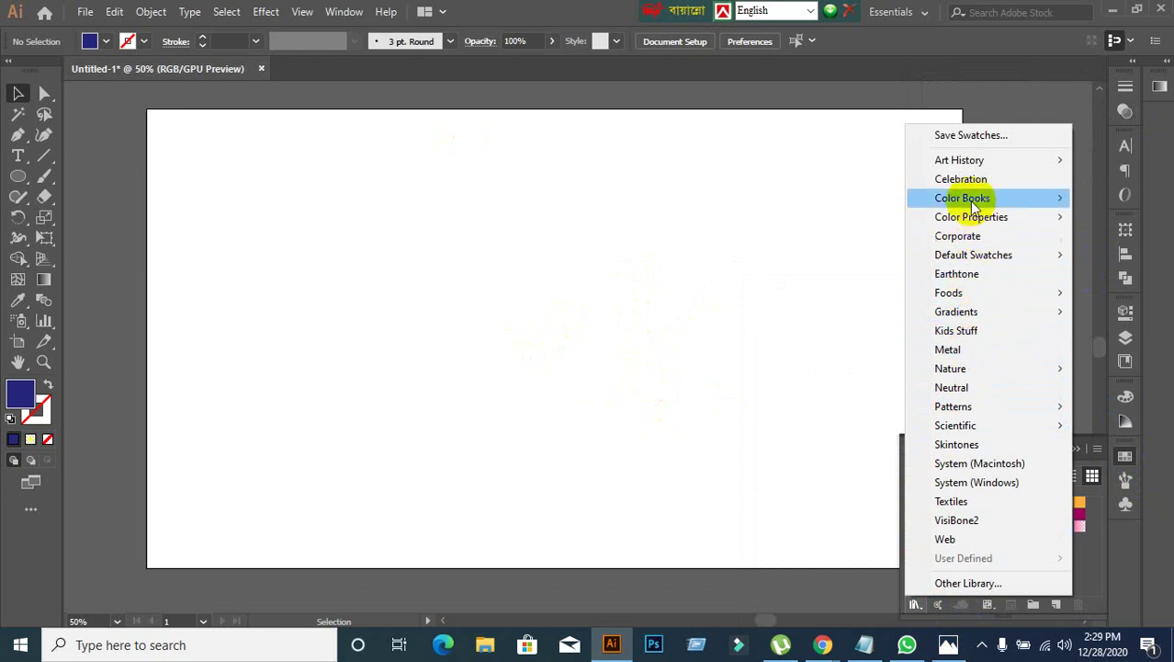
Step: Draw a dark blue square without a stroke, left of centre in the upper part of the artboard
mouse_move(993, 407)
mouse_move(857, 418)
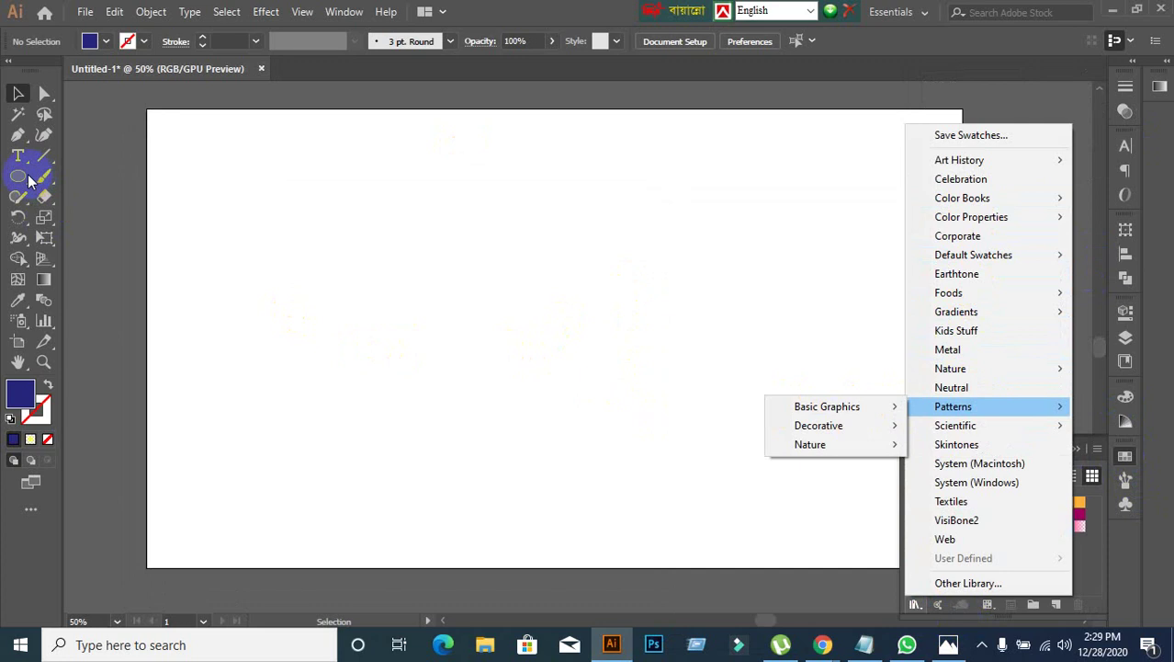
left_click_drag(15, 180, 76, 175)
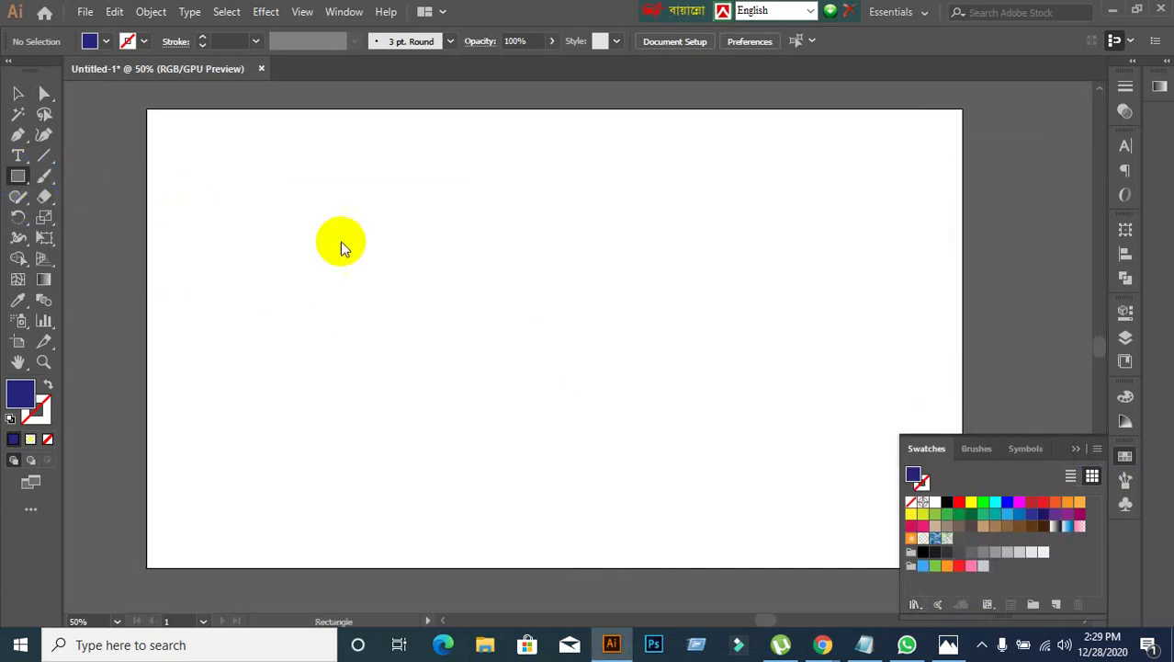
left_click_drag(359, 191, 548, 377)
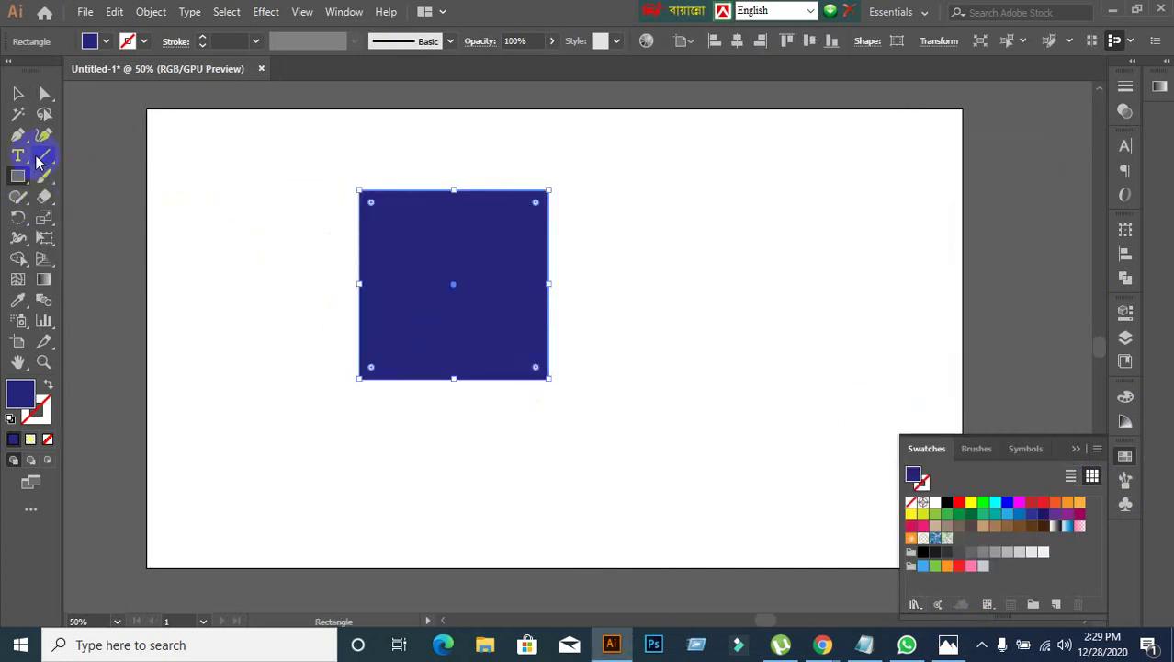
left_click(18, 95)
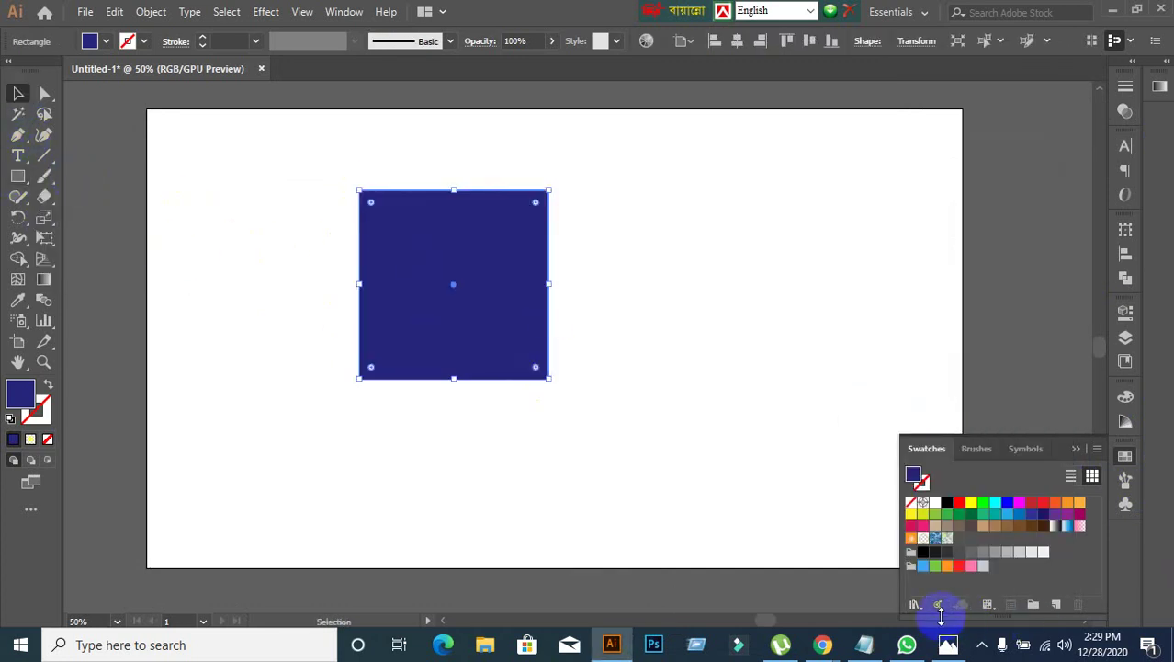
Step: Open the Basic Graphics_Dots pattern swatch library and place it beside the square
left_click(915, 604)
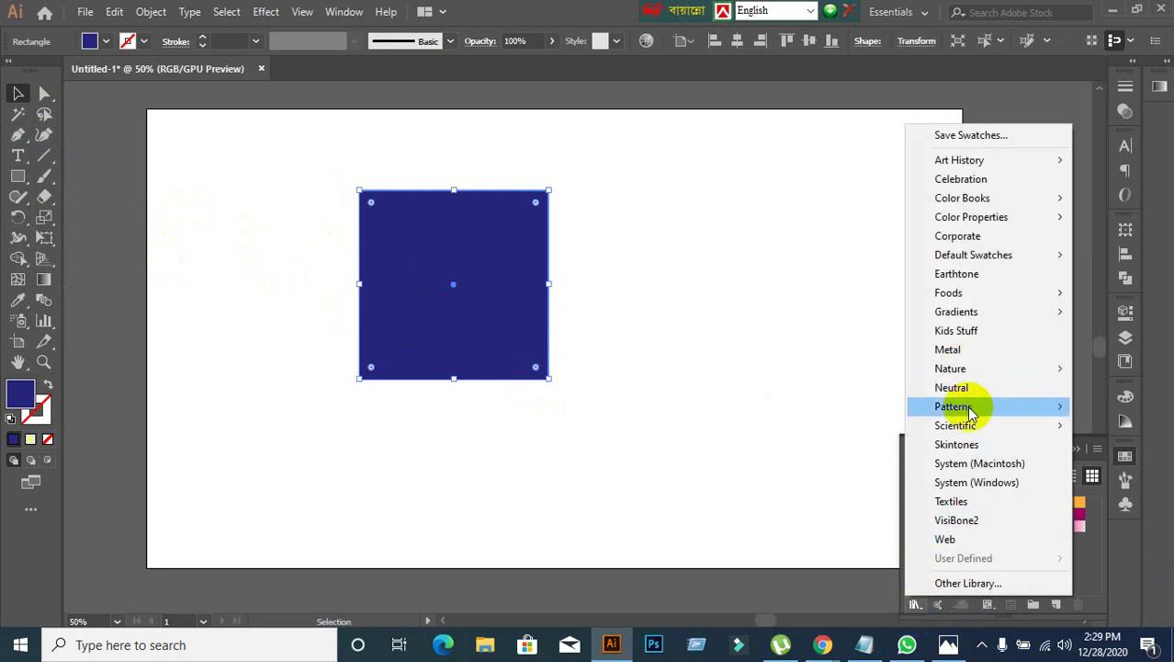
mouse_move(975, 405)
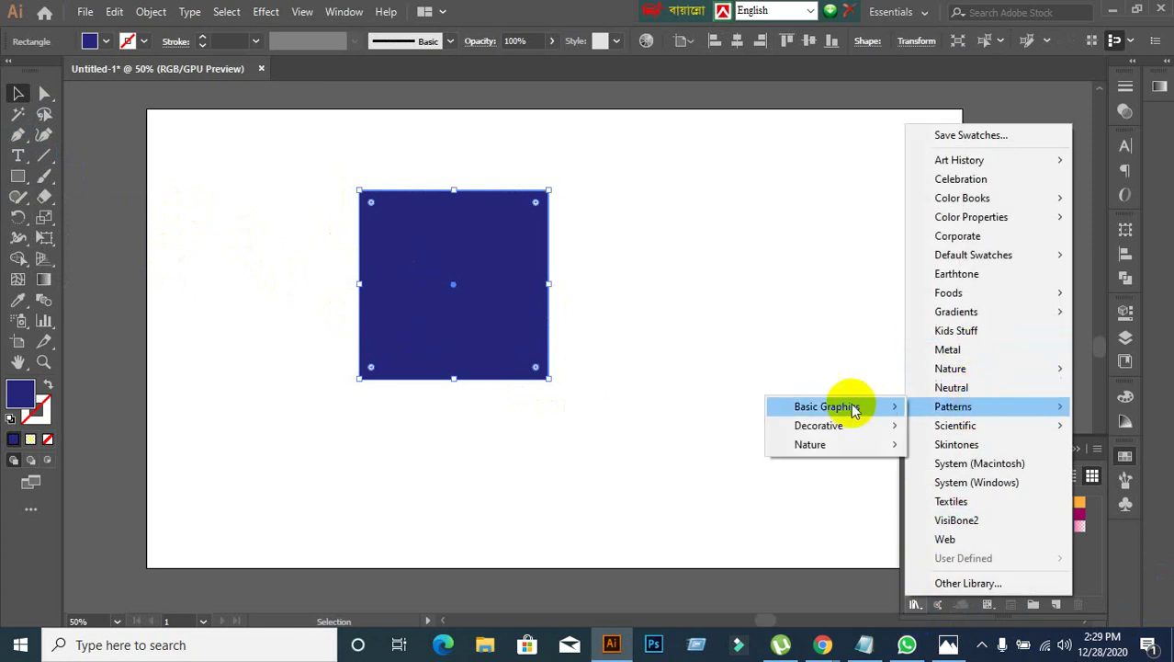
mouse_move(844, 407)
left_click(950, 412)
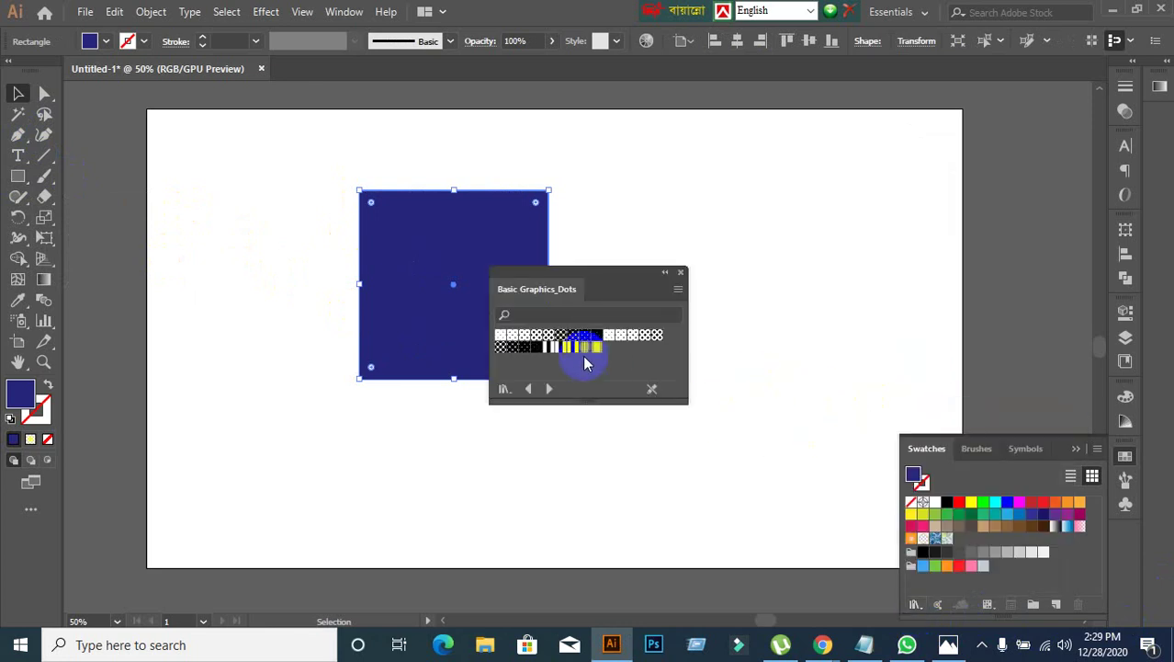
left_click_drag(593, 281, 787, 204)
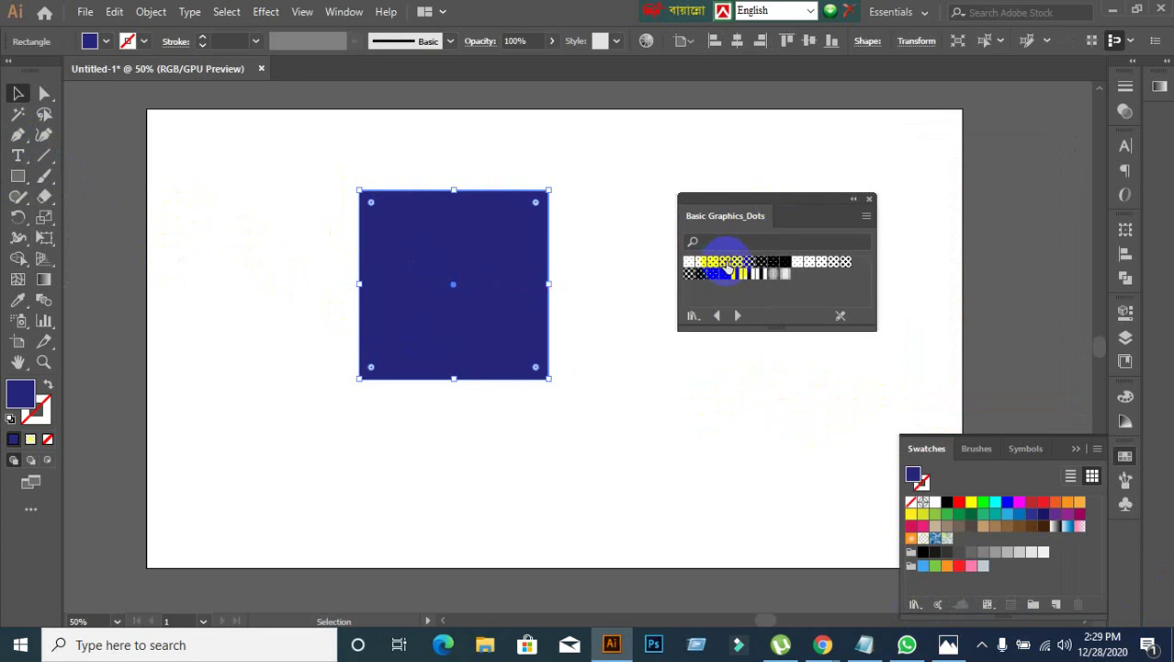
Step: Try several Basic Graphics_Dots patterns as the square's fill, finishing with large black dots on white
left_click(731, 266)
left_click(770, 267)
left_click(819, 265)
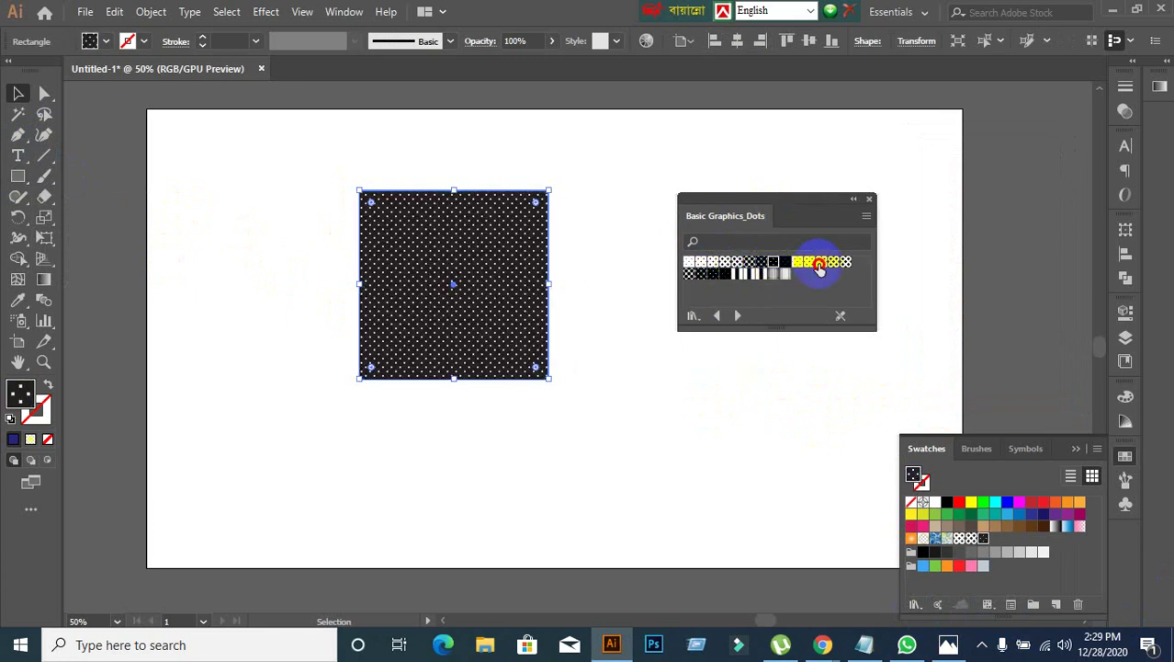
left_click(837, 266)
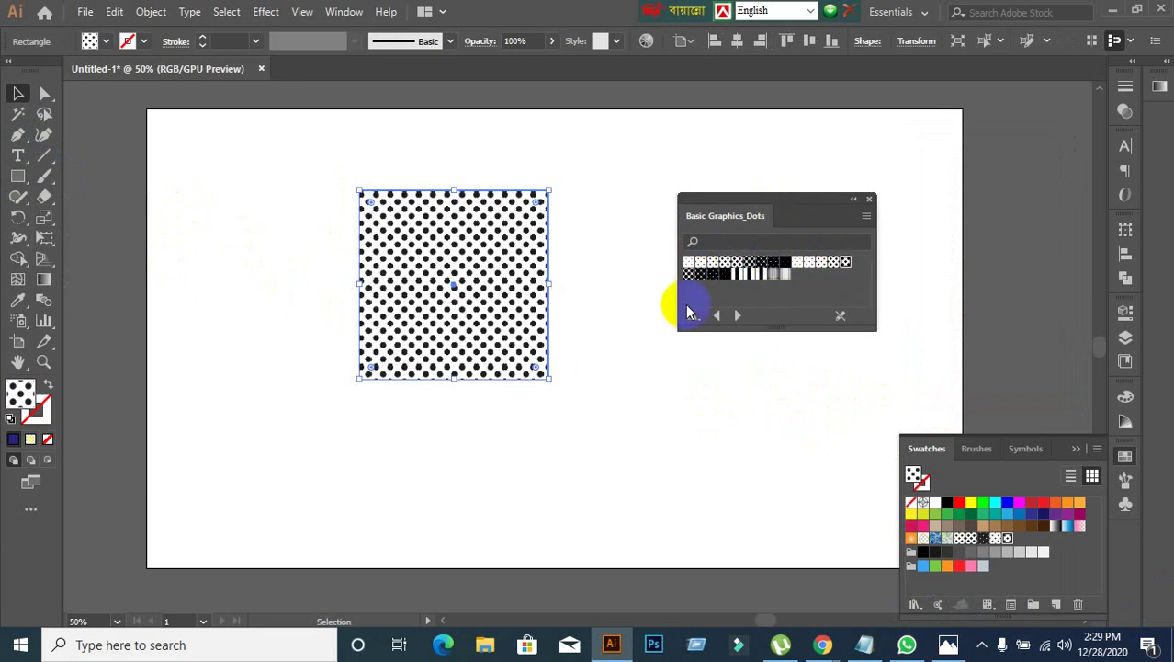
Step: Switch to the Google Meet call in Chrome, admit the waiting participant, and return to Illustrator
left_click(823, 644)
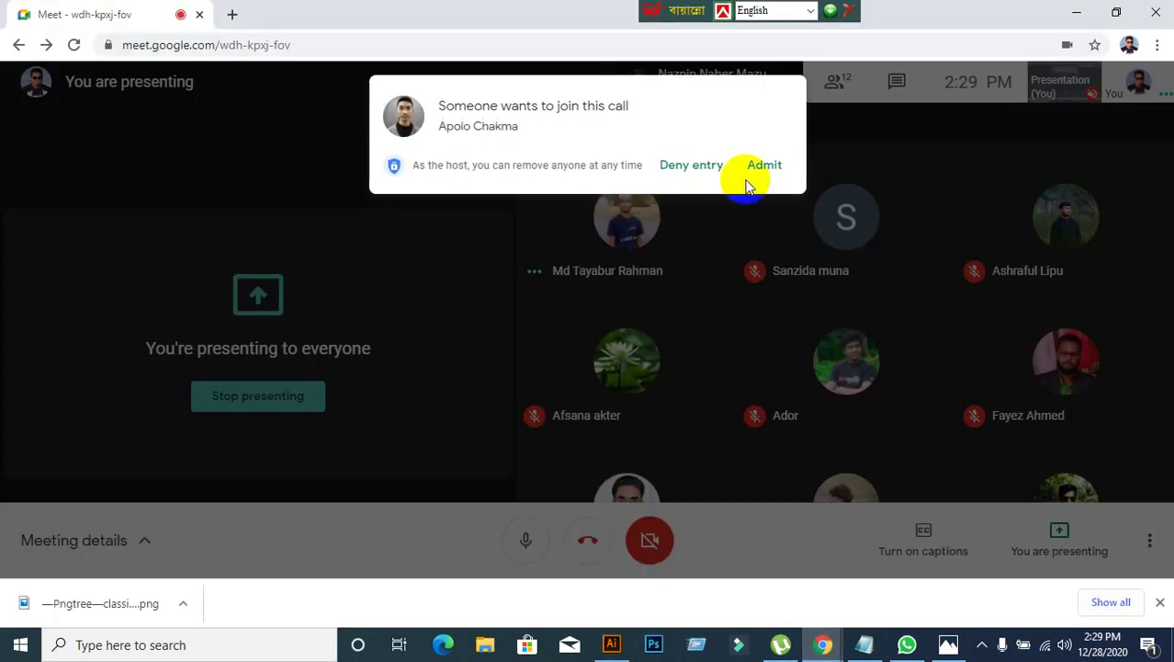
left_click(753, 179)
left_click(613, 646)
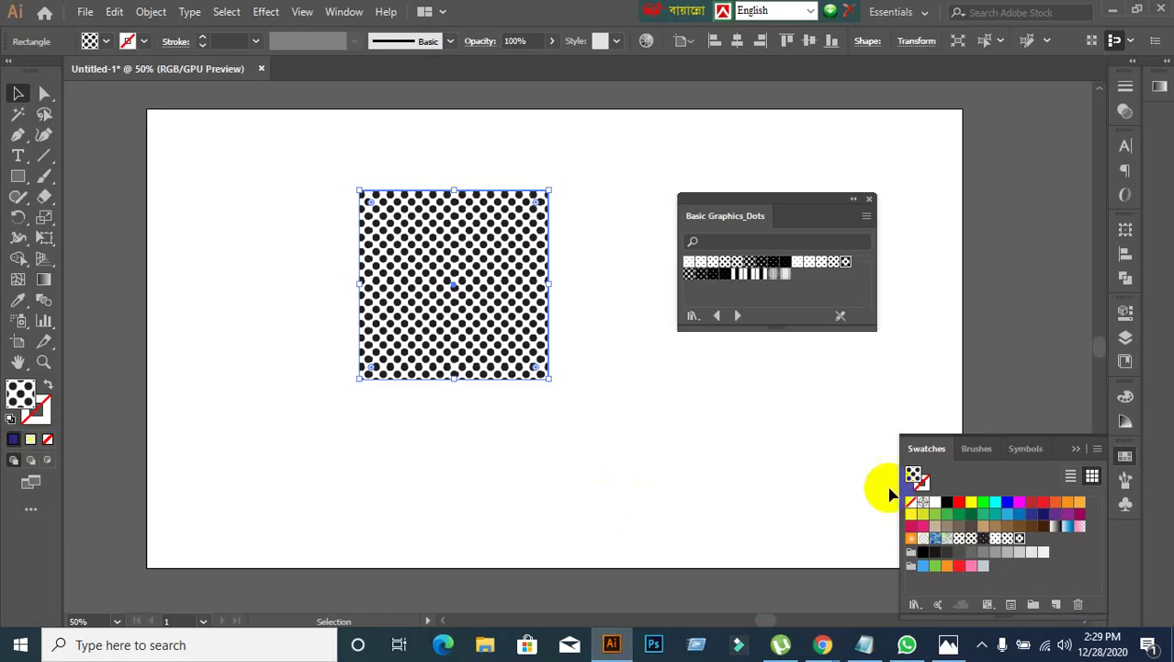
Step: Open the Decorative Legacy pattern swatch library
left_click(913, 605)
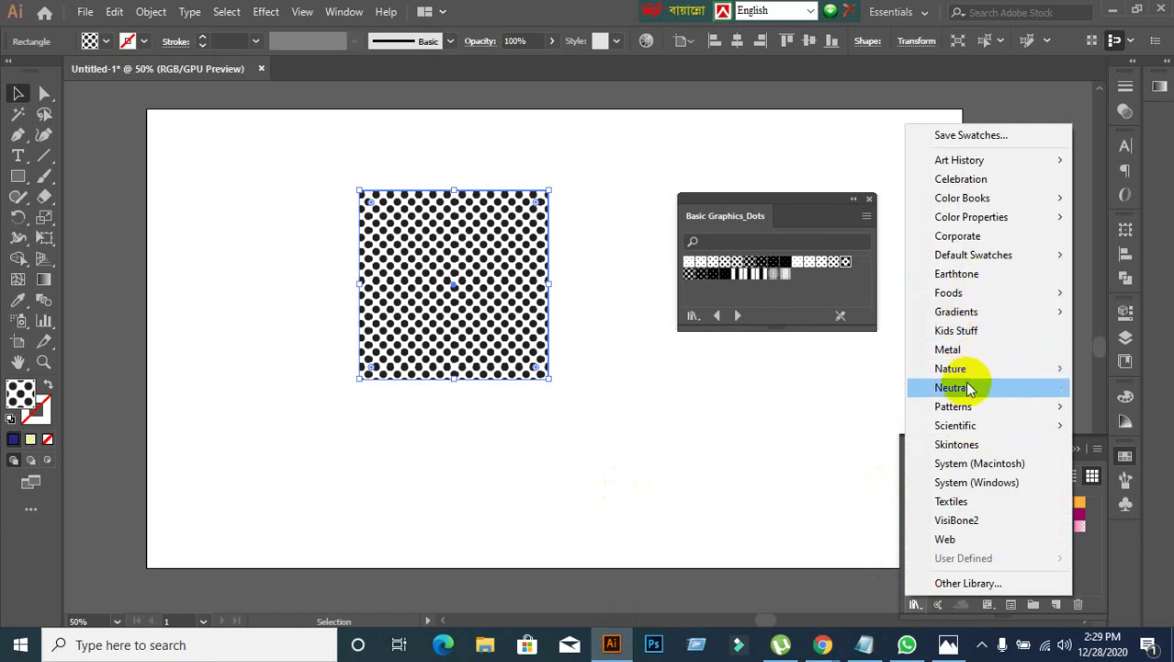
mouse_move(963, 406)
mouse_move(841, 424)
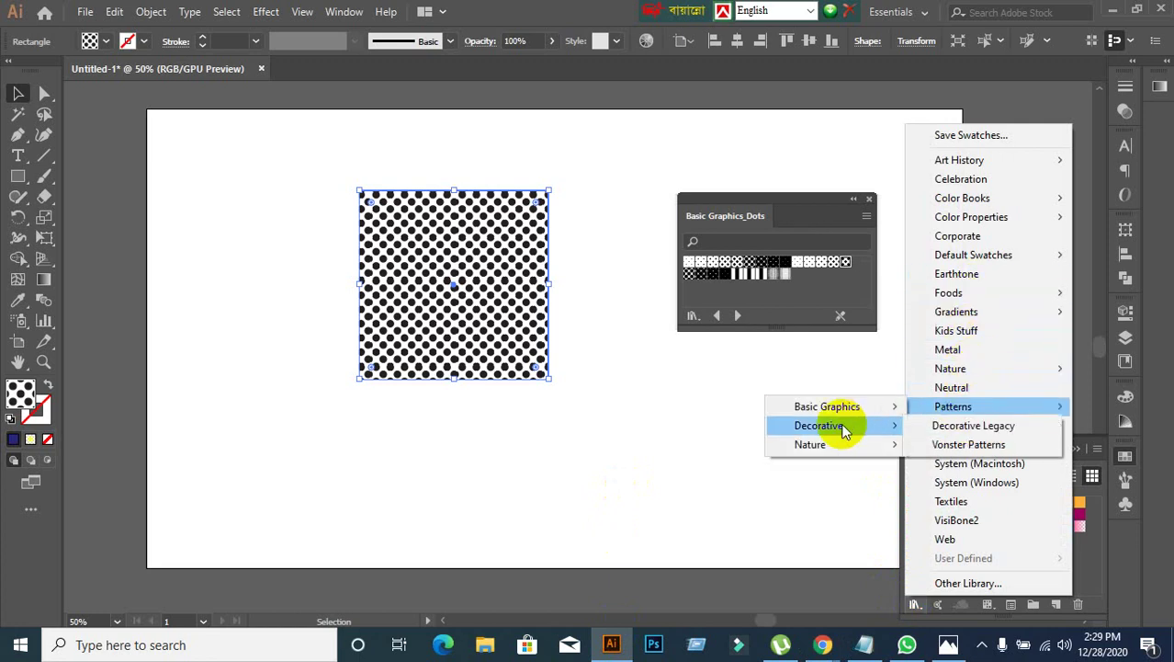
left_click(959, 425)
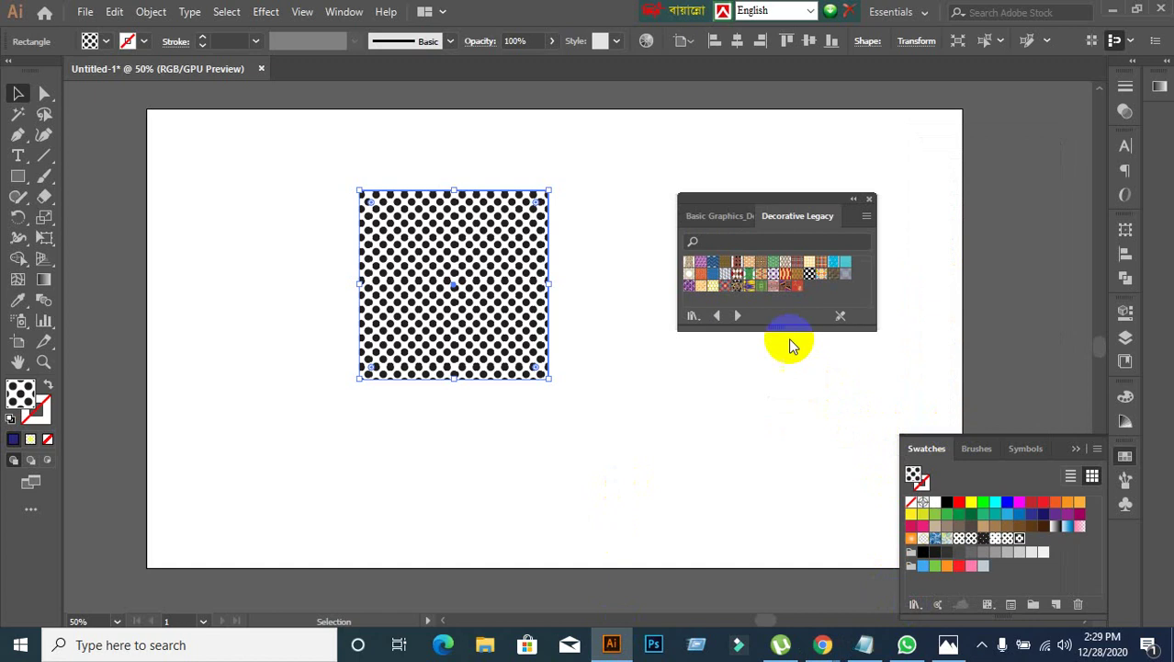
Step: Try a range of Decorative Legacy patterns as the square's fill, finishing with the green one
left_click(785, 283)
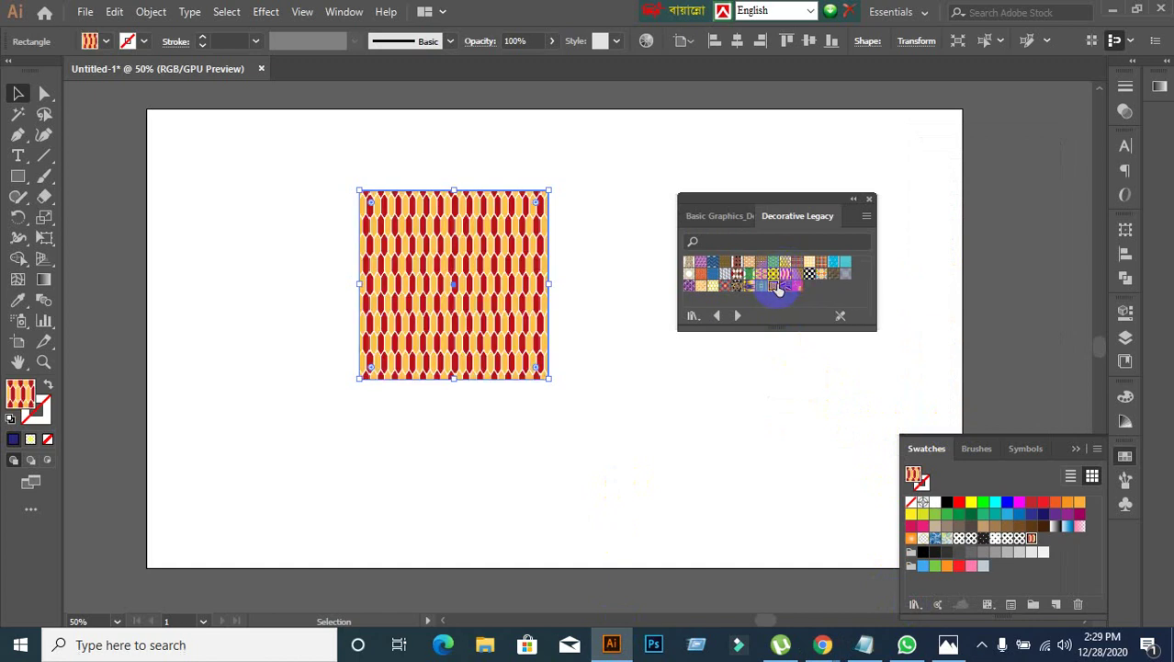
left_click(759, 287)
left_click(738, 288)
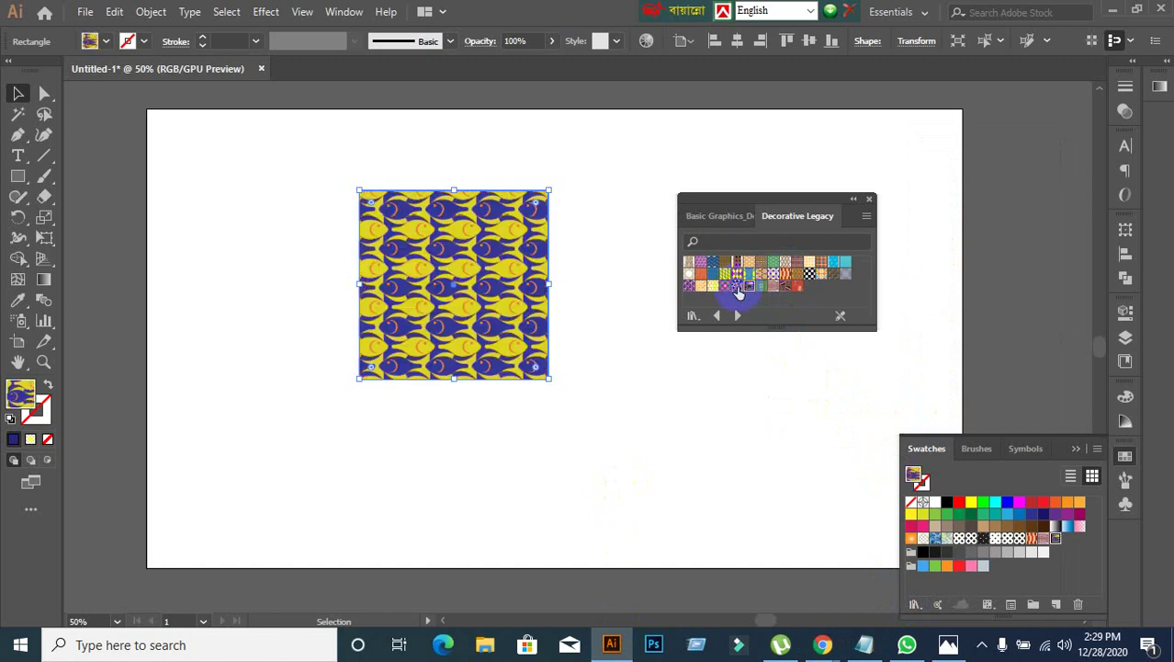
left_click(725, 287)
left_click(713, 287)
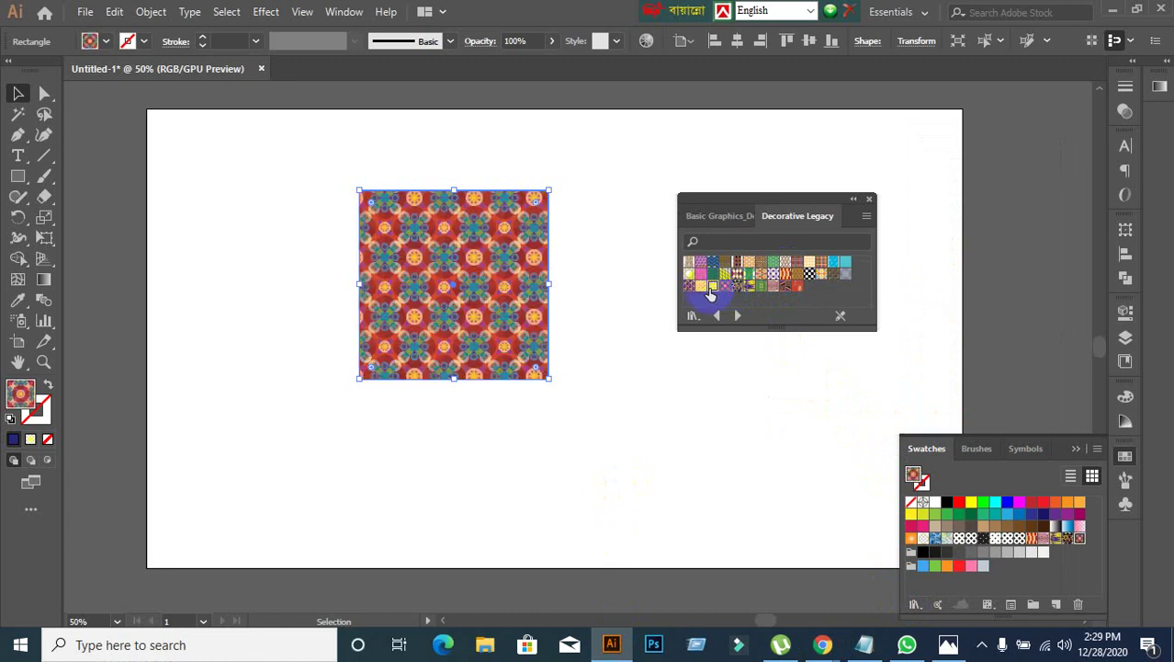
left_click(700, 287)
left_click(691, 287)
left_click(774, 275)
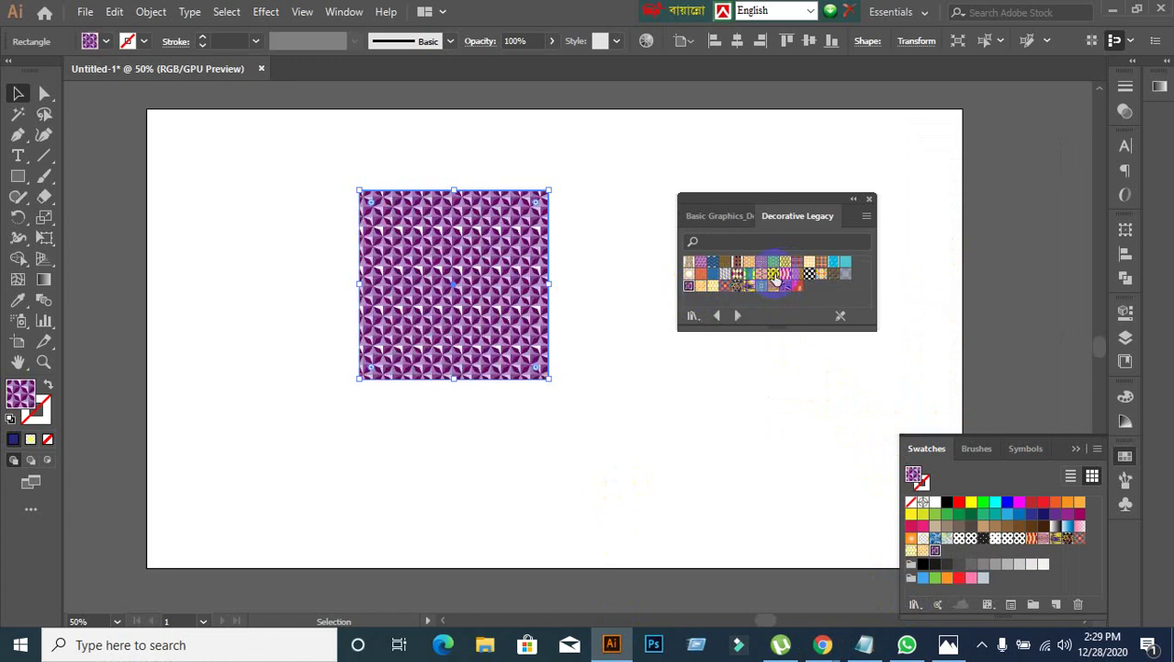
left_click(774, 262)
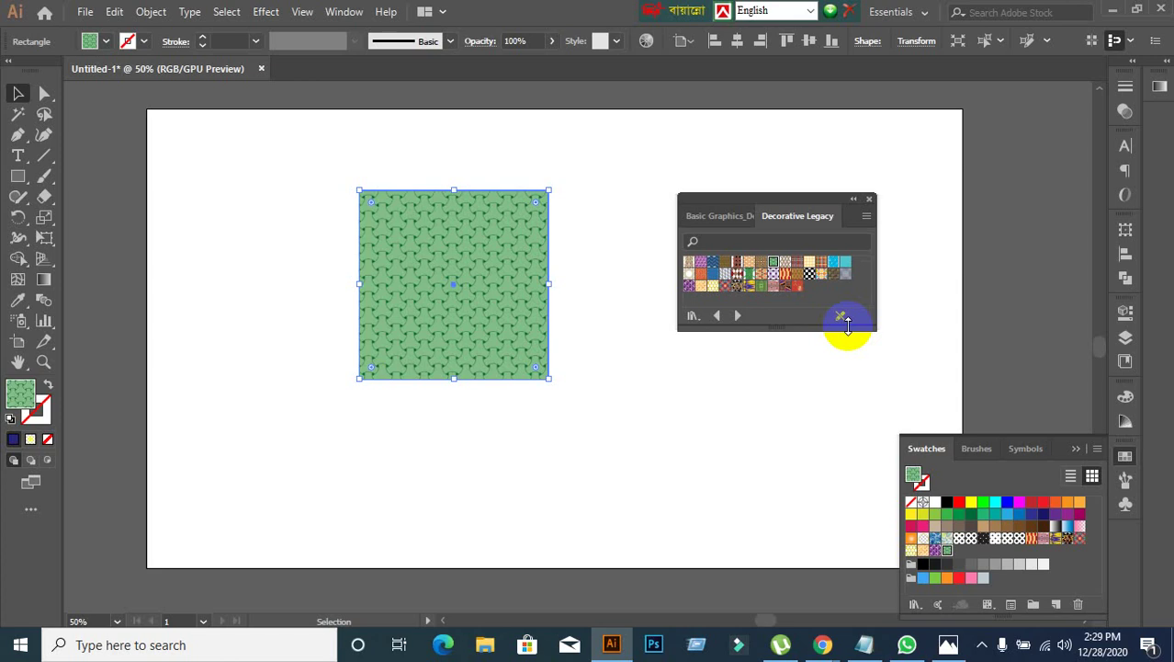
Step: Fill the square with a small black dot pattern from the Basic Graphics_Dots library and close the pattern libraries
left_click(916, 604)
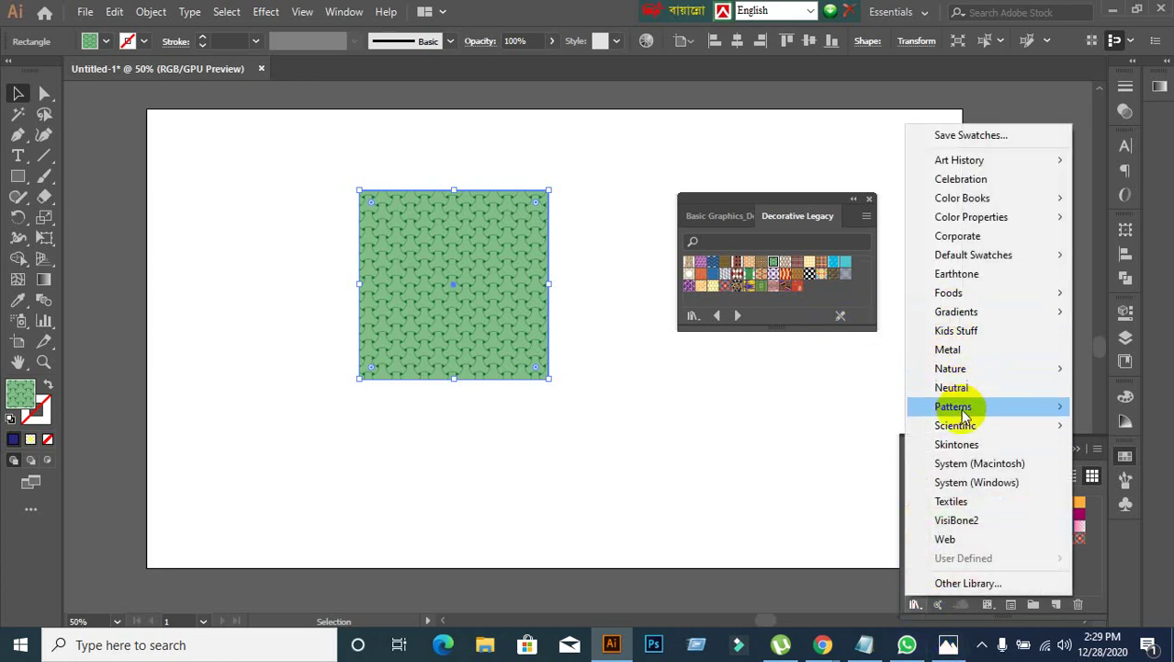
mouse_move(964, 415)
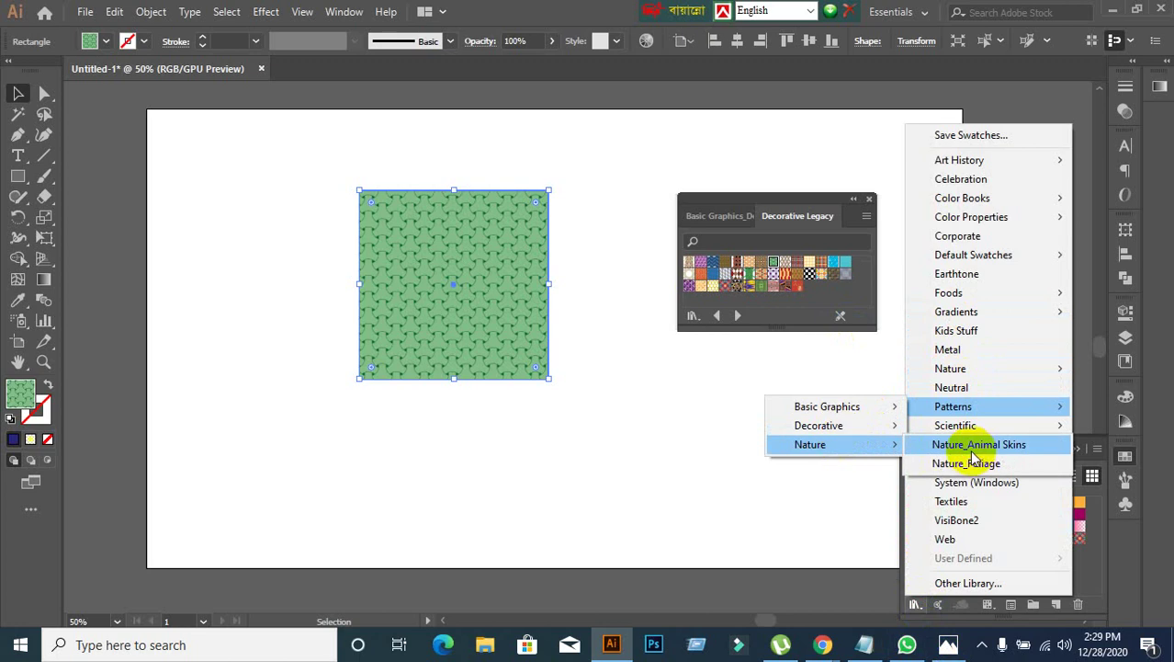
mouse_move(847, 409)
left_click(992, 407)
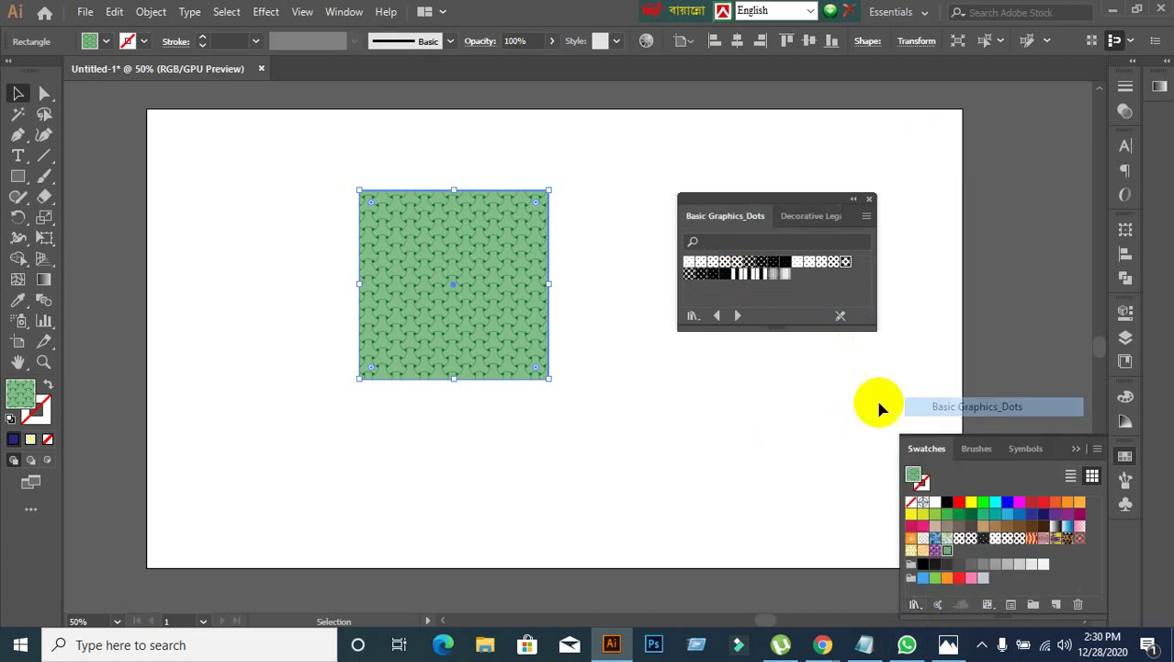
left_click(724, 264)
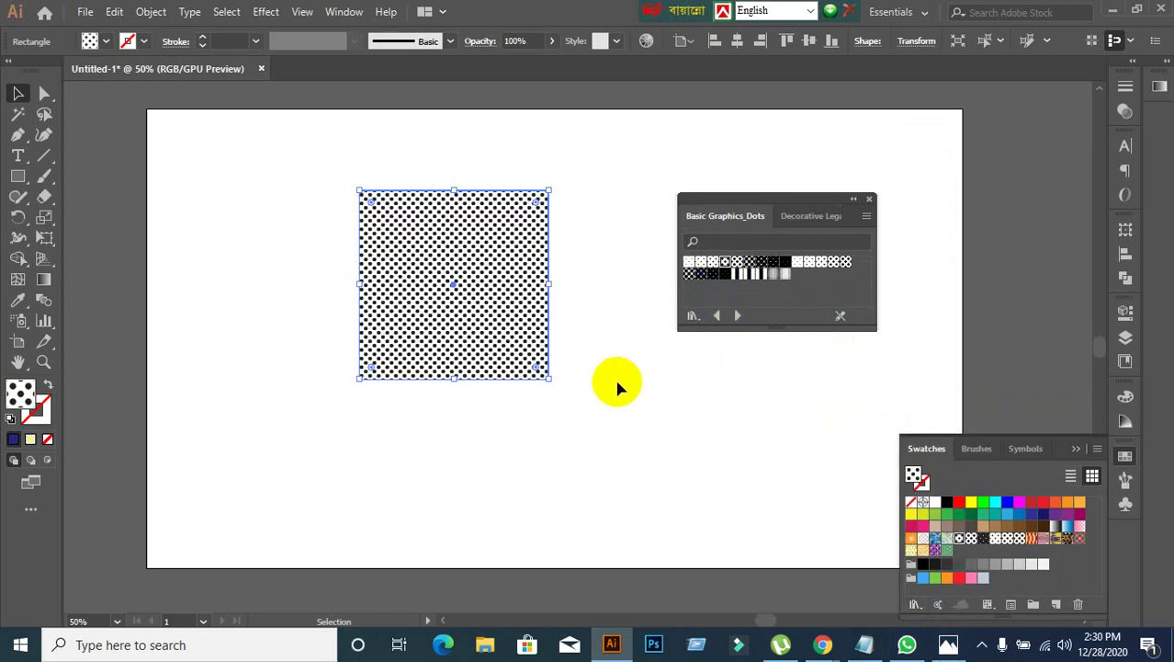
left_click(869, 200)
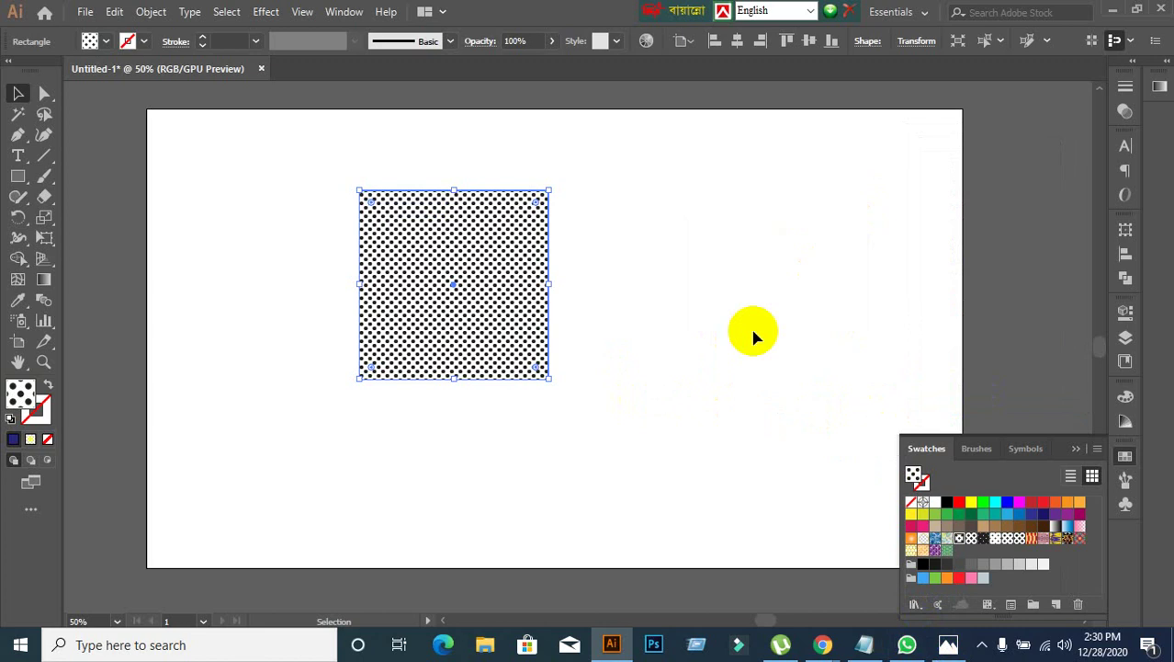
Step: Expand the dot-patterned square with only Fill enabled
left_click(645, 332)
left_click(487, 326)
left_click(150, 11)
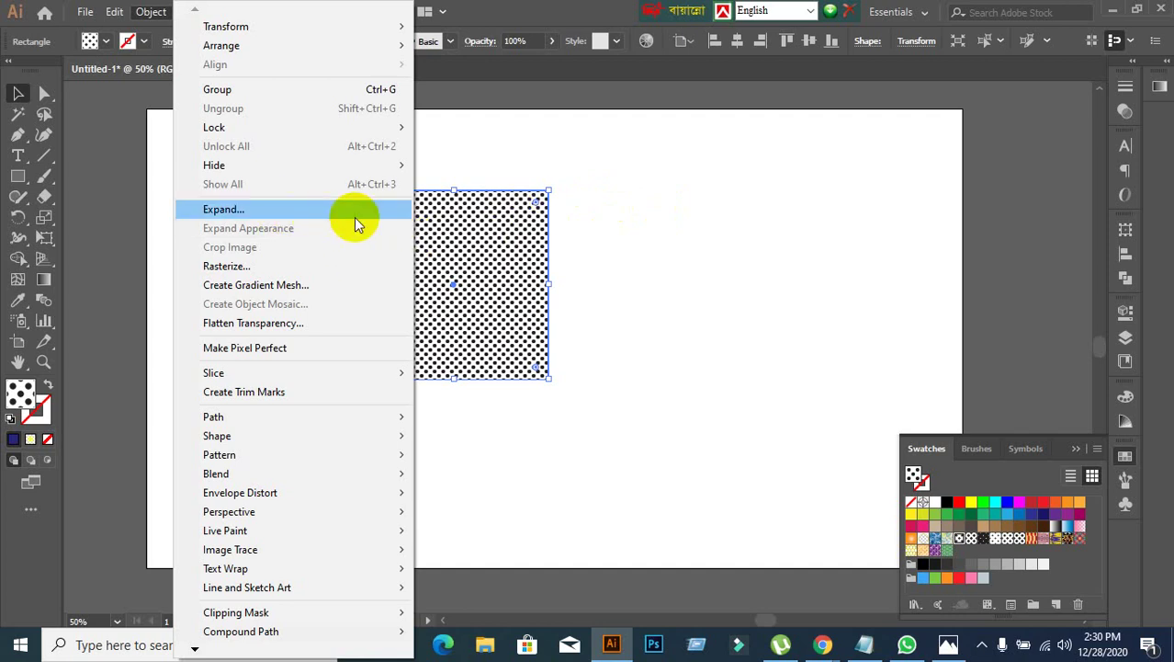
left_click(263, 210)
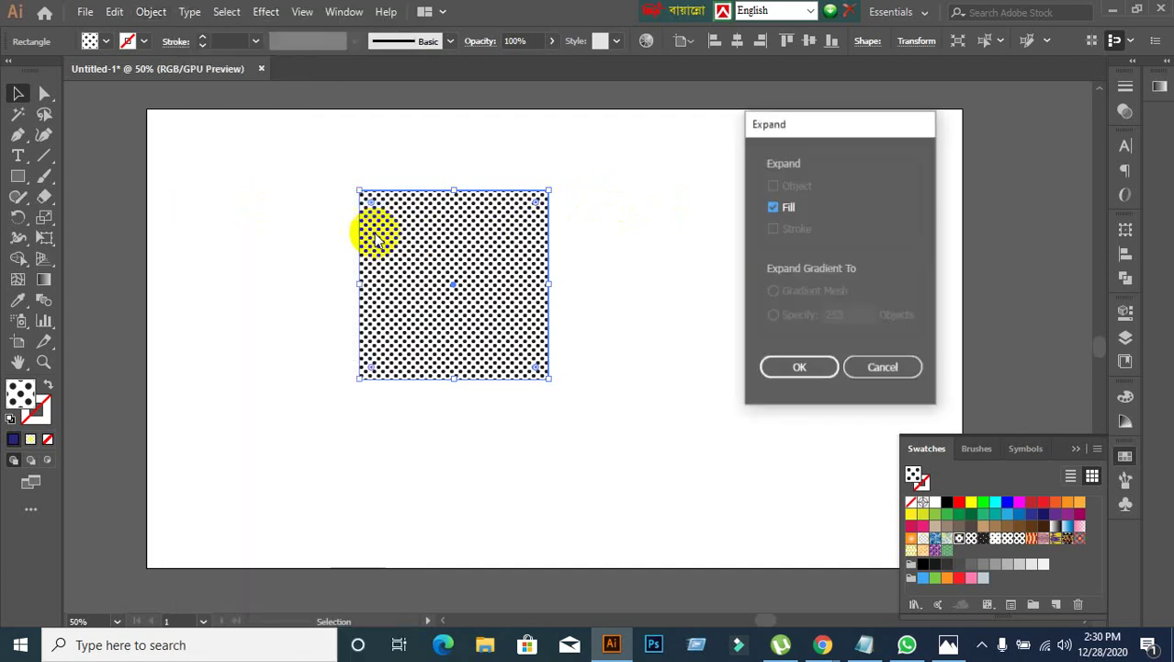
left_click(792, 372)
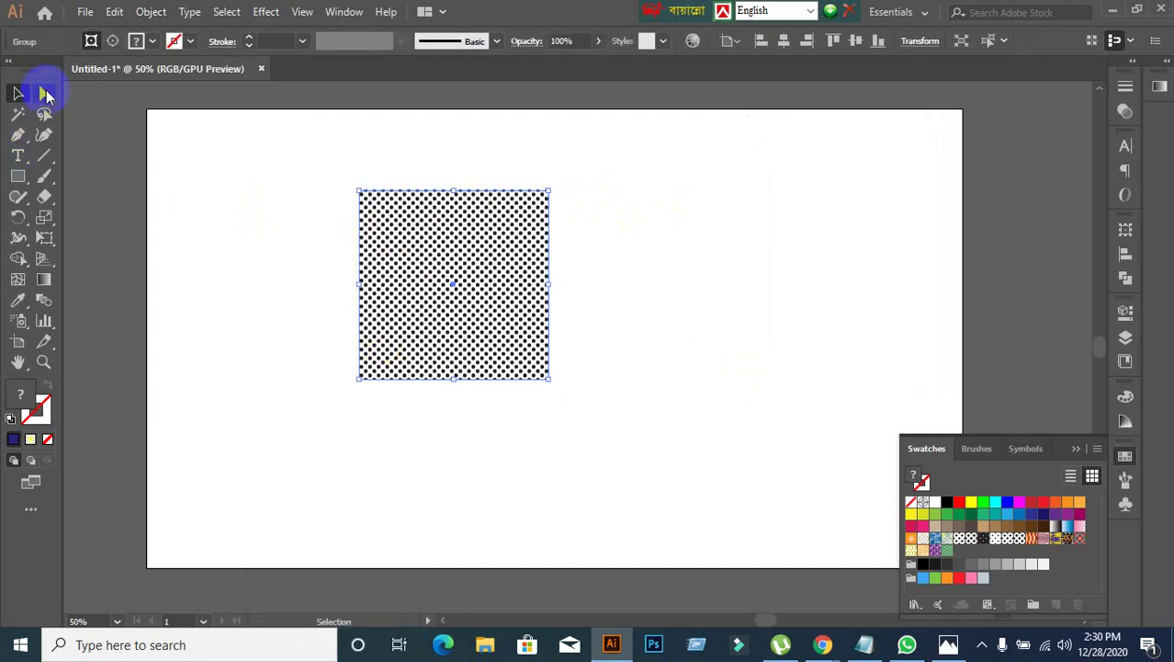
Step: Ungroup the expanded dot pattern and release its clipping mask
right_click(419, 287)
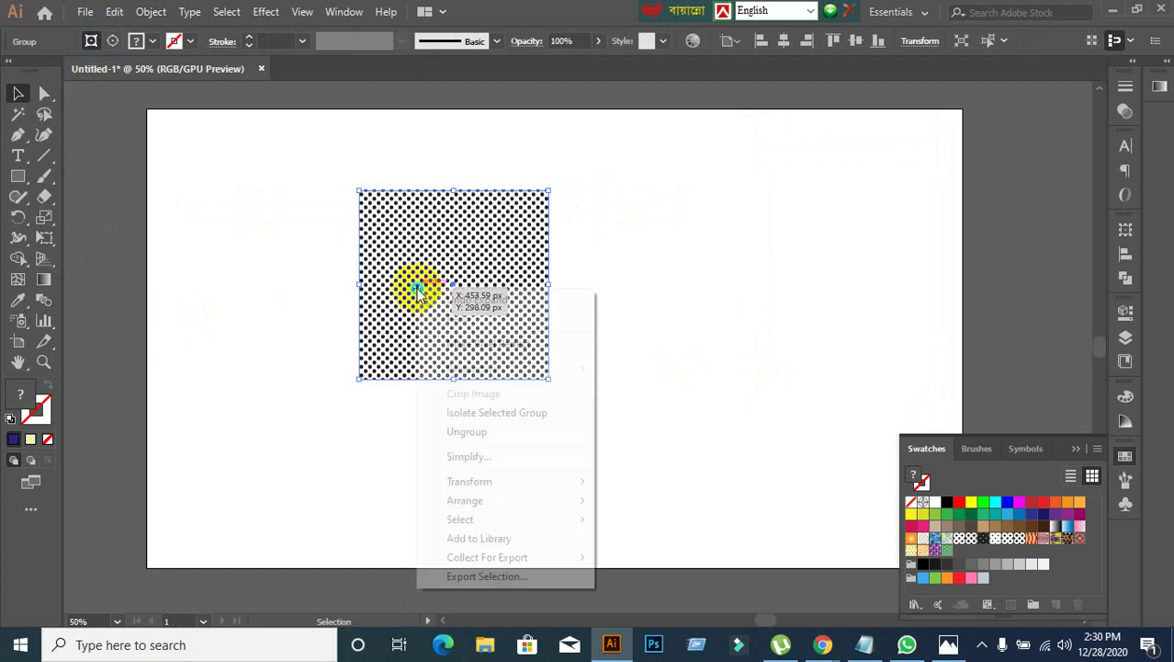
left_click(467, 432)
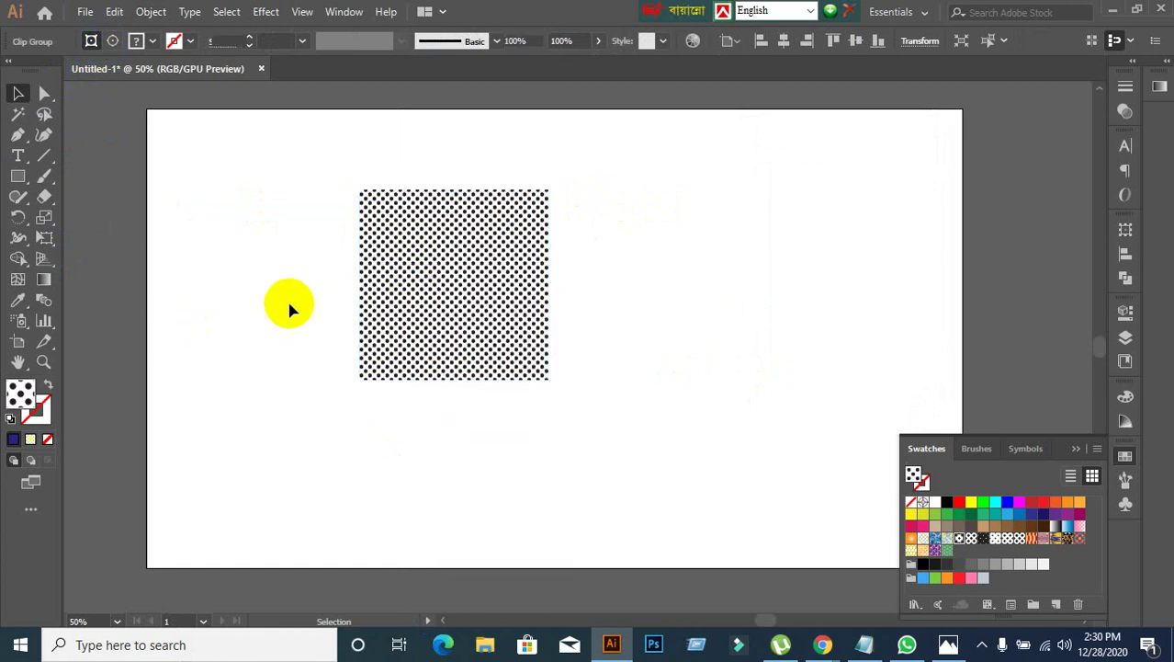
left_click(406, 427)
left_click(414, 335)
right_click(413, 335)
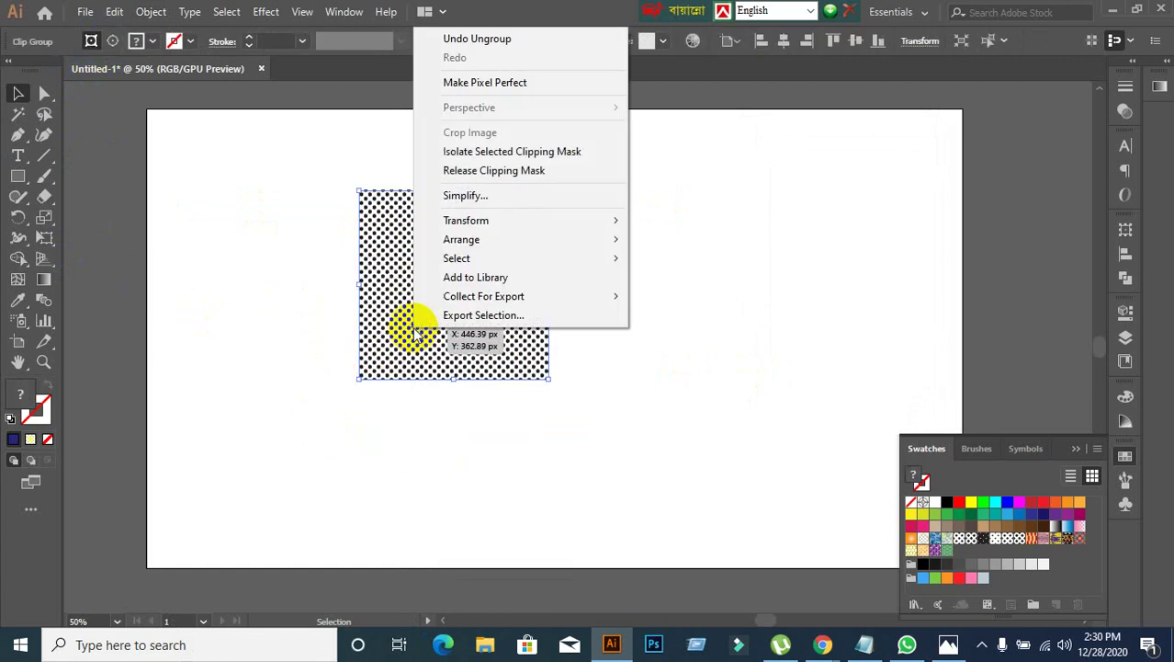
left_click(498, 172)
left_click(488, 310)
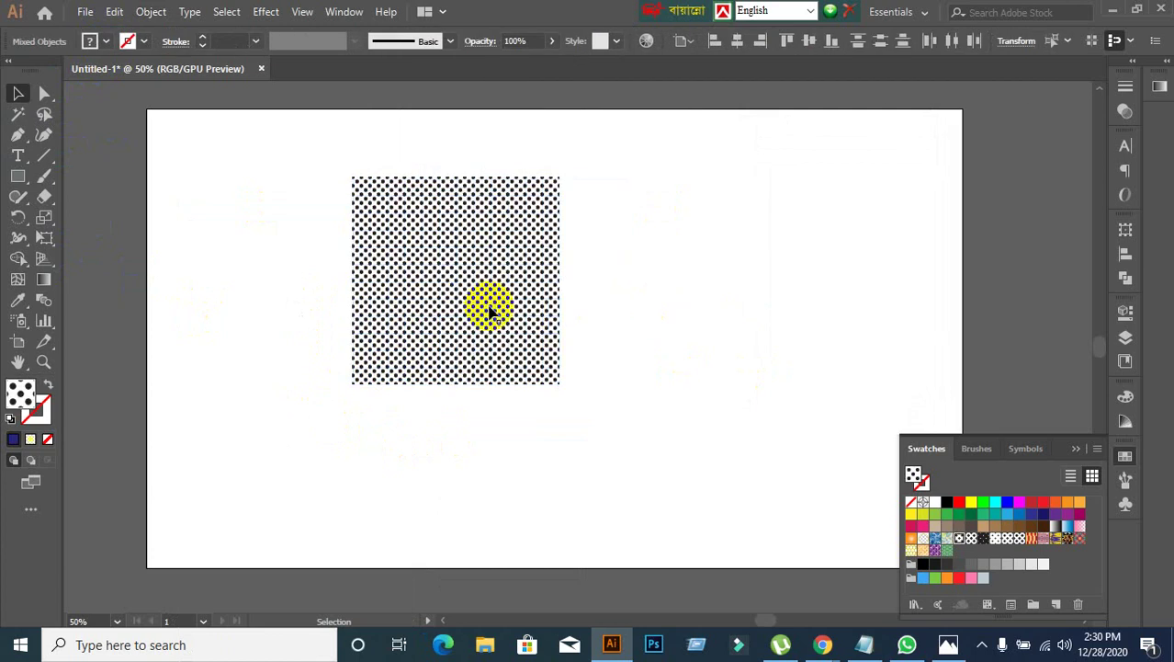
Step: Select a single pattern tile at the left edge of the dot pattern and ungroup it
left_click_drag(488, 309, 331, 287)
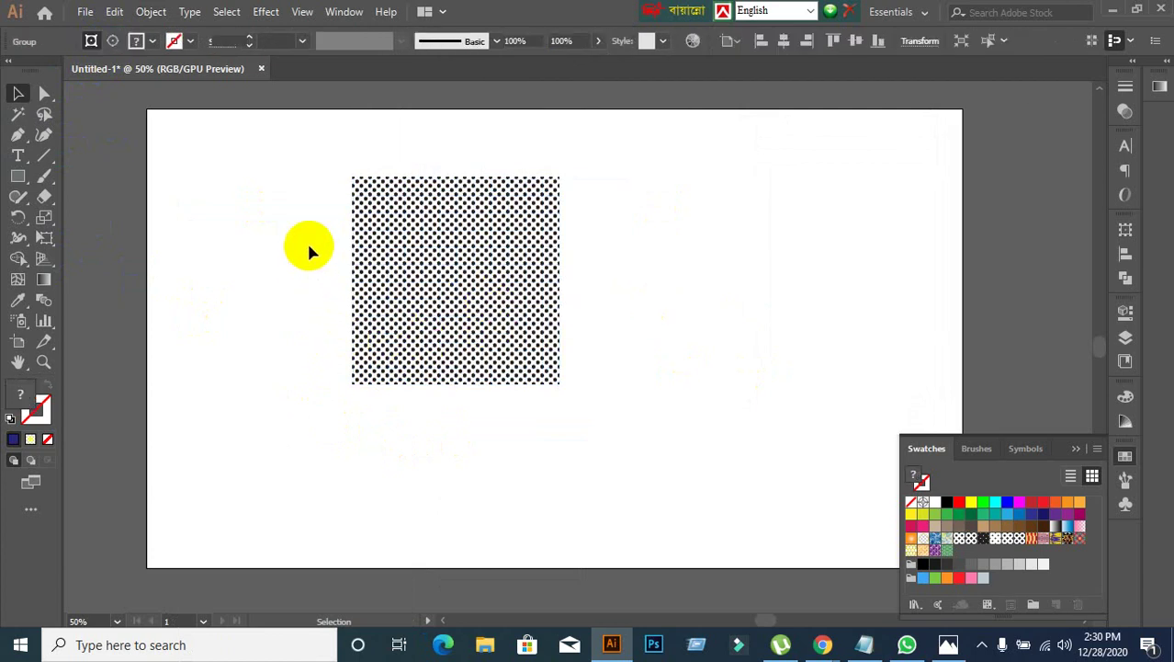
left_click_drag(308, 247, 360, 252)
right_click(359, 254)
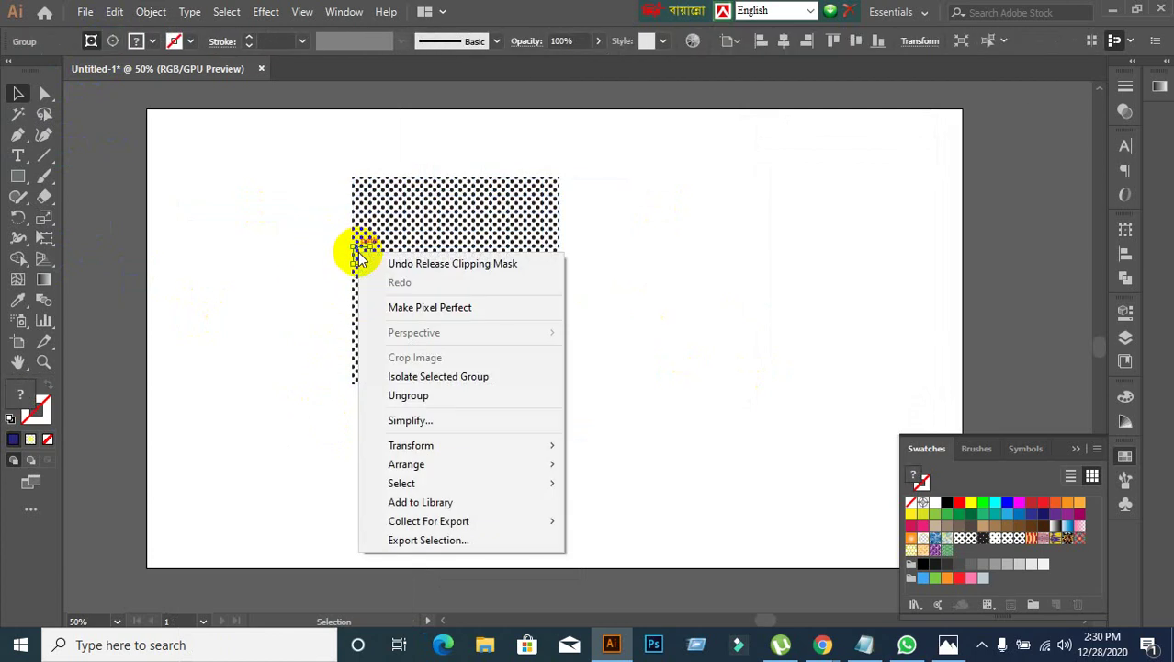
left_click(395, 397)
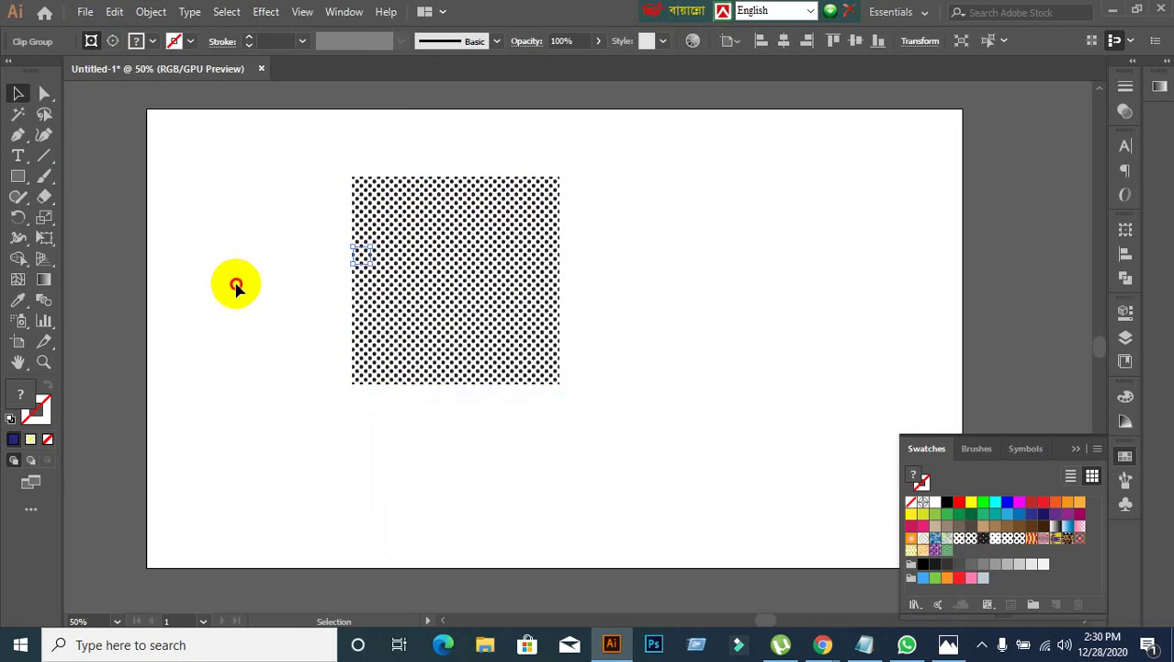
Step: Try to select and clip the ungrouped tile pieces at the left edge of the dot pattern
left_click(236, 283)
left_click(361, 257)
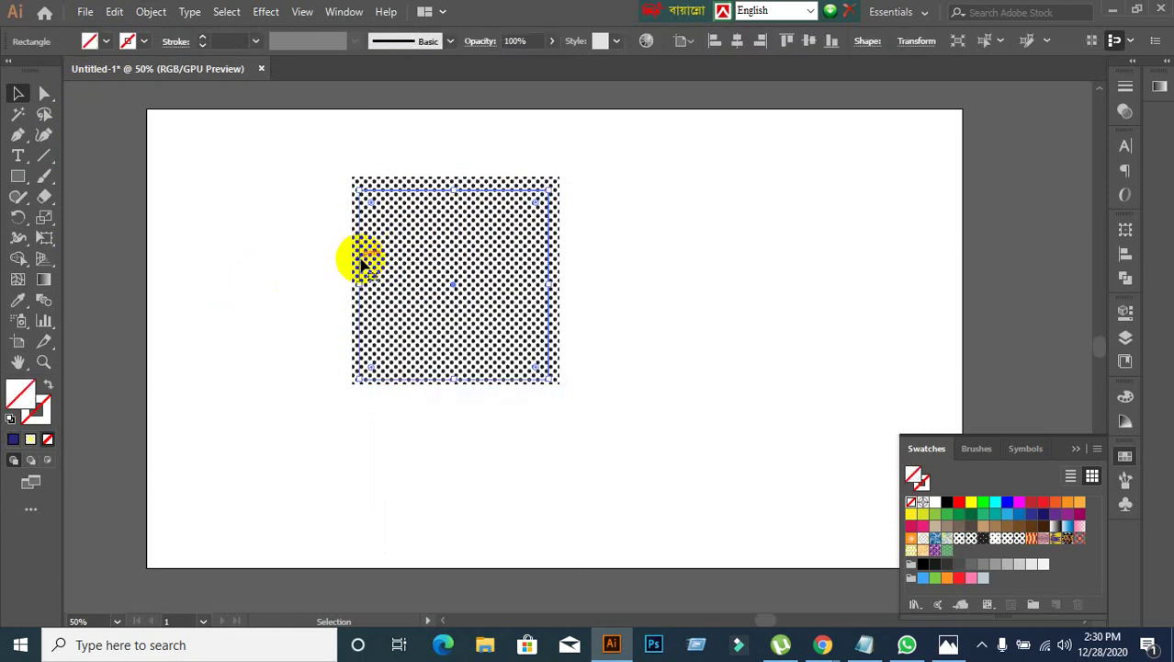
left_click(363, 261)
left_click_drag(363, 261, 322, 289)
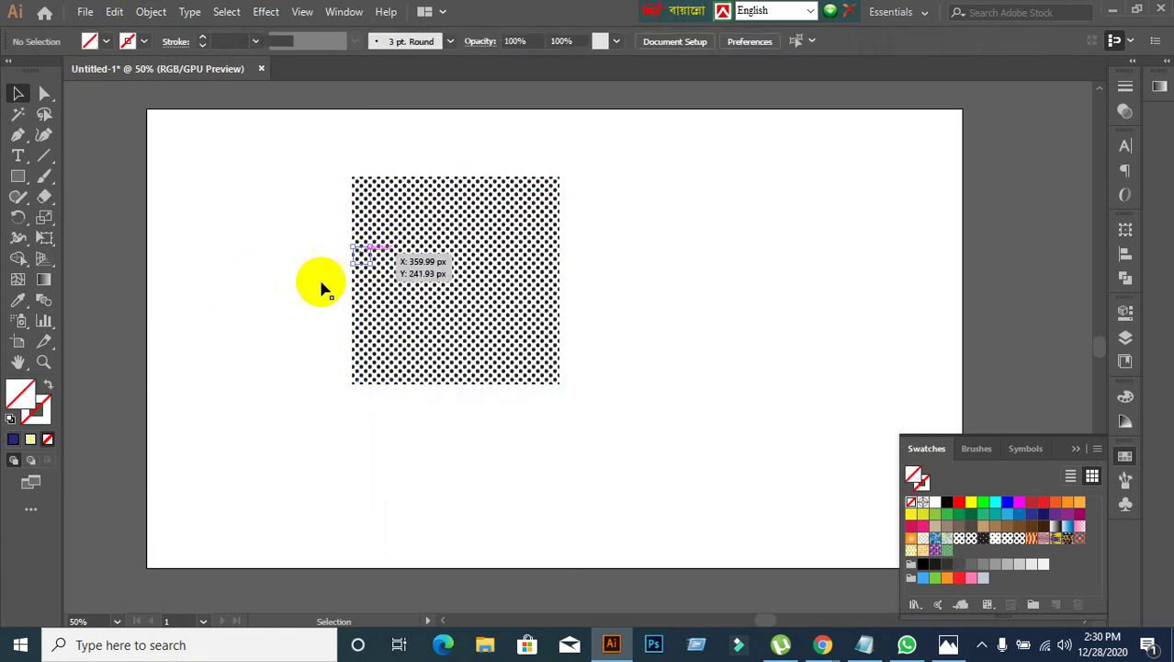
left_click(270, 301)
left_click_drag(326, 183, 671, 442)
key("ctrl+7")
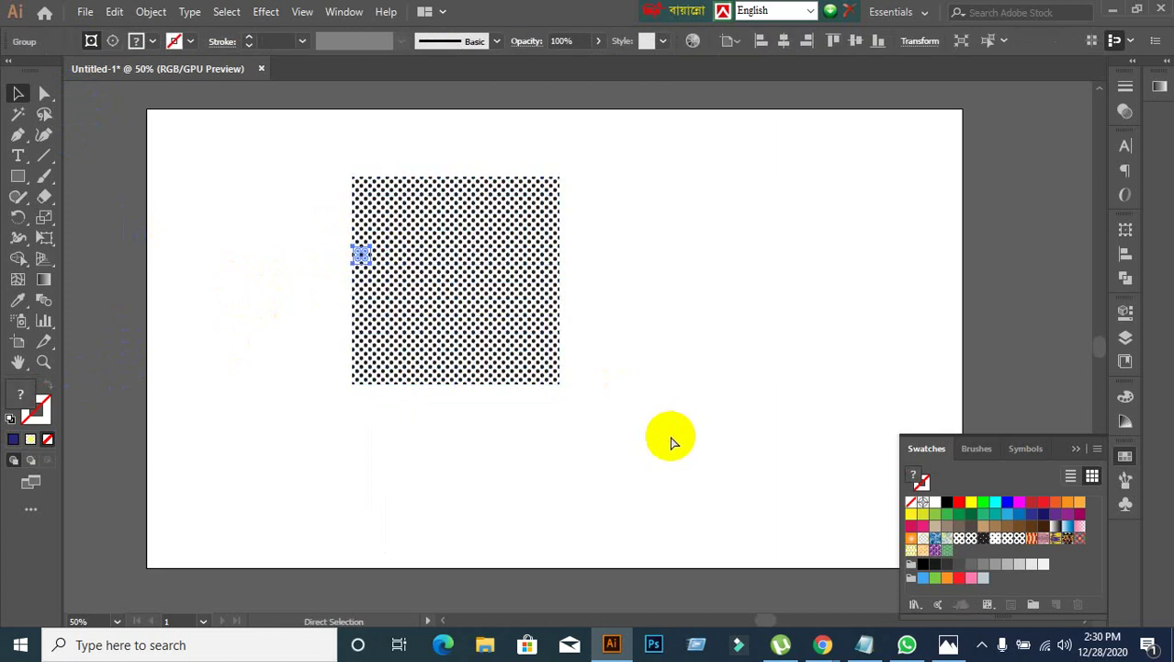
Step: Undo back to the unexpanded square with its live black dot pattern fill
key("ctrl+shift+a")
key("ctrl+z")
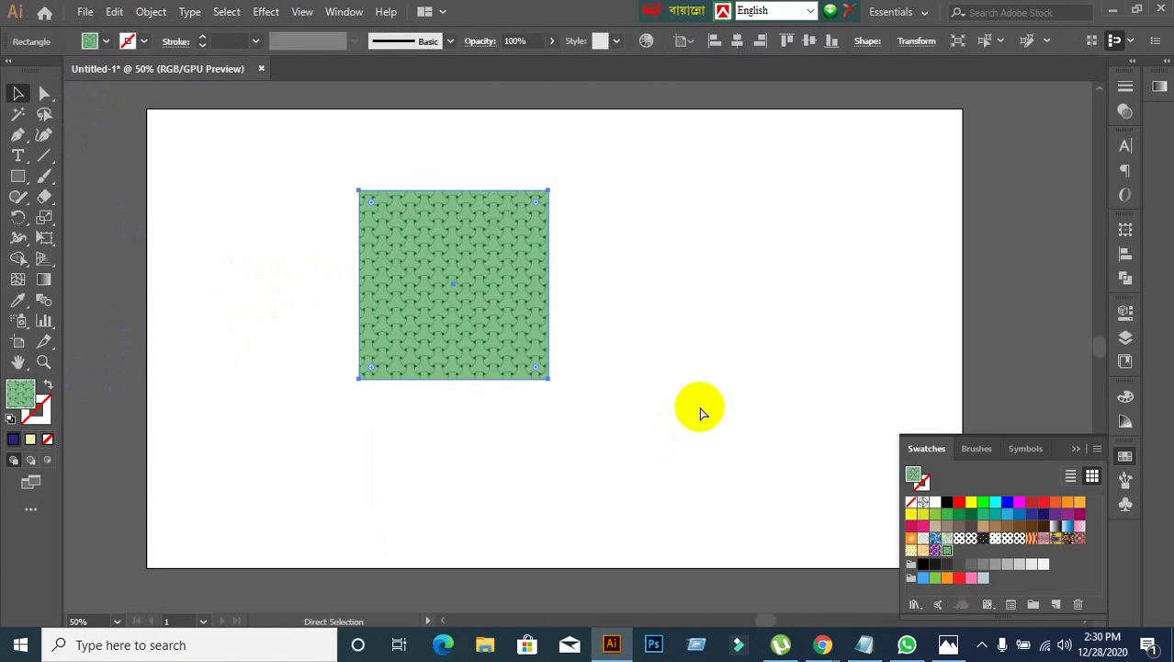
key("ctrl+z")
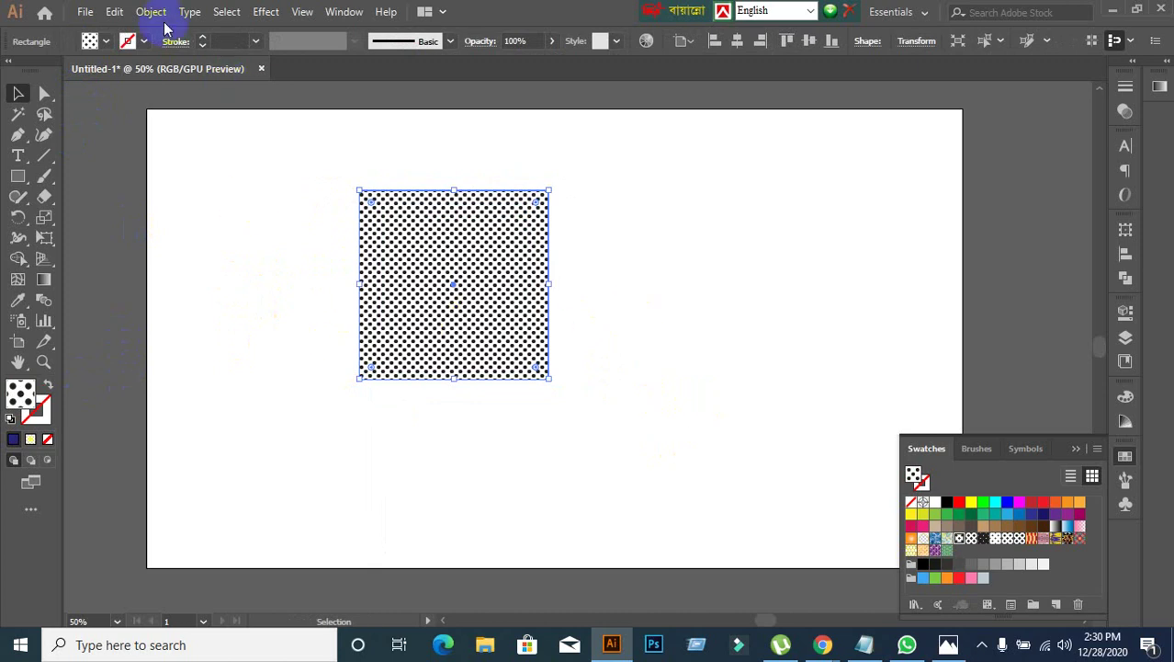
Step: Open Recolor Artwork for the dotted square, enable recoloring of the black, and assign a saturated blue with hue about 243°
left_click(116, 11)
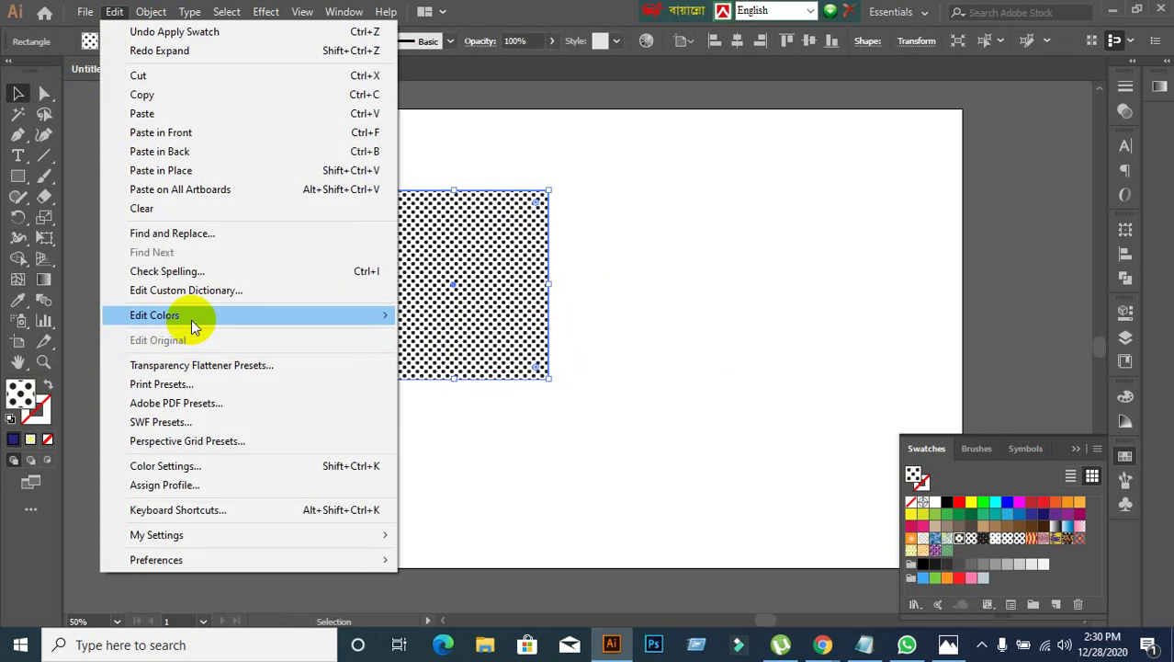
mouse_move(191, 319)
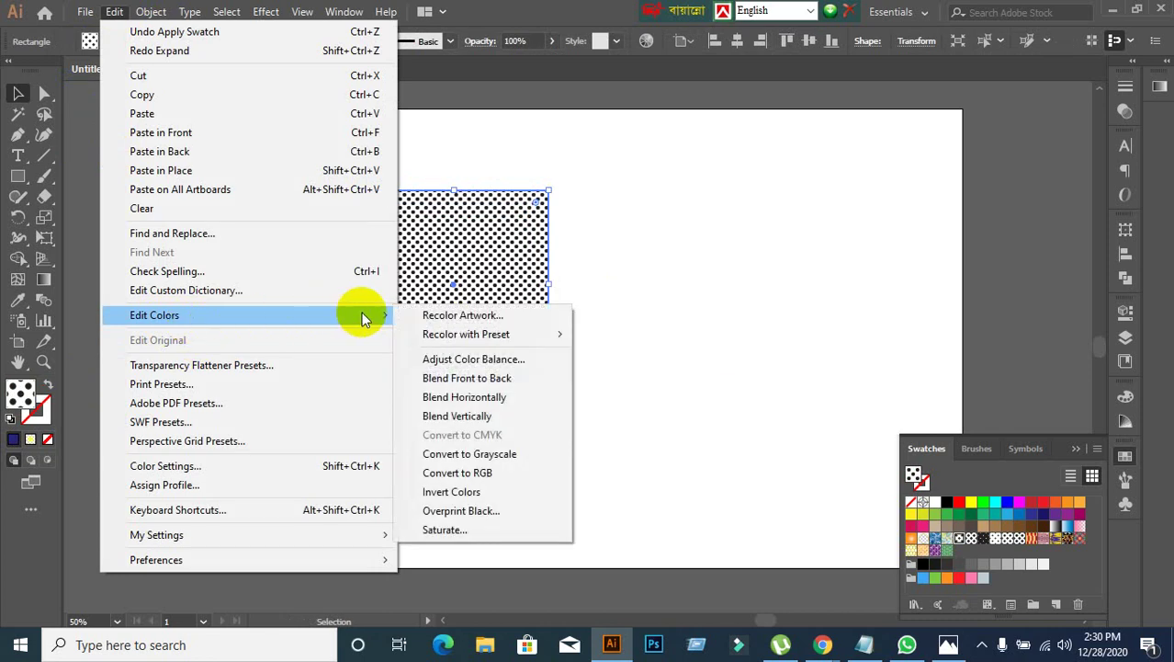
left_click(469, 315)
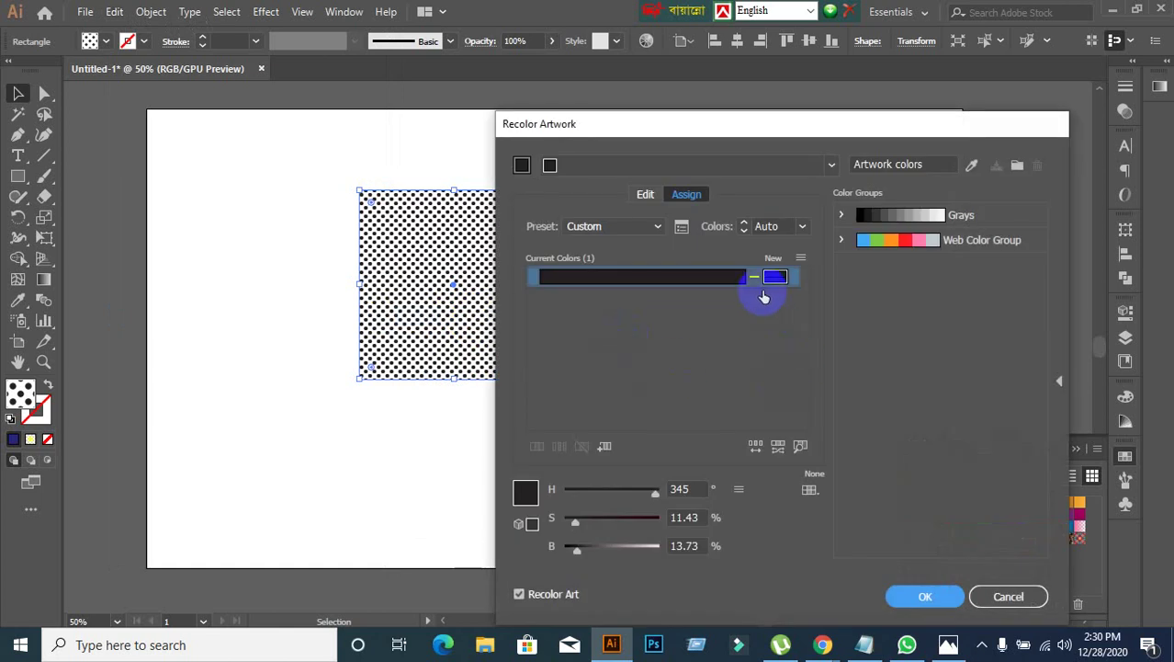
left_click(754, 280)
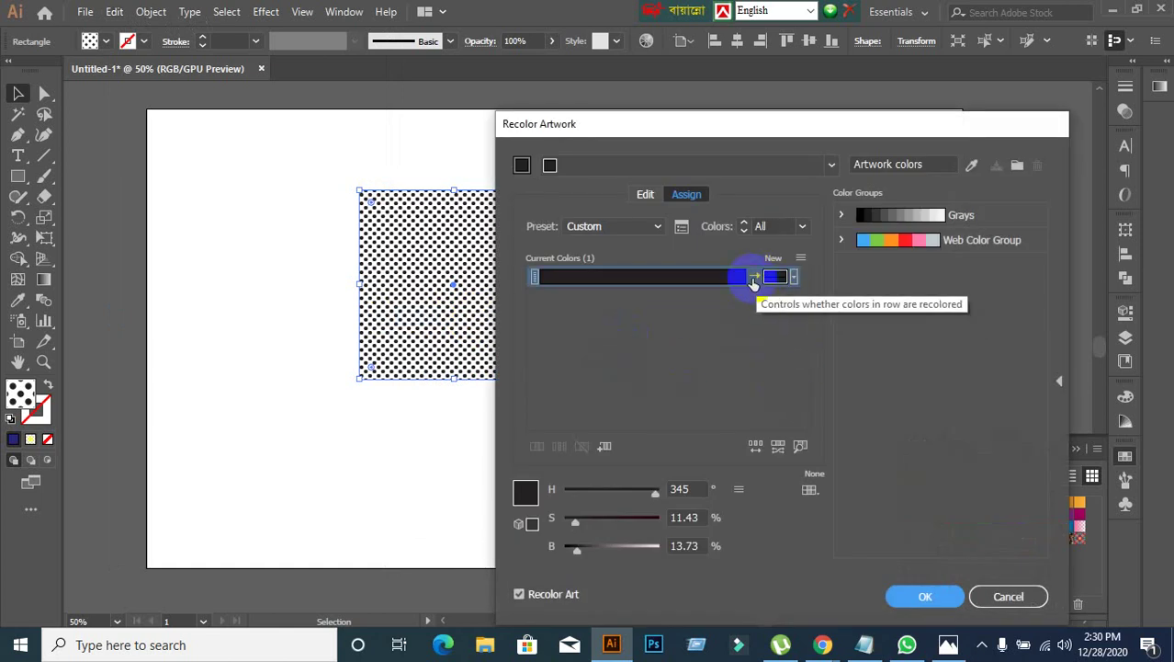
double_click(778, 278)
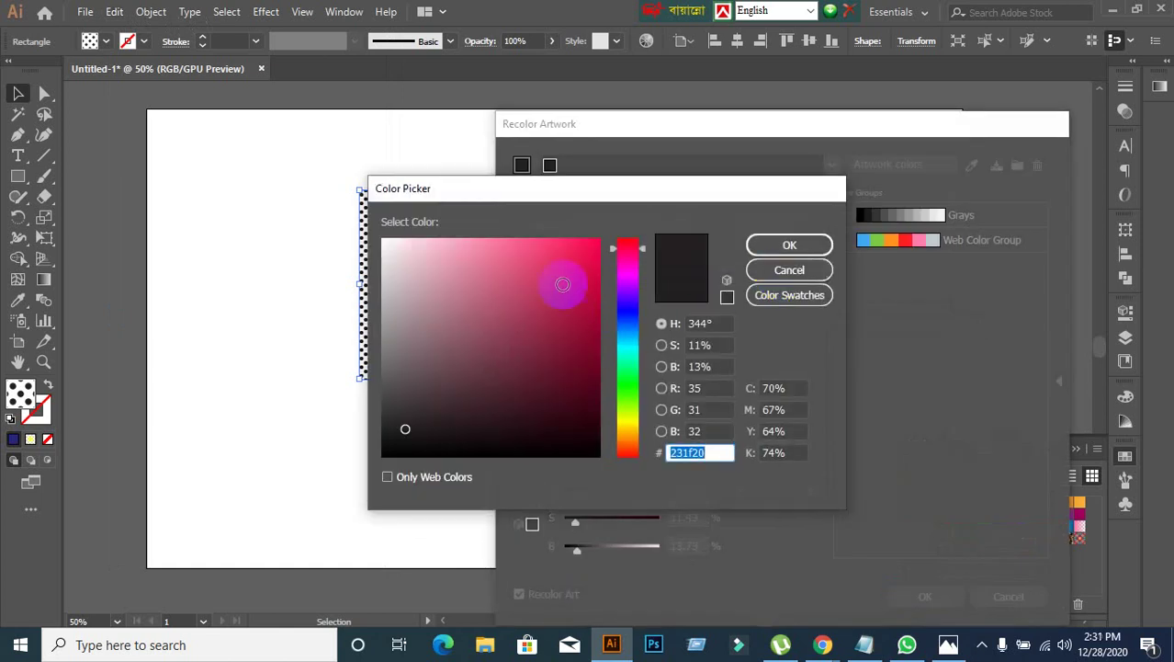
left_click_drag(655, 187, 906, 208)
left_click(885, 329)
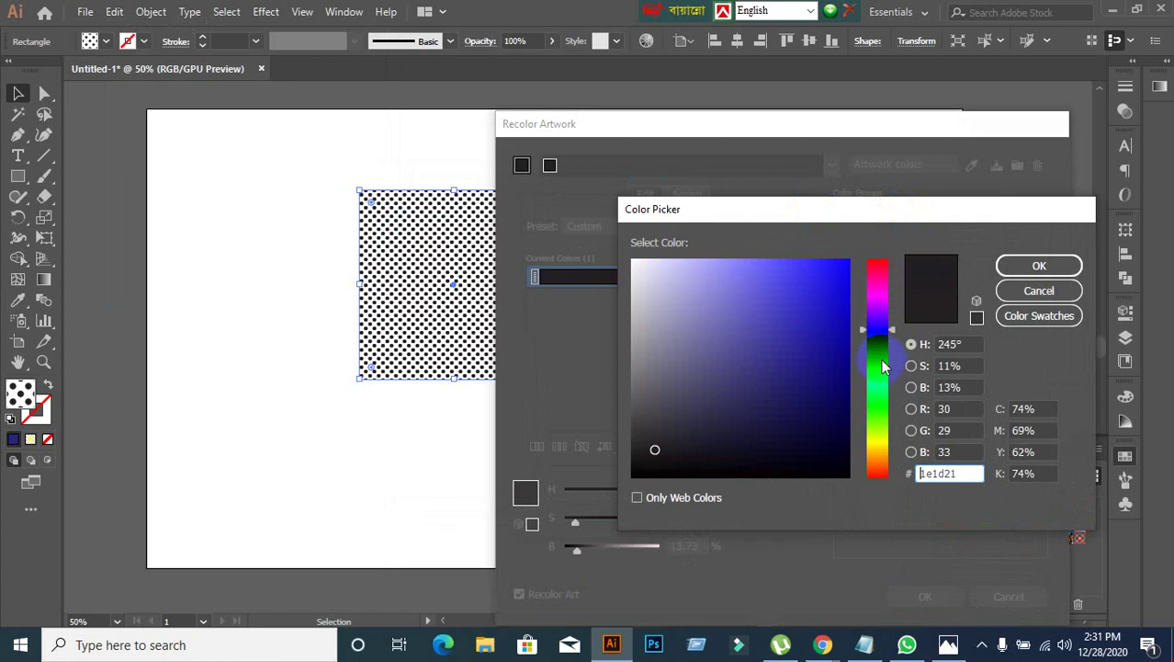
left_click_drag(822, 341, 847, 296)
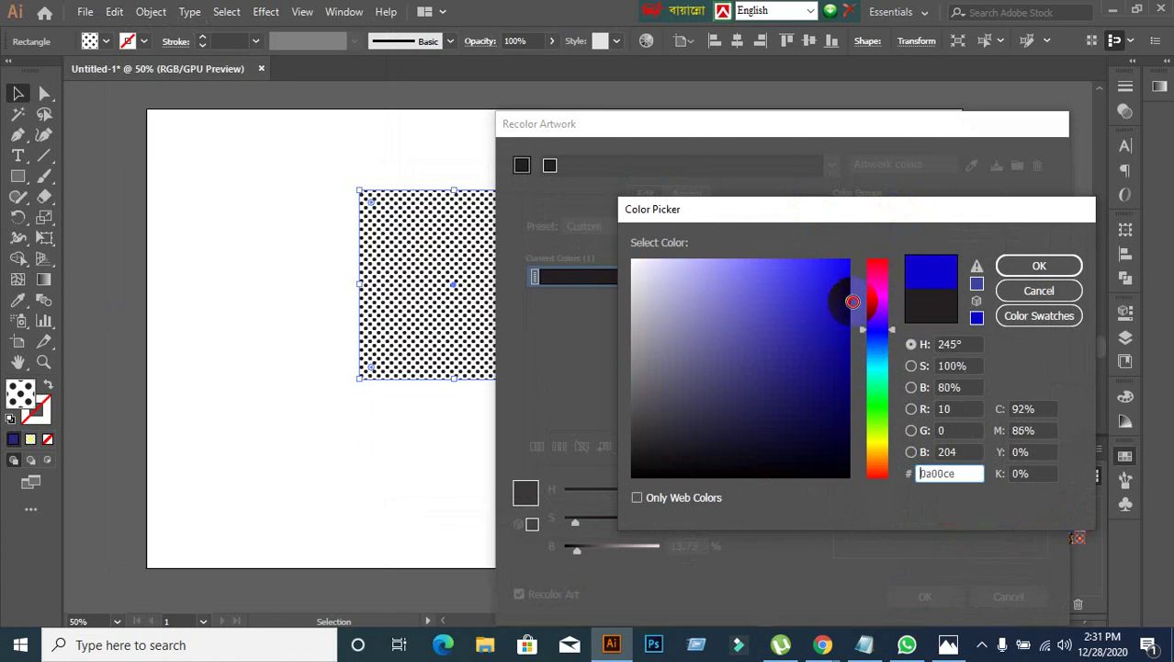
left_click(1039, 266)
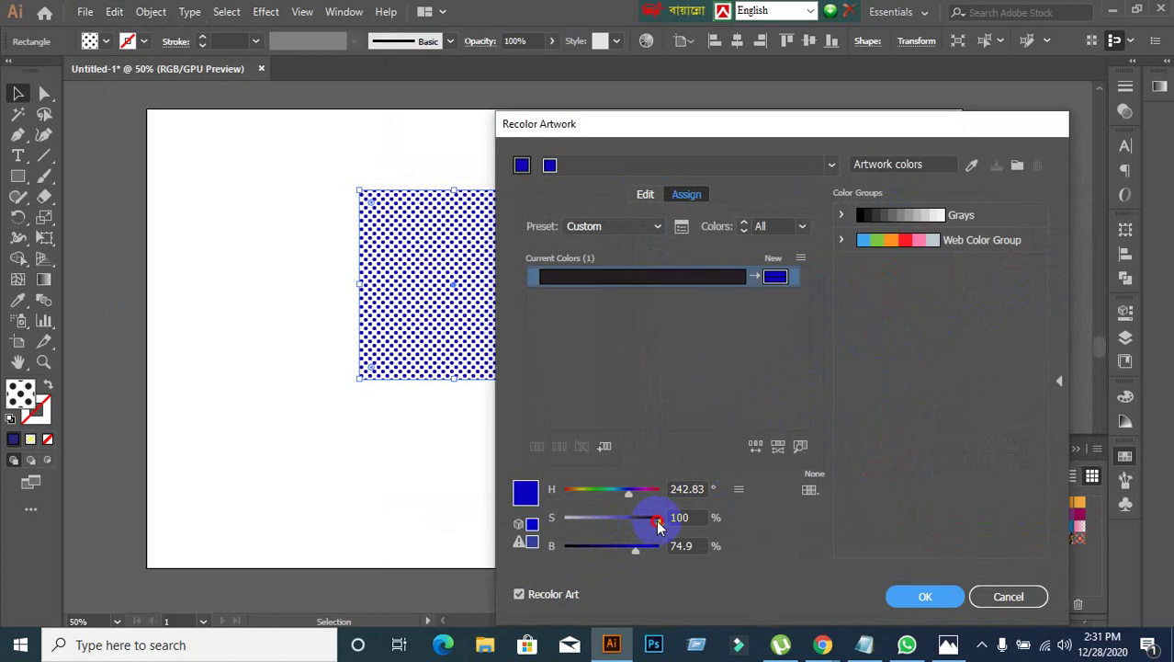
Step: Adjust the new dot color to dark red with hue 360°, saturation 100% and brightness 50%
left_click_drag(658, 523, 676, 489)
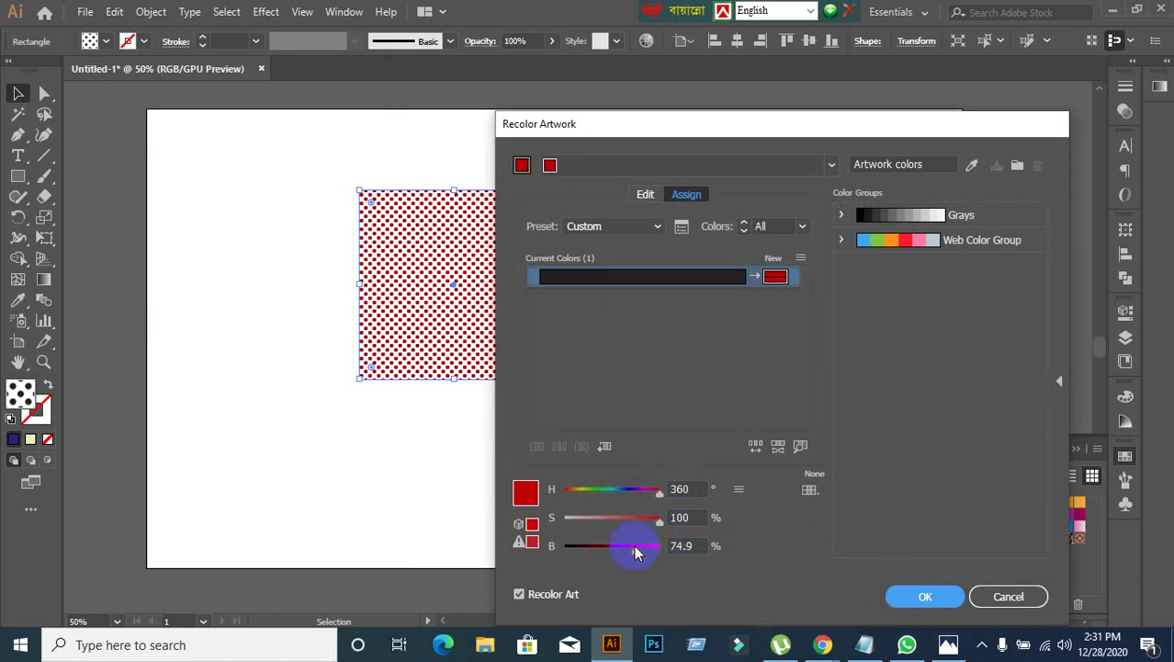
left_click_drag(637, 551, 611, 550)
left_click(777, 304)
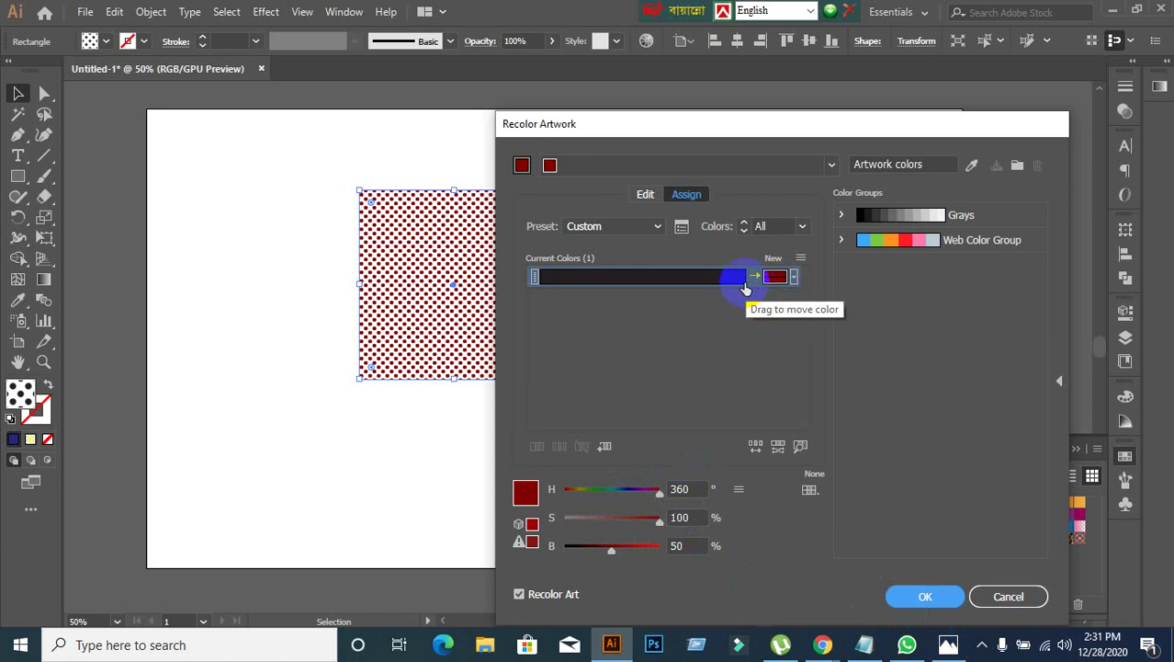
Step: Recolor the pattern's dots bright yellow, about hue 57°, saturation 99% and brightness 98%, and apply the recoloring
left_click(755, 278)
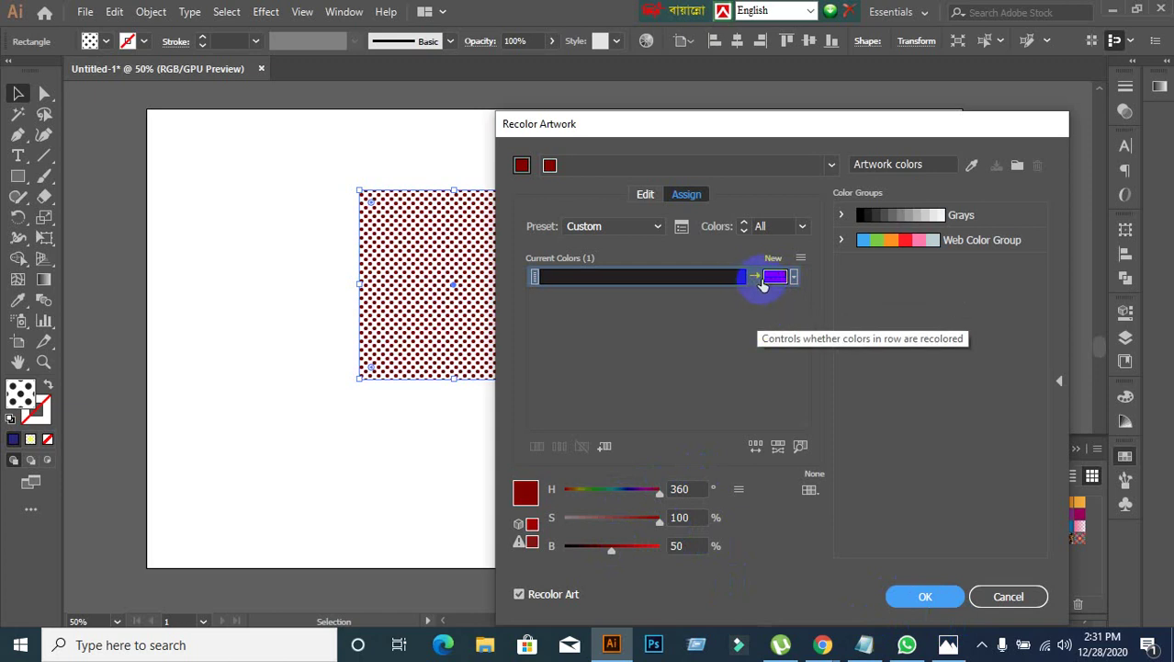
double_click(776, 277)
left_click_drag(823, 367, 832, 390)
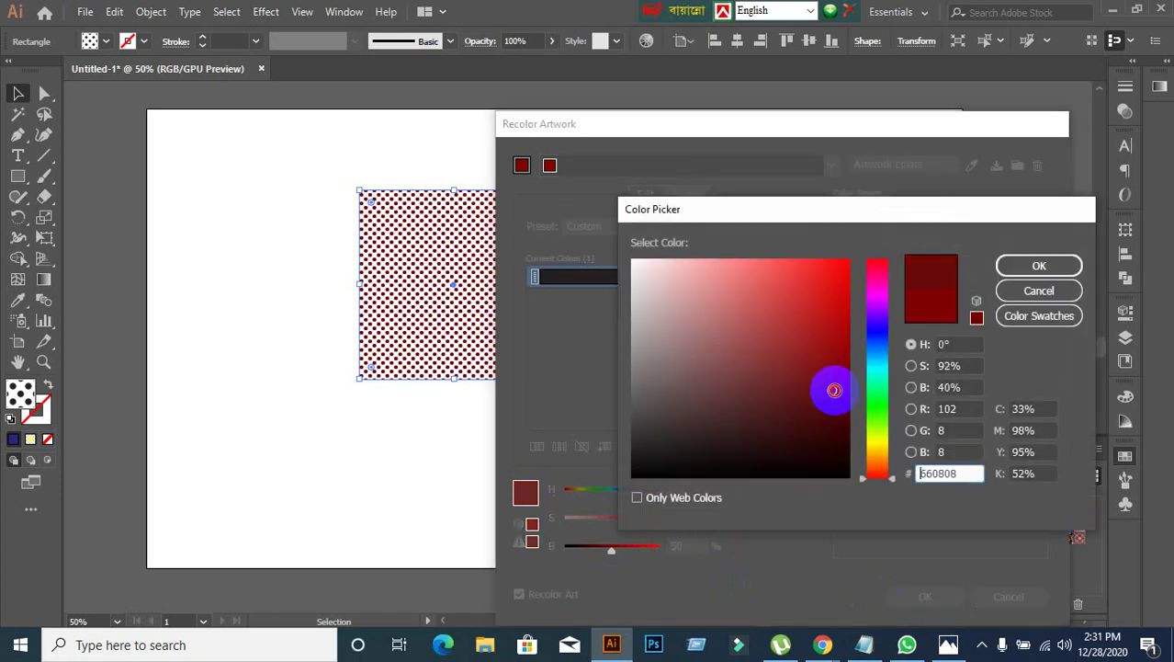
left_click(878, 448)
left_click_drag(828, 336, 846, 264)
left_click(1010, 266)
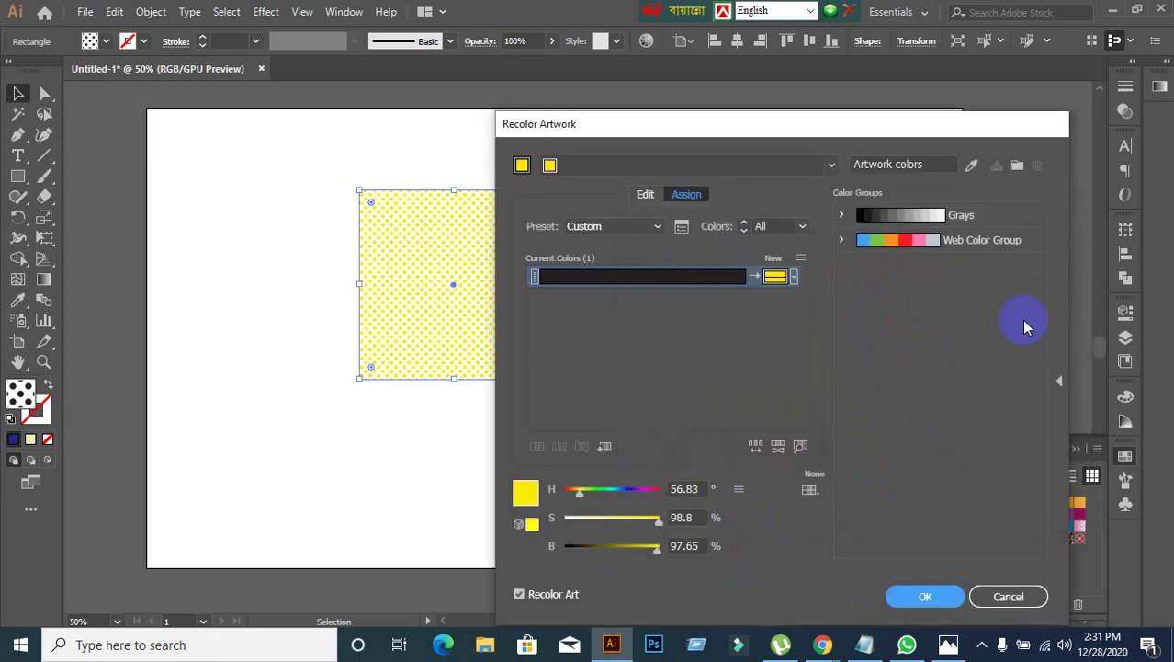
left_click(957, 598)
left_click(735, 487)
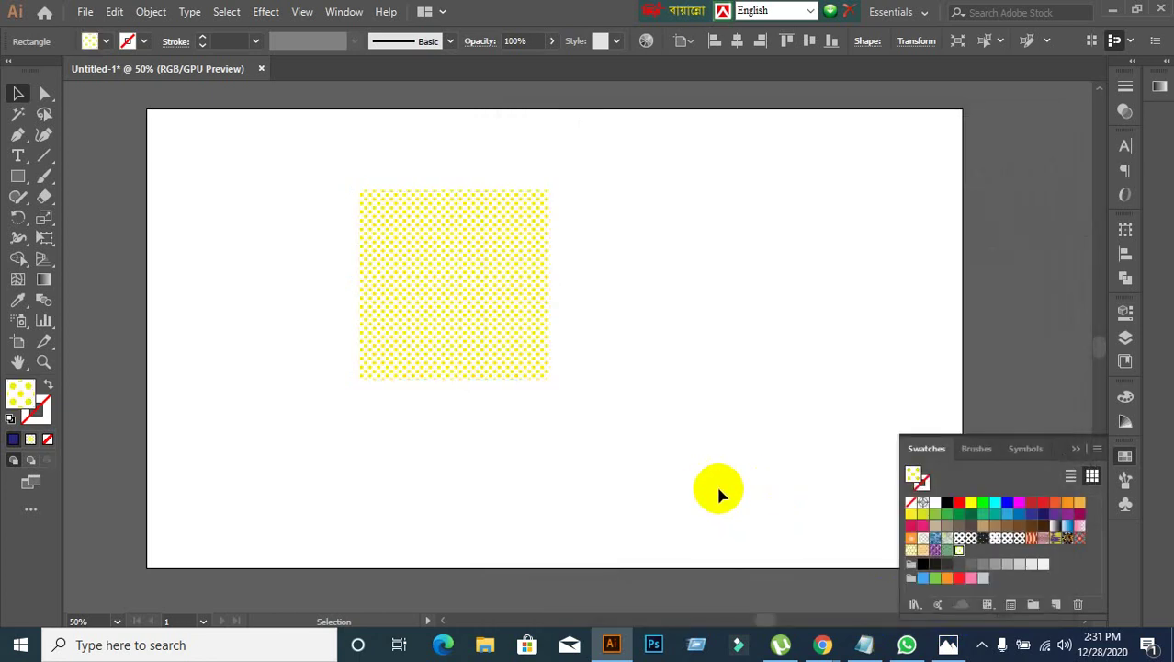
Step: Move the yellow-dotted square up and to the right on the artboard
left_click(367, 276)
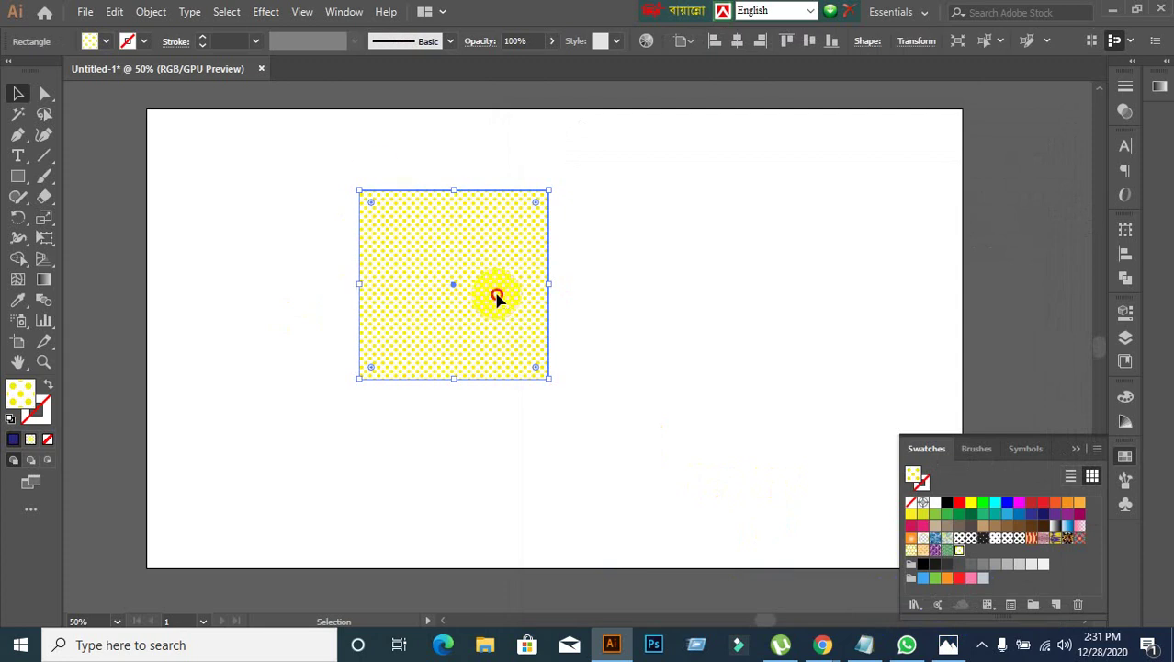
left_click_drag(498, 296, 662, 239)
left_click(517, 342)
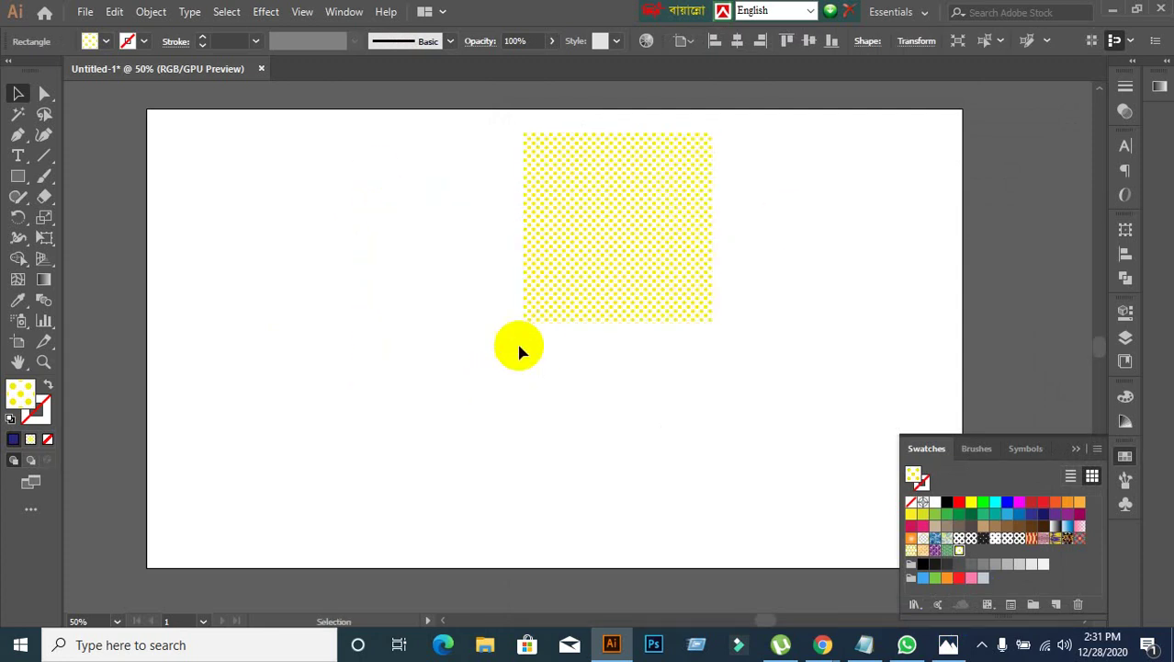
Step: Delete all artwork from the artboard and collapse the swatches
key("ctrl+a")
key("Delete")
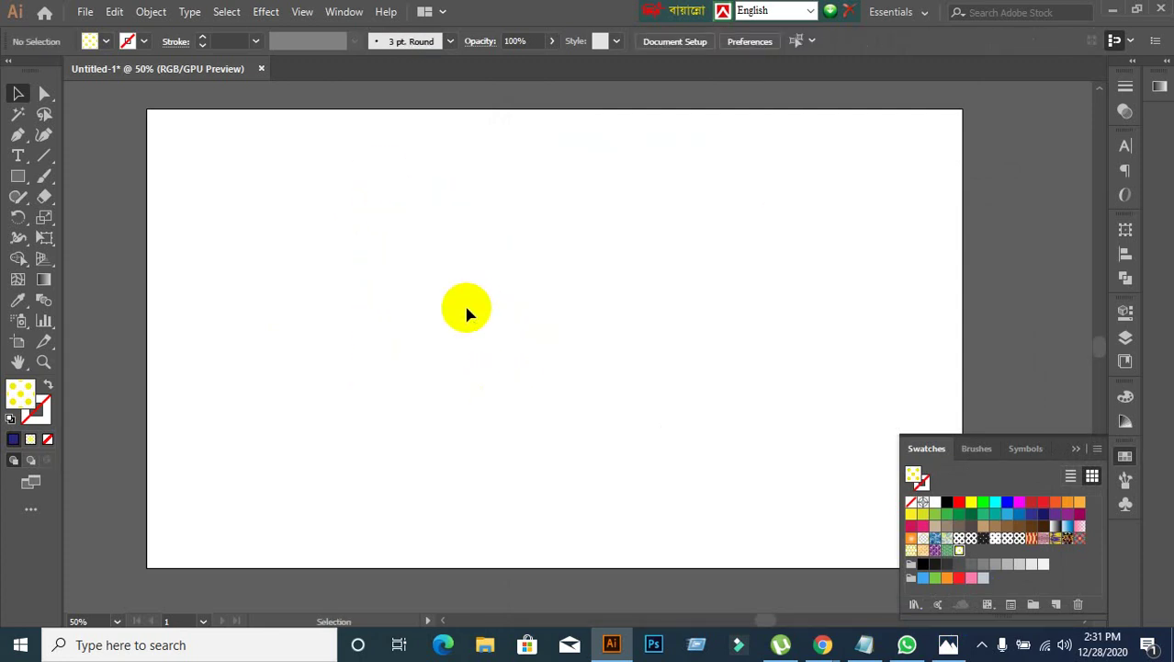
left_click(1077, 449)
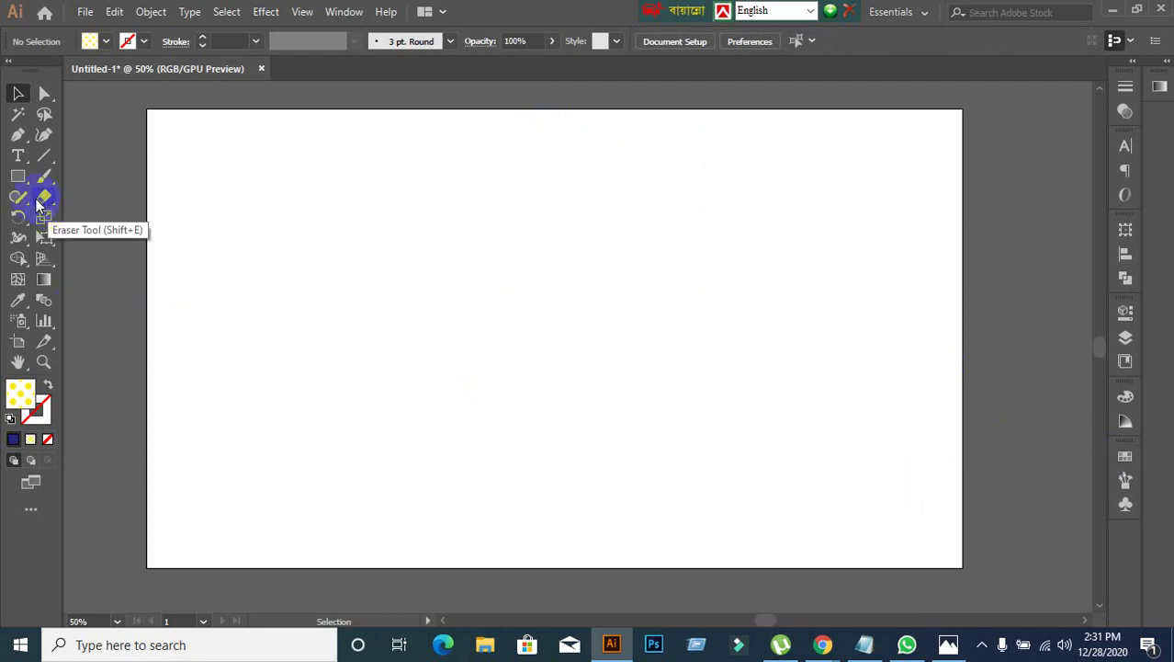
Step: Draw a 137 px circle with solid dark blue fill 26267a in the artboard's upper middle area
left_click(18, 175)
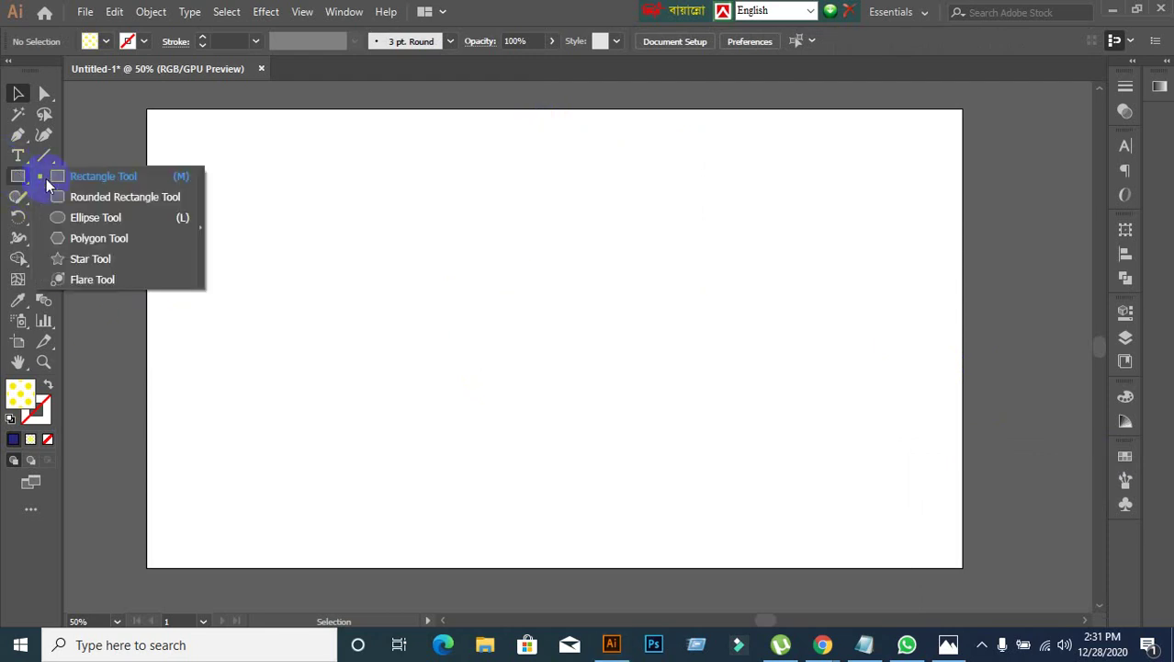
left_click(90, 217)
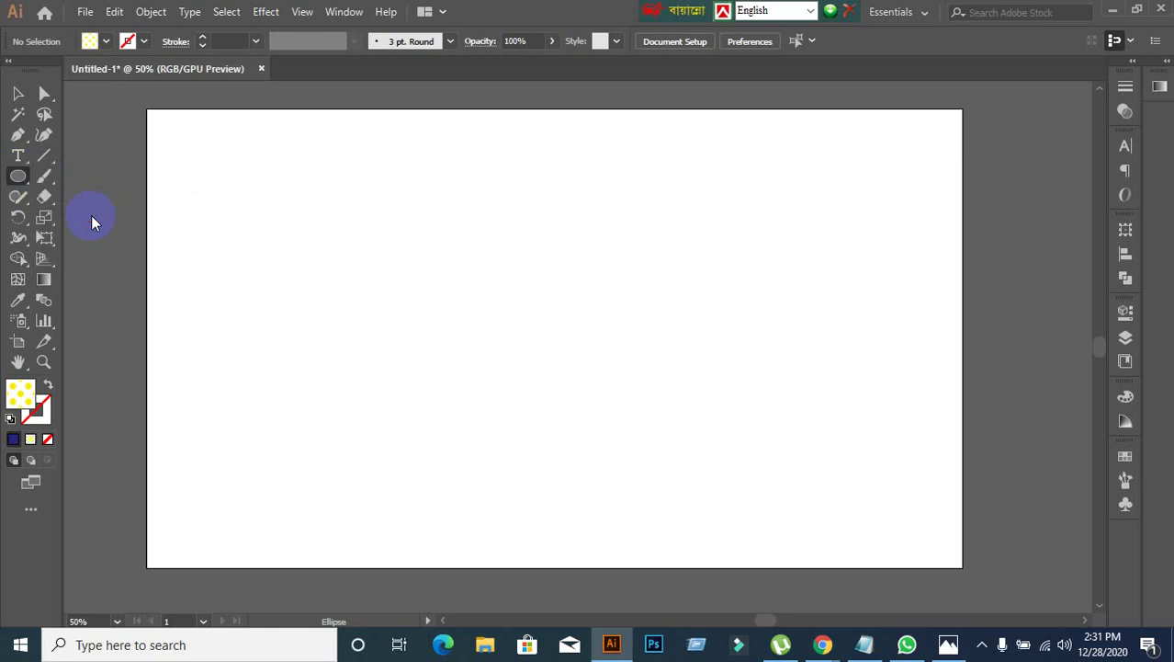
left_click(14, 439)
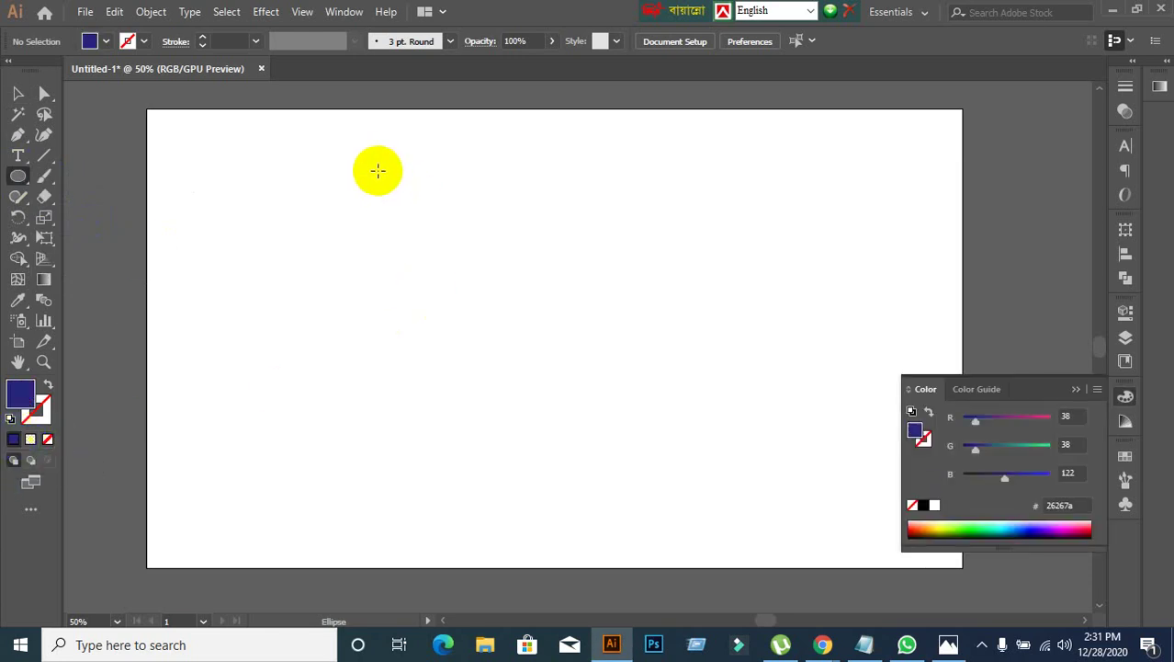
left_click_drag(377, 169, 518, 216)
Step: Duplicate the dark blue circle sideways and downward to form a two-by-two block of touching circles
left_click(18, 95)
left_click_drag(294, 178, 551, 302)
left_click_drag(512, 239, 515, 316)
left_click(603, 301)
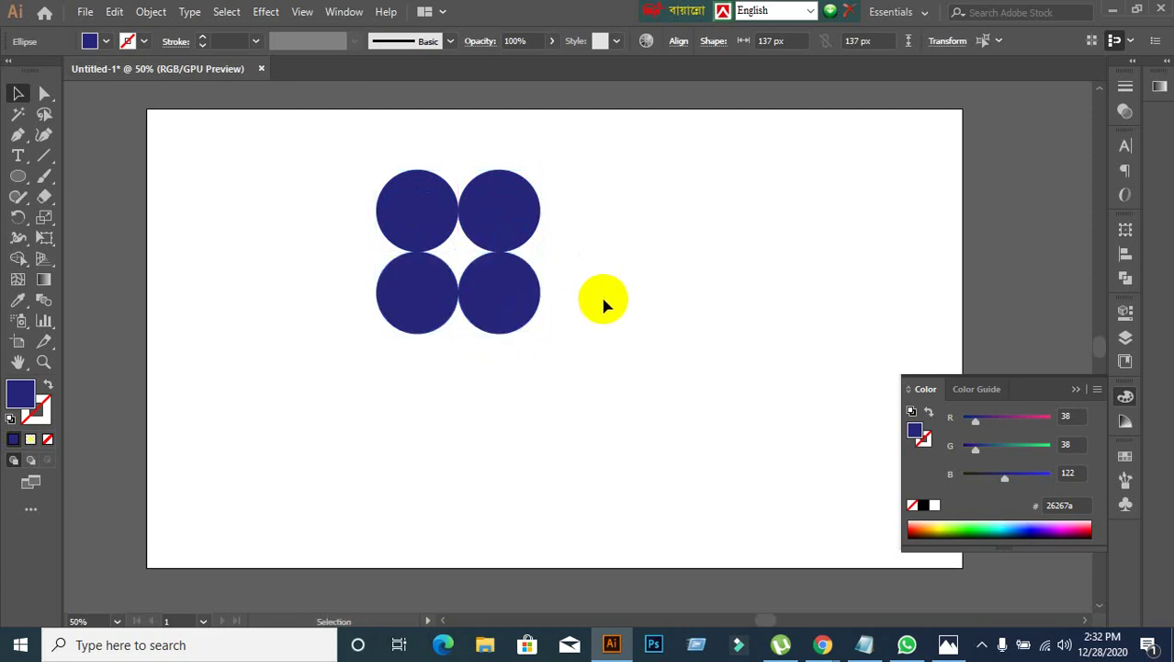
Step: Duplicate the four-circle block 274 px horizontally to the right so the copies touch the originals
scroll(494, 266, "up", 1)
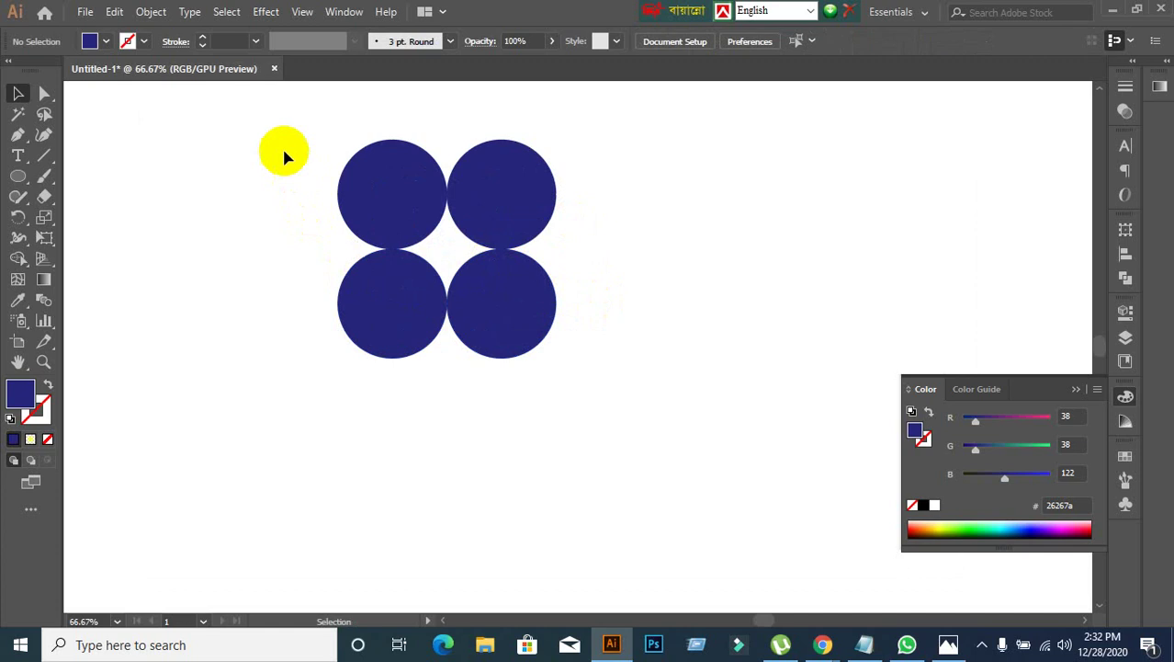
left_click_drag(283, 152, 491, 331)
left_click_drag(575, 332, 703, 346)
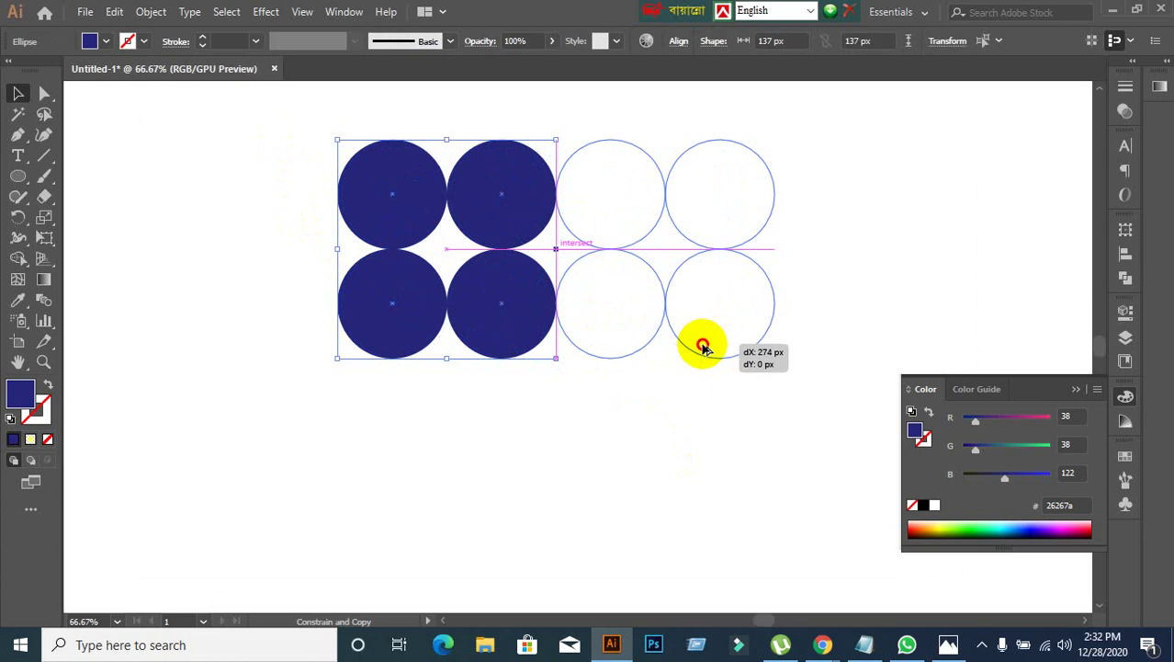
left_click_drag(703, 347, 703, 346)
left_click(374, 369)
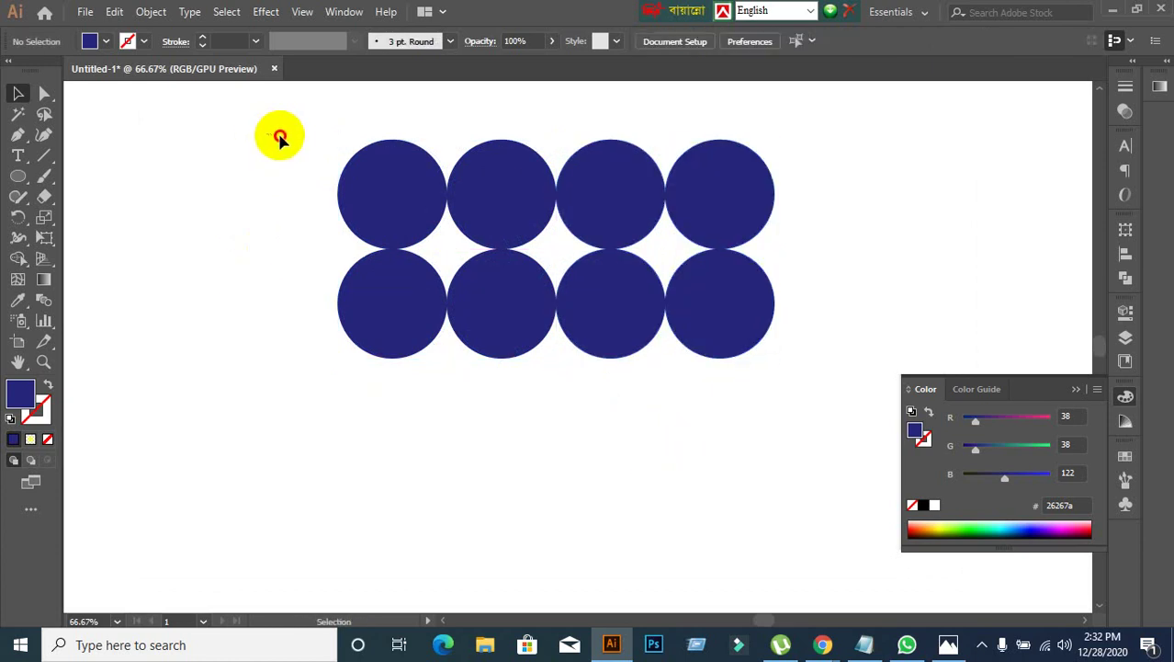
Step: Delete the four duplicated circles on the right
left_click_drag(279, 134, 833, 374)
left_click(604, 437)
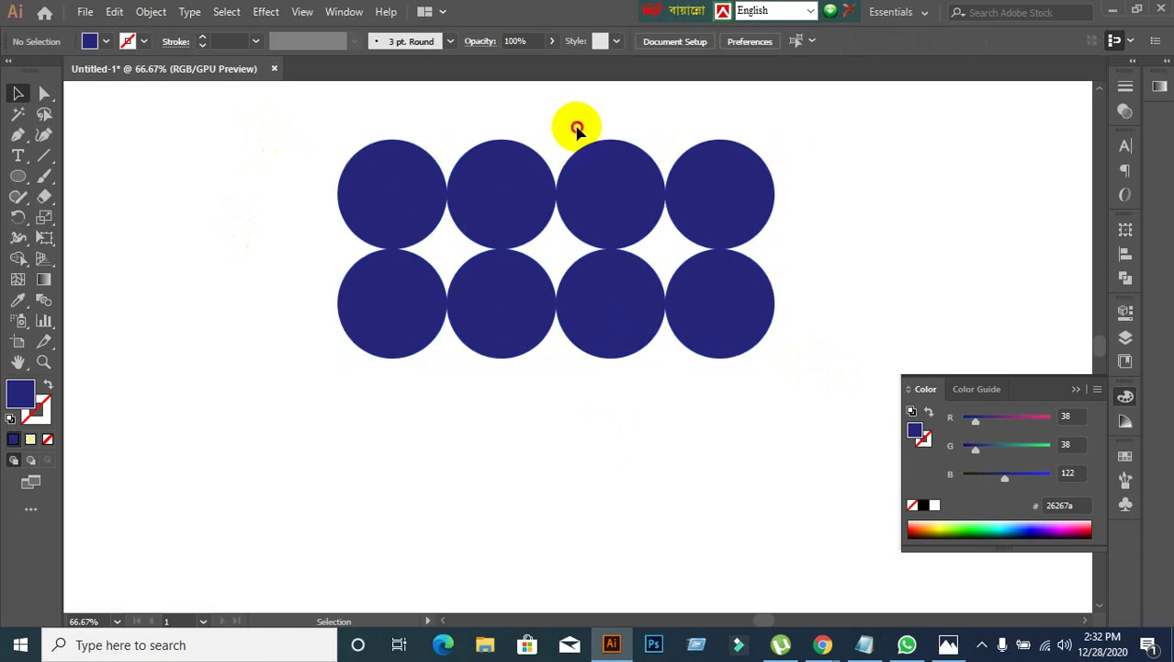
left_click_drag(577, 129, 817, 412)
key("Delete")
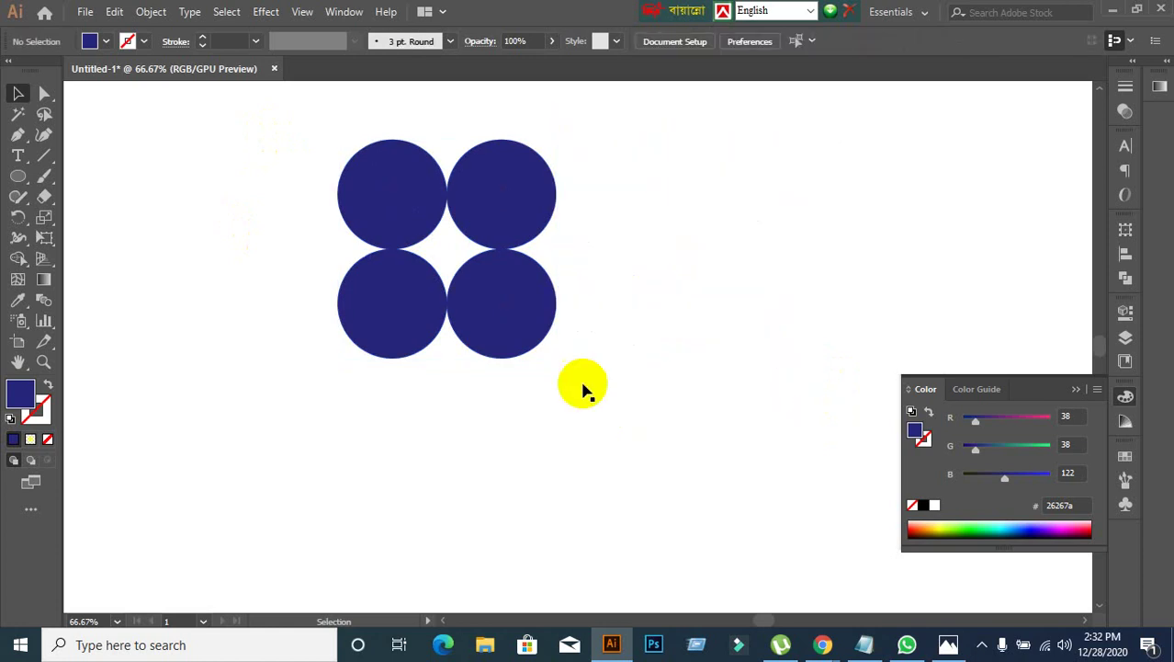
Step: Select the four circles and create a filled shape in the gap between them with the Shape Builder tool
left_click_drag(262, 132, 587, 367)
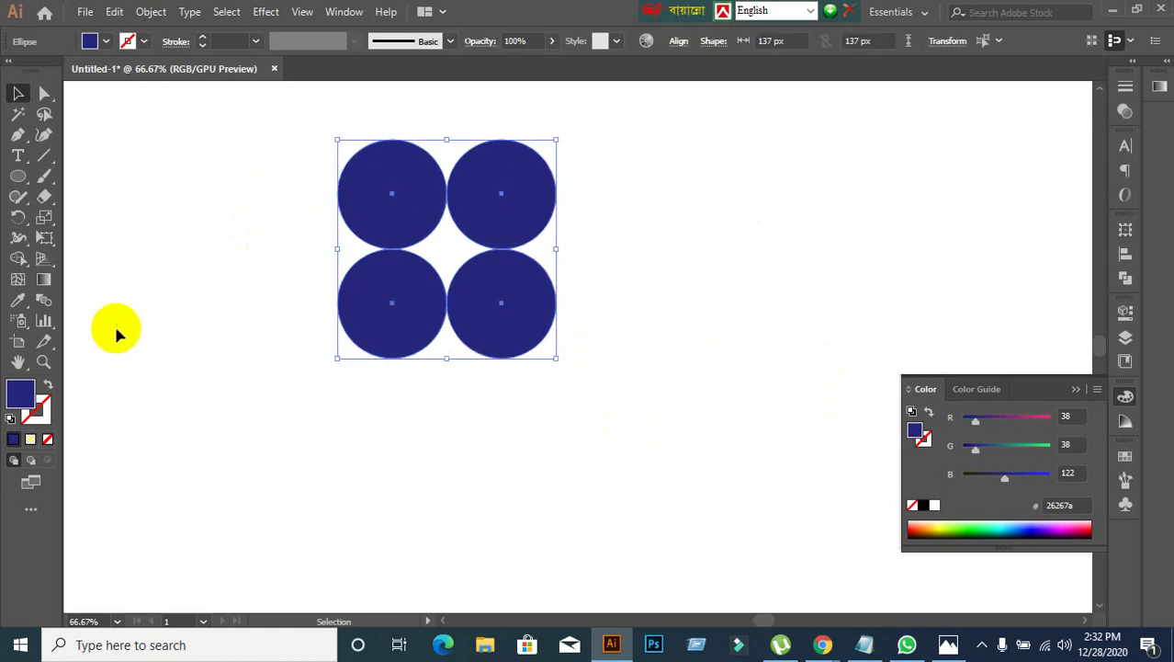
left_click(17, 259)
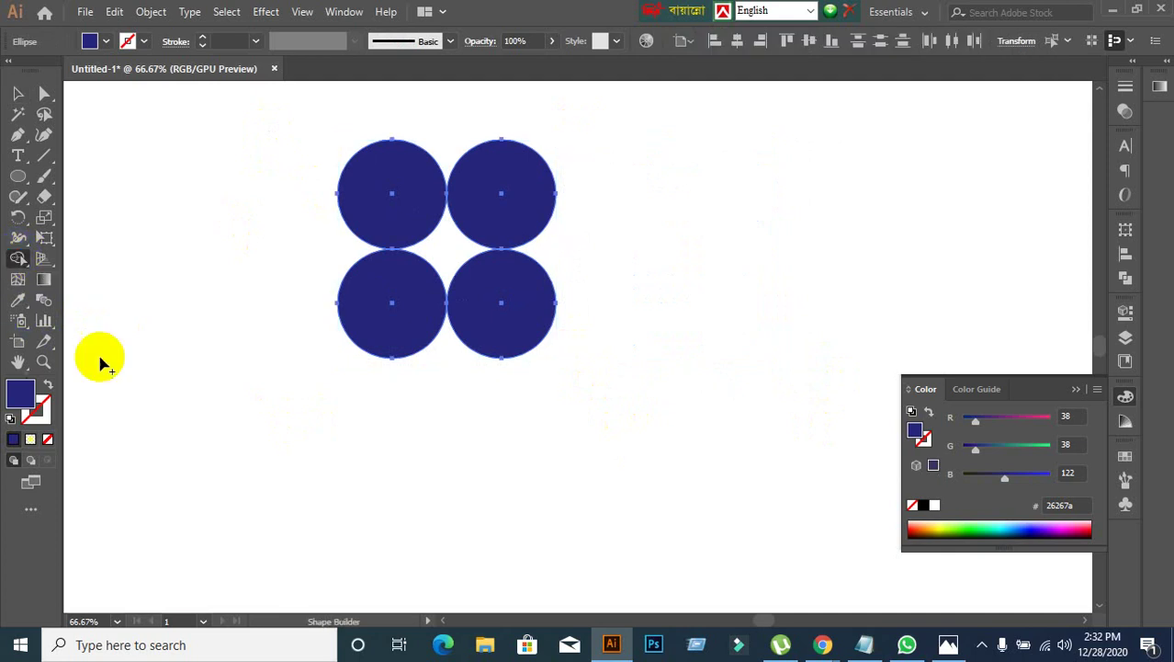
left_click(441, 253)
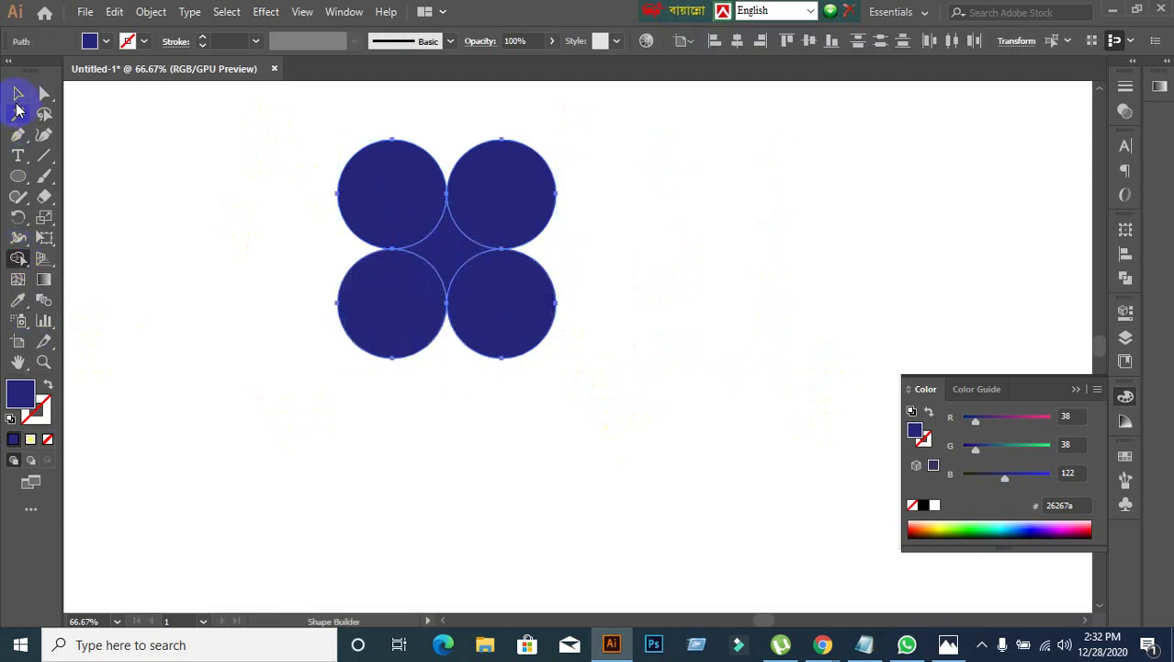
Step: Delete the upper-left circle of the four-circle block, keeping the filled shape in the central gap
left_click(18, 95)
left_click(154, 262)
left_click_drag(362, 205, 250, 231)
key("Delete")
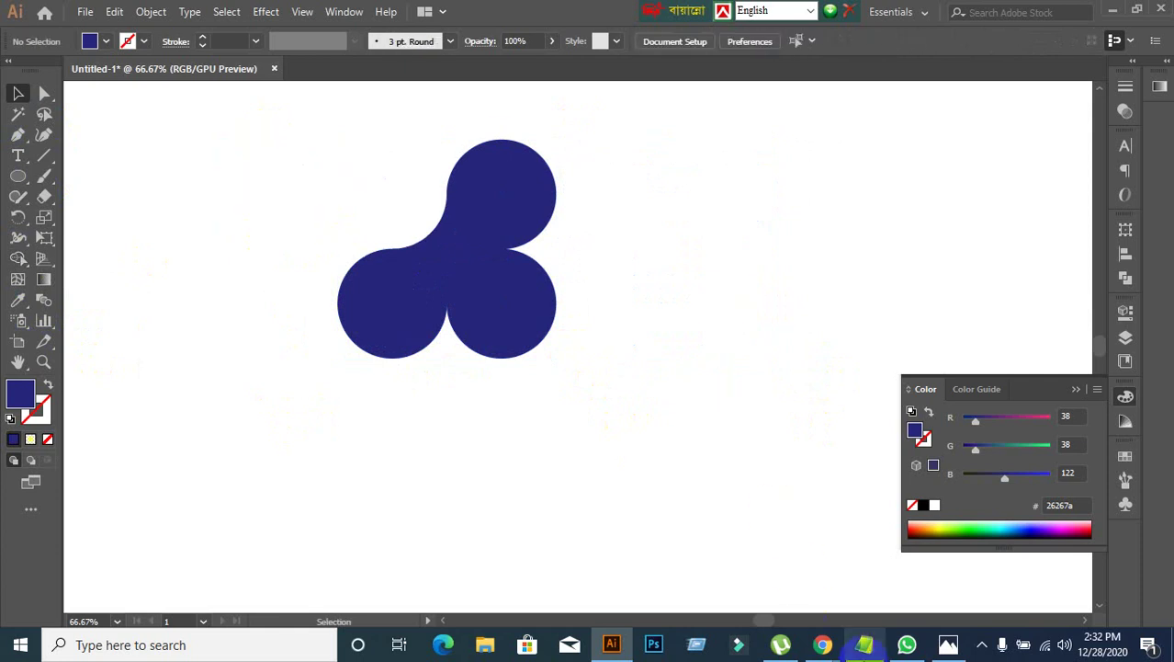
Step: Switch to the Google Meet call in Chrome, admit the waiting participant, and return to Illustrator
mouse_move(827, 648)
left_click(725, 565)
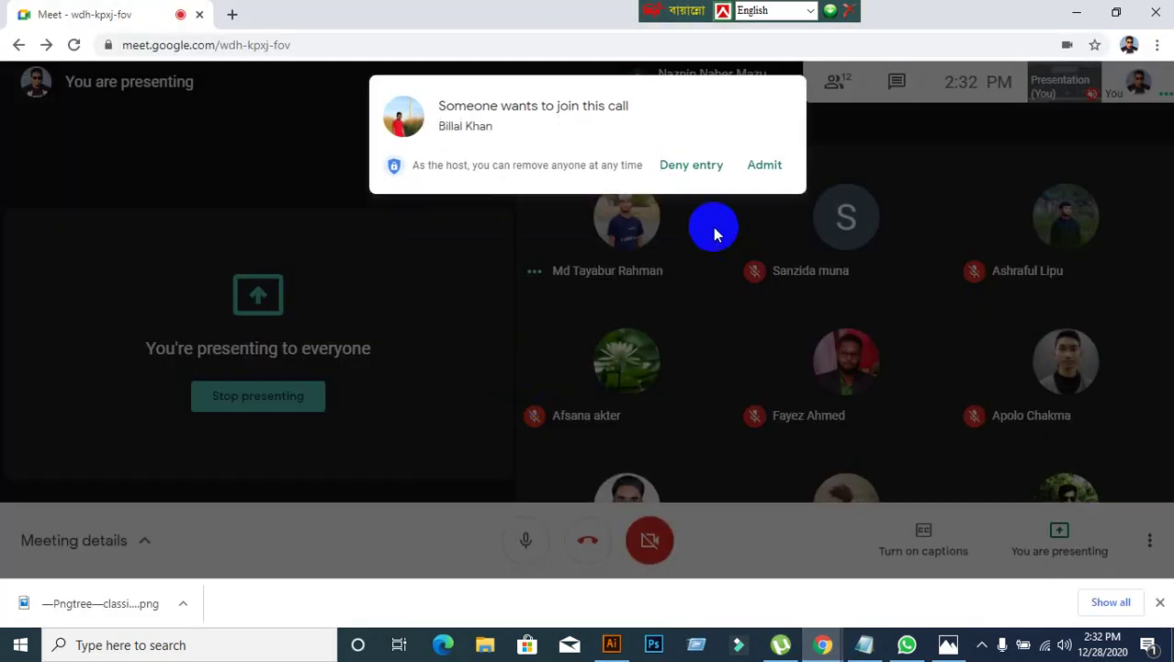
left_click(768, 167)
left_click(611, 644)
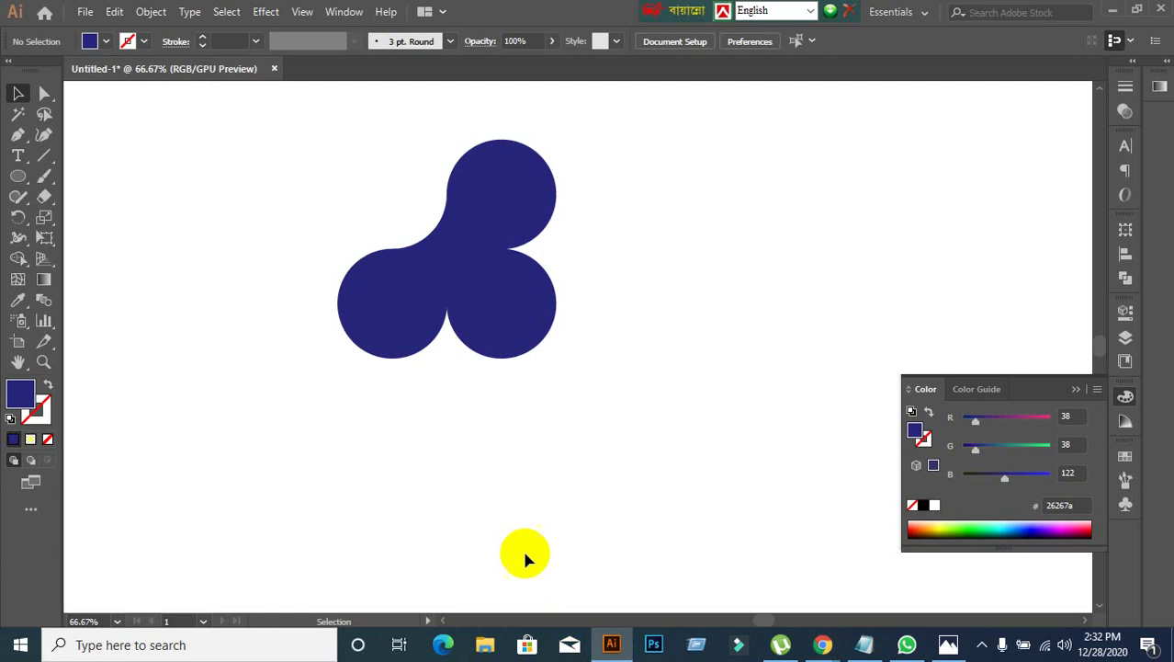
Step: Delete the remaining three circles so only the four-pointed star from the central gap is left
left_click_drag(380, 352, 331, 441)
key("Delete")
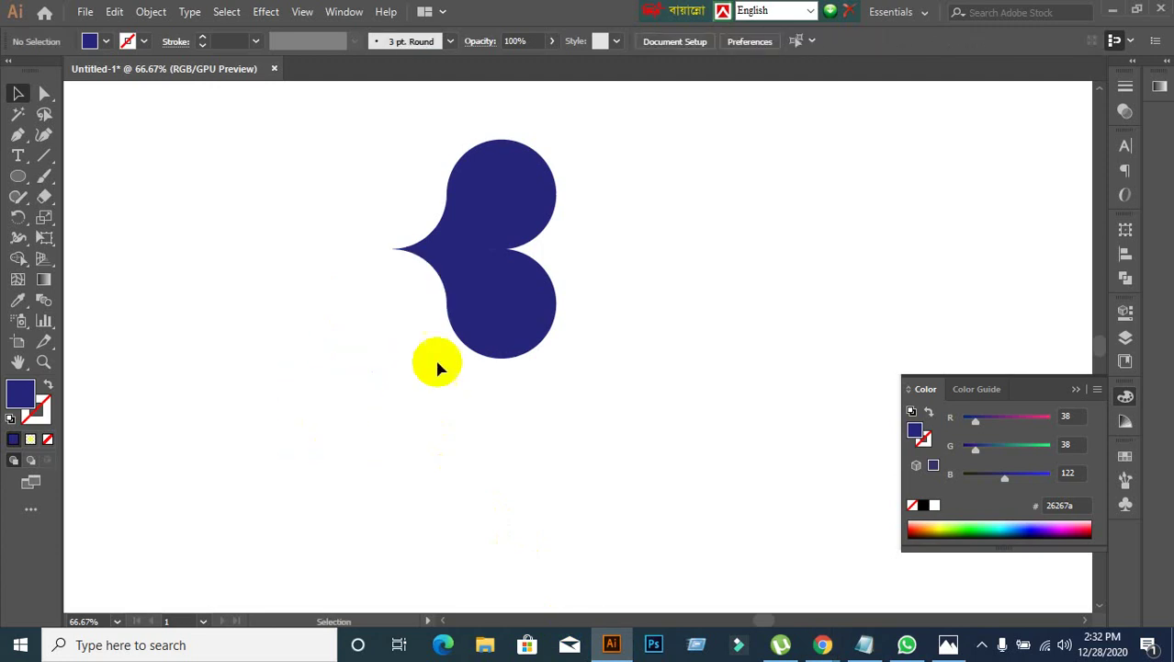
left_click_drag(511, 310, 586, 371)
key("Delete")
left_click_drag(531, 189, 659, 252)
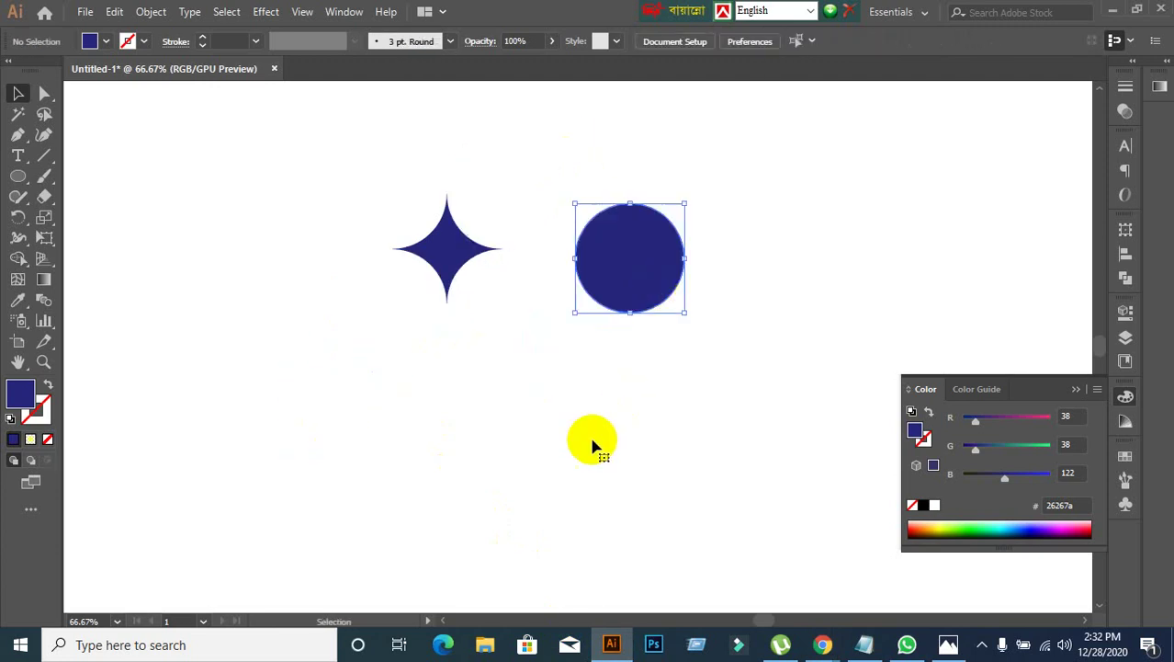
key("Delete")
Step: Duplicate the four-pointed star sideways and downward to form a two-by-two block with touching tips
left_click_drag(494, 266, 482, 326)
left_click(532, 428)
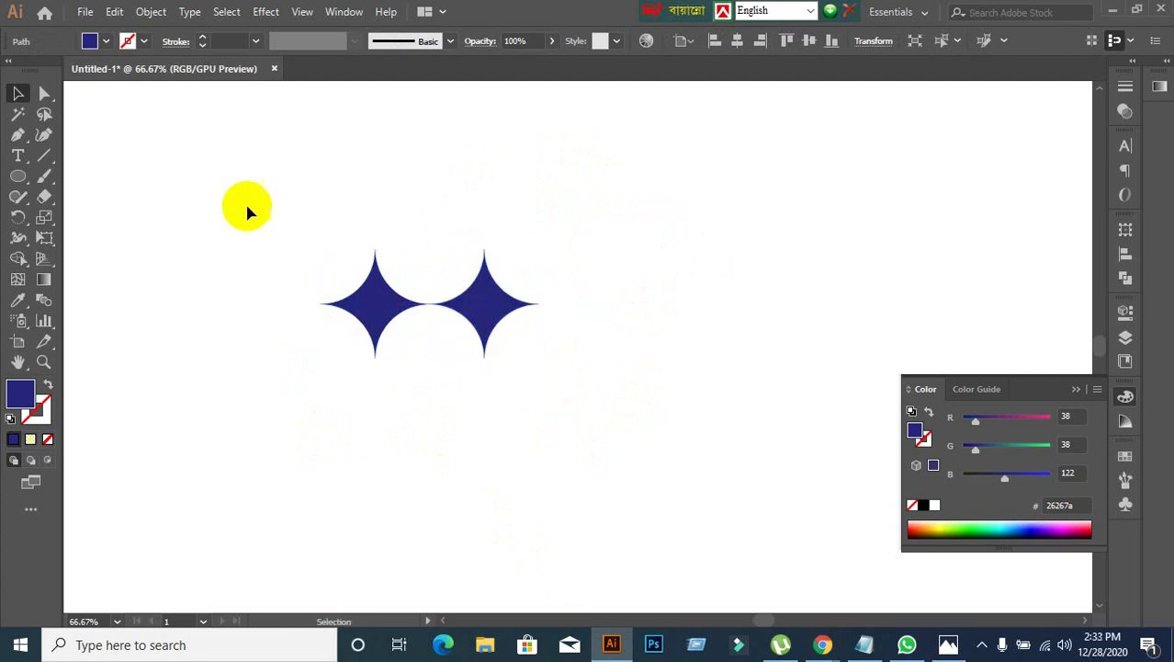
left_click_drag(243, 204, 494, 415)
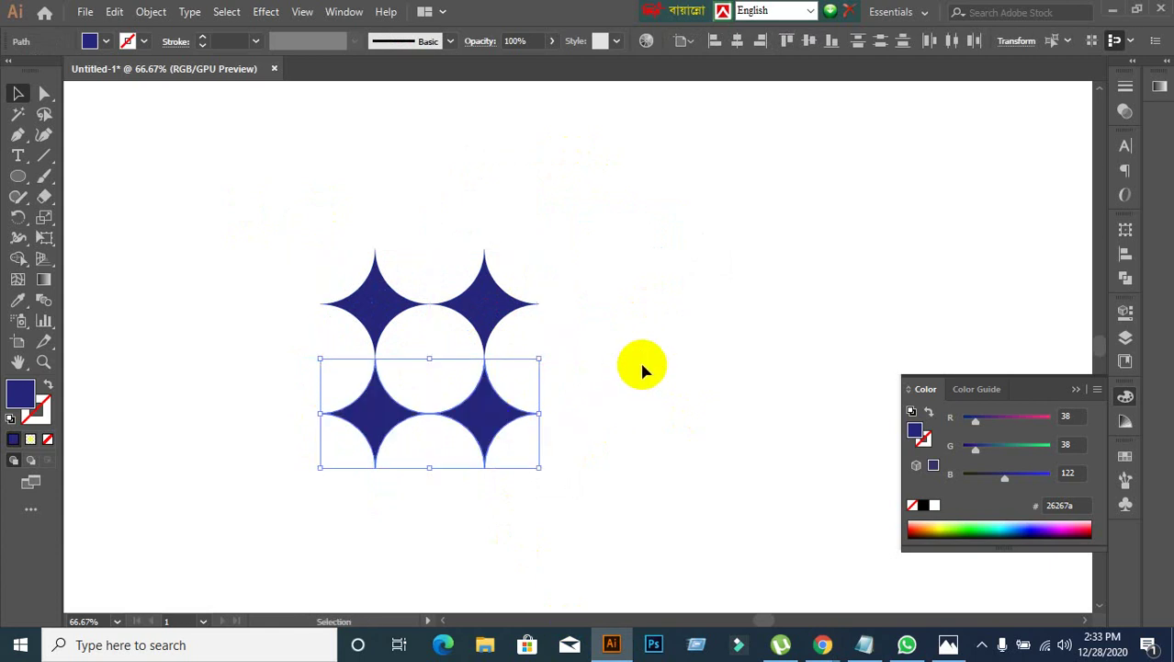
left_click(642, 367)
Step: Scale the four stars down proportionally to a bit over half their size and group them
left_click_drag(214, 250, 726, 556)
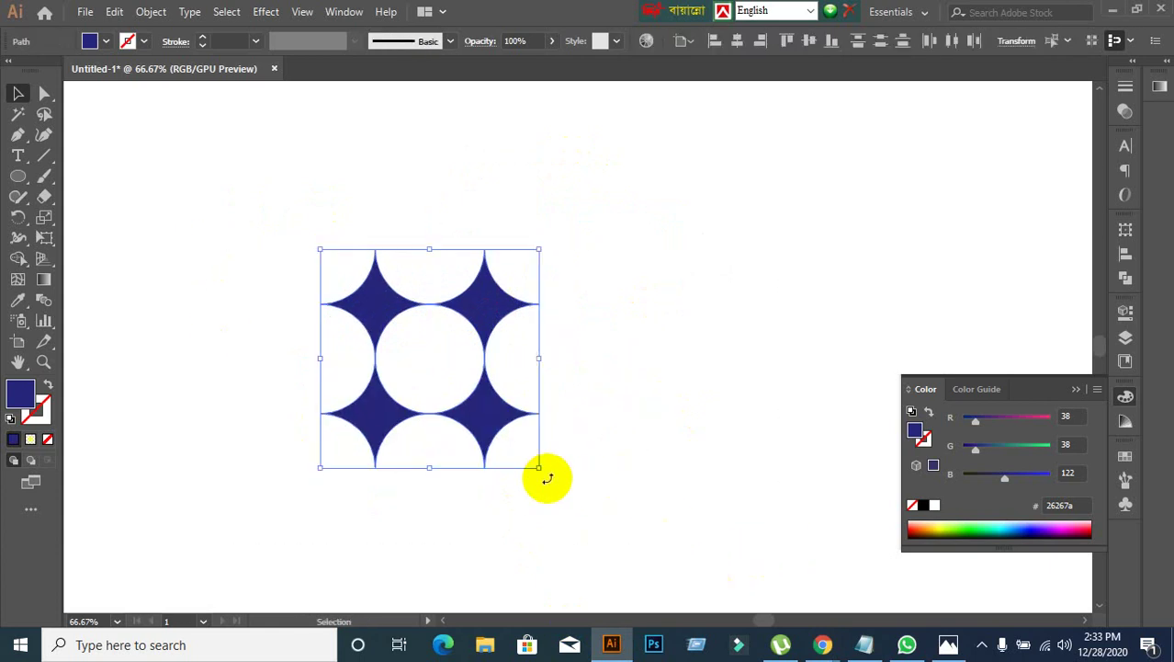
left_click_drag(539, 466, 447, 375)
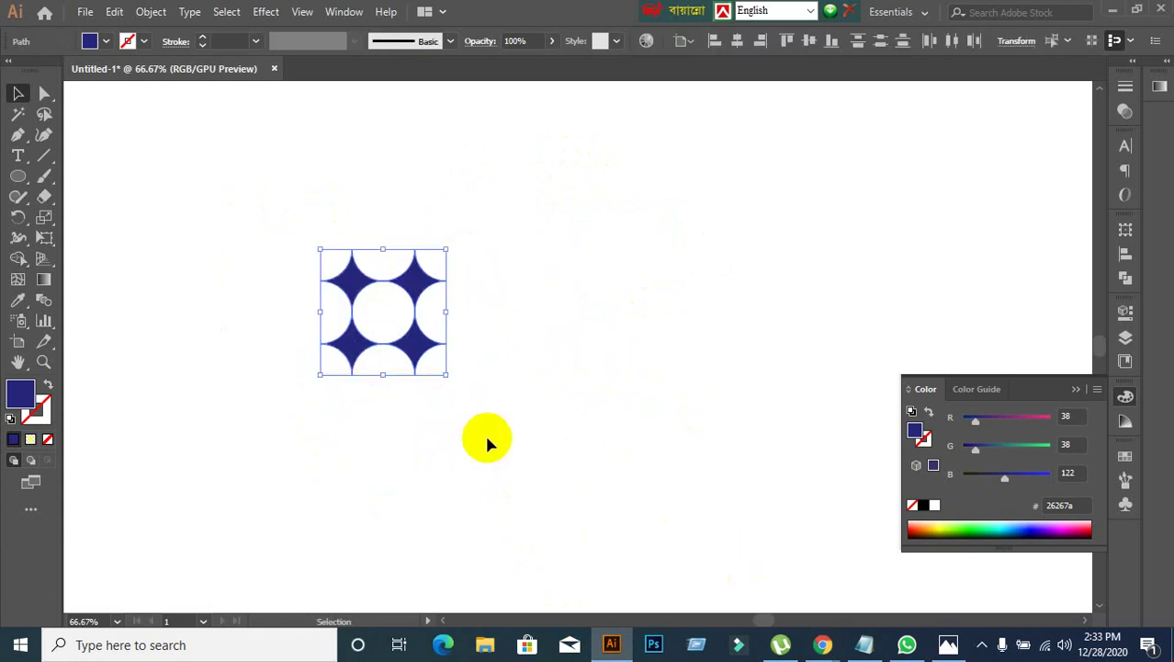
key("ctrl+g")
left_click(492, 508)
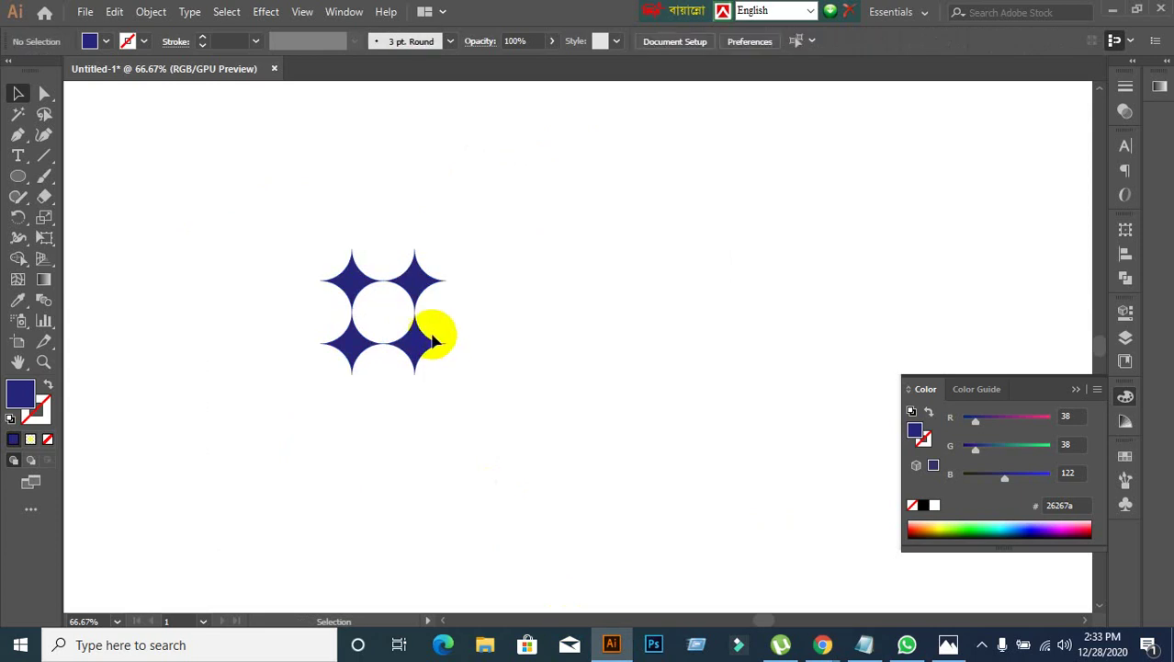
Step: Make a new pattern from the grouped star motif and dismiss the notice about the new swatch
left_click(433, 331)
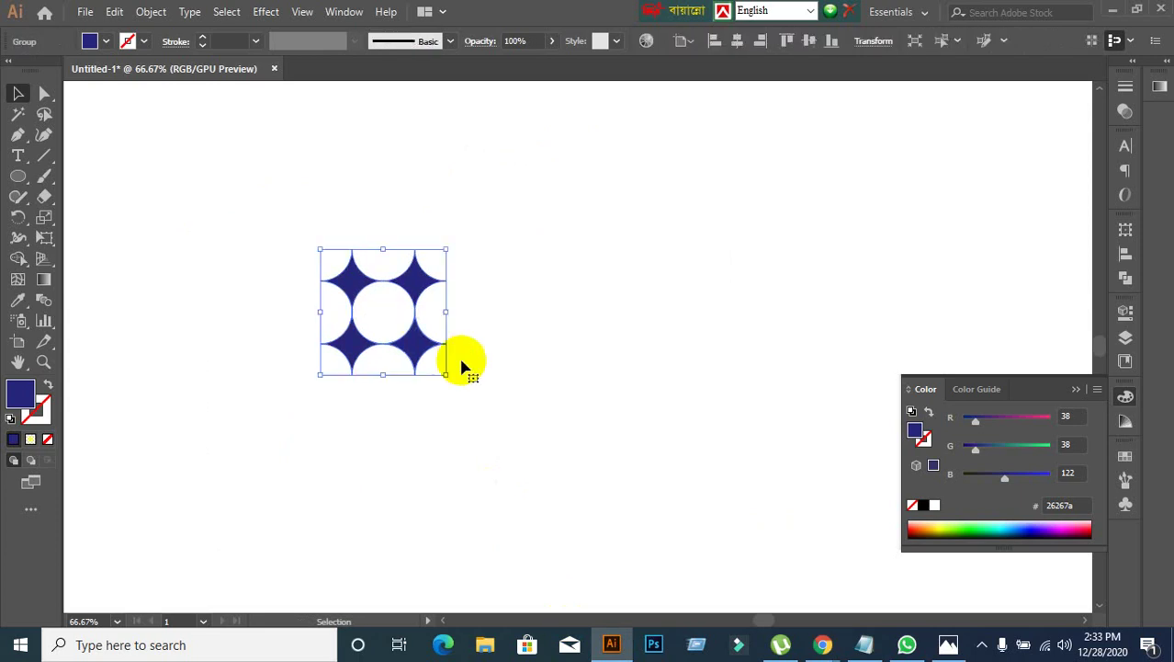
left_click(150, 12)
mouse_move(226, 454)
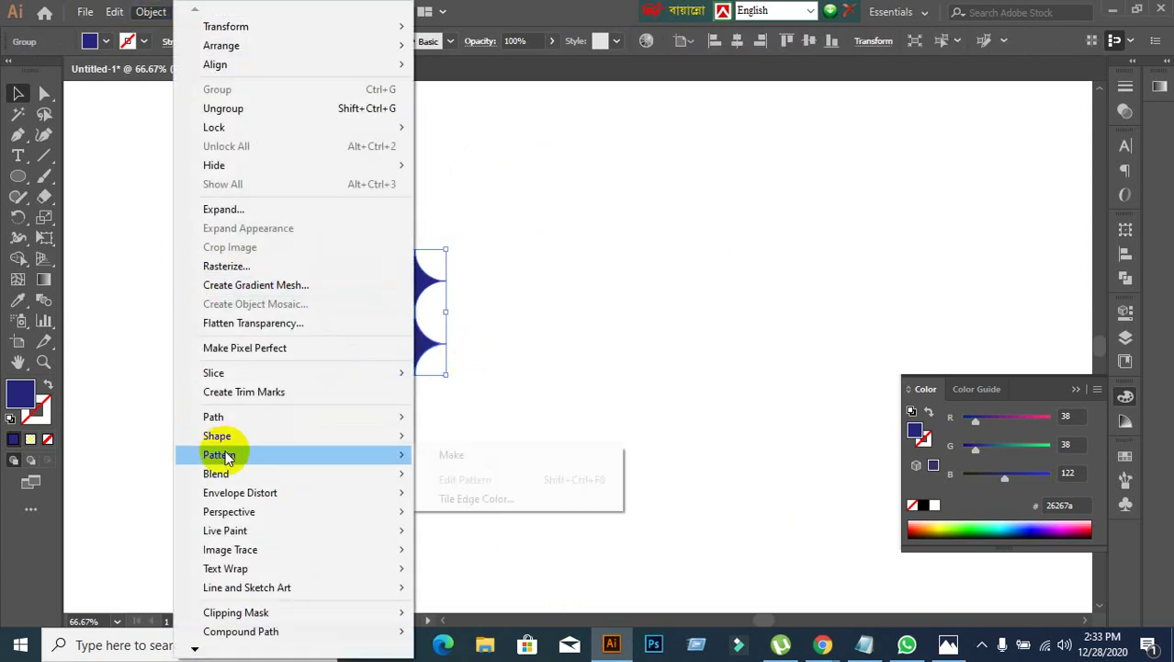
left_click(467, 453)
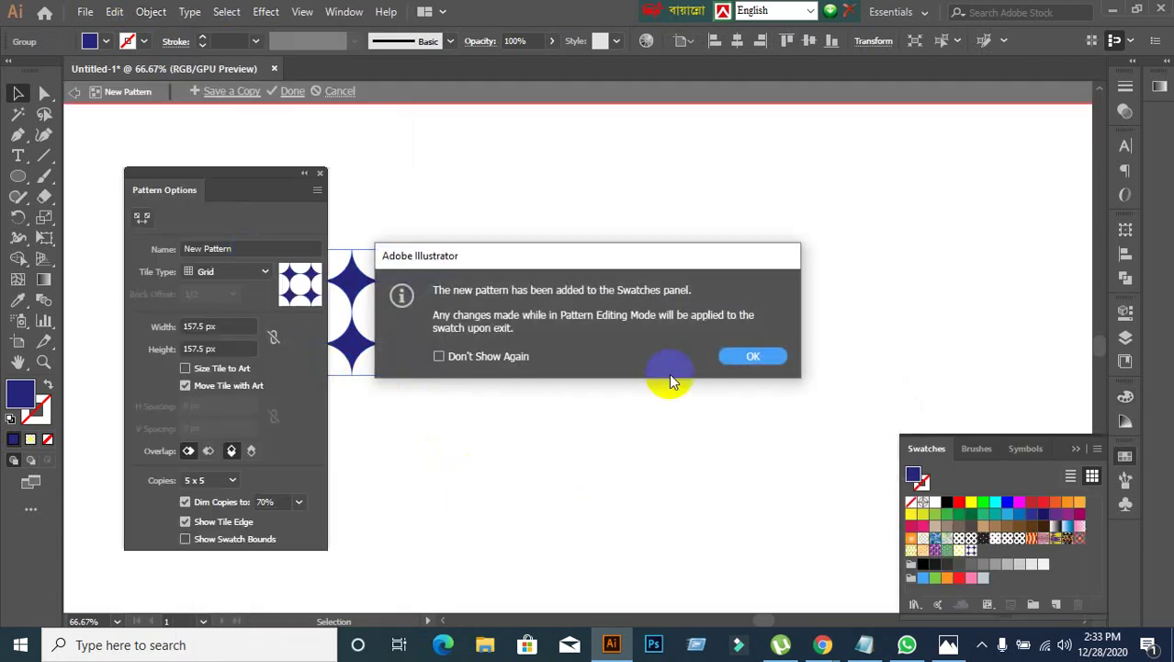
left_click(775, 355)
left_click(375, 425)
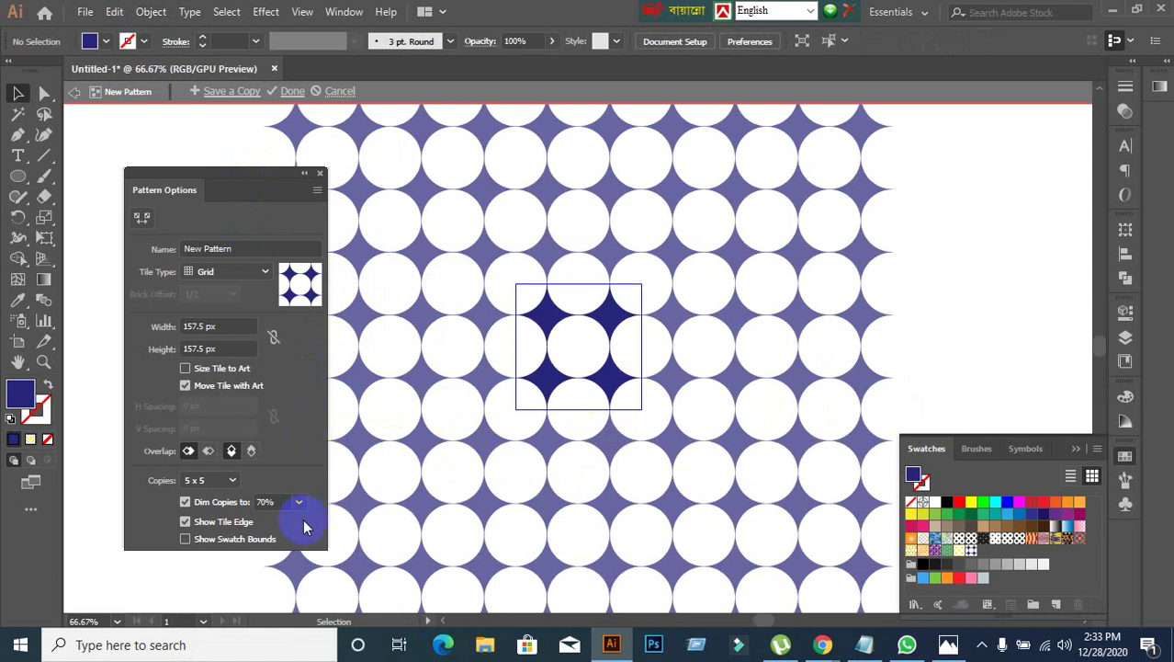
Step: Set the pattern preview to 7 x 7 copies
left_click(232, 480)
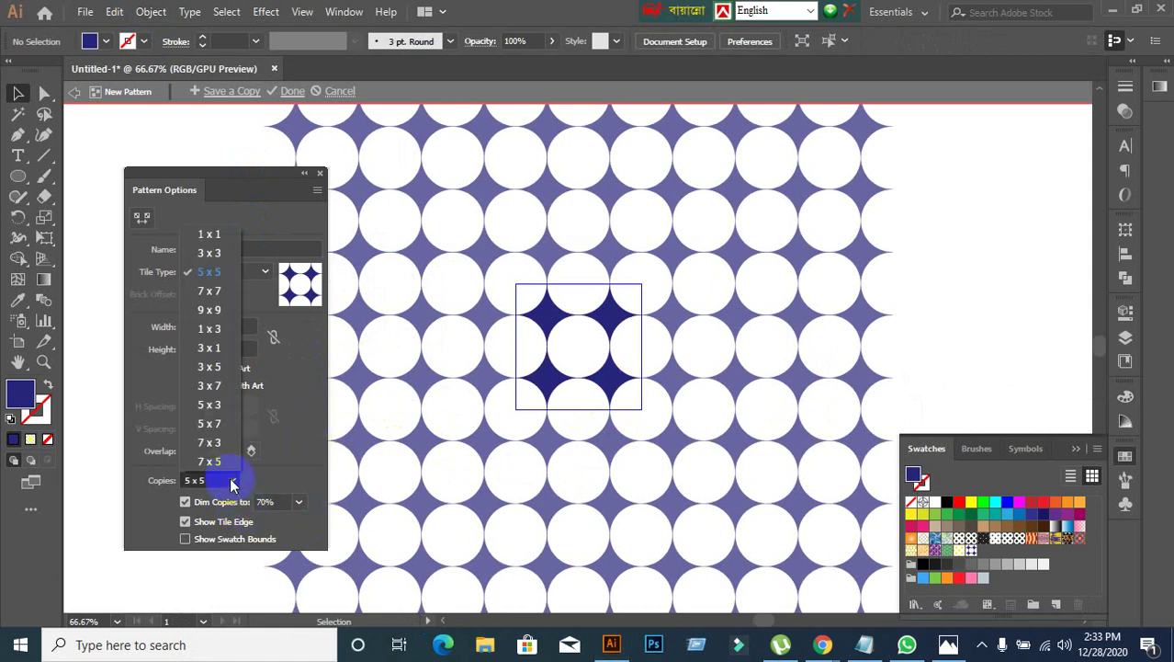
left_click(209, 290)
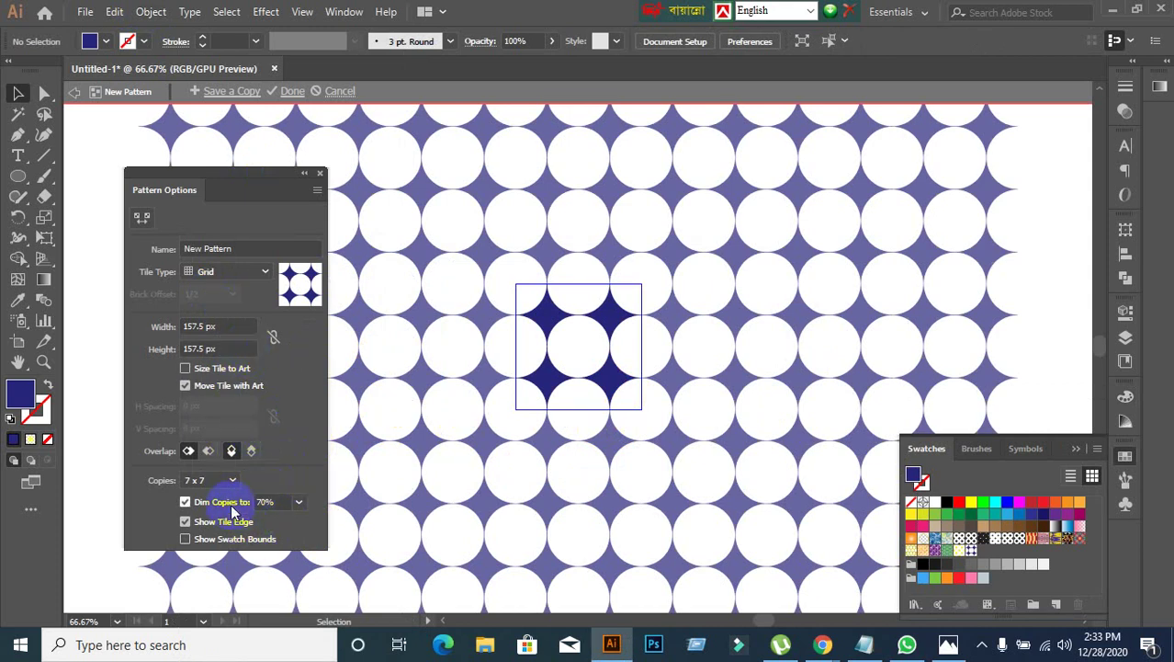
left_click(230, 452)
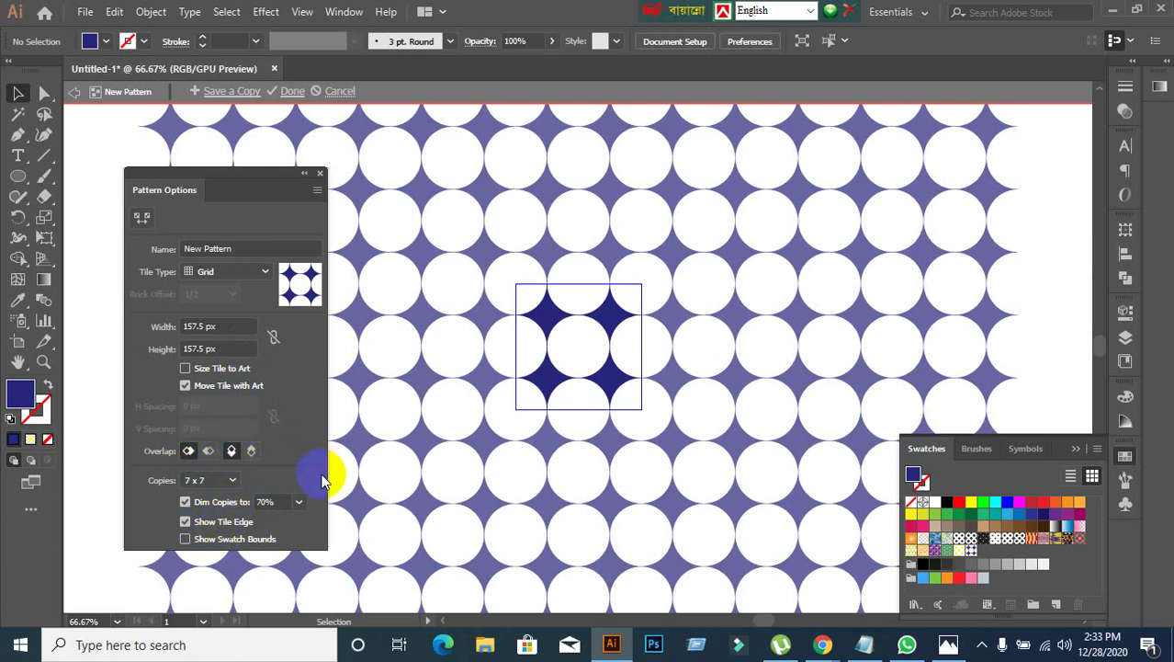
left_click(292, 92)
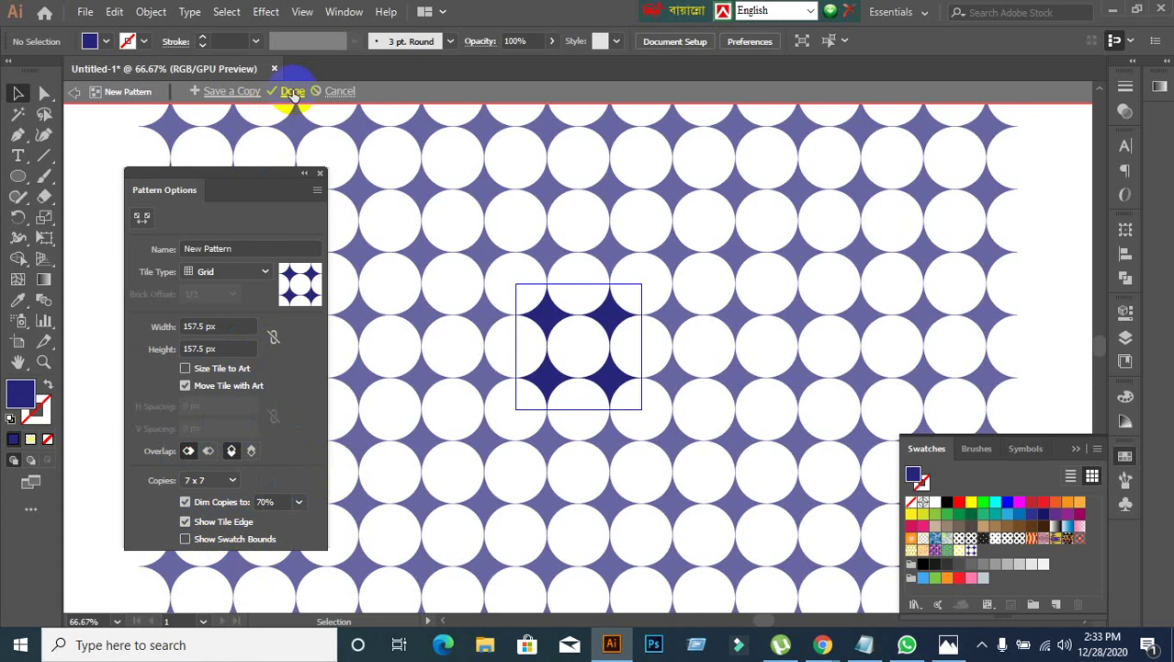
Step: Try the Brick by Row tile type on the pattern and return it to Grid
left_click(263, 271)
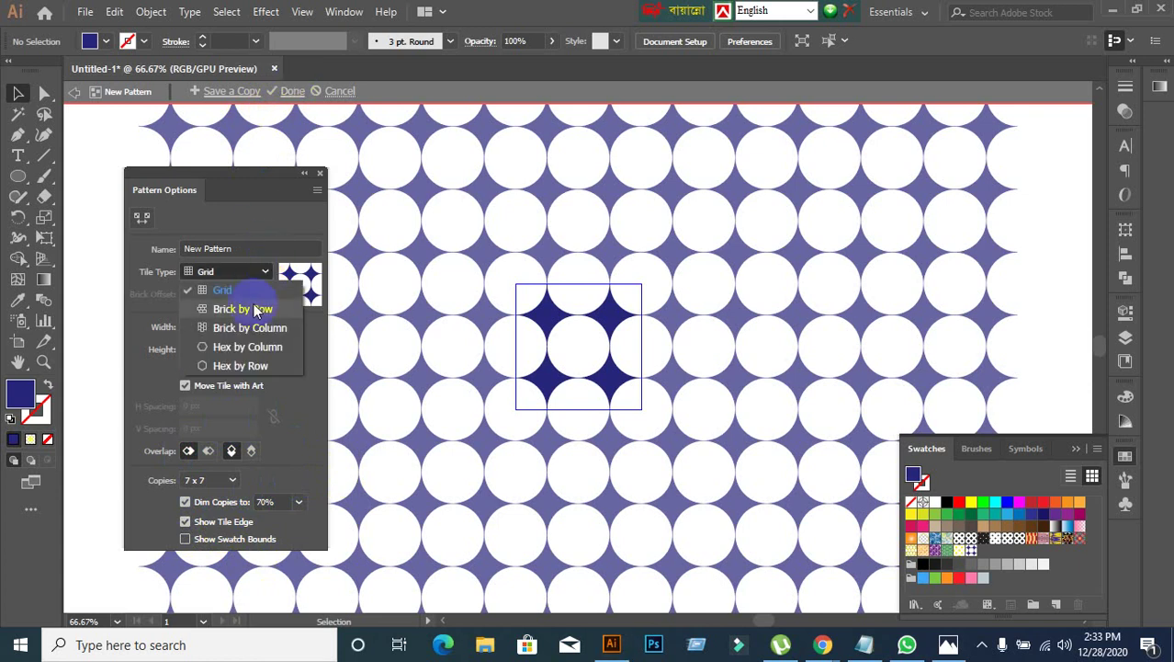
left_click(257, 310)
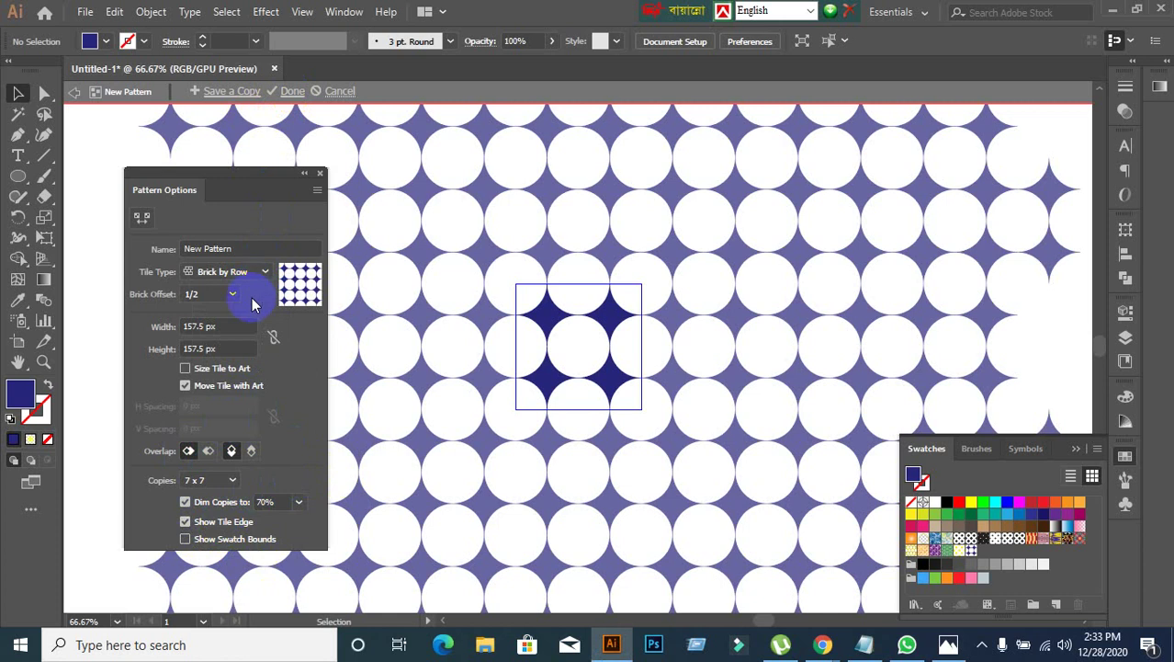
left_click(262, 271)
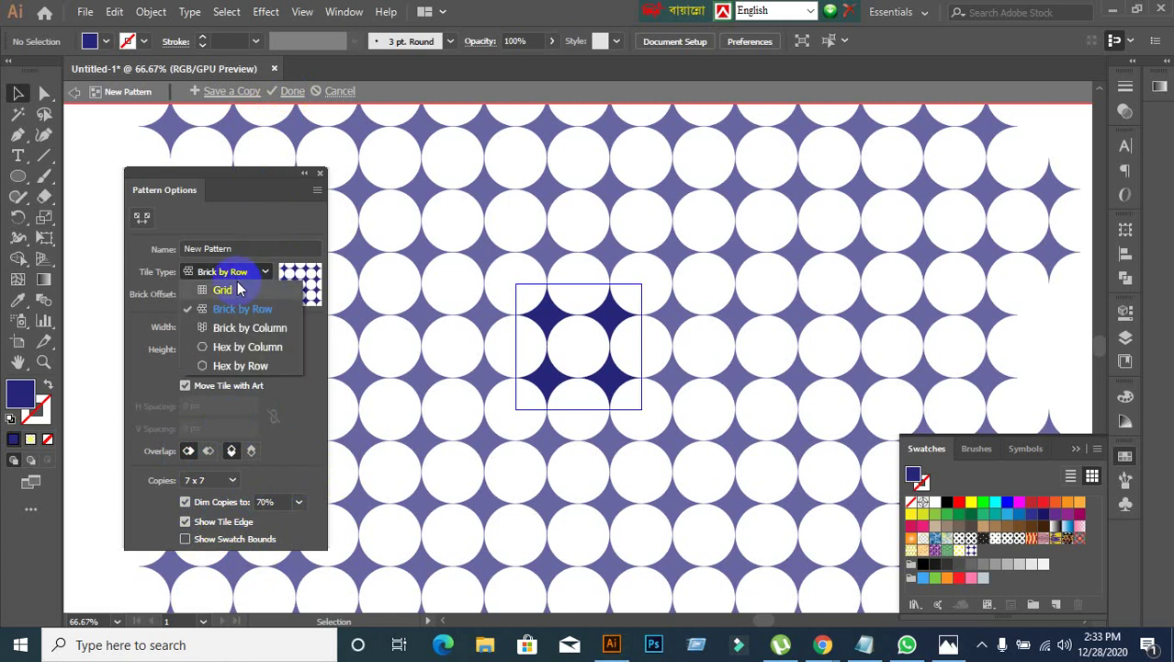
left_click(237, 291)
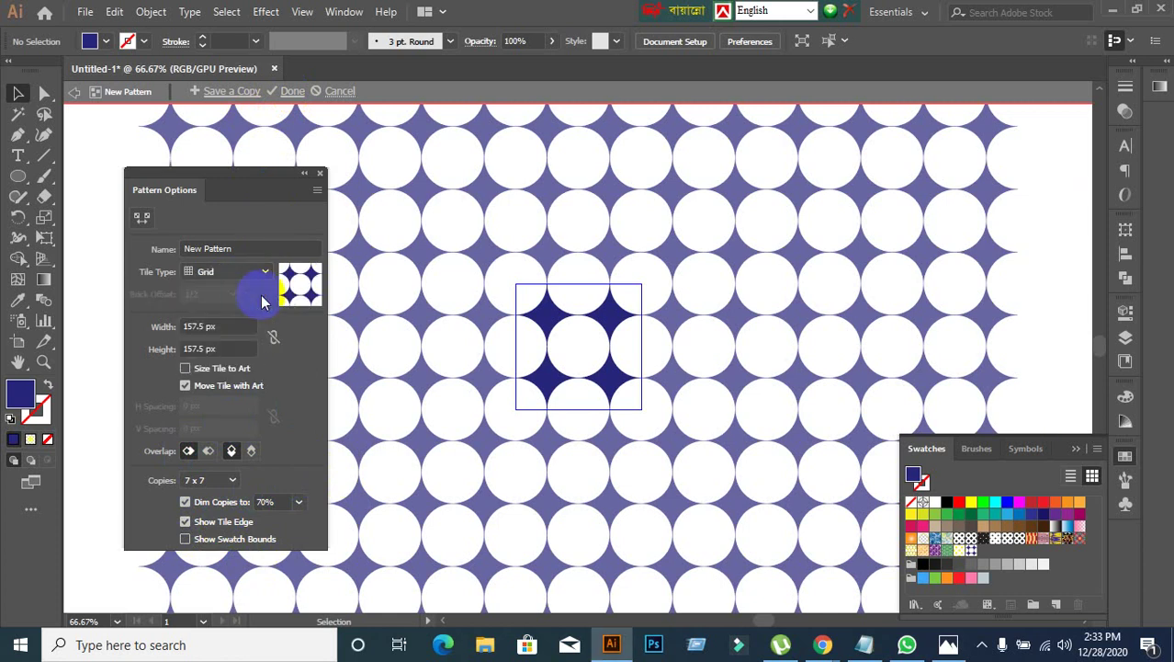
Step: Try the Hex by Column and Hex by Row tile types, and set the pattern back to Grid
left_click(248, 275)
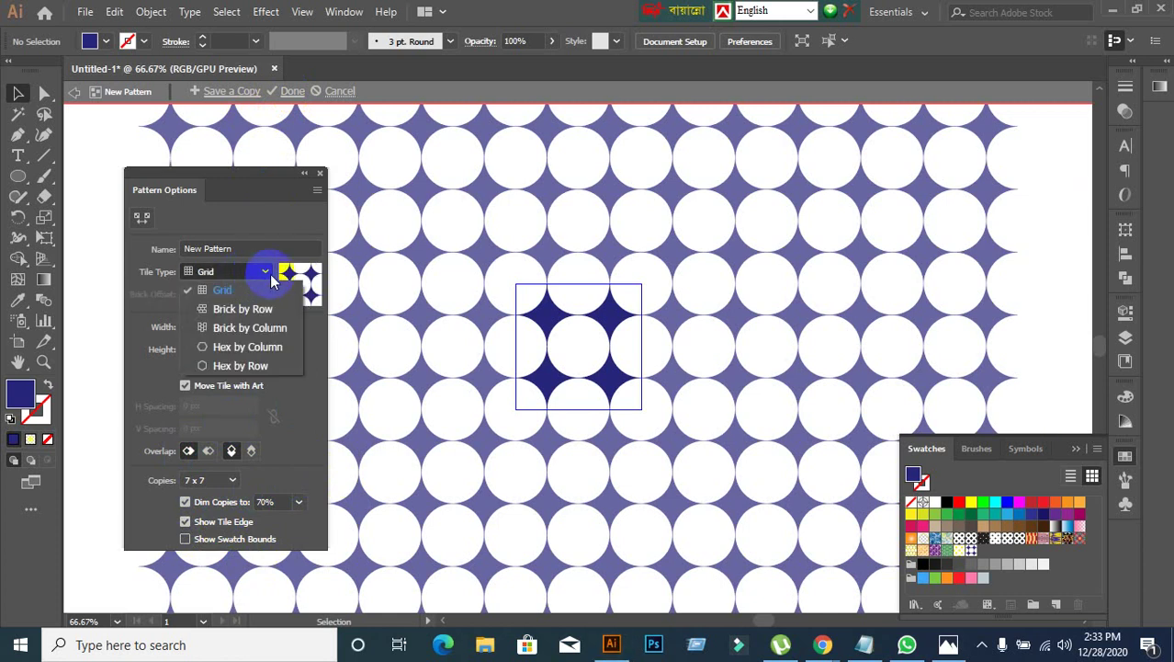
left_click(258, 343)
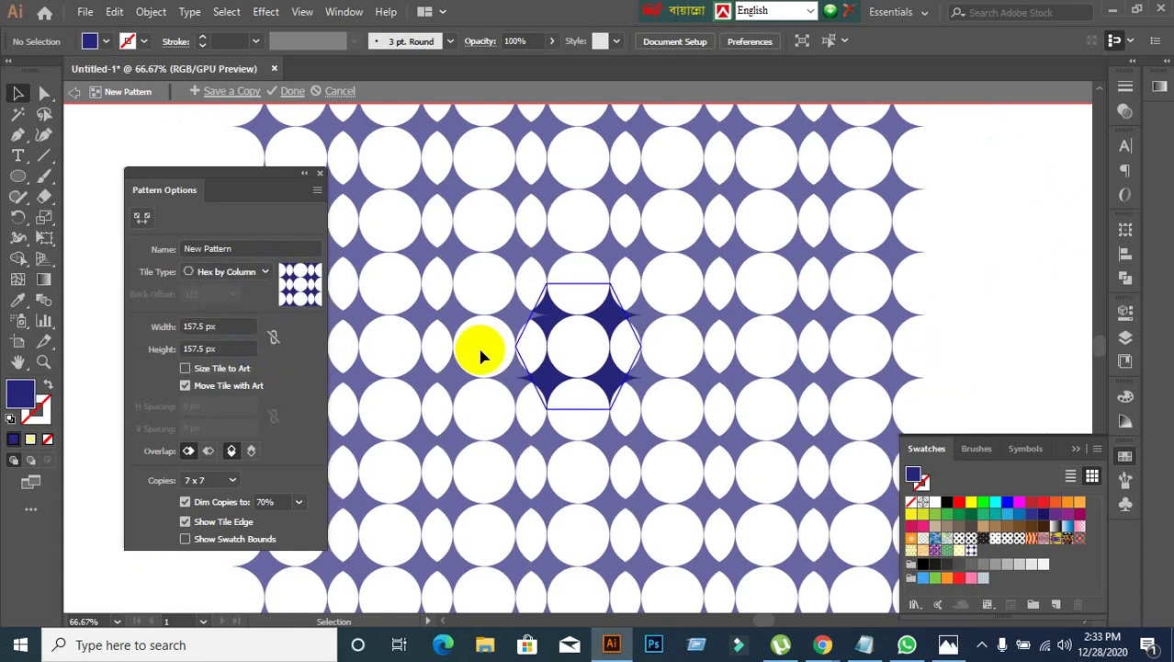
left_click(239, 327)
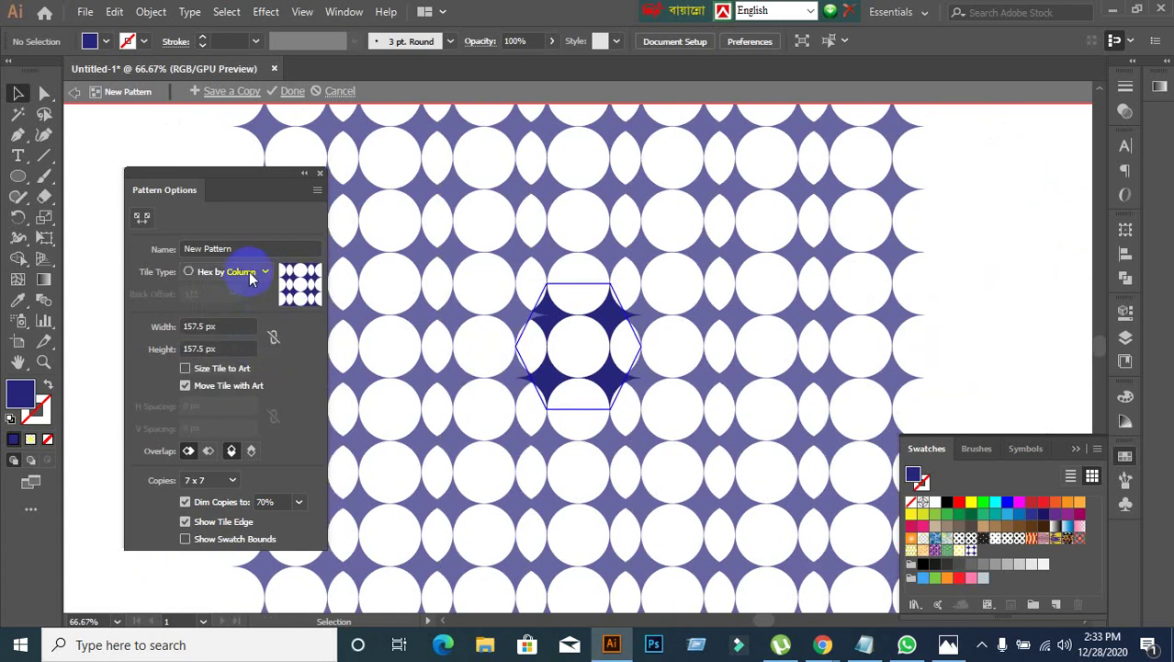
left_click(249, 271)
left_click(237, 364)
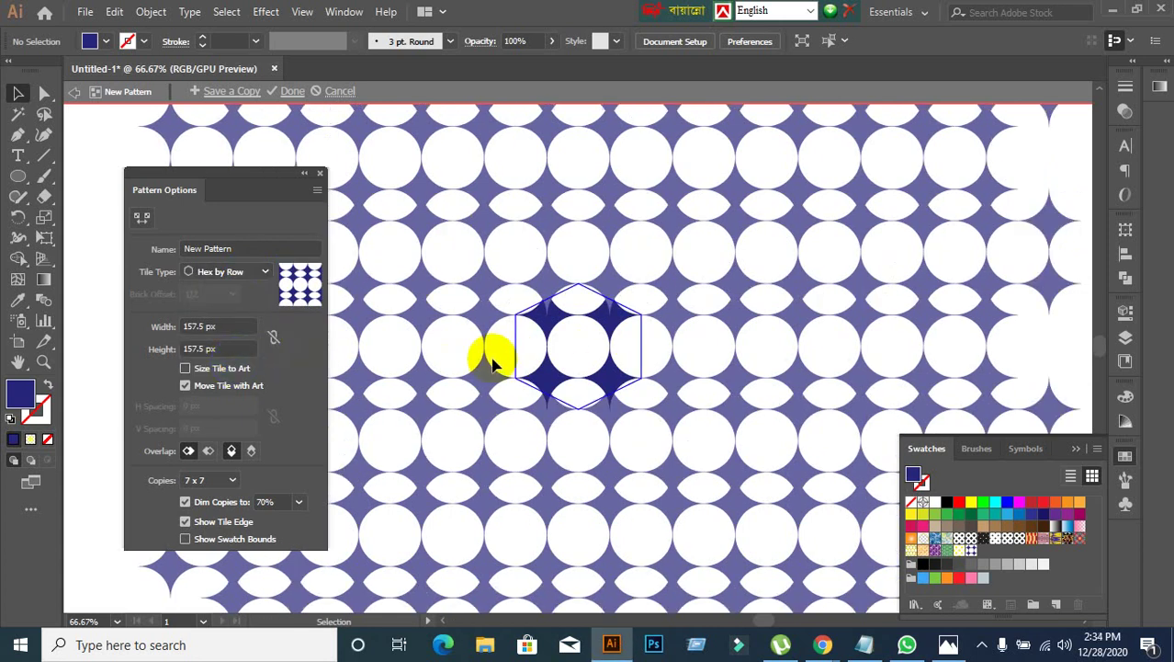
left_click(254, 272)
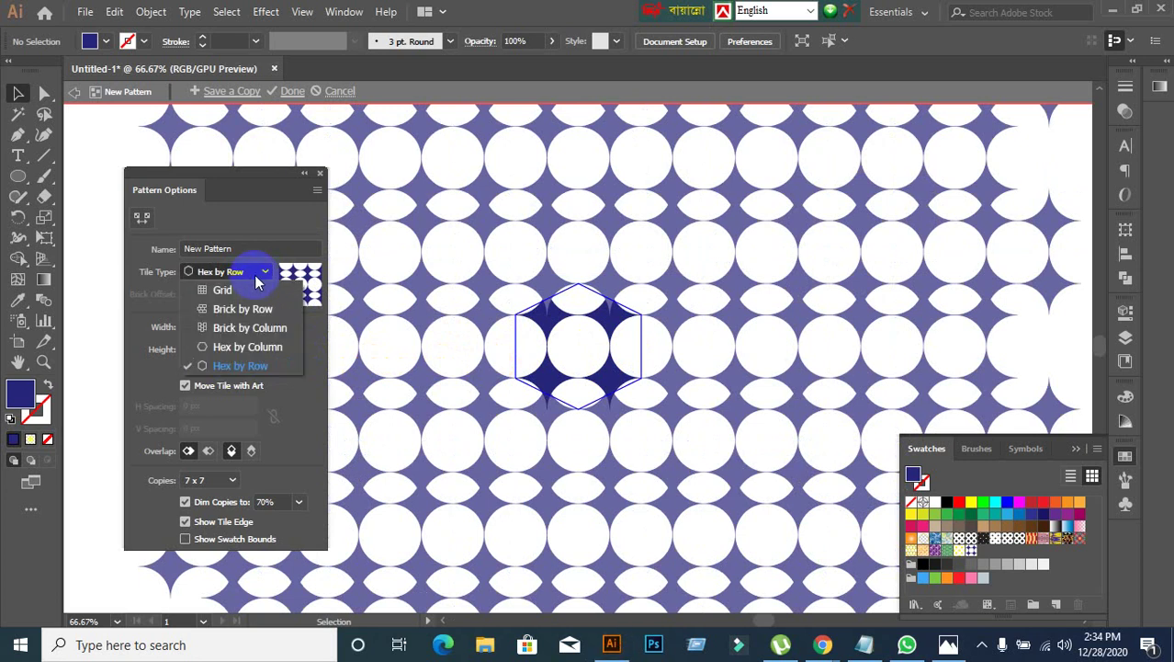
left_click(248, 289)
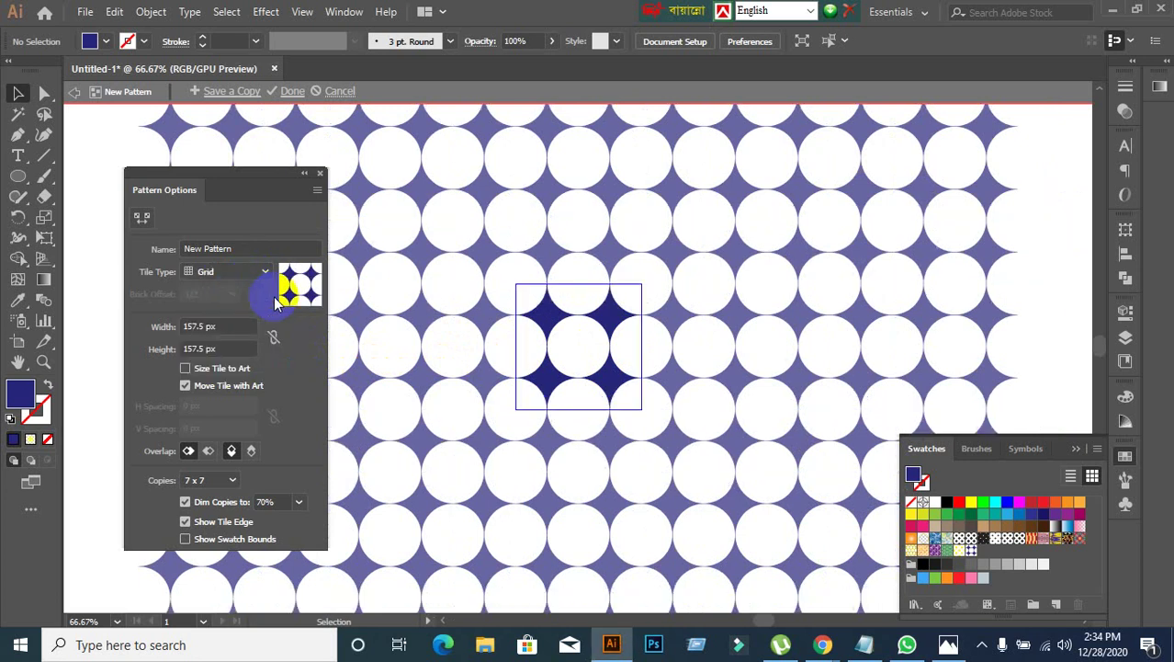
Step: Try small horizontal spacings and a 7 px vertical spacing with Size Tile to Art enabled, and turn that option off again
left_click(317, 190)
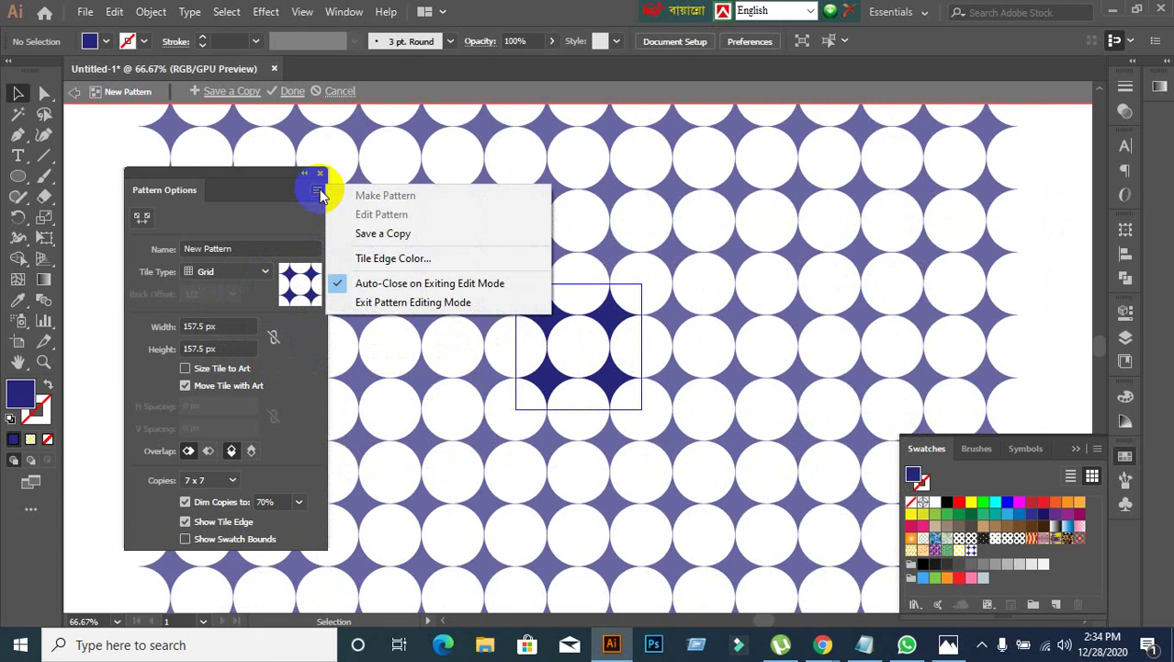
left_click(294, 349)
left_click(187, 369)
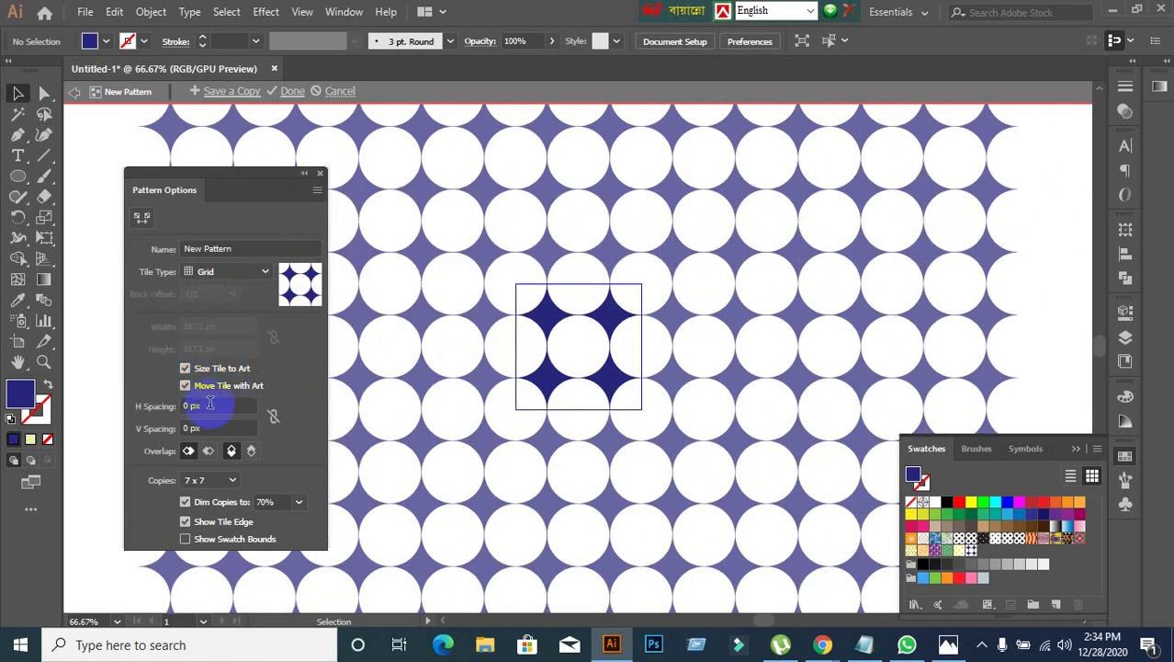
type("4")
key("Return")
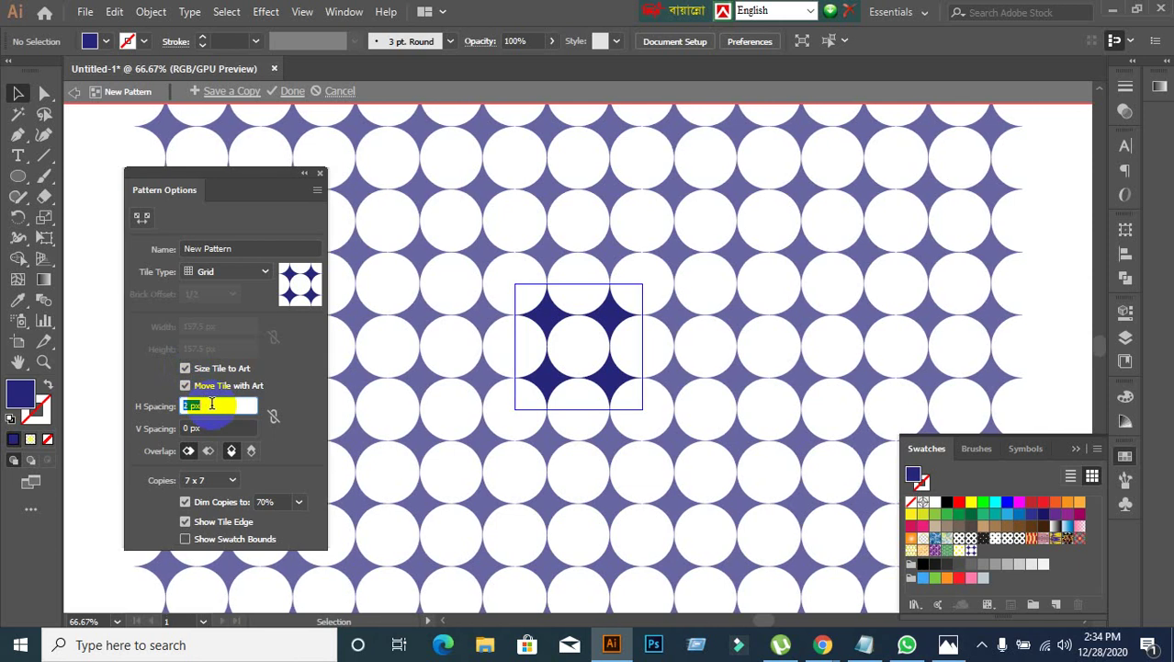
type("0")
key("Return")
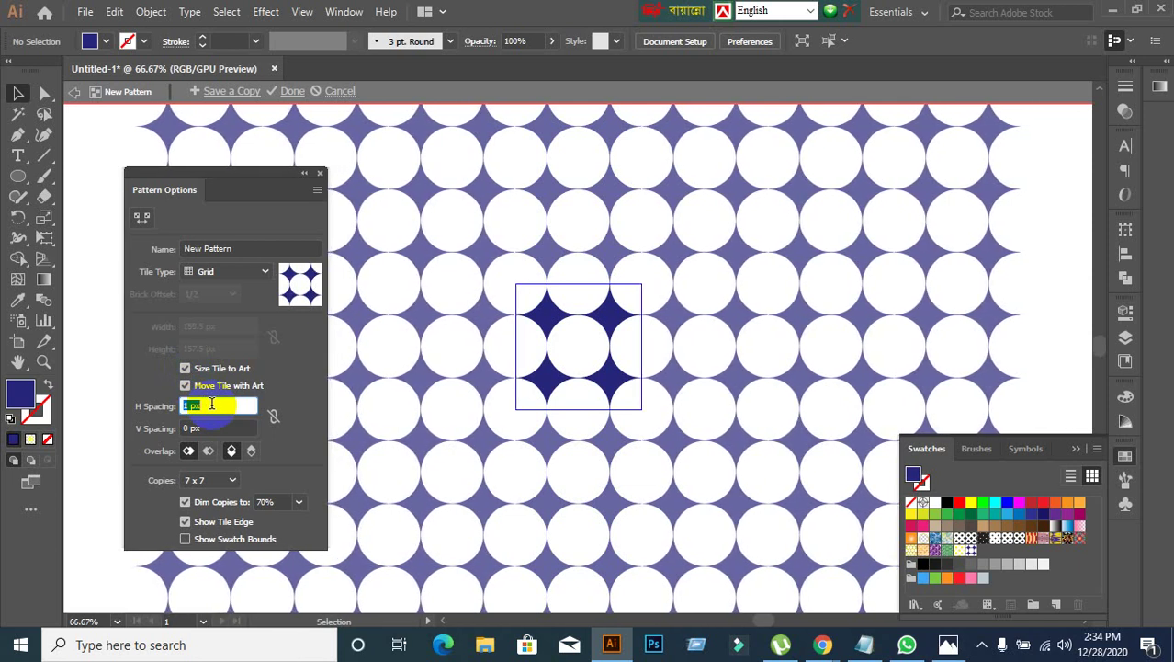
left_click(210, 427)
double_click(211, 427)
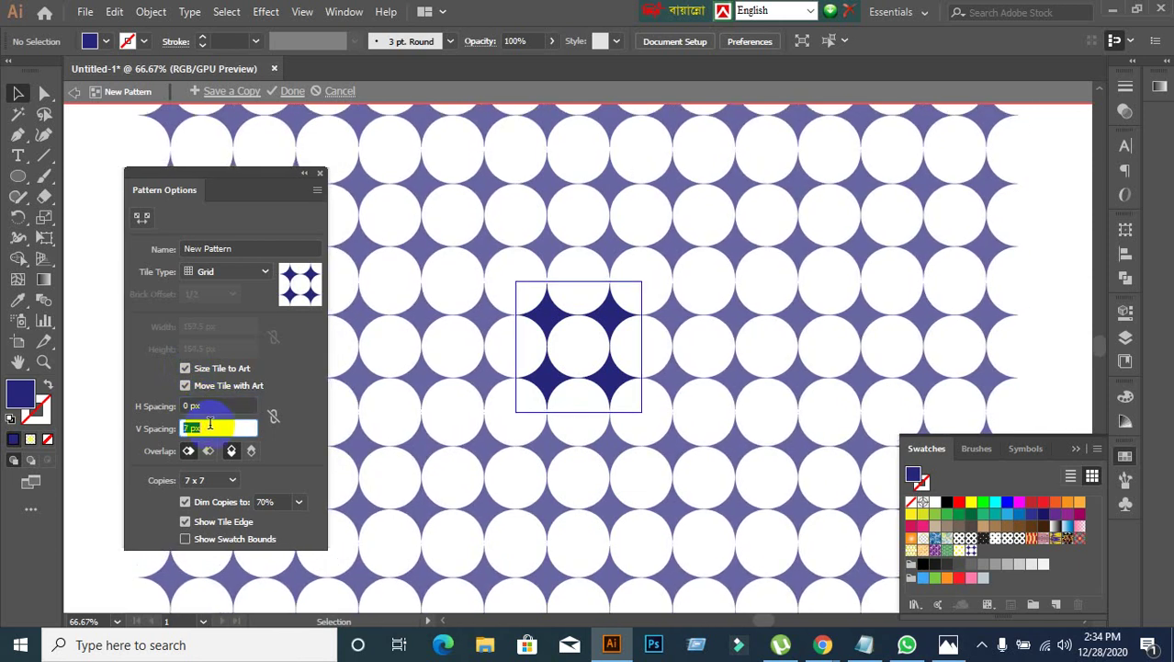
left_click(185, 368)
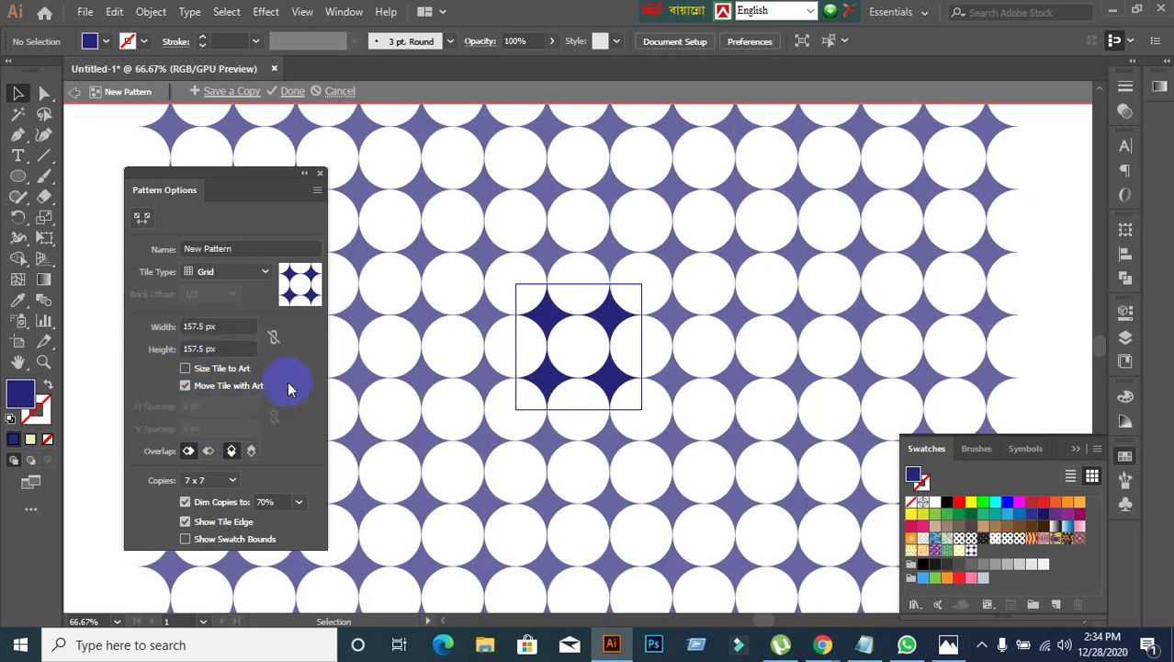
Step: Set the pattern tile's width to 161 px
left_click(236, 327)
type("161")
key("Return")
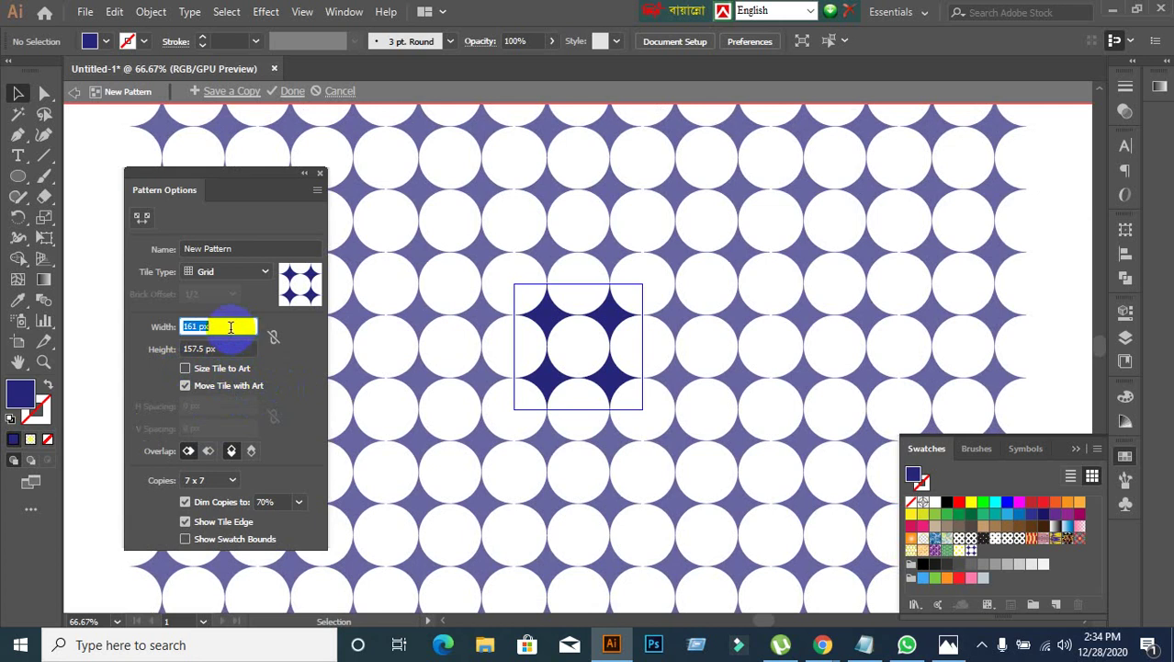
Step: Set the pattern tile's width to 157.5 px and finish editing the pattern
key("Down")
key("Down")
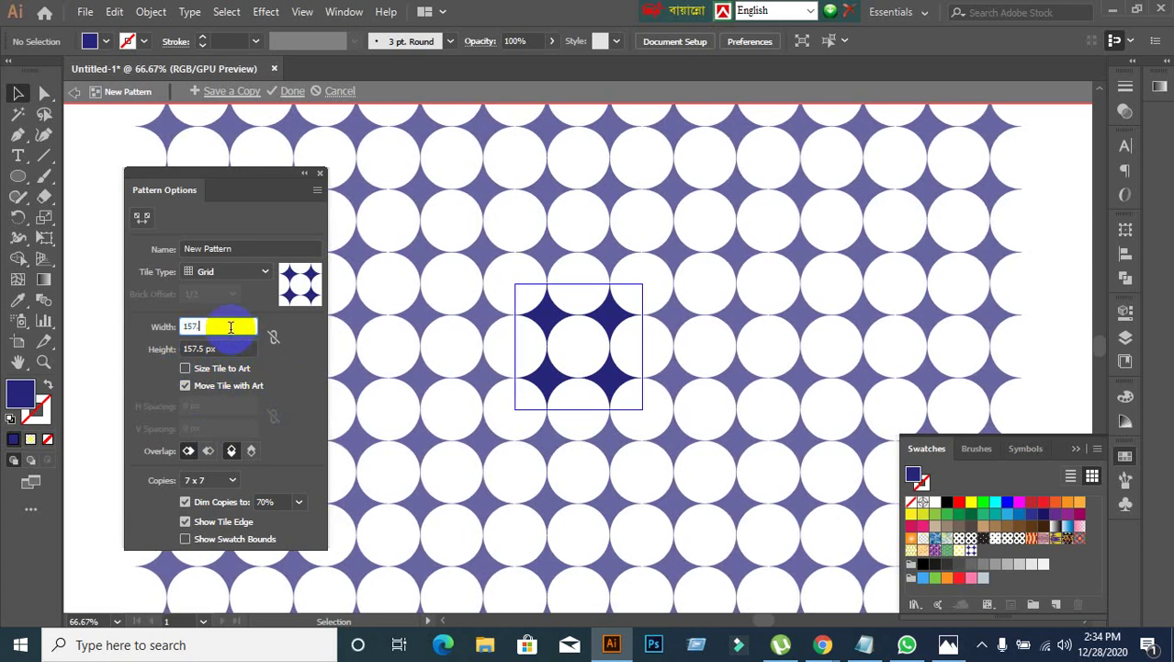
left_click(230, 349)
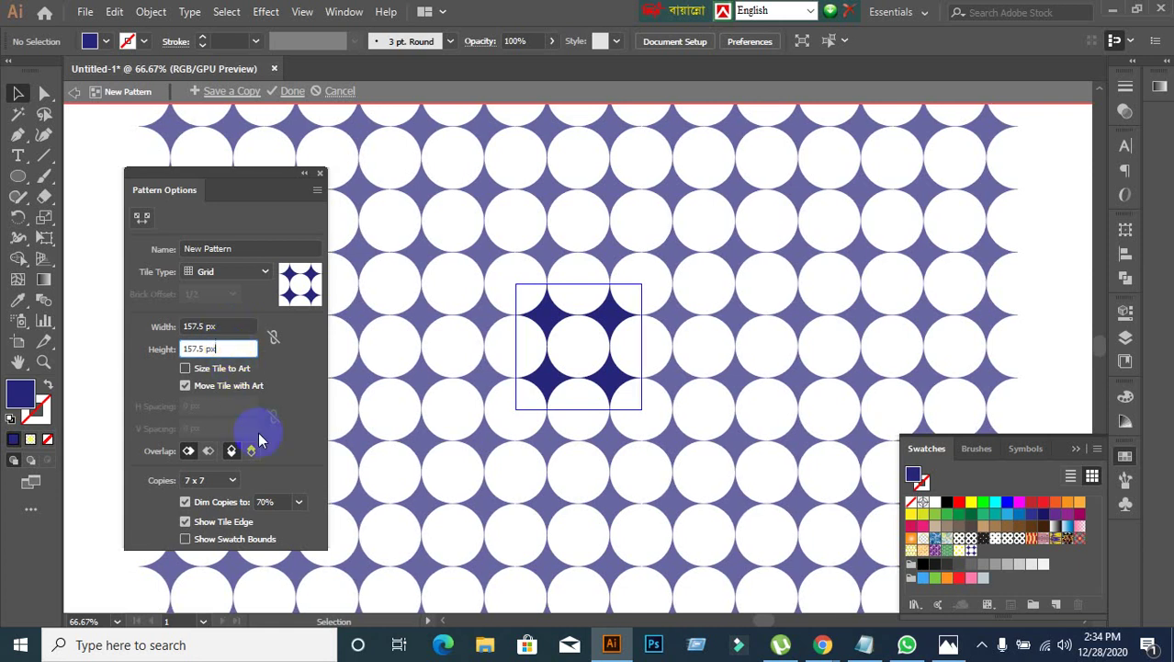
left_click(250, 352)
left_click(290, 91)
left_click(292, 92)
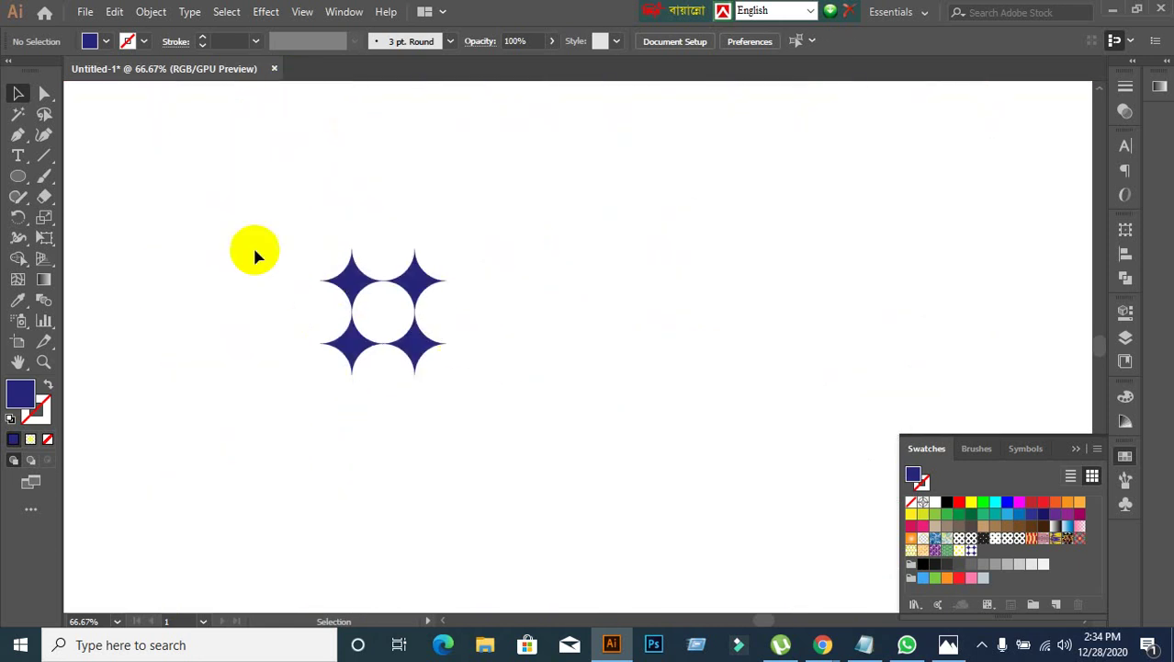
Step: Delete the leftover star motif and draw a large circle on the artboard filled with the new star pattern swatch
key("Delete")
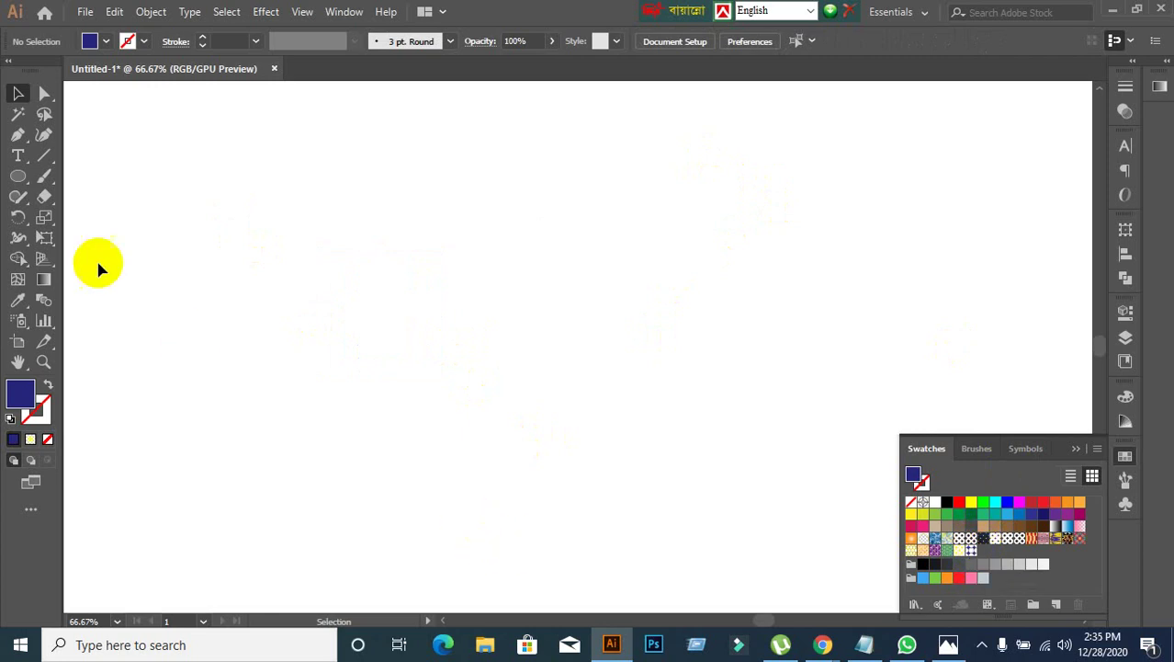
left_click_drag(17, 176, 89, 222)
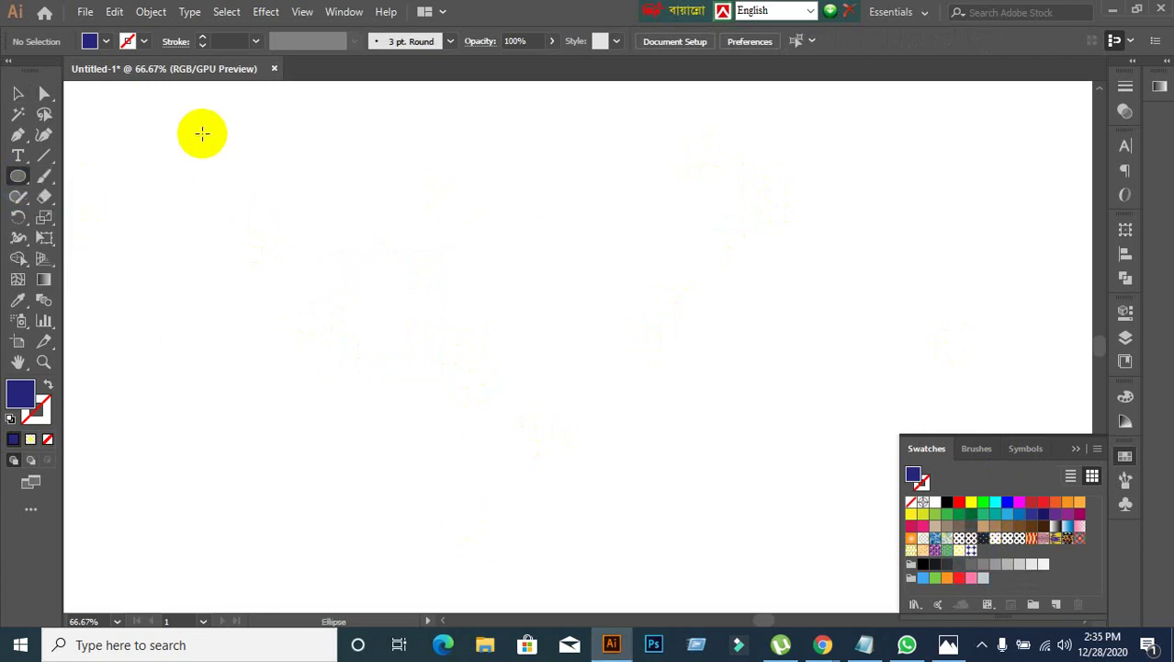
left_click_drag(203, 134, 654, 585)
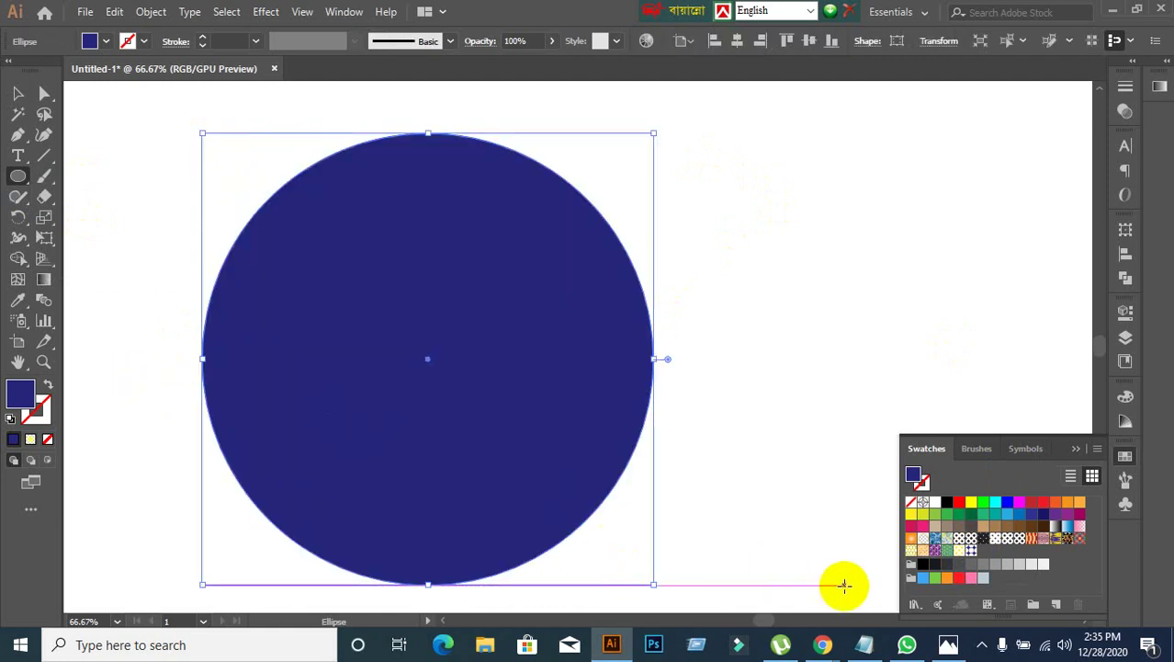
left_click(971, 550)
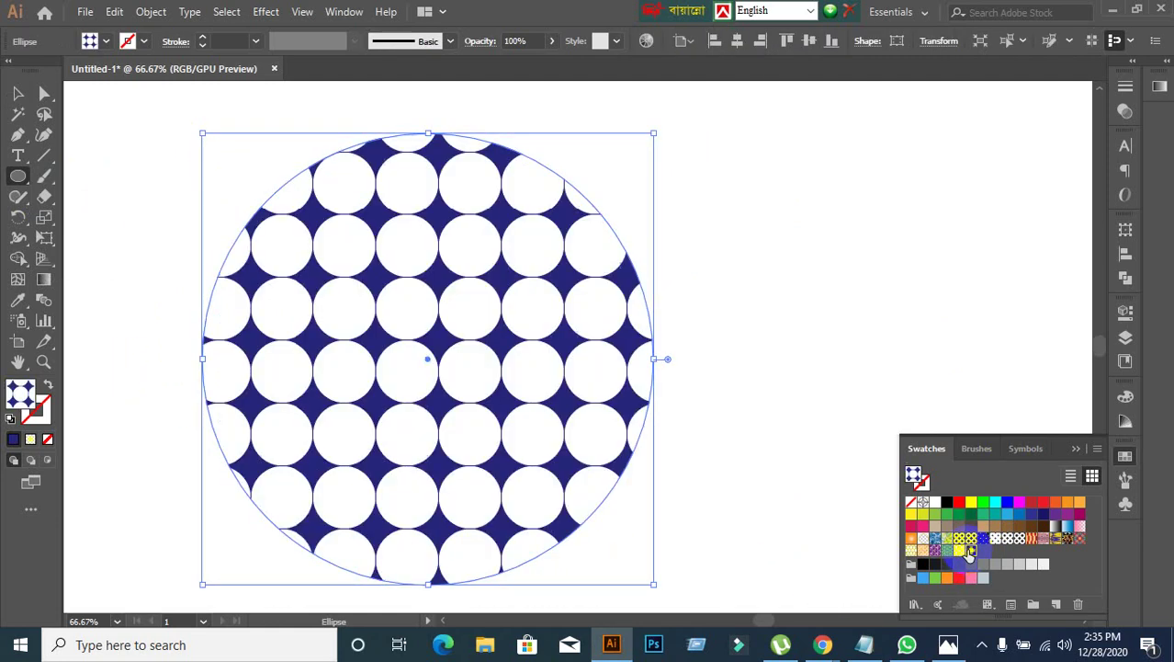
Step: Move the pattern-filled circle to the right side of the artboard and deselect it
left_click(17, 92)
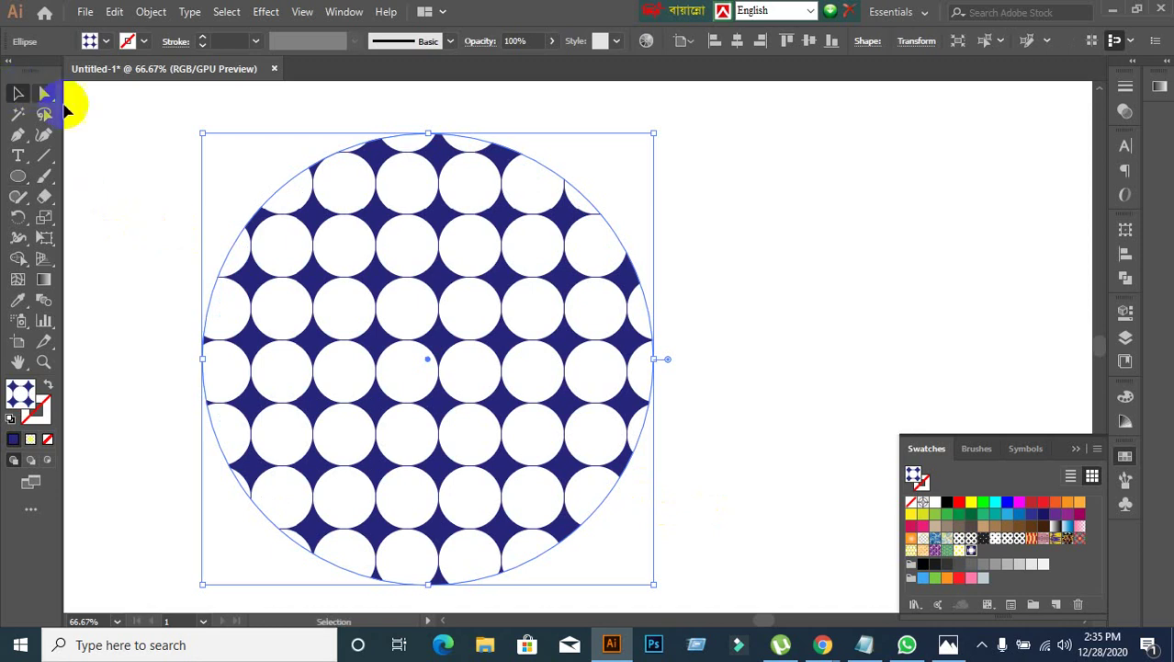
left_click_drag(318, 341, 799, 323)
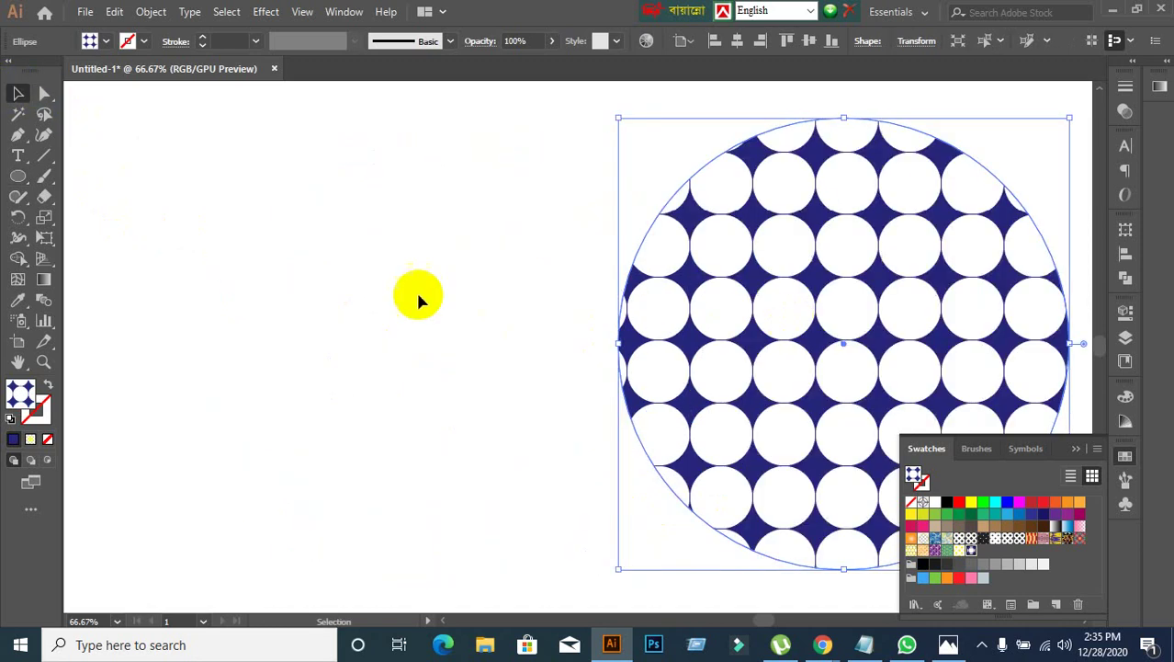
left_click(325, 297)
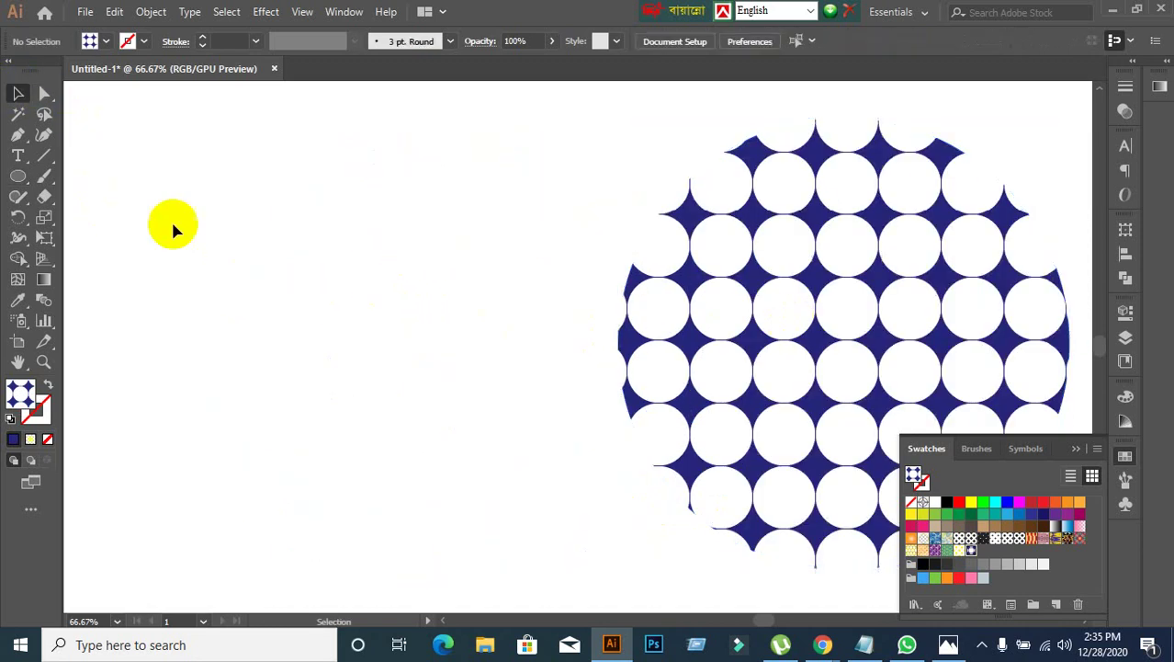
Step: Draw a large square beside the circle, switch it to a solid blue fill, and reapply the star pattern swatch
left_click_drag(18, 175, 537, 538)
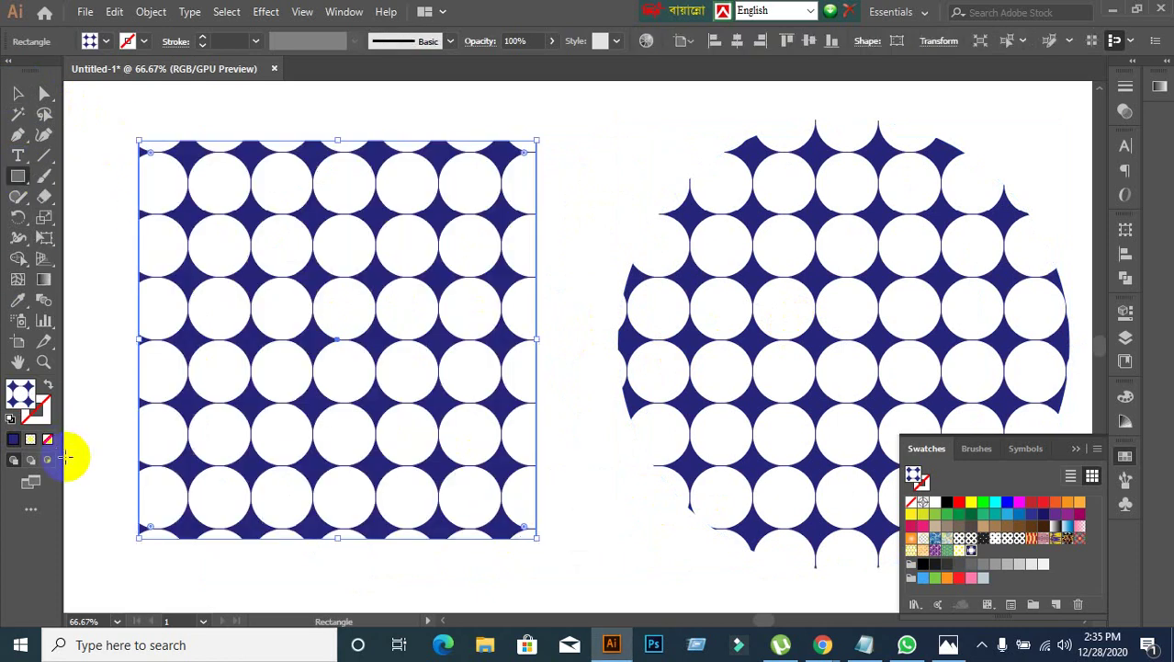
left_click(47, 439)
left_click(13, 441)
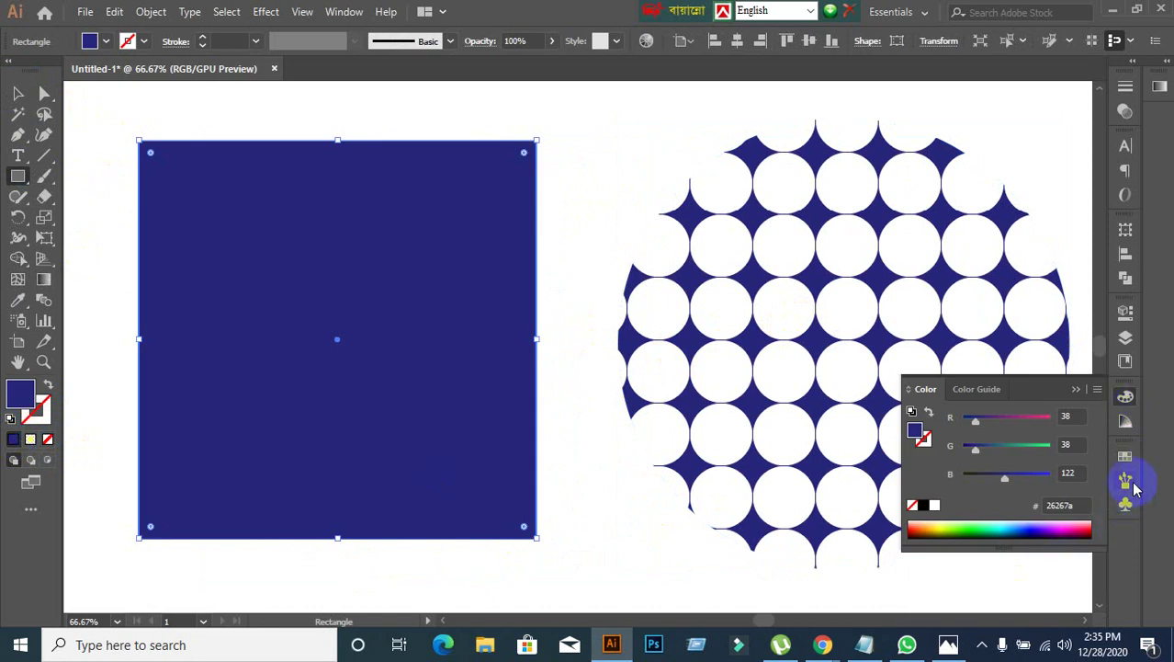
left_click(1125, 456)
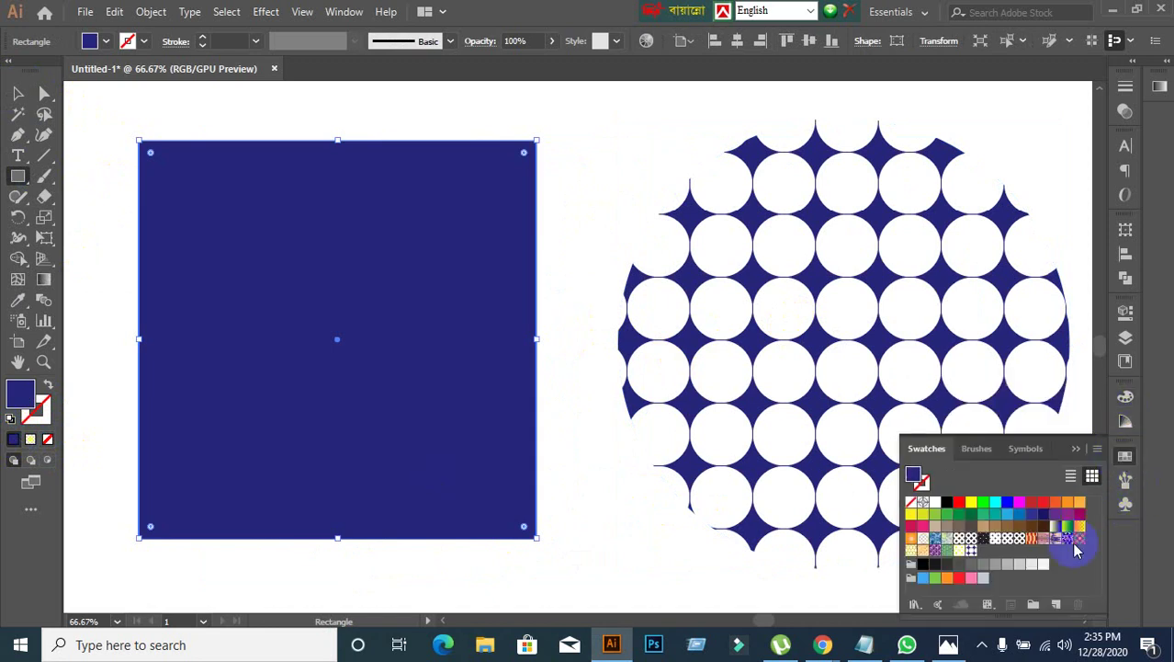
left_click(970, 551)
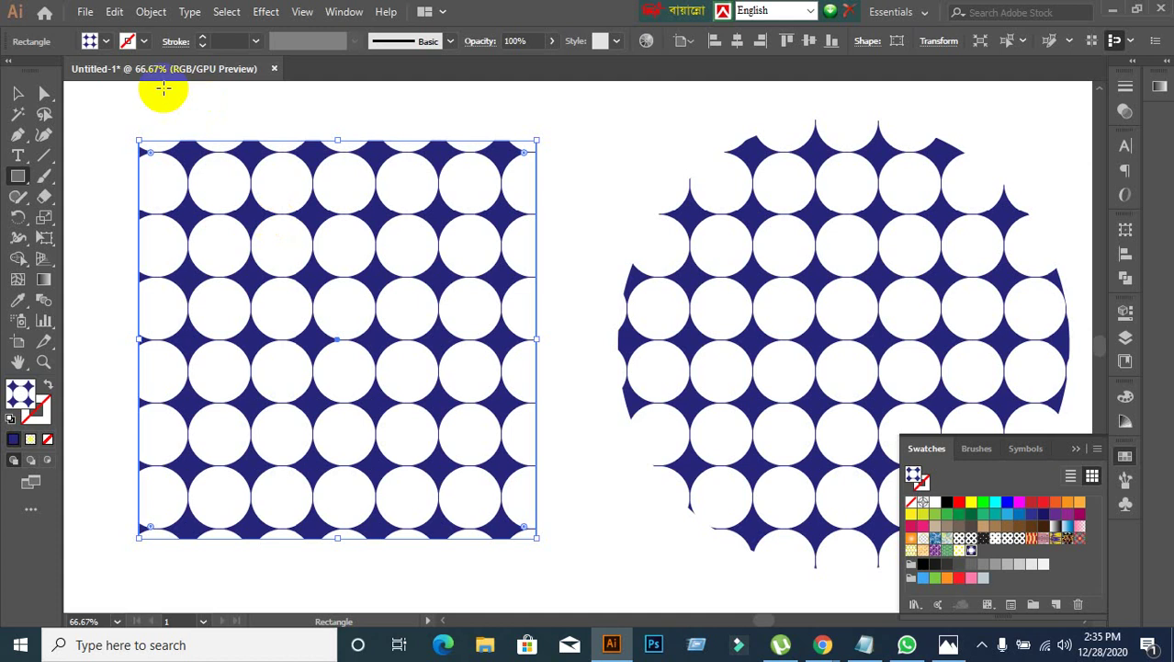
left_click(17, 93)
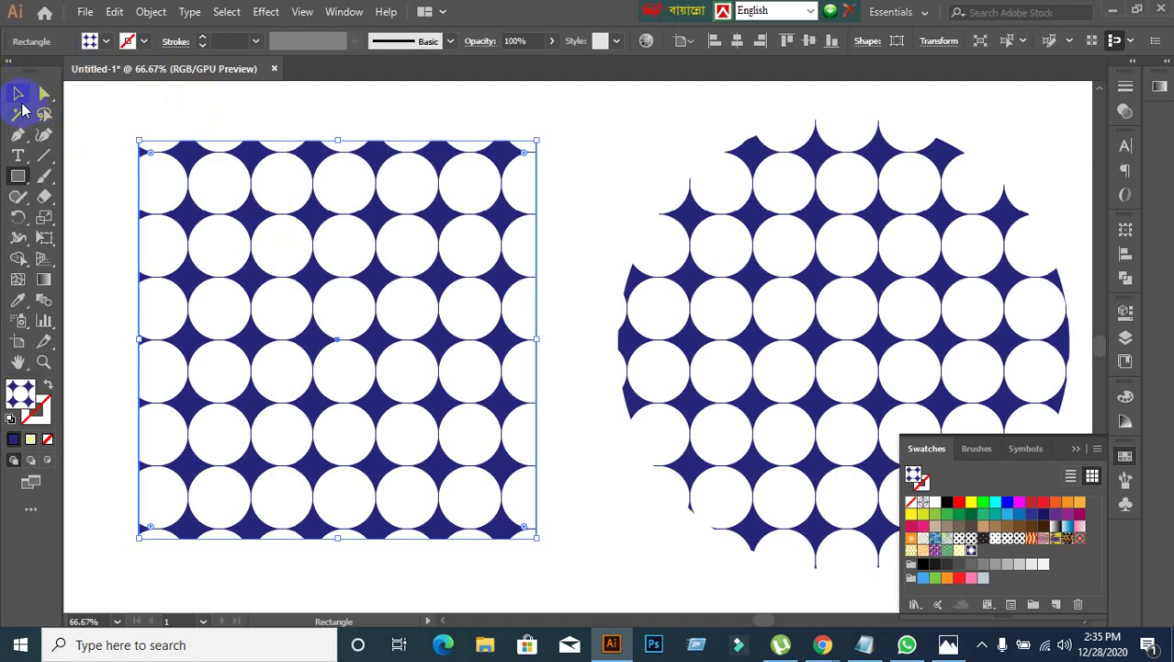
left_click(92, 165)
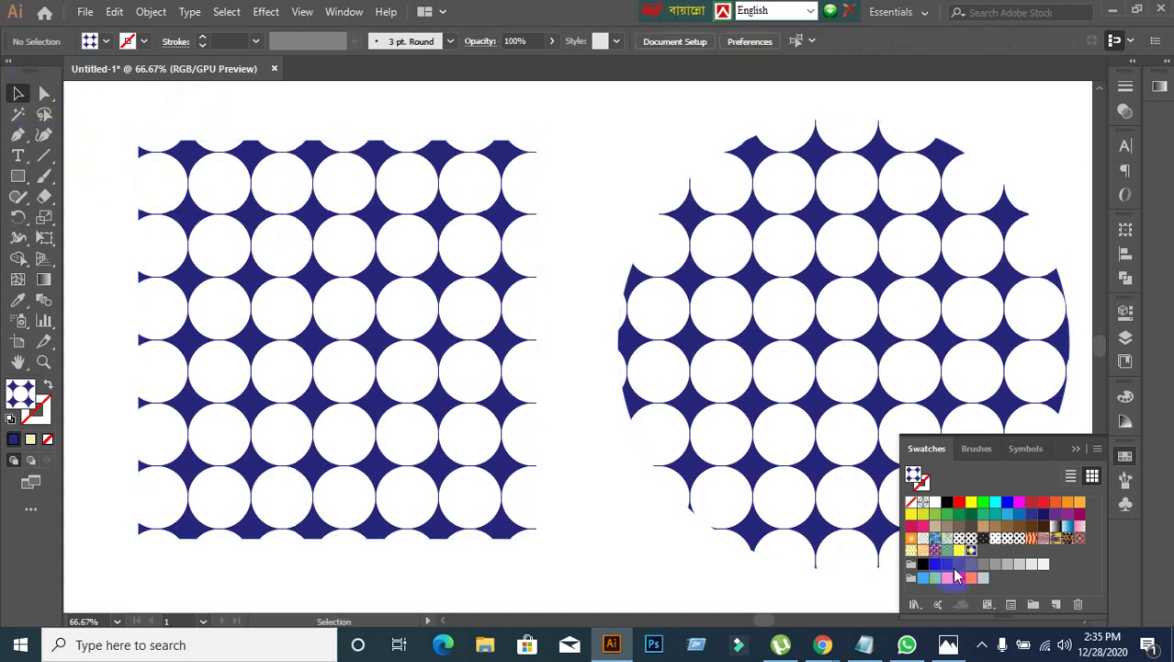
left_click(914, 604)
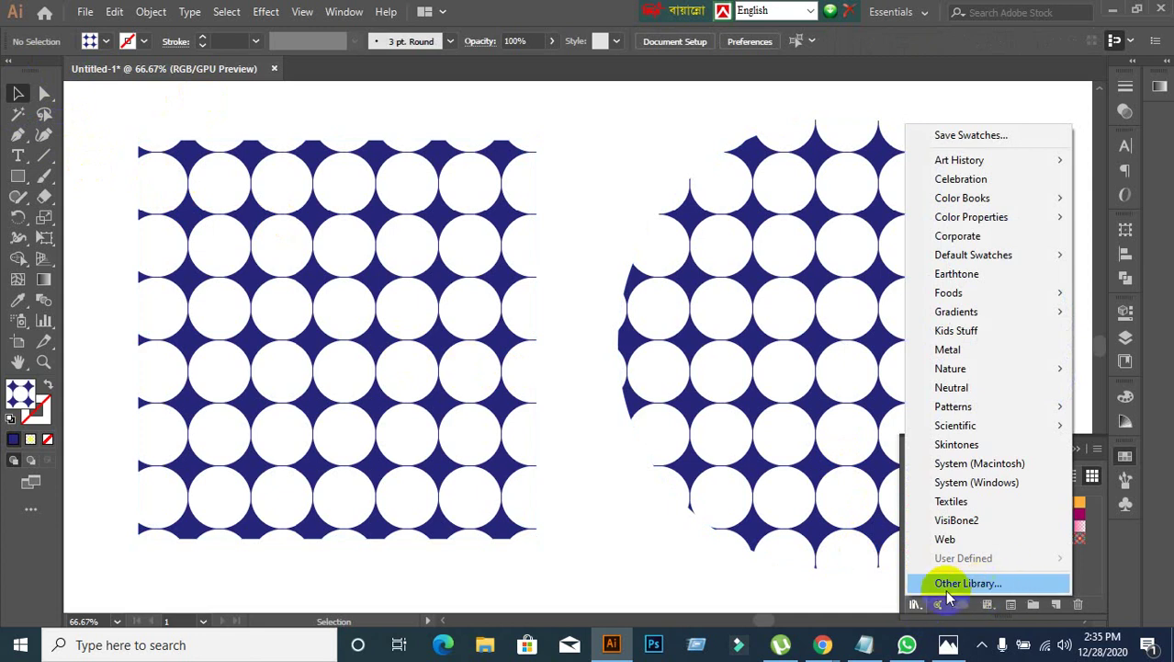
left_click(471, 406)
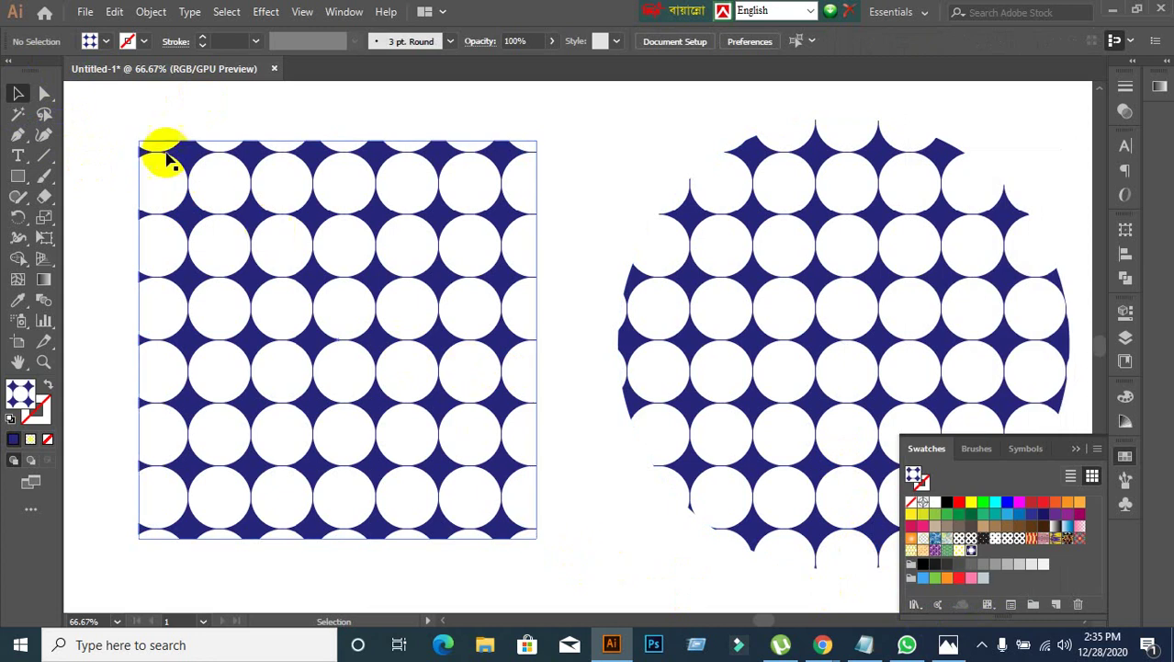
Step: Select the pattern-filled square and circle together and delete both from the artboard
left_click_drag(122, 104, 844, 390)
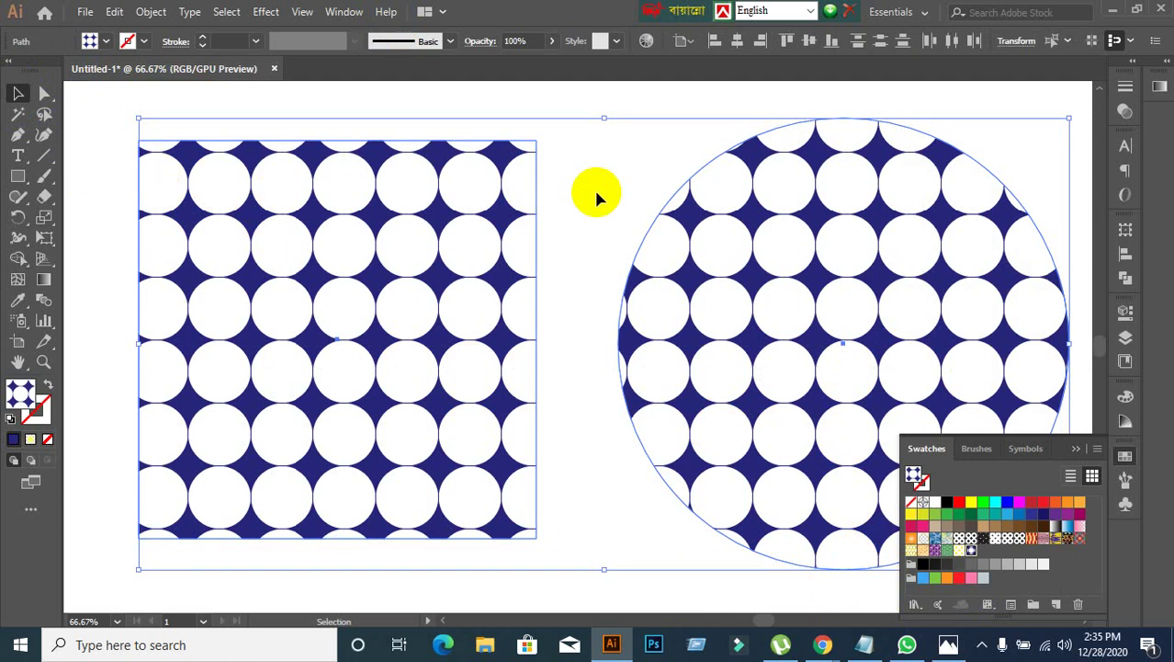
key("Delete")
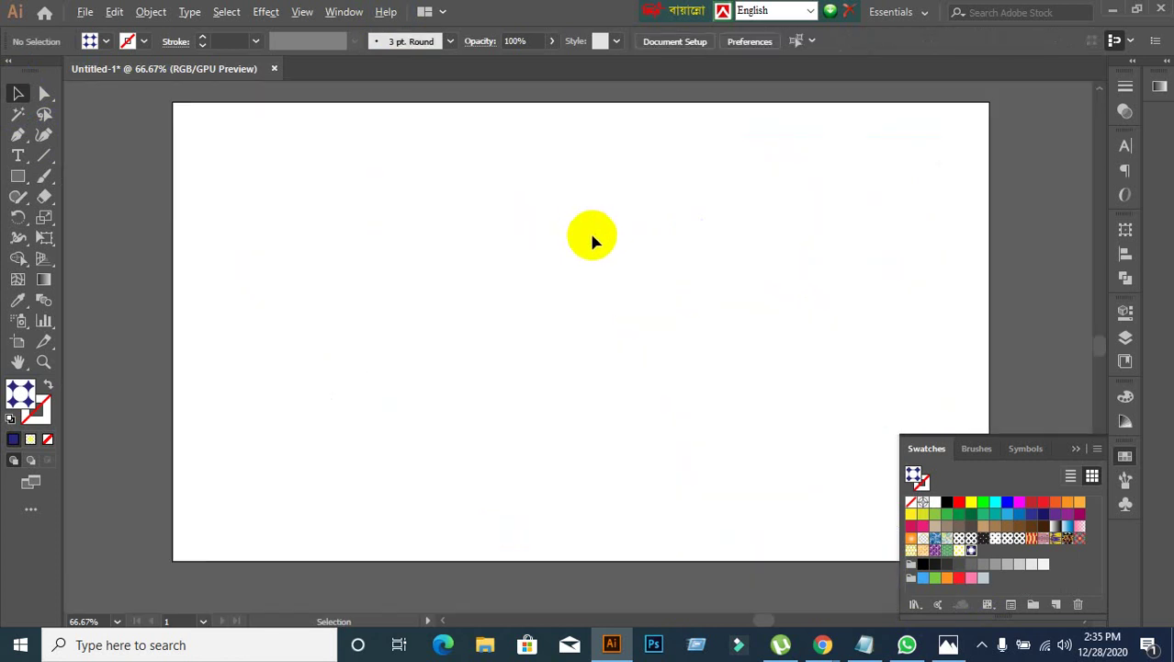
key("ctrl+minus")
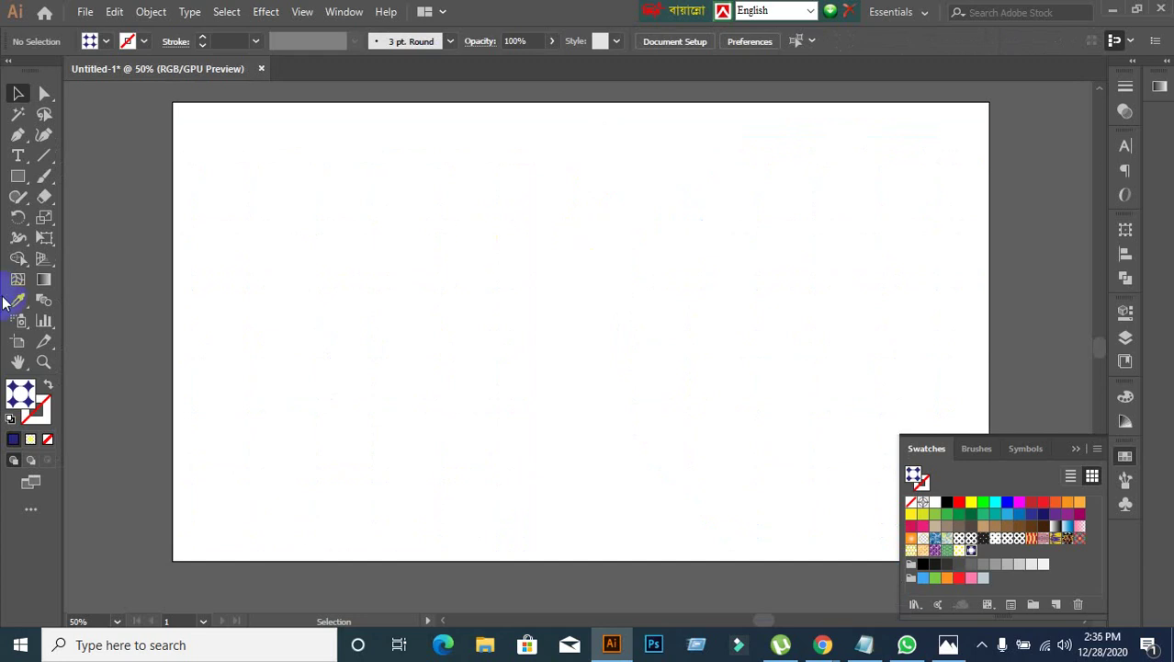
Step: Replace the default pattern fill with the solid dark blue 26267a
left_click(41, 404)
left_click(47, 441)
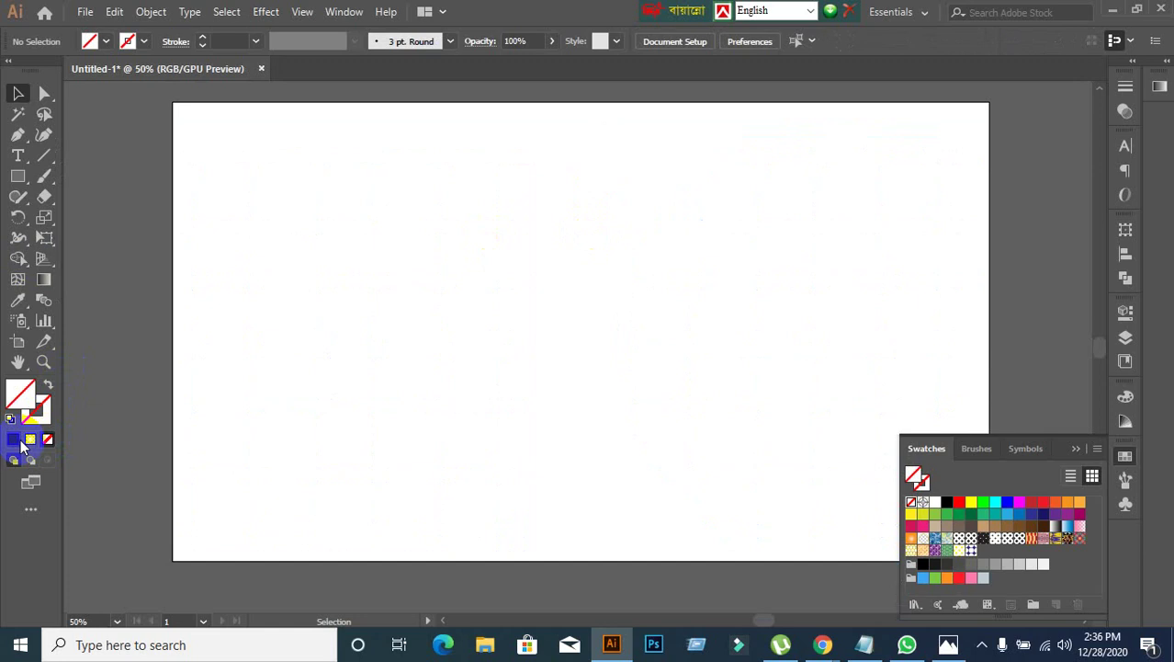
left_click(12, 439)
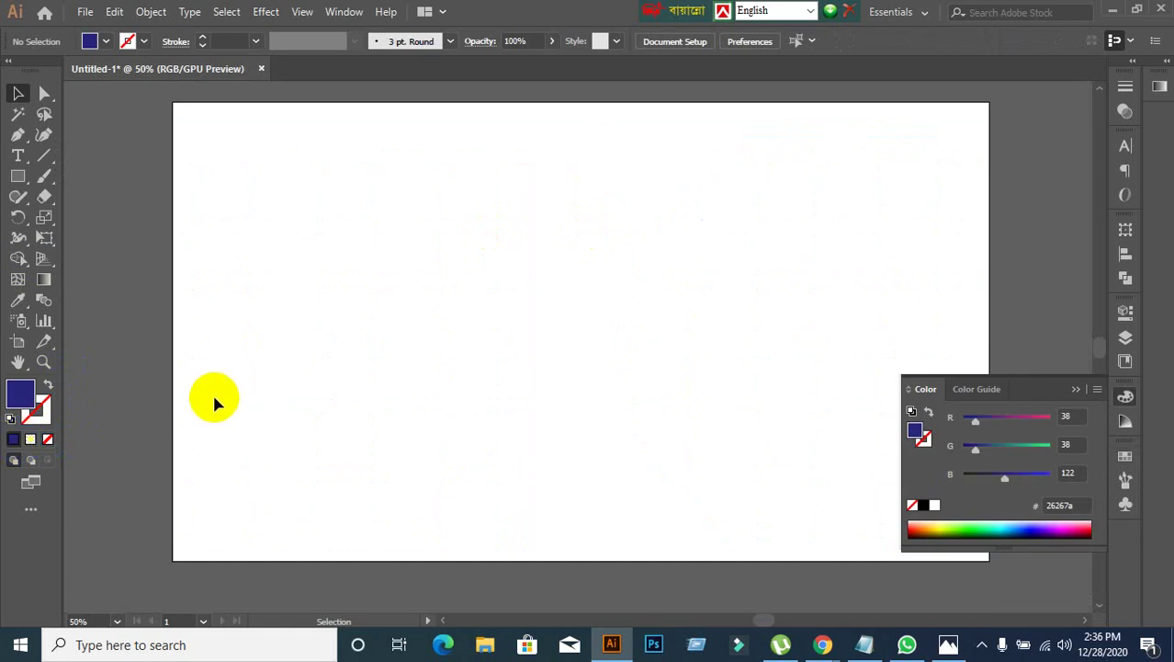
Step: Close the Untitled-1 document without saving its changes
scroll(292, 294, "up", 1)
scroll(292, 294, "down", 1)
scroll(290, 294, "up", 1)
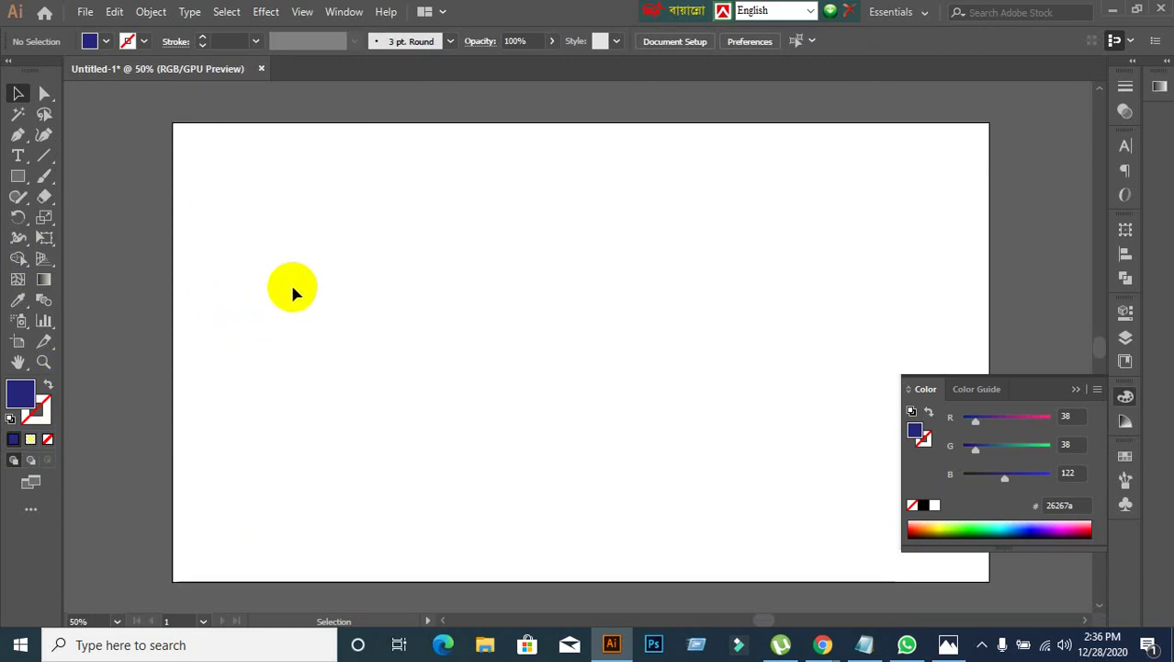
left_click(261, 69)
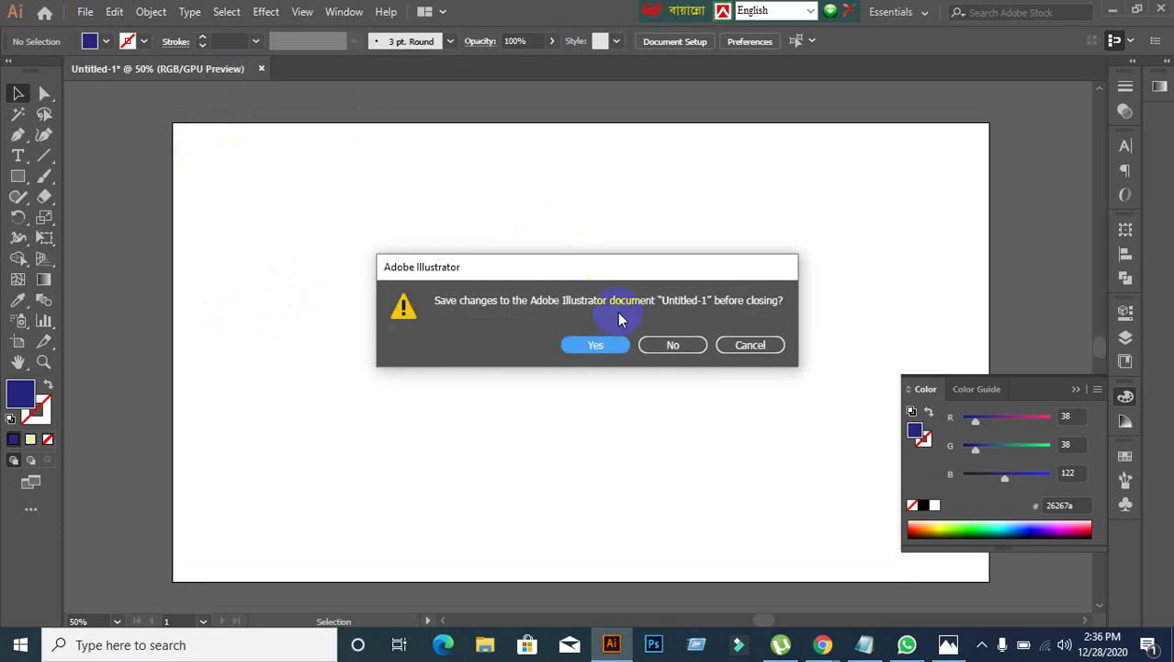
left_click(668, 345)
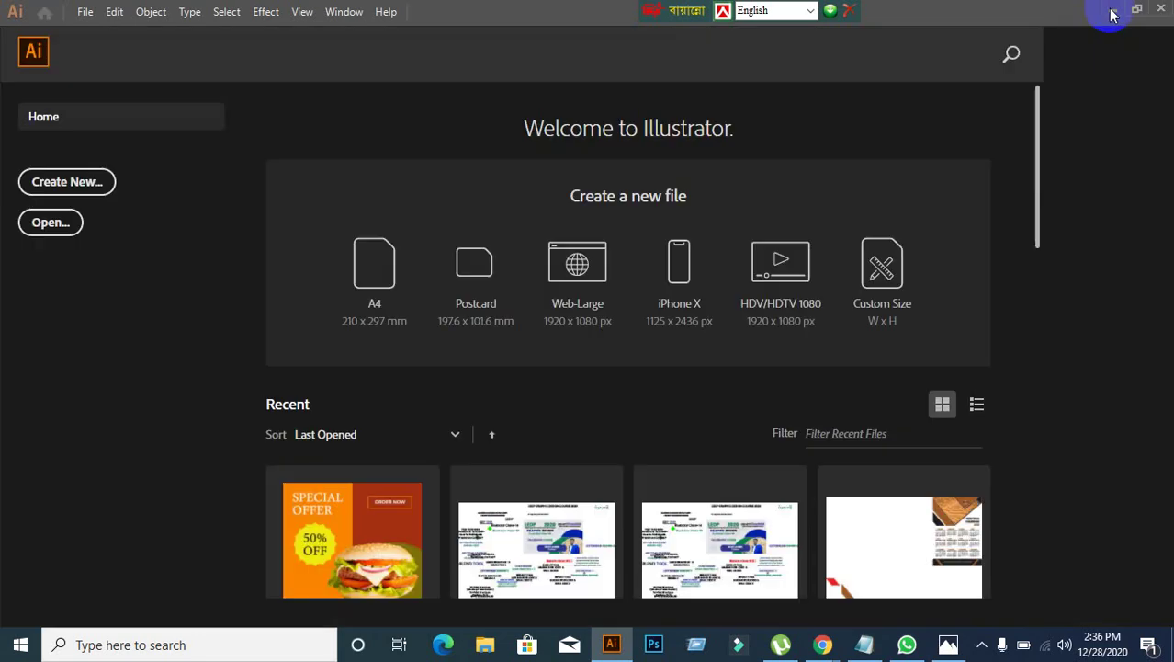
Step: Switch to the Google Meet call in Chrome, present the entire screen to the meeting, and hide the sharing notice
left_click(1111, 15)
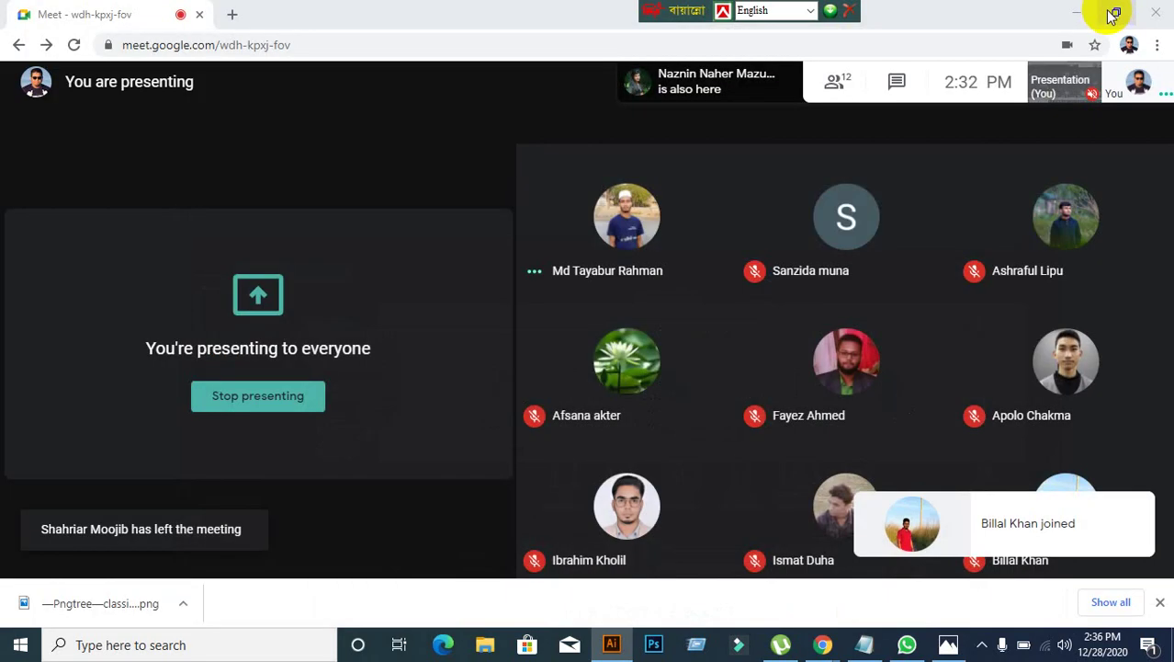
mouse_move(866, 334)
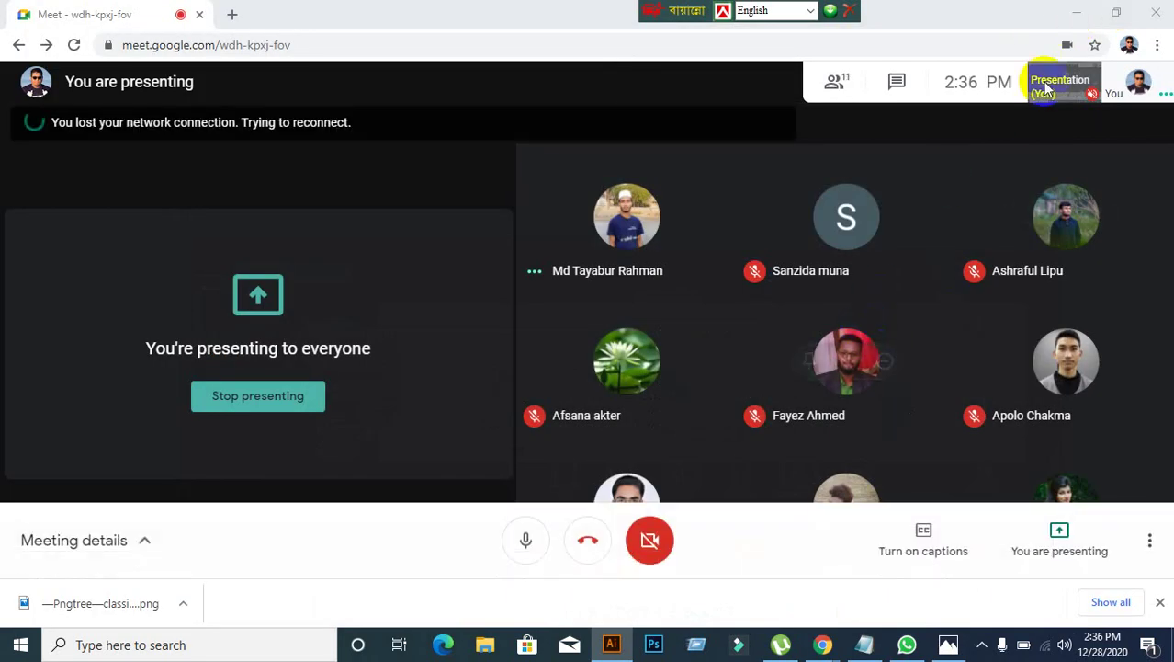
left_click(1085, 15)
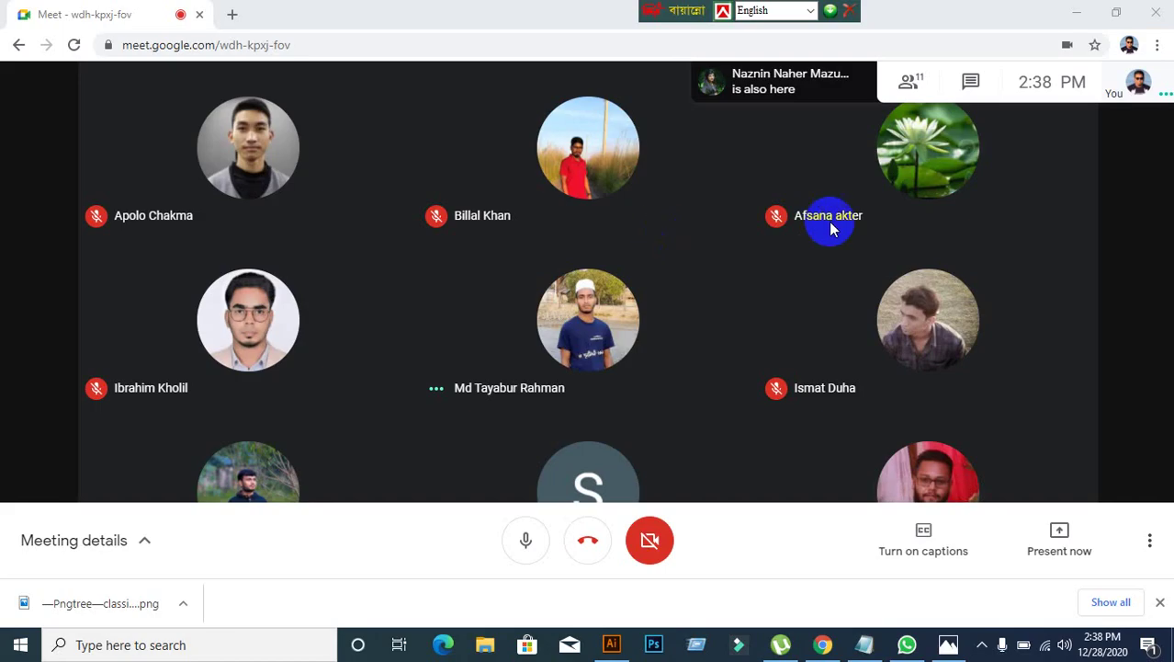
left_click(1080, 542)
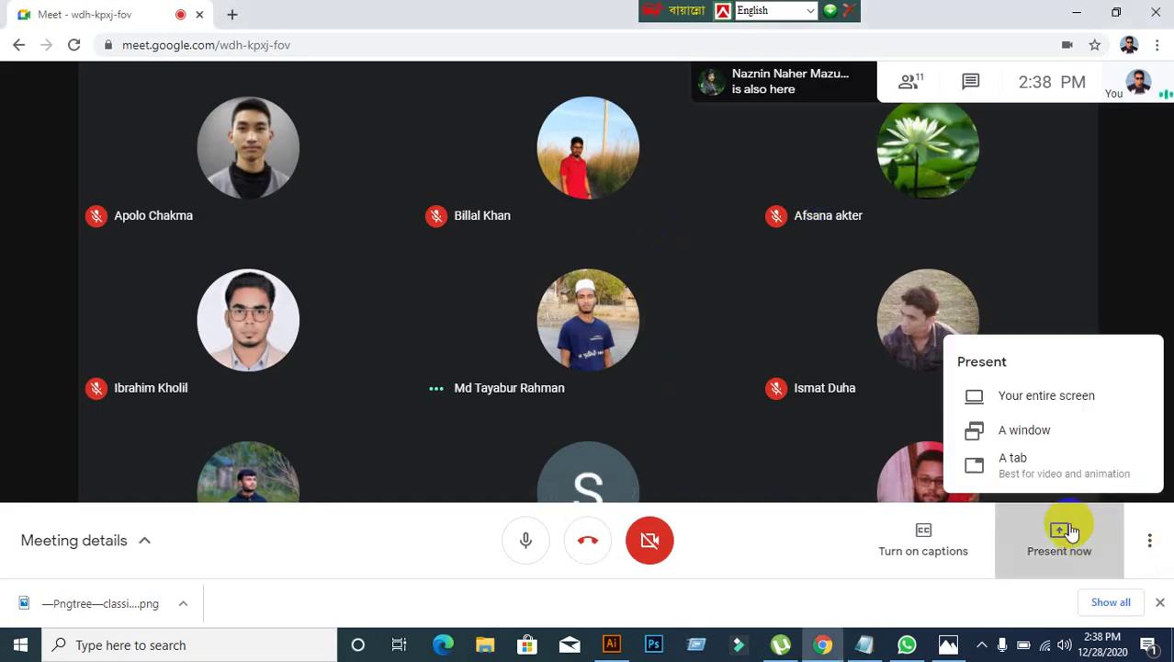
left_click(1016, 395)
left_click(599, 298)
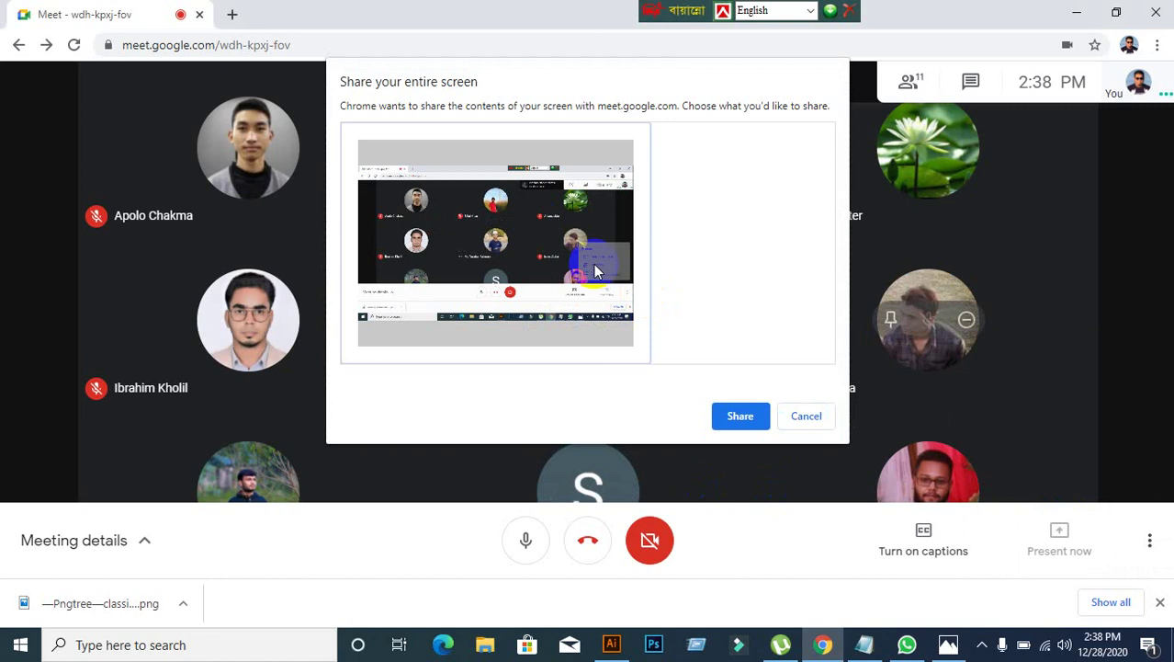
left_click(735, 413)
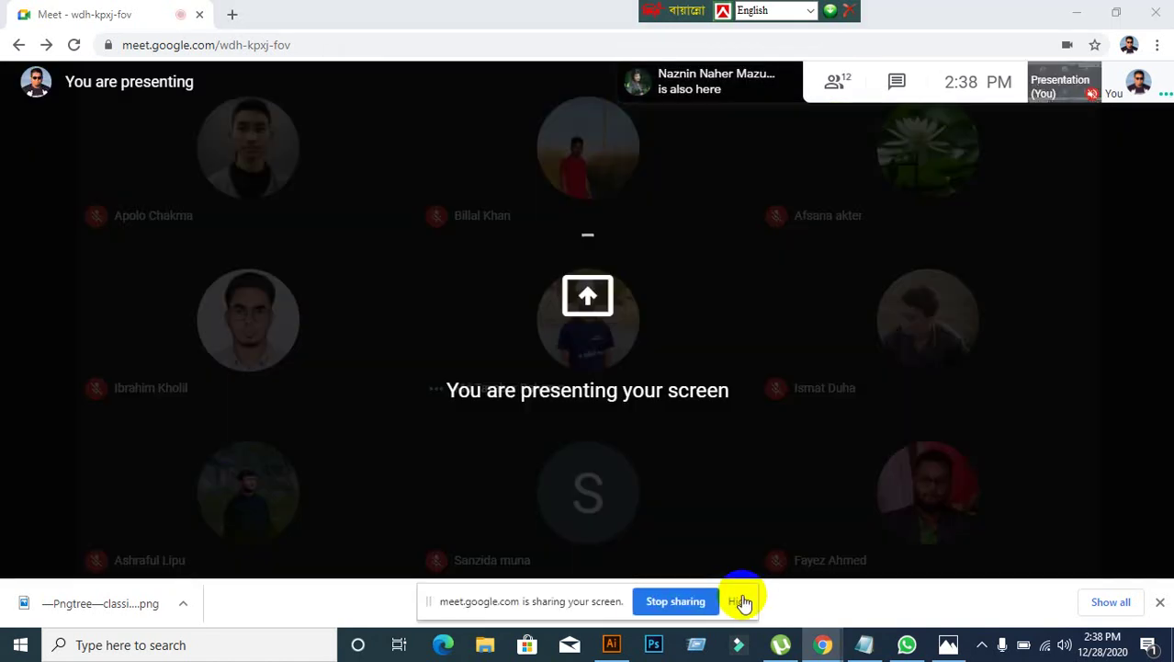
left_click(741, 602)
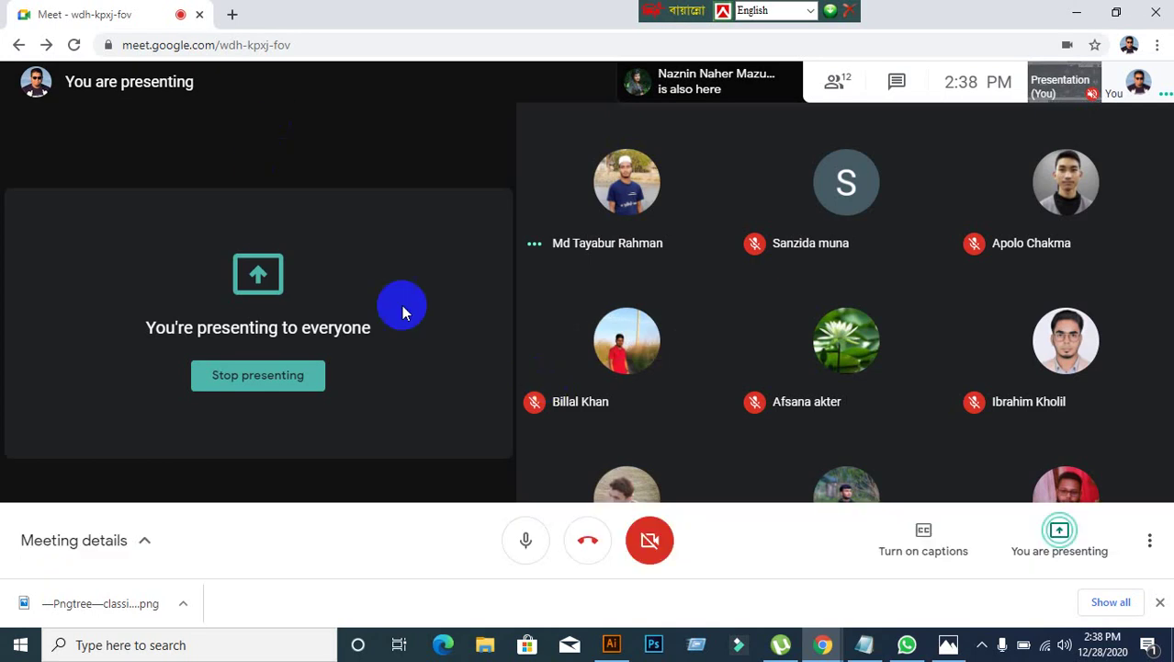
Step: Switch to Illustrator and create a new document 1080 px wide and 1080 px high, checking its advanced options
left_click(627, 651)
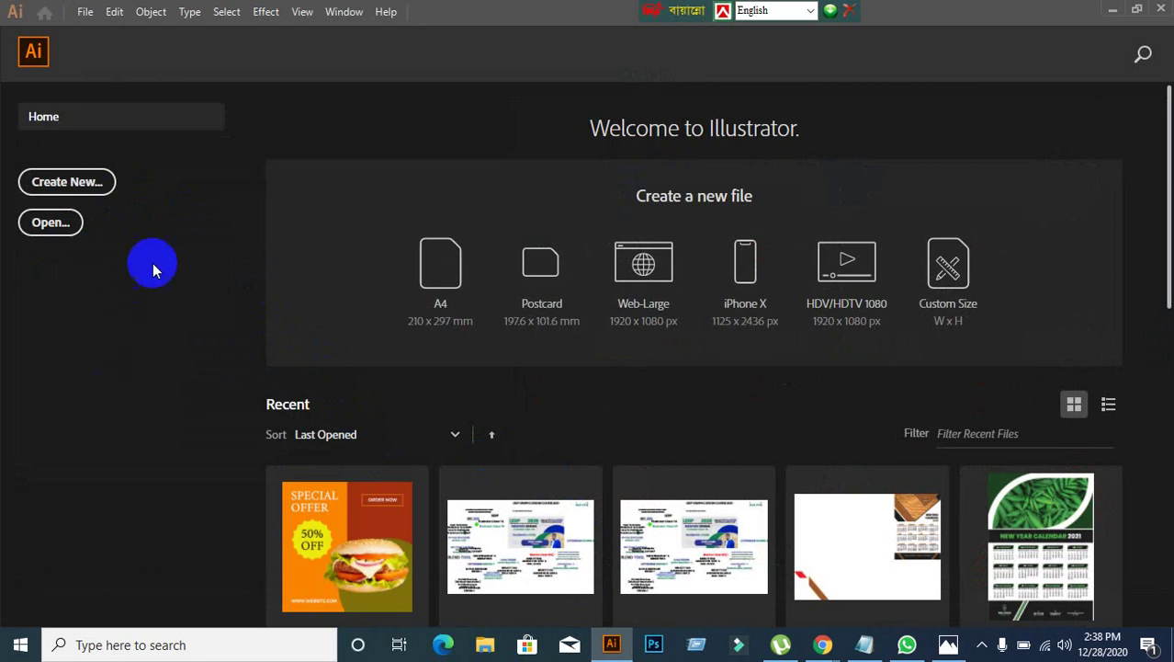
left_click(87, 189)
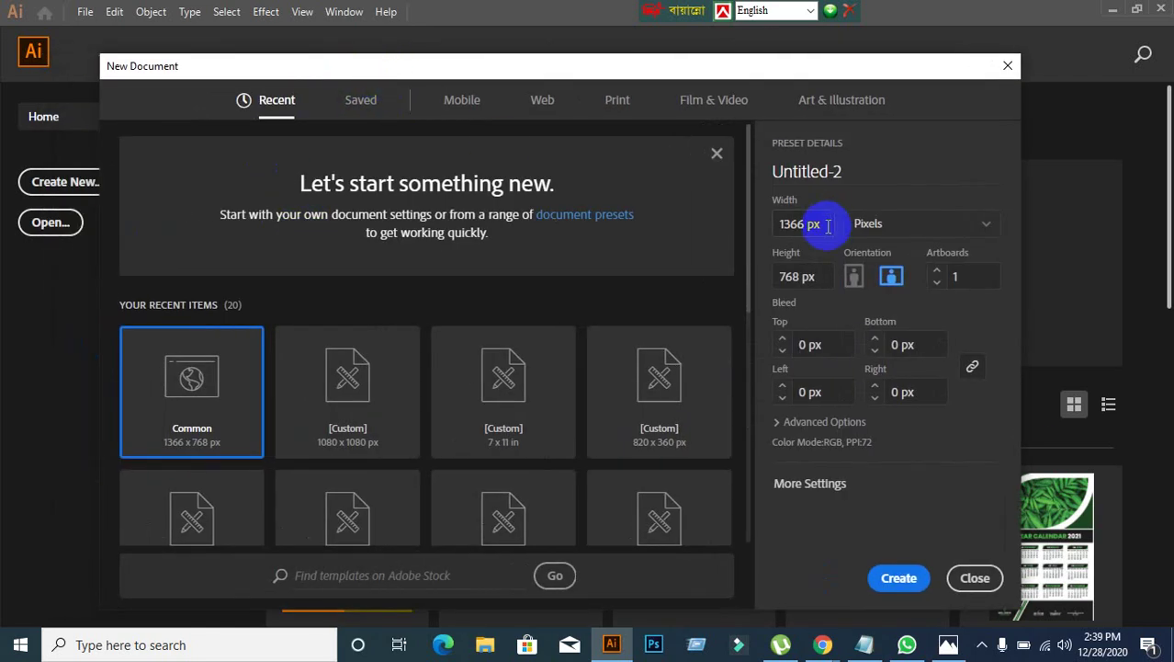
left_click(807, 224)
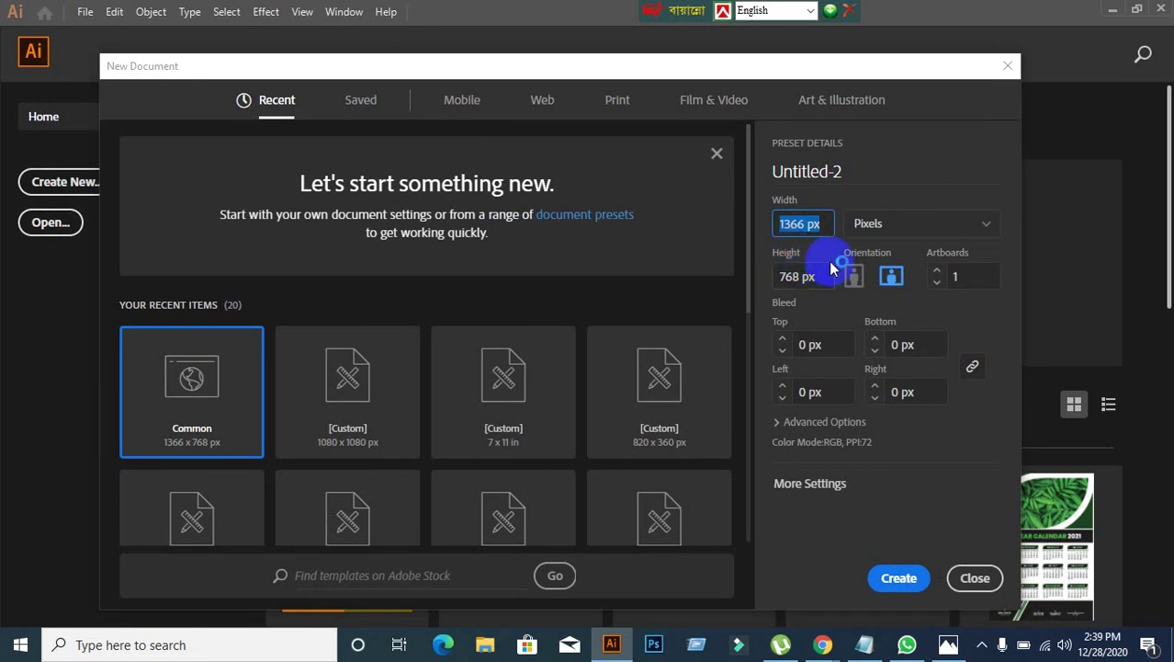
left_click(776, 227)
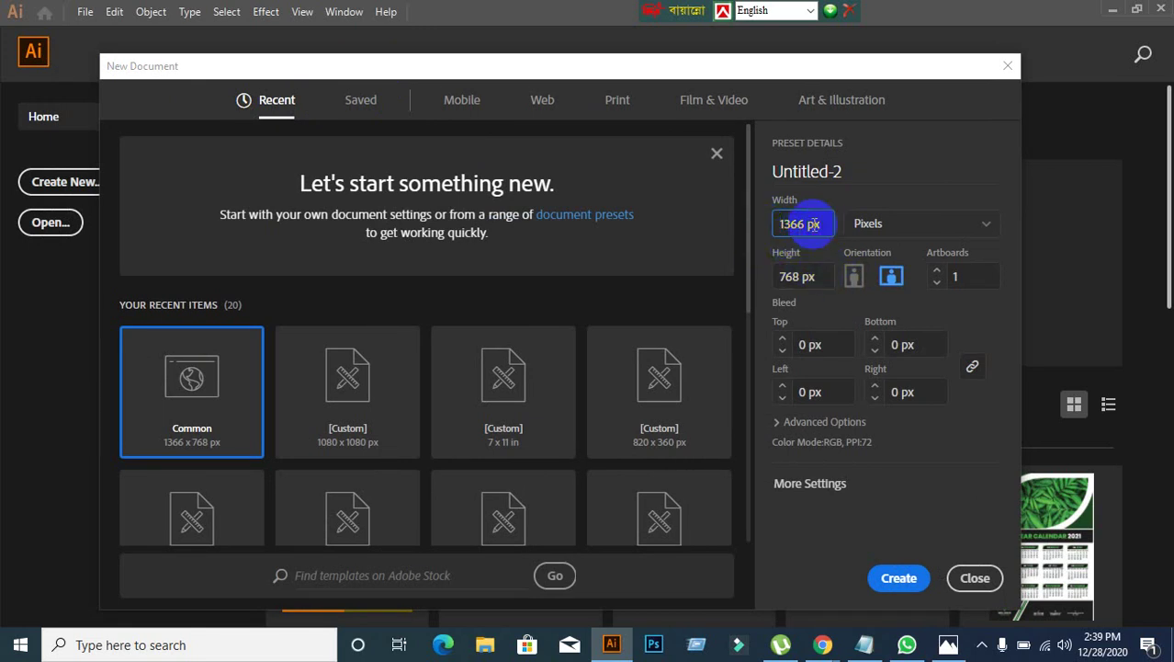
left_click_drag(823, 222, 728, 276)
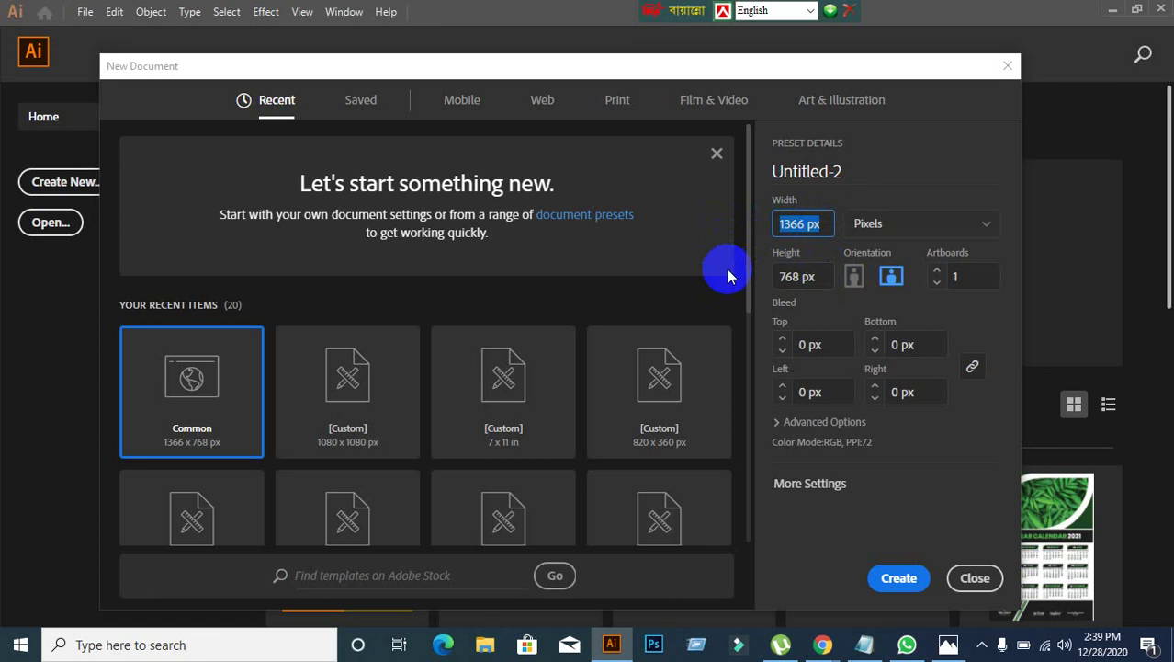
type("1080")
key("Tab")
type("1080")
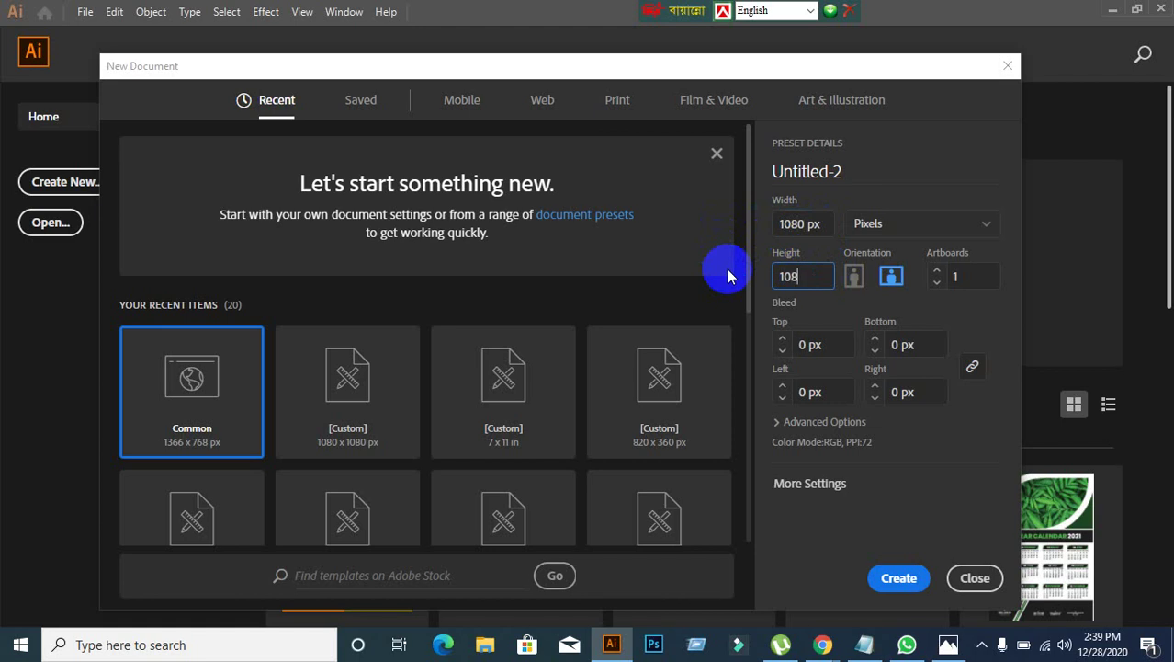
left_click(819, 428)
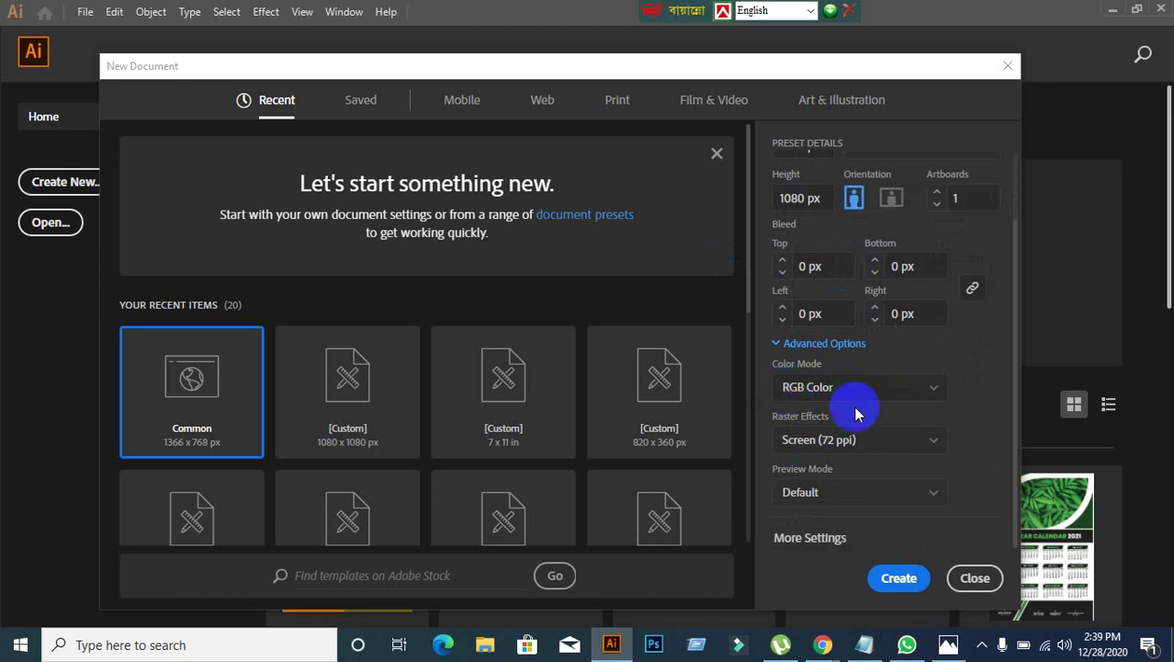
left_click(896, 581)
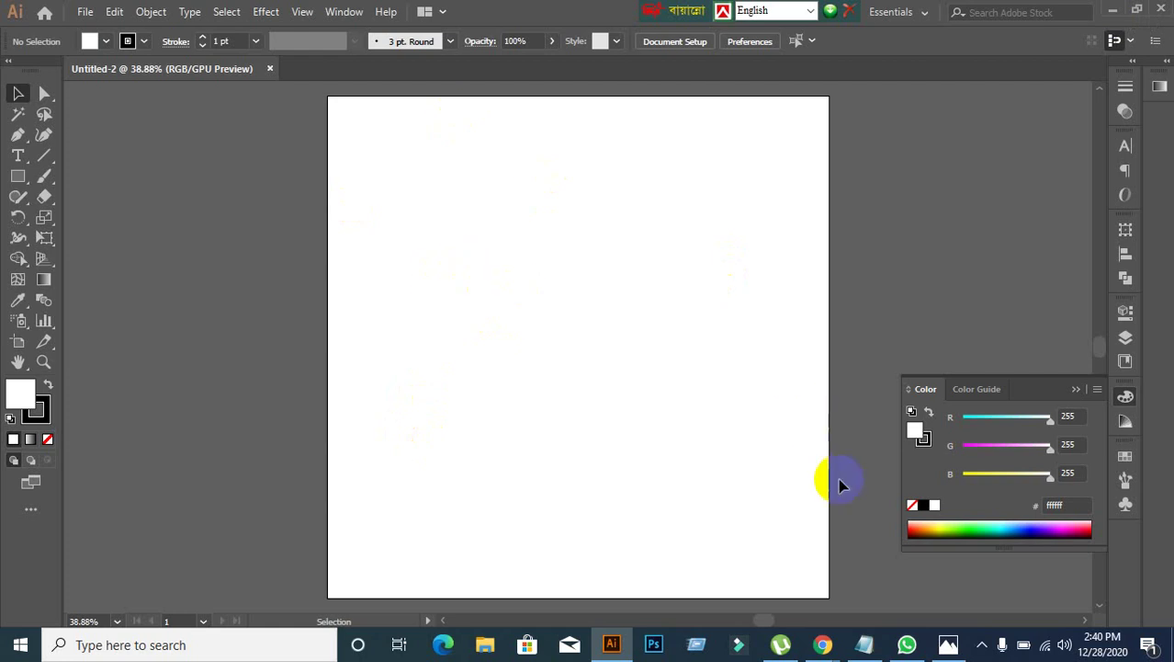
left_click(825, 640)
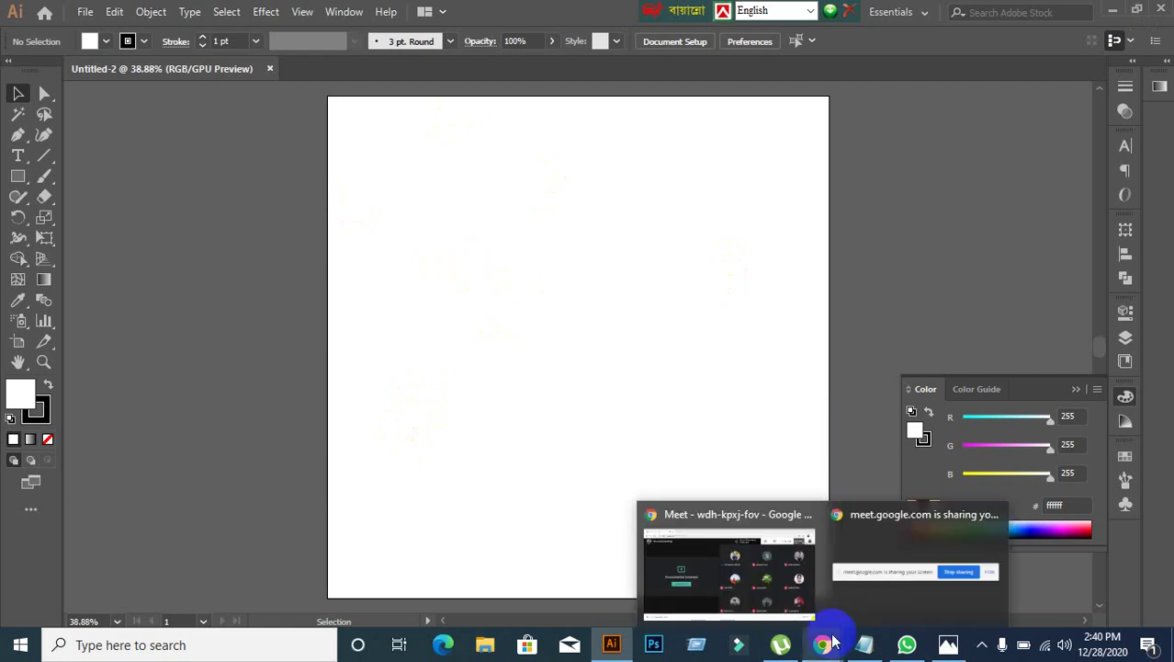
left_click(675, 557)
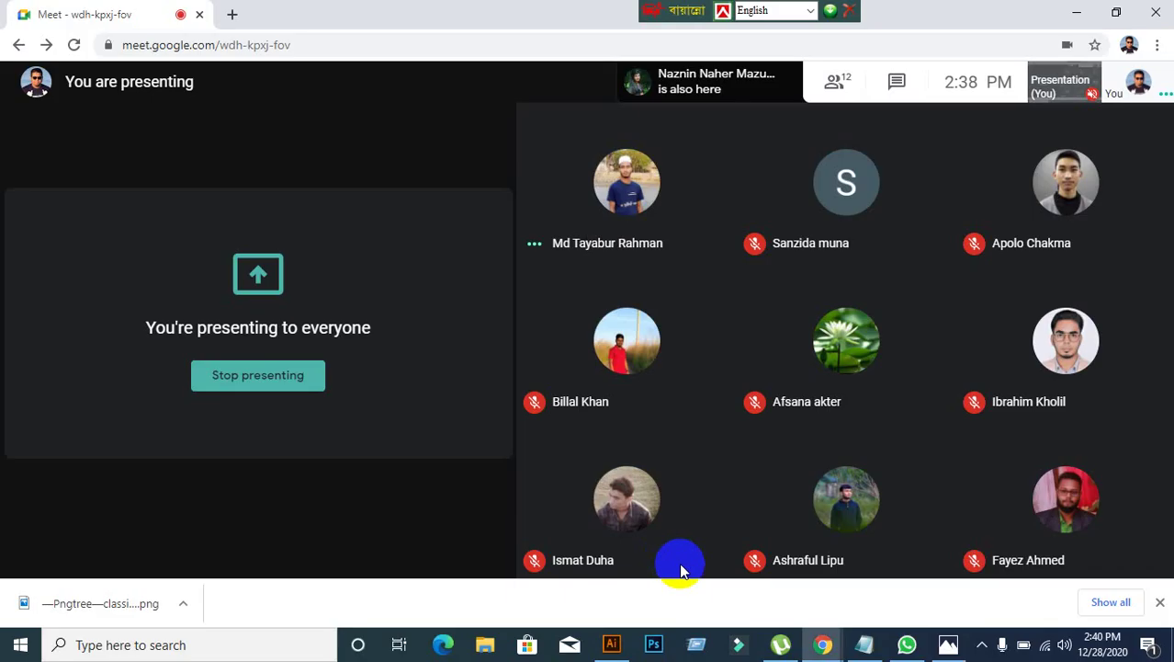
left_click(231, 15)
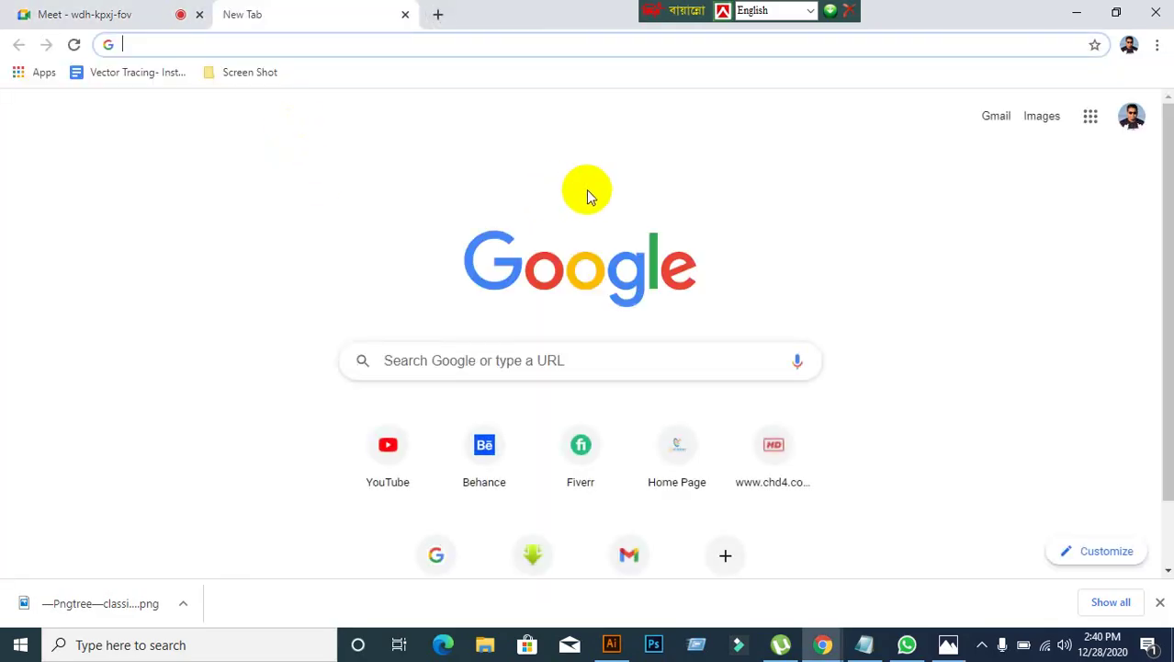
type("www.pn")
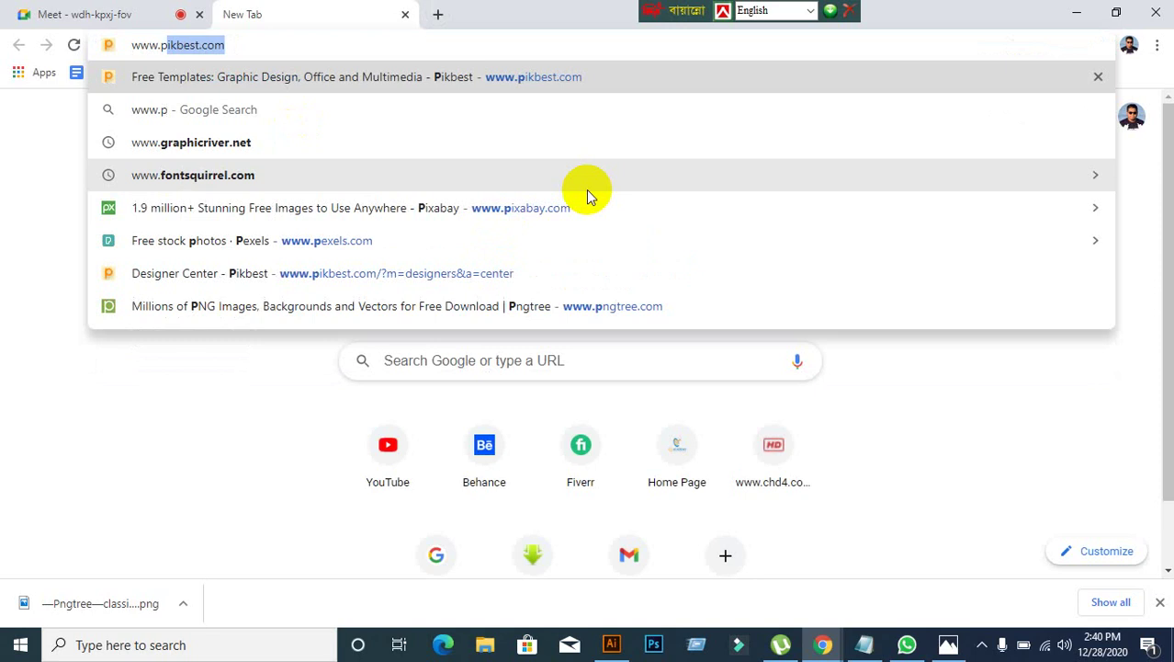
type("gtree")
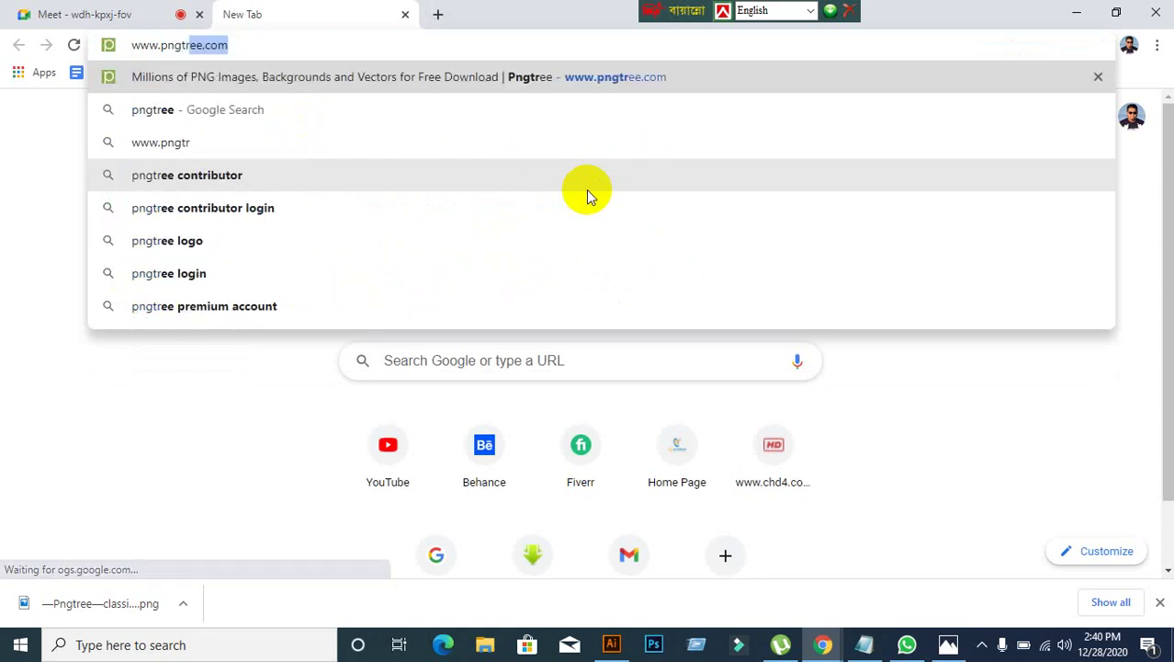
key("Return")
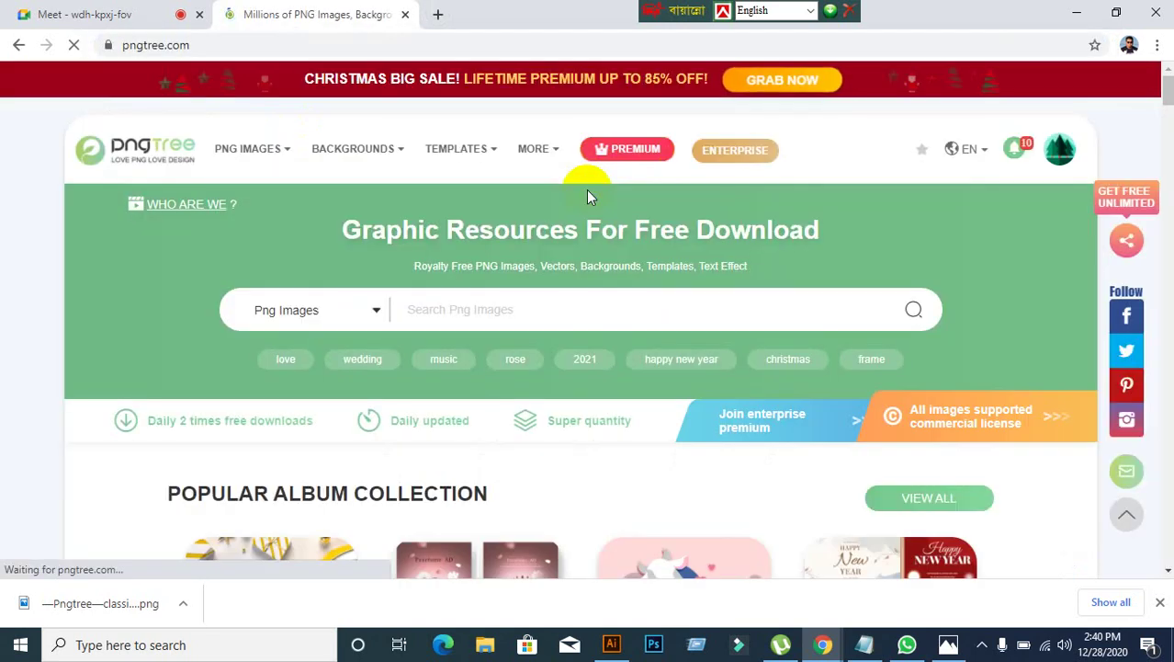
Step: Search Pngtree for "stylish shoe" PNG images and look through the first page of results
left_click(583, 301)
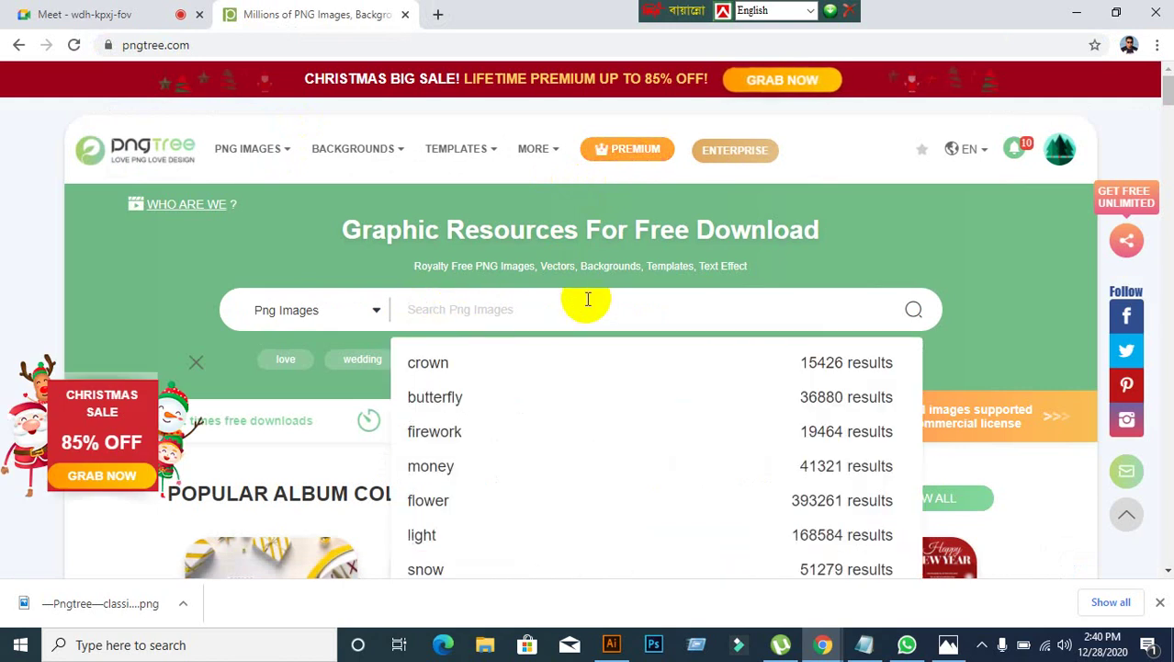
type("sty")
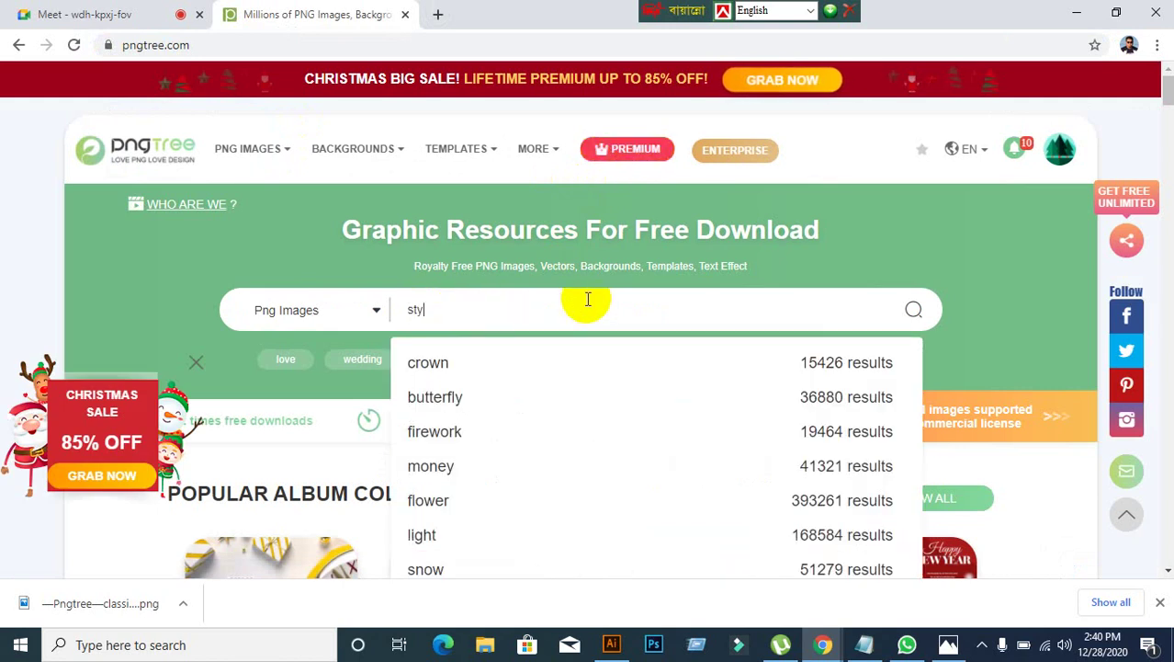
type("lish shoe")
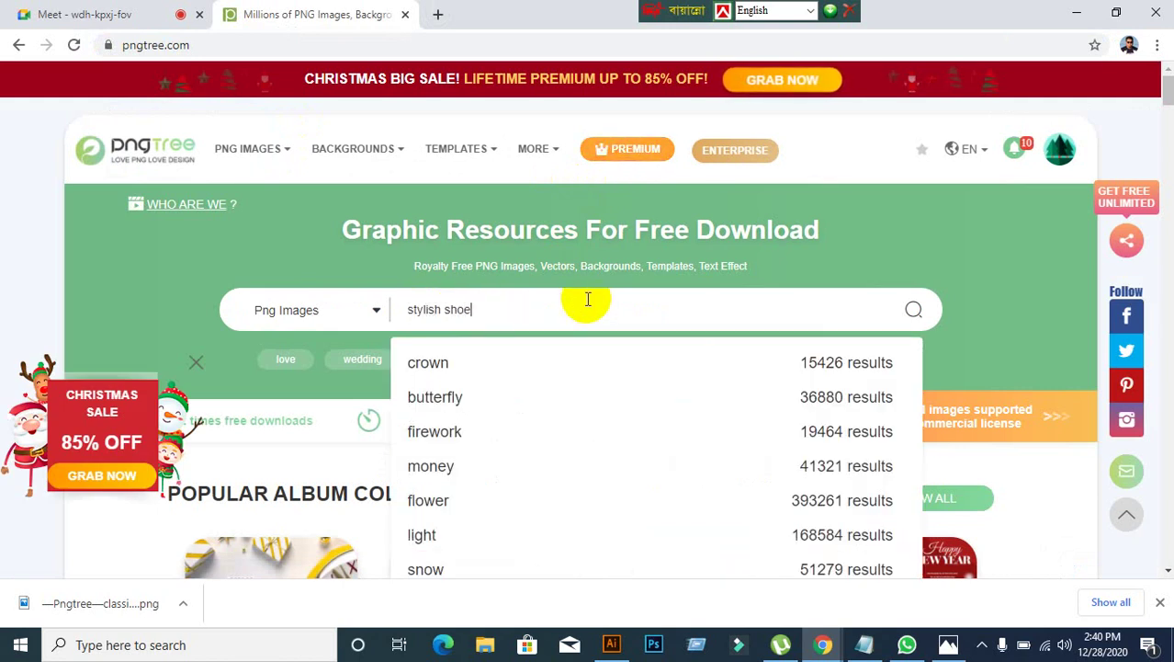
key("Return")
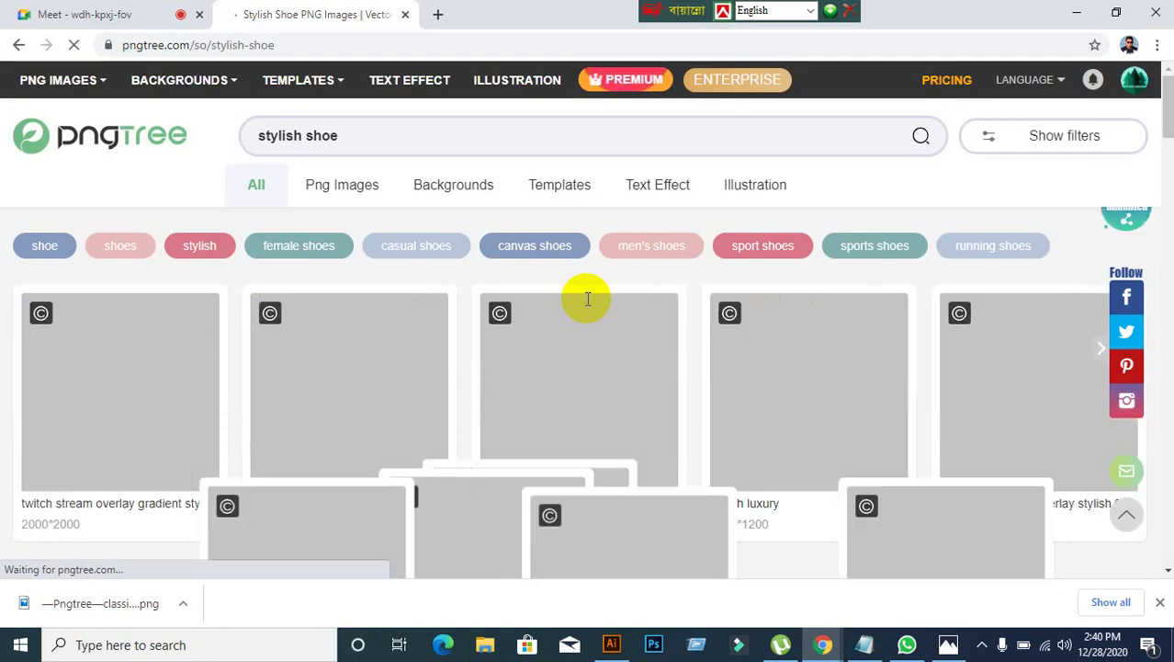
scroll(542, 282, "down", 2)
scroll(542, 282, "down", 5)
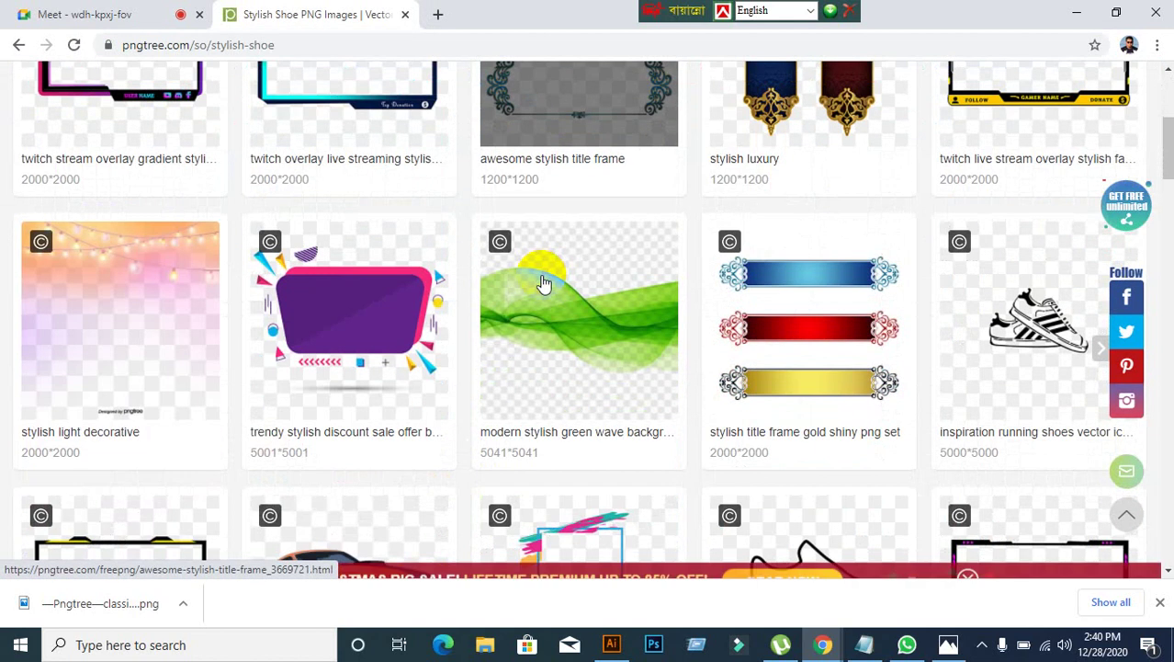
scroll(537, 279, "down", 8)
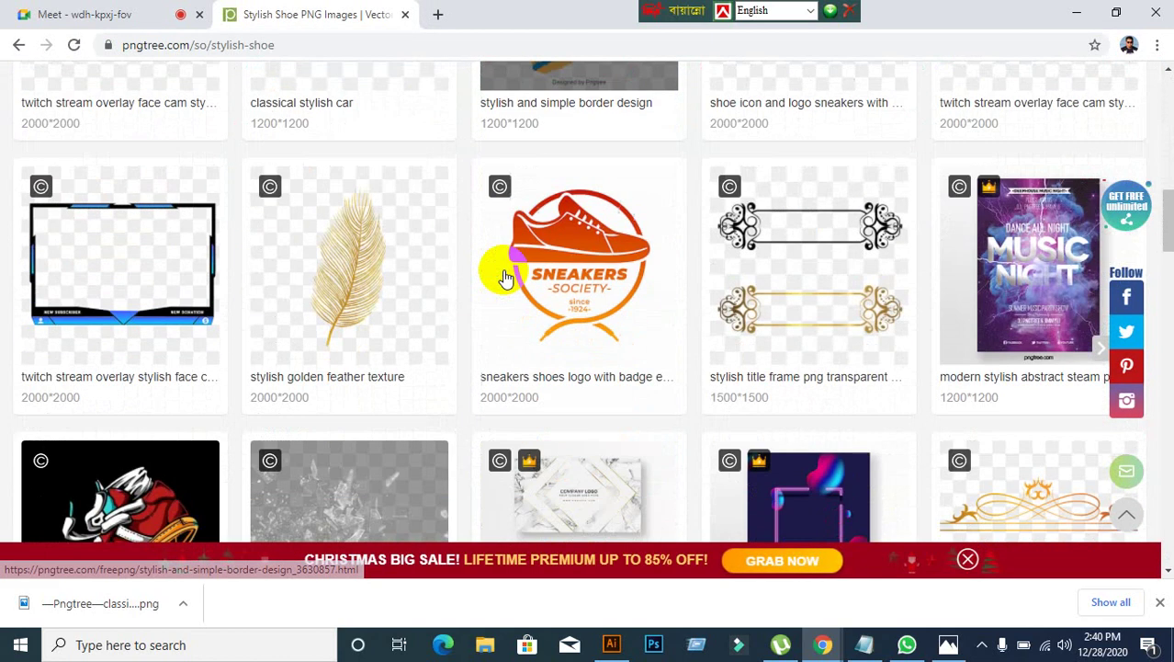
scroll(503, 278, "down", 10)
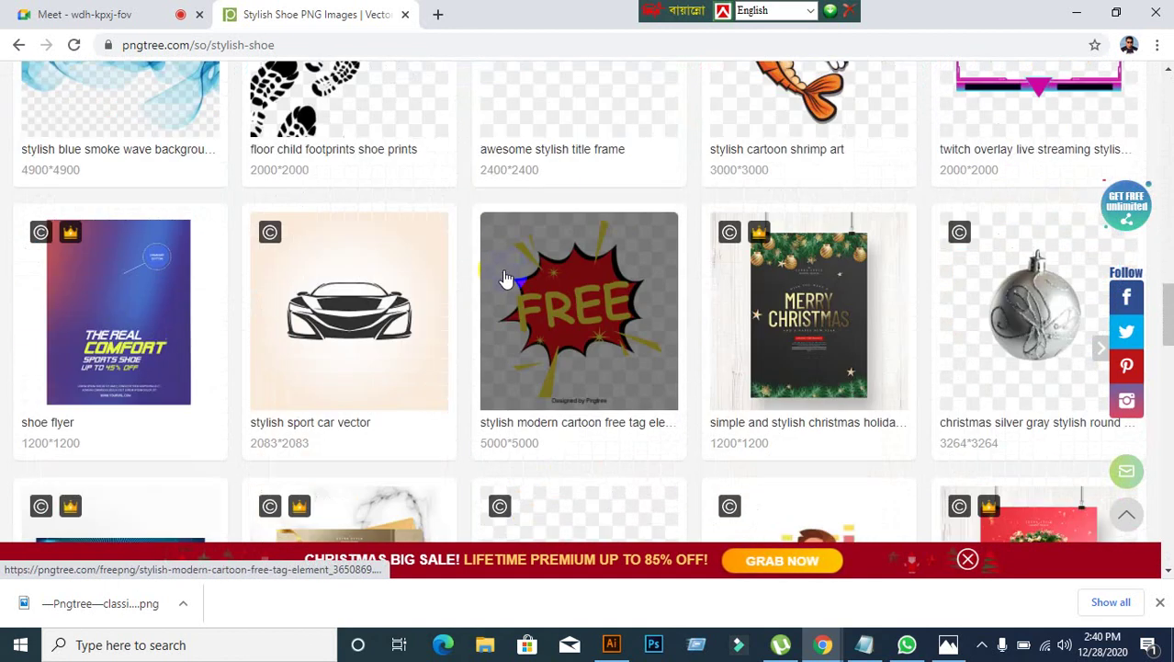
scroll(504, 279, "down", 5)
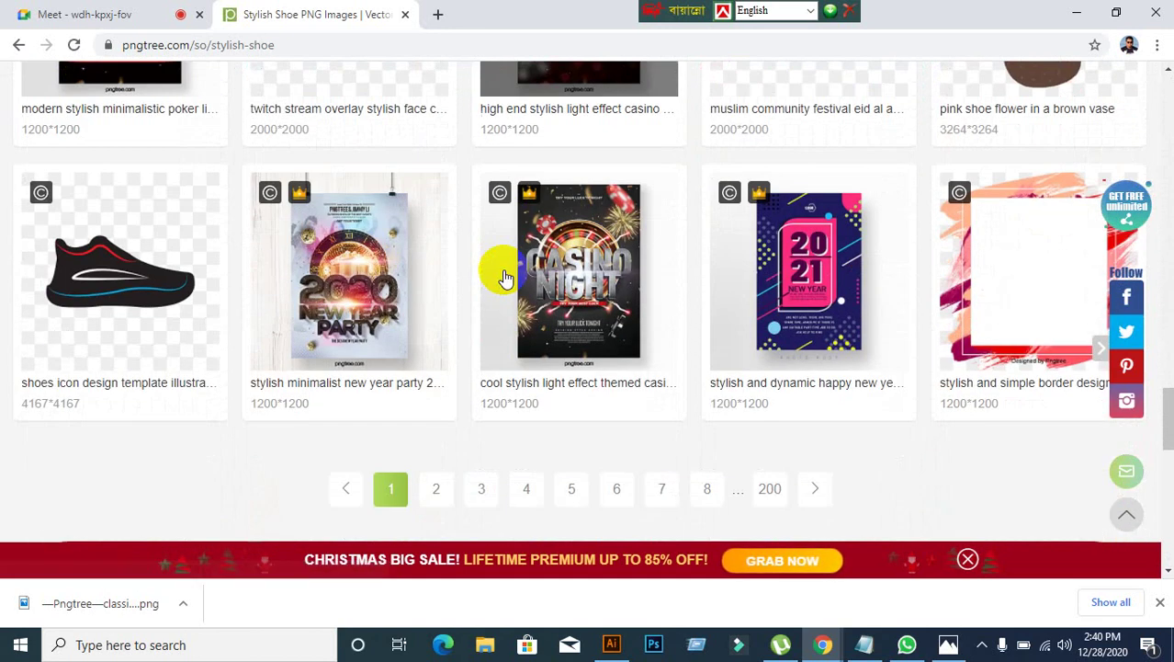
scroll(504, 278, "up", 4)
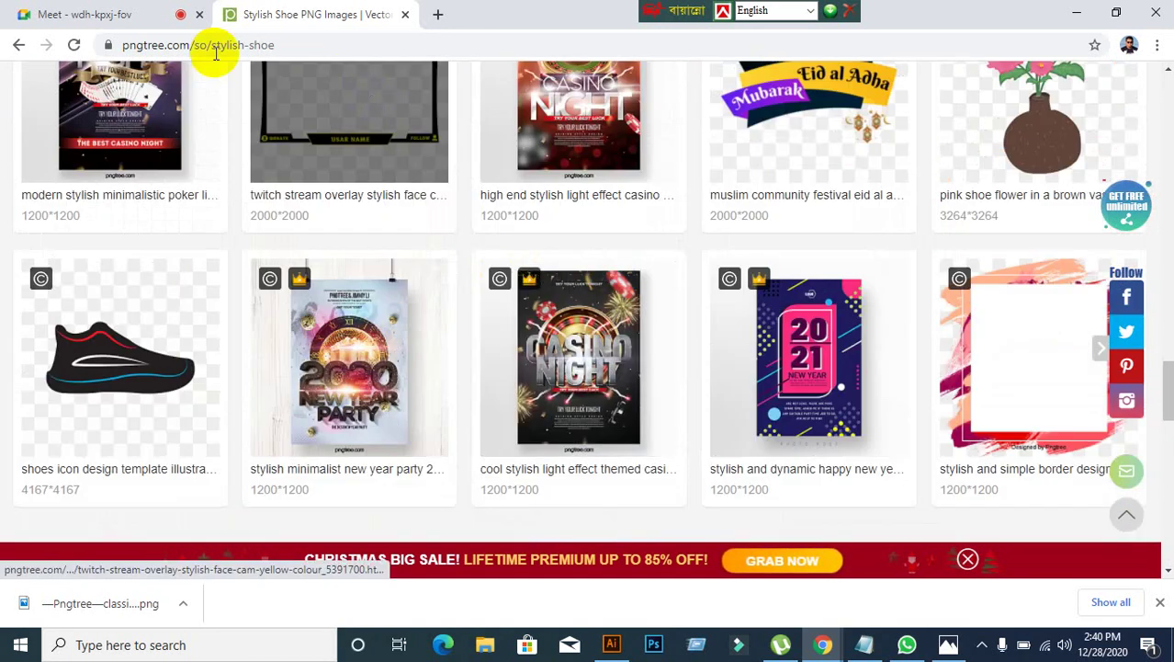
Step: Go to unsplash.com in the same tab and enter "stylish shoe" as the photo search term
left_click(296, 42)
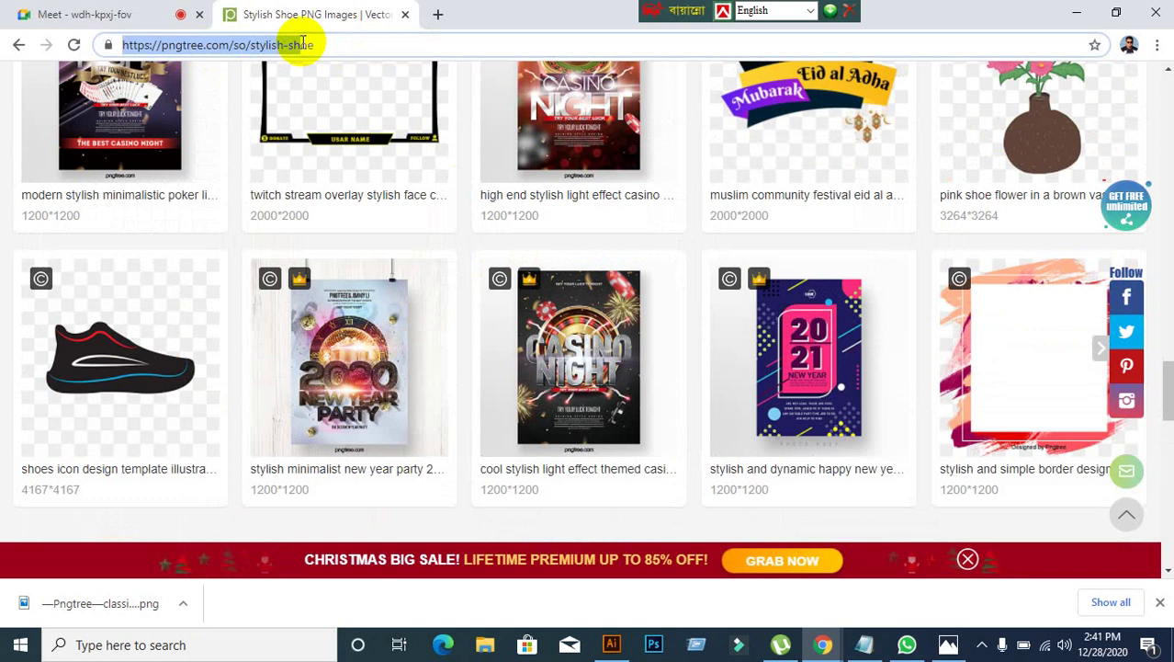
triple_click(414, 41)
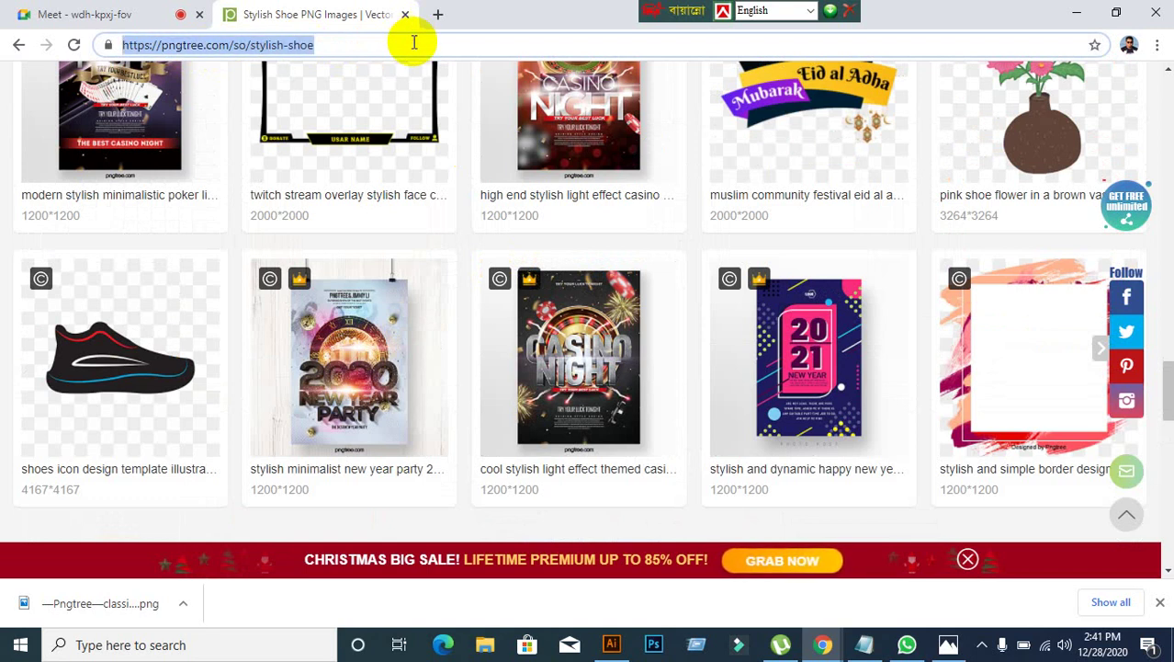
type("un")
key("Return")
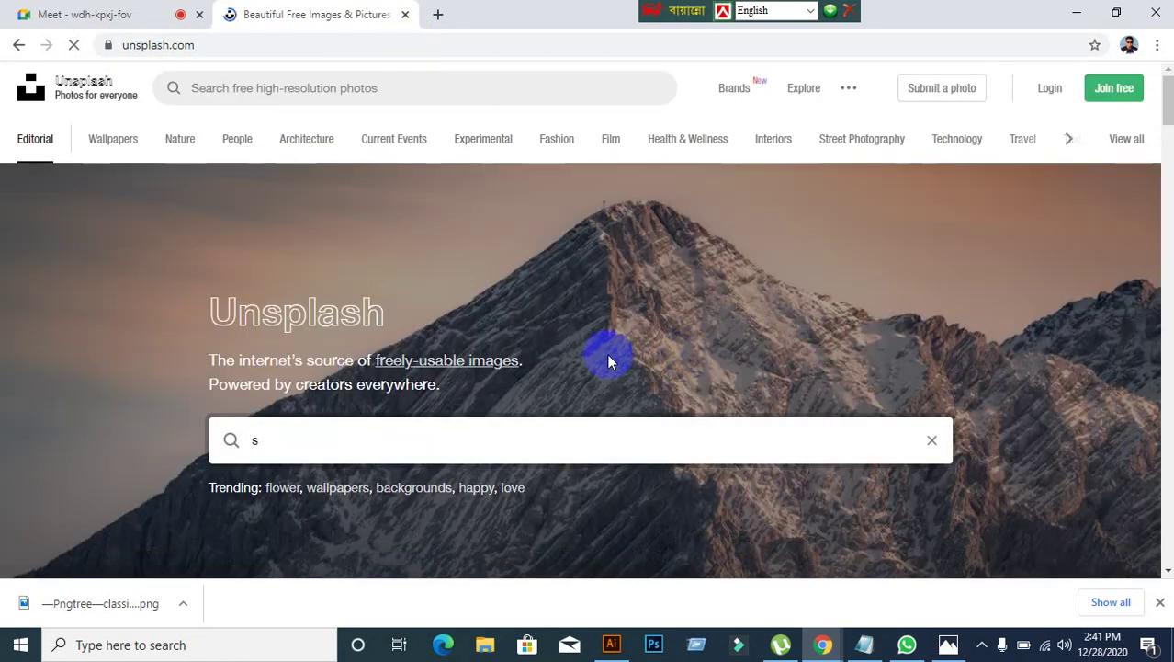
key("BackSpace")
type("st")
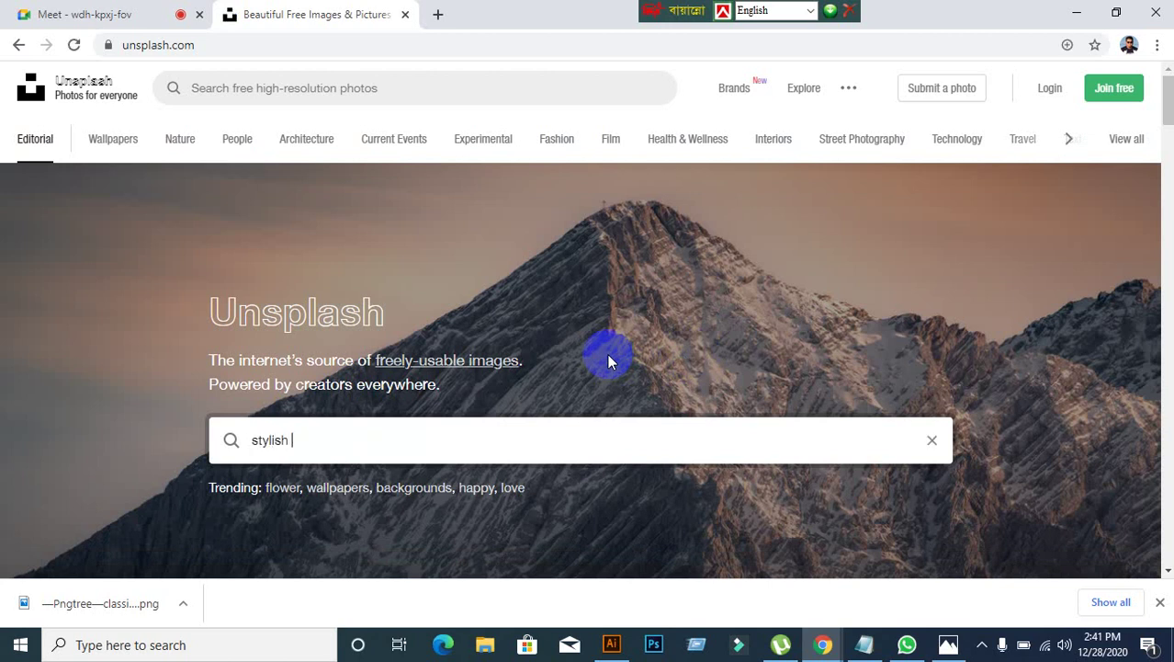
type("ylish")
Step: Return to the Google Meet call, admit the waiting participant, and review the list of people in the call before closing it
left_click(81, 13)
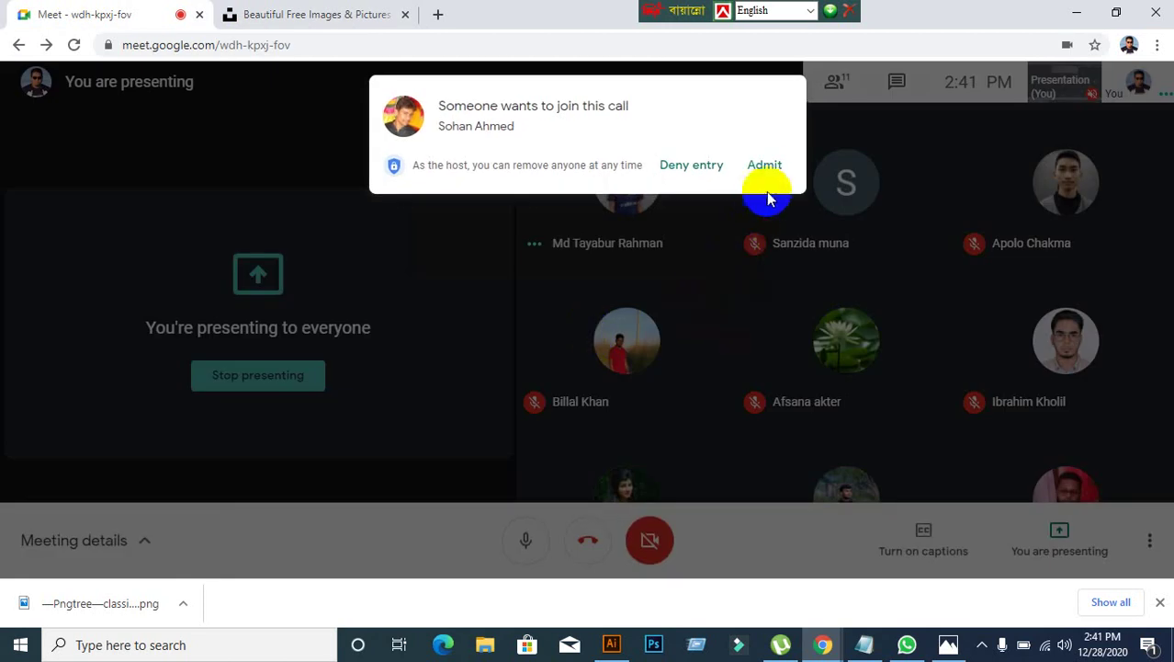
left_click(776, 177)
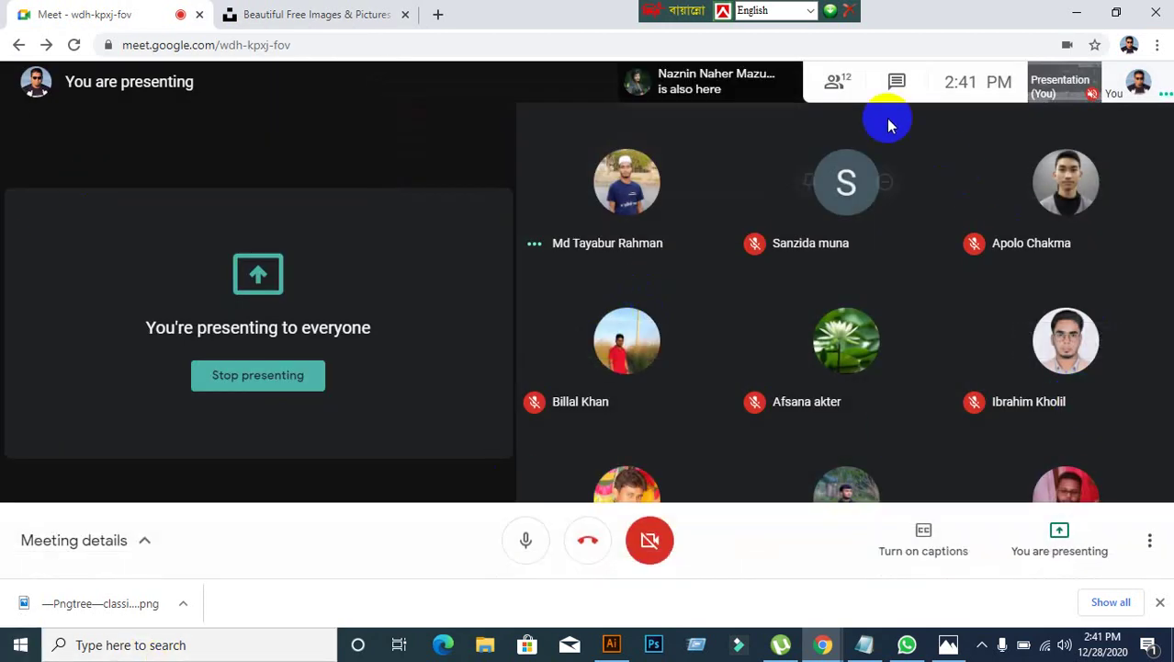
left_click(826, 83)
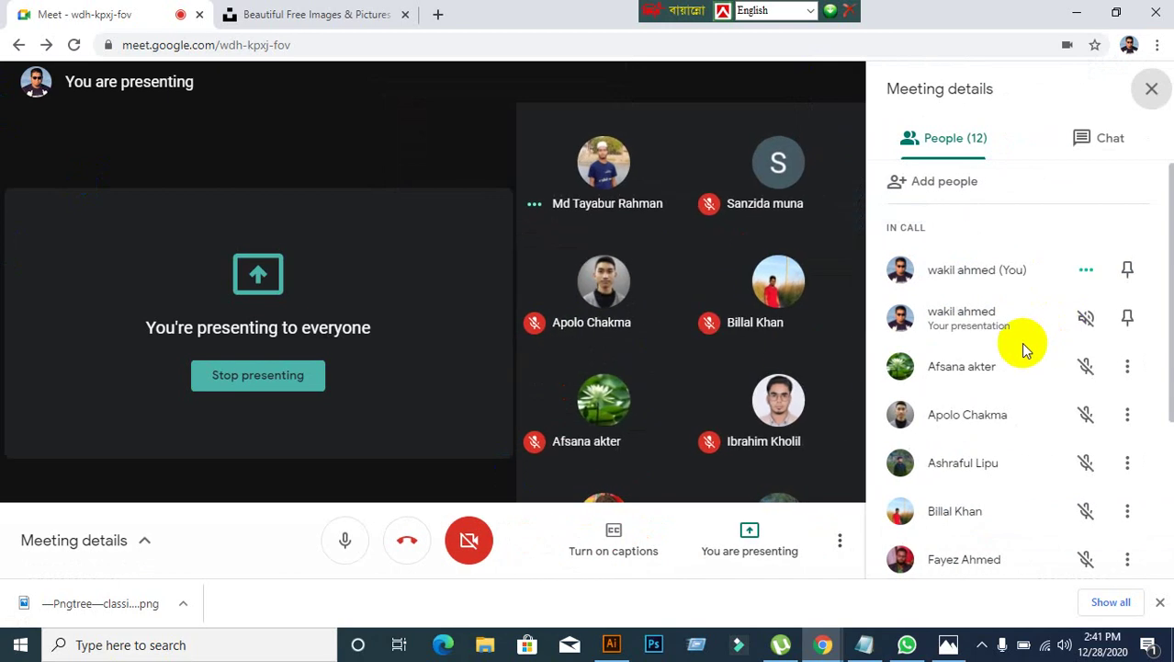
scroll(1022, 346, "down", 3)
scroll(1026, 349, "up", 3)
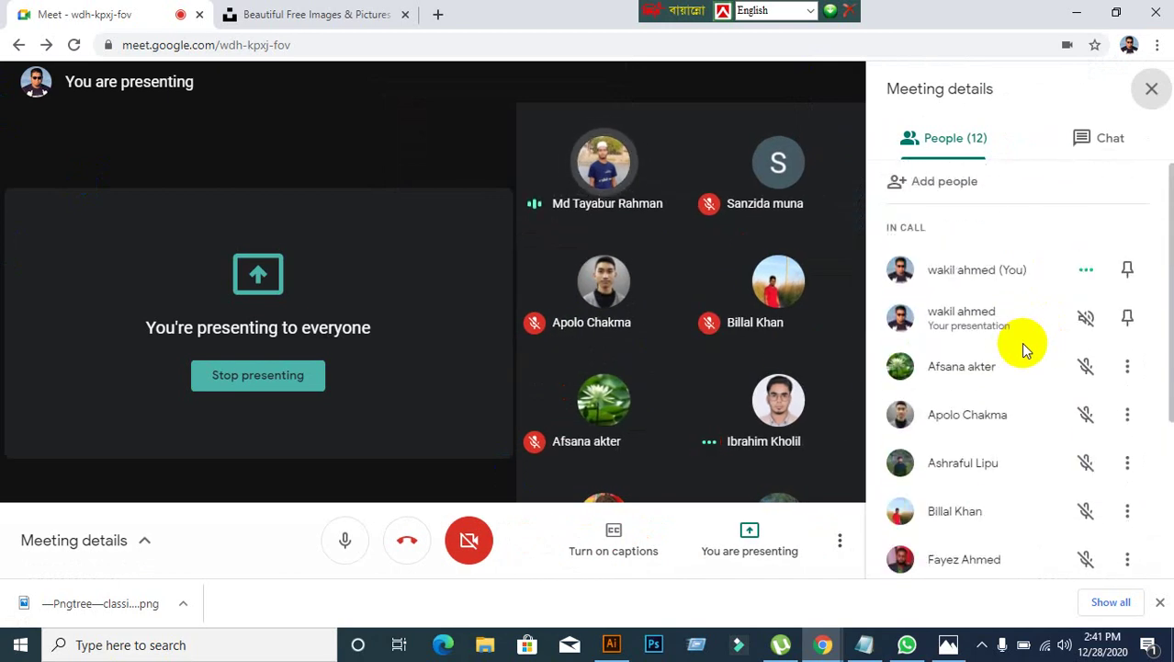
left_click(1150, 86)
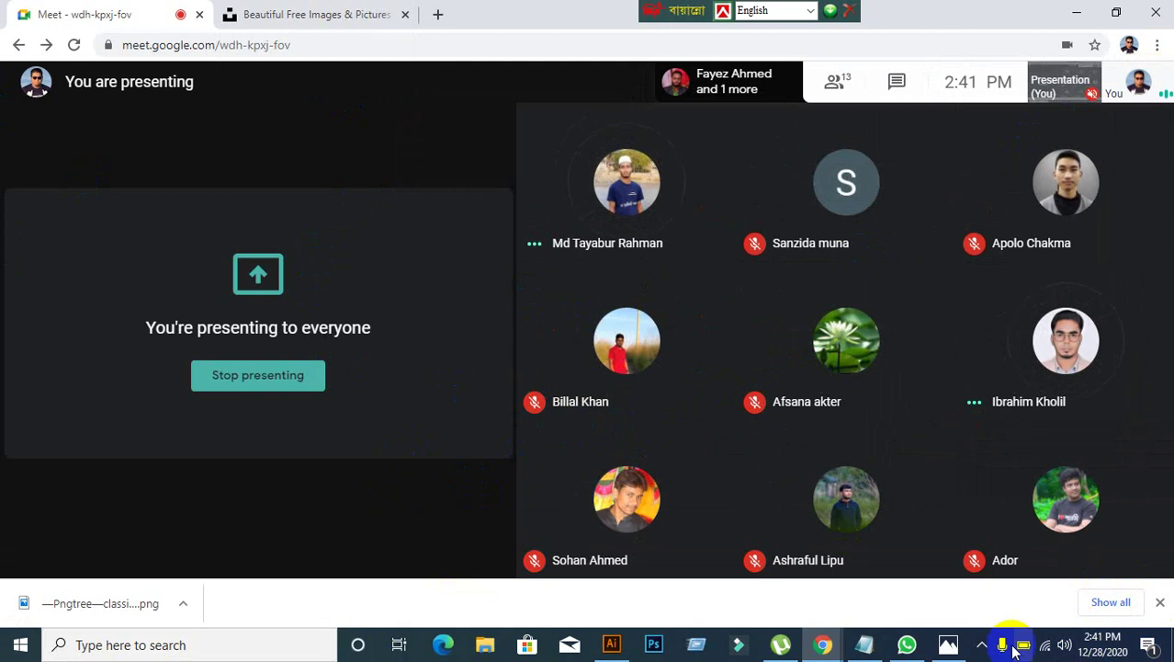
Step: Go back to the Unsplash tab and run the photo search for "stylish shoe"
left_click(342, 11)
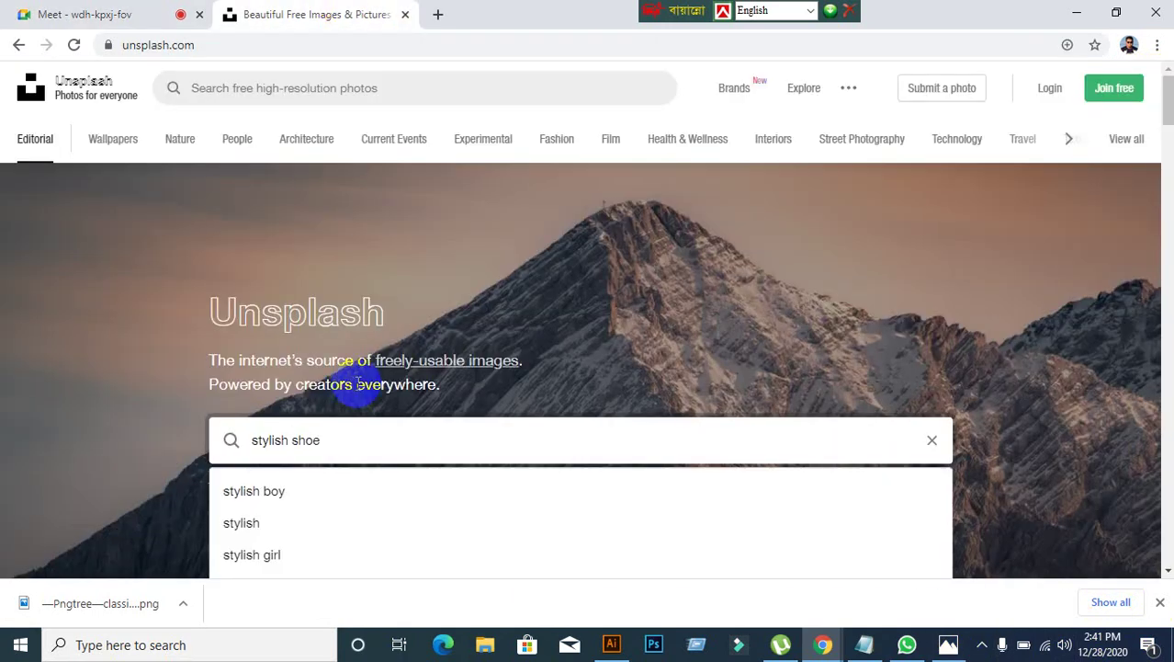
left_click(358, 390)
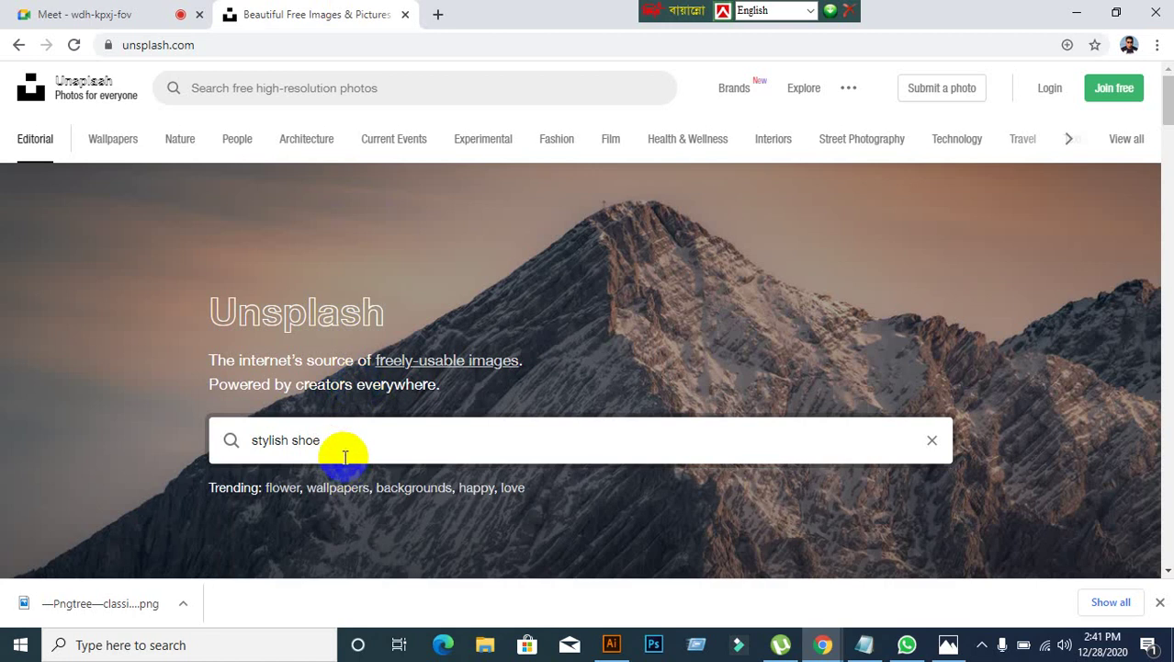
left_click(230, 443)
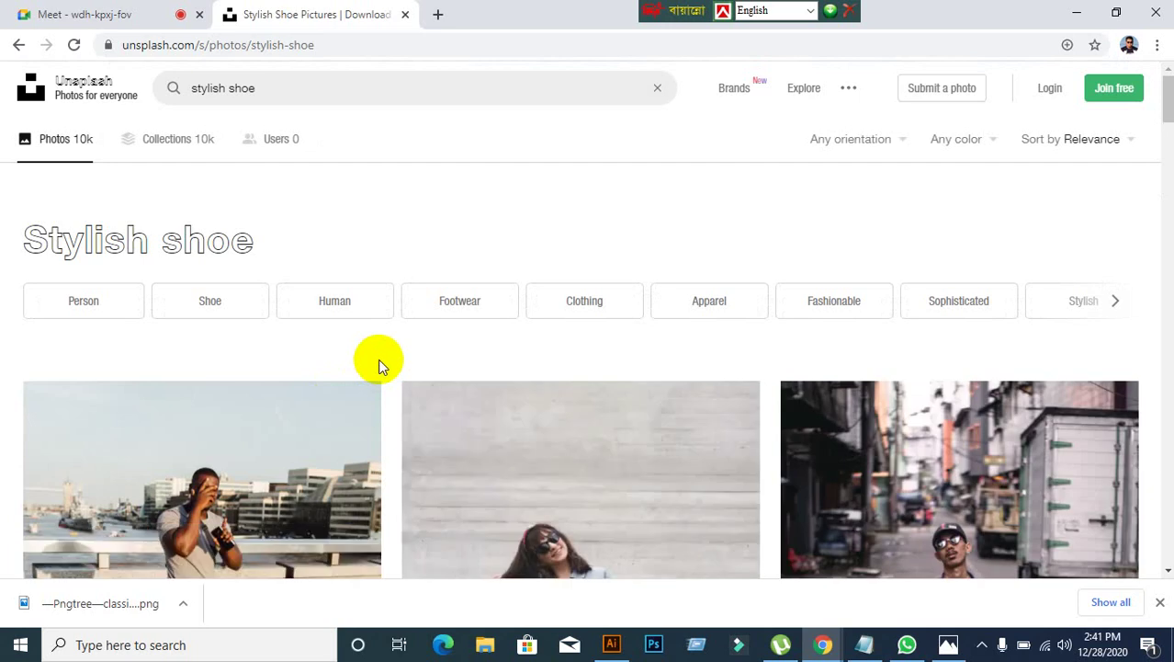
Step: Look through the Unsplash photo results for "stylish shoe" and return to the Unsplash home page
scroll(381, 366, "down", 15)
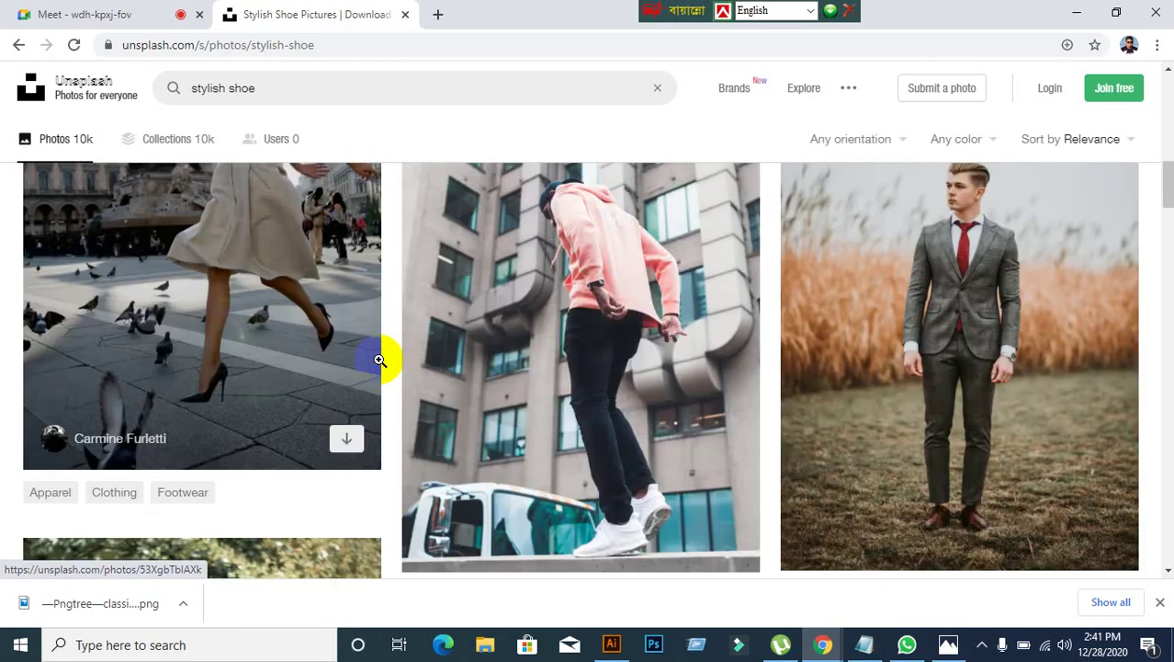
scroll(379, 360, "down", 15)
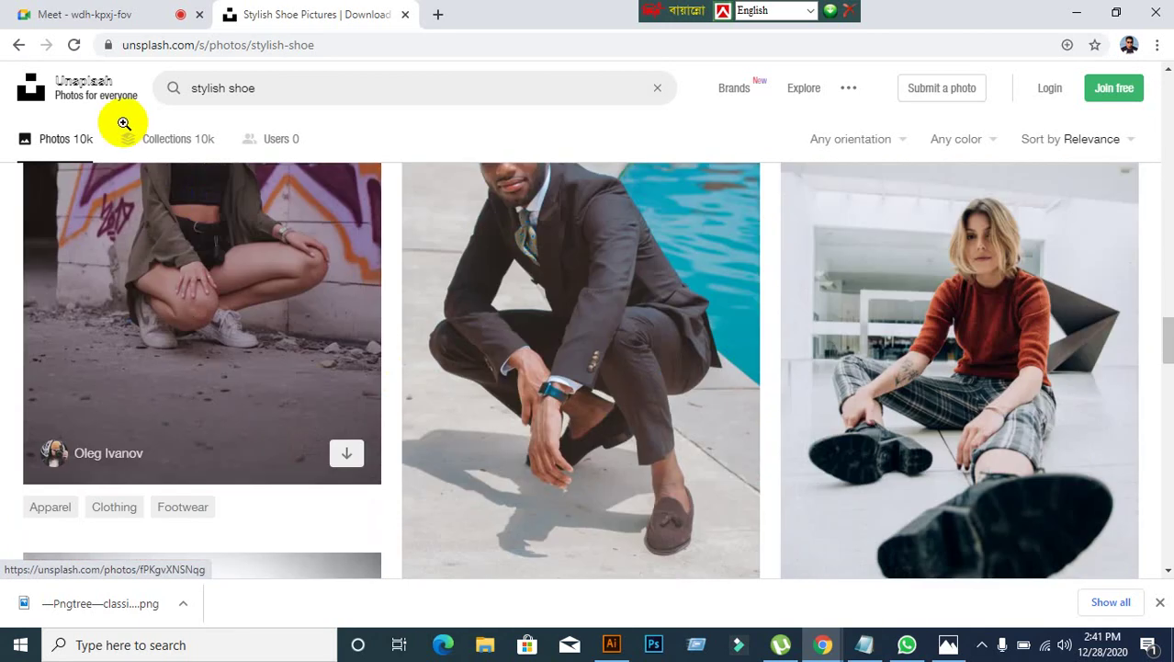
left_click(19, 45)
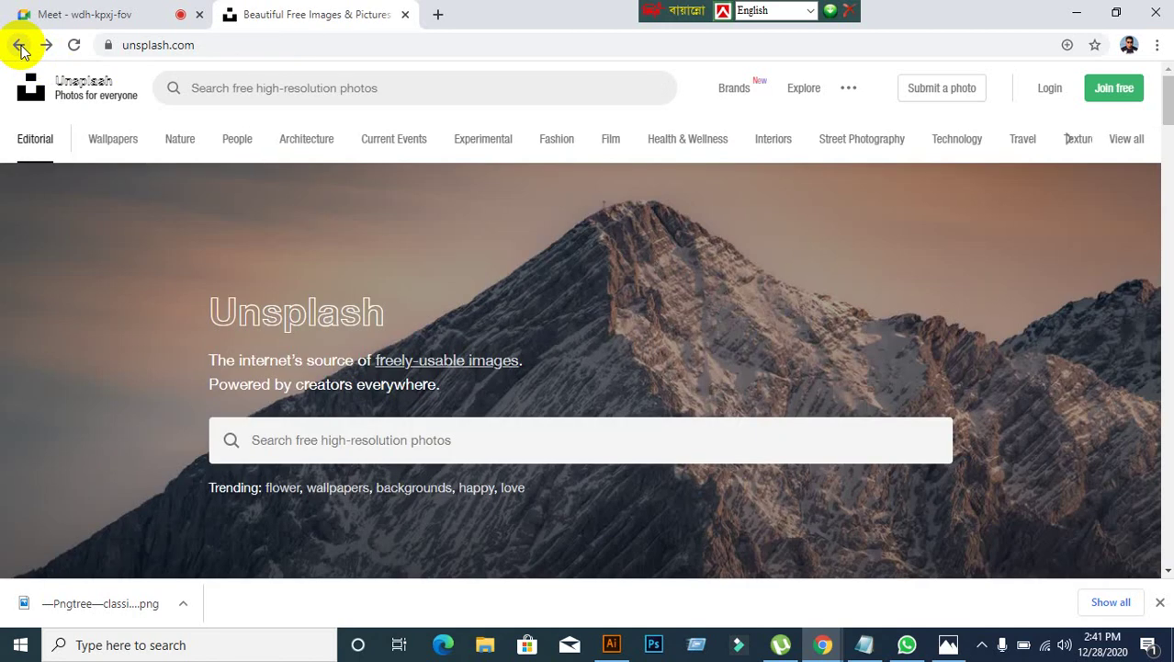
Step: Check the Google Meet call and its participants, and return to the Unsplash tab
left_click(73, 15)
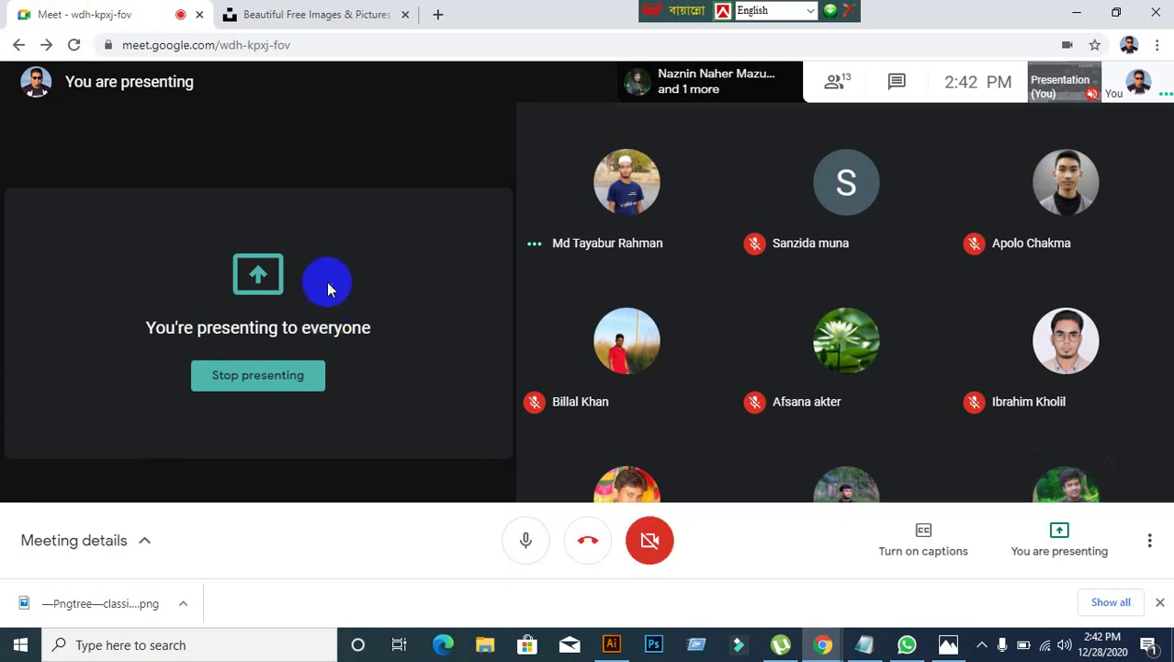
left_click(345, 22)
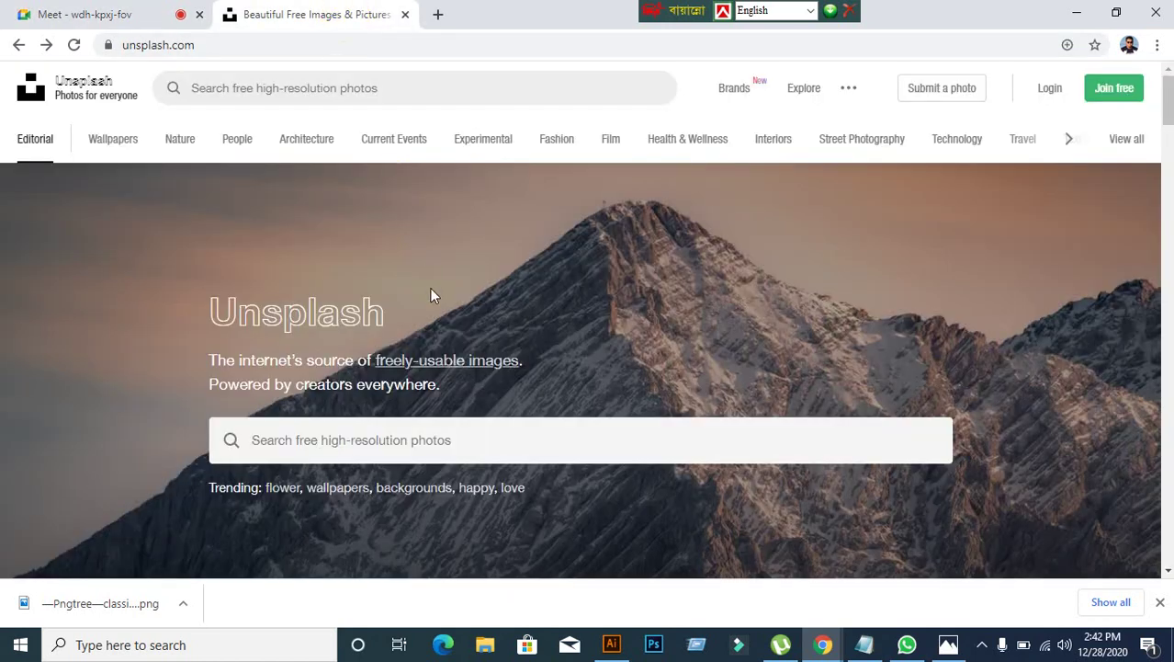
left_click(124, 14)
left_click(294, 16)
Step: Go back to the Pngtree results for "stylish shoe" and look over the listed images again
left_click(28, 47)
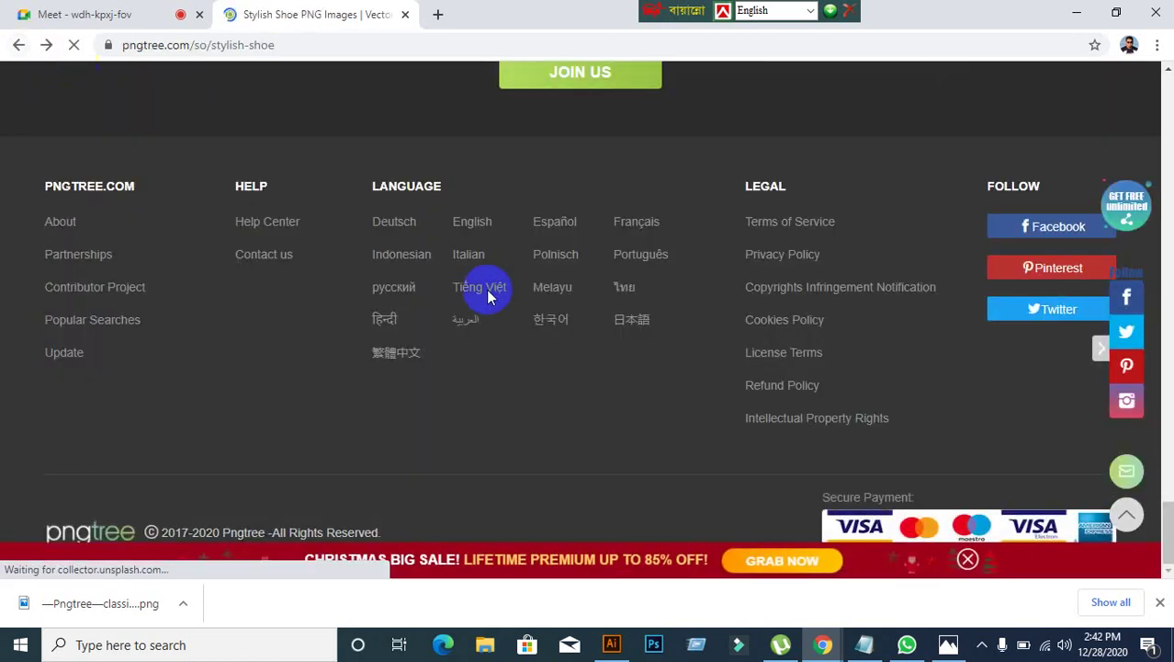
scroll(487, 292, "up", 7)
scroll(492, 296, "up", 10)
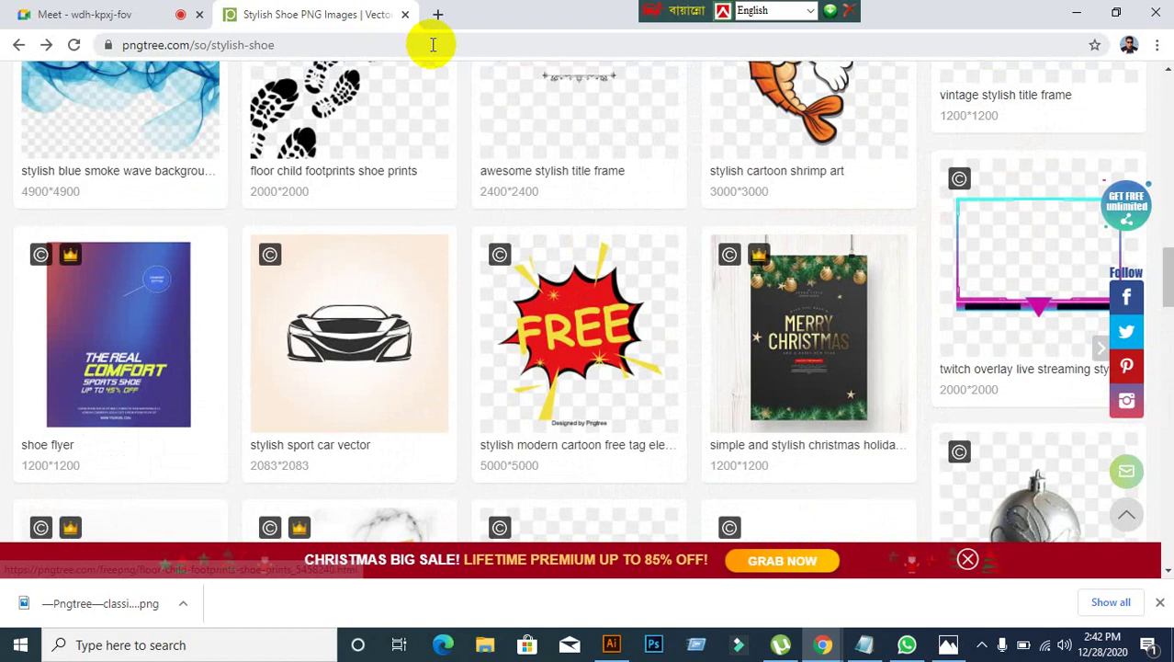
Step: Replace the Pngtree address with Google's and load the google.com home page in the same tab
double_click(433, 45)
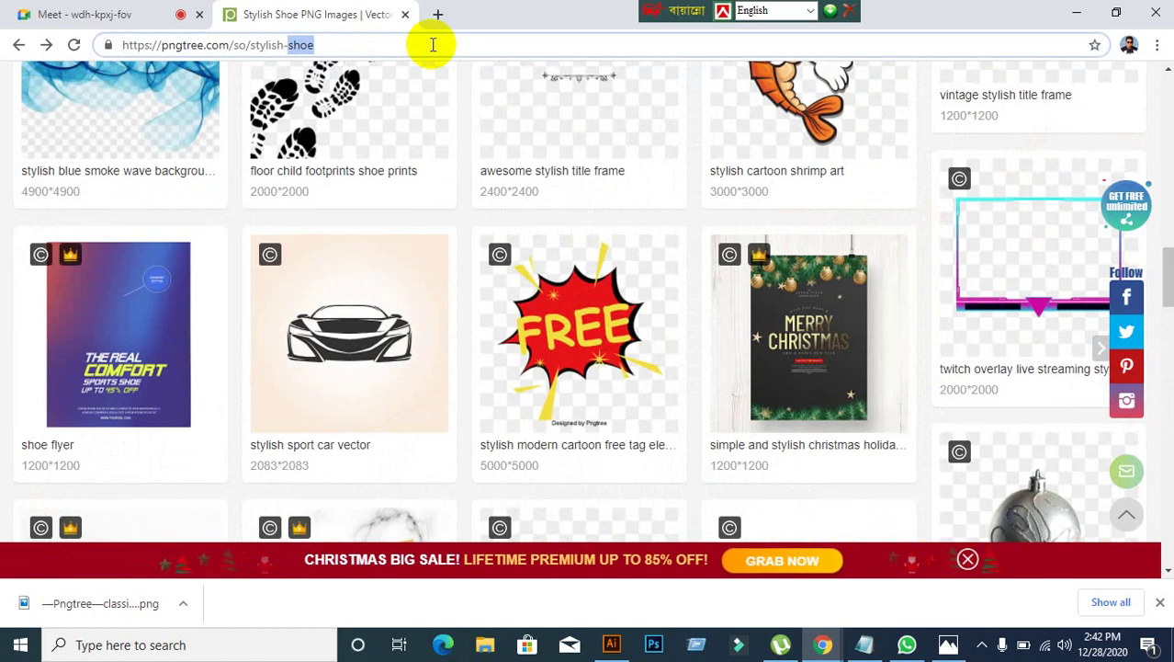
left_click(432, 44)
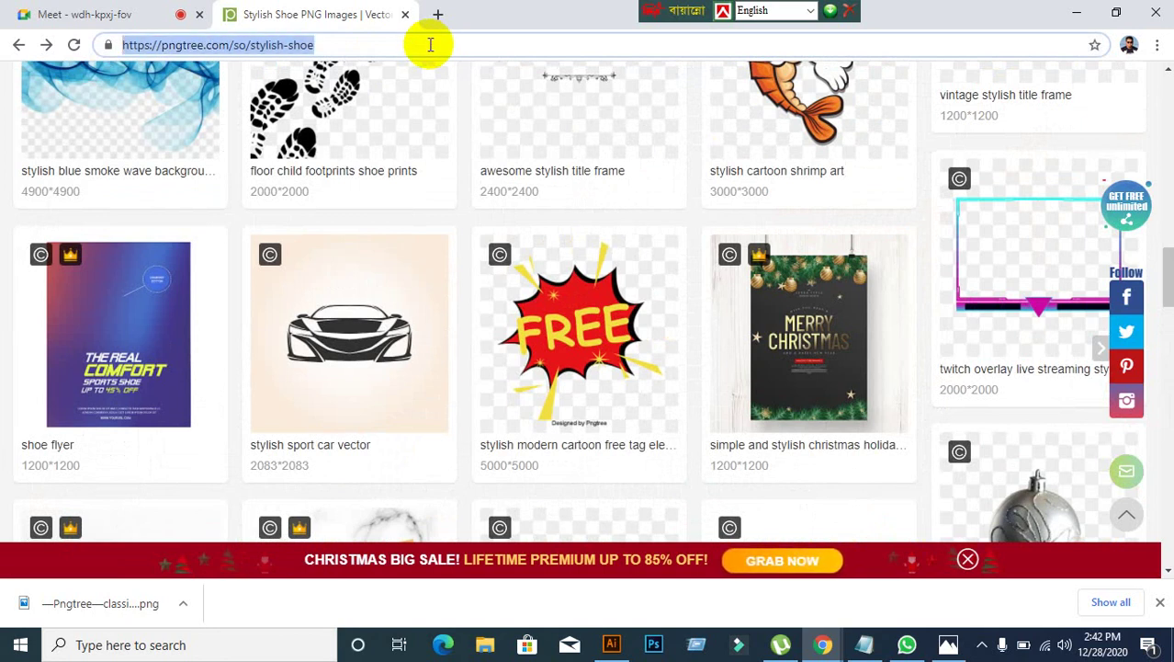
type("wwwp")
key("BackSpace")
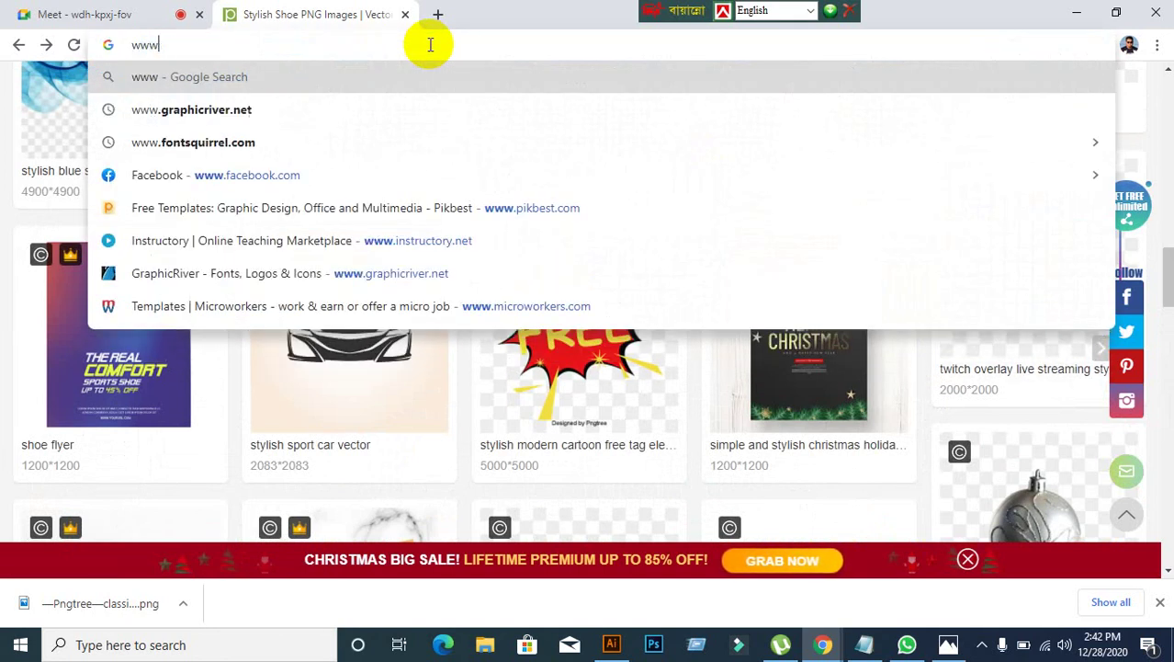
type(".g")
key("Return")
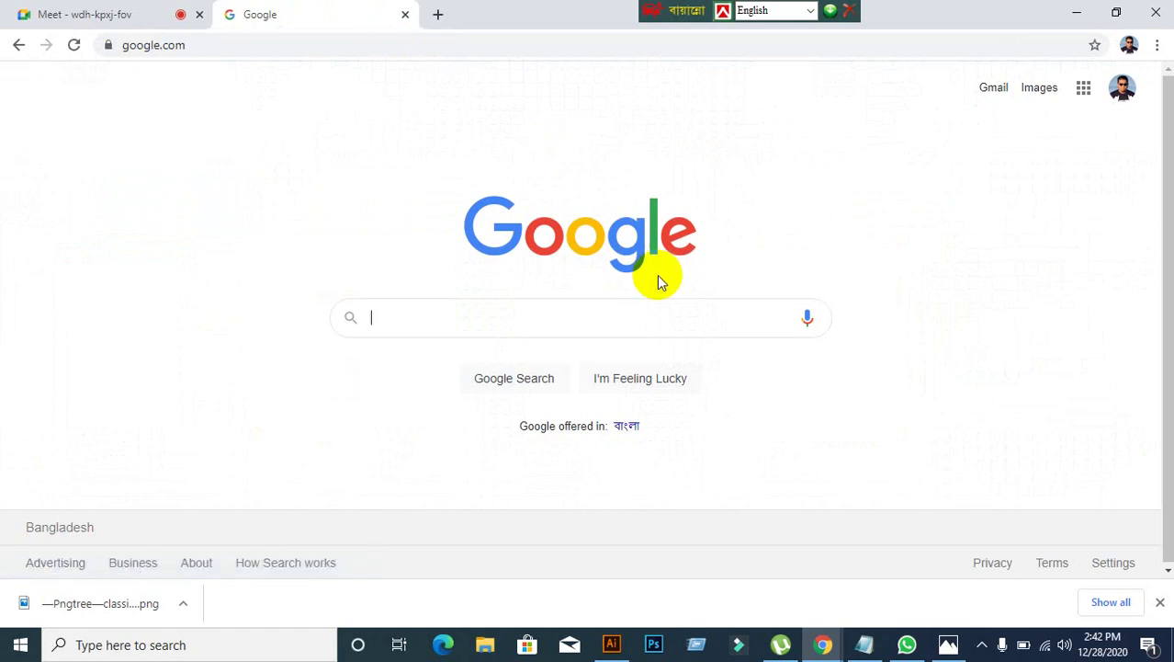
Step: Search Google for "stylish shoe", dismiss the location request, and show the image results
type("stylish")
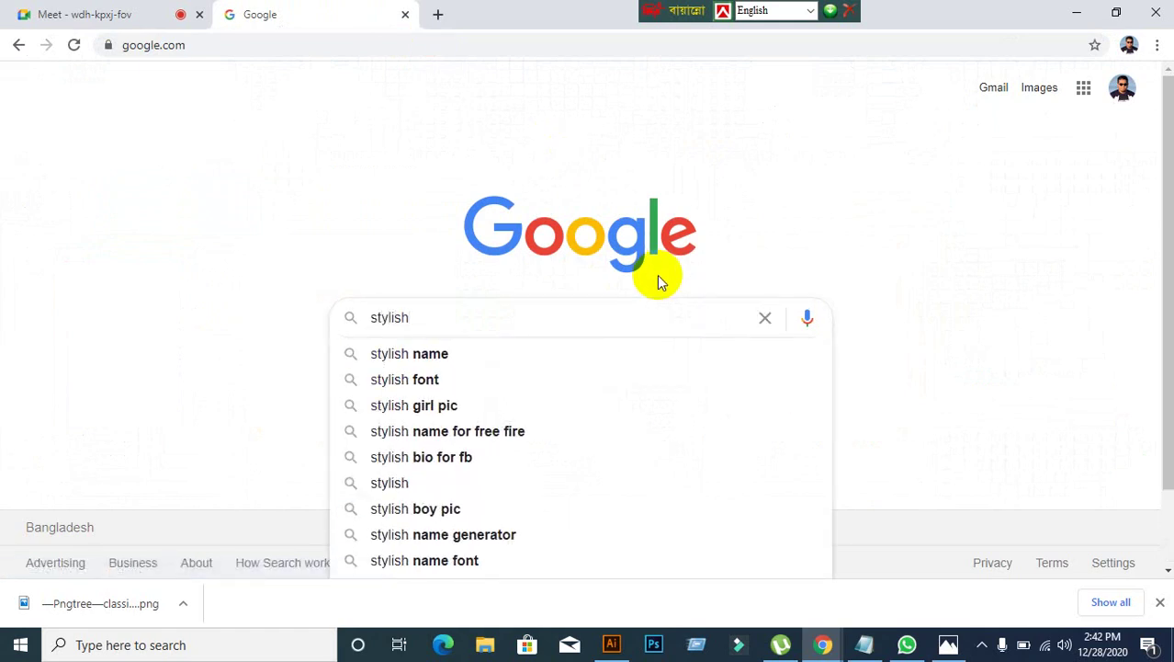
type(" shoe")
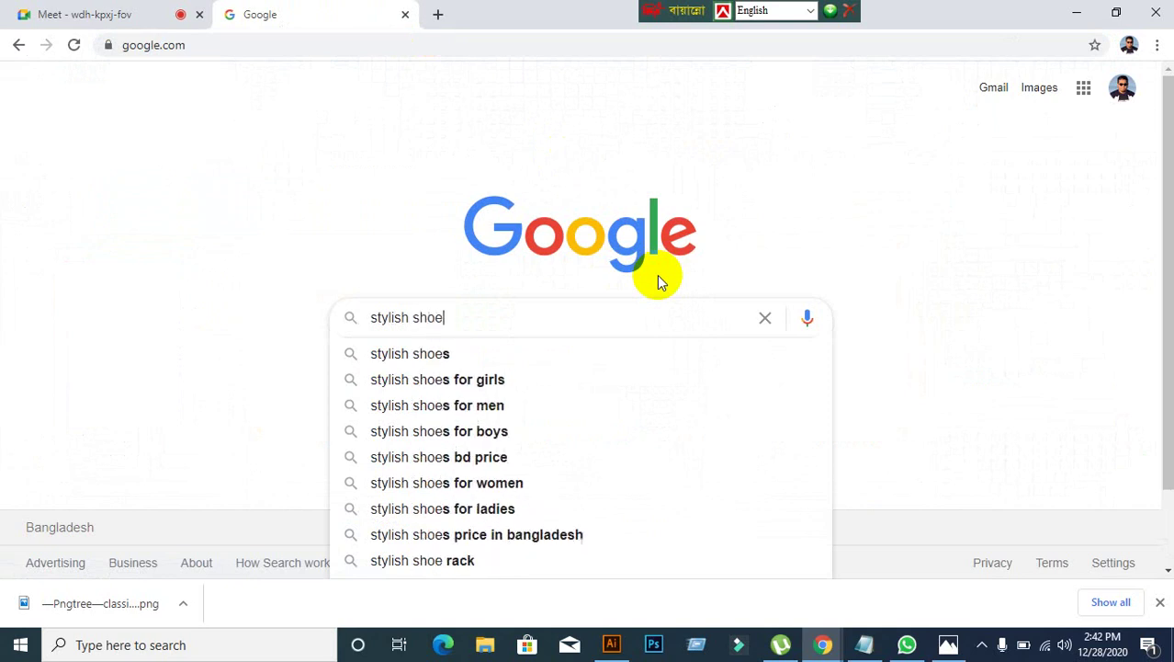
key("Return")
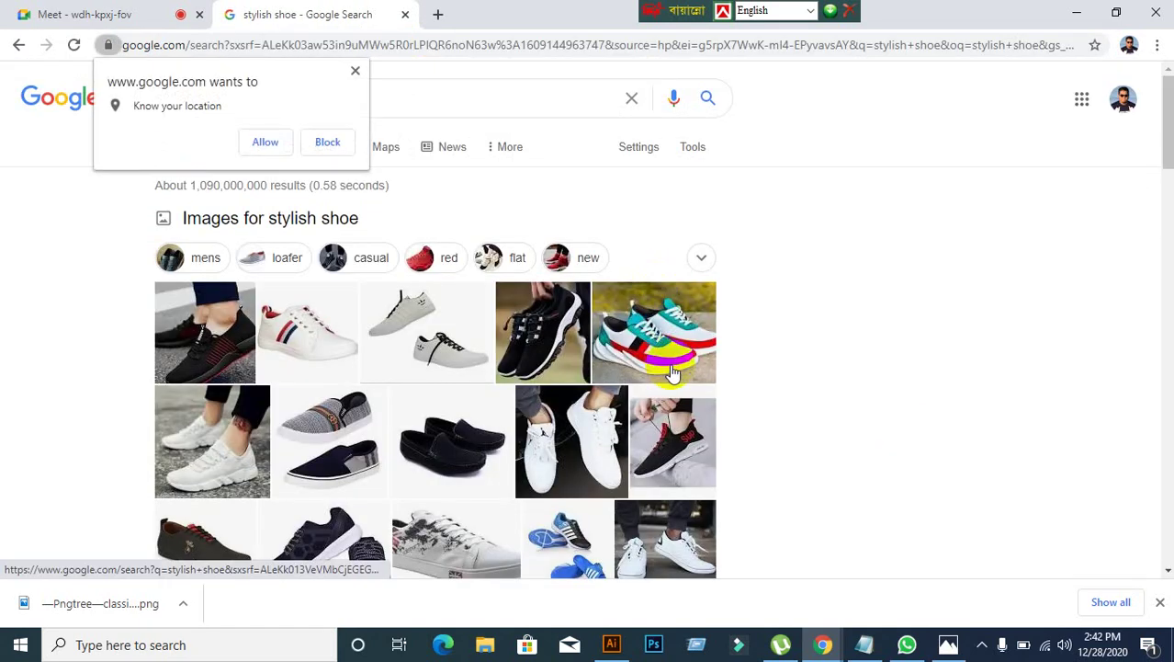
left_click(355, 71)
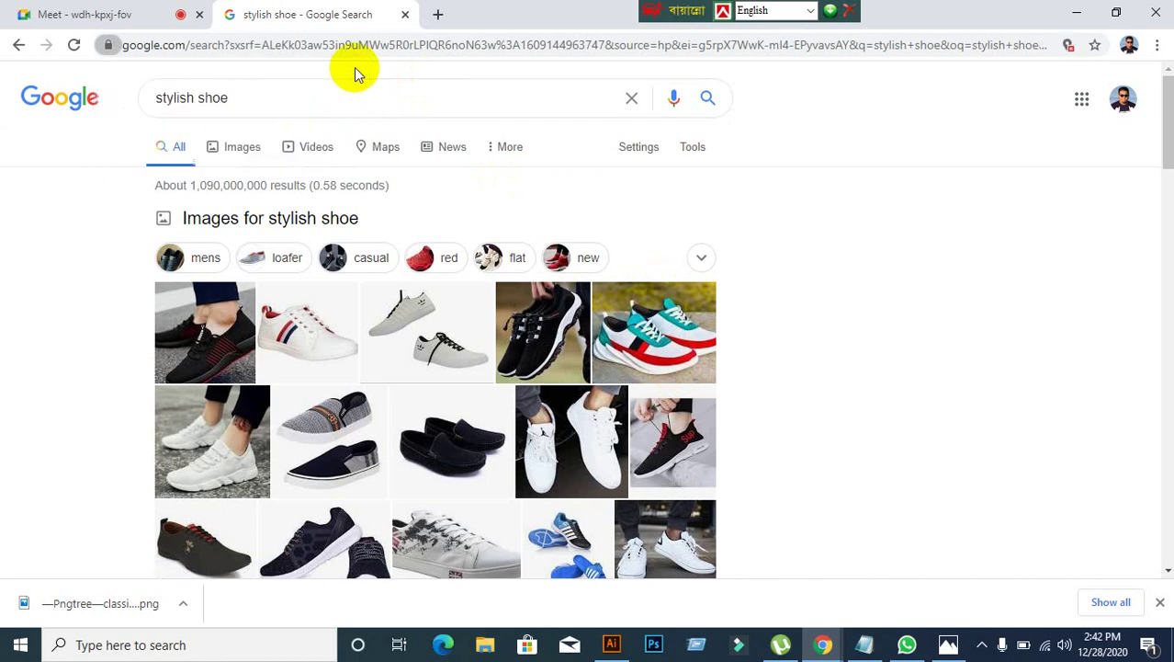
left_click(238, 155)
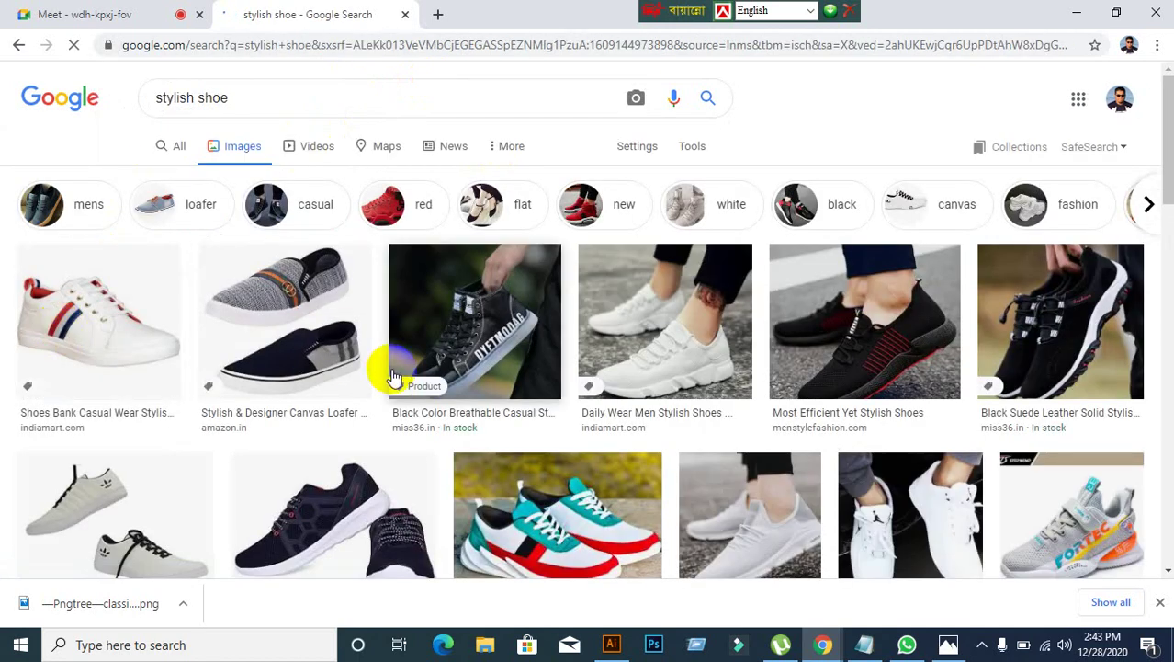
Step: Examine the Google image results for "stylish shoe" for a shoe picture suitable for the design
scroll(397, 377, "down", 4)
scroll(398, 379, "down", 3)
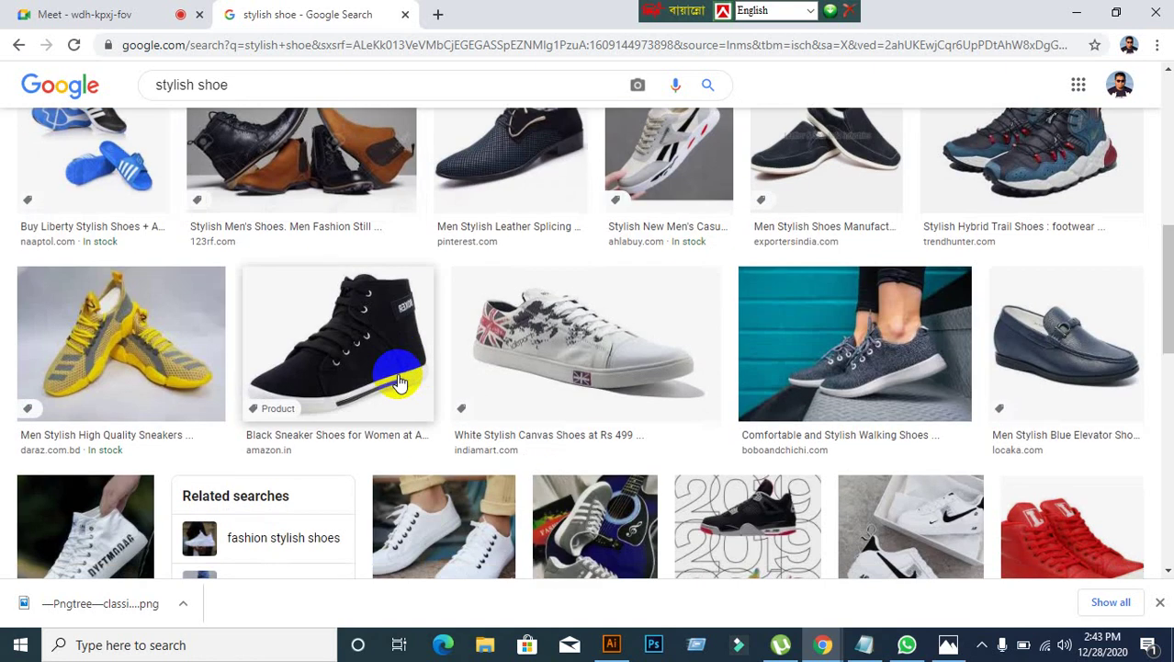
scroll(402, 377, "down", 2)
scroll(406, 375, "down", 2)
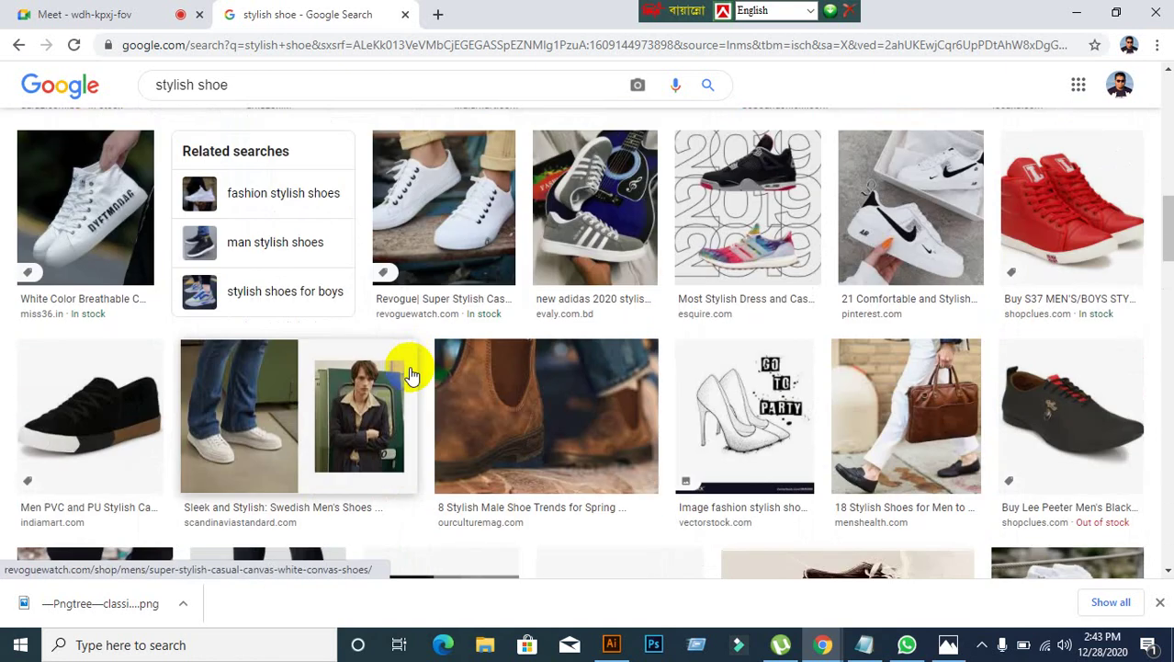
scroll(412, 375, "down", 4)
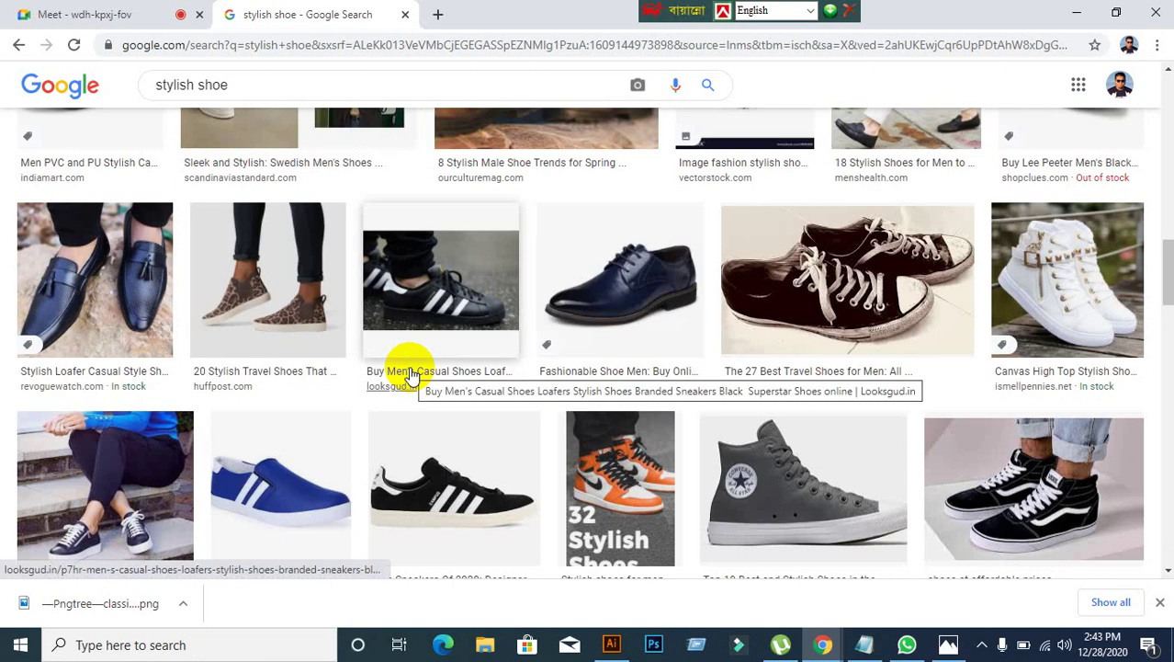
scroll(410, 375, "down", 1)
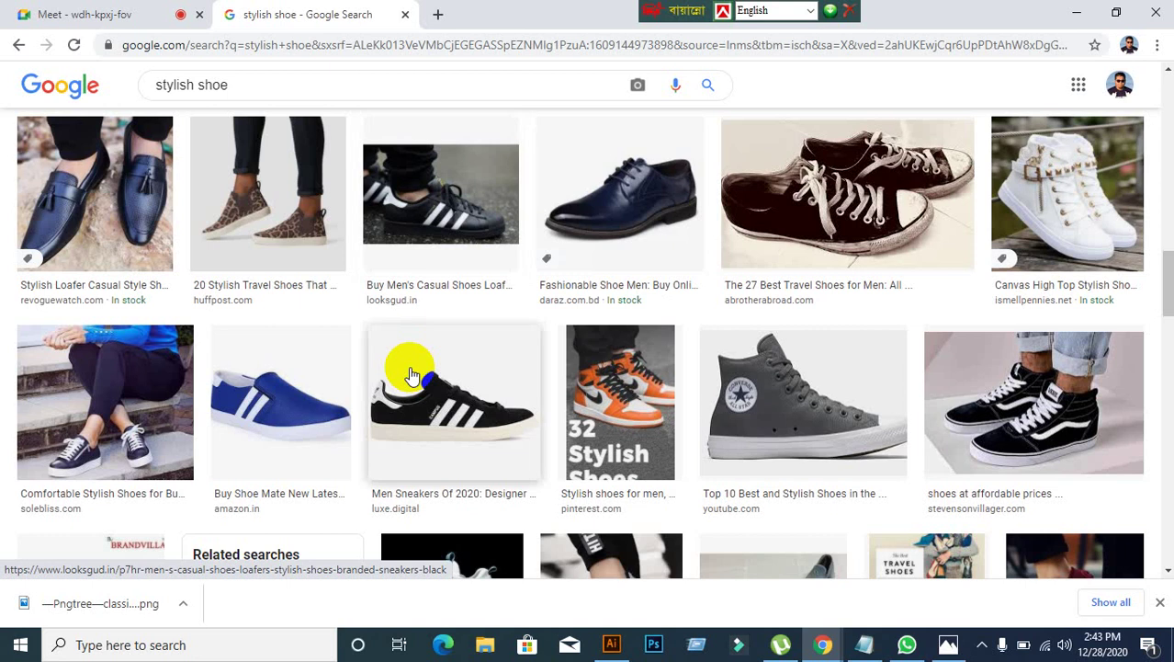
scroll(411, 374, "down", 3)
scroll(411, 375, "down", 4)
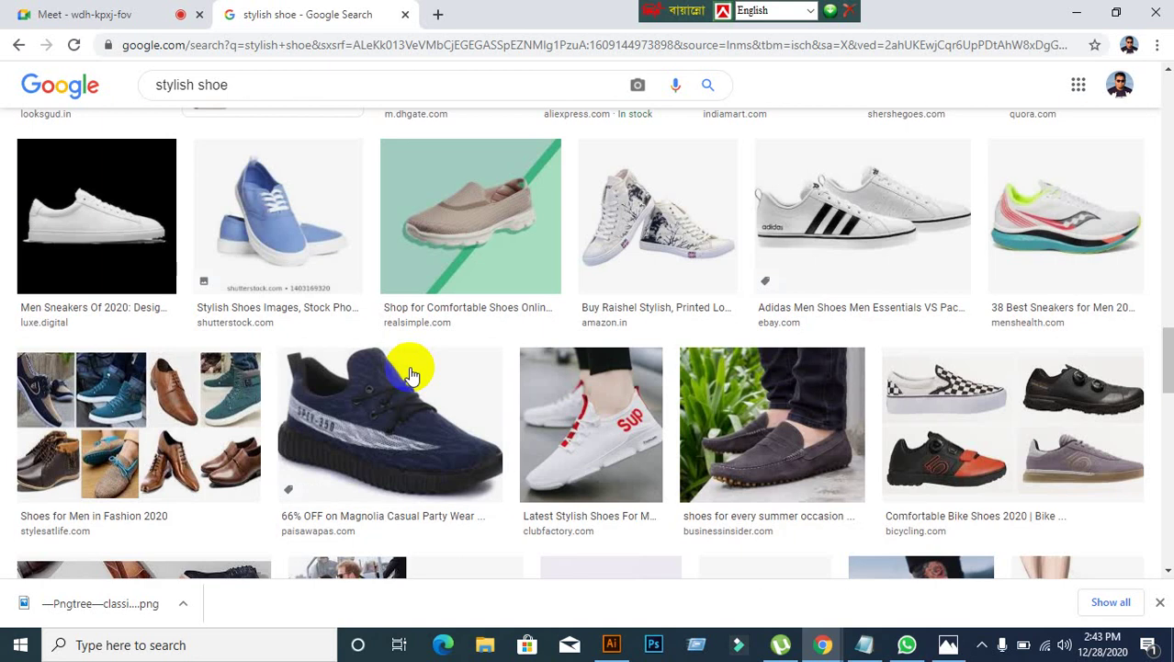
scroll(411, 375, "down", 3)
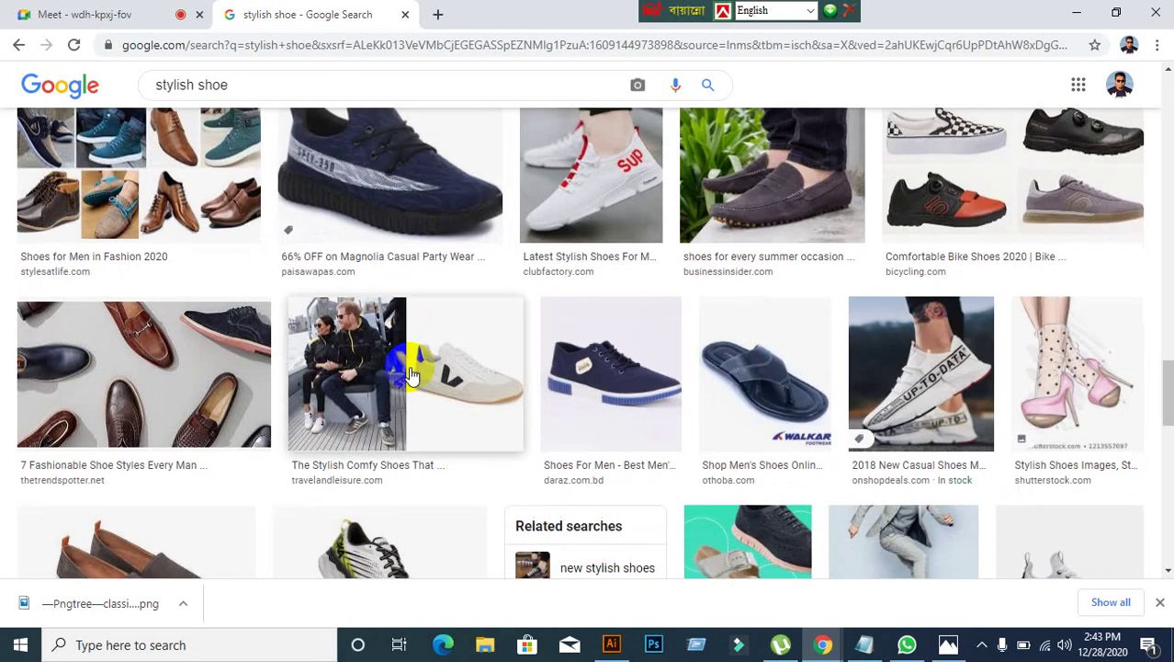
scroll(414, 375, "down", 3)
scroll(414, 375, "down", 3)
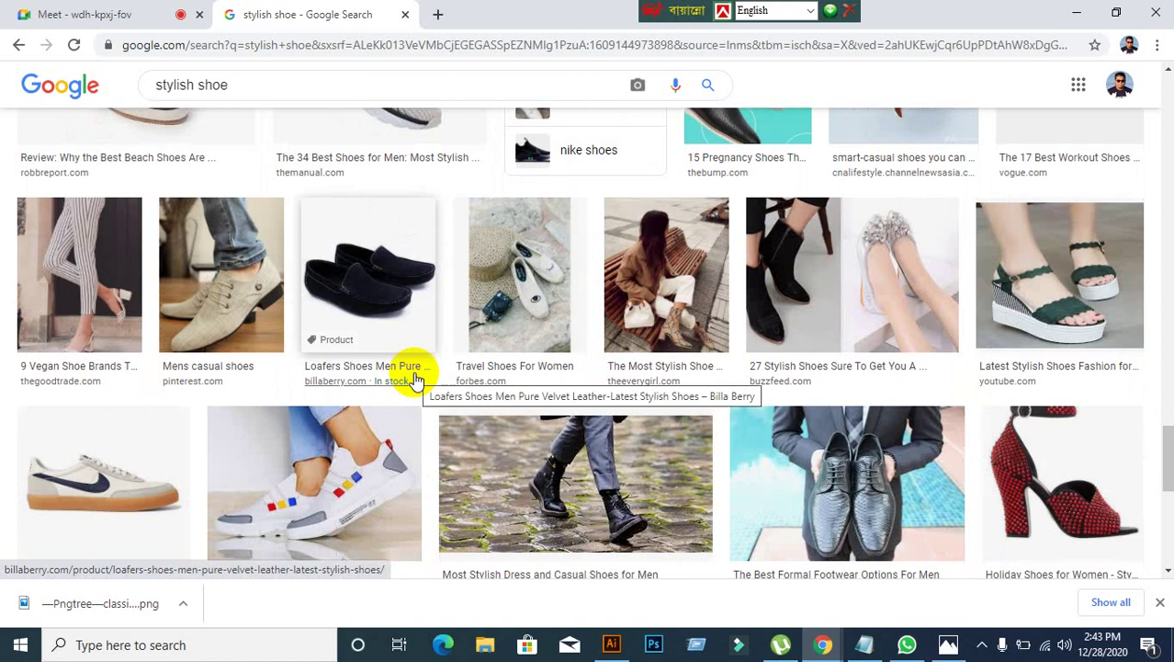
scroll(413, 377, "down", 7)
scroll(431, 377, "up", 4)
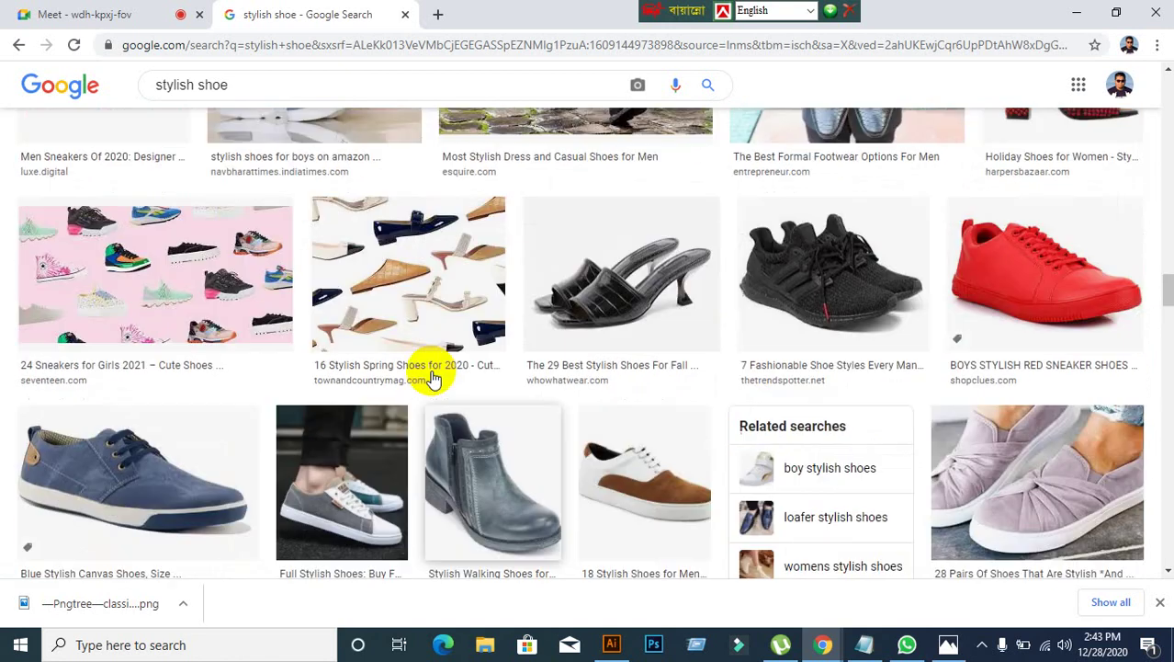
scroll(432, 377, "down", 7)
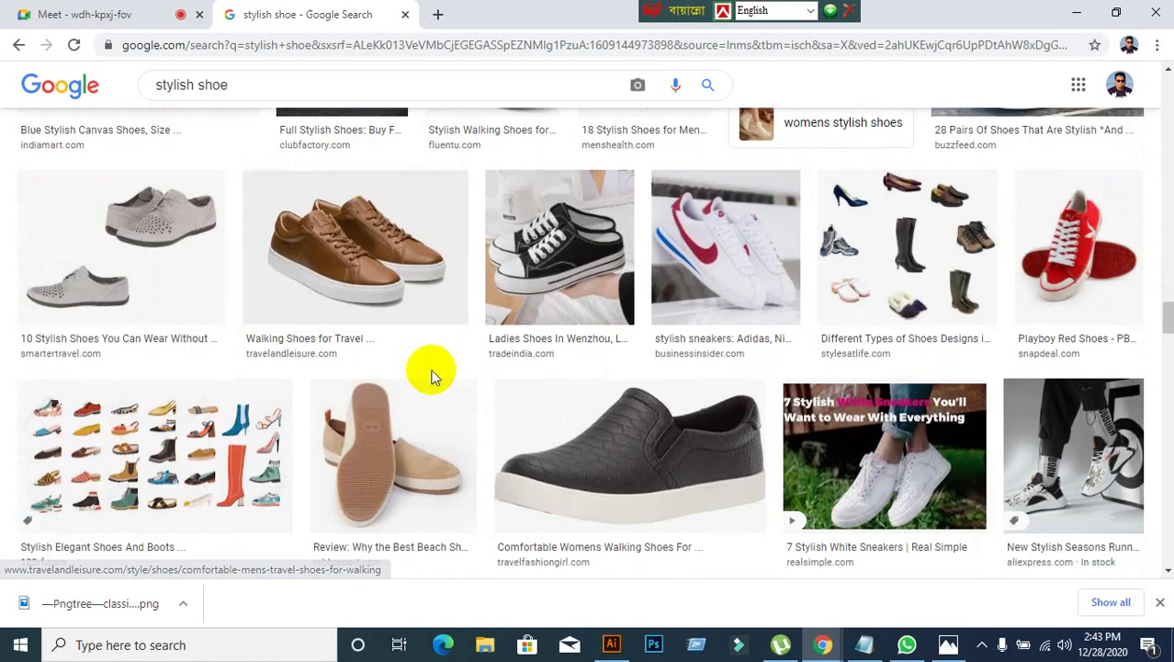
scroll(432, 375, "down", 4)
scroll(432, 377, "down", 3)
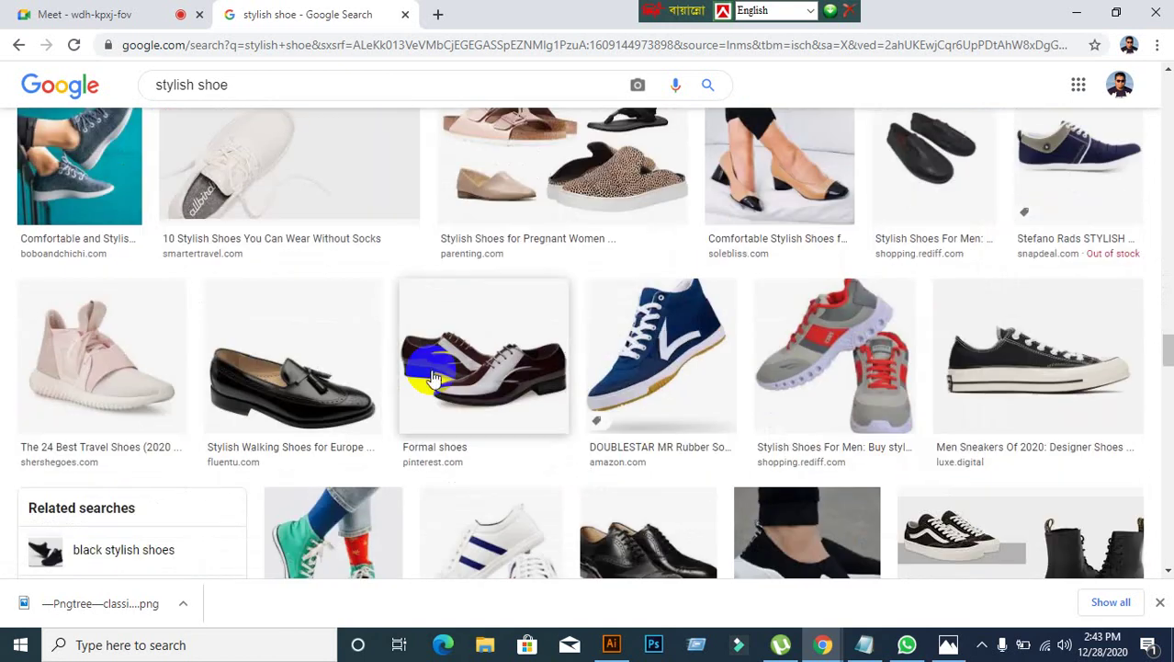
scroll(432, 376, "up", 3)
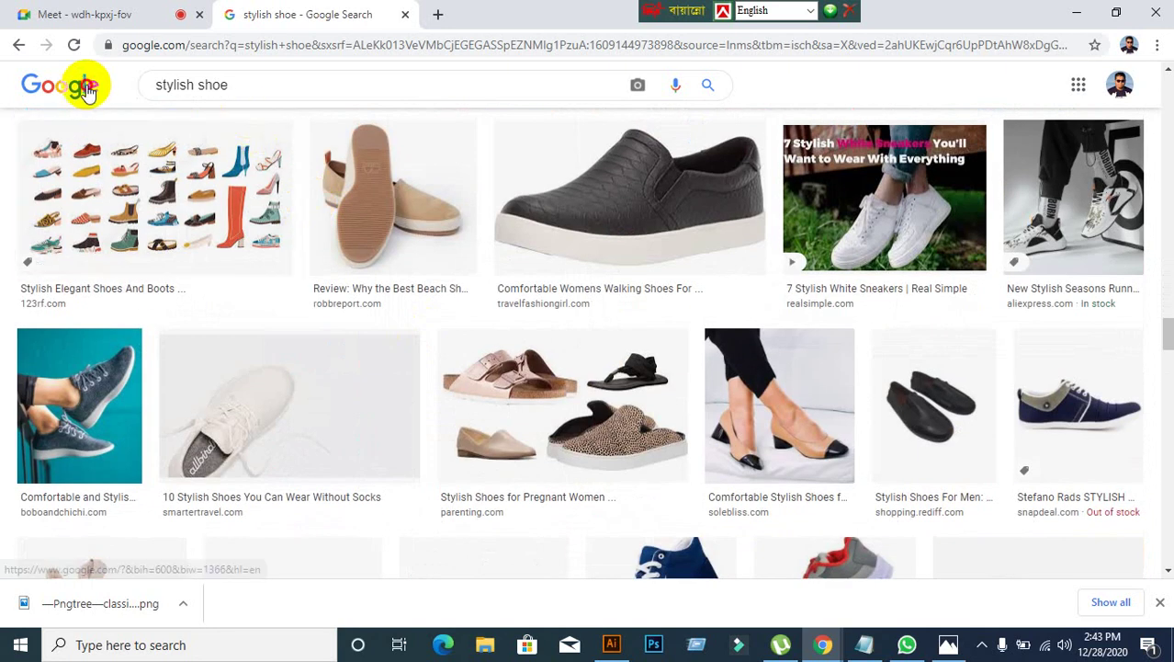
Step: Return to the Google home page, search for "stylish png images", and look through the web results
left_click(84, 86)
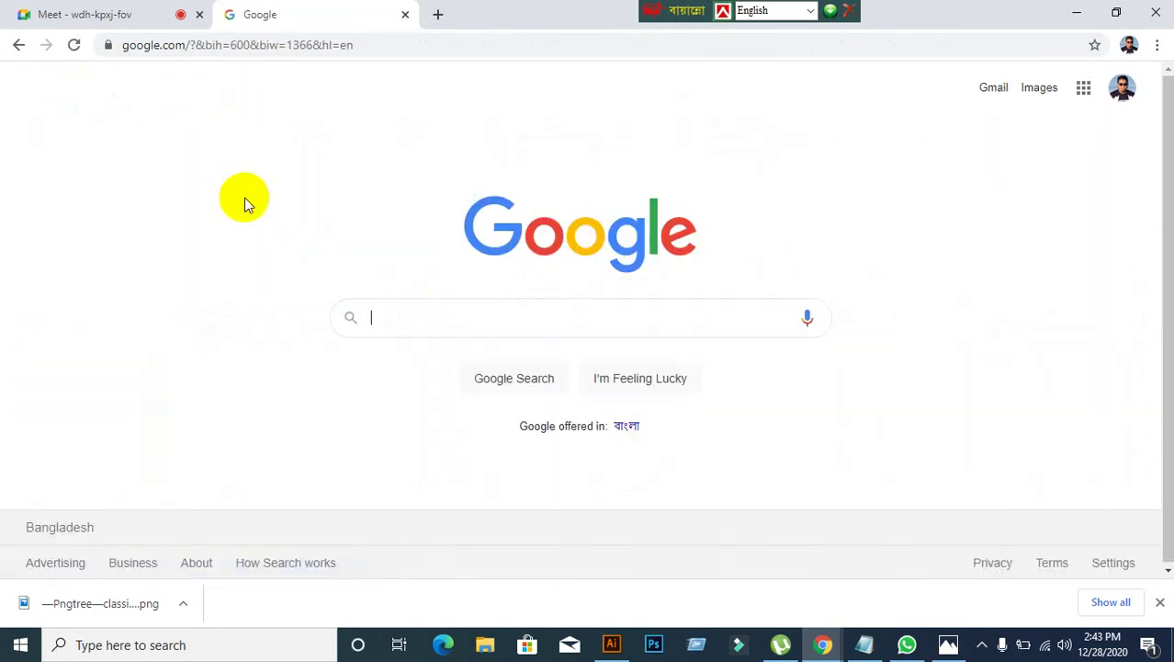
type("sty")
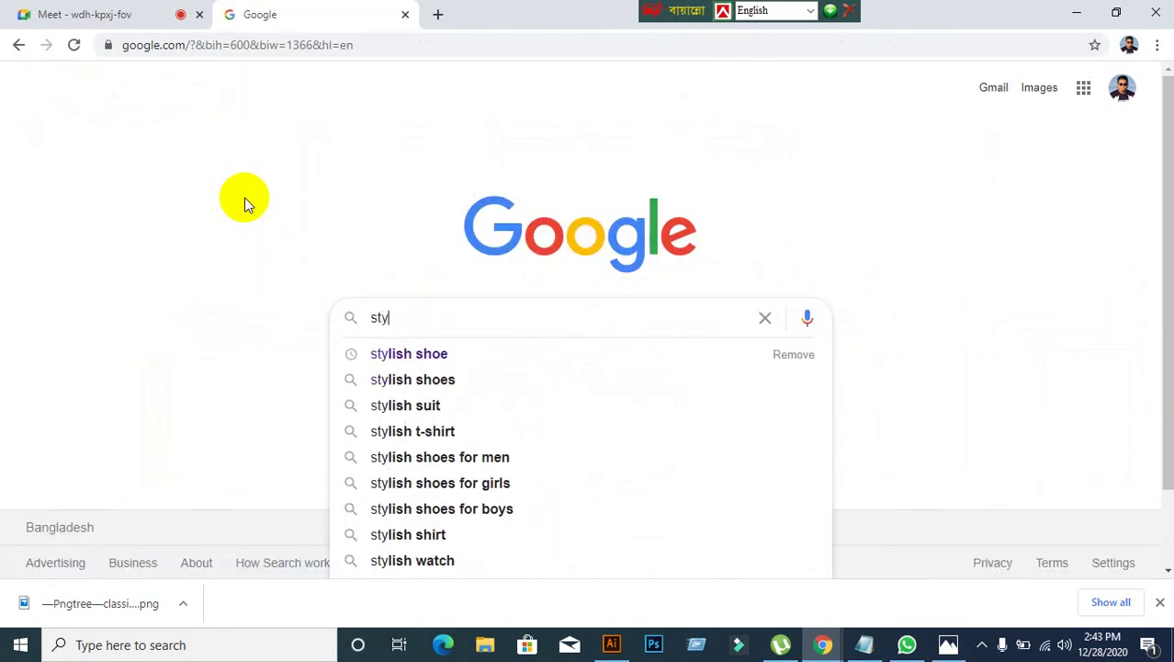
type("lighh")
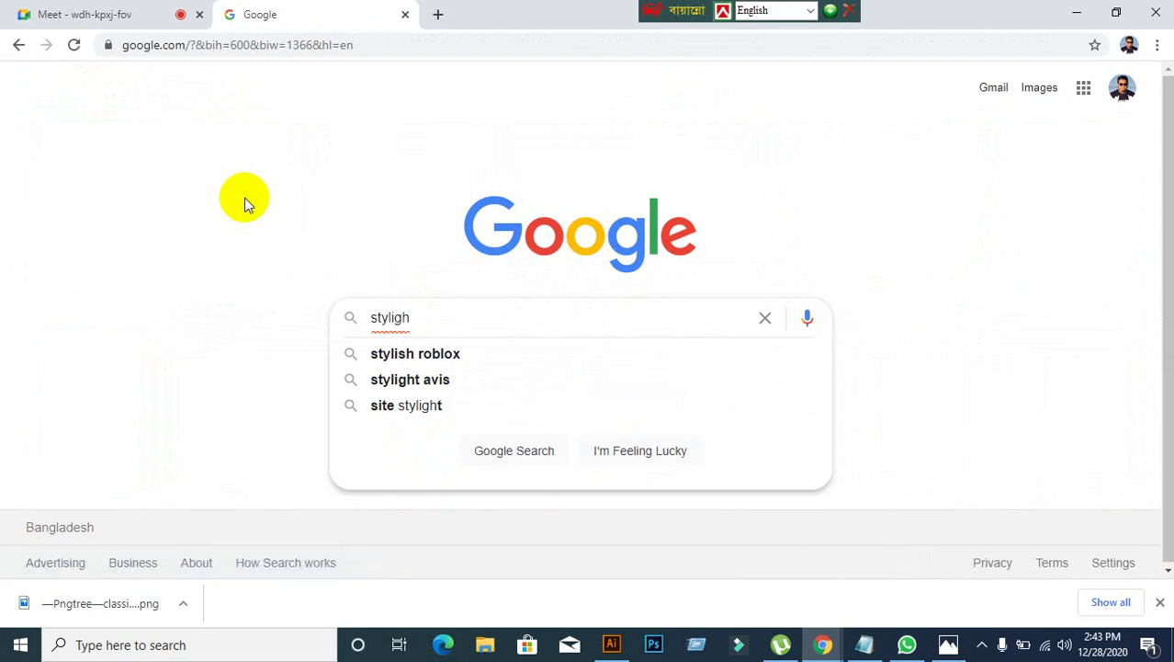
key("BackSpace")
key("BackSpace")
key("BackSpace")
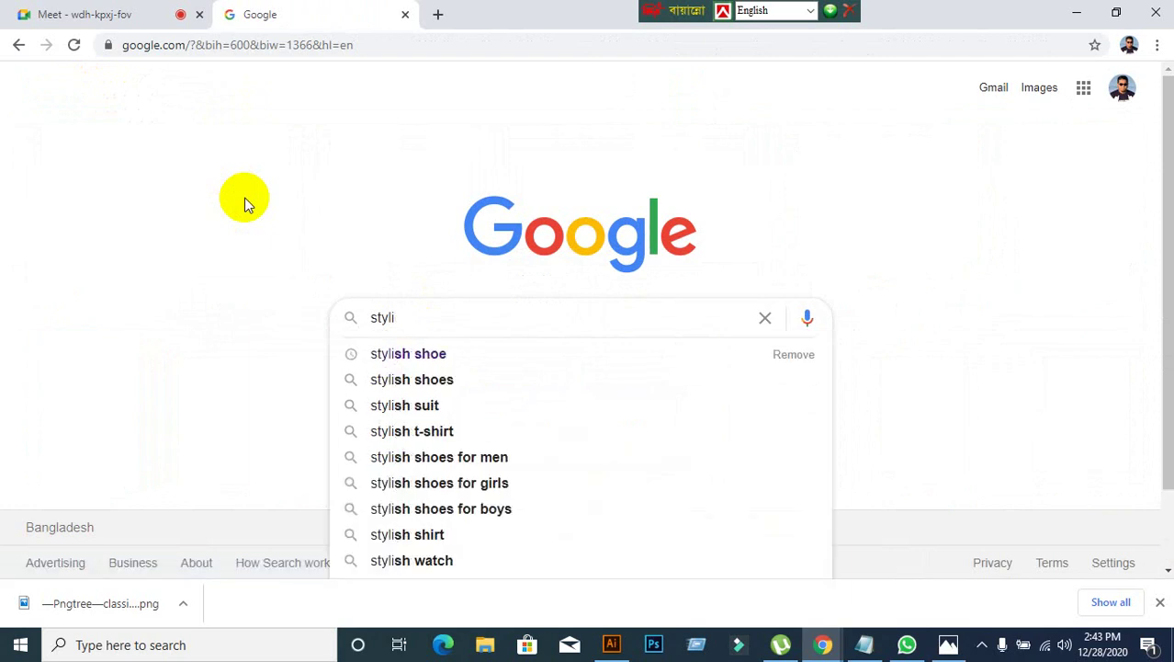
type("sh p")
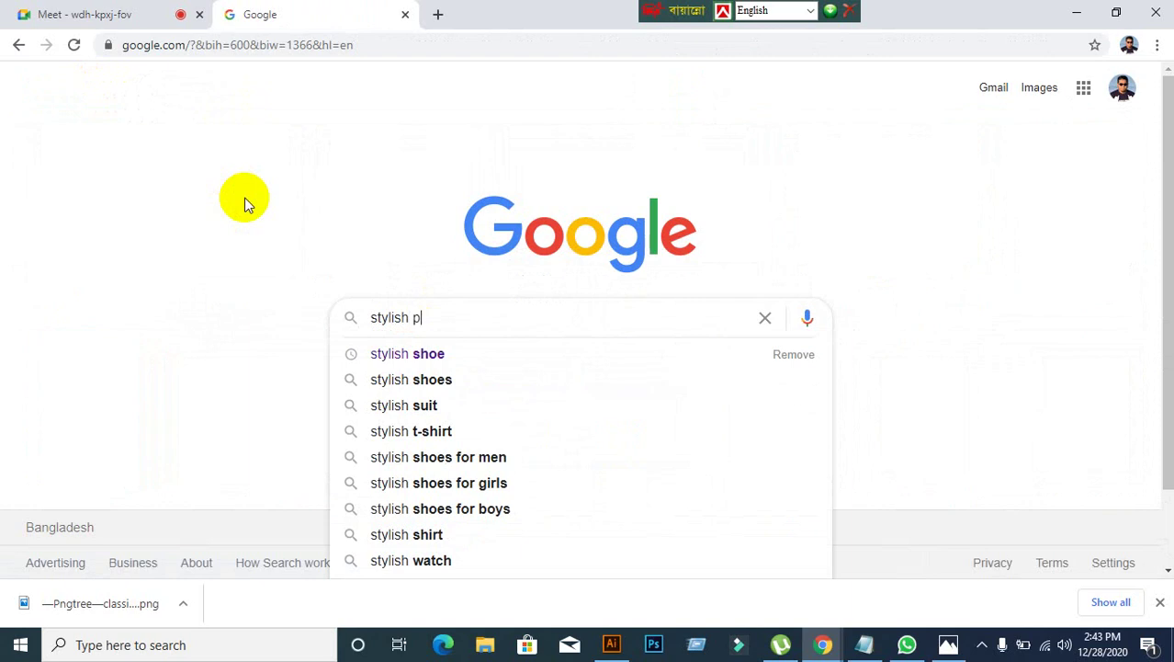
type("ng image")
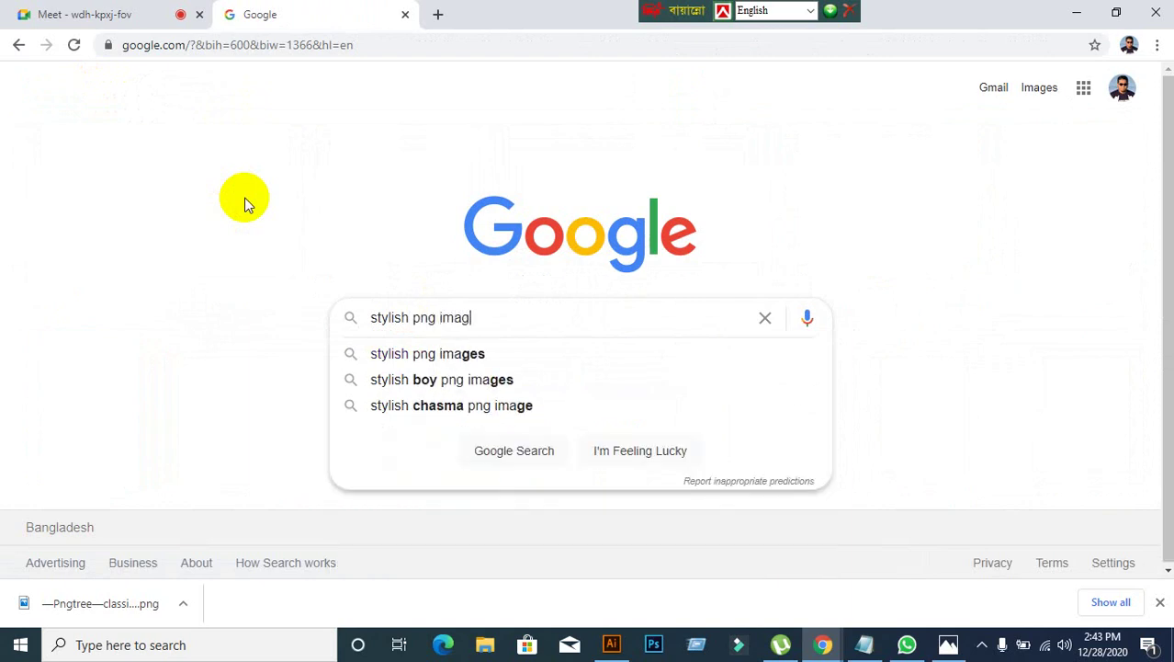
left_click(395, 352)
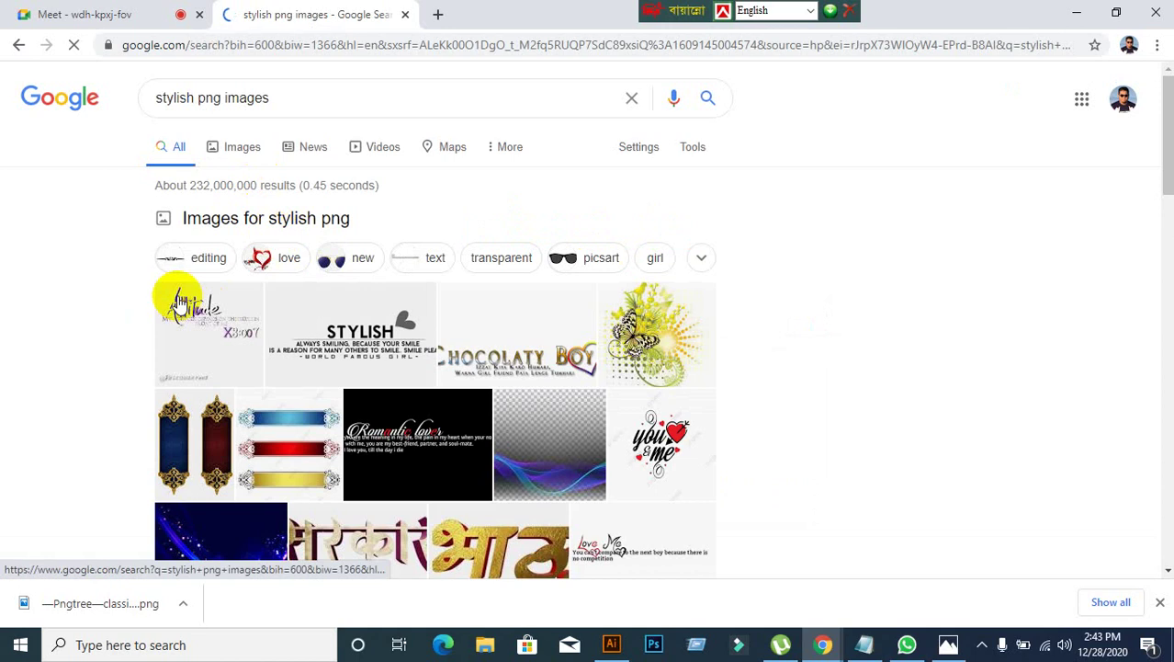
scroll(173, 272, "down", 1)
scroll(173, 272, "down", 5)
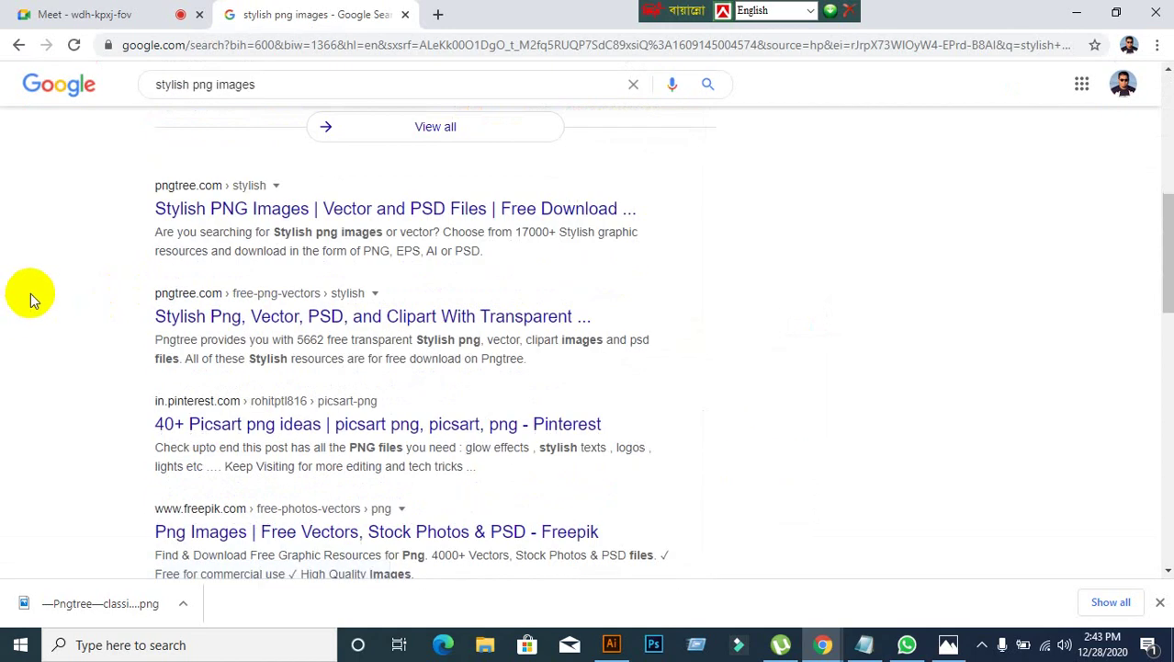
Step: Refine the Google search to "stylish shoe png images" and show its results
left_click(288, 209)
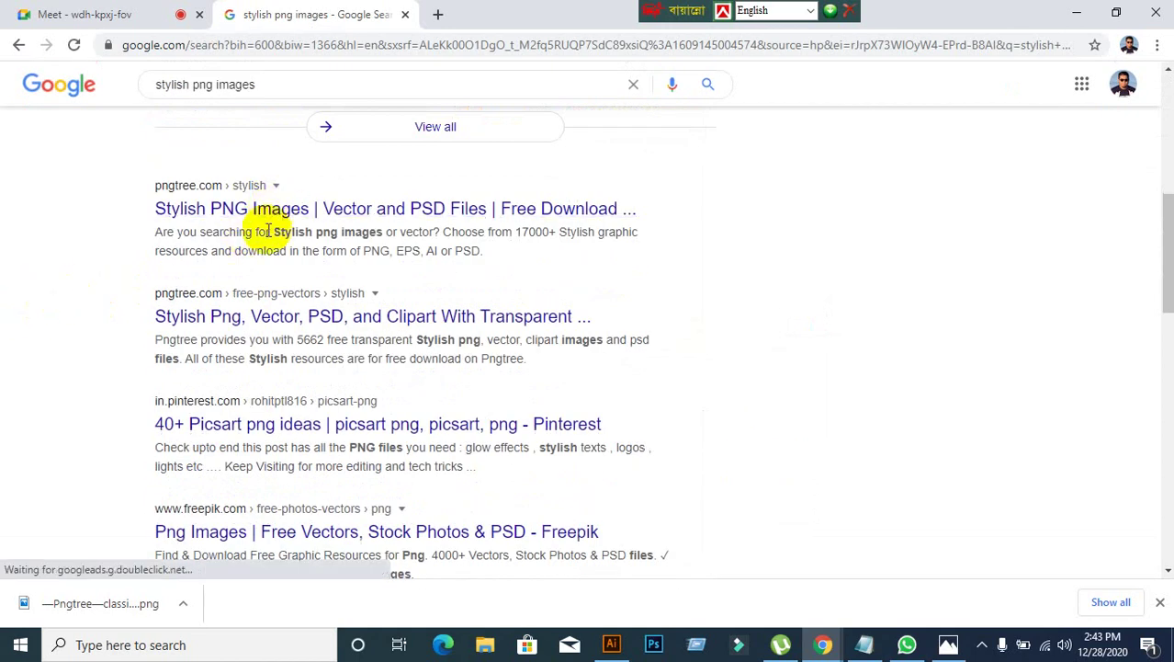
left_click(190, 85)
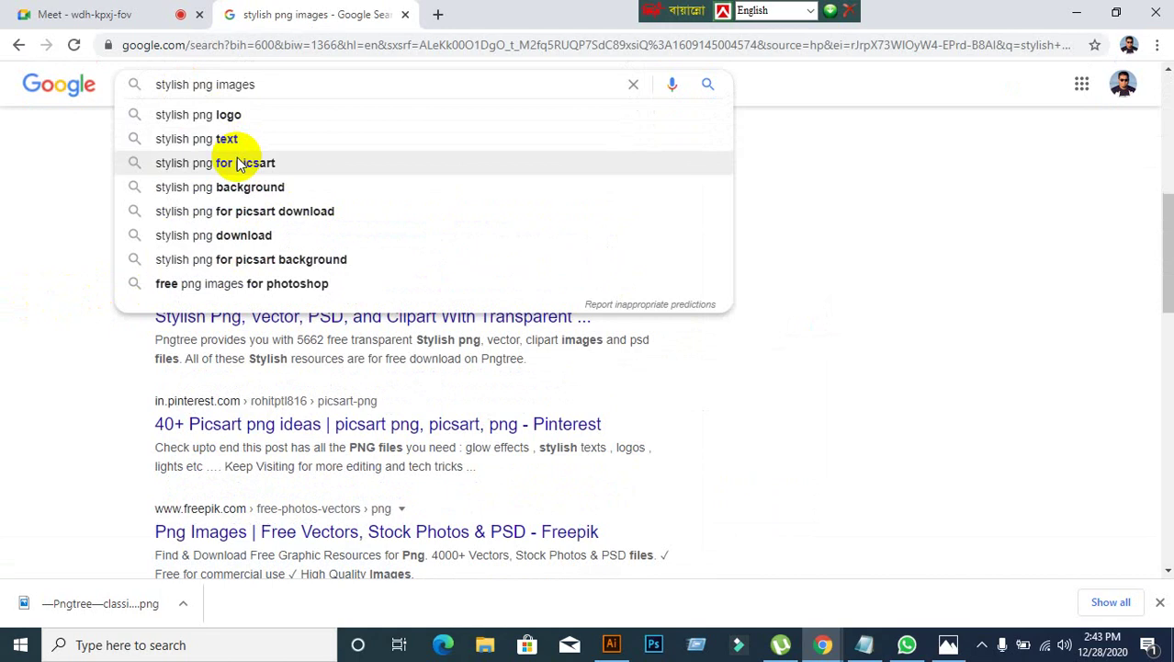
type("shoe")
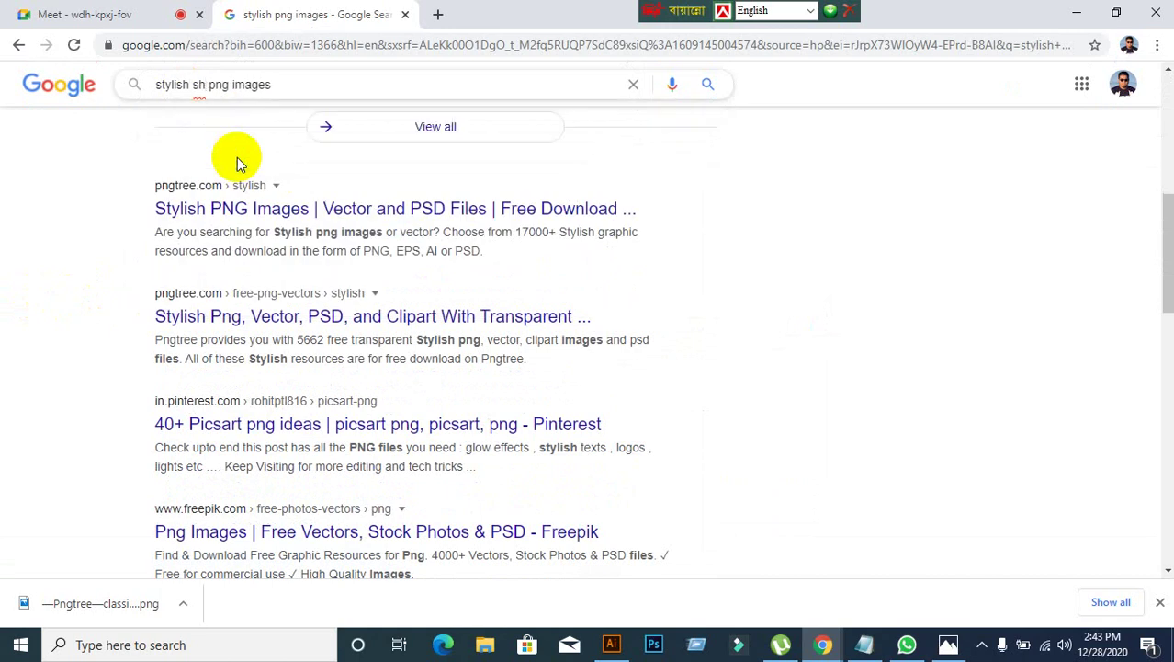
key("Return")
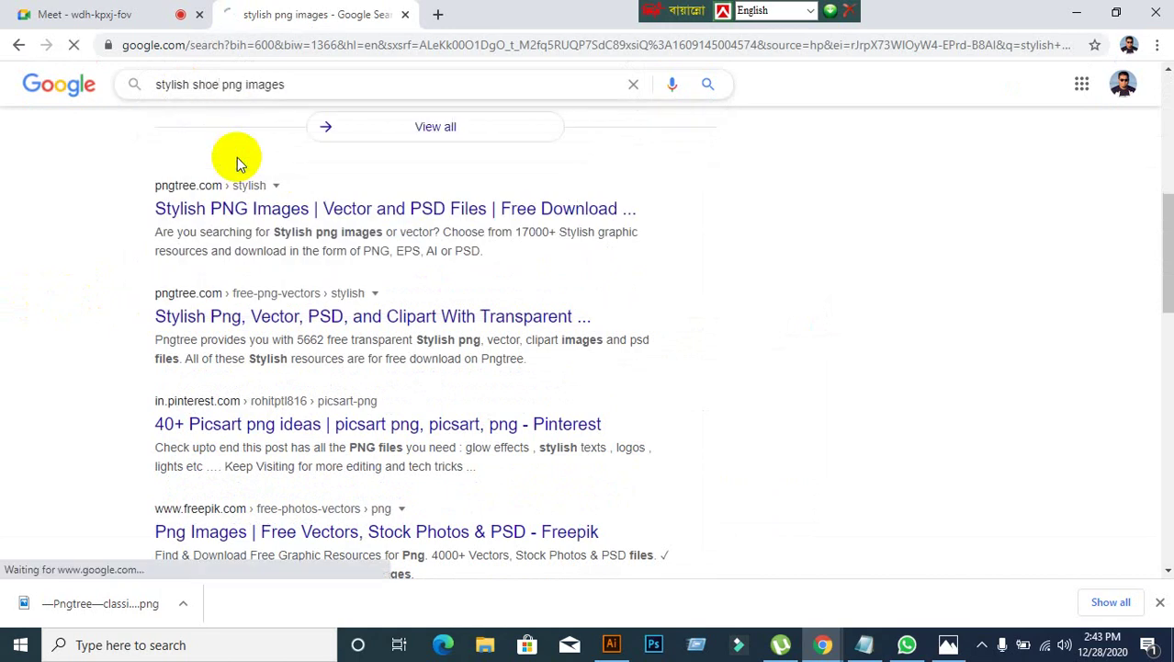
scroll(86, 353, "down", 3)
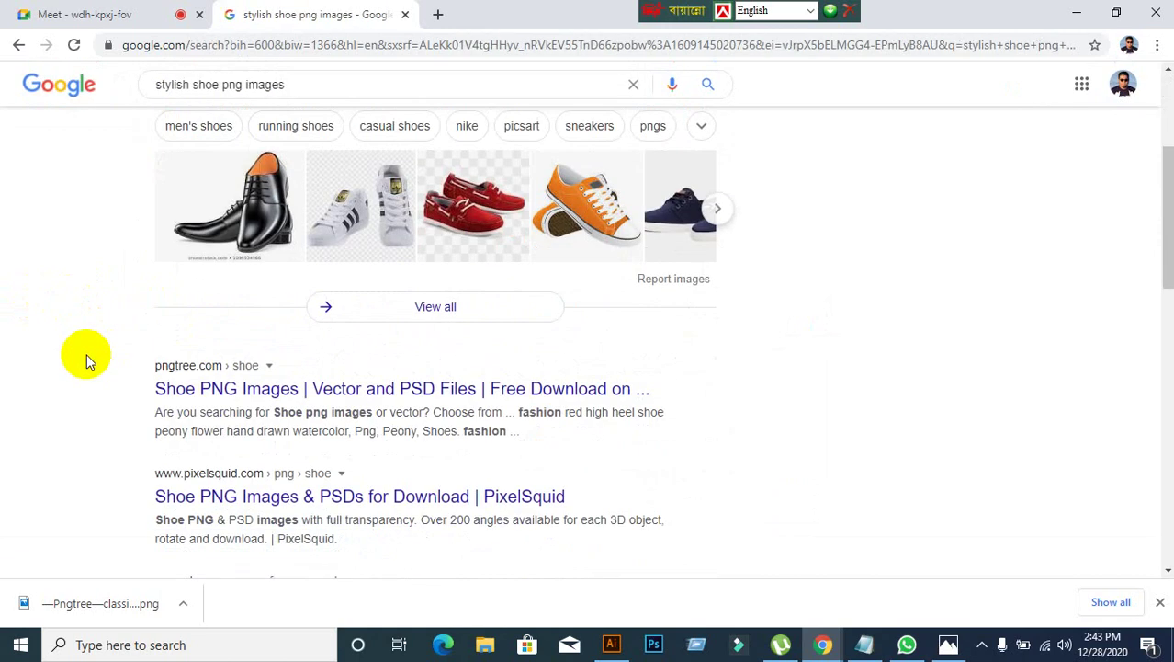
Step: Open Pngtree's "Shoe PNG Images" search result in a new tab and switch to that tab
right_click(211, 388)
left_click(258, 404)
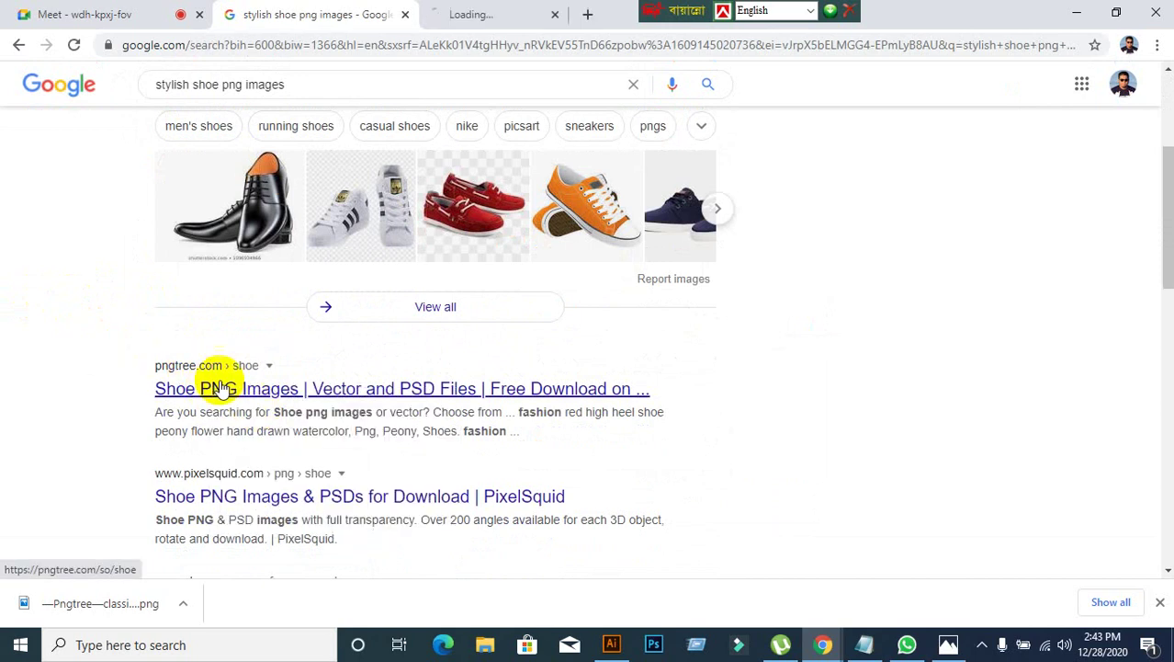
left_click(562, 25)
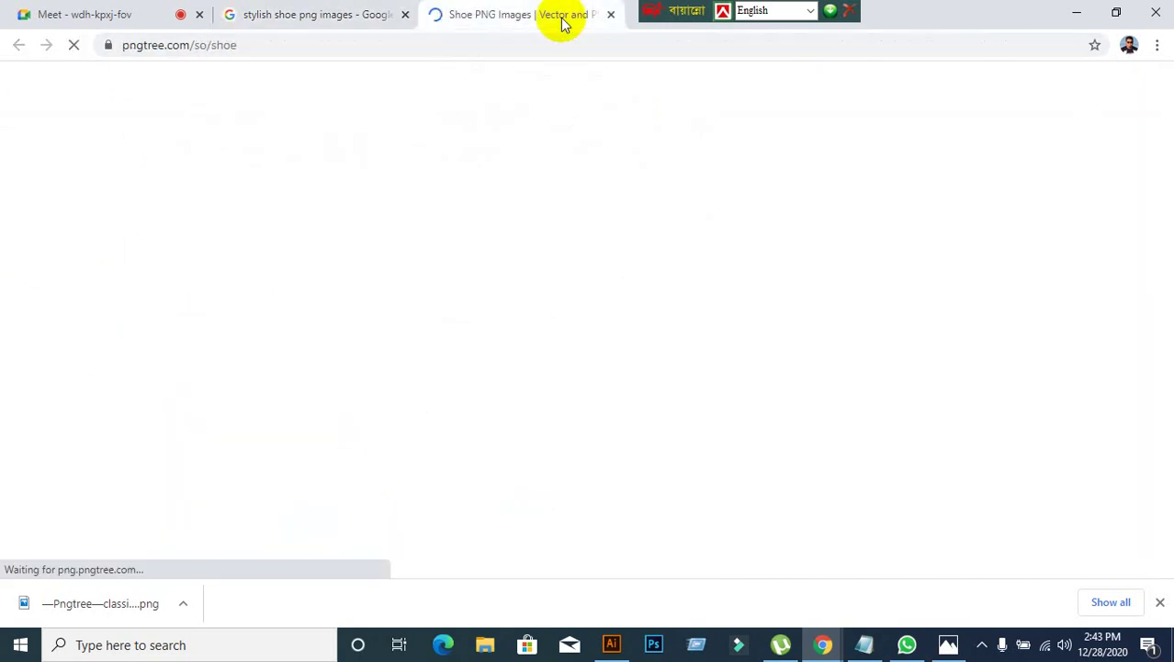
Step: Examine the first and second pages of Pngtree's shoe images for a picture suitable for the design
scroll(230, 368, "down", 5)
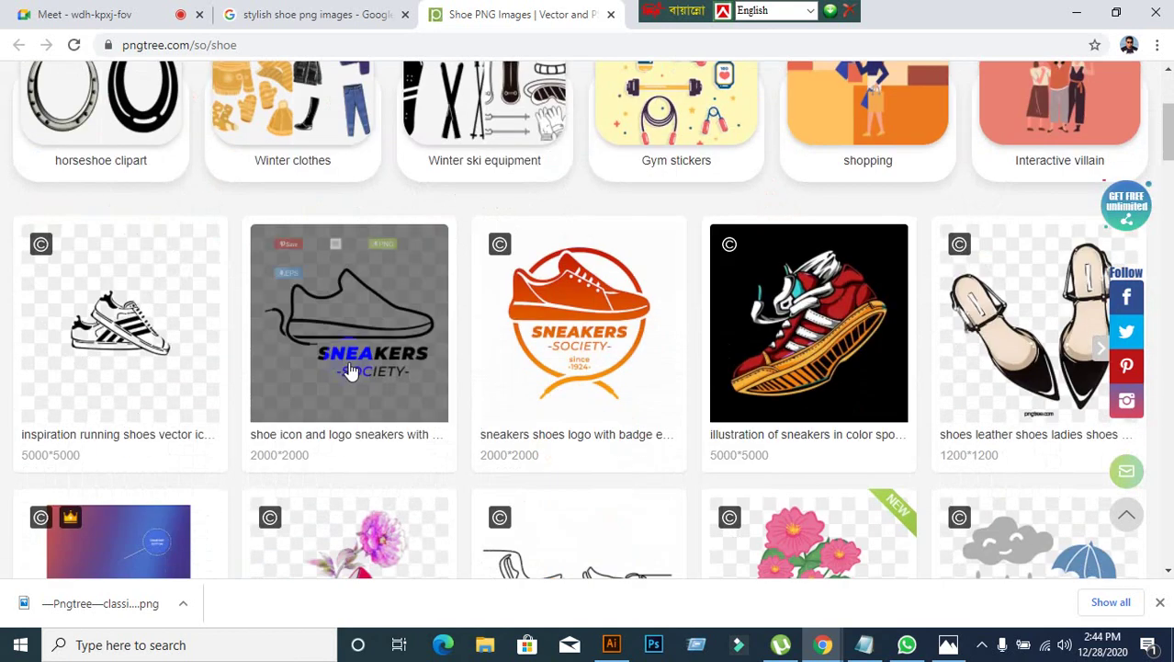
scroll(349, 369, "down", 6)
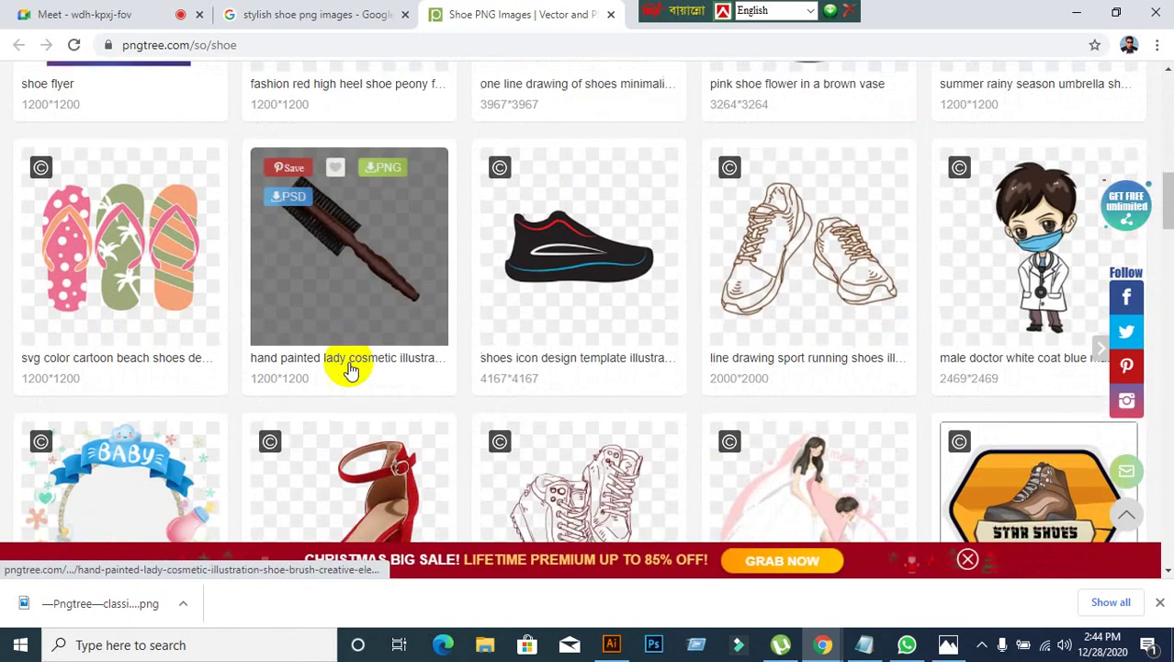
scroll(349, 369, "down", 4)
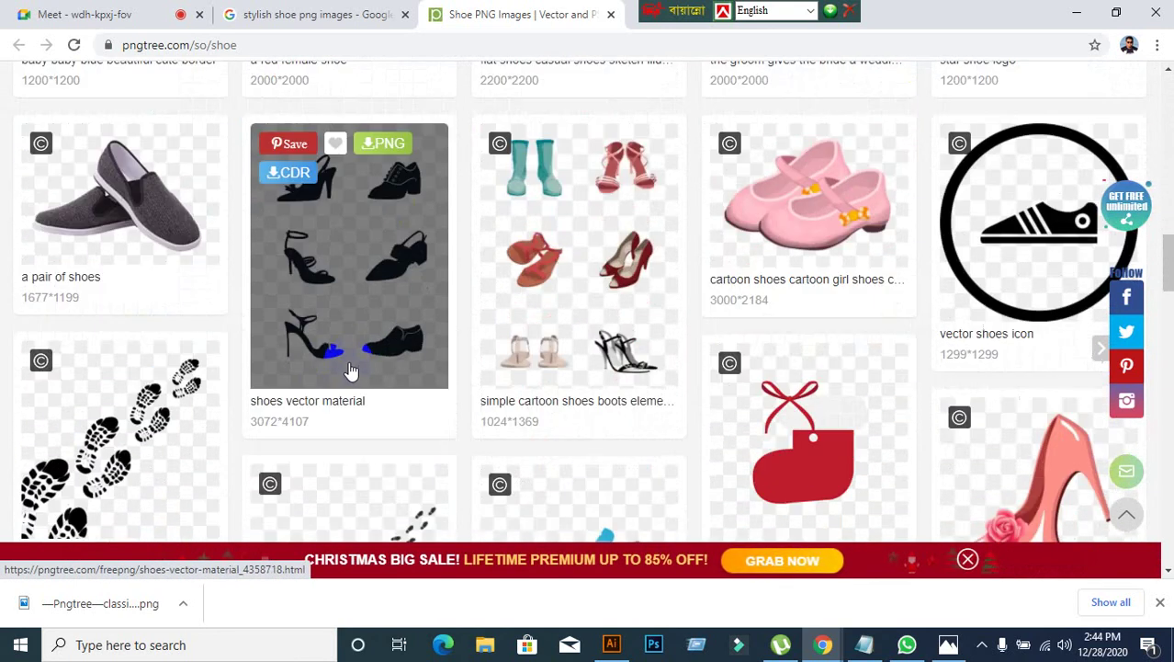
scroll(349, 369, "down", 4)
scroll(349, 368, "down", 4)
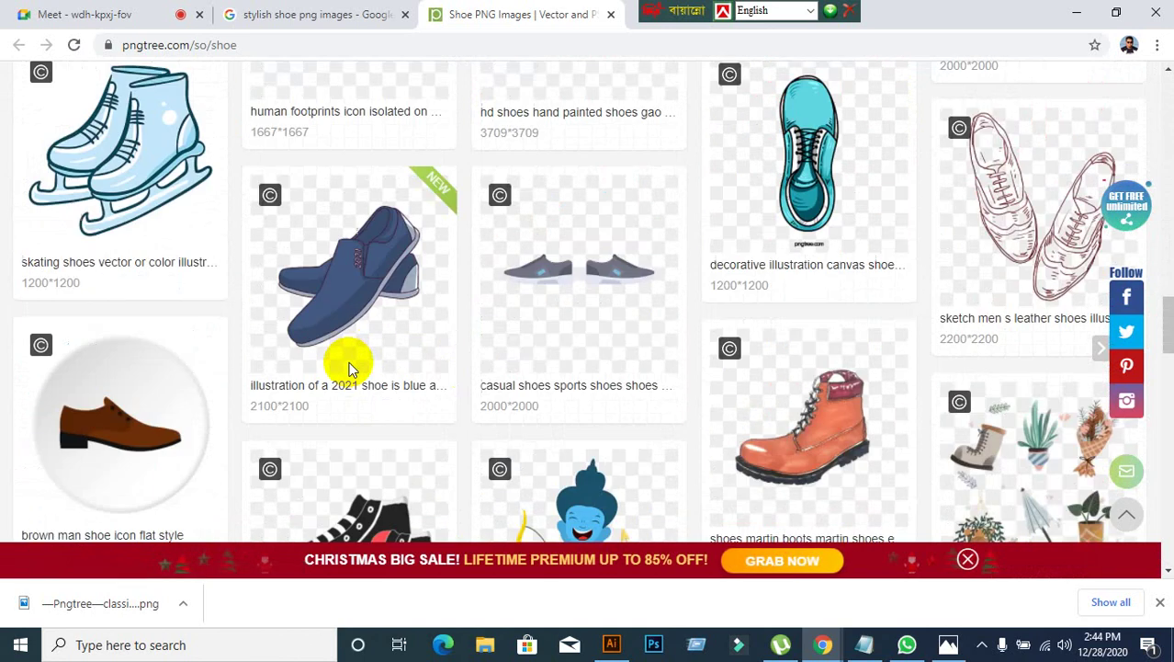
scroll(367, 375, "down", 1)
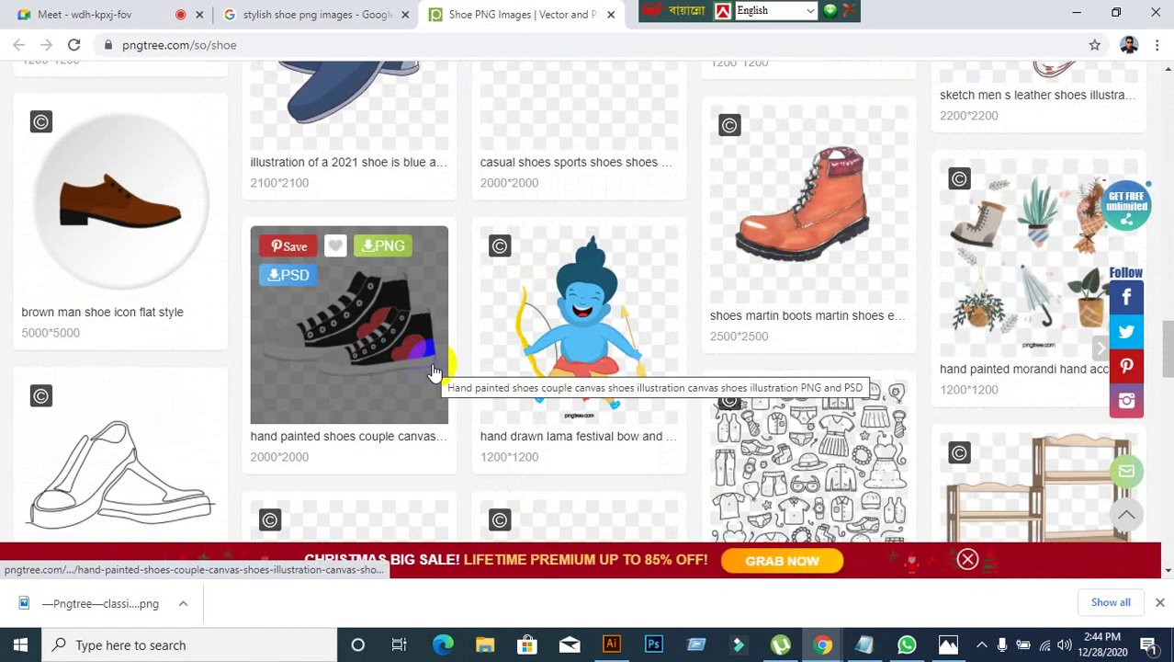
scroll(432, 369, "down", 4)
scroll(437, 372, "down", 3)
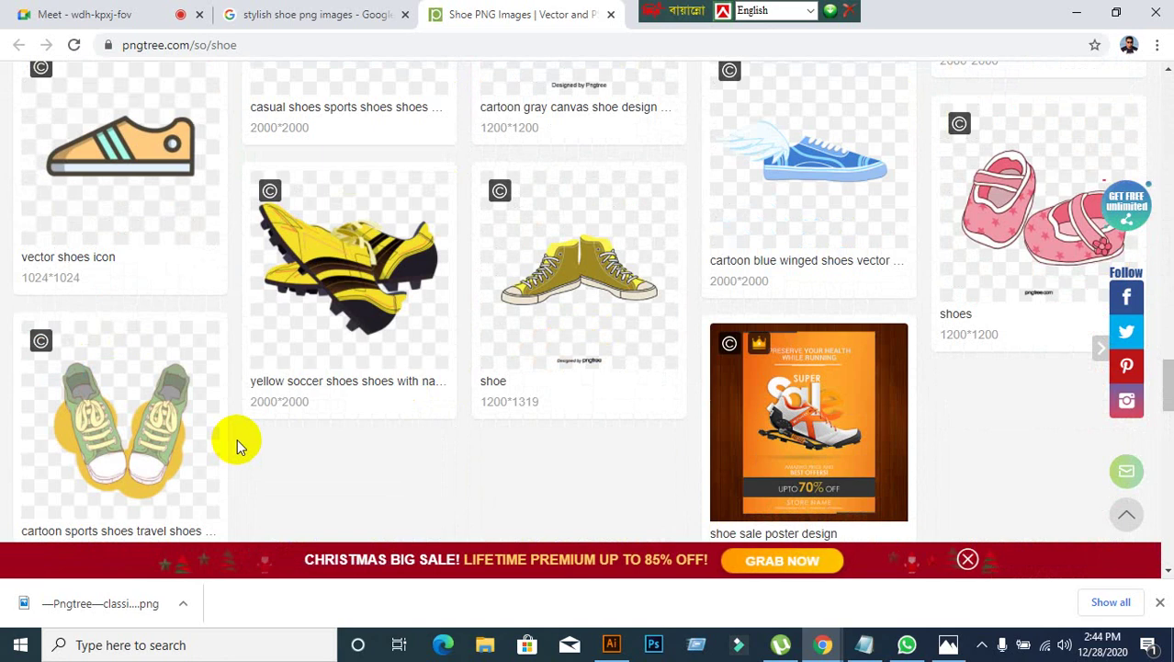
scroll(237, 438, "down", 3)
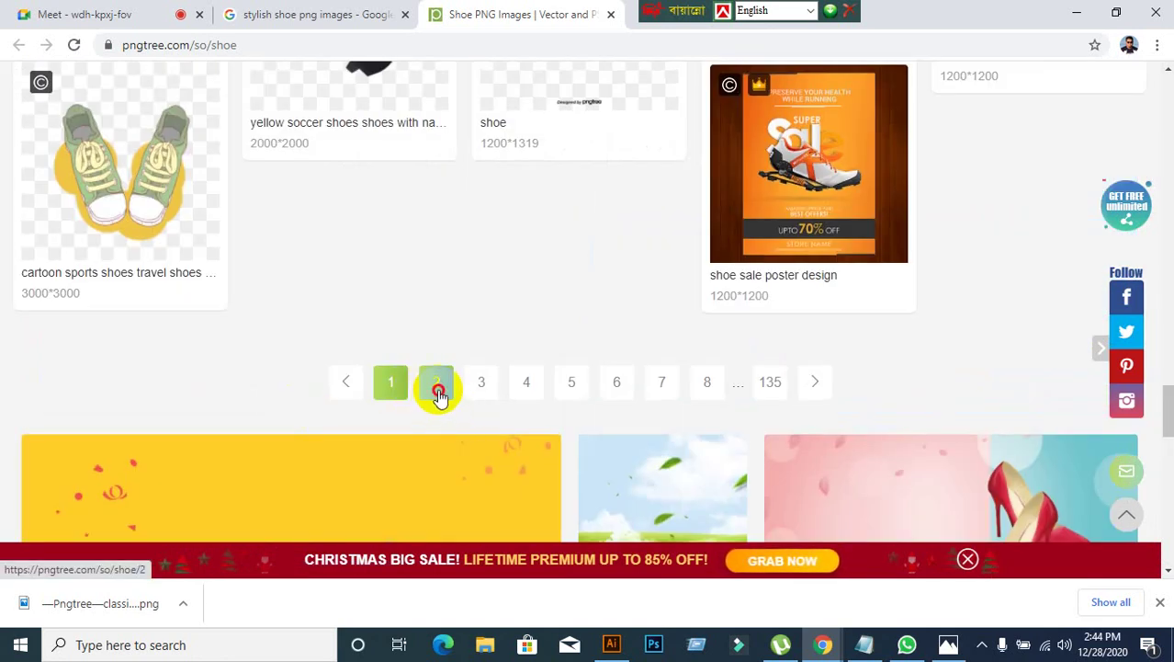
left_click(436, 381)
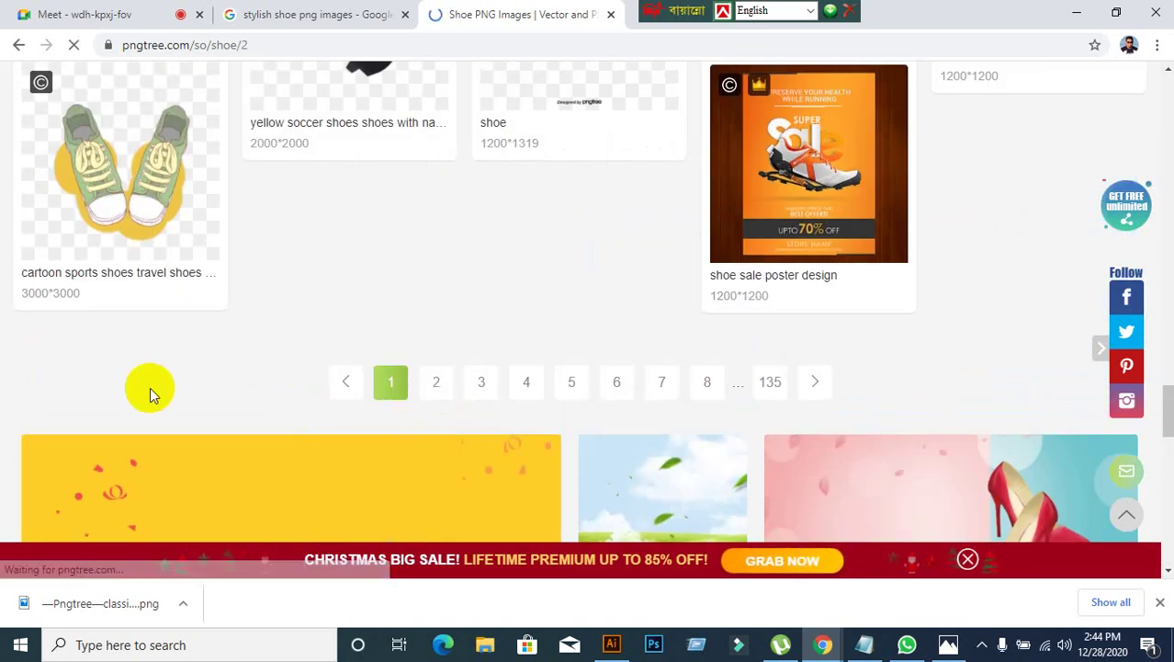
scroll(150, 387, "down", 3)
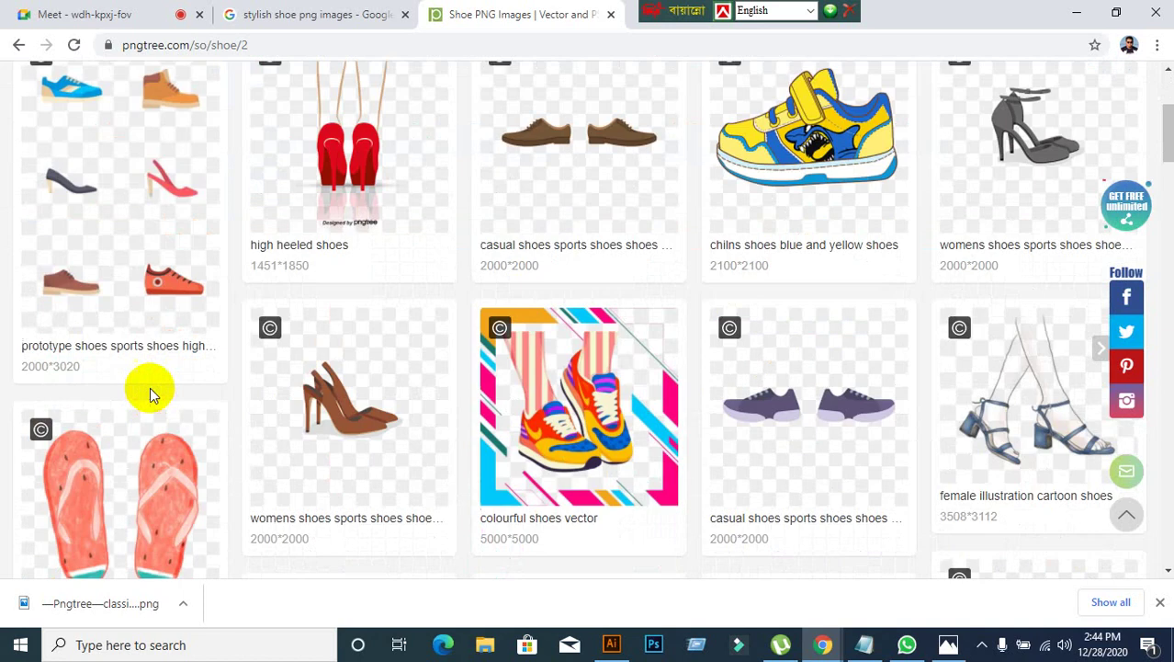
scroll(150, 387, "down", 5)
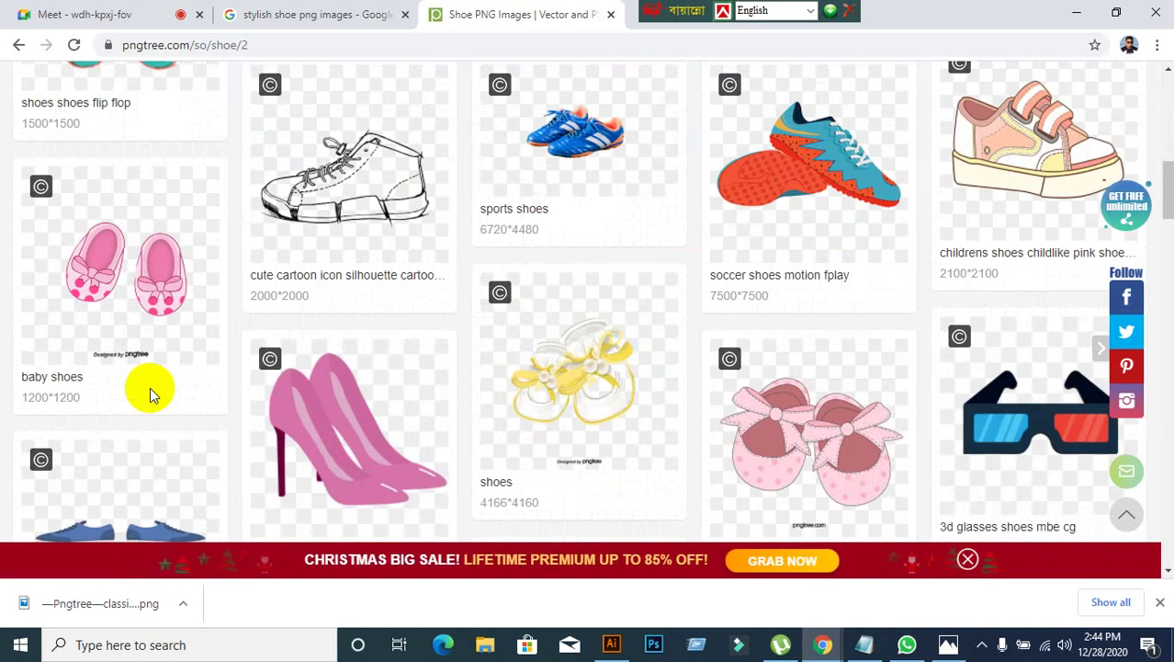
Step: Check the Google Meet call and return to the Pngtree shoe results
left_click(126, 16)
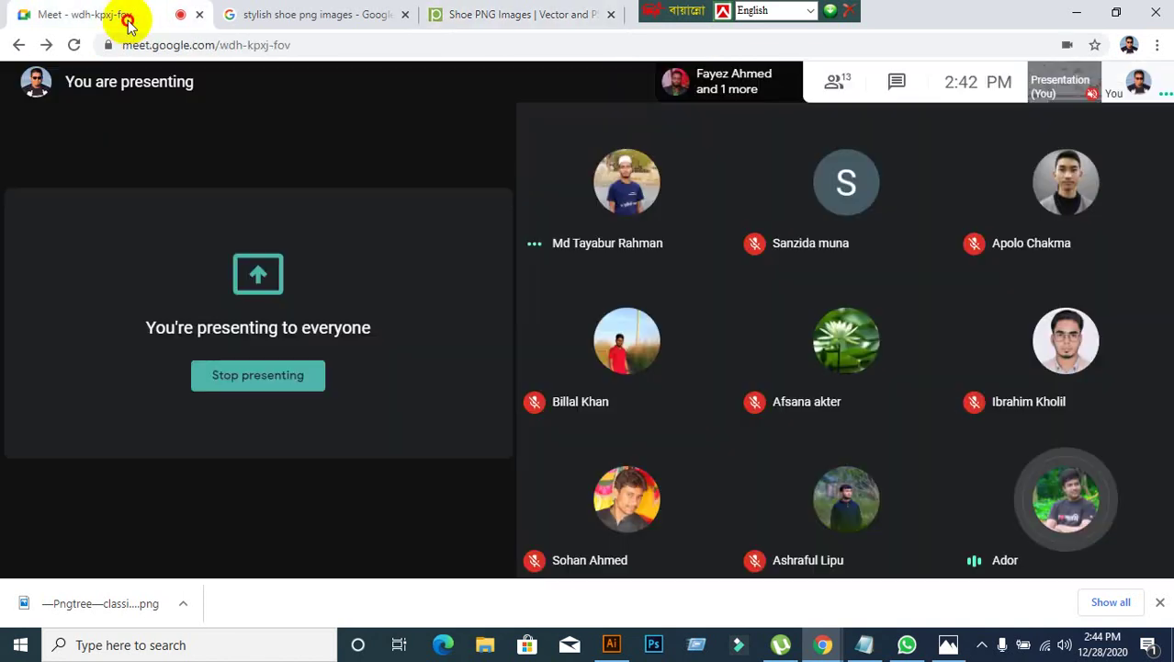
left_click(765, 166)
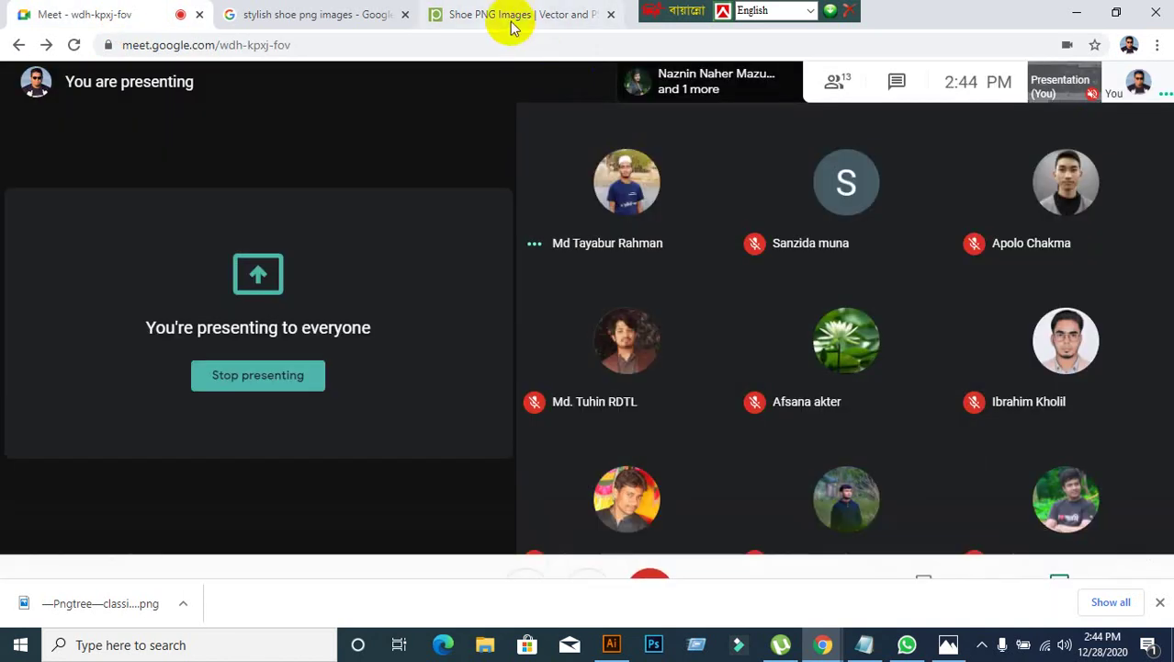
left_click(443, 14)
Step: Open the blue "sports shoes" image on Pngtree and inspect its preview and details
scroll(635, 329, "up", 2)
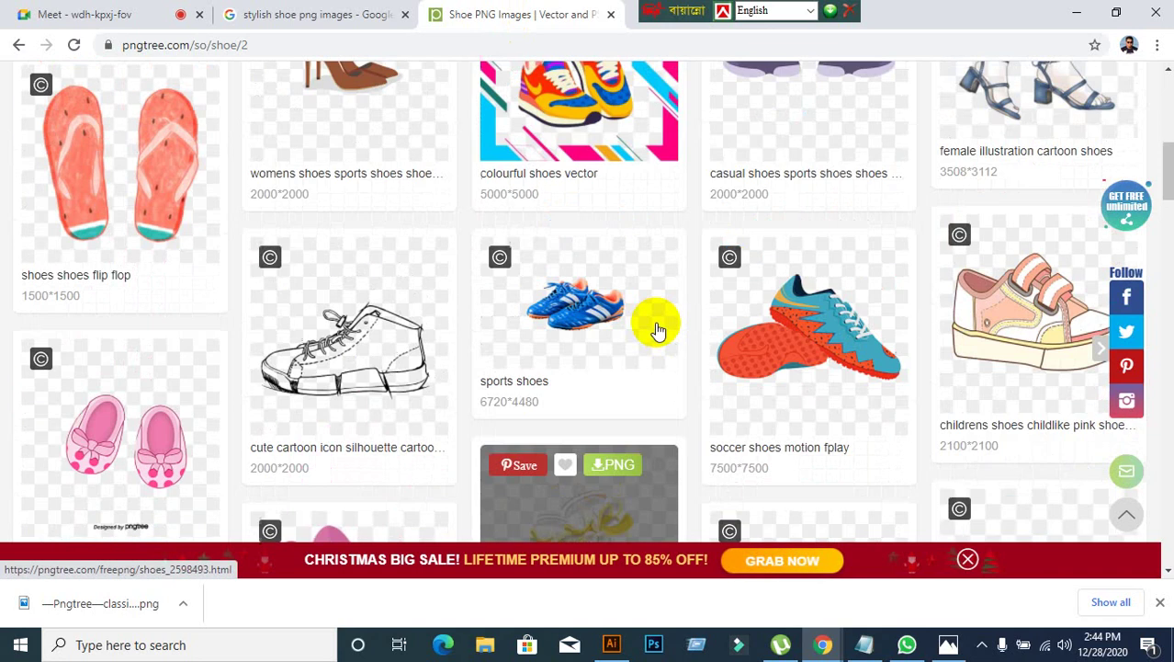
left_click(604, 300)
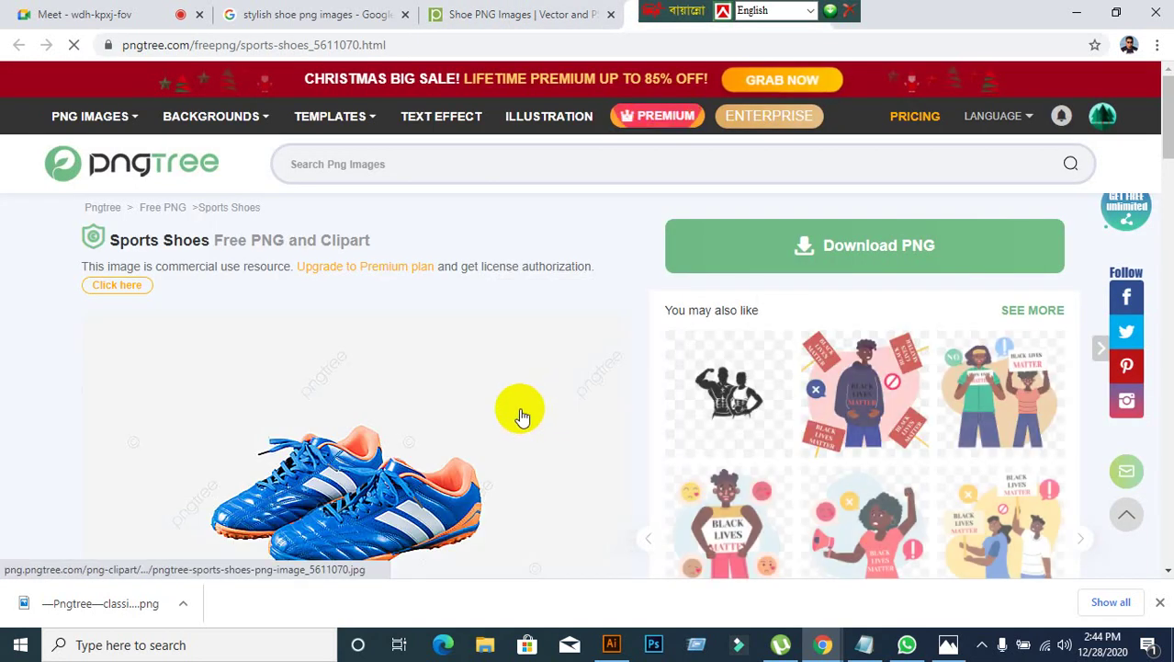
scroll(522, 410, "down", 2)
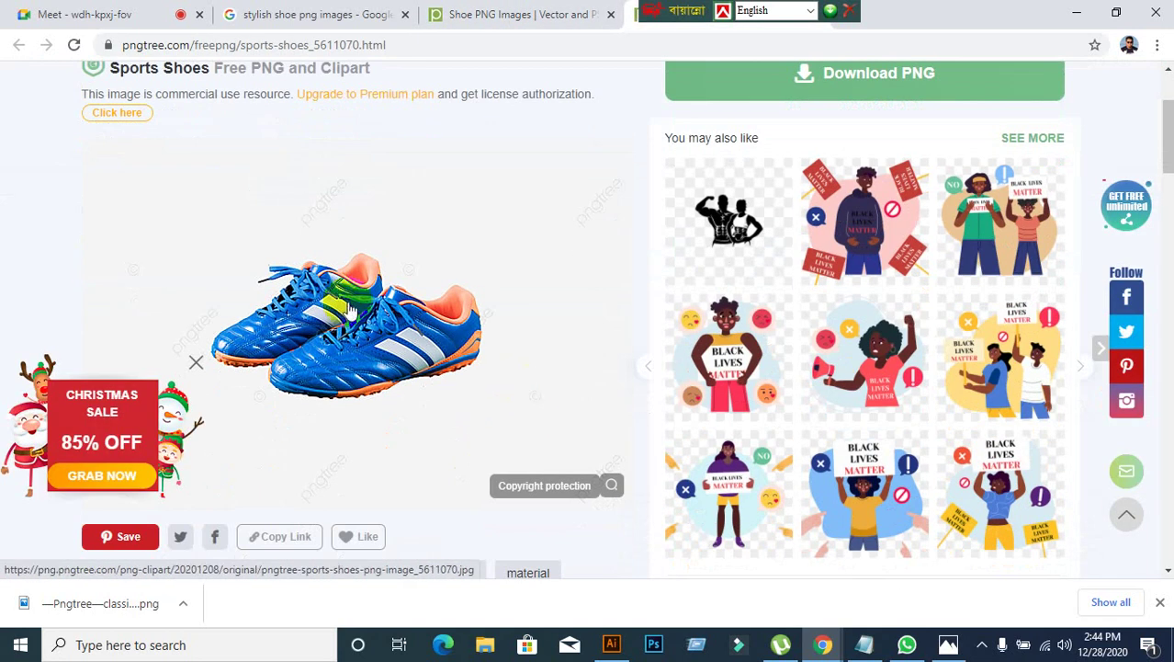
scroll(364, 300, "up", 1)
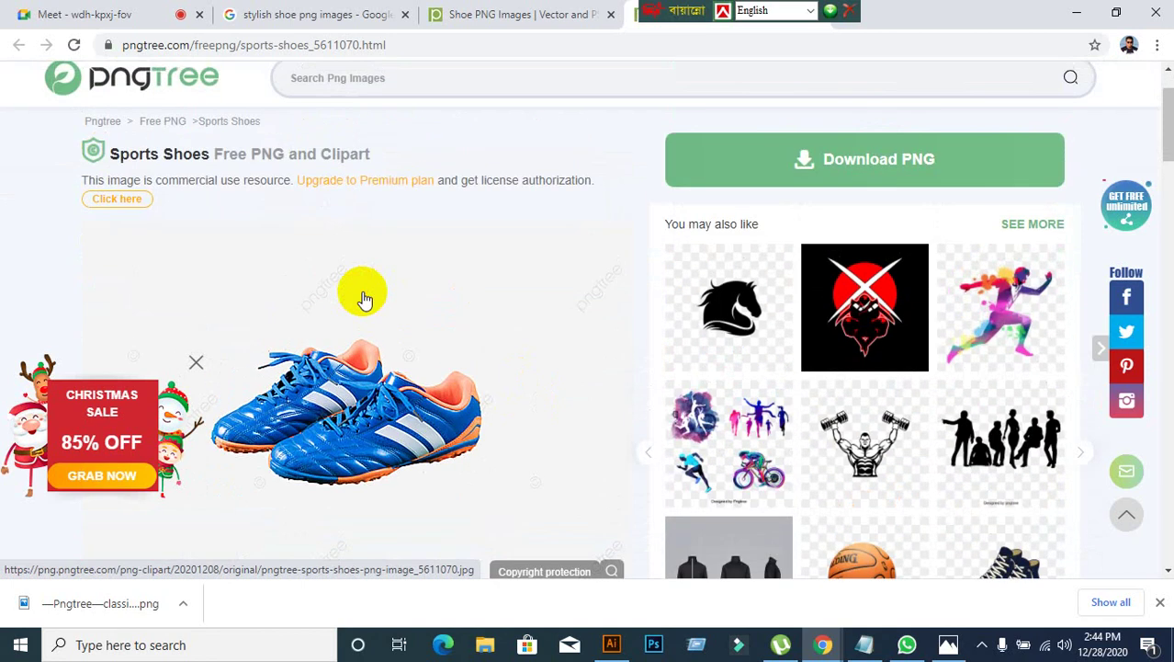
scroll(364, 300, "down", 2)
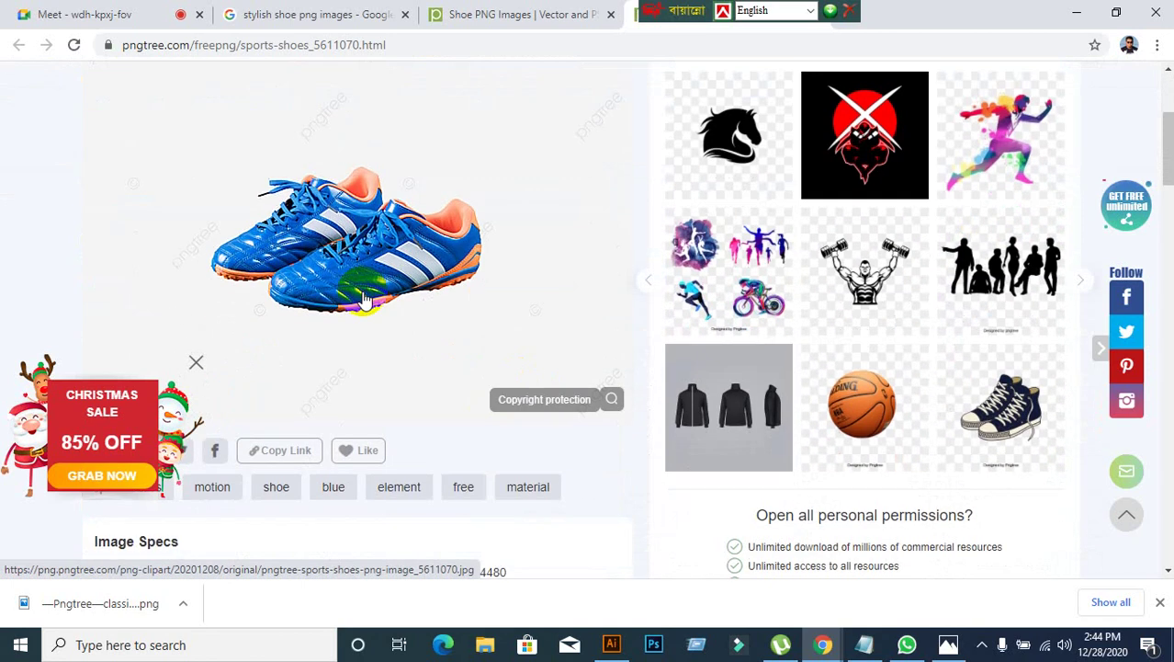
Step: Return to the first page of Pngtree's shoe results and look through its images for another candidate
left_click(329, 16)
left_click(486, 15)
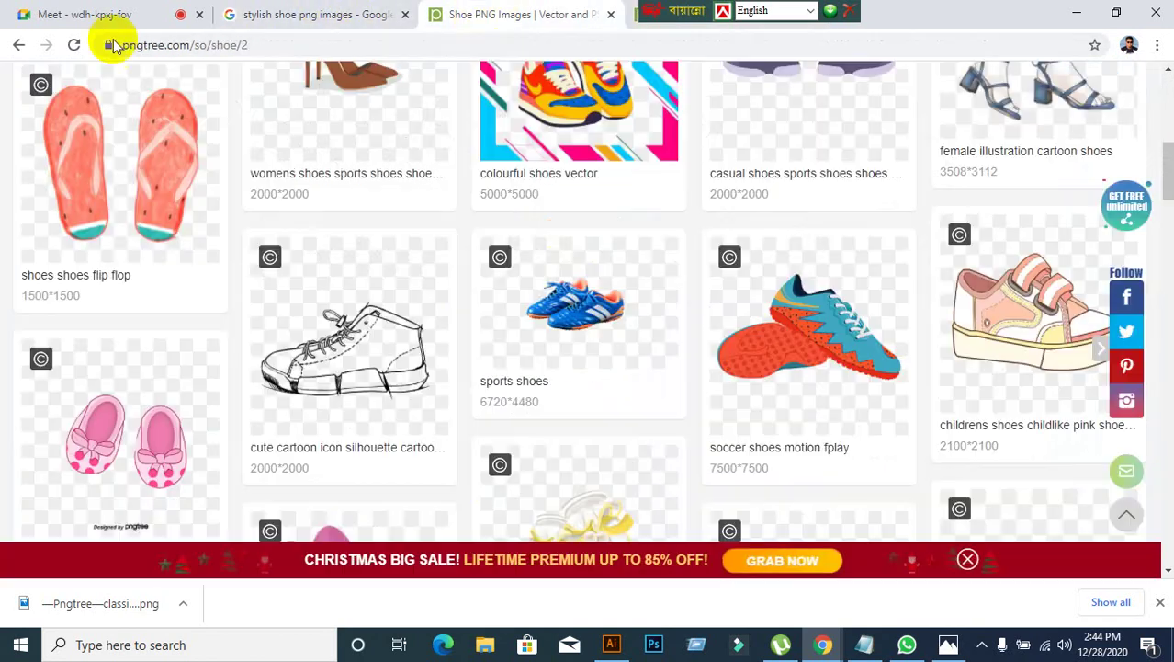
left_click(19, 45)
scroll(589, 428, "down", 10)
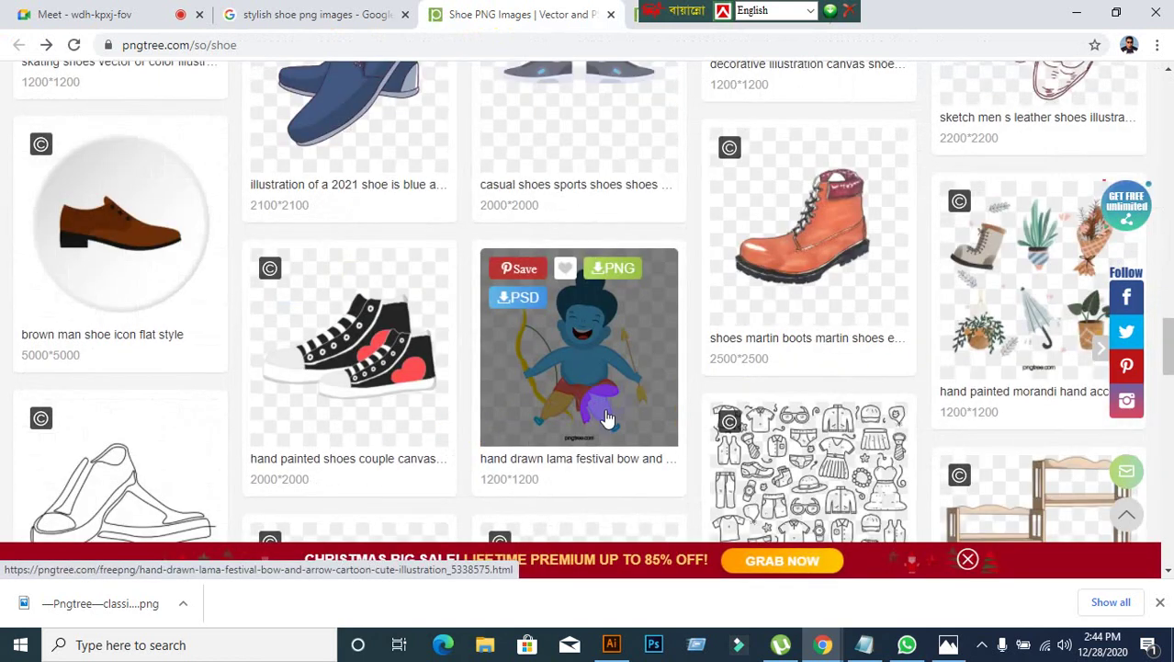
scroll(602, 415, "down", 4)
scroll(606, 418, "down", 3)
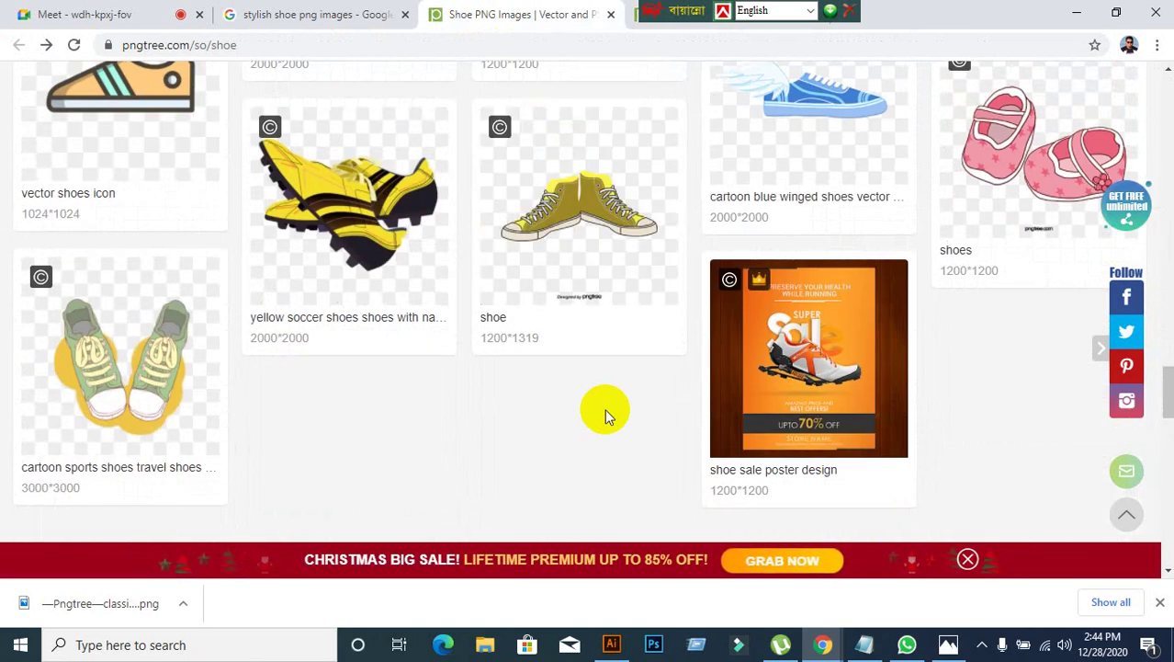
scroll(607, 418, "down", 2)
scroll(605, 409, "down", 3)
scroll(605, 408, "up", 8)
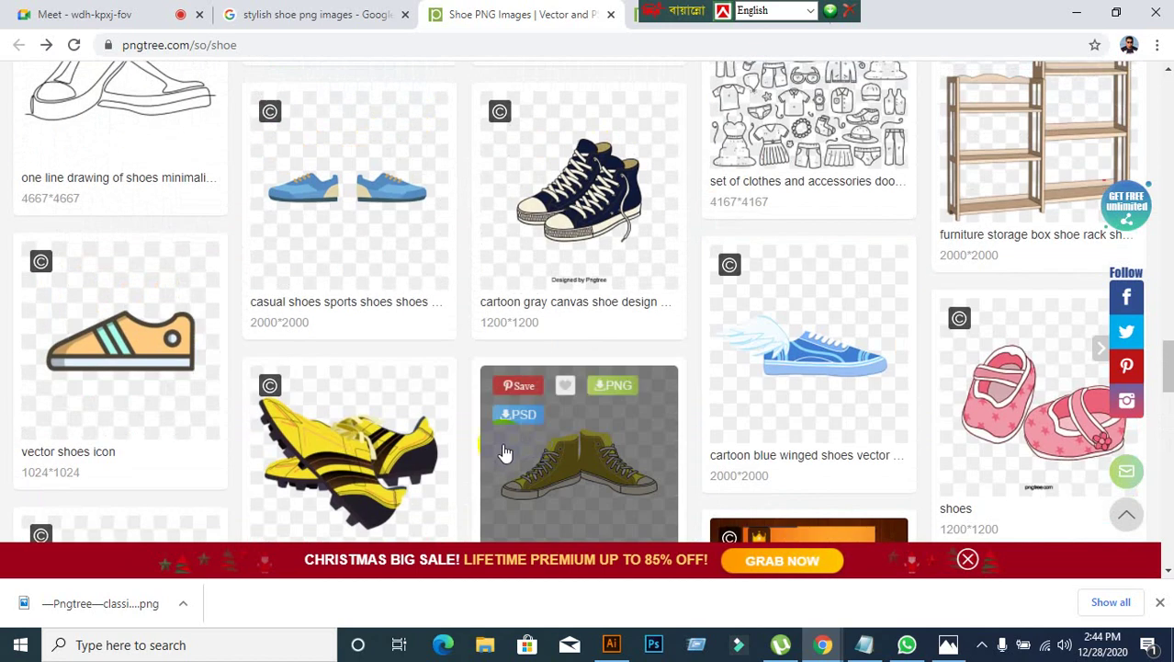
Step: Open the yellow soccer shoes image and request its PNG as a free download
scroll(358, 291, "down", 2)
left_click(359, 291)
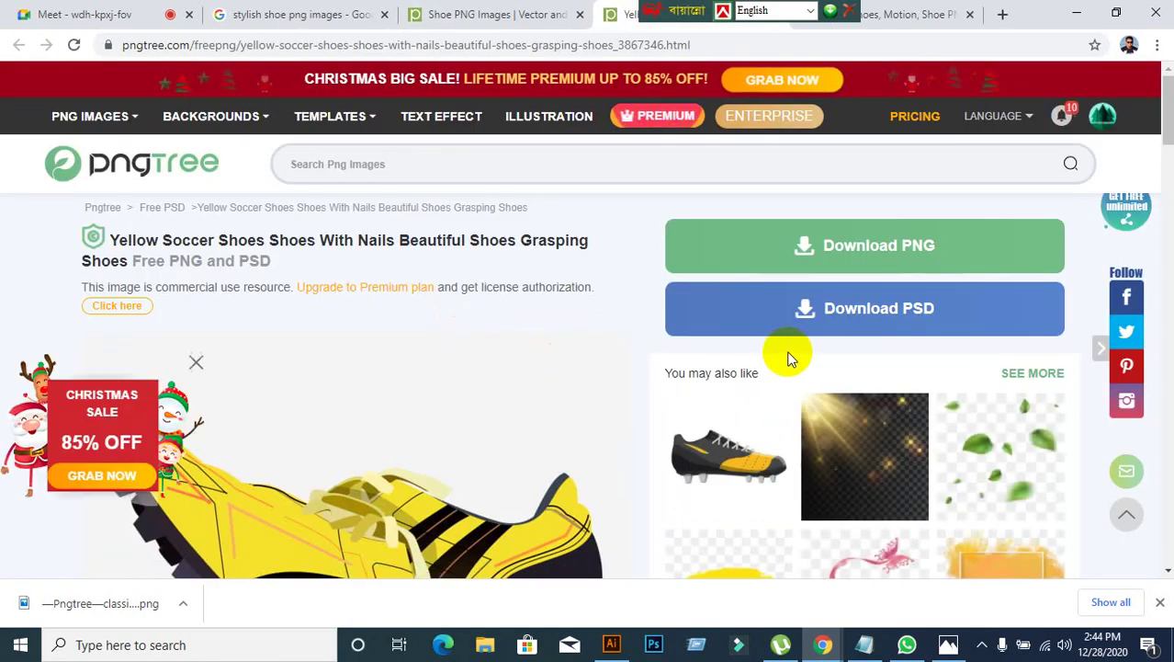
left_click(873, 244)
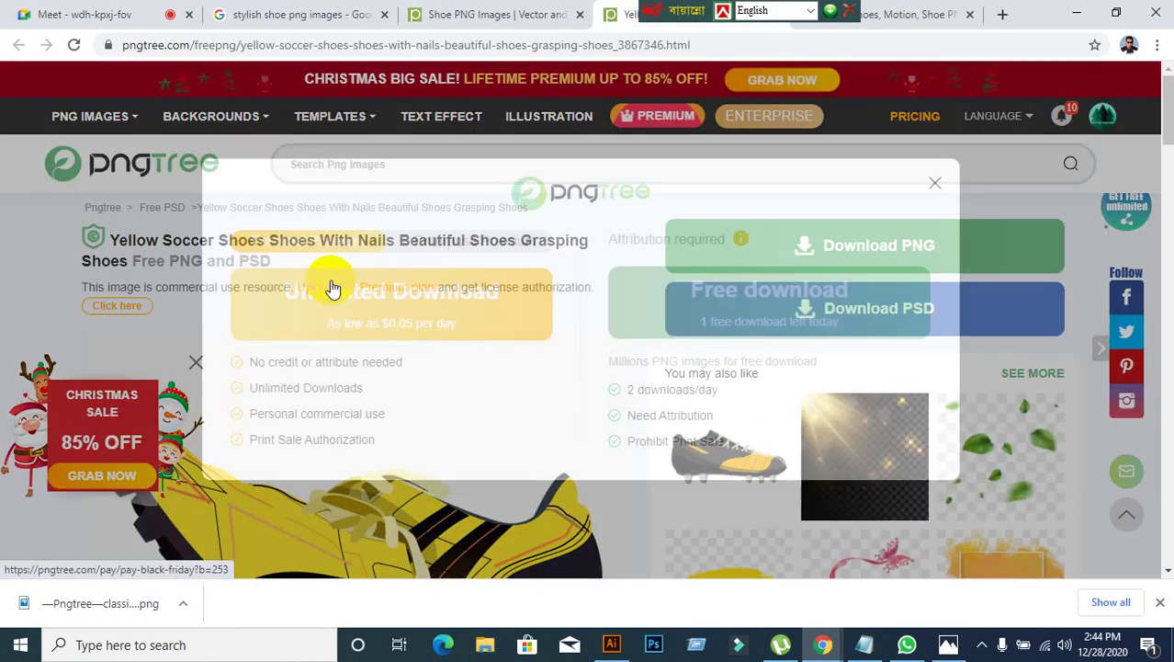
left_click(727, 293)
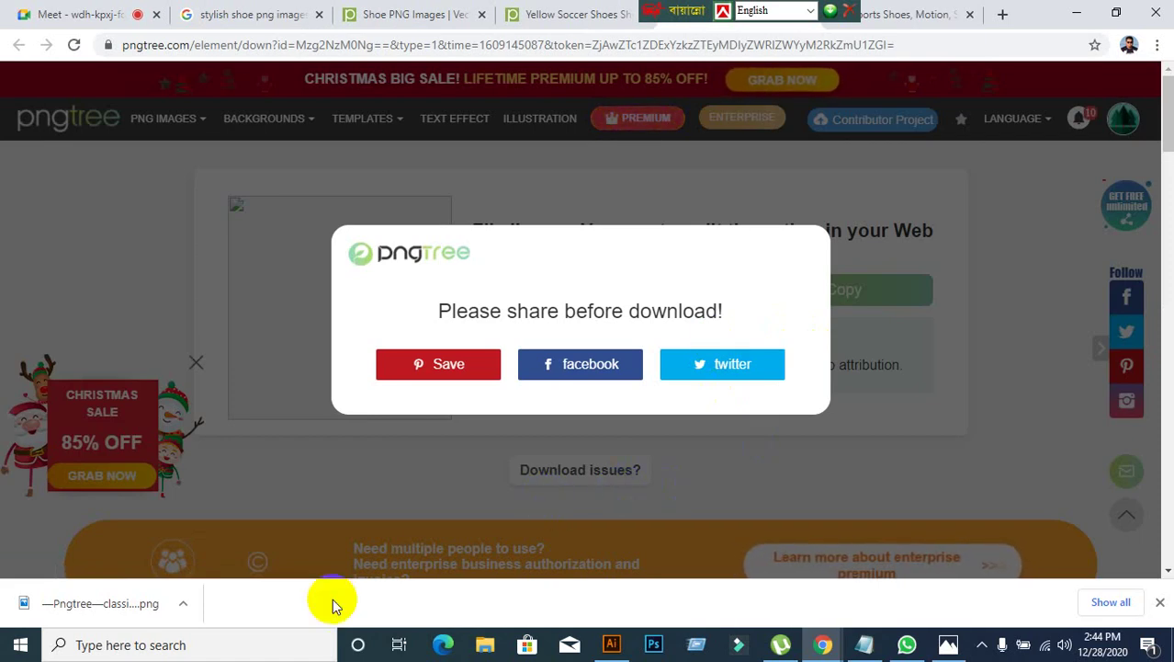
Step: Try to place the downloaded classic burger PNG on the Illustrator artboard, and return to the Pngtree download page in Chrome
left_click_drag(79, 603, 325, 216)
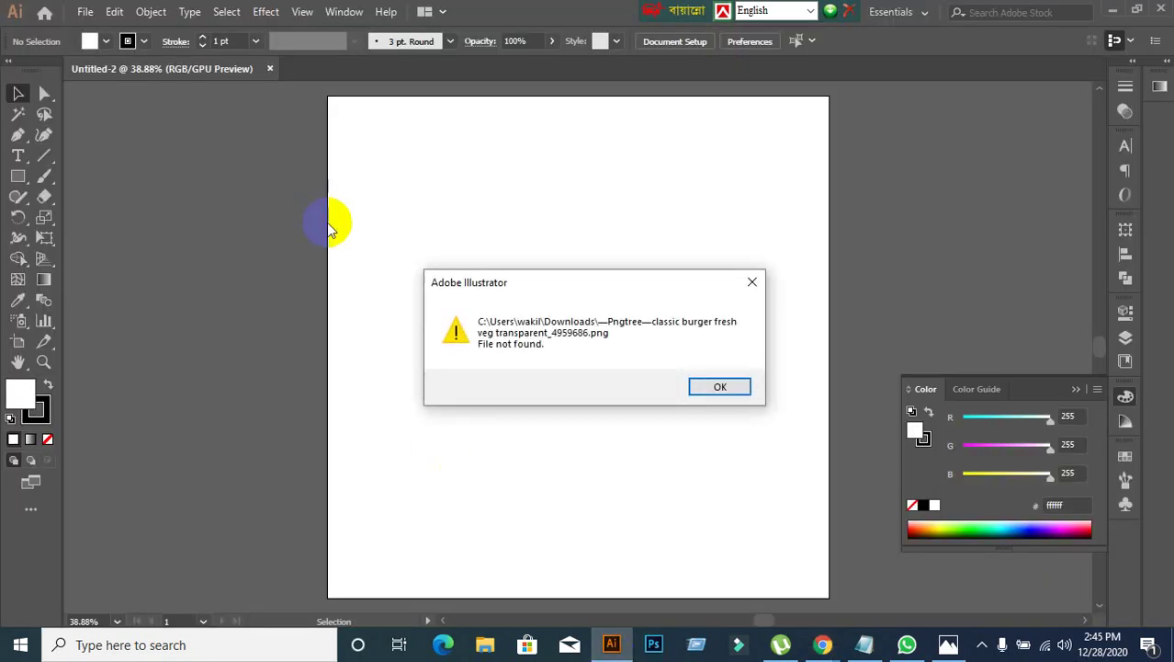
left_click(703, 386)
mouse_move(822, 647)
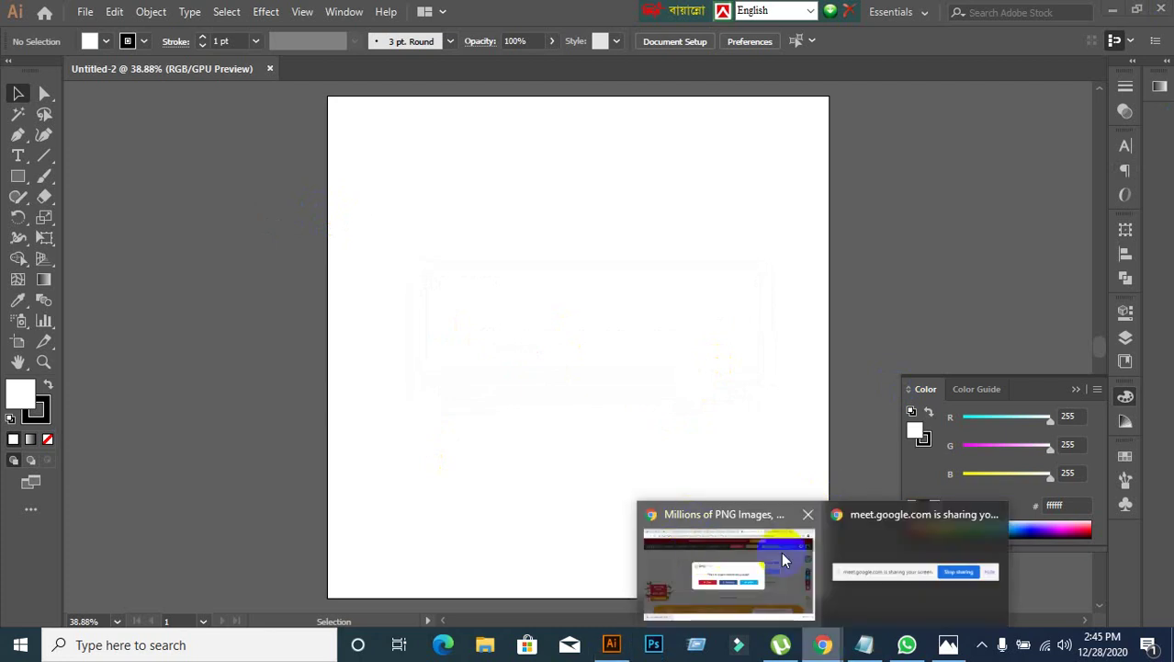
left_click(780, 559)
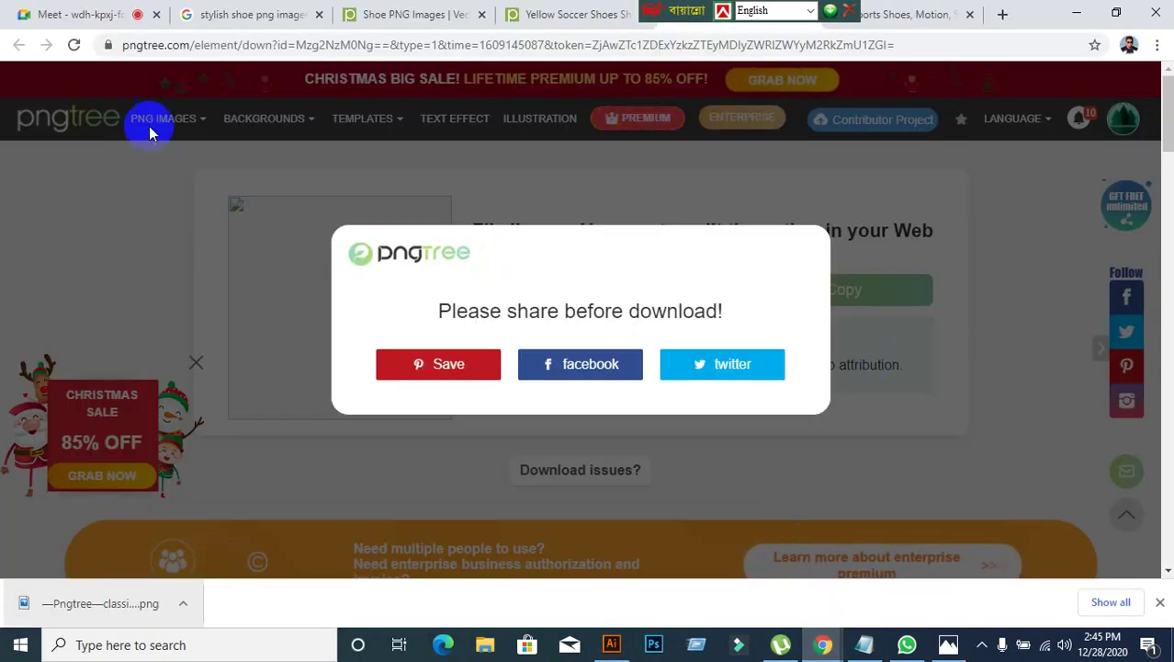
Step: Move the floating Bangla keyboard language bar away from the browser tabs
left_click_drag(693, 14, 1128, 18)
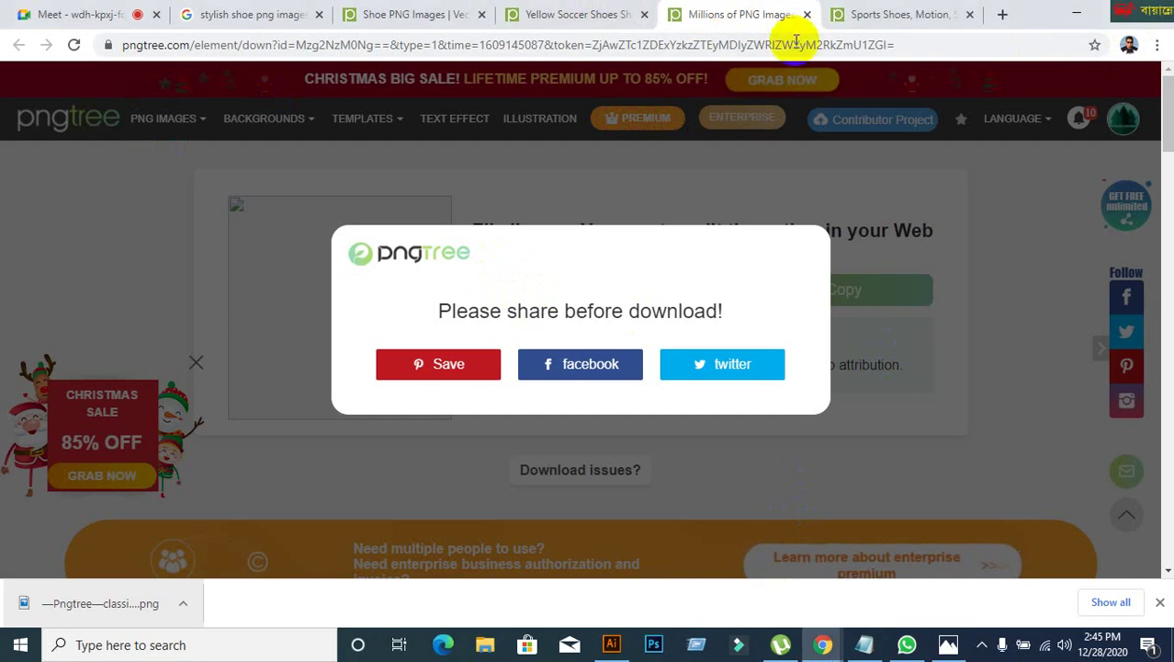
Step: Try again to get the yellow soccer shoes PNG as a free download, from its image page and from Pngtree's shoe results
left_click(807, 15)
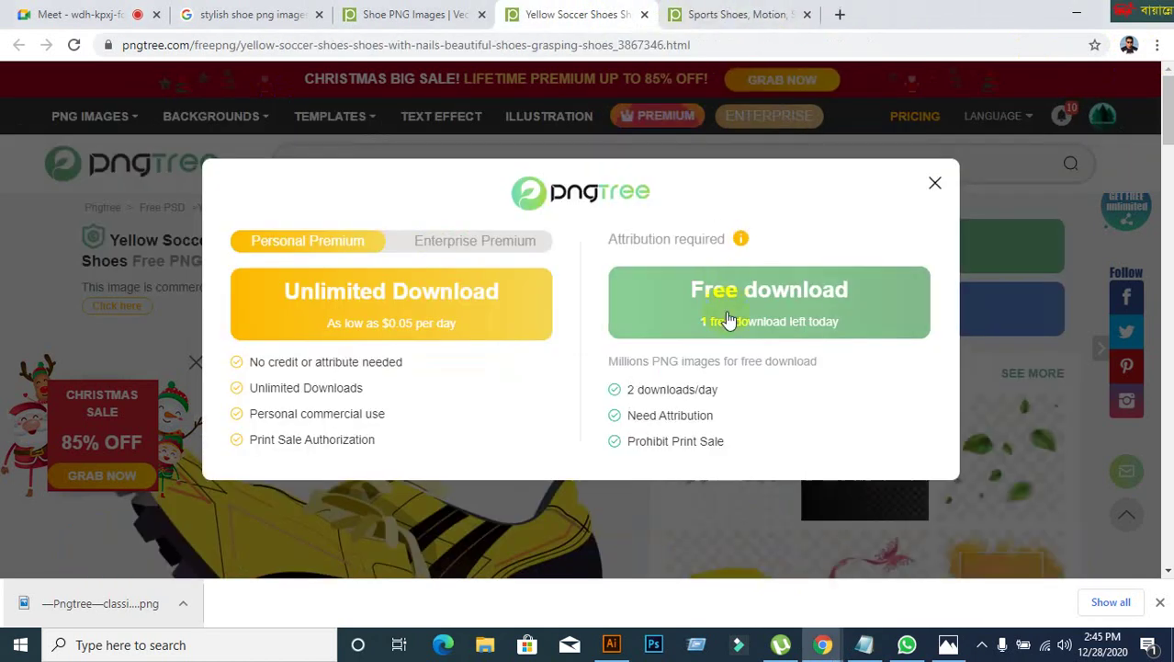
left_click(793, 311)
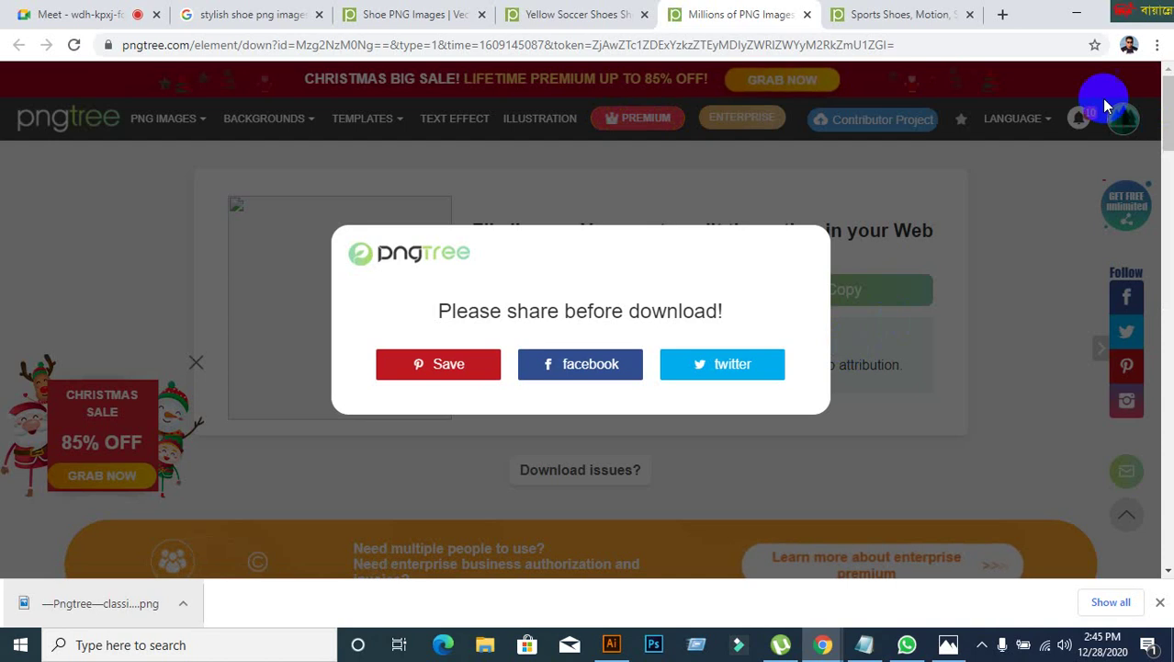
left_click(542, 16)
left_click(451, 15)
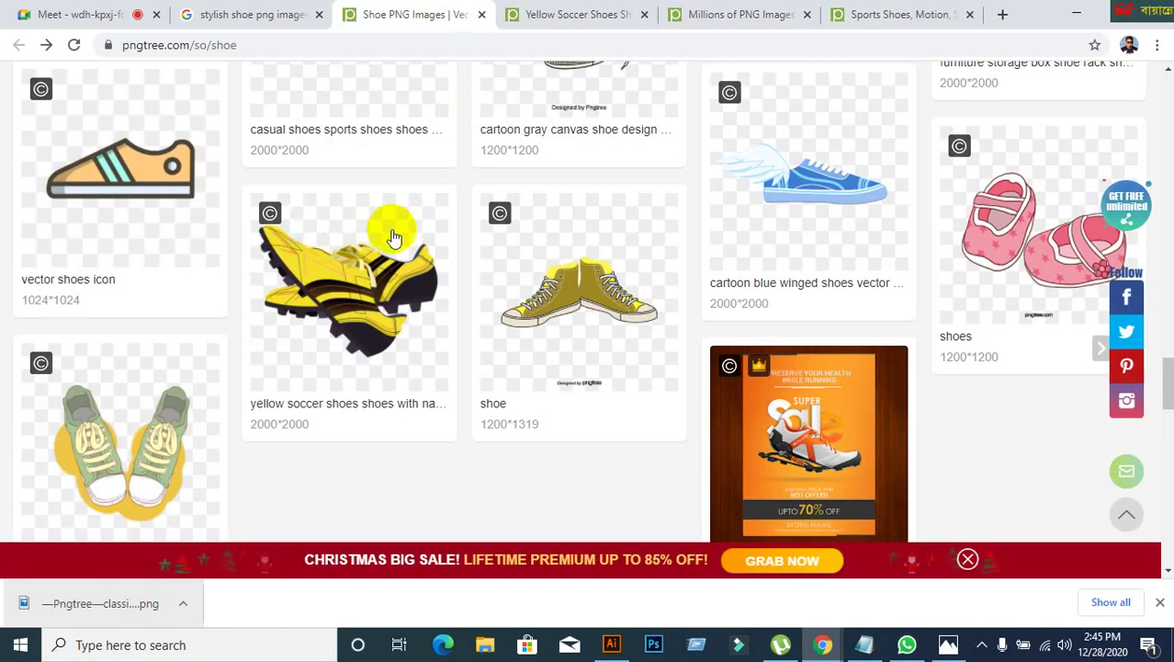
left_click(472, 279)
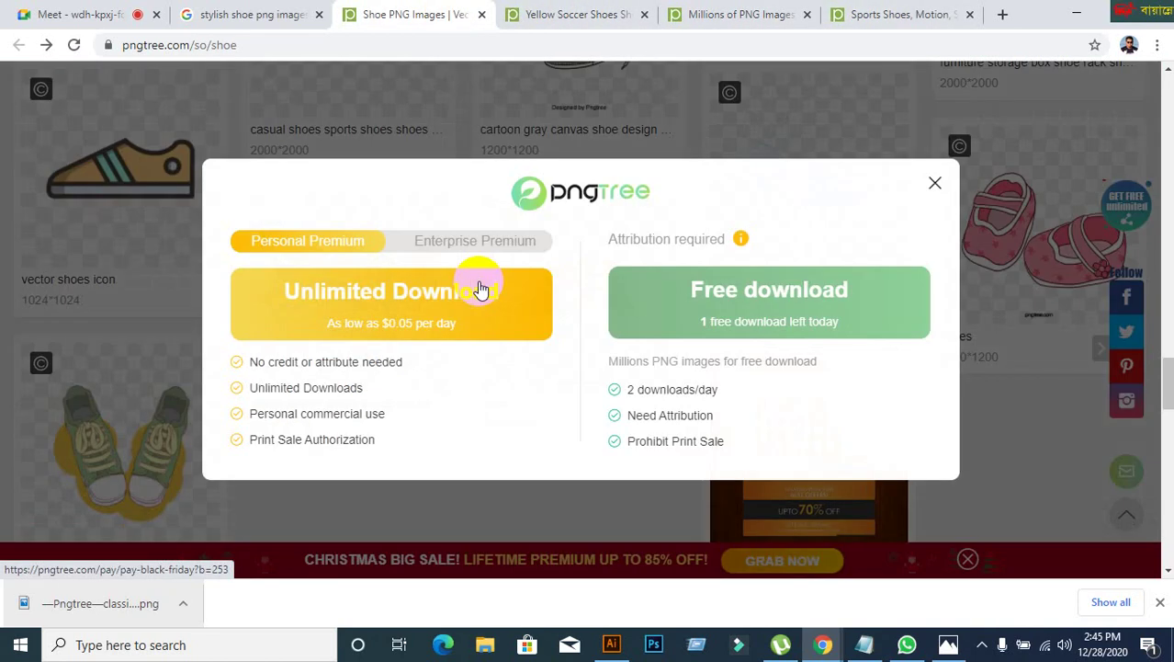
left_click(748, 314)
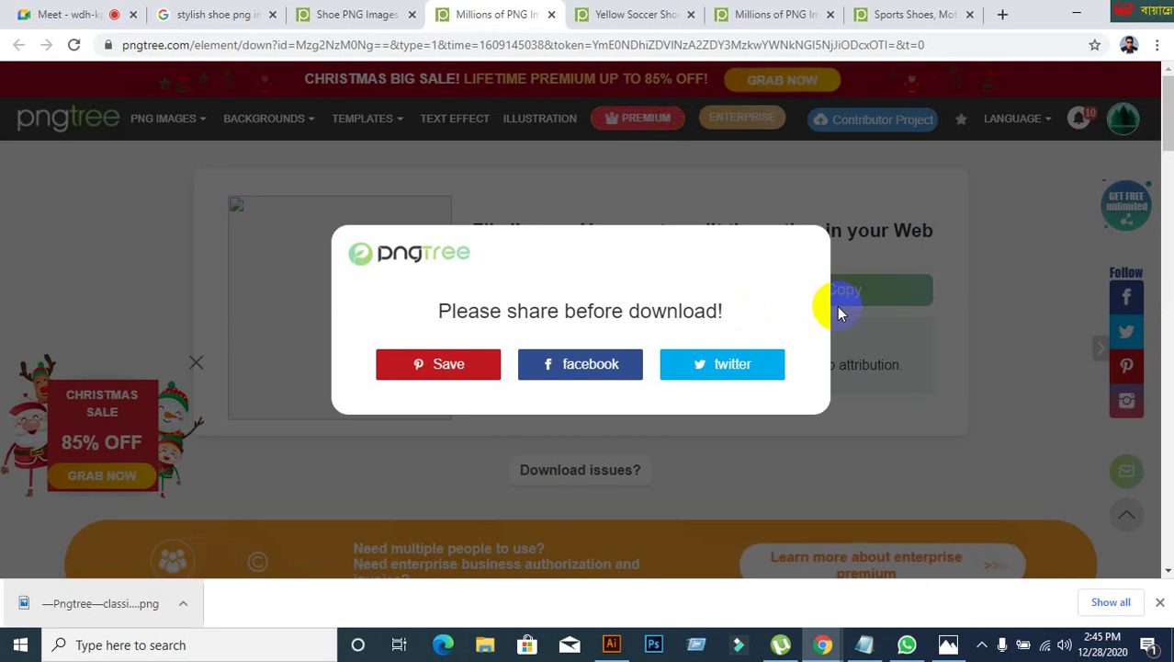
Step: Close all Pngtree tabs, keeping only the Google Meet and Google search tabs open
left_click(365, 20)
left_click(200, 14)
left_click(60, 15)
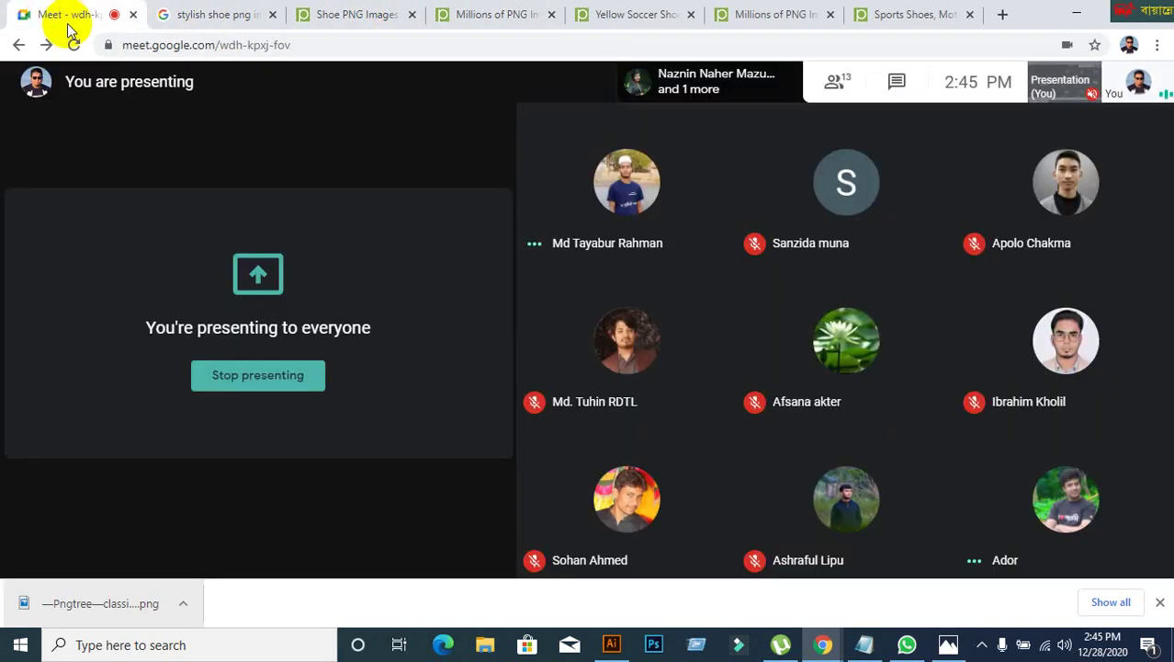
left_click(970, 14)
left_click(972, 15)
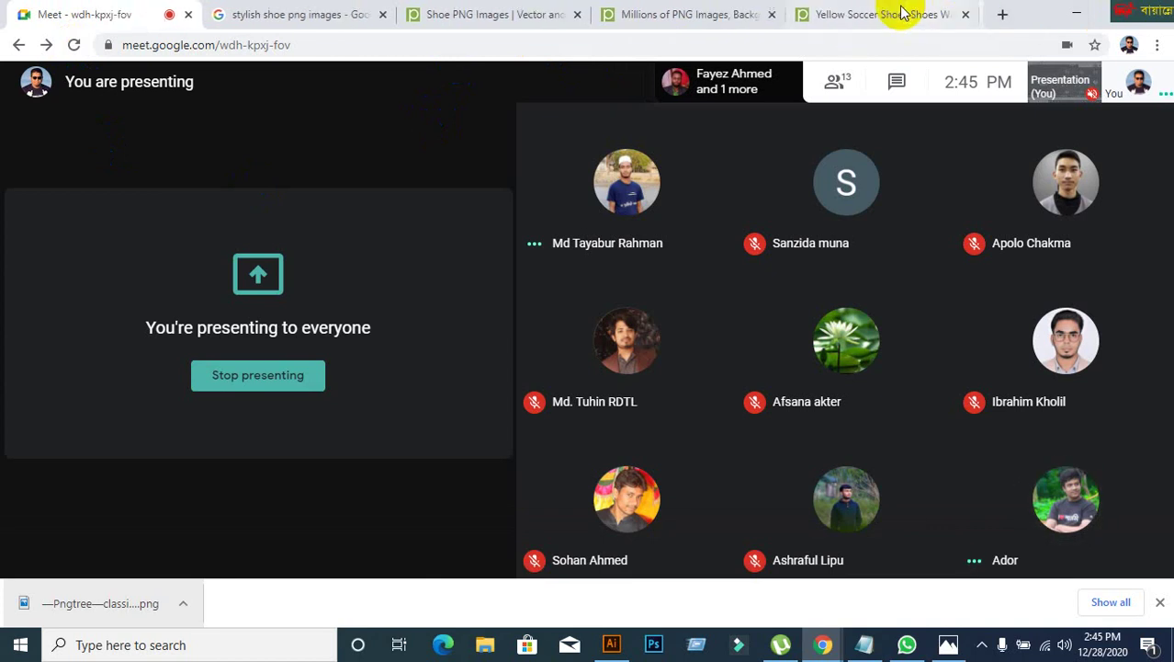
left_click(966, 14)
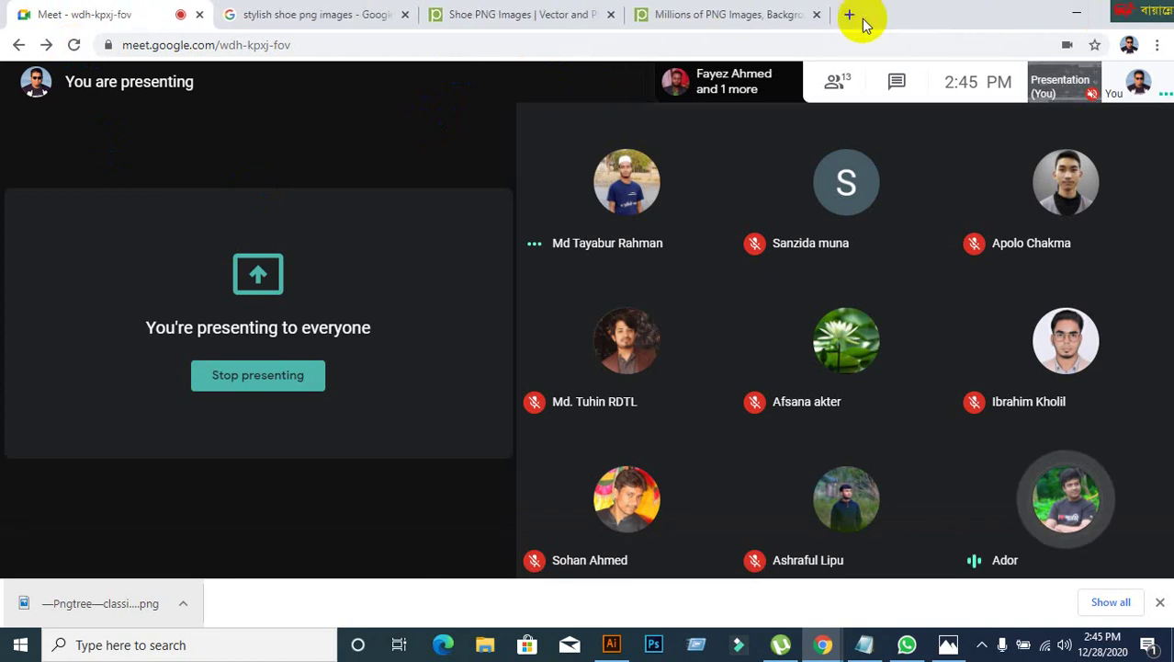
left_click(816, 14)
left_click(610, 14)
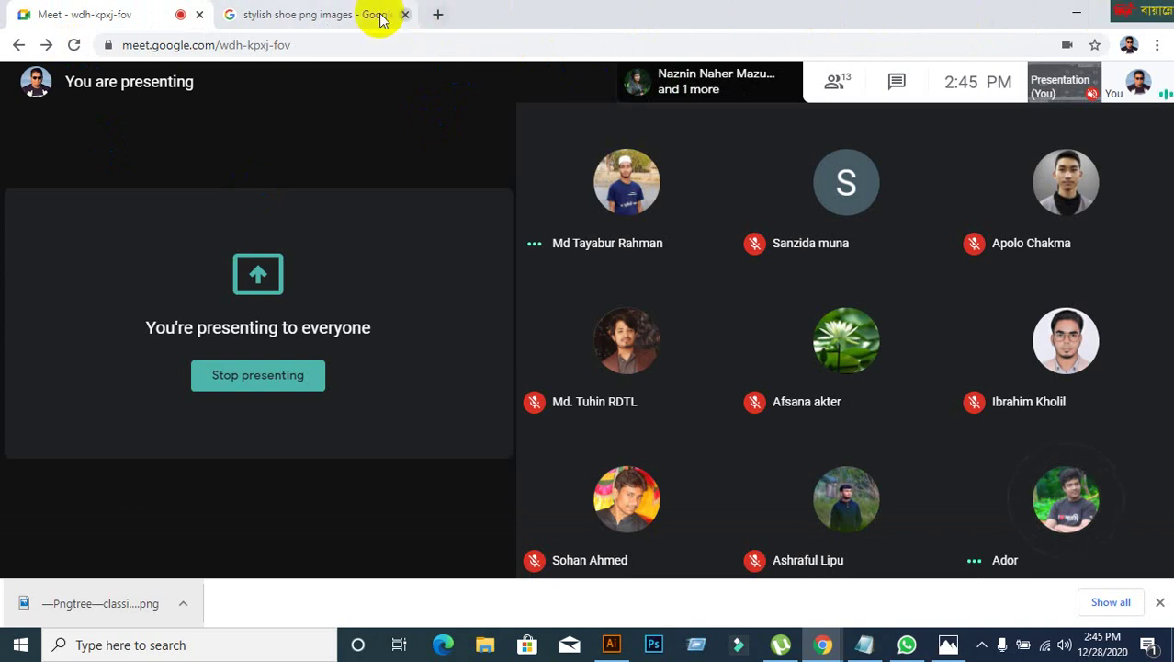
left_click(307, 16)
scroll(395, 239, "up", 3)
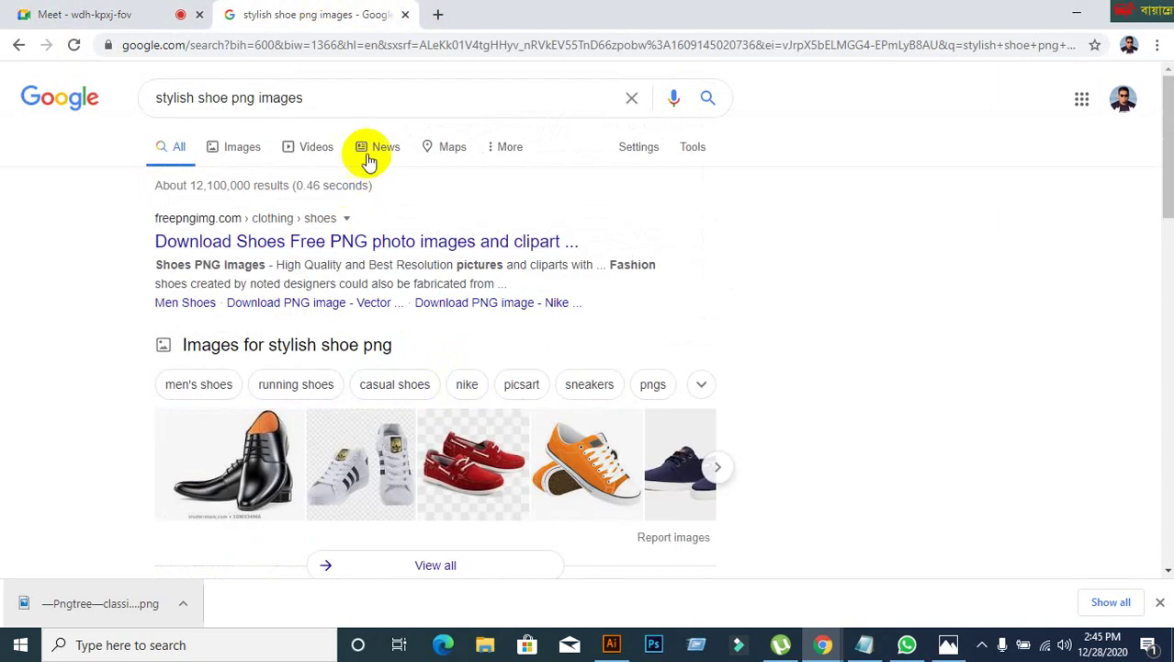
left_click(432, 48)
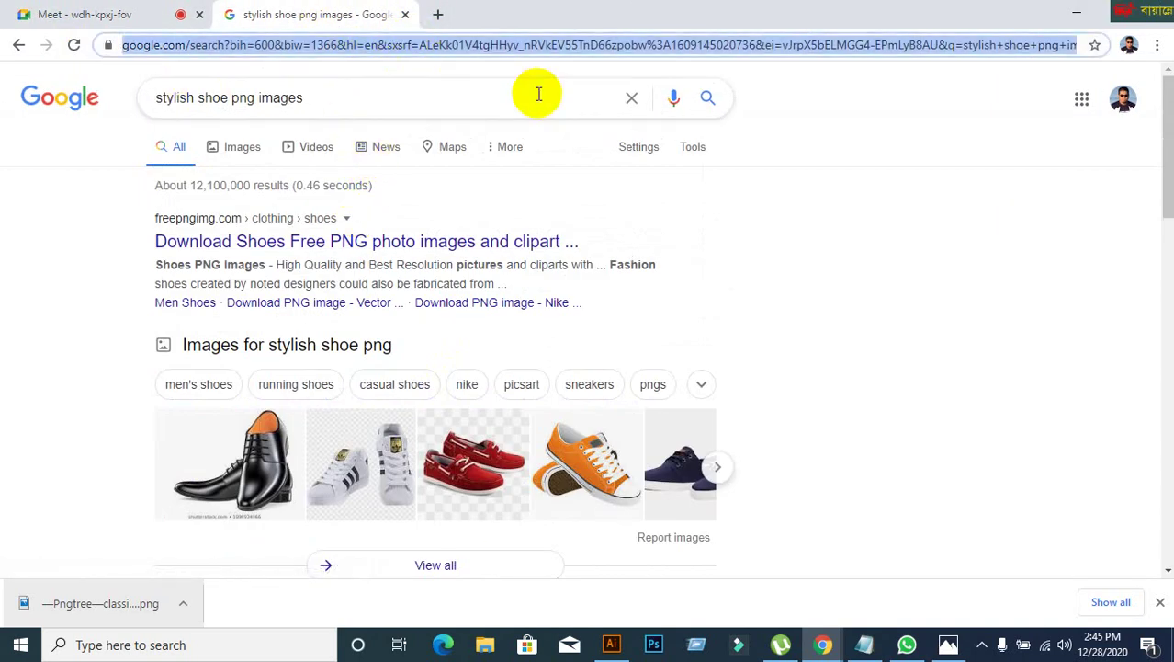
type("www.clea")
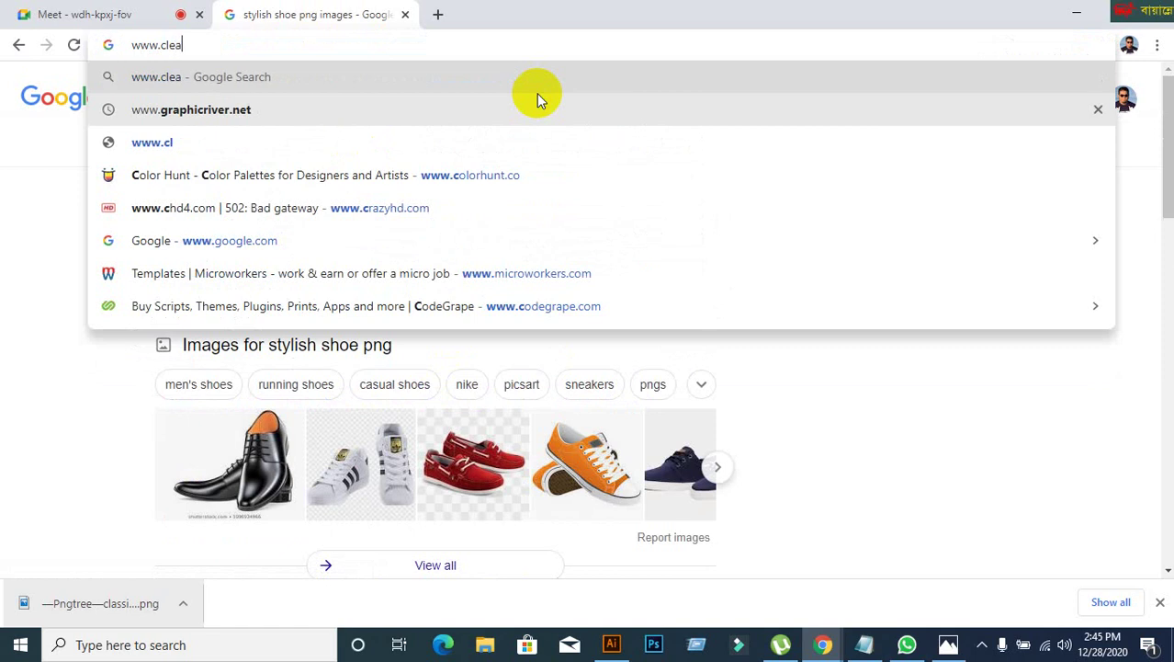
type("npng.com")
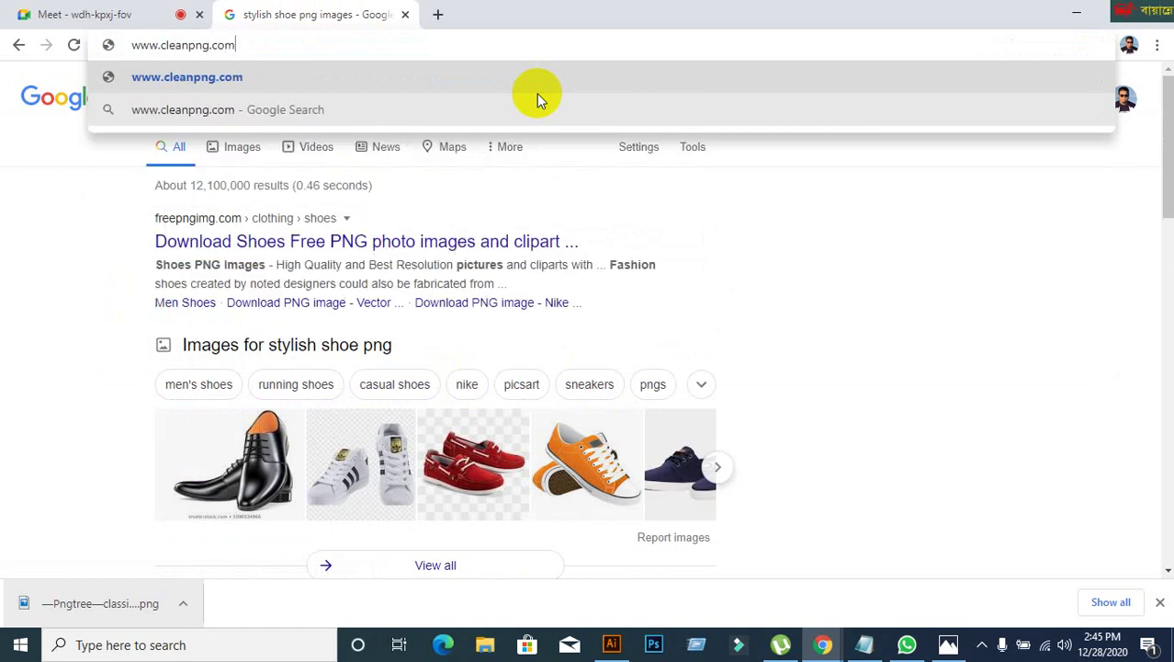
key("Return")
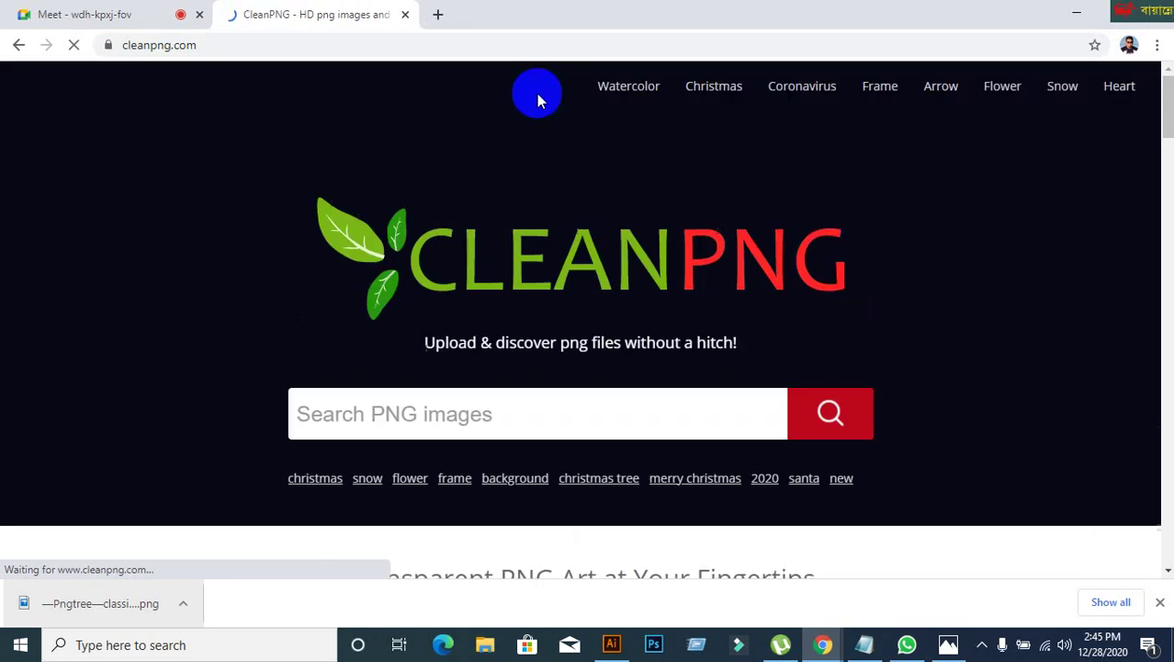
Step: Search CleanPNG for "stylish shoe" and look through the results page
scroll(488, 129, "down", 2)
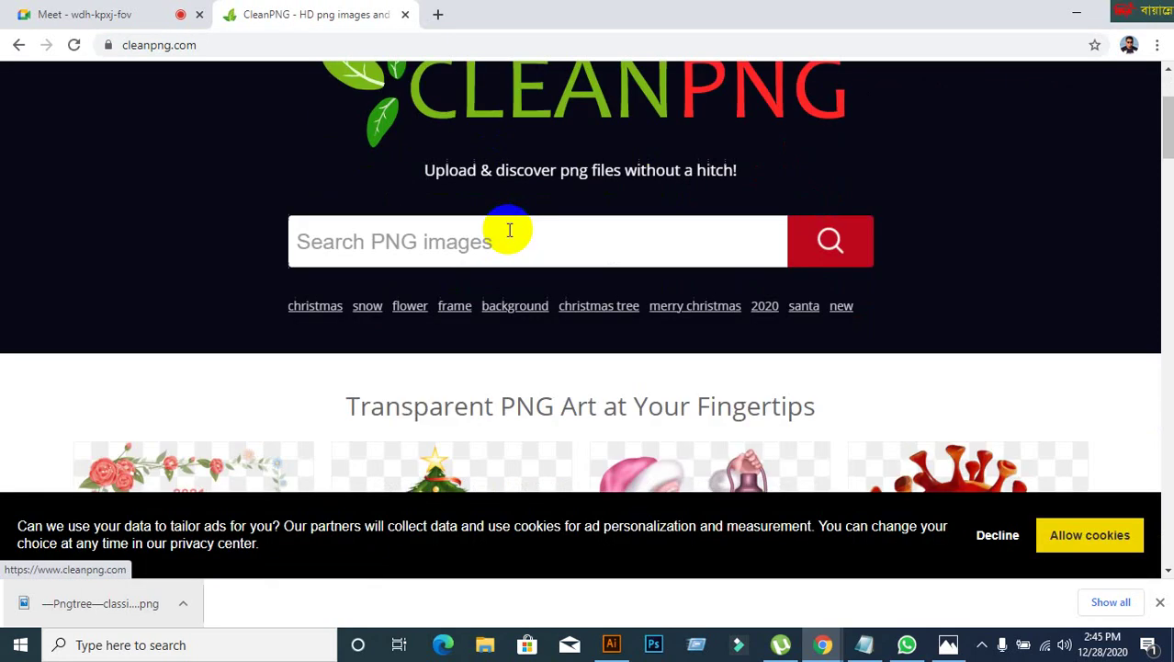
left_click(492, 232)
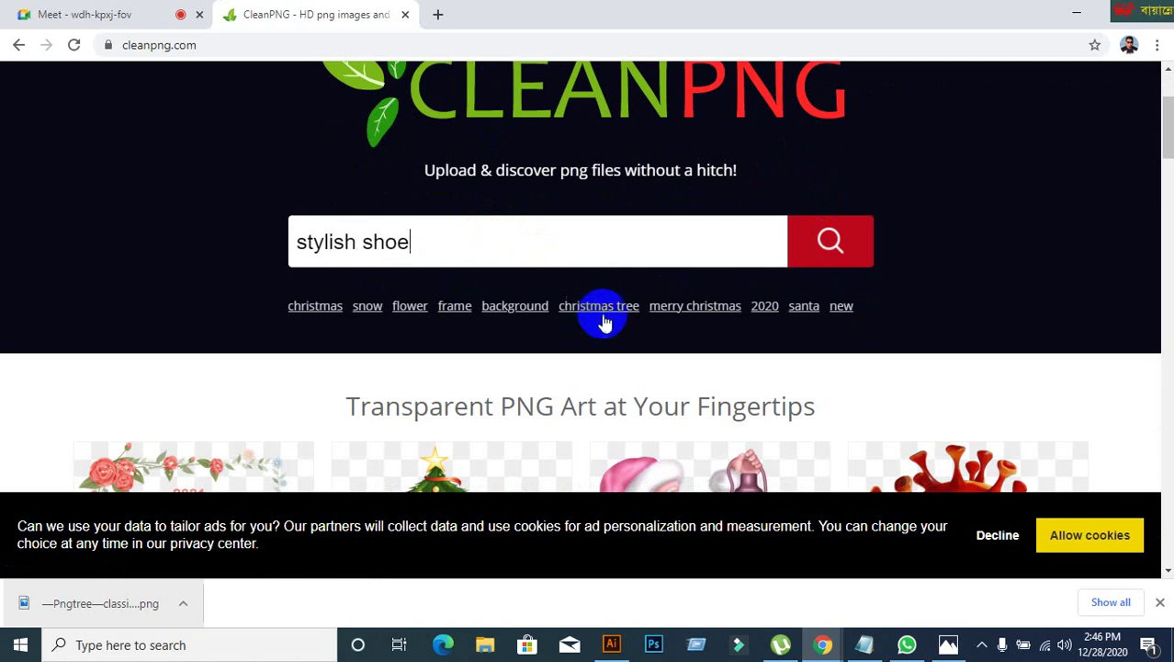
left_click(831, 240)
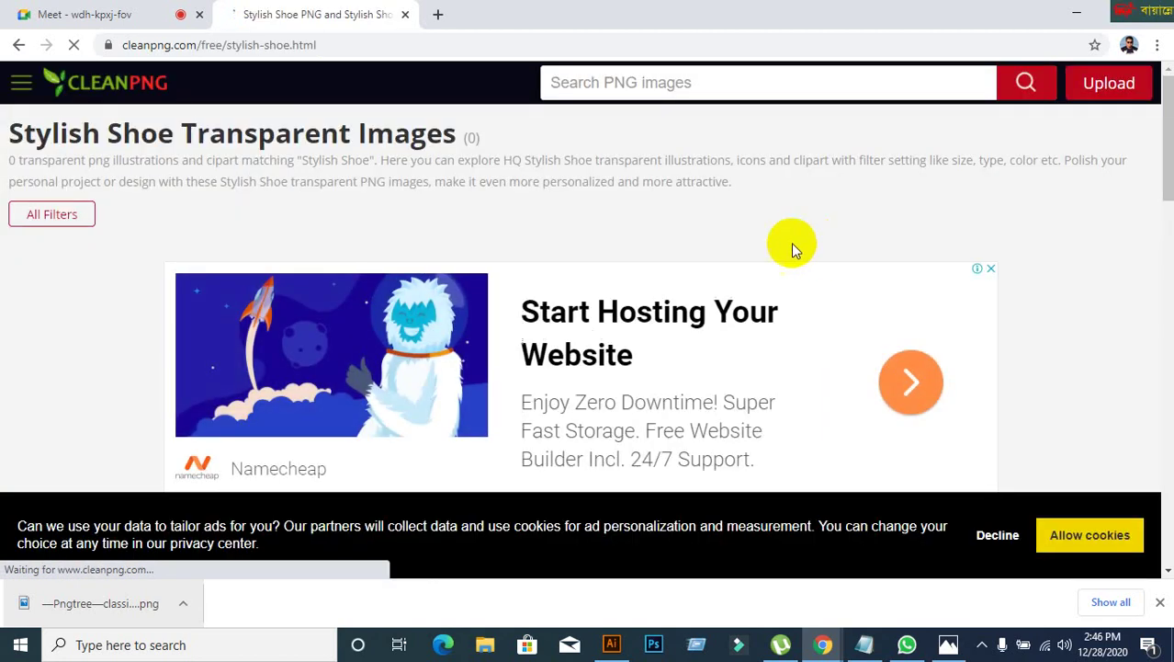
scroll(794, 248, "down", 4)
scroll(744, 262, "down", 7)
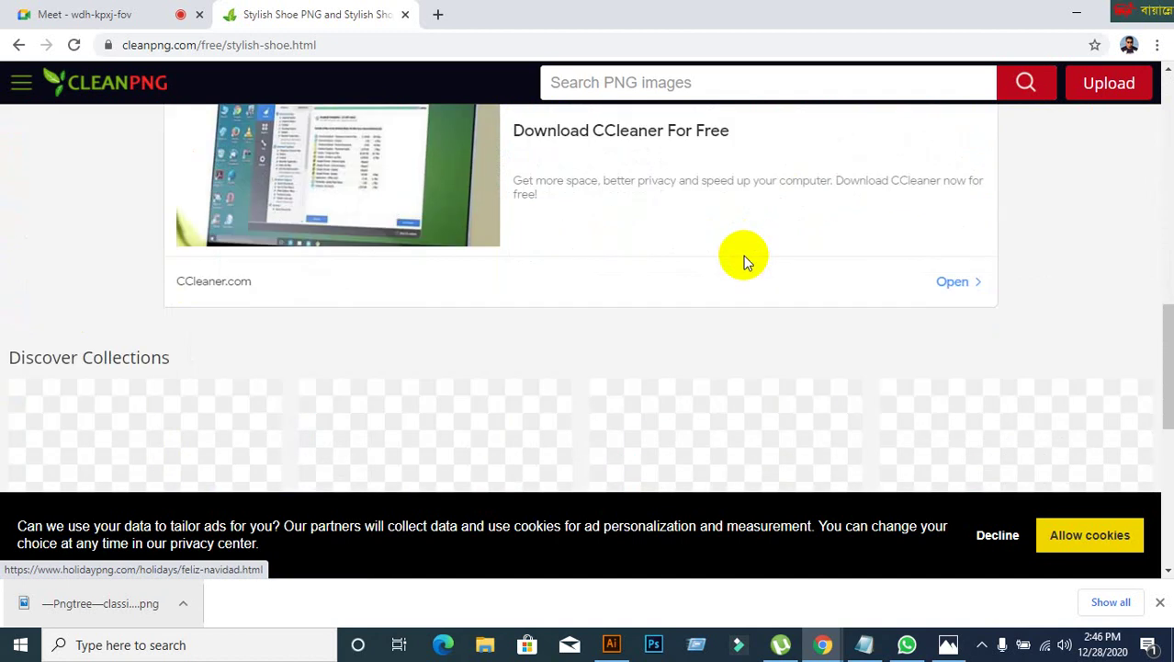
scroll(739, 257, "up", 3)
scroll(740, 257, "down", 6)
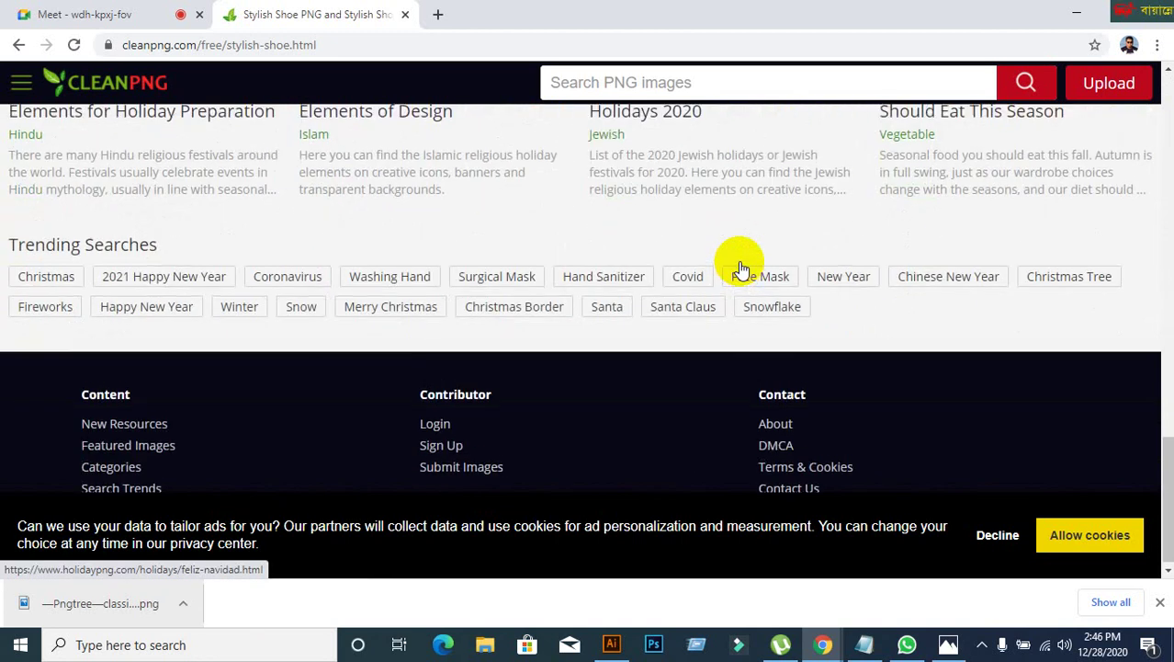
scroll(740, 256, "up", 10)
scroll(740, 256, "up", 5)
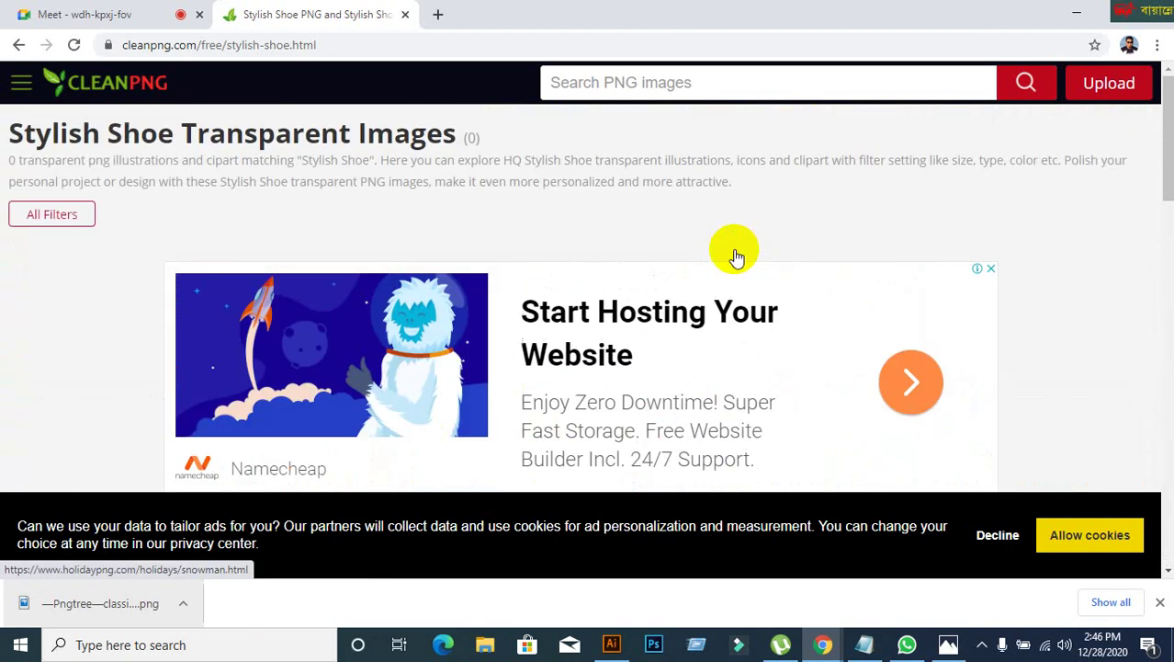
Step: Return to the CleanPNG home page and search for "shoe"
left_click(17, 46)
left_click(474, 111)
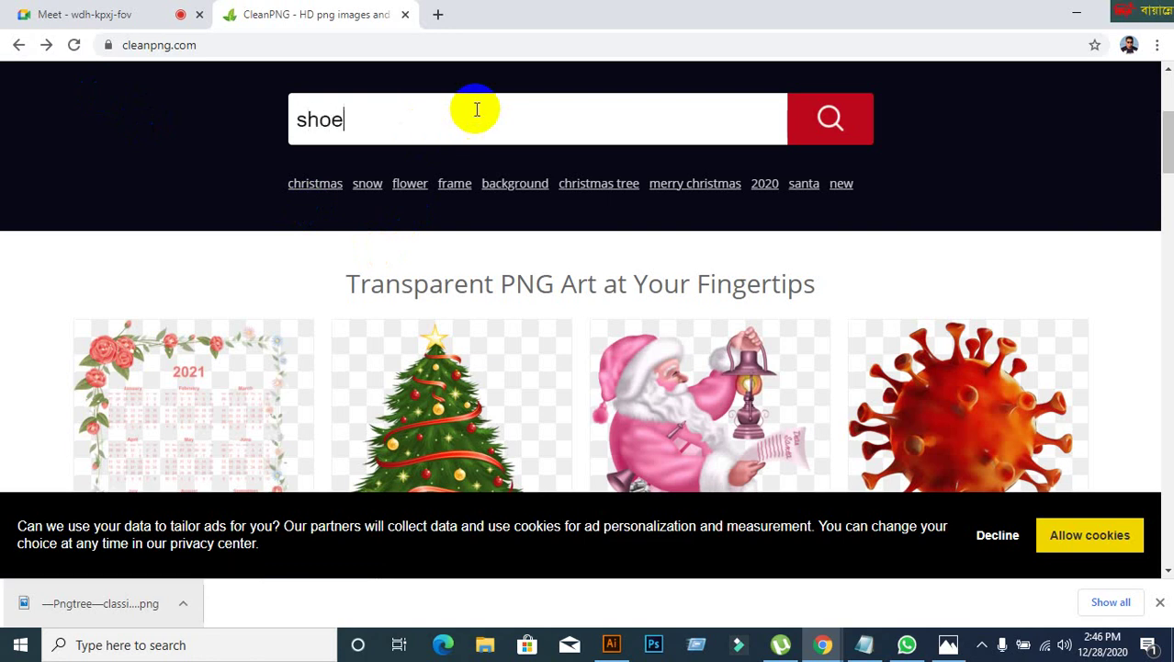
type("shoe")
key("Return")
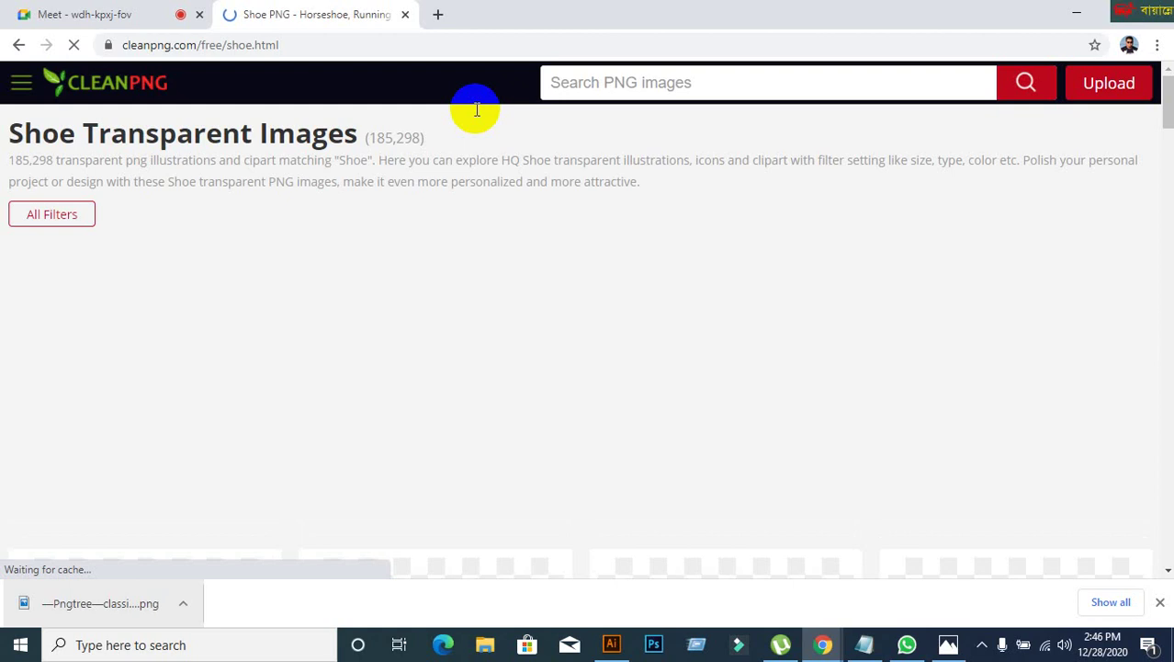
Step: Look through the first page of CleanPNG's shoe results and its trending searches for a suitable shoe image
scroll(413, 244, "down", 10)
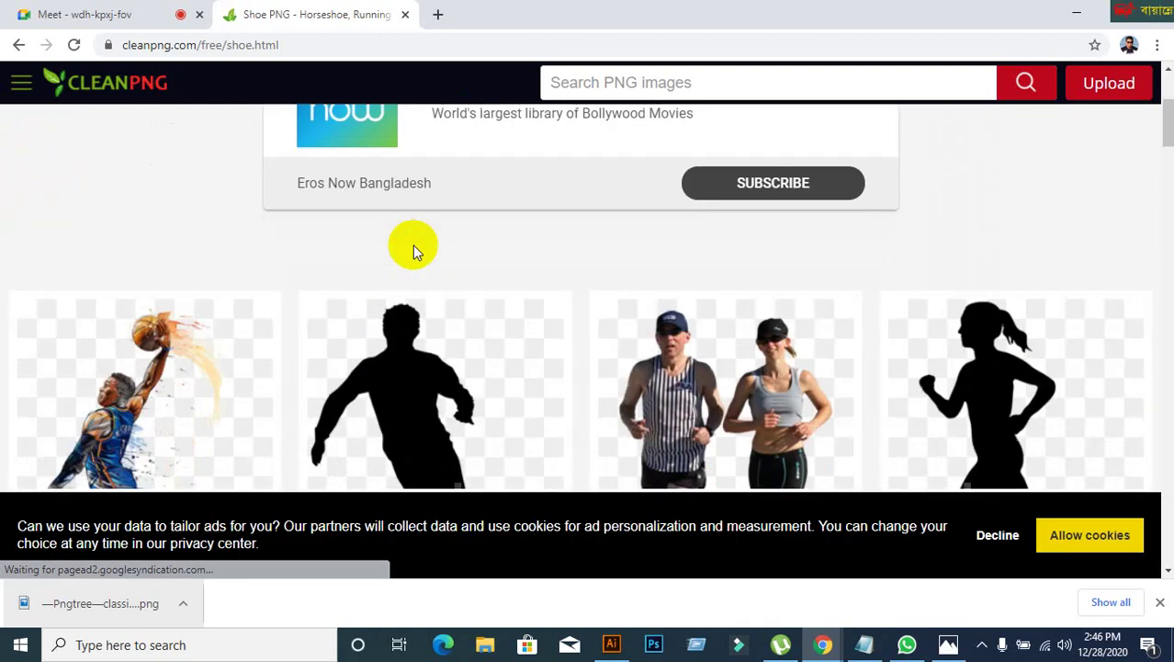
scroll(413, 248, "down", 8)
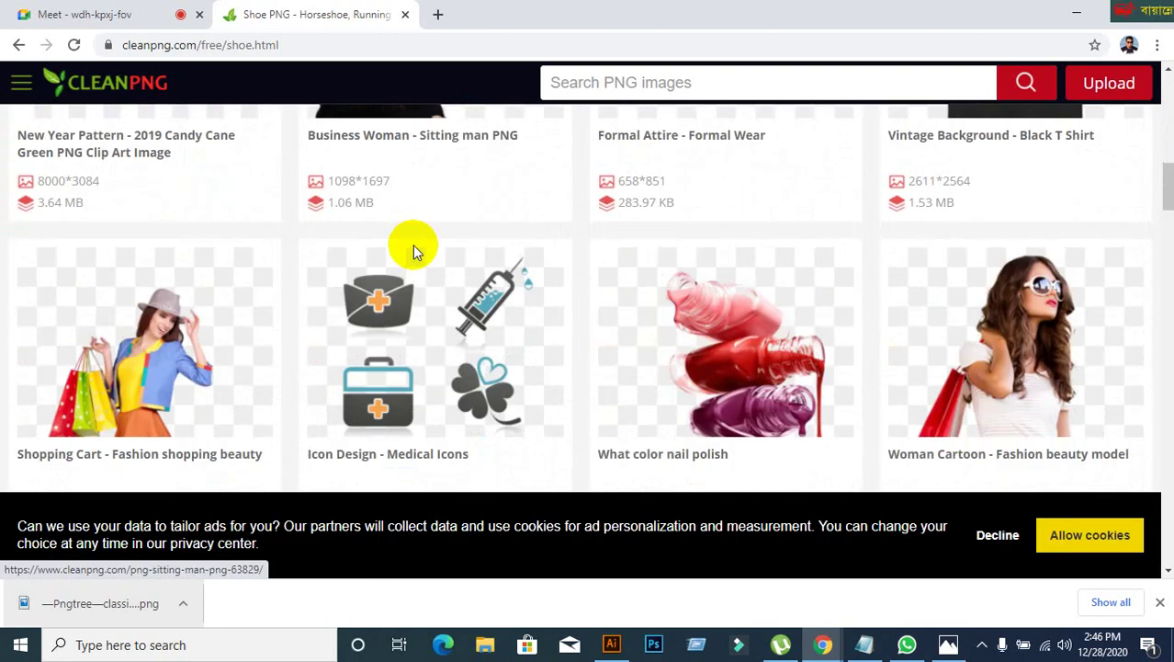
scroll(413, 249, "down", 12)
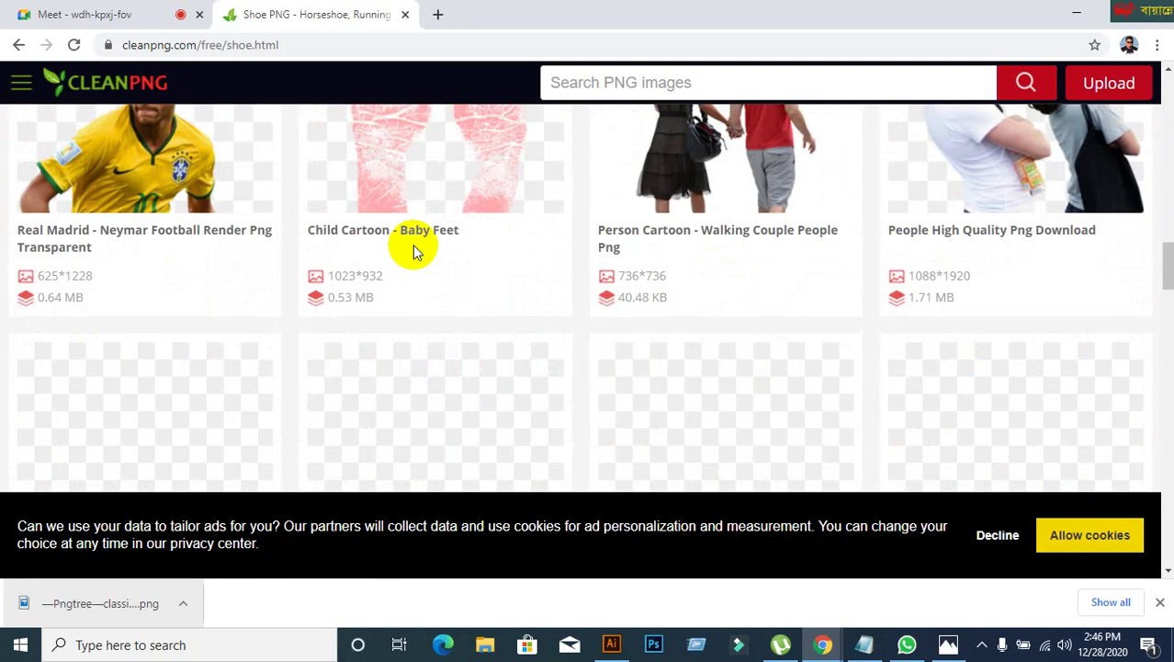
scroll(413, 248, "down", 9)
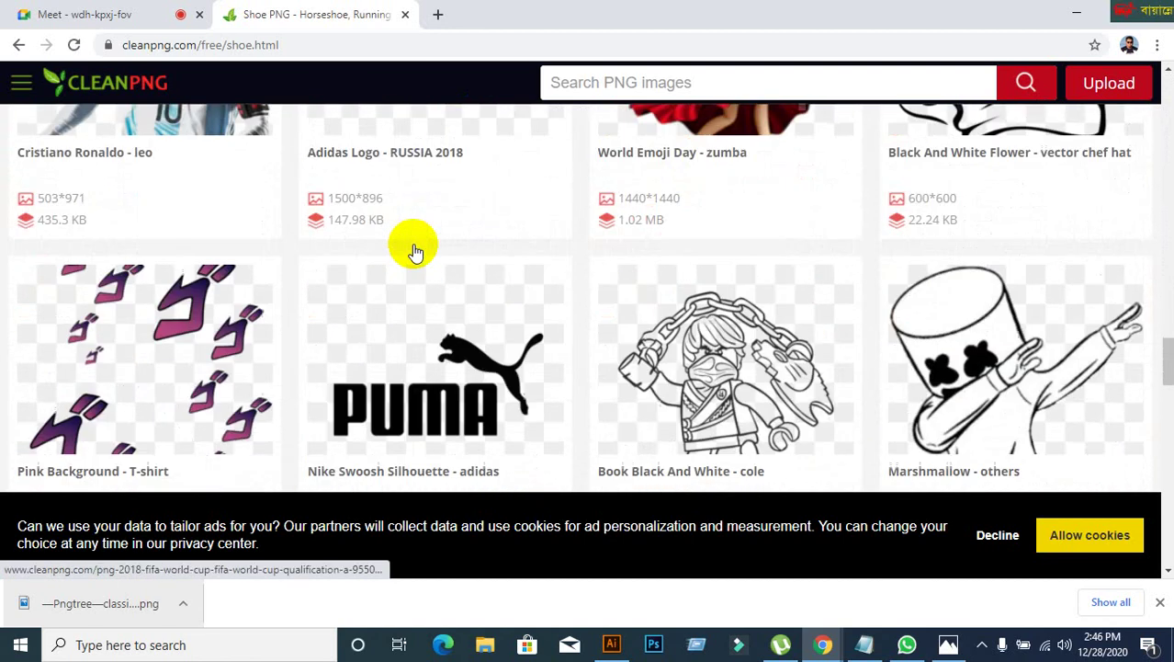
scroll(413, 248, "down", 10)
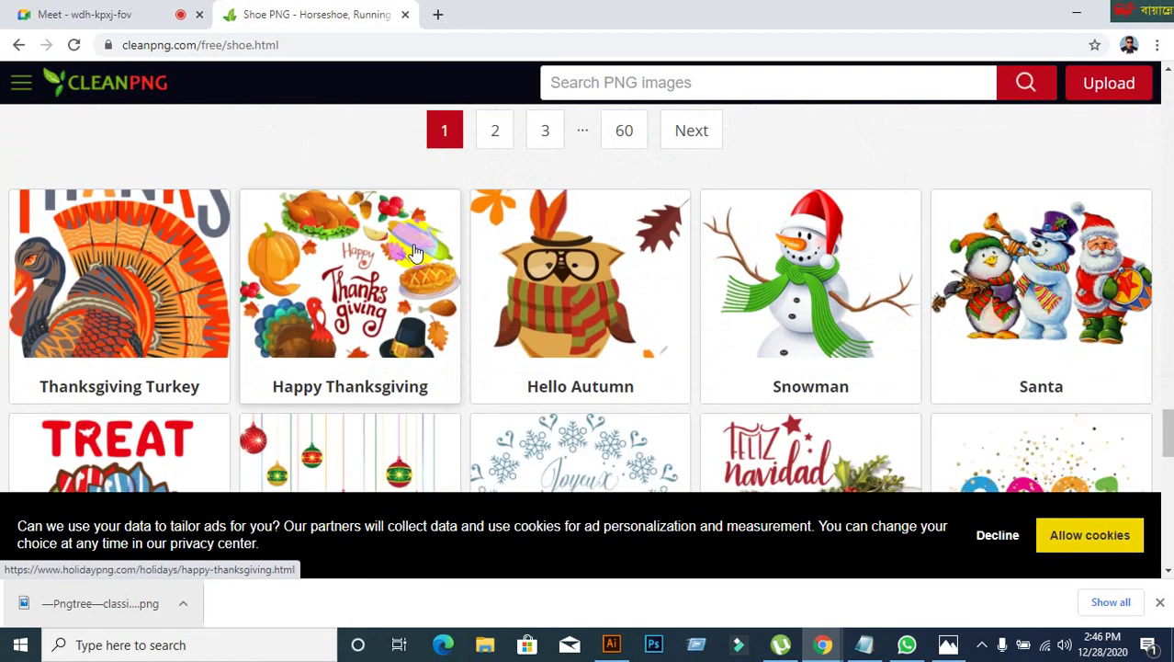
scroll(413, 248, "up", 10)
scroll(413, 249, "up", 20)
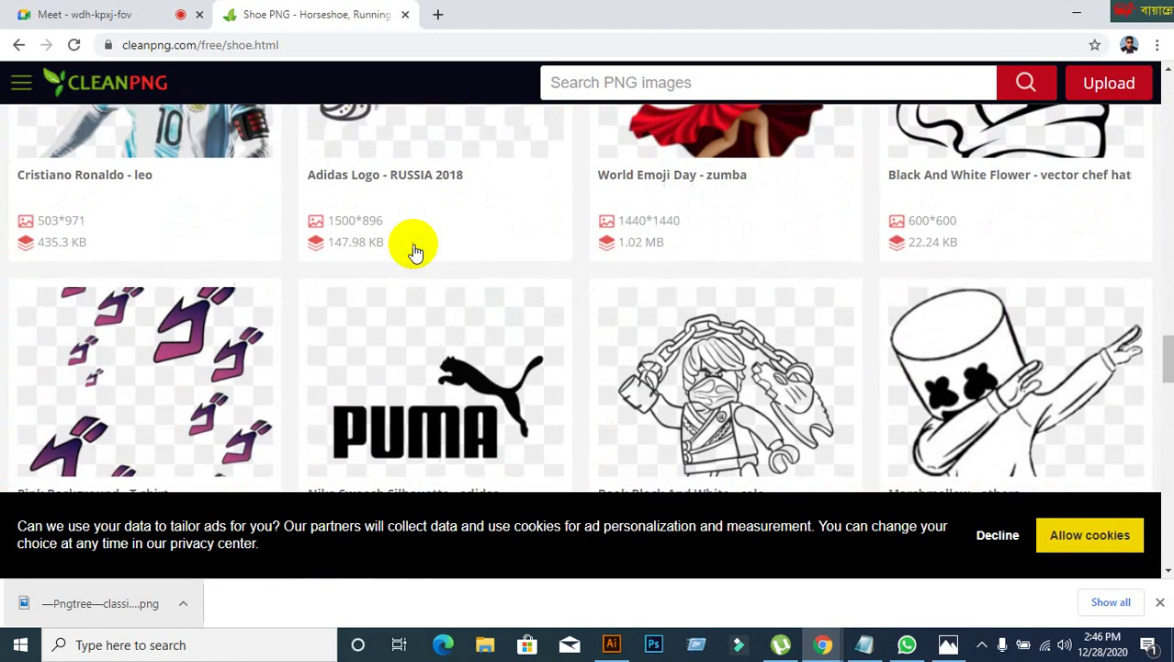
scroll(412, 248, "up", 3)
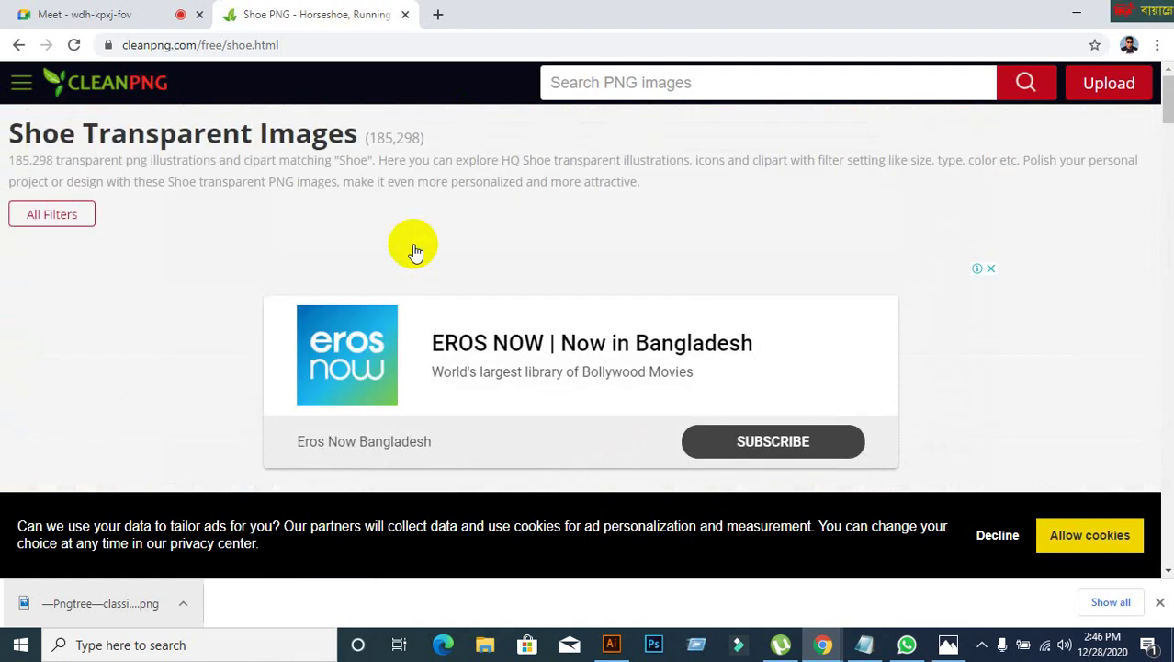
scroll(413, 248, "down", 2)
scroll(413, 249, "up", 2)
scroll(413, 248, "down", 10)
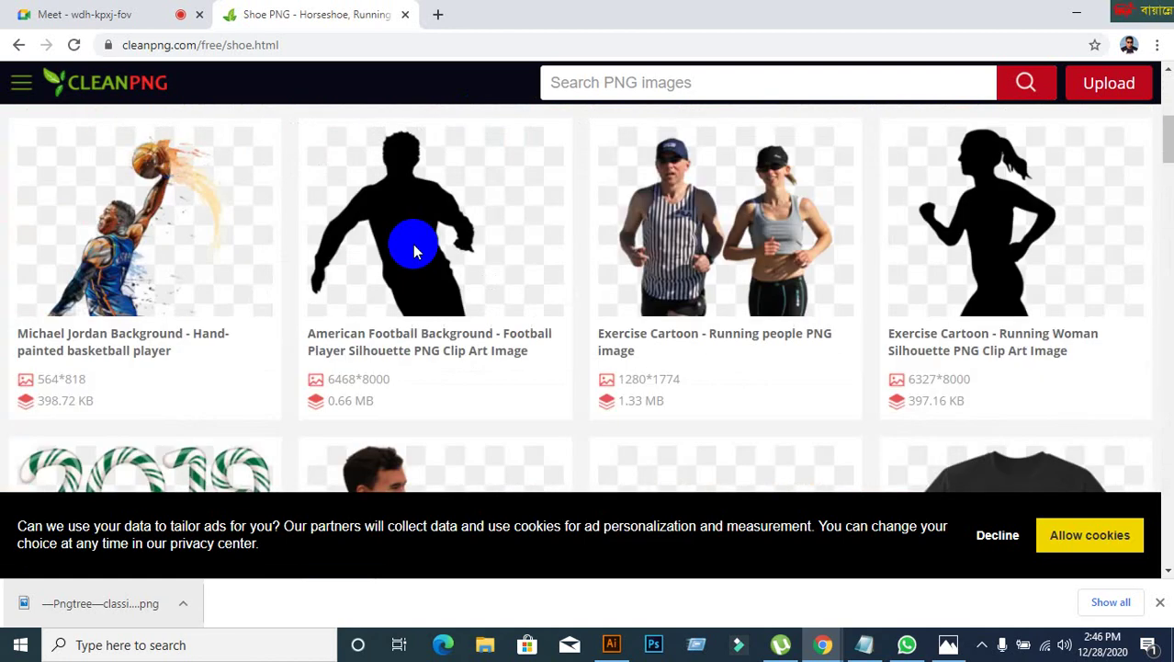
scroll(412, 243, "down", 20)
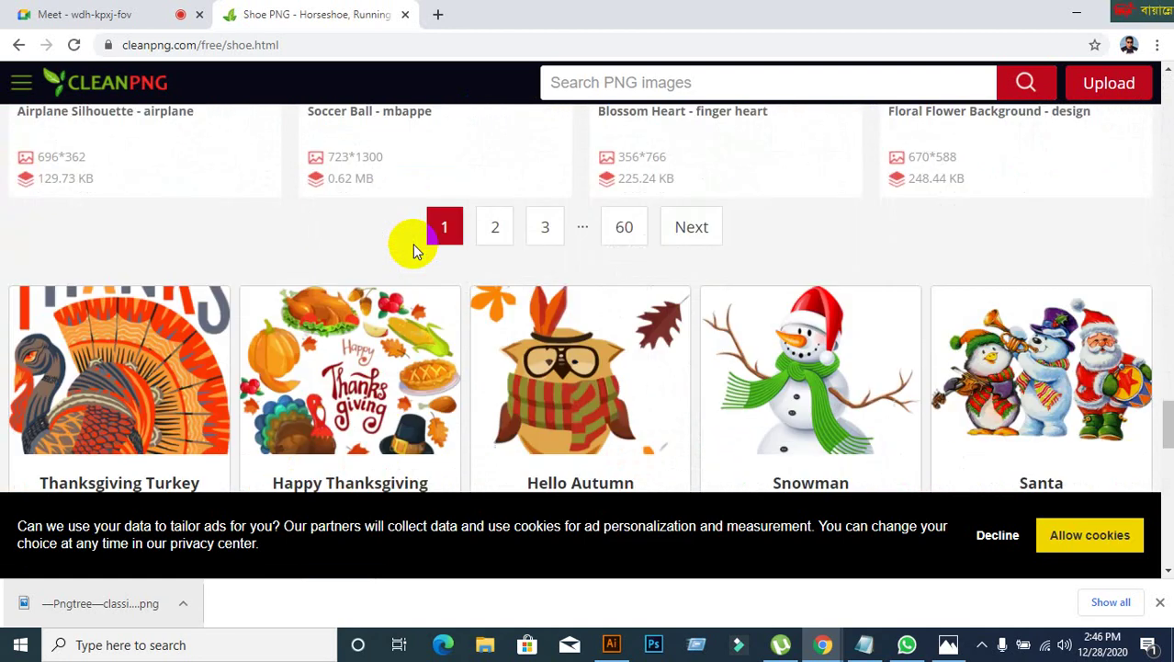
scroll(413, 244, "down", 3)
scroll(412, 246, "down", 4)
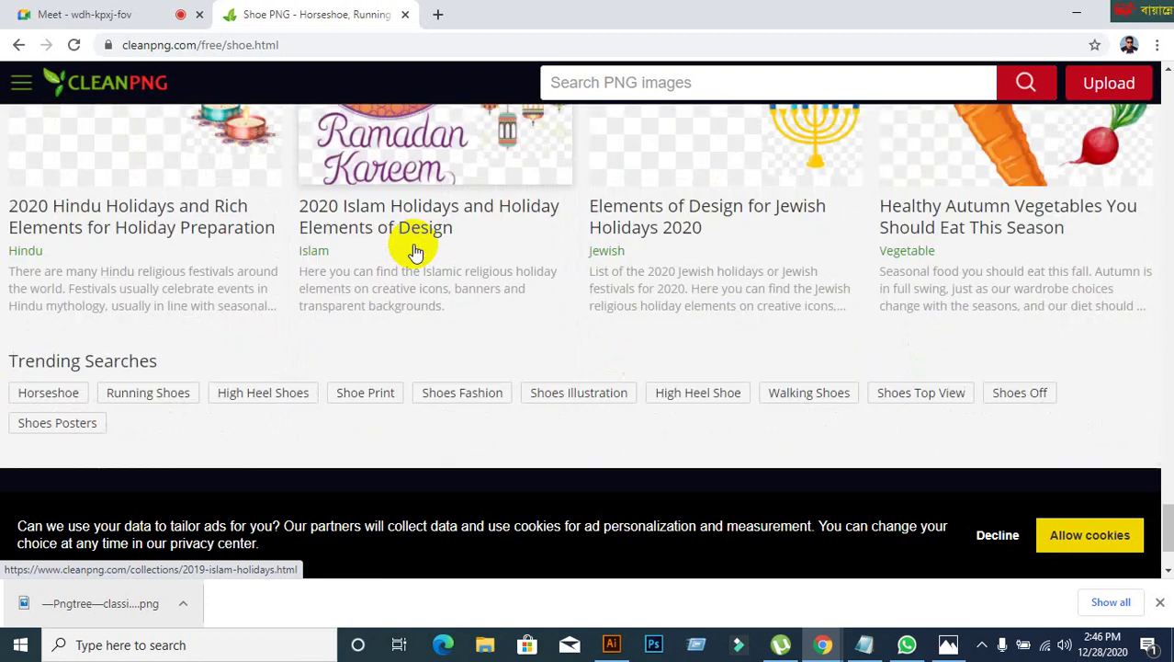
scroll(414, 248, "up", 15)
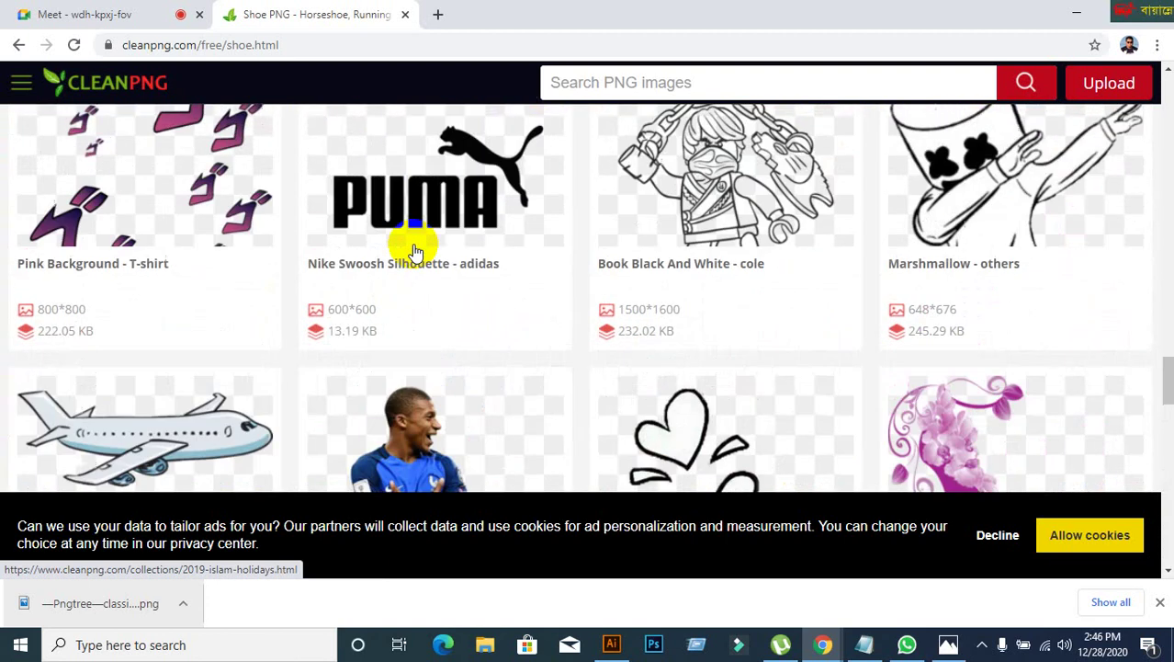
scroll(409, 241, "up", 15)
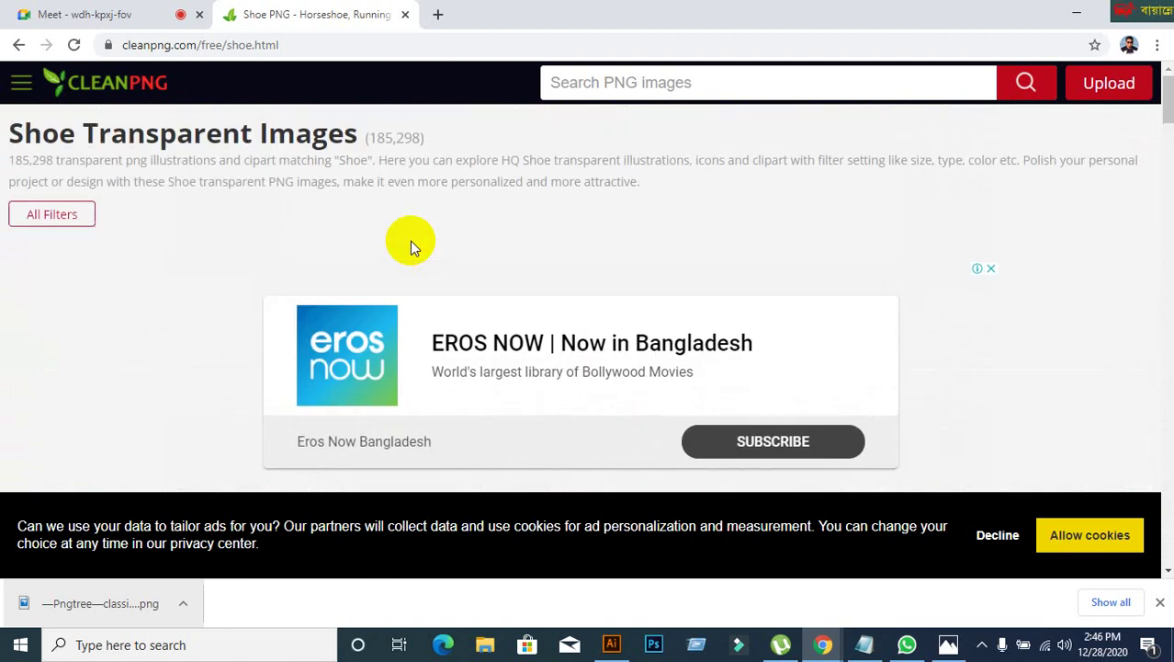
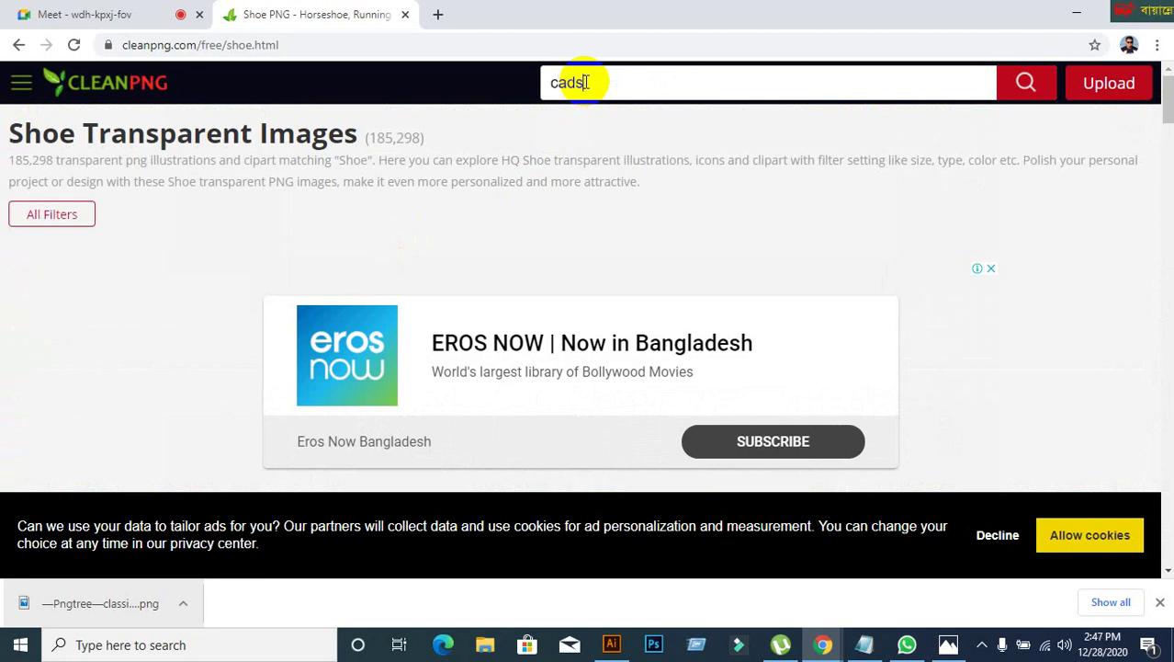
Step: Search CleanPNG for "cads" and replace that search with one for "keds"
key("Return")
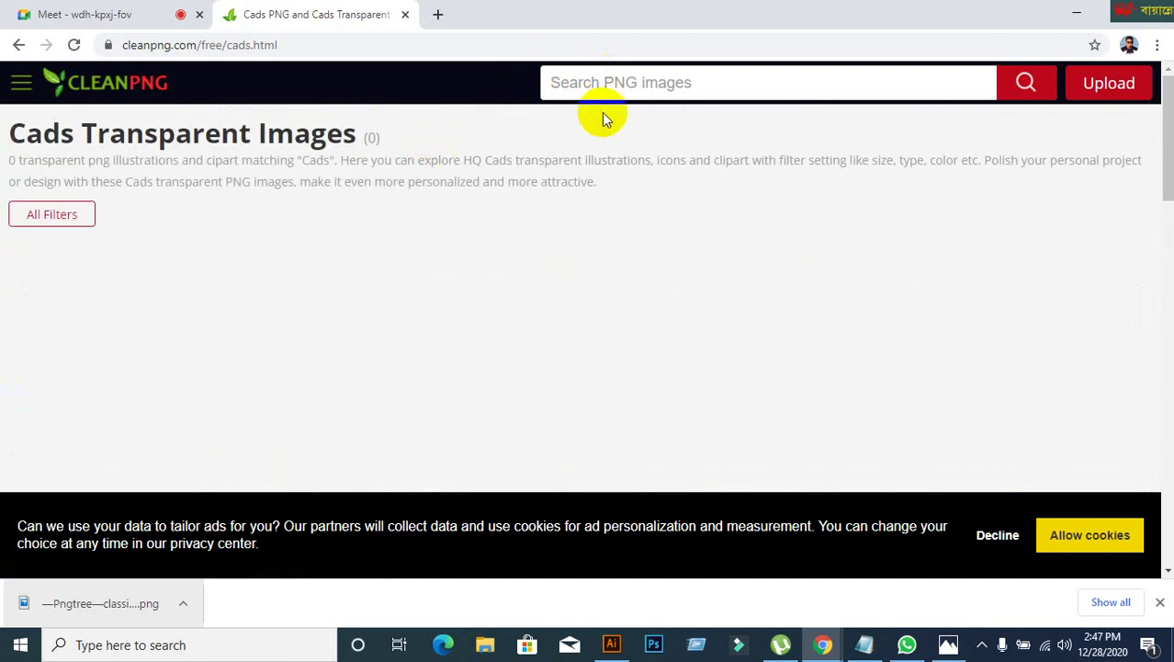
left_click(616, 84)
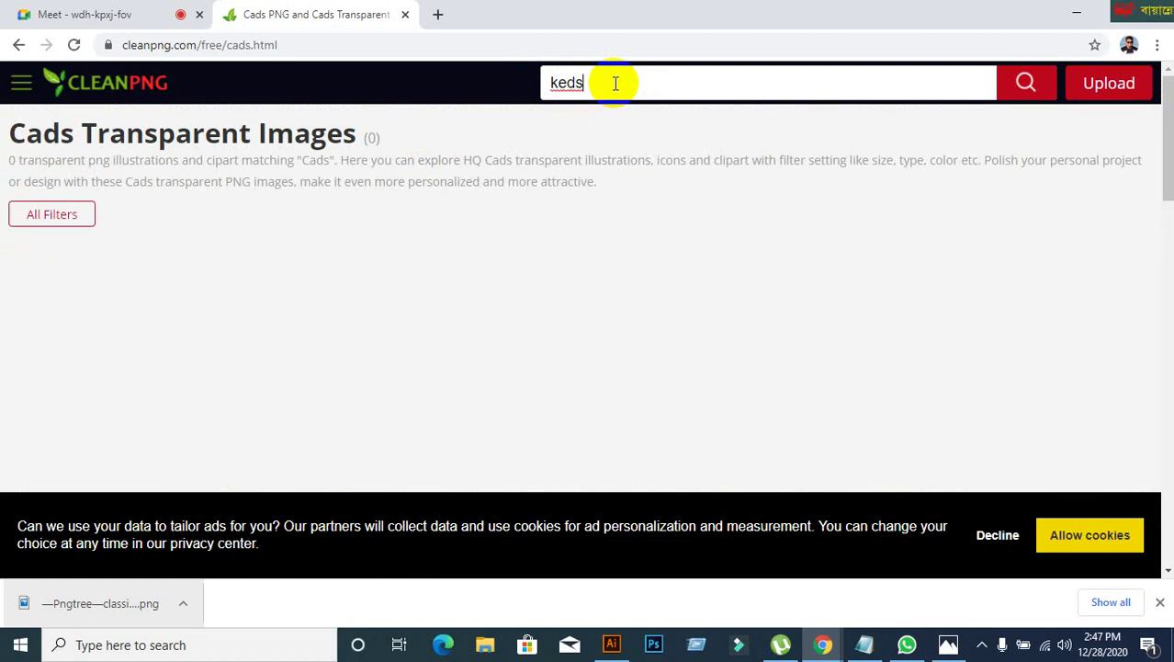
left_click(1026, 82)
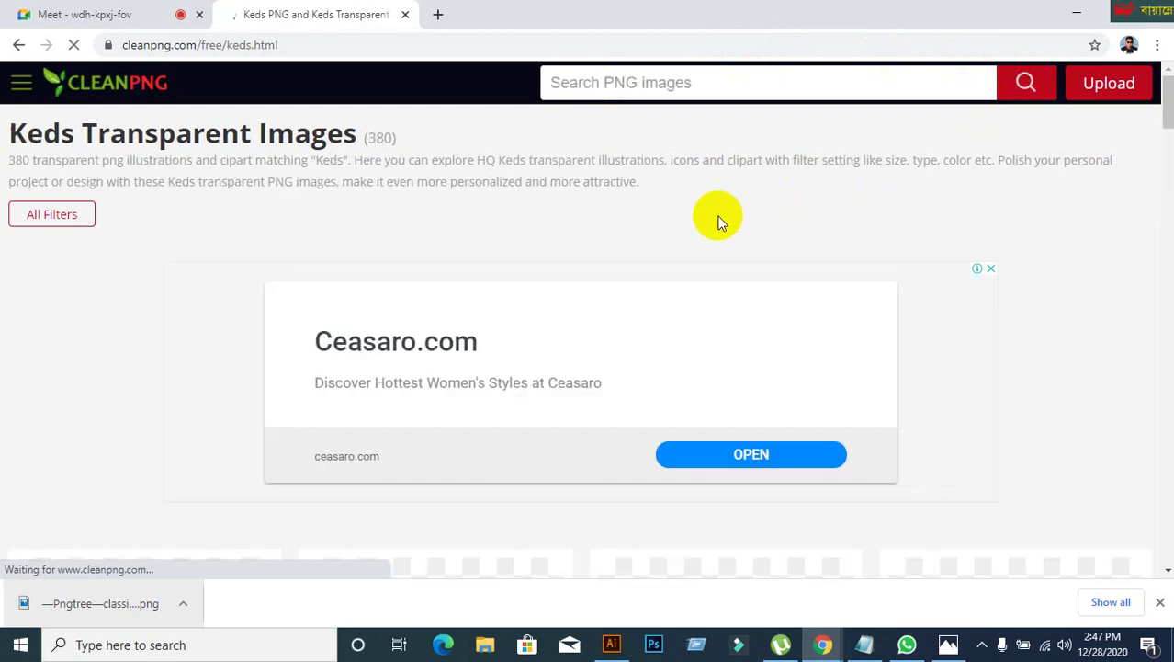
Step: Look through the first page of CleanPNG's keds results for a suitable shoe image
scroll(687, 213, "down", 10)
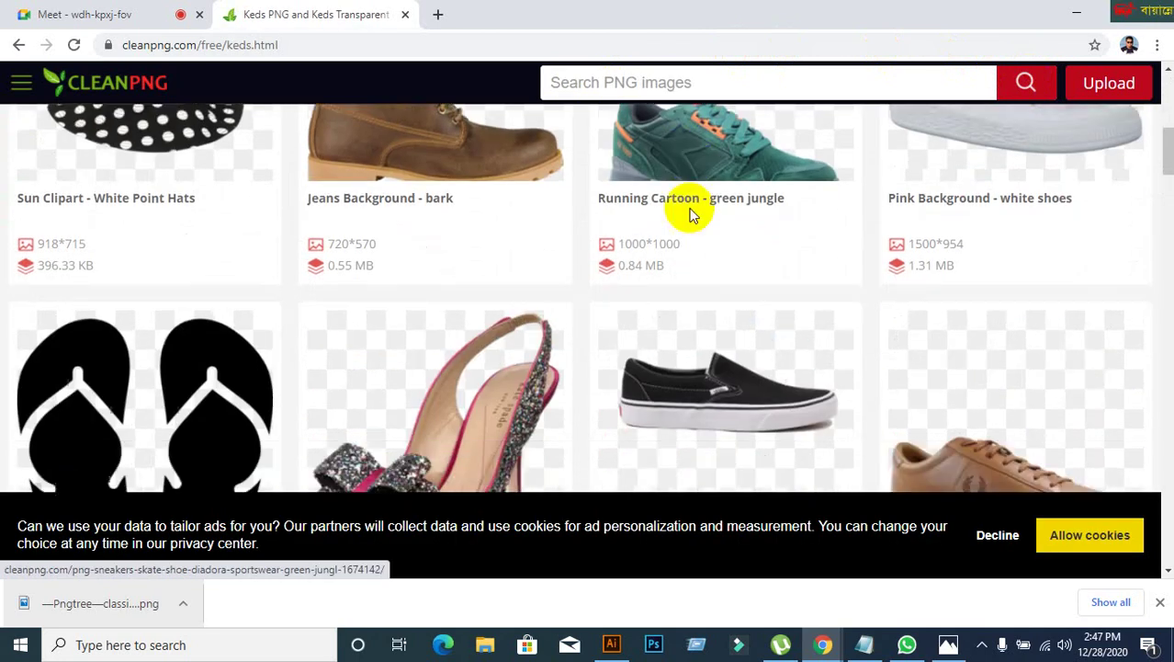
scroll(579, 216, "down", 3)
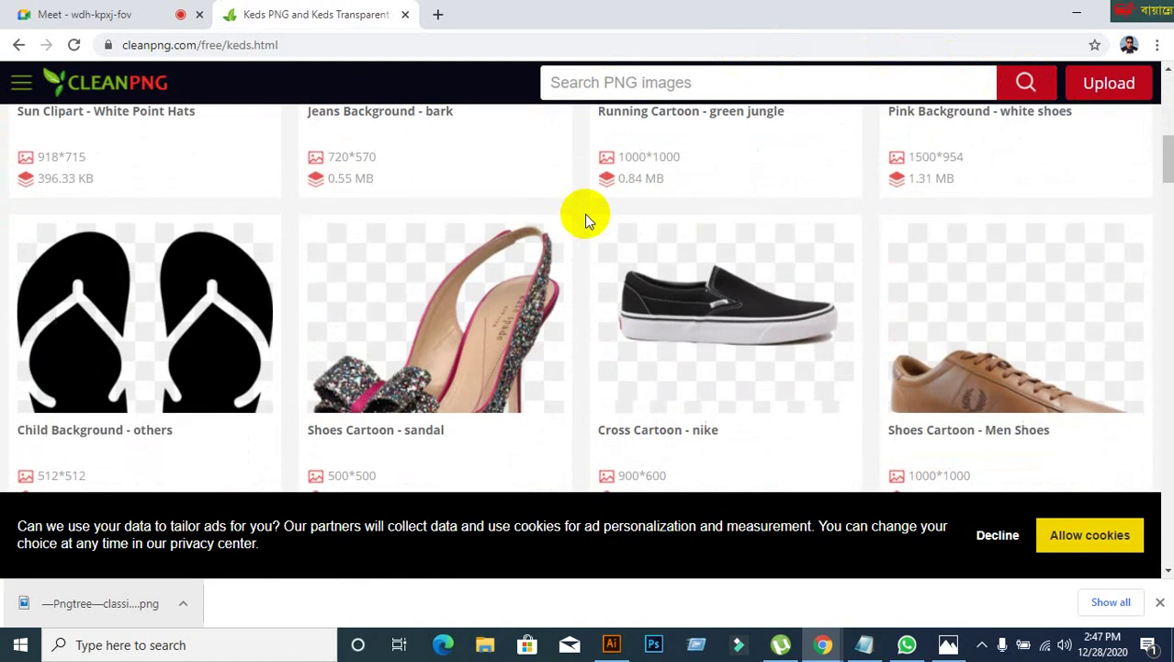
scroll(586, 217, "down", 10)
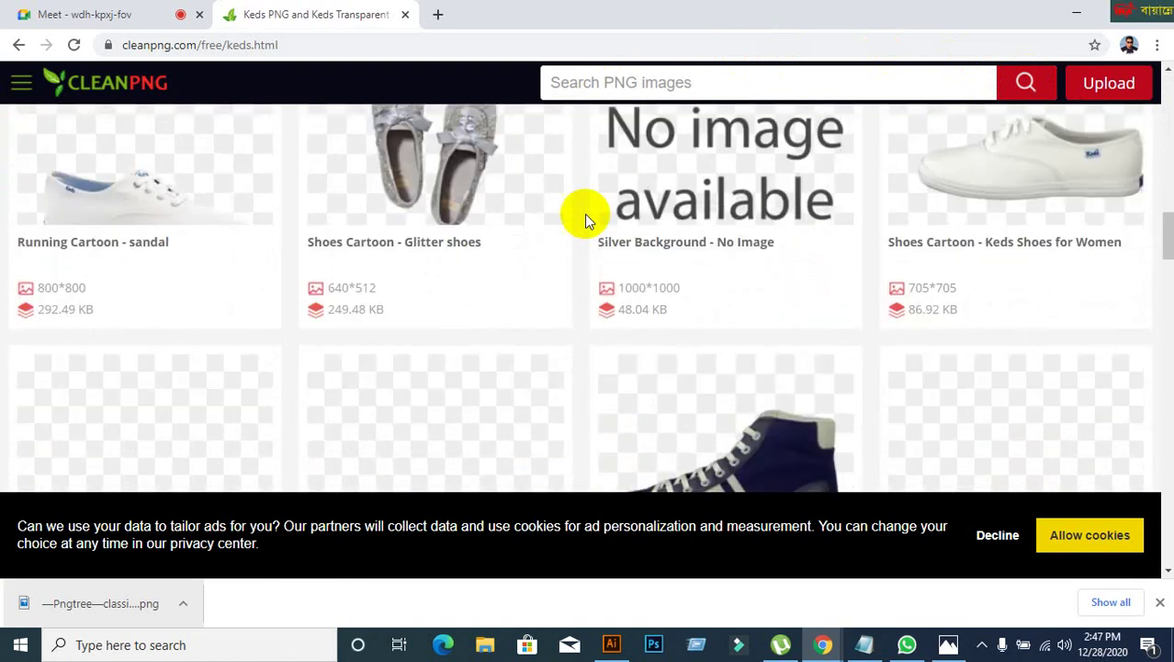
scroll(586, 216, "down", 5)
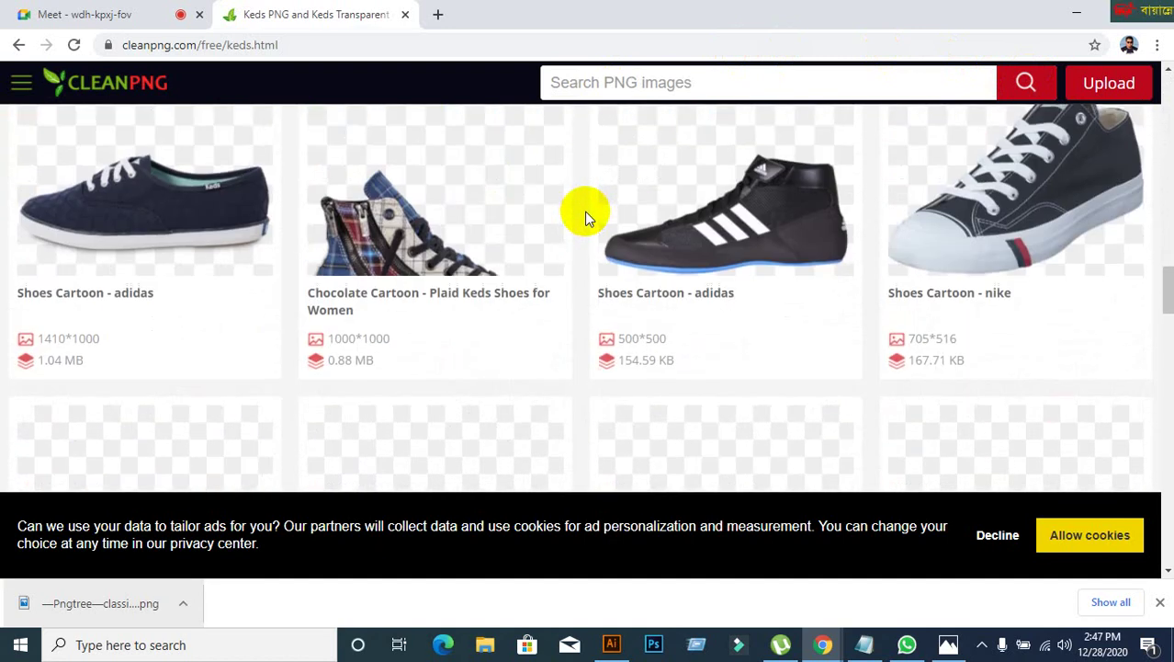
scroll(584, 211, "down", 3)
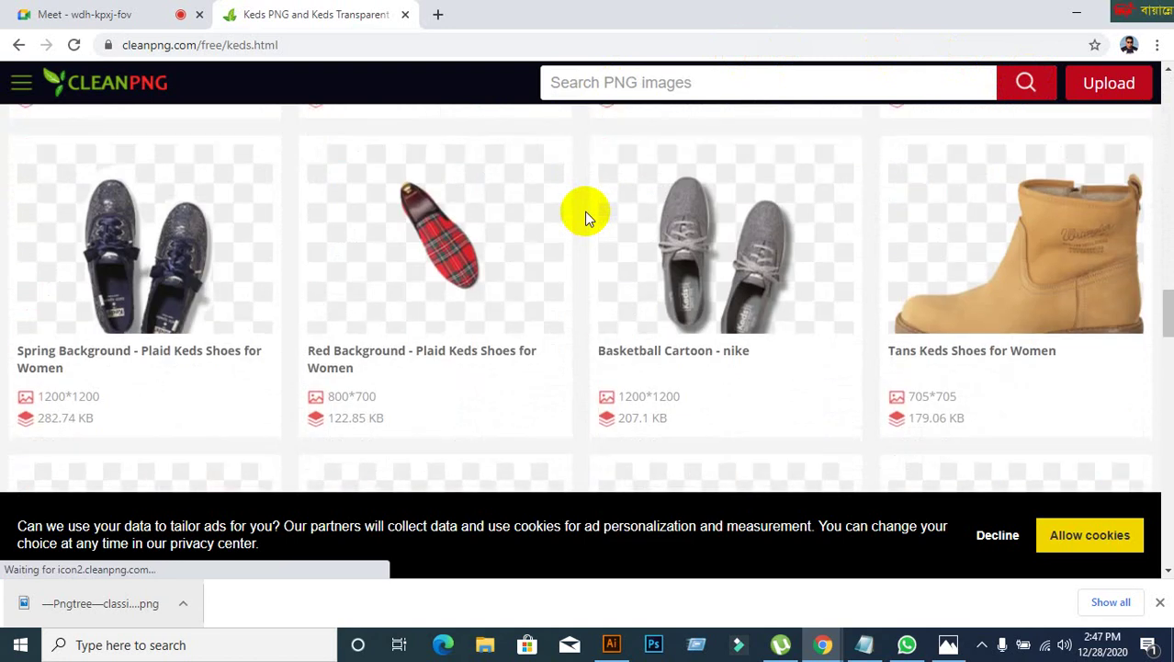
scroll(584, 211, "down", 2)
scroll(584, 211, "down", 3)
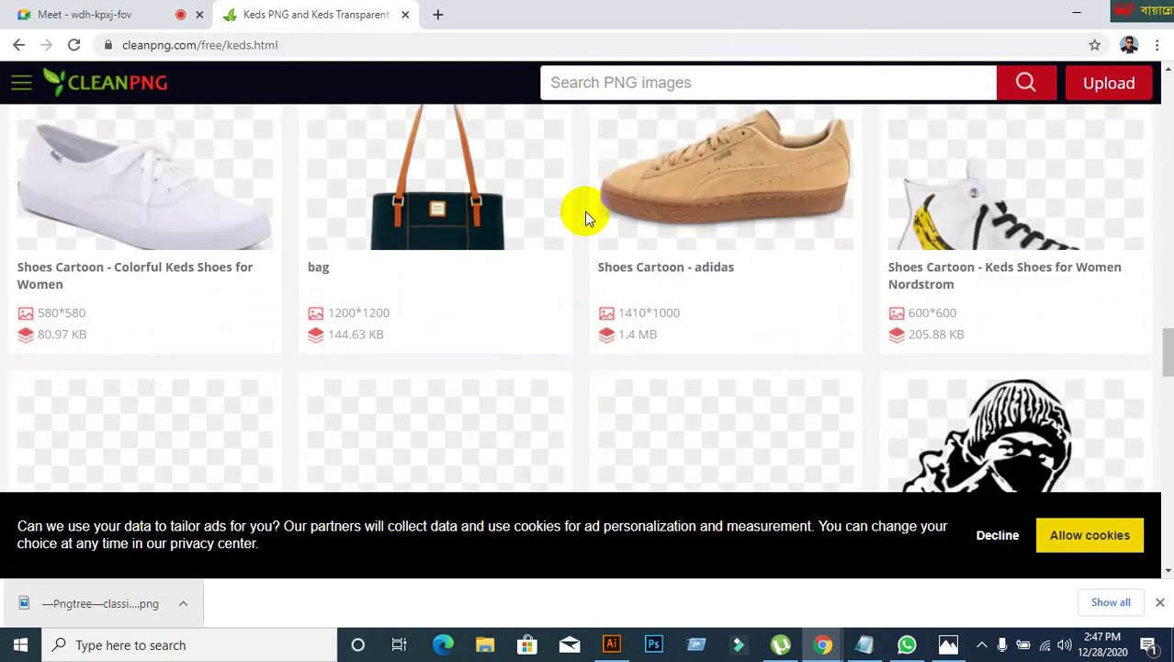
scroll(585, 211, "down", 2)
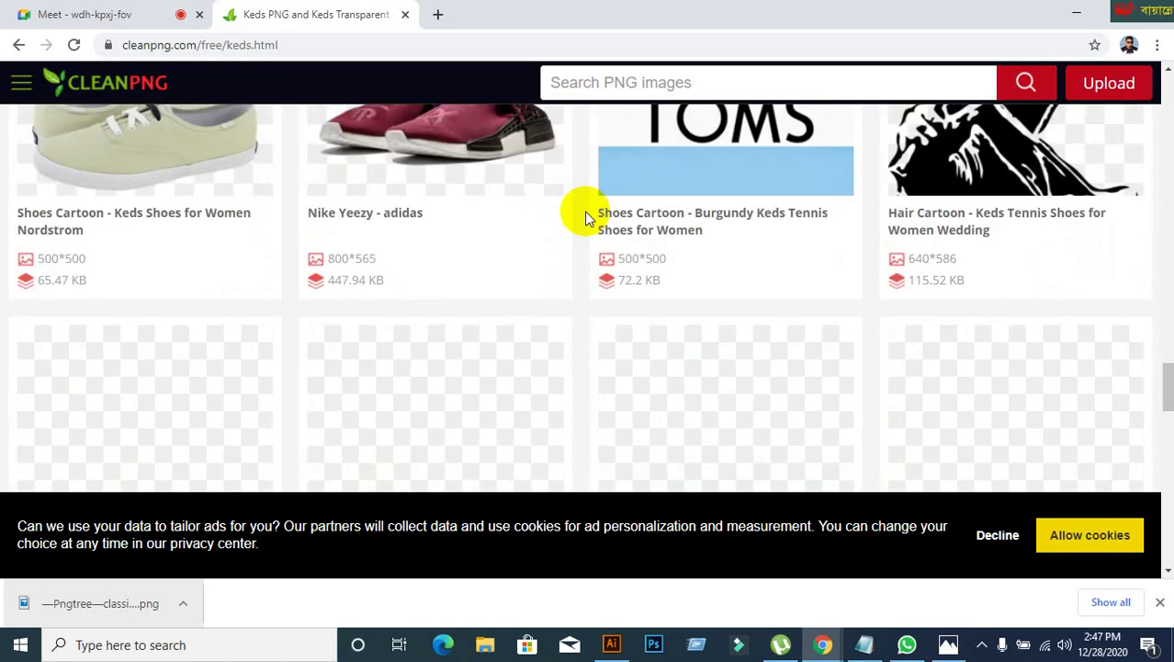
scroll(584, 212, "up", 2)
scroll(584, 211, "down", 3)
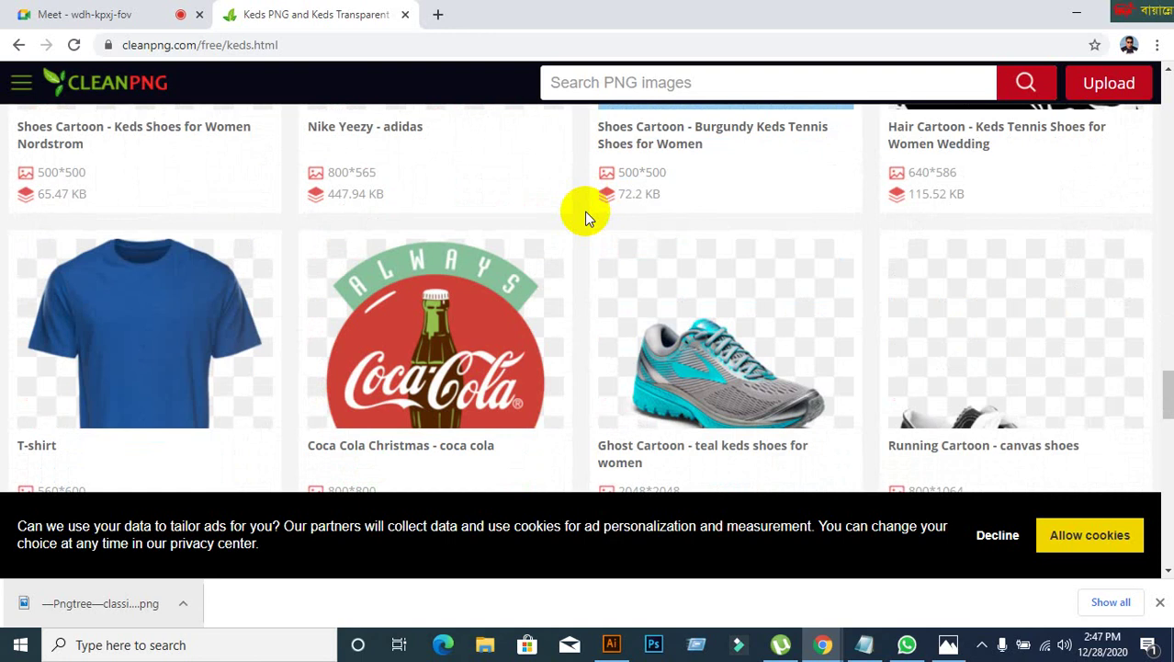
scroll(584, 212, "down", 4)
scroll(584, 211, "up", 3)
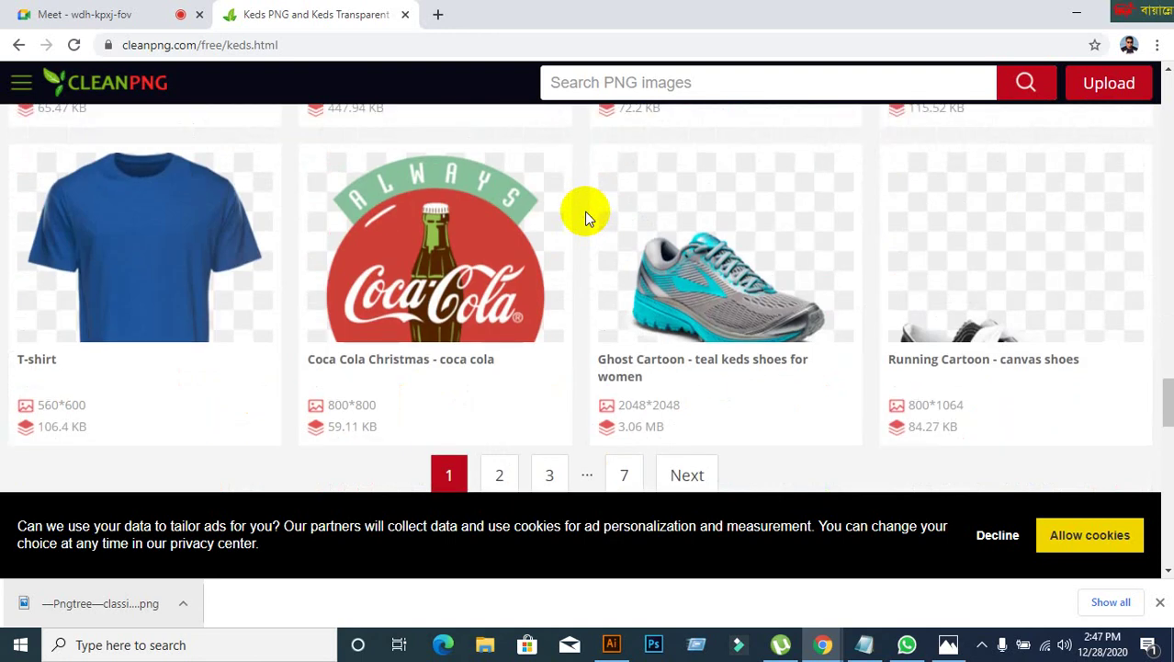
scroll(584, 212, "down", 1)
Step: Open page 2 of the keds results and look through its images for a stylish shoe
left_click(499, 389)
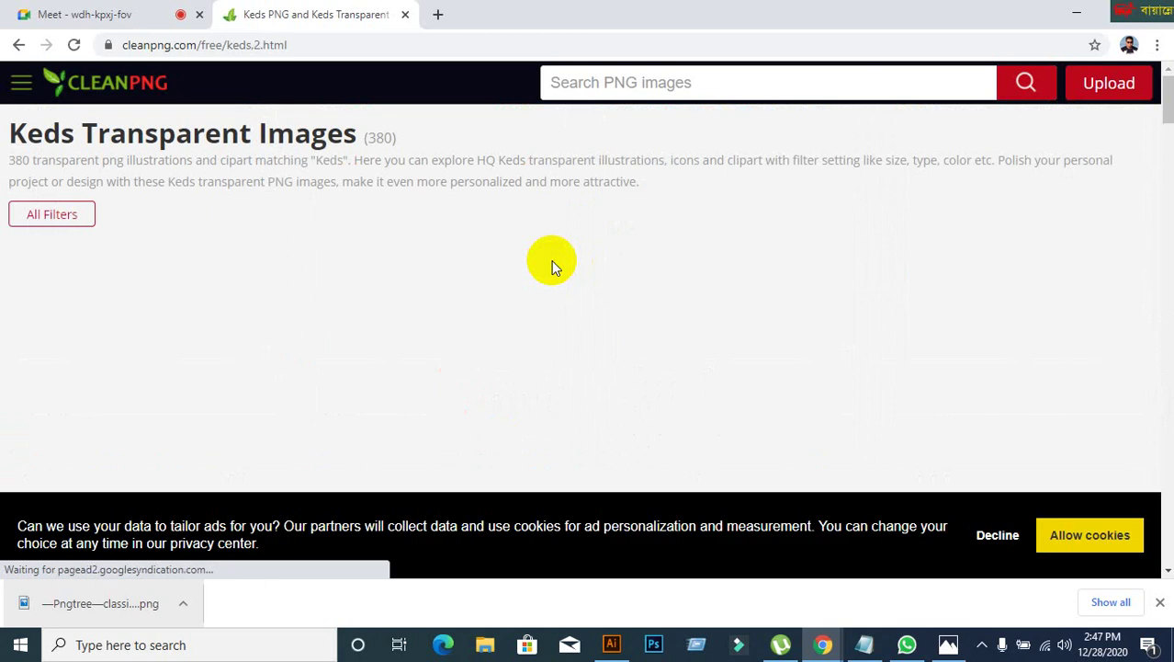
scroll(551, 267, "down", 5)
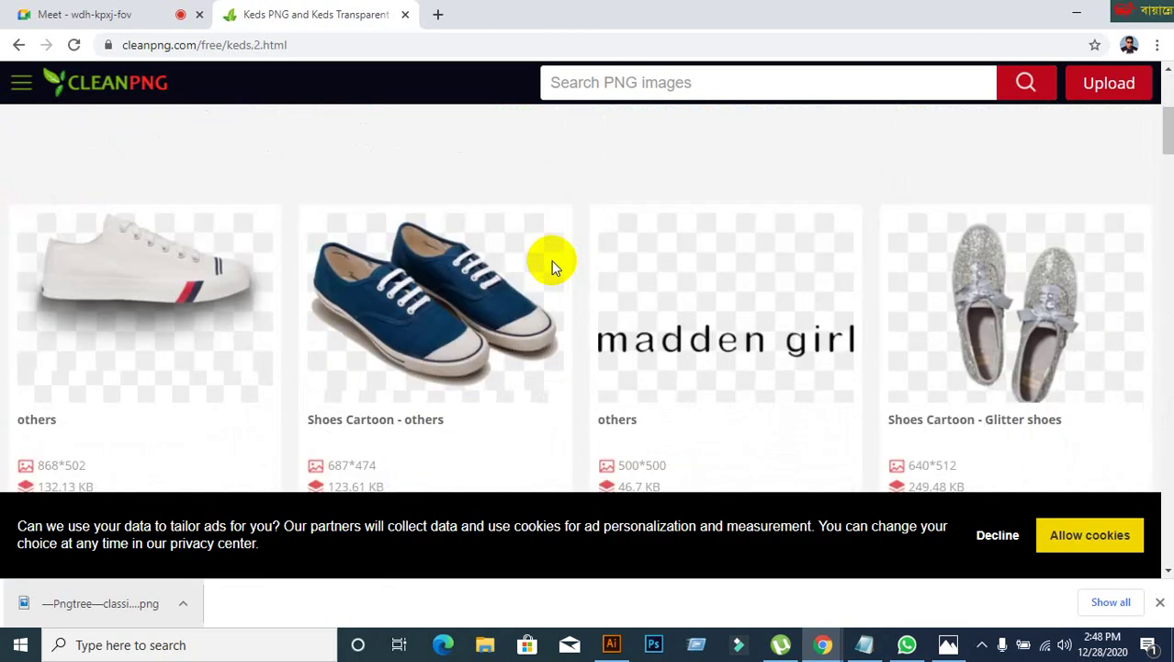
scroll(551, 267, "down", 2)
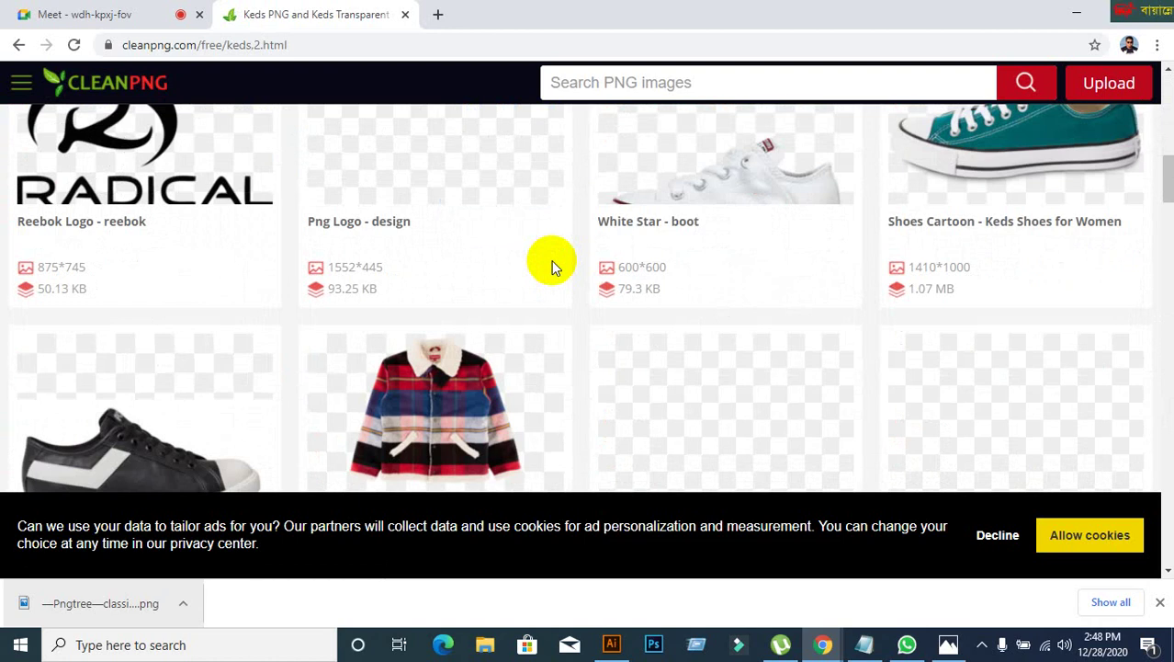
scroll(552, 266, "down", 5)
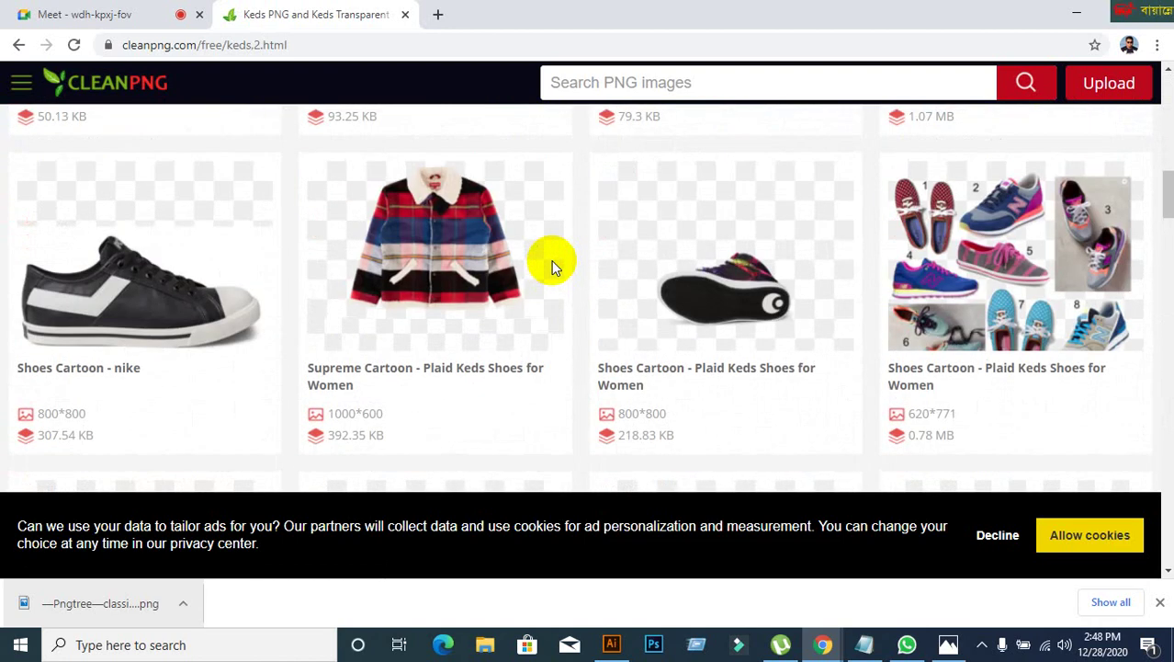
scroll(551, 266, "down", 5)
scroll(551, 265, "down", 1)
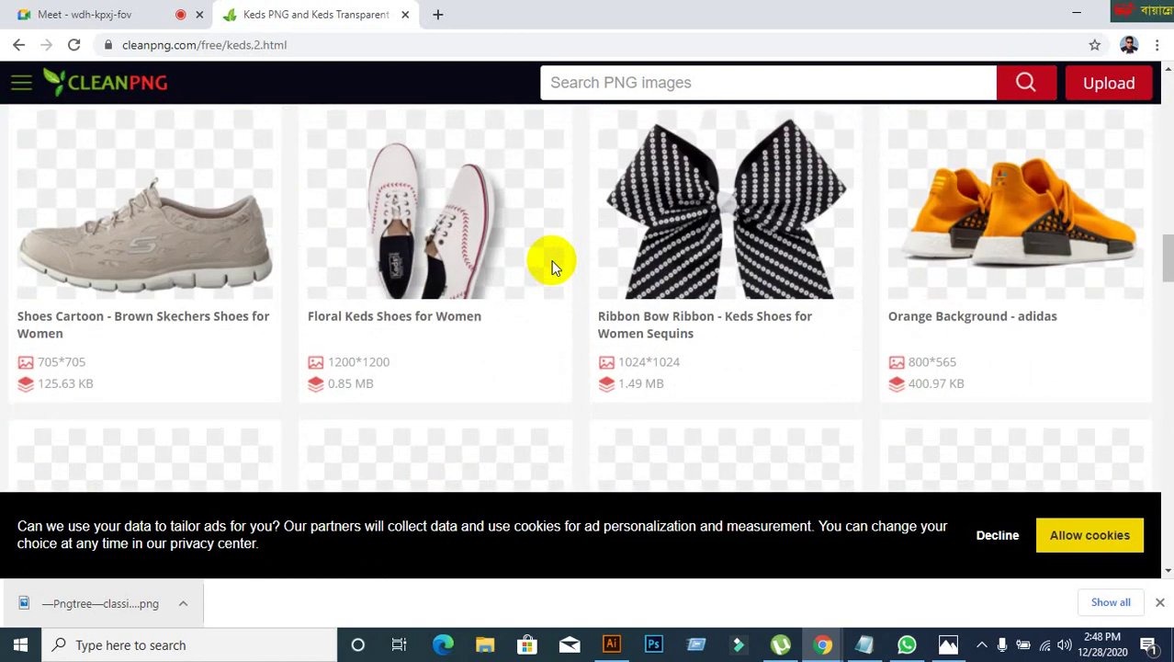
scroll(551, 265, "down", 5)
scroll(552, 265, "up", 3)
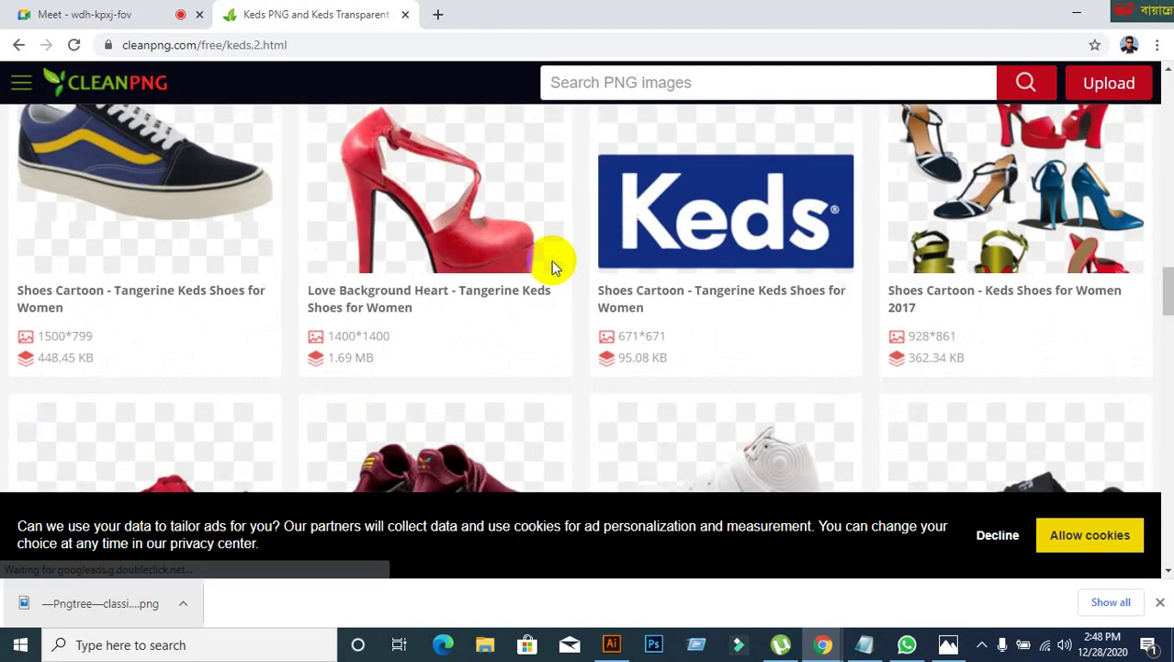
scroll(551, 266, "up", 3)
scroll(552, 265, "down", 10)
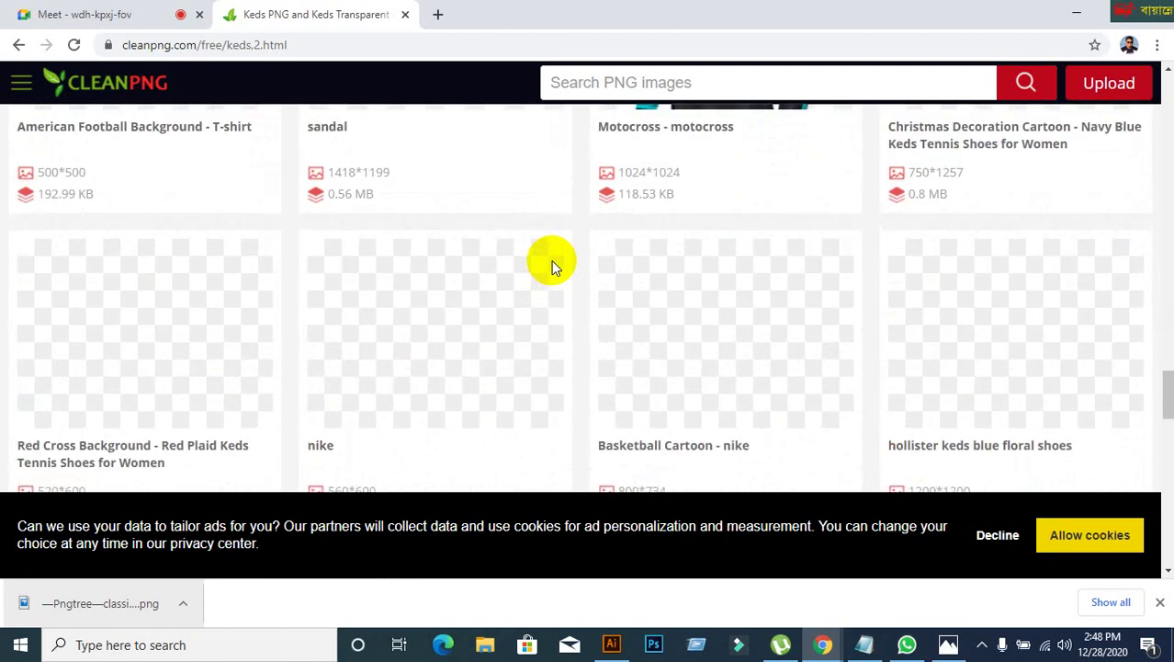
Step: Open the image page of the orange adidas shoes titled "Orange Background - adidas" from the page 2 results
scroll(577, 267, "up", 6)
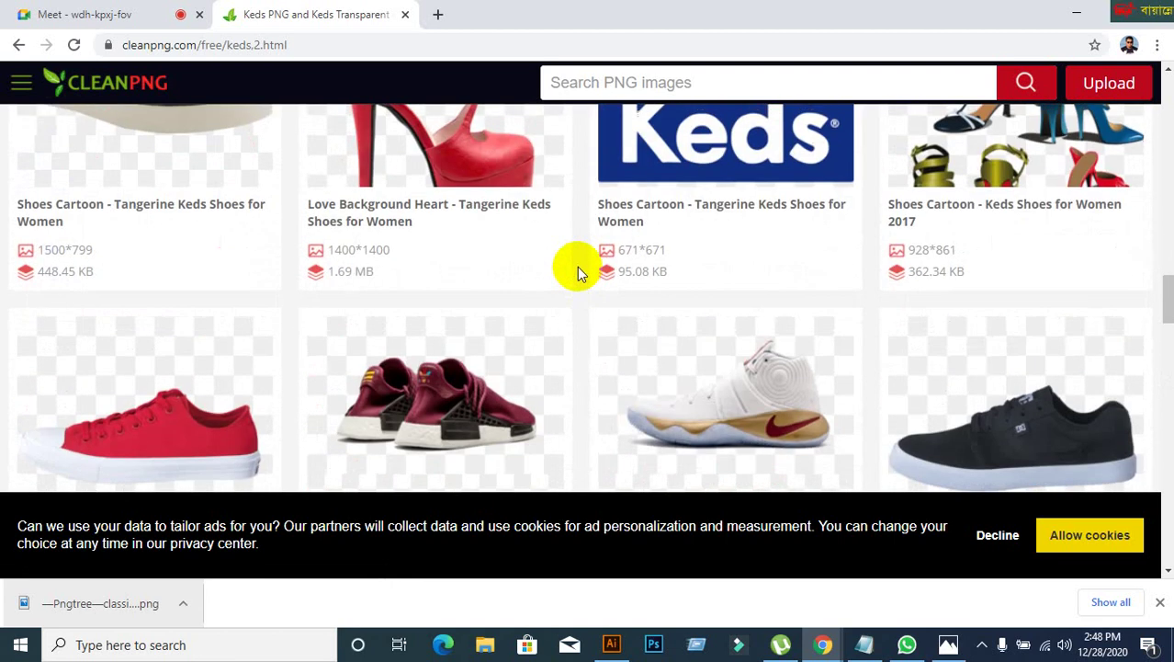
scroll(573, 268, "up", 5)
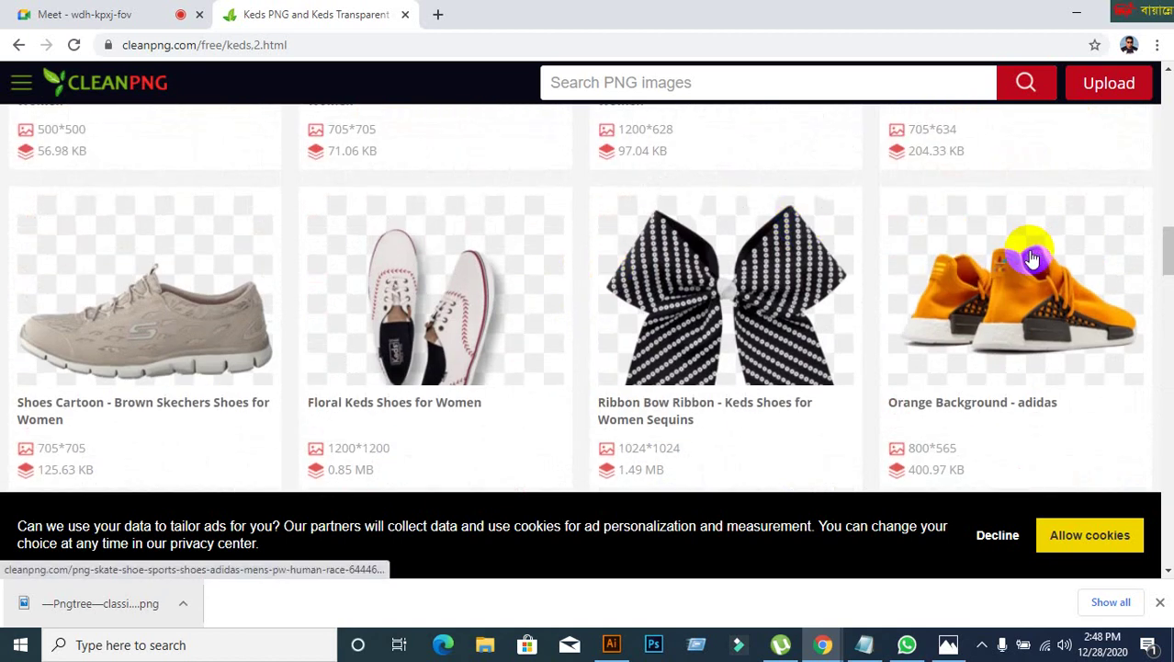
left_click(1039, 265)
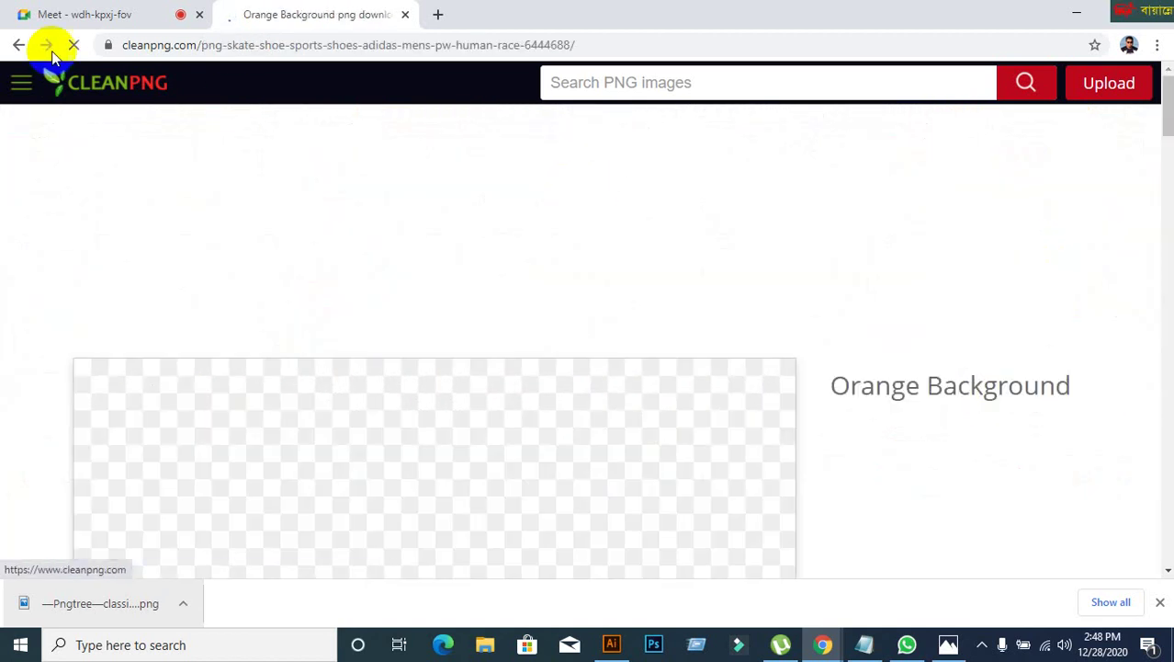
Step: Open the CleanPNG sport-shoes link shared in the Google Meet chat
left_click(112, 18)
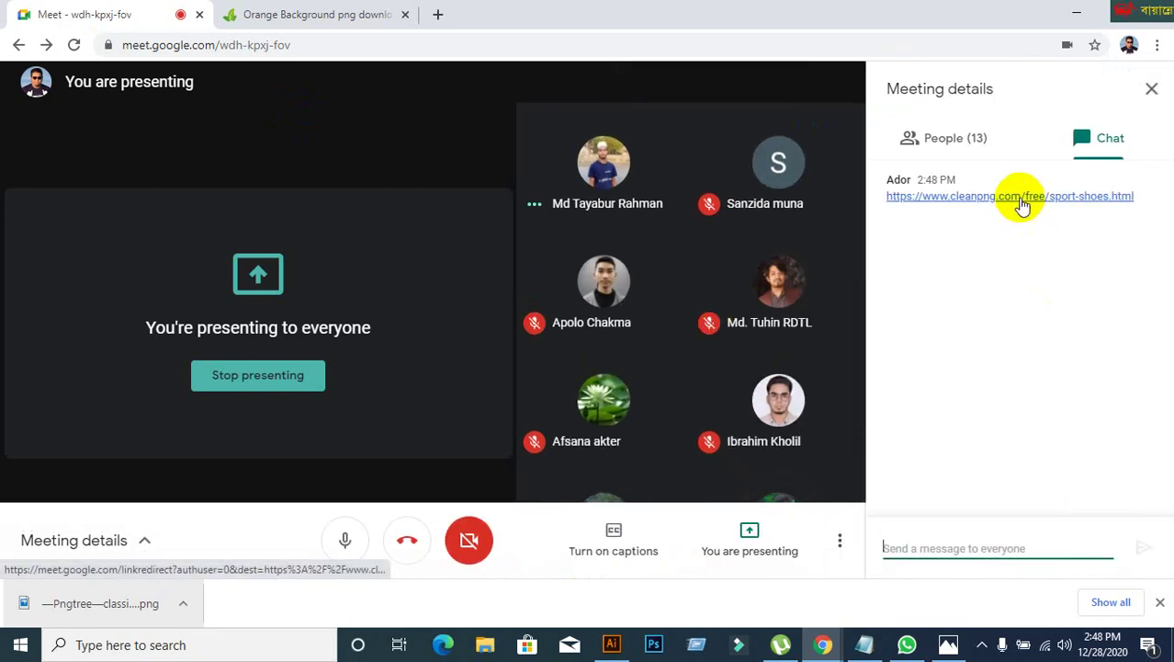
left_click(1019, 204)
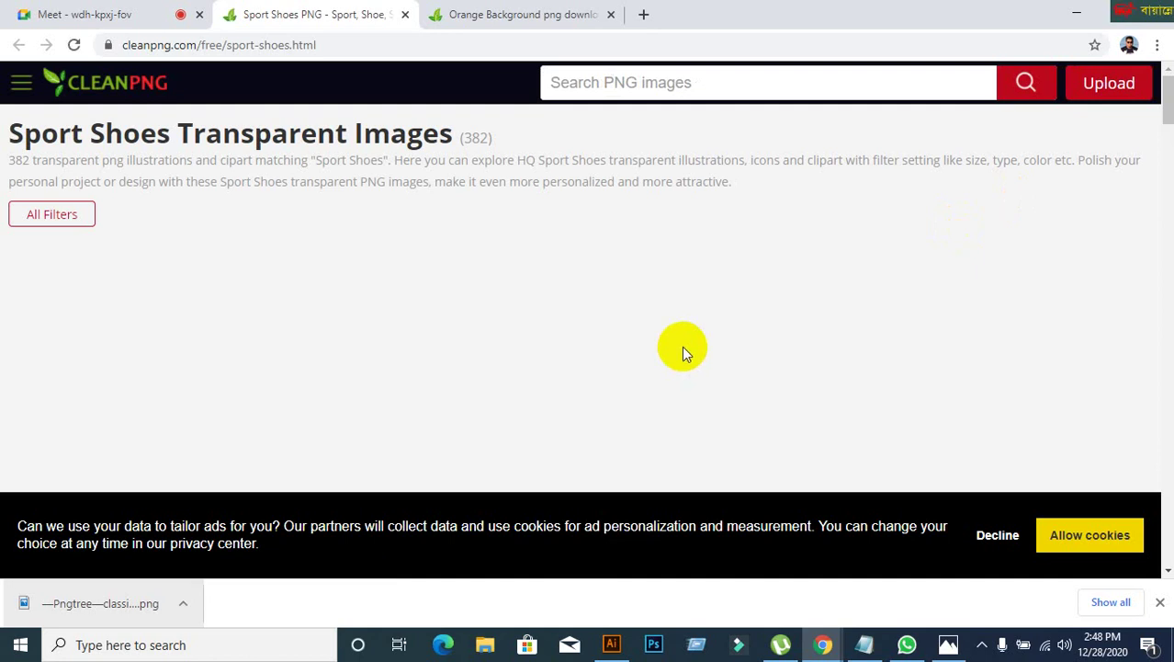
scroll(682, 345, "down", 8)
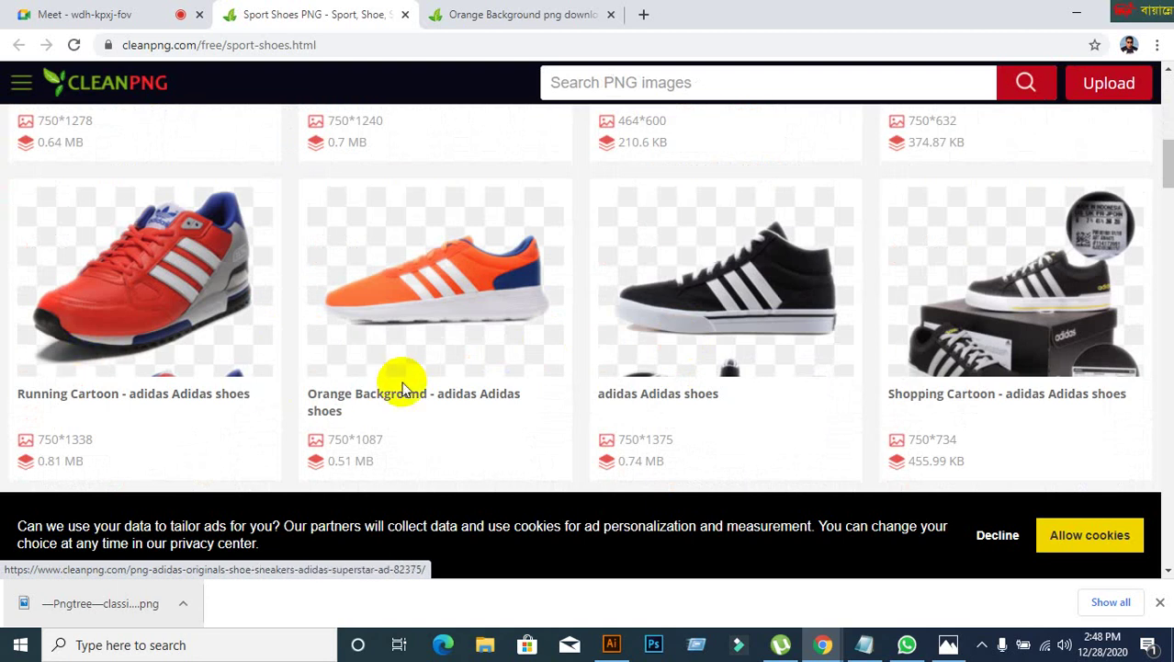
Step: Browse the sport-shoes gallery and view the page of the orange adidas shoe, returning to the gallery
left_click(425, 317)
scroll(550, 336, "down", 3)
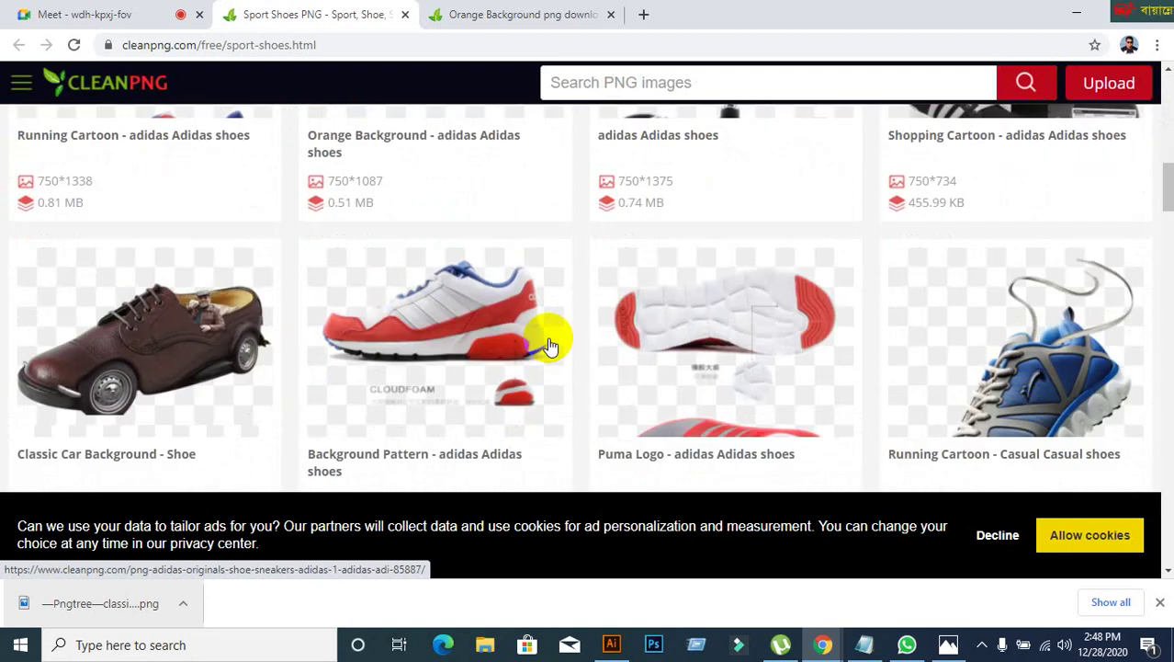
scroll(548, 345, "down", 5)
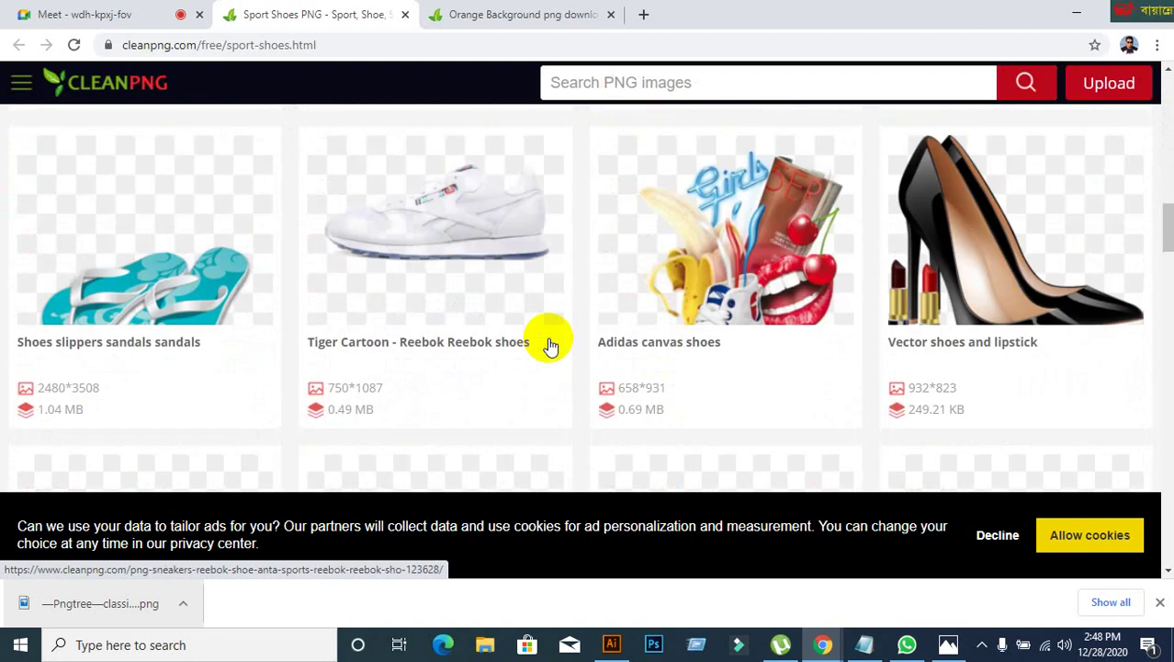
scroll(548, 342, "down", 10)
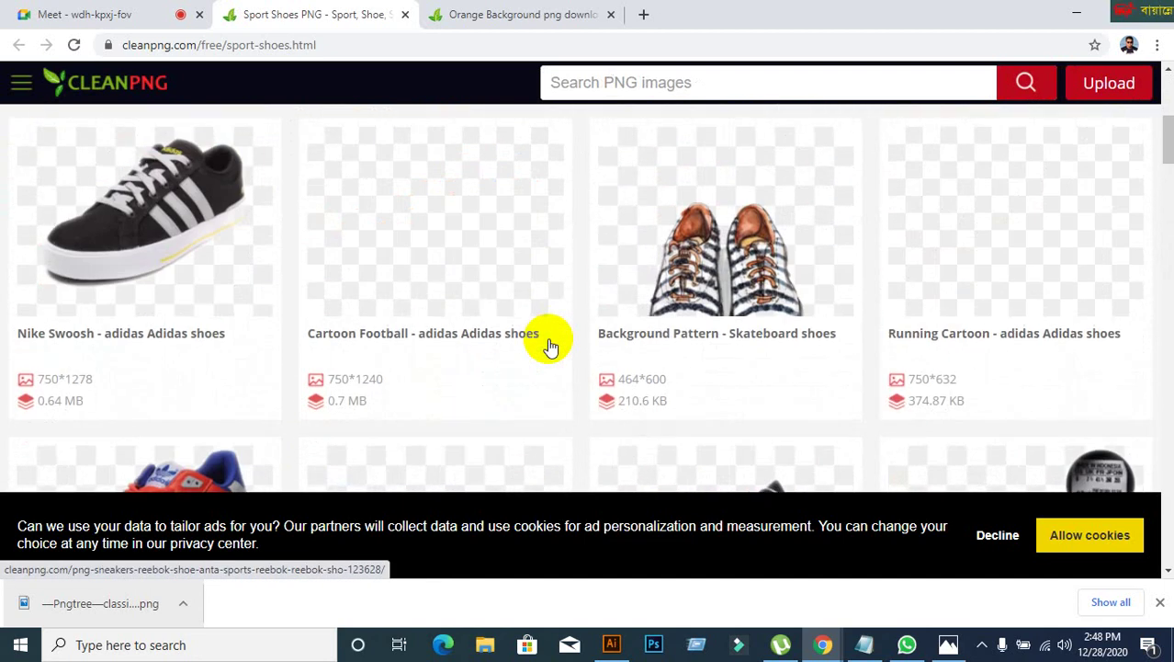
scroll(550, 344, "down", 2)
left_click(445, 367)
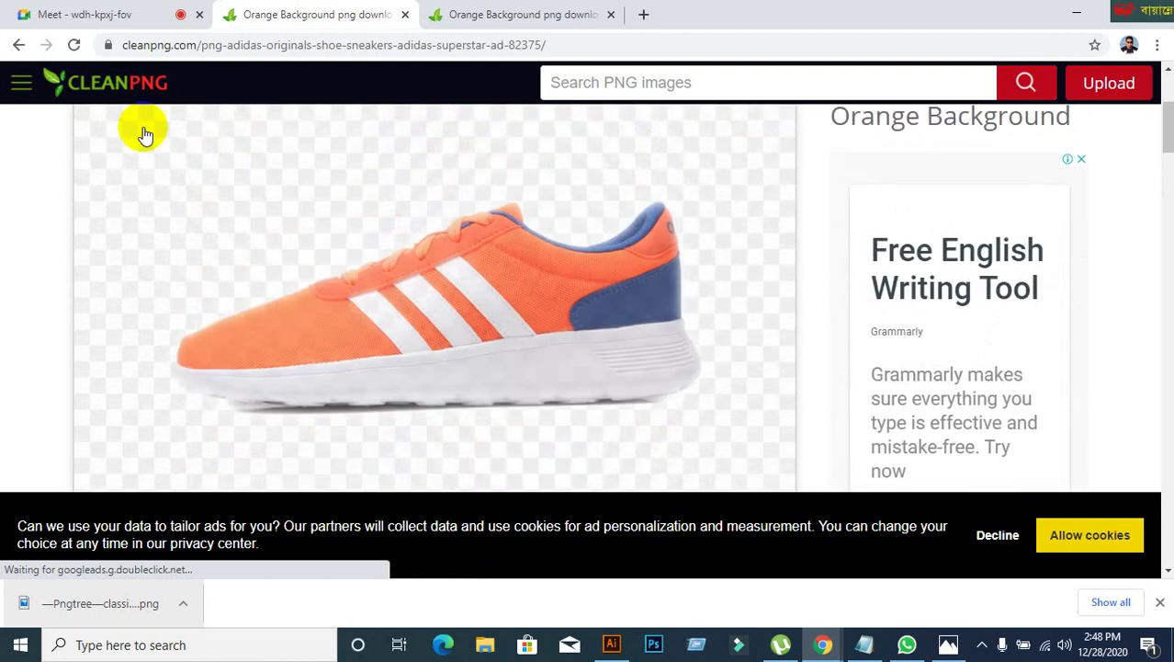
left_click(13, 46)
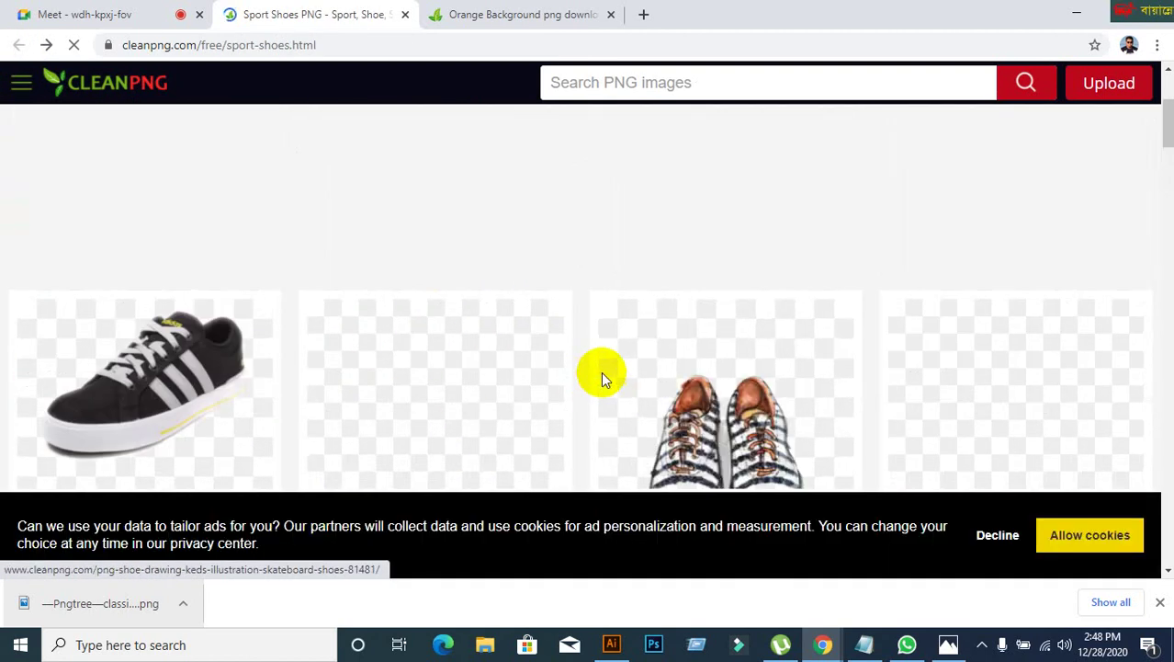
Step: Check the already open orange skate-shoe page and look further through the sport-shoes gallery for a suitable image
scroll(601, 371, "down", 10)
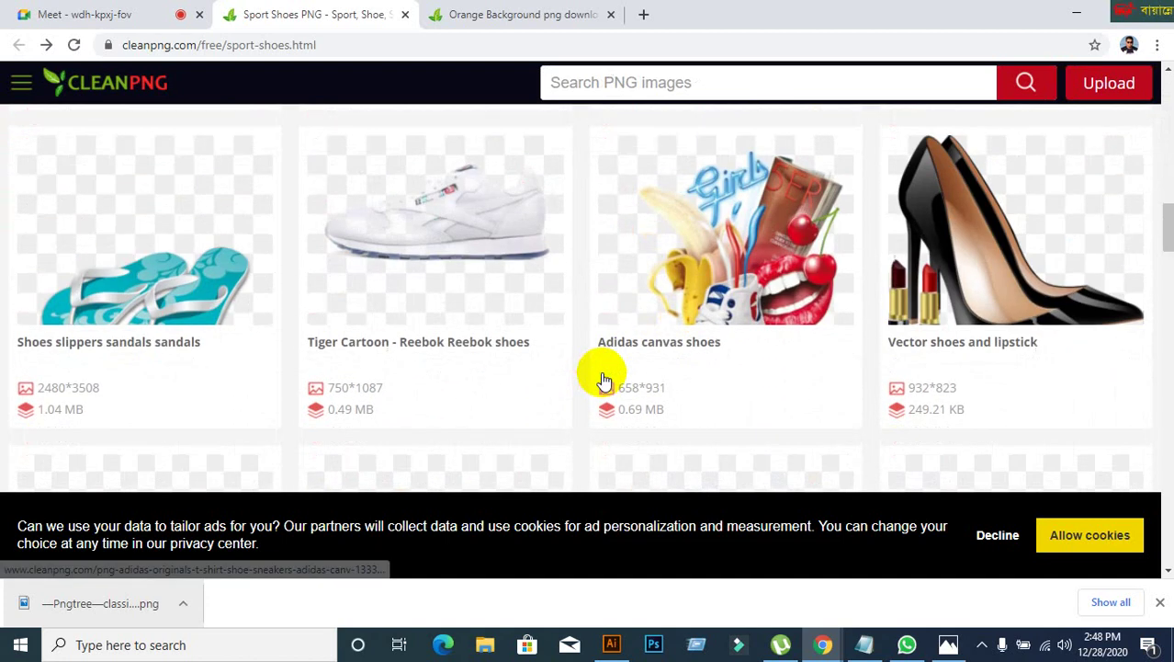
left_click(485, 17)
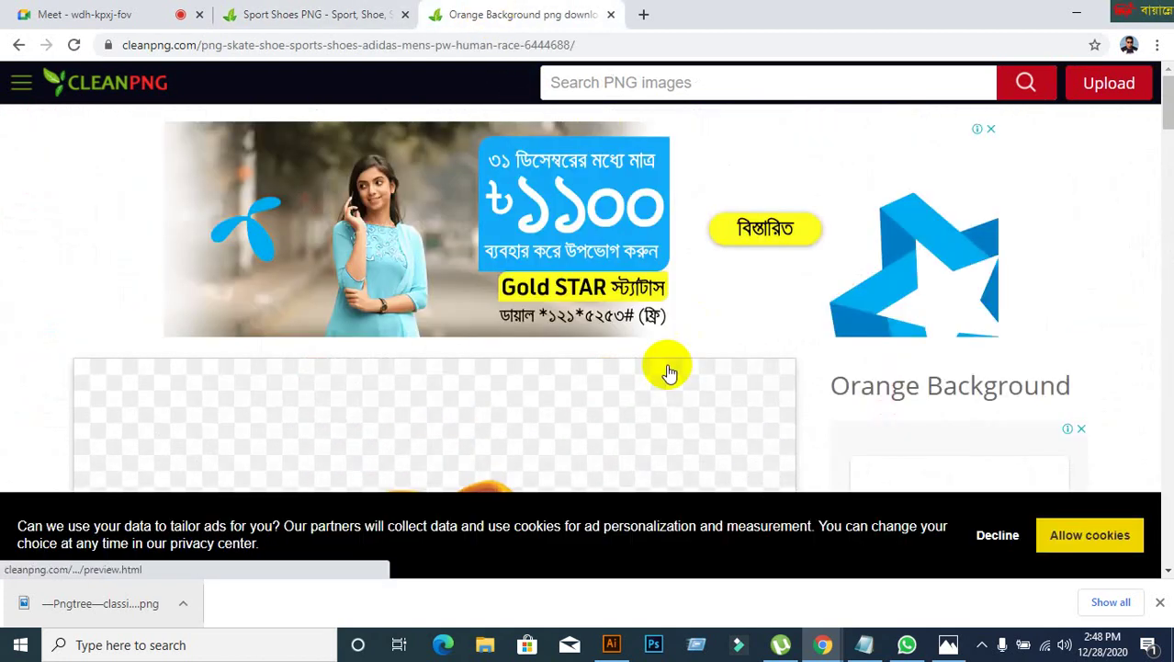
scroll(669, 371, "down", 5)
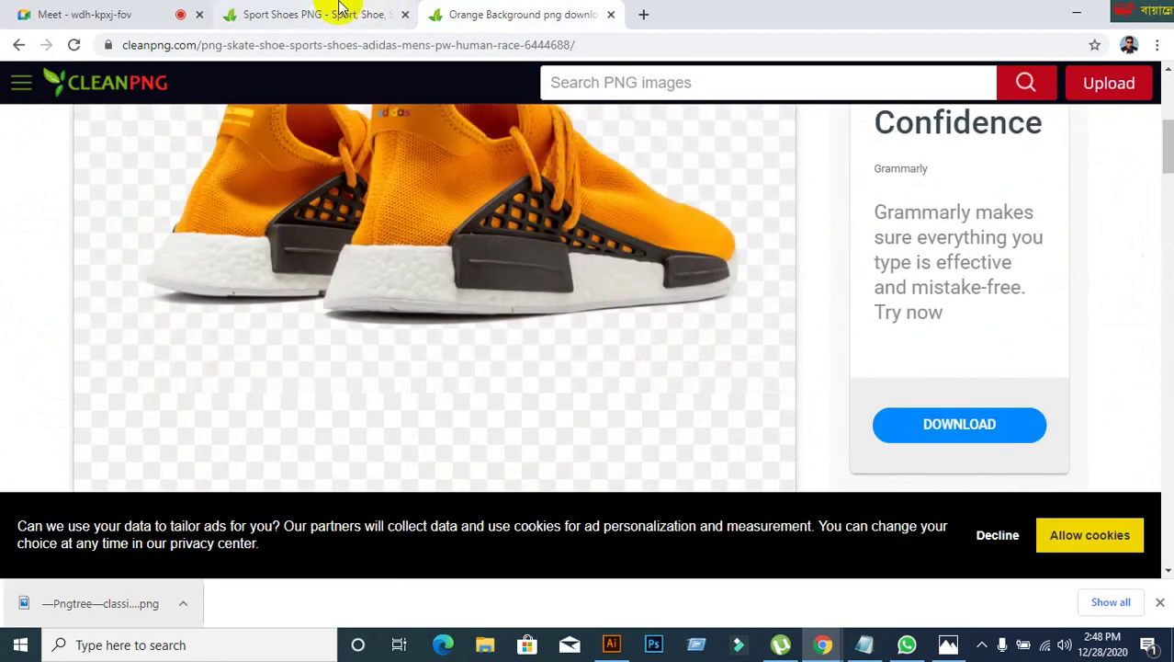
left_click(339, 7)
scroll(519, 354, "down", 8)
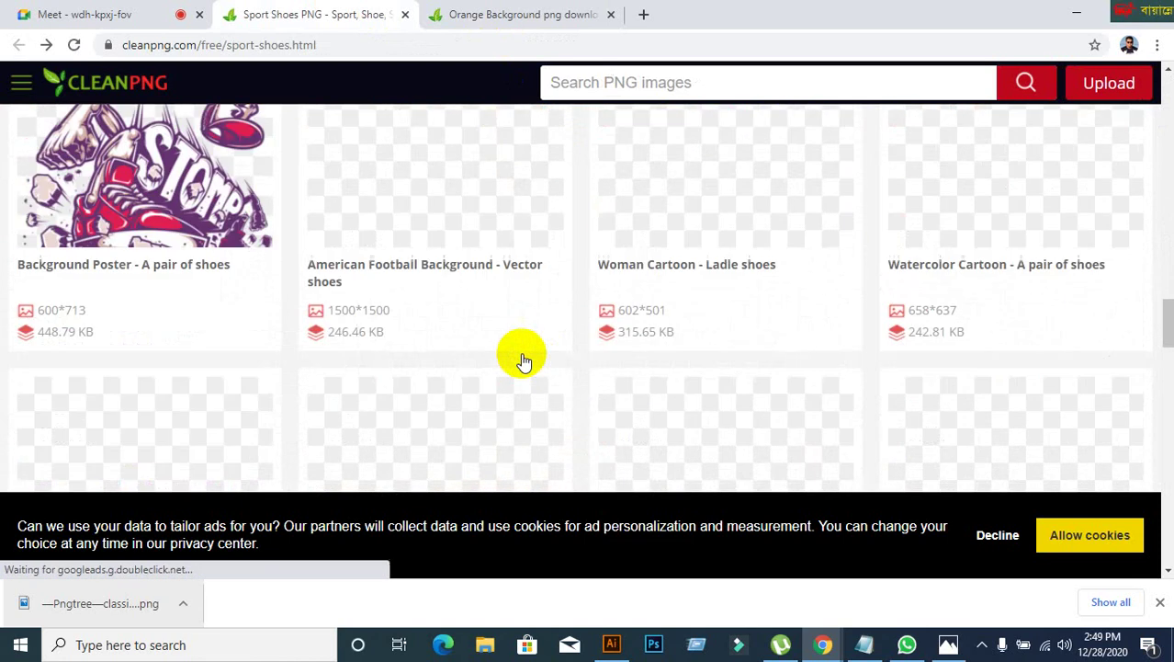
scroll(523, 358, "down", 12)
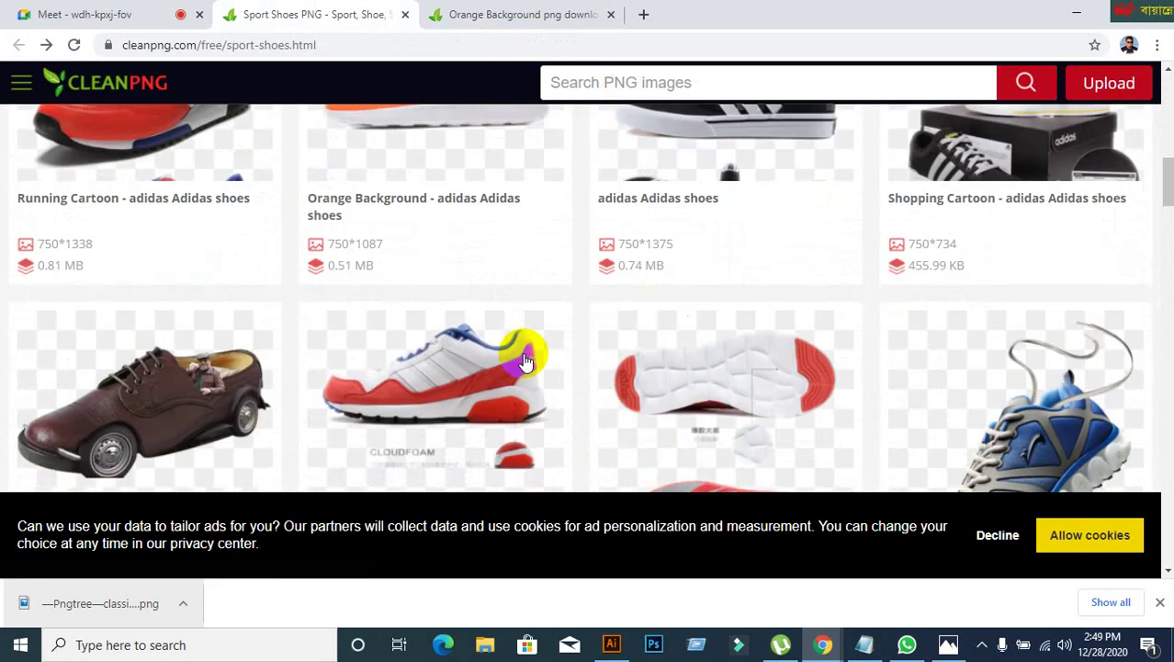
scroll(523, 358, "up", 6)
scroll(523, 358, "down", 4)
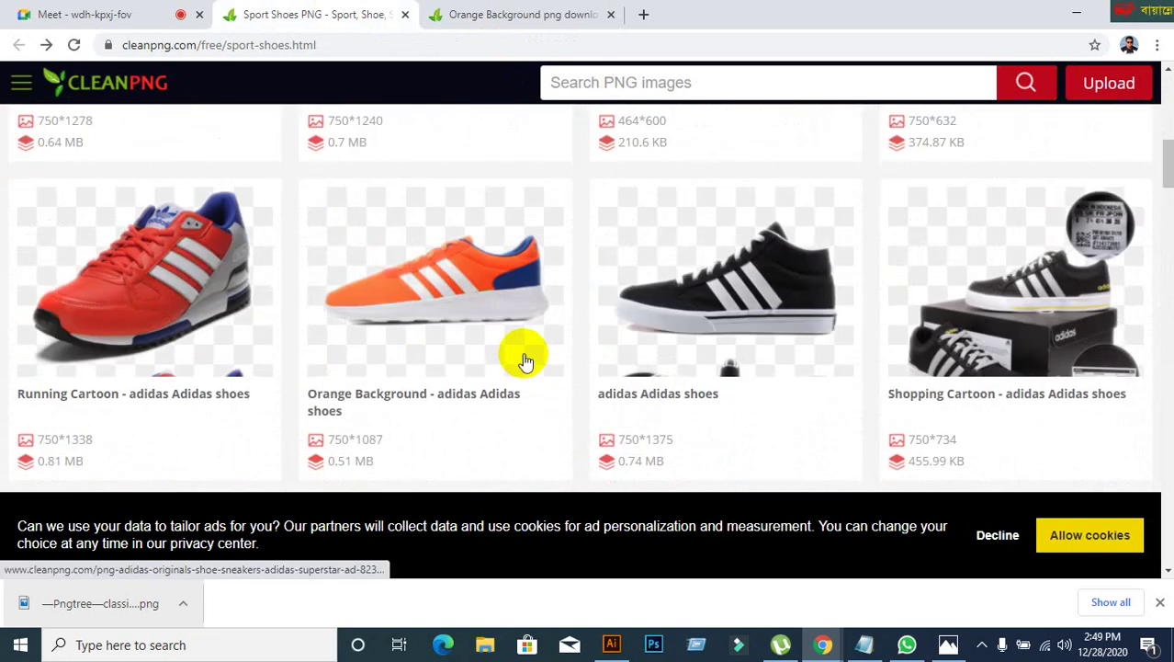
Step: Open the "Orange Background - adidas Adidas shoes" image in the sport-shoes gallery and download its PNG for free
left_click(454, 308)
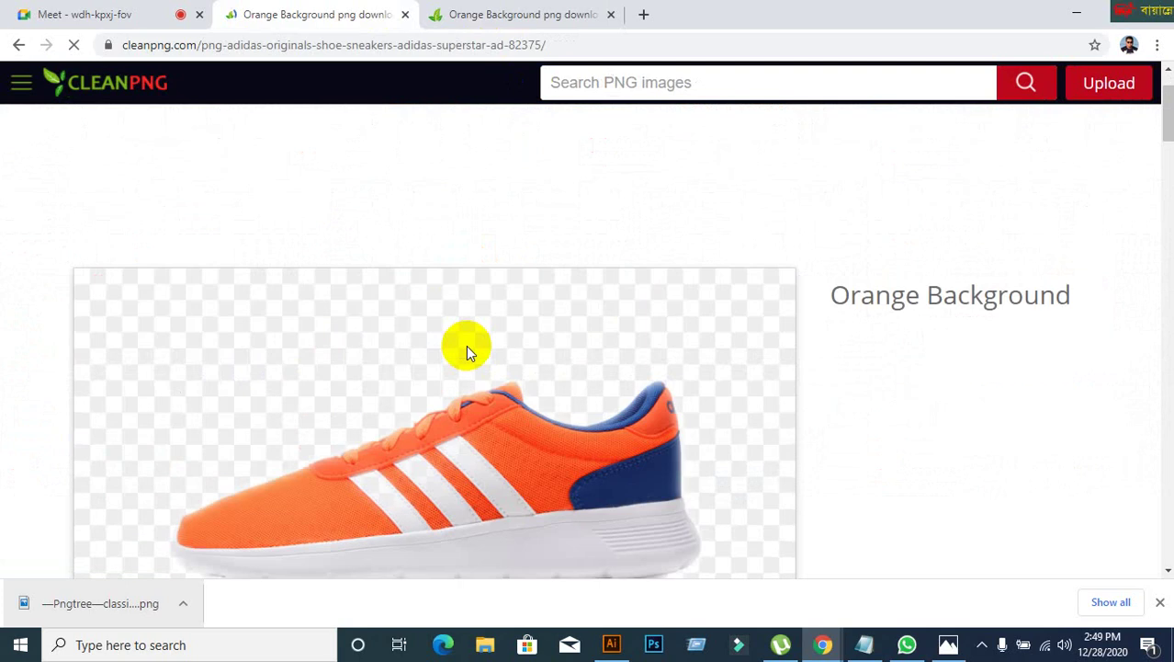
scroll(466, 345, "down", 2)
left_click(524, 341)
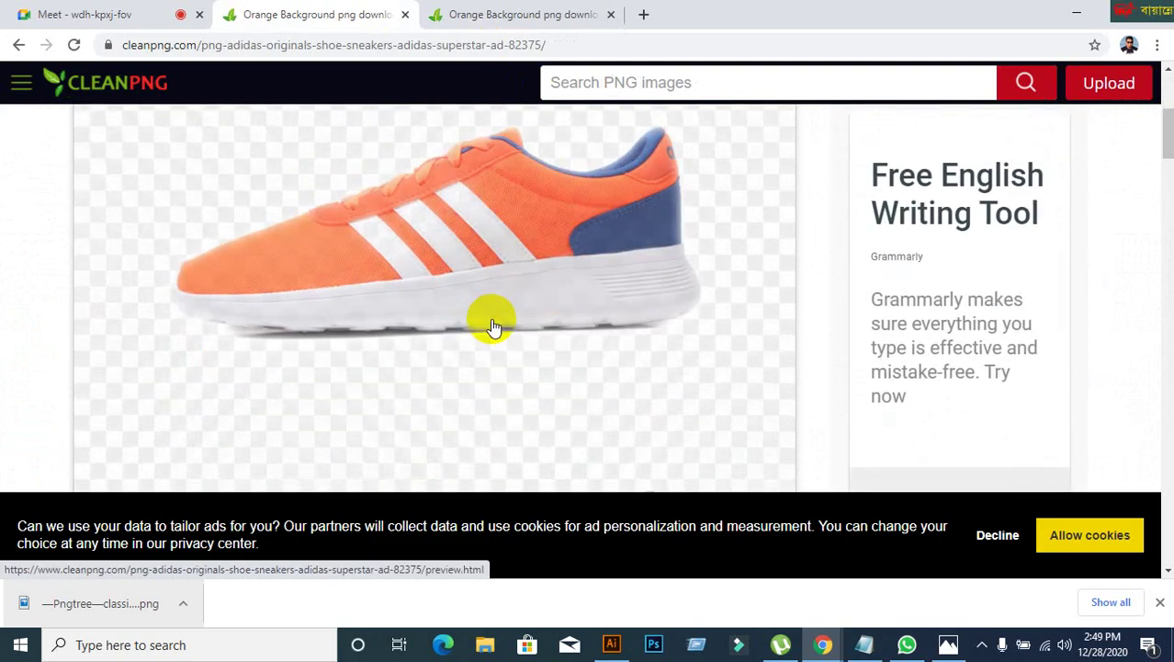
scroll(826, 294, "down", 3)
left_click(983, 260)
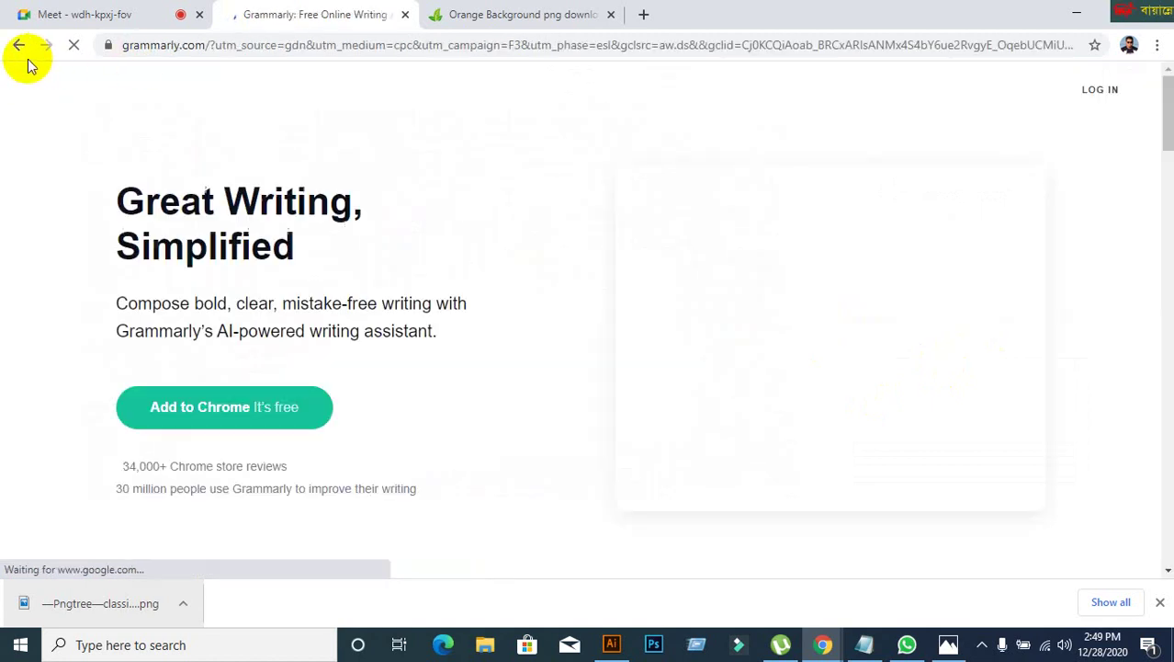
key("alt+Left")
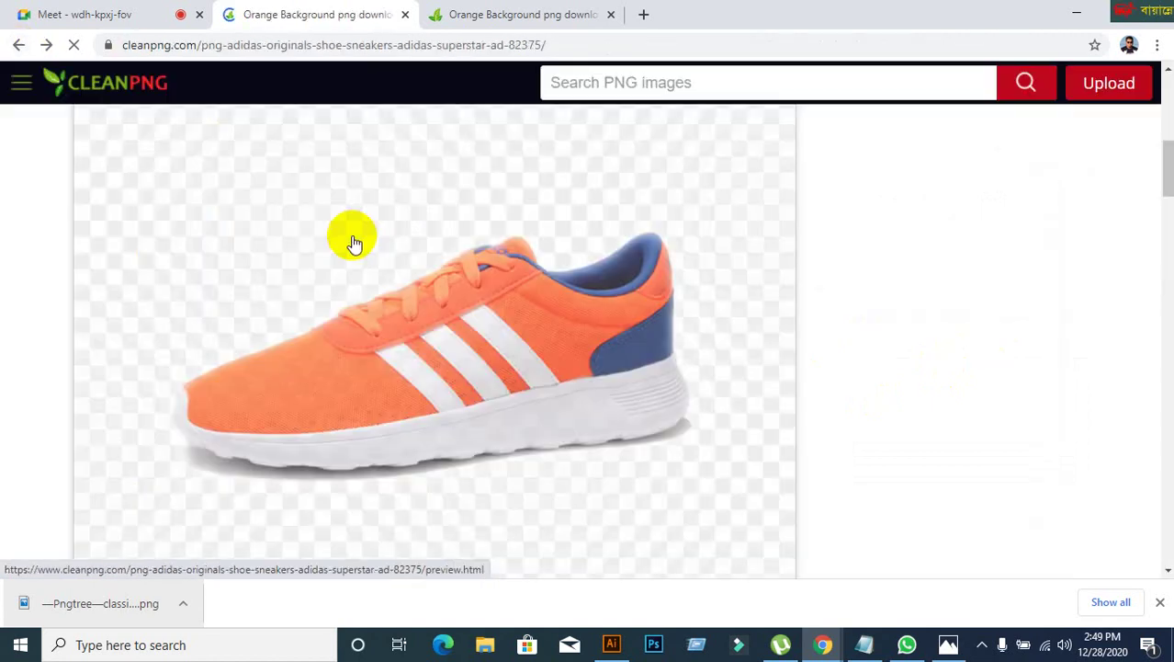
scroll(577, 294, "down", 8)
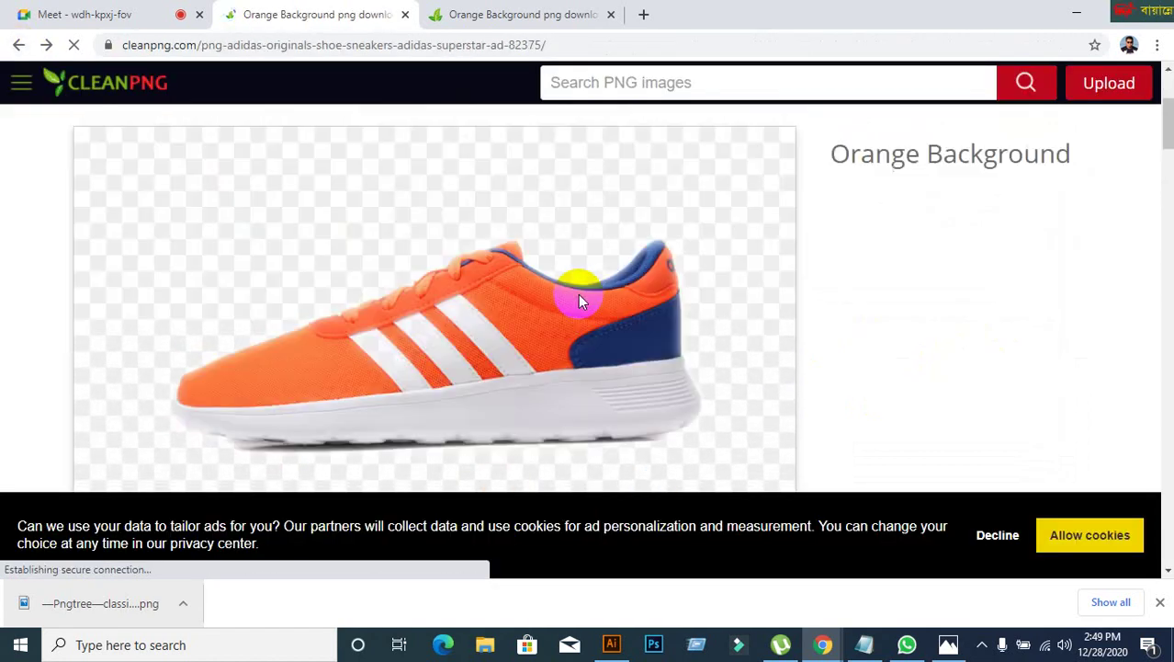
scroll(421, 294, "up", 2)
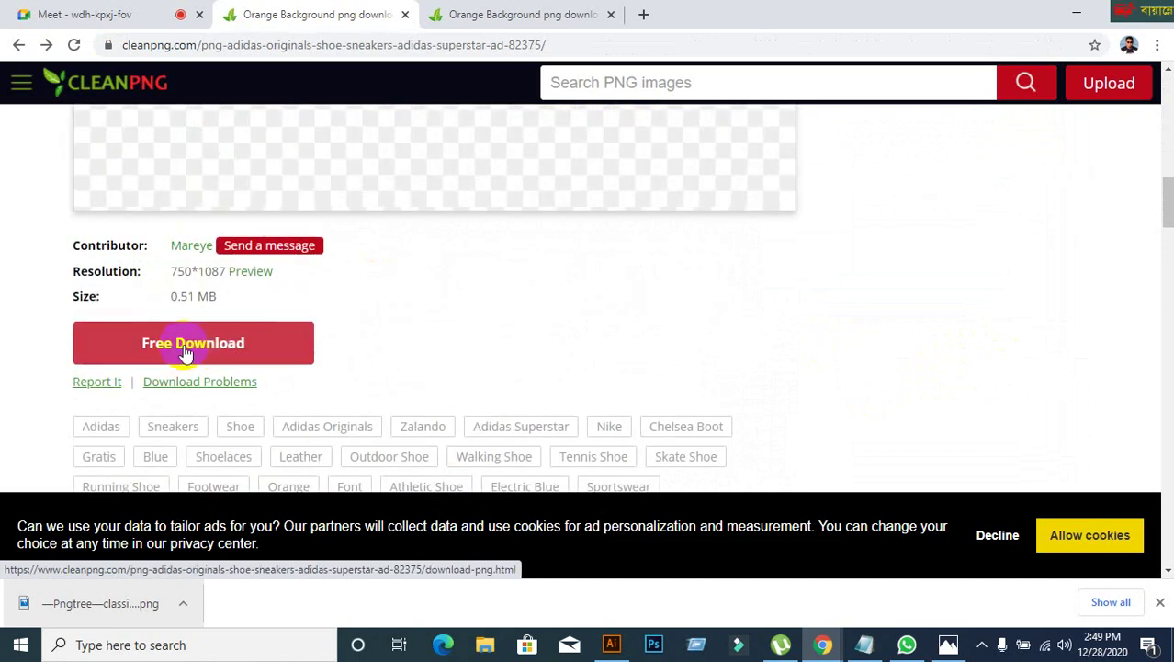
left_click(187, 347)
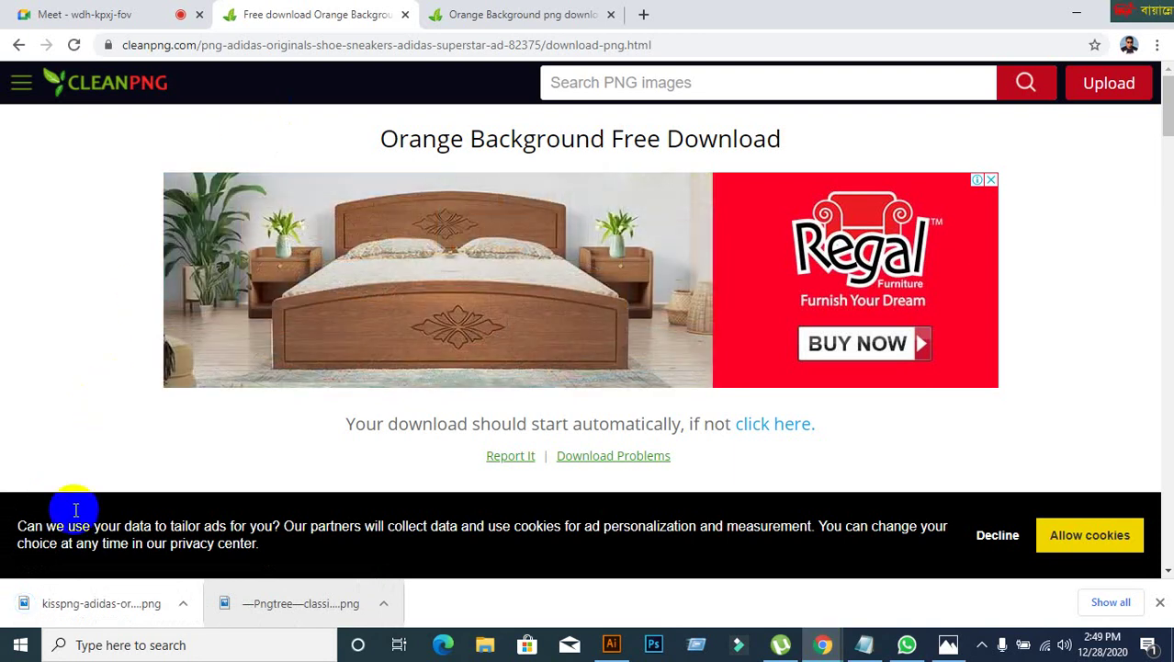
Step: Place the downloaded kisspng-adidas PNG into the open Illustrator document, at the artboard's upper-left edge
left_click_drag(42, 623, 220, 233)
scroll(272, 262, "down", 1)
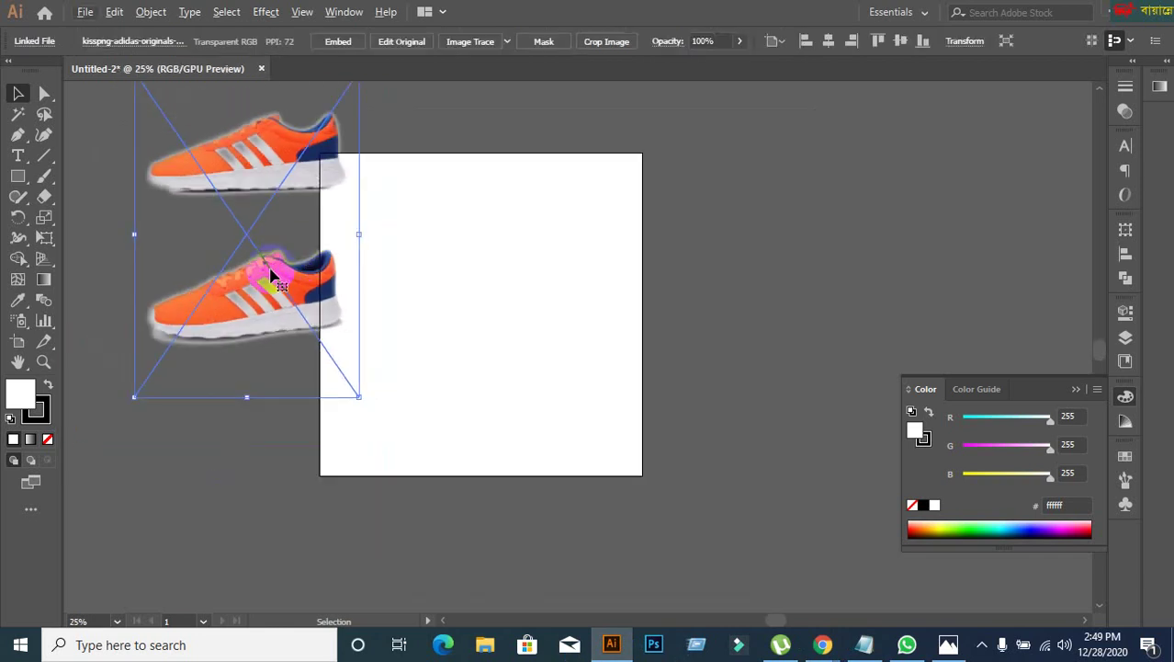
scroll(222, 290, "up", 2)
scroll(235, 291, "up", 3)
right_click(266, 206)
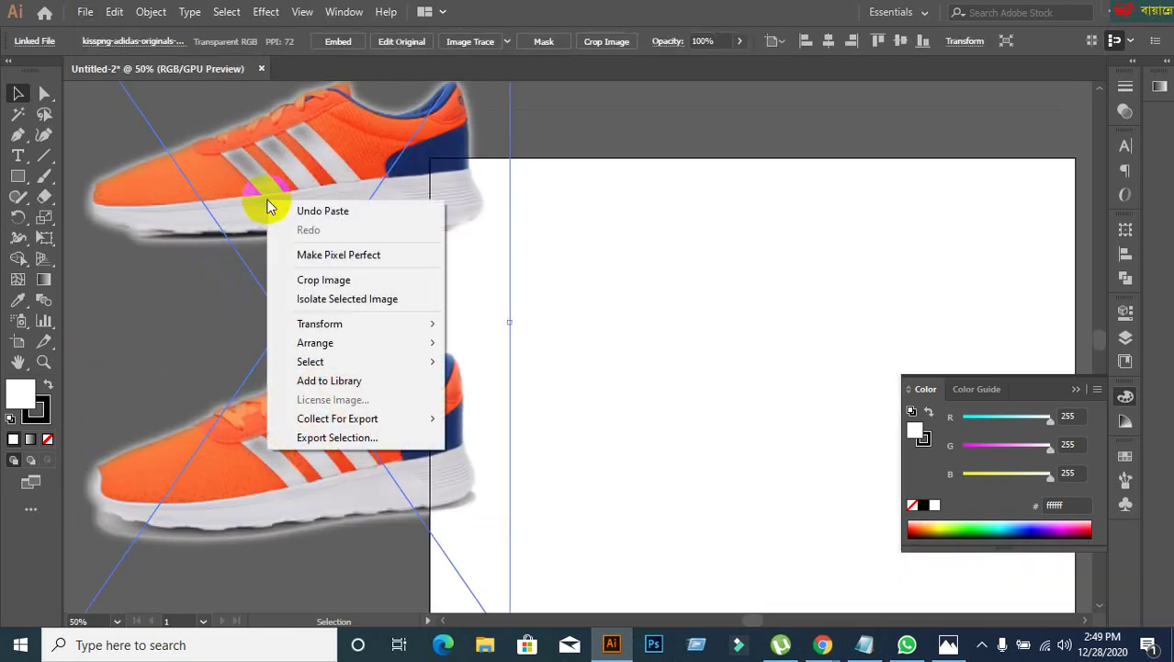
mouse_move(386, 319)
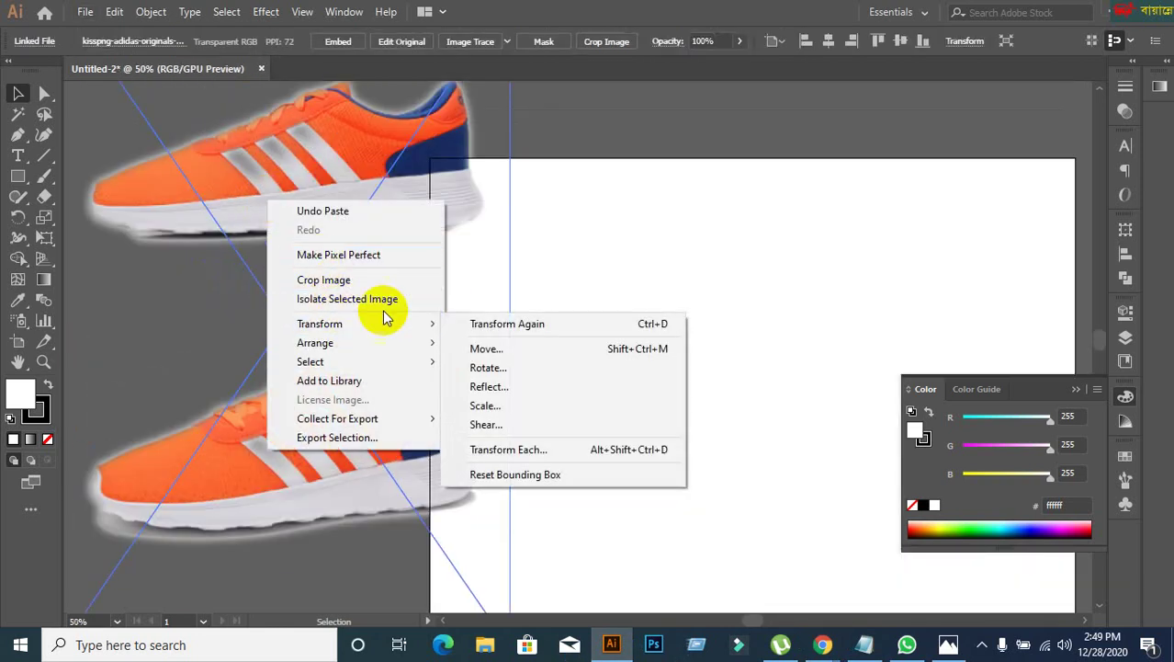
left_click(598, 199)
Step: Embed the linked shoe image in the document and shift it further left of the artboard
left_click(317, 136)
left_click(338, 41)
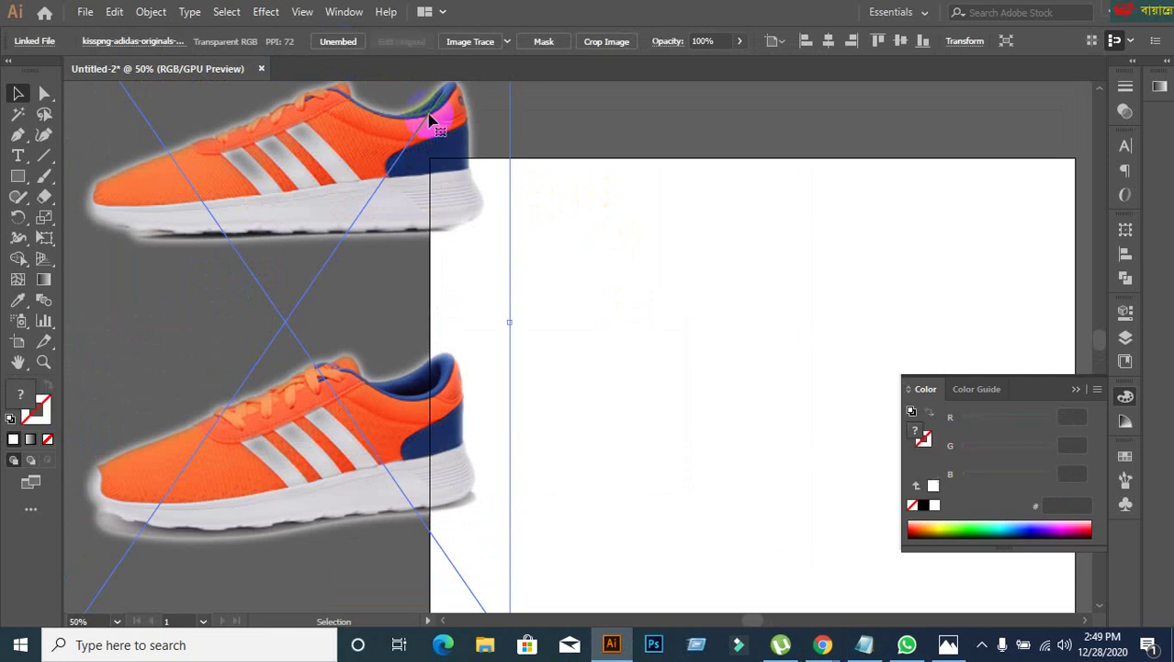
scroll(653, 234, "down", 1)
left_click_drag(397, 186, 247, 209)
Step: Switch to Chrome, go back from the orange skate-shoe page to the Keds gallery, and browse its shoe images
mouse_move(823, 644)
left_click(717, 546)
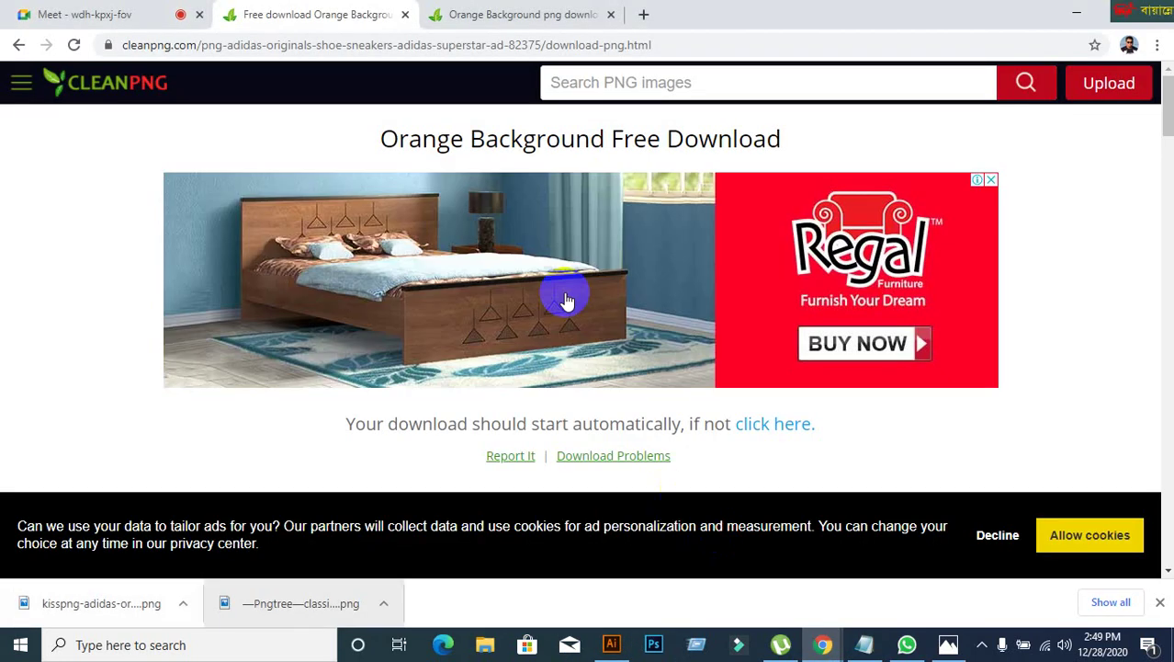
left_click(468, 15)
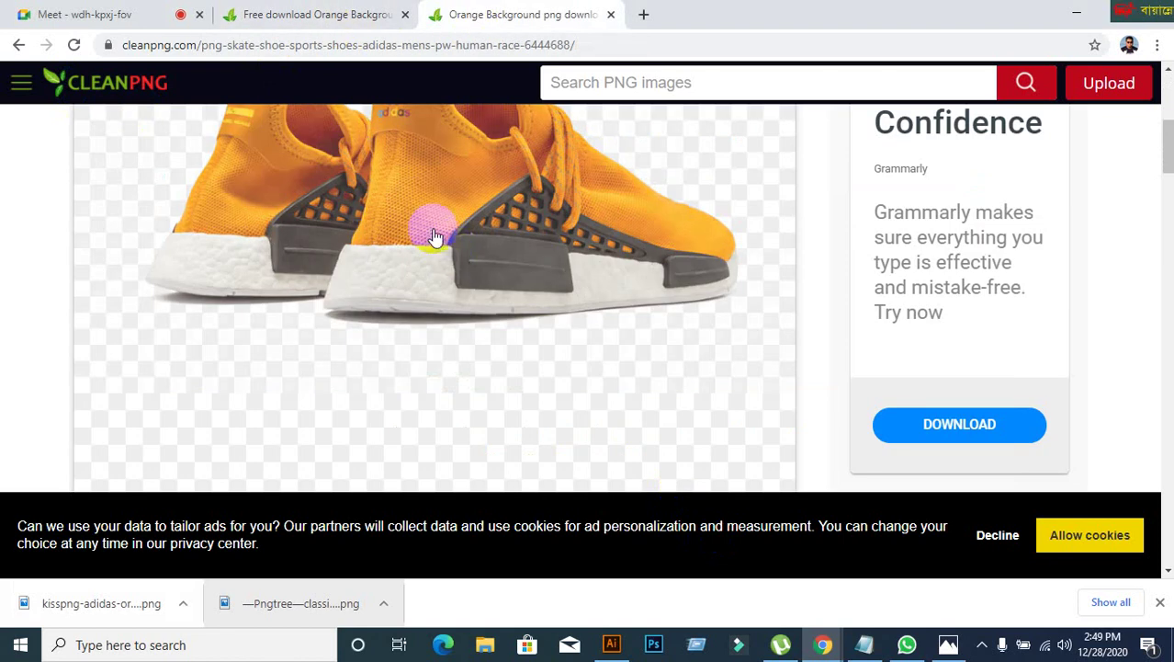
left_click(19, 45)
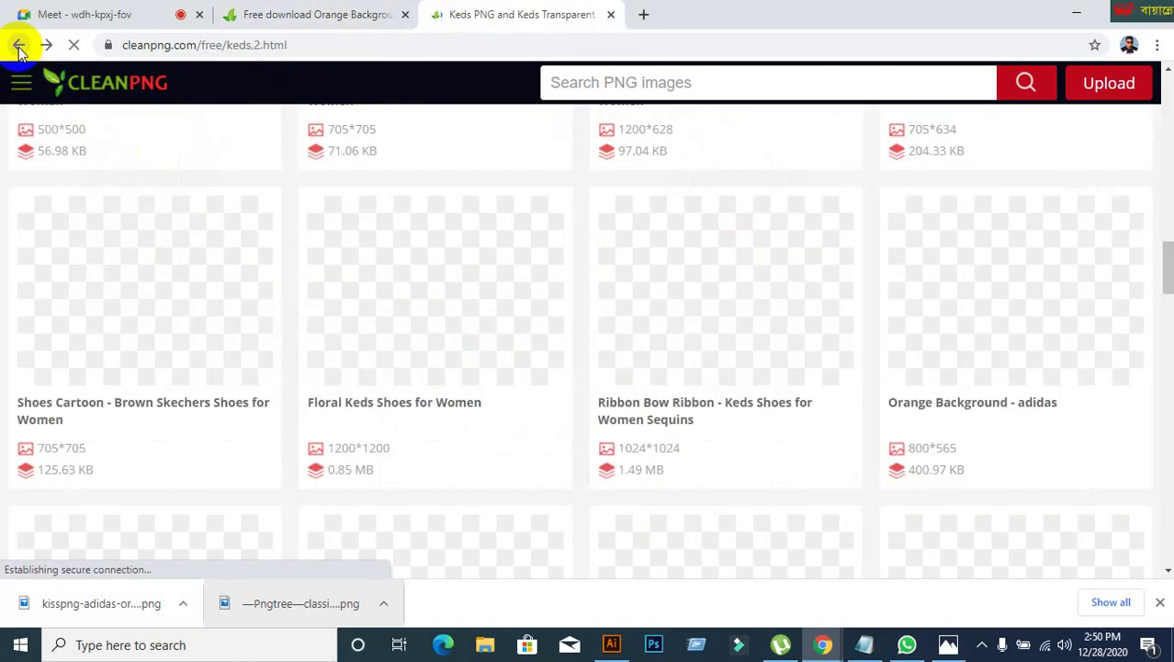
scroll(579, 348, "down", 3)
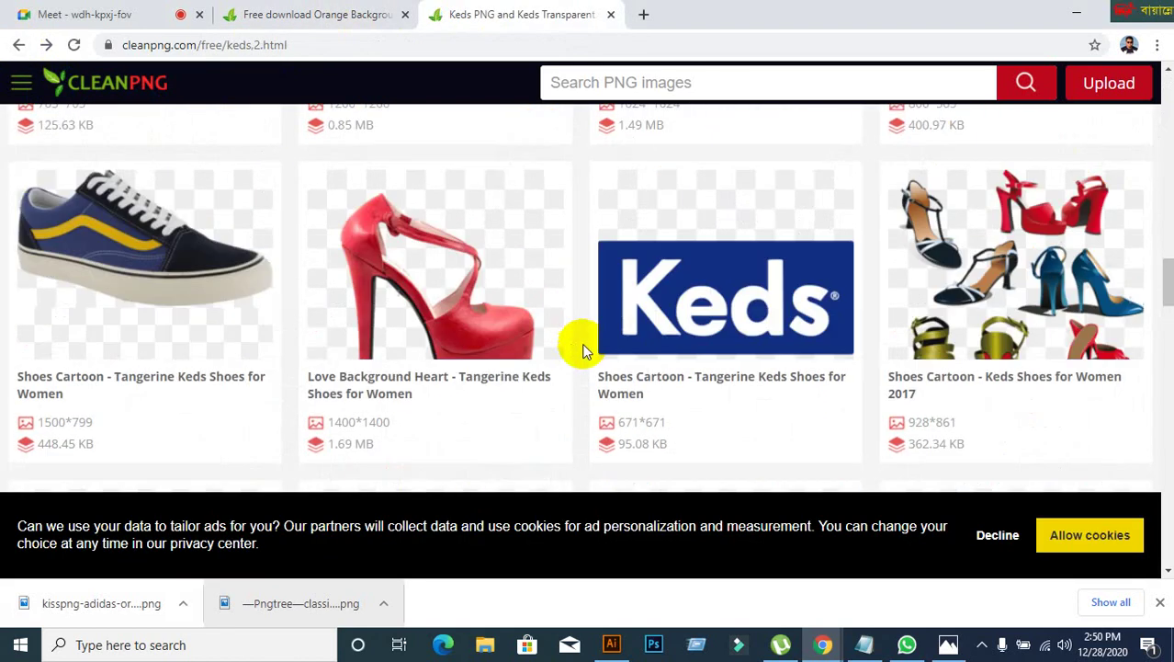
scroll(581, 347, "down", 3)
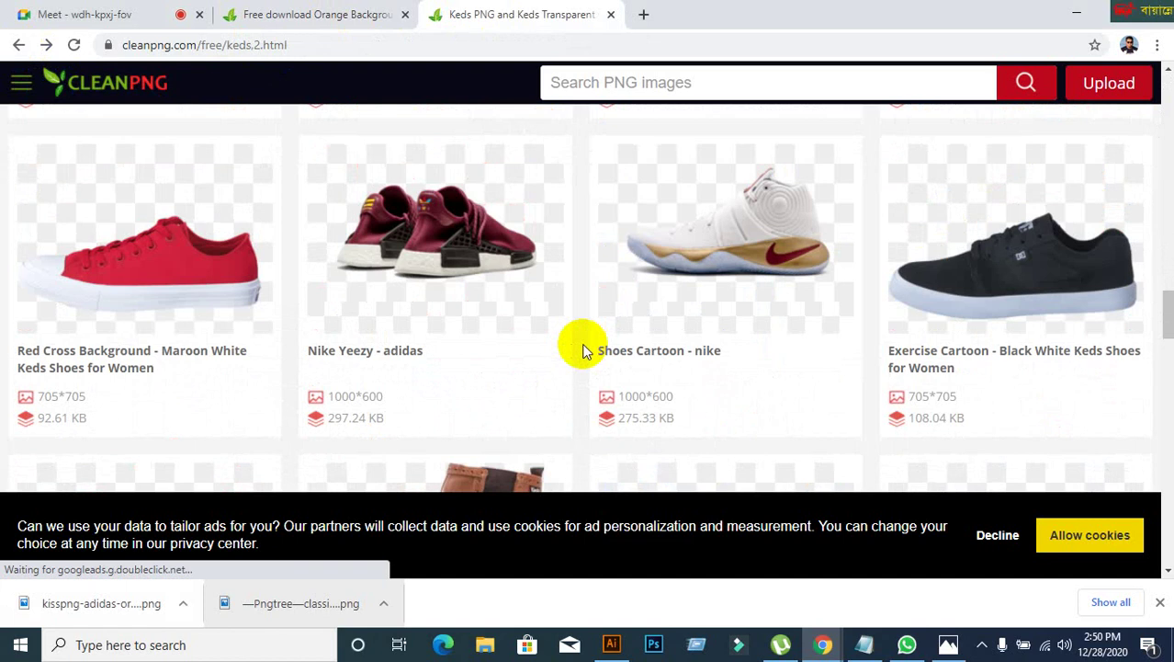
Step: Open the "Red Cross Background - Maroon White Keds Shoes for Women" image and start its free PNG download
left_click(175, 243)
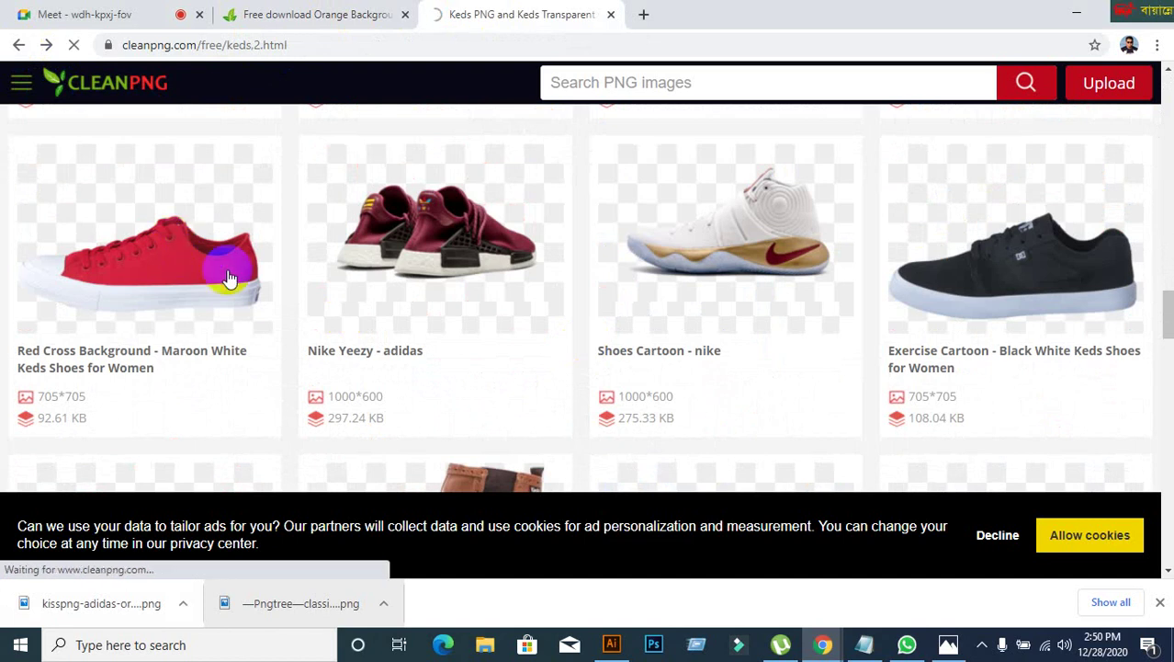
scroll(152, 340, "down", 7)
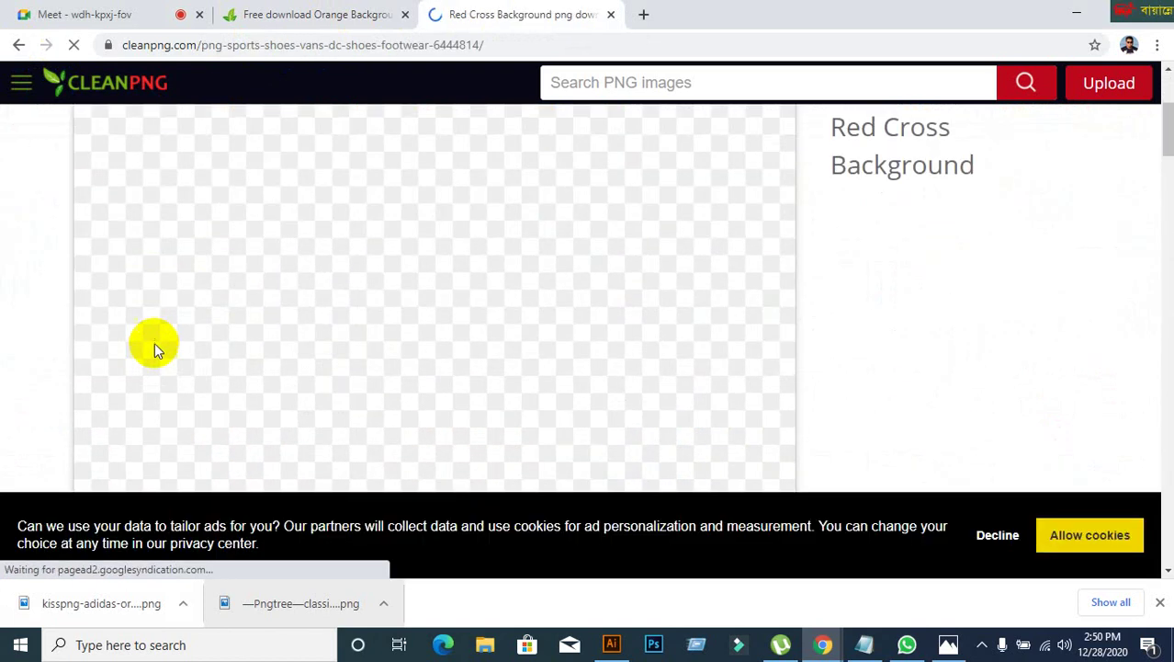
scroll(271, 292, "down", 2)
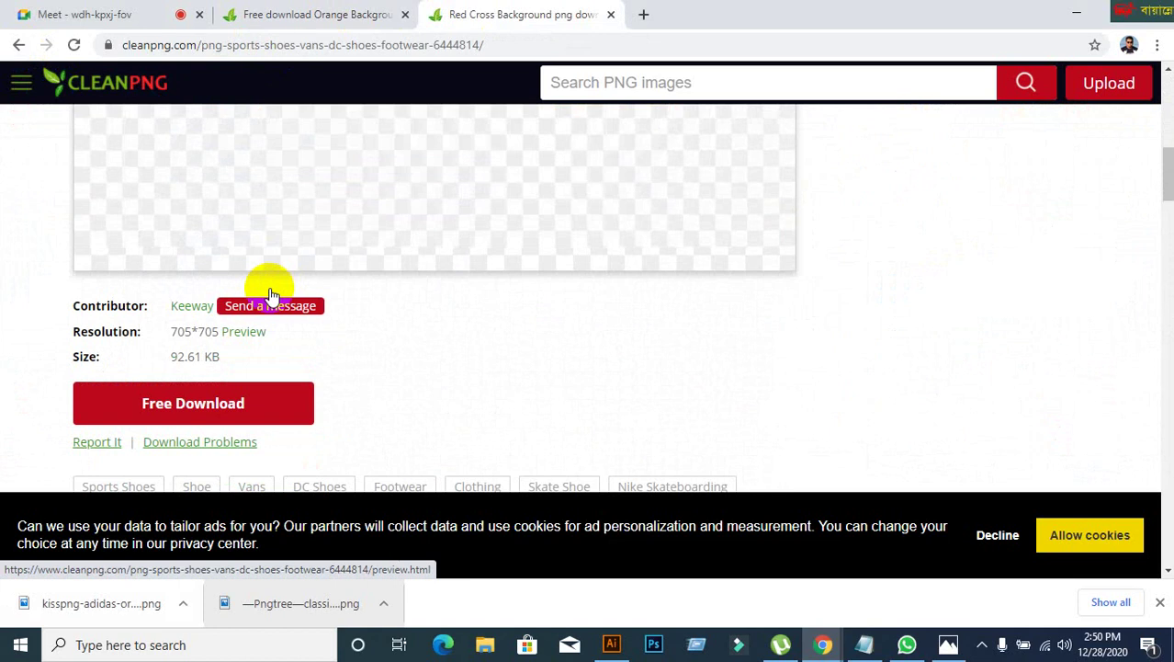
left_click(215, 400)
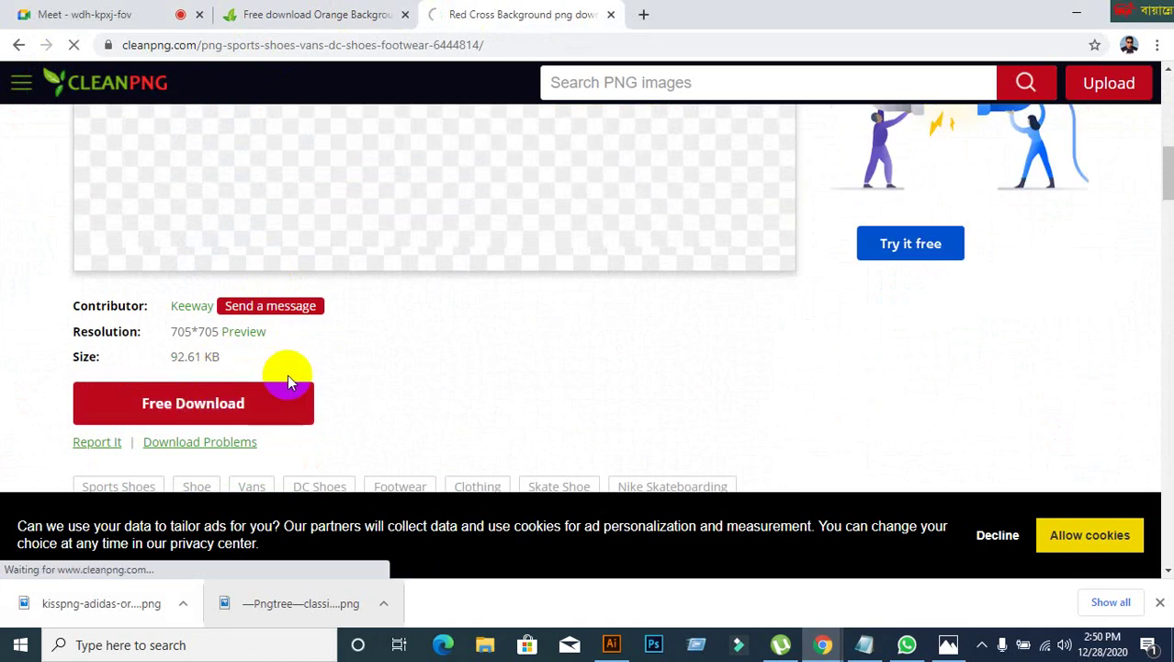
scroll(112, 321, "down", 2)
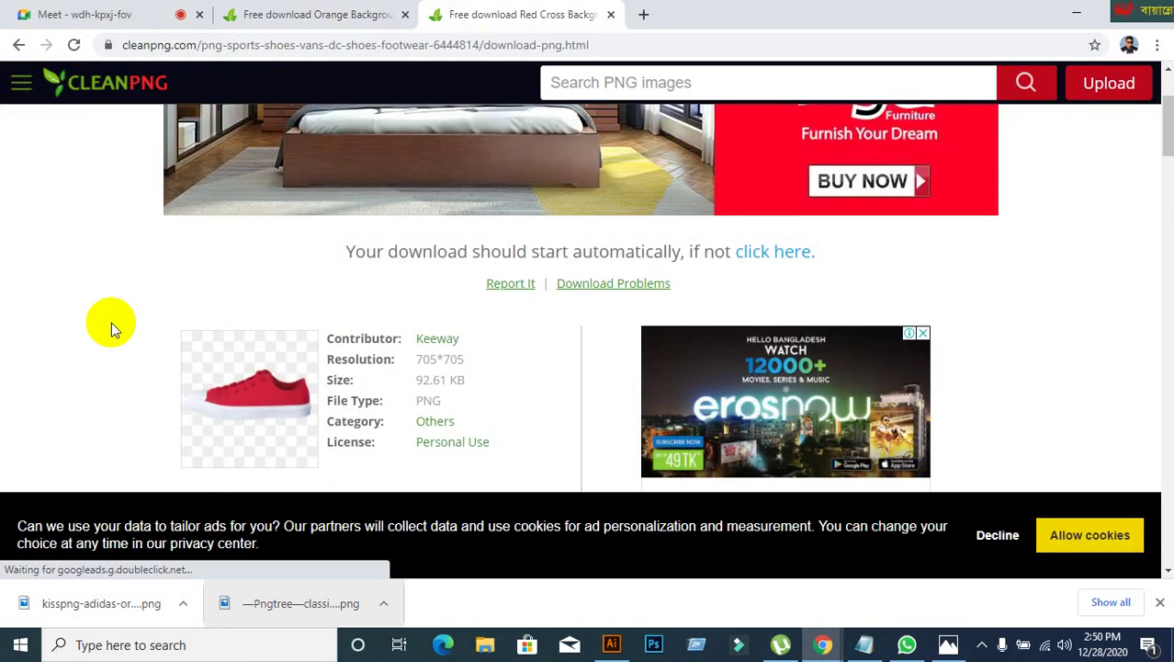
Step: Place the downloaded kisspng-sports-shoes PNG into the open Illustrator document and embed the linked image
scroll(112, 321, "down", 1)
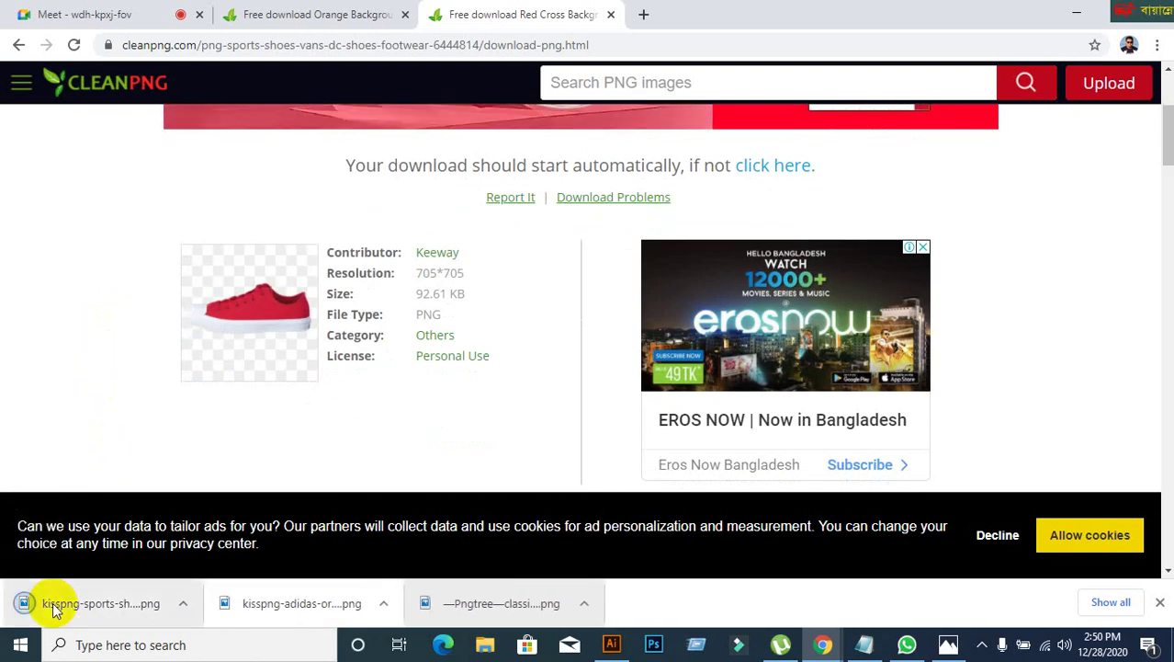
left_click_drag(52, 602, 612, 361)
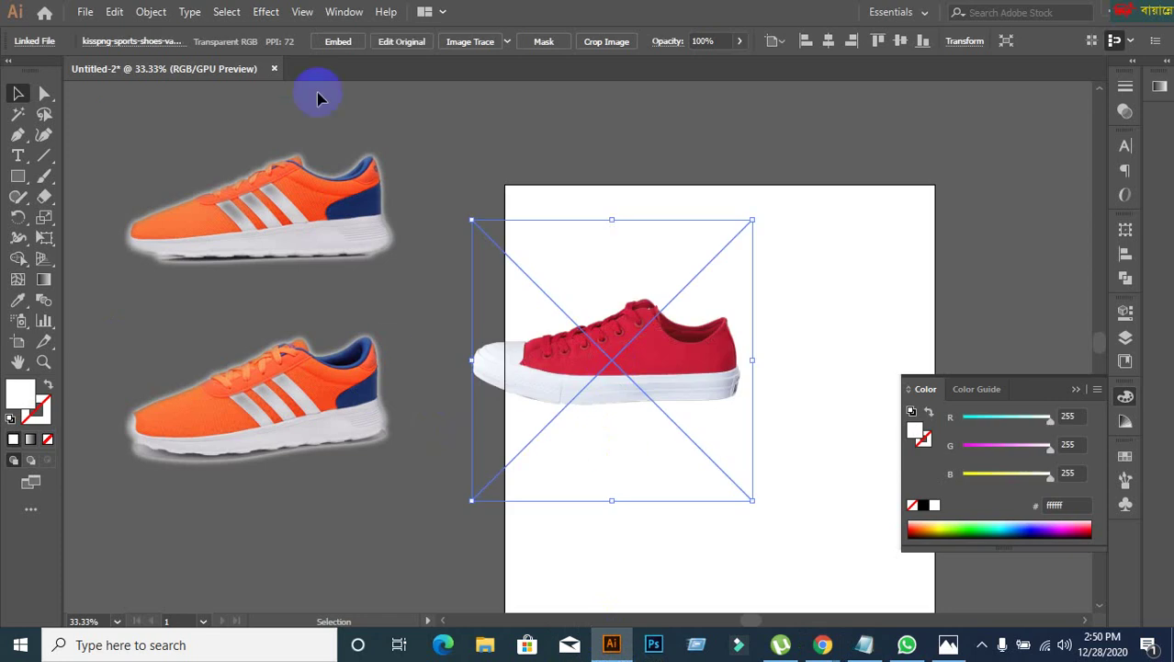
left_click(337, 46)
Step: Delete the orange Adidas shoe image and move the red shoe into the empty space left of the artboard
left_click(298, 269)
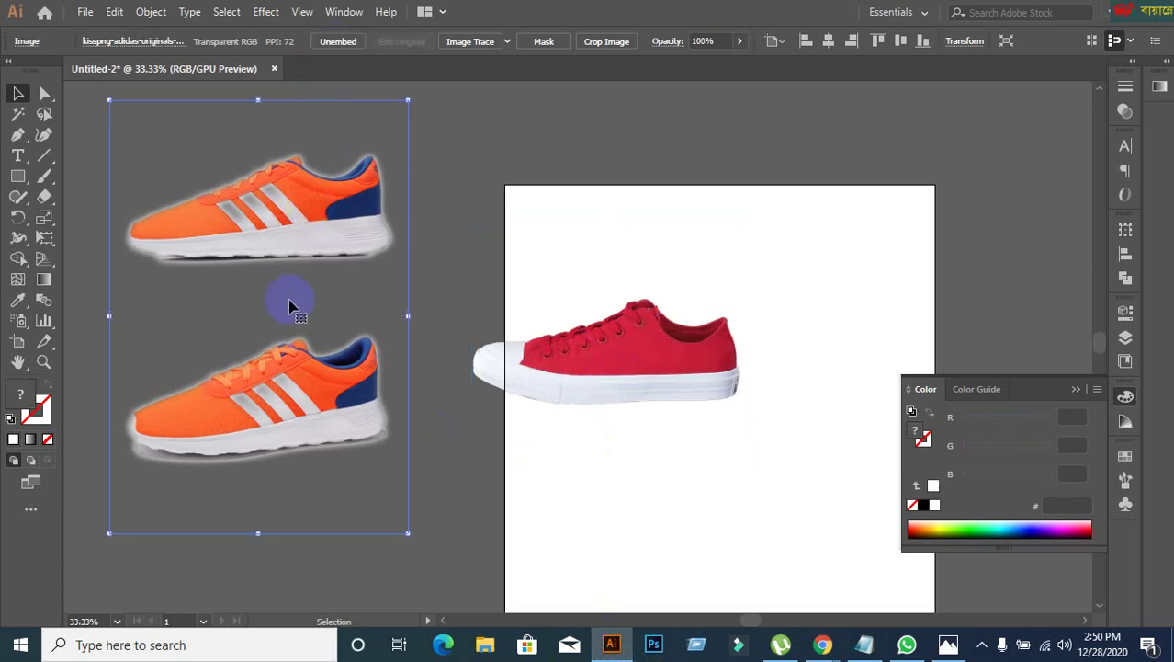
key("Delete")
left_click_drag(726, 385, 427, 305)
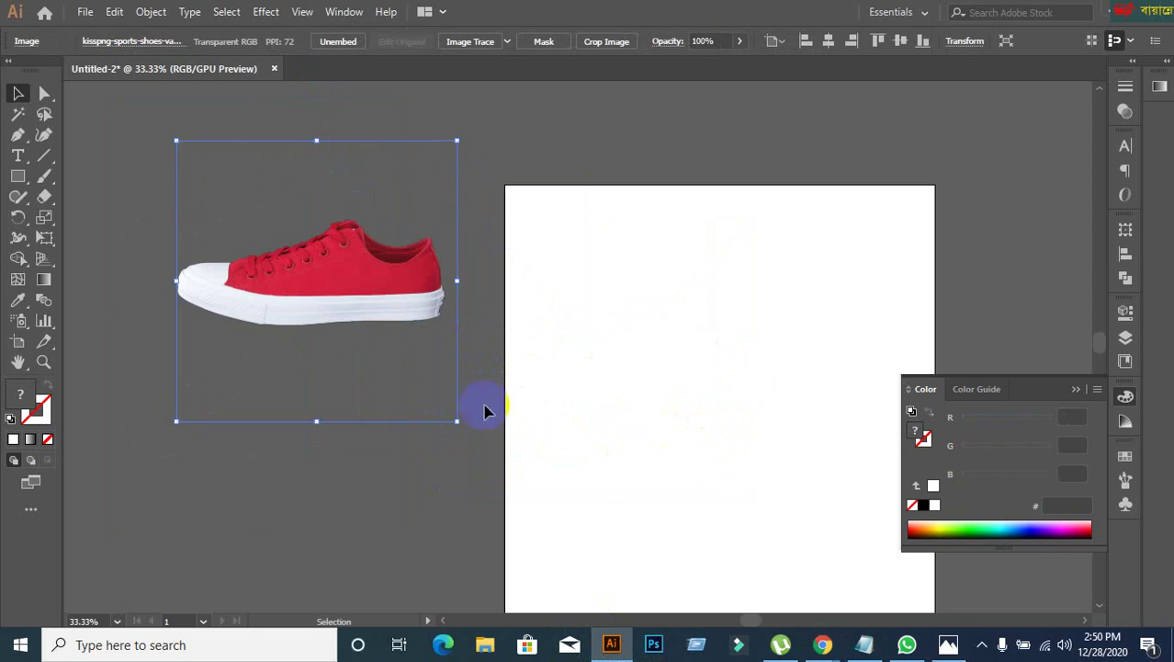
left_click_drag(361, 268, 283, 358)
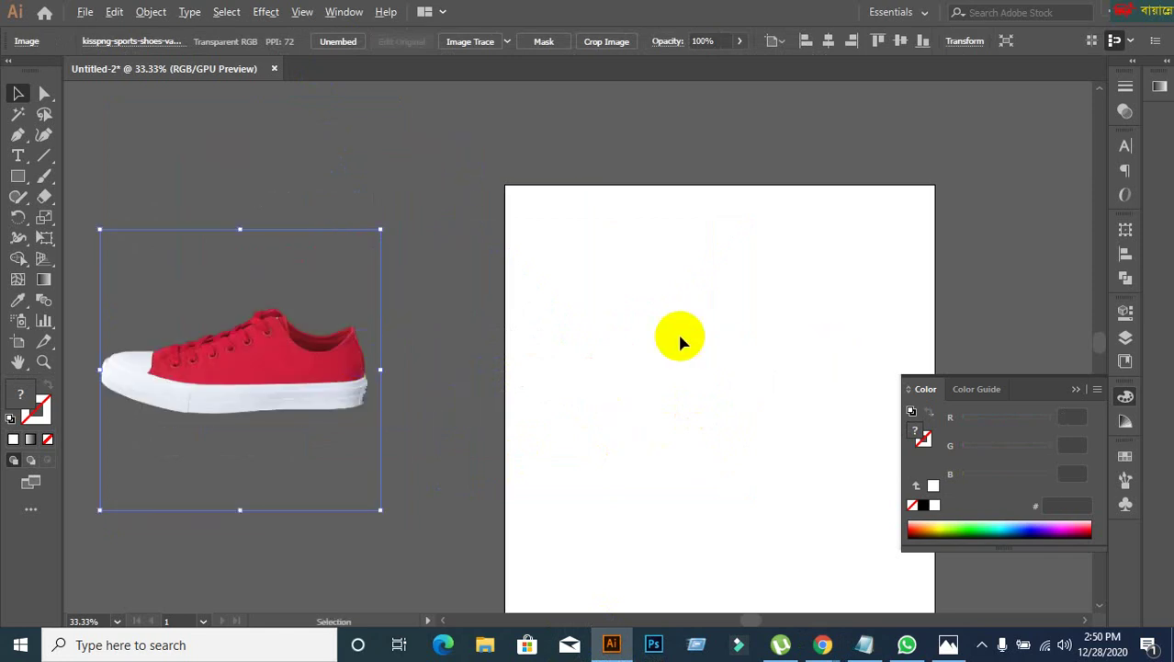
scroll(677, 330, "down", 1)
left_click_drag(713, 401, 675, 295)
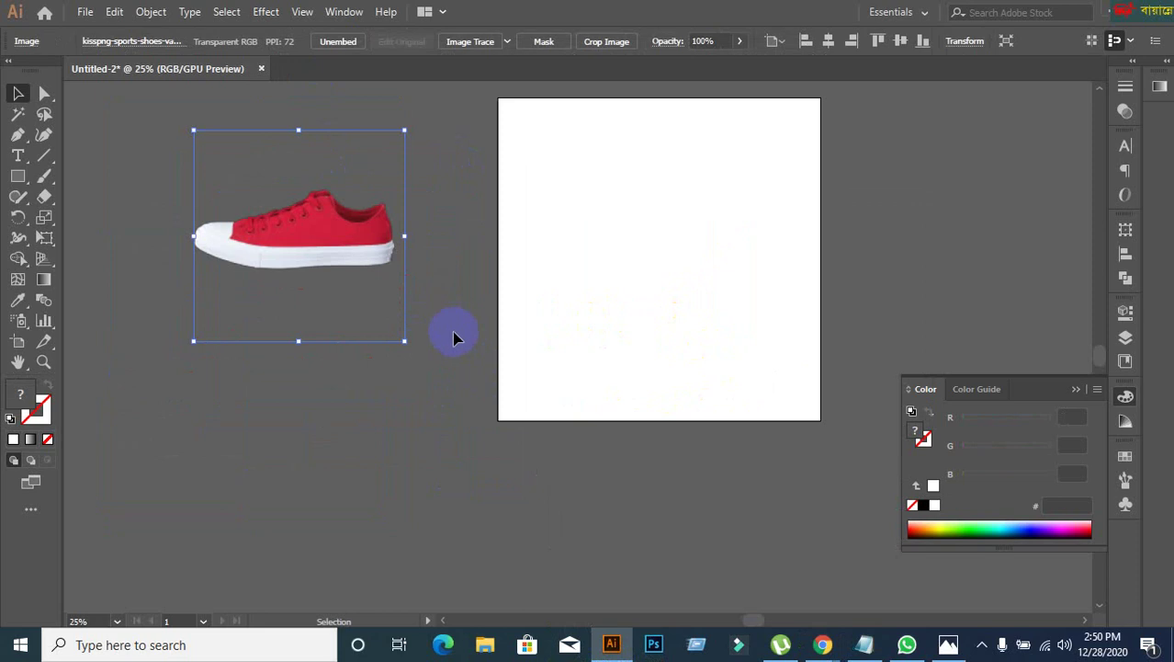
left_click(453, 332)
left_click_drag(351, 248, 334, 299)
left_click(438, 331)
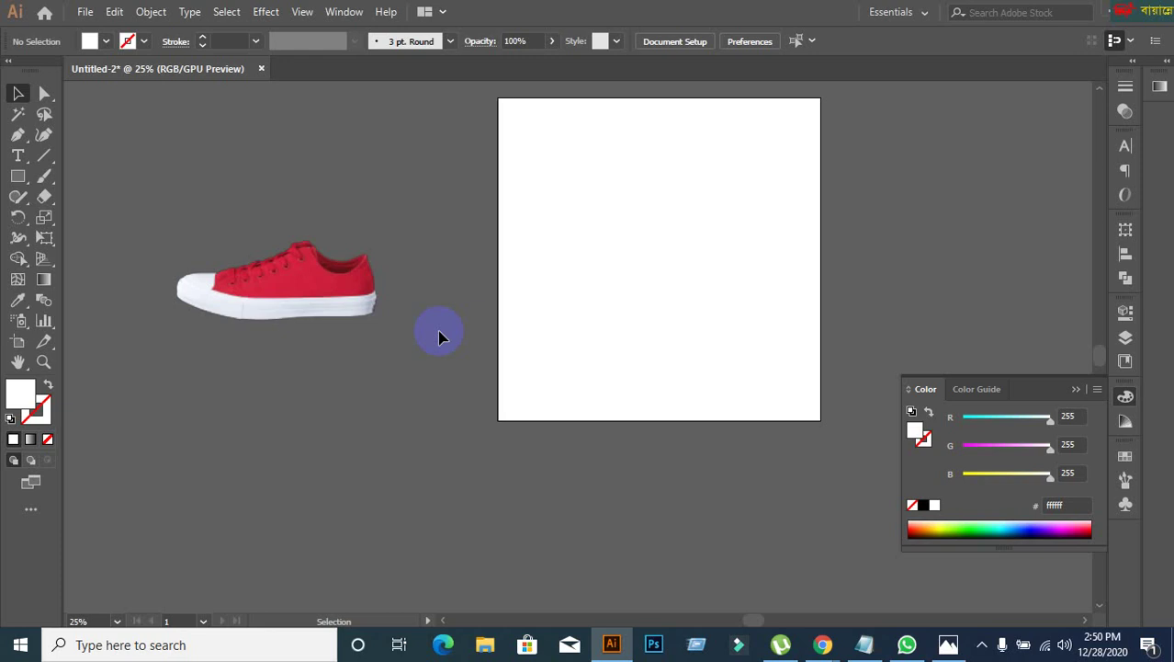
Step: Create a 1080 × 1080 px rectangle
scroll(552, 260, "up", 1)
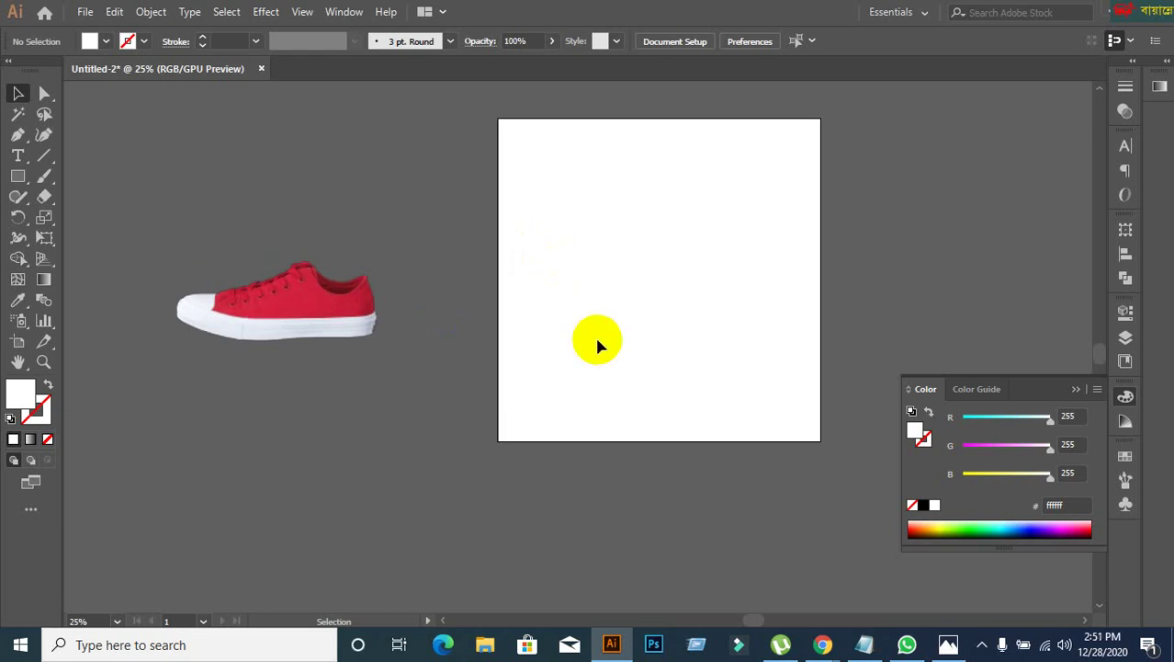
left_click(20, 179)
left_click(621, 288)
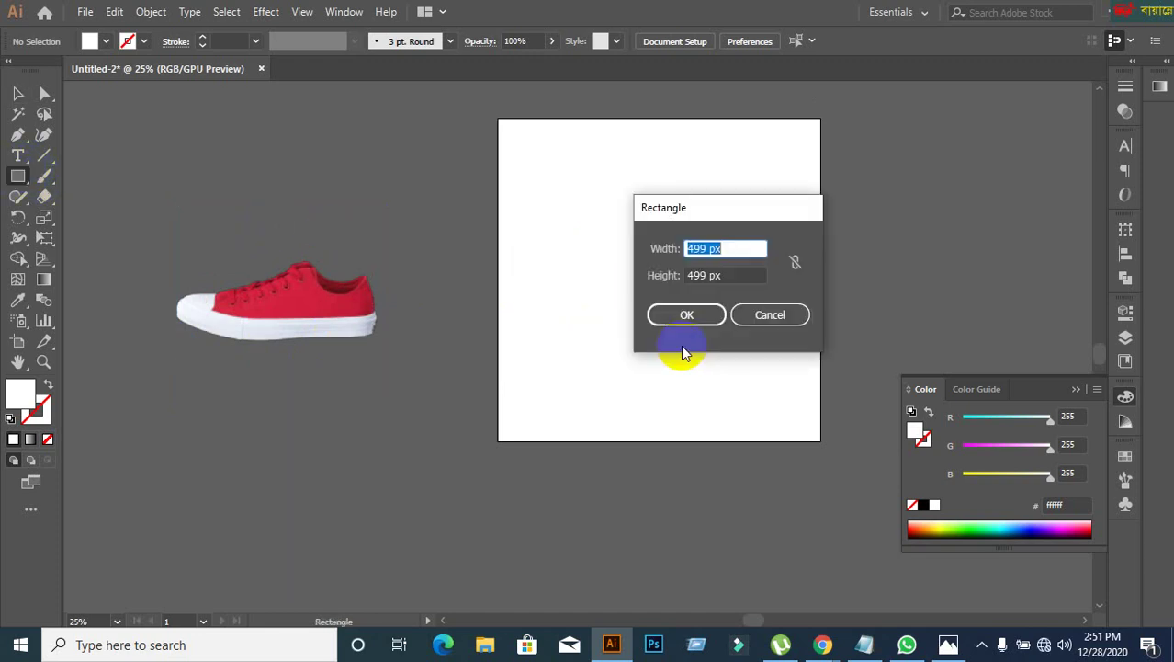
type("1080")
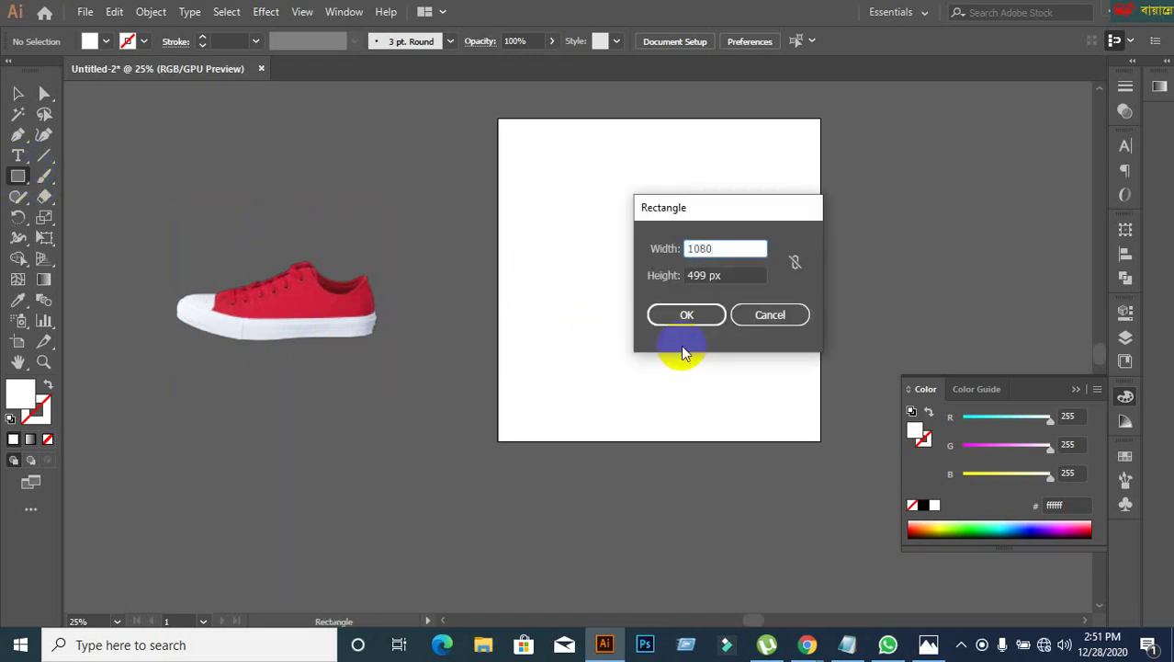
key("Tab")
type("1080")
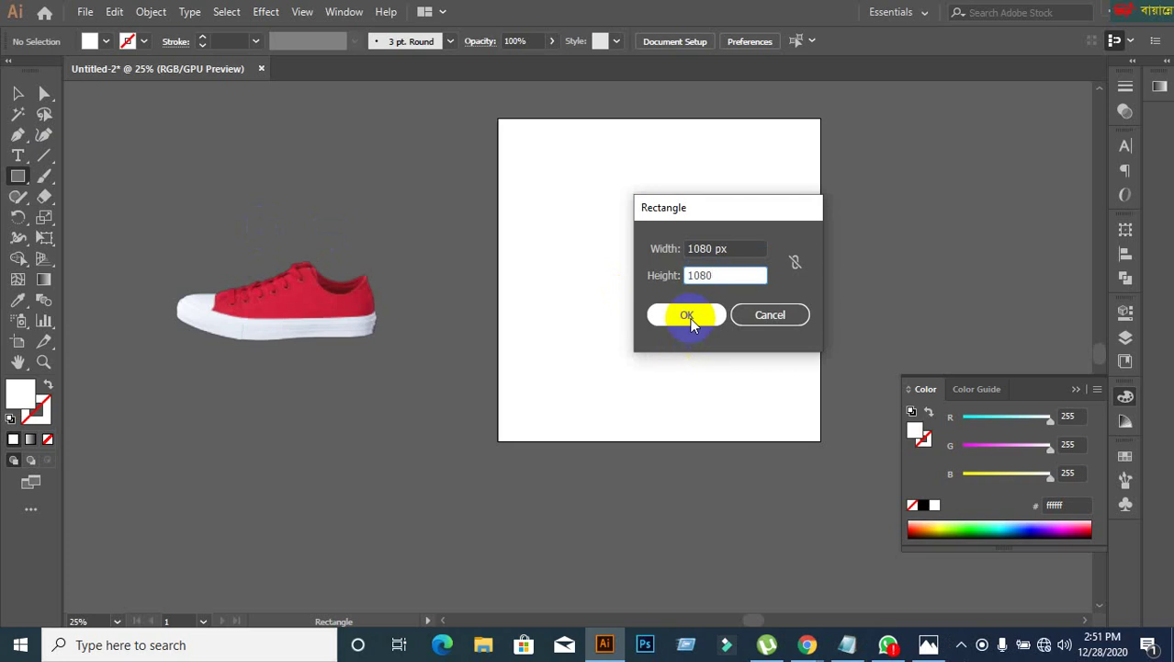
left_click(687, 315)
left_click(19, 94)
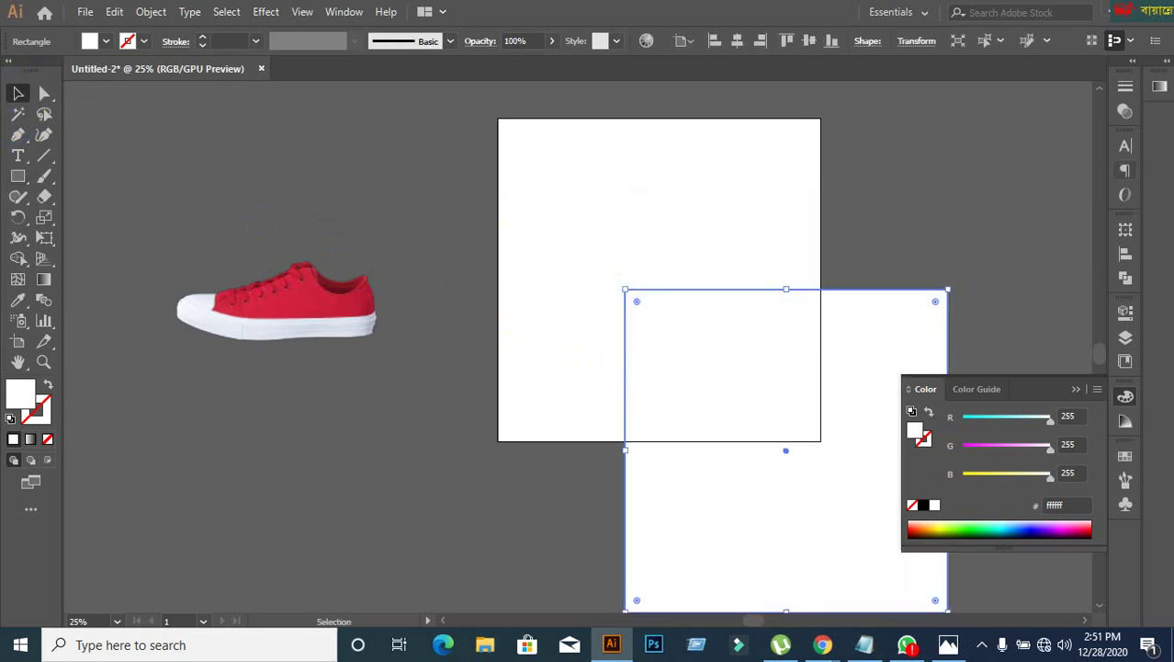
Step: Center the rectangle vertically and horizontally on the artboard
left_click(1125, 256)
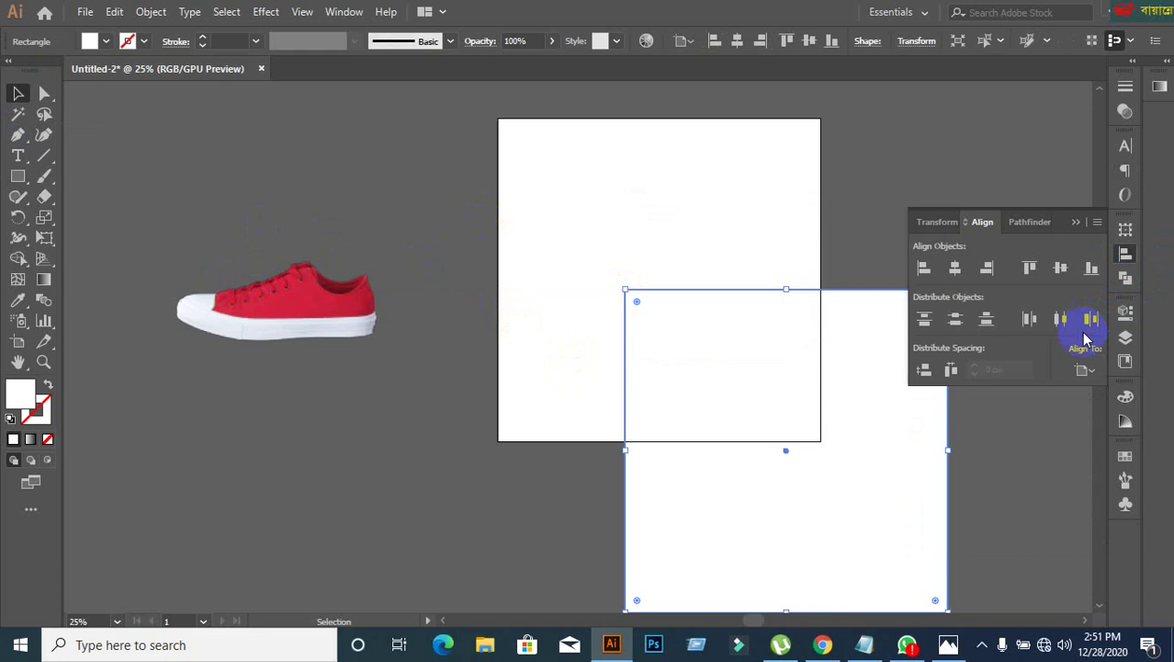
left_click(1084, 369)
left_click(1057, 429)
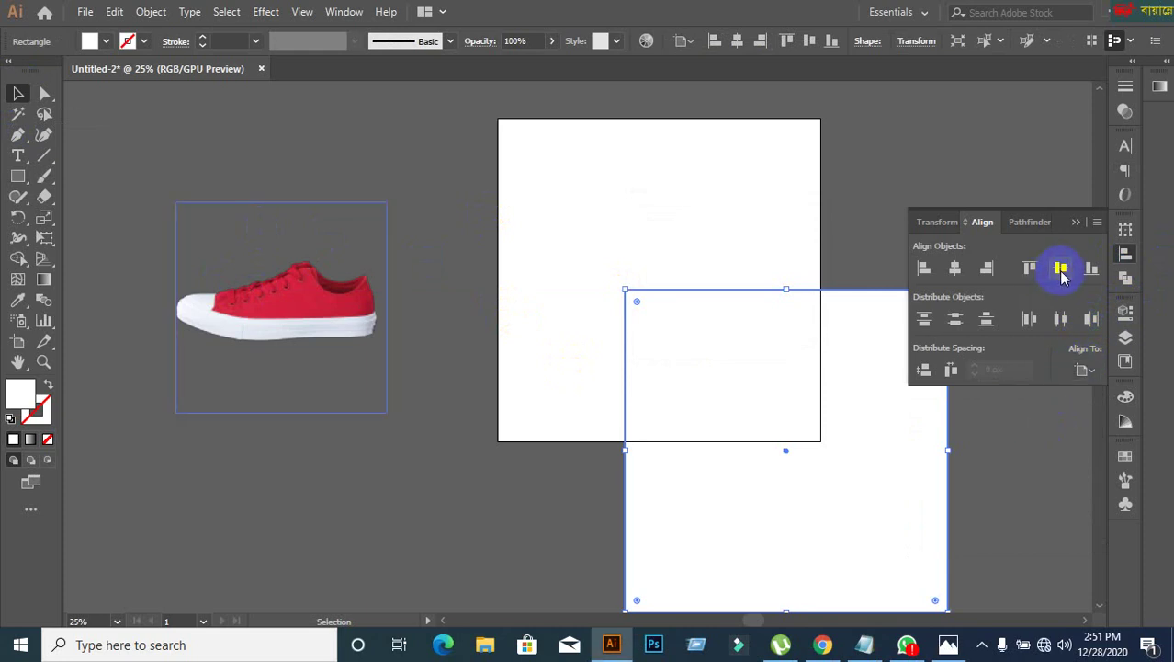
left_click(1060, 267)
left_click(955, 268)
left_click(710, 509)
Step: Fill the artboard-sized rectangle with a near-black dark grey
left_click(579, 259)
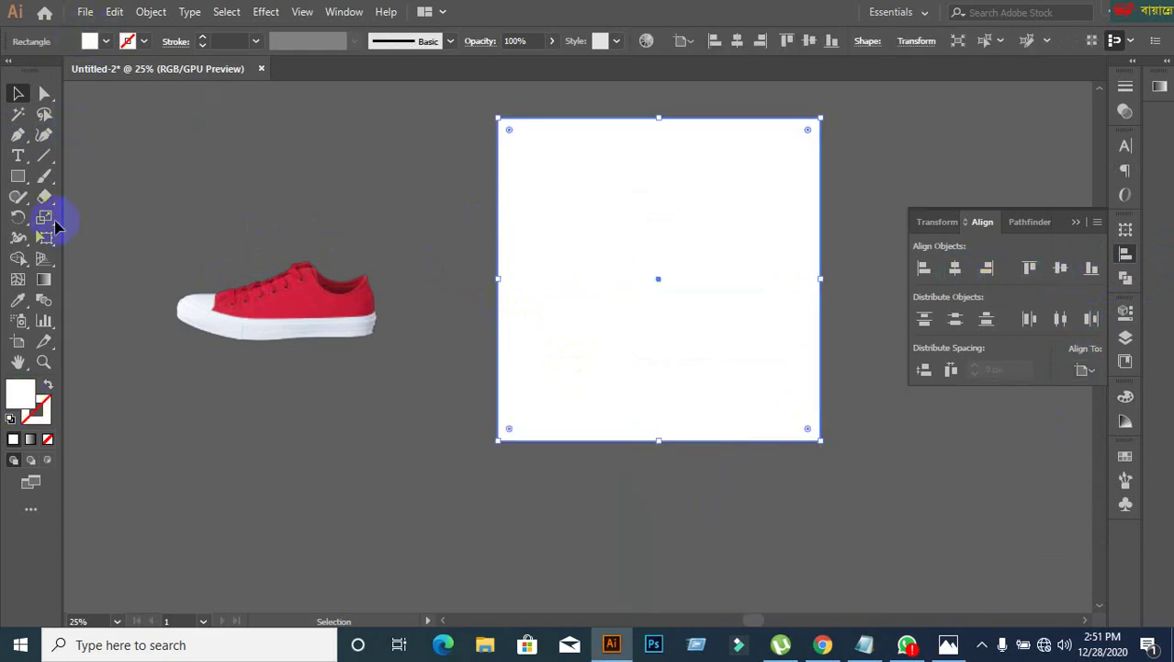
left_click(105, 42)
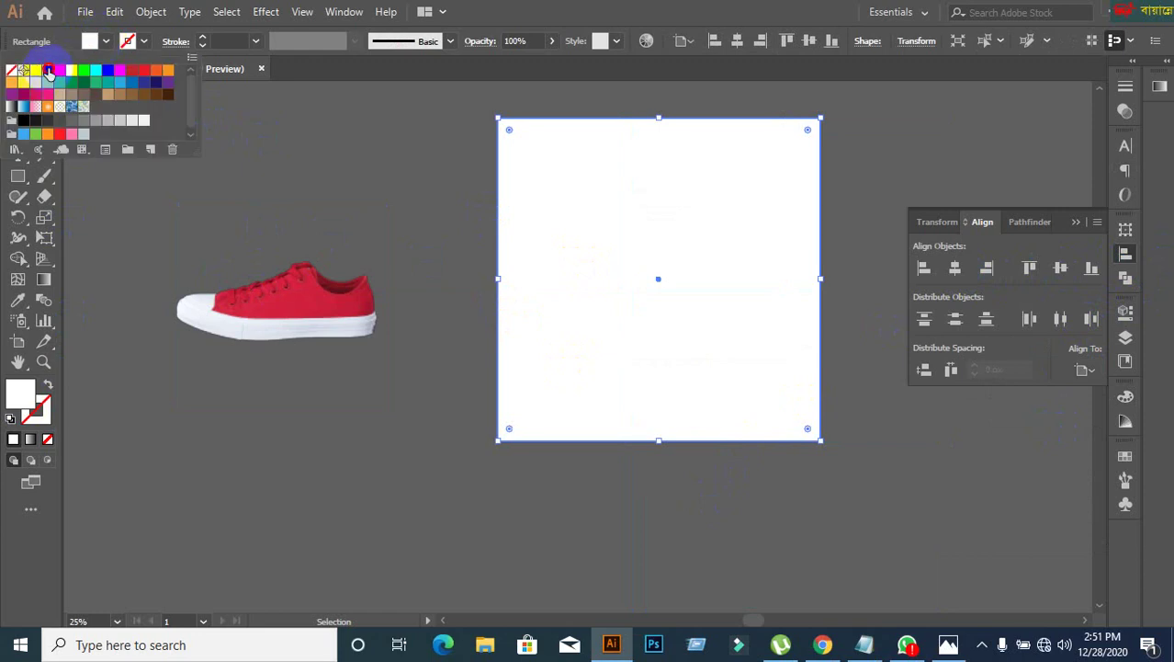
left_click(50, 72)
double_click(21, 393)
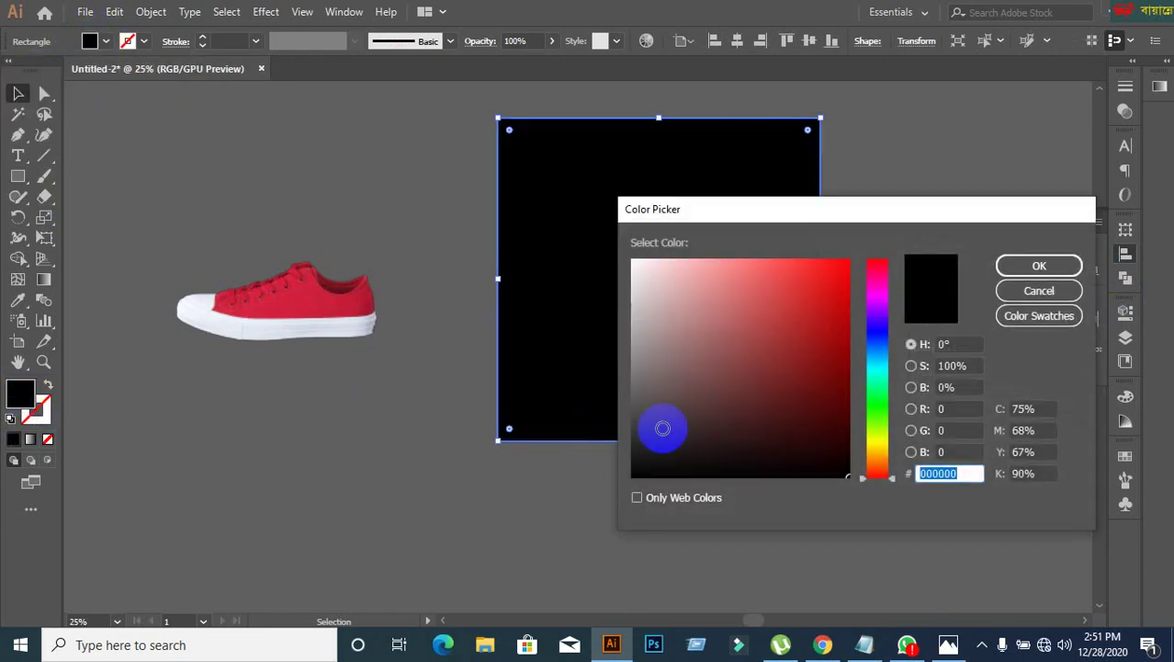
mouse_move(663, 428)
left_mouse_down()
mouse_move(611, 462)
mouse_move(611, 433)
mouse_move(611, 448)
left_mouse_up()
left_click(1039, 265)
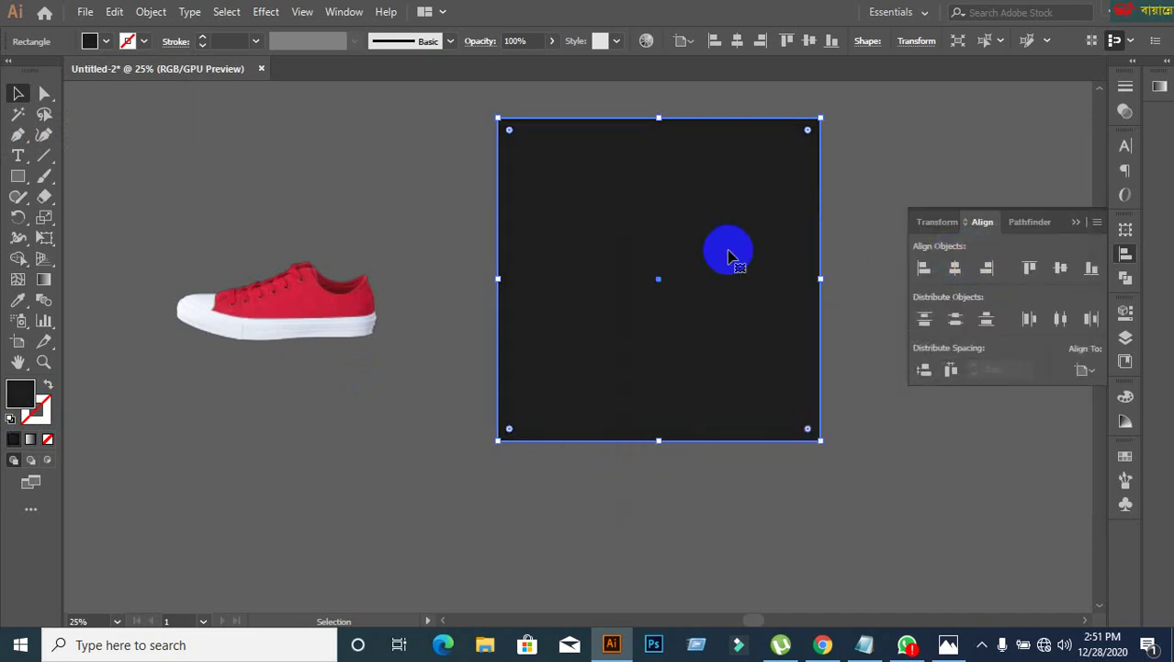
left_click(457, 145)
Step: Draw a circle slightly wider than the dark square, centered on the midpoint of the square's bottom edge
scroll(756, 331, "down", 1)
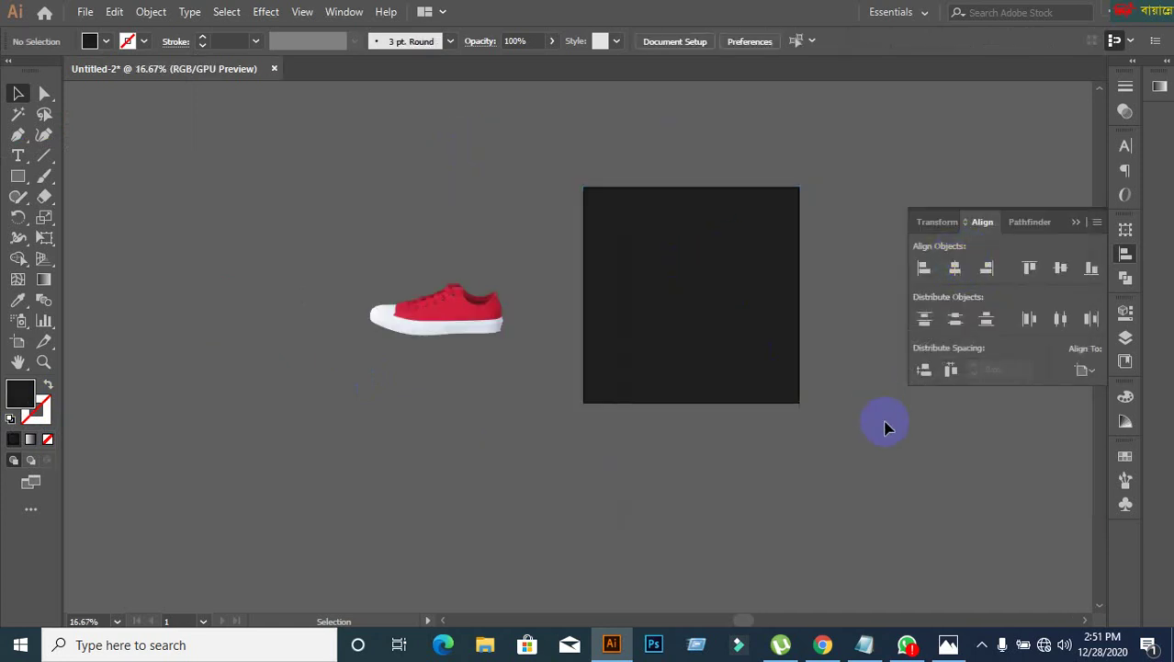
left_click_drag(886, 424, 686, 341)
left_click(582, 275)
scroll(717, 285, "up", 1)
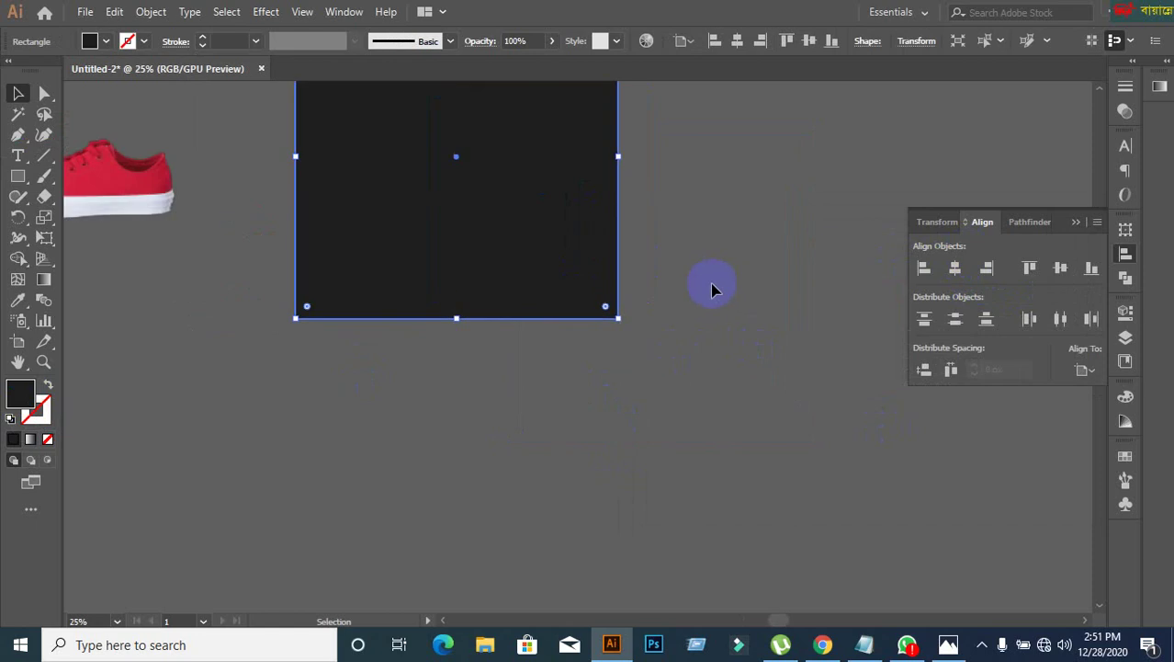
scroll(715, 286, "down", 1)
left_click(753, 422)
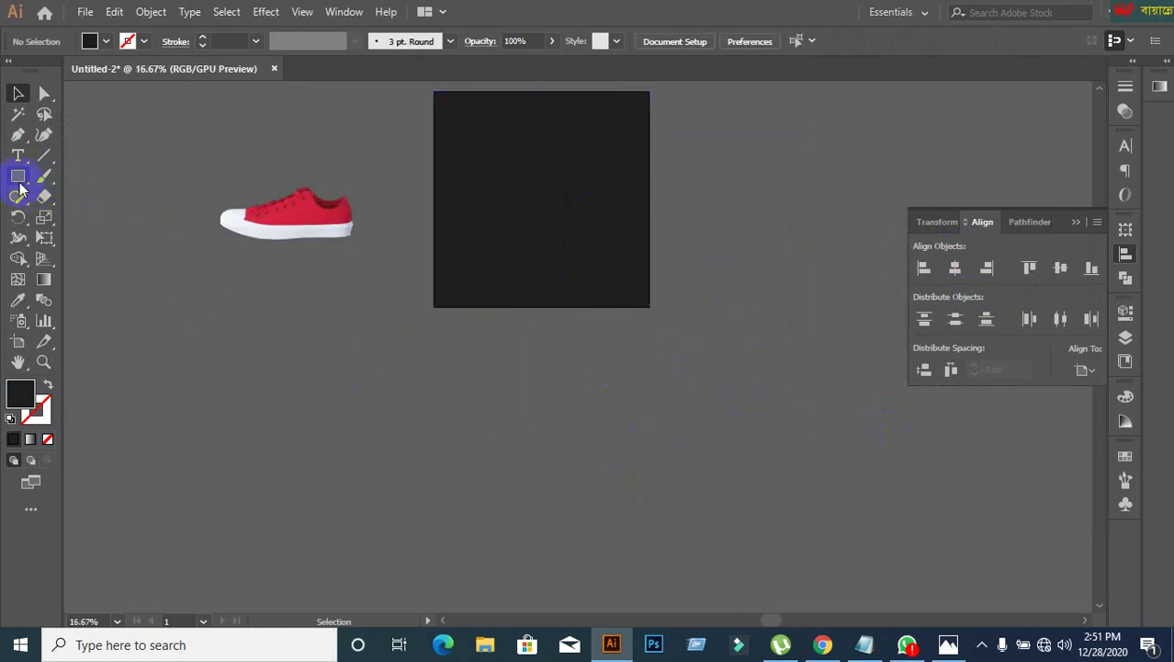
left_click_drag(20, 188, 92, 173)
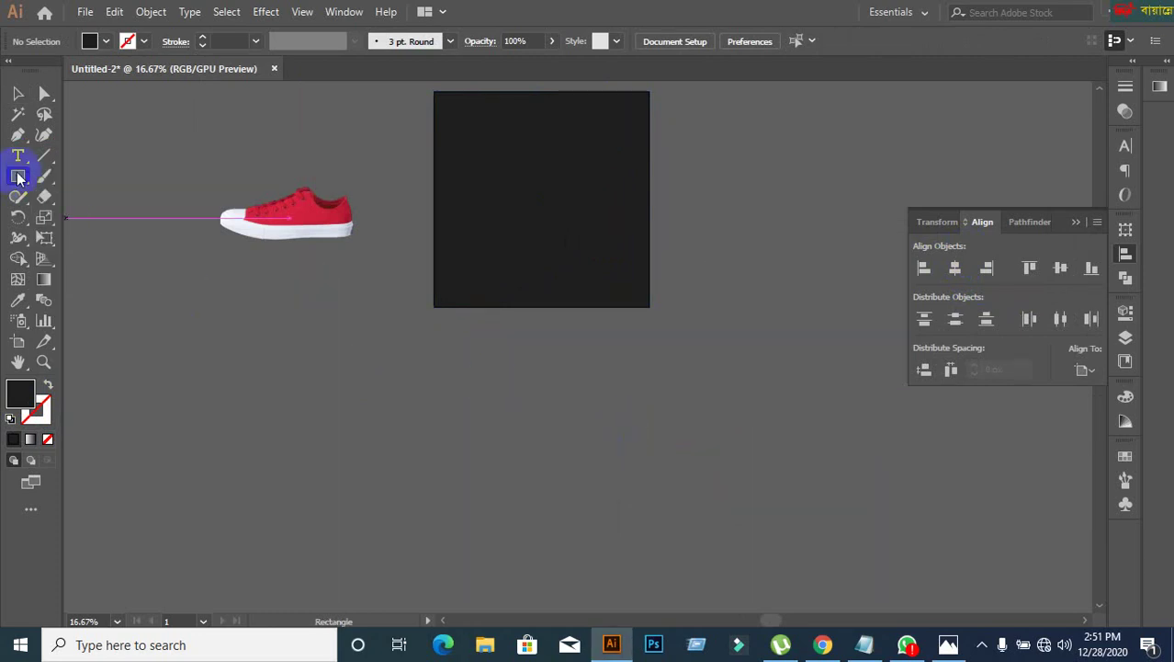
left_click_drag(17, 175, 95, 217)
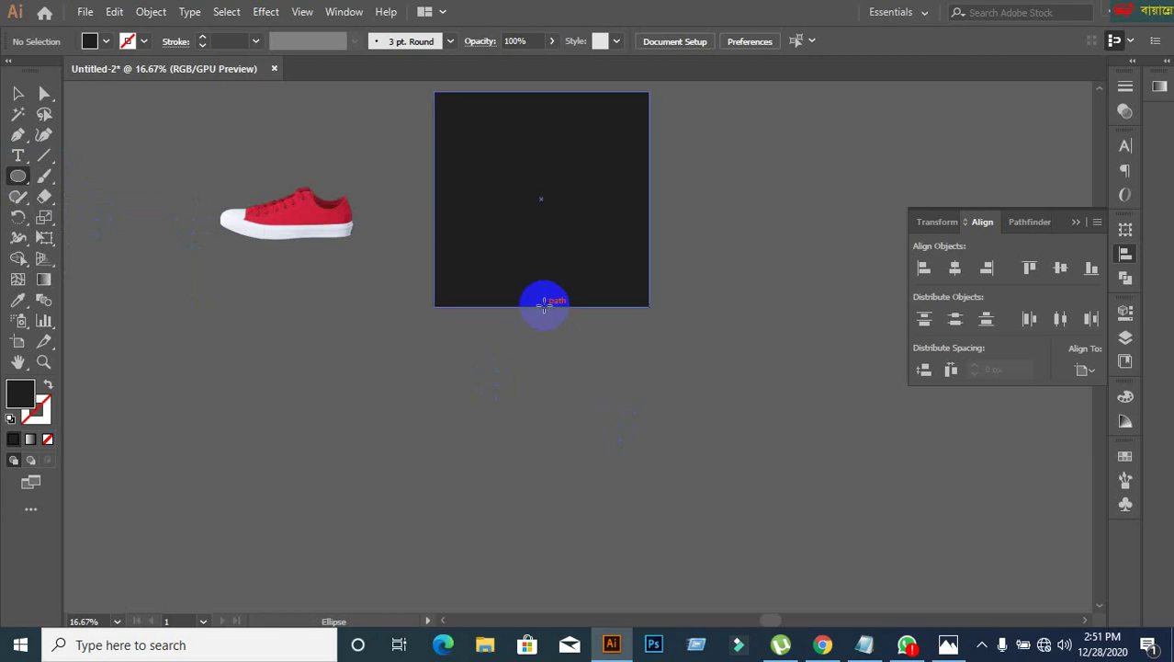
left_click_drag(544, 306, 632, 419)
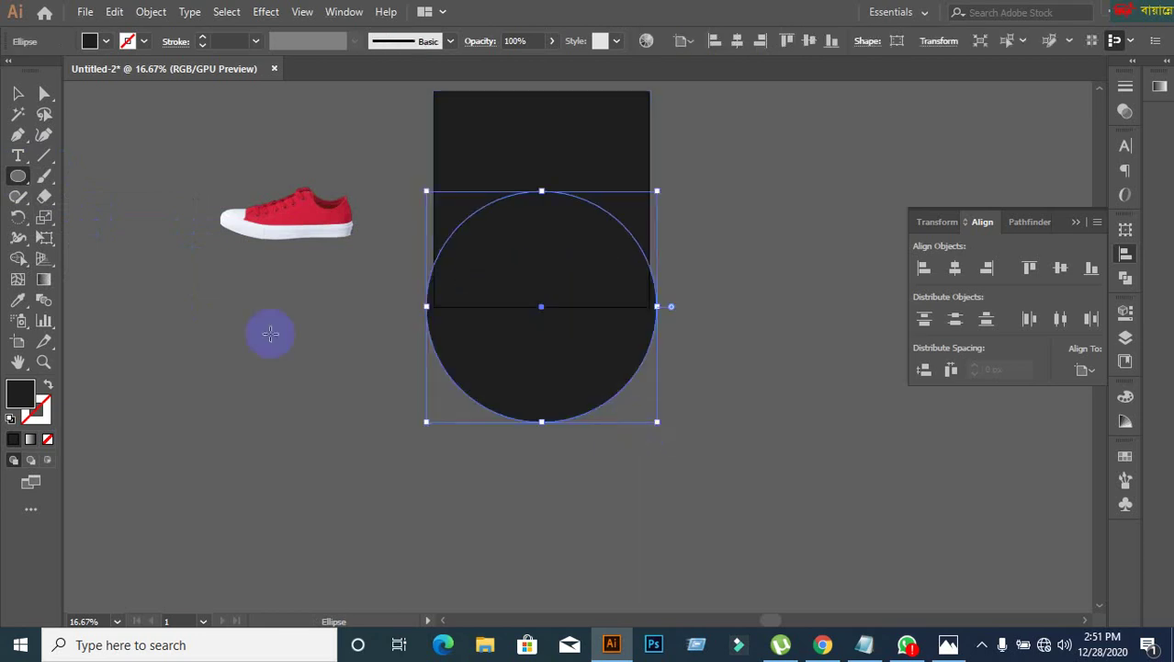
Step: Fill the circle with the dark red sampled by Eyedropper from the shoe's heel
left_click(18, 299)
left_click(310, 200)
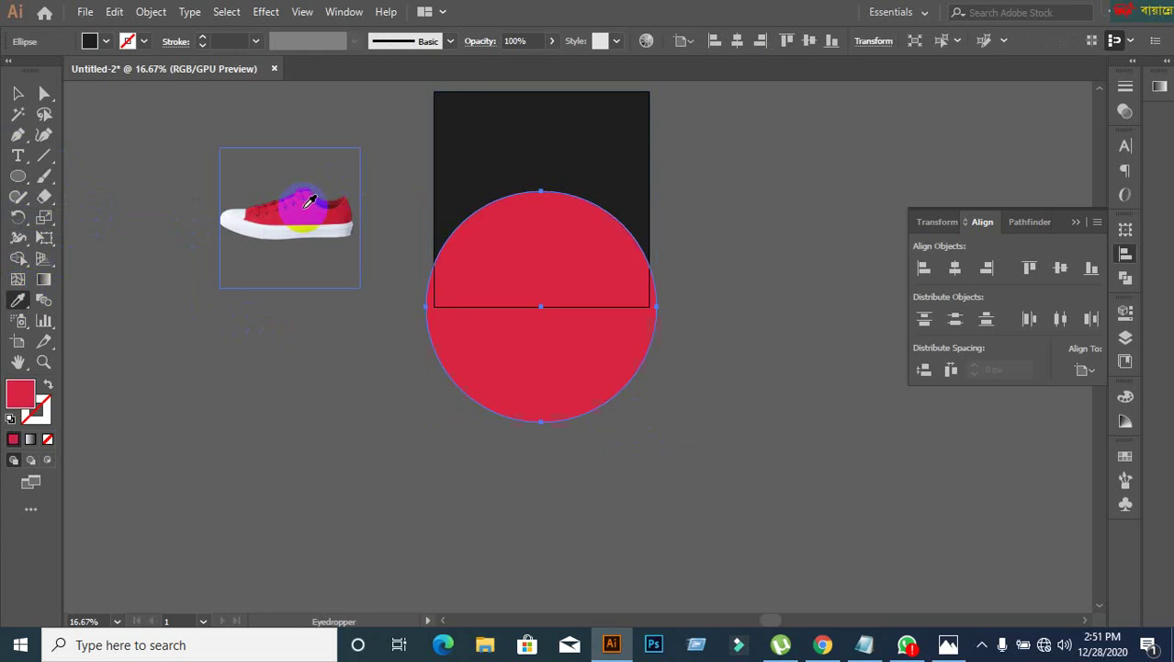
left_click(356, 210)
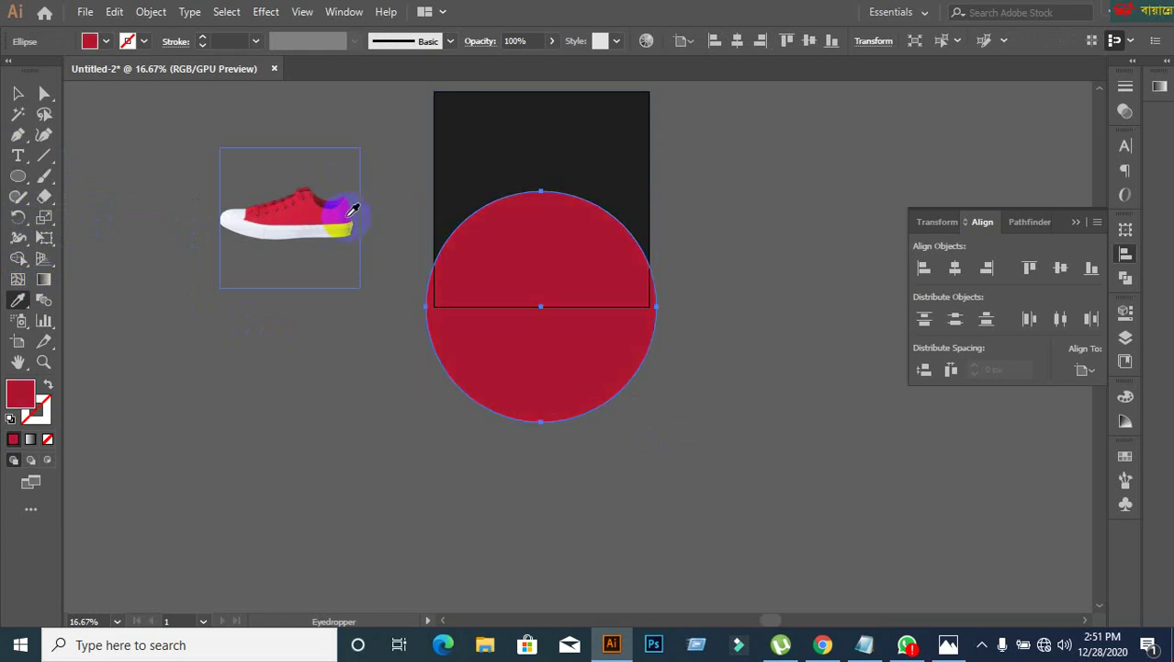
left_click(17, 93)
left_click(84, 220)
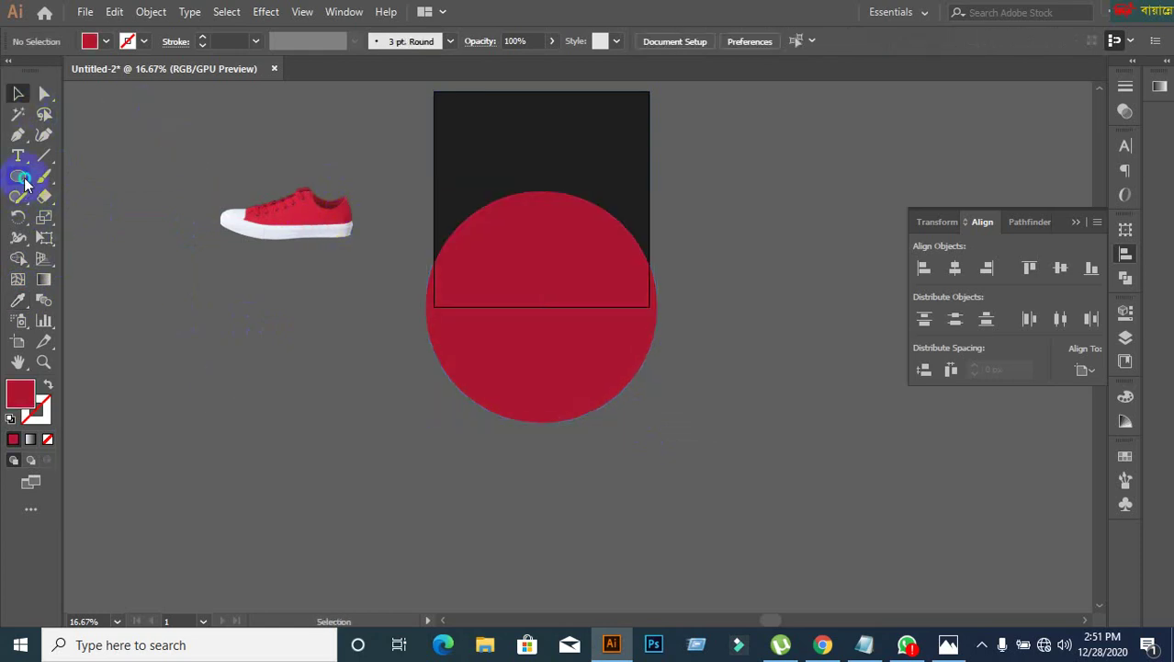
Step: Draw a small dark-red square swatch above and left of the shoe
left_click_drag(25, 184, 69, 175)
left_click_drag(151, 122, 188, 160)
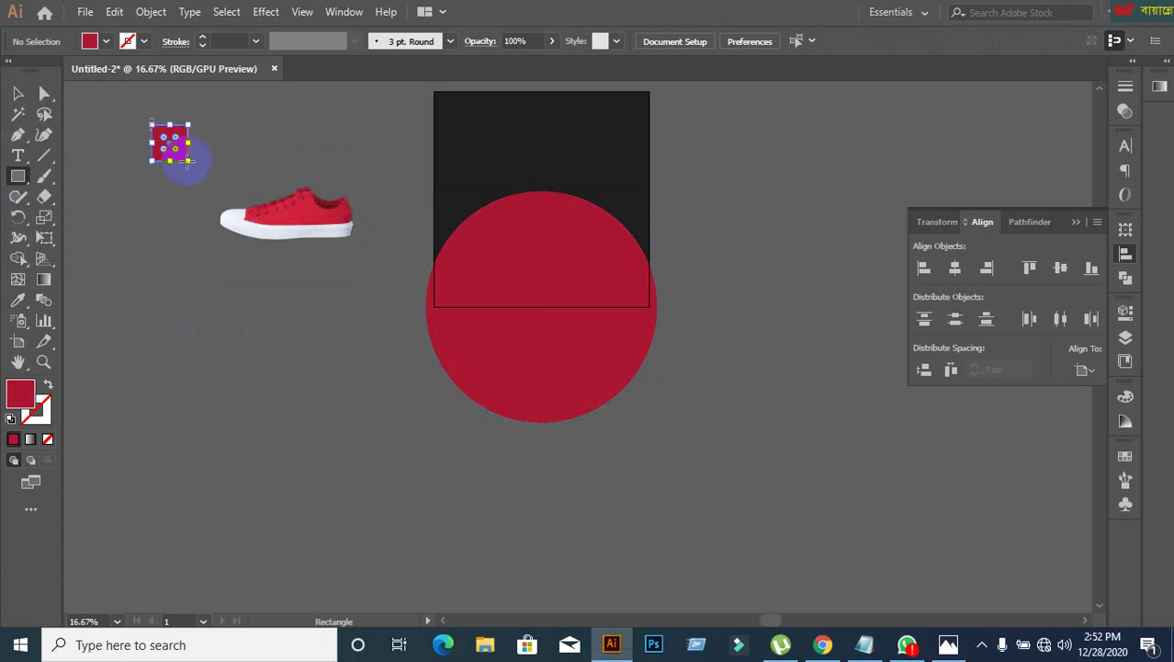
left_click(17, 93)
Step: Duplicate the dark-red swatch to its right and fill the copy with the brighter red sampled from the shoe's upper
scroll(199, 132, "up", 1)
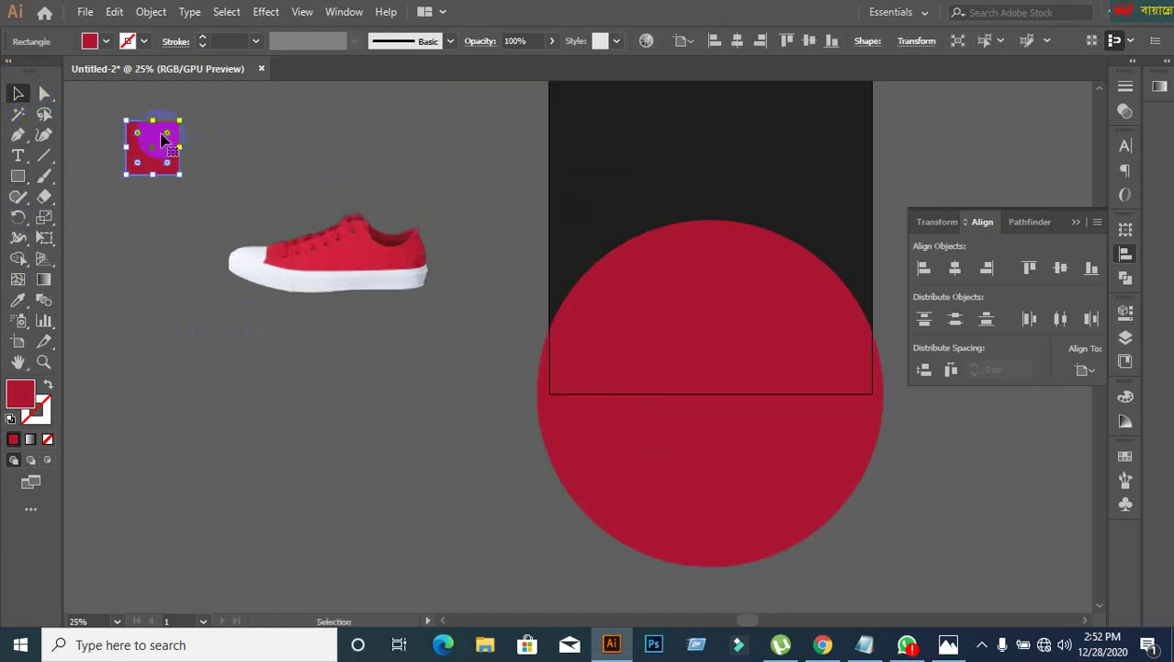
left_click_drag(162, 138, 257, 138)
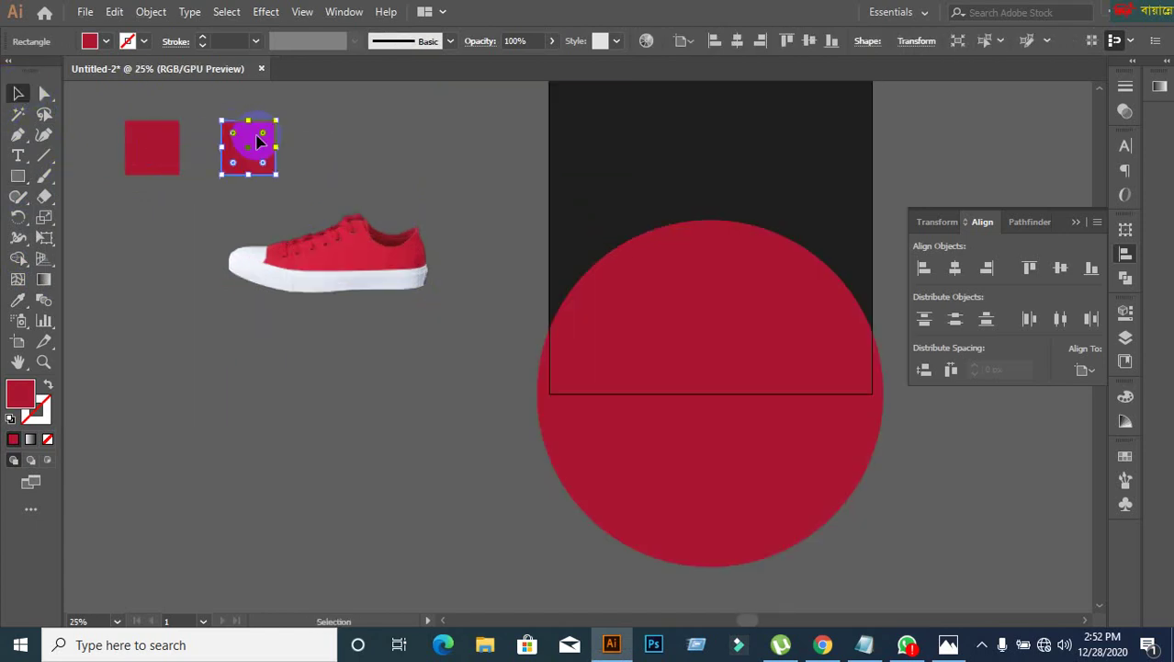
left_click(18, 300)
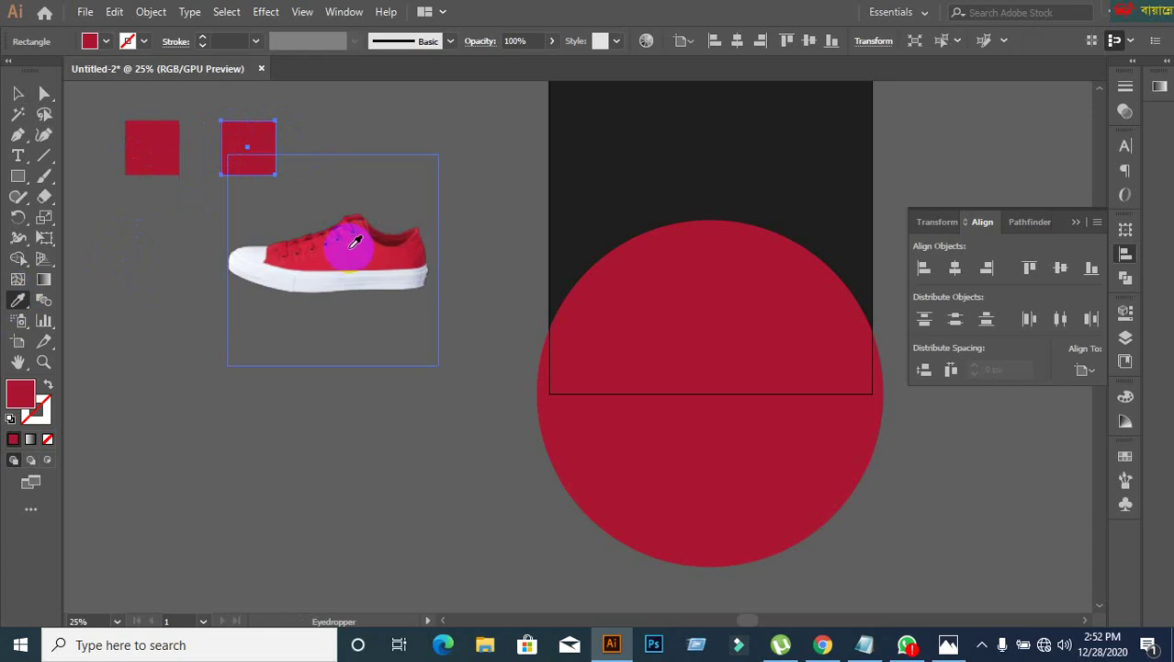
left_click(326, 248)
left_click(17, 93)
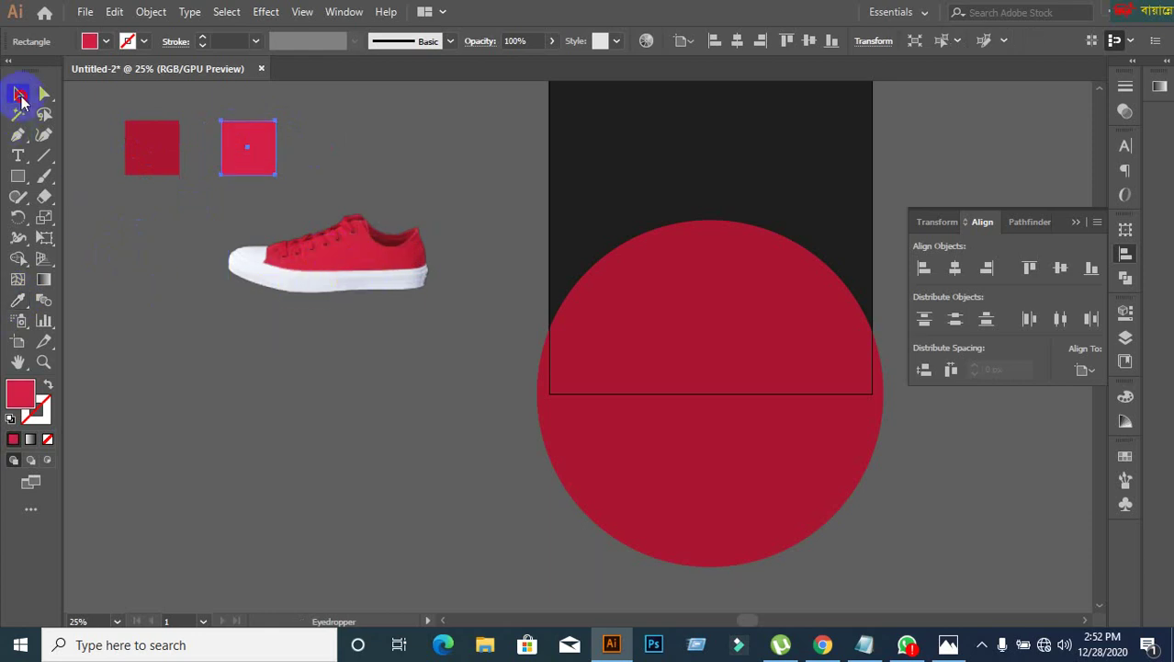
Step: Duplicate the dark-red swatch below itself and fill the copy with the light blue-grey sampled from the shoe's sole
left_click(161, 152)
left_click_drag(165, 156, 166, 268)
left_click(18, 300)
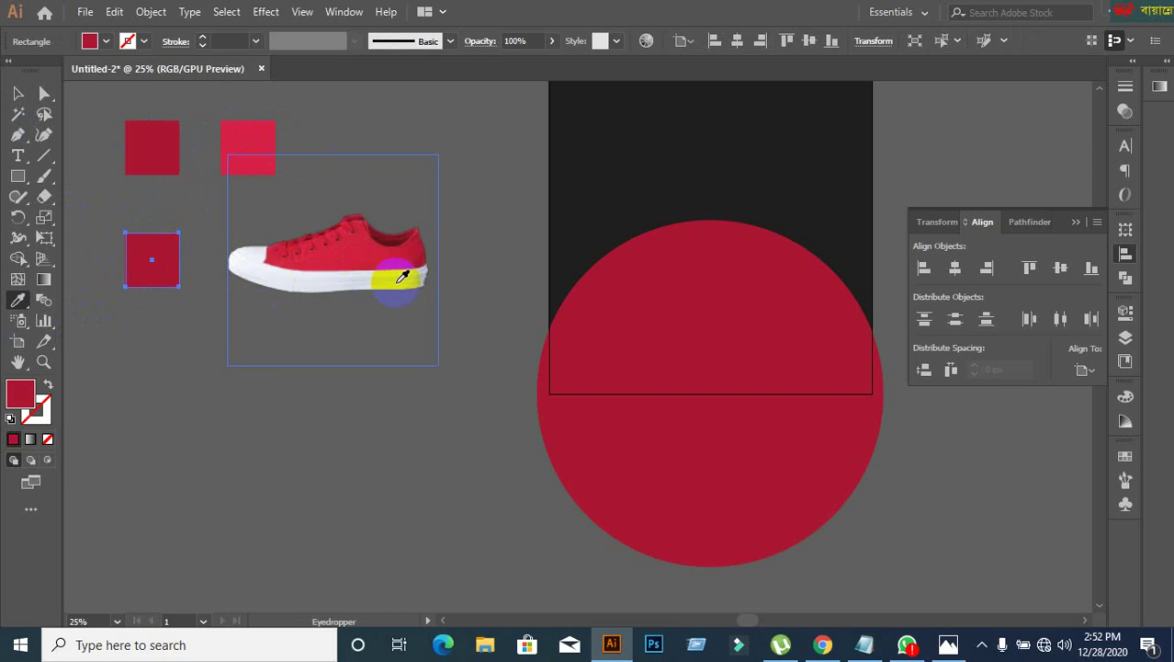
left_click(405, 277)
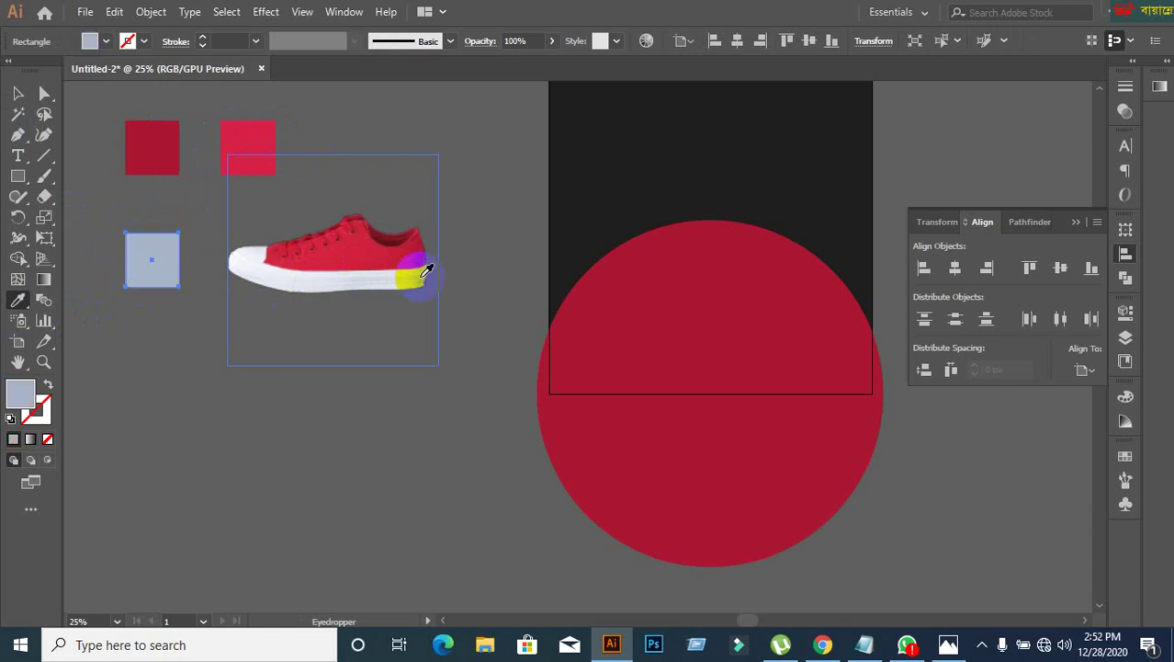
left_click(18, 95)
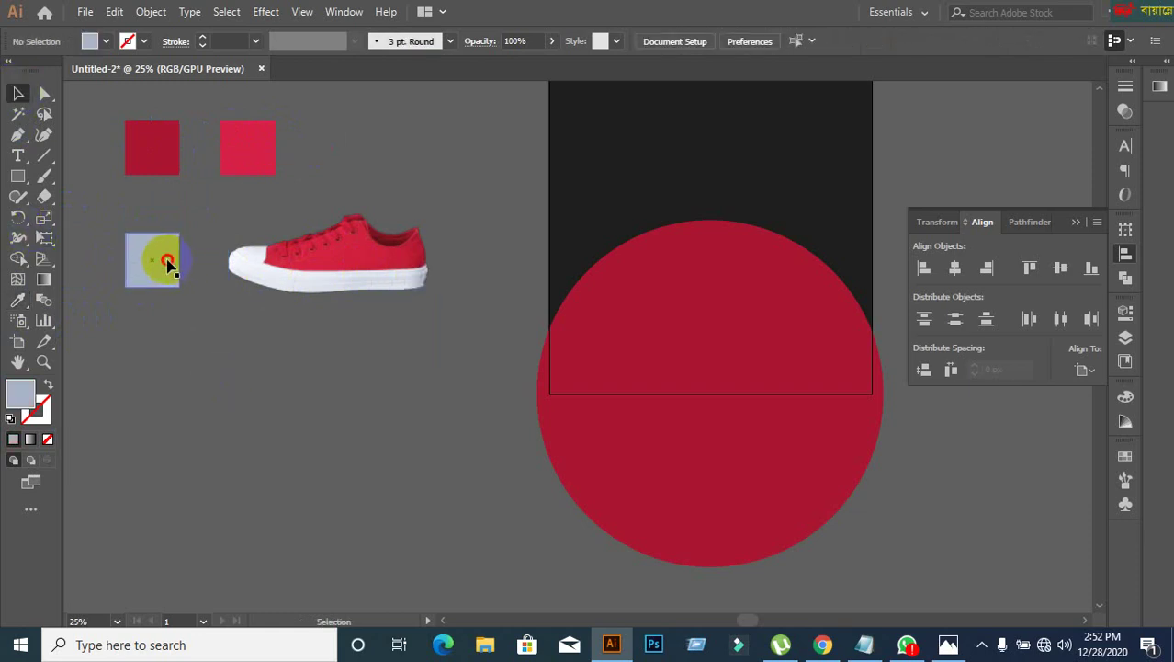
Step: Move the blue-grey swatch up beneath the two red swatches and reposition the shoe image lower, clear of the swatches
left_click_drag(165, 257, 176, 231)
left_click(331, 286)
left_click_drag(331, 287, 282, 470)
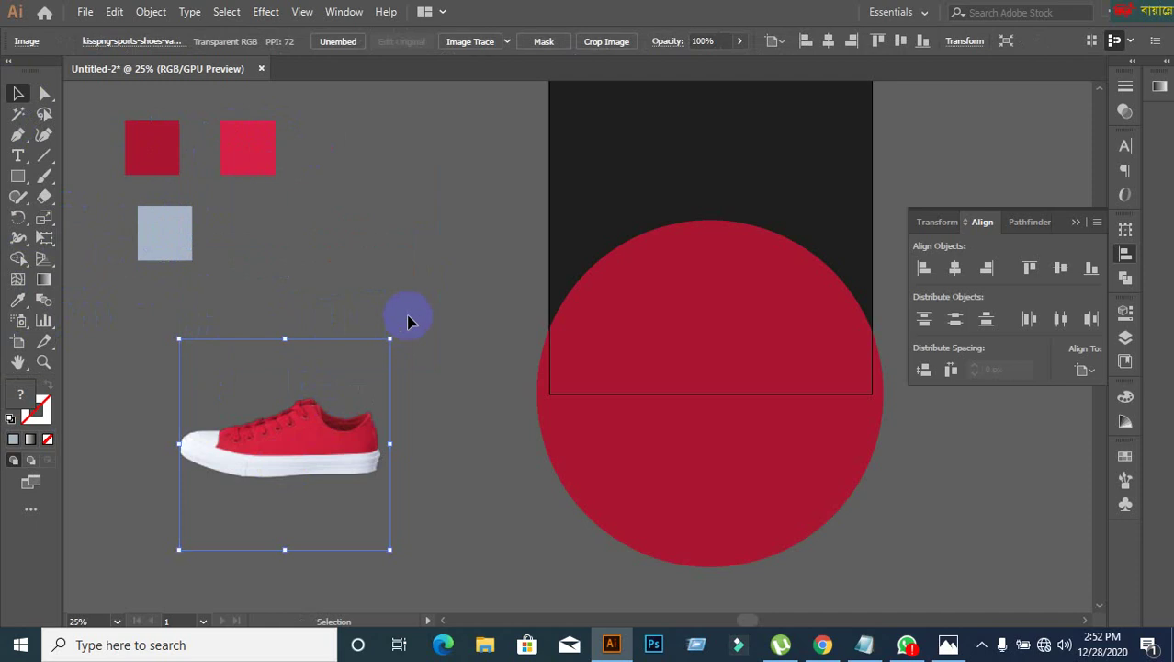
left_click(413, 294)
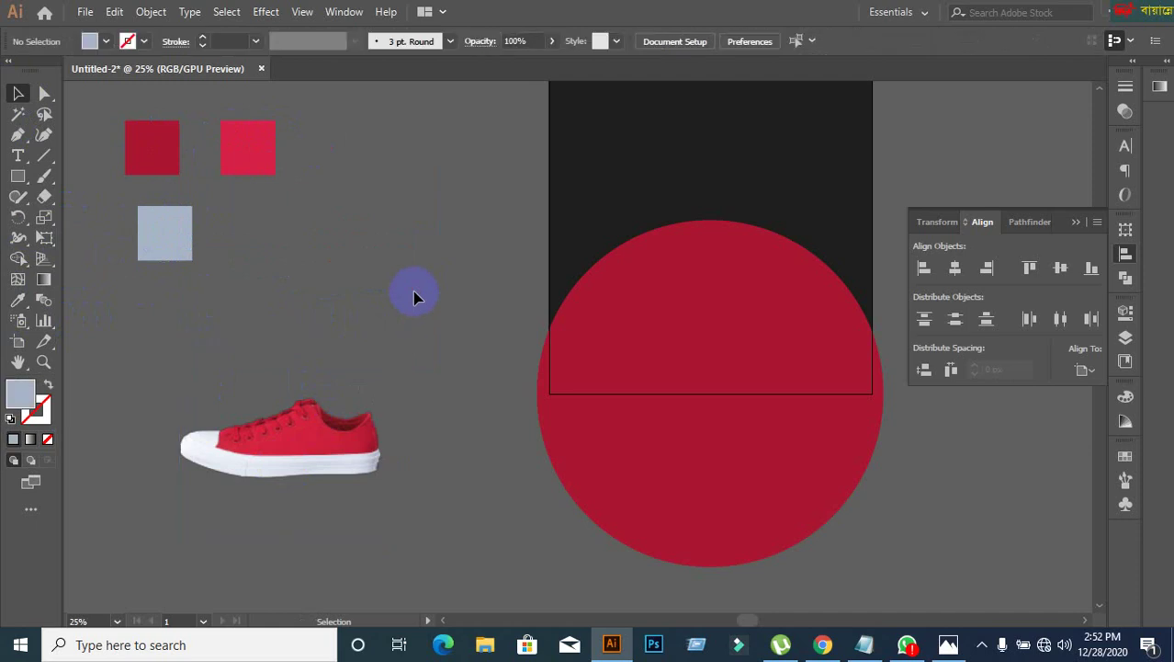
scroll(441, 333, "up", 1)
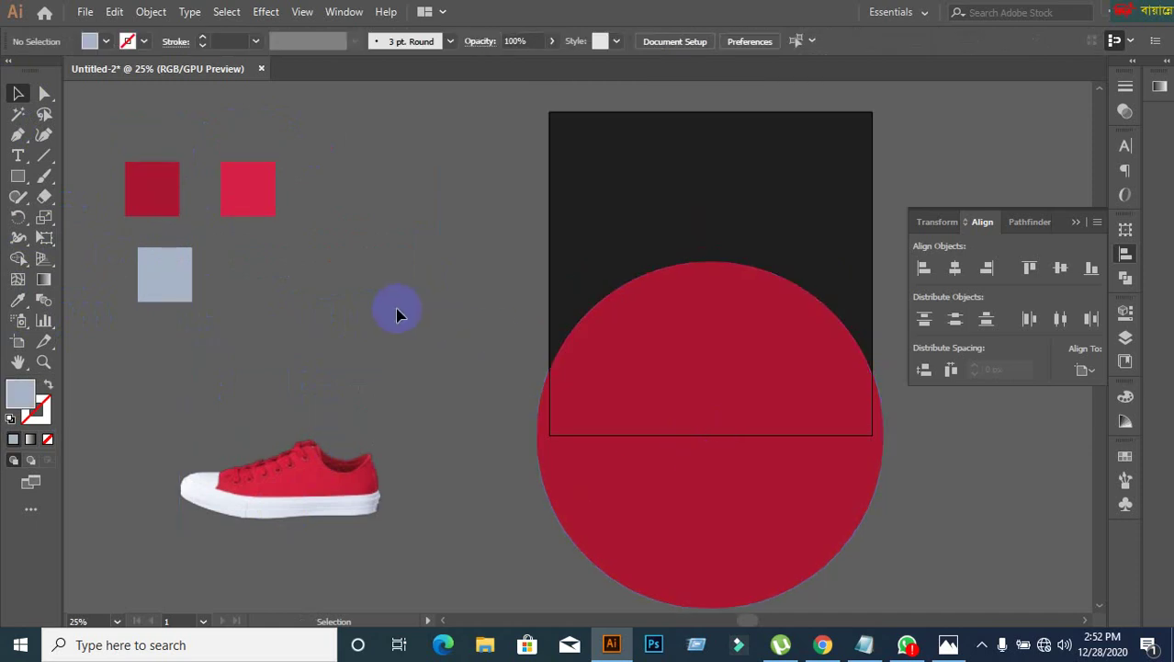
Step: Scale the dark-red circle down about its centre to match the width of the dark square
left_click(816, 546)
left_click(977, 540)
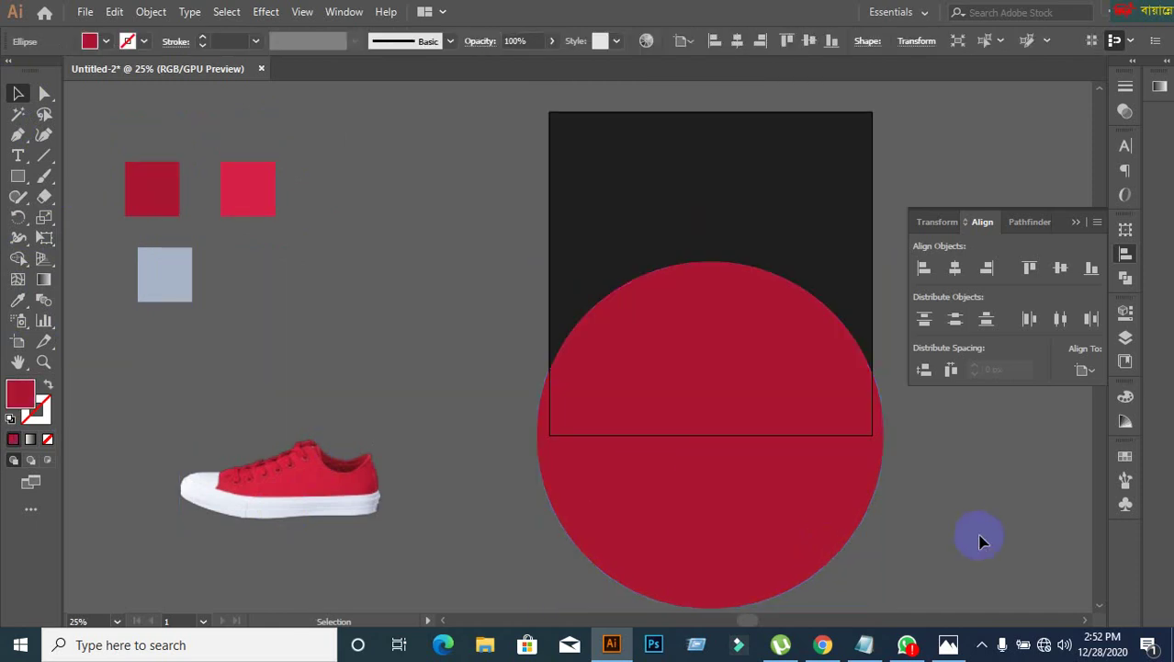
left_click(817, 533)
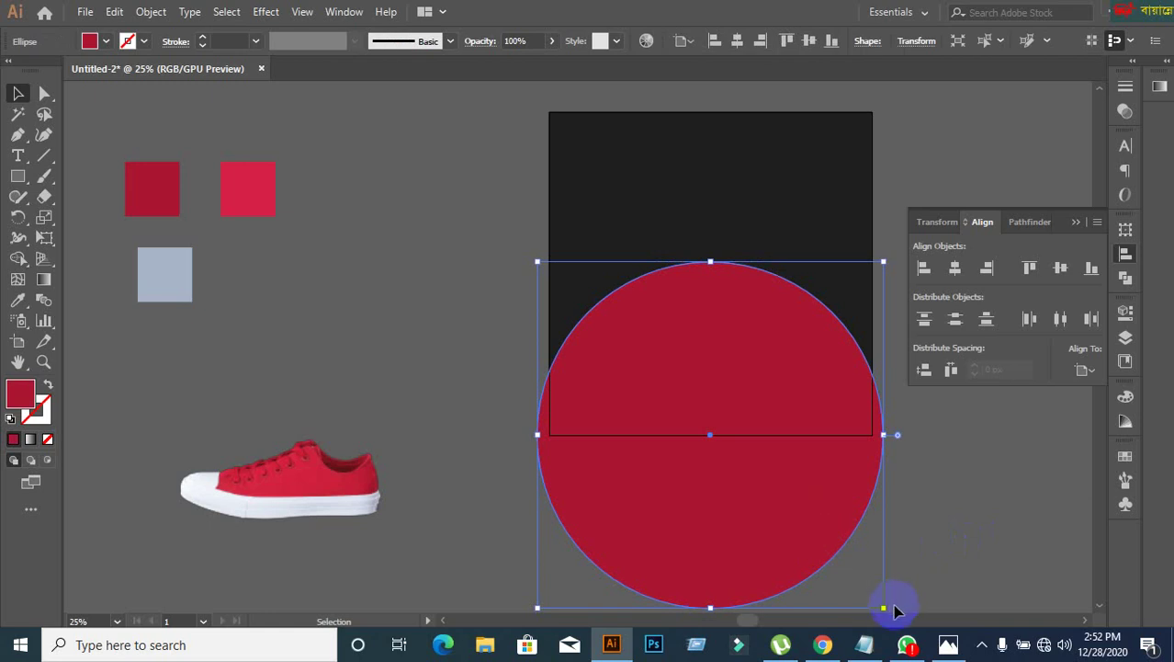
scroll(891, 602, "down", 1)
left_click_drag(885, 548, 873, 532)
left_click(928, 563)
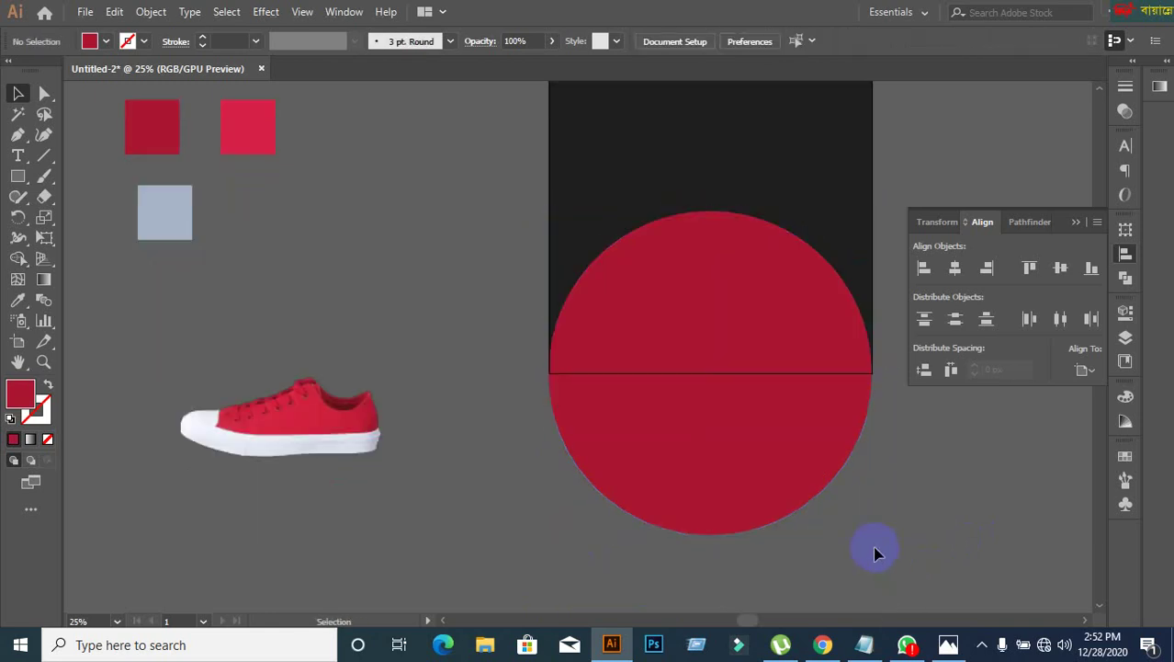
Step: Enlarge the circle past both sides of the dark square and shift it lower
left_click(788, 462)
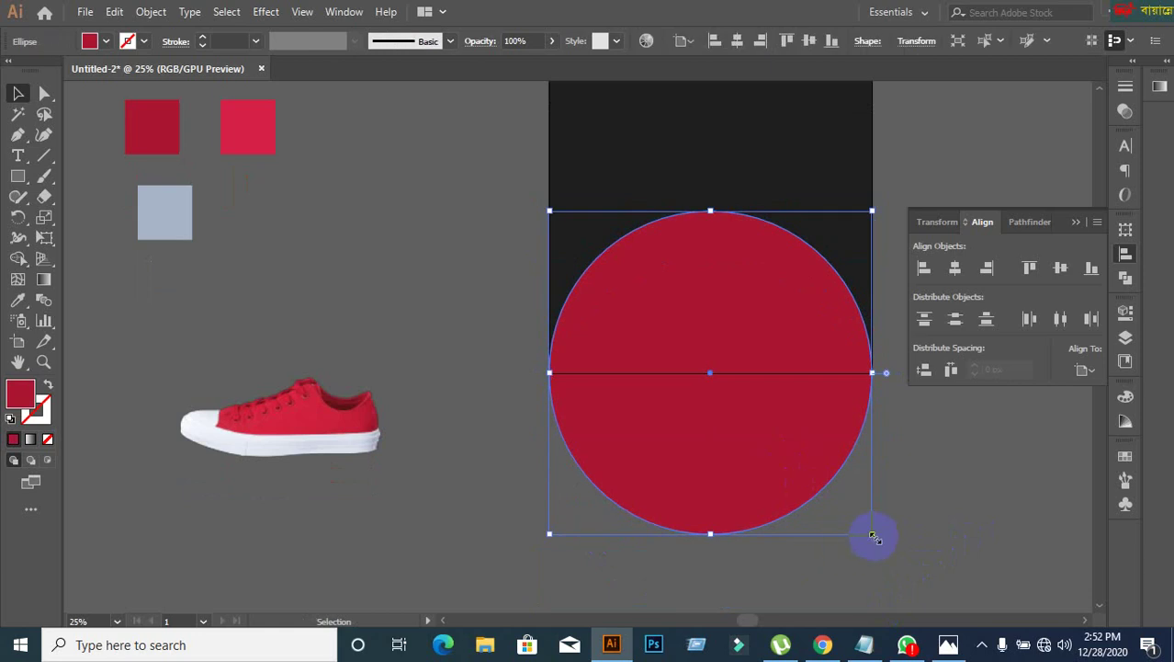
left_click_drag(875, 535, 886, 545)
left_click_drag(798, 481, 799, 532)
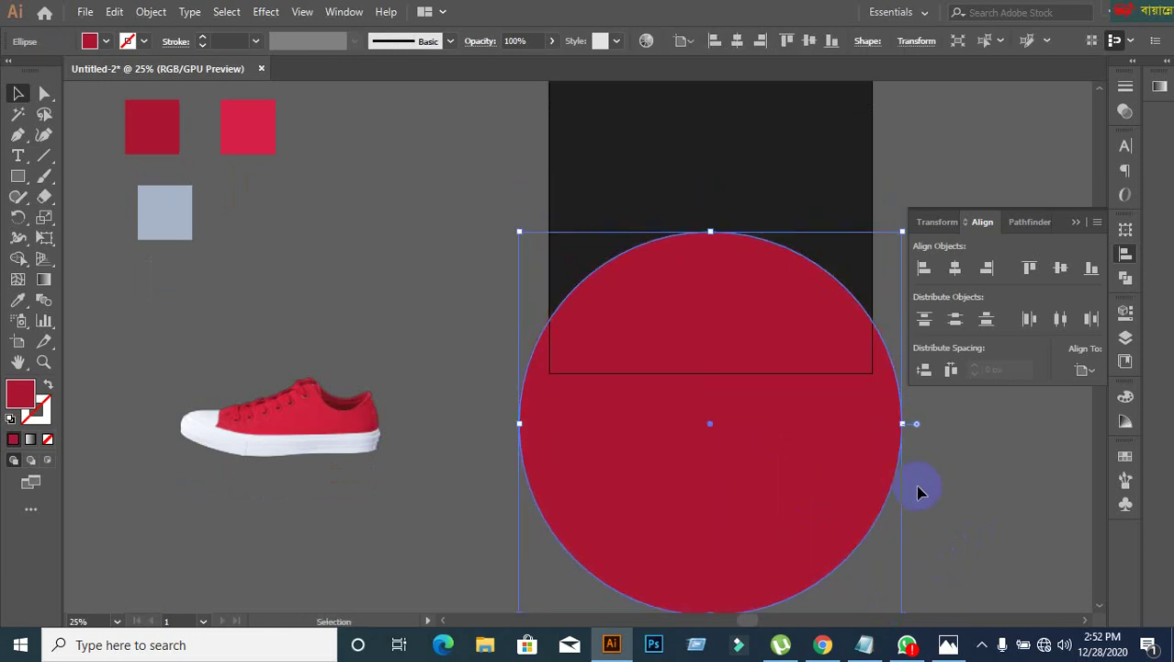
left_click(921, 493)
left_click(798, 482)
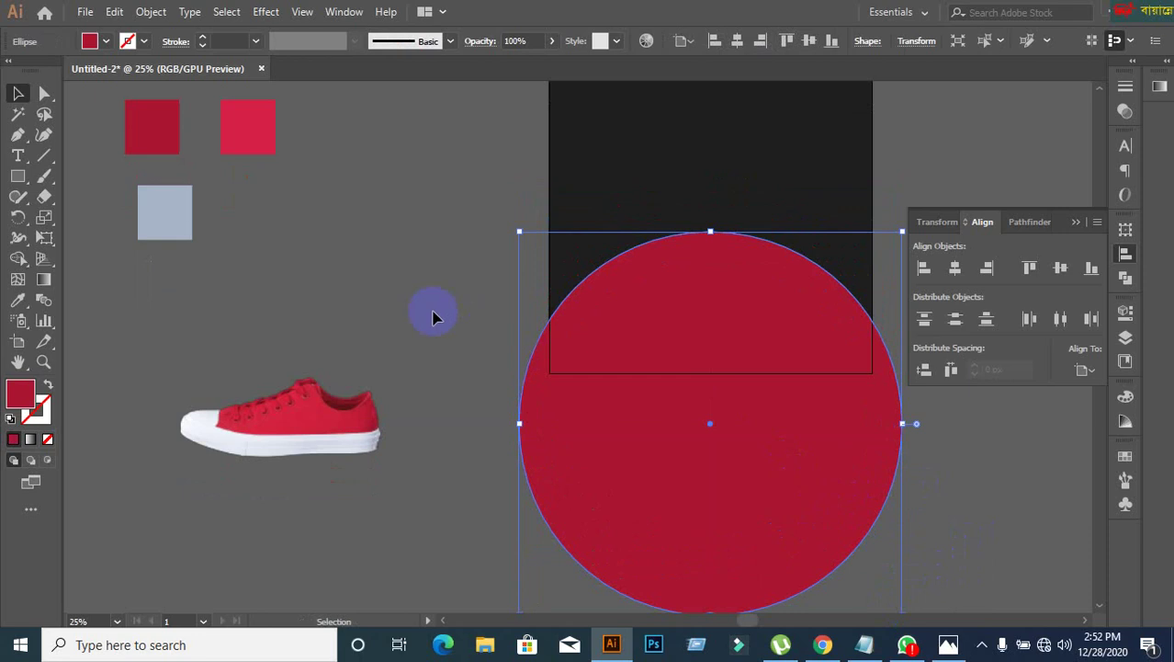
Step: Create a smaller concentric copy of the circle inside the large dark-red circle
scroll(409, 286, "down", 2)
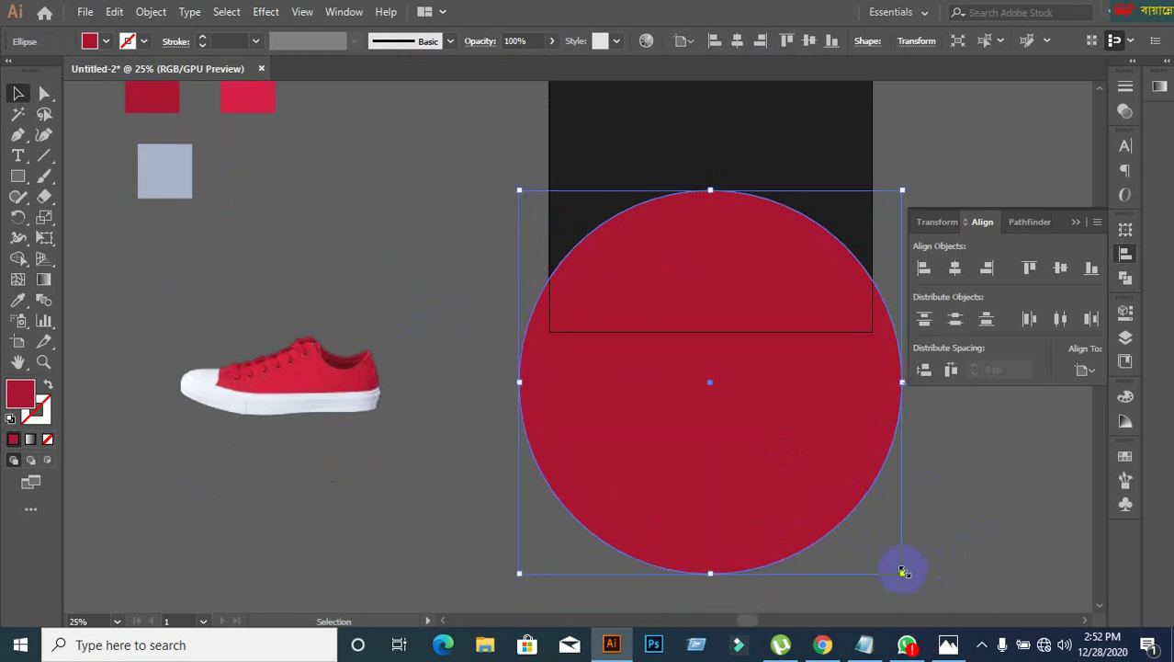
left_click_drag(903, 571, 860, 517)
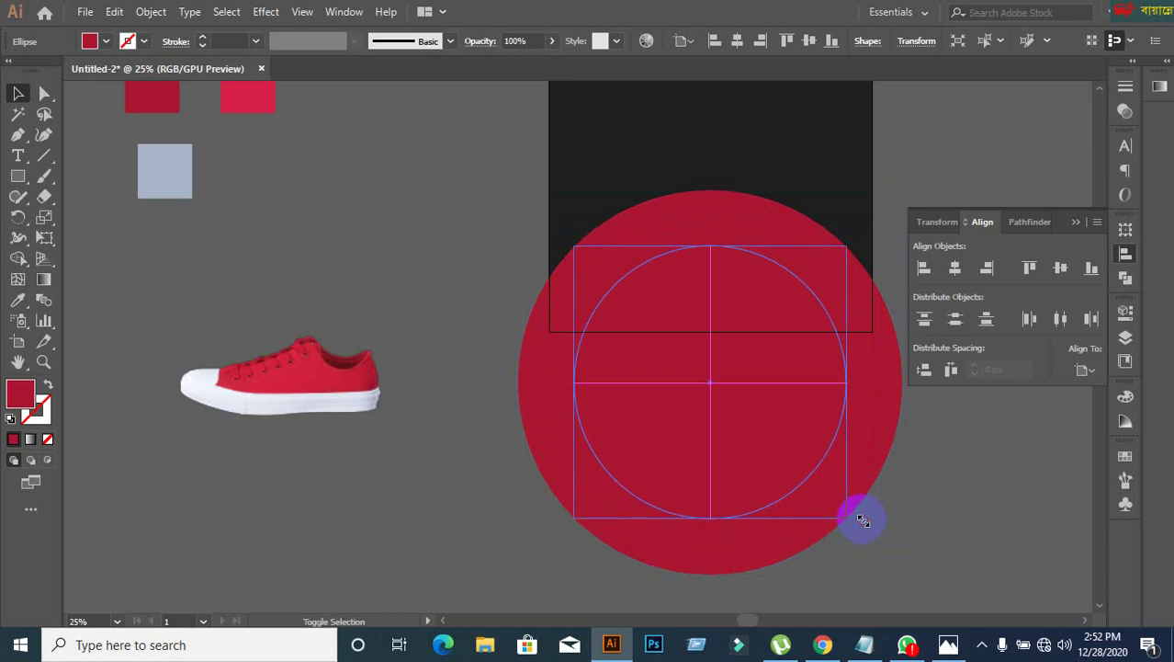
left_click(956, 474)
Step: Subtract the inner circle from the outer one with Pathfinder's Minus Front and expand the result into a ring
left_click_drag(464, 532, 865, 406)
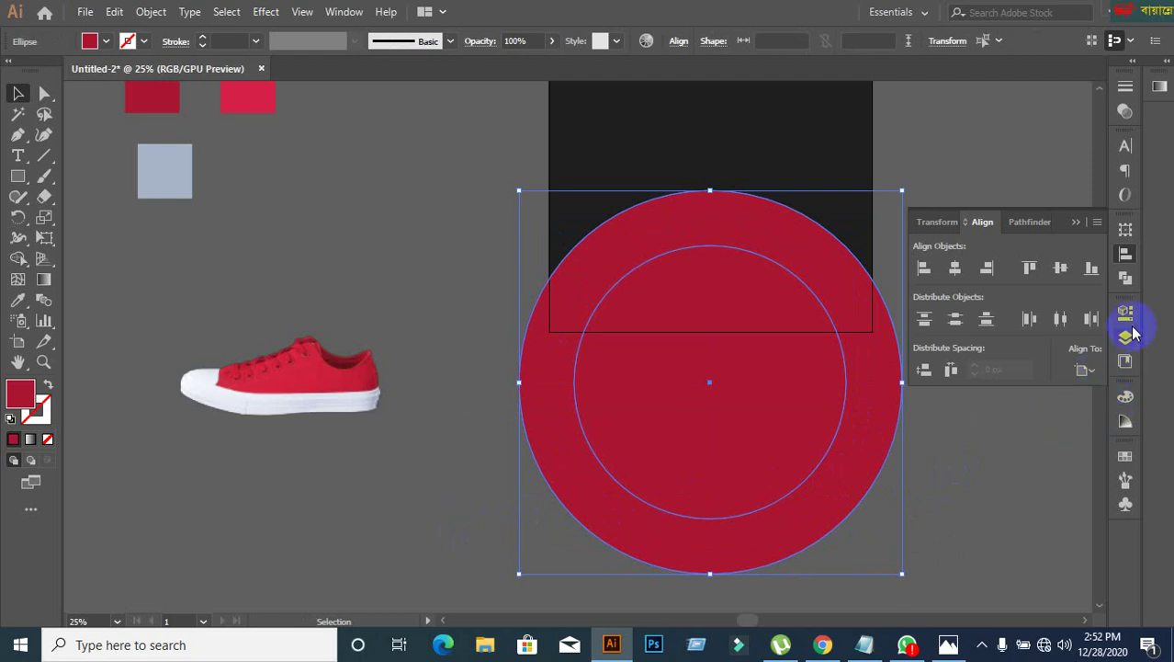
left_click(1127, 280)
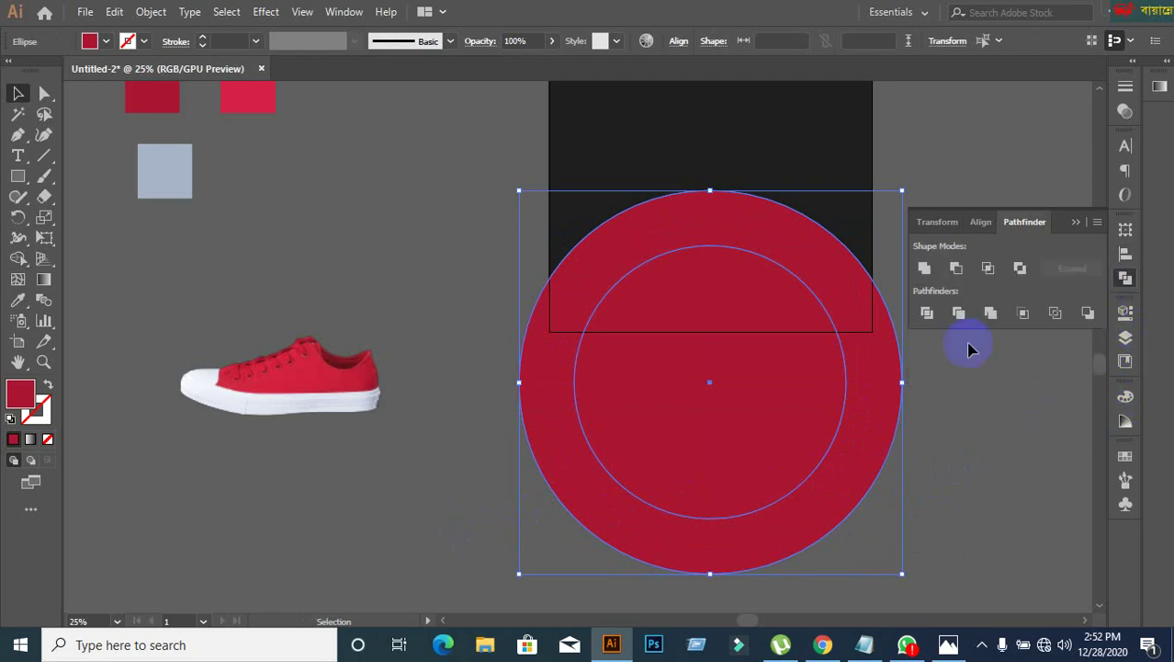
left_click(955, 269)
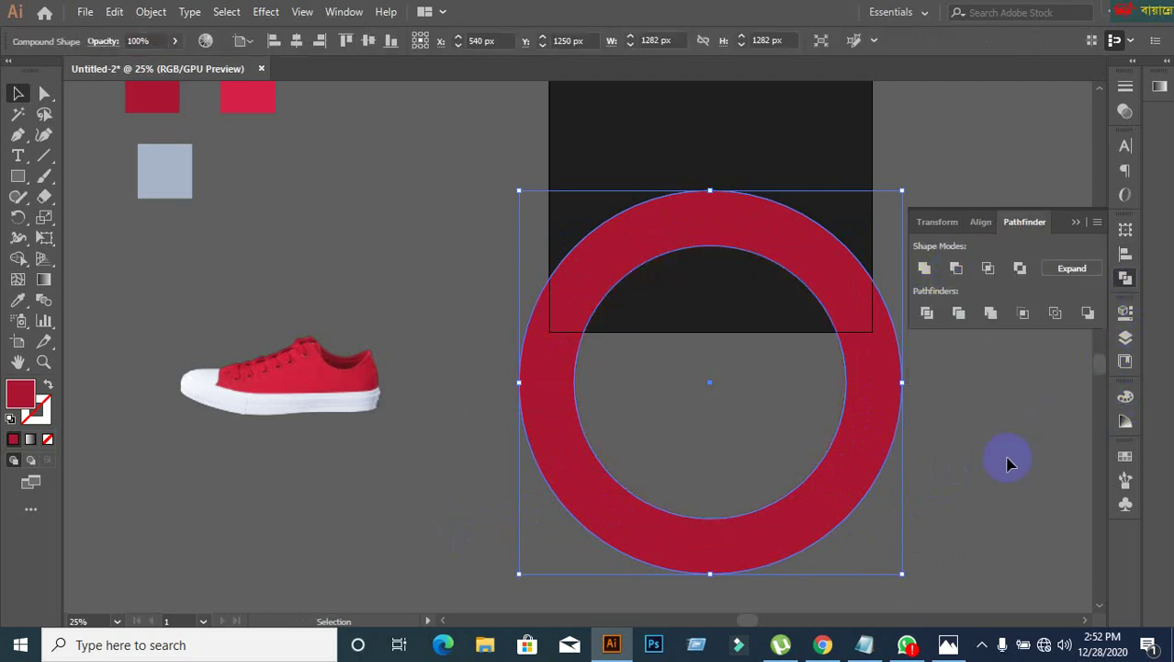
left_click(1072, 268)
Step: Remove the part of the ring outside the dark square with the Shape Builder tool
scroll(1064, 588, "up", 3)
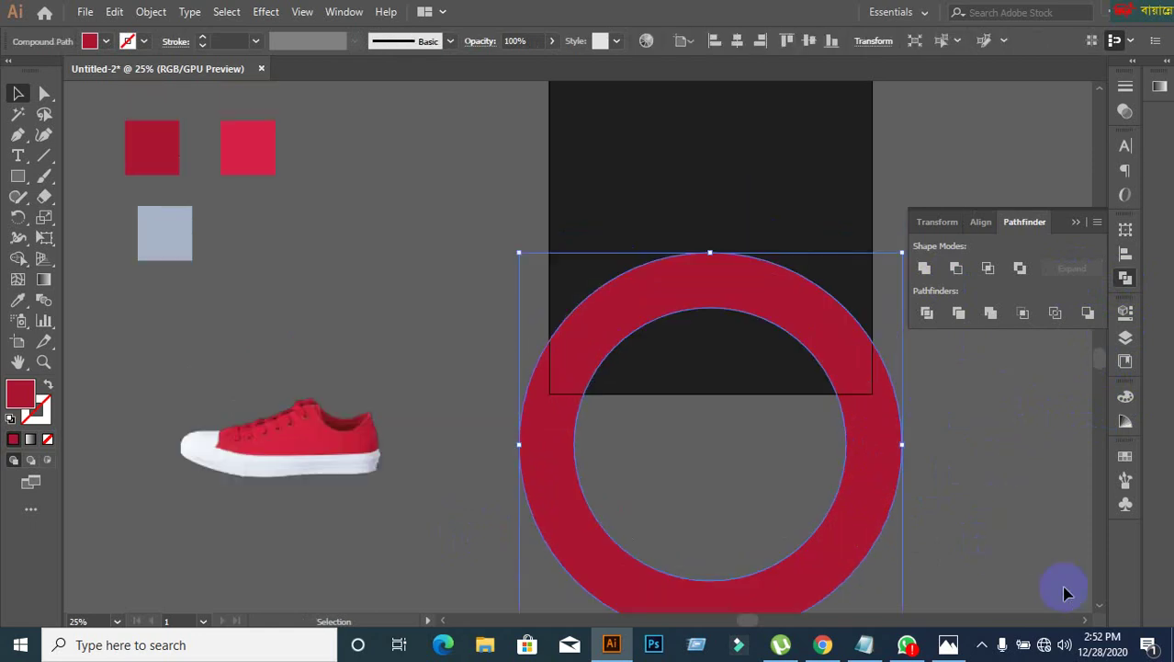
left_click(464, 190)
left_click_drag(464, 190, 731, 440)
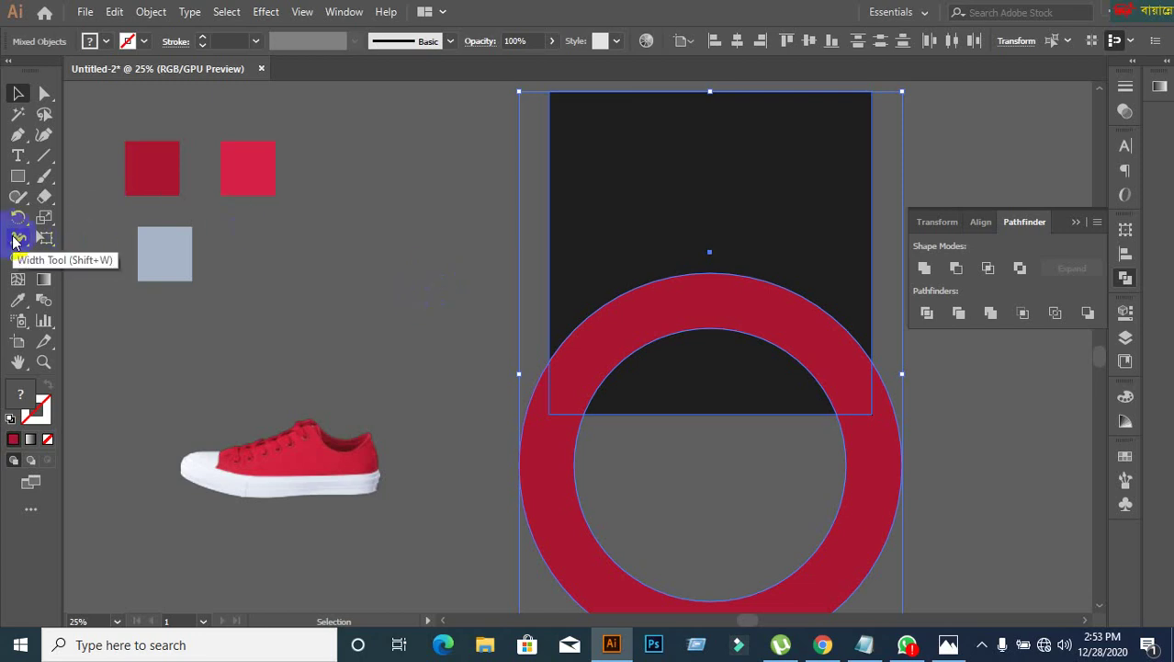
left_click(18, 258)
left_click(571, 533, "alt")
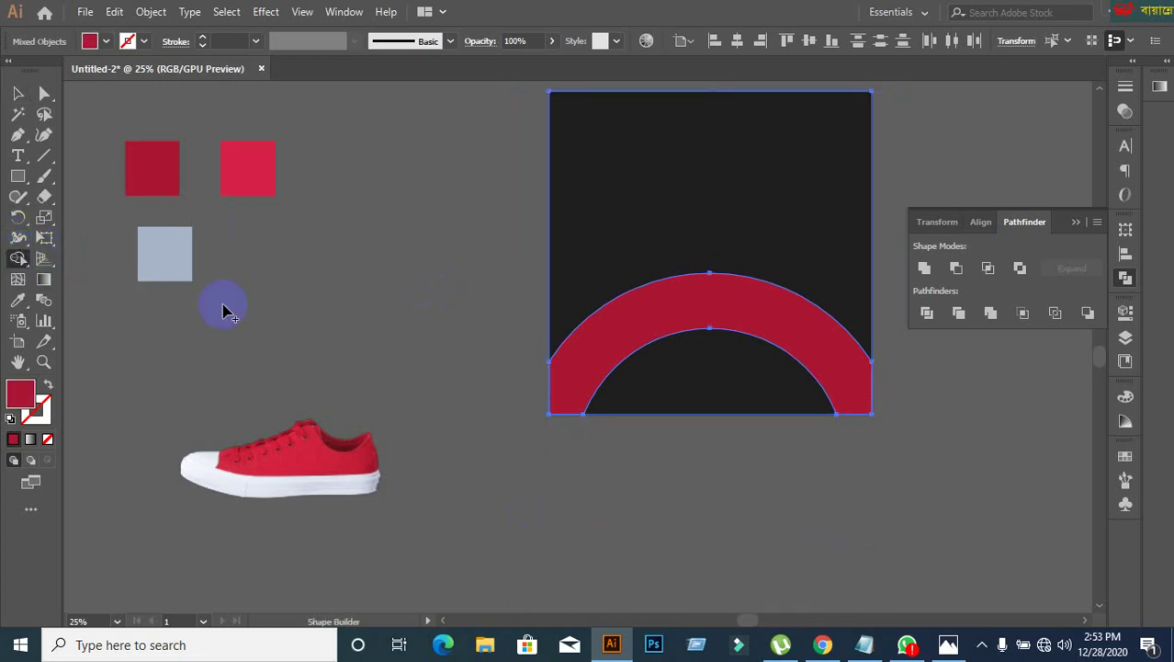
left_click(19, 93)
left_click(372, 352)
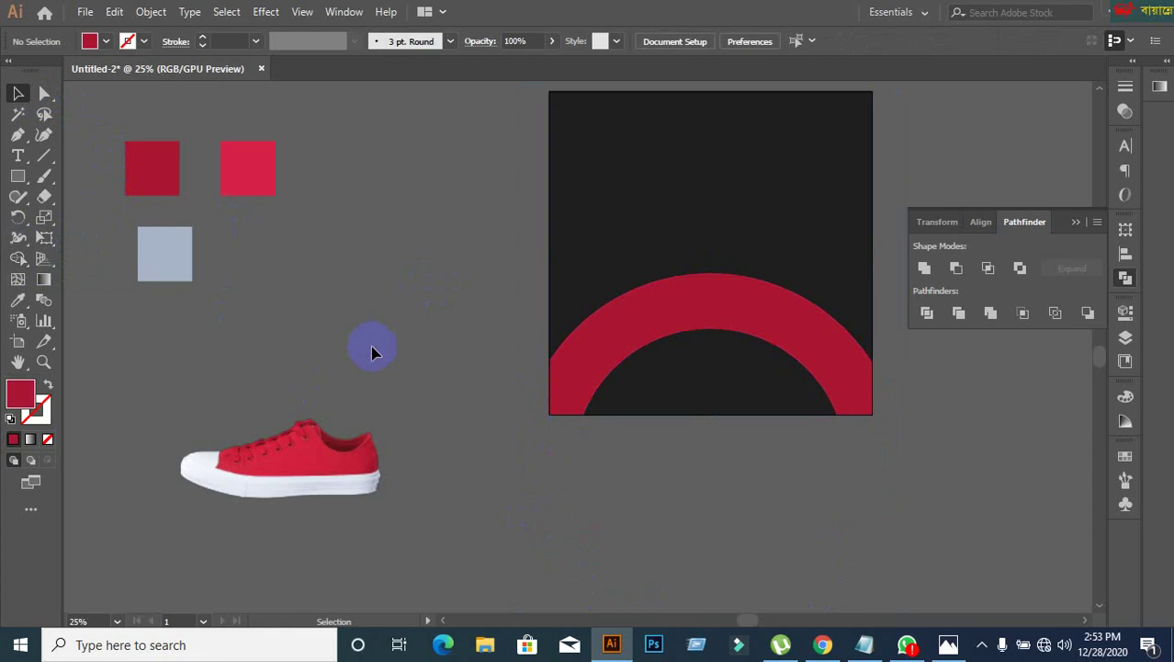
Step: Compare the two red swatches as the arch's fill with the Eyedropper and apply the brighter red
left_click(577, 379)
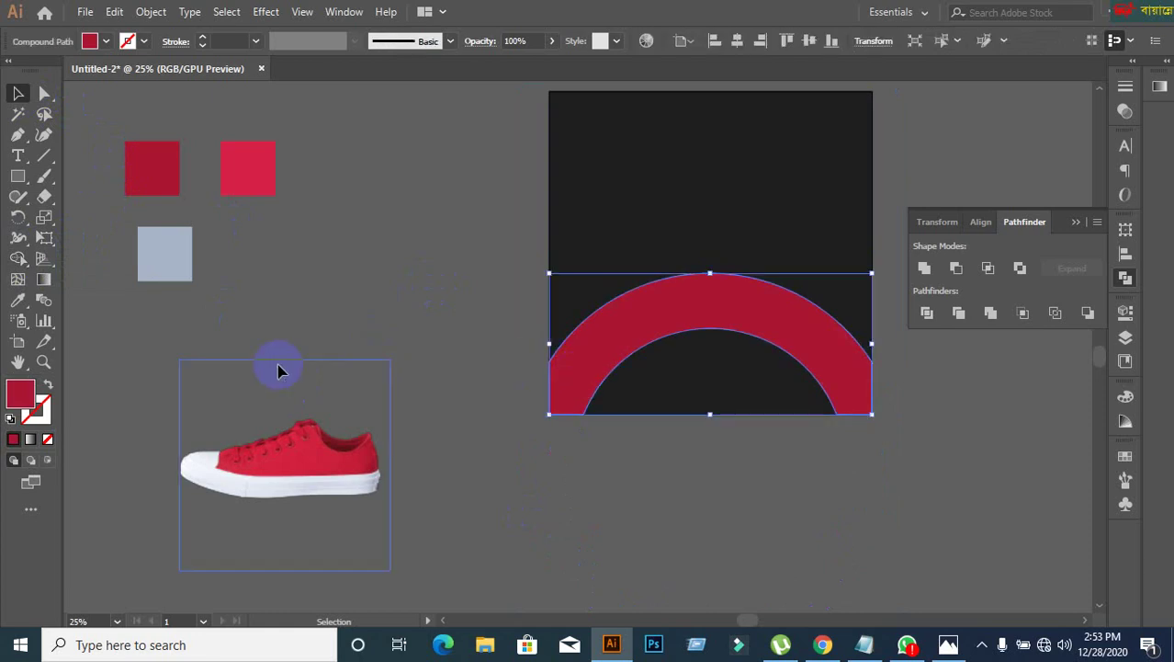
left_click(19, 300)
left_click(261, 150)
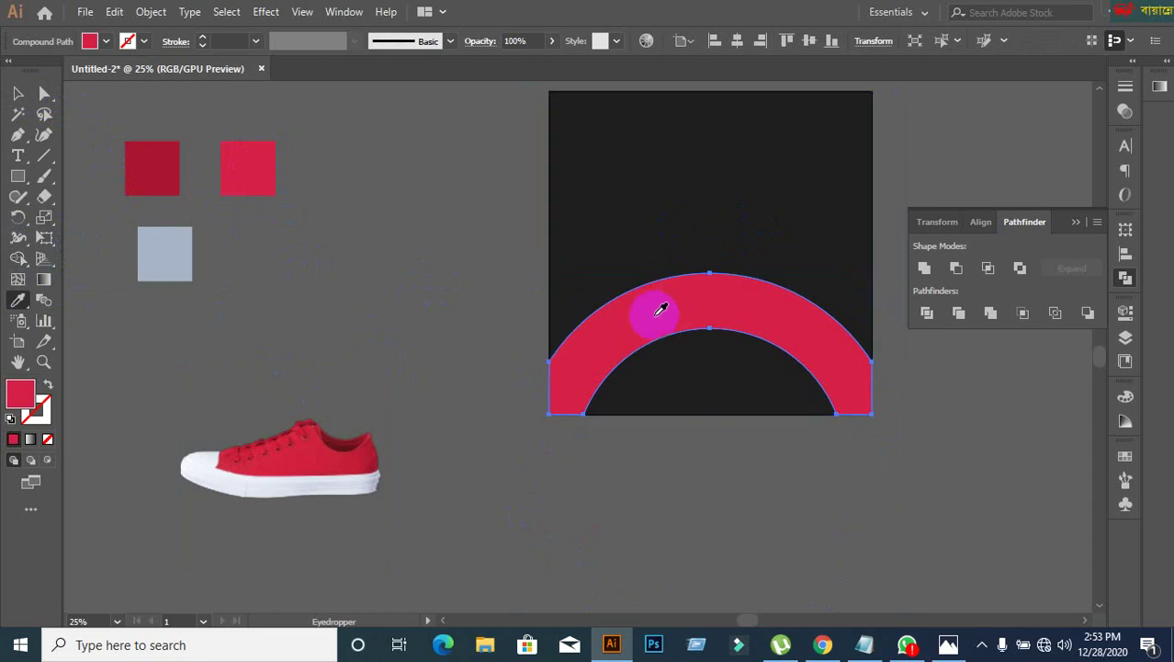
left_click(169, 144)
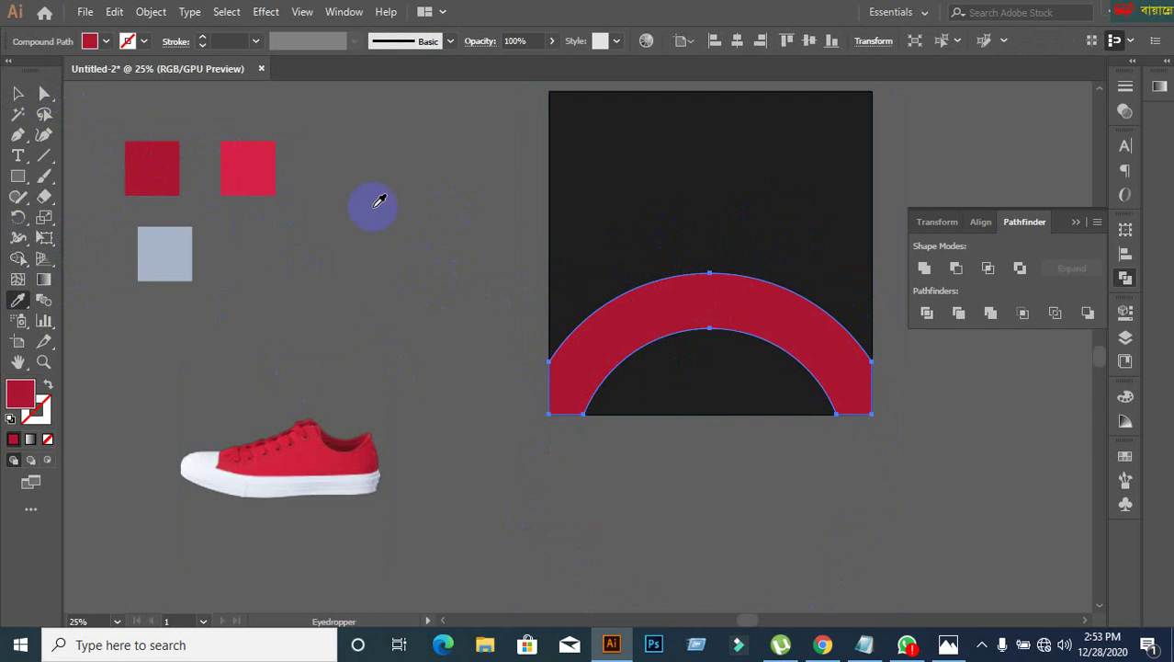
left_click(248, 165)
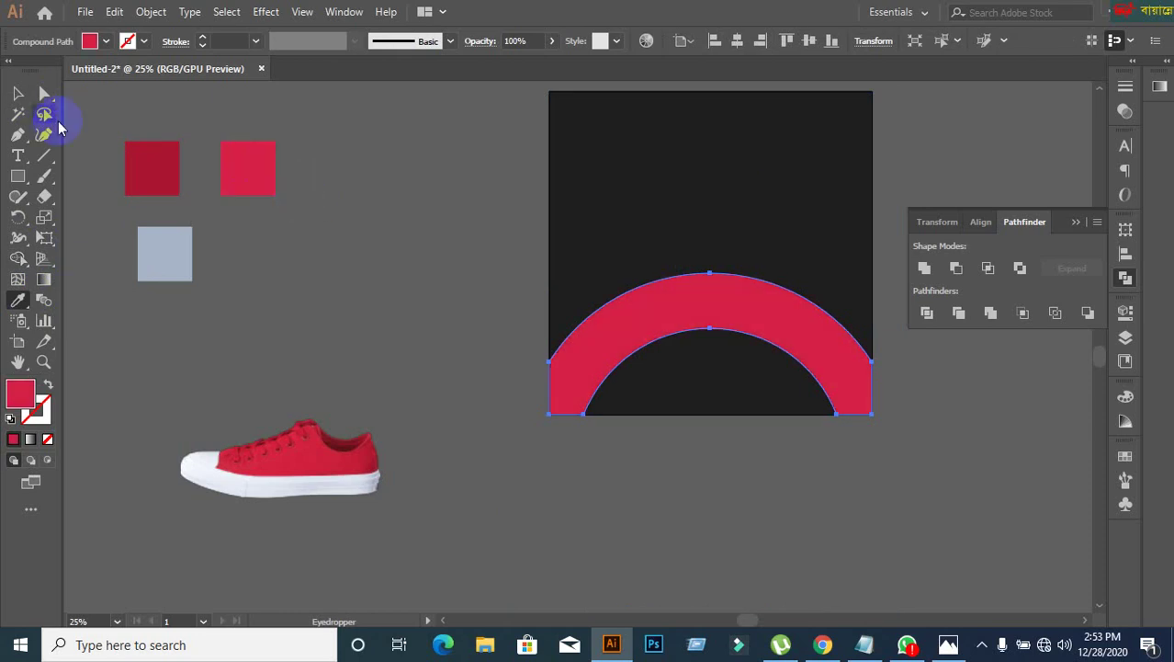
left_click(21, 95)
left_click(372, 310)
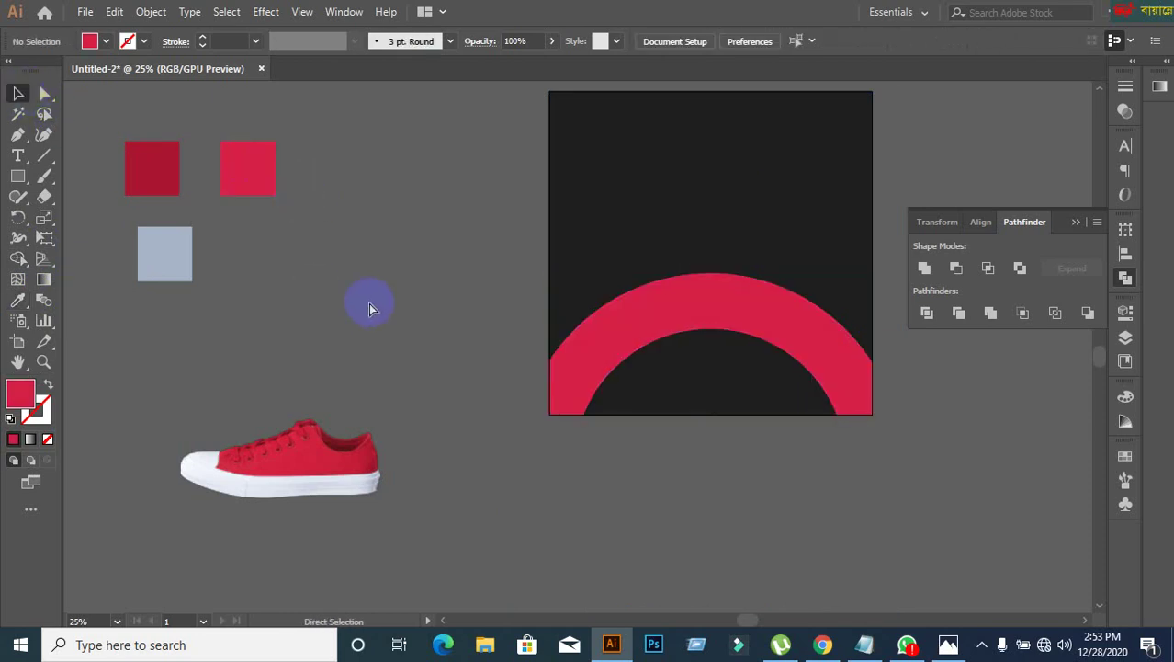
Step: Undo the arch's recolouring and the trimming of the ring
key("ctrl+z")
key("ctrl+shift+z")
key("ctrl+z")
key("ctrl+z")
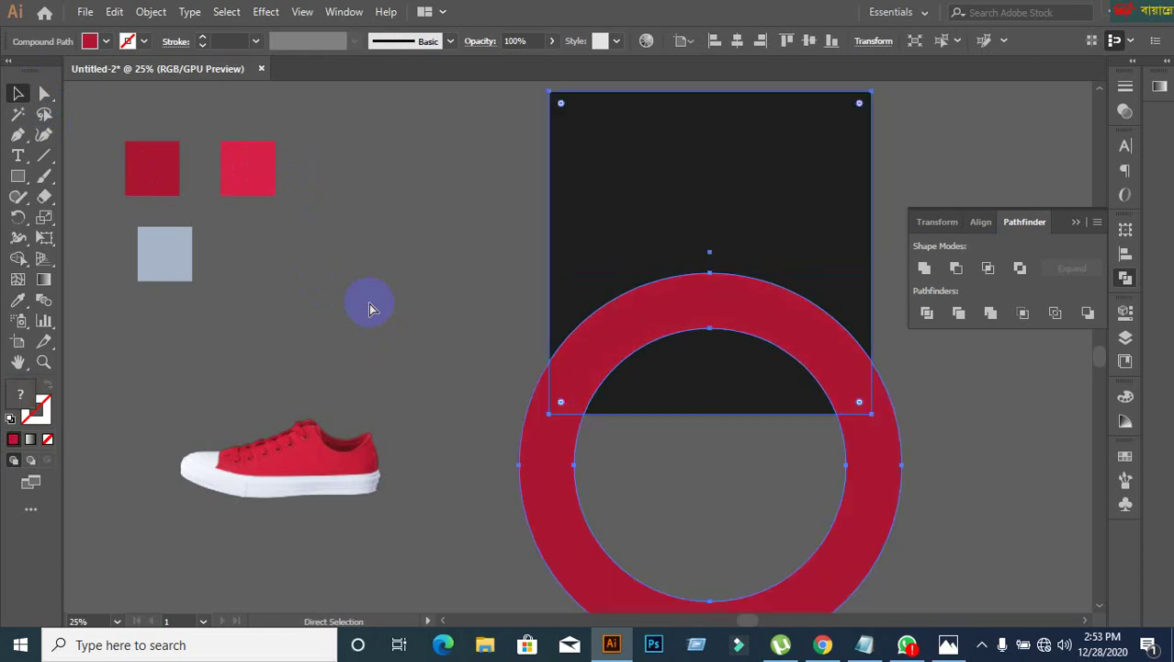
key("ctrl+z")
key("ctrl")
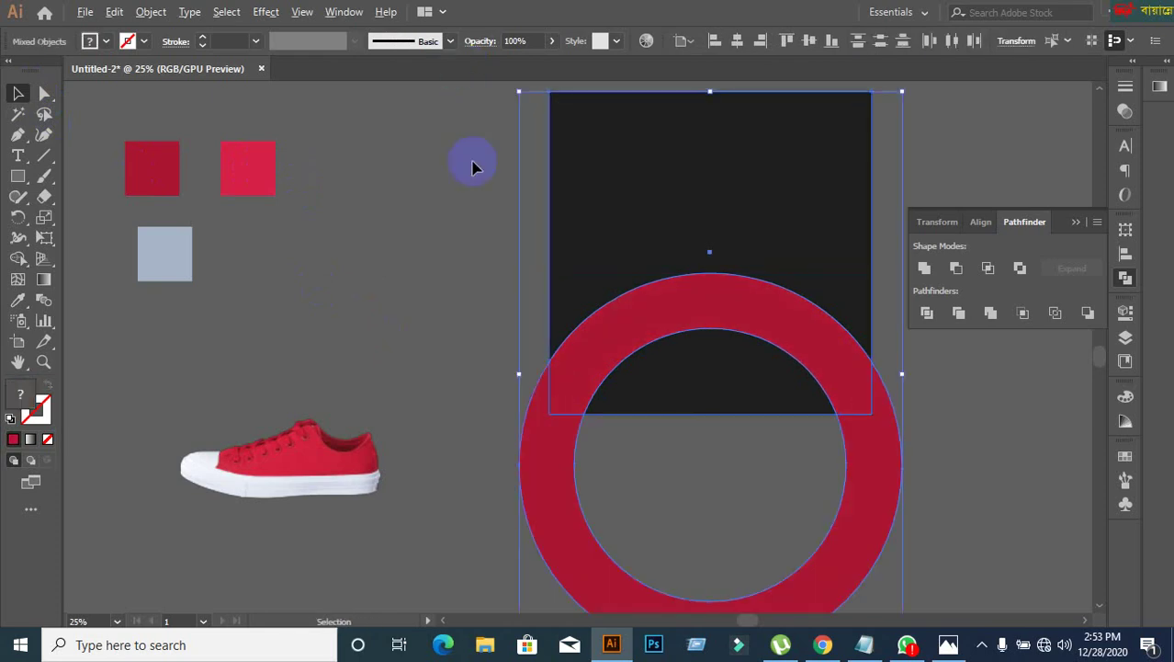
Step: Scale the dark-red ring down about its centre to slightly narrower than the dark square
scroll(444, 248, "down", 1)
left_click(650, 512)
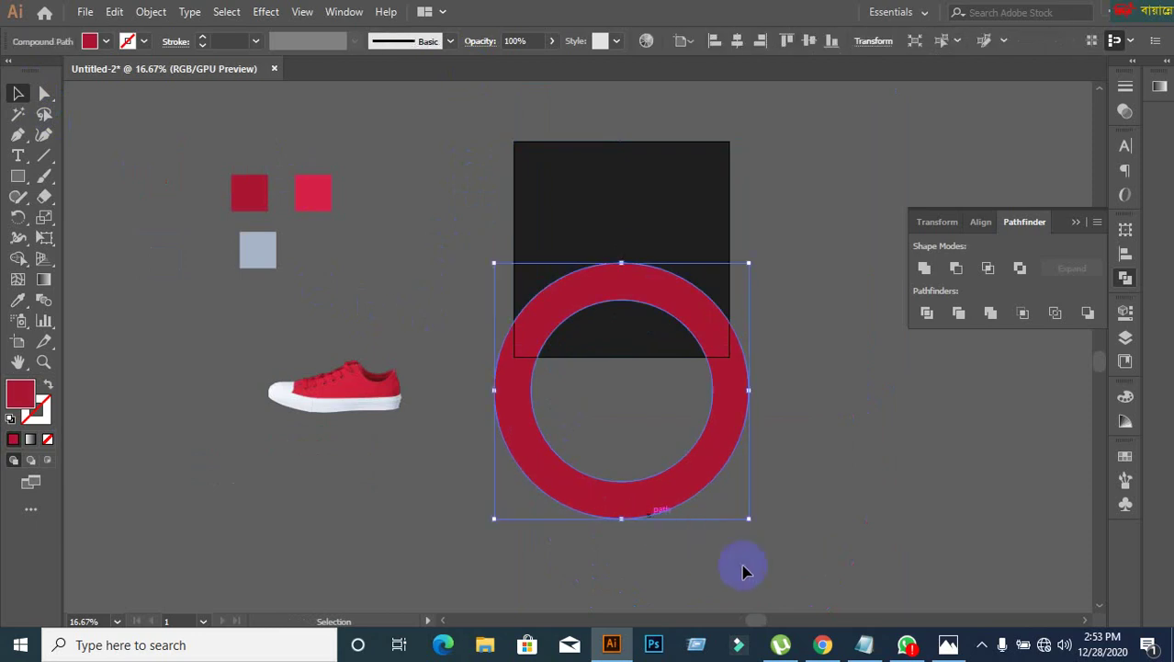
left_click_drag(751, 520, 724, 490)
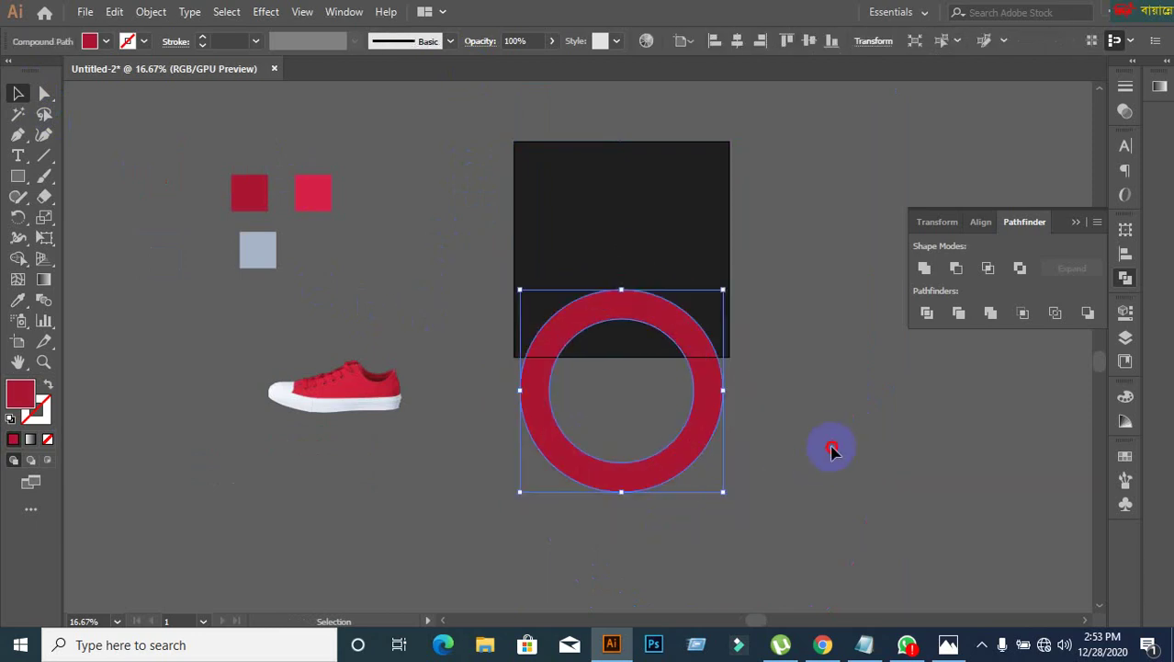
left_click(830, 450)
scroll(759, 423, "up", 1)
left_click_drag(340, 249, 562, 405)
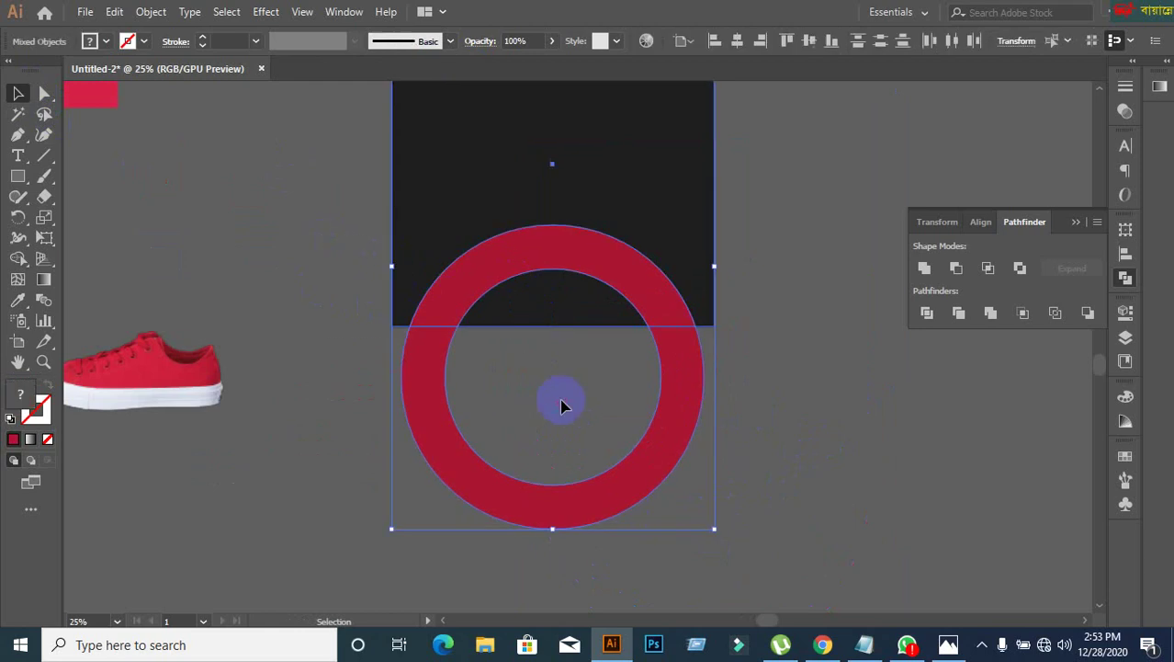
scroll(634, 411, "down", 1)
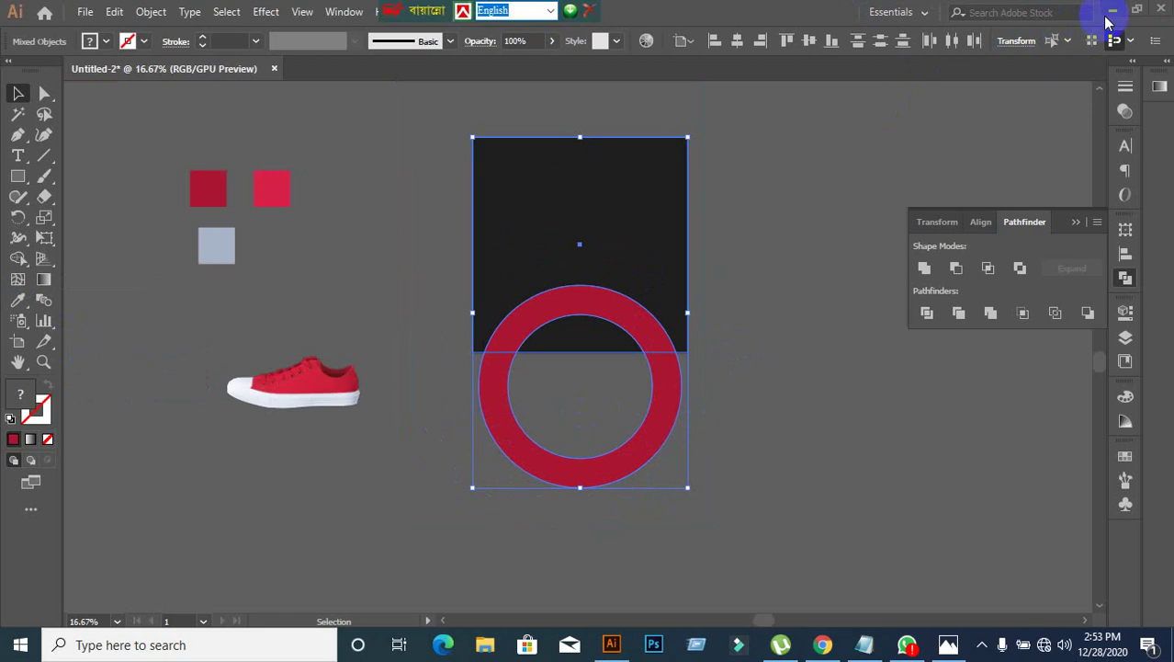
key("alt+Tab")
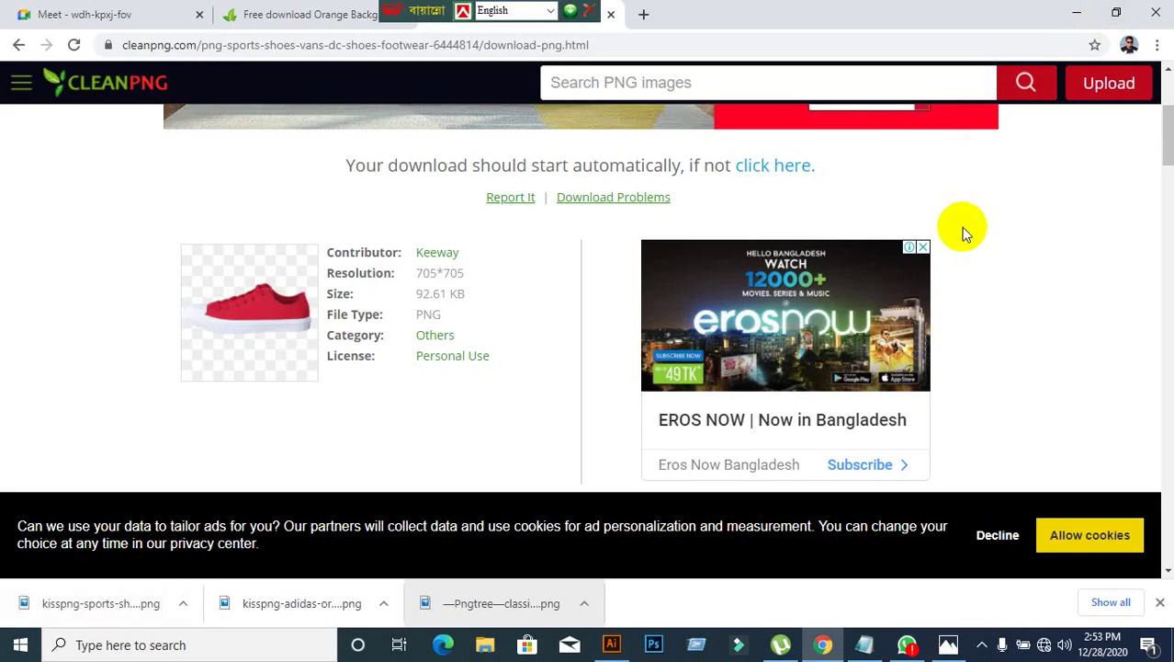
left_click(1077, 13)
left_click(611, 644)
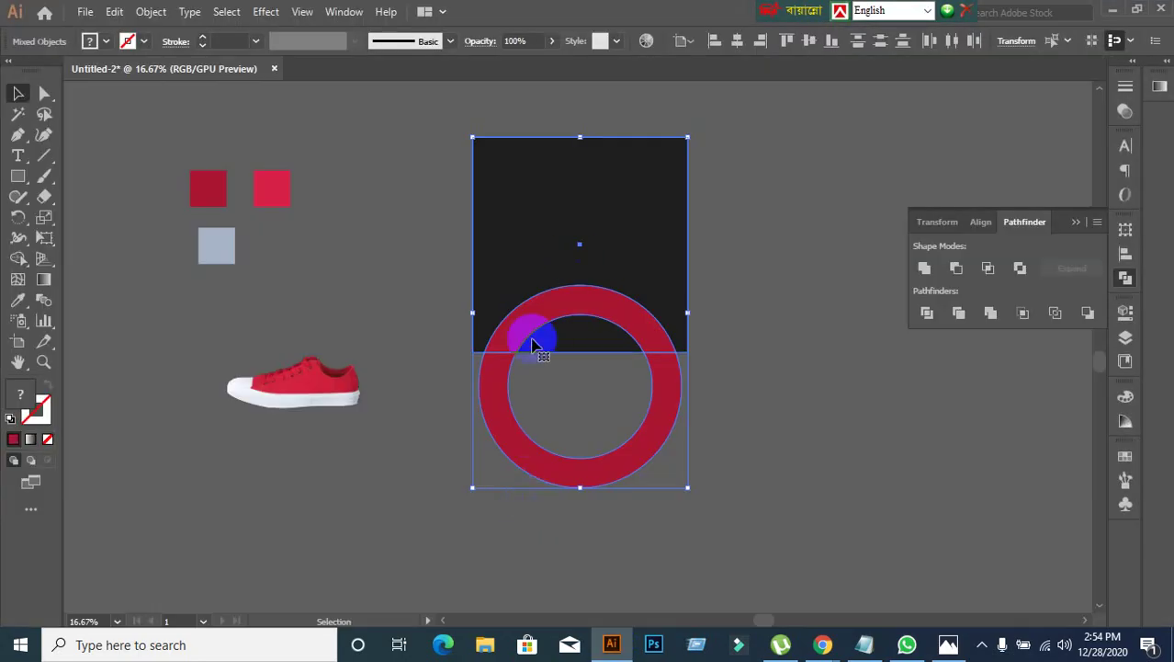
left_click(420, 310)
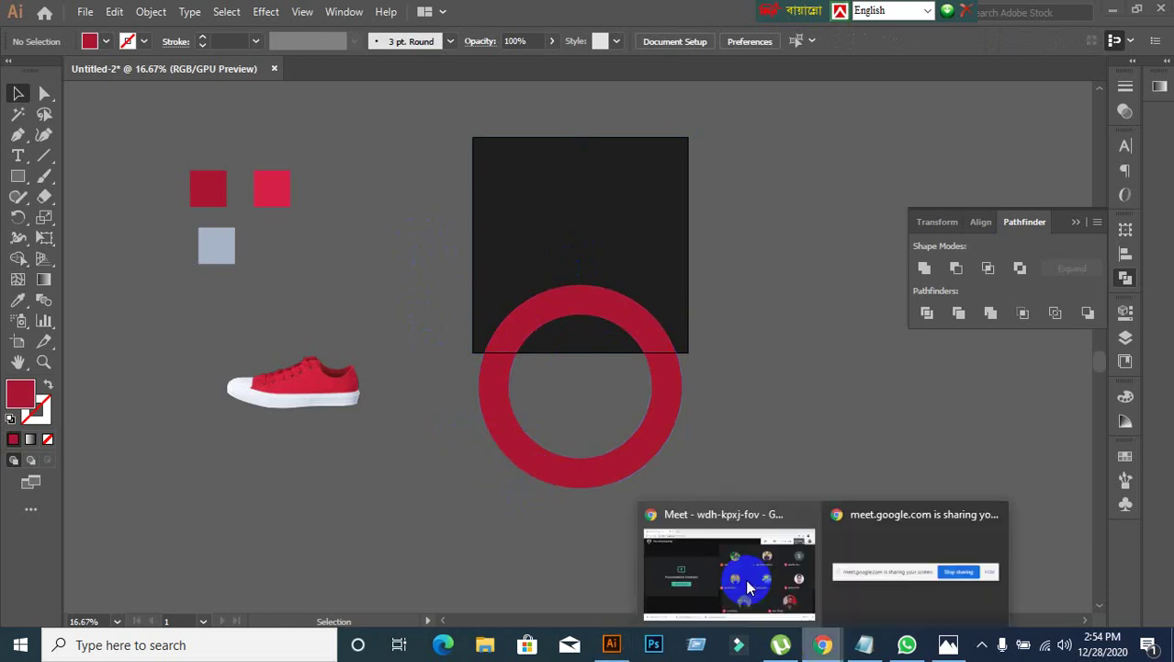
left_click(747, 577)
left_click(764, 175)
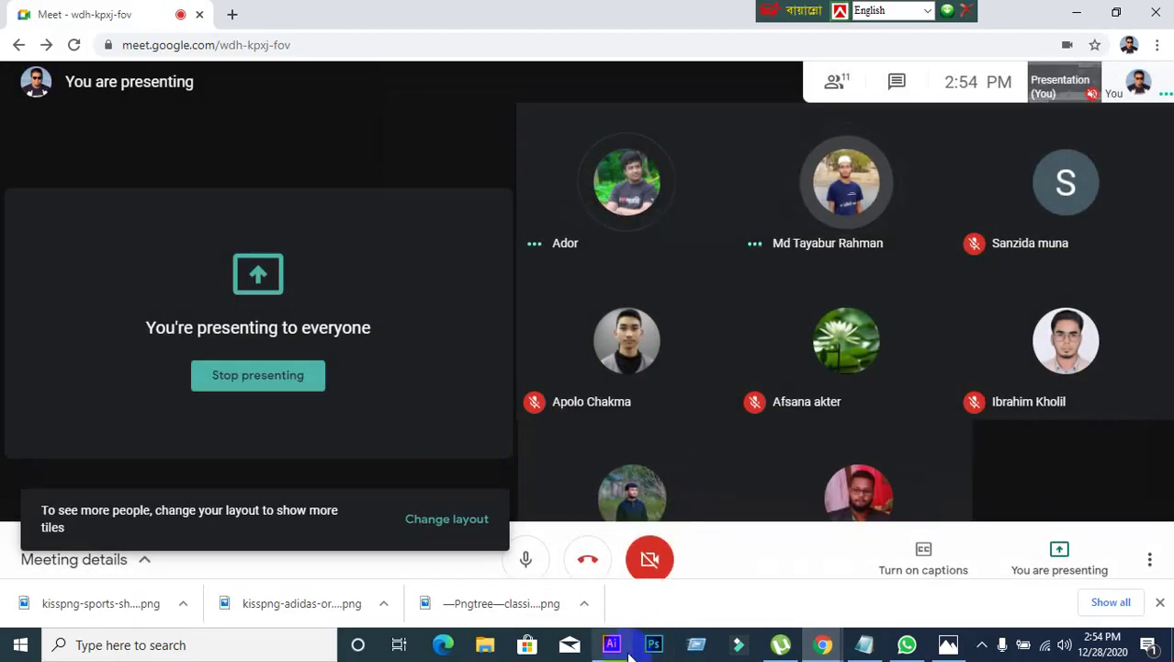
left_click(611, 644)
Step: Delete the dark-red ring from the lower part of the dark square
left_click(603, 474)
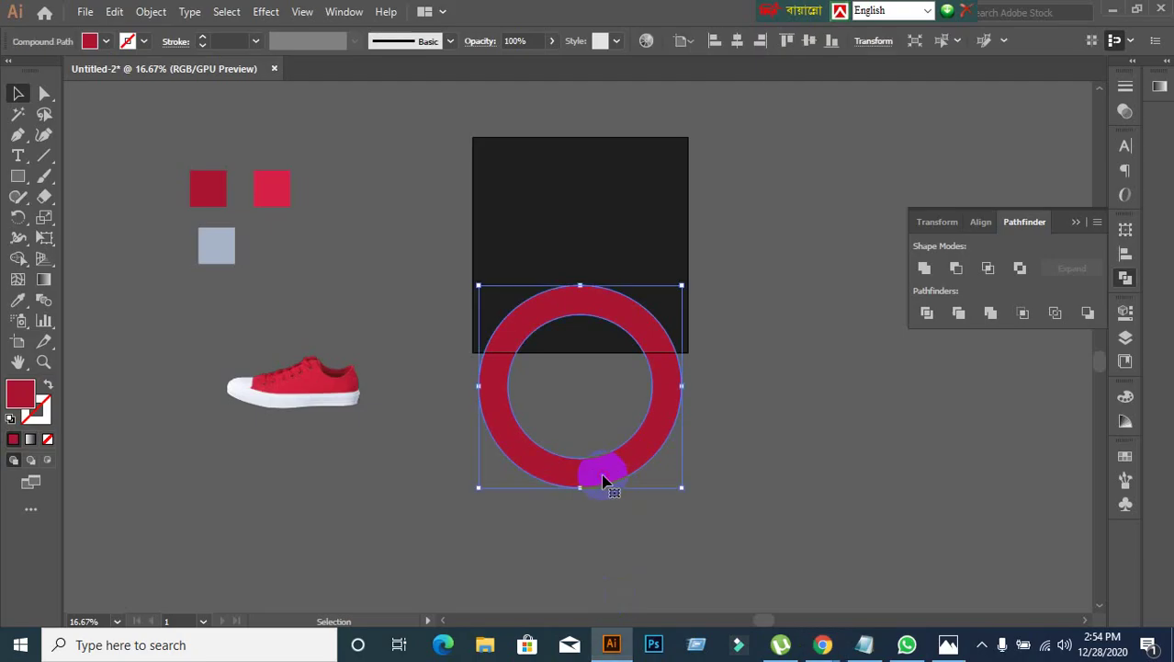
key("Delete")
left_click(519, 342)
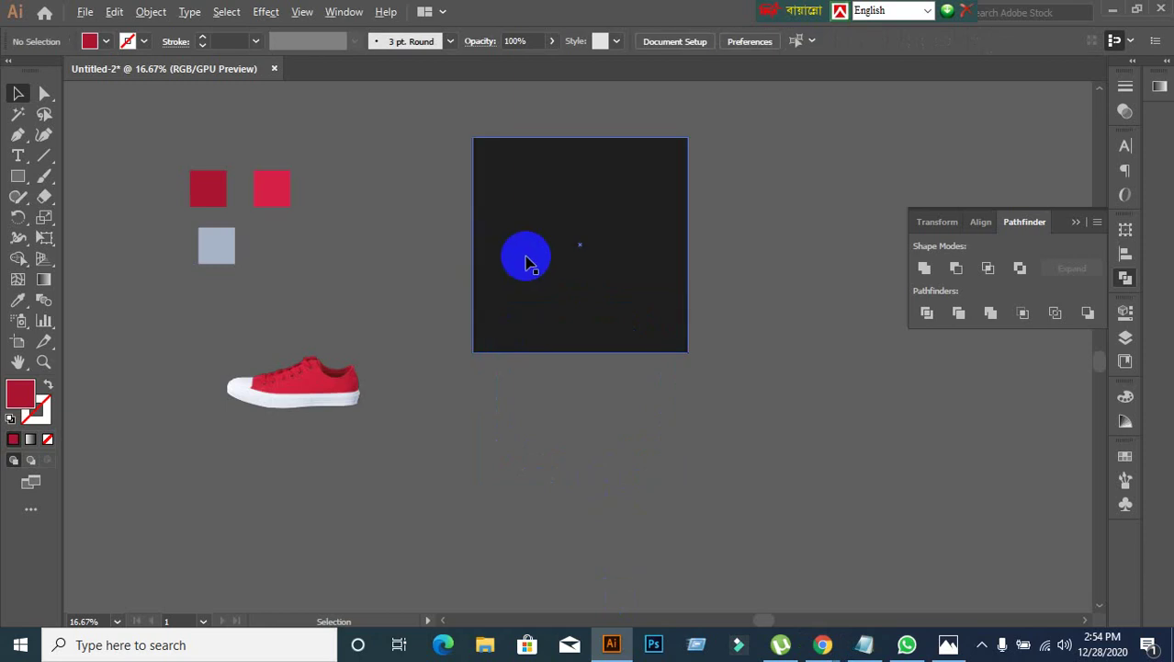
Step: Change the dark square's fill color to the slightly lighter grey 282828
scroll(528, 264, "up", 1)
scroll(537, 231, "down", 1)
left_click(553, 300)
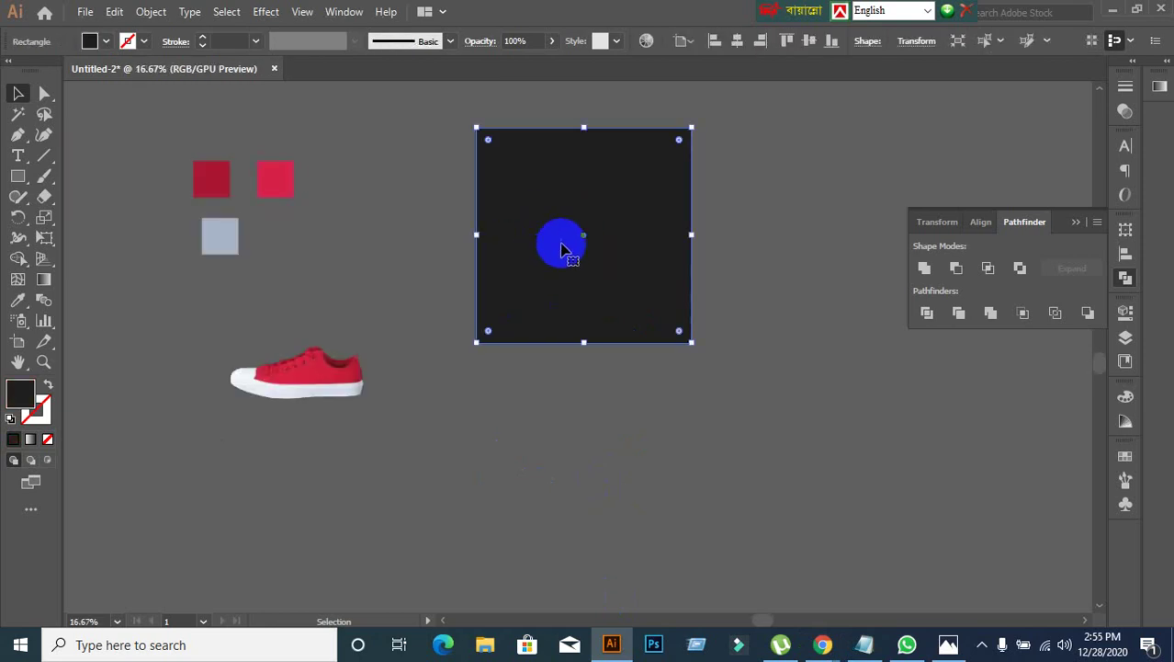
left_click_drag(563, 249, 647, 318)
key("ctrl+z")
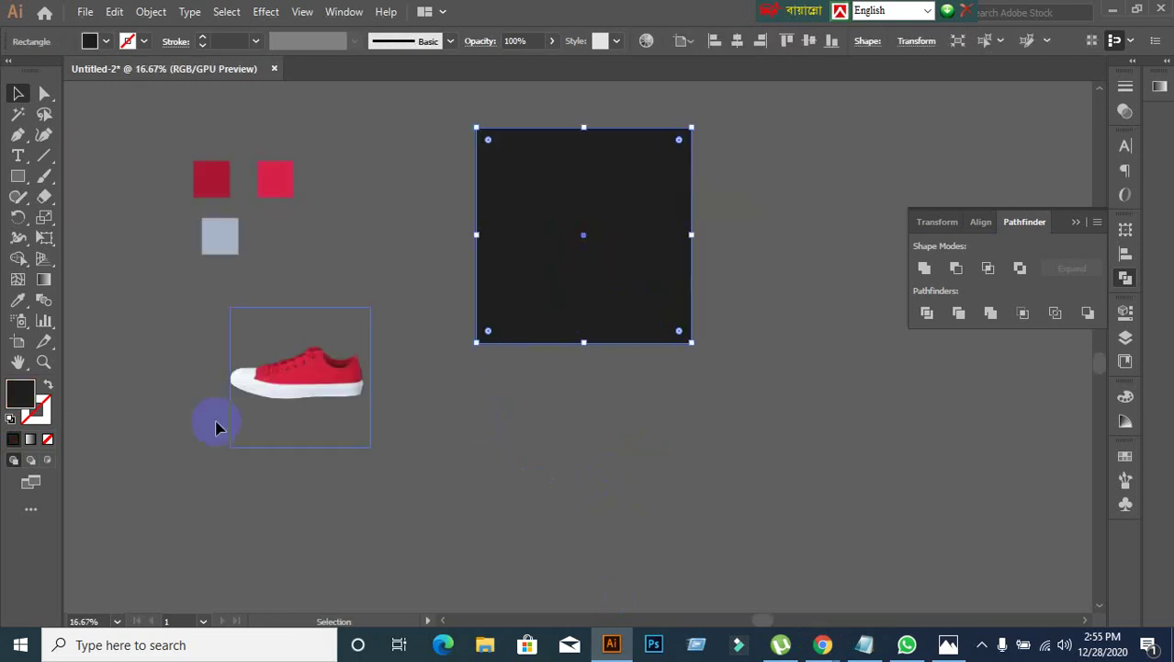
double_click(13, 395)
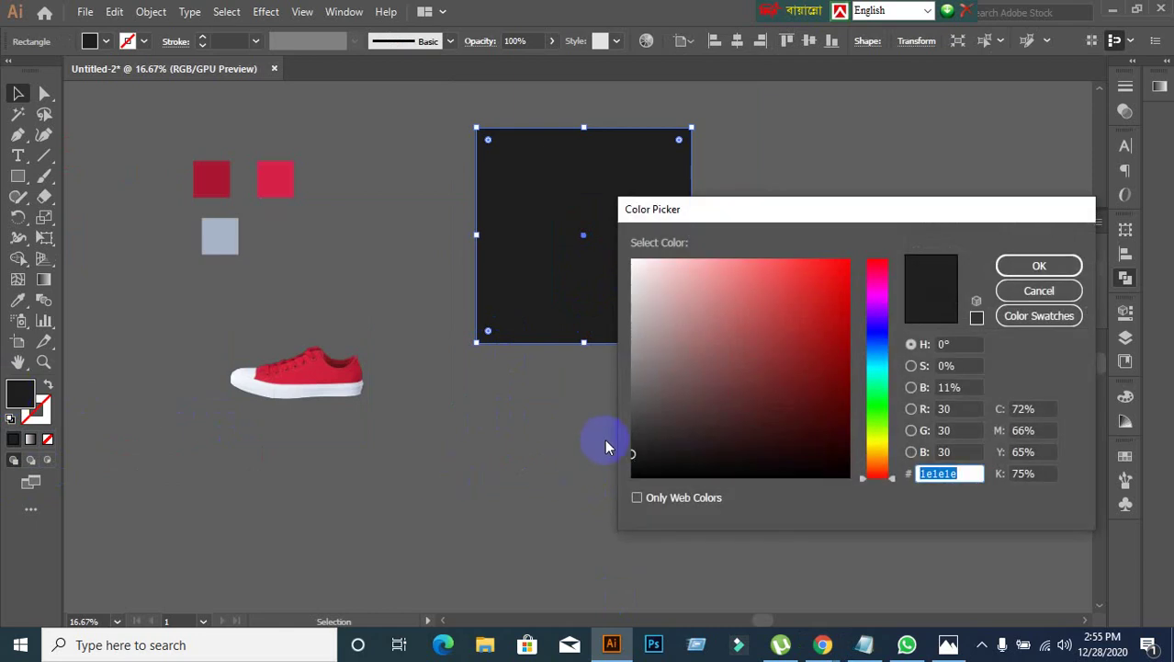
mouse_move(605, 447)
left_mouse_down()
mouse_move(649, 438)
mouse_move(617, 443)
left_mouse_up()
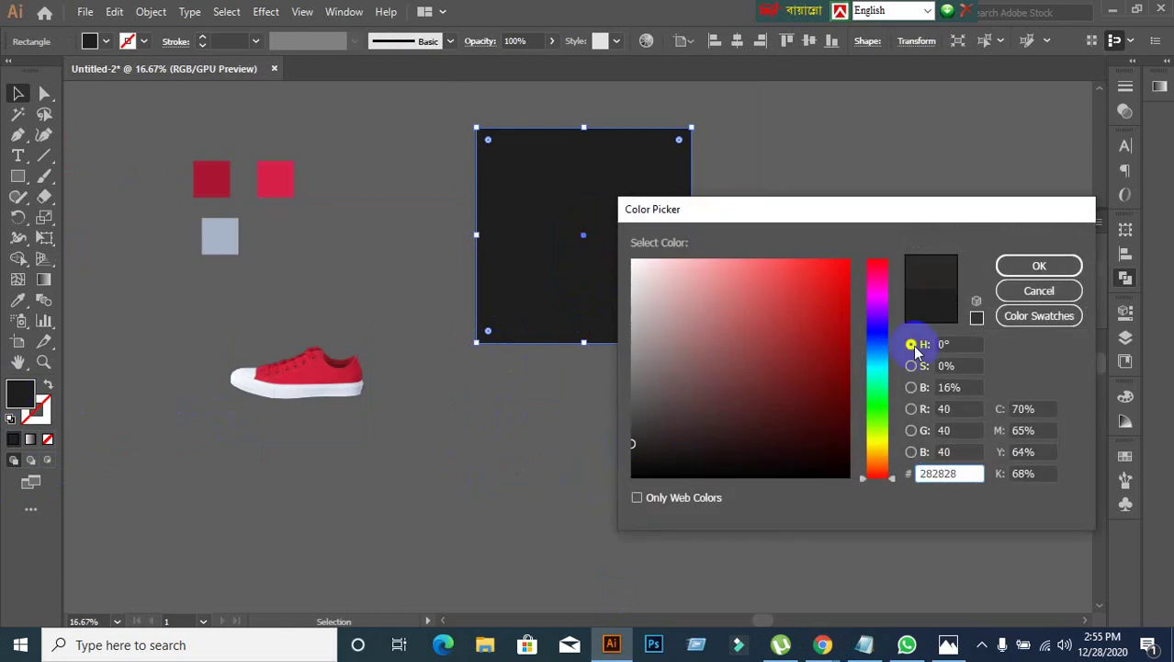
left_click(1037, 263)
left_click(1036, 264)
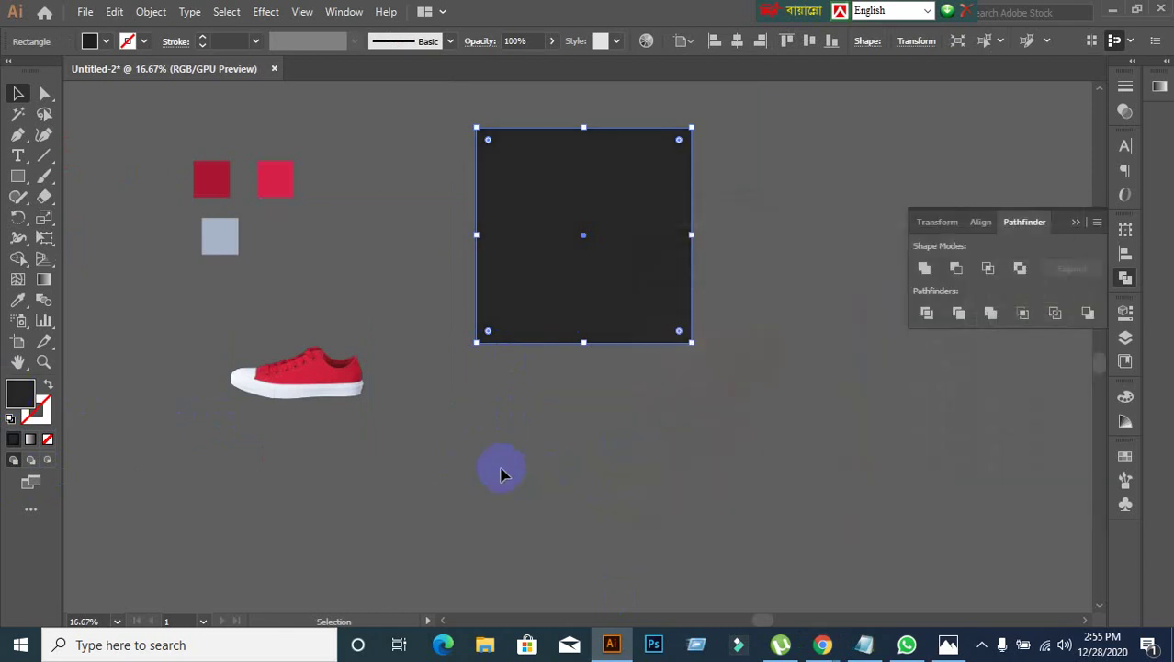
left_click(501, 469)
Step: Move the three color swatches and the shoe image a little closer to the dark square
scroll(388, 220, "up", 1)
left_click_drag(286, 262, 188, 177)
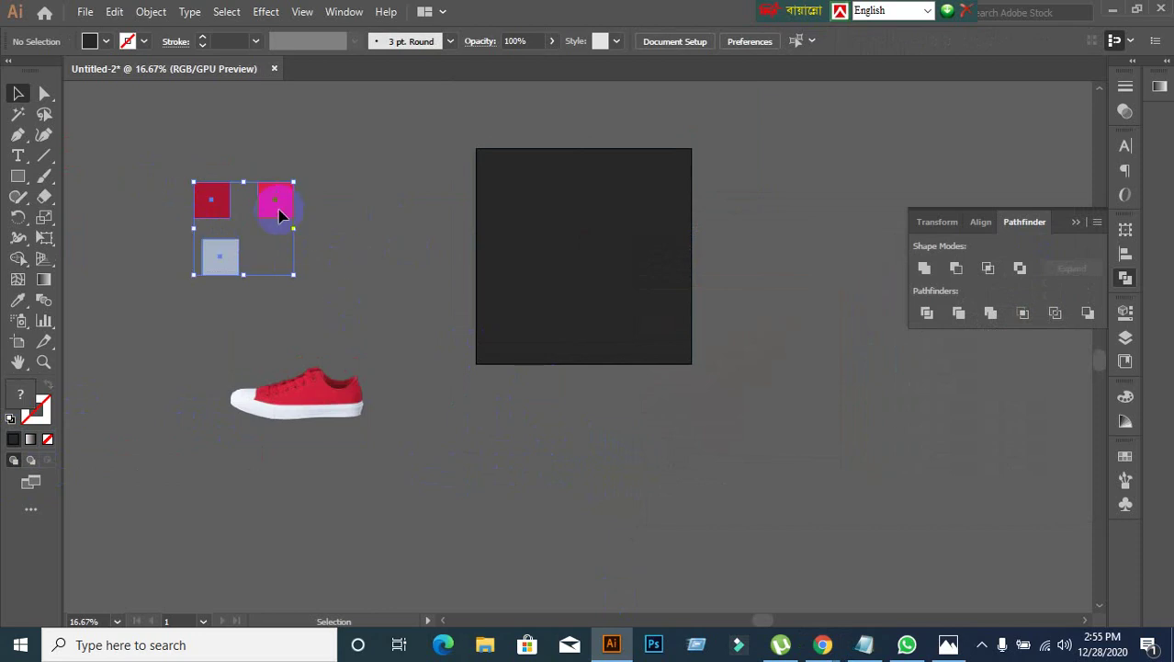
left_click_drag(281, 218, 316, 189)
left_click(320, 427)
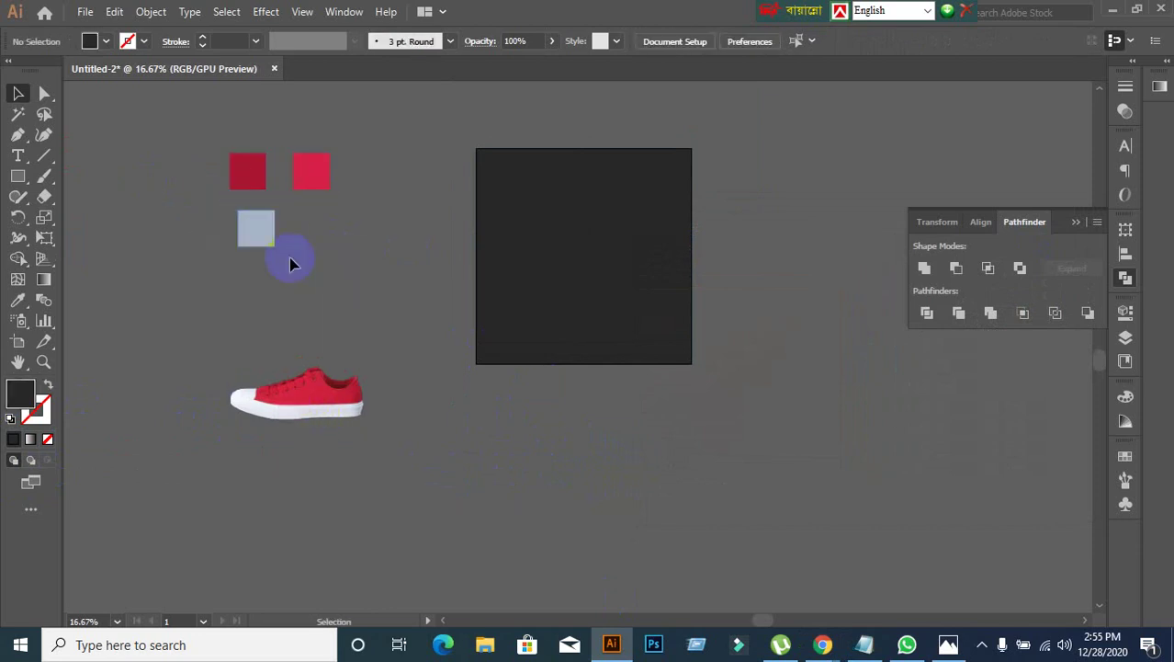
left_click(257, 228)
left_click(321, 166)
left_click_drag(339, 390, 358, 342)
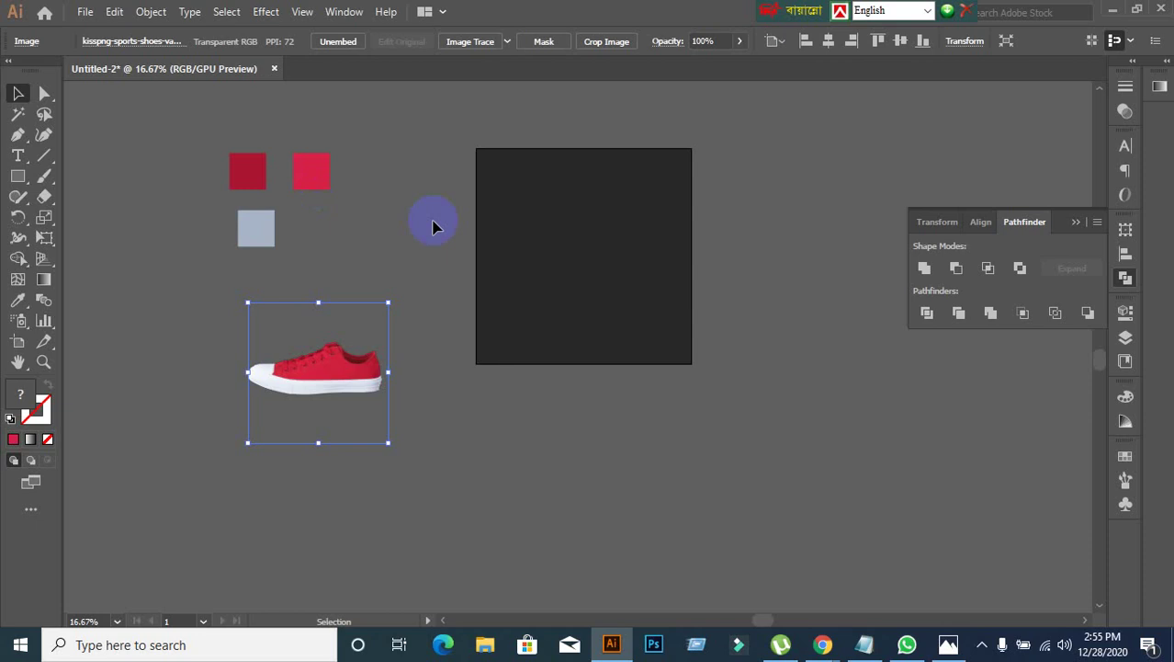
scroll(432, 225, "up", 1)
scroll(432, 225, "down", 1)
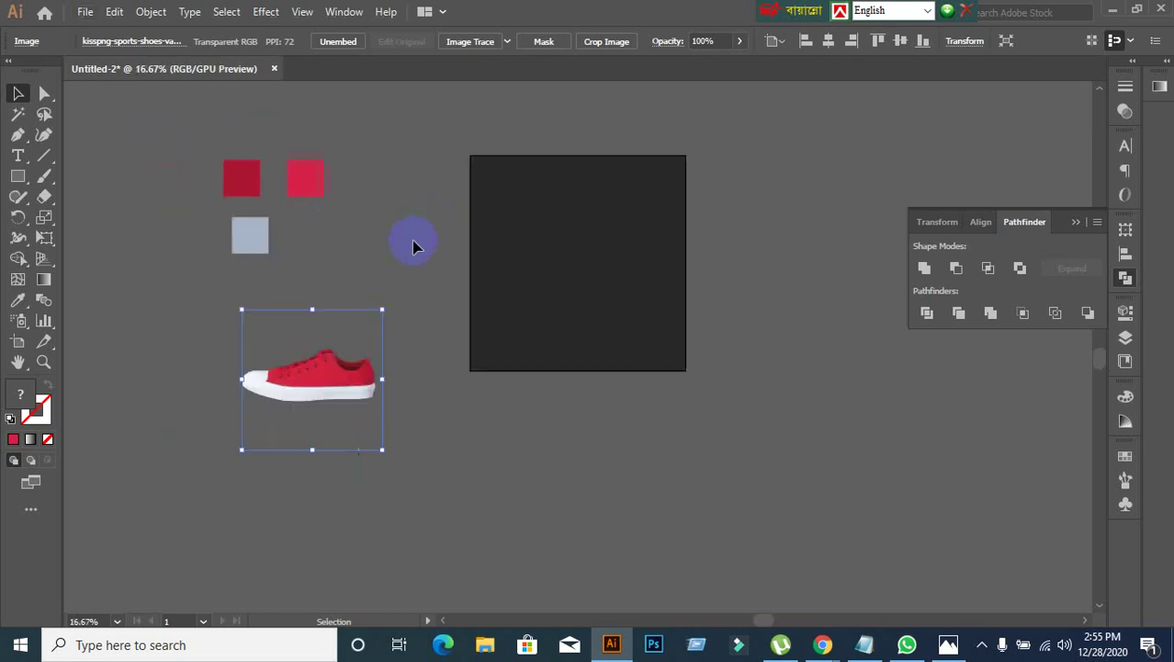
left_click(307, 249)
Step: Draw a bright-red circle about 1028 px across and center it horizontally over the dark square's lower edge
left_click_drag(18, 177, 76, 216)
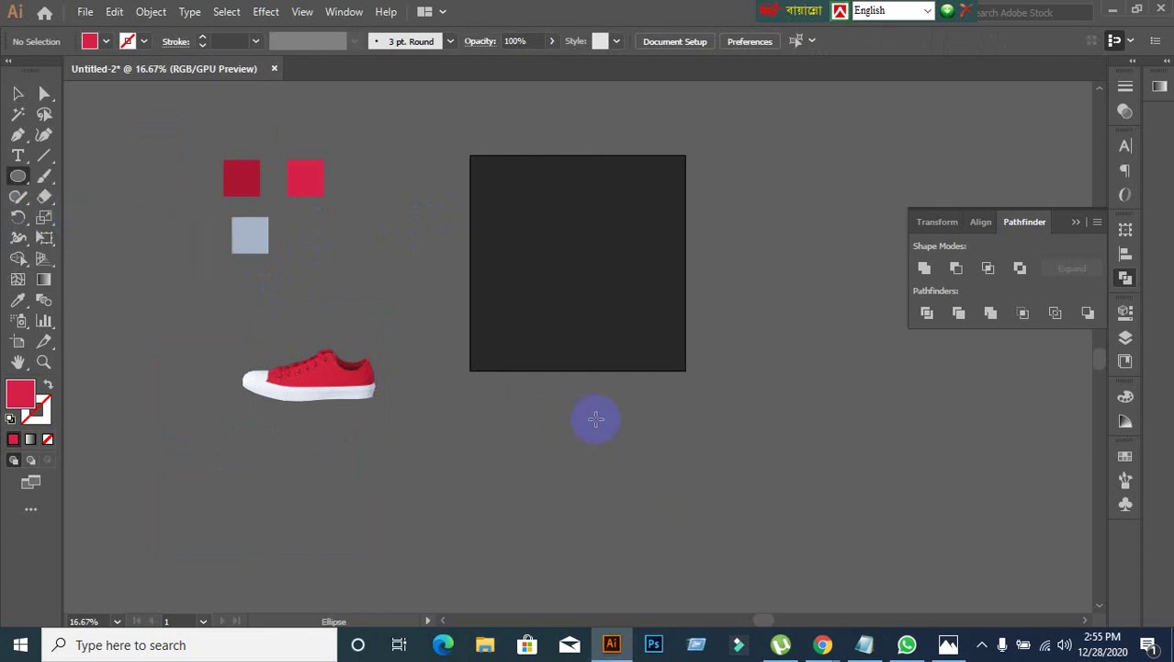
left_click_drag(565, 415, 656, 511)
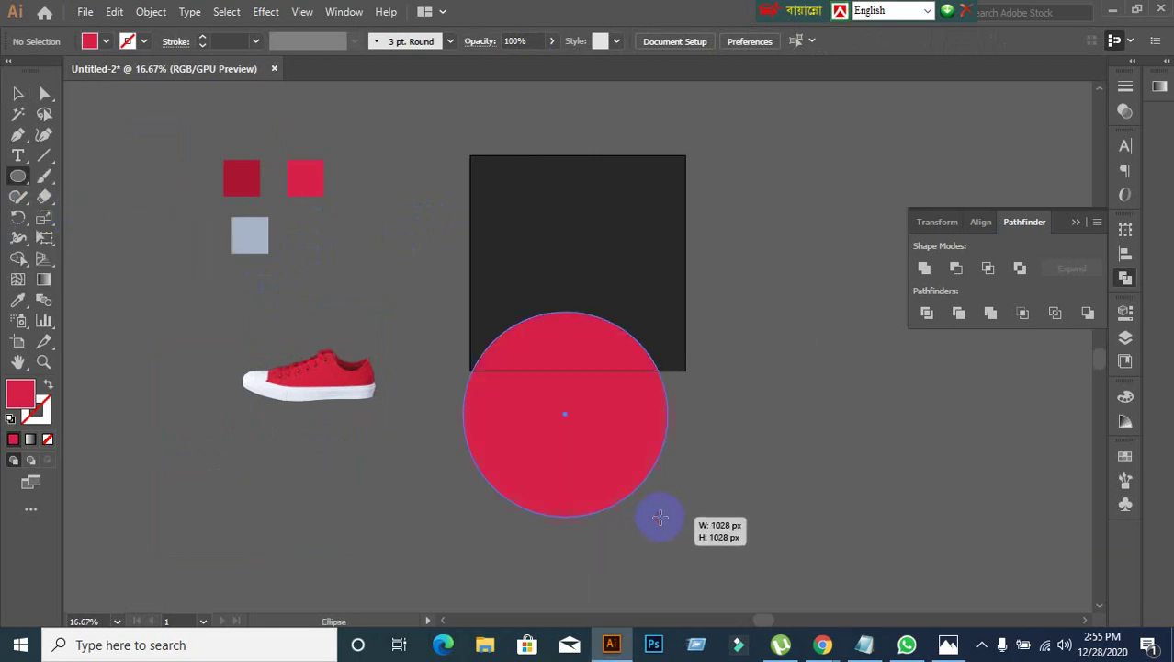
left_click(20, 97)
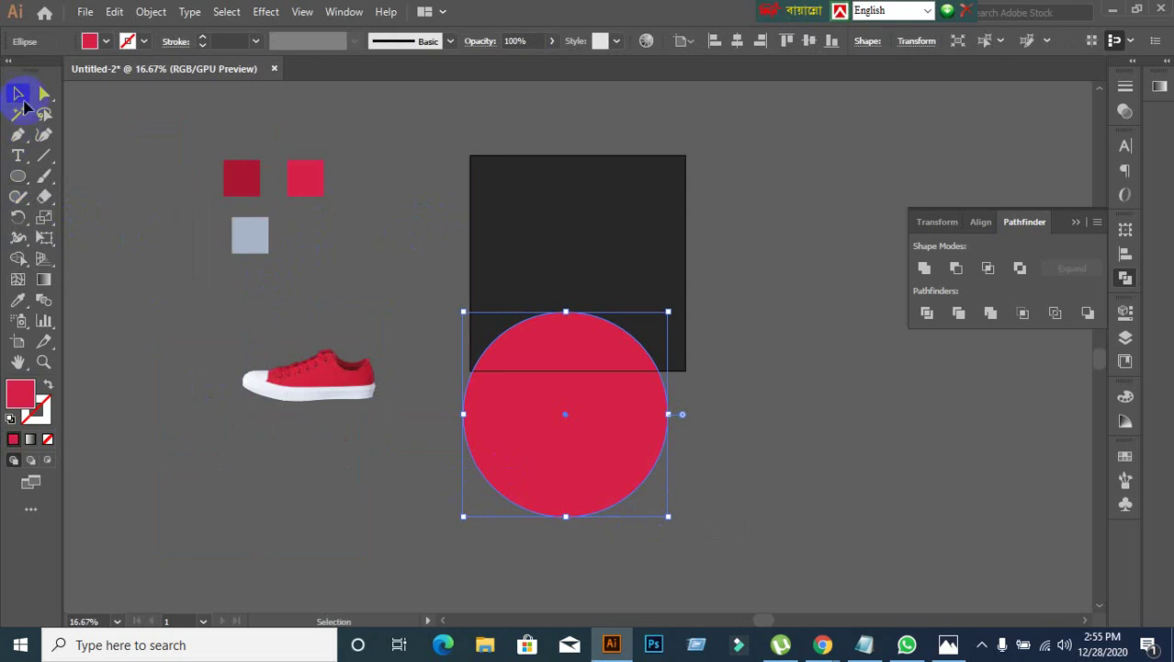
left_click(459, 361)
left_click_drag(593, 435, 603, 423)
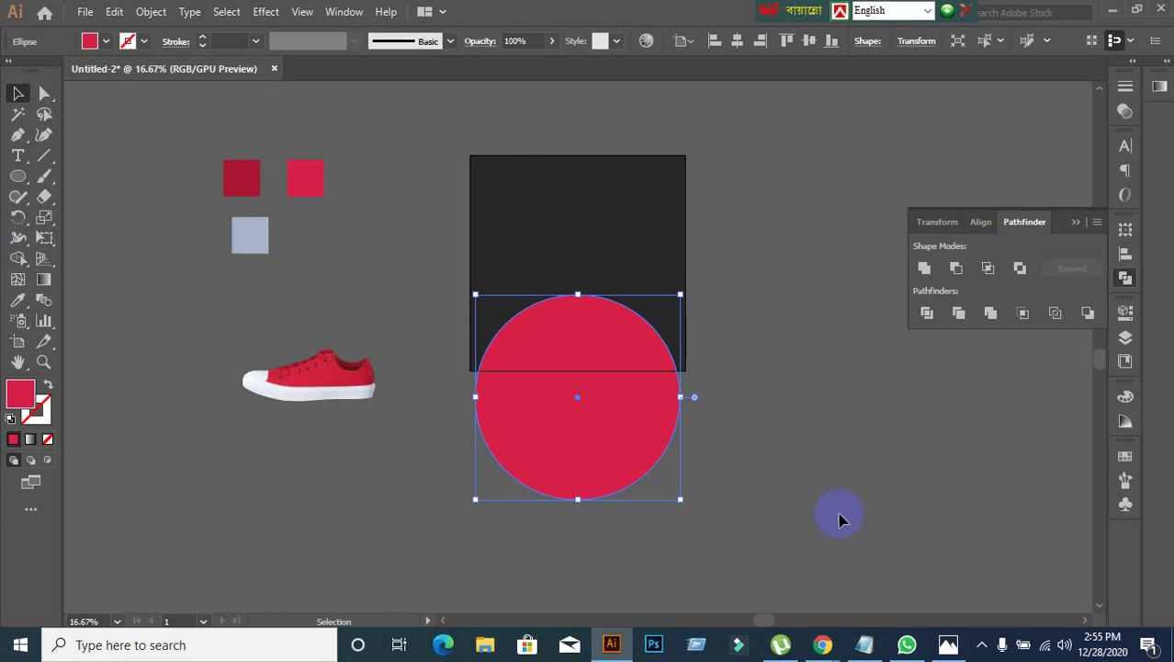
scroll(716, 541, "up", 1)
scroll(720, 541, "down", 1)
Step: Create a smaller concentric copy of the red circle, about two thirds of its diameter
left_click(720, 540)
left_click(663, 451)
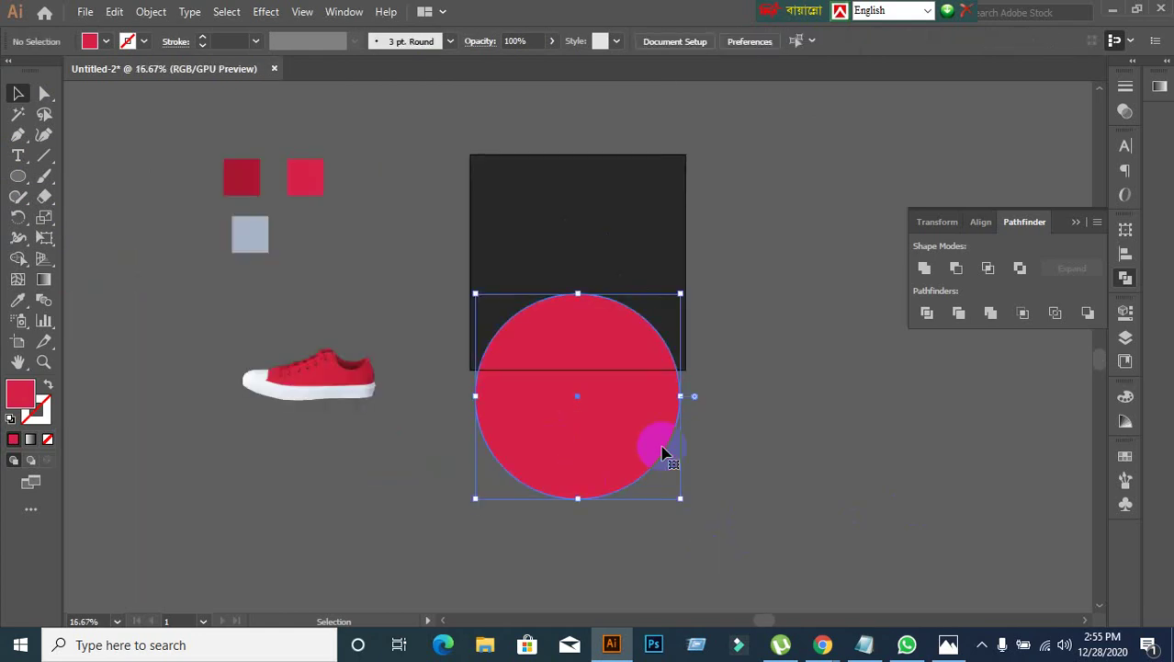
left_click(374, 524)
left_click(622, 424)
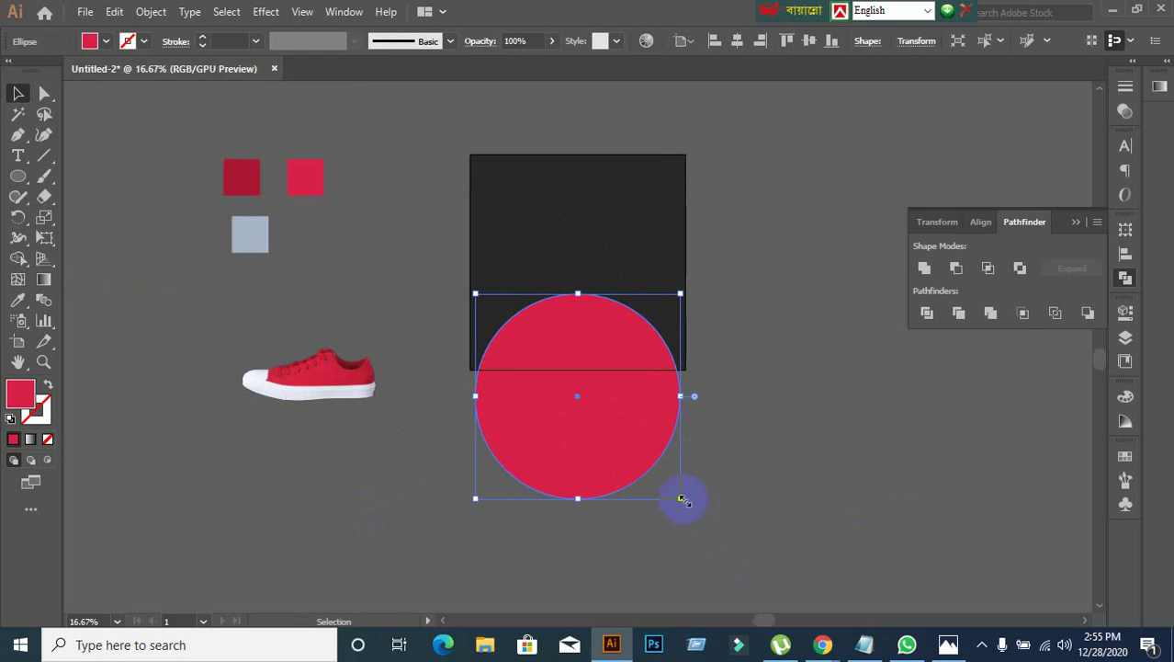
left_click_drag(680, 499, 663, 467)
left_click(738, 459)
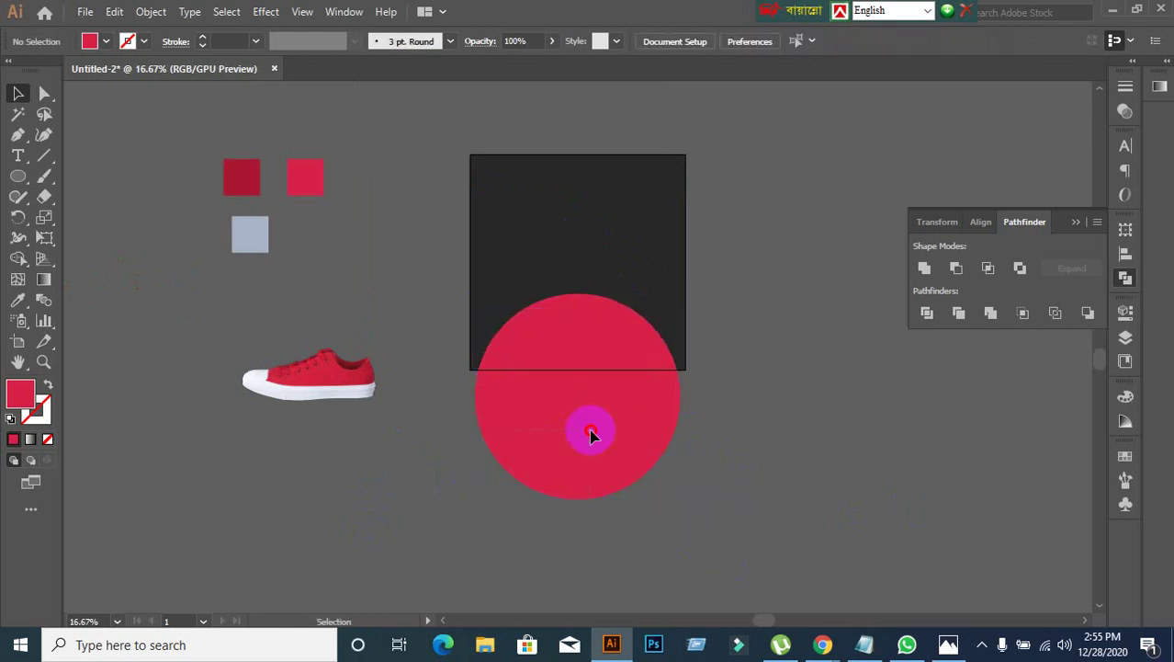
Step: Cut the inner circle out of the outer one with the Shape Builder to leave a red ring
left_click(602, 430)
left_click(639, 462, "shift")
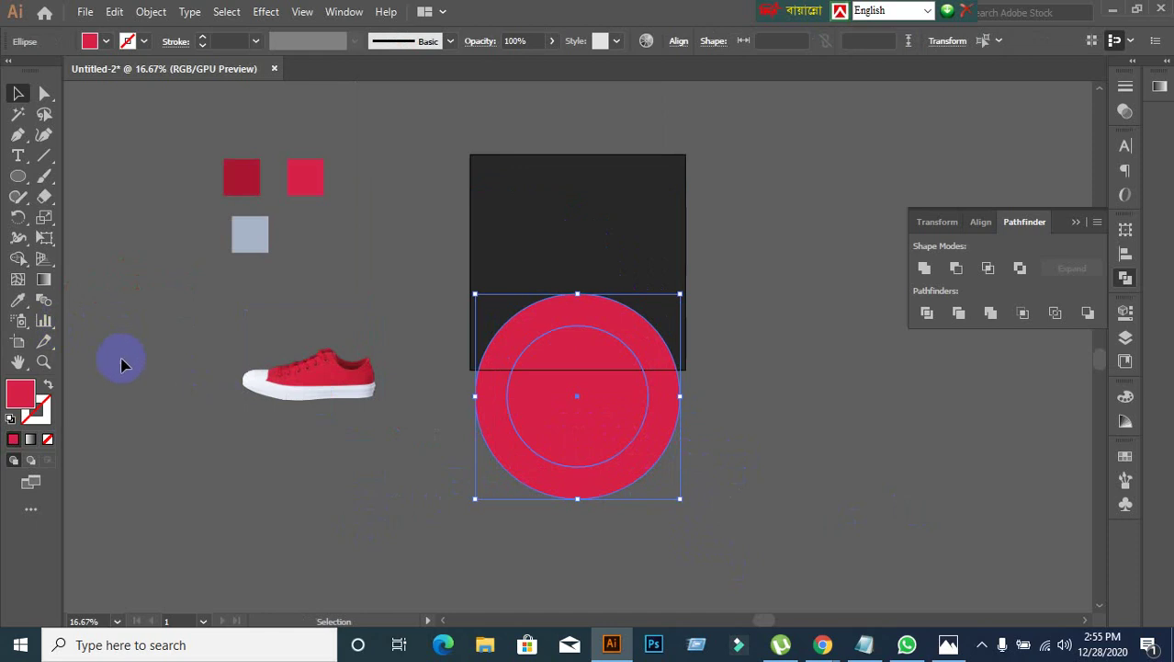
left_click(20, 260)
left_click(603, 426, "alt")
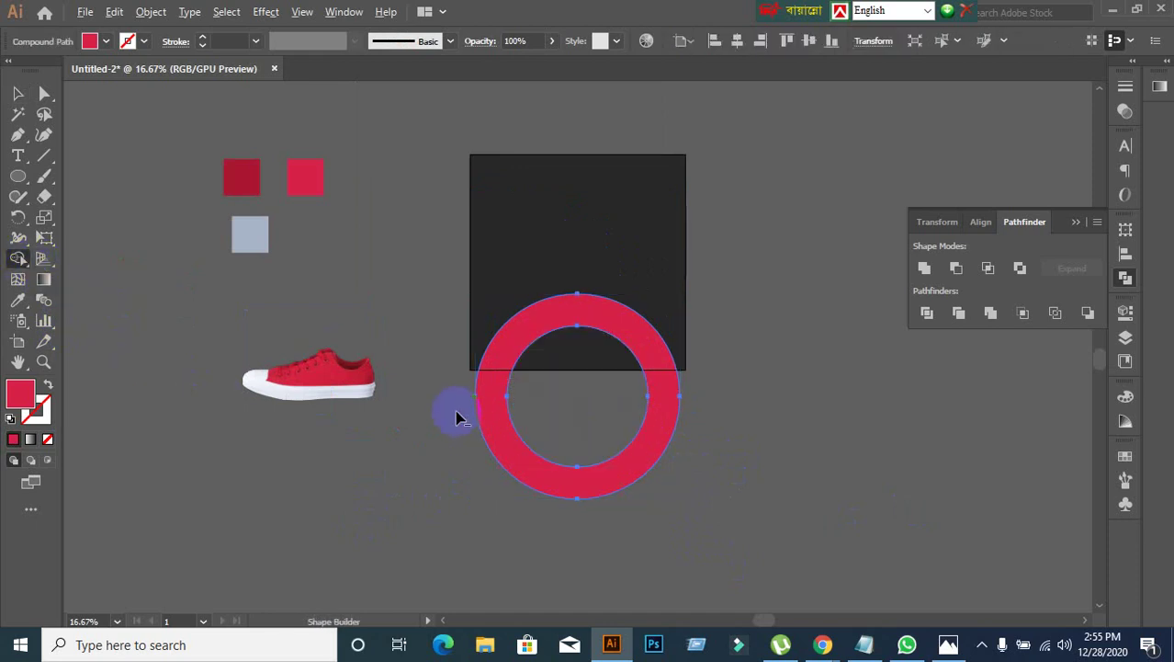
left_click_drag(456, 408, 720, 450)
key("ctrl+z")
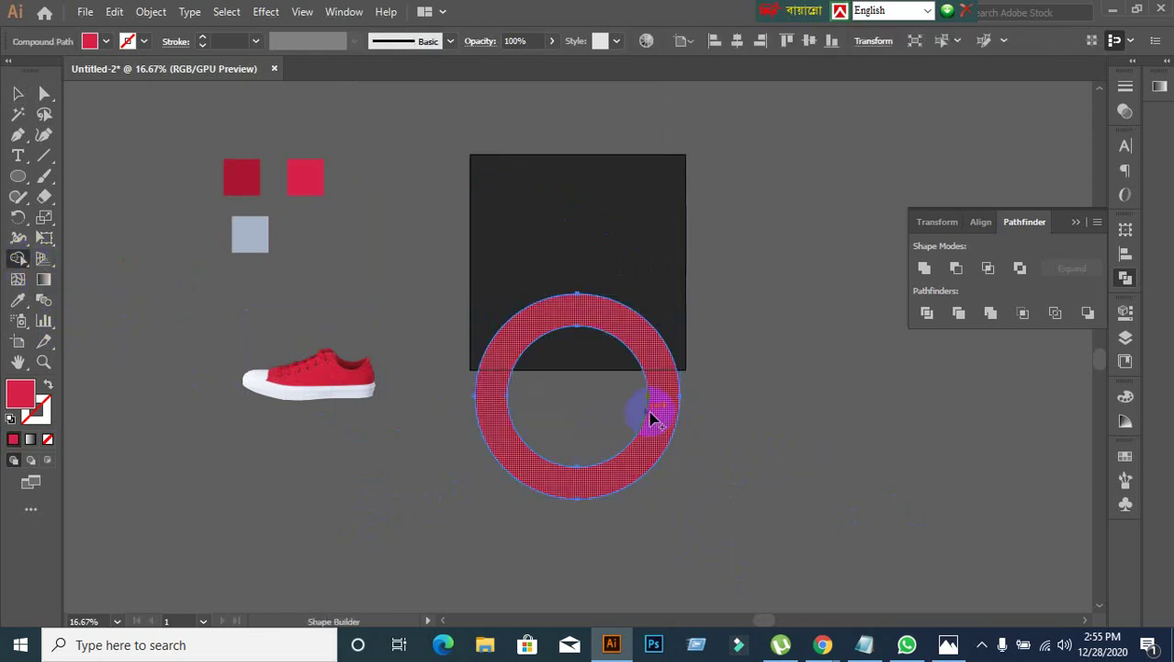
Step: Try trimming away the ring's part below the dark square with the Shape Builder, and undo the trimming
left_click(19, 94)
left_click(496, 248)
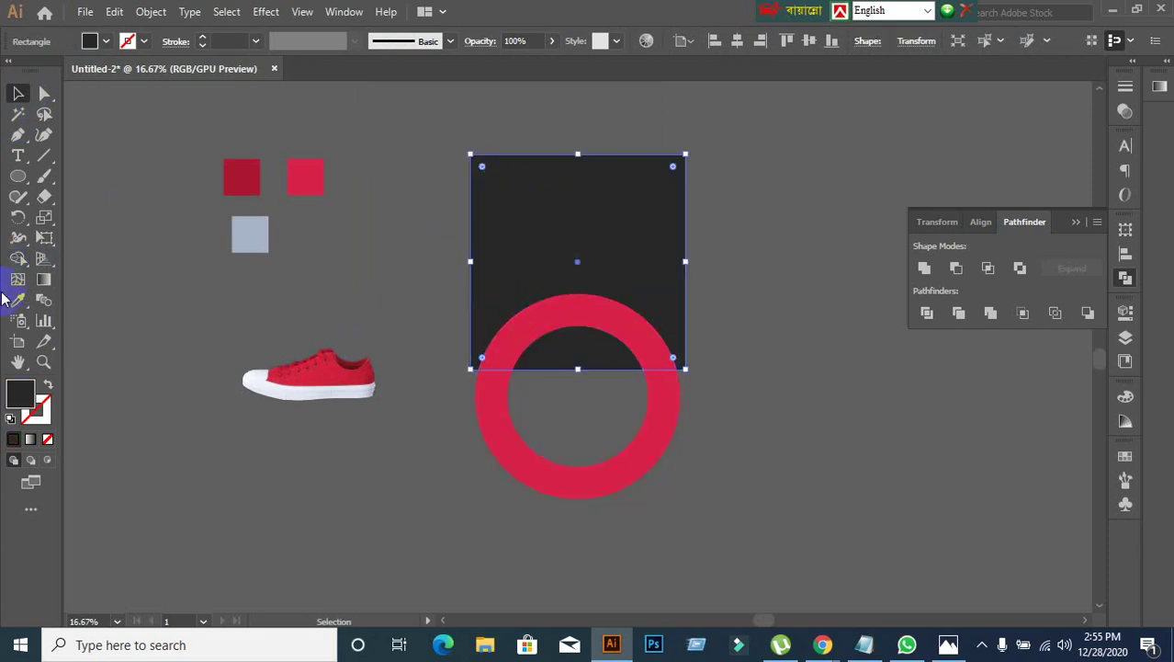
left_click(630, 451, "shift")
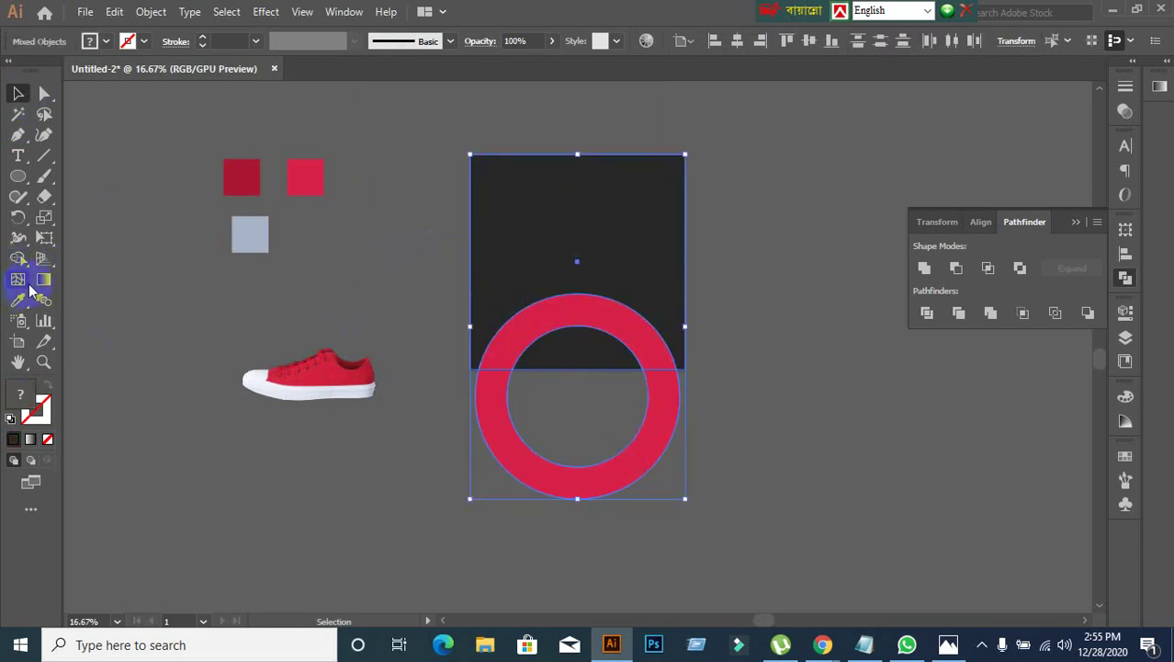
left_click(18, 258)
left_click_drag(544, 432, 439, 443)
left_click(18, 93)
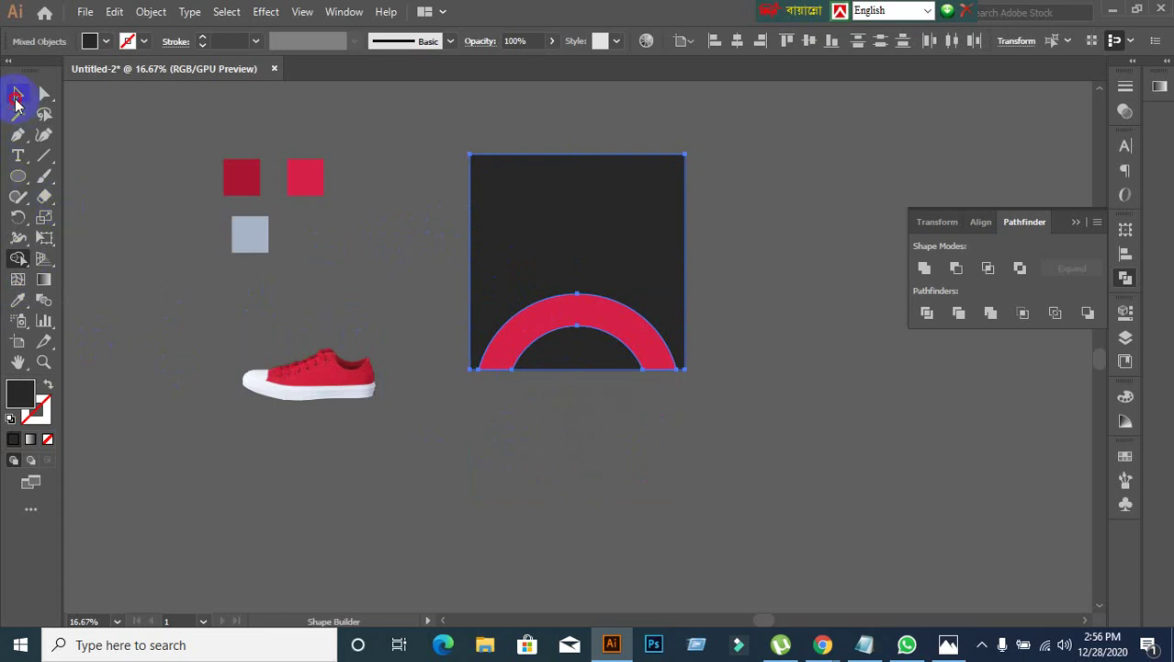
left_click(516, 513)
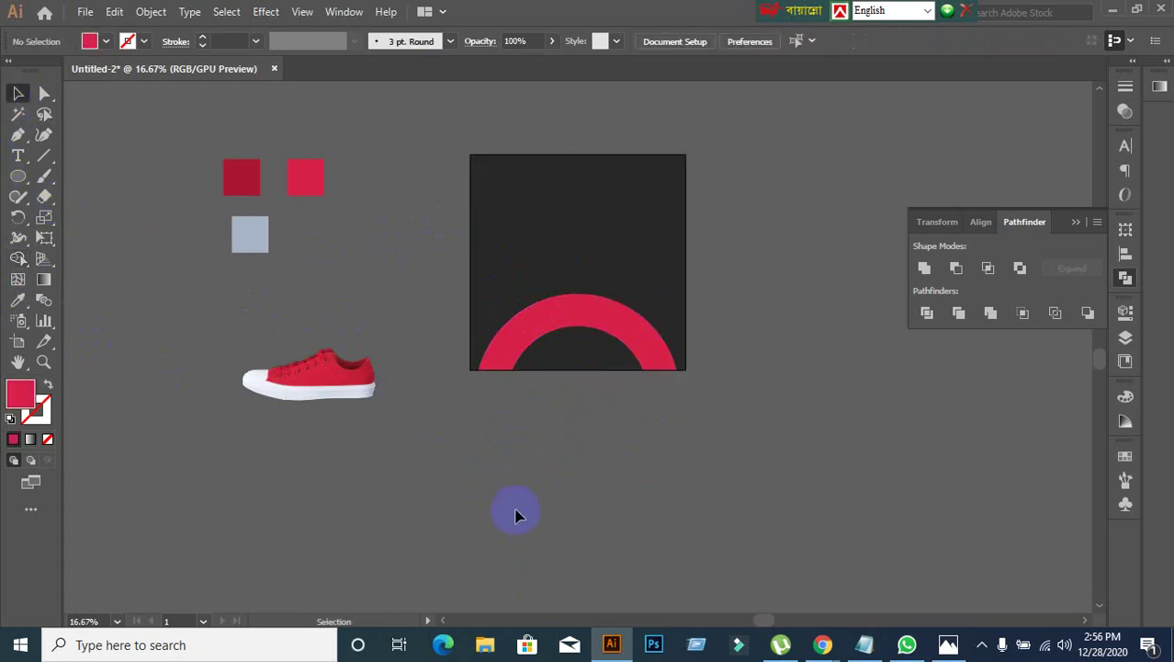
left_click(582, 314)
left_click(631, 537)
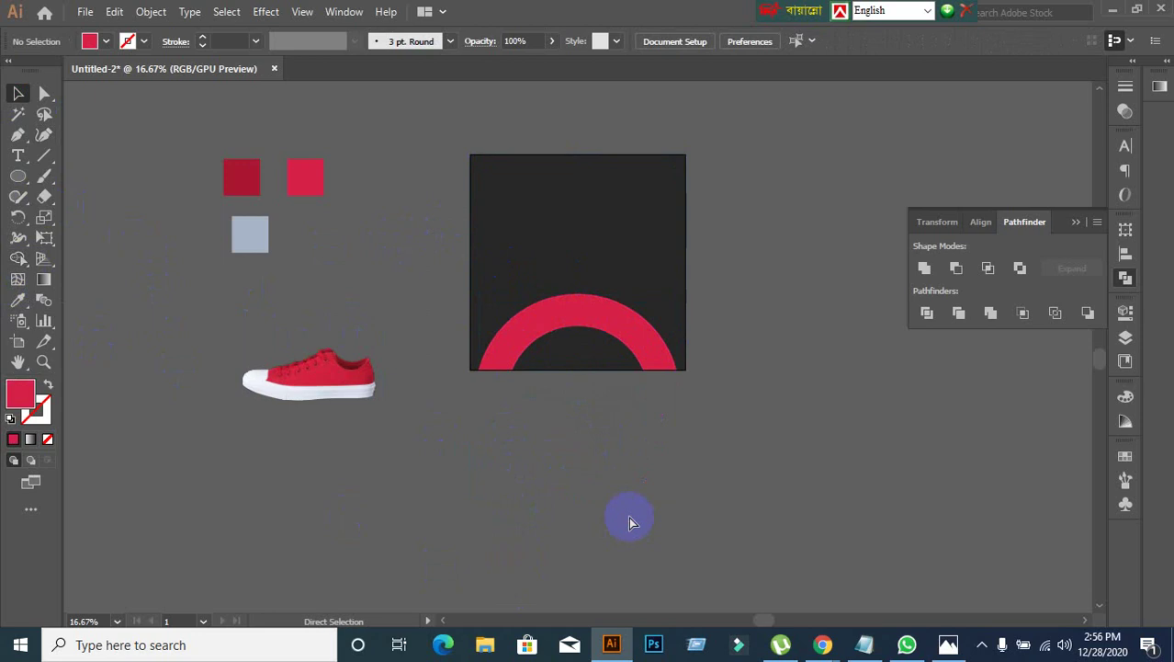
key("ctrl+z")
key("ctrl+z")
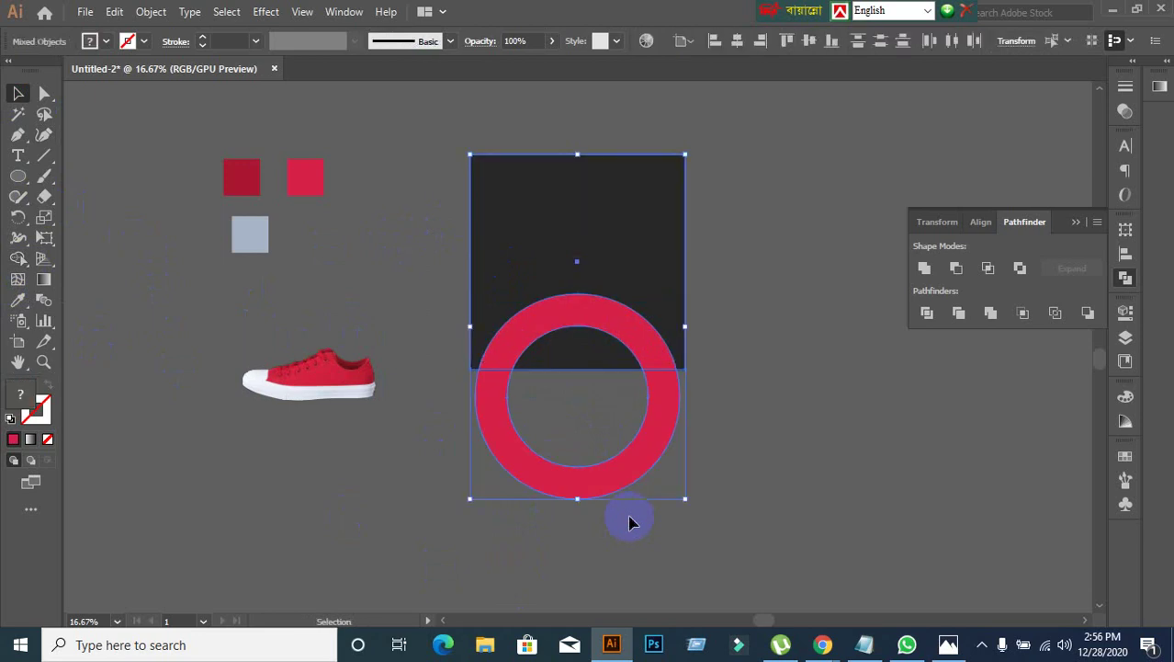
Step: Place a spare copy of the whole red ring on the empty canvas to the right of the dark square
left_click(498, 525)
left_click_drag(540, 470, 958, 511)
left_click(698, 511)
left_click(567, 478)
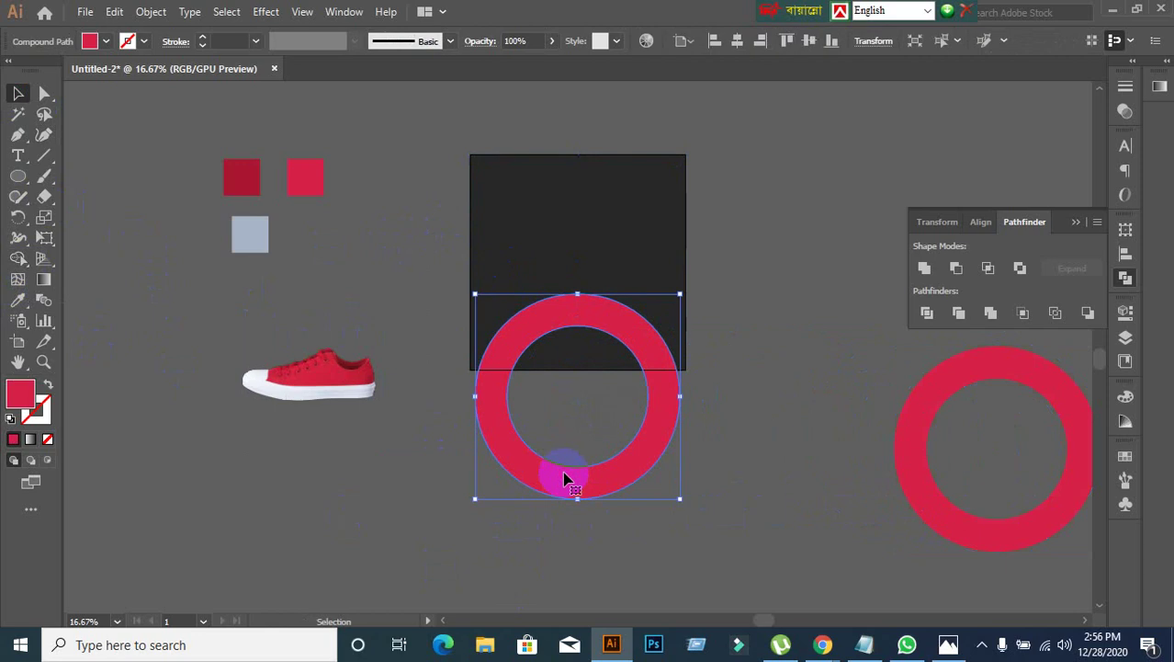
Step: Trim the original ring at the dark square's lower edge with the Shape Builder, leaving only the arch inside
left_click(415, 309)
left_click_drag(415, 310, 588, 439)
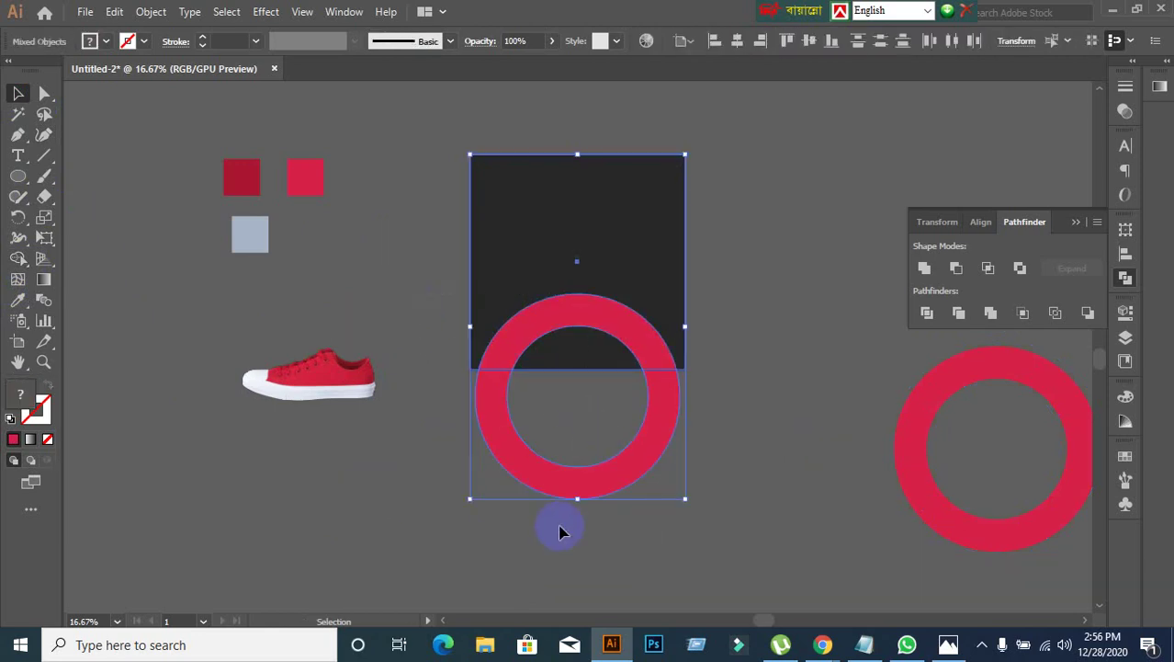
left_click(18, 260)
left_click(518, 441, "alt")
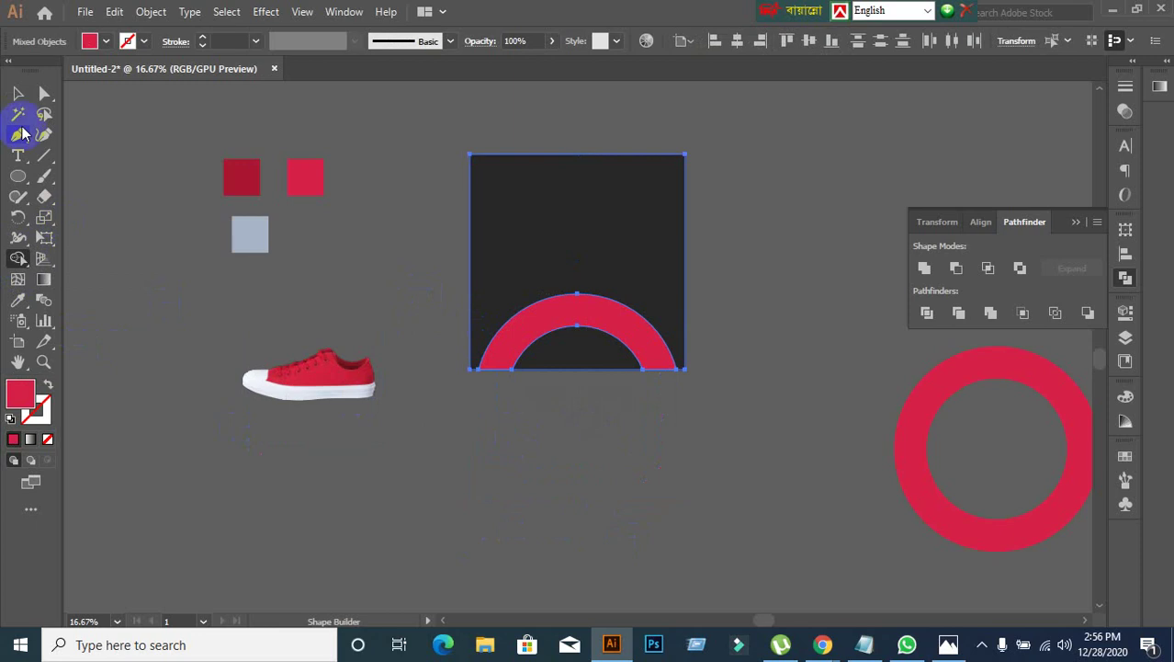
left_click(18, 93)
left_click(413, 492)
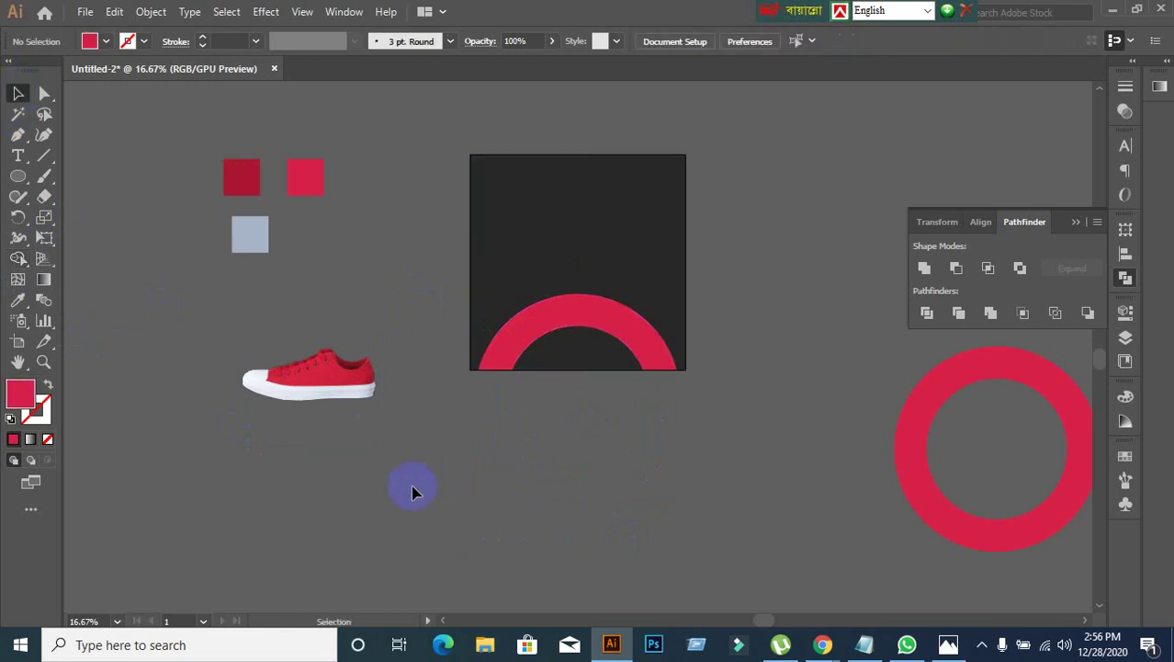
Step: Compare the dark-red and bright-red swatches as the arch's fill with the Eyedropper, ending on the bright red
scroll(231, 254, "up", 1)
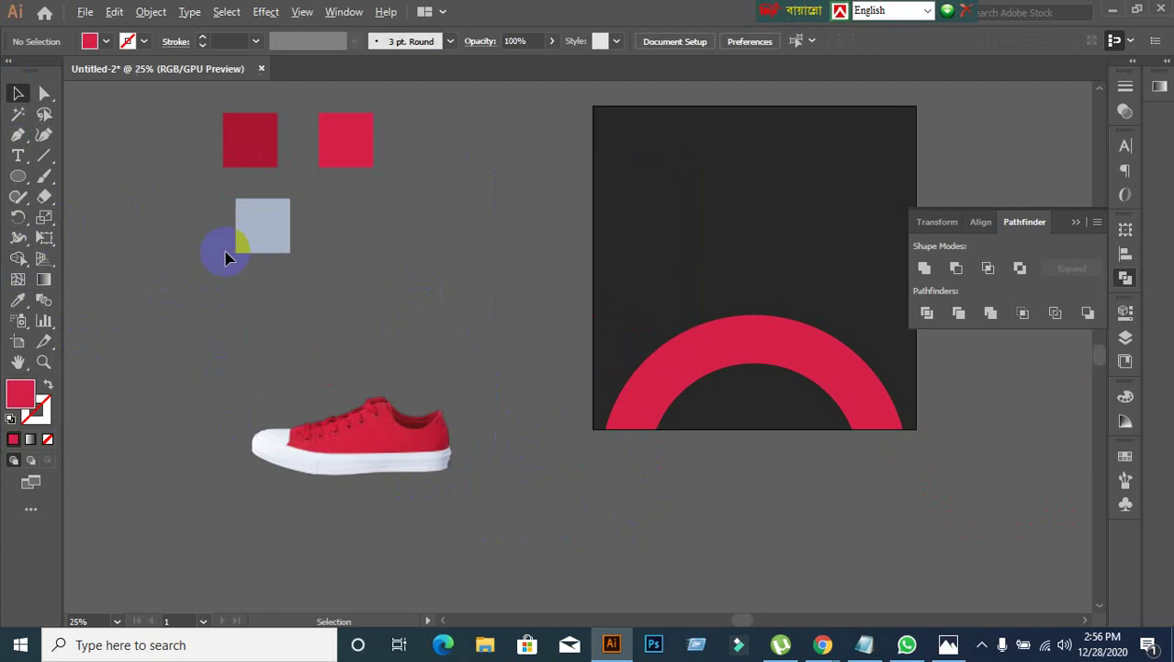
left_click(830, 372)
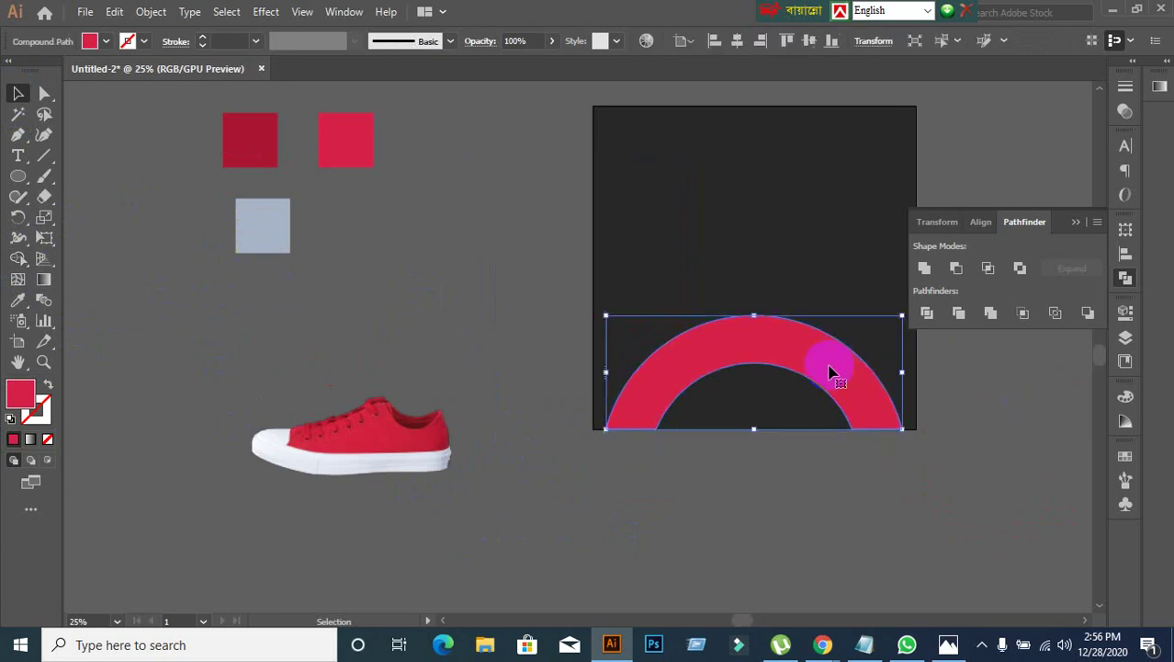
left_click(17, 299)
left_click(356, 138)
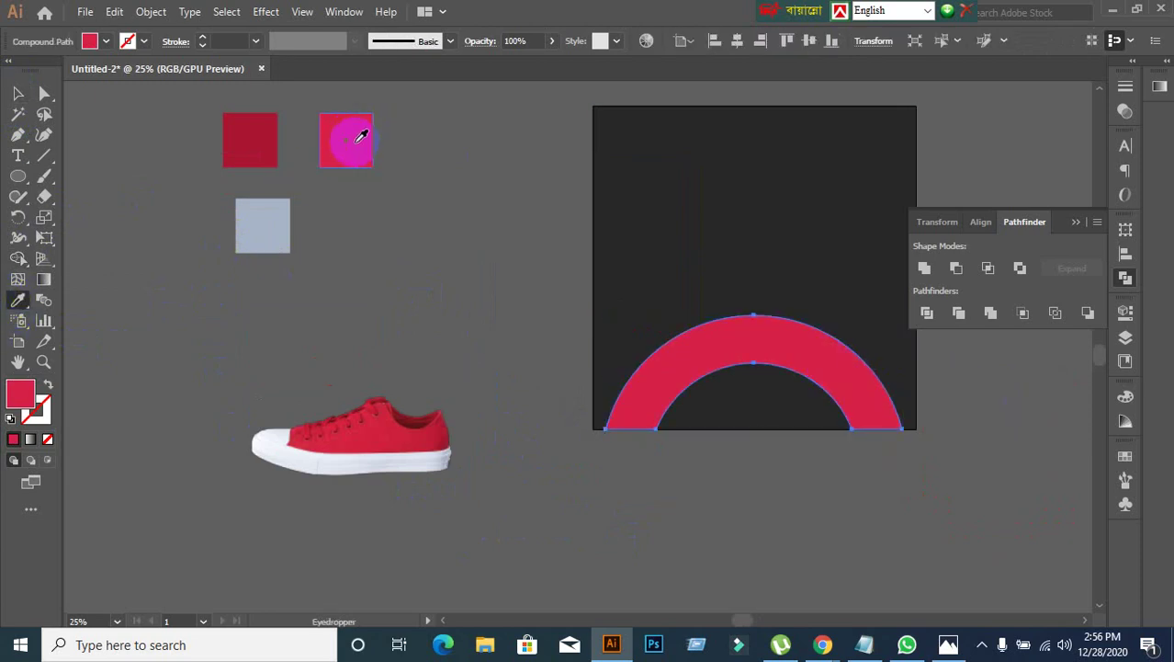
left_click(267, 138)
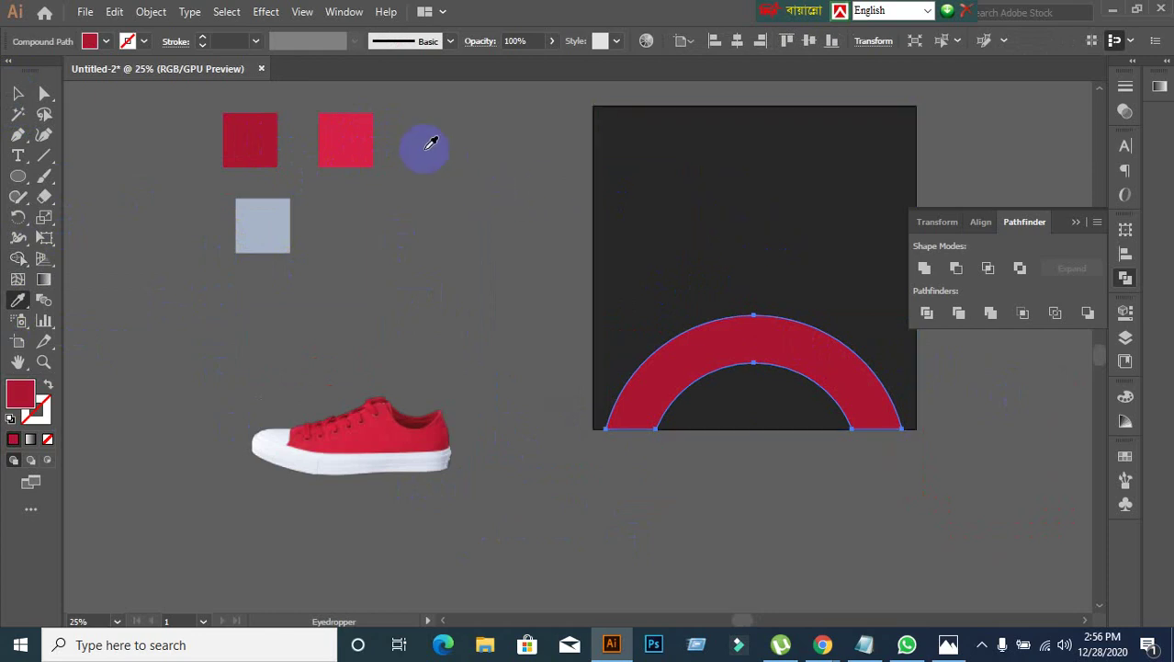
left_click(371, 123)
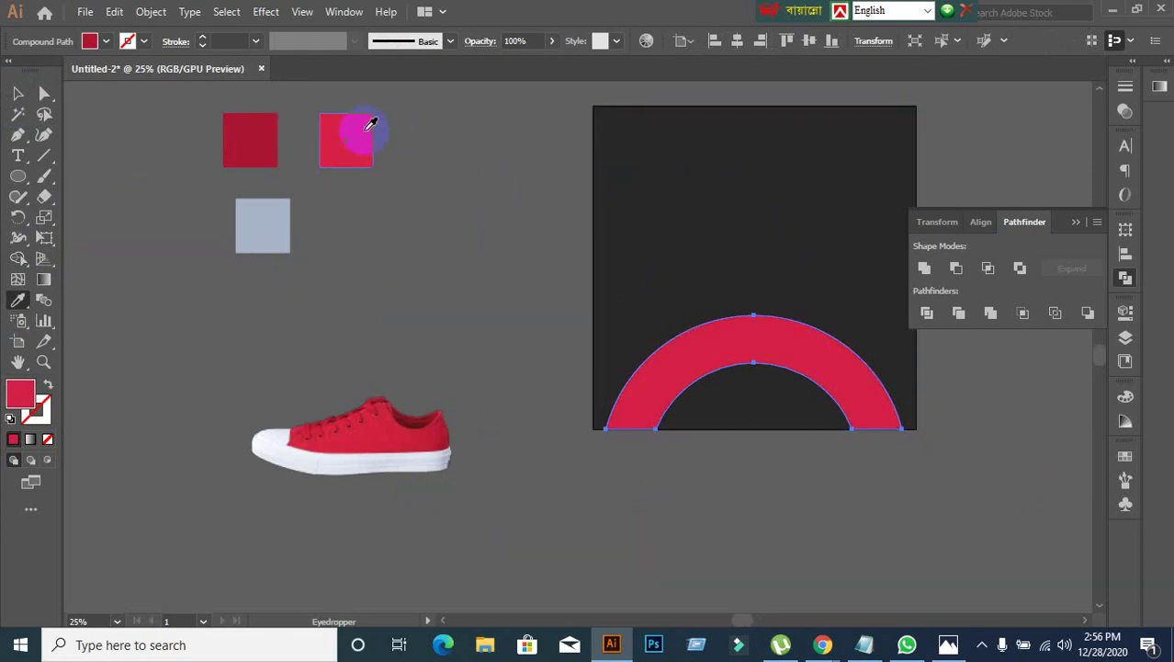
Step: Set the arch's fill to the brighter red ef144d in the Color Picker
left_click(20, 396)
double_click(20, 395)
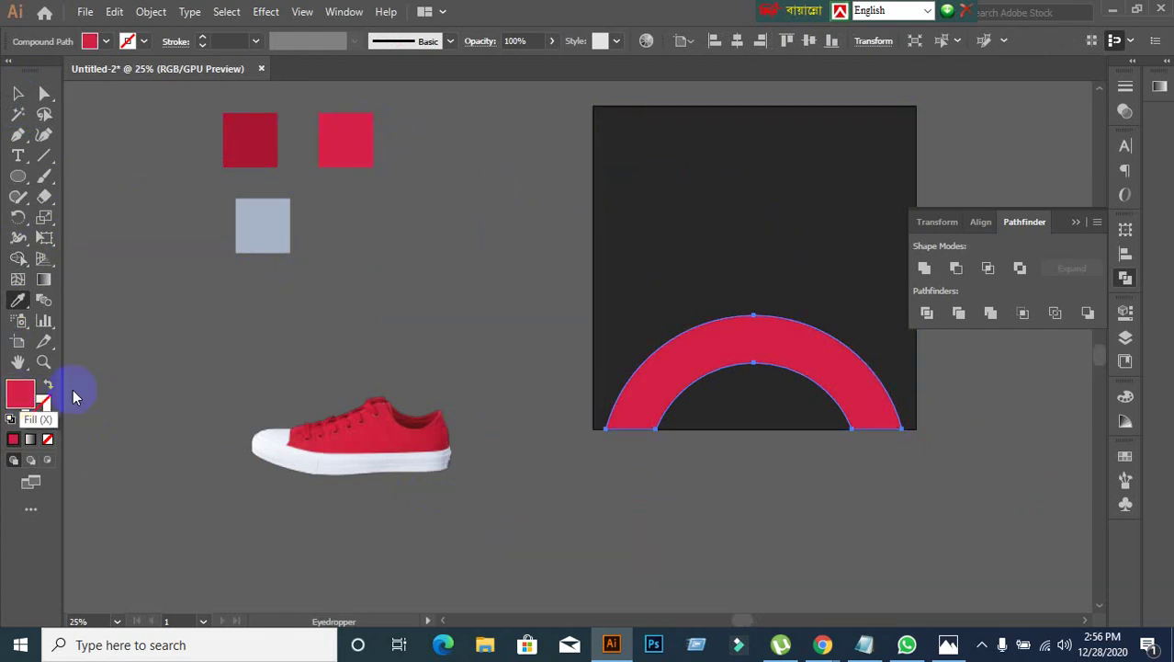
left_click_drag(815, 293, 832, 272)
left_click(1037, 270)
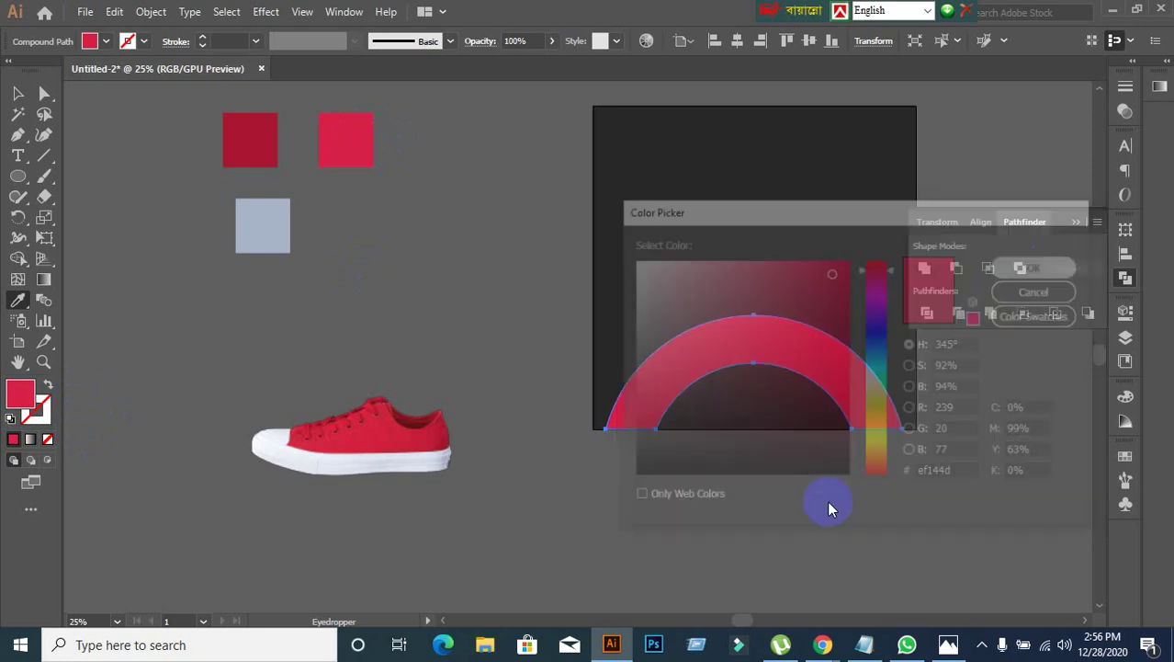
left_click(18, 93)
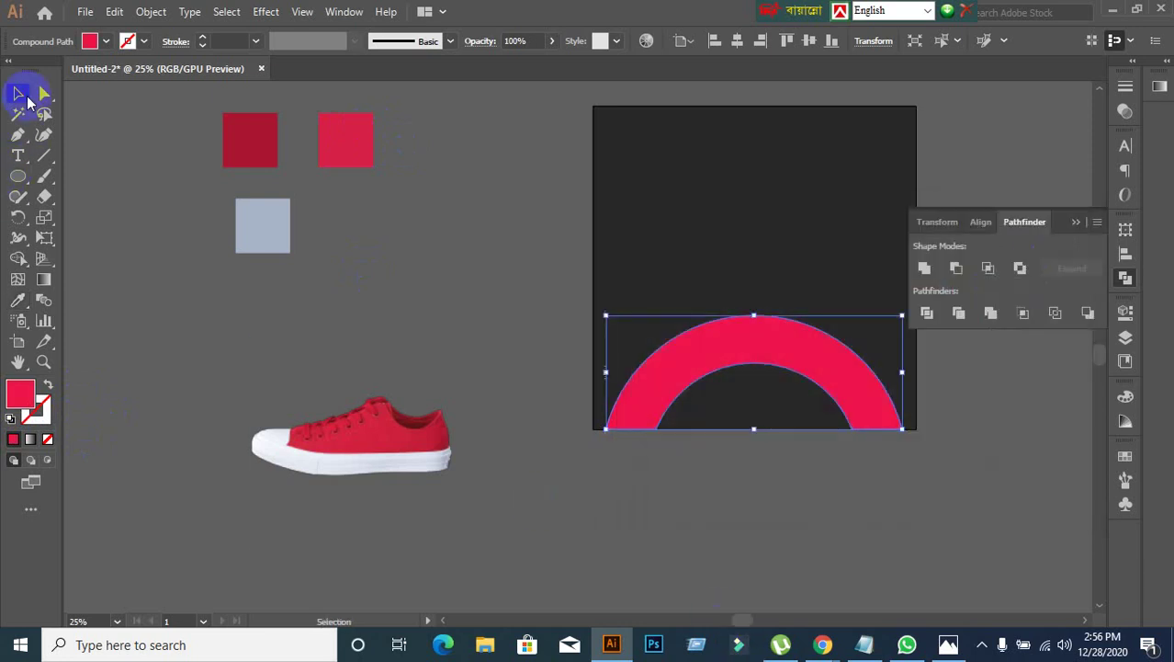
left_click(432, 333)
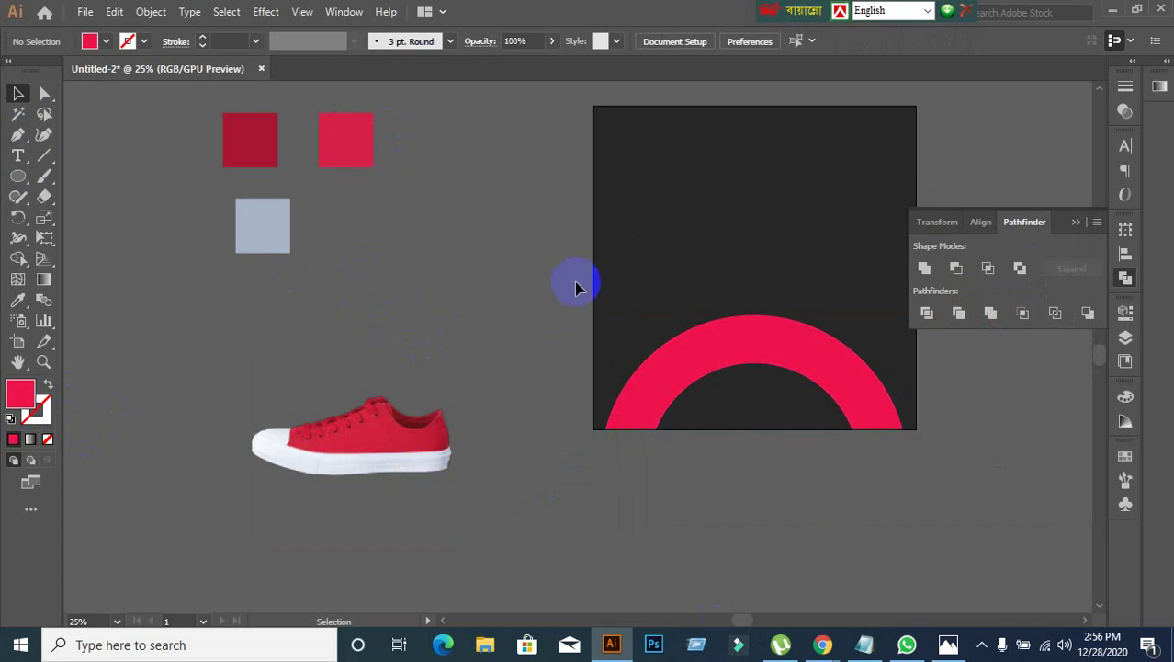
Step: Draw a red circle centered on the dark square's upper edge and center it horizontally on the square
scroll(575, 287, "down", 1)
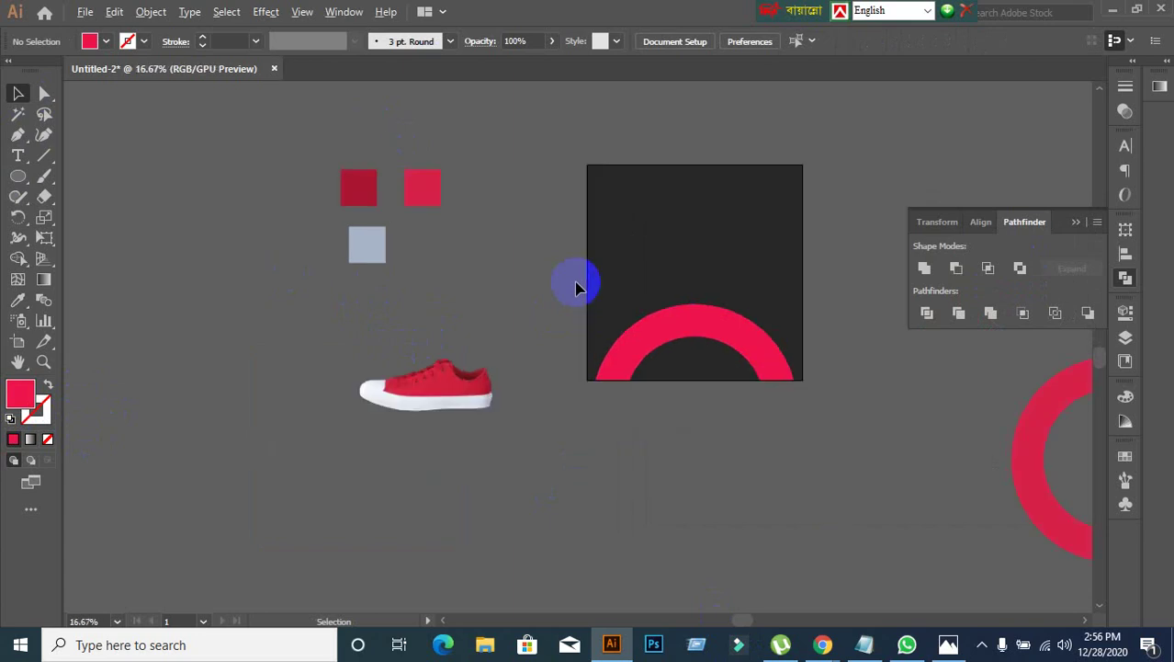
left_click_drag(541, 283, 519, 289)
left_click(18, 175)
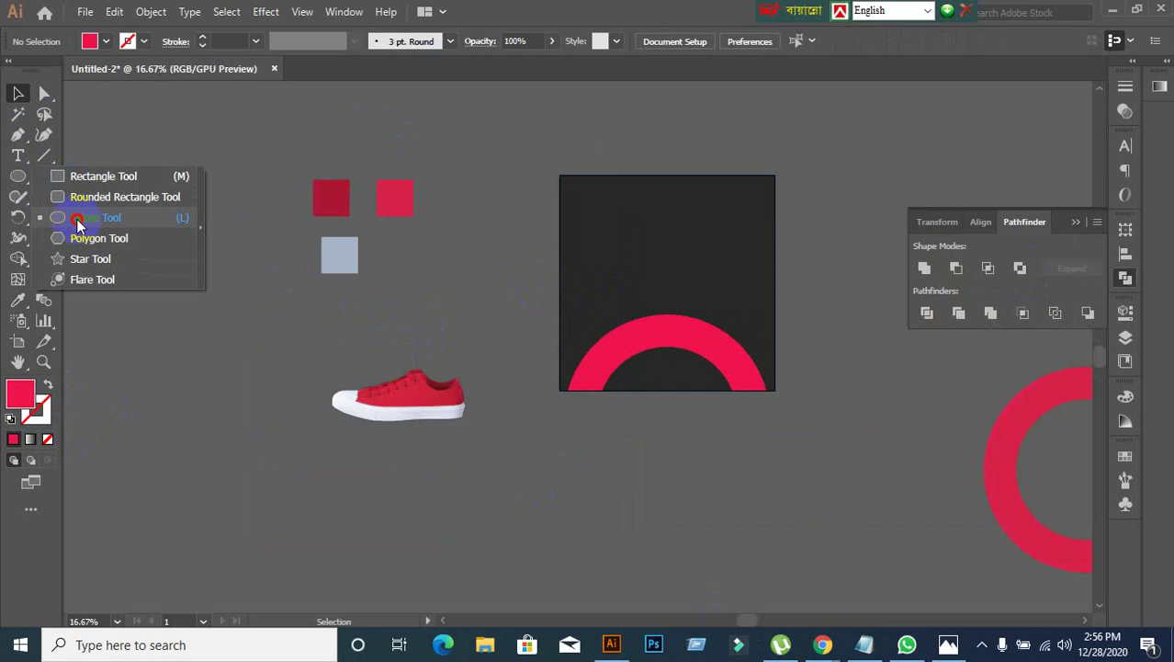
left_click(76, 218)
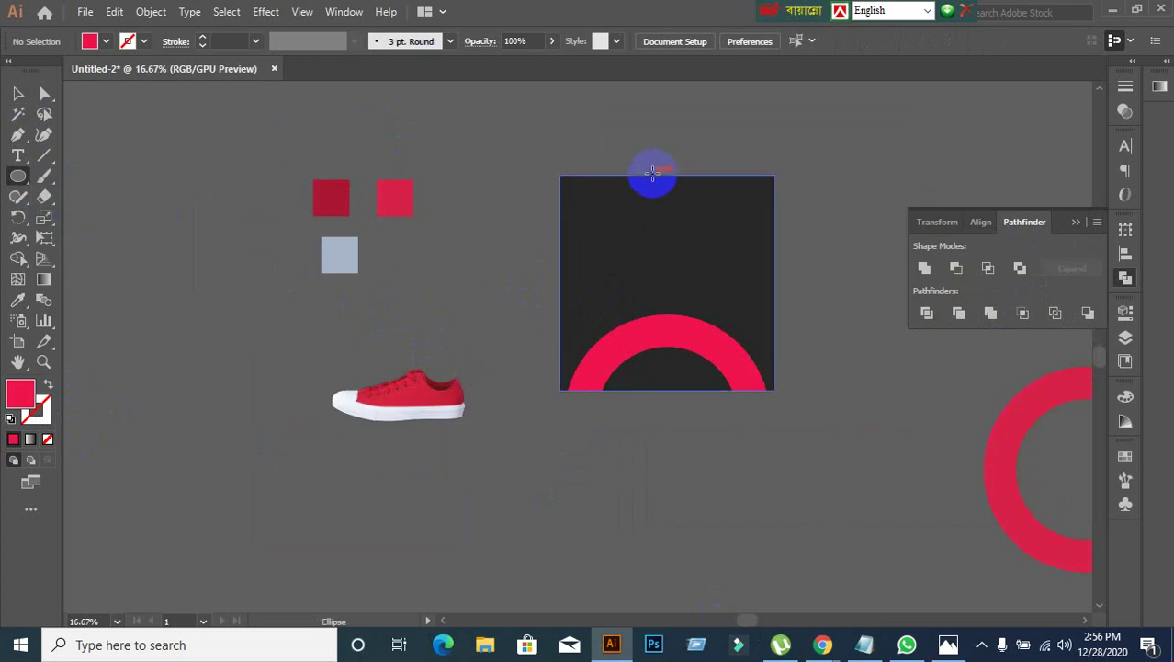
left_click_drag(652, 173, 749, 236)
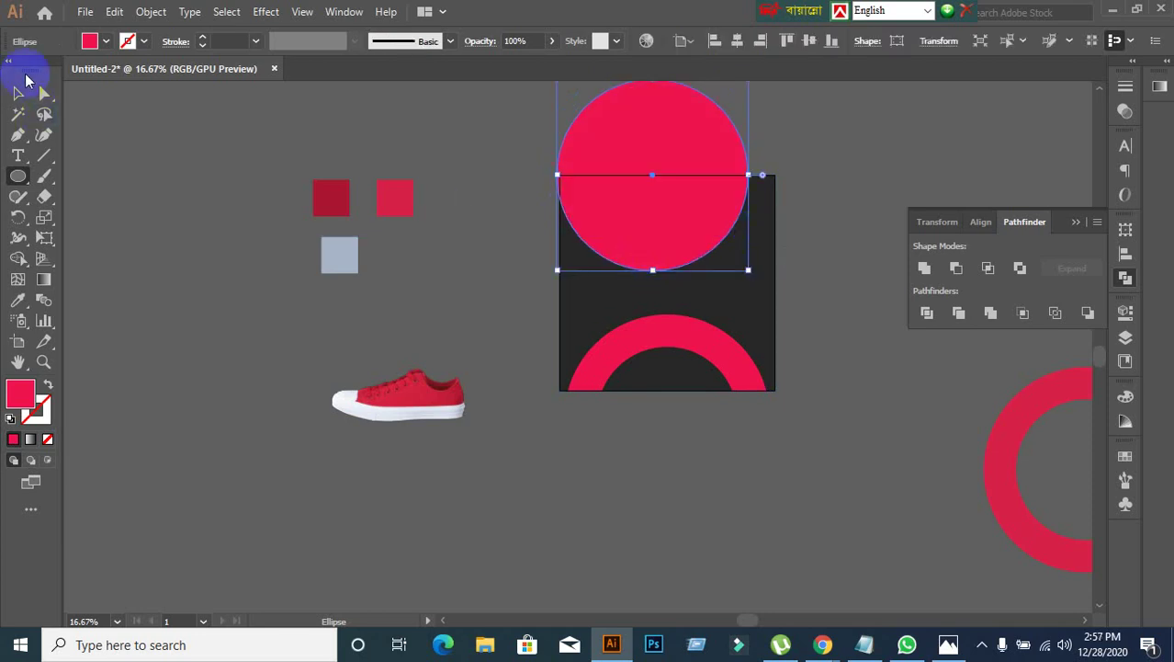
left_click(18, 93)
left_click_drag(655, 204, 670, 204)
left_click(730, 251)
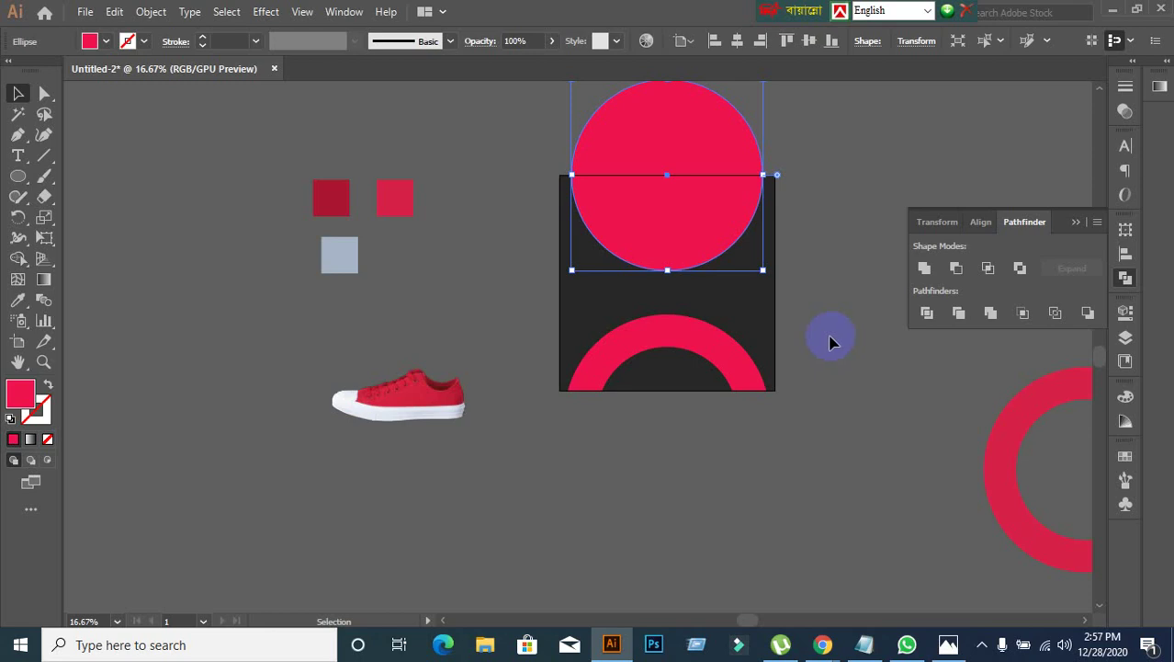
left_click(932, 406)
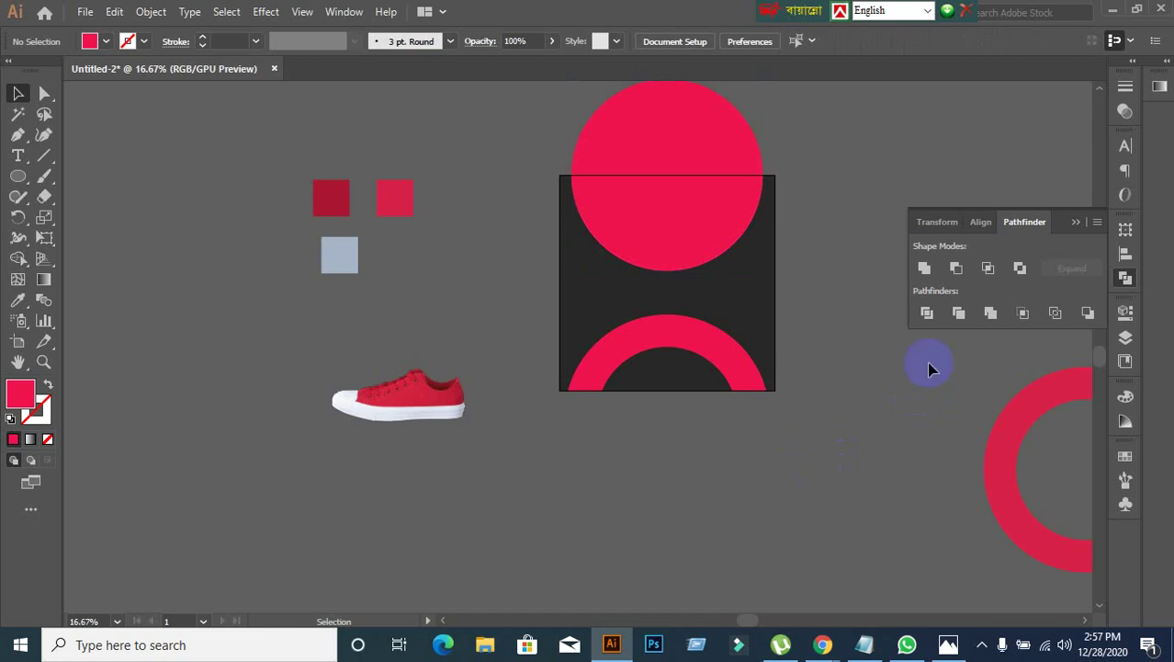
Step: Enlarge the red circle to slightly wider than the dark square and shift it upward, keeping it horizontally centered
scroll(815, 152, "up", 1)
scroll(814, 163, "down", 1)
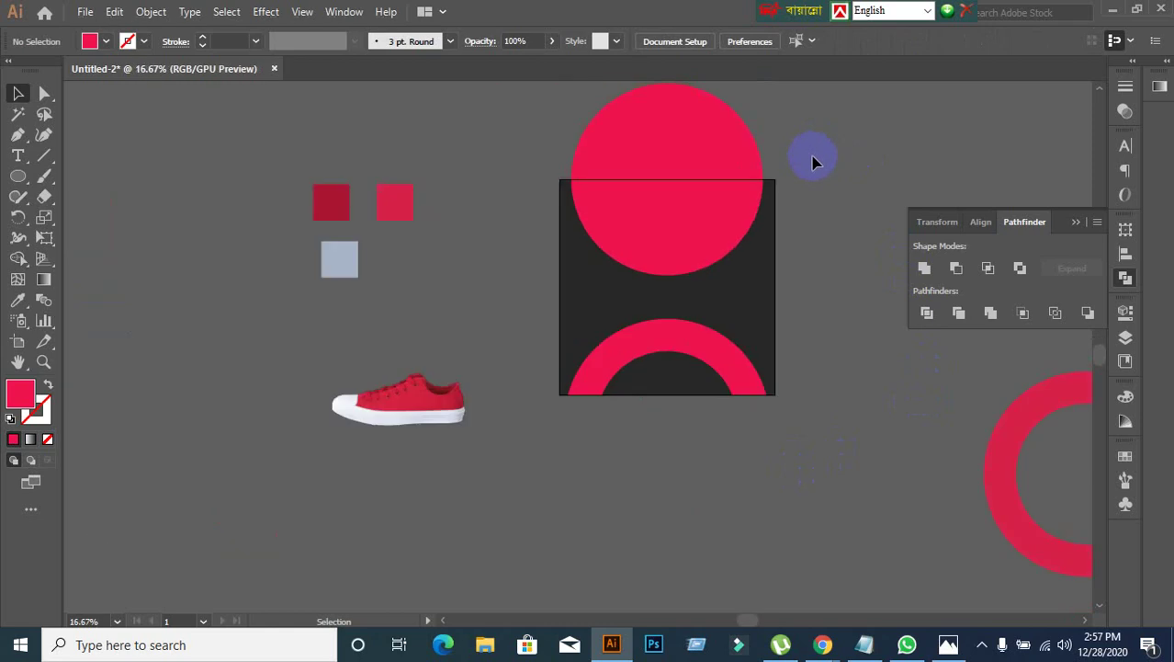
left_click(756, 197)
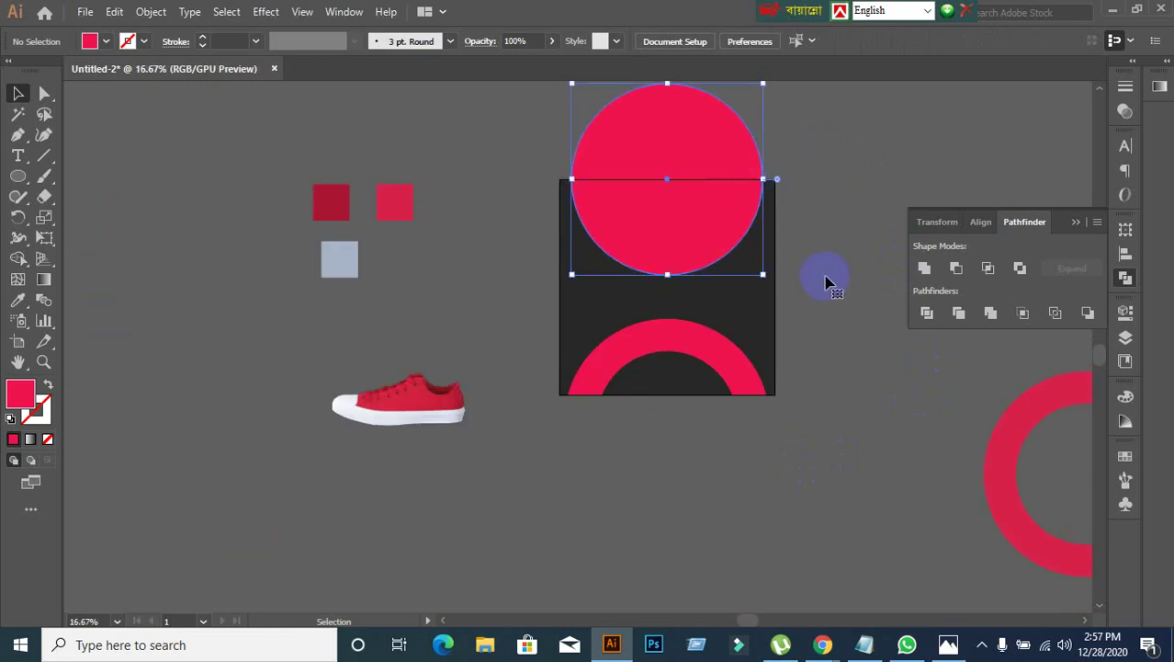
left_click_drag(762, 278, 801, 296)
left_click_drag(717, 258, 742, 252)
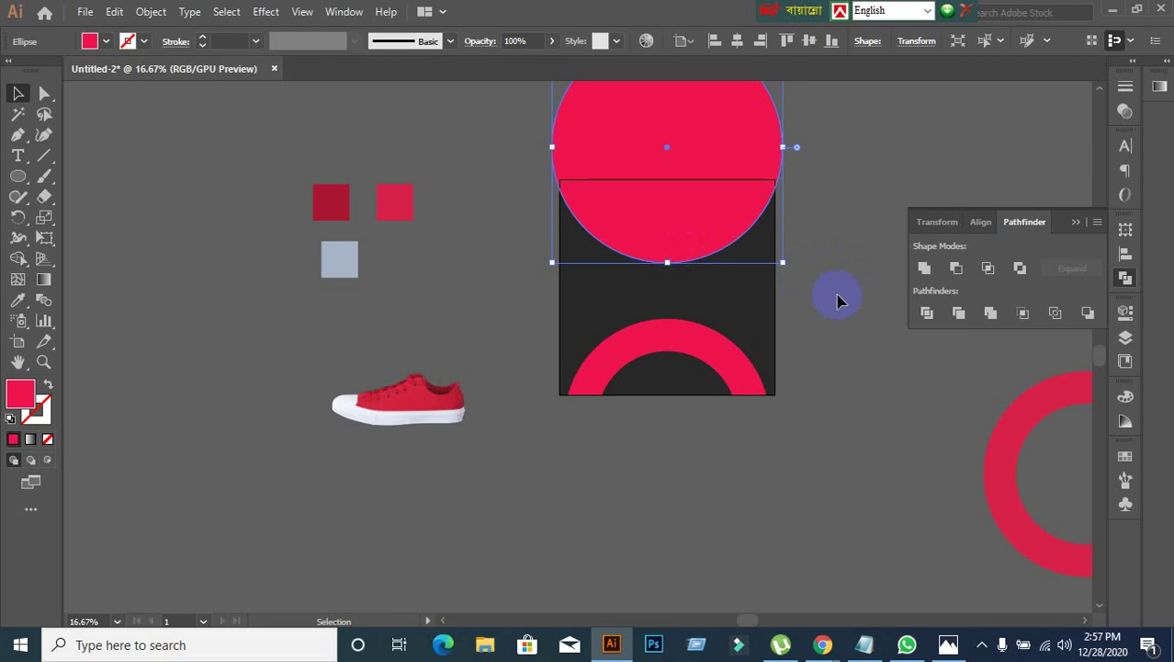
left_click(850, 268)
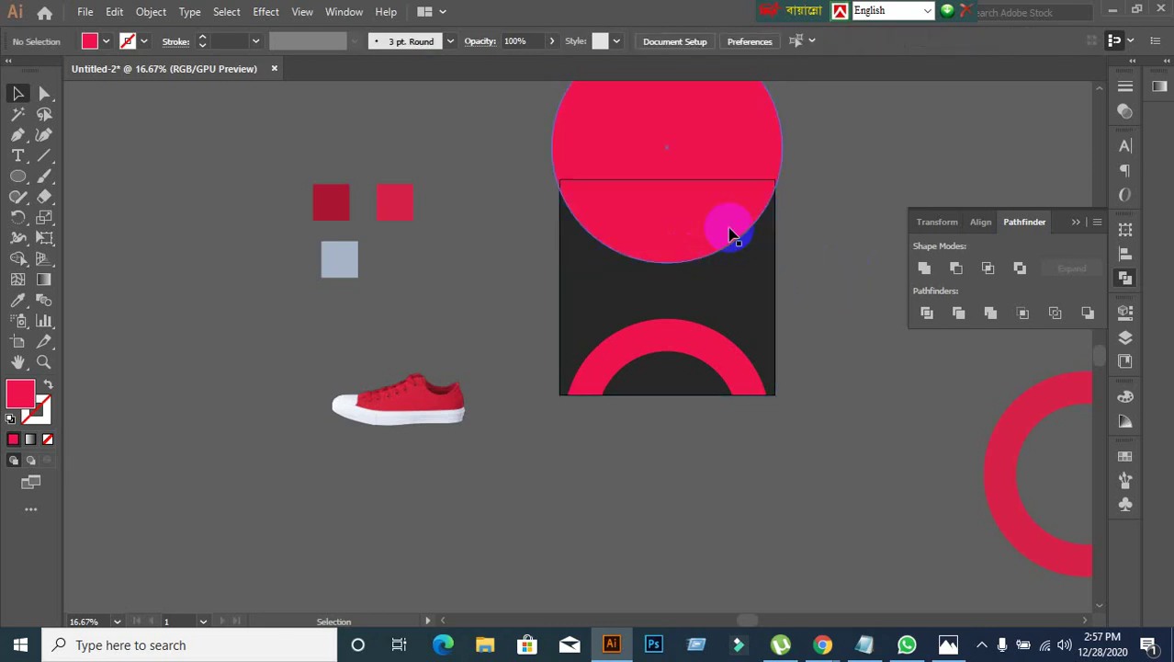
Step: Trim away the circle's part above the dark square with the Shape Builder, leaving only the segment inside
left_click_drag(524, 218, 637, 230)
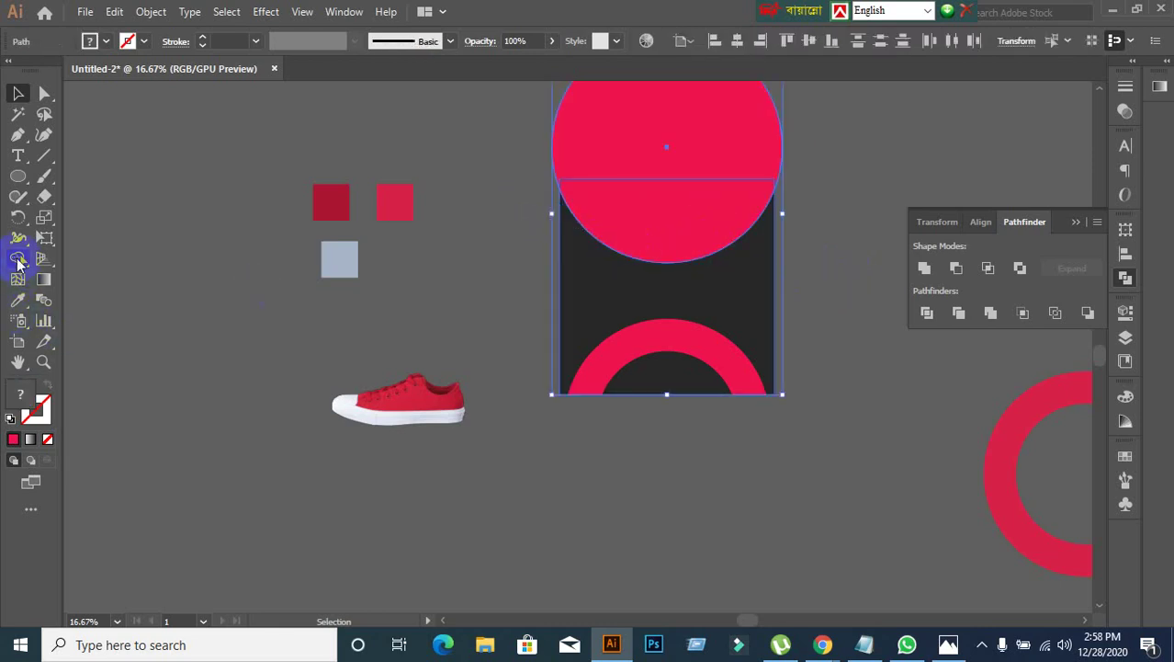
left_click(18, 260)
left_click(649, 157, "alt")
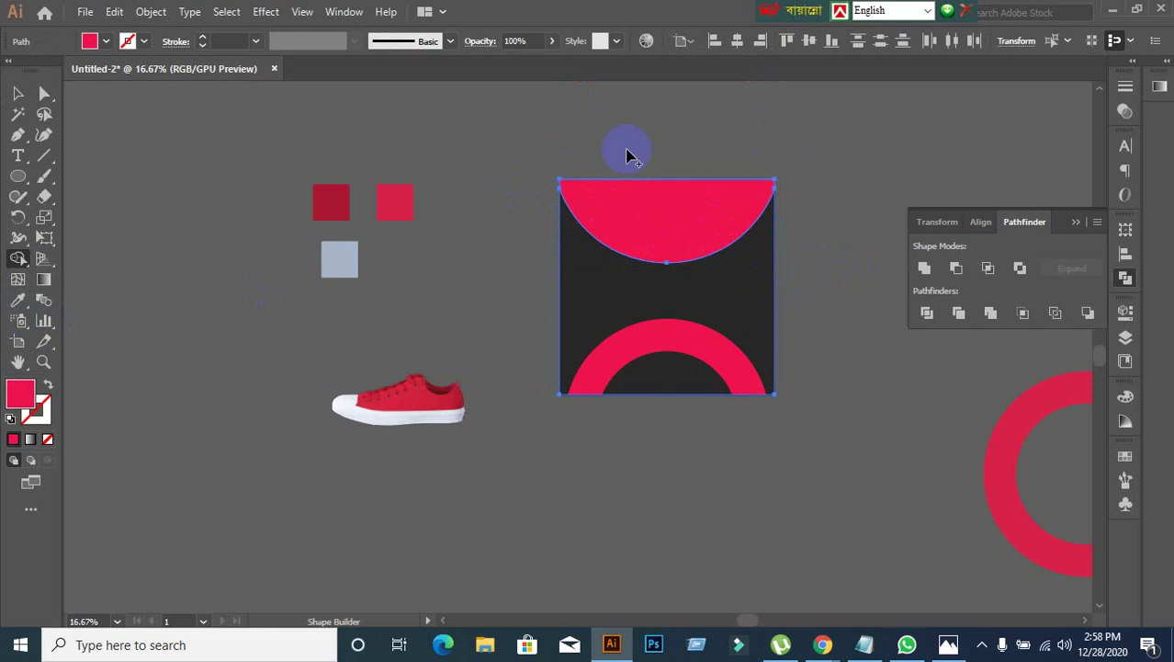
left_click(19, 95)
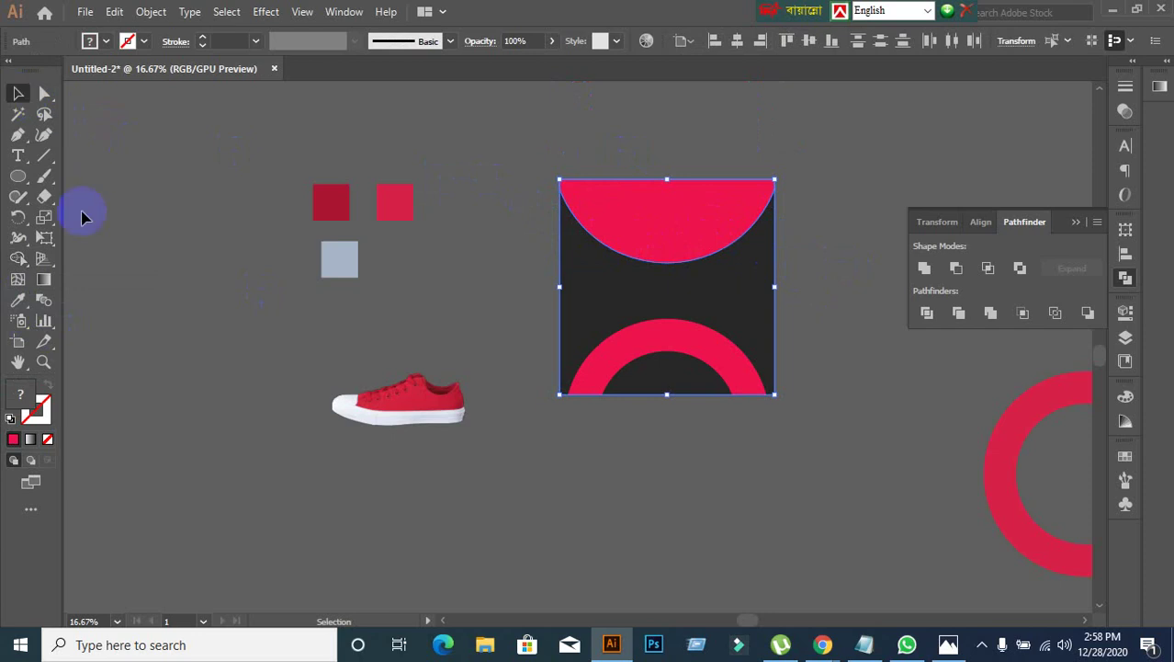
Step: Rotate the shoe image 45° with its toe pointing down, place it over the arch's right half and bring it to front
left_click(345, 408)
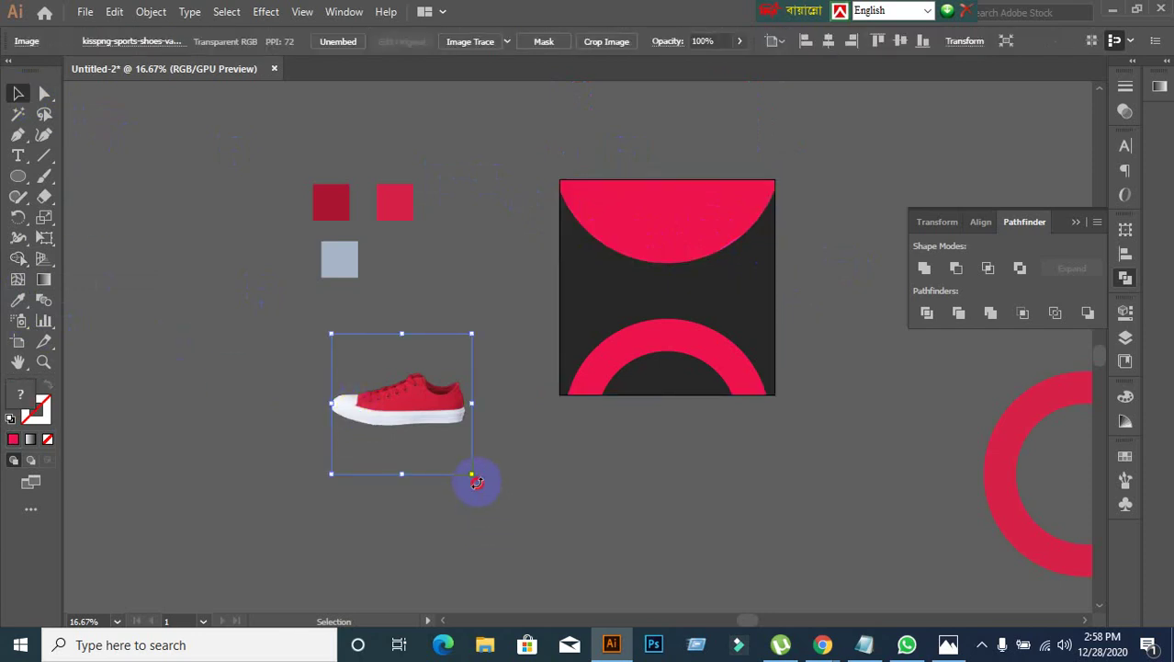
left_click_drag(472, 478, 515, 386)
left_click_drag(377, 400, 707, 347)
key("ctrl+shift+bracketright")
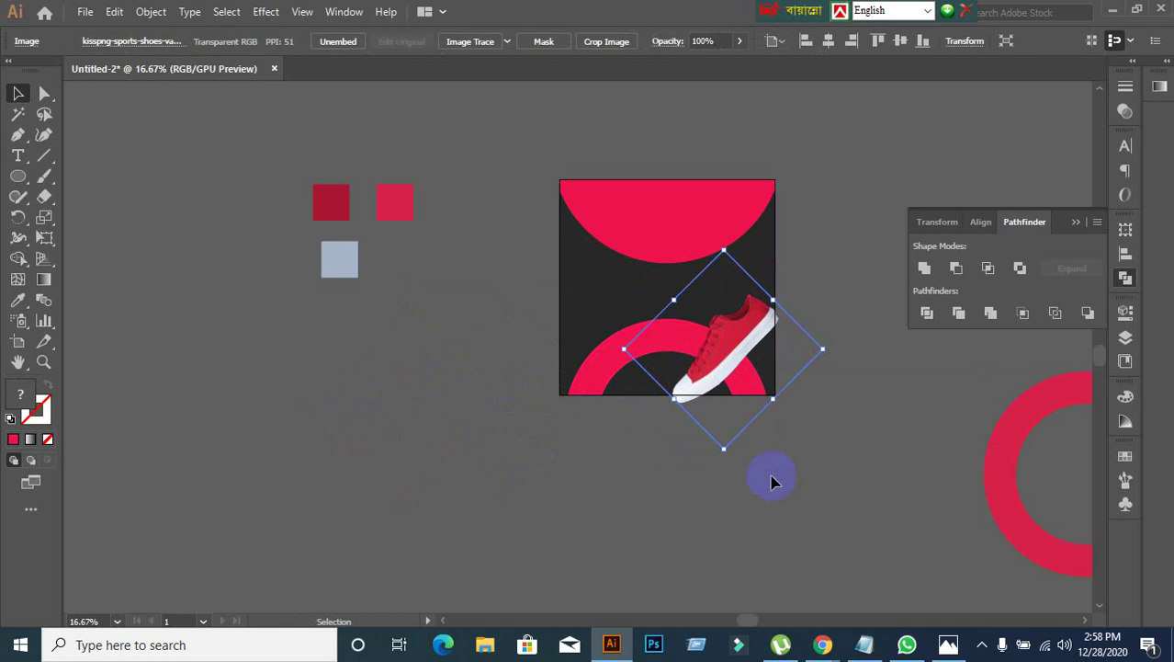
left_click(781, 501)
Step: Scale the shoe down and move it up so that it crosses the arch just right of its peak
scroll(799, 418, "up", 1)
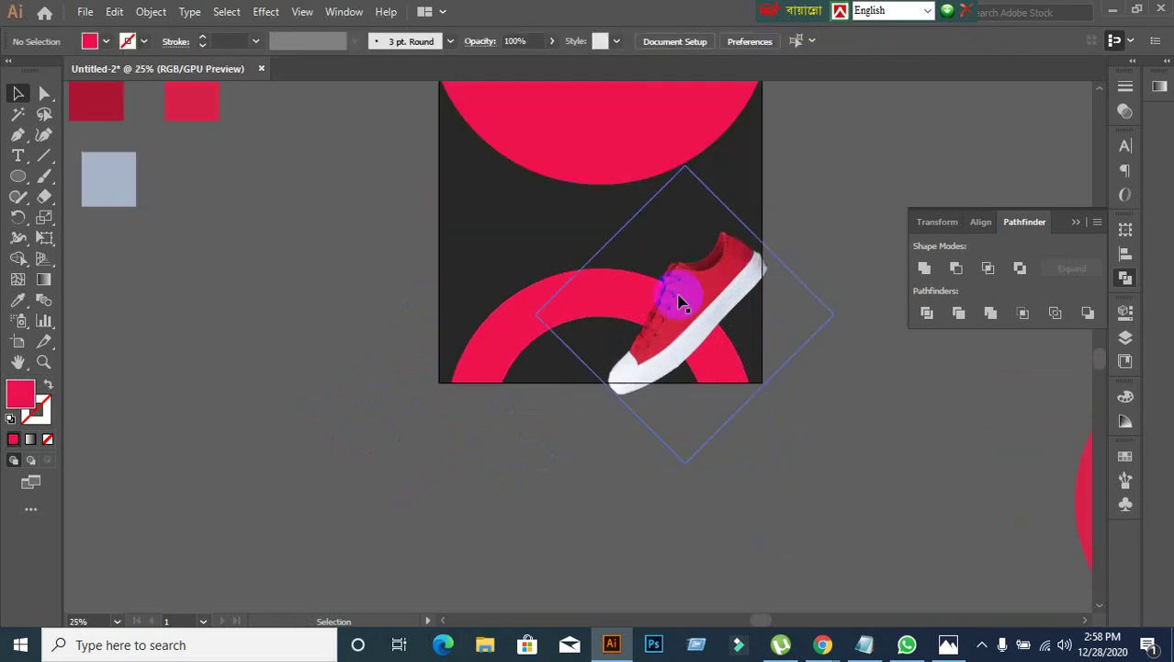
mouse_move(680, 303)
left_mouse_down()
mouse_move(703, 289)
mouse_move(680, 309)
left_mouse_up()
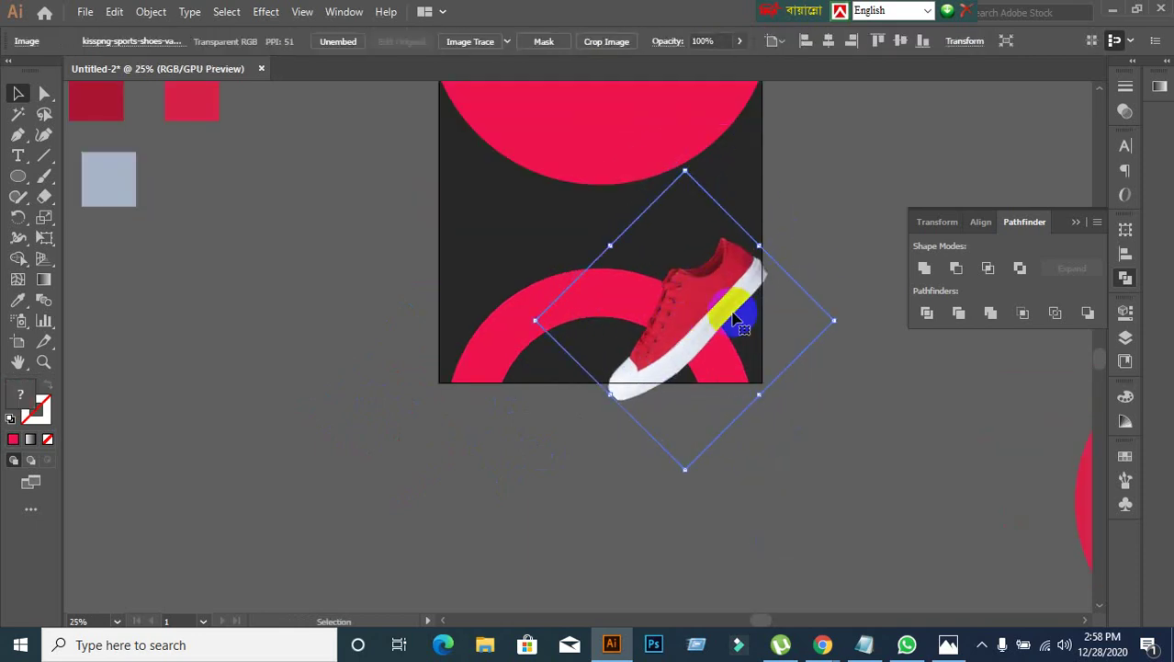
left_click(687, 341)
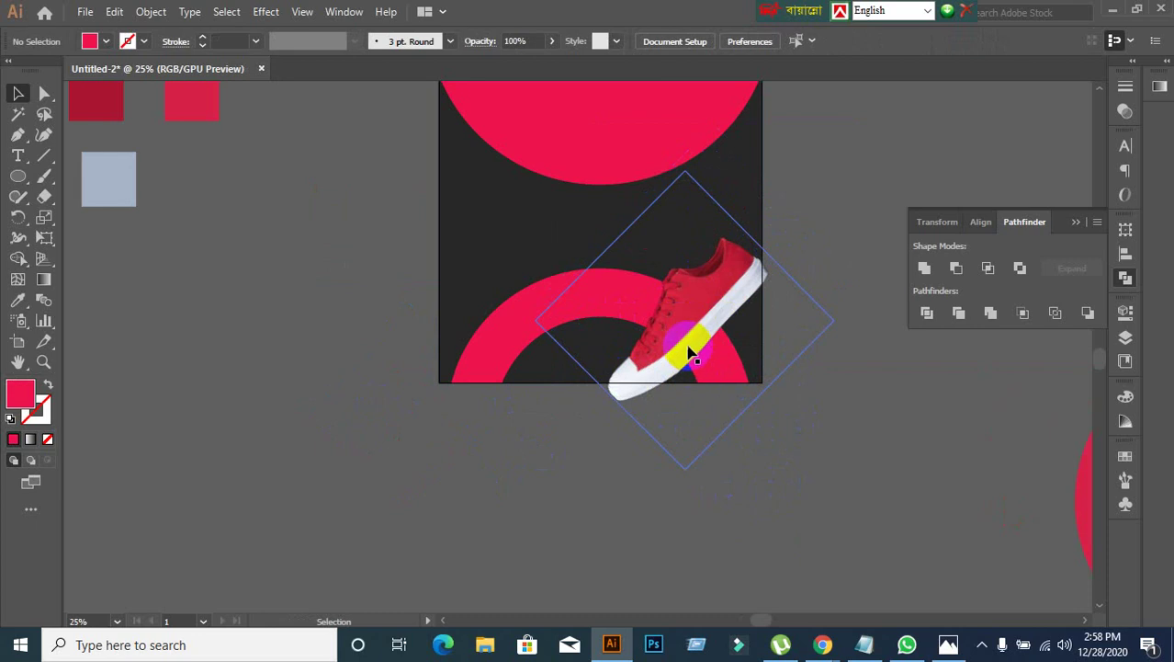
left_click_drag(685, 171, 677, 269)
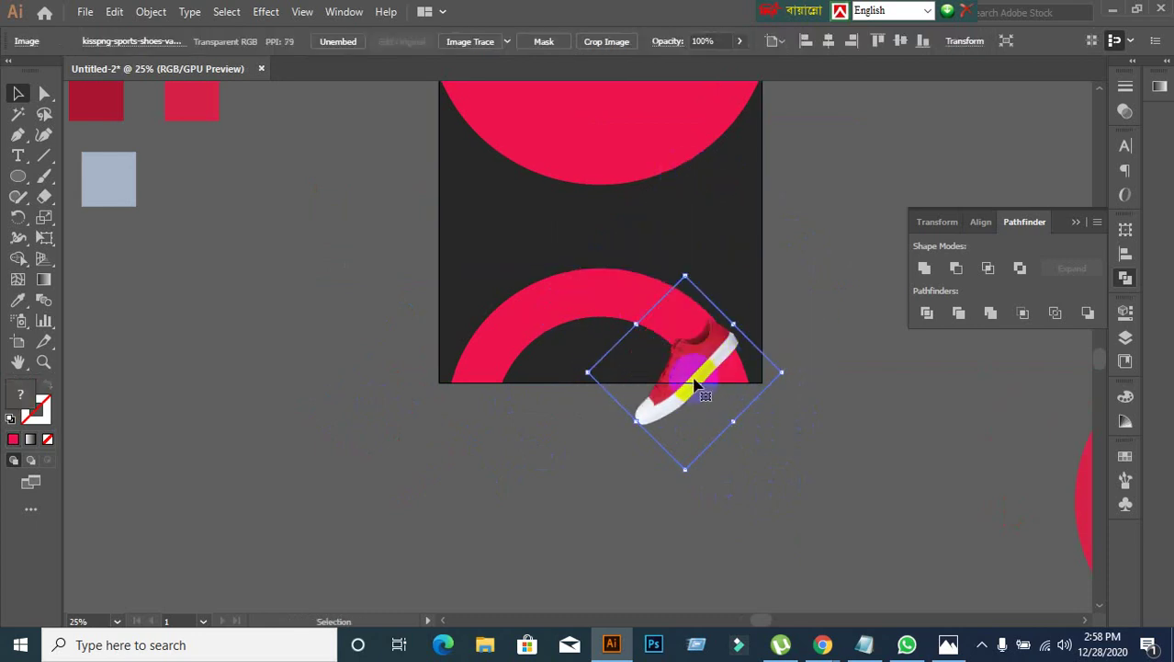
left_click_drag(680, 391, 644, 326)
left_click(695, 494)
left_click(676, 488)
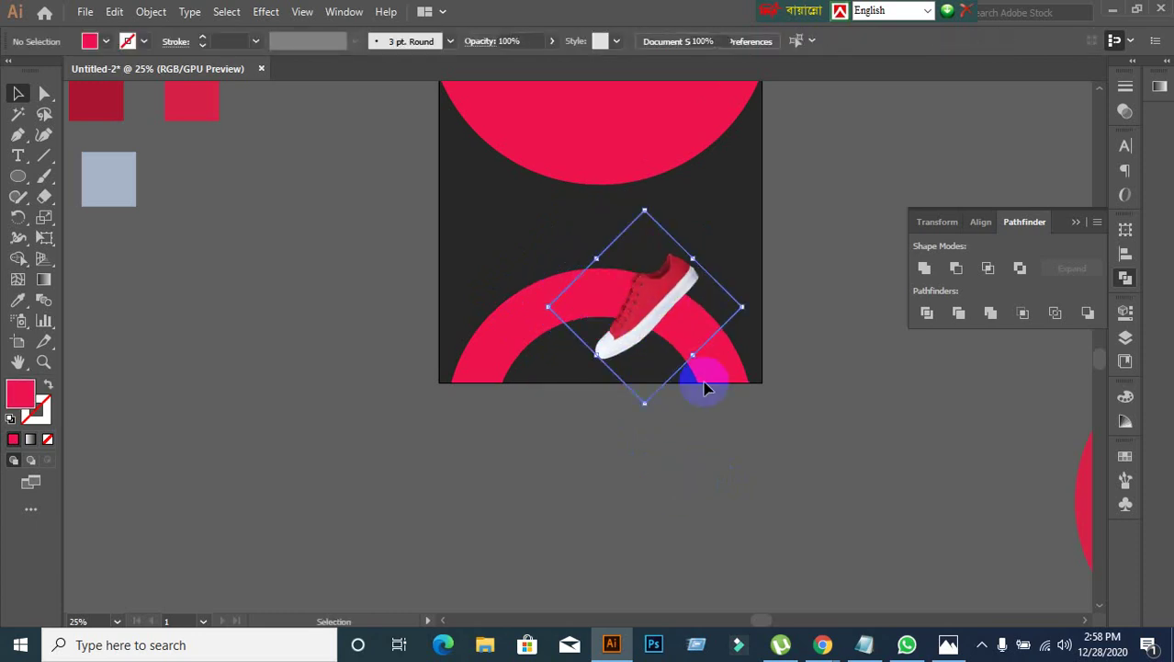
Step: Enlarge the shoe on the arch slightly, keeping its proportions
left_click(802, 442)
left_click(692, 286)
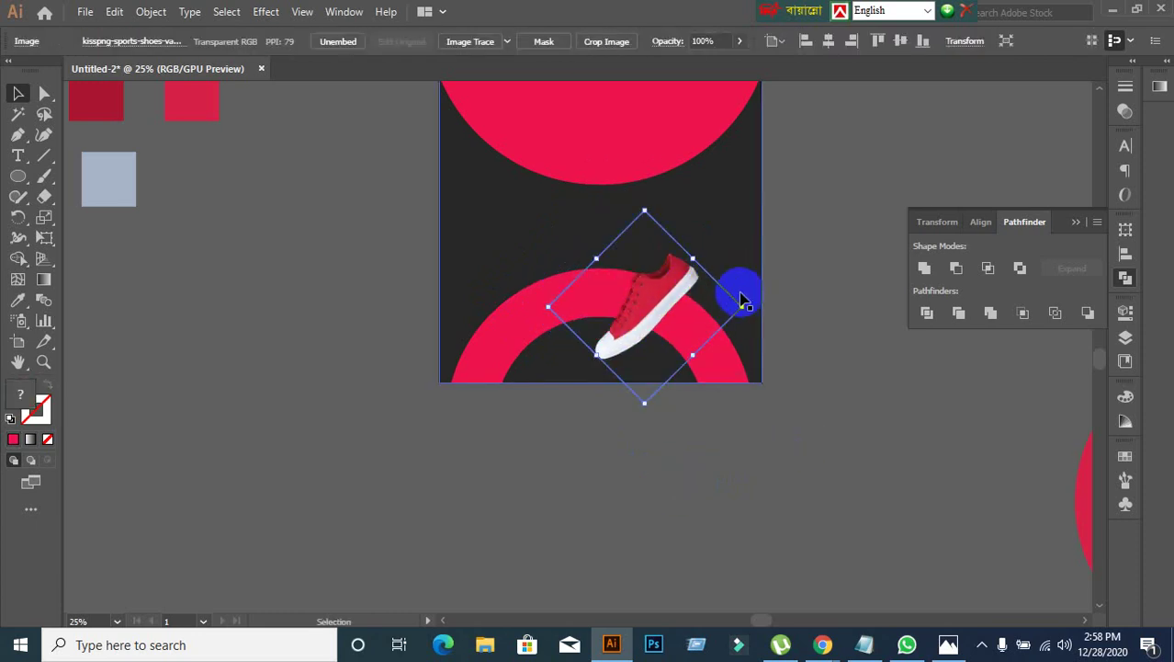
left_click_drag(642, 213, 716, 249)
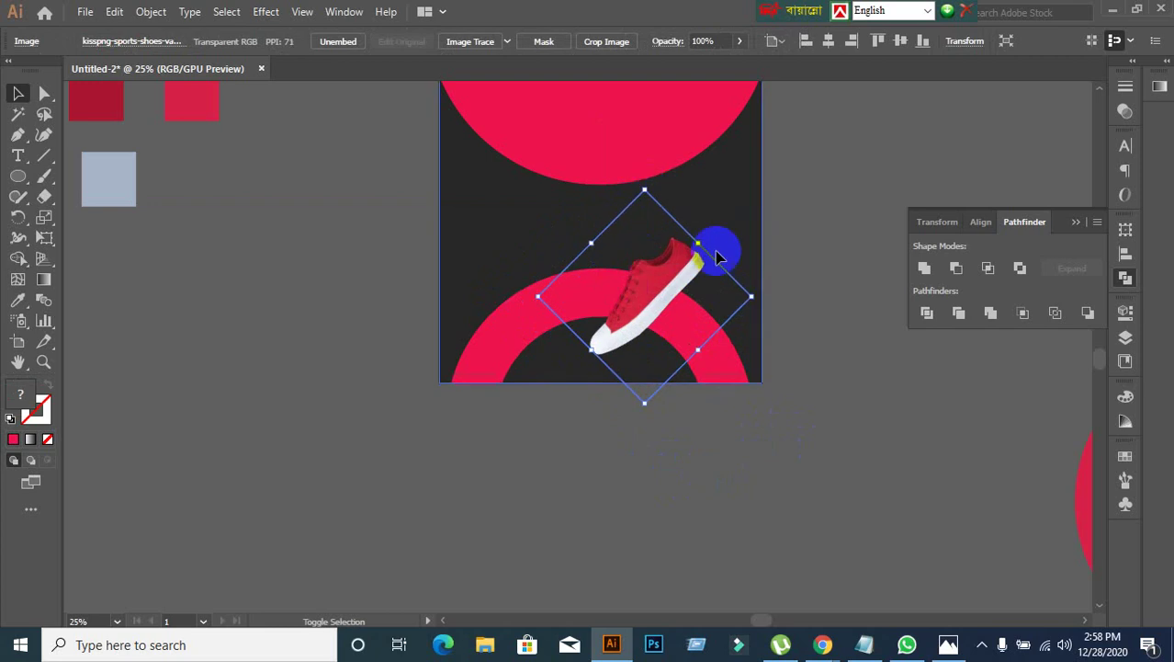
left_click(792, 412)
Step: Move the spare red ring from the empty canvas to just below the dark square
scroll(795, 432, "down", 1)
left_click_drag(799, 456, 693, 410)
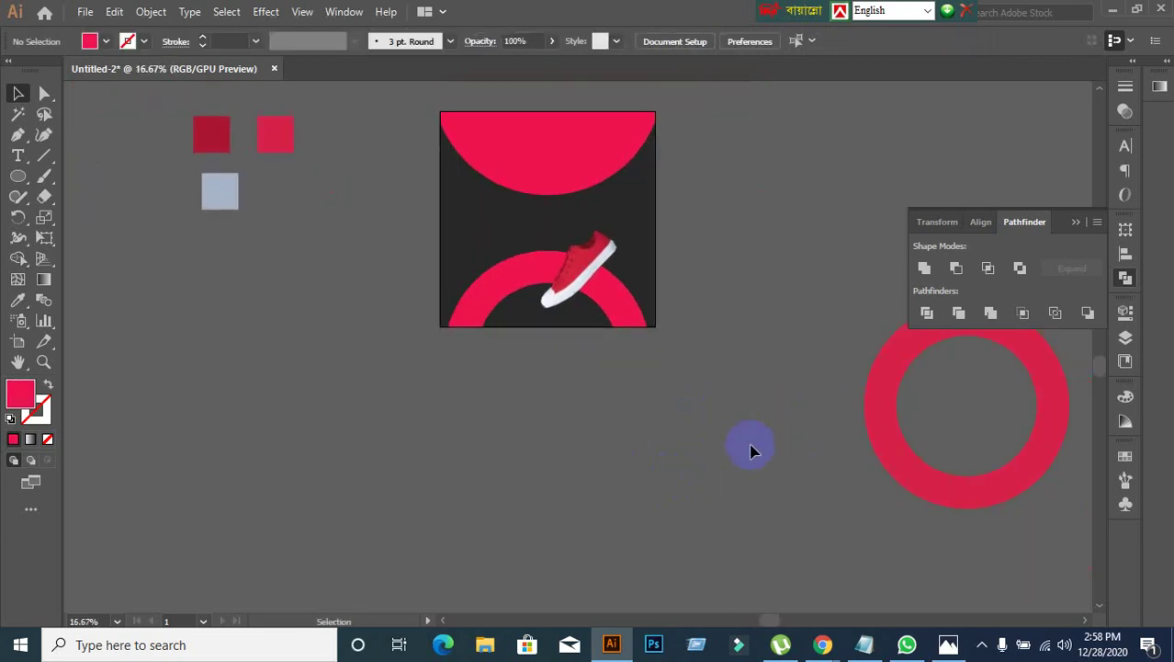
left_click_drag(885, 404, 796, 241)
left_click(716, 406)
left_click_drag(856, 307, 545, 528)
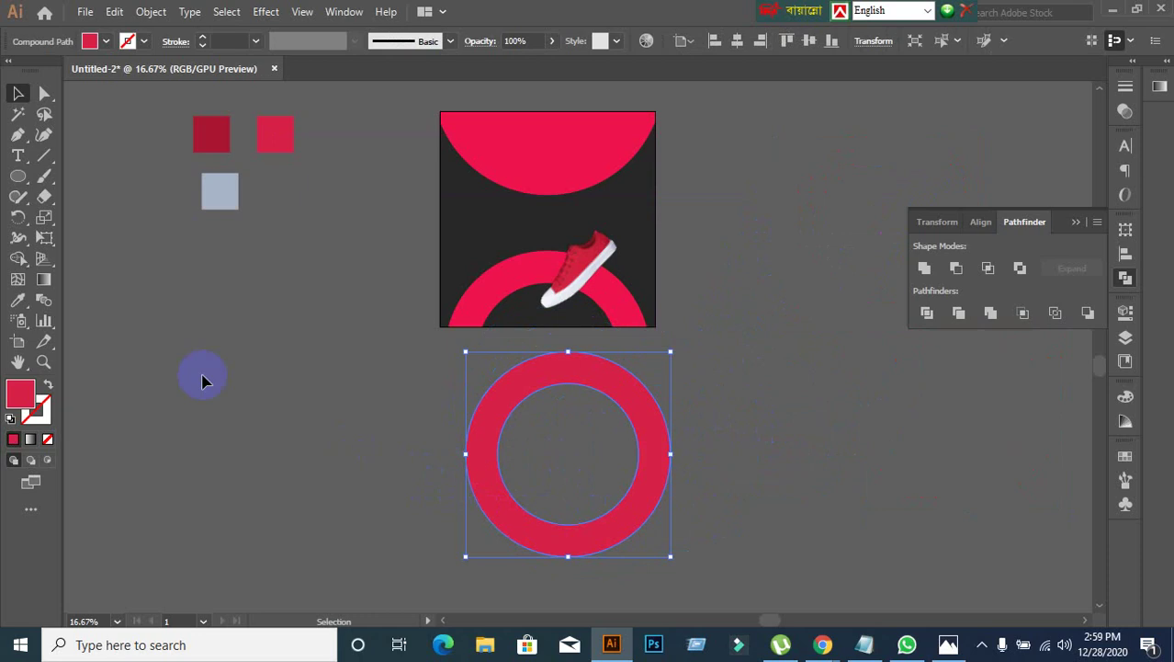
Step: Fill the spare ring's hole as a separate disc with the Shape Builder and move the outer ring away to the right
left_click(18, 258)
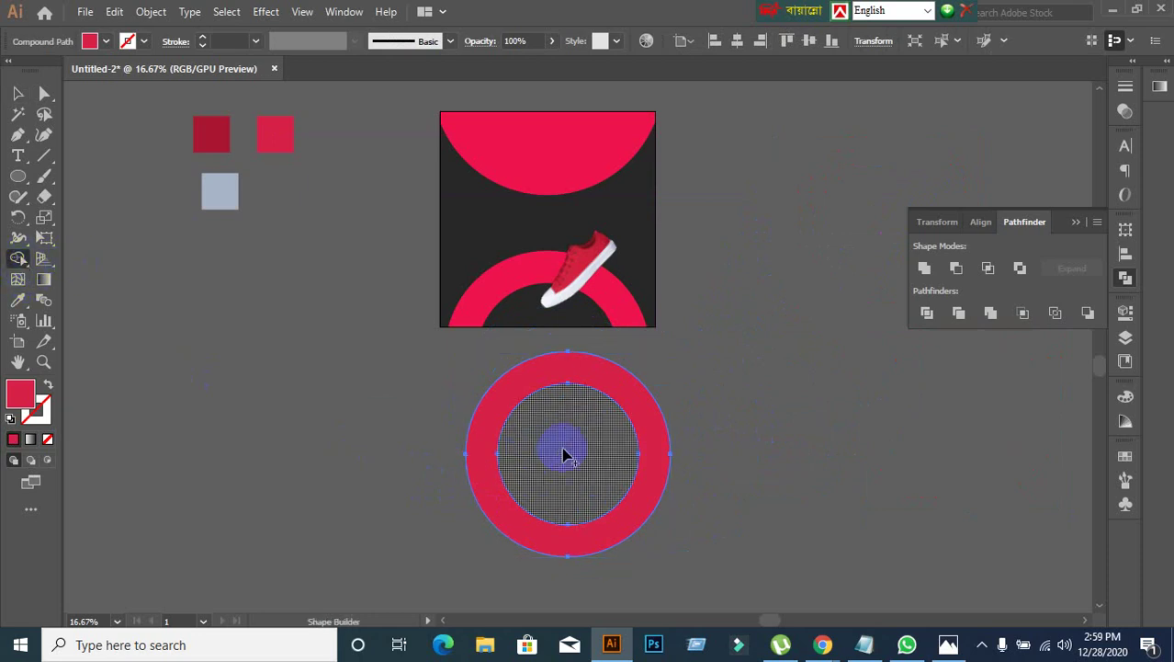
left_click(564, 457)
left_click(19, 93)
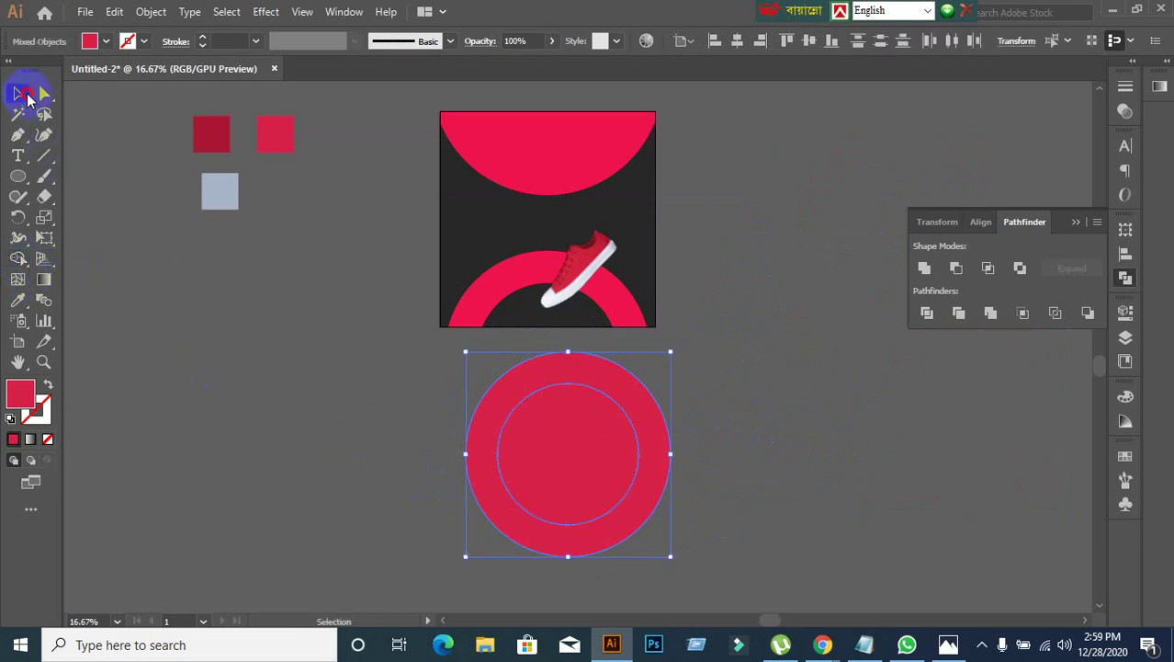
left_click(540, 464)
left_click(540, 464)
right_click(565, 462)
left_click(559, 482)
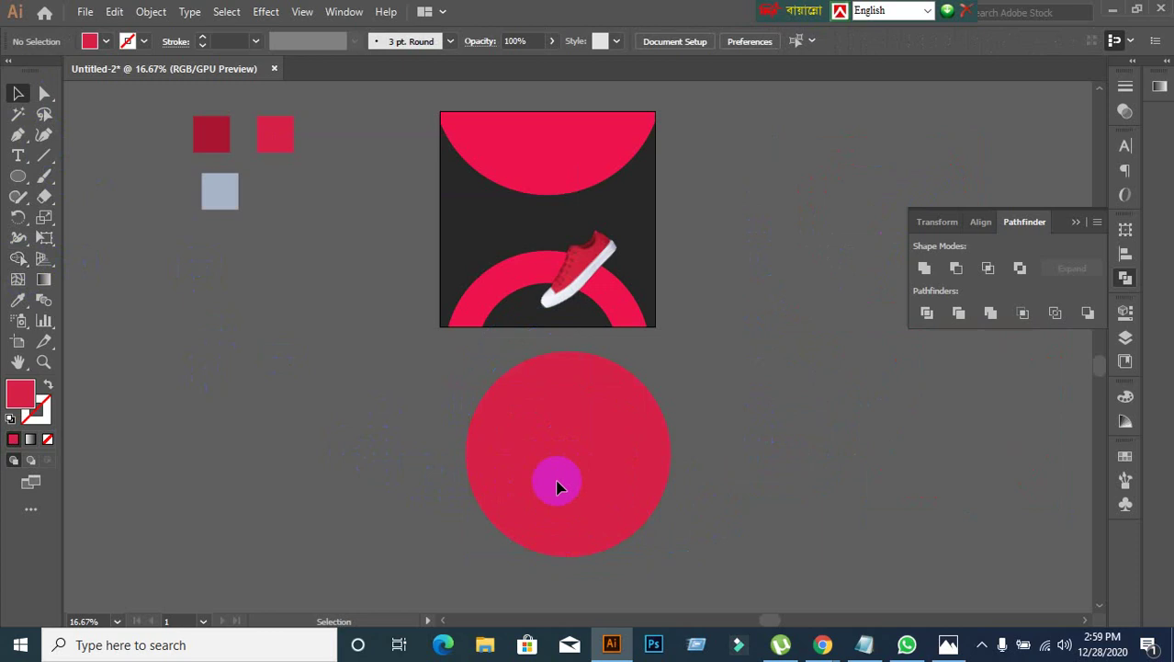
left_click_drag(541, 541, 871, 523)
Step: Try fitting the loose inner disc into the arch's opening, and undo the moves
left_click_drag(592, 477, 516, 364)
scroll(629, 371, "up", 2)
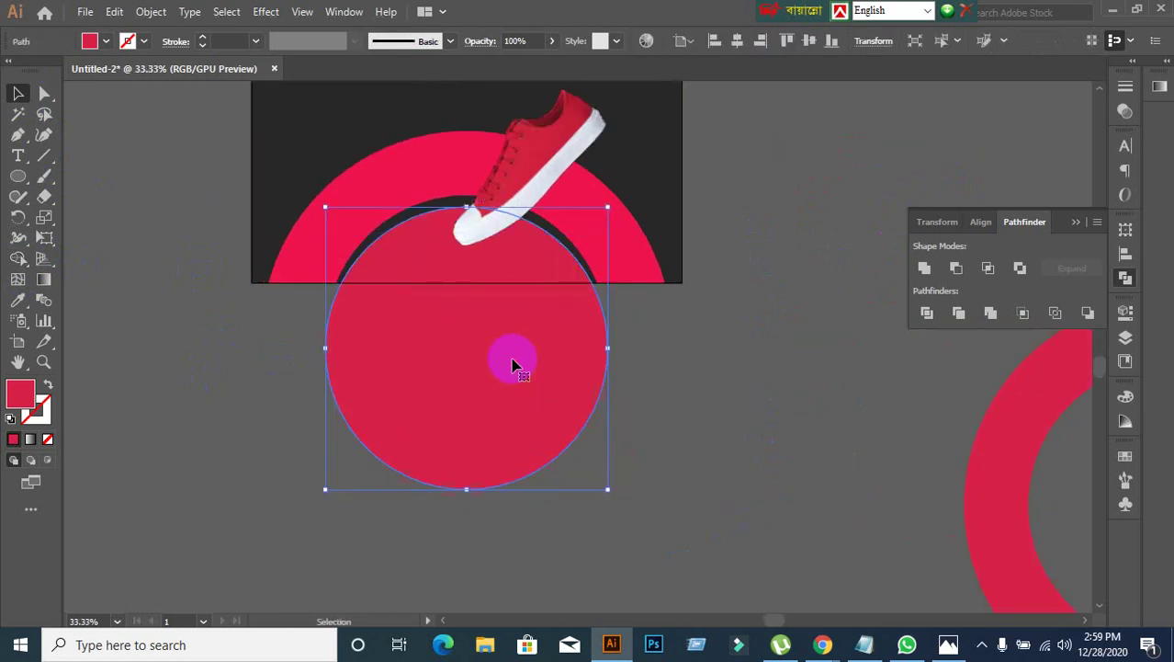
key("ctrl+z")
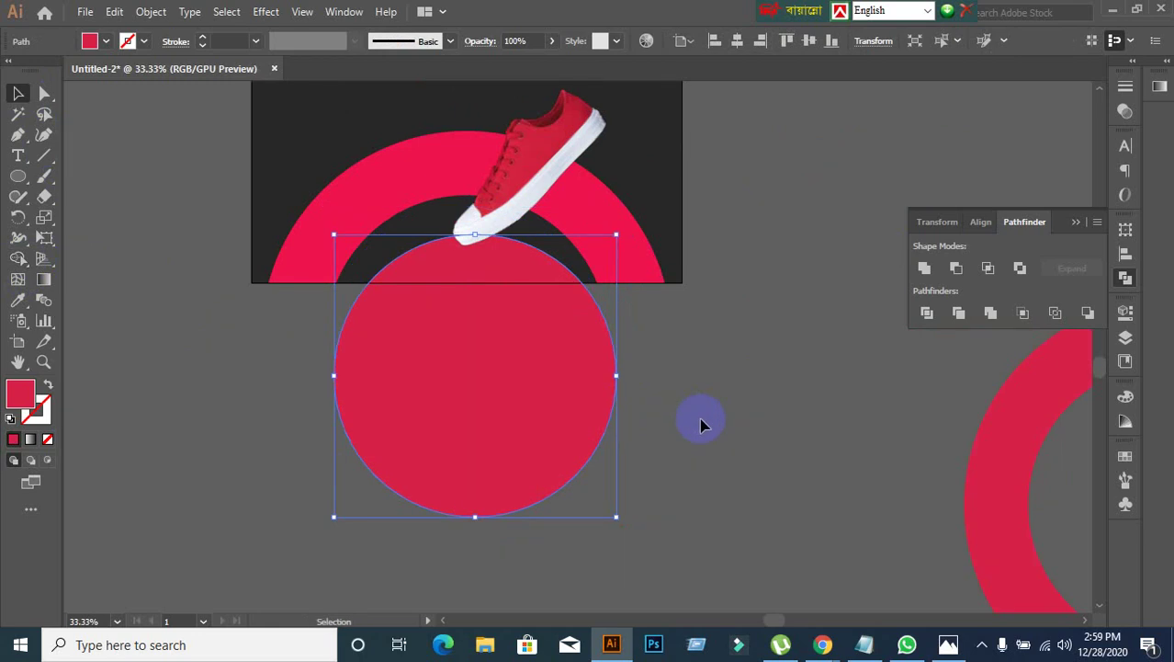
key("a")
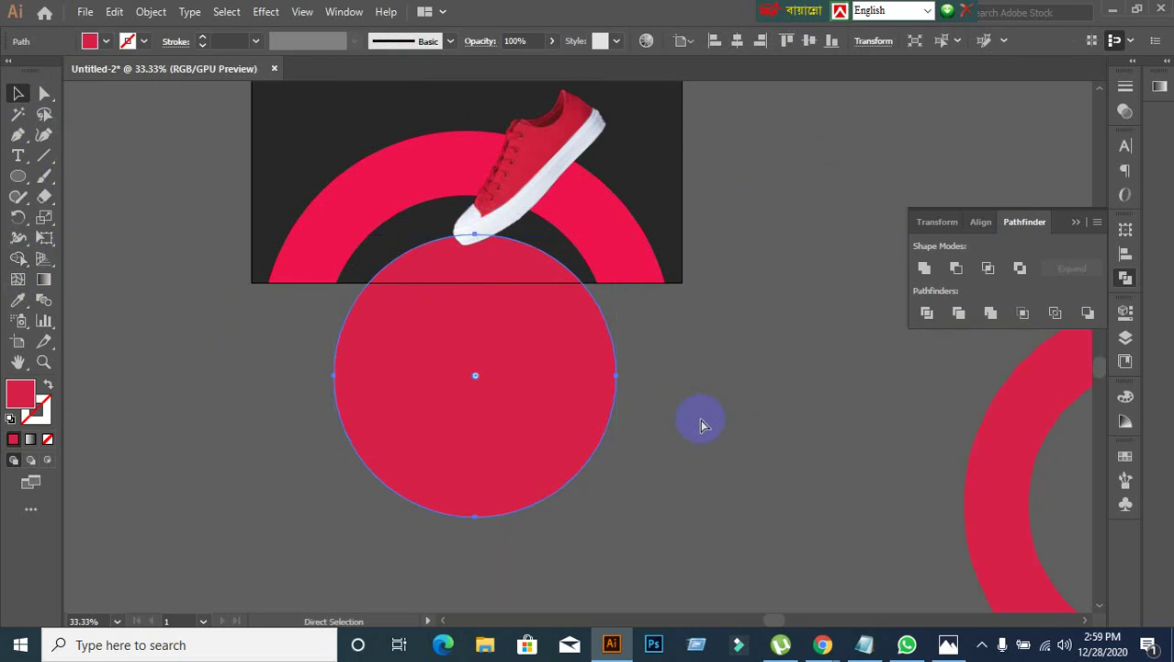
key("ctrl+z")
left_click(702, 421)
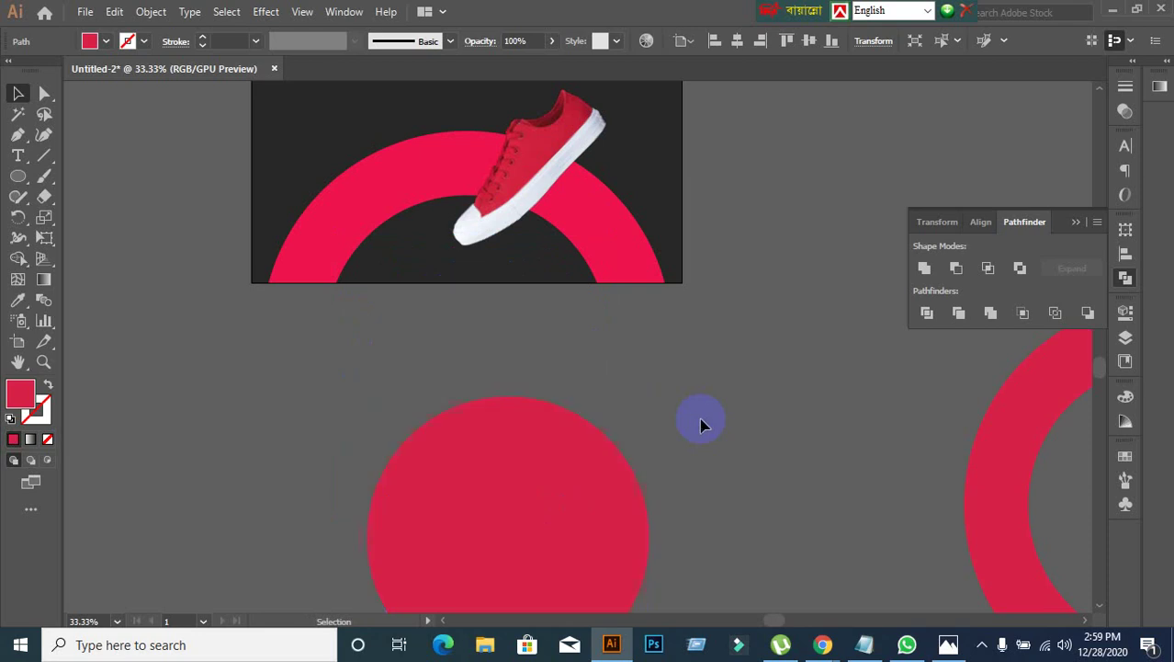
Step: Move the loose red disc off to the right, over the spare outer ring, and deselect it
left_click_drag(490, 542, 961, 413)
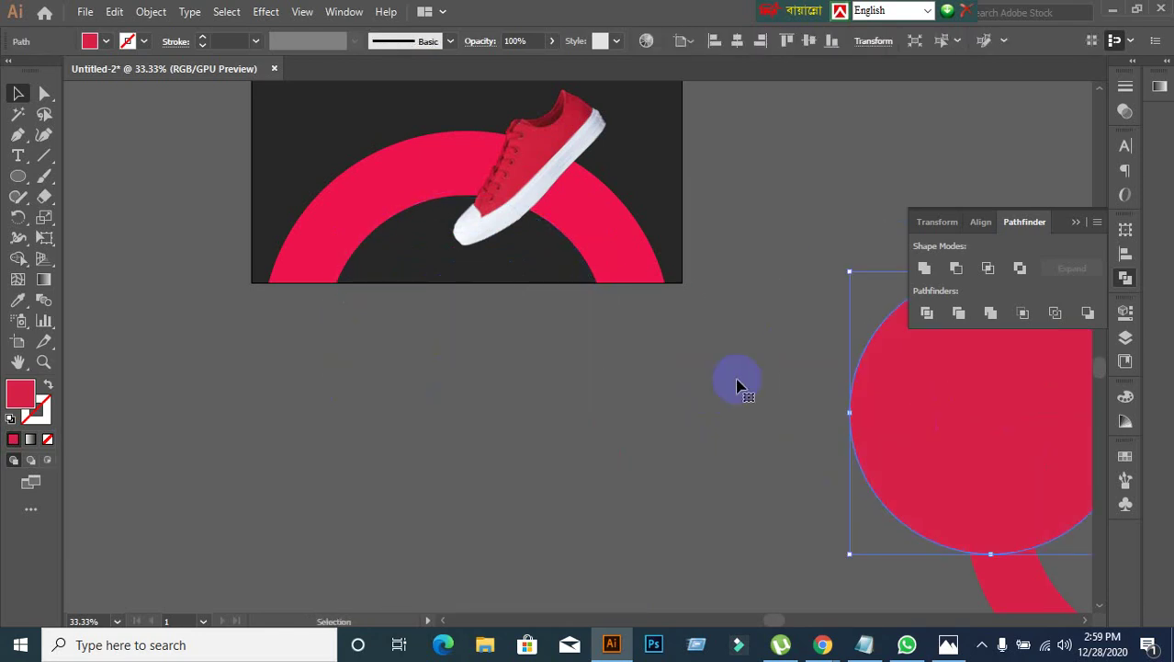
left_click(479, 411)
left_click_drag(345, 388, 390, 197)
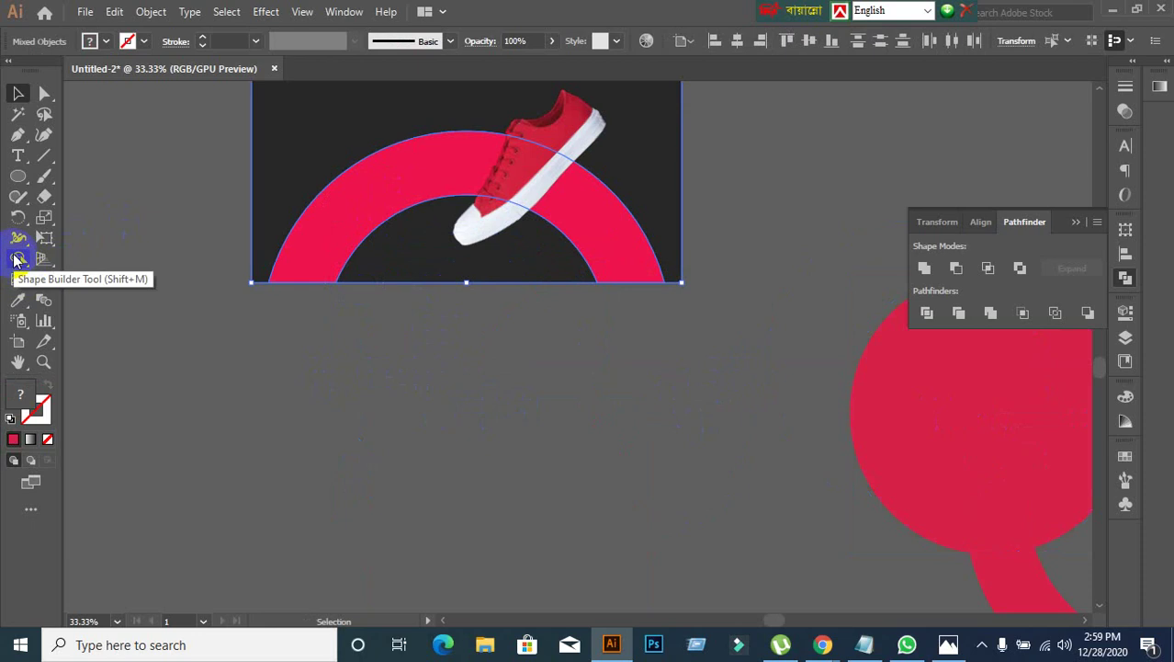
left_click(365, 304)
left_click(412, 230)
left_click(419, 314)
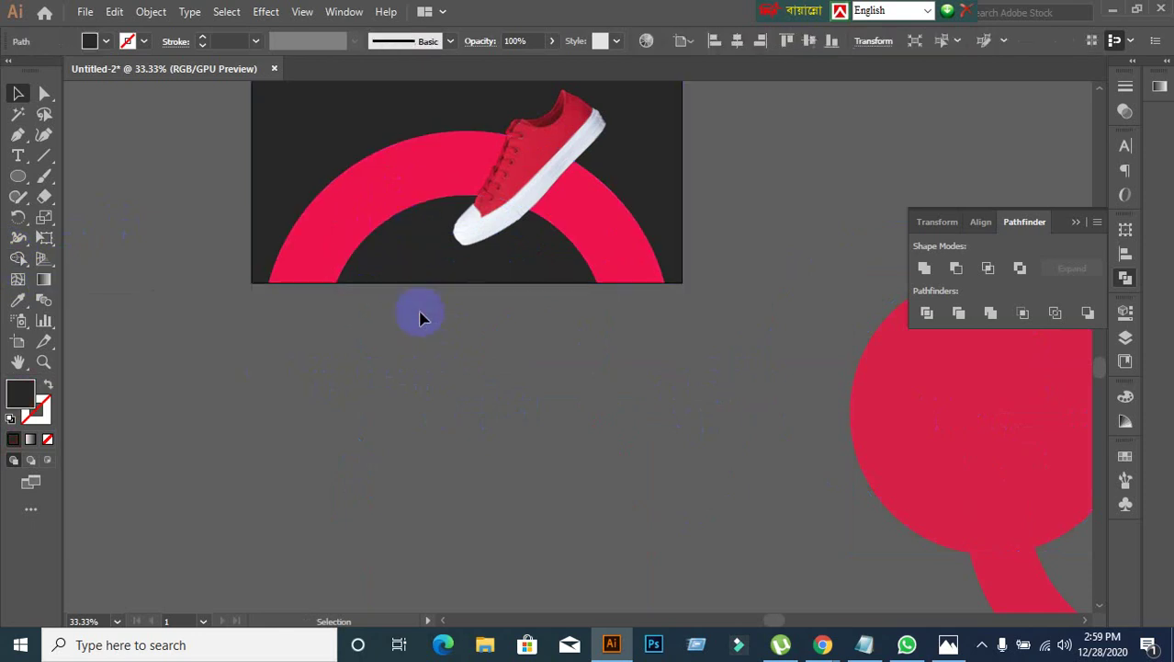
scroll(390, 341, "down", 1)
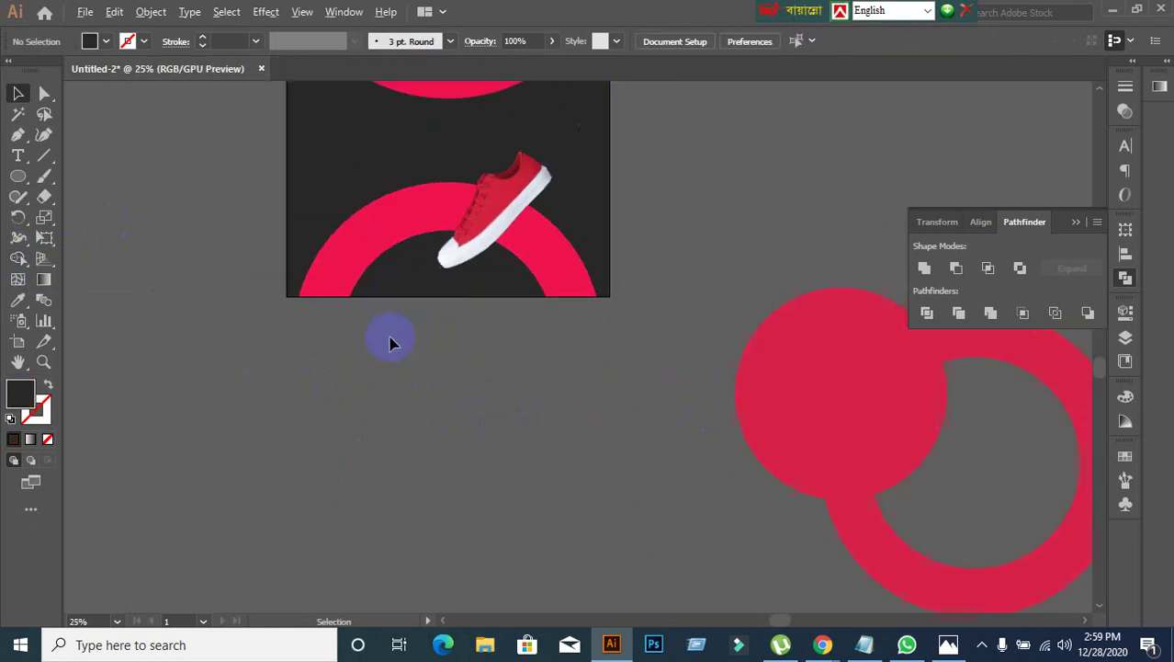
Step: Draw a full-width rectangle over the lower part of the dark square and send it behind the arch and shoe
left_click(31, 180)
left_click(103, 175)
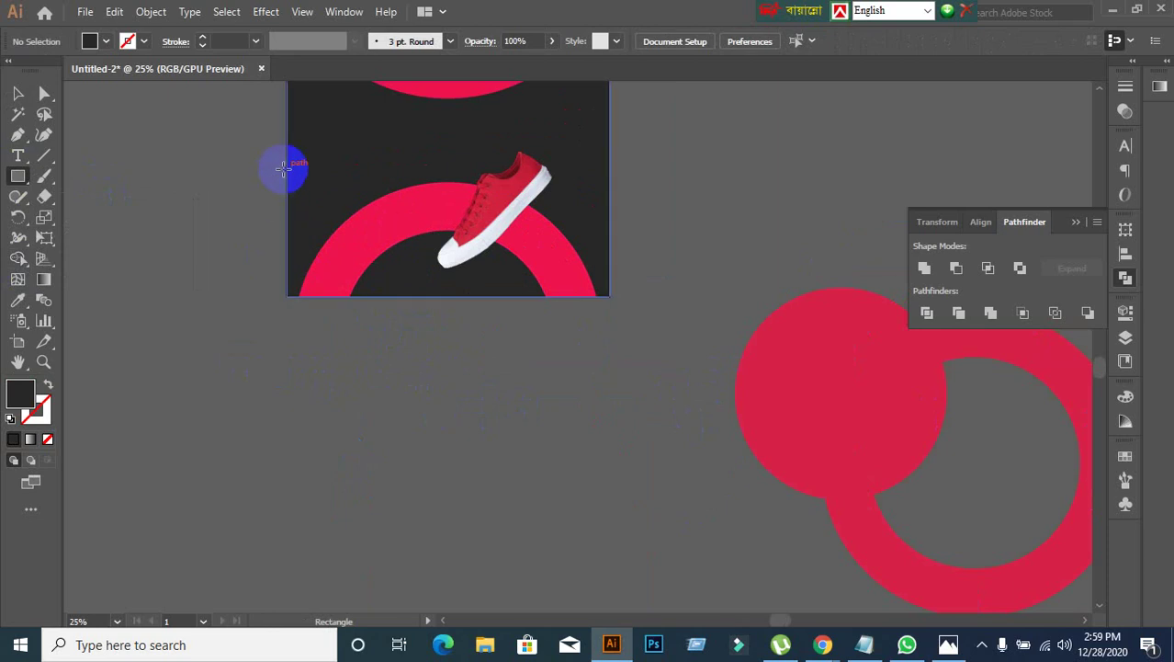
left_click_drag(286, 159, 613, 317)
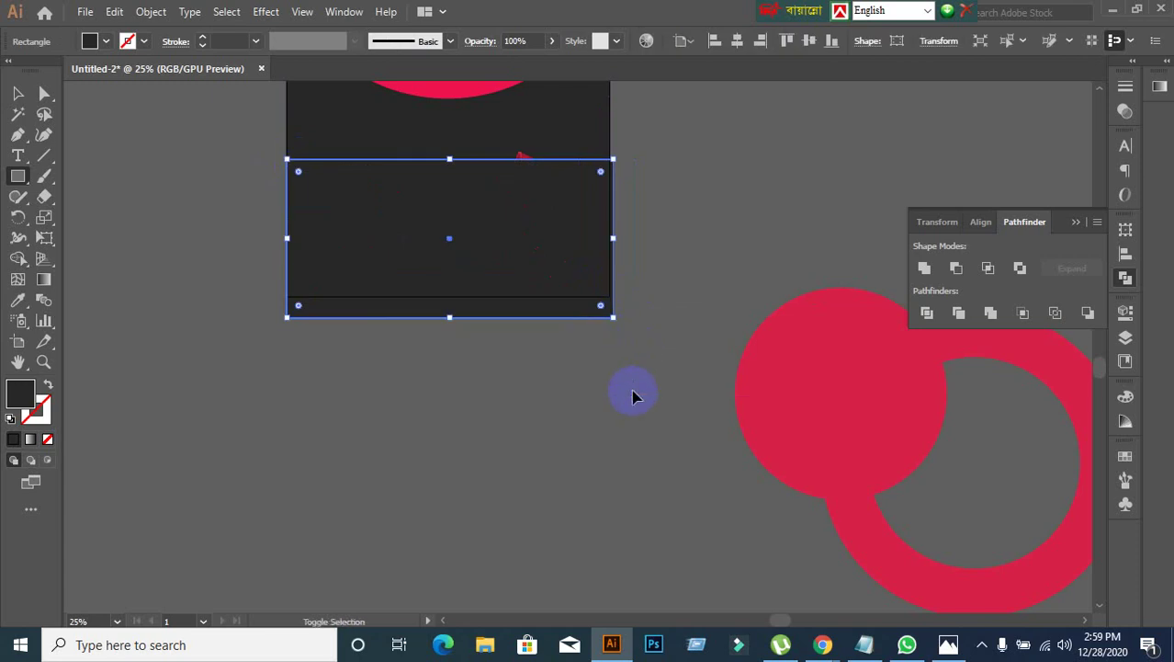
key("ctrl+shift+bracketleft")
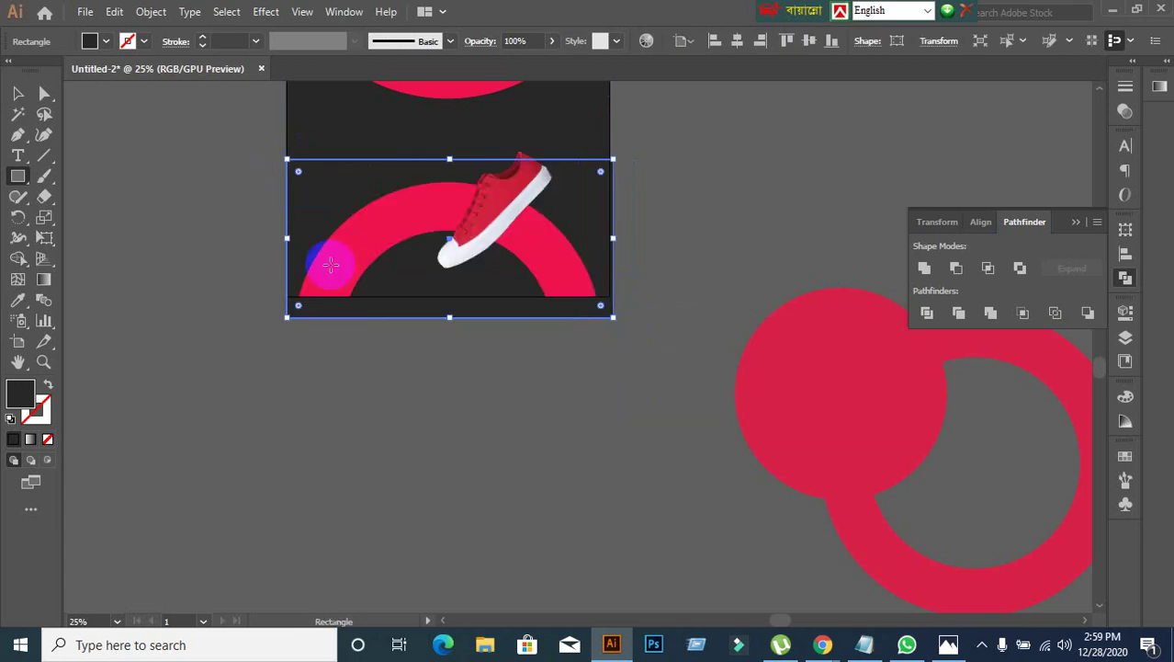
Step: Fill the new rectangle with bright green from the swatches and deselect it
left_click(105, 41)
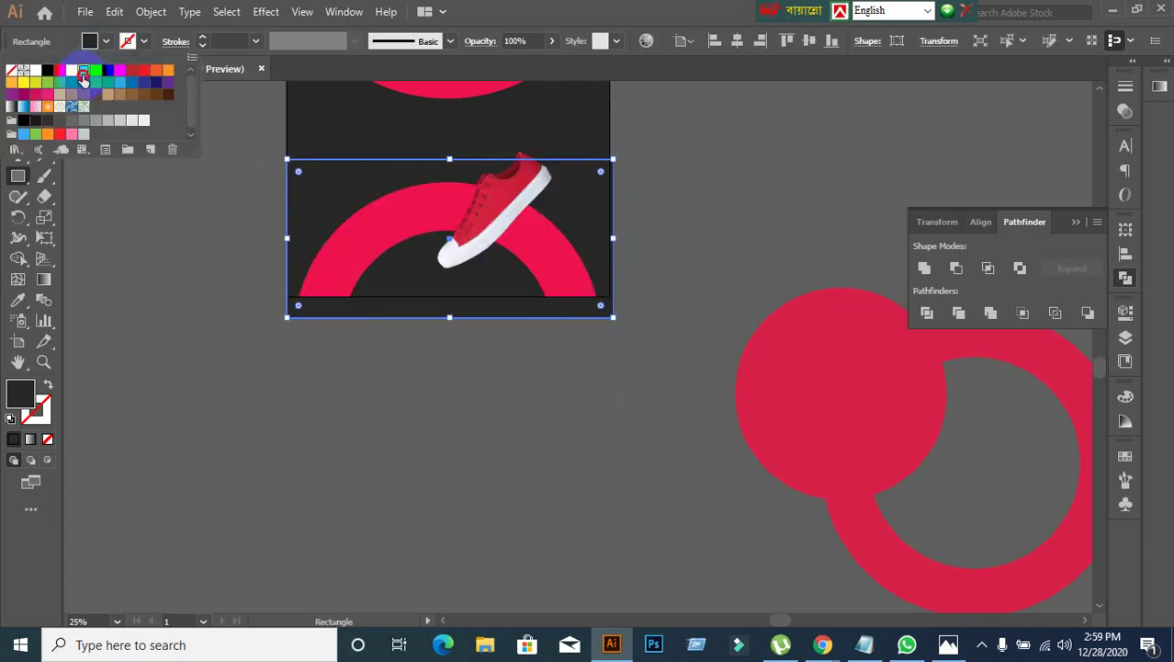
left_click(84, 72)
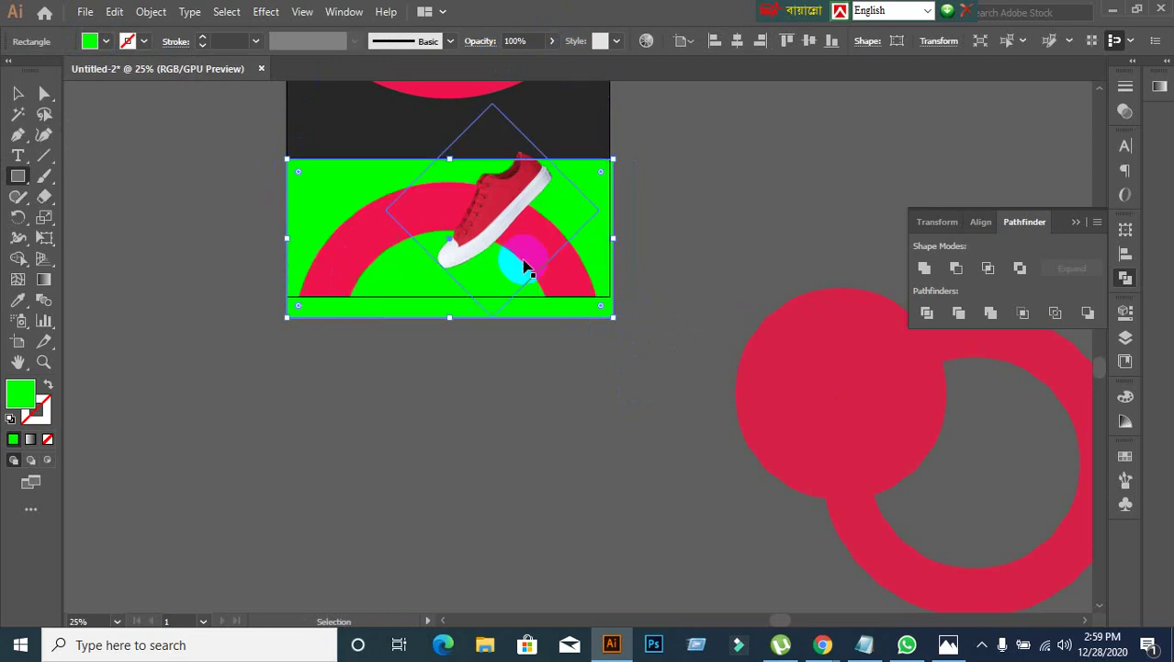
left_click(17, 93)
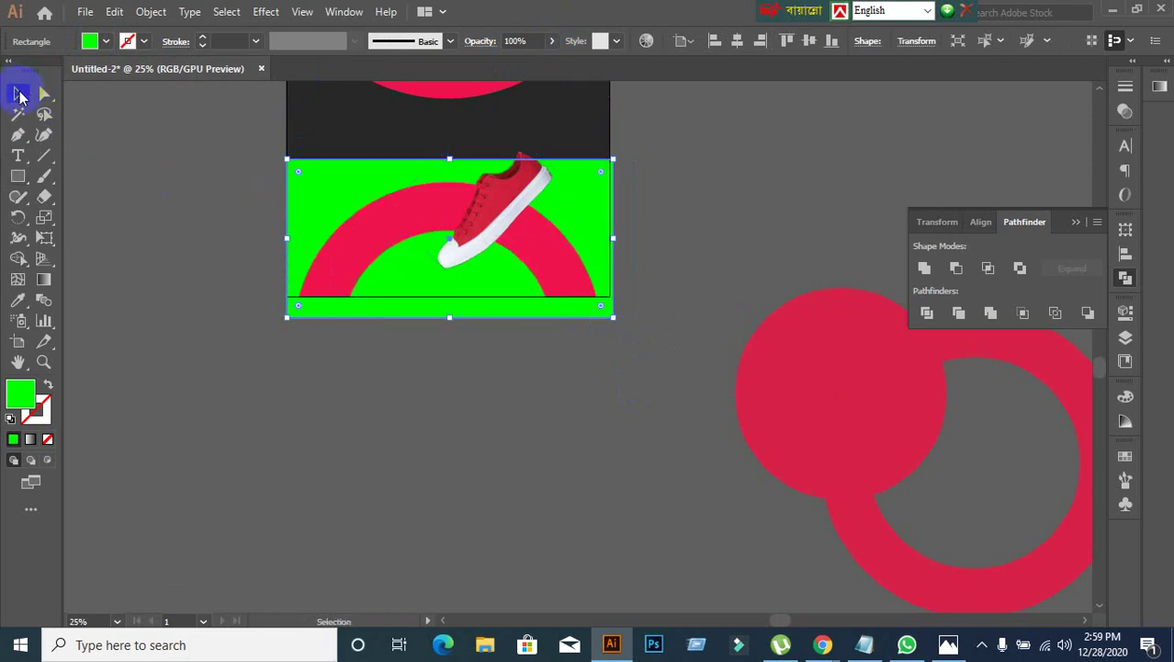
left_click(341, 393)
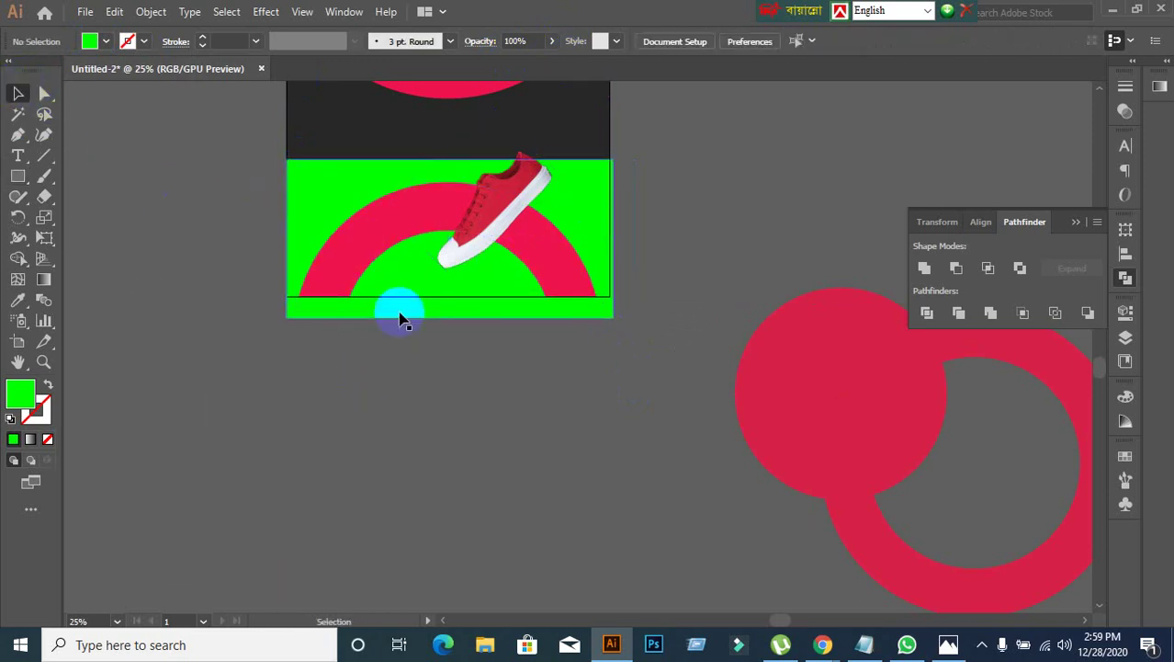
left_click(399, 319)
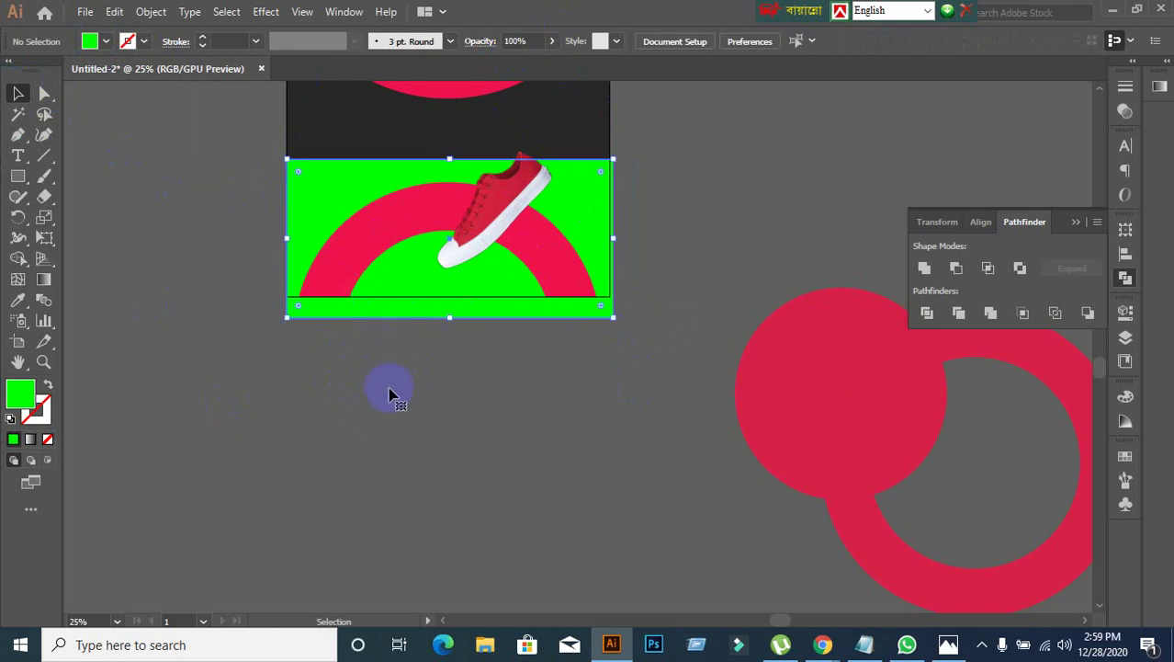
left_click(362, 255, "shift")
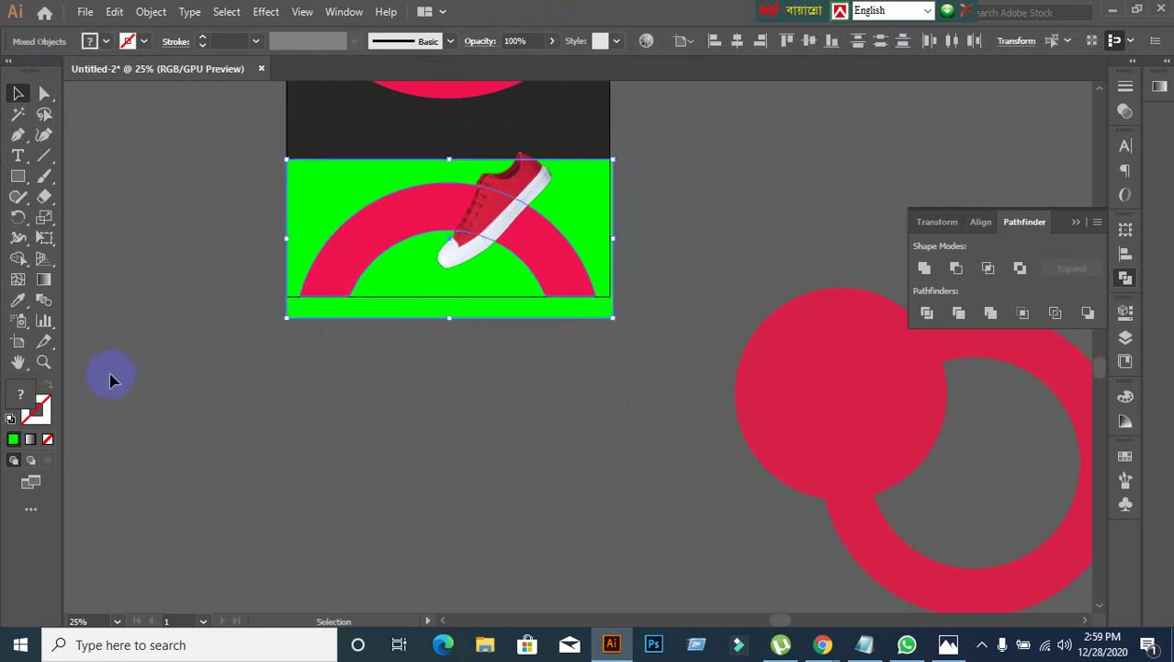
left_click(144, 387)
left_click_drag(362, 320, 305, 196)
left_click(352, 232, "shift")
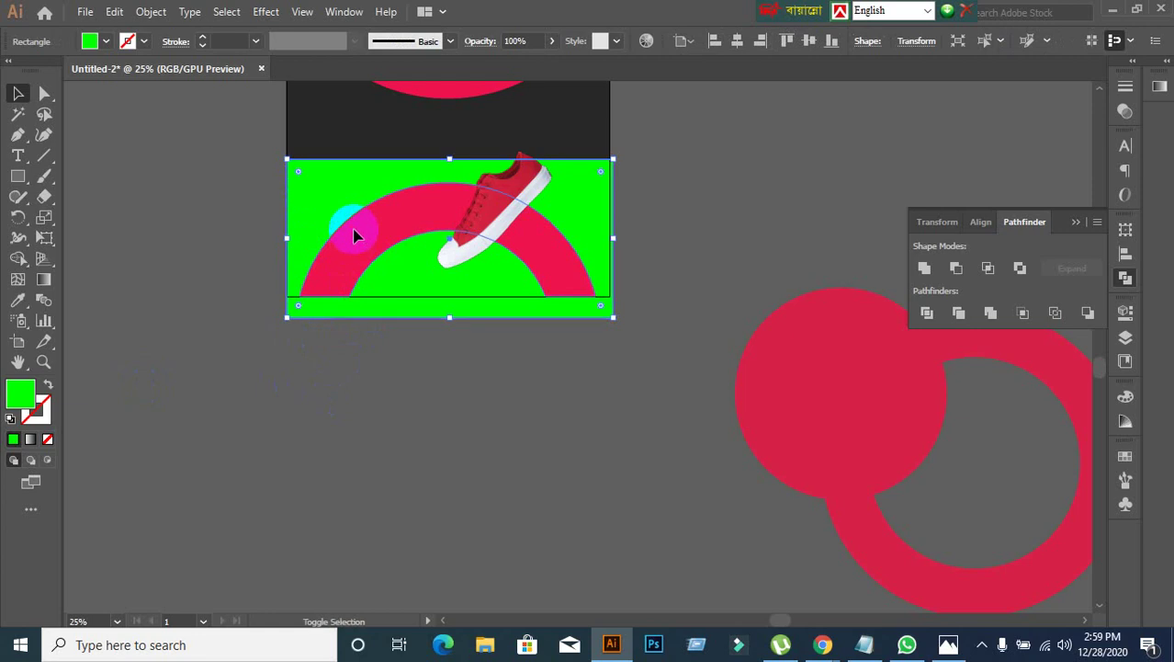
left_click(18, 260)
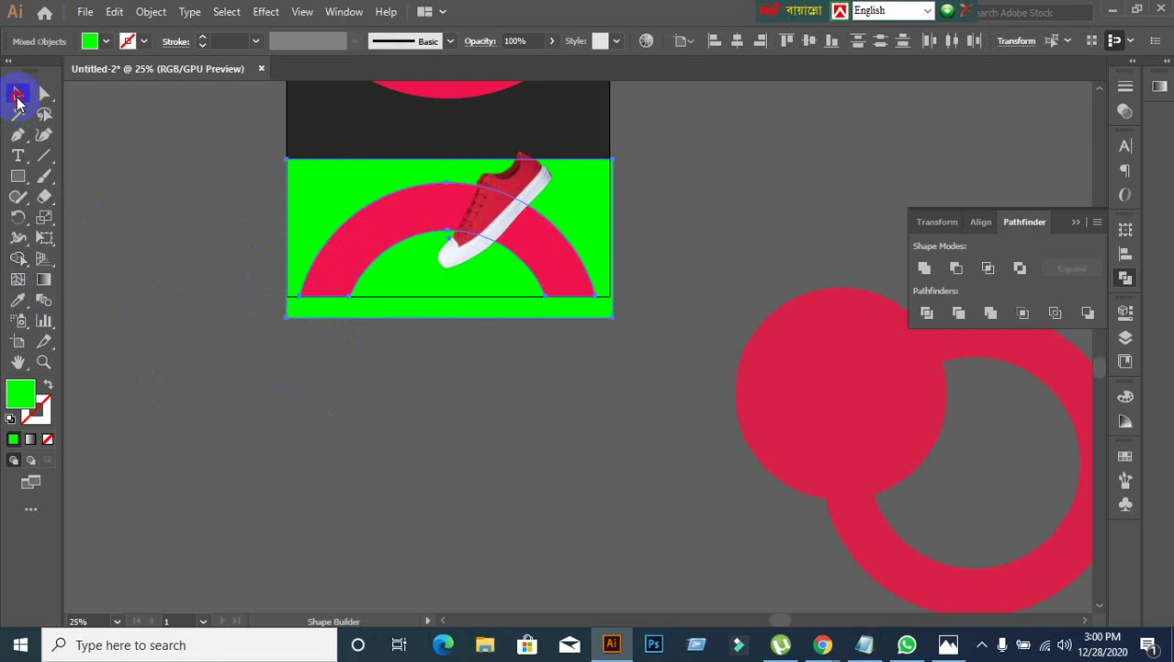
left_click(18, 92)
Step: Trim the green rectangle's overhang outside the dark square with the Shape Builder
left_click(301, 183)
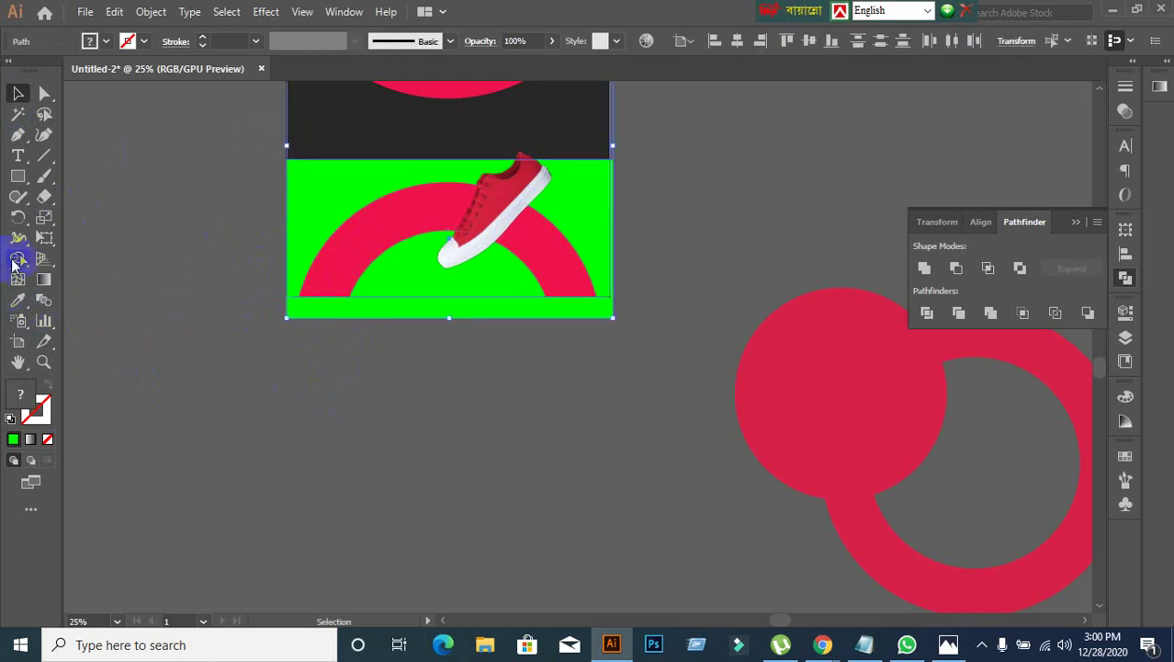
left_click(19, 260)
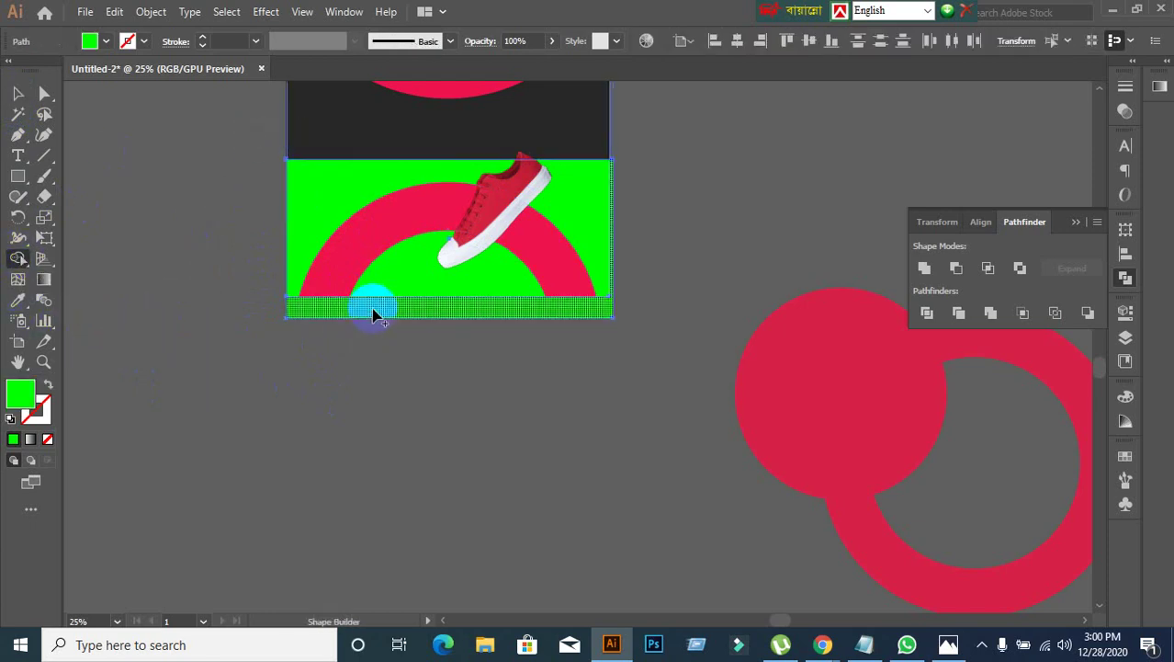
left_click(373, 314, "alt")
left_click(18, 93)
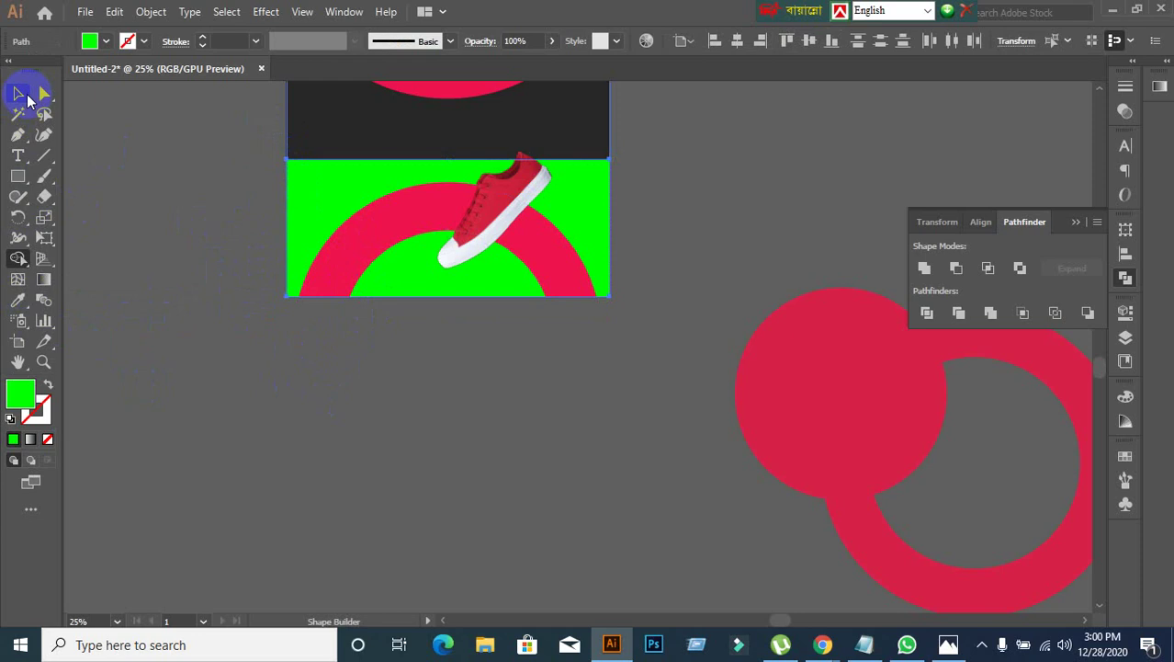
left_click(152, 328)
Step: Turn the arch's opening into a separate red segment from the arch and green rectangle with the Shape Builder
left_click(359, 262)
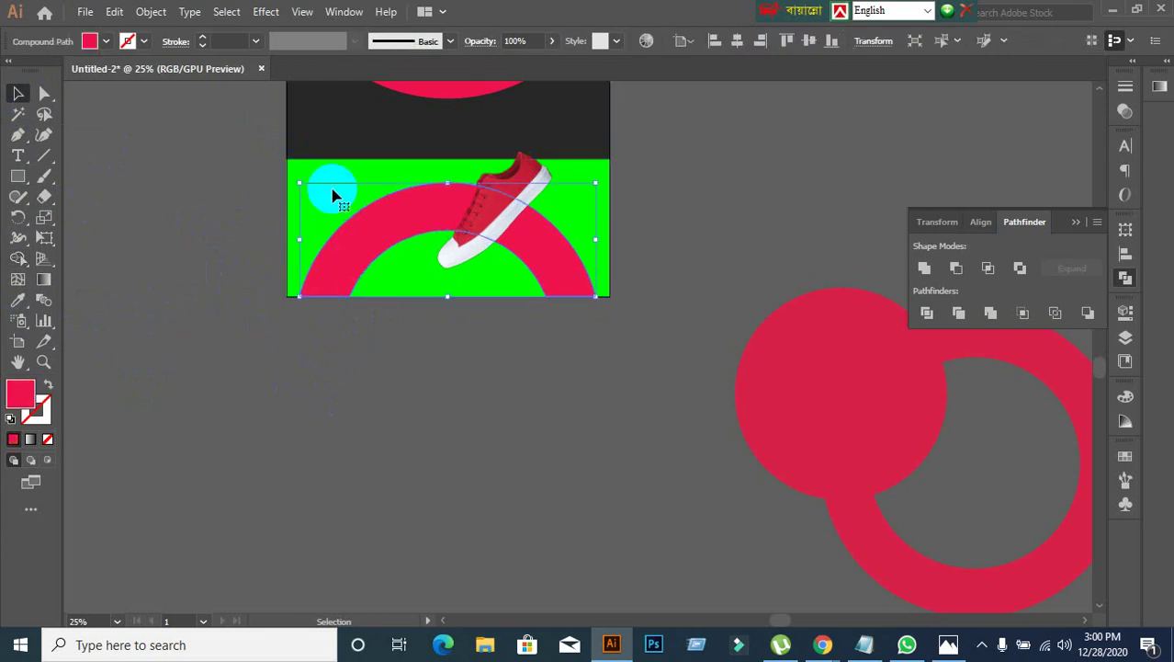
left_click(335, 174, "shift")
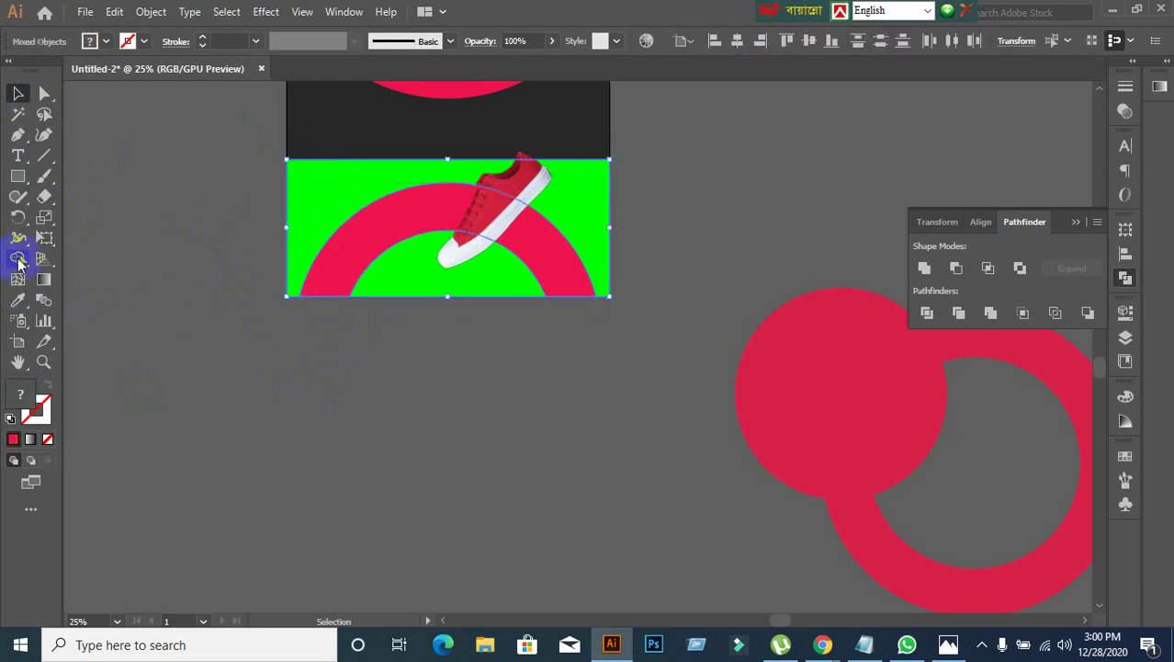
left_click(19, 260)
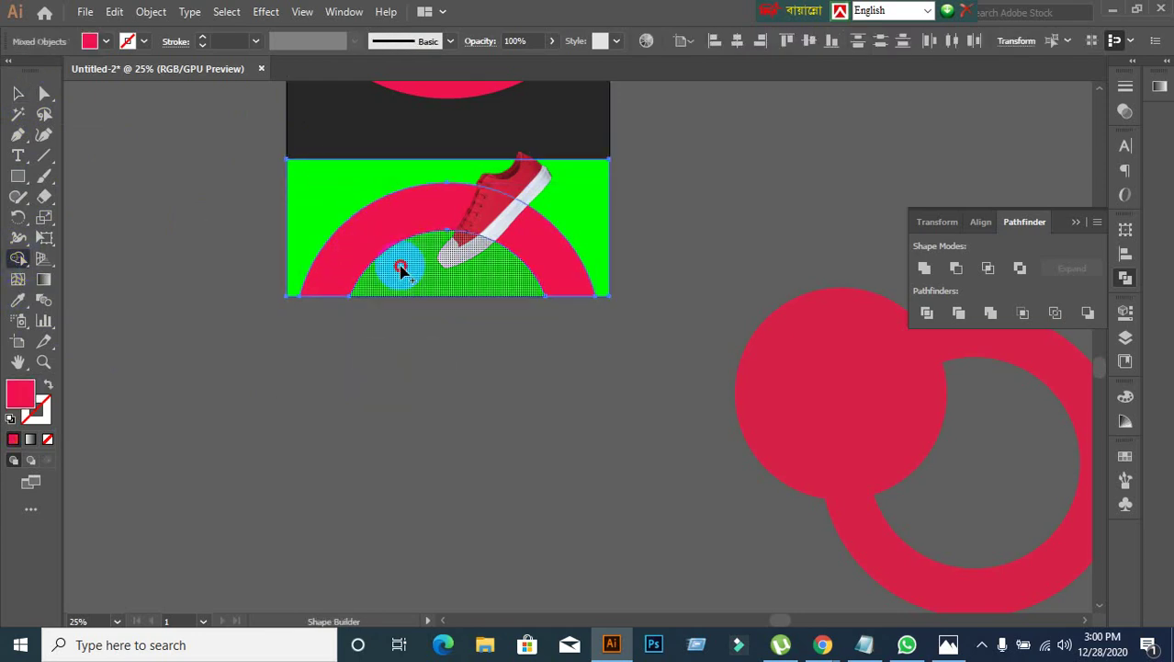
left_click(401, 268)
left_click(17, 93)
Step: Pull the leftover green shape out of the design and delete it
left_click(309, 204)
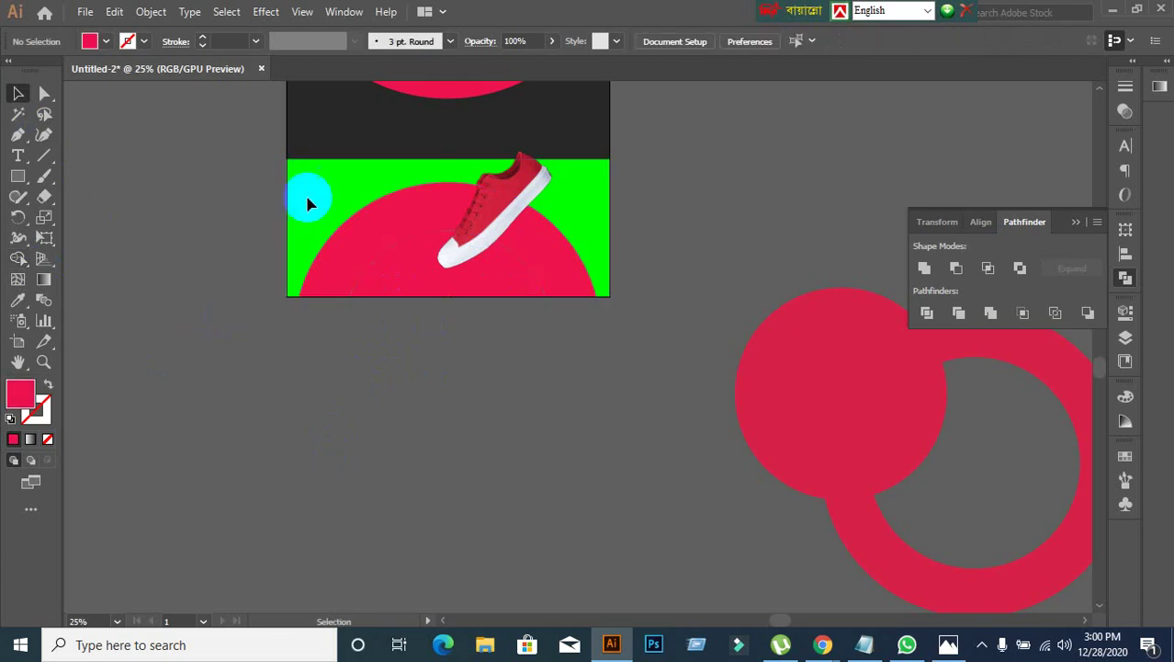
left_click_drag(310, 204, 147, 500)
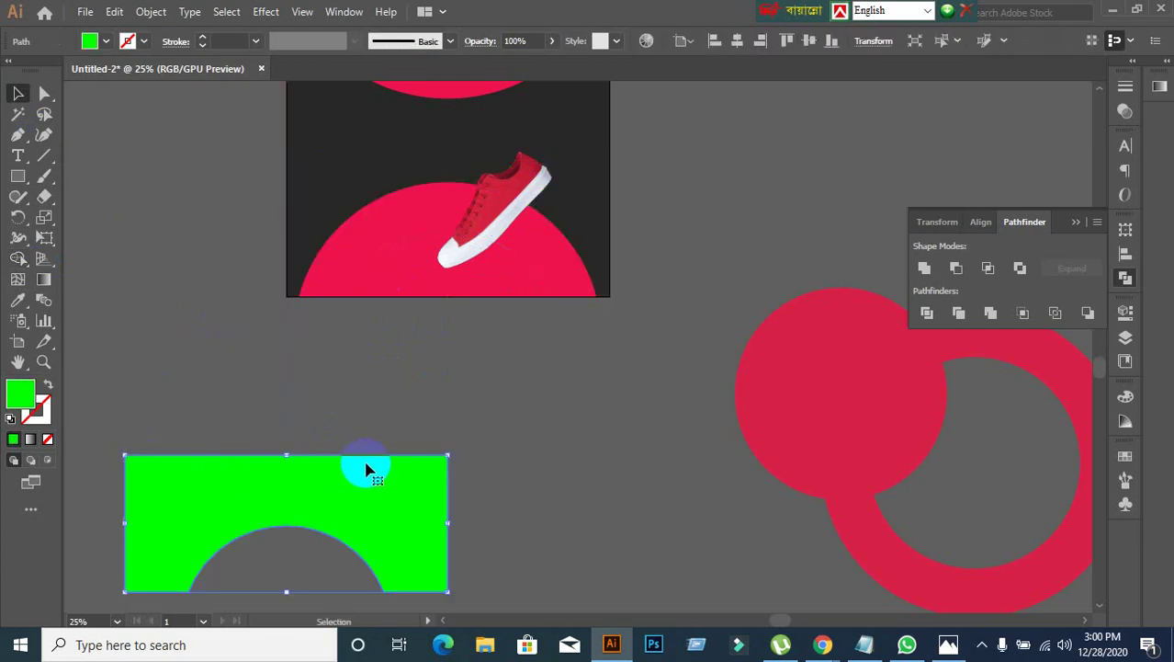
key("Delete")
Step: Try an Offset Path of -30 px on the inner red segment with the preview on, and cancel it
left_click(418, 292)
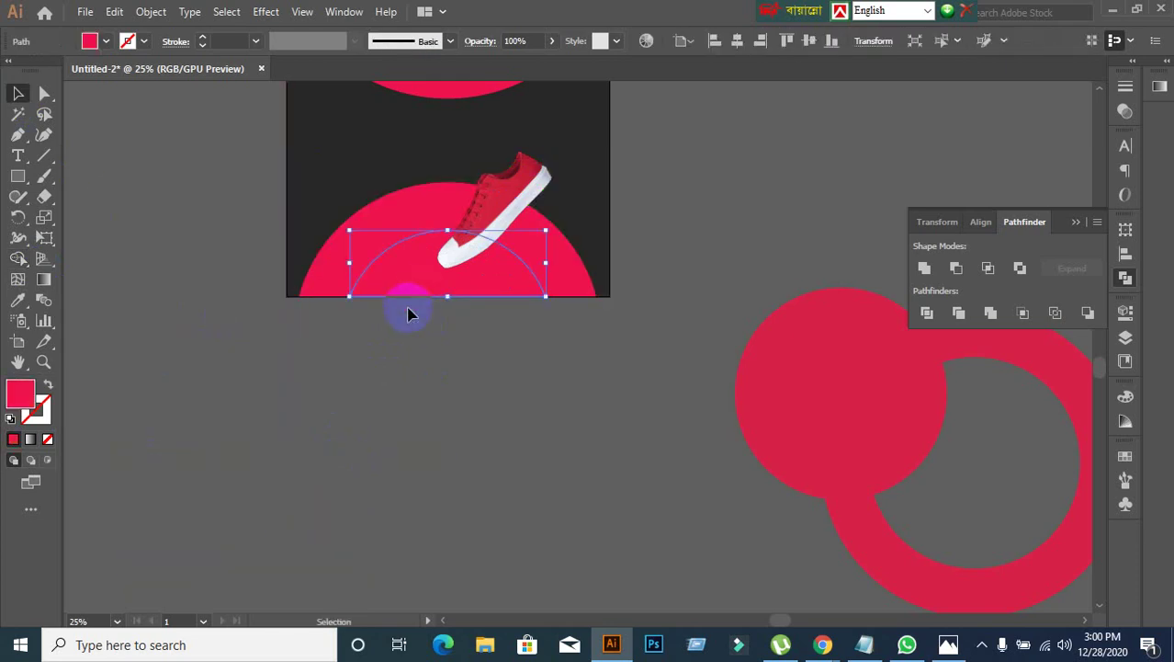
left_click(455, 354)
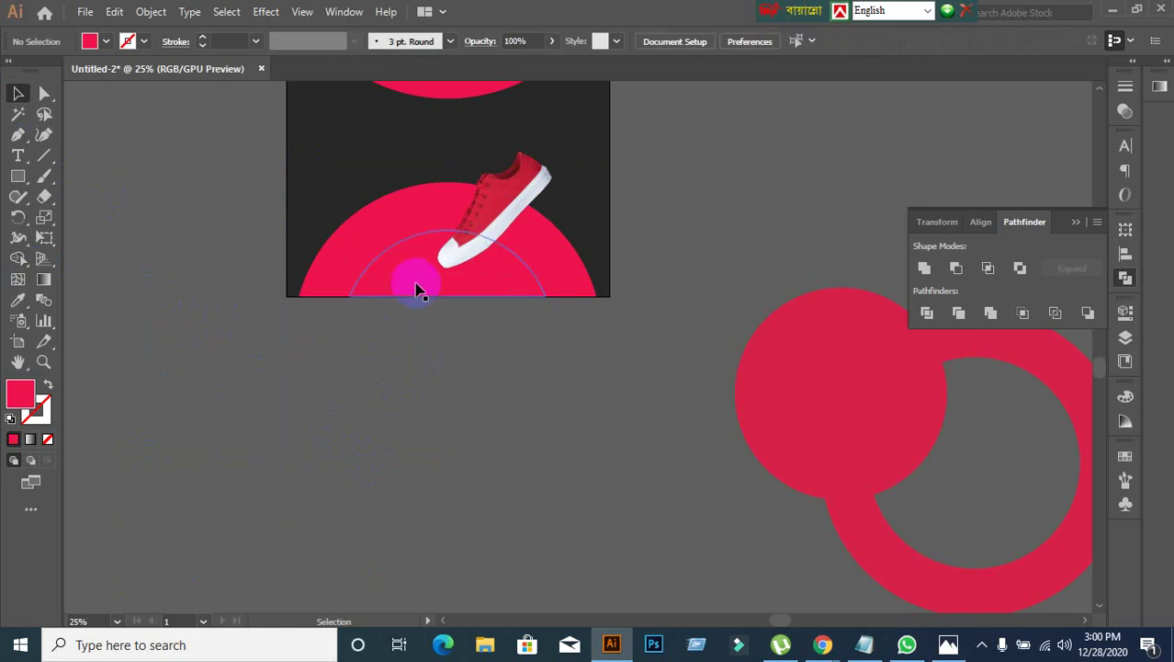
left_click(419, 289)
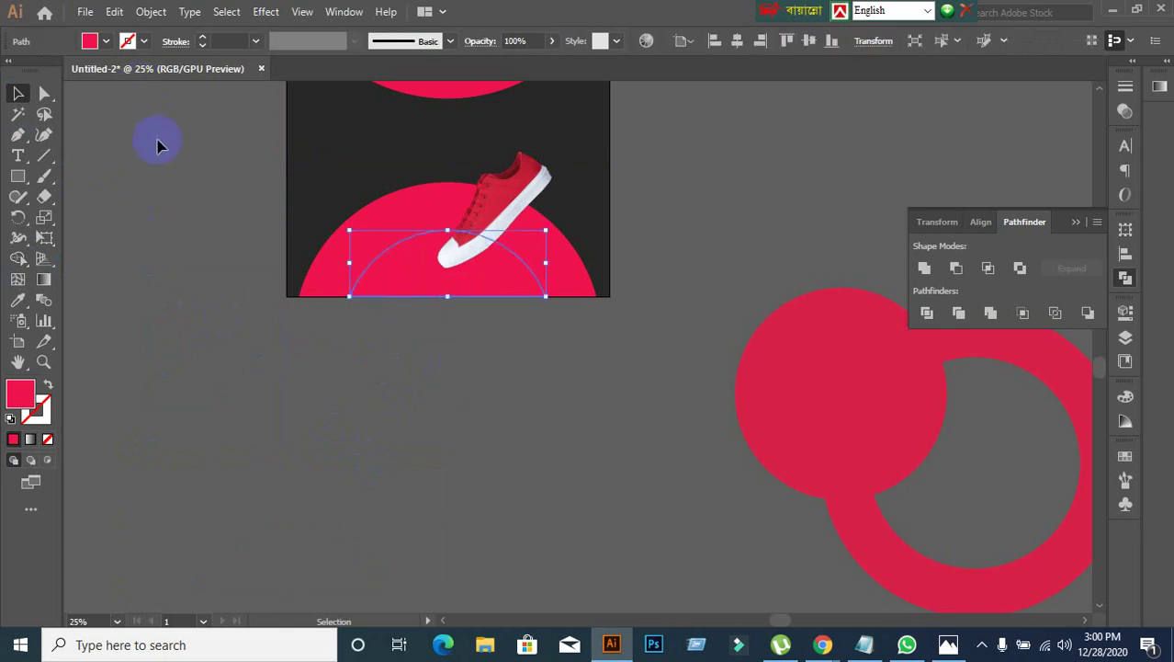
left_click(150, 12)
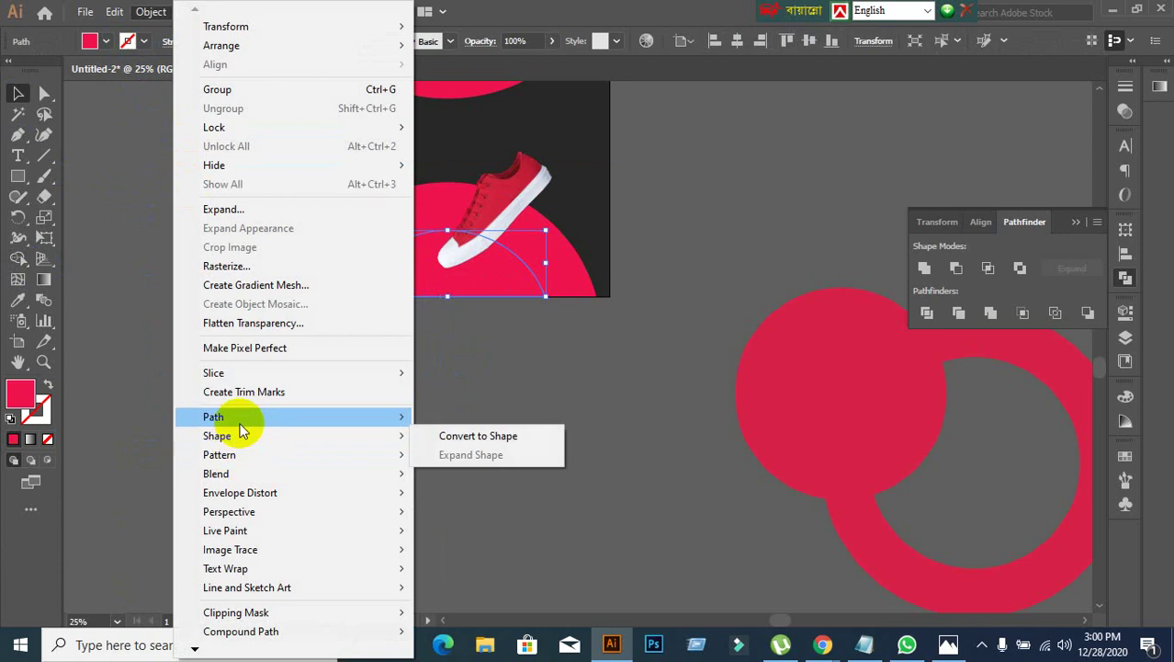
mouse_move(240, 424)
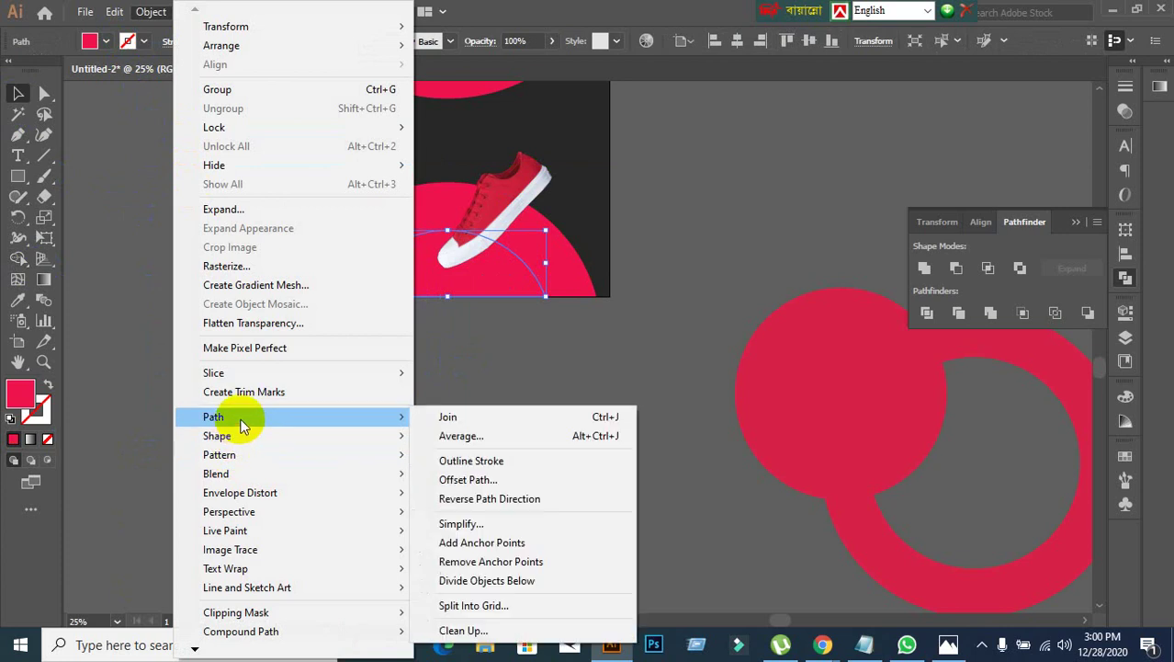
left_click(484, 478)
left_click(740, 515)
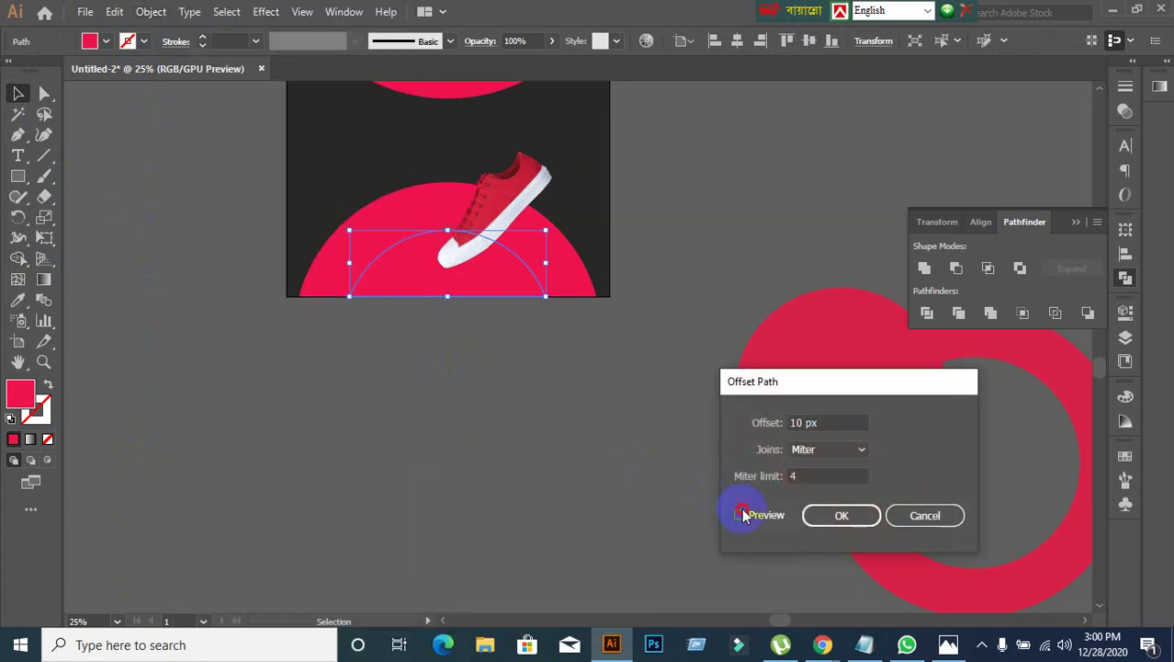
scroll(845, 427, "down", 3)
scroll(835, 422, "down", 4)
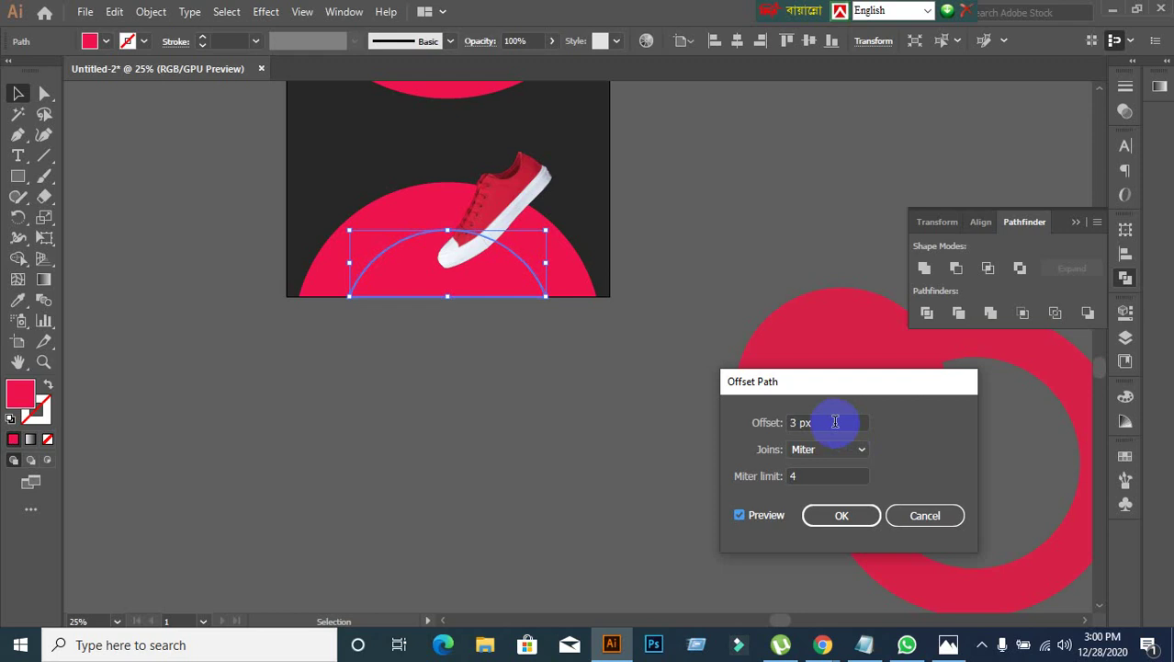
scroll(835, 422, "down", 18)
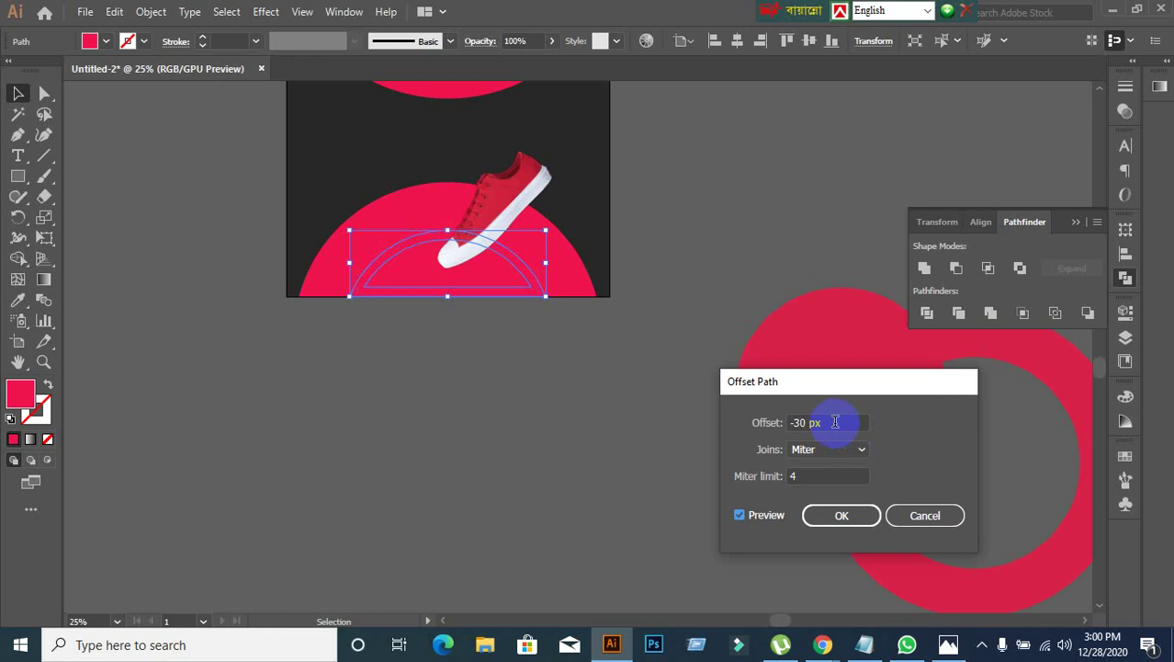
scroll(835, 421, "up", 3)
scroll(836, 421, "down", 3)
left_click(923, 515)
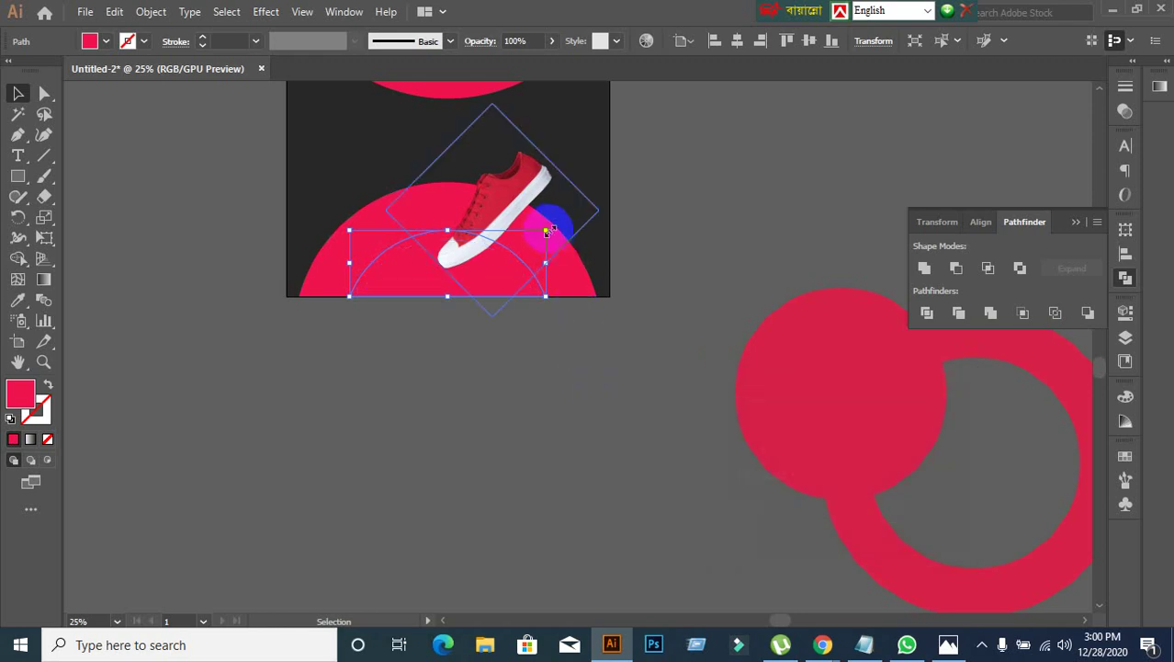
Step: Try shrinking the inner red segment inside the arch's opening, keeping it centred, and undo the resize
left_click_drag(546, 232, 542, 259)
left_click(529, 378)
left_click(497, 280)
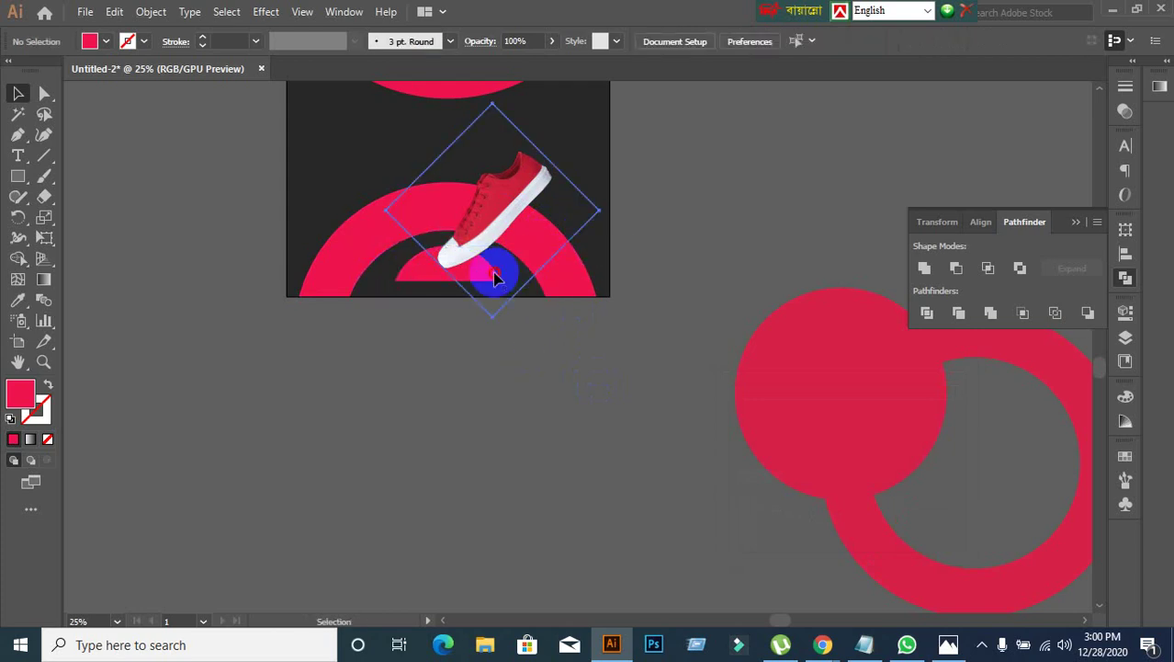
left_click(393, 271)
left_click(406, 270)
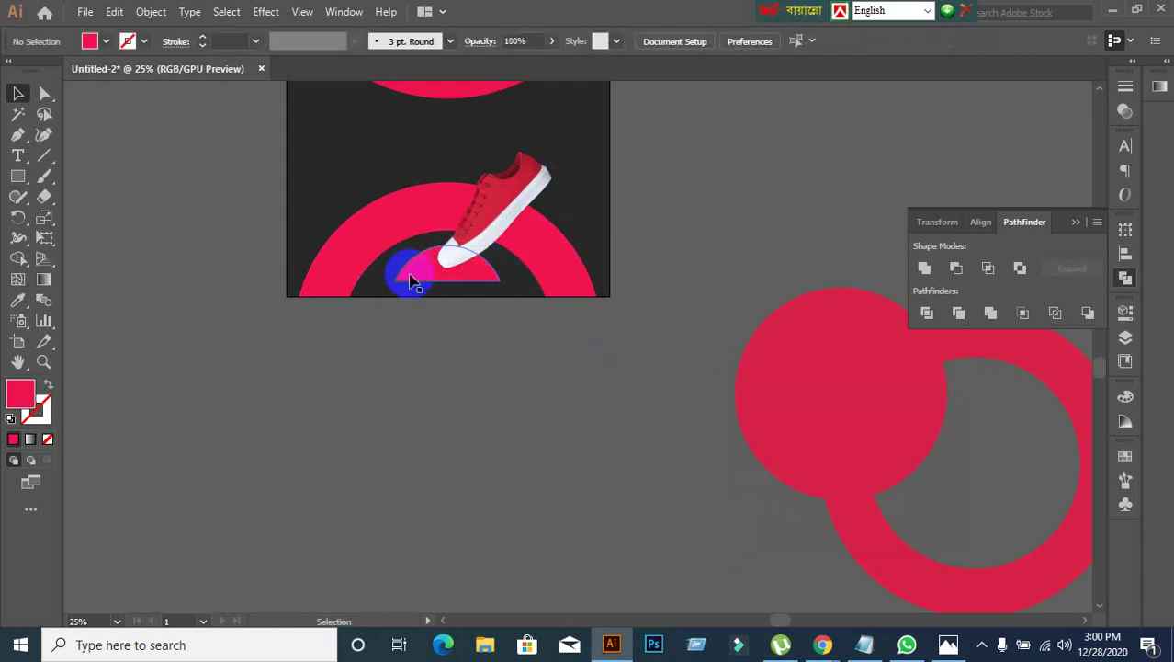
key("a")
key("v")
left_click(446, 380)
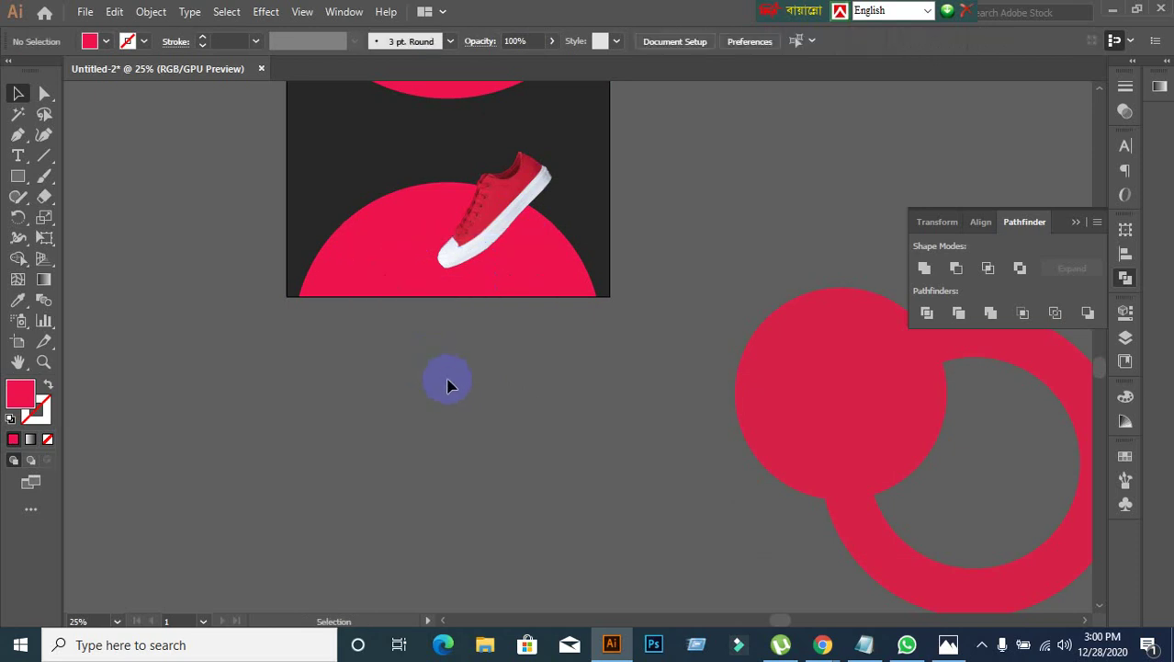
Step: Try nudging the inner red segment downward, and return it to its place
left_click(440, 281)
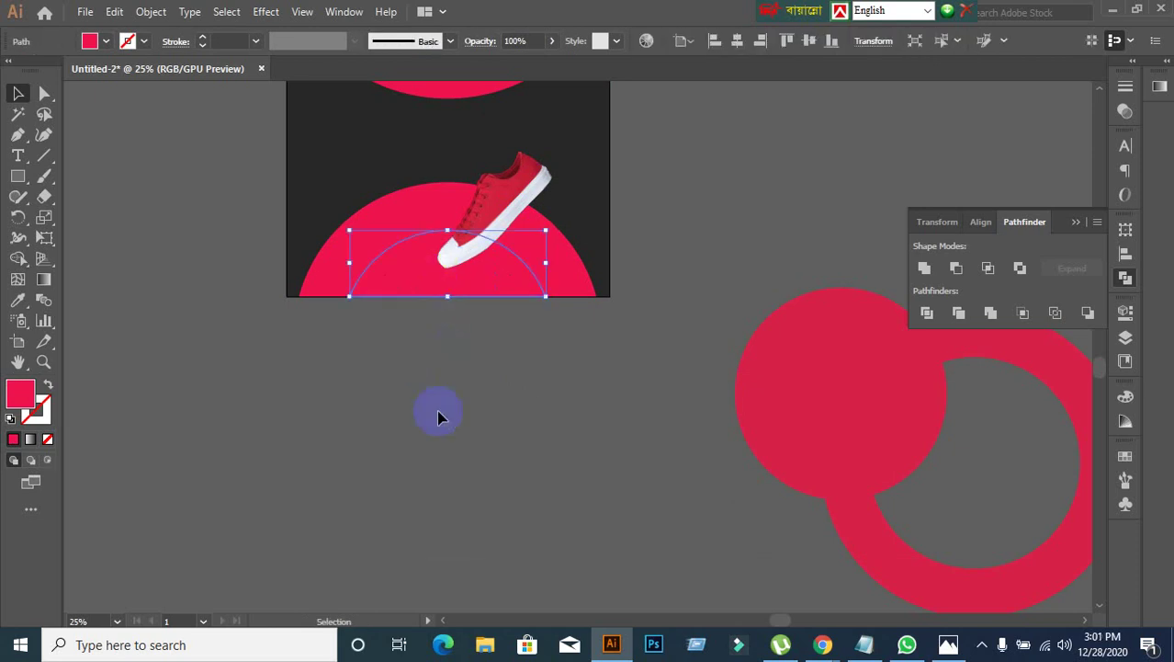
key("shift+Down")
key("shift+Down")
key("shift+Down")
key("shift+Down")
key("shift+Up")
key("shift+Up")
key("shift+Up")
key("shift+Up")
Step: Create an inset copy of the inner red segment with an Offset Path of -39 px and Miter joins
left_click(147, 11)
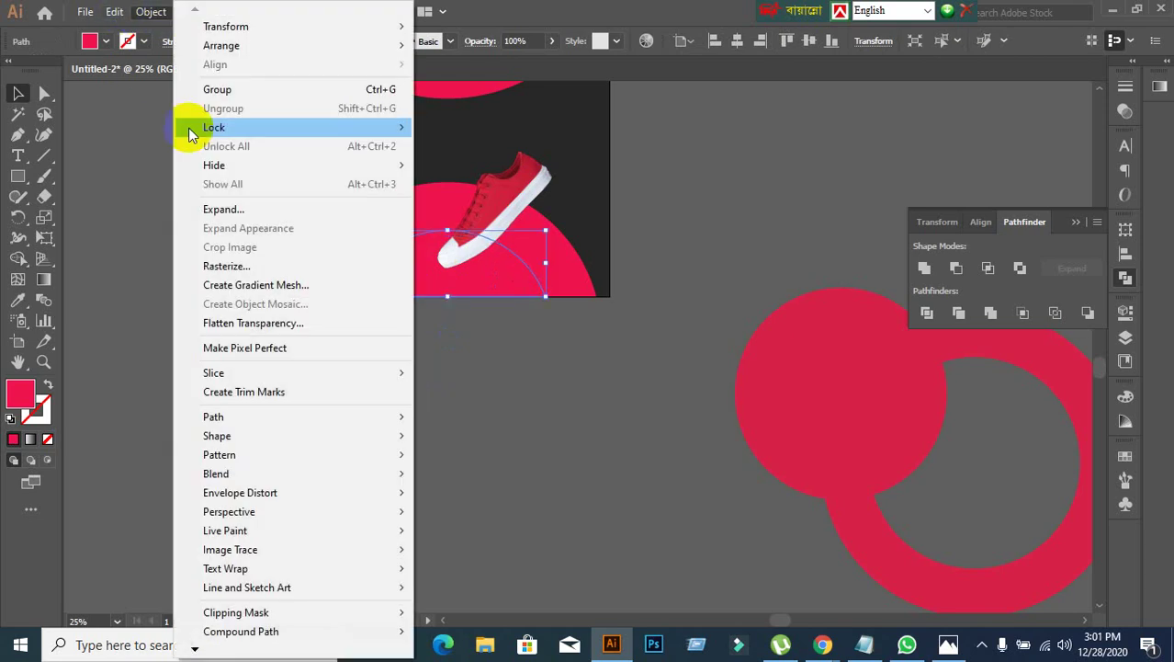
left_click(274, 421)
left_click(515, 480)
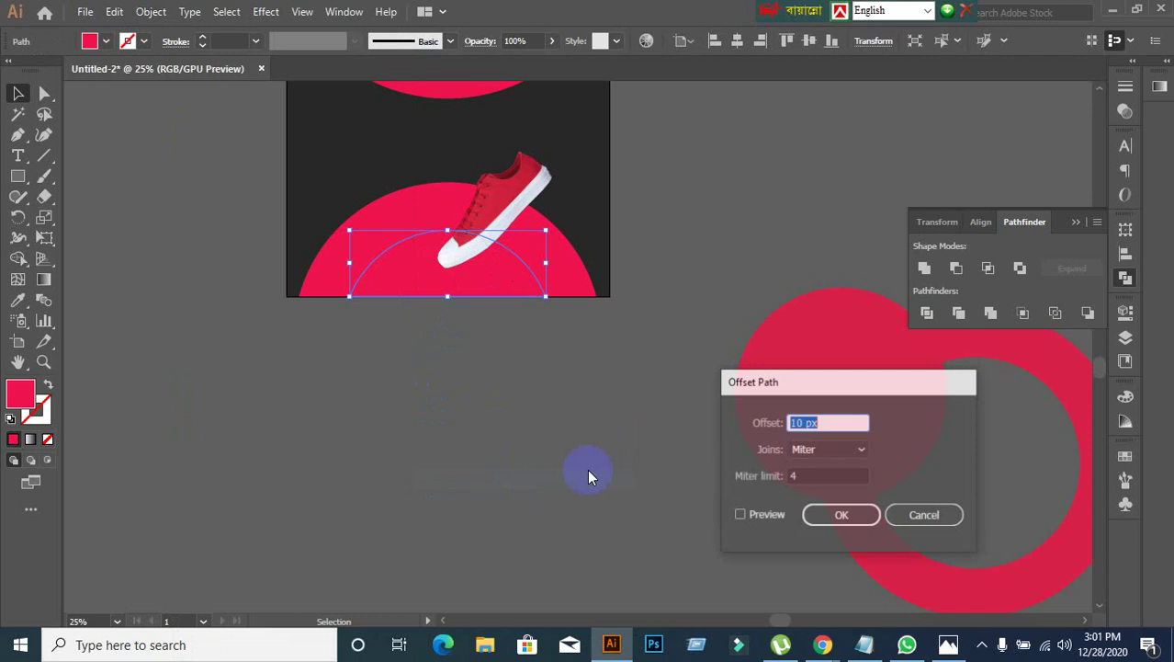
left_click(738, 515)
scroll(822, 423, "down", 4)
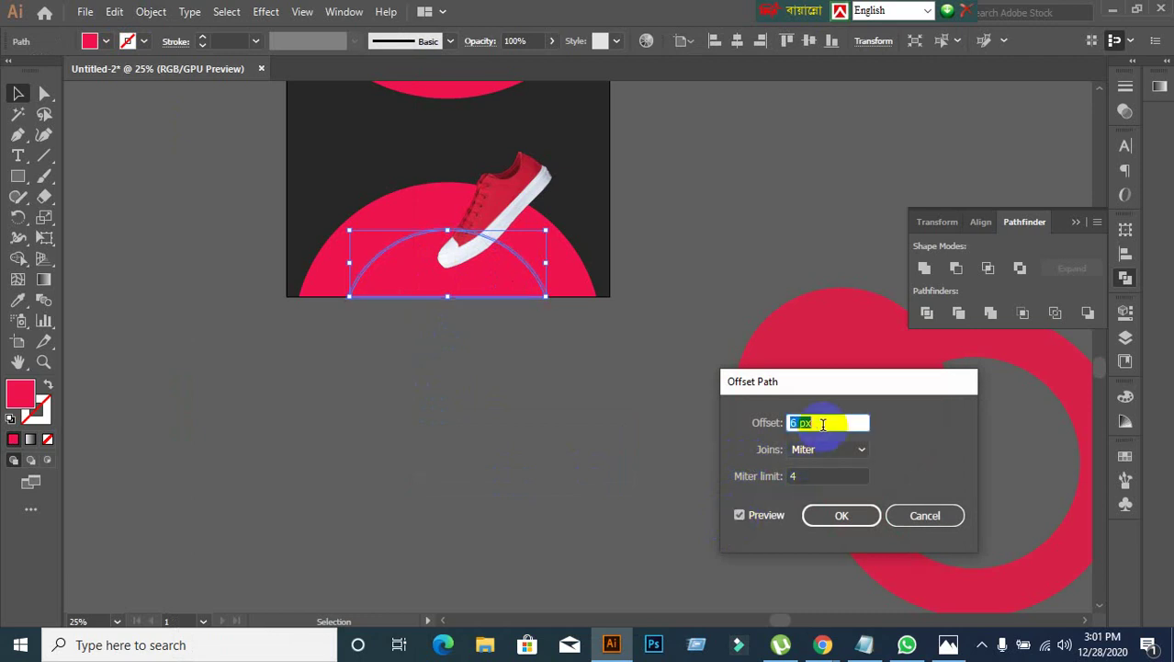
scroll(822, 424, "down", 15)
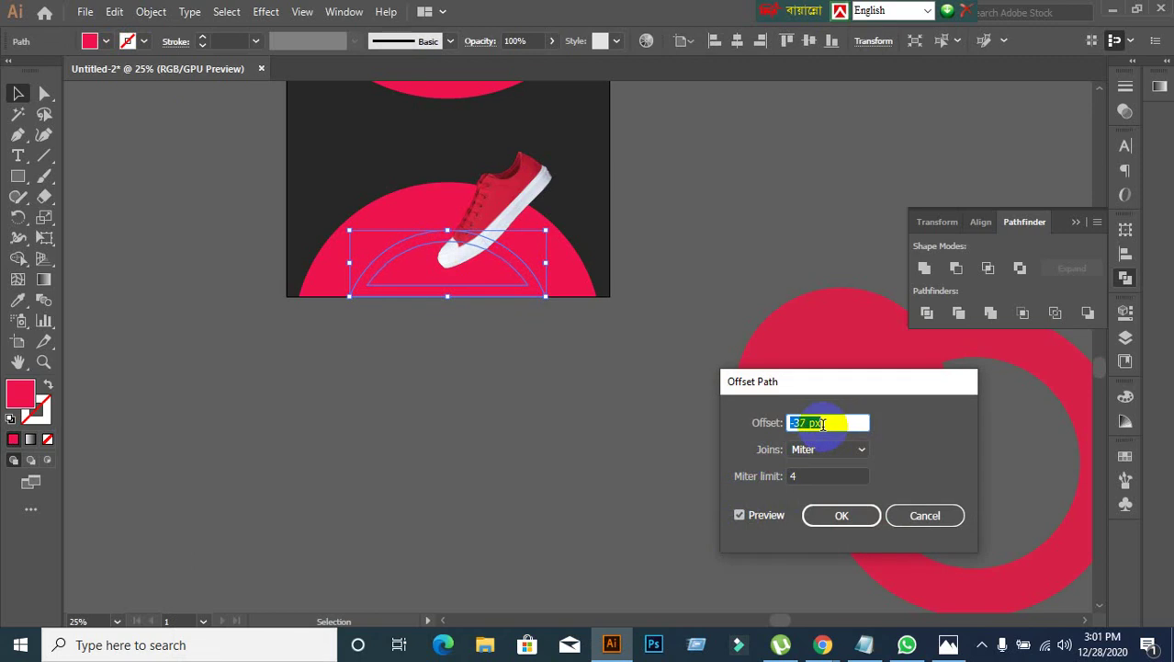
scroll(822, 424, "down", 3)
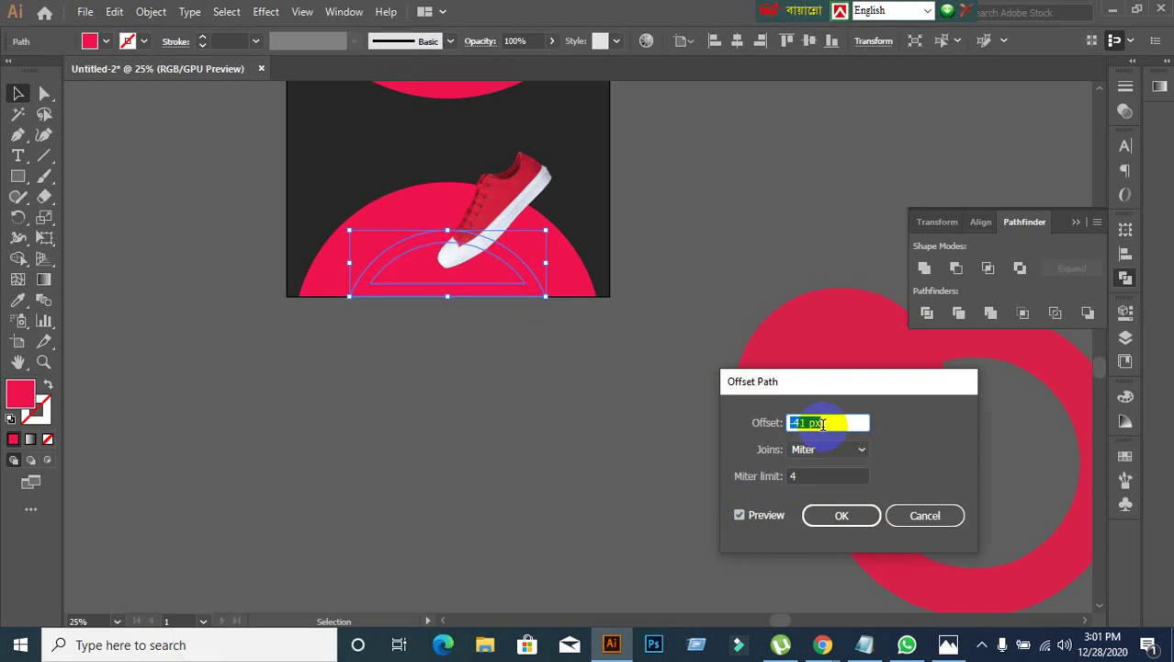
left_click(838, 513)
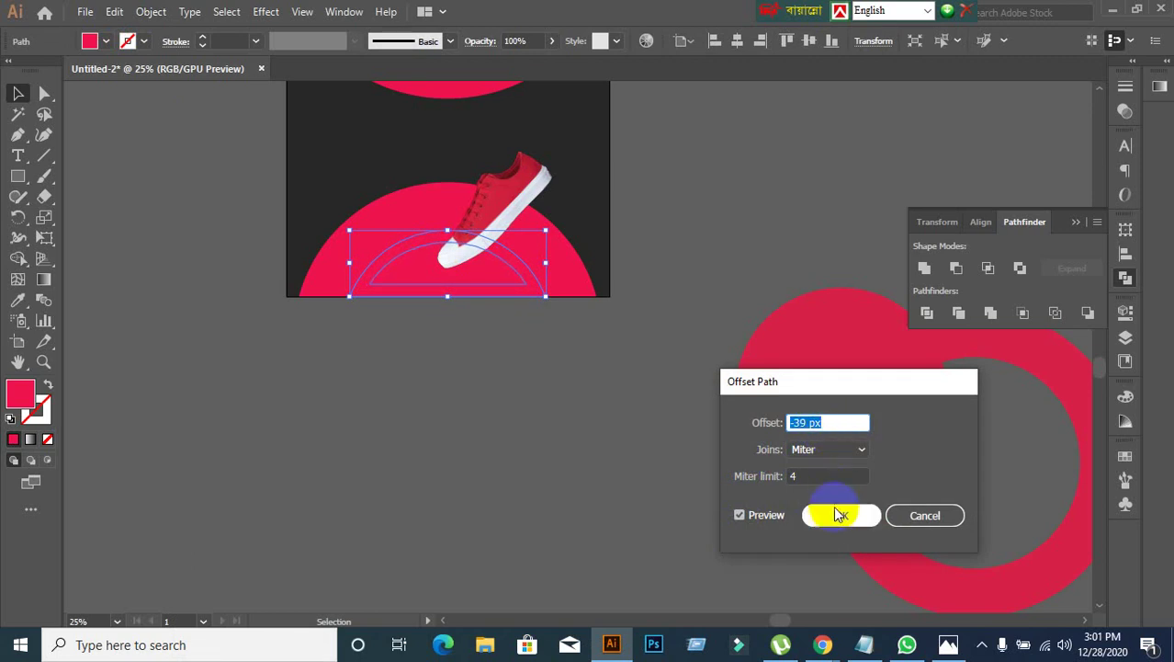
Step: Remove the band between the original inner segment and its inset copy with the Shape Builder, keeping the smaller red segment
left_click(431, 287, "shift")
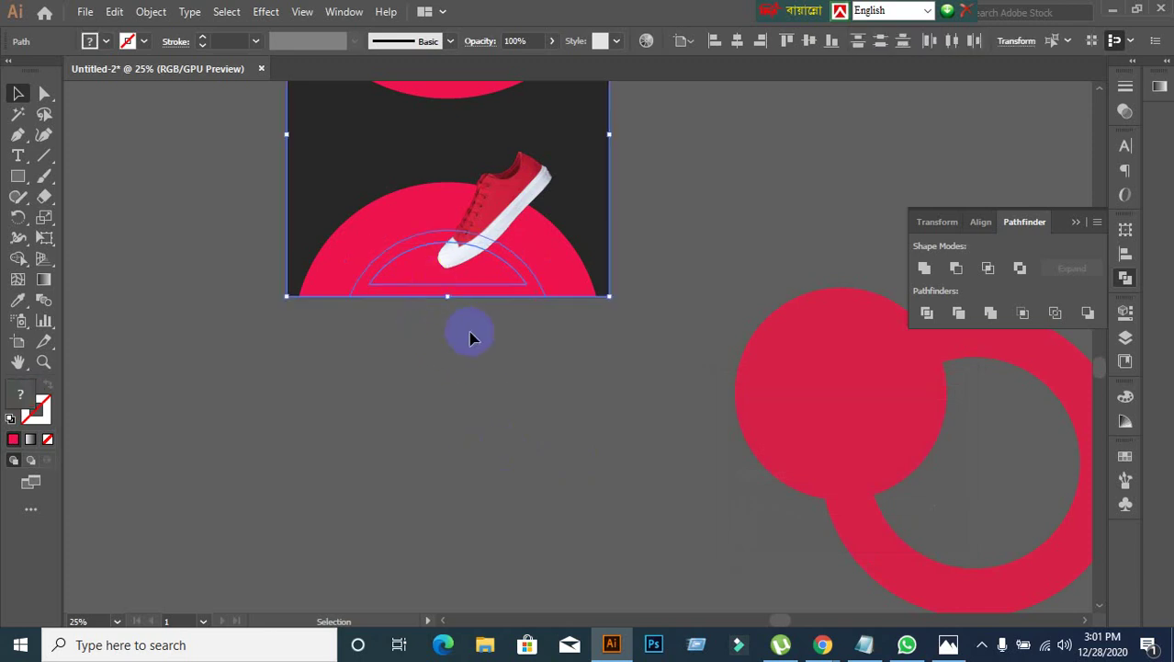
scroll(437, 370, "up", 1)
left_click(446, 370)
scroll(435, 359, "up", 2)
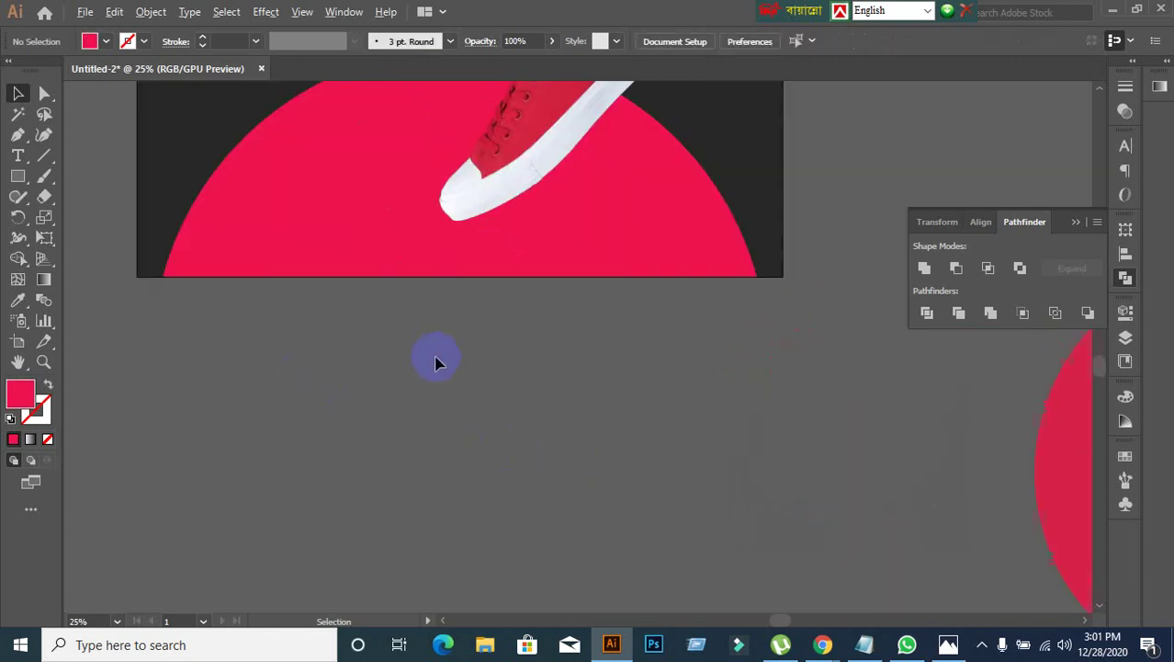
left_click(412, 231)
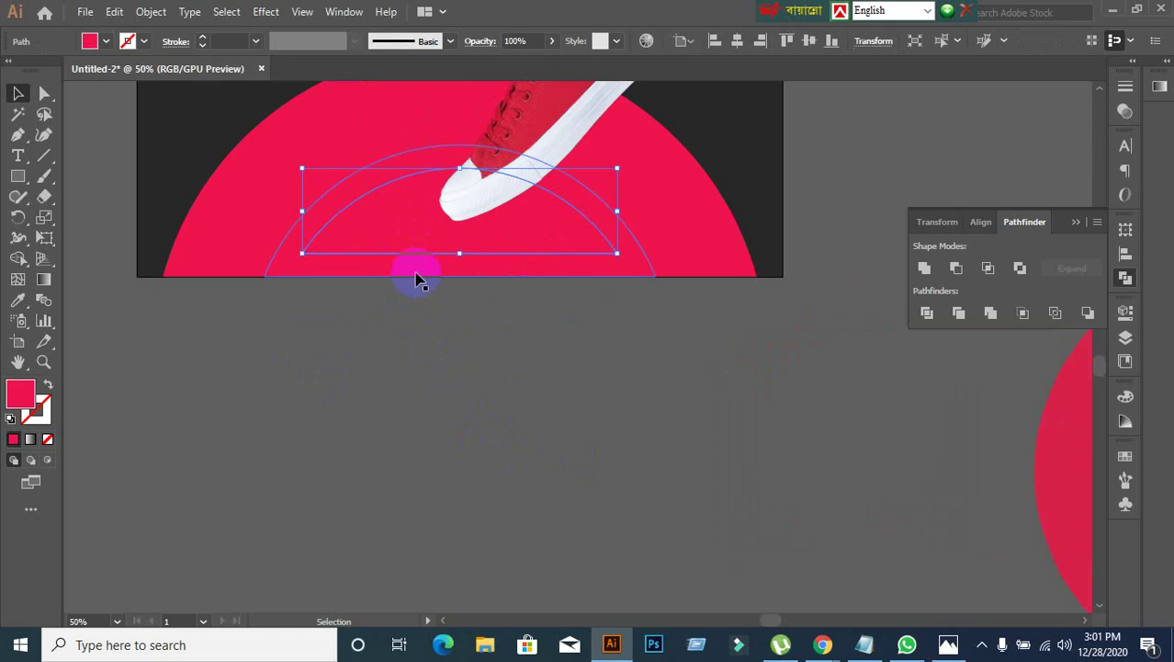
left_click(414, 274, "shift")
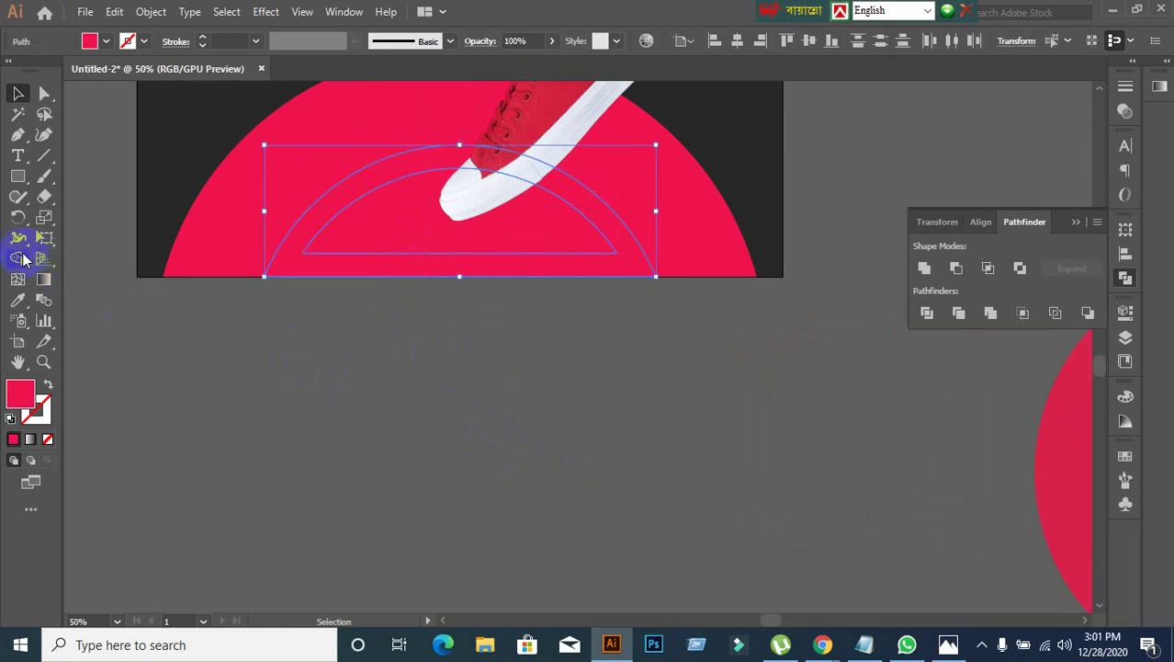
left_click(19, 259)
left_click_drag(381, 236, 377, 193)
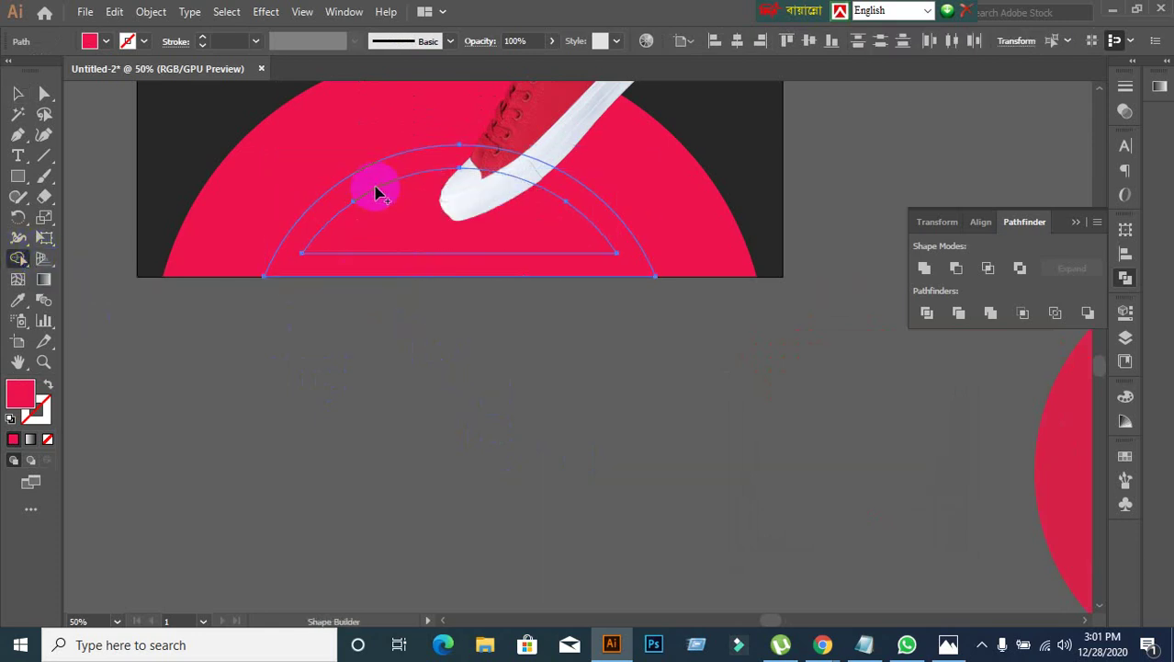
left_click(375, 182, "alt")
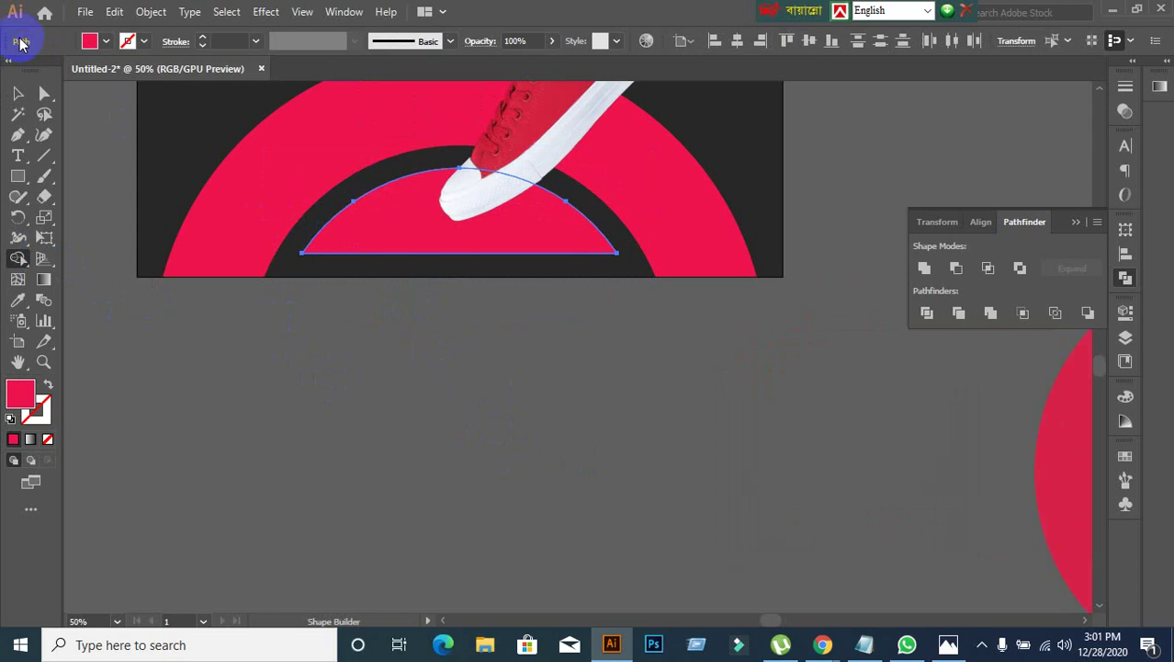
left_click(17, 92)
left_click(406, 298)
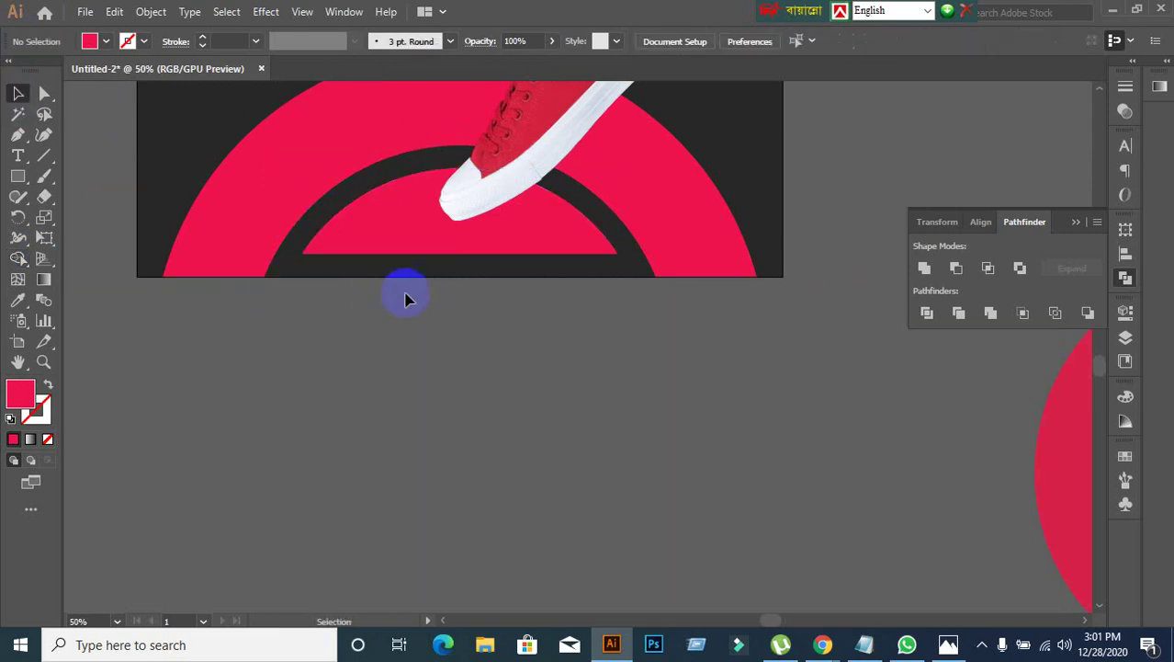
Step: Shift the red shoe slightly so its toe sits over the small inner red segment
scroll(407, 299, "down", 1)
left_click(475, 207)
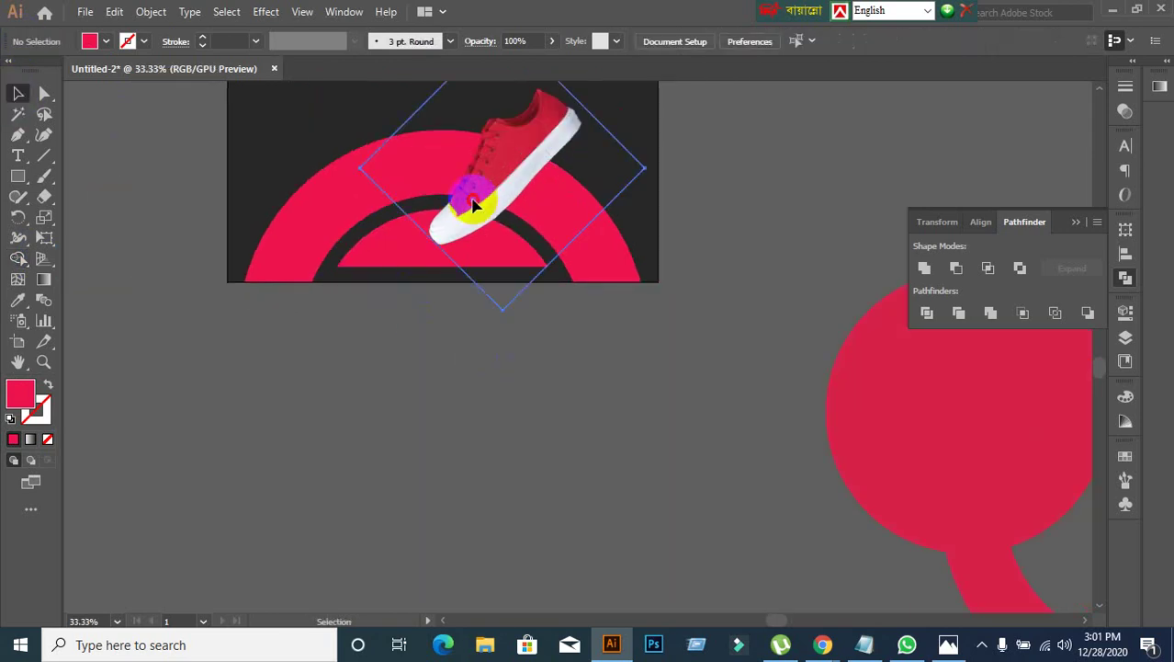
left_click_drag(475, 207, 467, 209)
left_click(474, 372)
scroll(475, 369, "down", 1)
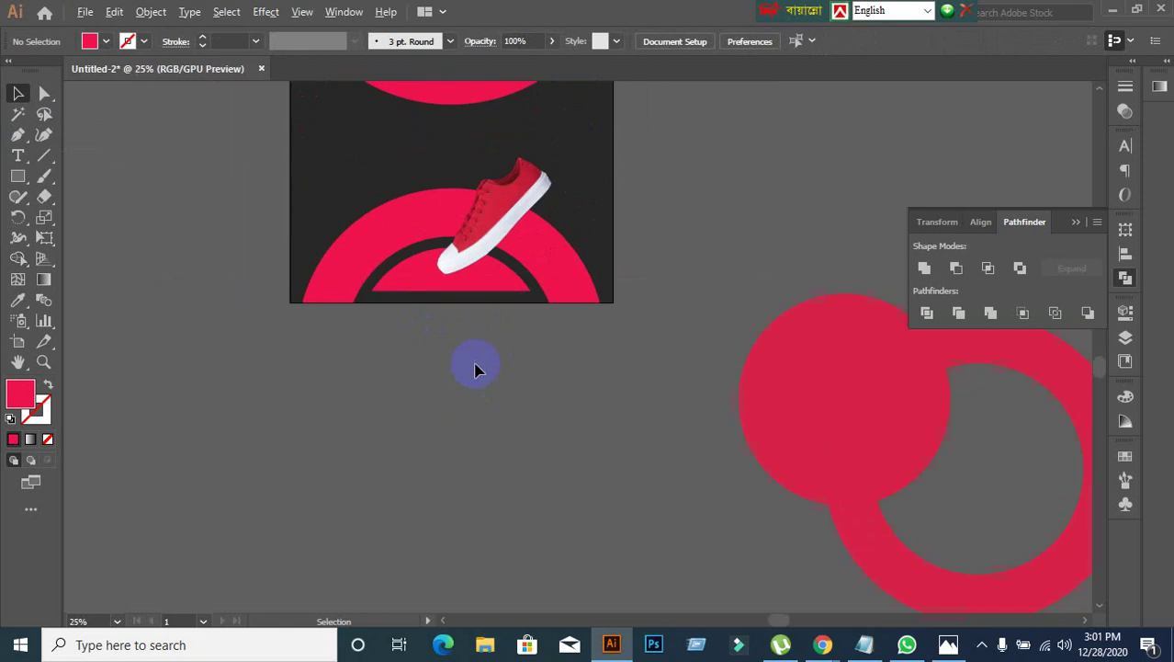
left_click(467, 294)
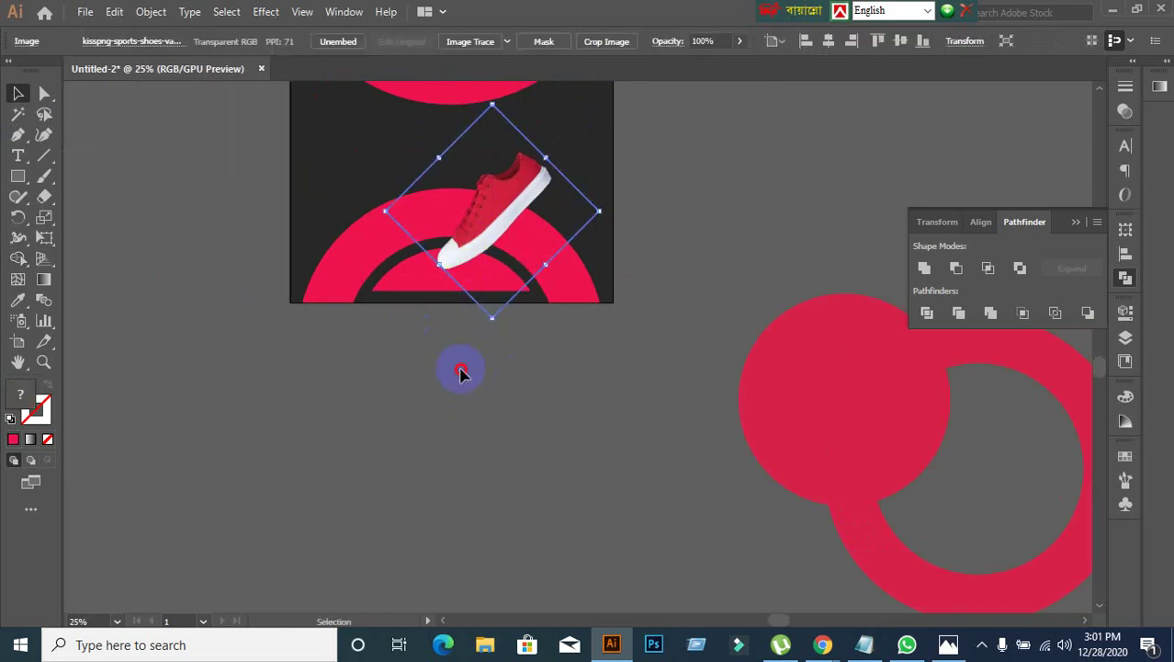
left_click(462, 372)
Step: Draw a red circle with the Ellipse tool just below the artboard
scroll(450, 379, "up", 1)
scroll(450, 379, "up", 1)
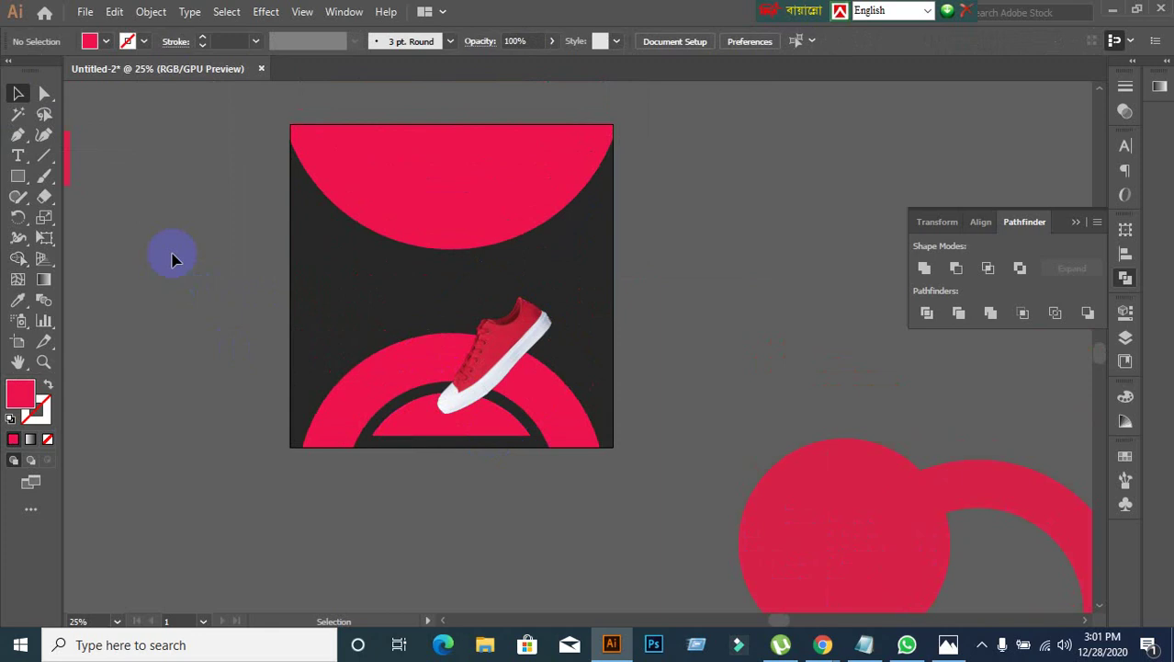
scroll(620, 513, "up", 1)
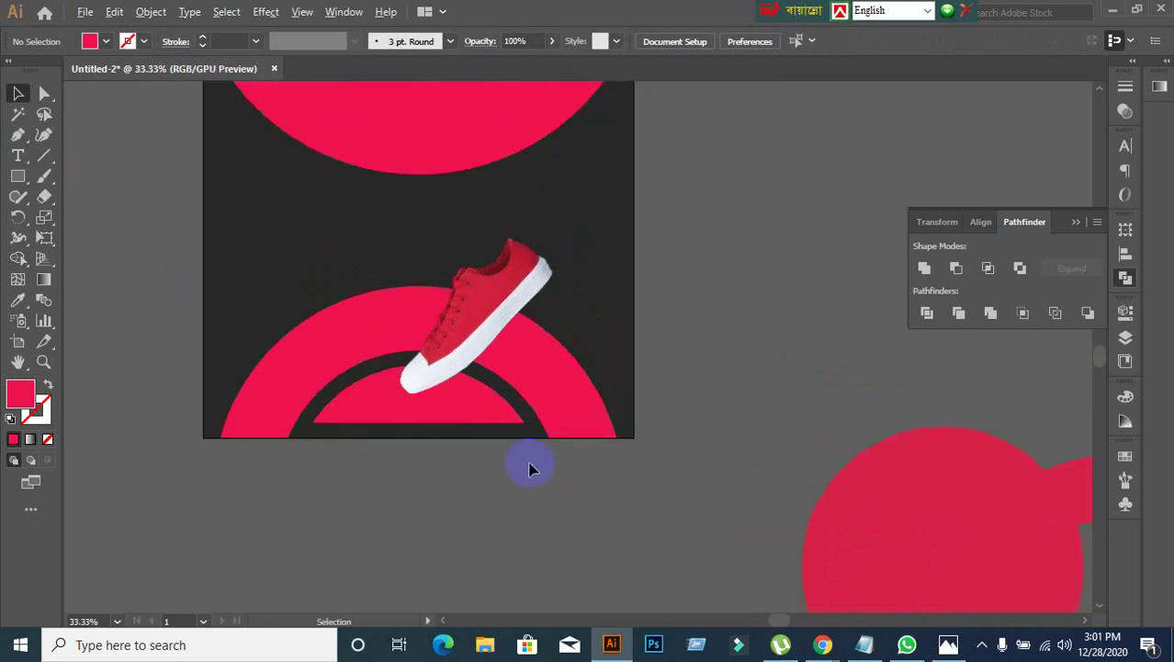
scroll(529, 467, "down", 2)
scroll(510, 304, "up", 1)
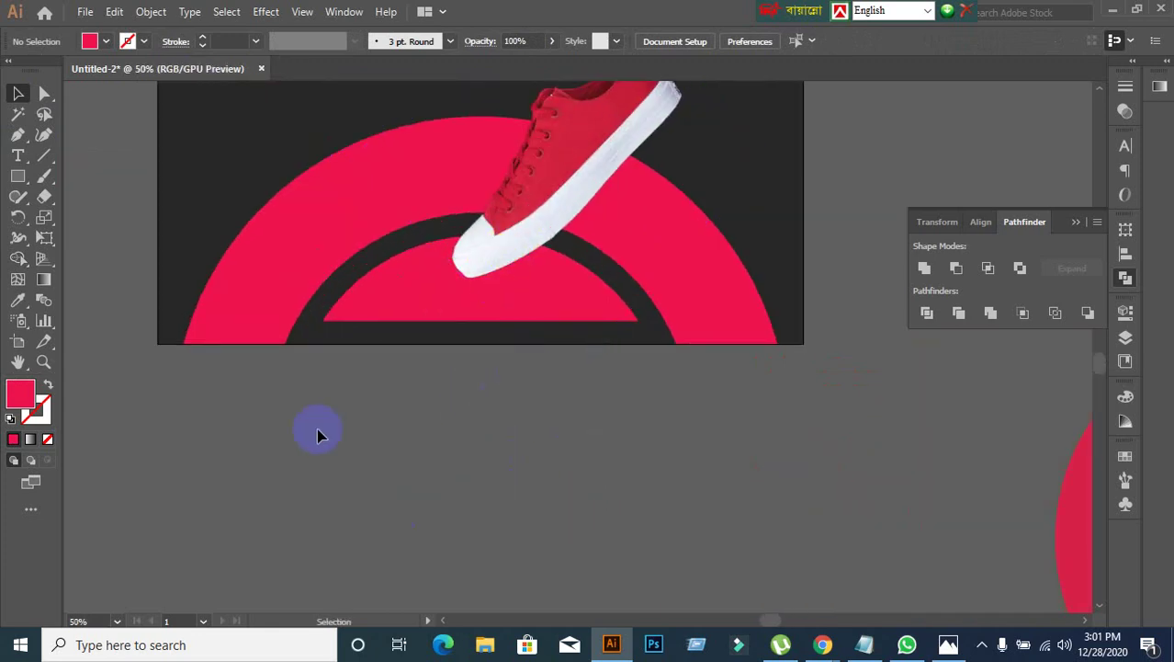
left_click(18, 176)
left_click(96, 217)
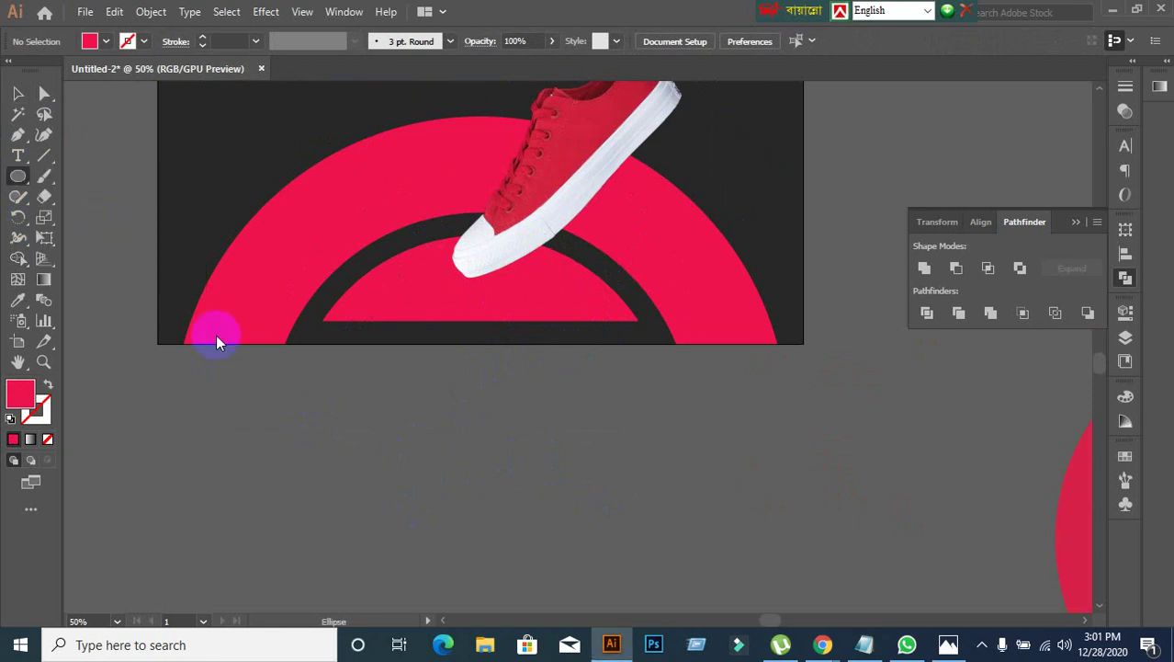
left_click_drag(300, 430, 421, 514)
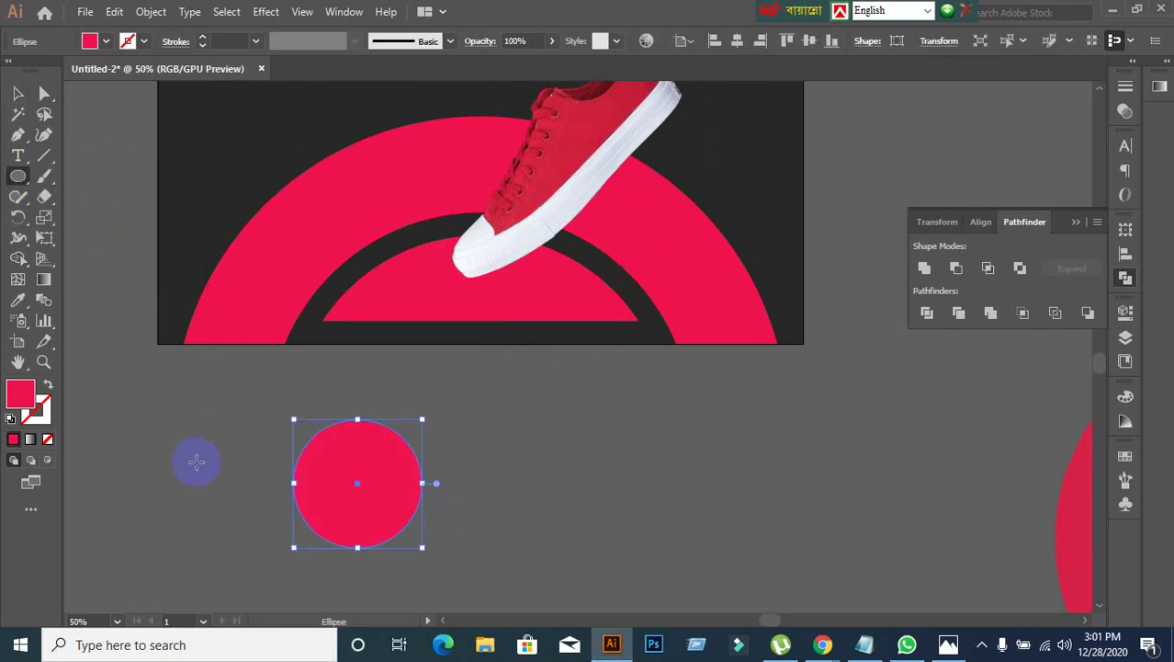
Step: Fill the circle with a radial black-and-white gradient, reversed to be black in the centre and white at the edge
left_click(32, 440)
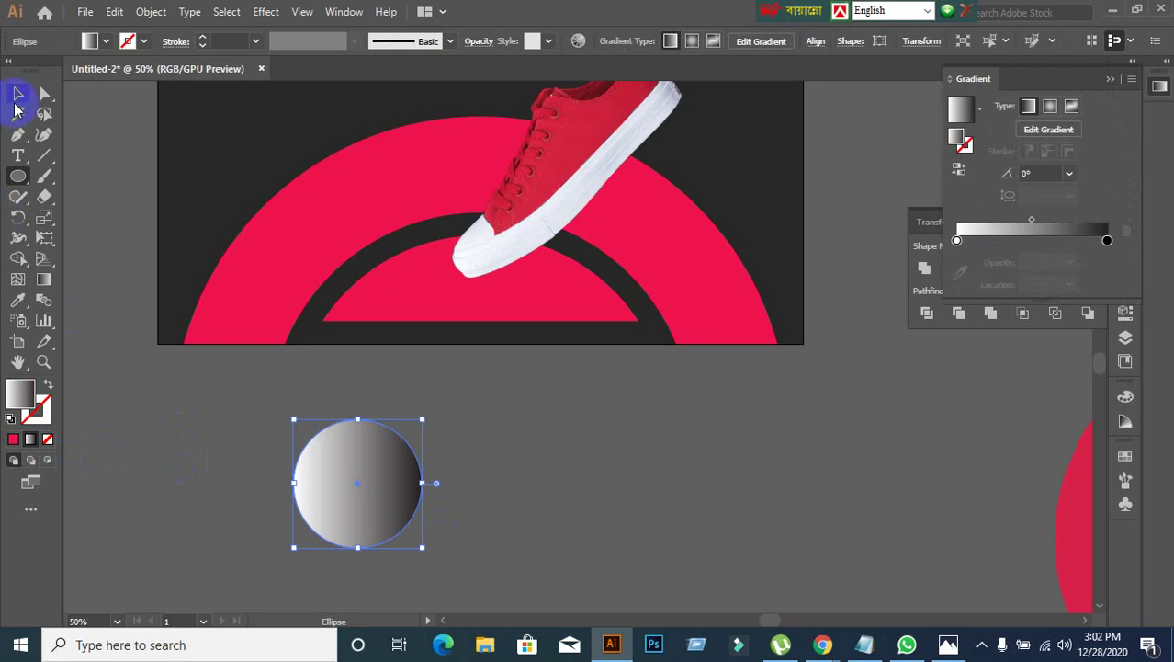
left_click(19, 93)
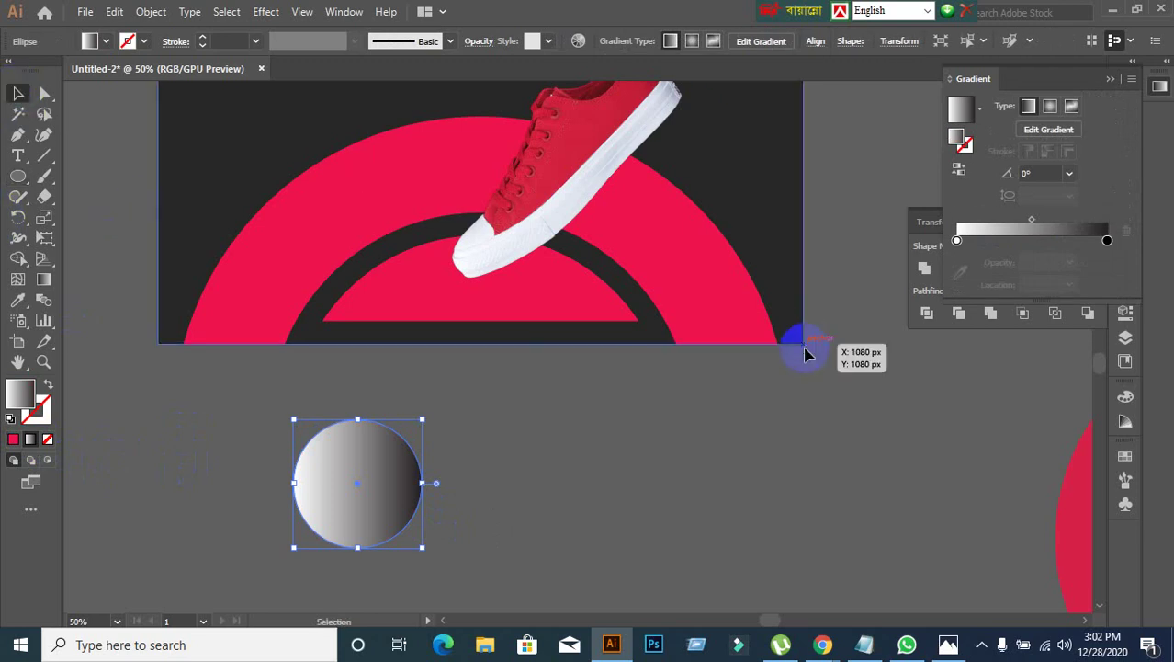
scroll(813, 340, "down", 1)
scroll(809, 275, "up", 5)
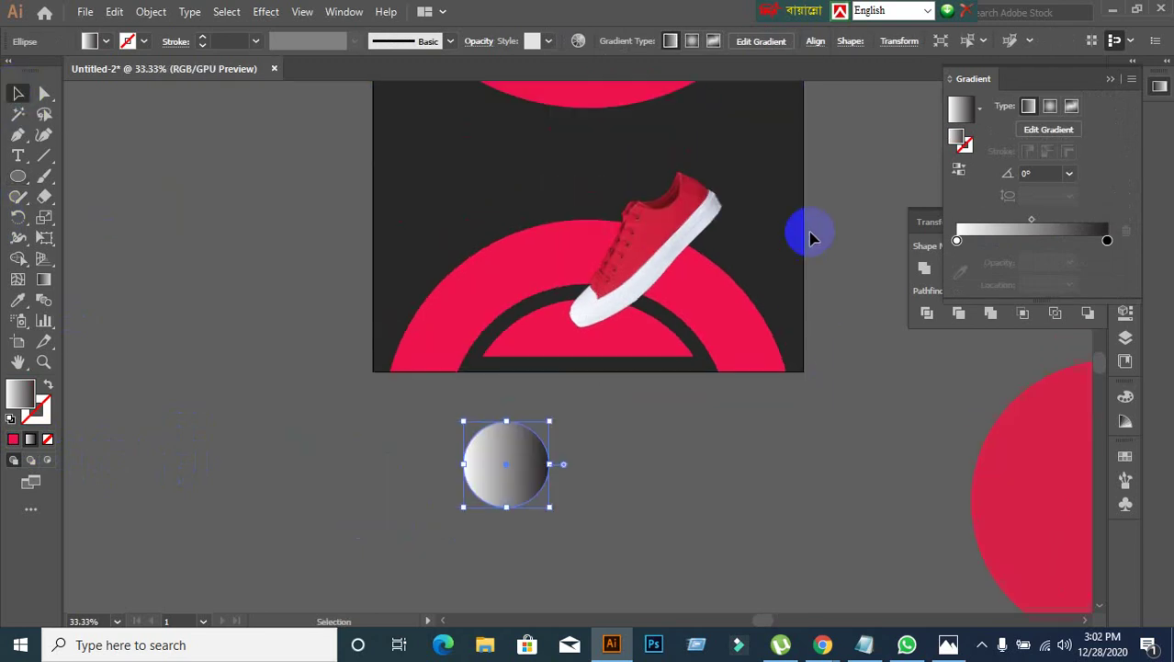
scroll(811, 238, "down", 1)
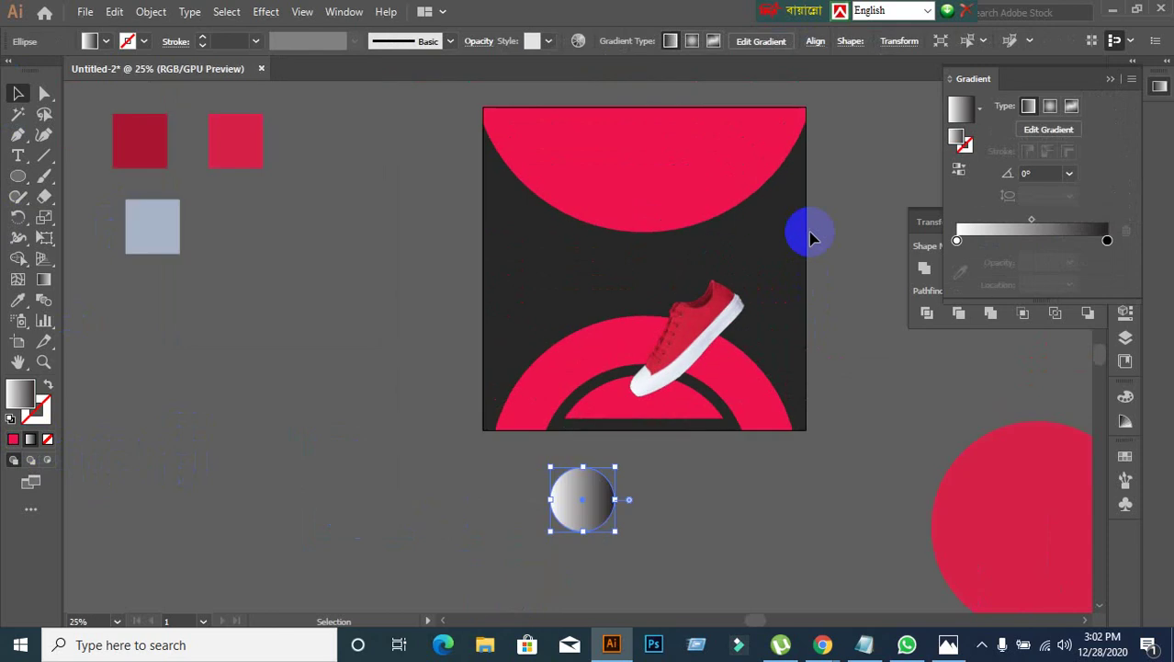
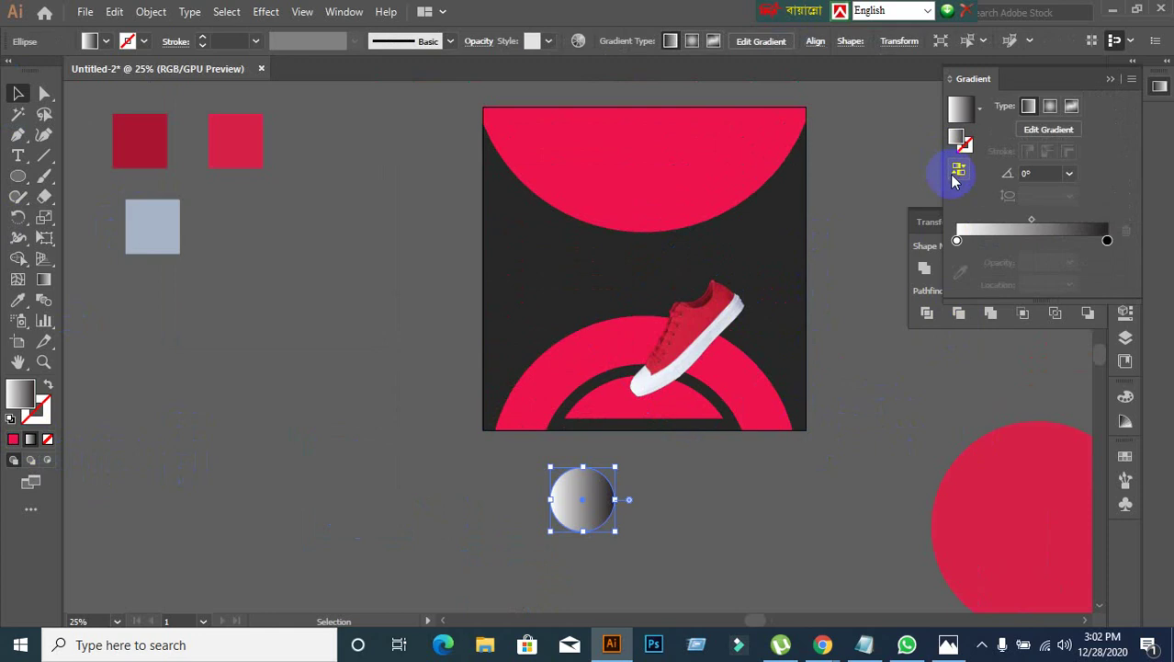
left_click(1049, 106)
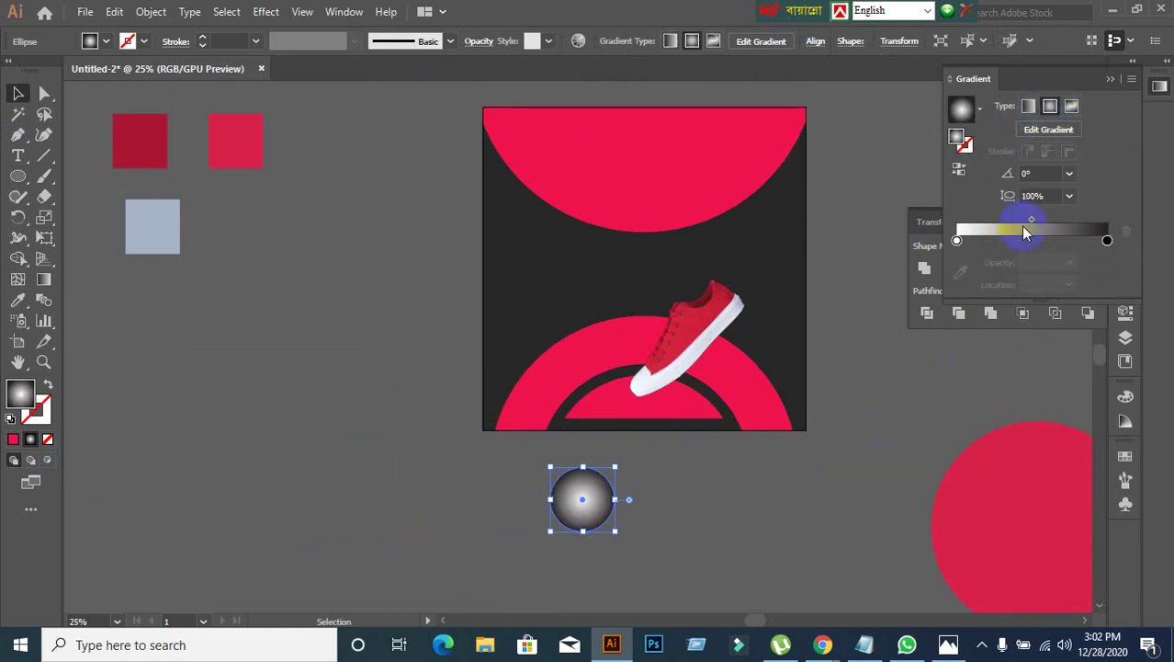
left_click(958, 170)
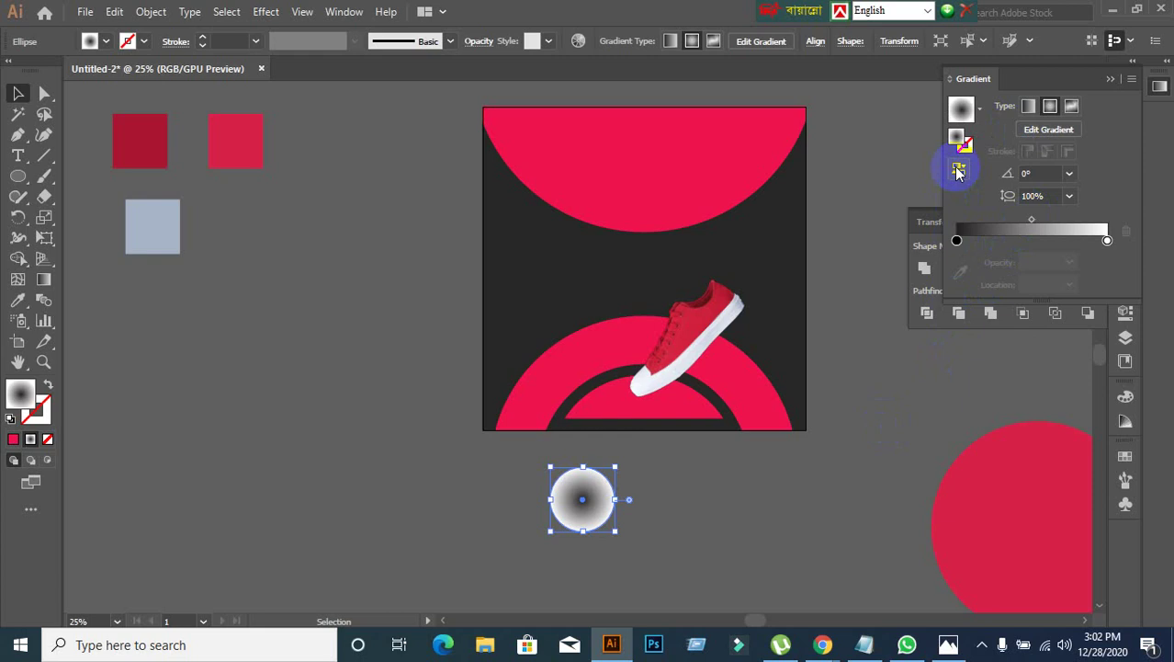
left_click(842, 504)
Step: Centre the circle roughly below the artboard's middle, and set its gradient's outer white stop to 0% opacity
left_click_drag(597, 518, 650, 507)
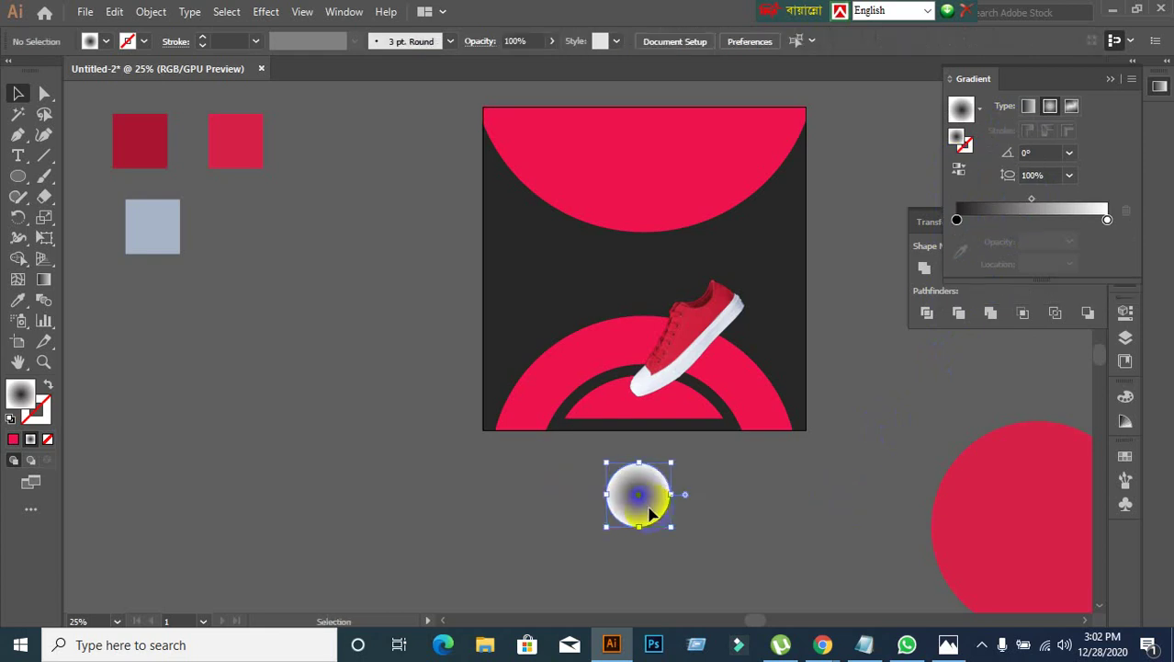
left_click(1123, 460)
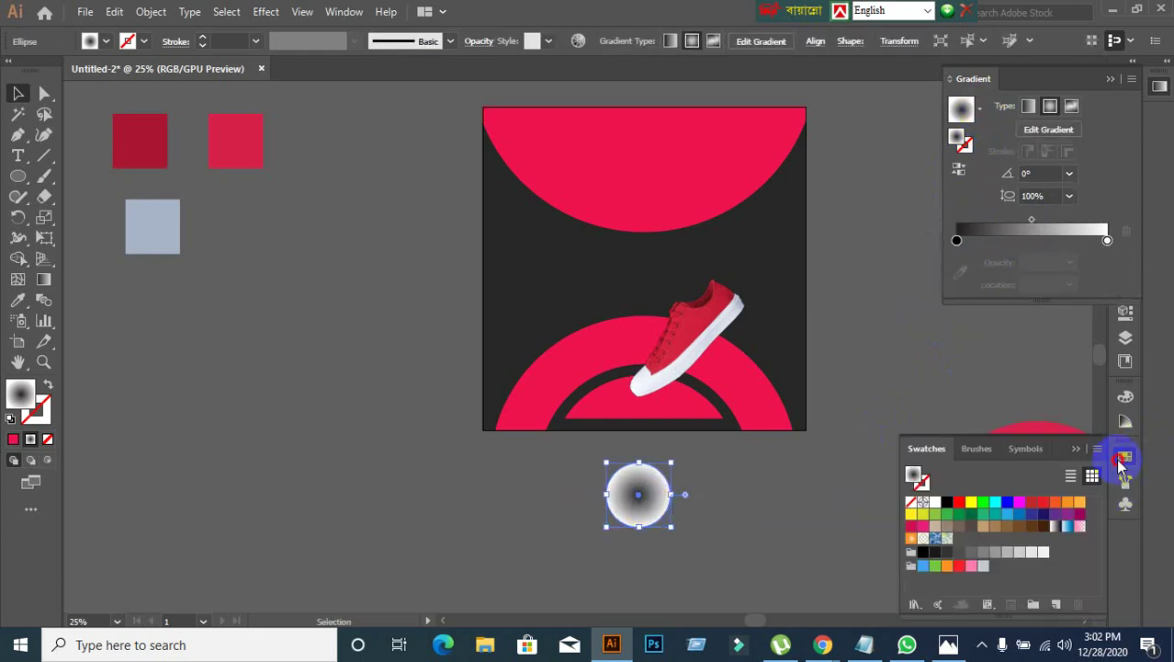
left_click_drag(1120, 464, 1109, 239)
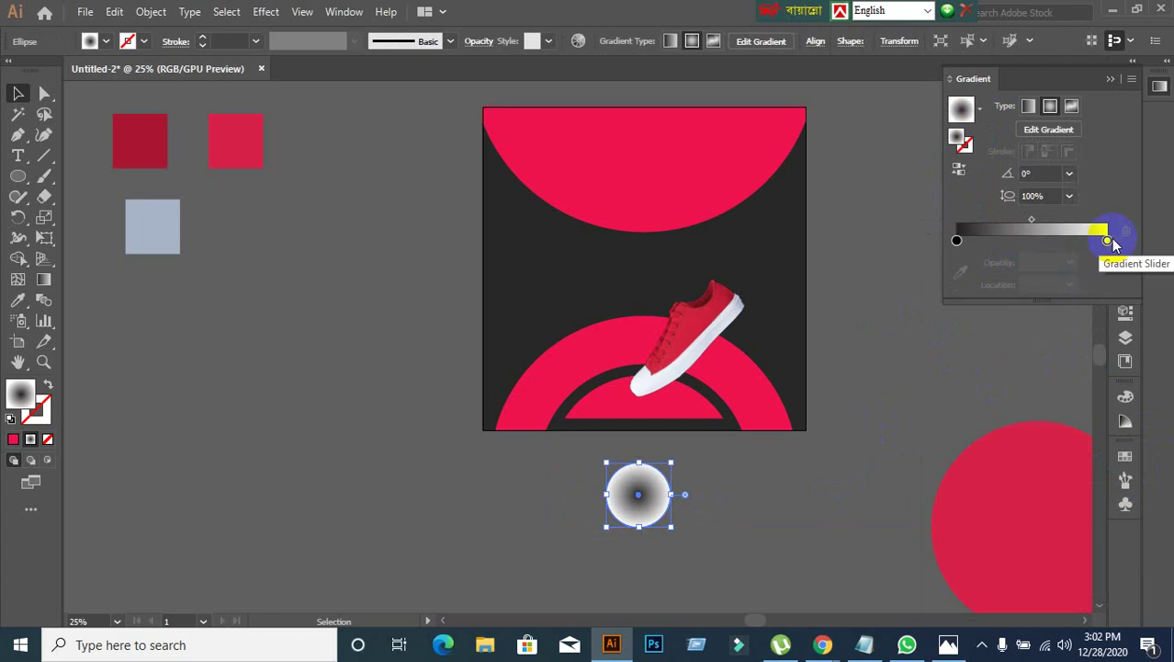
left_click(1108, 240)
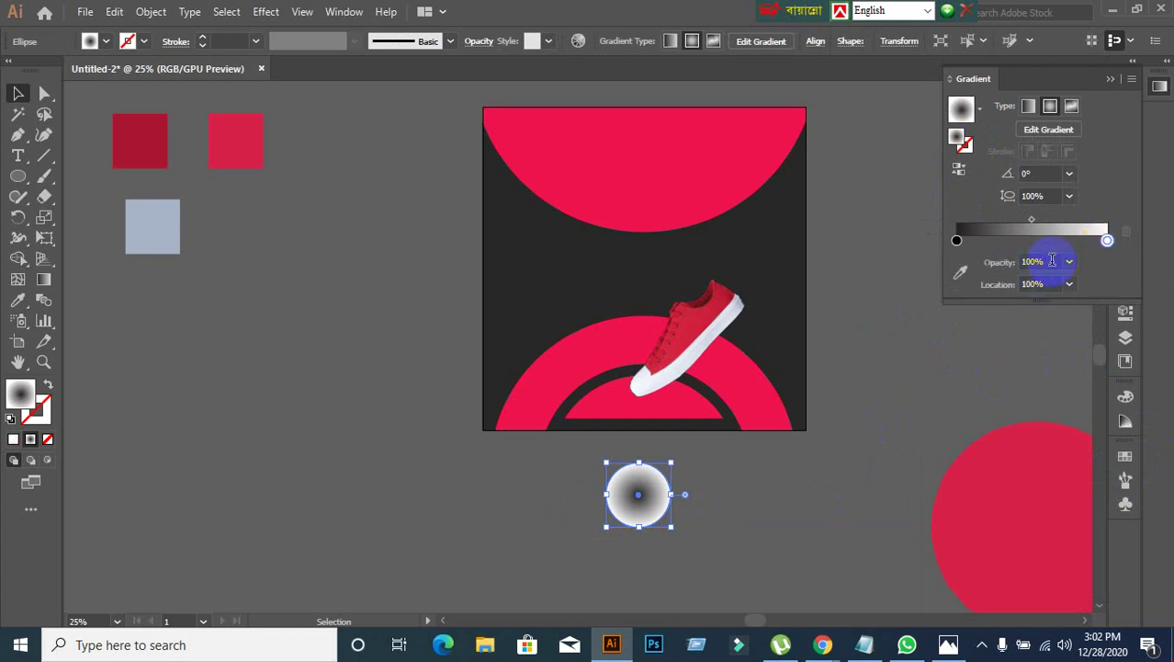
left_click(1052, 261)
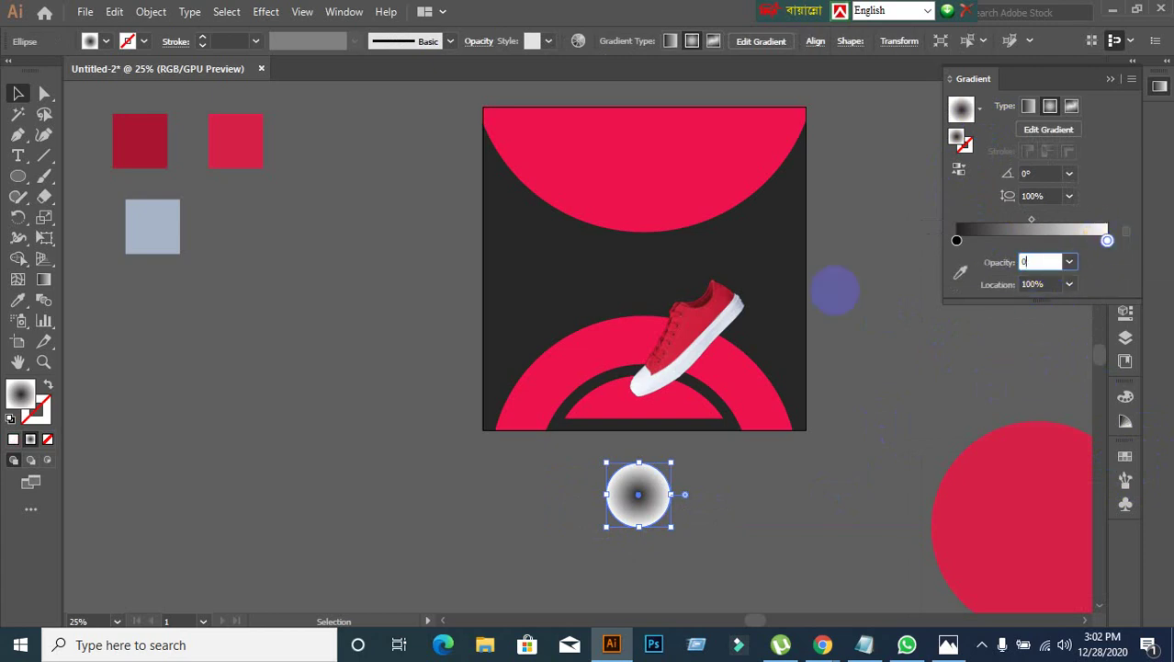
type("0")
key("Return")
Step: Move the gradient circle onto the inner red segment and flatten it into a thin horizontal ellipse beneath the shoe's toe
left_click_drag(640, 498, 636, 421)
scroll(668, 459, "up", 2)
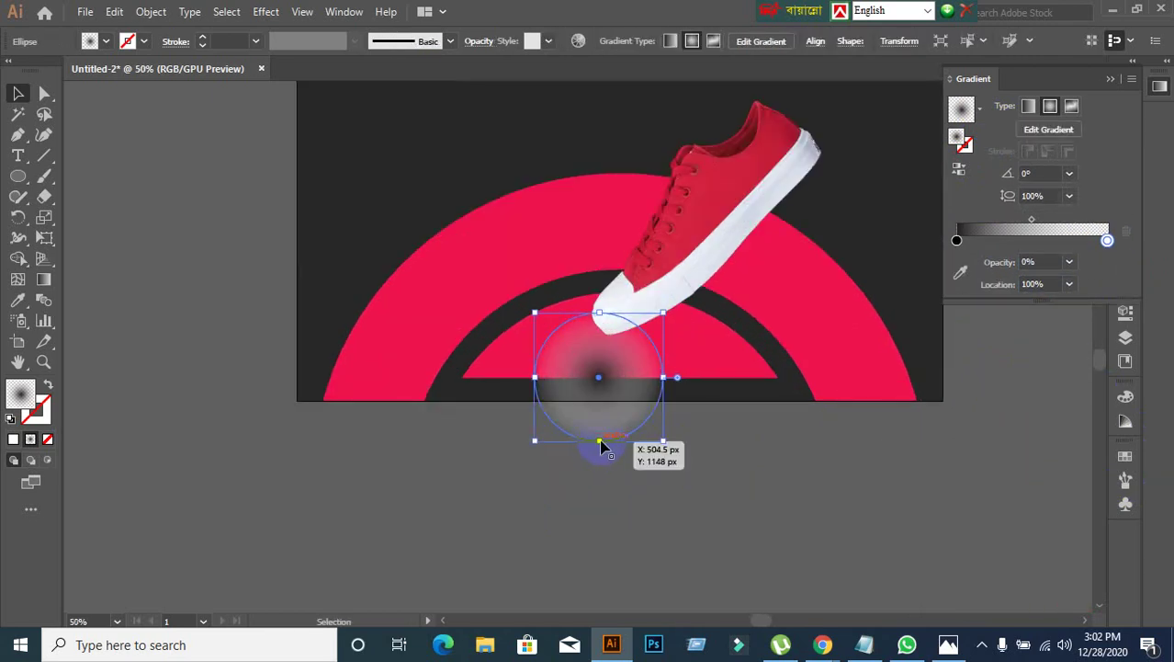
left_click_drag(601, 442, 596, 356)
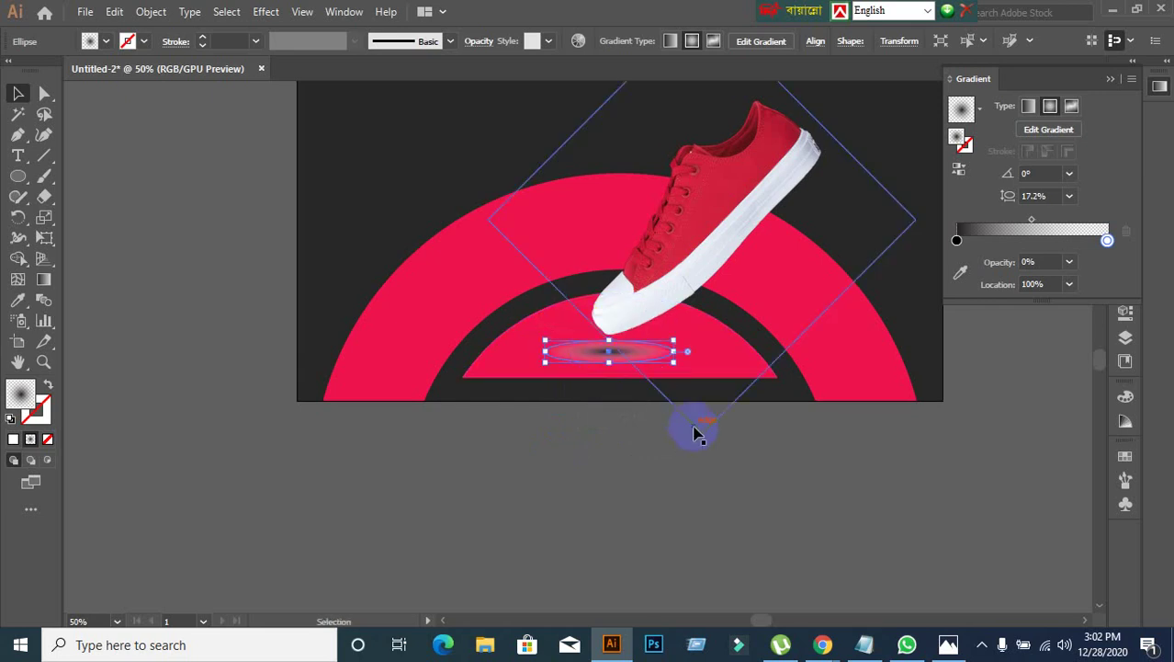
Step: Set the outer white stop of the shadow ellipse's gradient to 100% opacity
left_click(1109, 79)
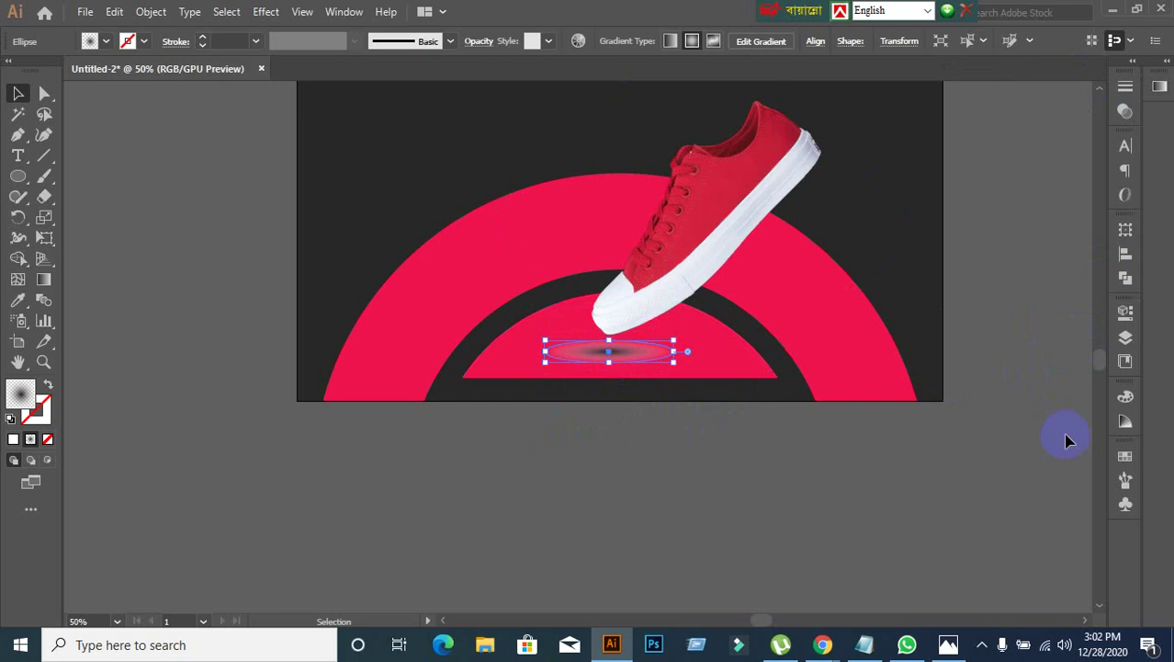
left_click(347, 13)
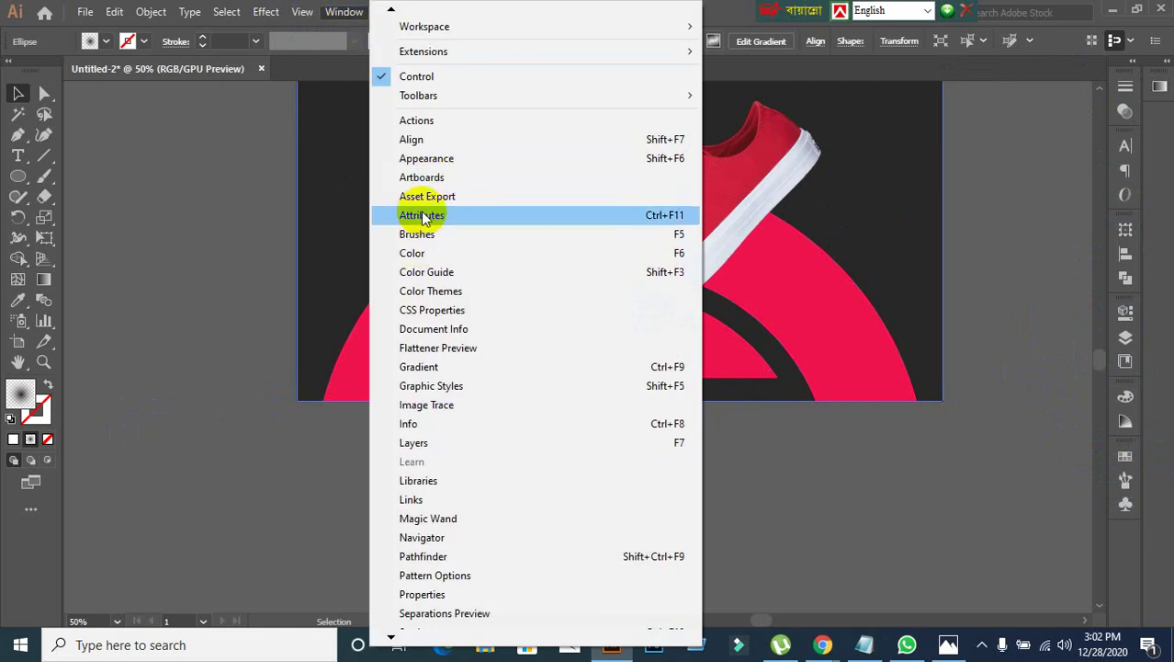
left_click(420, 367)
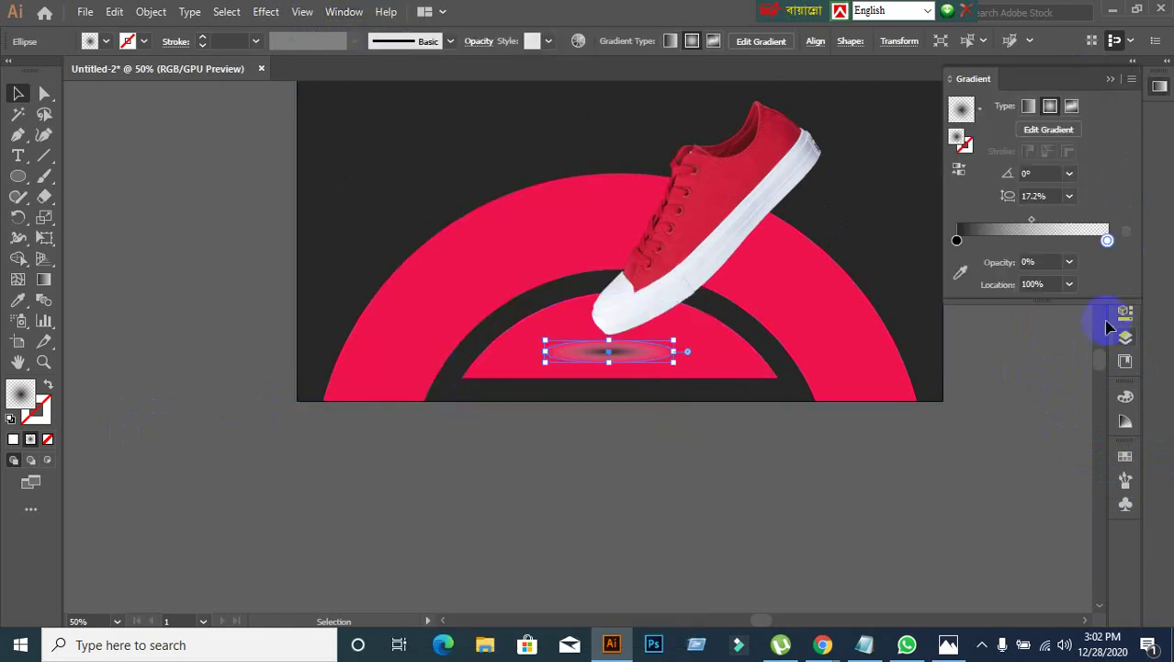
left_click(1052, 261)
key("Return")
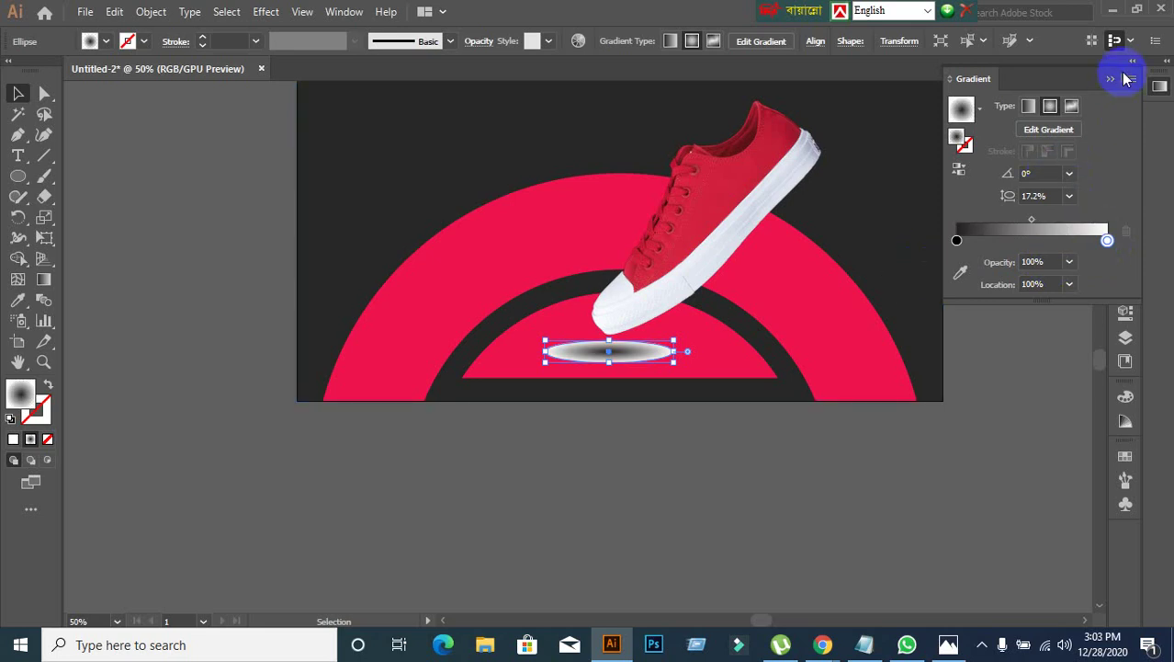
Step: Undock the gradient settings and place them as a floating collapsed group beside the artboard
left_click_drag(1103, 82, 1068, 262)
left_click(1065, 236)
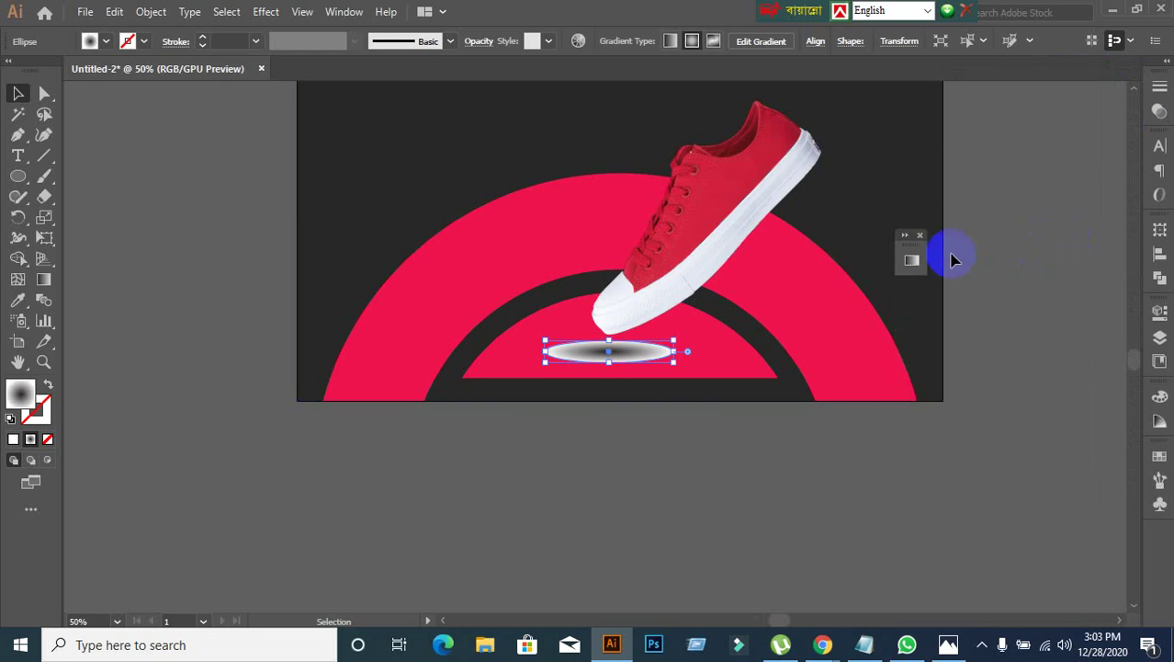
left_click_drag(917, 244, 1064, 111)
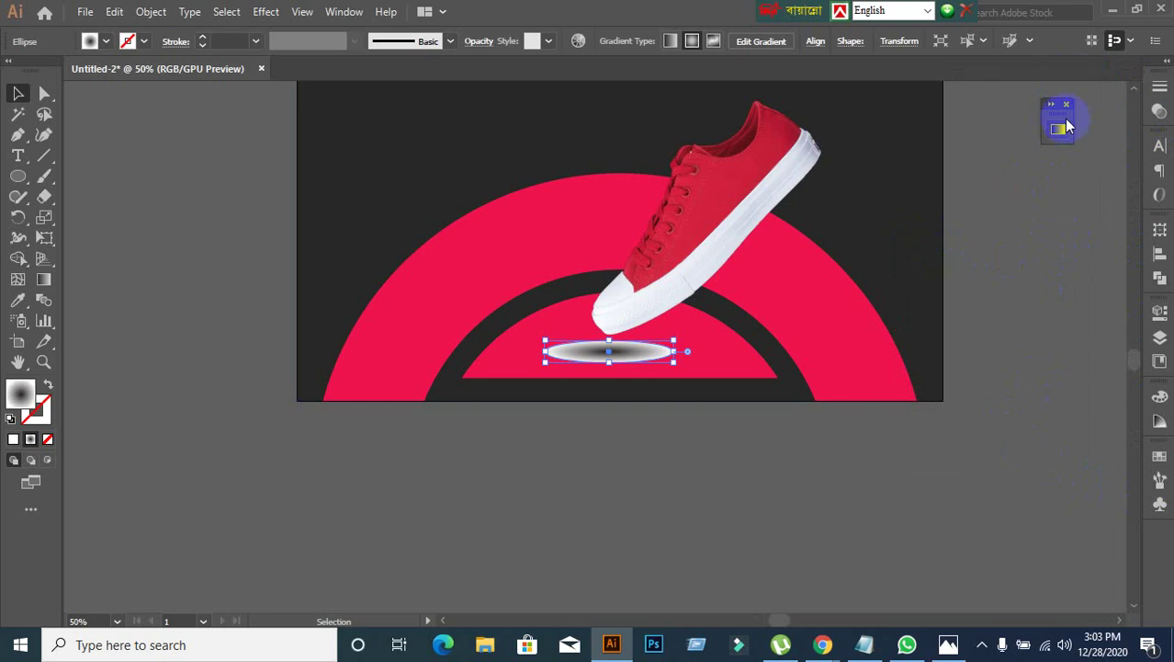
left_click_drag(1063, 124, 1063, 389)
Step: Set the shadow ellipse's blending mode to Multiply and deselect it
left_click(1160, 111)
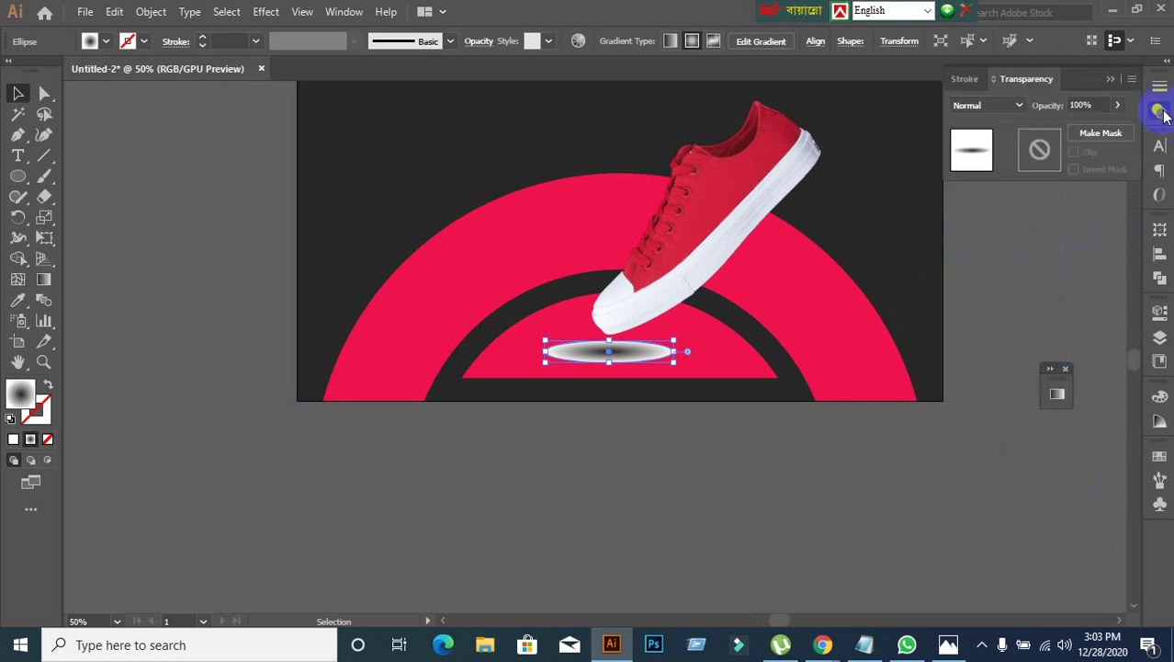
left_click(1018, 105)
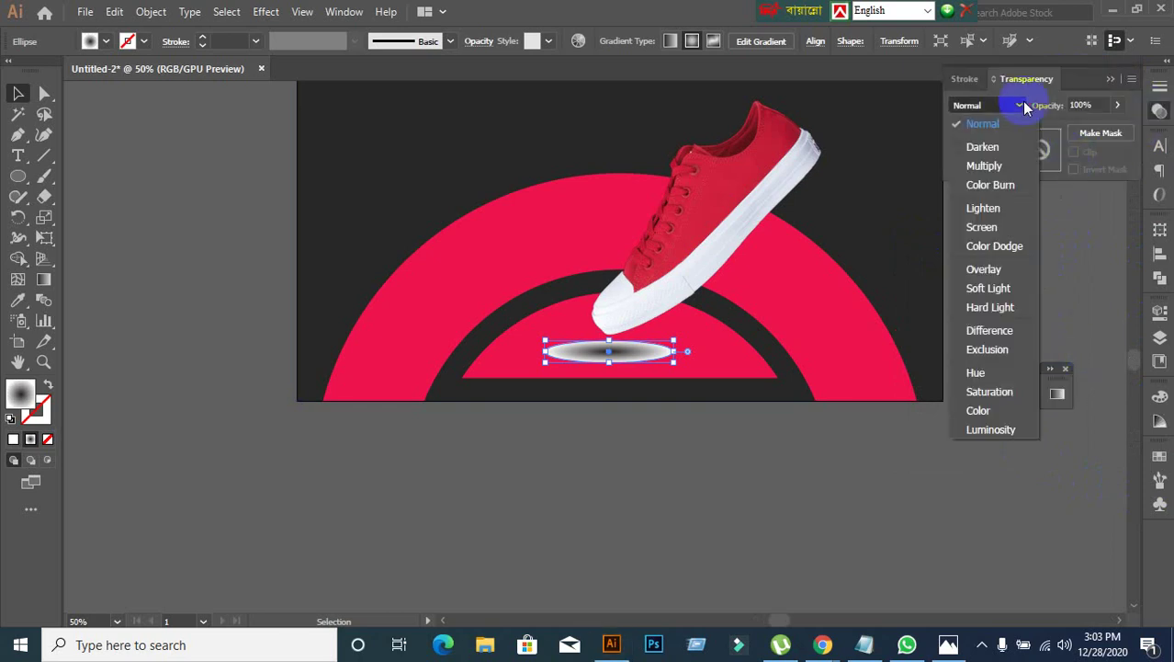
left_click(979, 120)
left_click(995, 172)
left_click(680, 457)
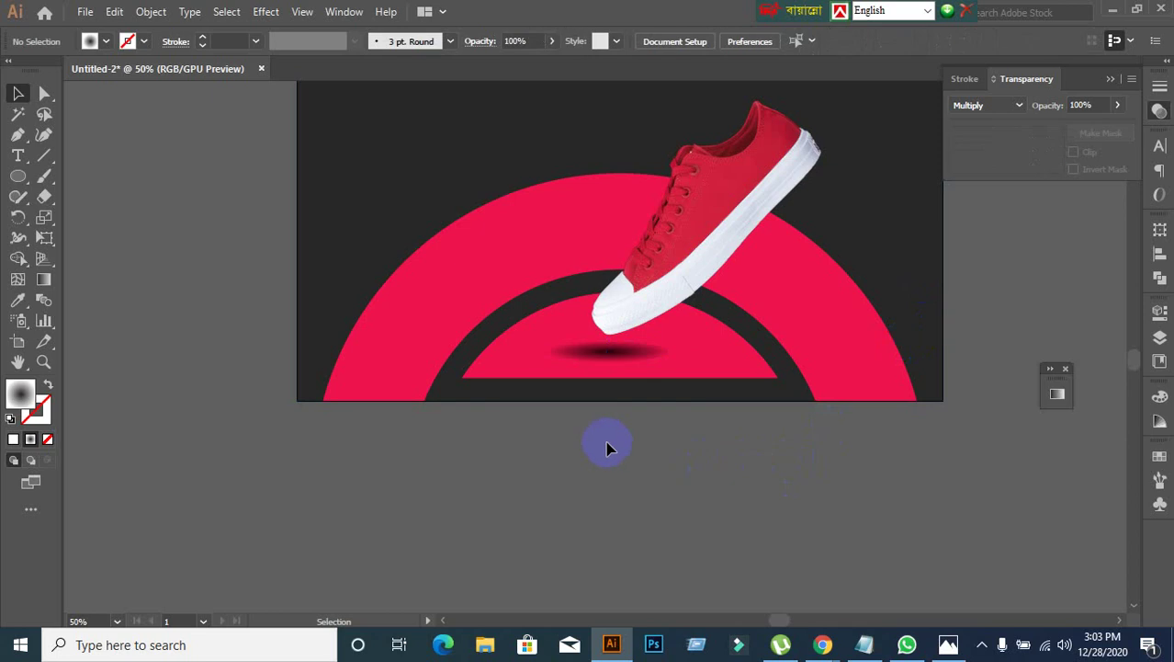
Step: Nudge the shadow ellipse closer to the shoe's toe and set its gradient's outer white stop to 0% opacity
scroll(615, 377, "up", 2)
mouse_move(616, 318)
left_mouse_down()
mouse_move(615, 302)
mouse_move(614, 313)
left_mouse_up()
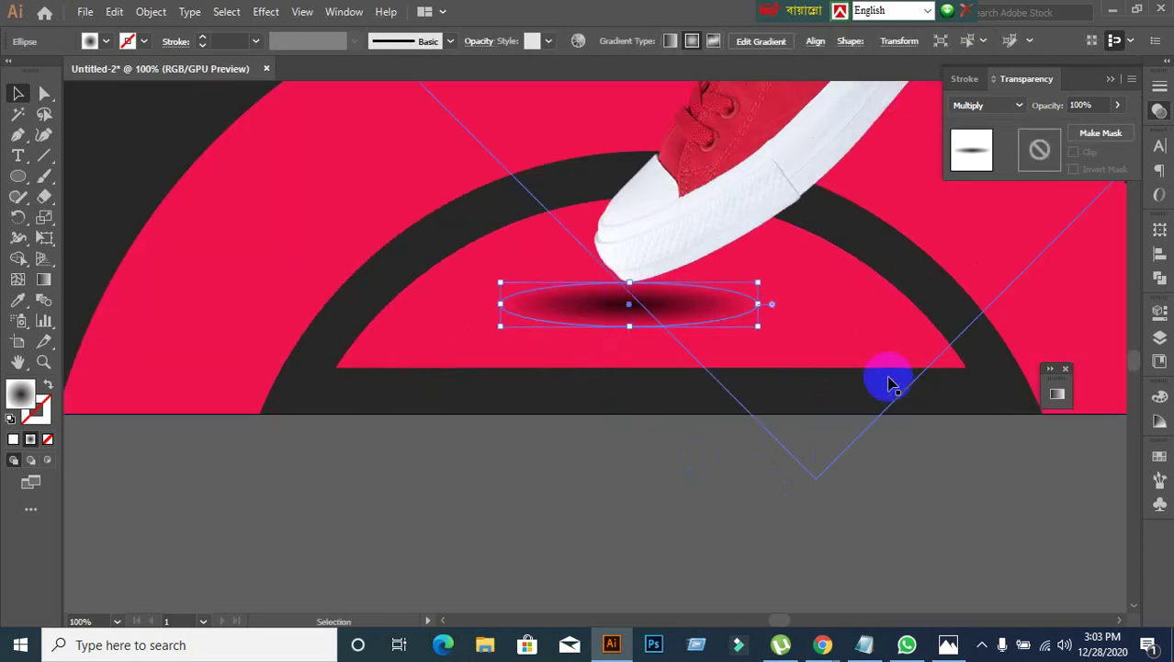
left_click(1057, 393)
left_click(1004, 548)
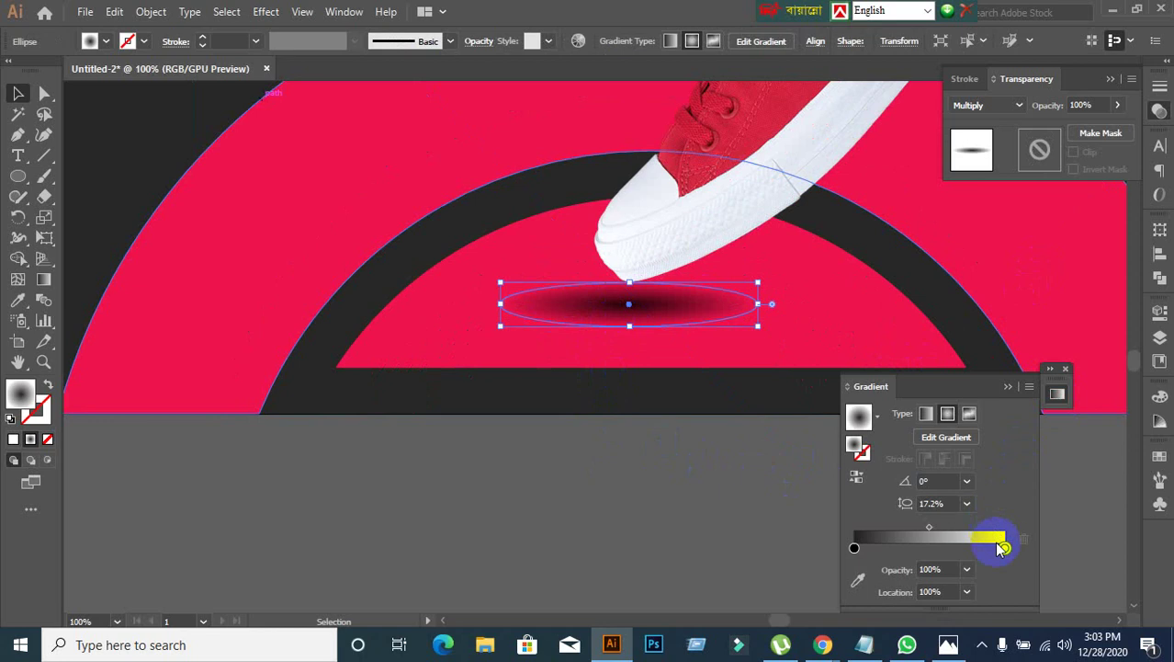
left_click(932, 569)
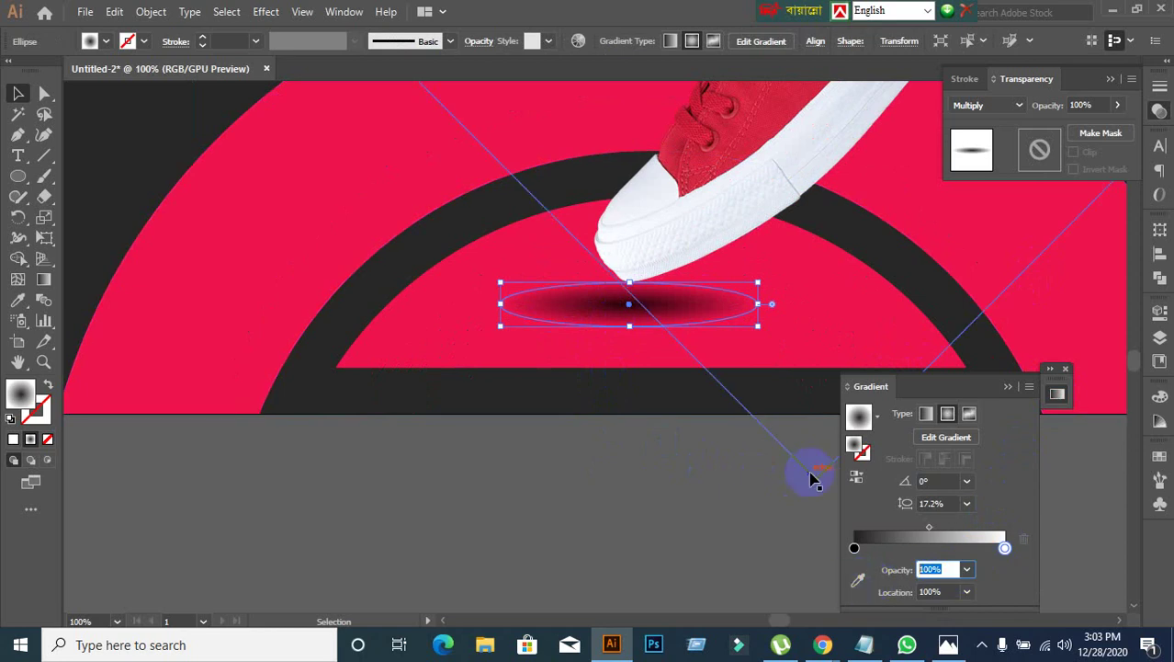
type("0")
key("Return")
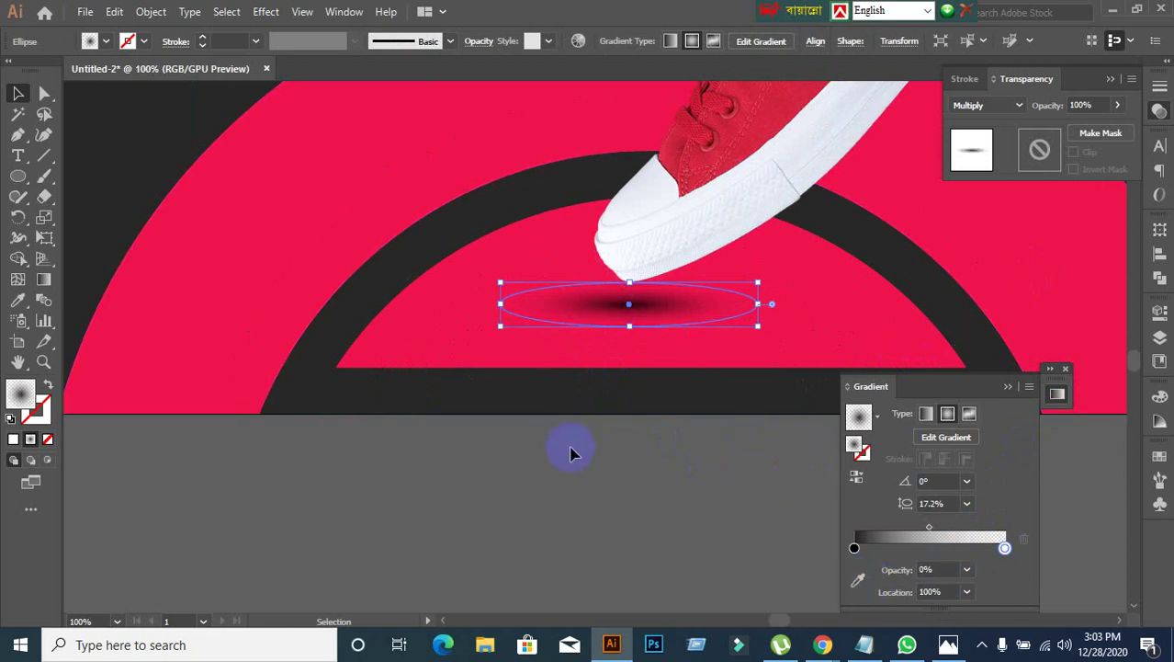
left_click(614, 513)
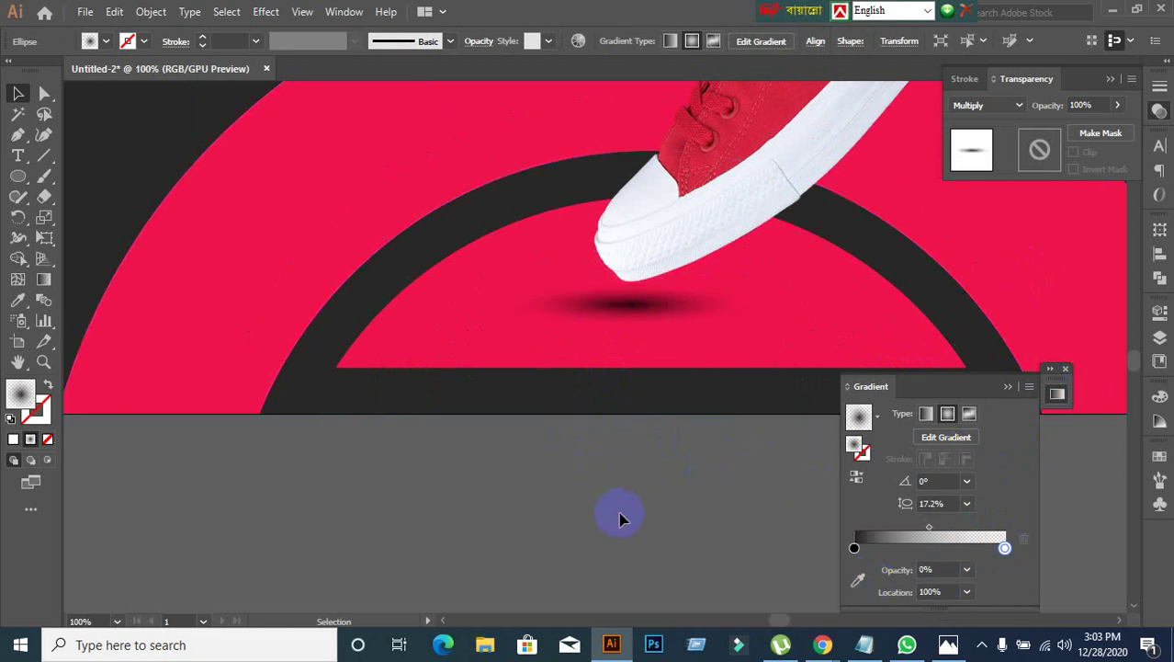
Step: Lower the shadow ellipse's overall opacity to 61%
left_click(668, 310)
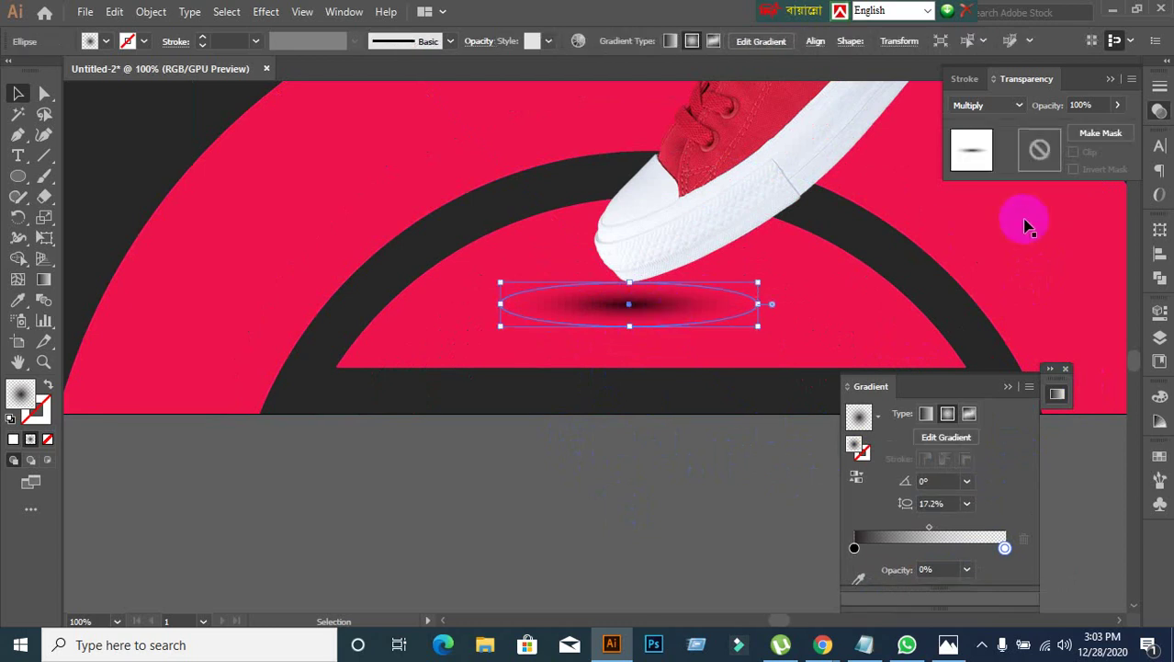
left_click(1093, 104)
type("95")
key("Return")
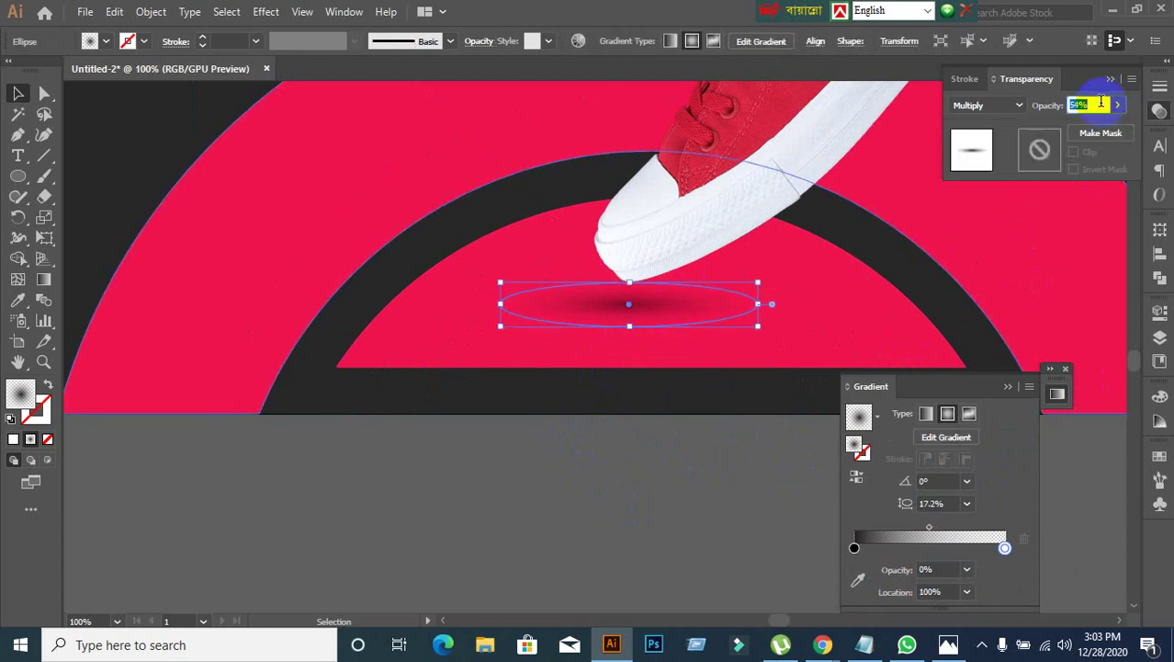
left_click(671, 480)
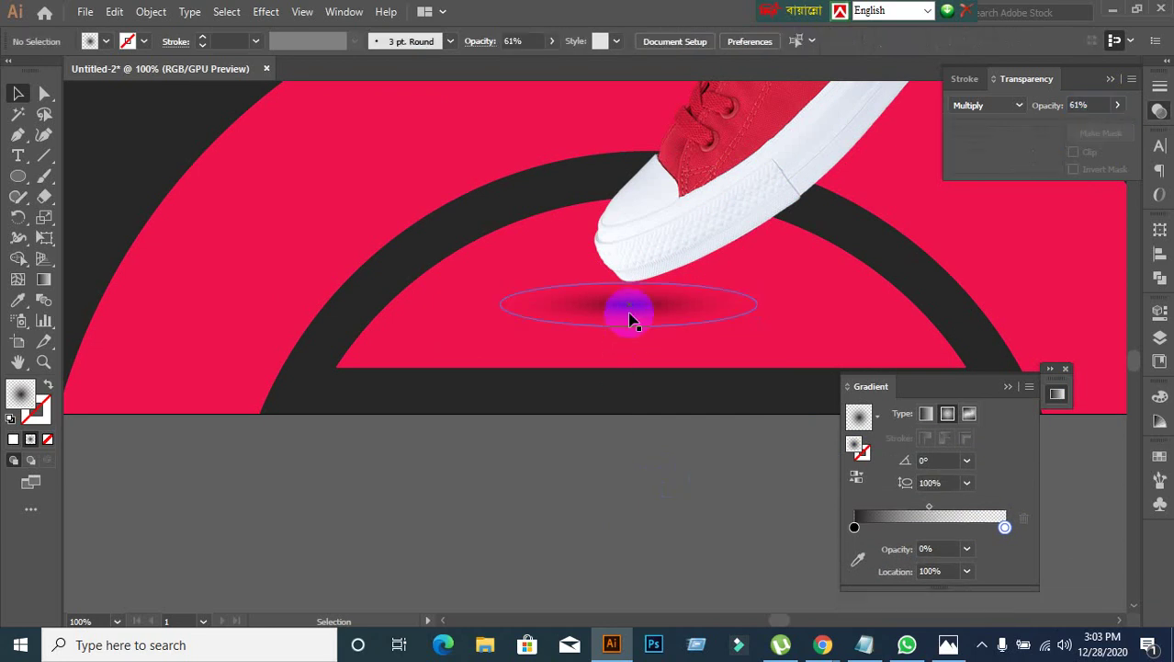
Step: Move the shadow ellipse up under the shoe's toe and send it one level backward
left_click_drag(634, 316, 646, 299)
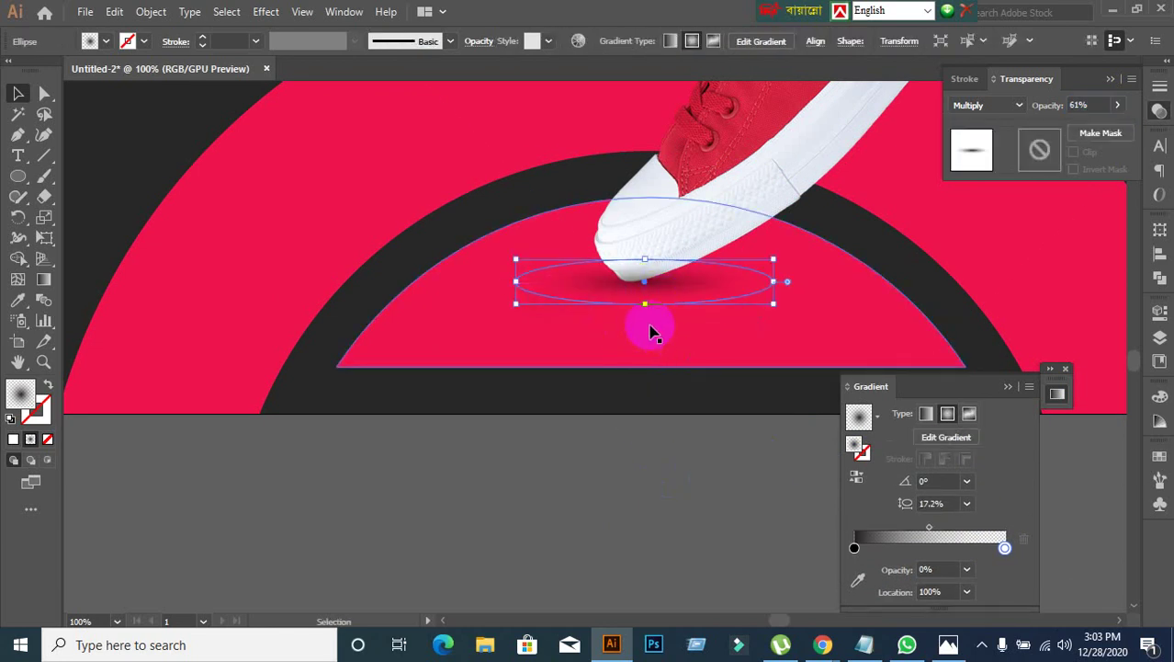
right_click(665, 289)
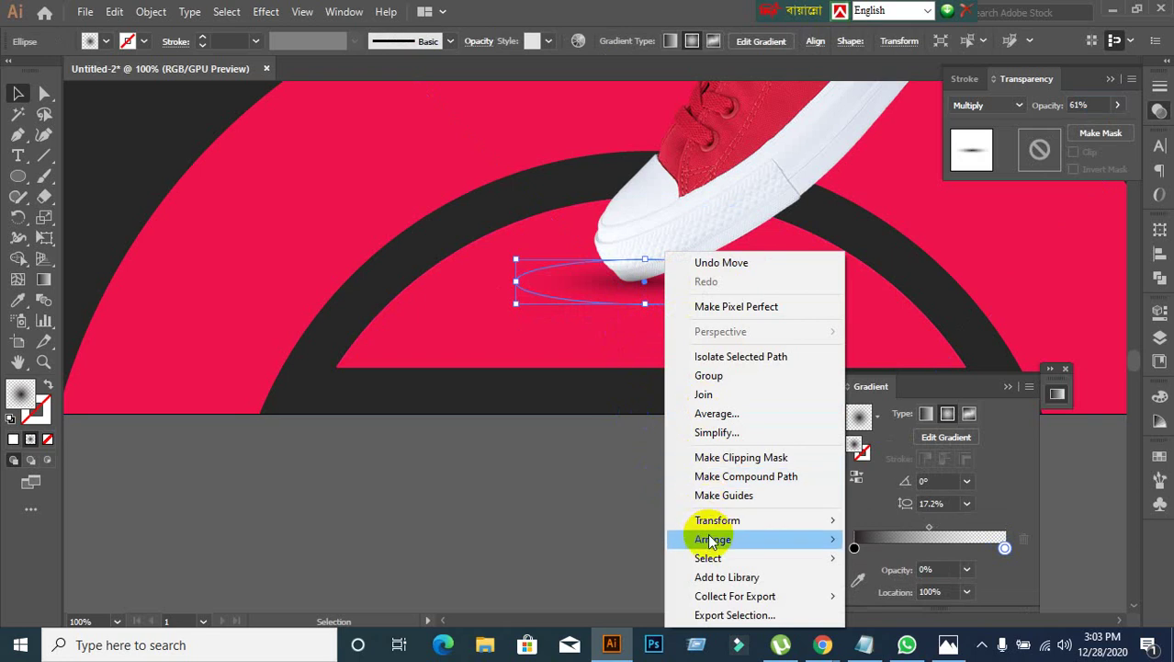
mouse_move(780, 542)
left_click(911, 577)
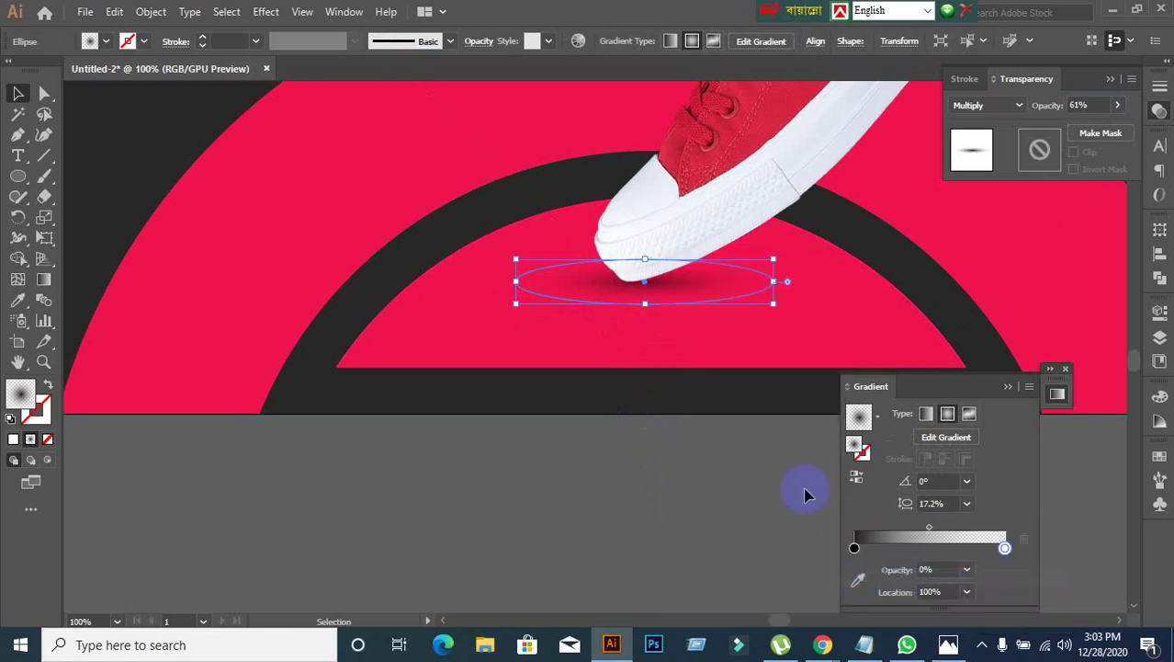
left_click(665, 506)
Step: Shift the shadow ellipse straight down by about 8 px so it sits just below the shoe's toe
scroll(647, 406, "down", 3)
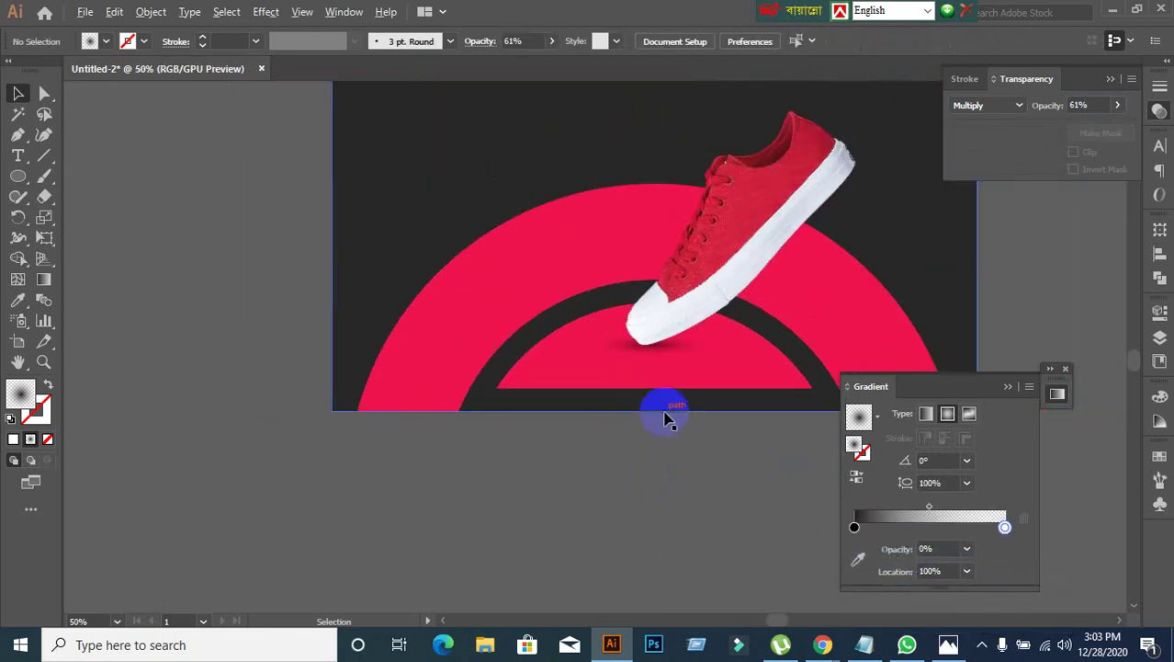
left_click_drag(617, 478, 592, 529)
scroll(629, 471, "up", 1)
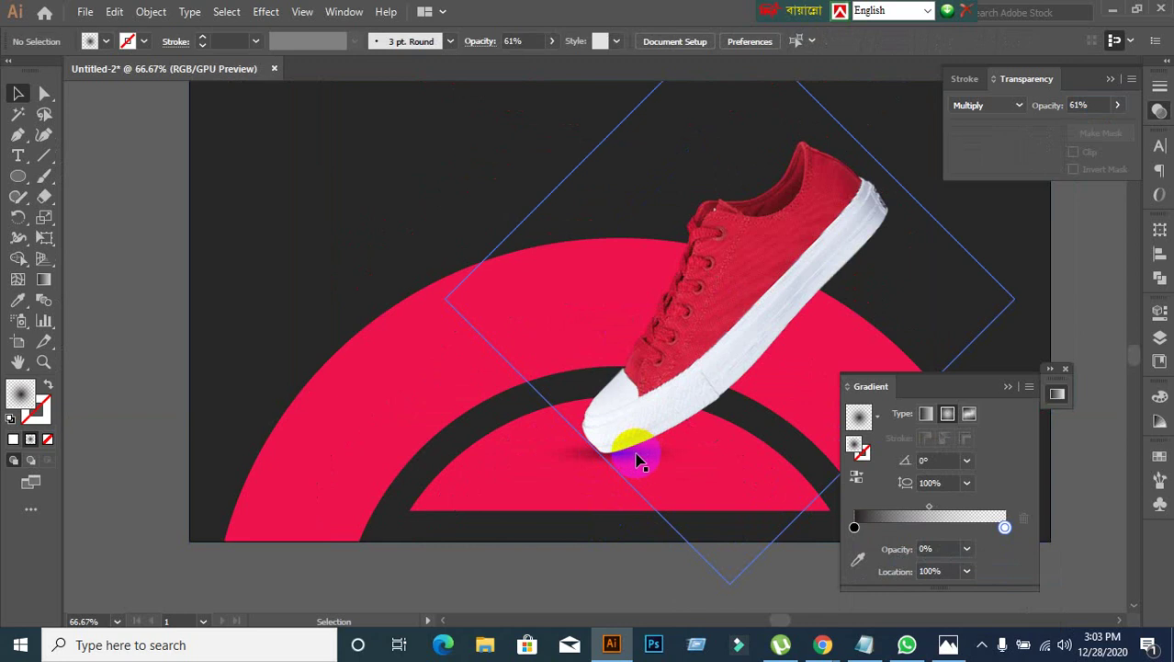
left_click(581, 468)
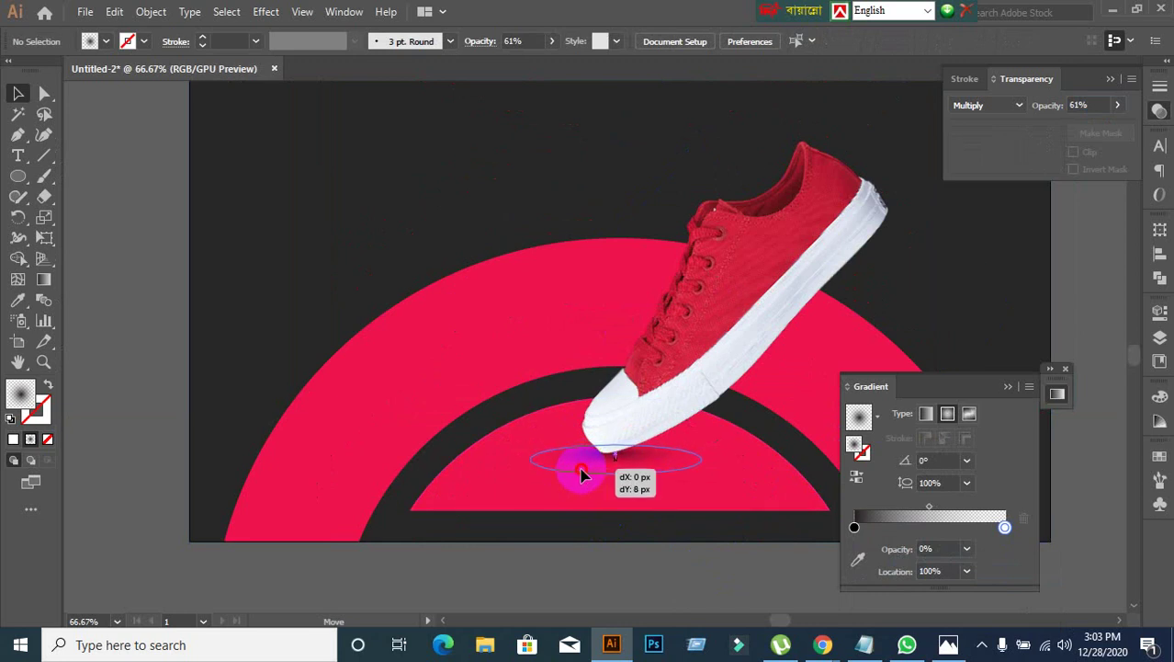
key("ctrl+h")
left_click(580, 515)
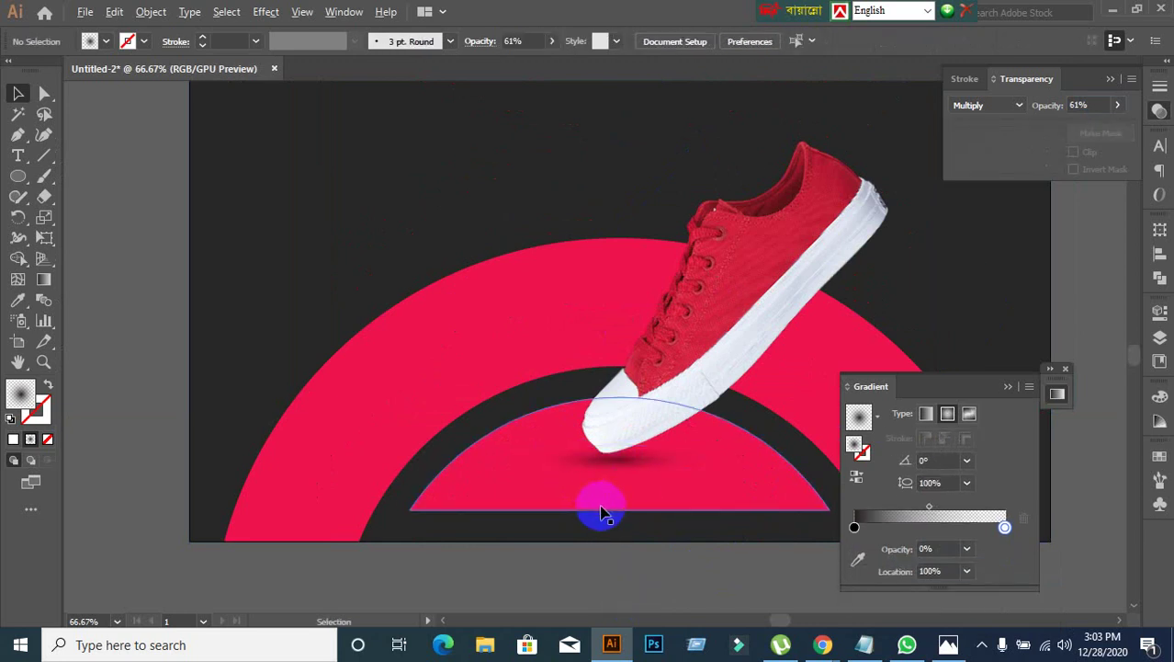
Step: Try the shadow gradient's outer white stop at 100% opacity
scroll(598, 504, "up", 1)
mouse_move(589, 440)
left_mouse_down()
mouse_move(577, 435)
mouse_move(594, 446)
left_mouse_up()
left_click(1004, 549)
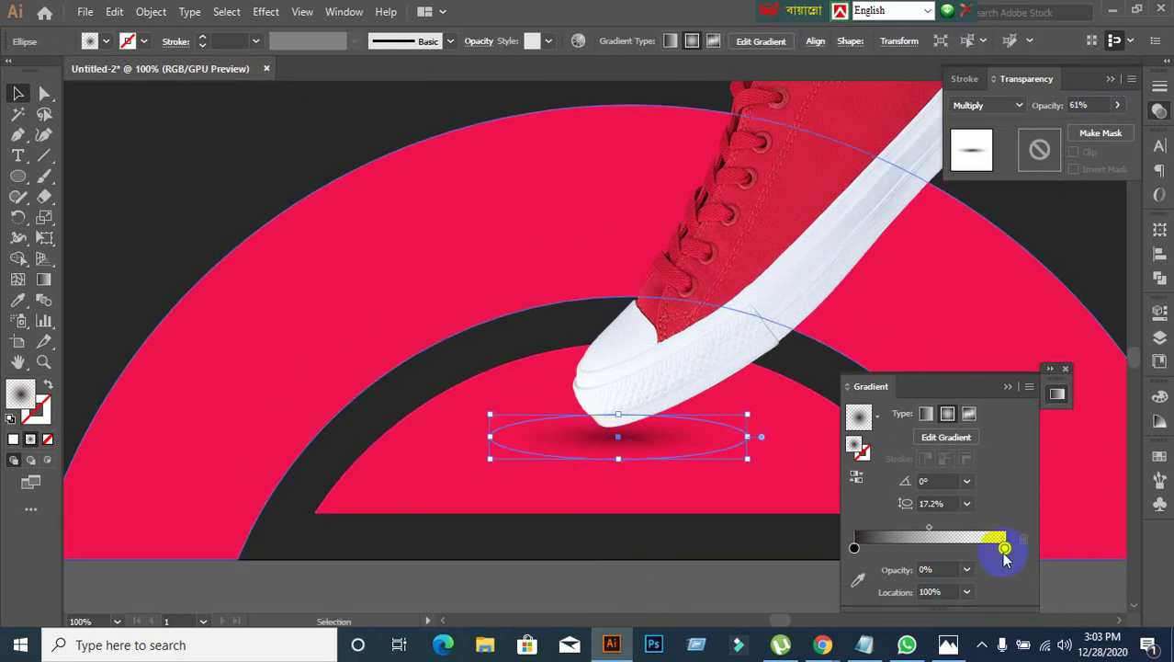
left_click(941, 568)
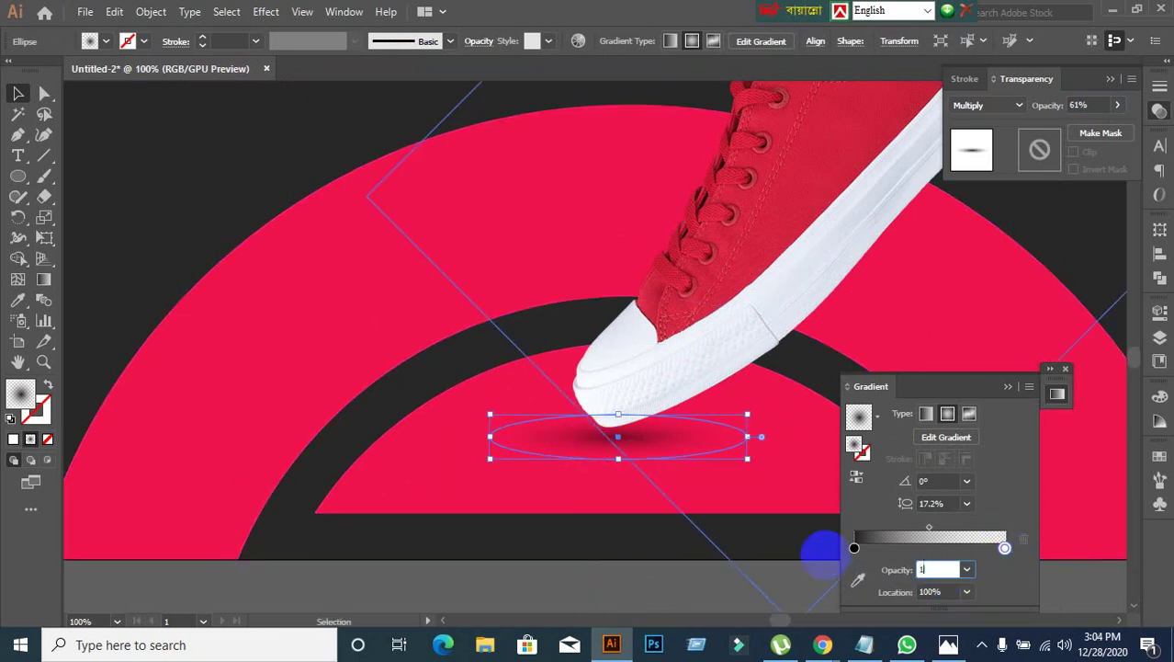
type("100")
key("Return")
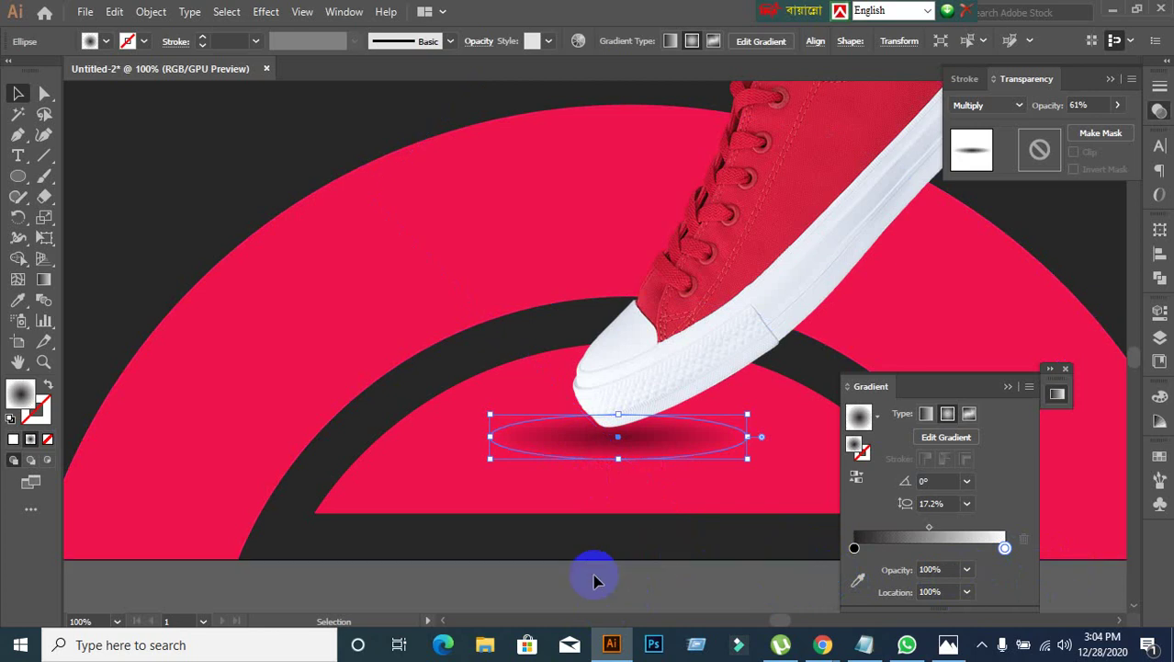
left_click(702, 593)
Step: Undo the last opacity change of the shadow gradient's outer stop and deselect the ellipse
key("a")
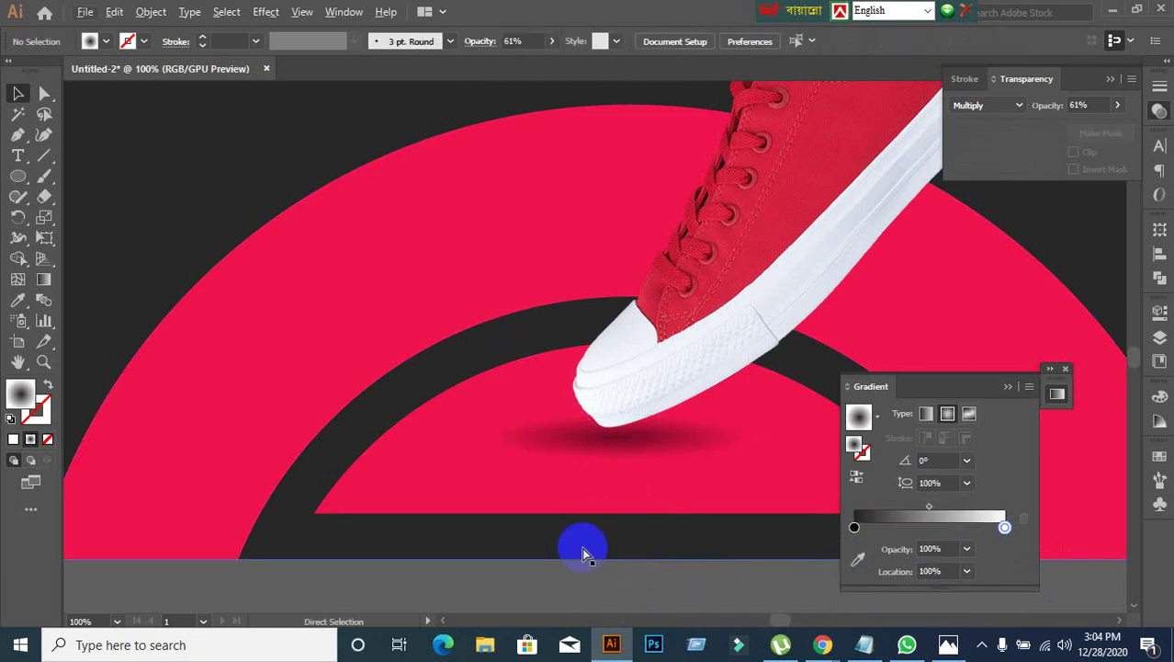
left_click_drag(581, 546, 595, 569)
key("v")
left_click(714, 549)
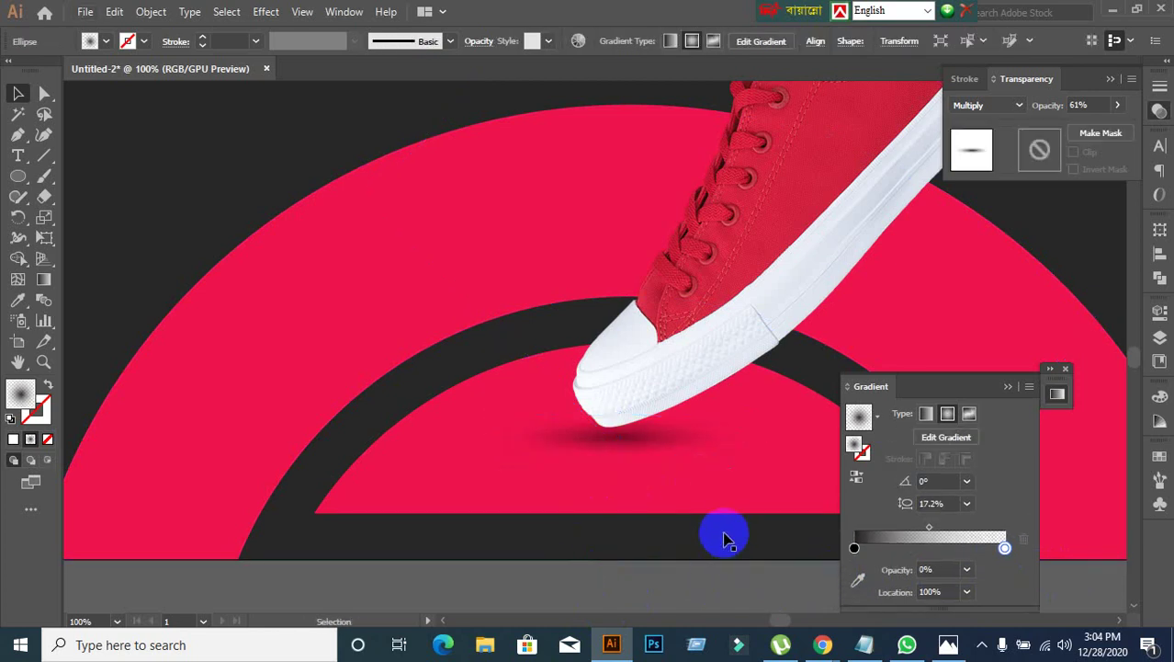
key("ctrl+minus")
left_click_drag(708, 563, 549, 459)
key("ctrl+minus")
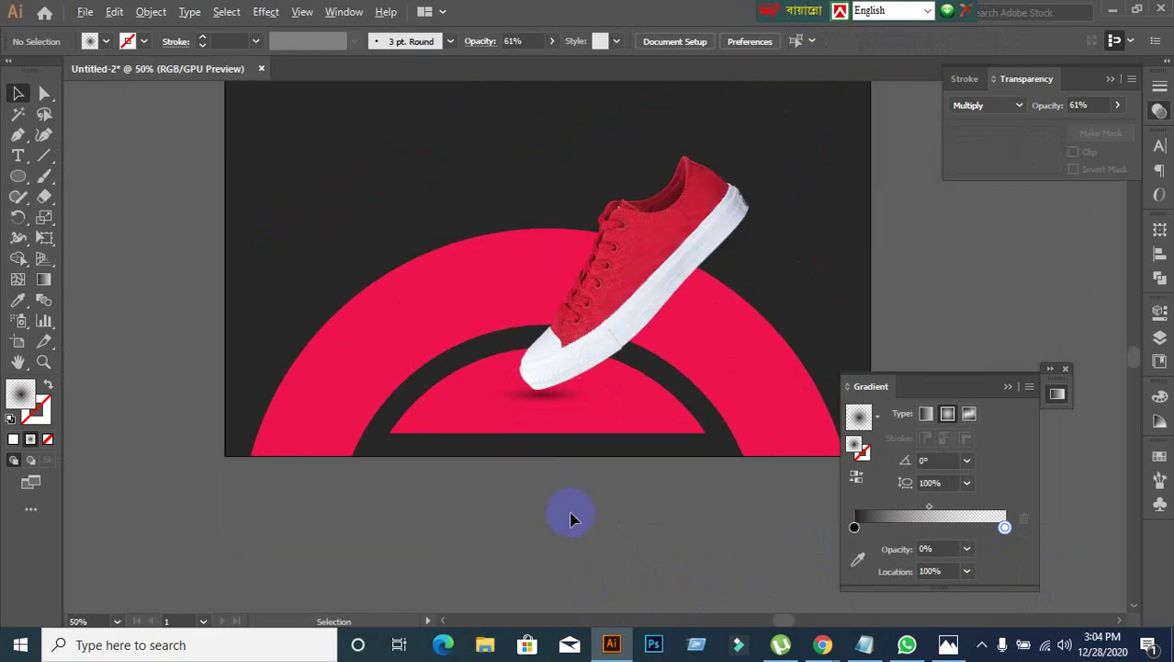
key("ctrl+minus")
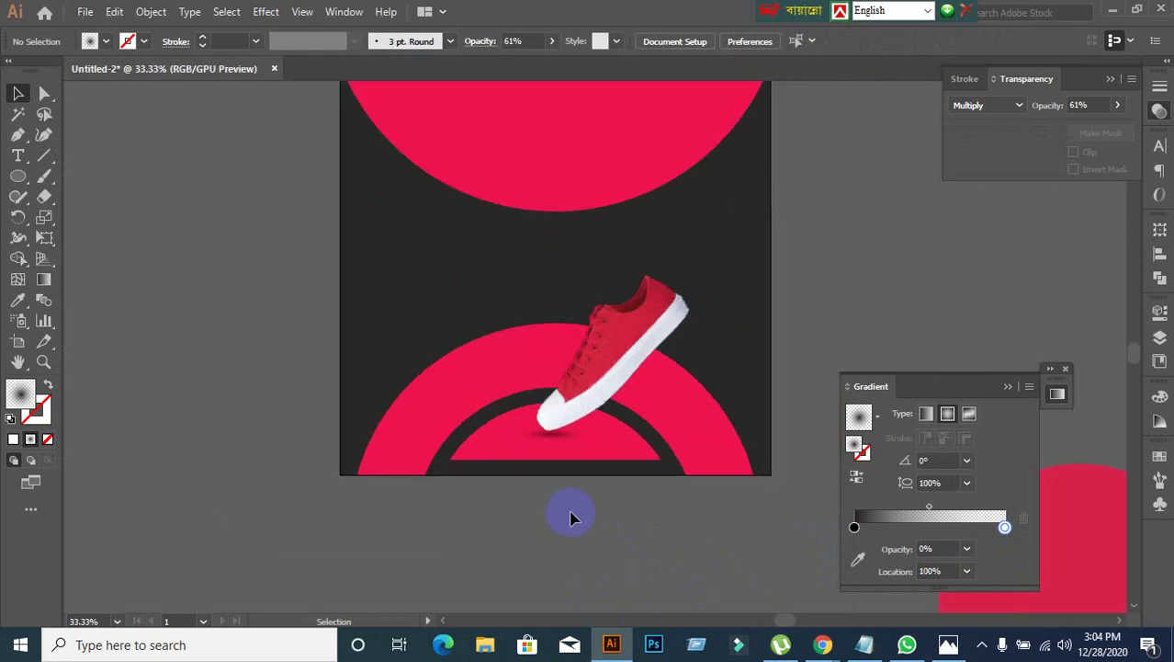
scroll(570, 517, "up", 4)
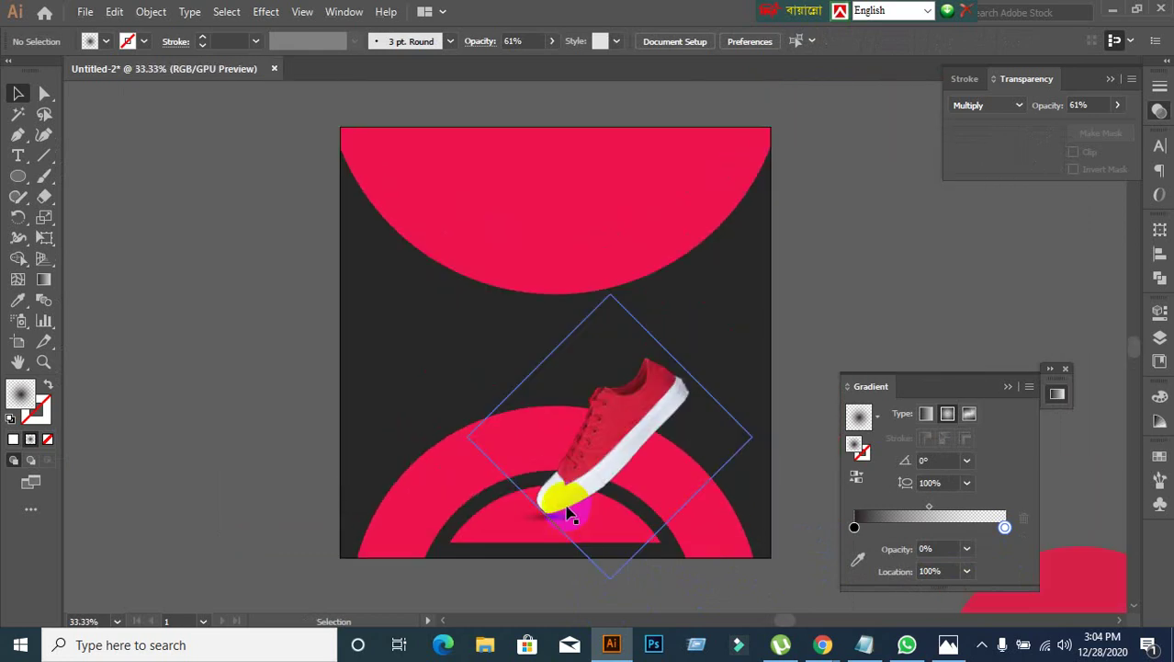
scroll(563, 501, "down", 1)
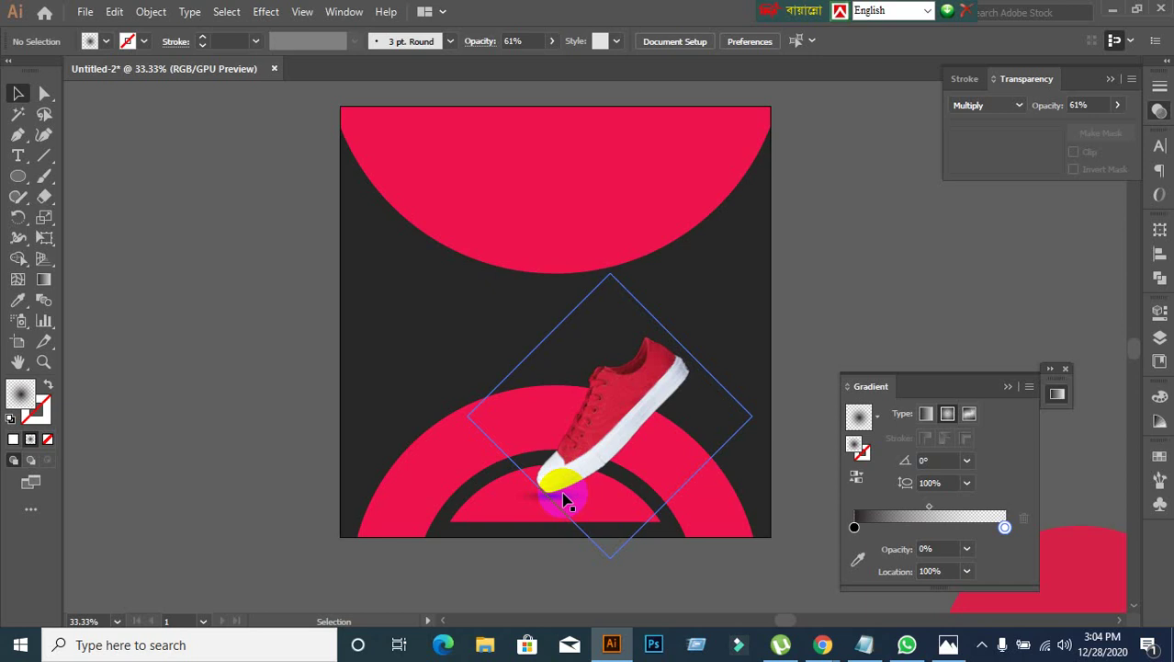
Step: Add the text "Stylish shoe" on the empty canvas to the left of the artboard
left_click(836, 346)
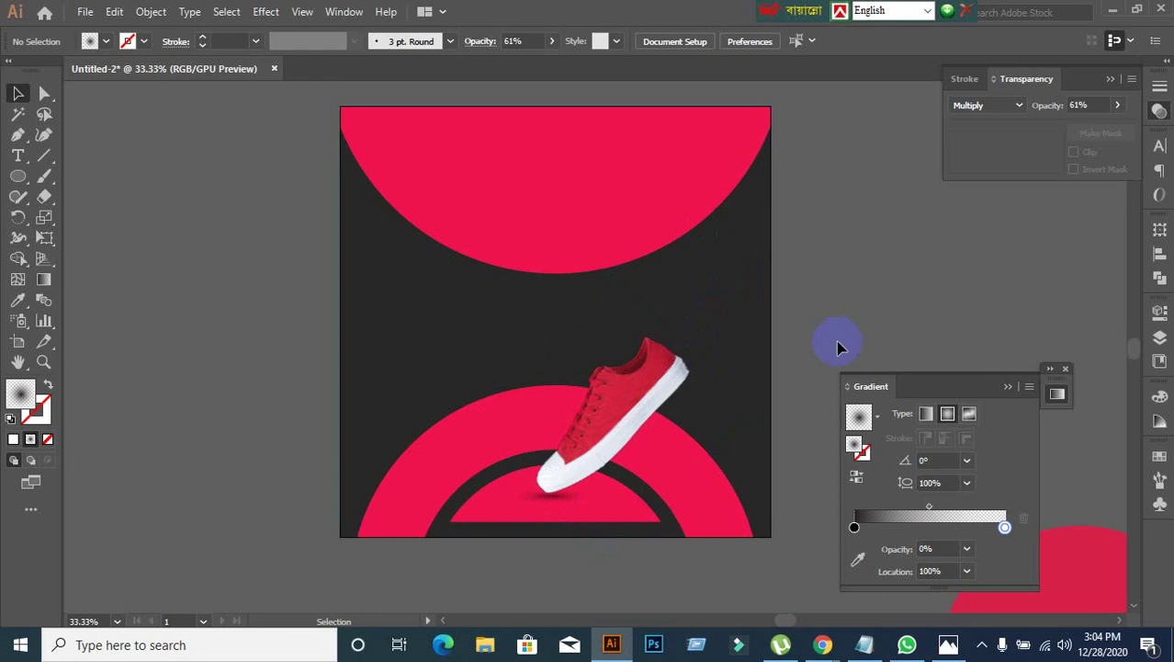
left_click(16, 156)
left_click(174, 184)
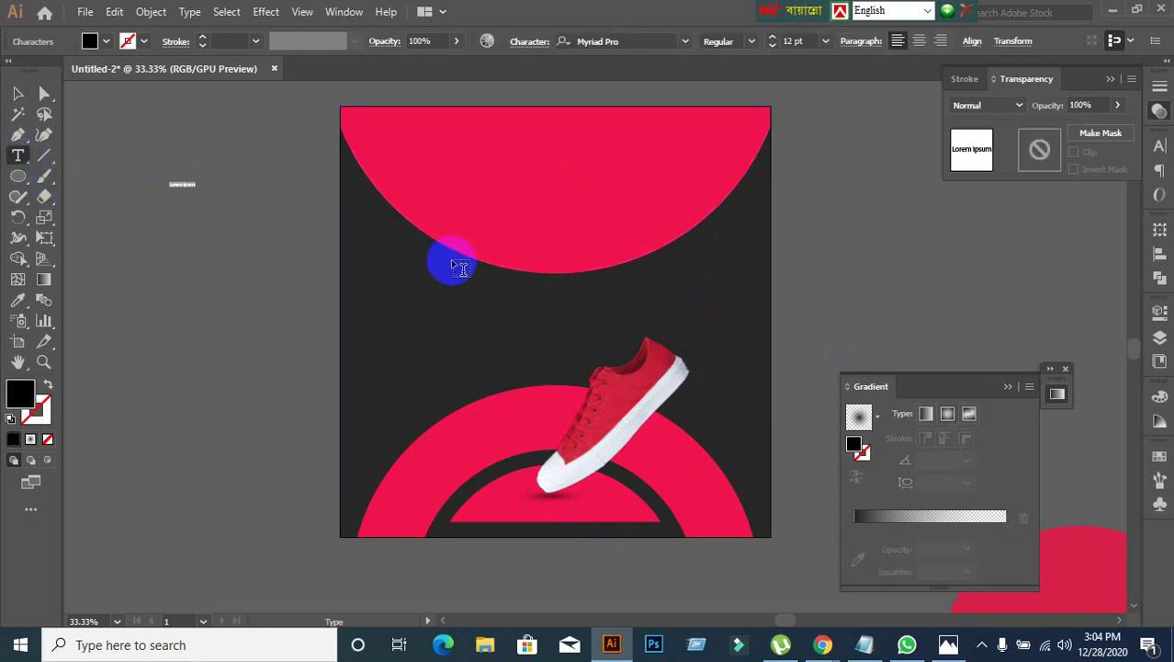
type("St")
key("BackSpace")
key("BackSpace")
type("akers")
key("BackSpace")
key("BackSpace")
key("BackSpace")
type("shoe")
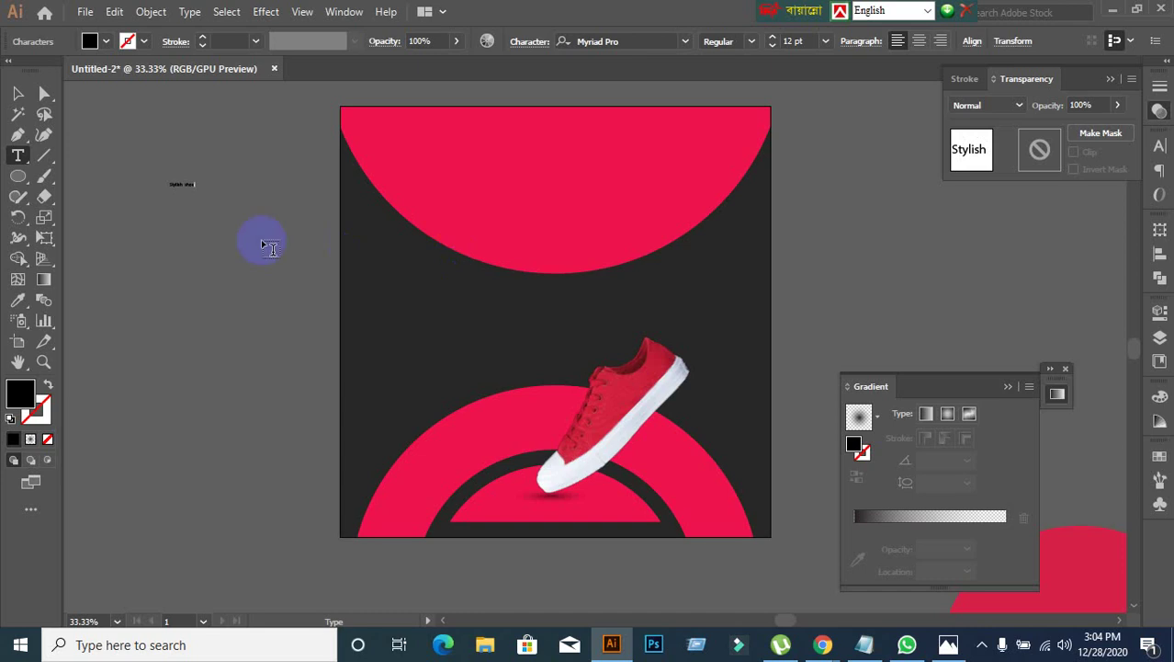
left_click(17, 93)
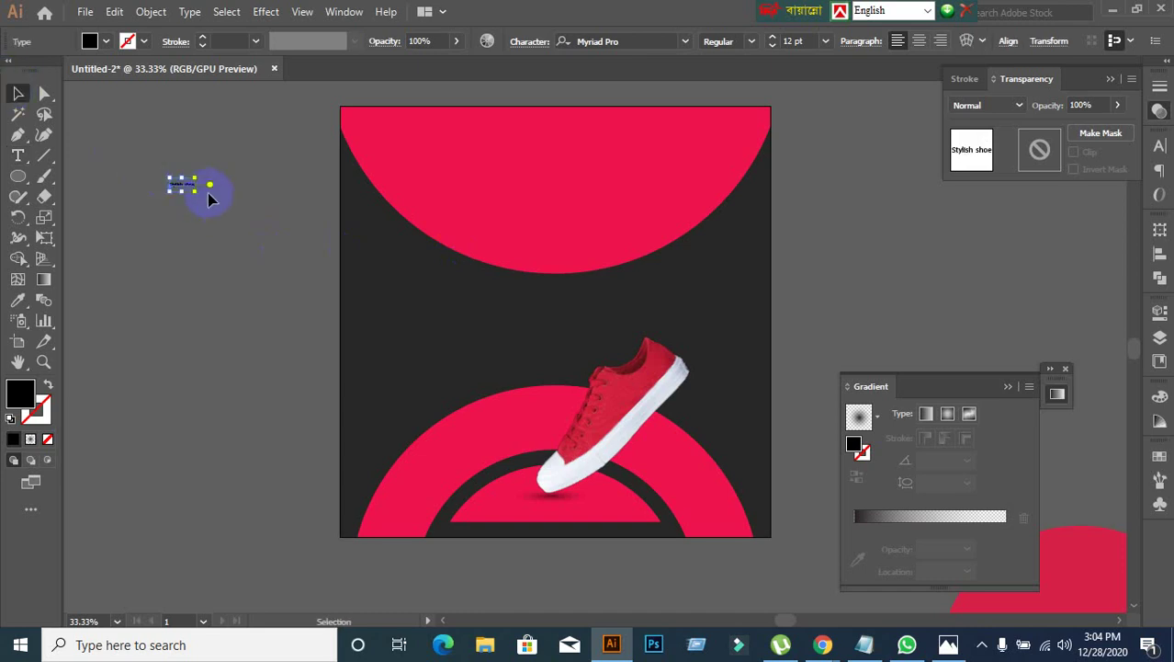
Step: Scale the "Stylish shoe" text up proportionally to about 83 pt and shift it slightly down beside the artboard
left_click_drag(195, 186, 336, 335)
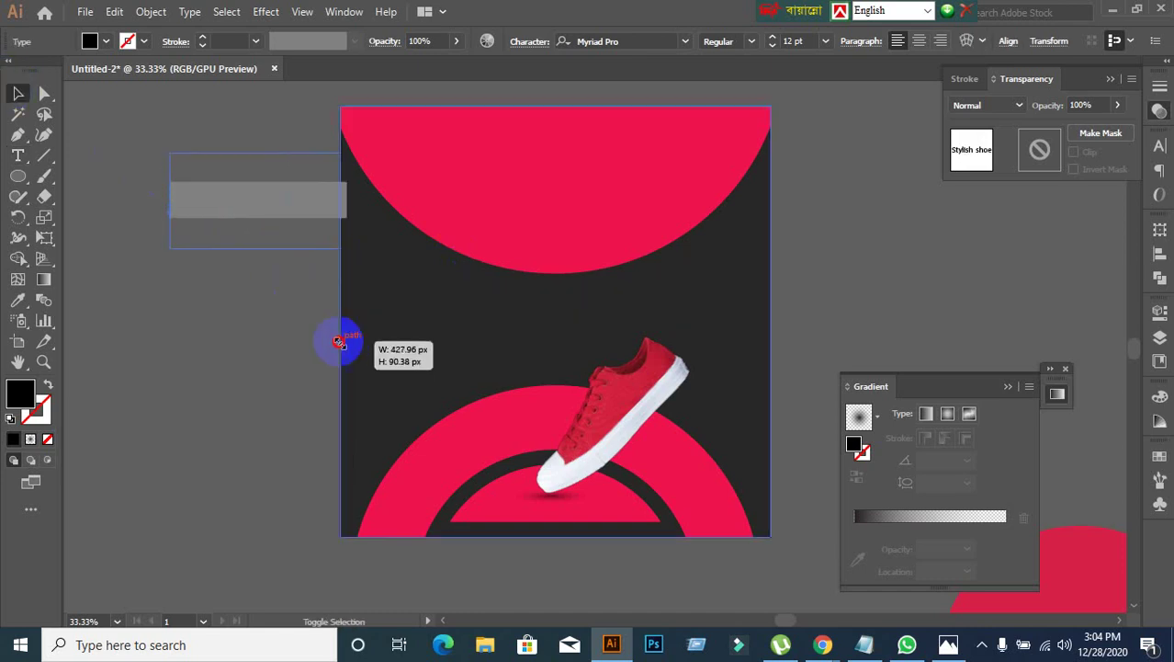
left_click(202, 328)
left_click_drag(285, 207, 270, 245)
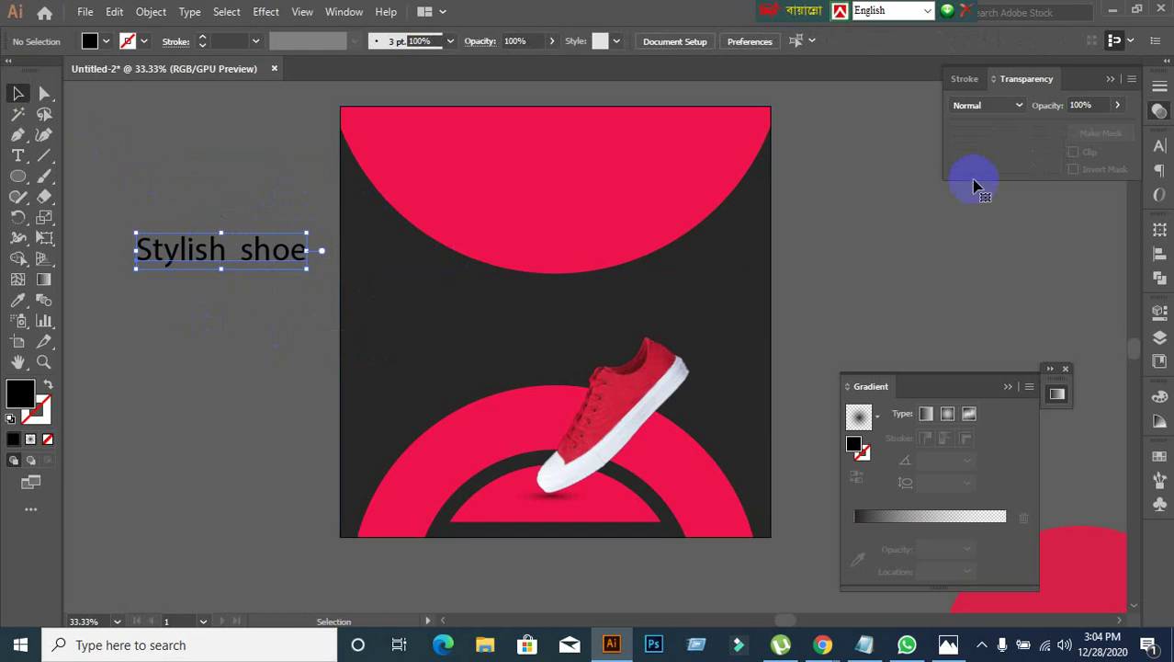
Step: Set the shoe text in All Caps and move it onto the red segment at the artboard's upper edge
left_click(1157, 149)
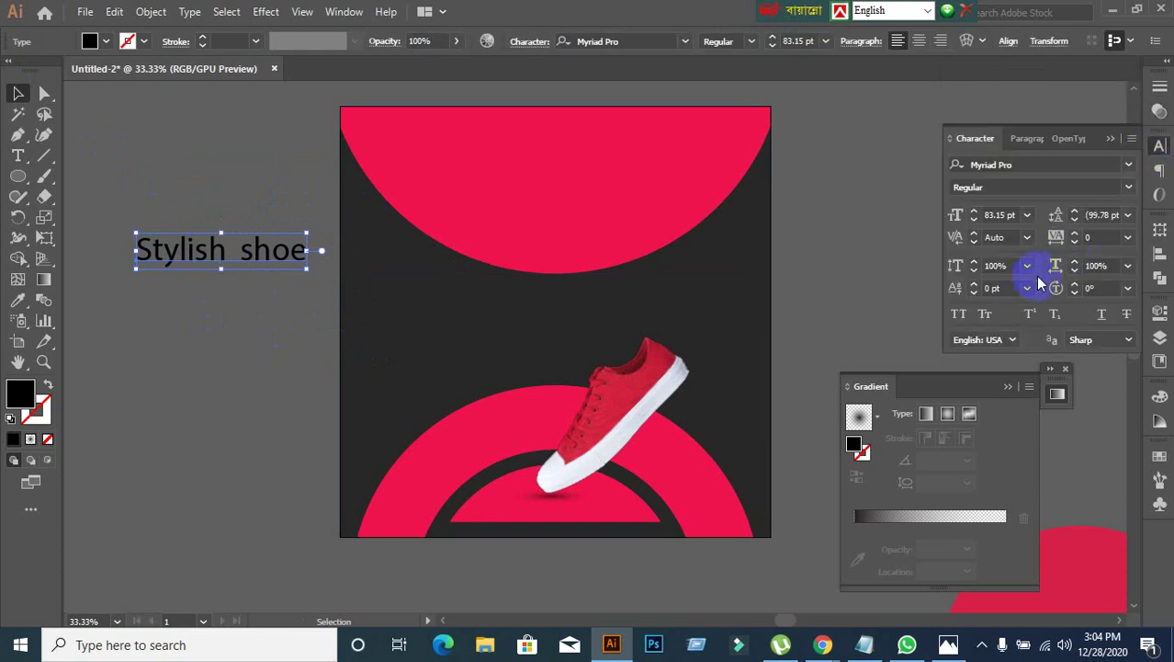
left_click(959, 314)
left_click(233, 333)
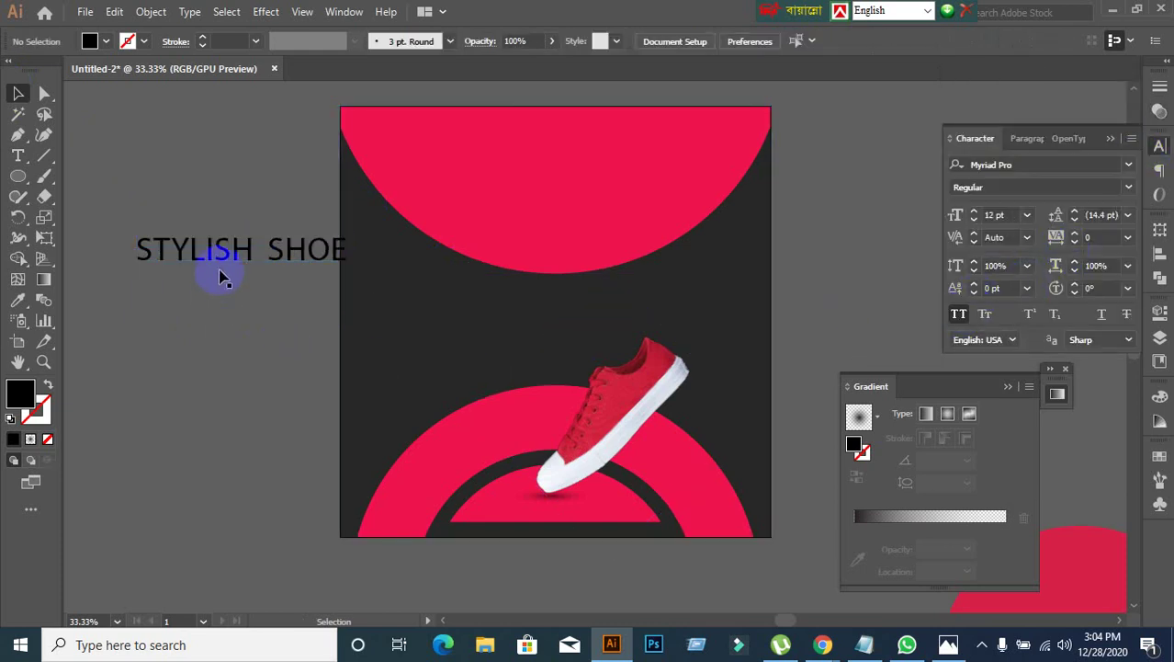
left_click_drag(221, 261, 529, 158)
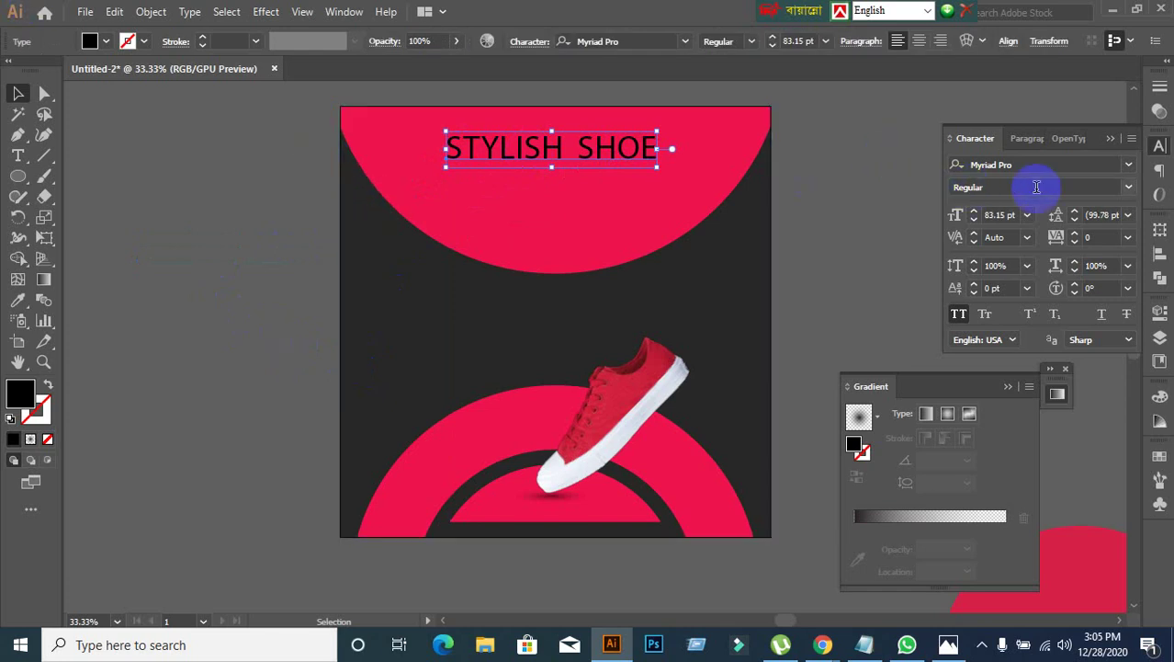
Step: Change the heading's font to Minion Variable Concept and re-center it within the upper red segment
left_click(1129, 166)
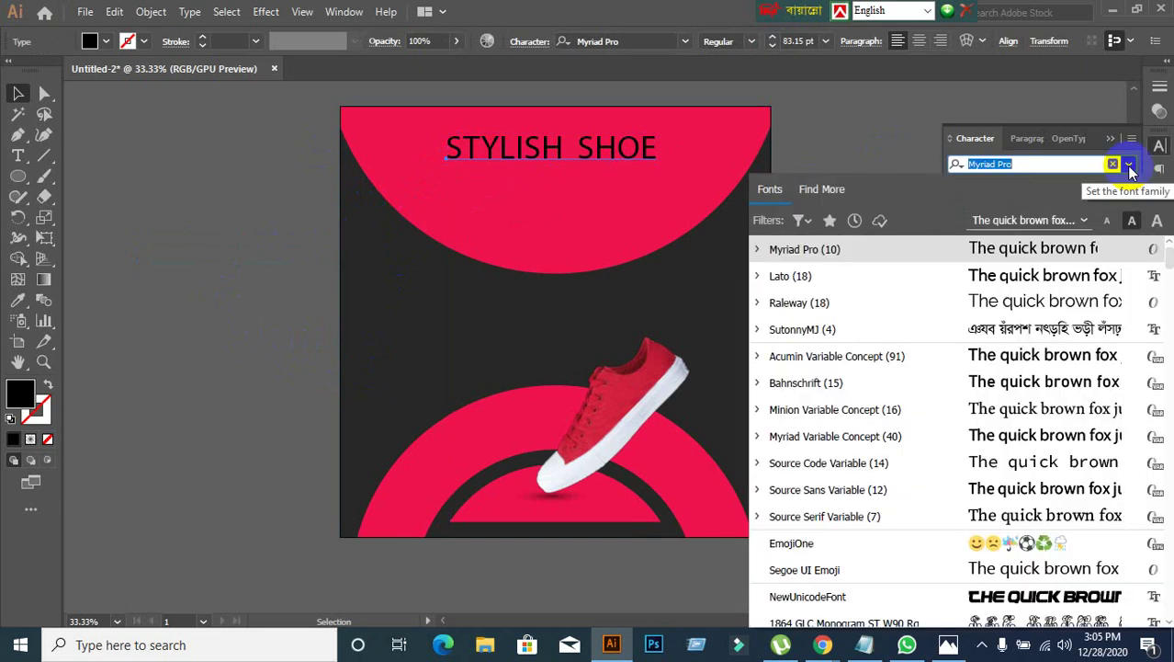
left_click(836, 414)
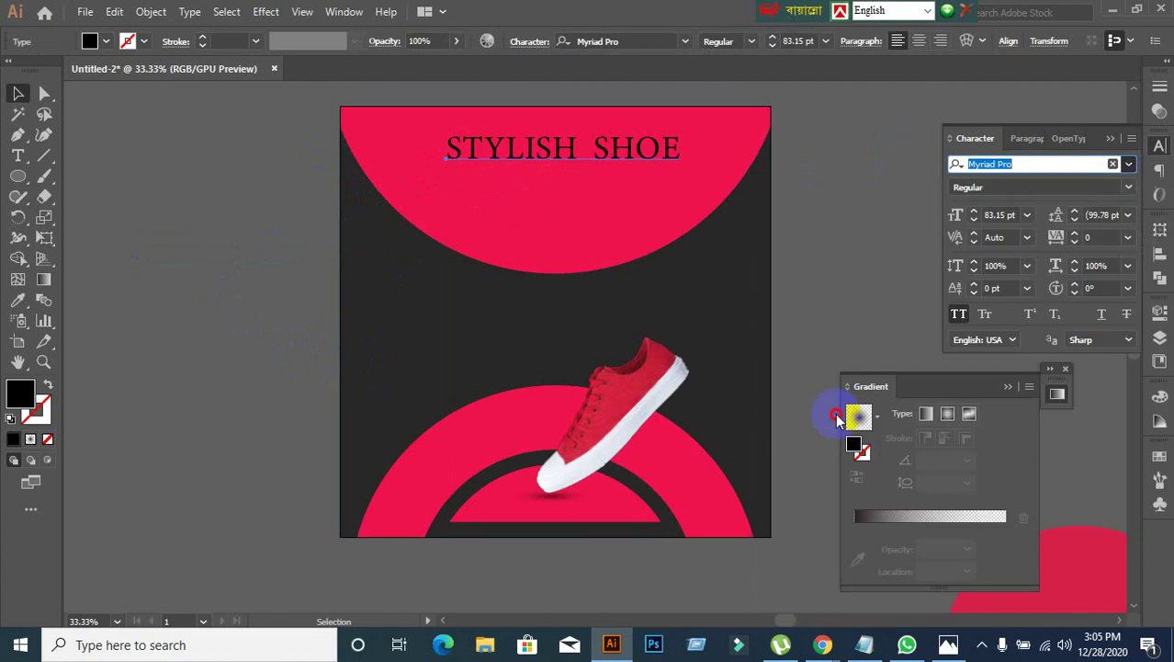
left_click(524, 158)
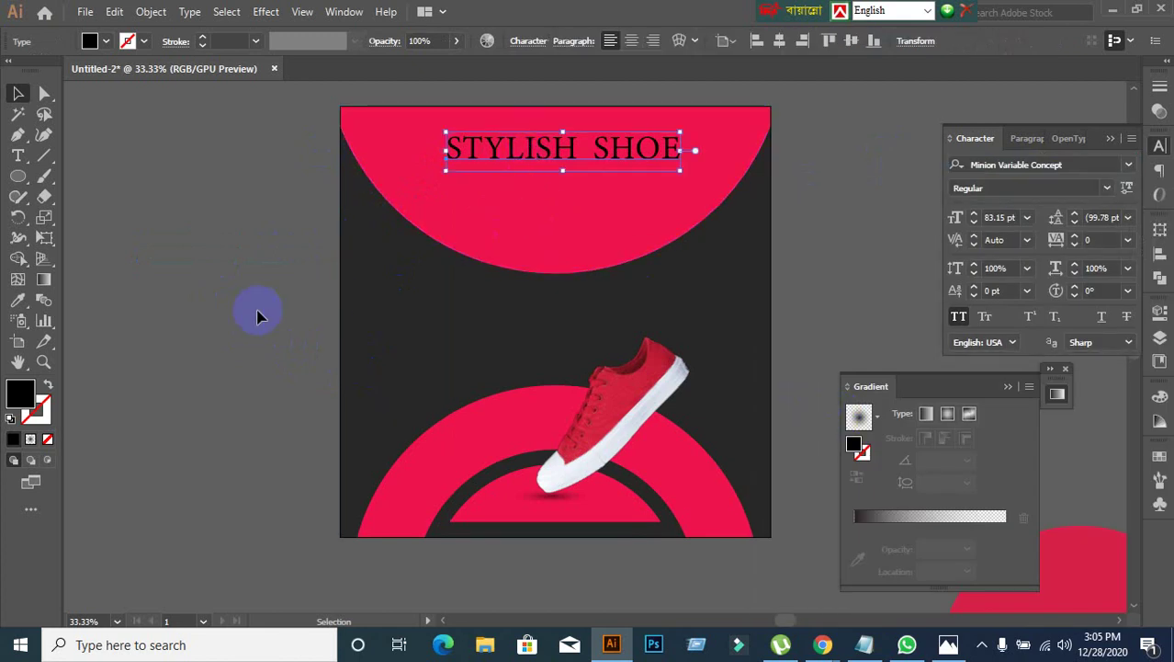
left_click_drag(569, 172, 556, 158)
left_click(244, 281)
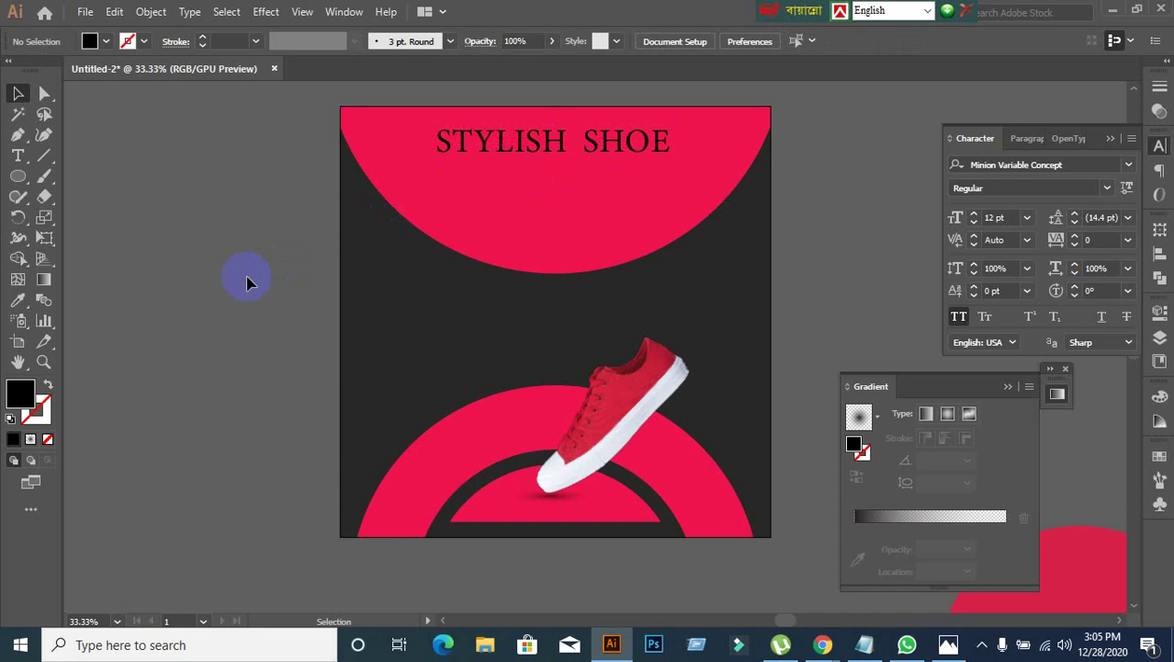
Step: Break the heading into two lines, with SHOE below STYLISH
left_click(589, 155)
double_click(588, 154)
left_click(586, 149)
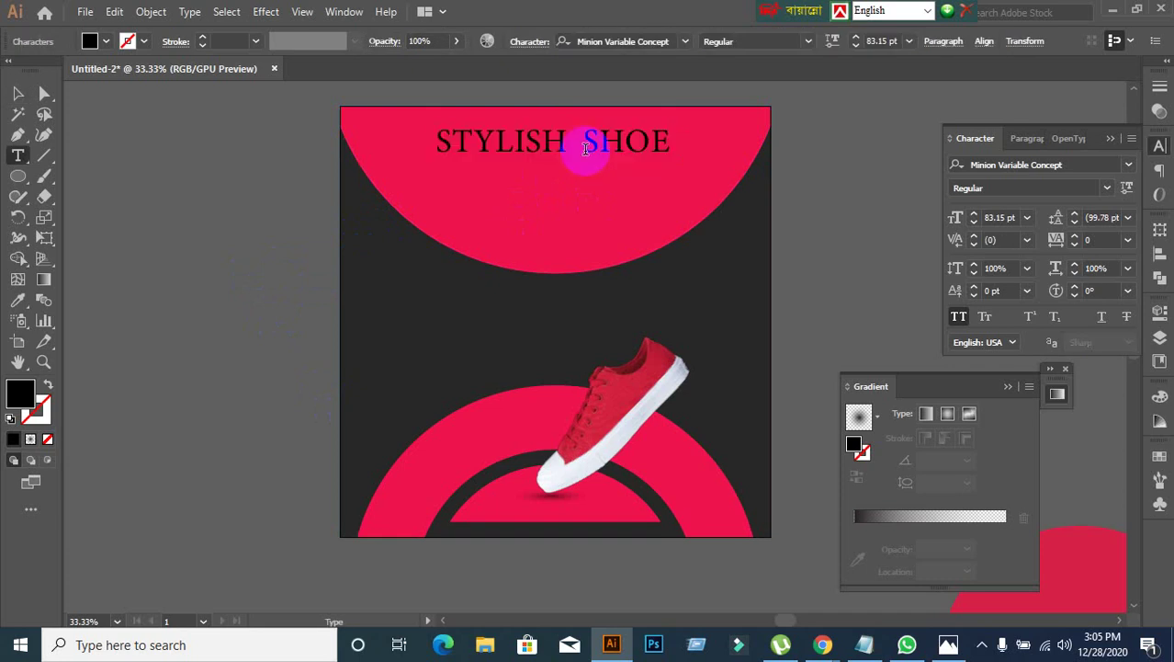
key("Return")
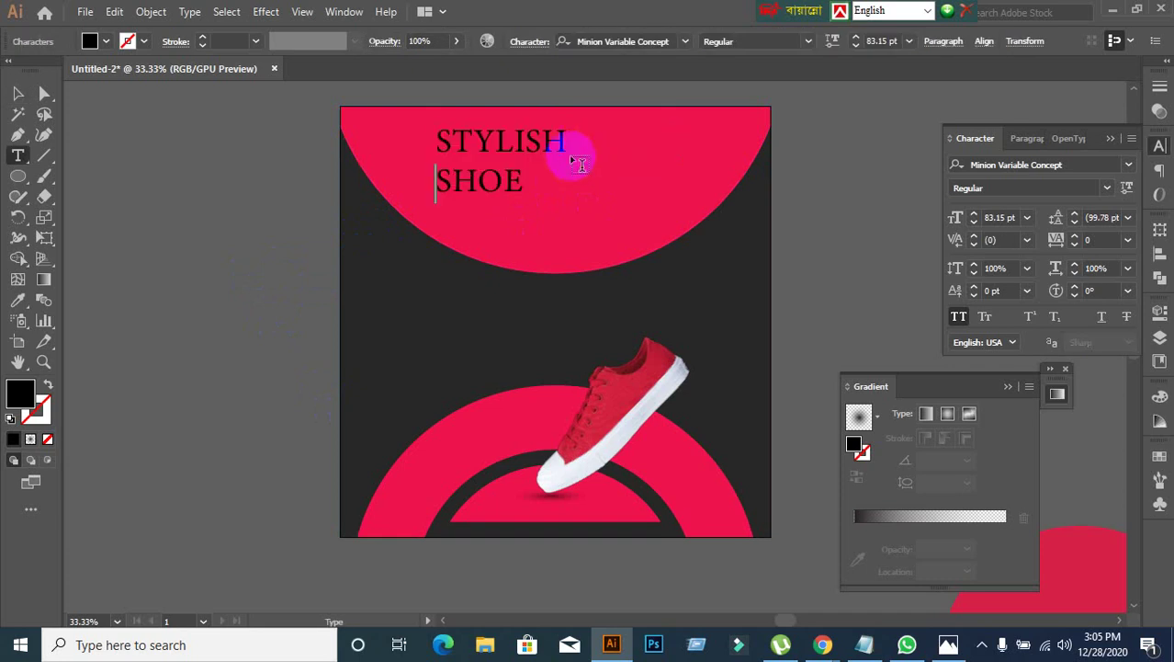
left_click(17, 92)
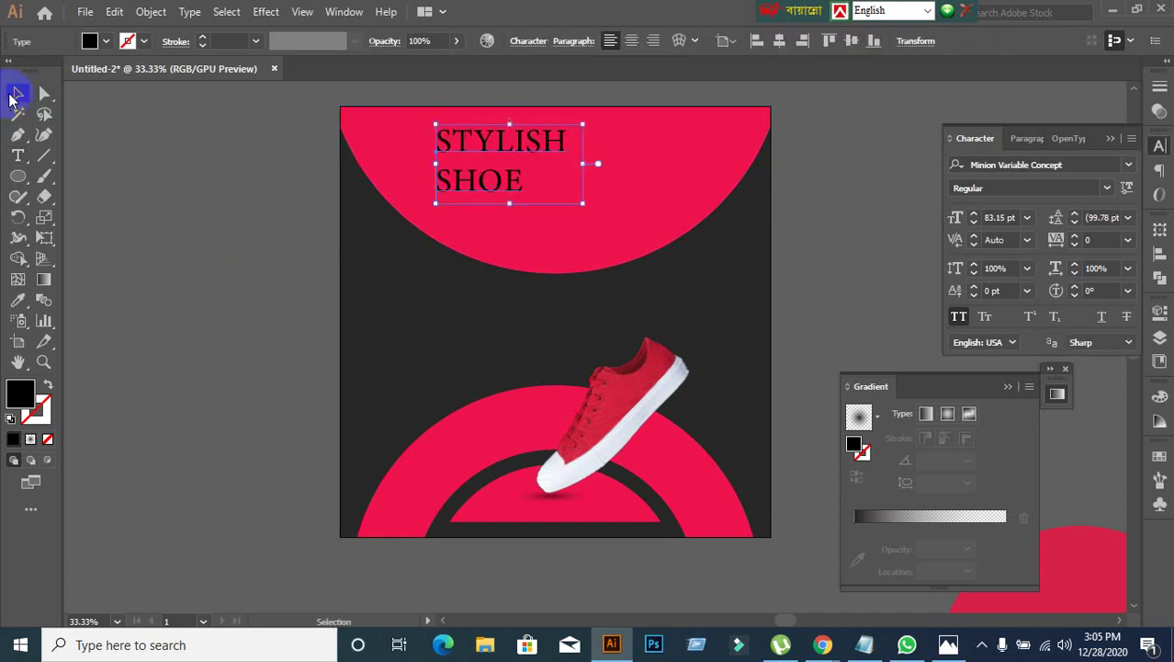
Step: Set the two-line heading's font style to Bold and deselect it
left_click(1106, 191)
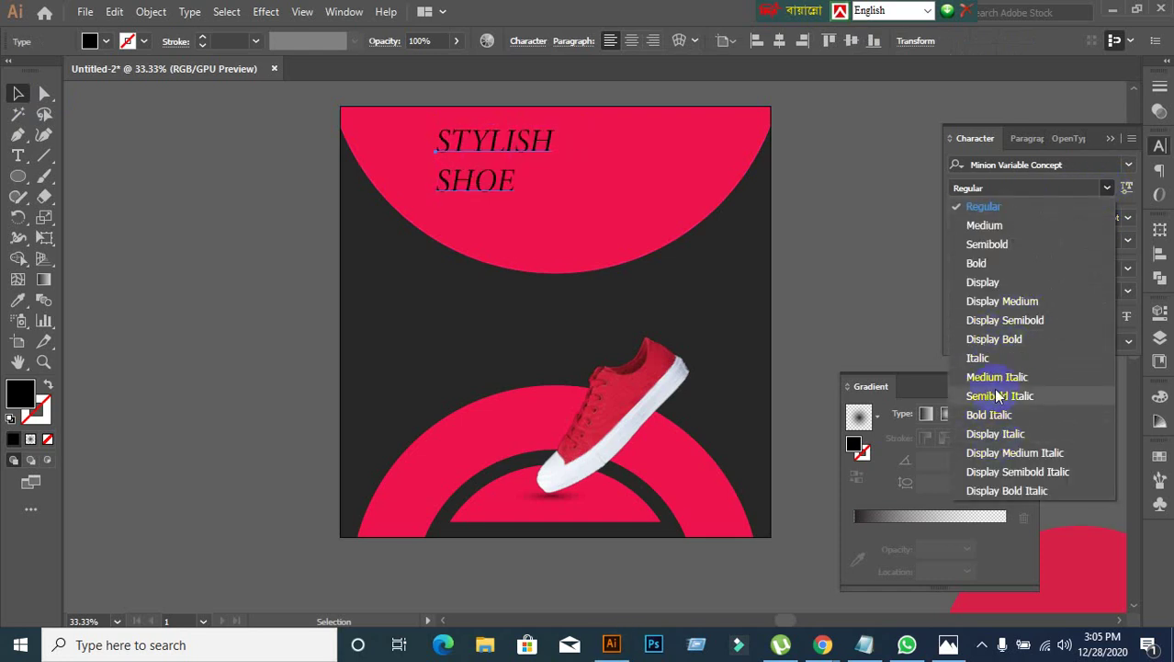
left_click(979, 264)
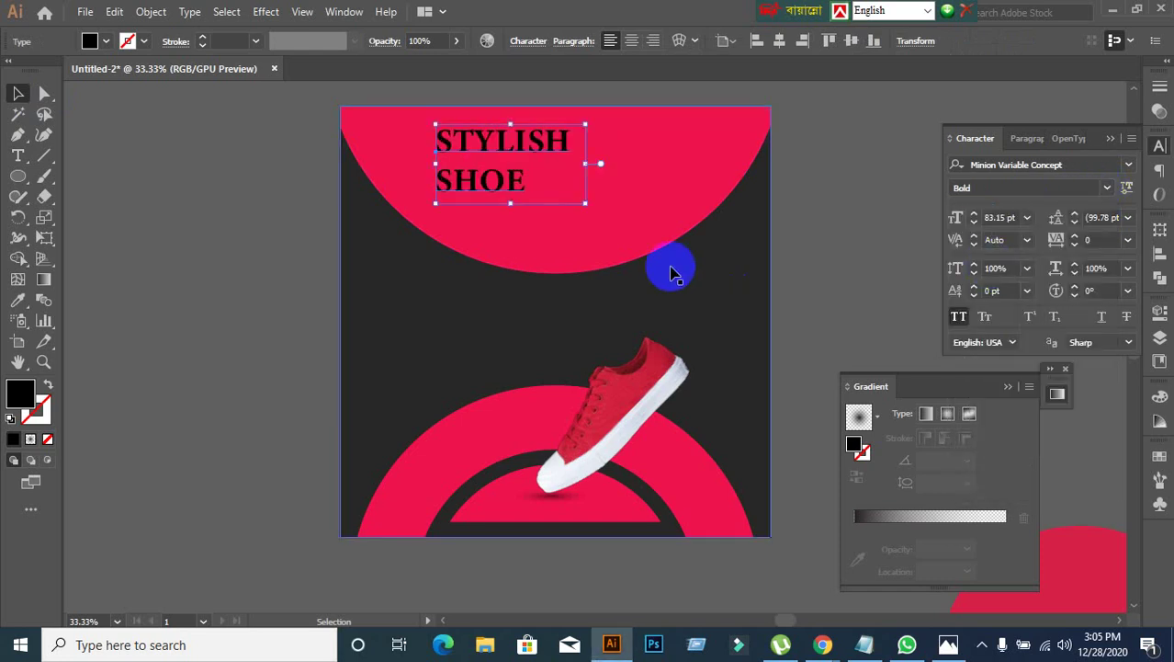
left_click(385, 210)
Step: Tighten the STYLISH SHOE heading's line spacing by setting its leading to 88 pt
left_click(498, 179)
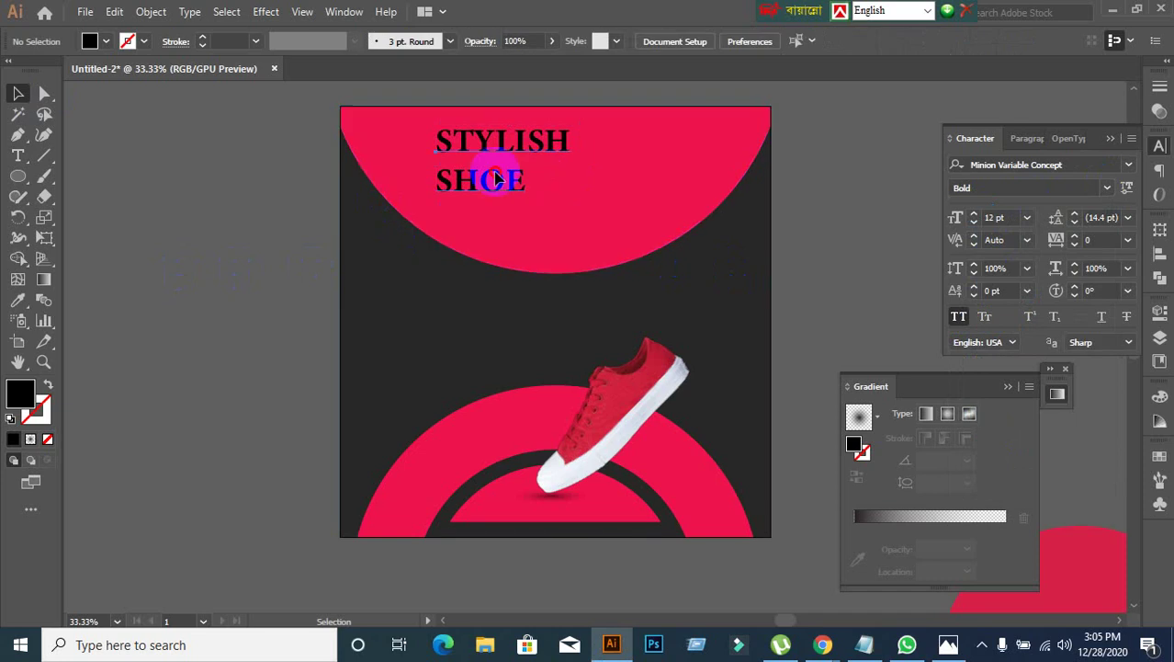
left_click(1105, 217)
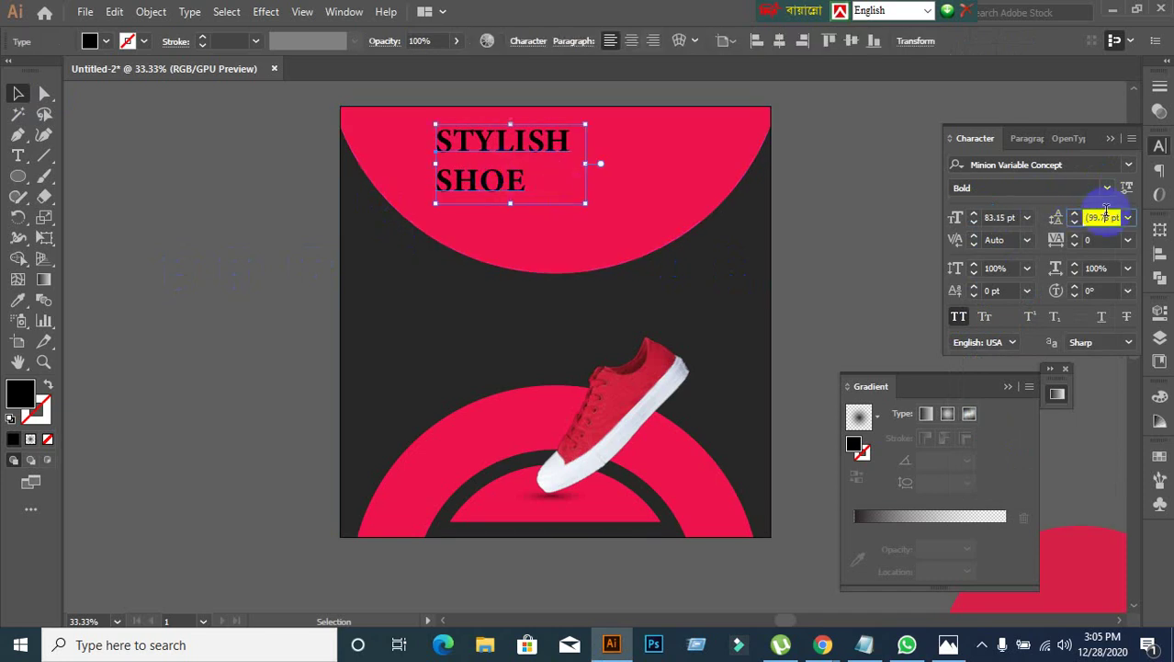
type("81")
key("Return")
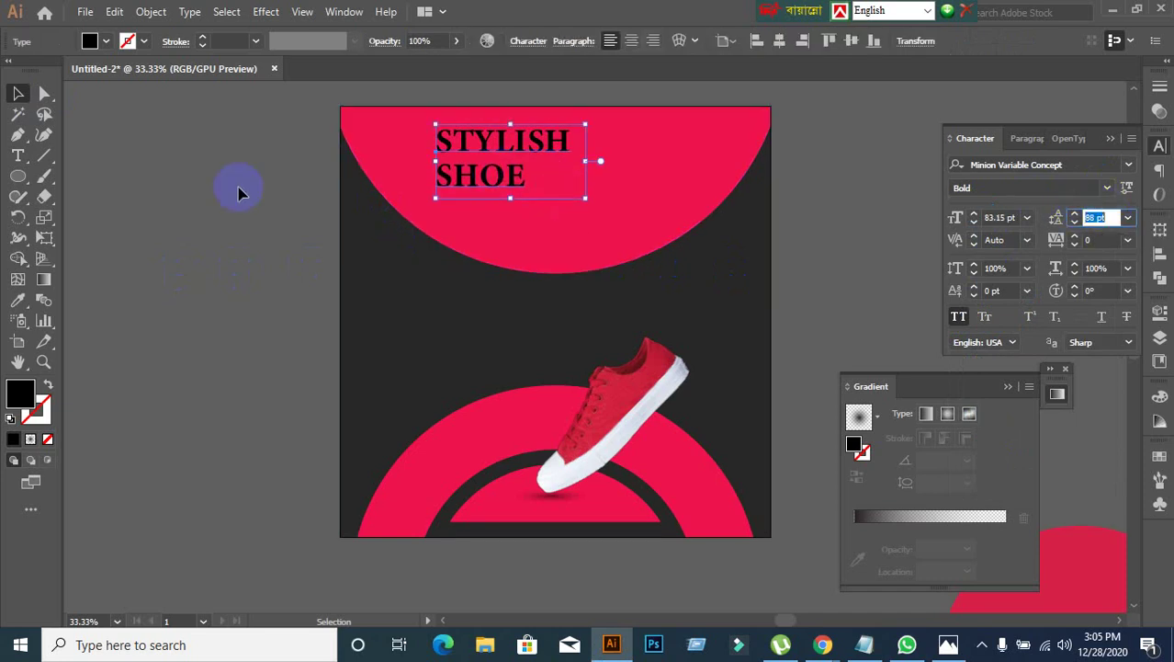
Step: Open the fill color swatches for the STYLISH SHOE heading
left_click(89, 41)
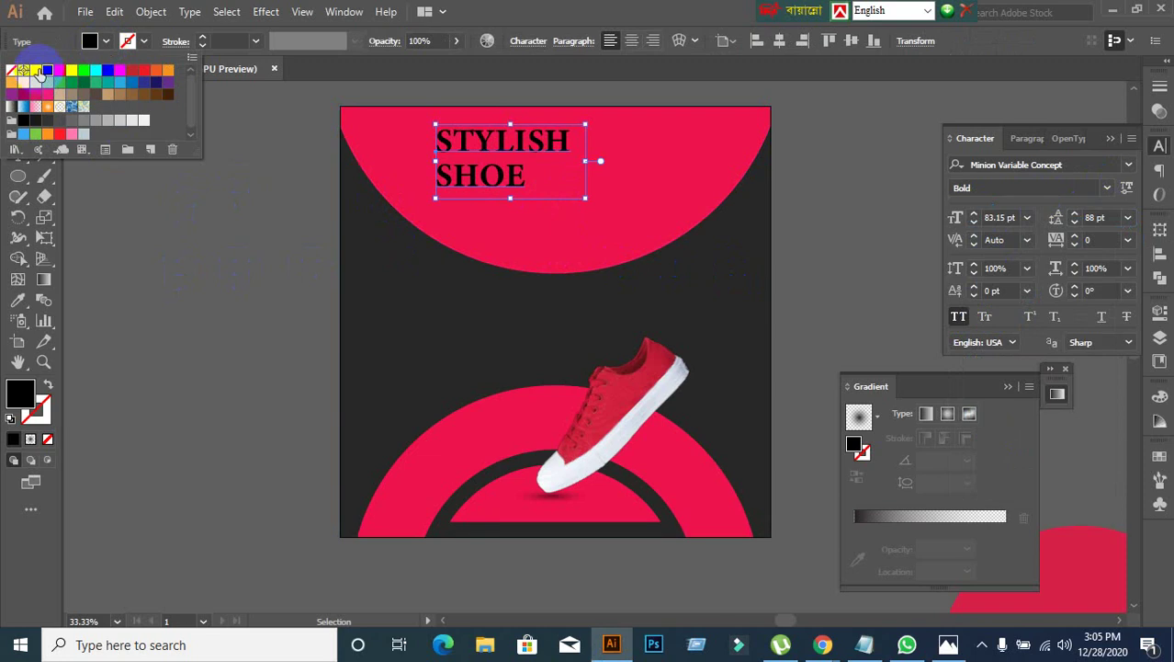
Step: Fill the STYLISH SHOE headline with white and shift it slightly down and left within the upper red circle
left_click(71, 70)
left_click(230, 262)
left_click(185, 288)
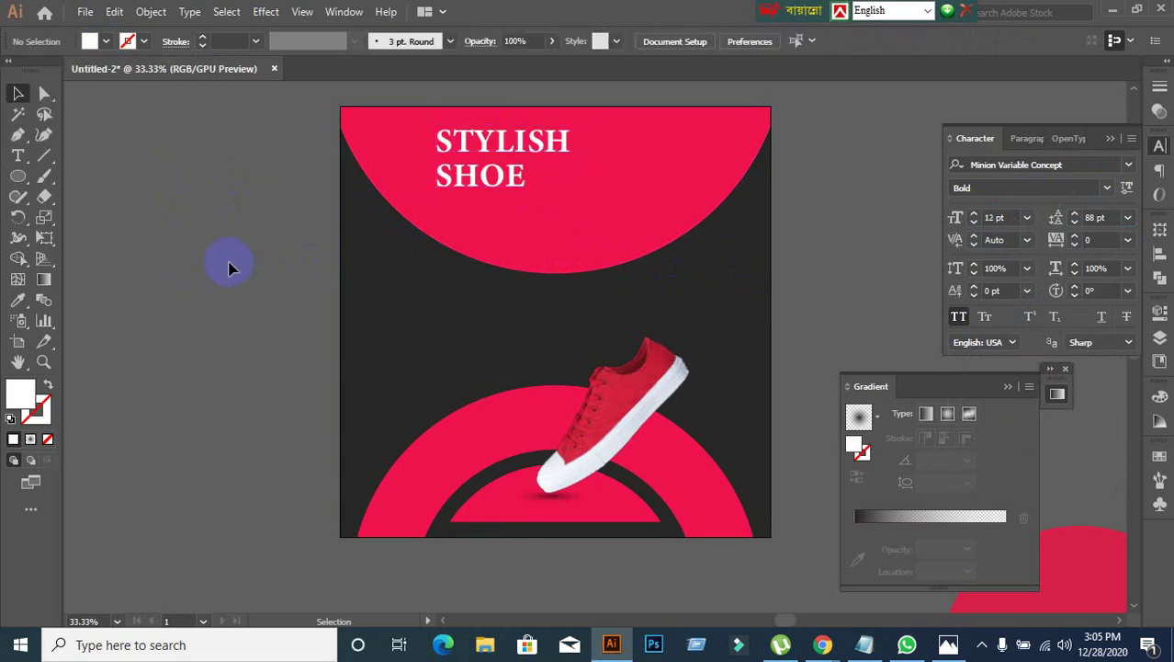
left_click_drag(483, 192, 472, 202)
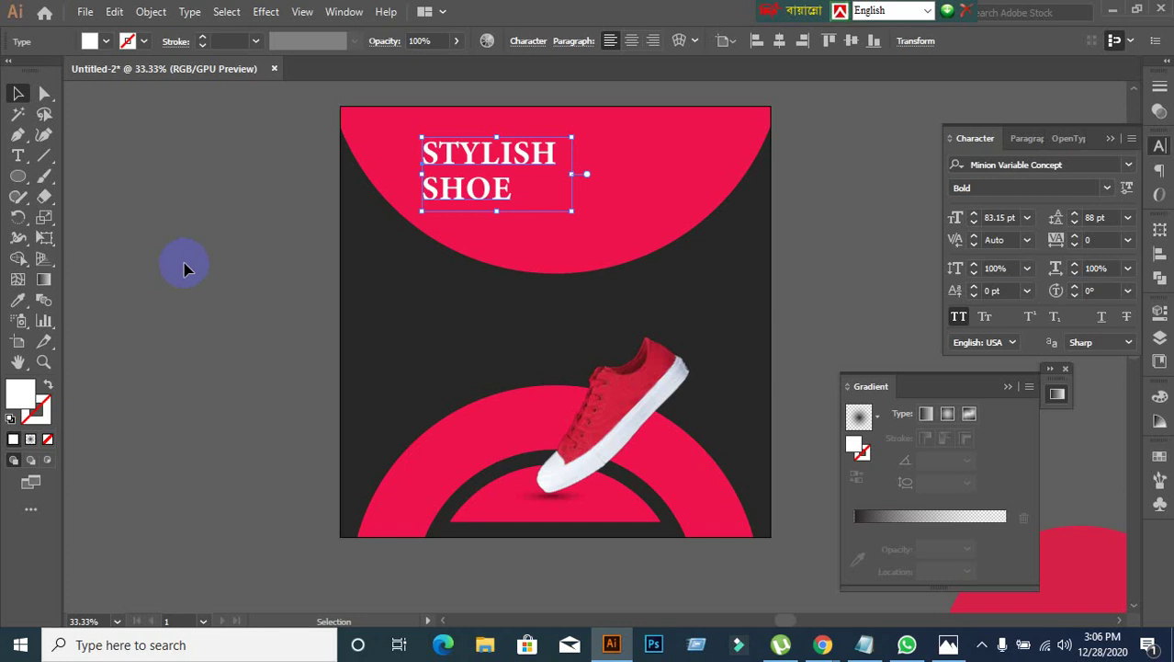
Step: Center-align the STYLISH SHOE headline and position it in the middle of the upper red circle, near the artboard's top edge
left_click(1026, 139)
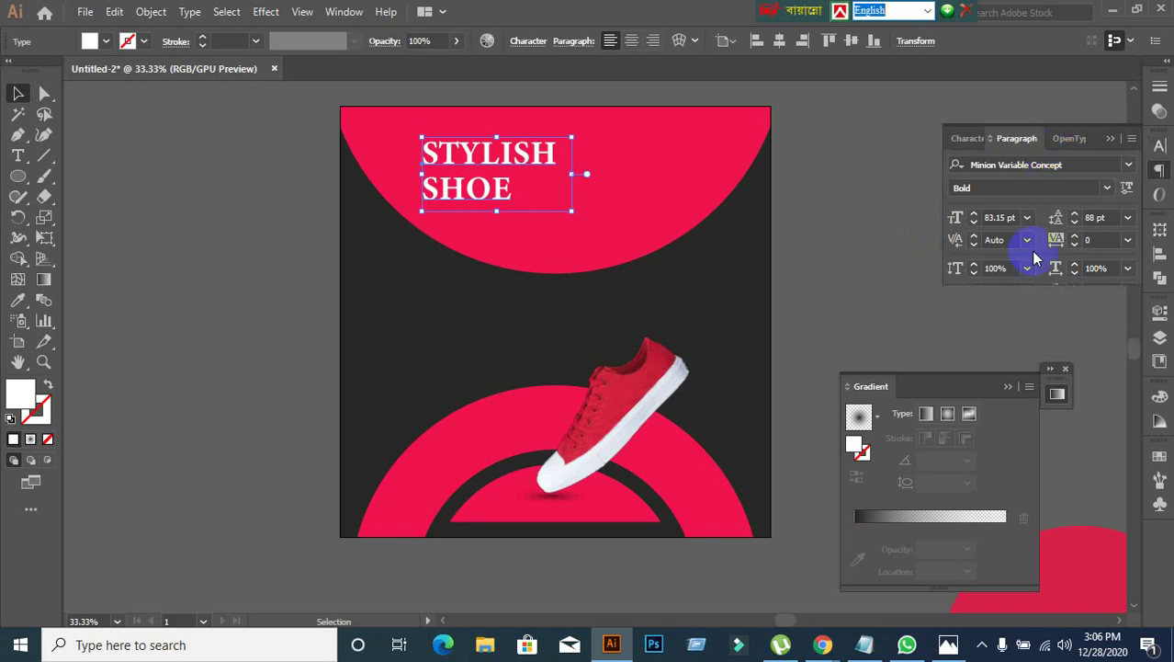
left_click(985, 165)
left_click(181, 246)
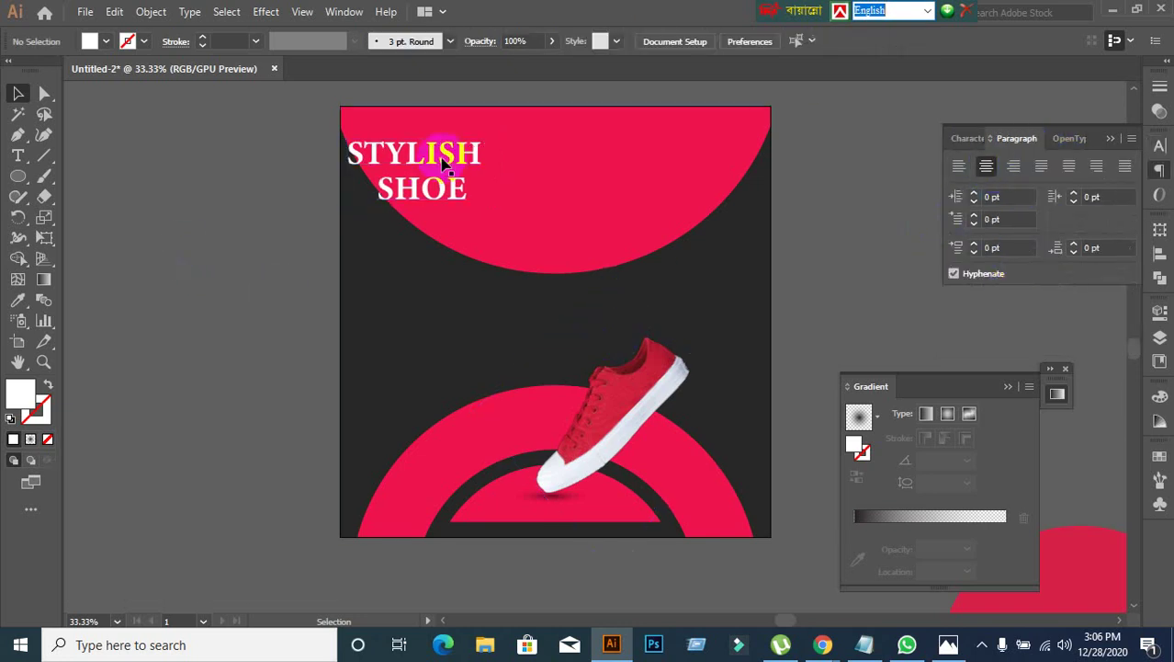
left_click_drag(443, 161, 576, 147)
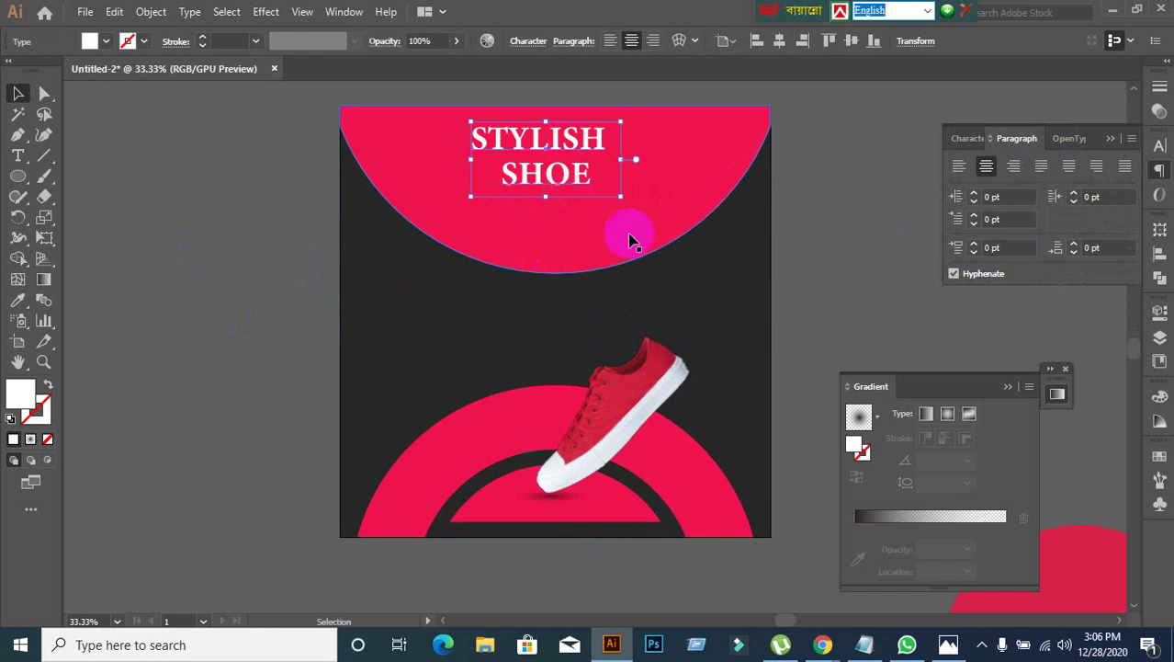
left_click_drag(572, 171, 585, 161)
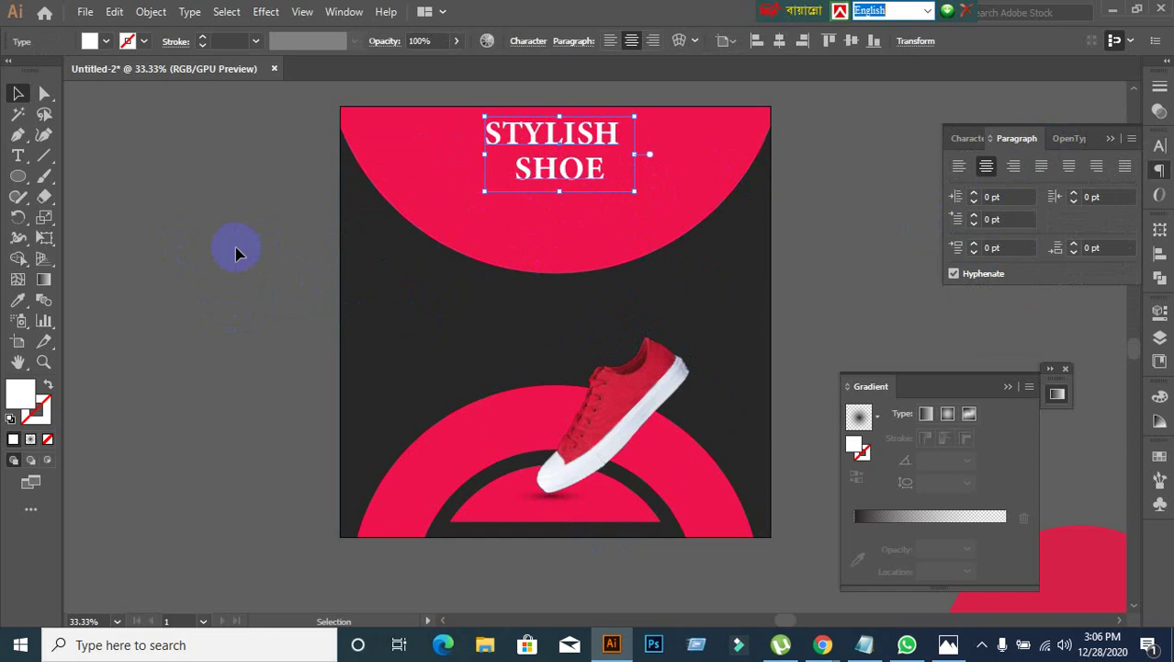
key("shift+Left")
left_click(235, 247)
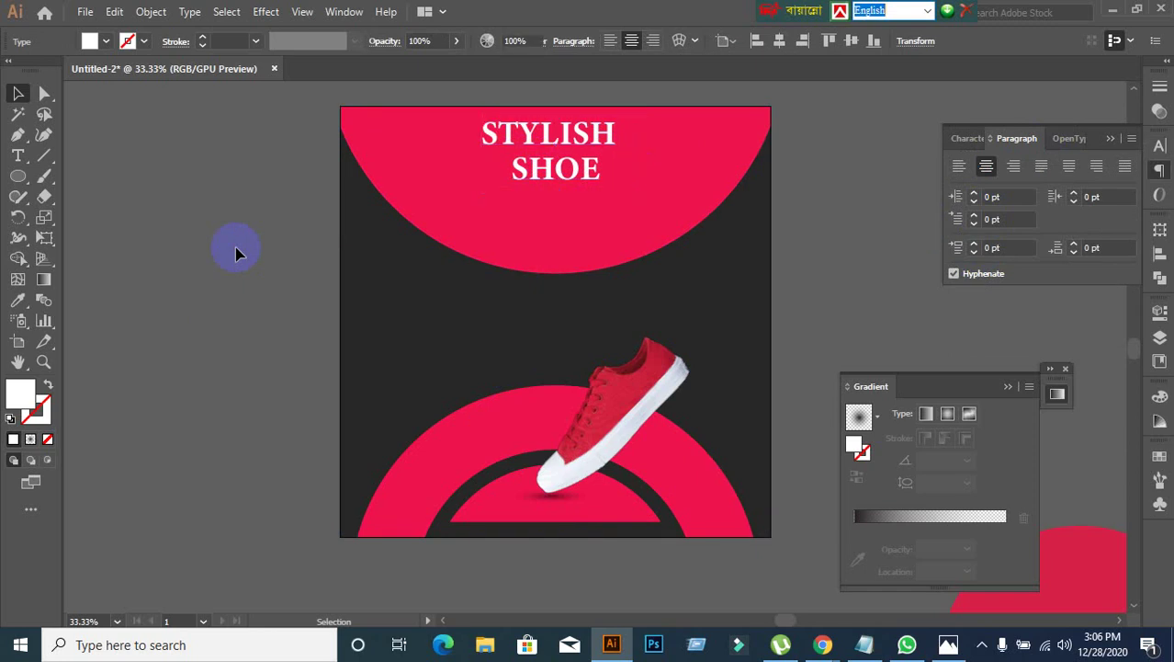
Step: Delete the trailing space after STYLISH so both headline lines center on each other
left_click(17, 155)
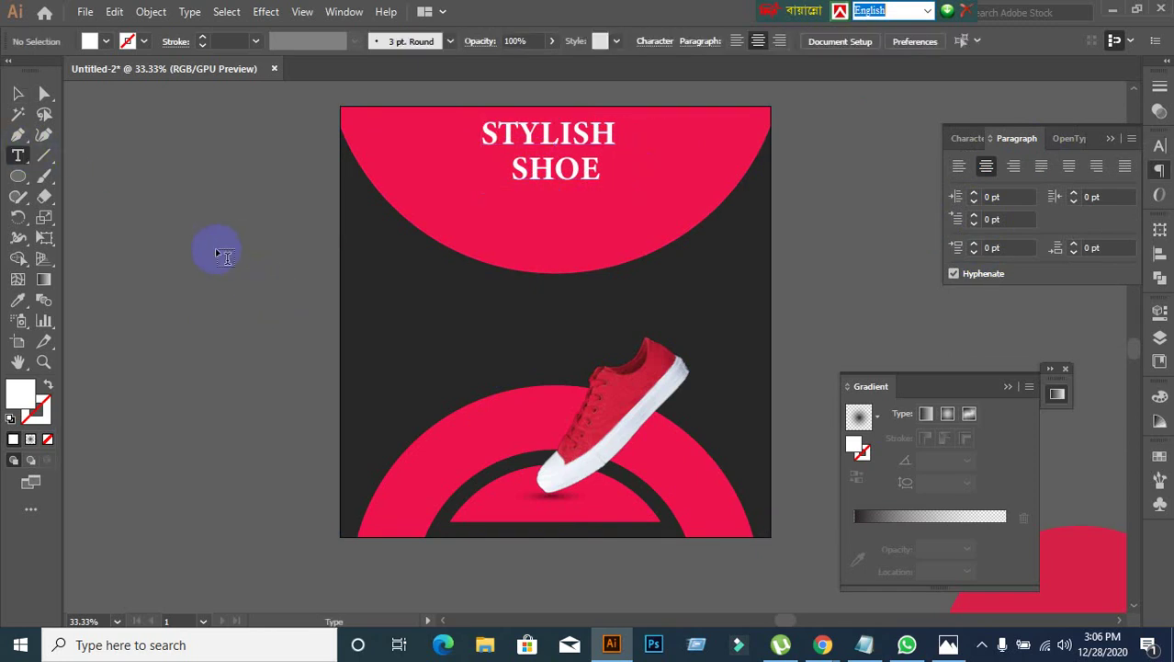
left_click(17, 93)
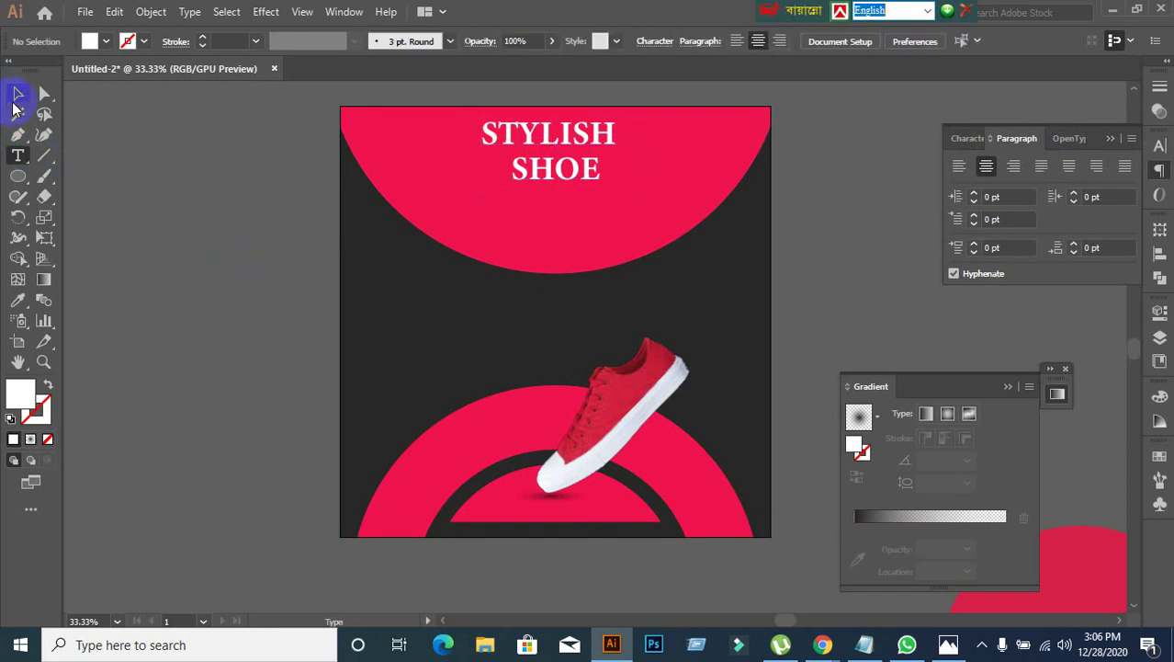
left_click(519, 172)
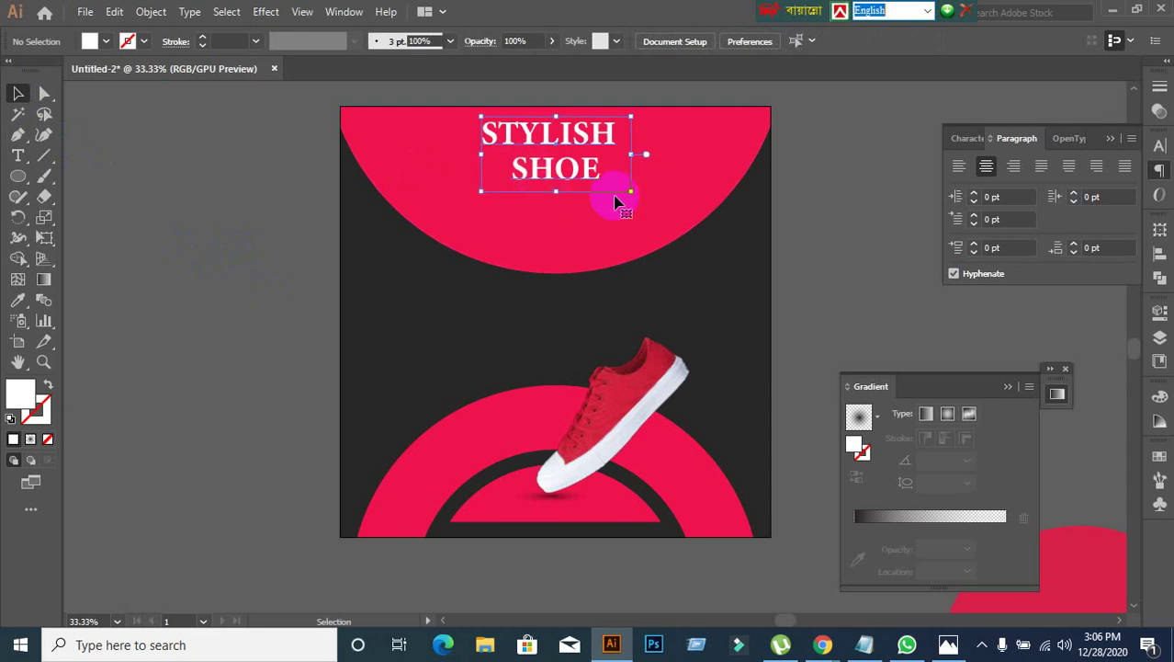
double_click(615, 131)
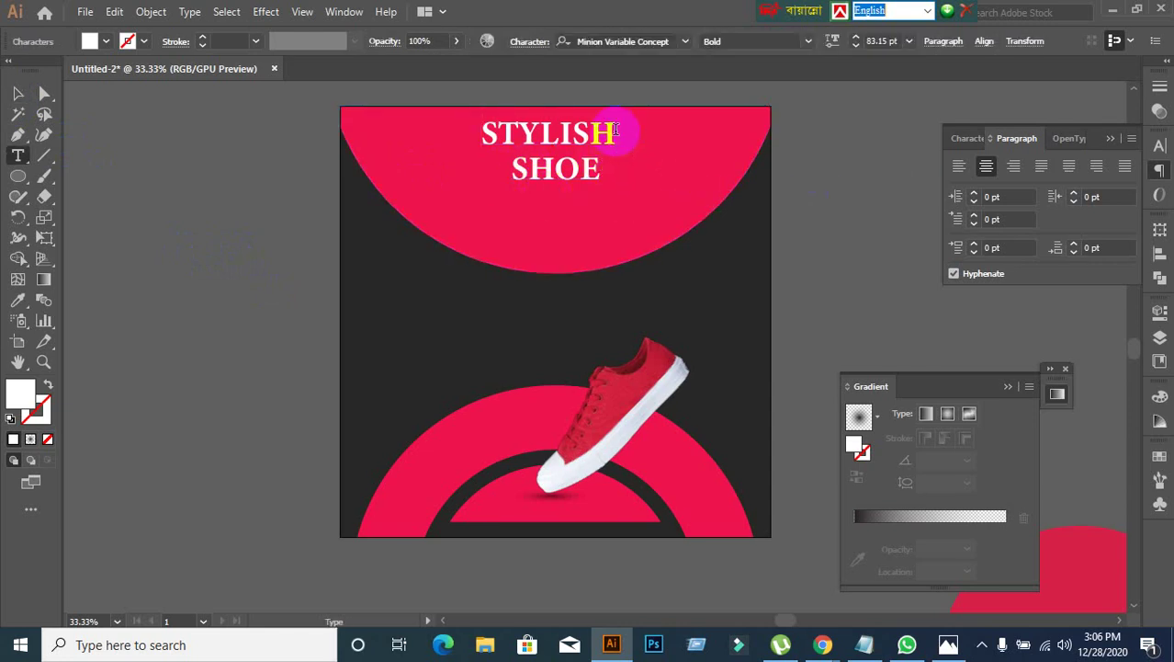
left_click_drag(615, 130, 644, 126)
key("BackSpace")
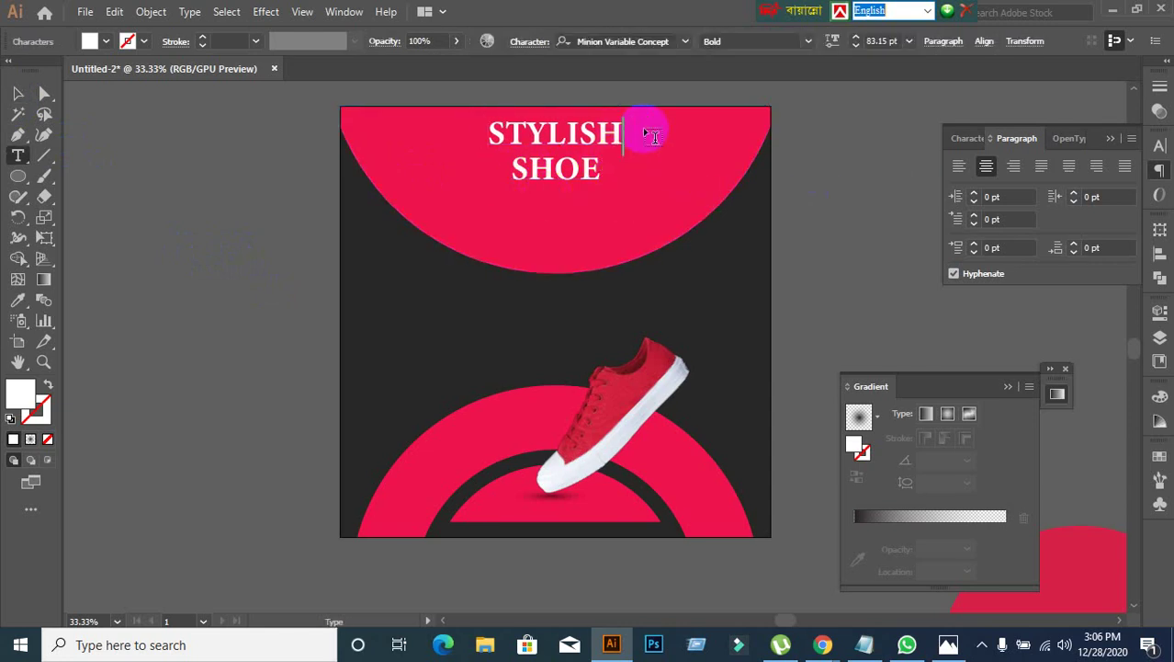
left_click(22, 94)
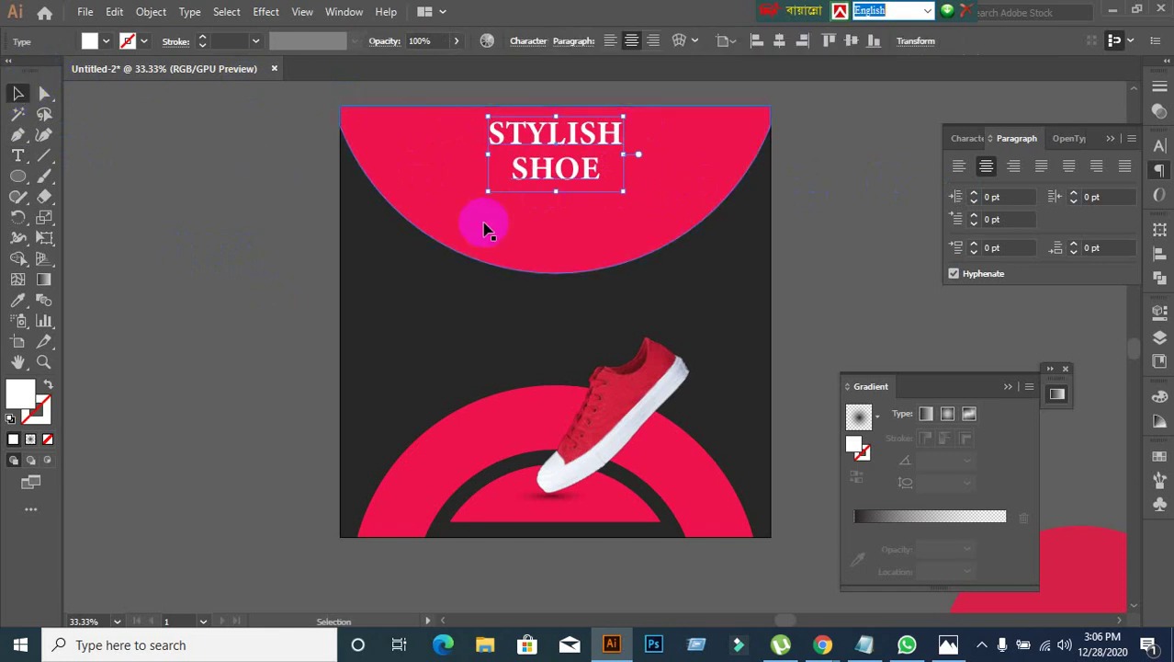
left_click(237, 294)
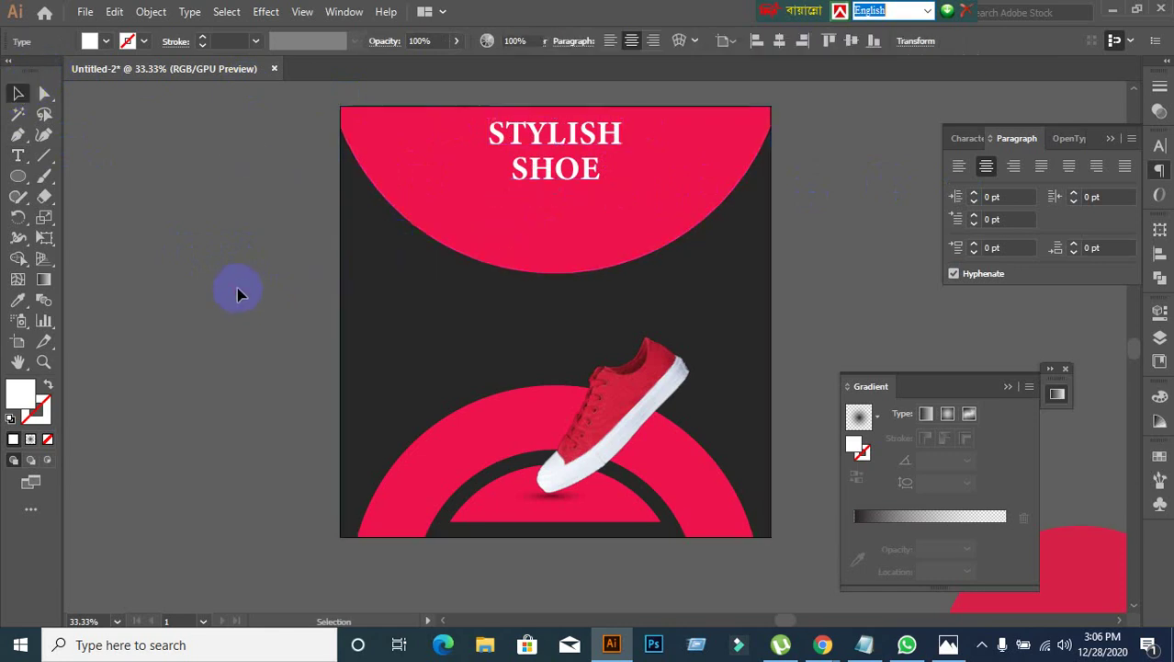
Step: Add the point text "SHEO STORE", scale it up to about 86 pt and place it directly beneath the headline
left_click(20, 156)
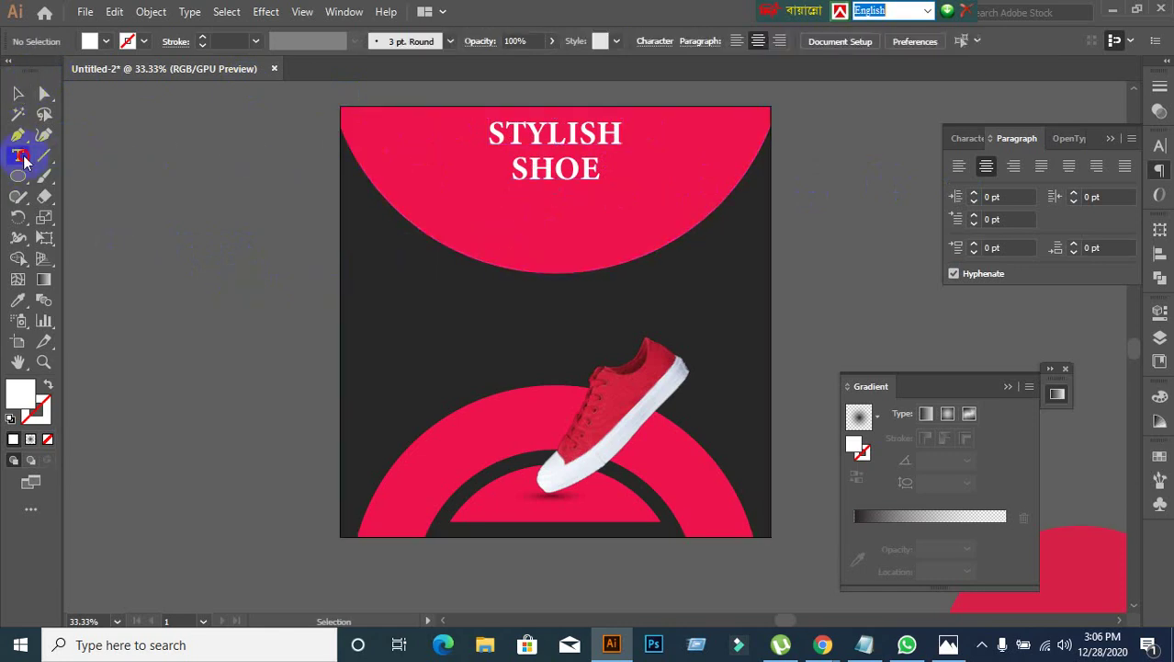
left_click(224, 222)
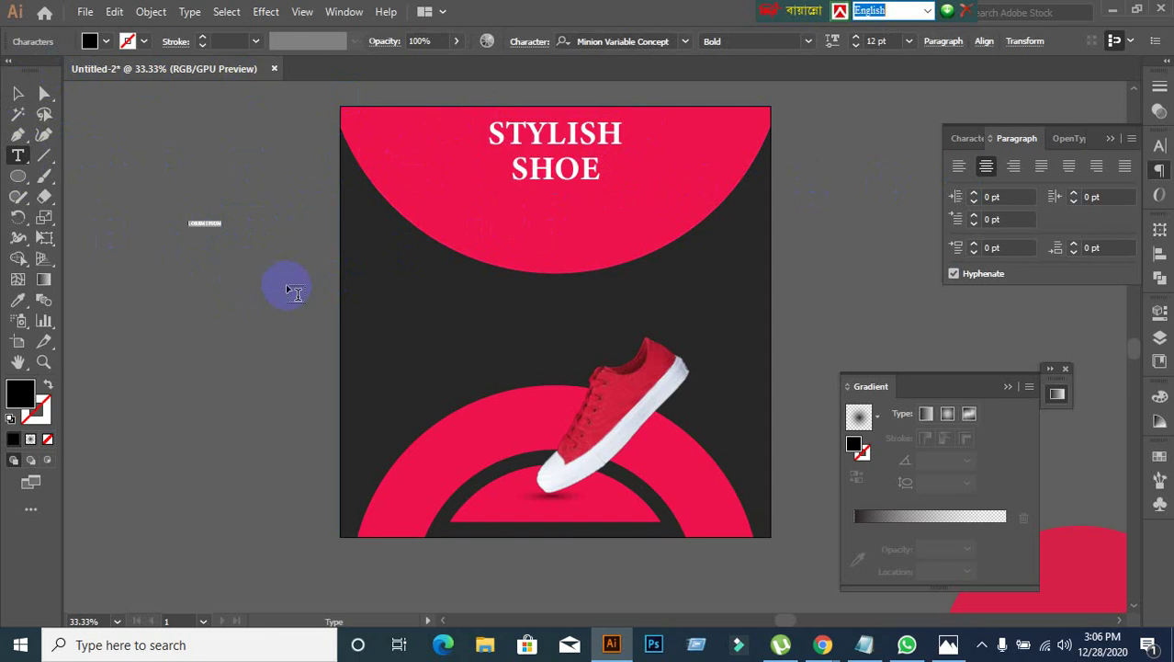
key("BackSpace")
key("BackSpace")
type("SHOE STOR")
left_click(18, 93)
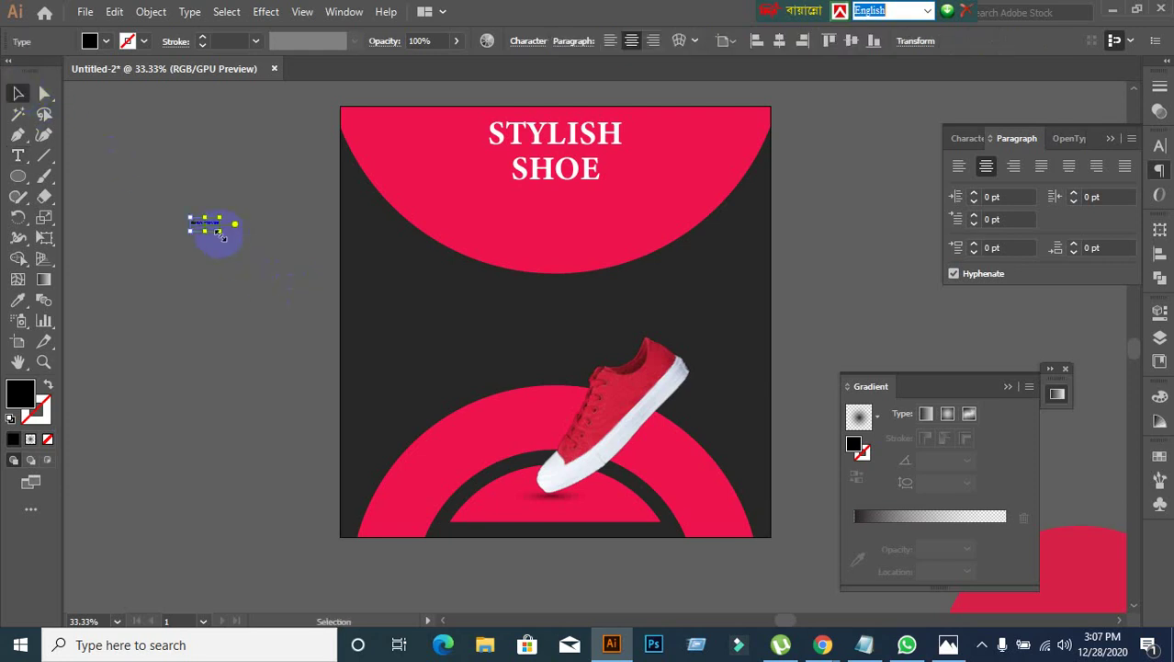
left_click_drag(217, 233, 401, 262)
left_click_drag(294, 244, 563, 207)
Step: Try Poppins on the SHEO STORE text, and settle on Montserrat Thin as its font
left_click(972, 138)
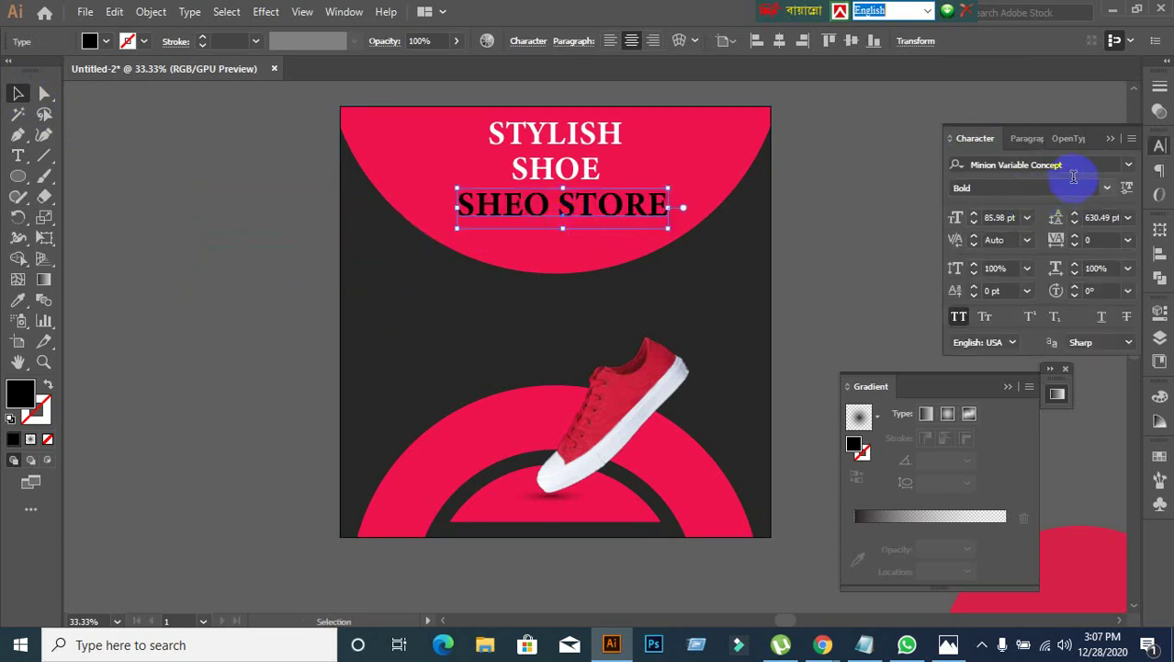
left_click(1047, 165)
type("po")
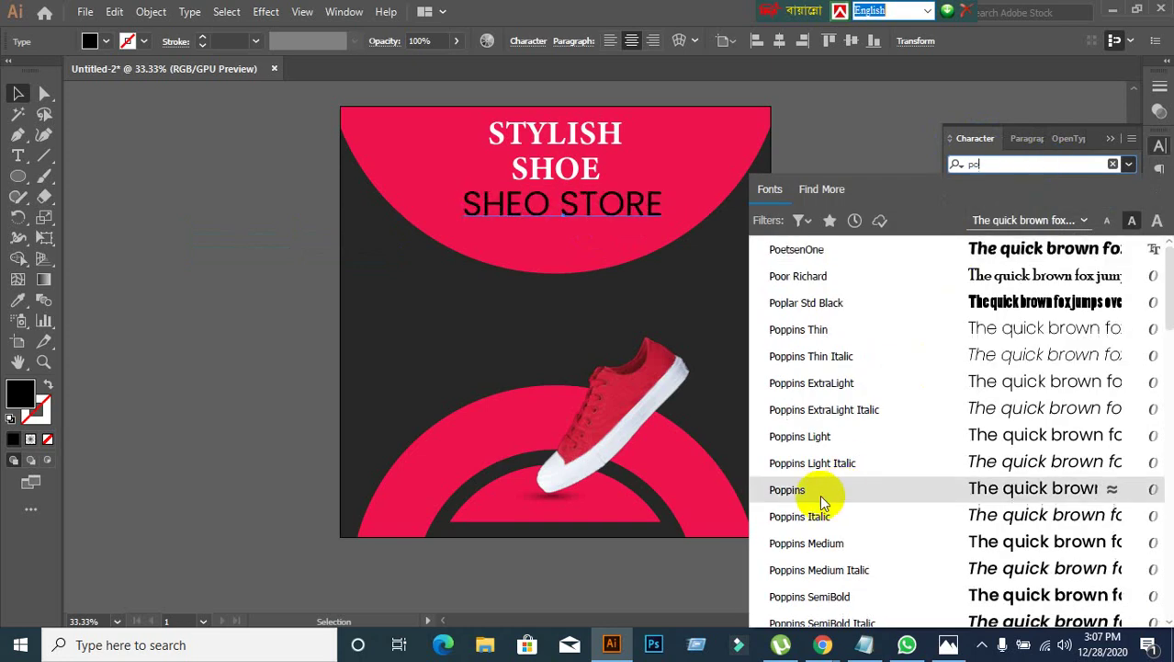
left_click(810, 498)
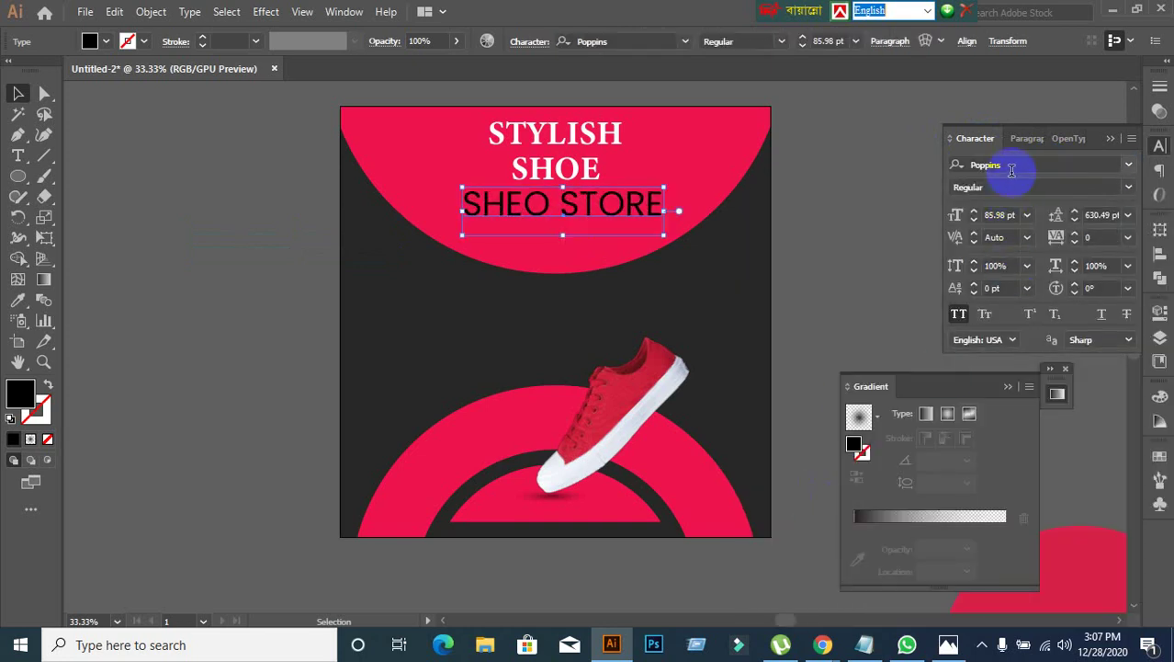
type("mo")
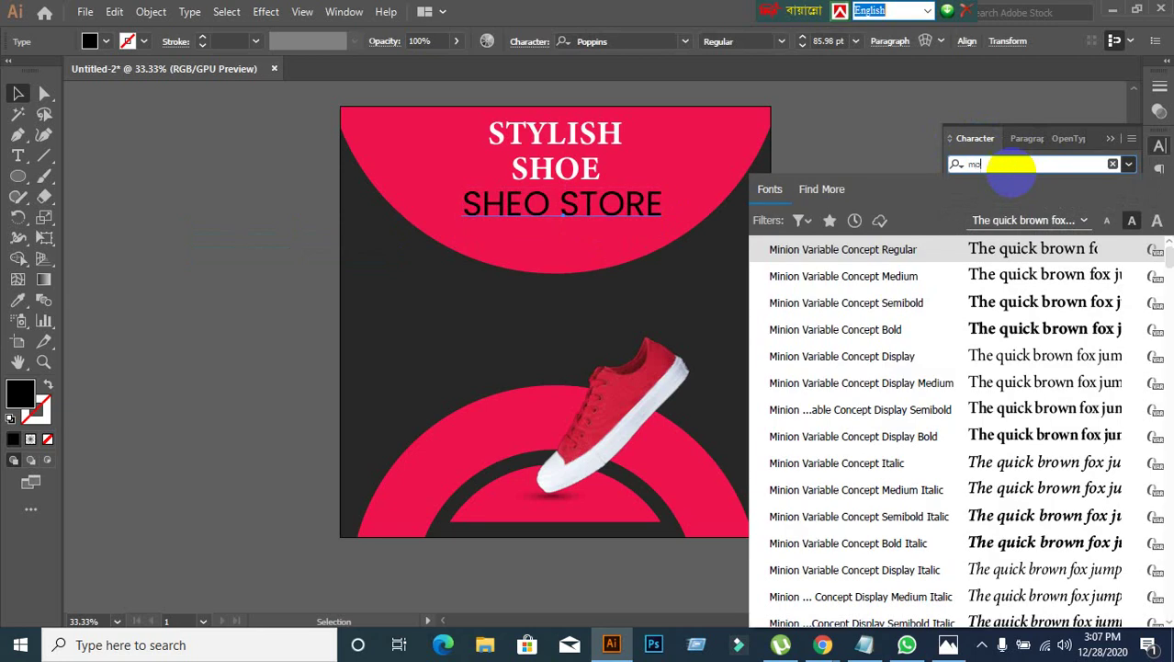
type("n")
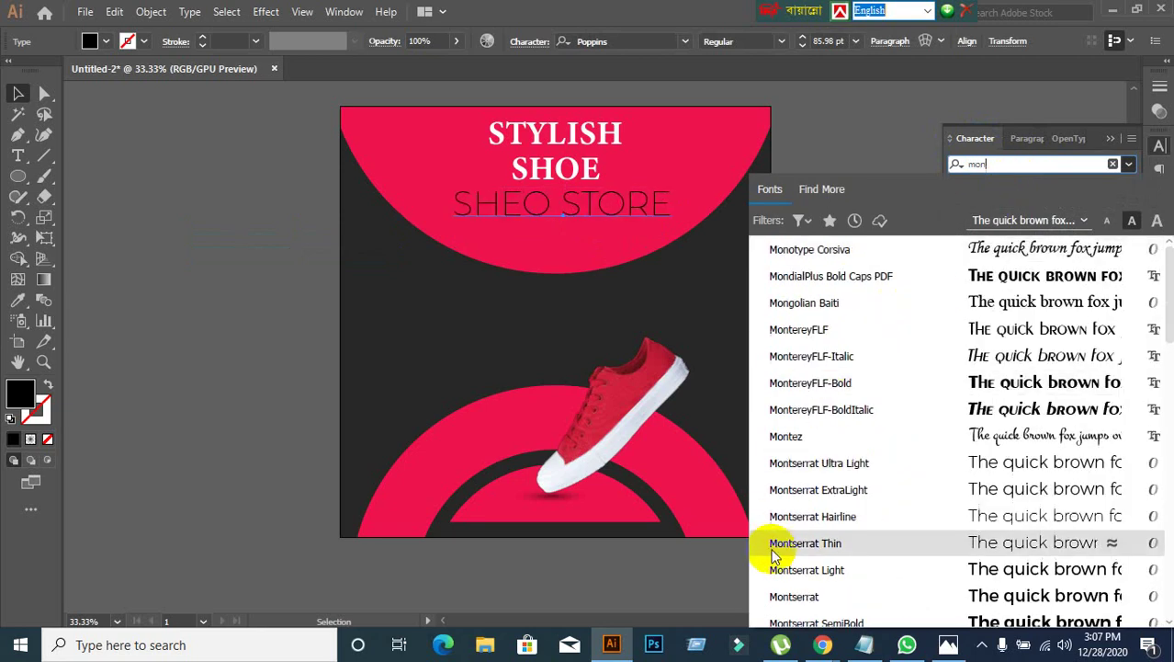
left_click(783, 554)
Step: Reduce the SHEO STORE text to 53 pt and center it under the headline
left_click(1016, 215)
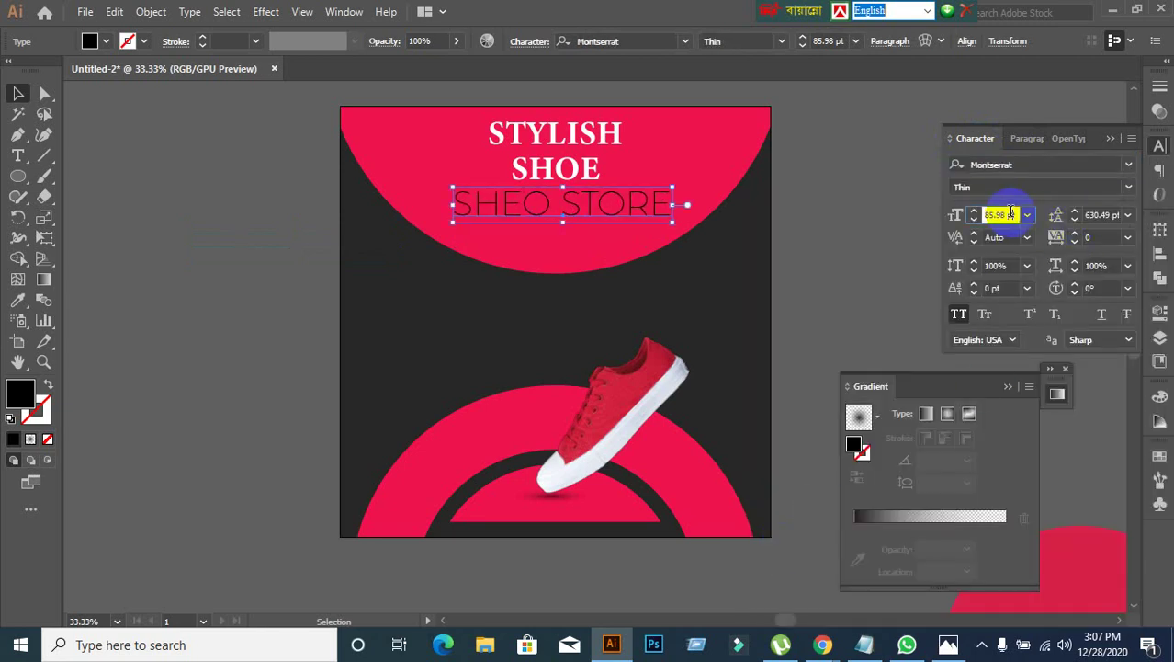
scroll(1011, 212, "down", 9)
scroll(1010, 212, "down", 20)
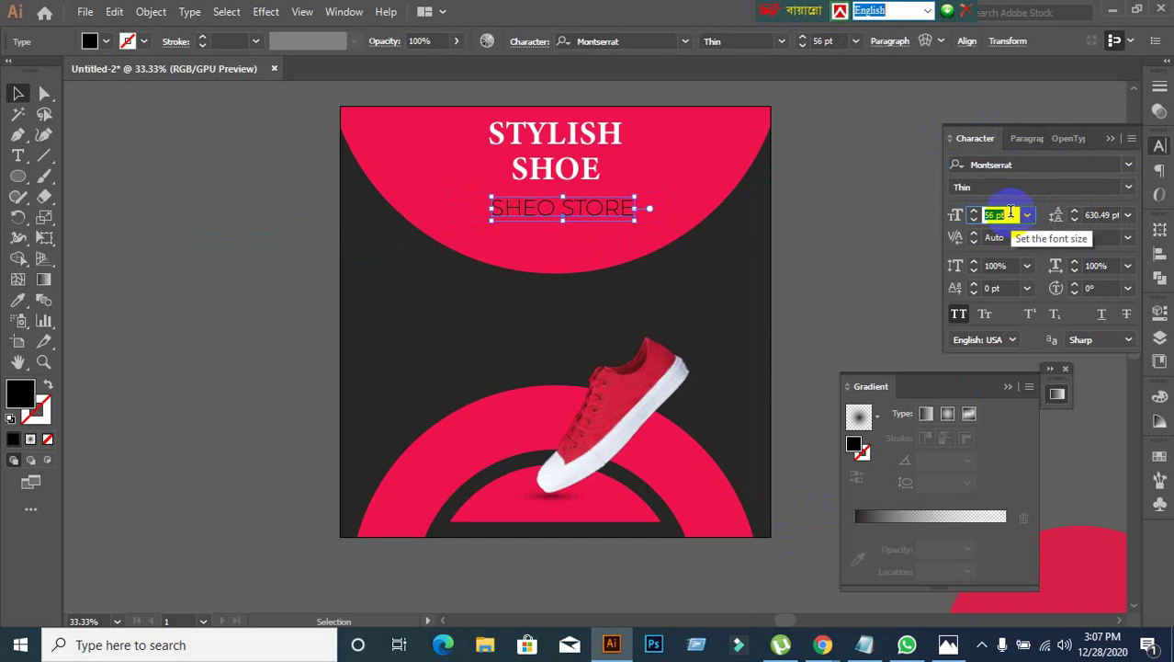
scroll(1010, 212, "down", 1)
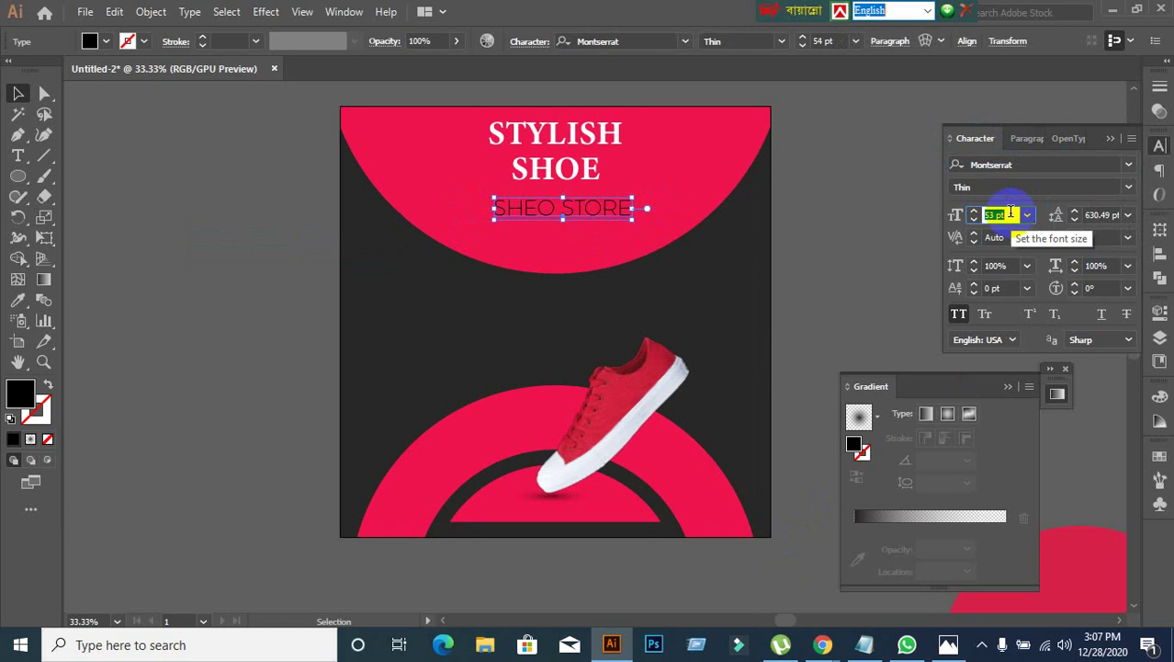
left_click(157, 301)
mouse_move(584, 215)
left_mouse_down()
mouse_move(563, 209)
mouse_move(577, 216)
left_mouse_up()
Step: Try the SHEO STORE text without All Caps and restore the capitals
left_click(959, 314)
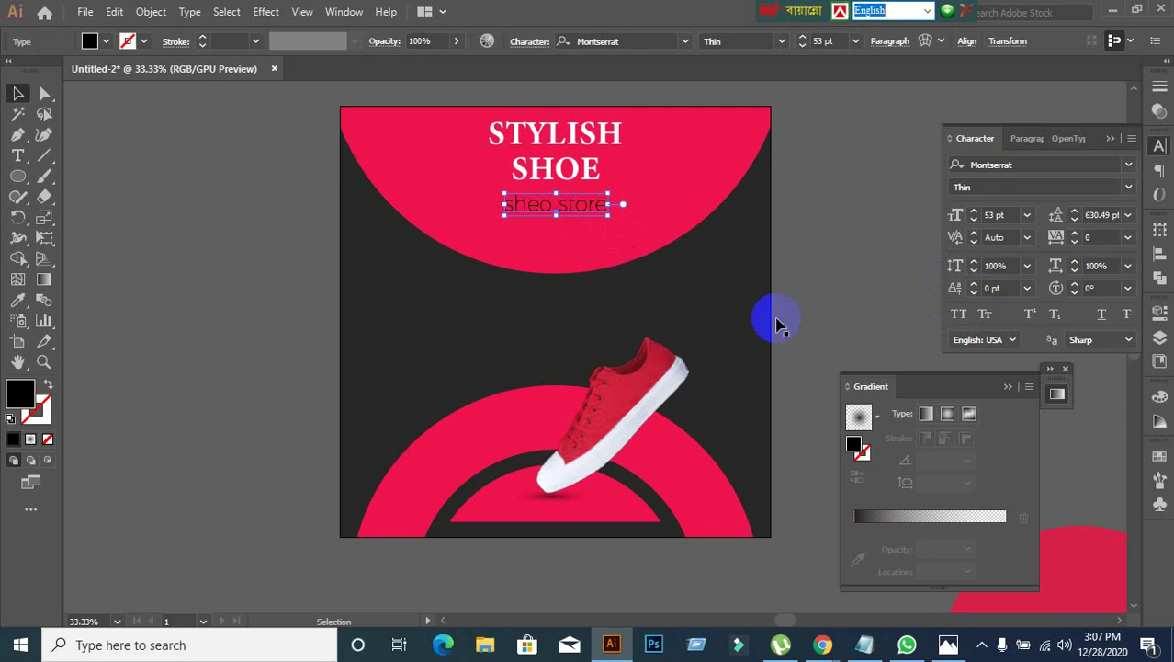
left_click(243, 315)
left_click(588, 211)
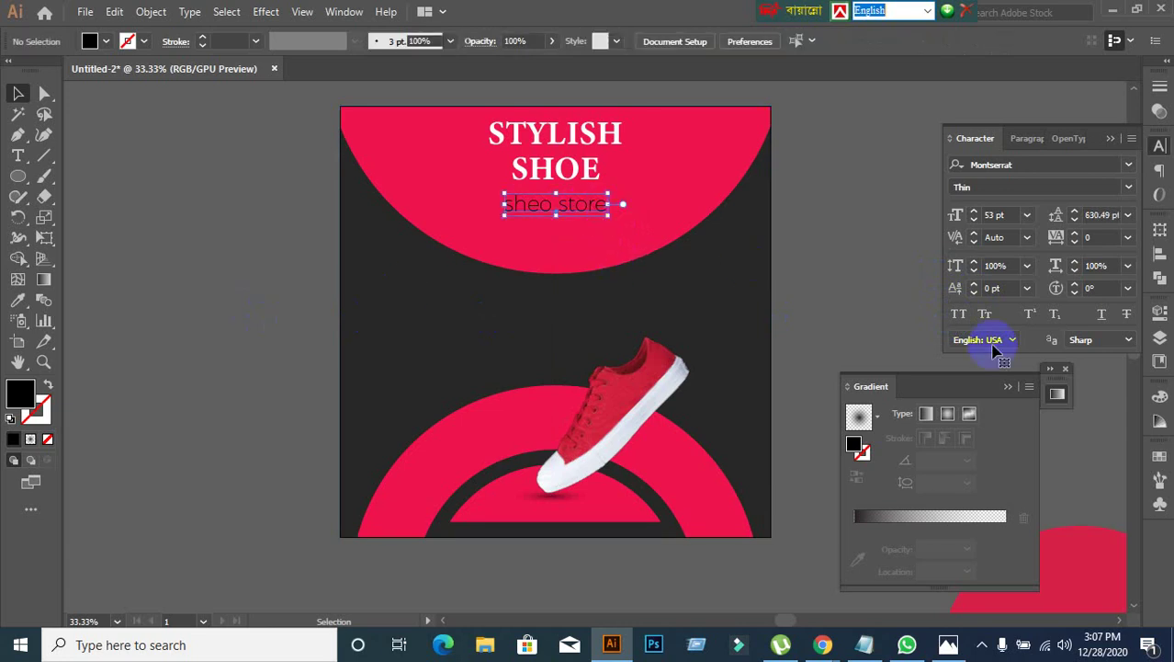
left_click(960, 313)
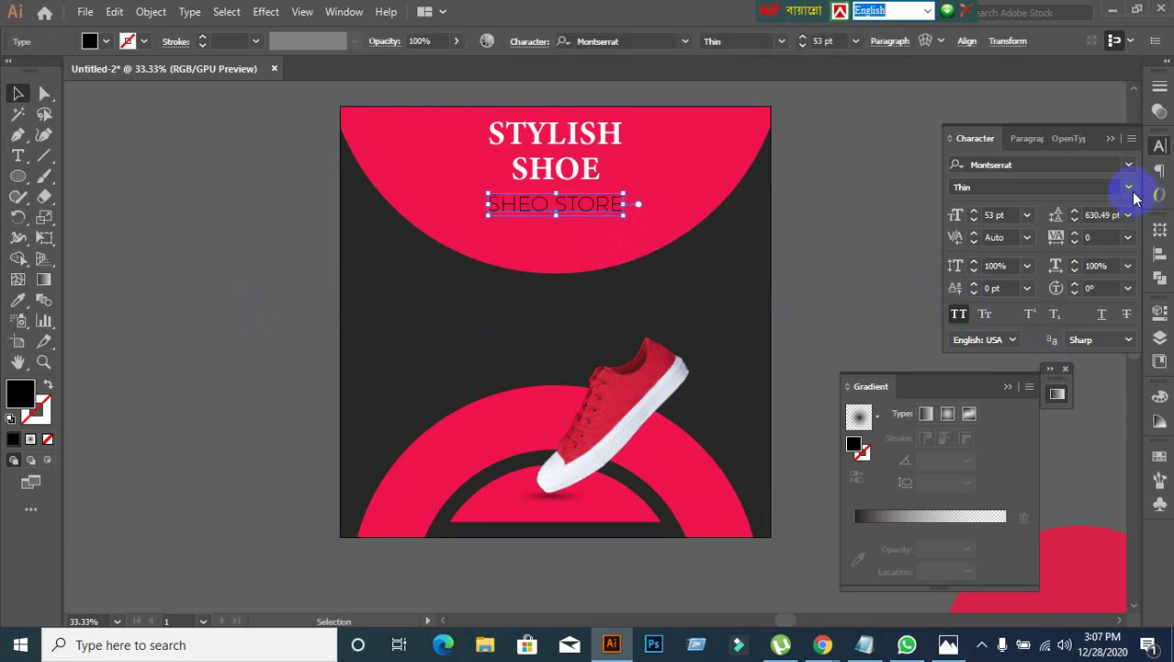
Step: Set the SHEO STORE text's font style to Montserrat Regular
left_click(1128, 186)
left_click(985, 299)
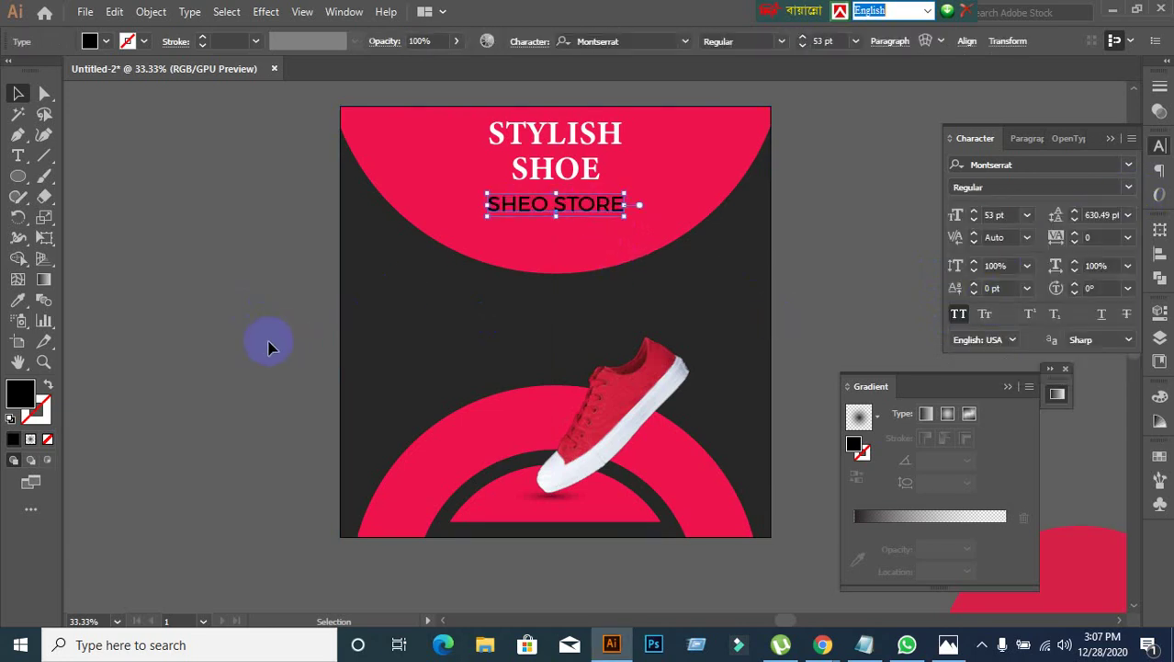
left_click(328, 270)
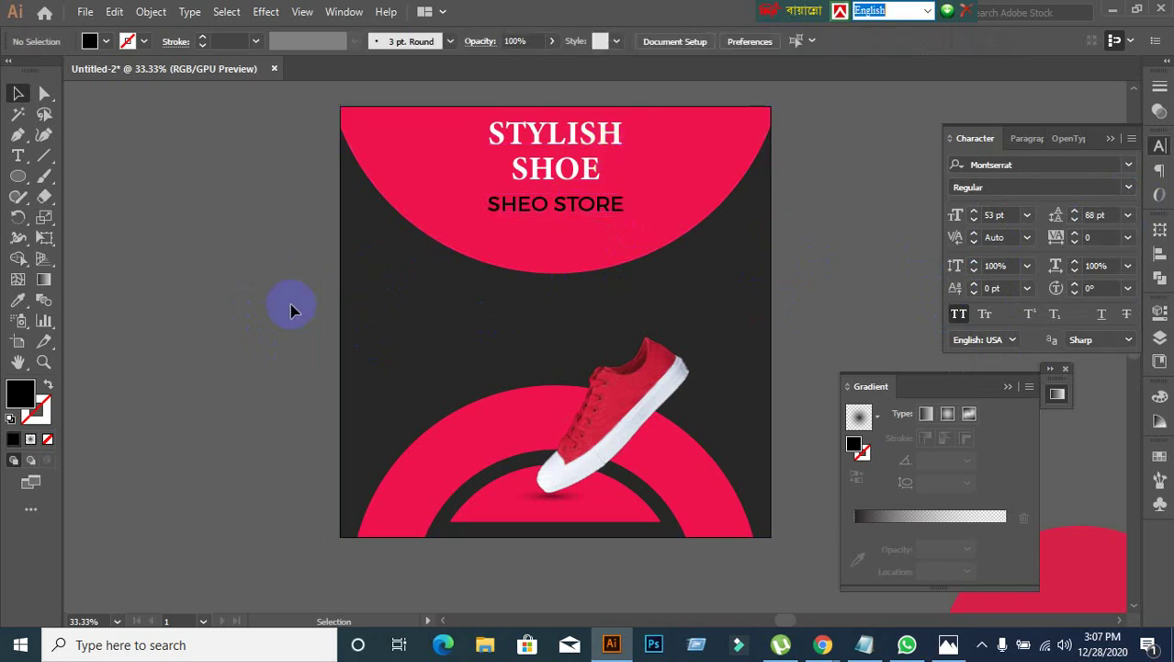
Step: Move the SHEO STORE text down, away from the headline, and reduce its font size to 41 pt
left_click_drag(513, 205, 514, 227)
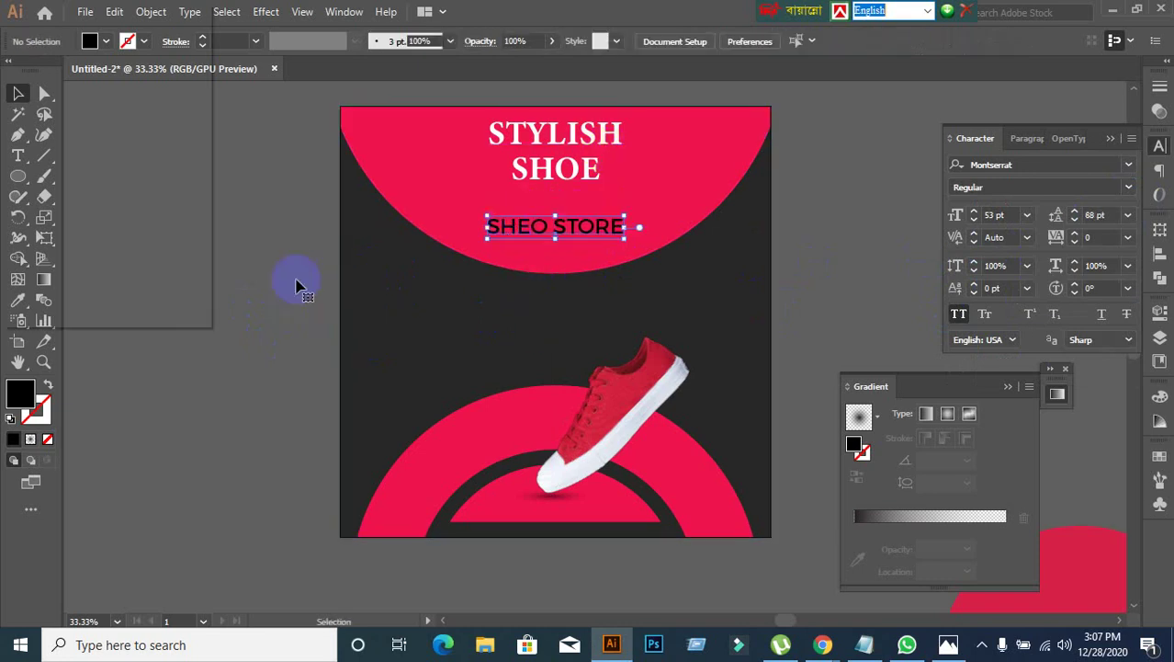
left_click(1006, 216)
scroll(1011, 215, "down", 6)
scroll(1011, 216, "down", 6)
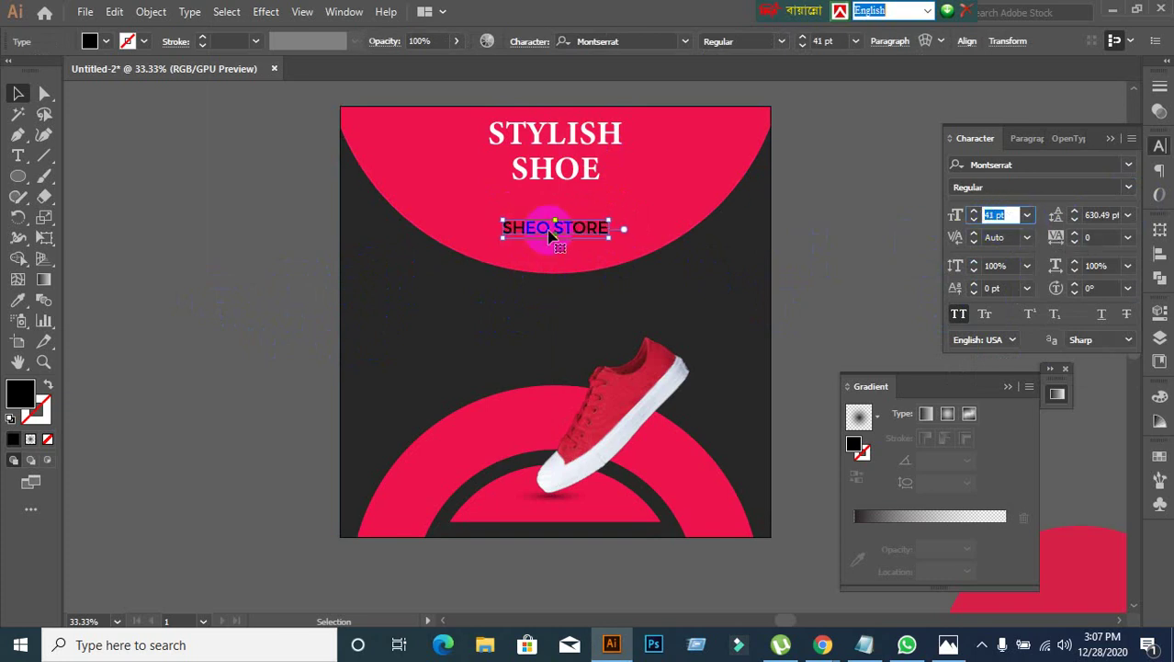
Step: Insert the word TRUSTED before SHEO STORE in the tagline
double_click(510, 229)
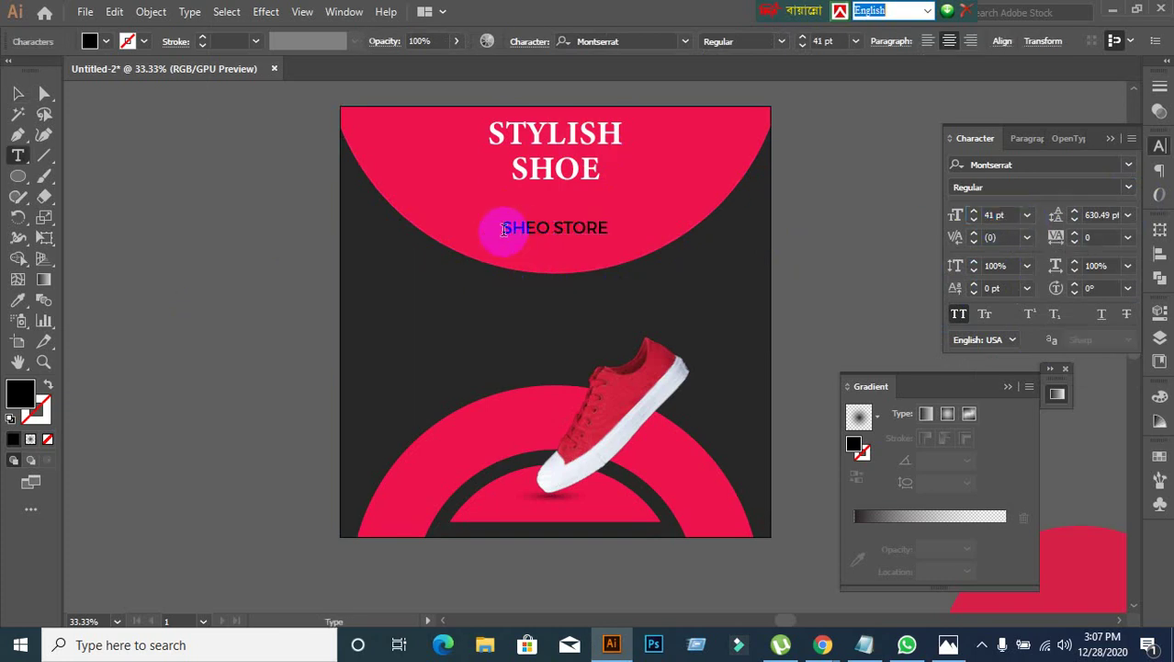
type("TRUSTED")
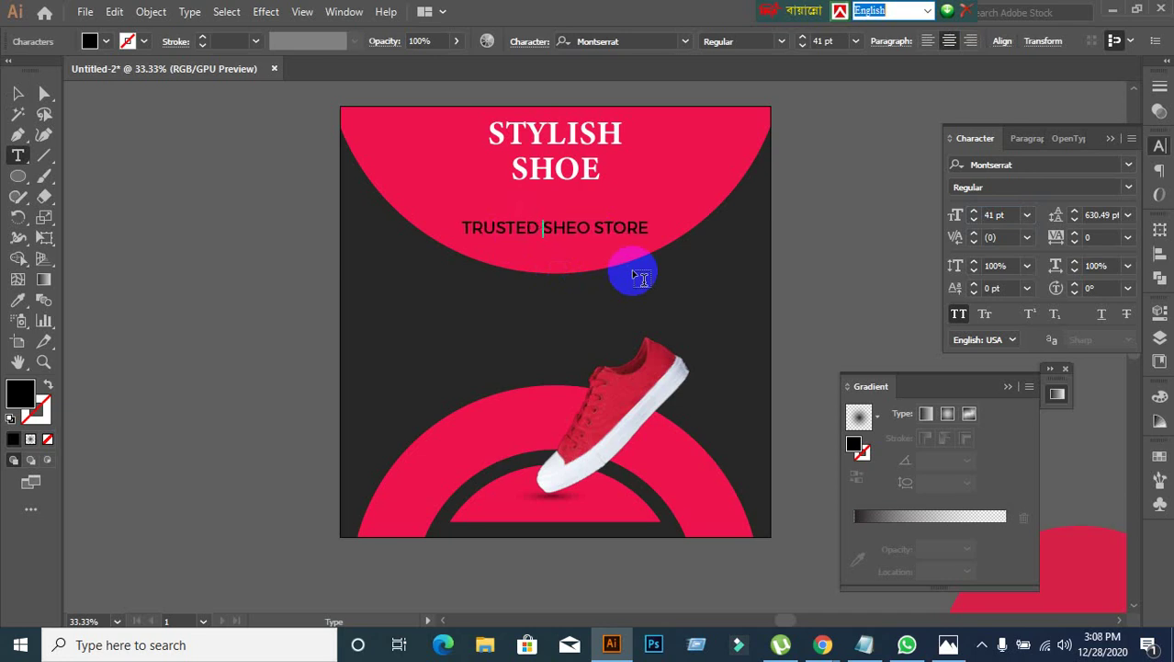
left_click(20, 95)
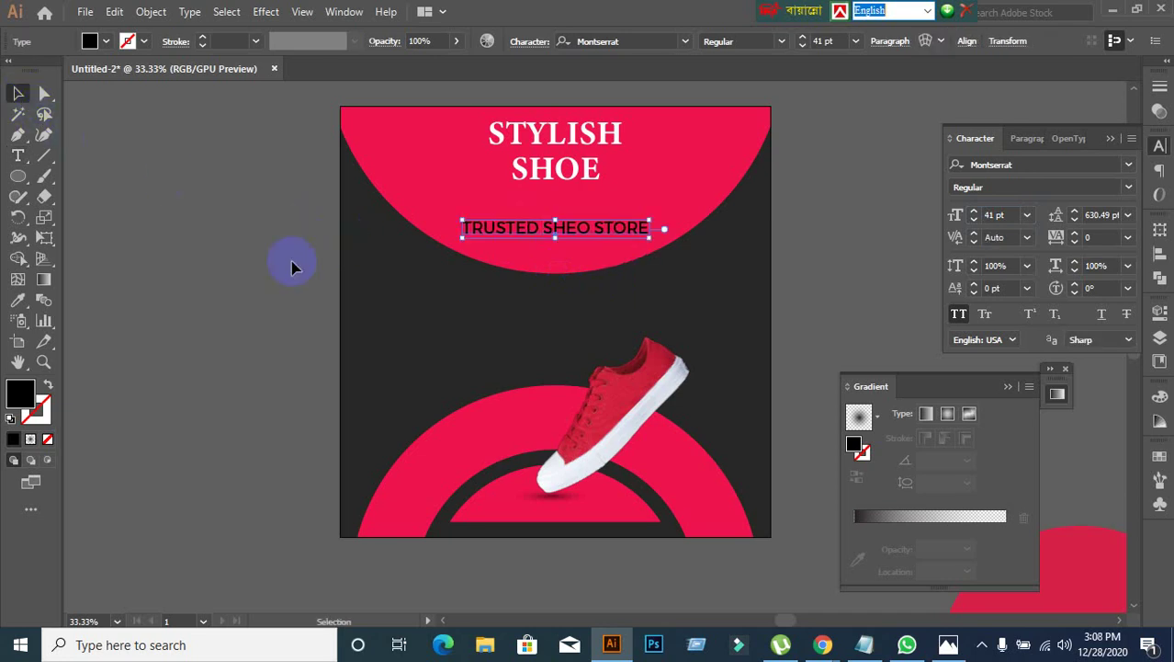
Step: Nudge the TRUSTED SHEO STORE tagline slightly lower below the headline
left_click(519, 231)
left_click_drag(514, 229, 516, 235)
left_click(221, 269)
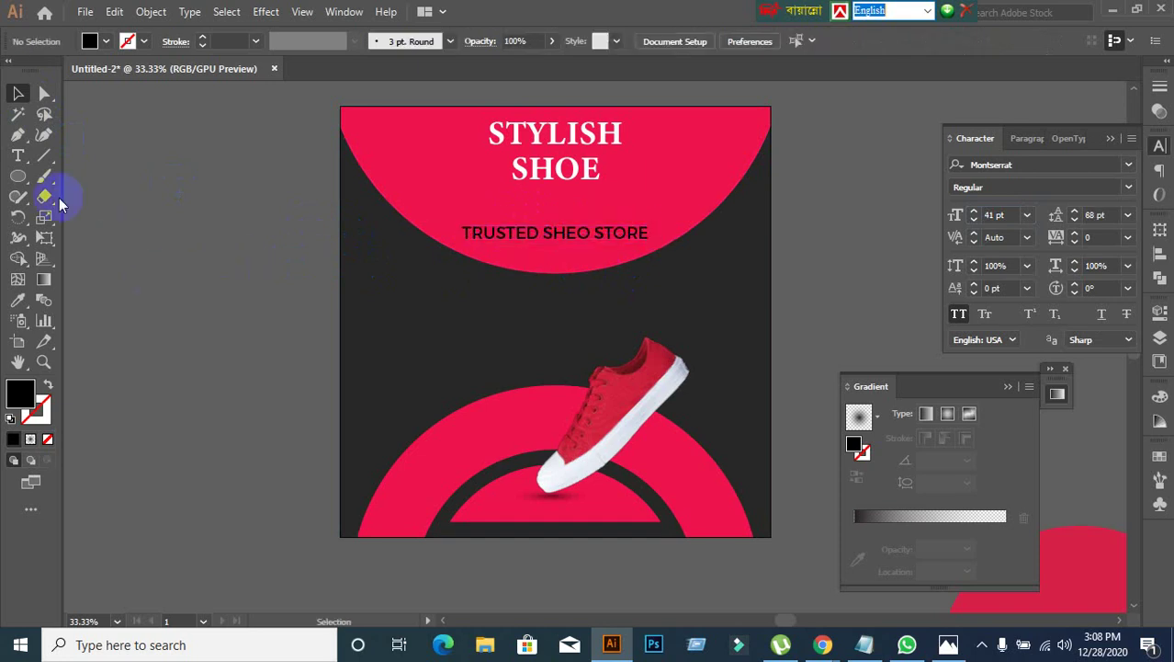
Step: Activate the Paintbrush, put the character settings away and load the Decorative_Text Dividers brush library
left_click(45, 175)
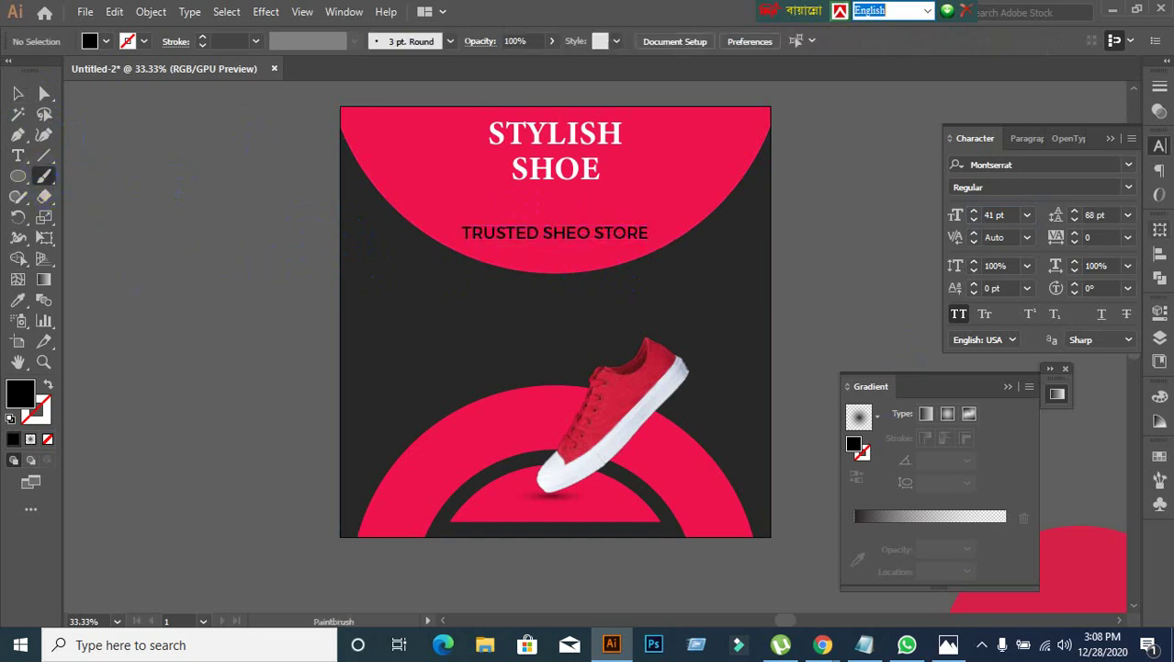
left_click(1111, 139)
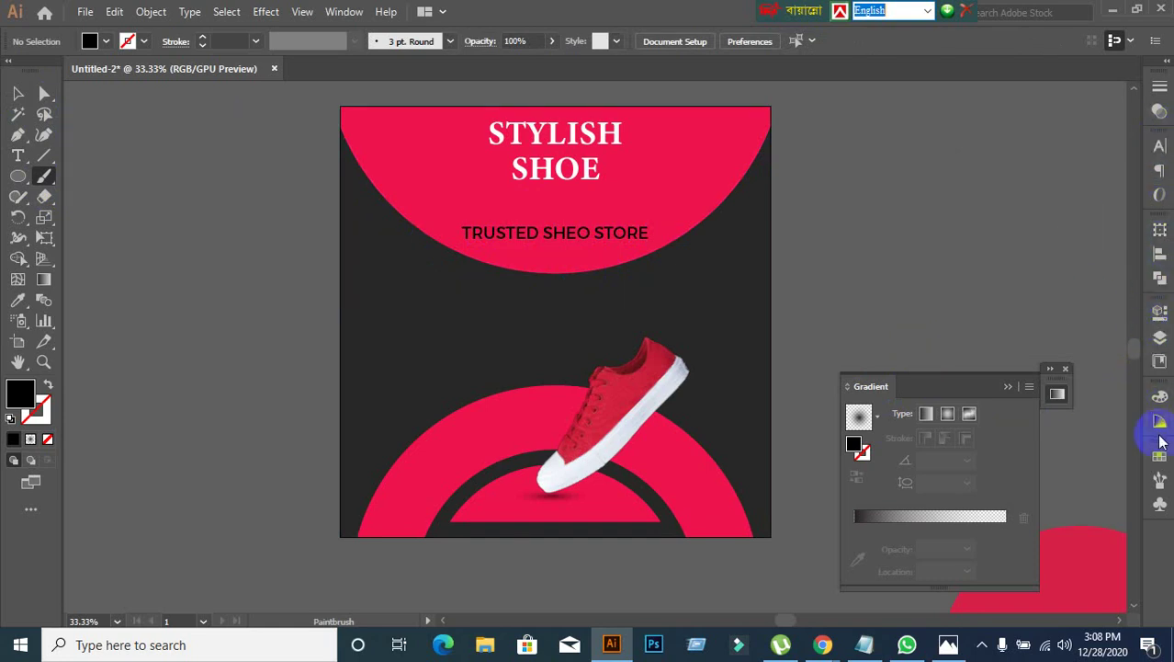
left_click(1157, 479)
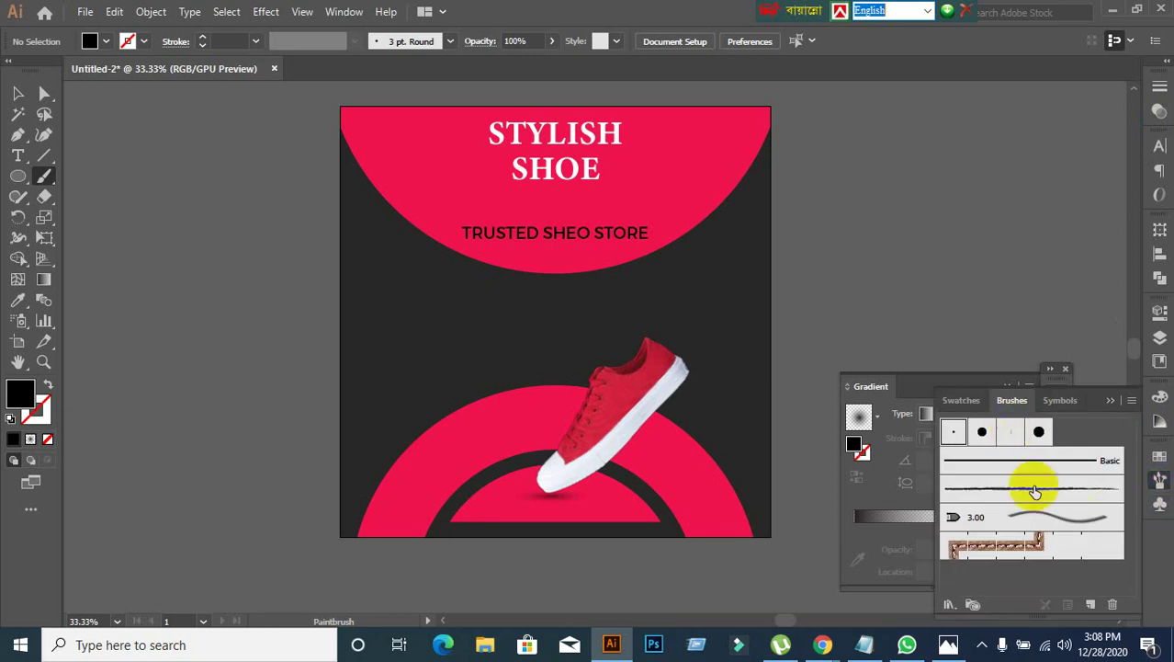
left_click(949, 605)
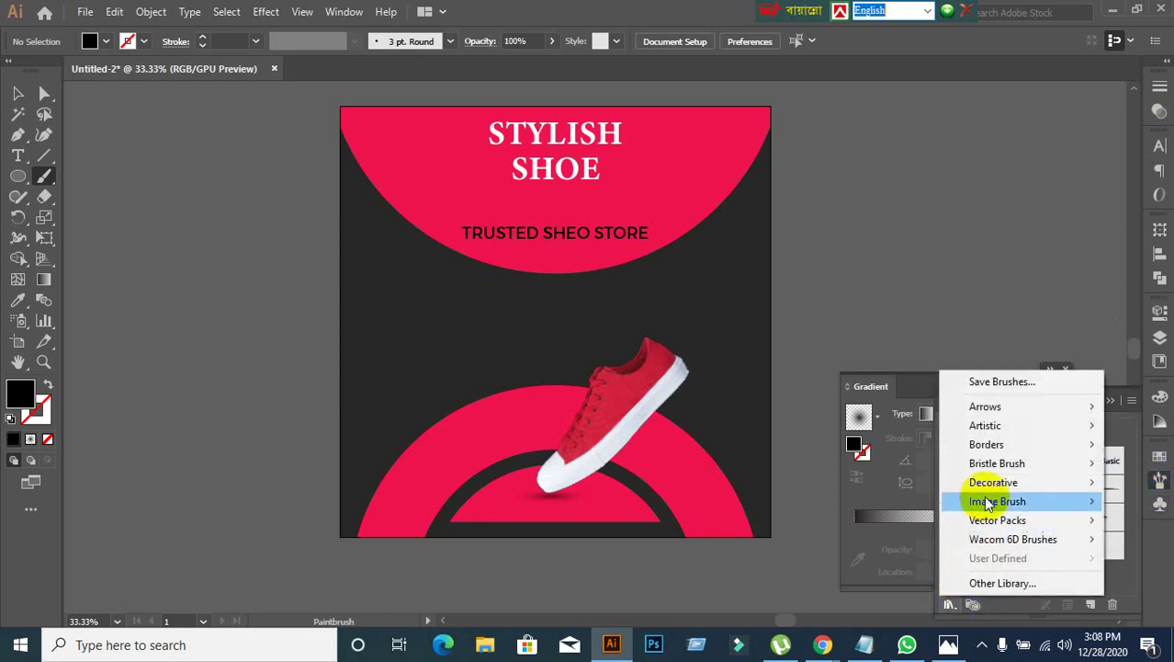
mouse_move(999, 487)
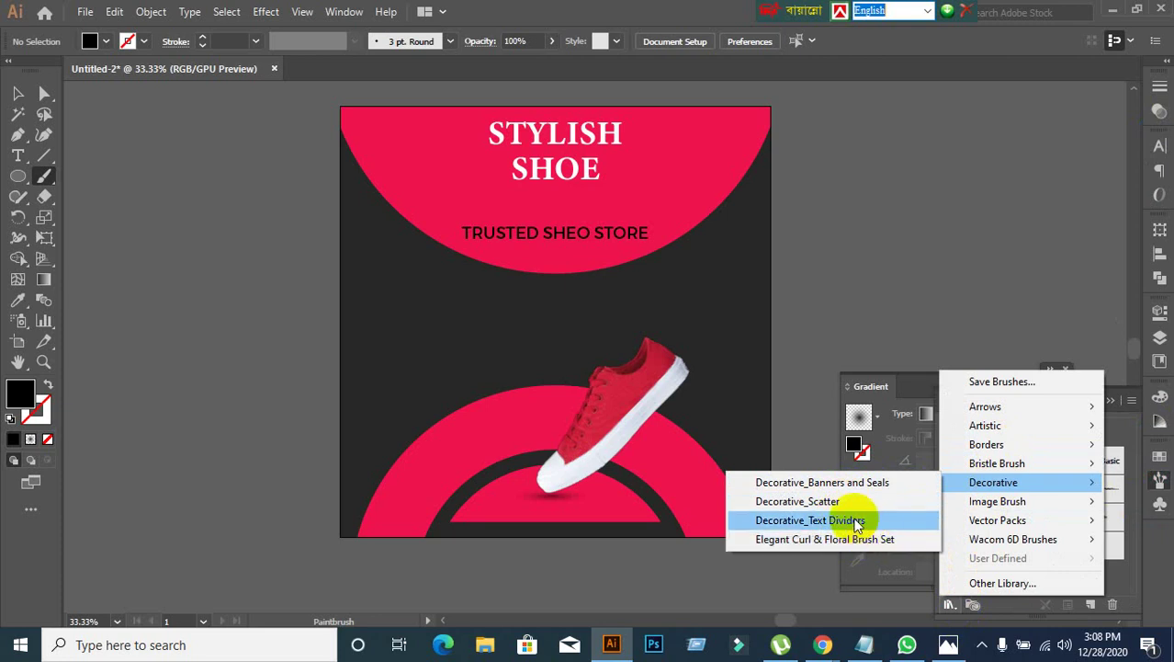
left_click(856, 521)
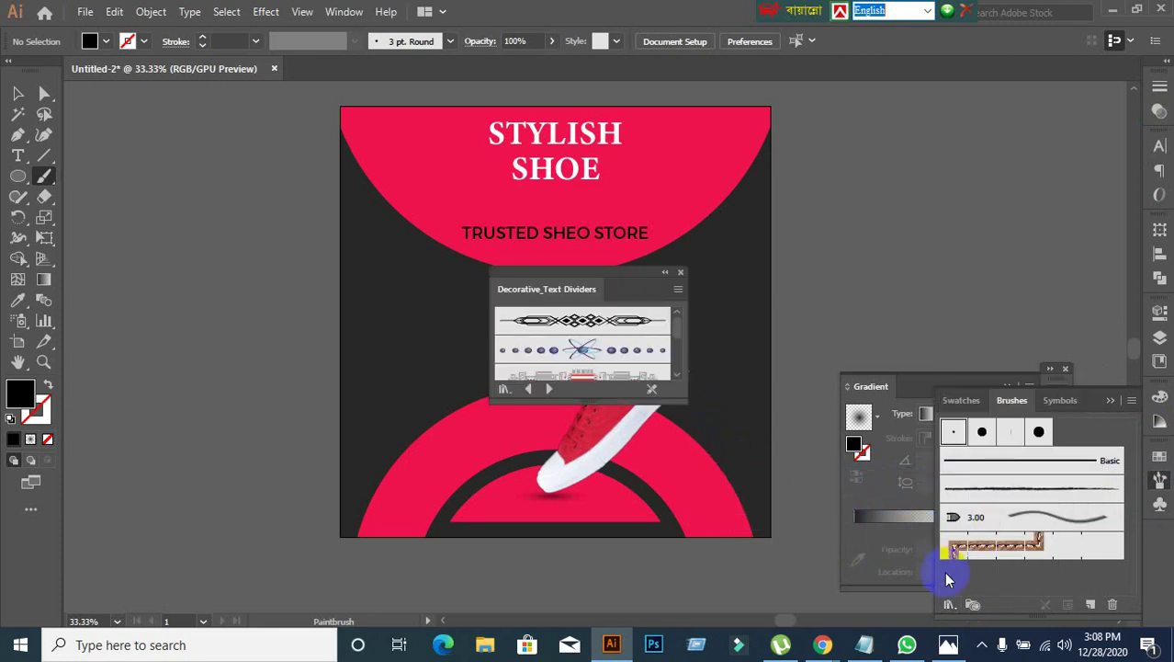
Step: Switch to the Decorative_Scatter brush library, move it clear of the artwork and enlarge it to show more brushes
left_click(505, 399)
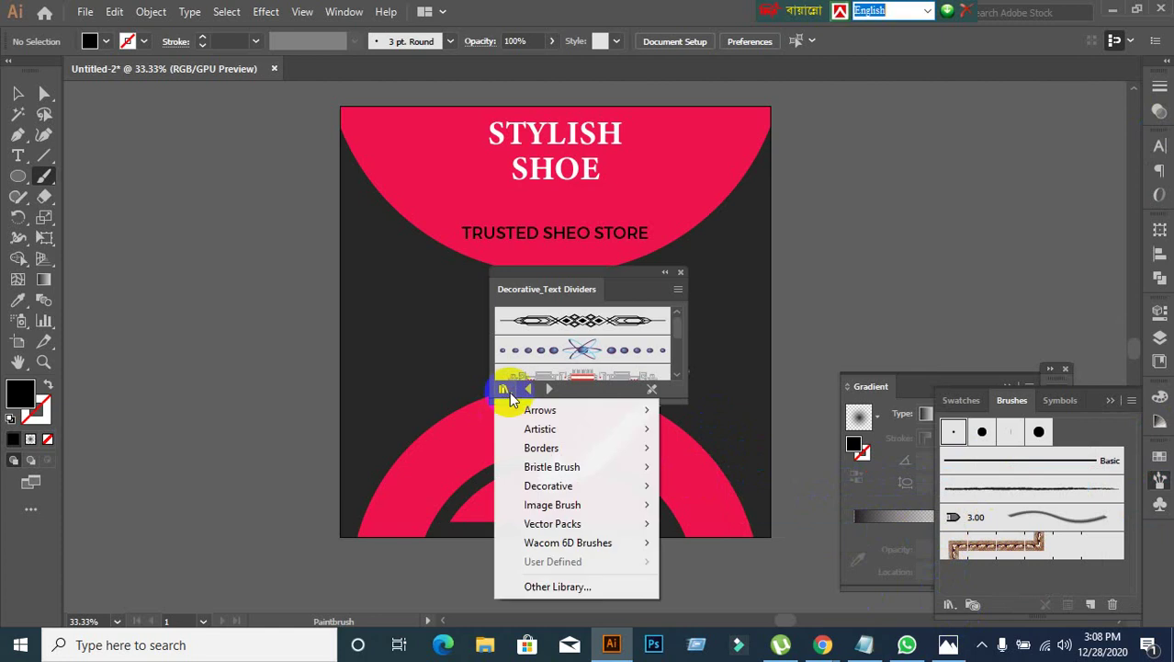
mouse_move(589, 488)
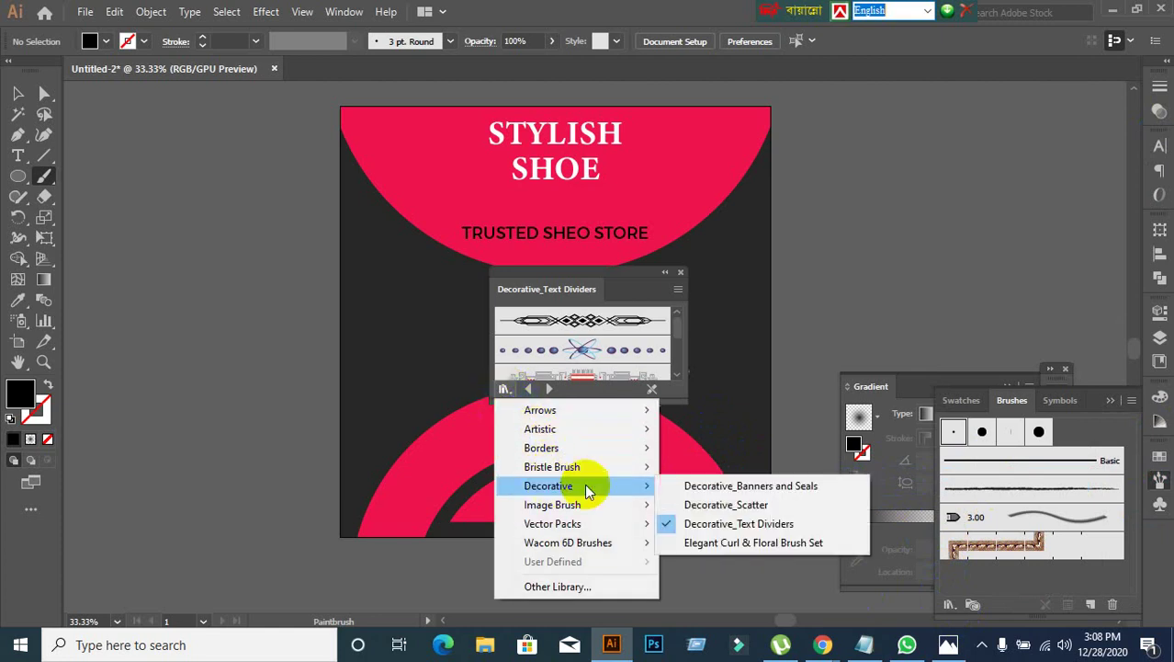
left_click(726, 504)
left_click(614, 288)
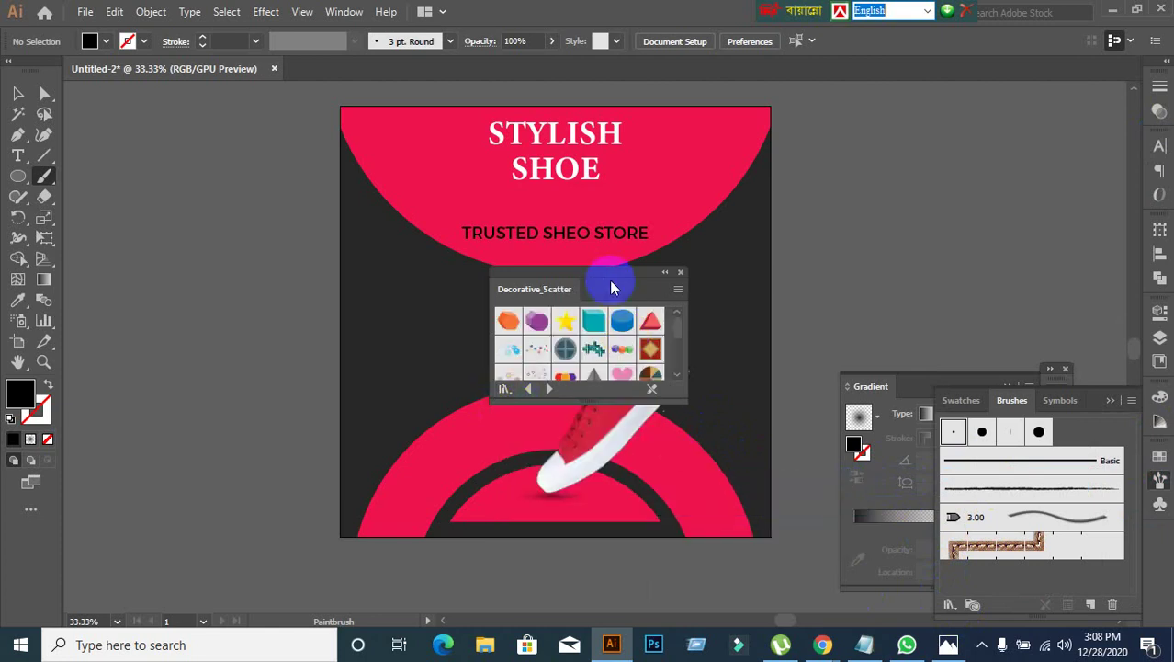
left_click_drag(614, 287, 998, 143)
left_click_drag(944, 246, 954, 375)
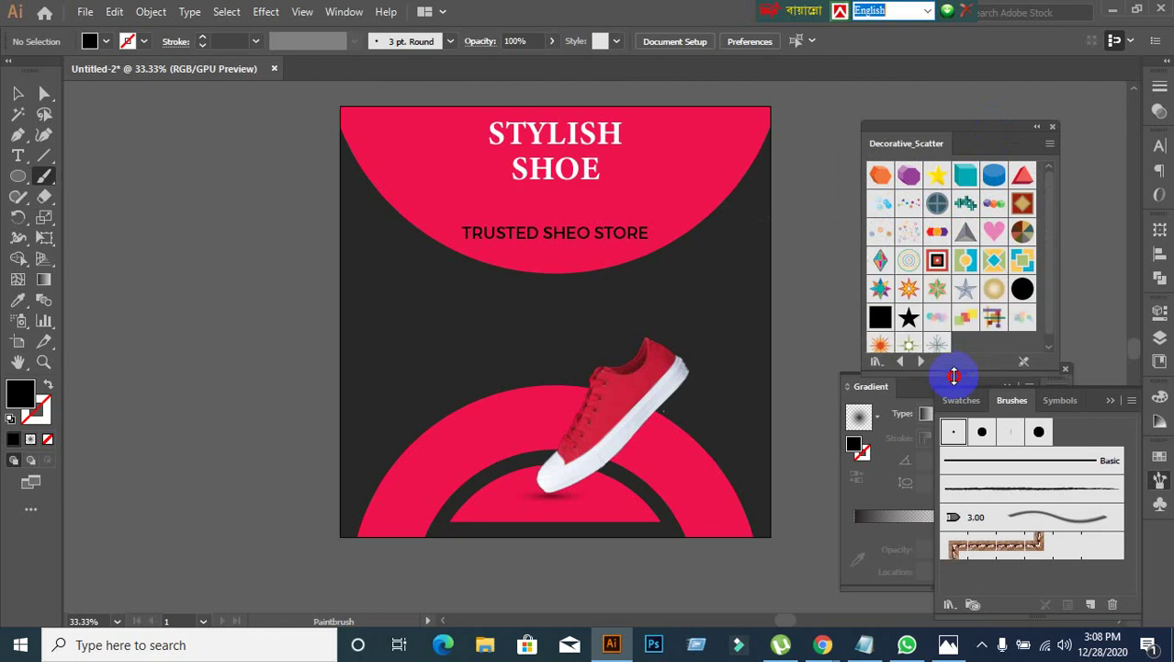
Step: Try a Dot Rings stroke and a Dots stroke across the space below the headline, undoing each
left_click(907, 234)
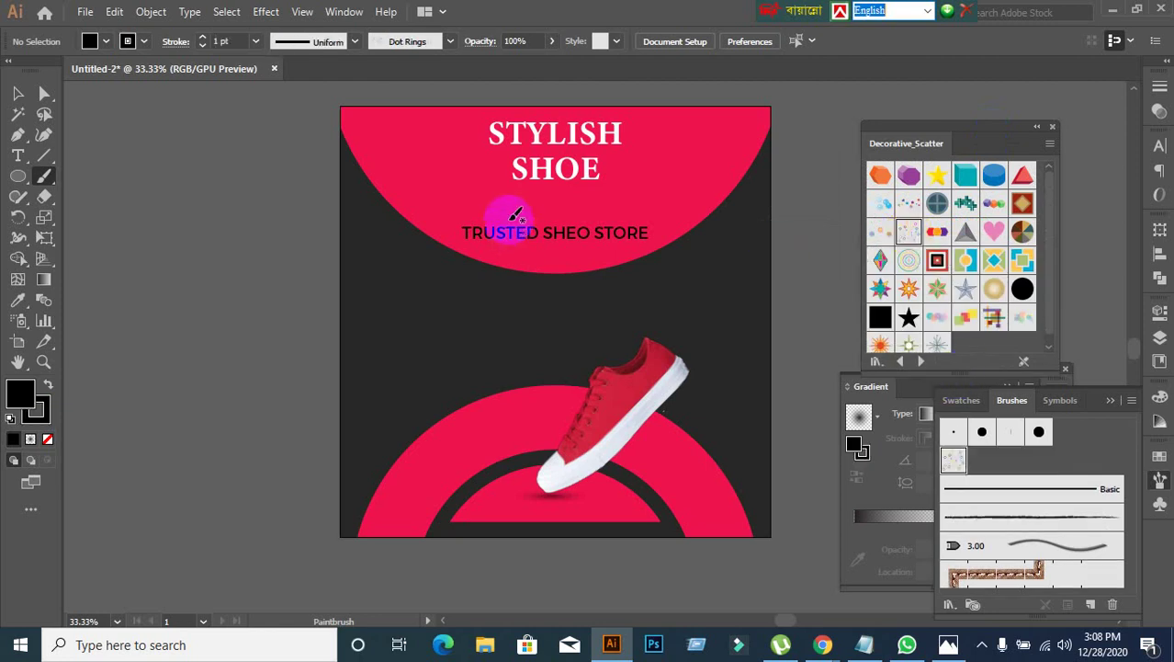
left_click_drag(476, 184, 665, 195)
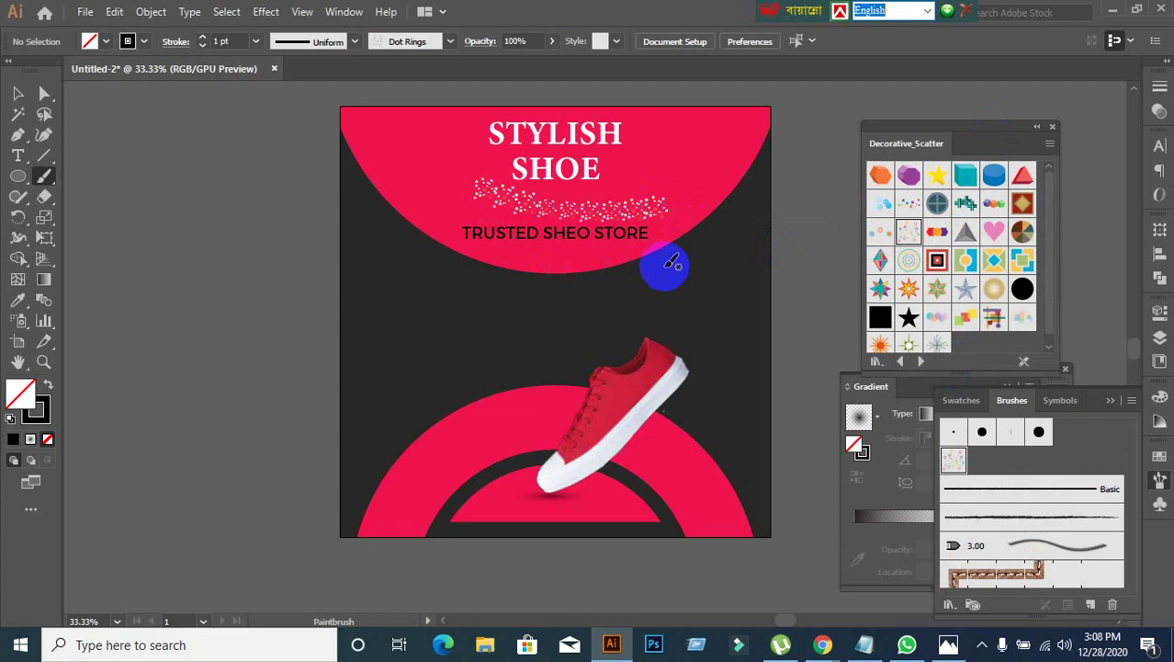
key("ctrl+z")
left_click(879, 231)
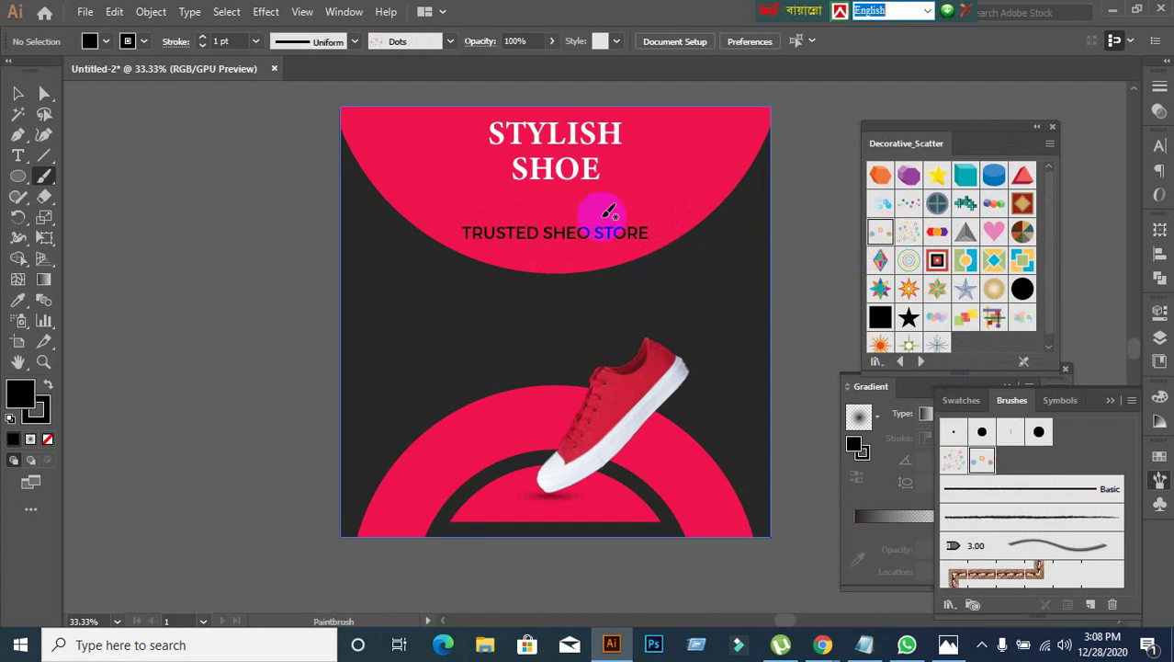
mouse_move(472, 178)
left_mouse_down()
mouse_move(605, 189)
mouse_move(657, 195)
left_mouse_up()
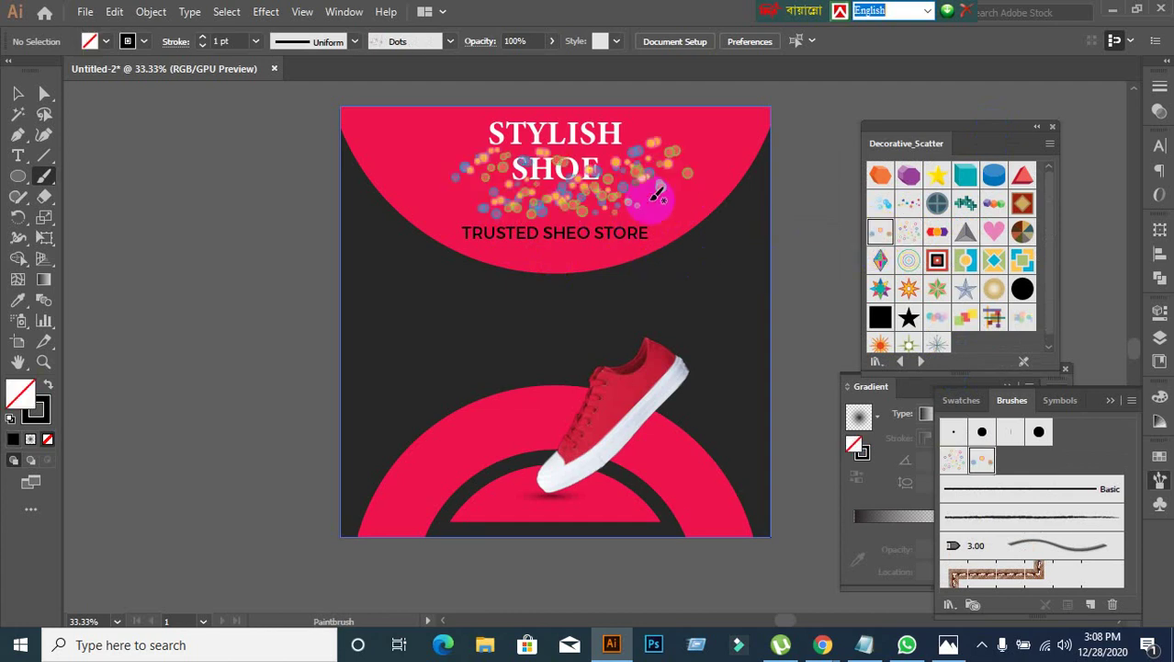
key("ctrl+z")
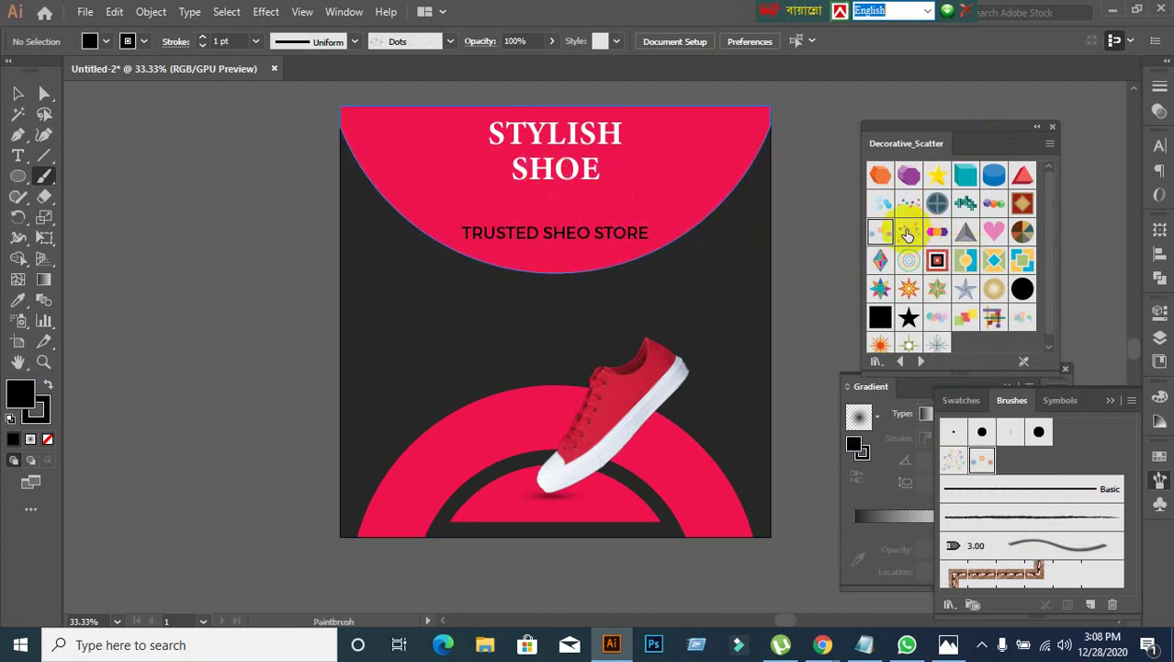
Step: Paint two short diagonal Dot Rings strokes, one on either side of the word SHOE
left_click(908, 233)
left_click_drag(629, 199, 680, 140)
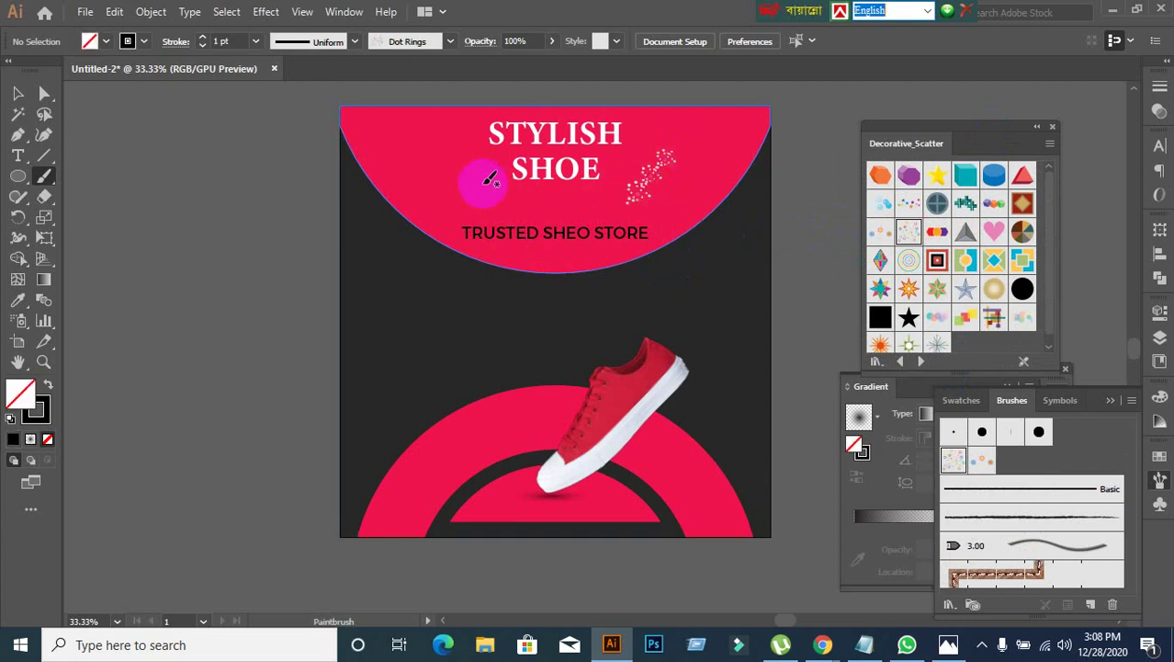
left_click_drag(515, 202, 407, 151)
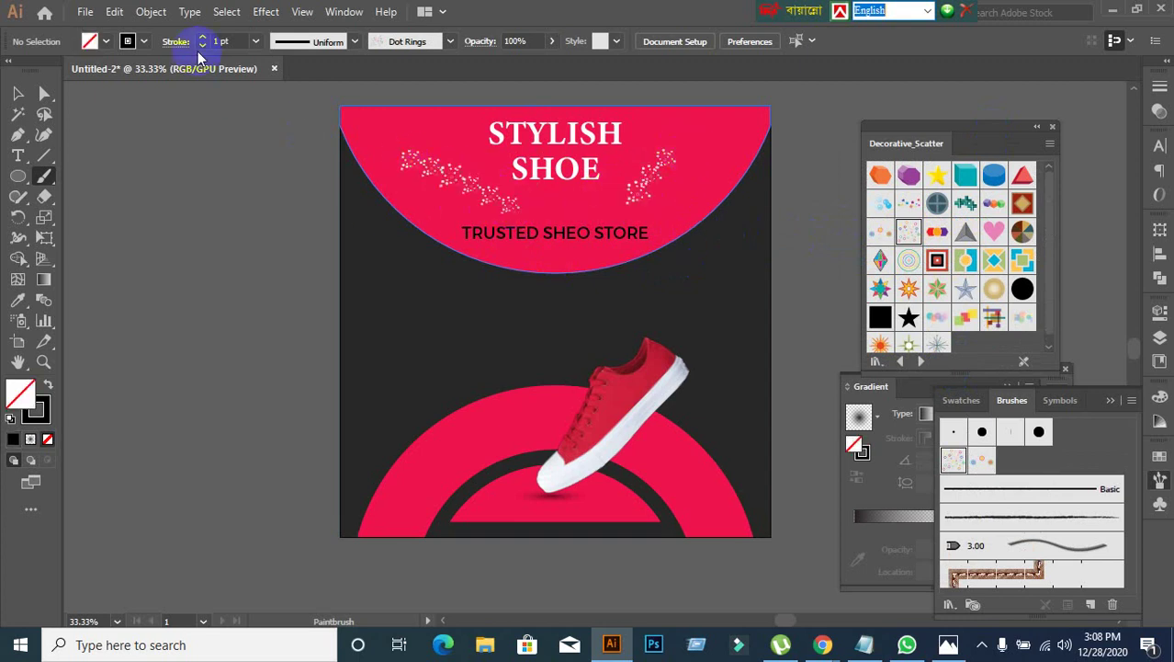
Step: Set the stroke weight of the Dot Rings stroke right of SHOE to 4 pt and move it outward, off the text
left_click(17, 92)
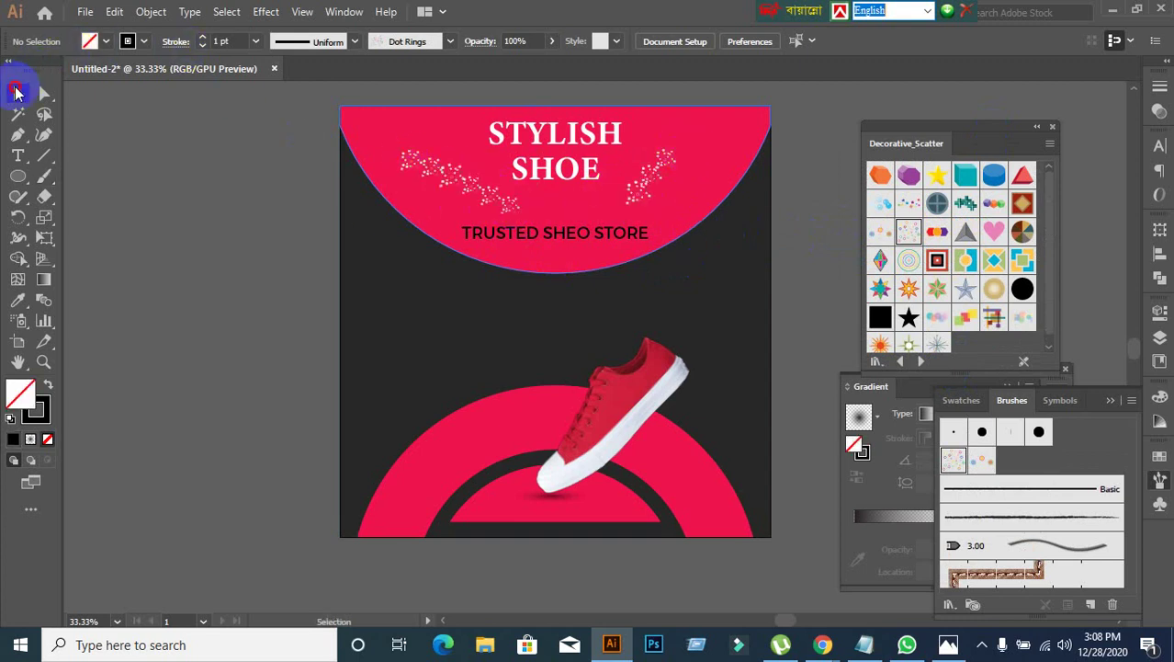
left_click(646, 193)
double_click(228, 40)
type("3")
key("Return")
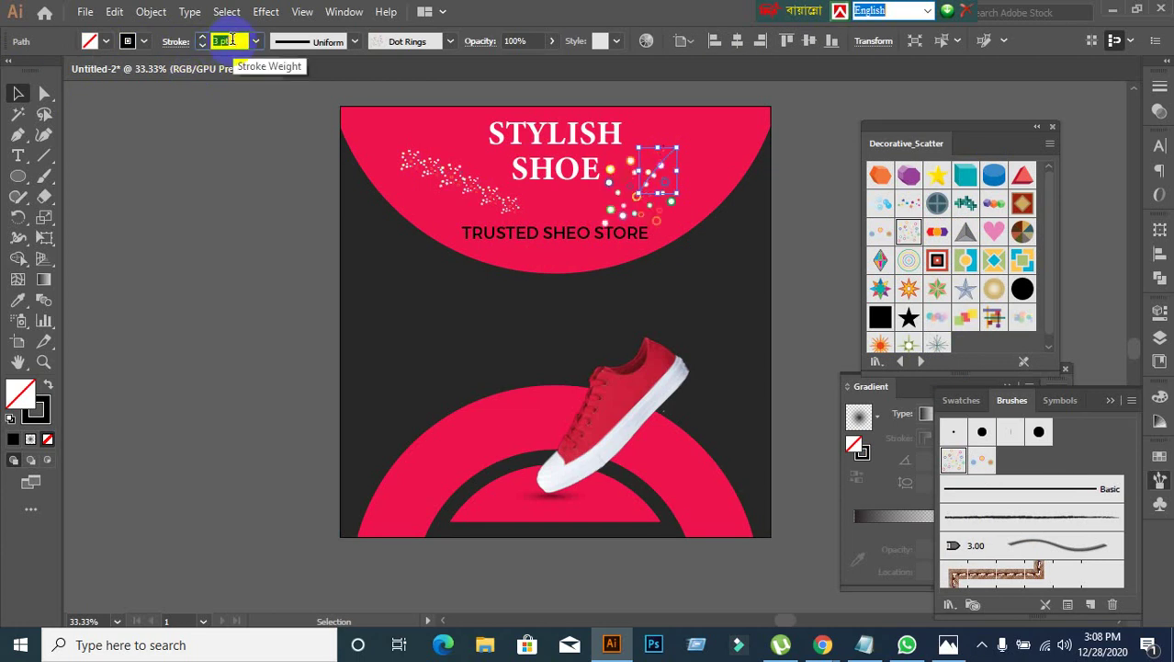
key("Up")
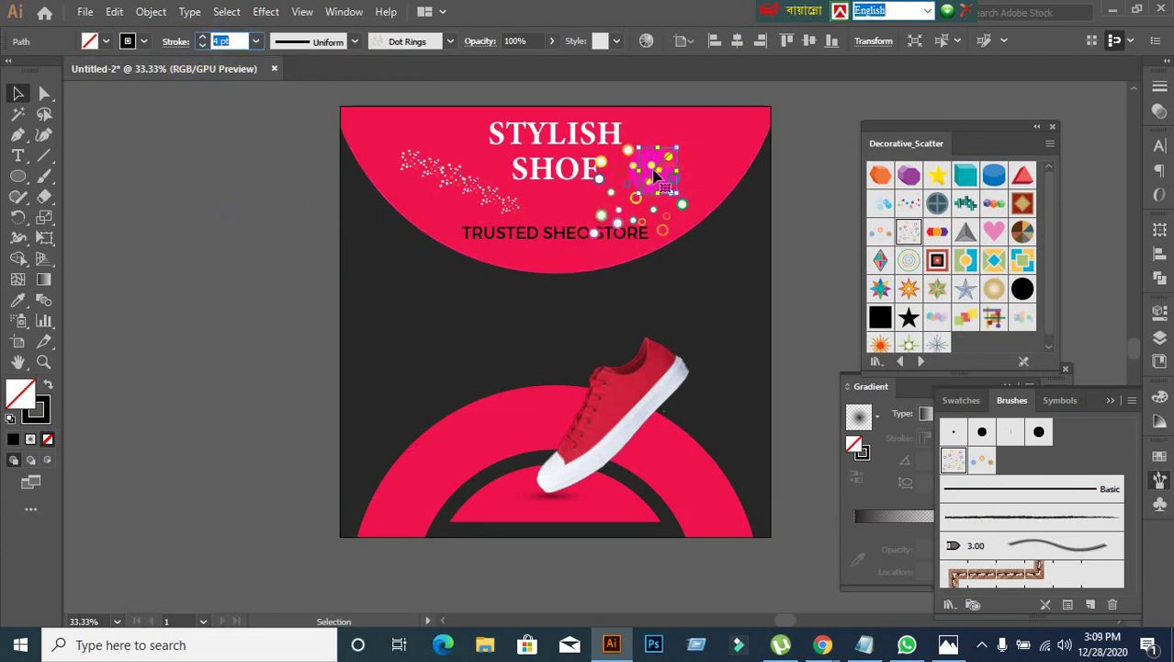
left_click_drag(654, 175, 693, 163)
Step: Match the Dot Rings stroke left of SHOE to the right one's 4 pt appearance using the Eyedropper
left_click(457, 188)
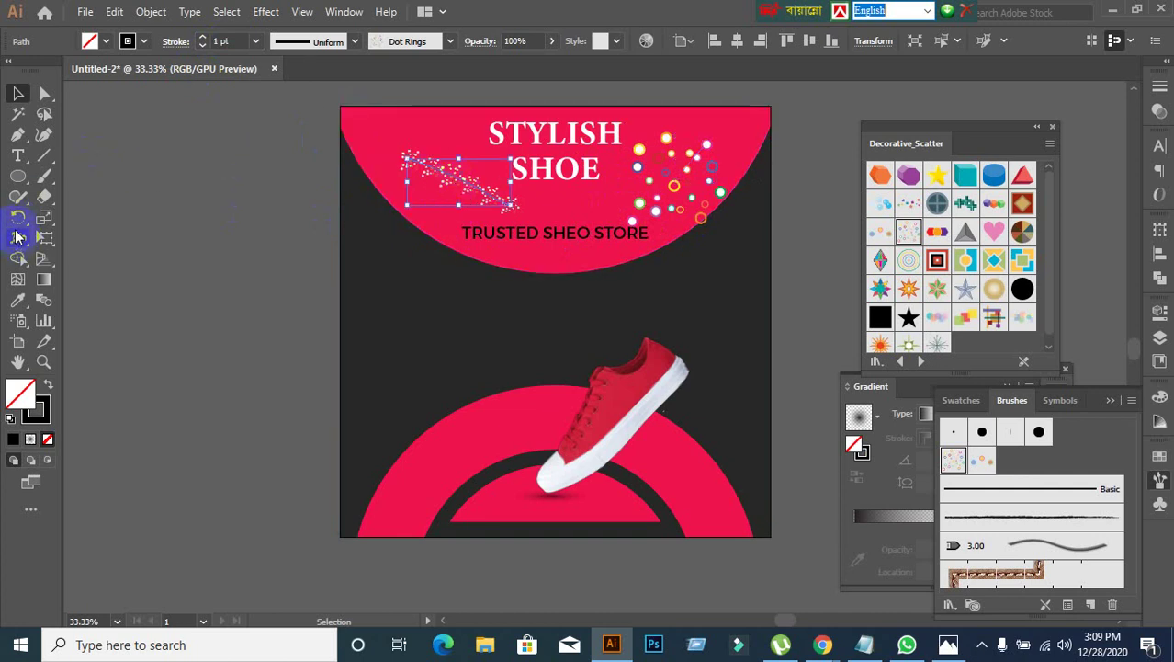
left_click(17, 300)
left_click(672, 141)
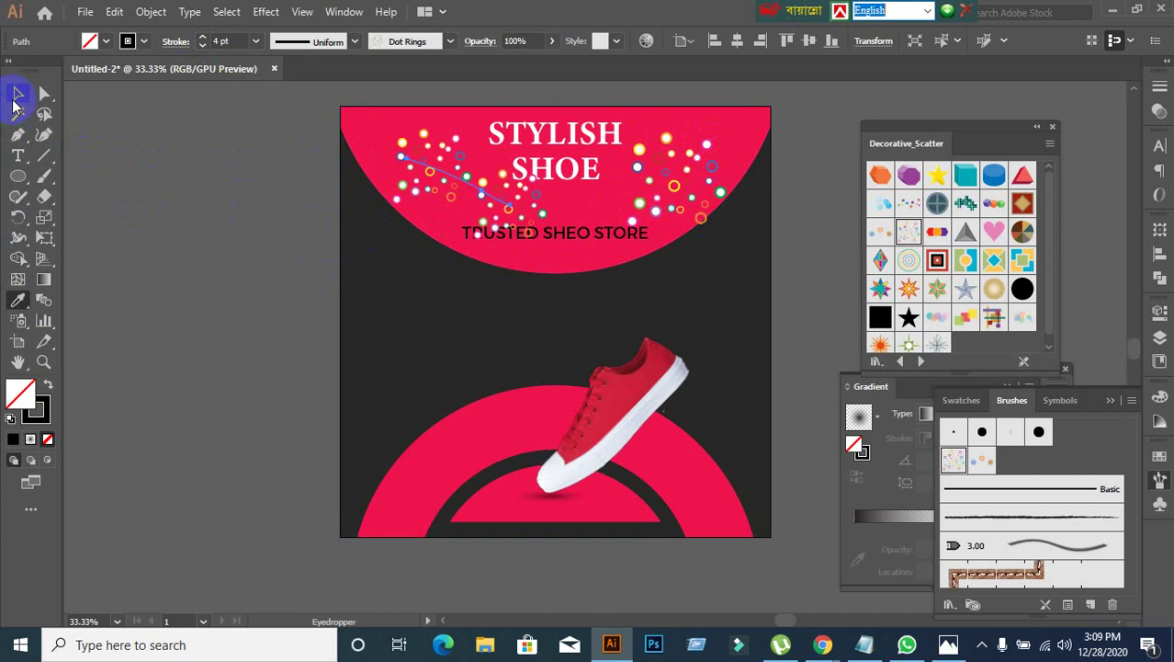
left_click(18, 94)
Step: Shrink and position the left dot cluster clear of the headline, and shift the right cluster farther outward
left_click(220, 241)
left_click_drag(483, 201, 418, 161)
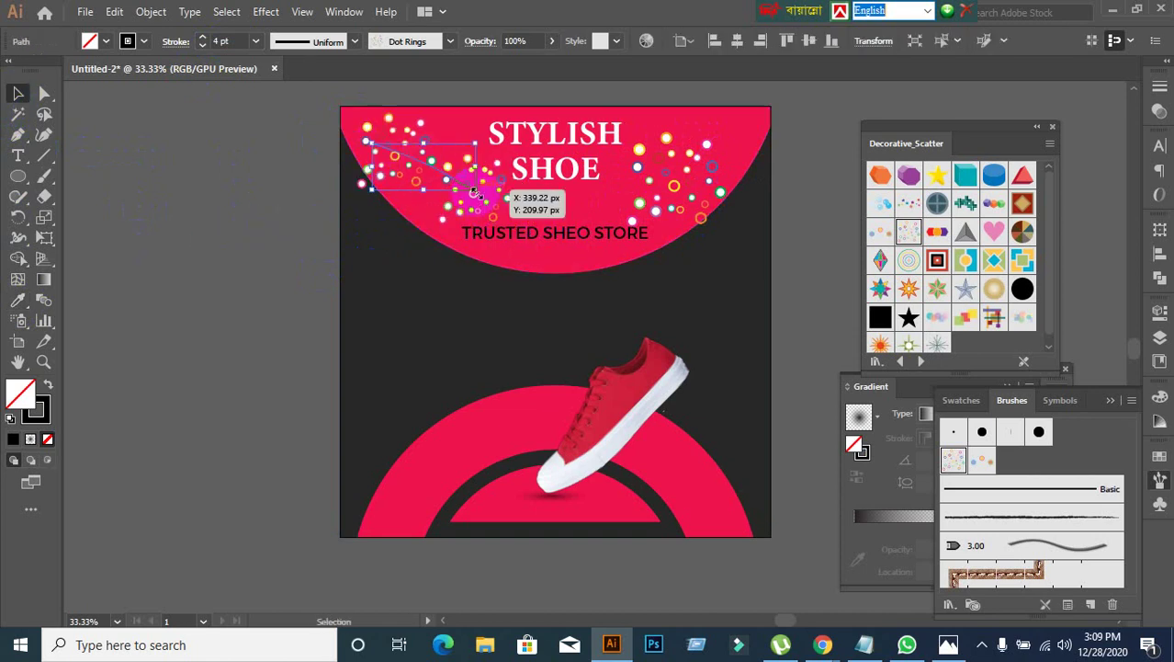
left_click_drag(474, 194, 684, 130)
Step: Move the TRUSTED SHEO STORE tagline up, close beneath the headline
mouse_move(552, 224)
left_mouse_down()
mouse_move(563, 228)
mouse_move(558, 202)
left_mouse_up()
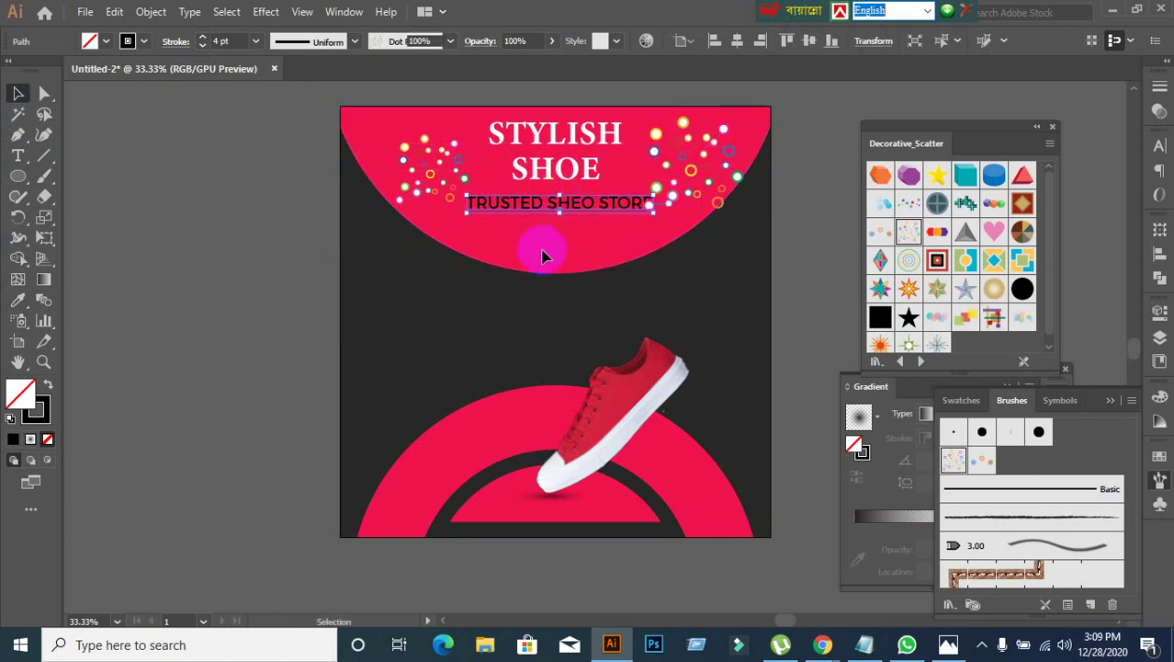
left_click(348, 278)
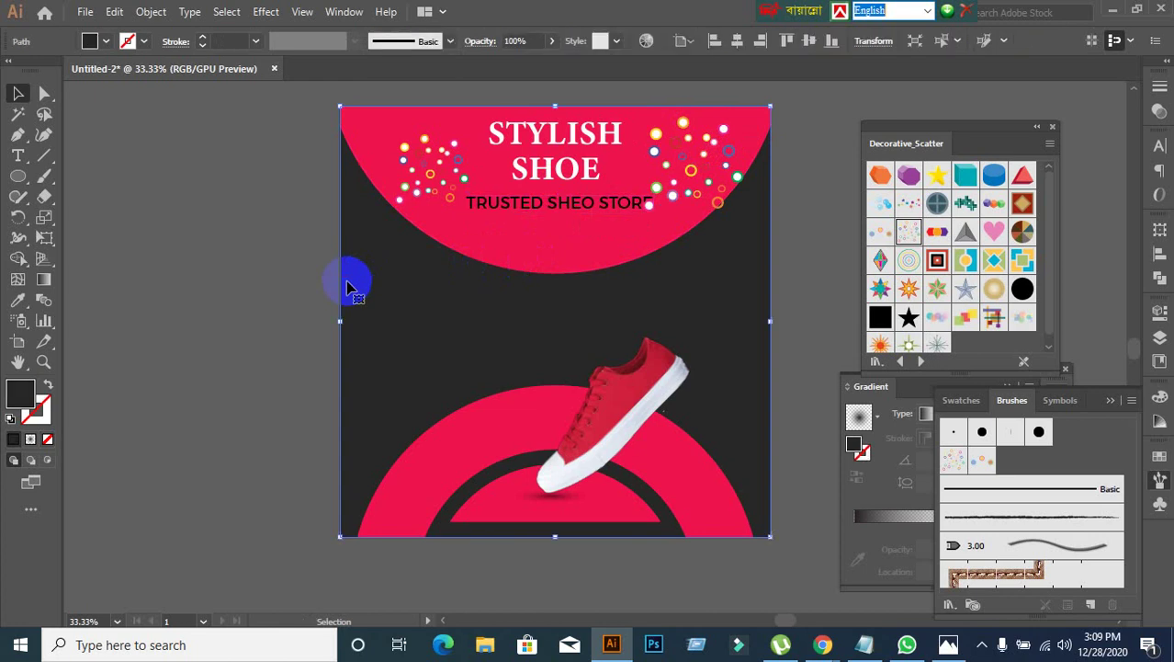
left_click(302, 307)
Step: Draw a horizontal line between SHOE and the tagline with the Line Segment tool and give it a 0.75 pt black stroke
left_click(44, 155)
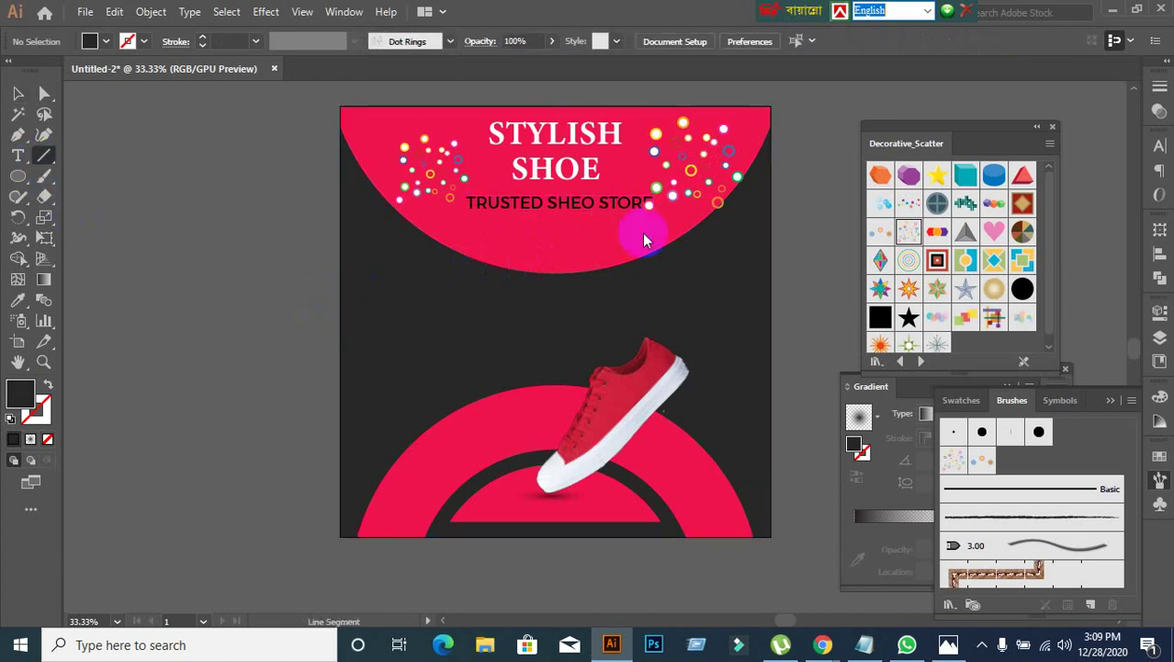
left_click_drag(519, 188, 590, 187)
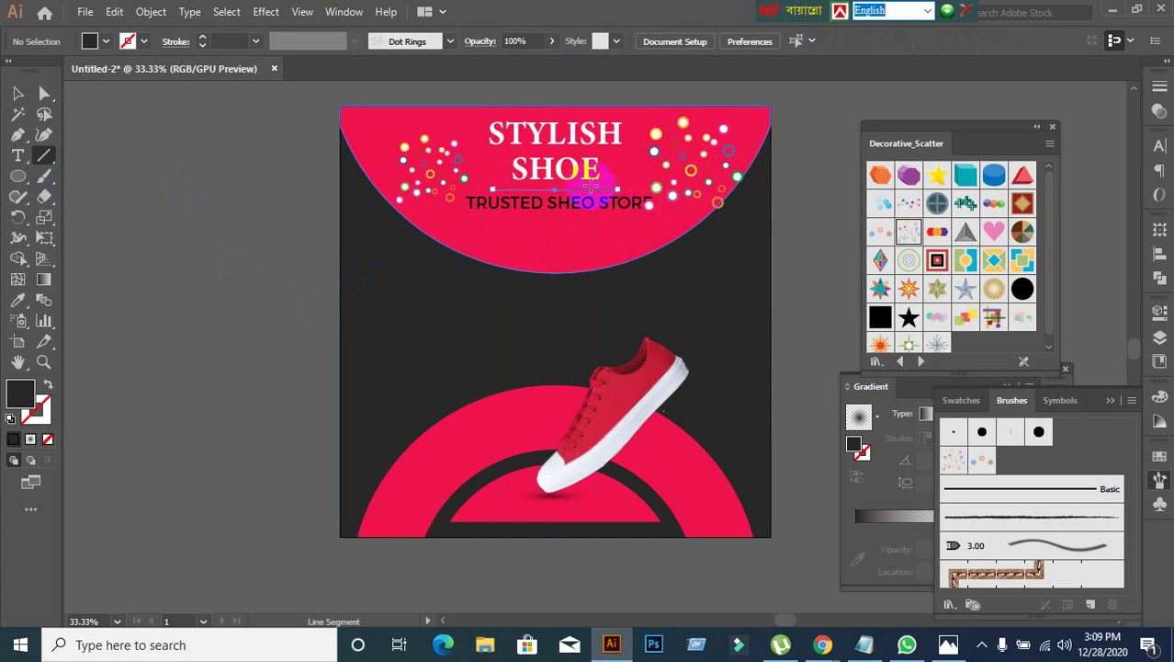
left_click(230, 41)
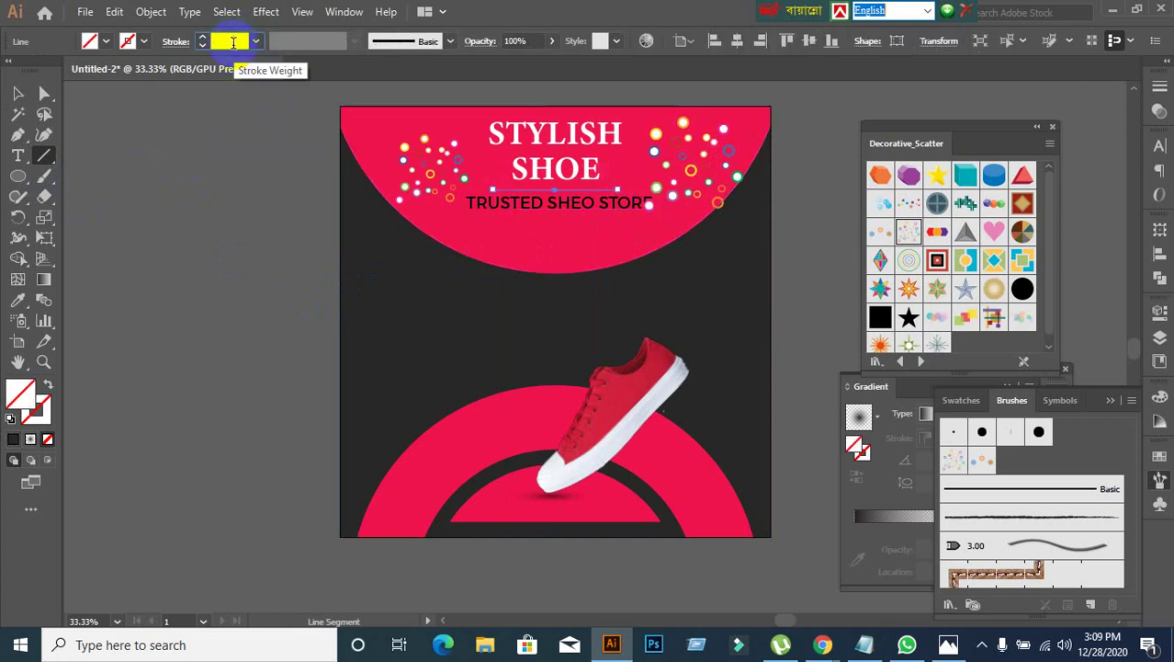
type("0.5")
key("Return")
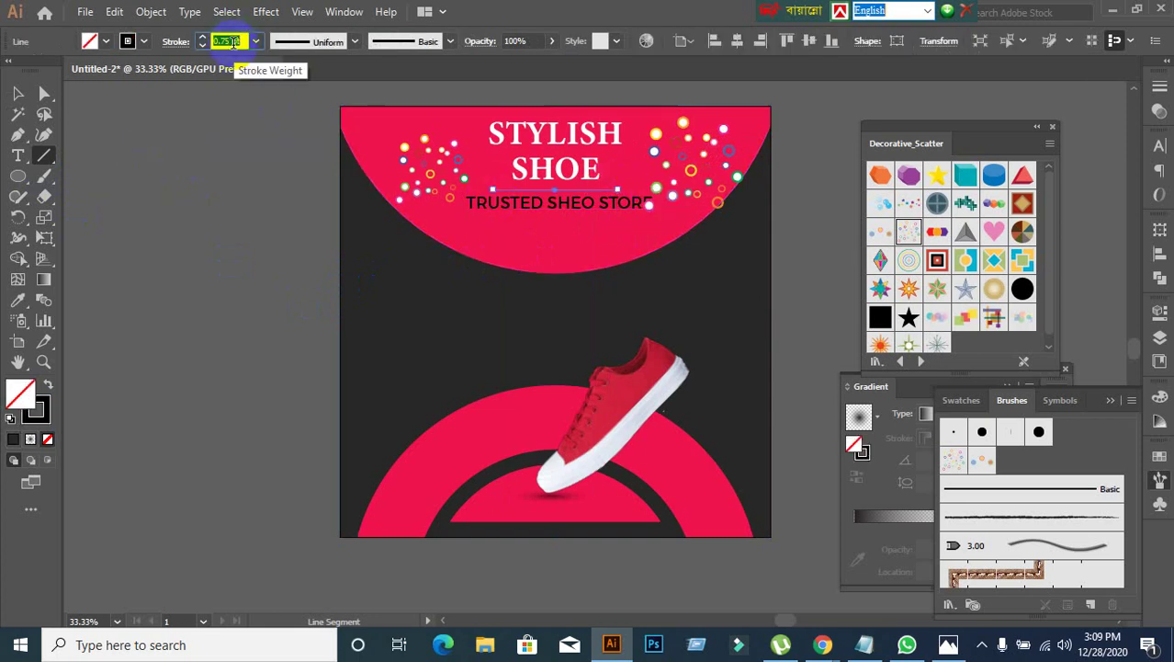
left_click(39, 421)
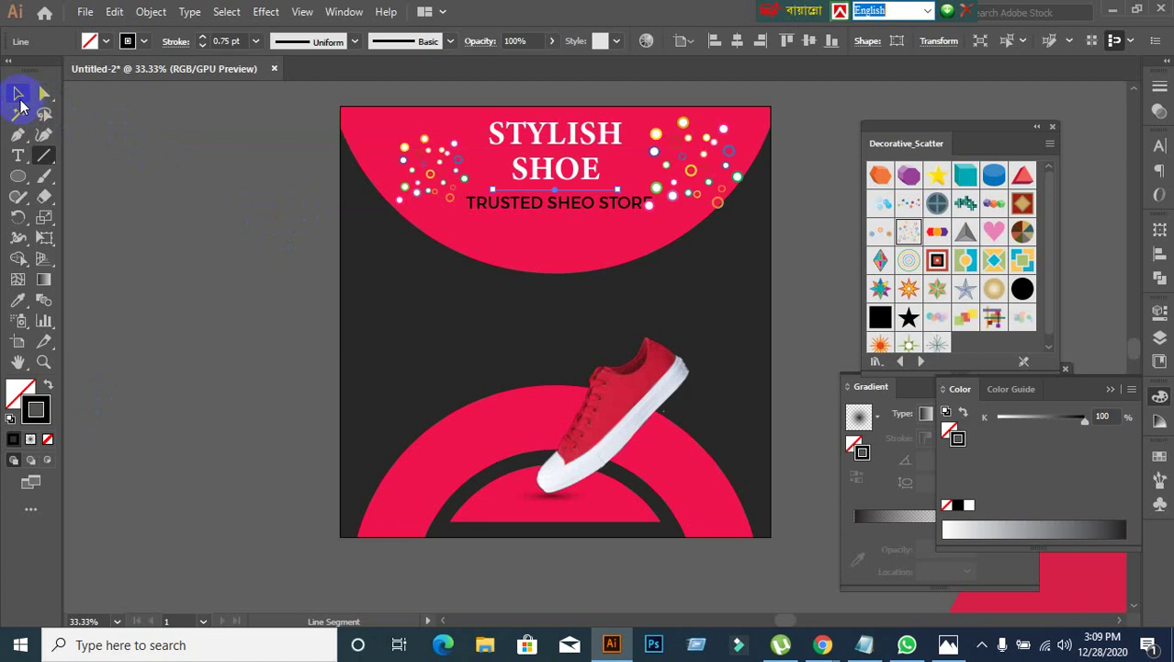
left_click(18, 93)
left_click(170, 304)
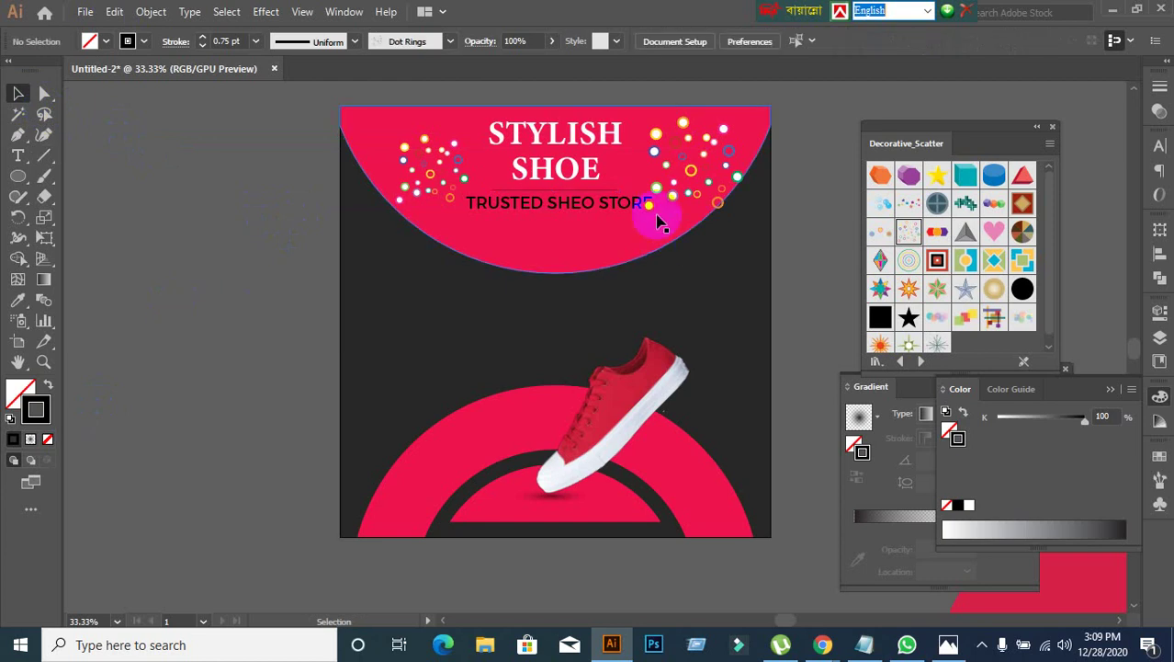
Step: Set the stroke weight of the line between SHOE and the tagline to 4 pt
left_click(567, 193)
double_click(221, 40)
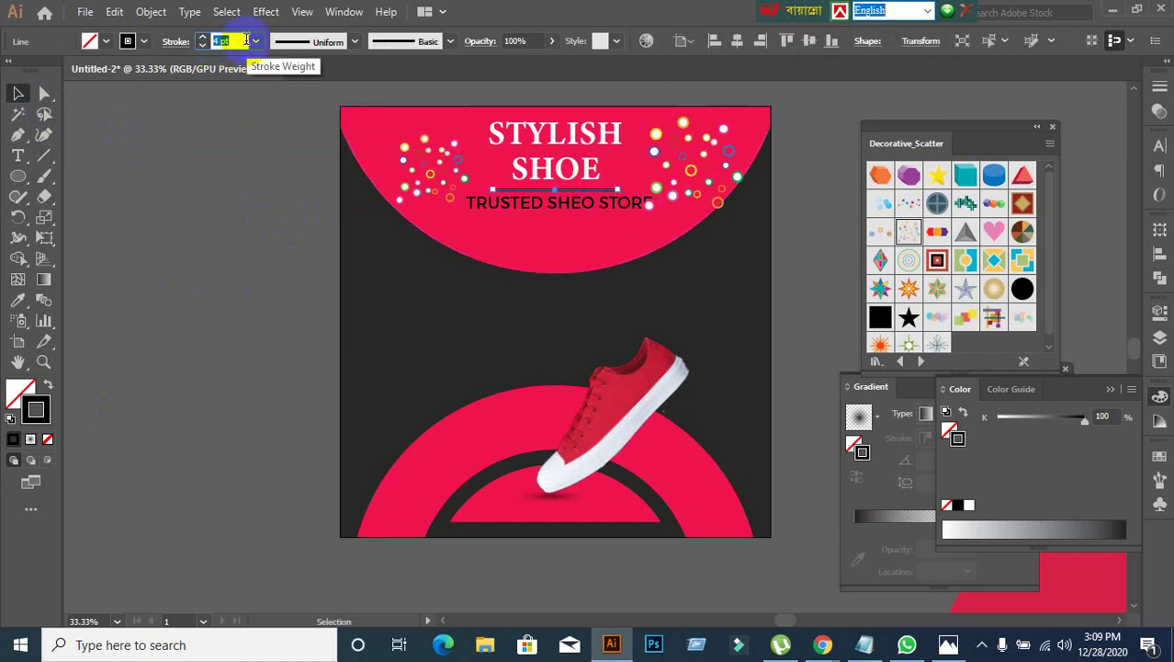
key("Down")
key("Down")
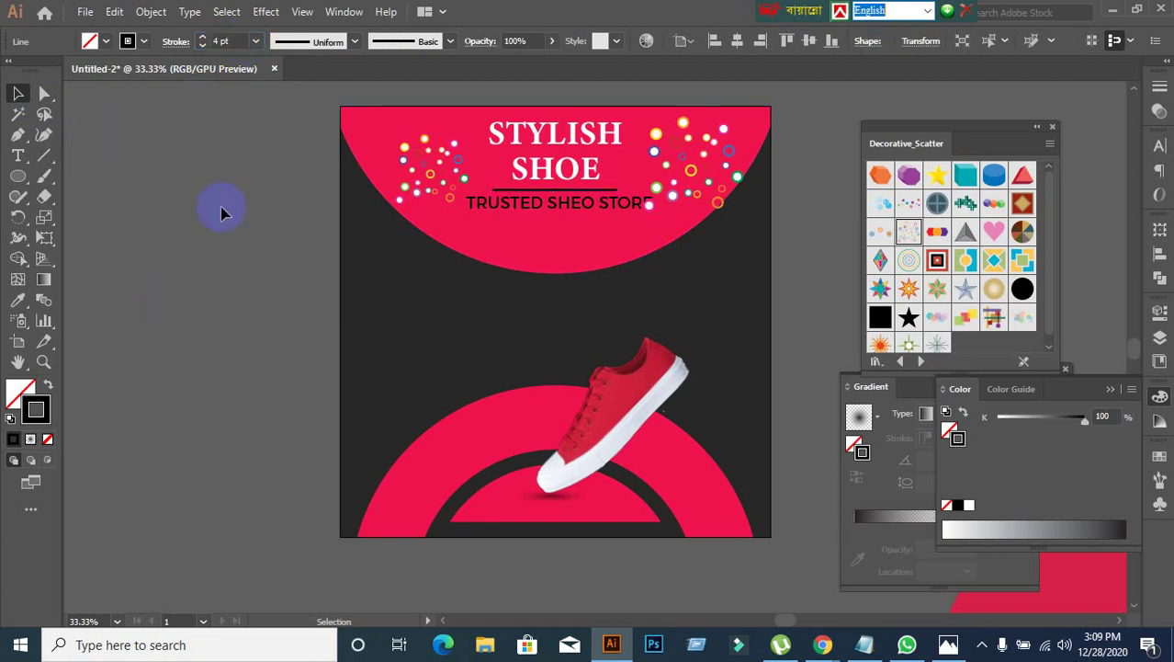
left_click(561, 171)
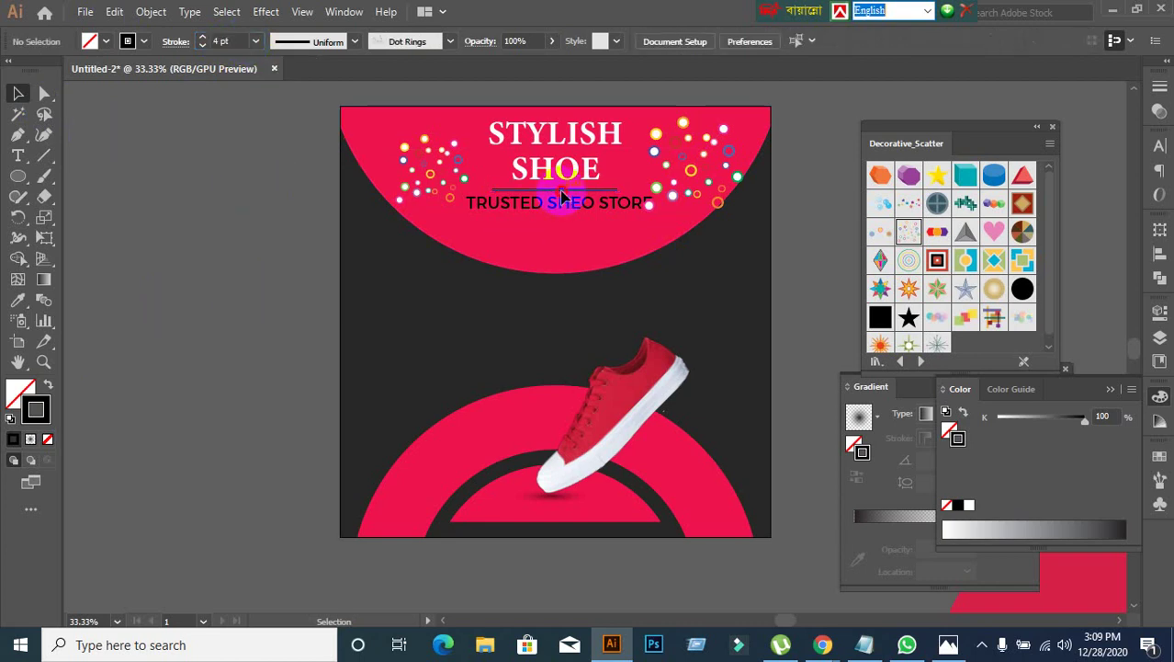
Step: Nudge the divider line between SHOE and the tagline, and try giving it a white fill
left_click_drag(563, 197, 566, 190)
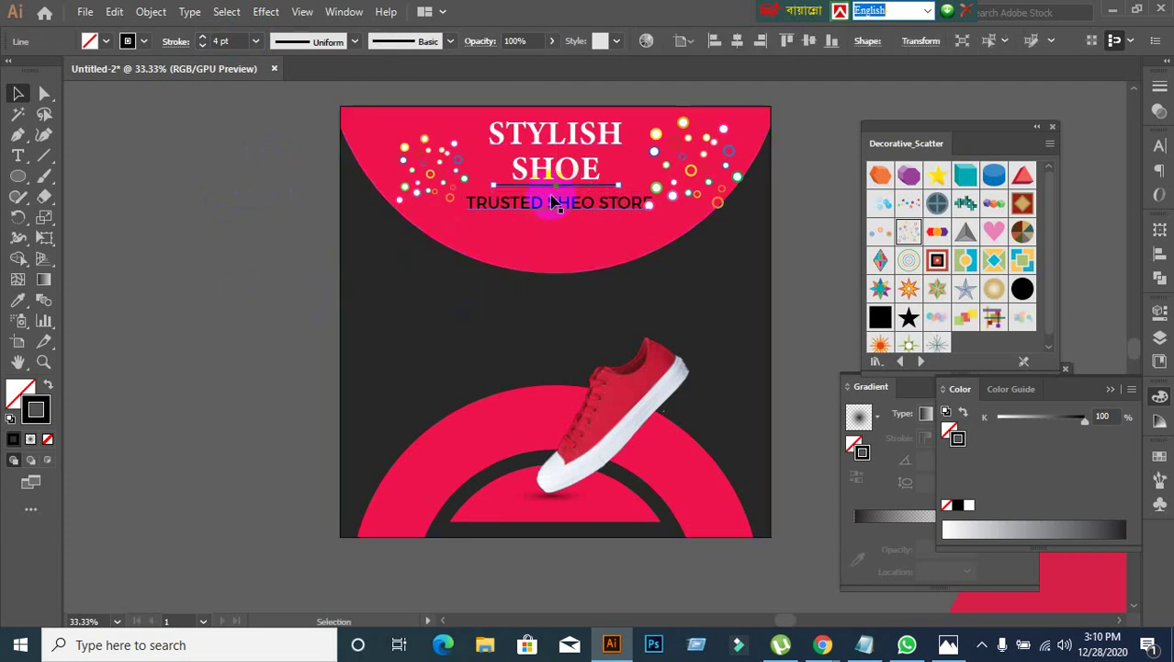
left_click_drag(554, 202, 555, 205)
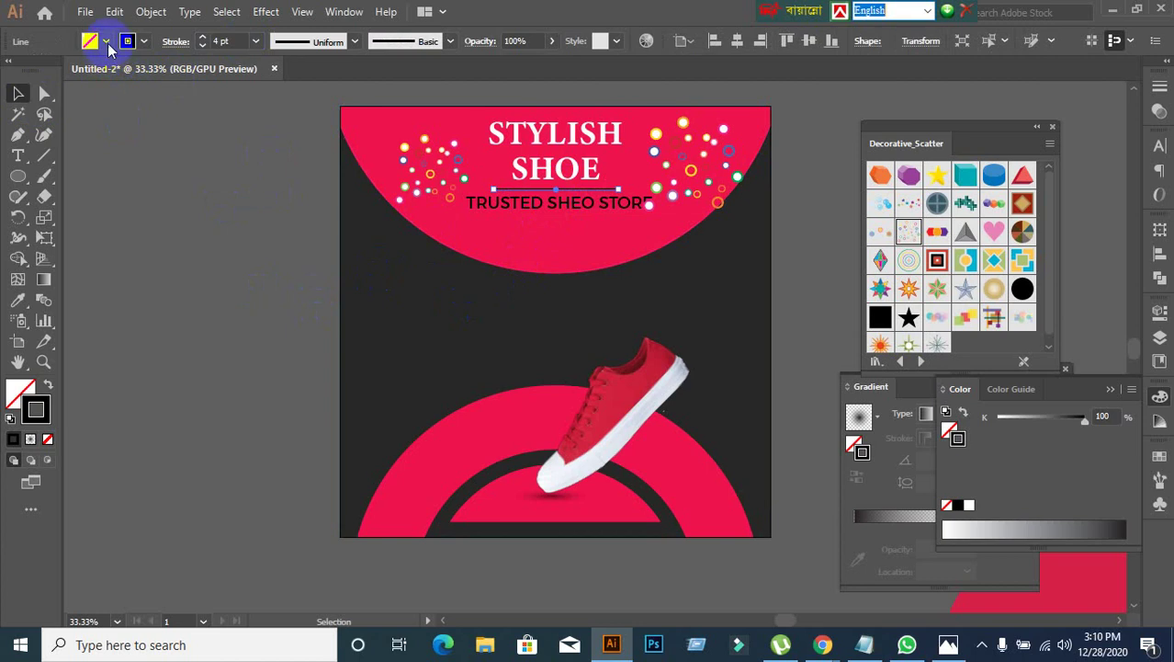
left_click(108, 43)
left_click(34, 69)
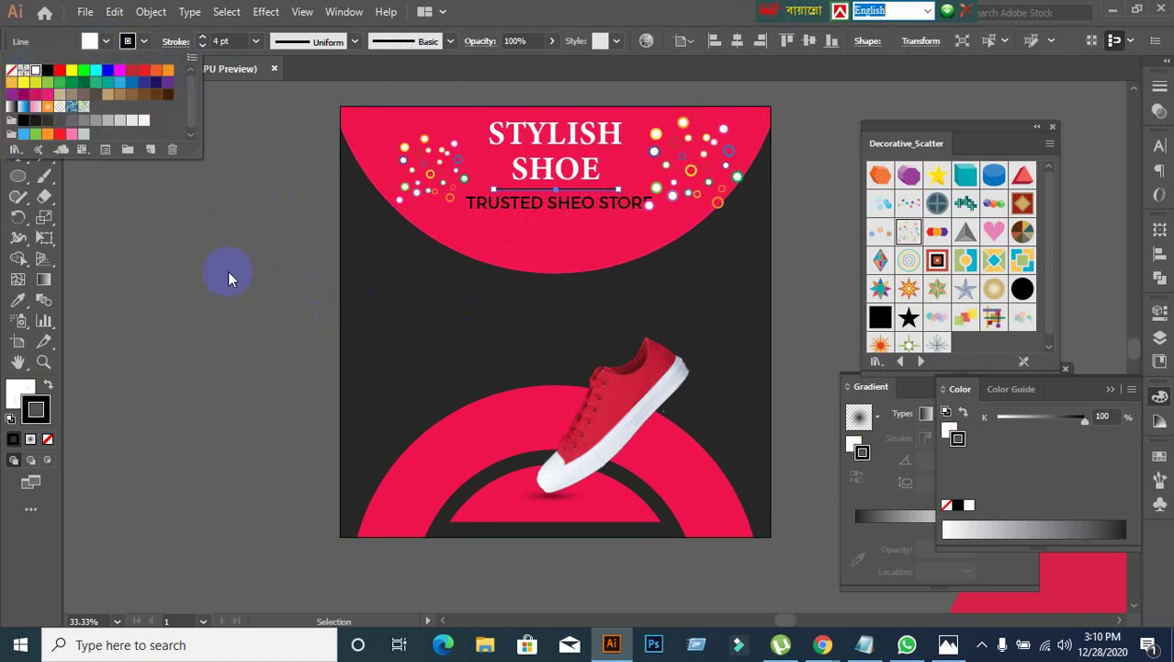
left_click(228, 271)
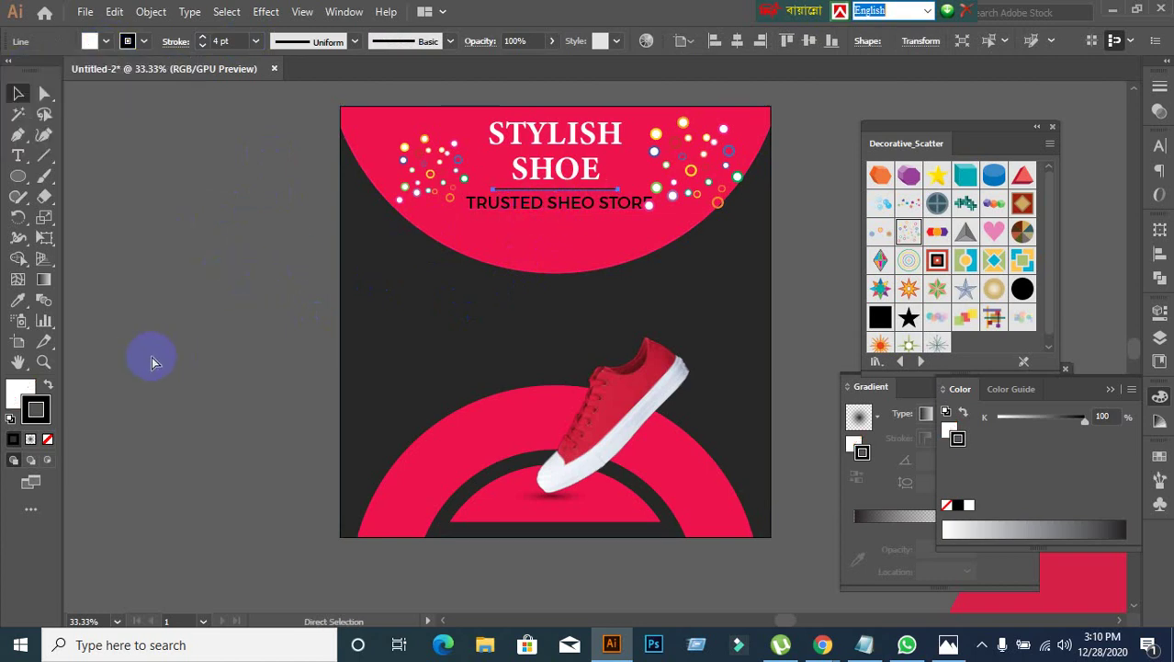
Step: Set the stroke colour of the divider line beneath SHOE to white
left_click(440, 208)
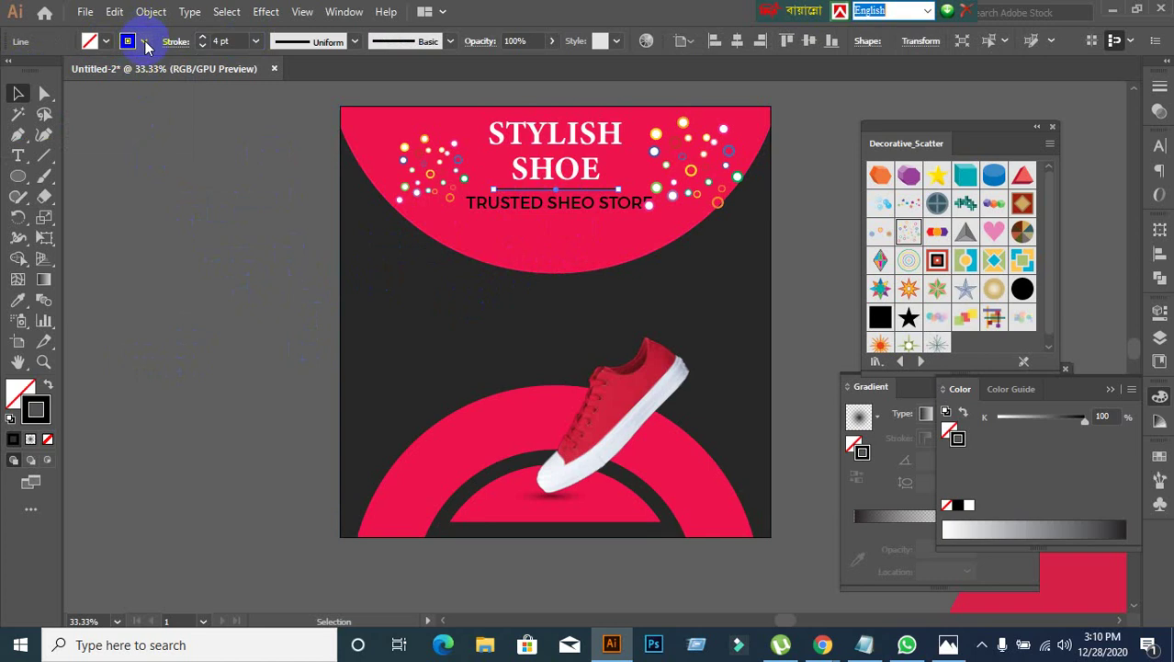
left_click(144, 42)
left_click(35, 70)
left_click(439, 198)
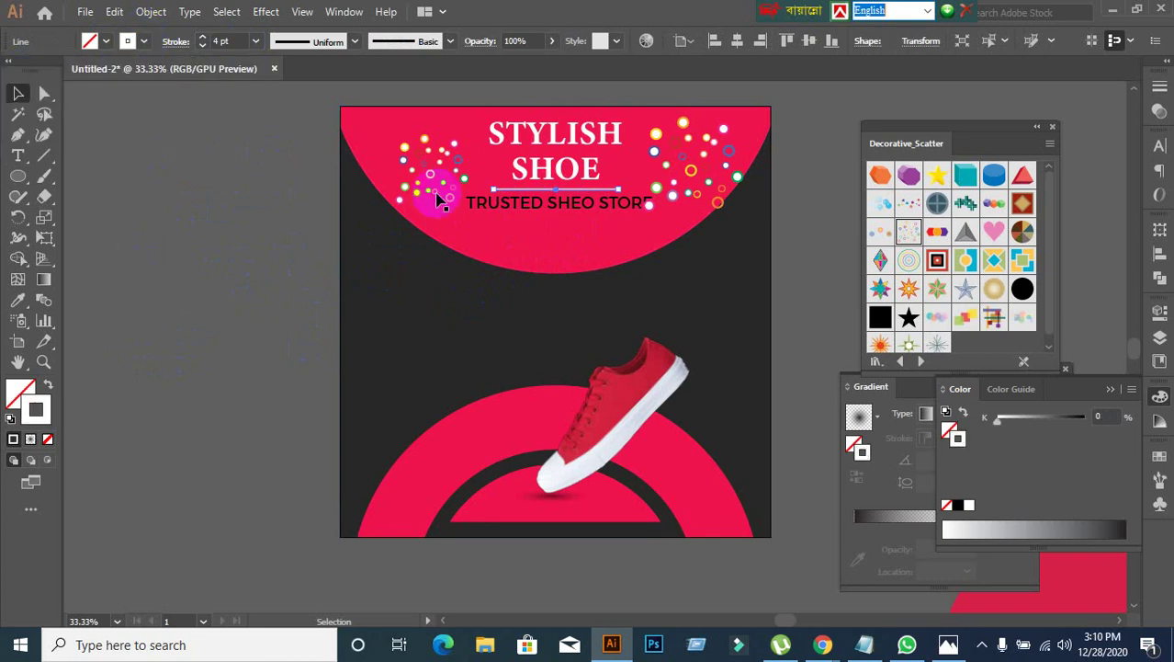
Step: Expand the divider line with both Fill and Stroke included, leaving it deselected
left_click(151, 11)
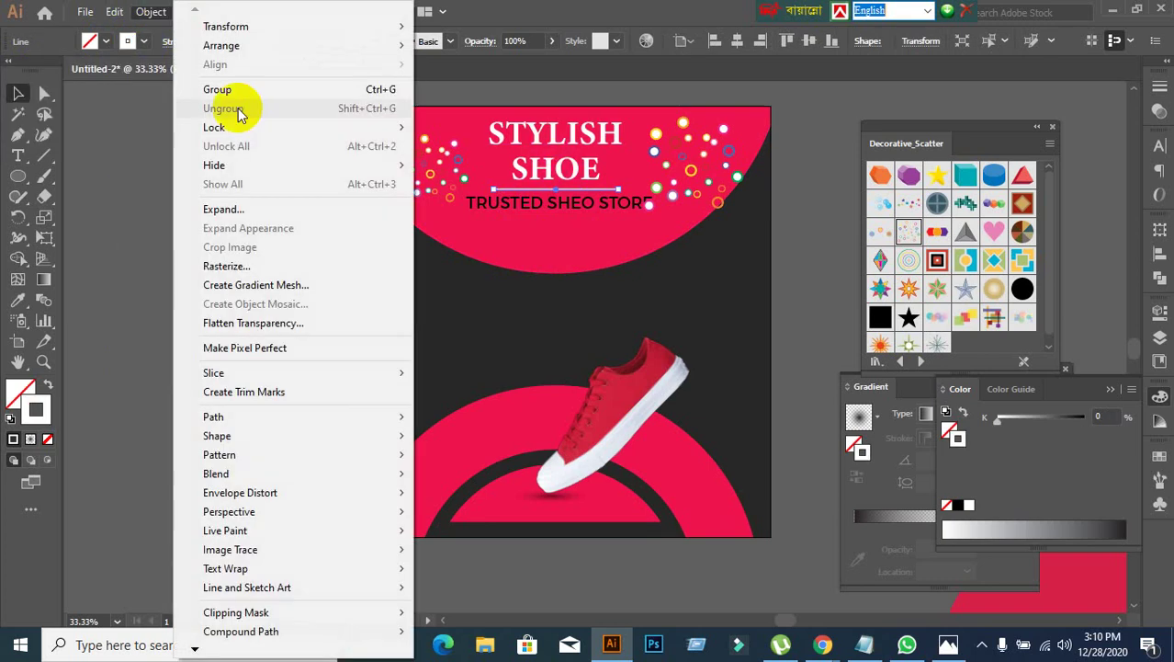
left_click(246, 210)
left_click(792, 366)
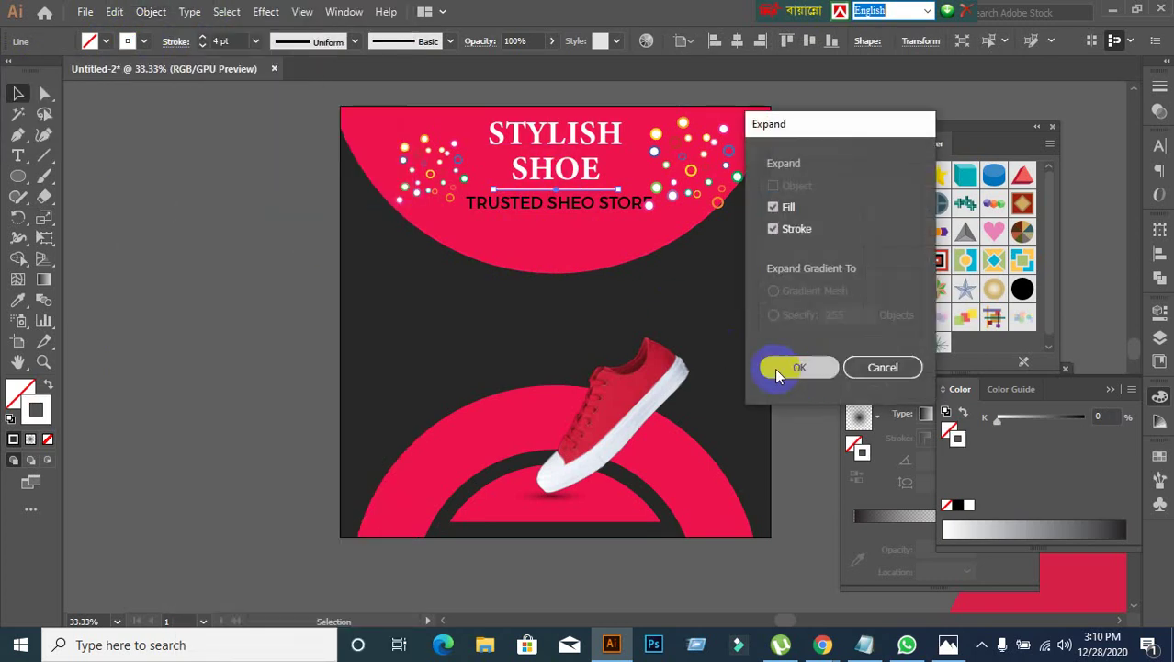
left_click(208, 364)
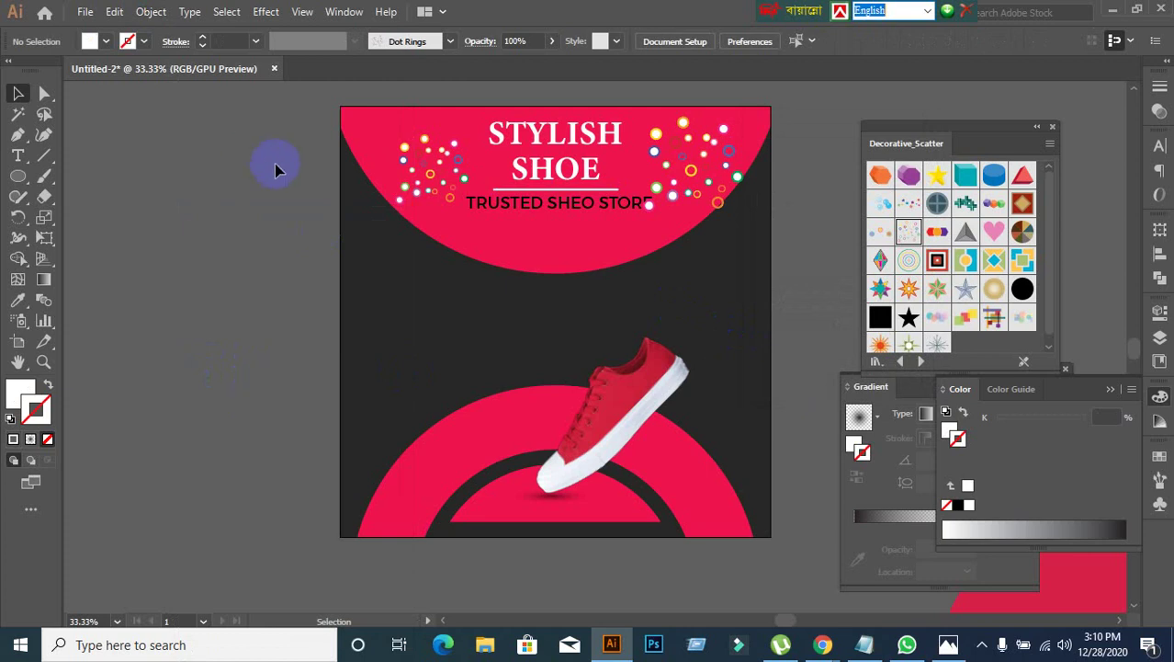
Step: Delete both scatter-brush dot clusters beside the headline
left_click(428, 190)
left_click(242, 258)
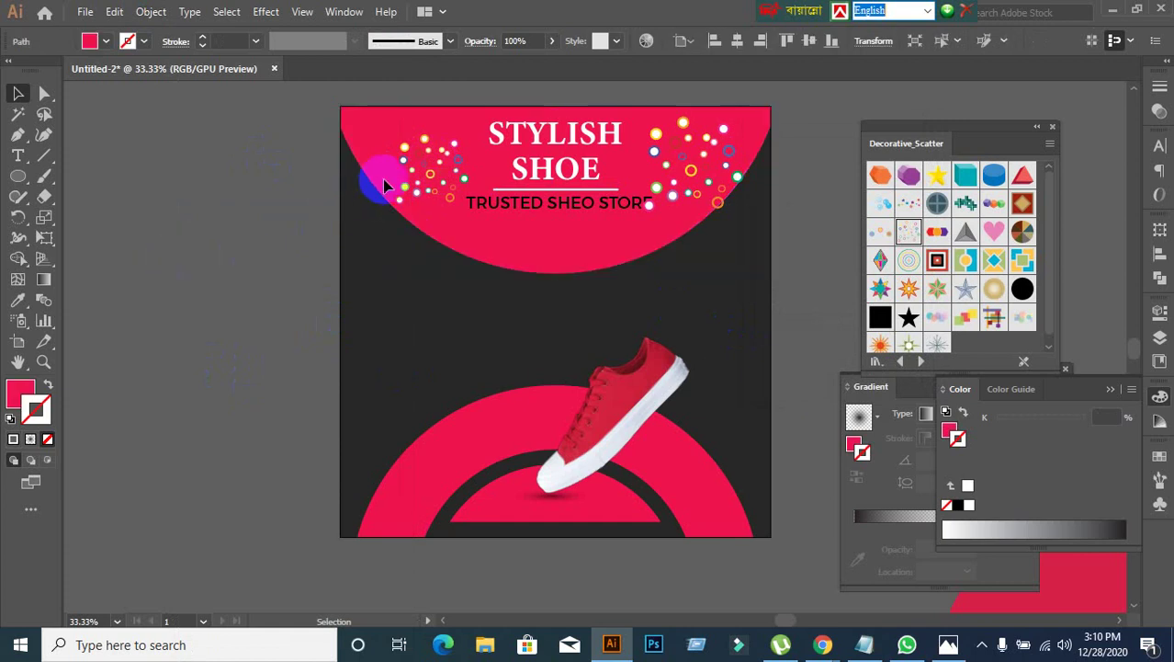
left_click(432, 198)
left_click_drag(432, 198, 609, 209)
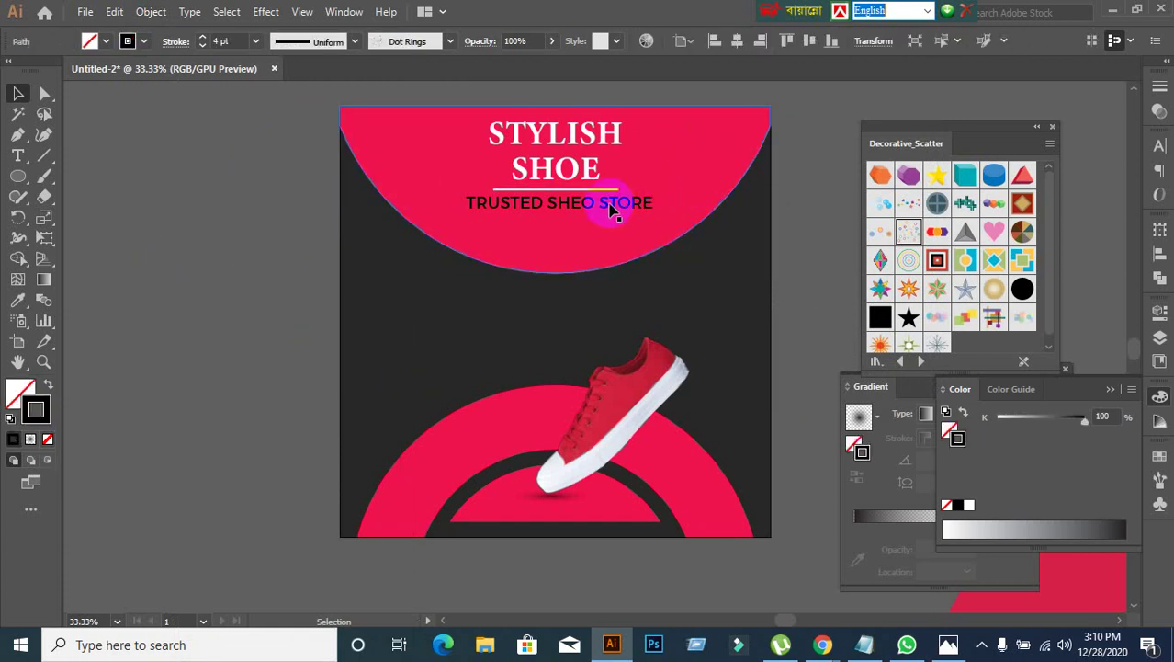
key("ctrl+z")
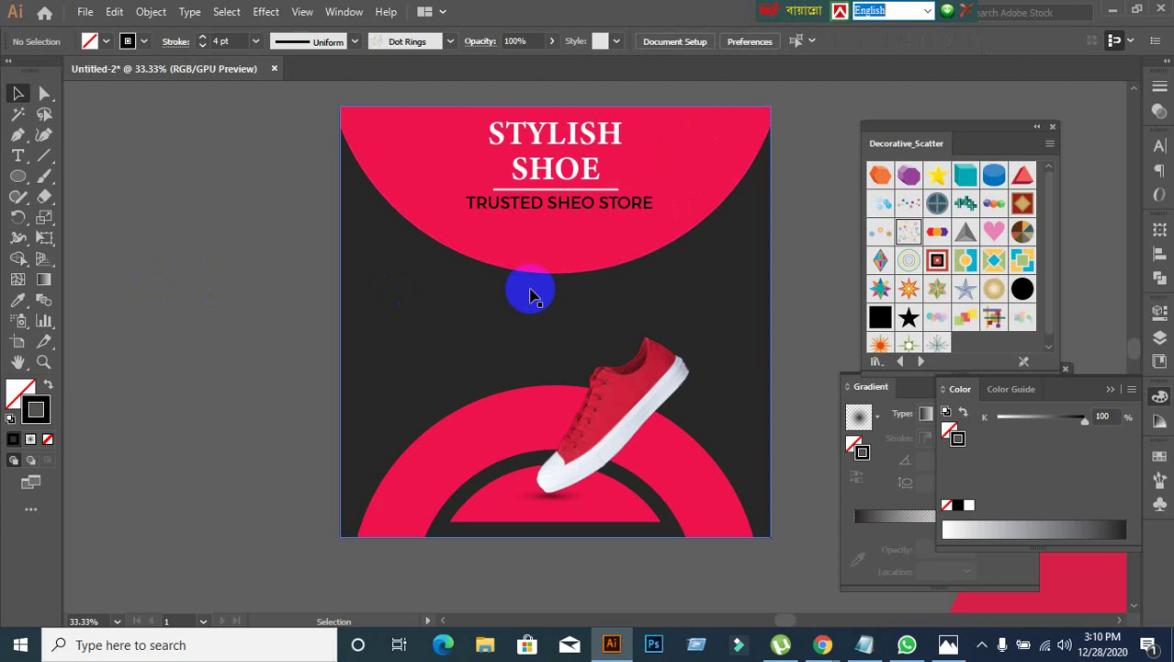
Step: Fill the TRUSTED SHEO STORE tagline with white and move it slightly down from the divider line
left_click(537, 201)
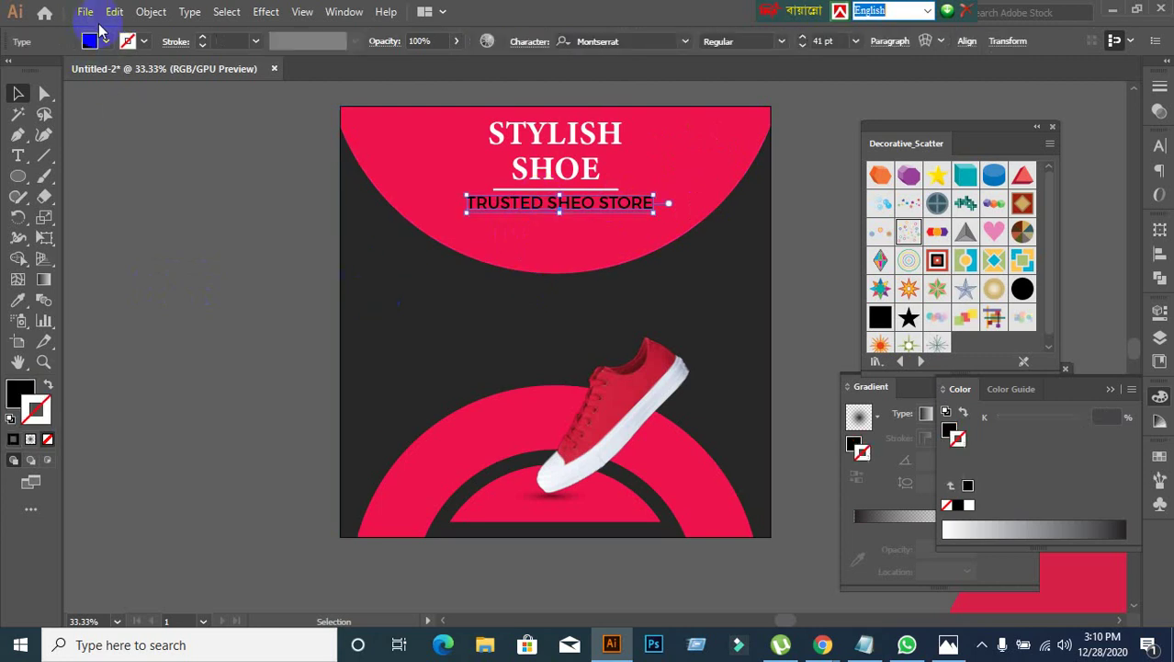
left_click(104, 42)
left_click(35, 69)
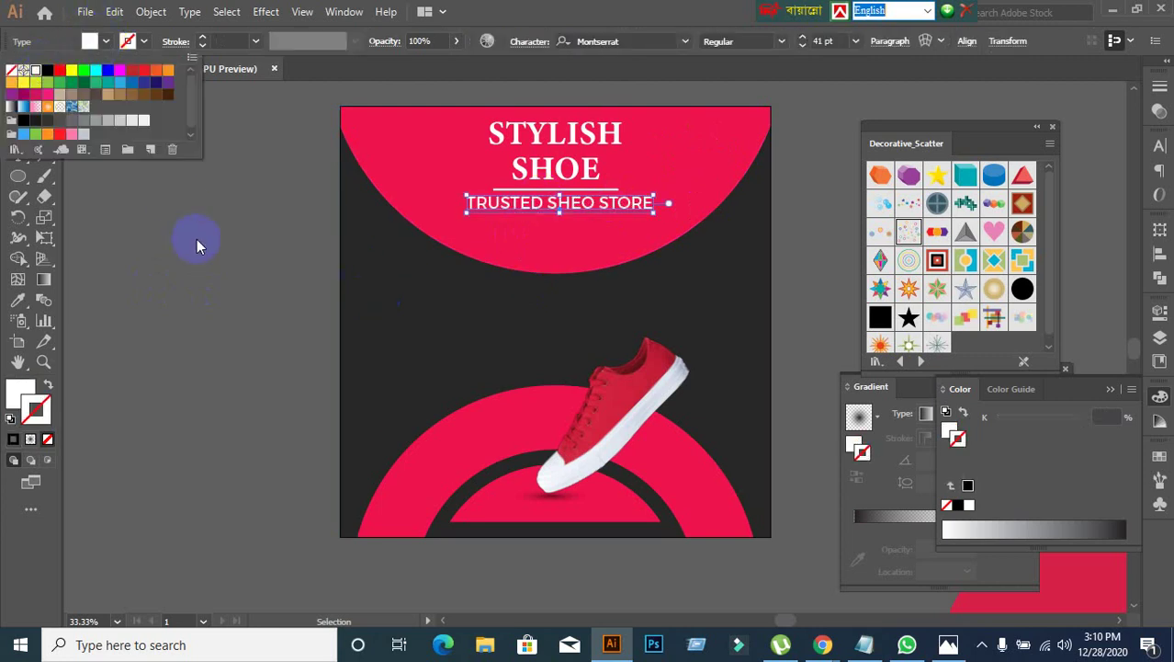
left_click(196, 240)
left_click(609, 230)
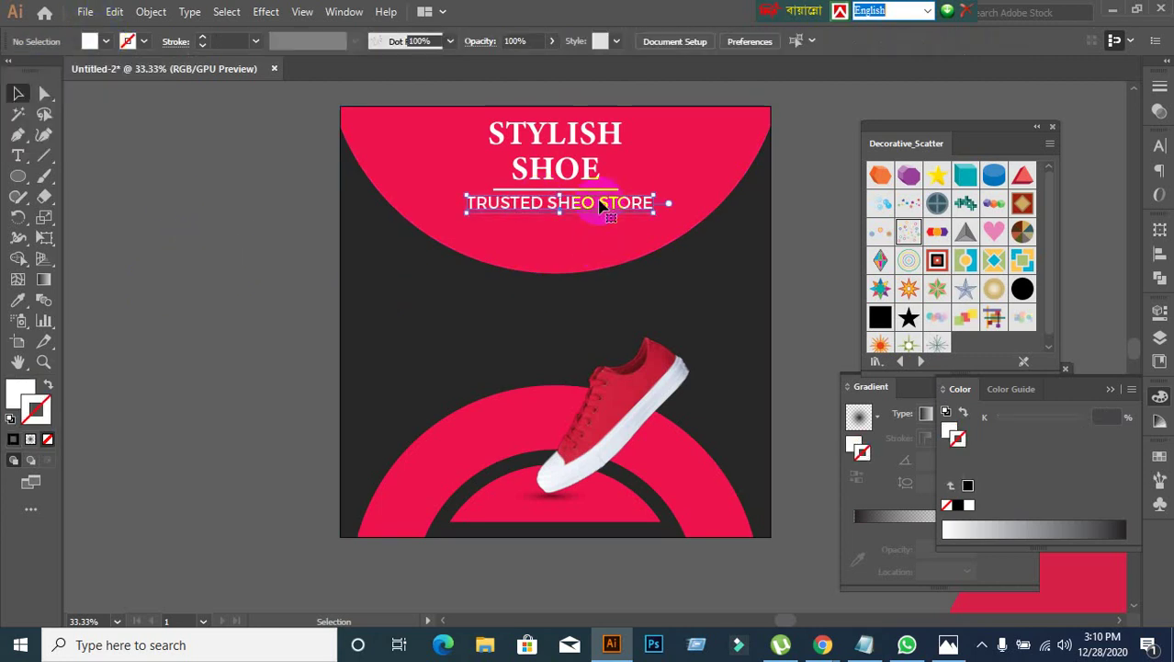
left_click_drag(599, 203, 600, 207)
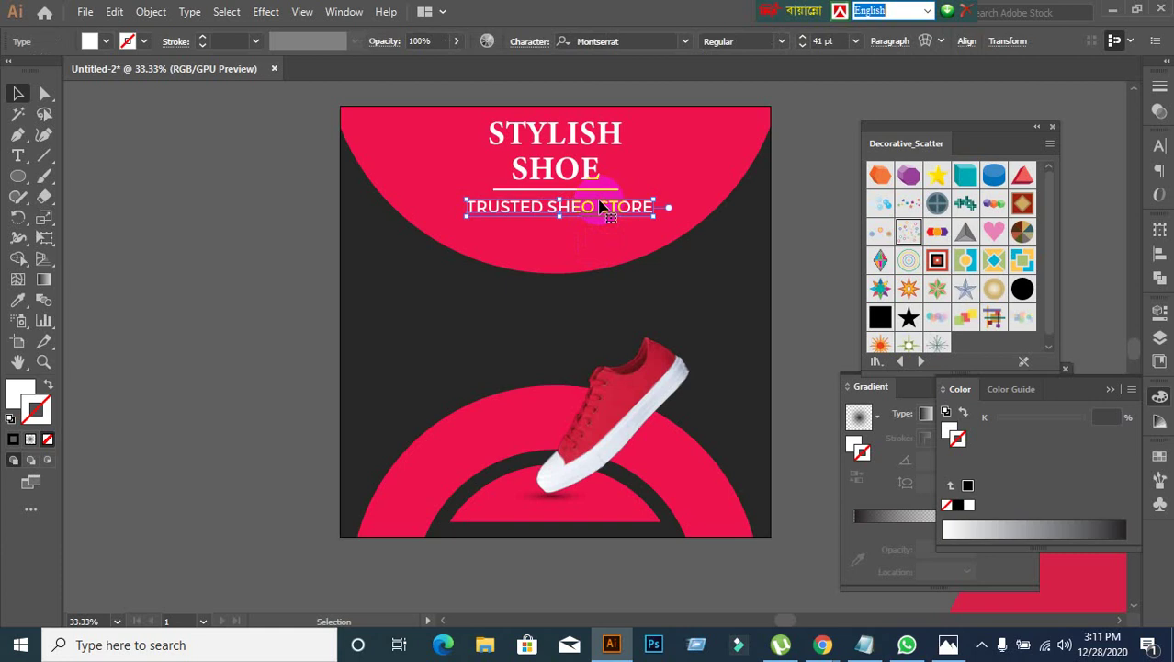
left_click(284, 328)
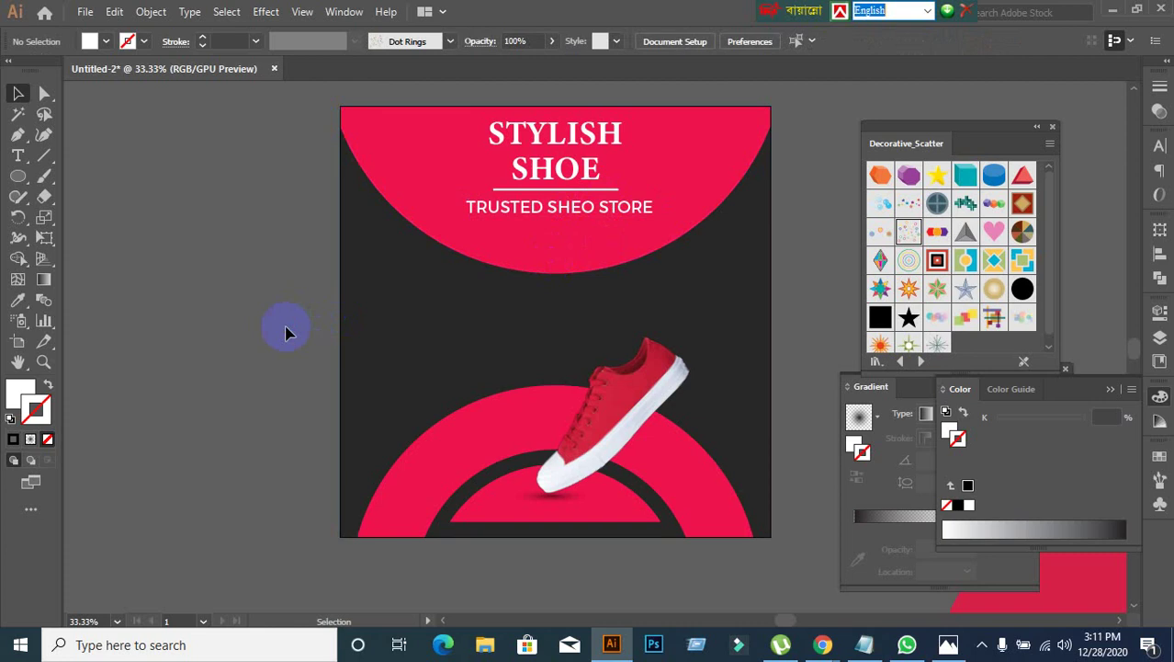
Step: Add the text UP TO 50% OFF on three lines in the empty area left of the artboard
left_click(29, 158)
left_click(168, 226)
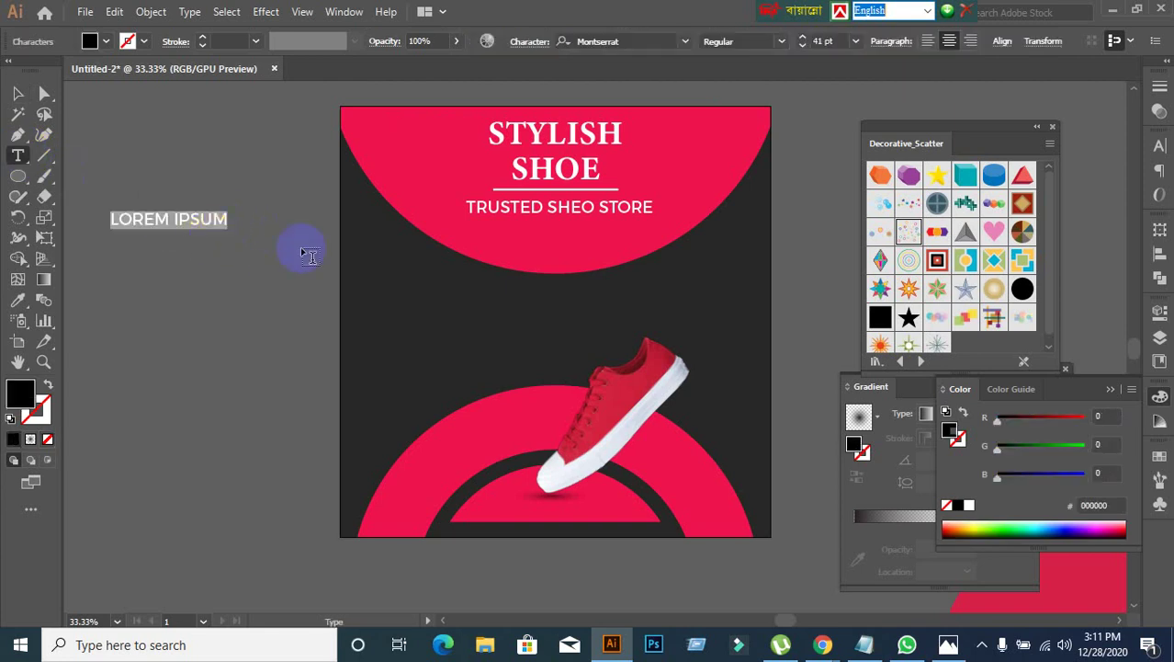
type("UP")
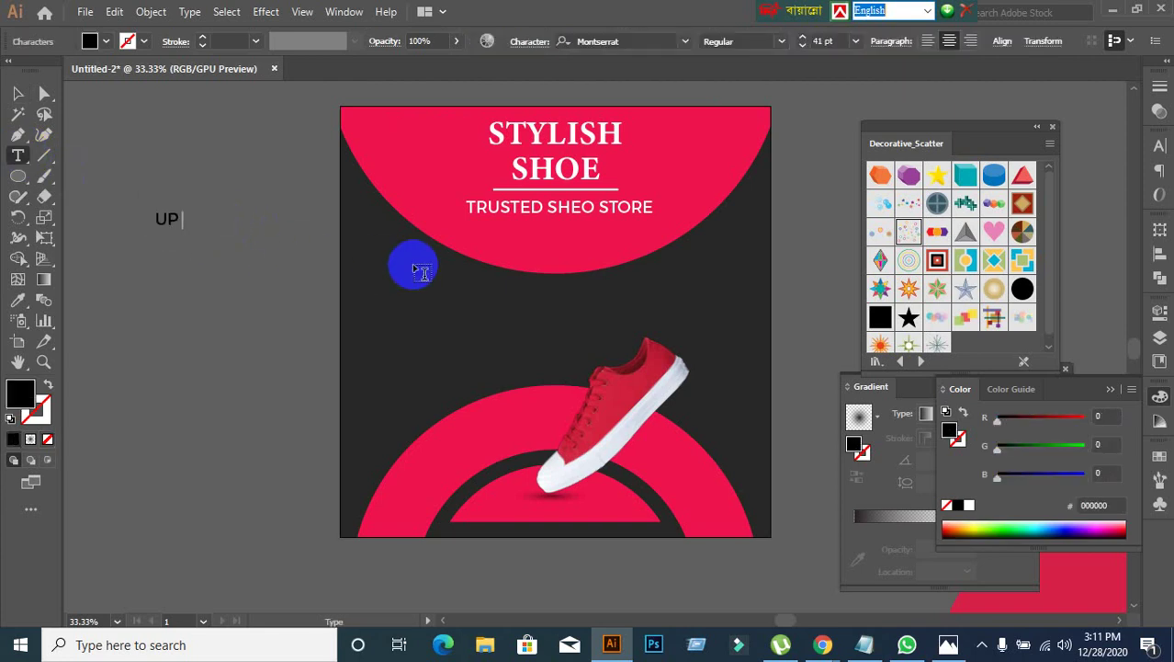
type(" TO")
key("Return")
type("50% ")
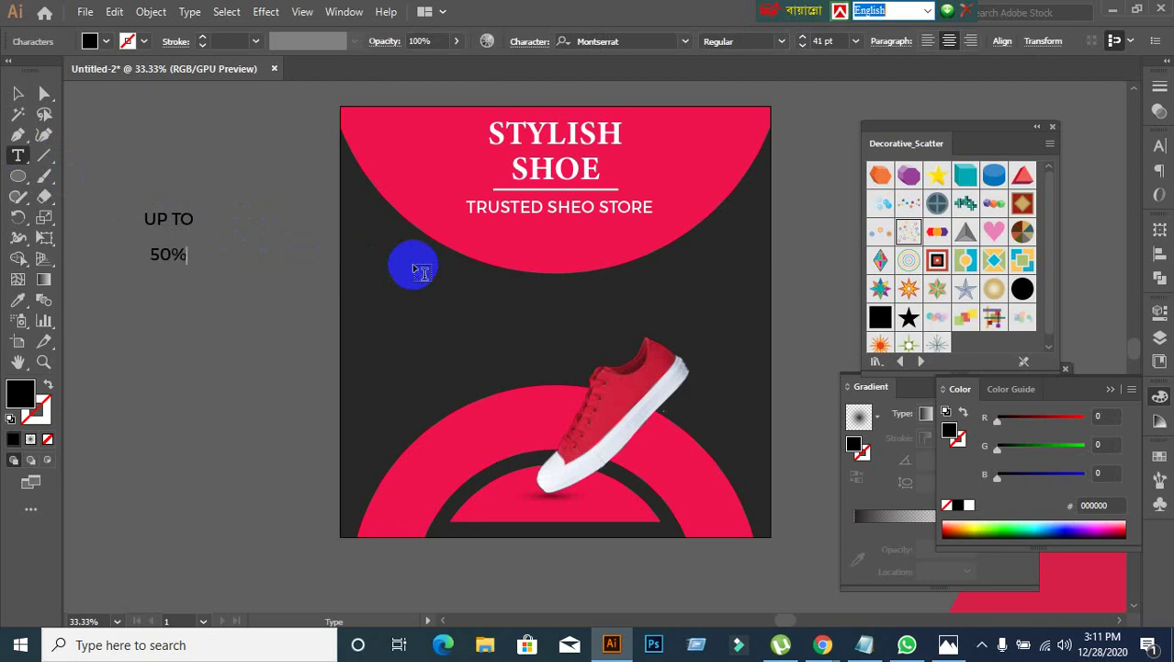
type("OFF")
left_click(18, 93)
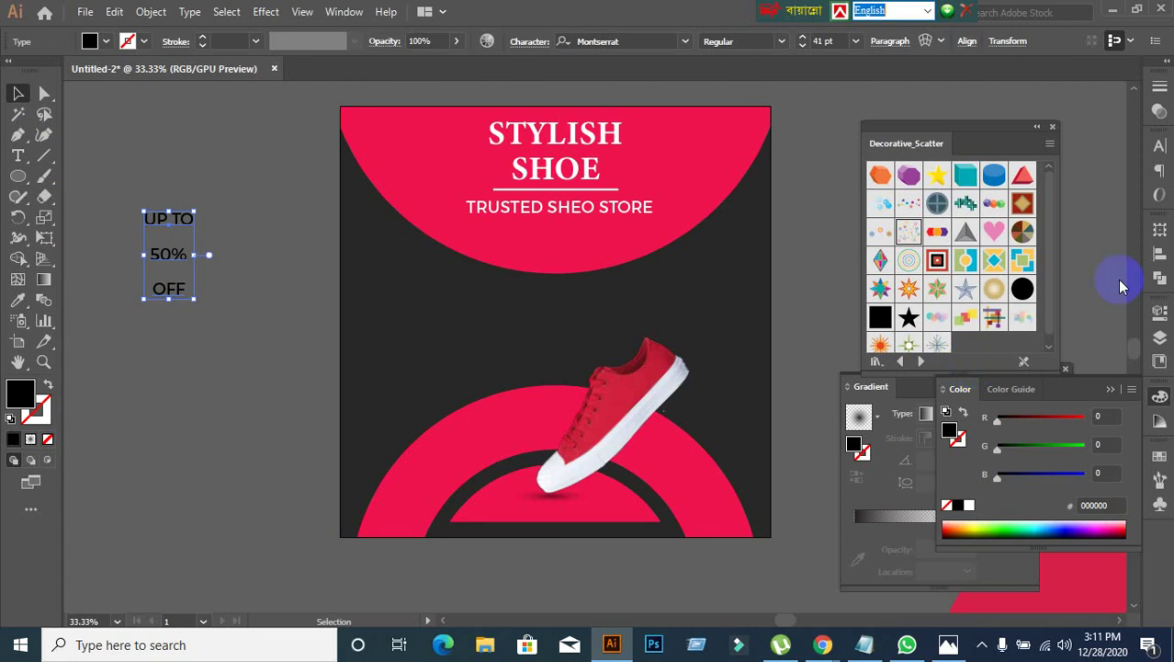
Step: Set the UP TO 50% OFF text to Montserrat Bold at a font size of 31 pt
left_click(1159, 146)
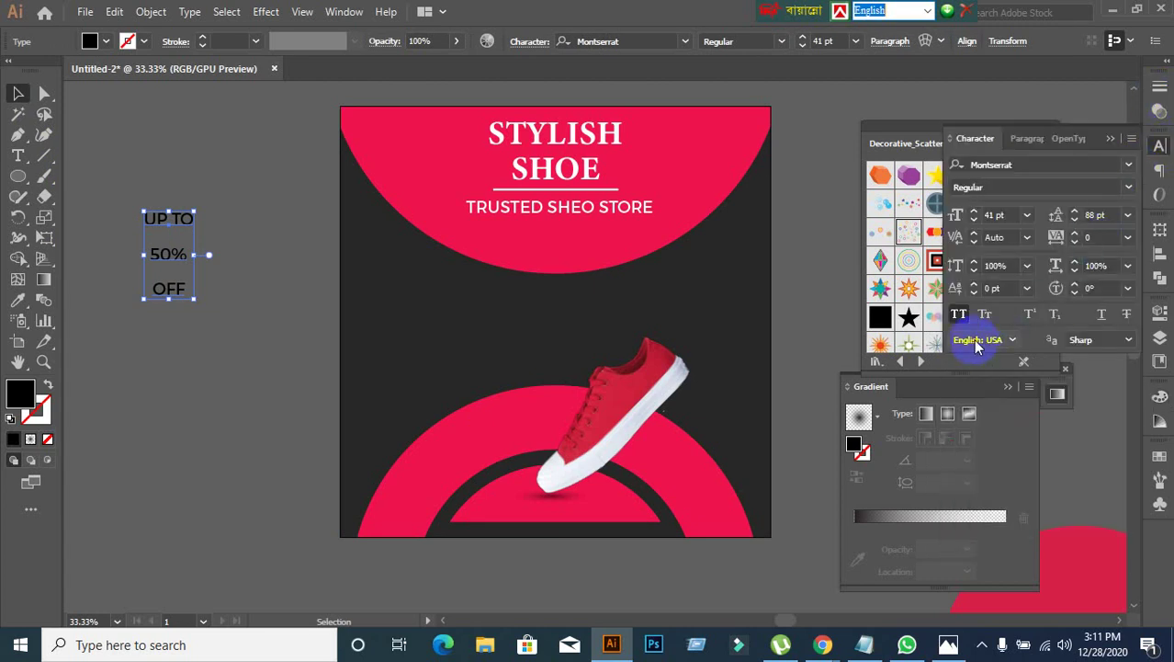
left_click(1125, 189)
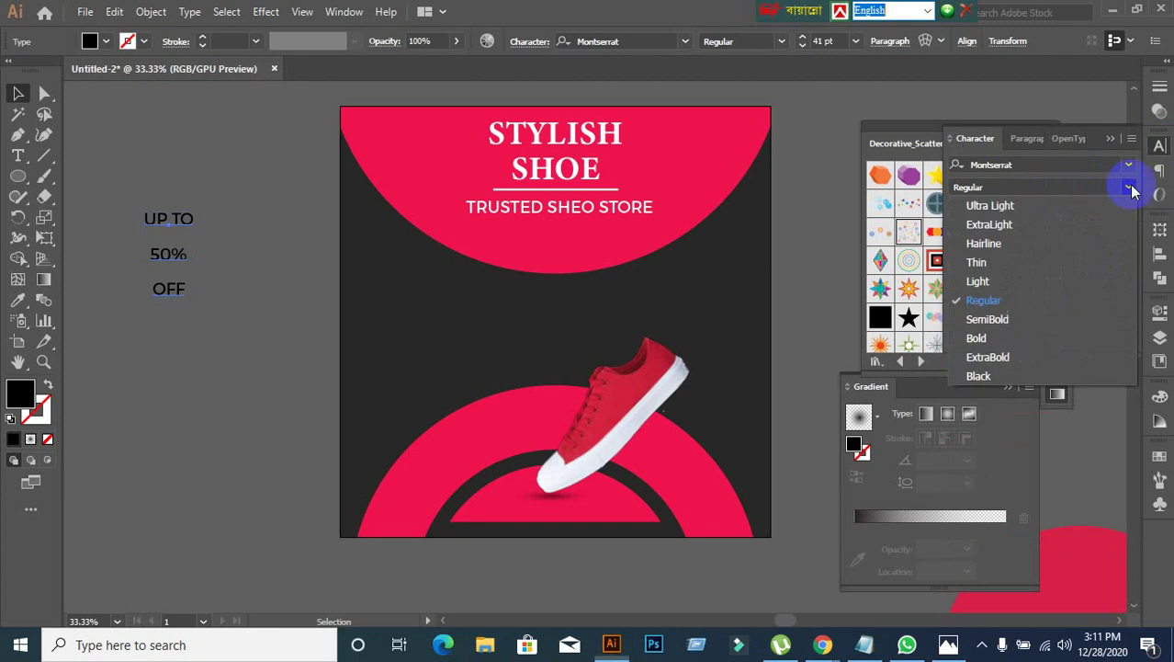
left_click(995, 337)
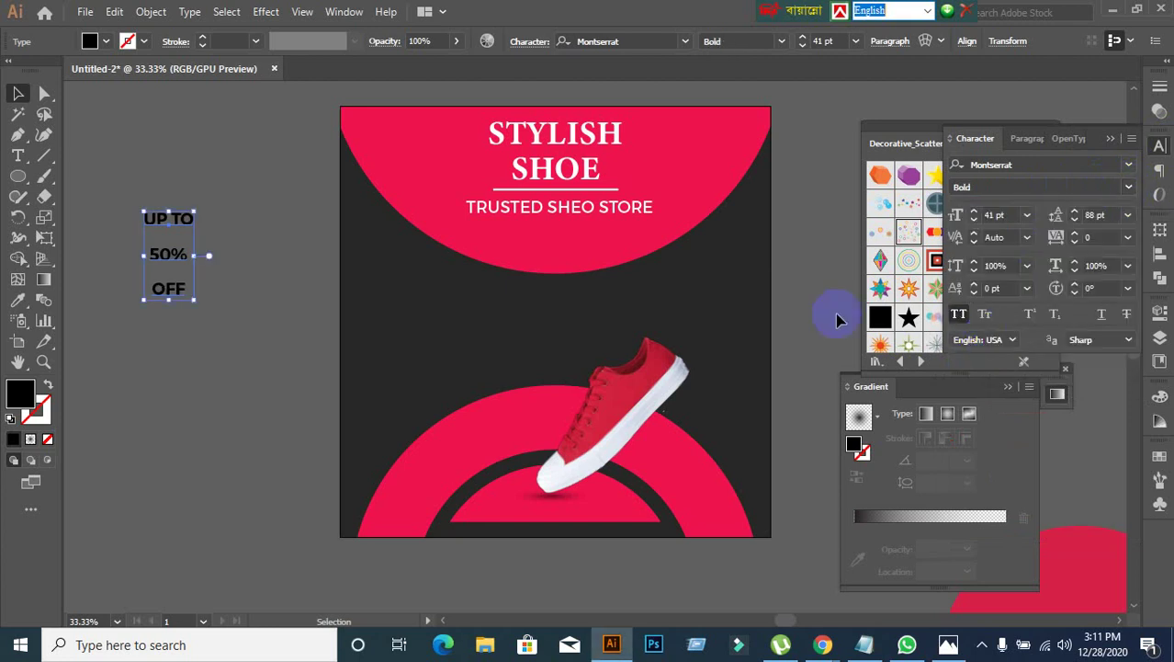
double_click(1005, 215)
type("33")
key("Return")
key("Up")
key("Up")
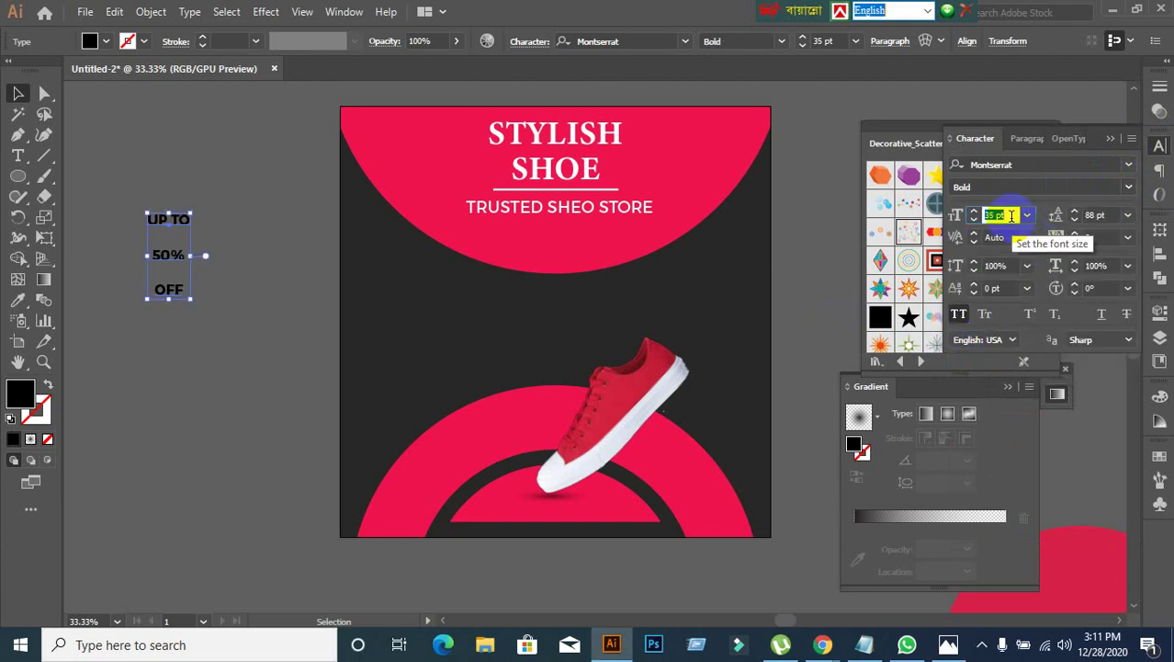
key("Down")
key("Down")
key("Down")
key("Down")
key("Down")
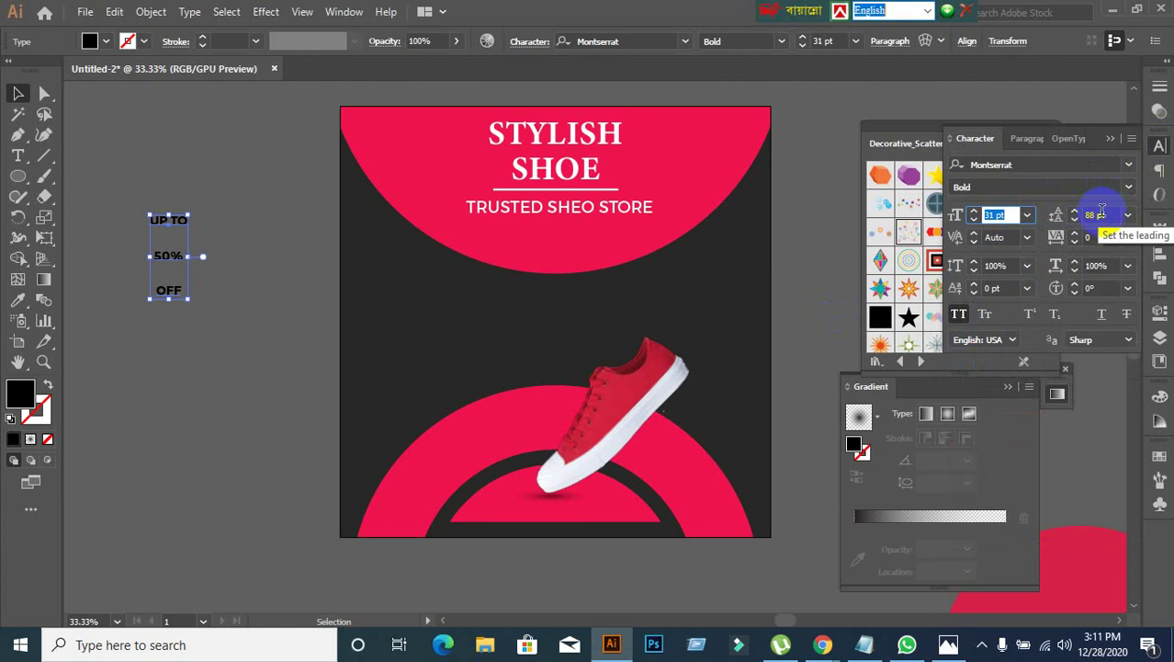
Step: Reduce the leading of the UP TO 50% OFF text to 35 pt
left_click(1101, 210)
key("Down")
key("Down")
key("Down")
key("Down")
key("Down")
key("Down")
key("Down")
key("Down")
key("Down")
key("Down")
key("Down")
key("Down")
key("Down")
key("Down")
key("Down")
key("Down")
key("Down")
key("Down")
key("Down")
key("Down")
key("Down")
key("Down")
key("Down")
key("Down")
key("Down")
key("Down")
key("Down")
key("Down")
key("Down")
key("Down")
key("Down")
key("Down")
key("Down")
key("Down")
key("Down")
key("Down")
key("Down")
key("Down")
key("Down")
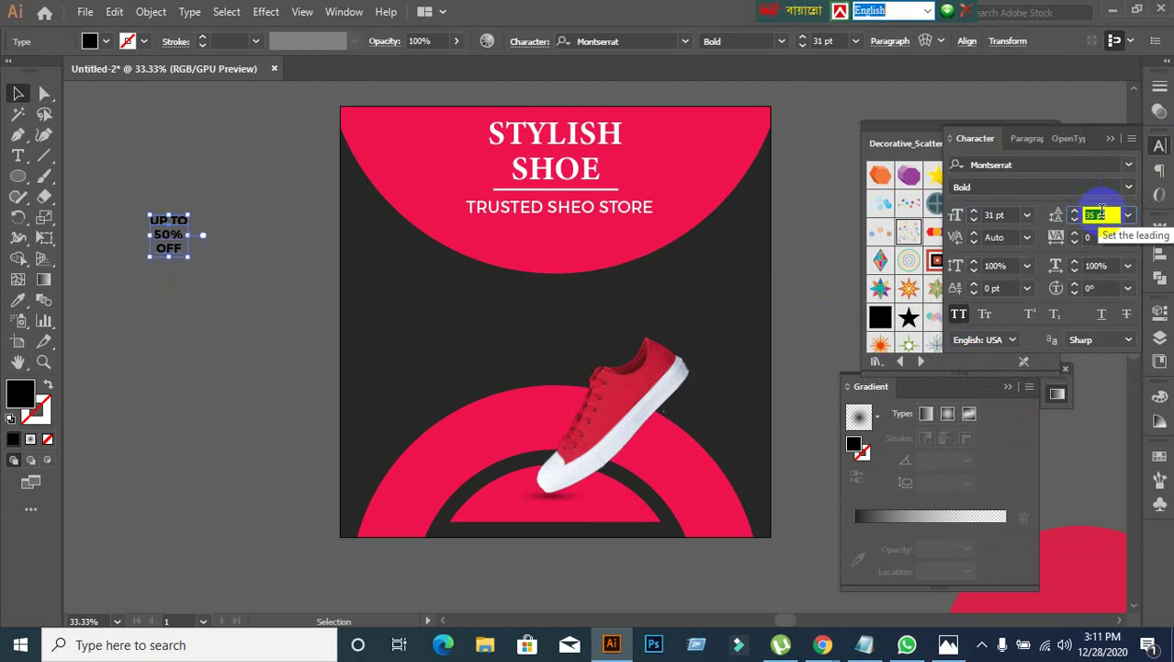
Step: Increase the font size of the UP TO 50% OFF text to 66 pt
left_click(997, 214)
key("Up")
key("Up")
key("Up")
key("Up")
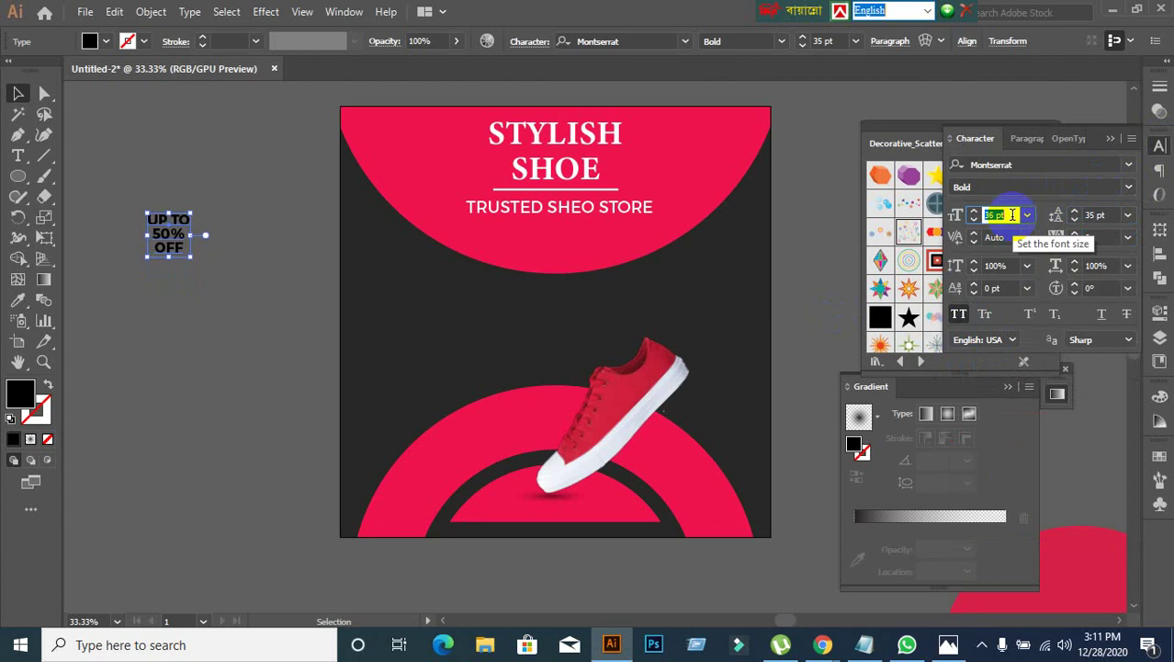
key("Up")
key("Up")
key("Up")
key("Up")
key("Up")
key("Up")
key("Up")
key("Up")
key("Up")
key("Up")
key("Up")
key("Up")
key("Up")
key("Up")
key("Up")
key("Up")
key("Up")
key("Up")
key("Up")
key("Up")
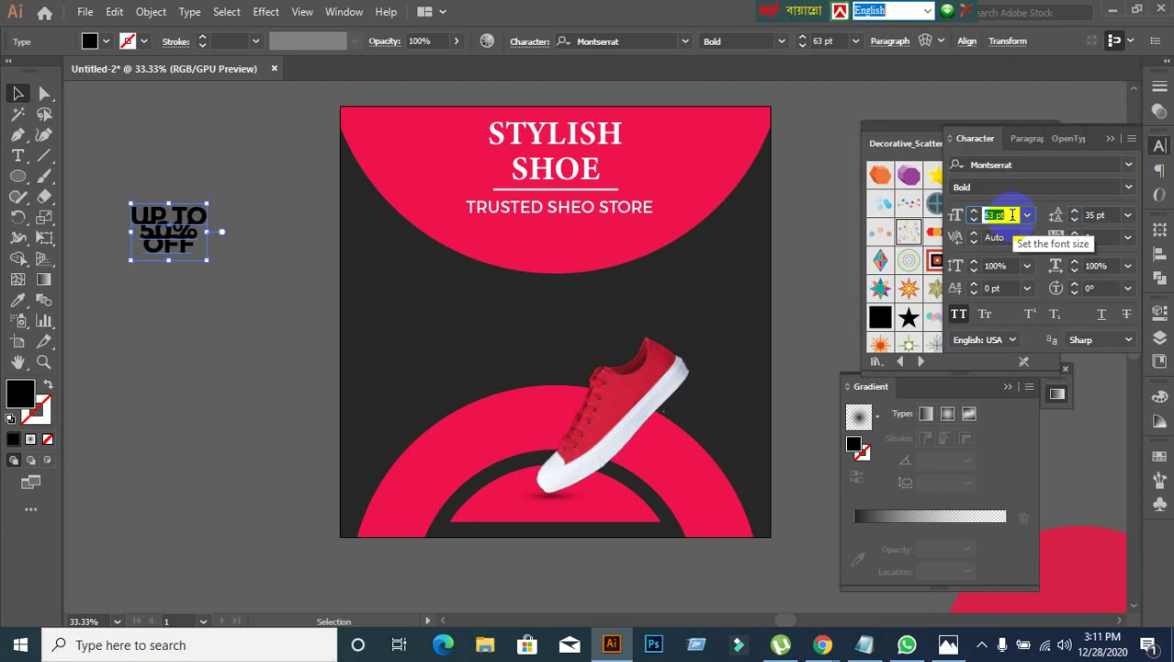
key("Up")
key("Up")
key("Up")
Step: Set the leading of the UP TO 50% OFF text to 72 pt and left-align its lines
left_click(1109, 215)
key("Up")
key("Up")
key("Up")
key("Up")
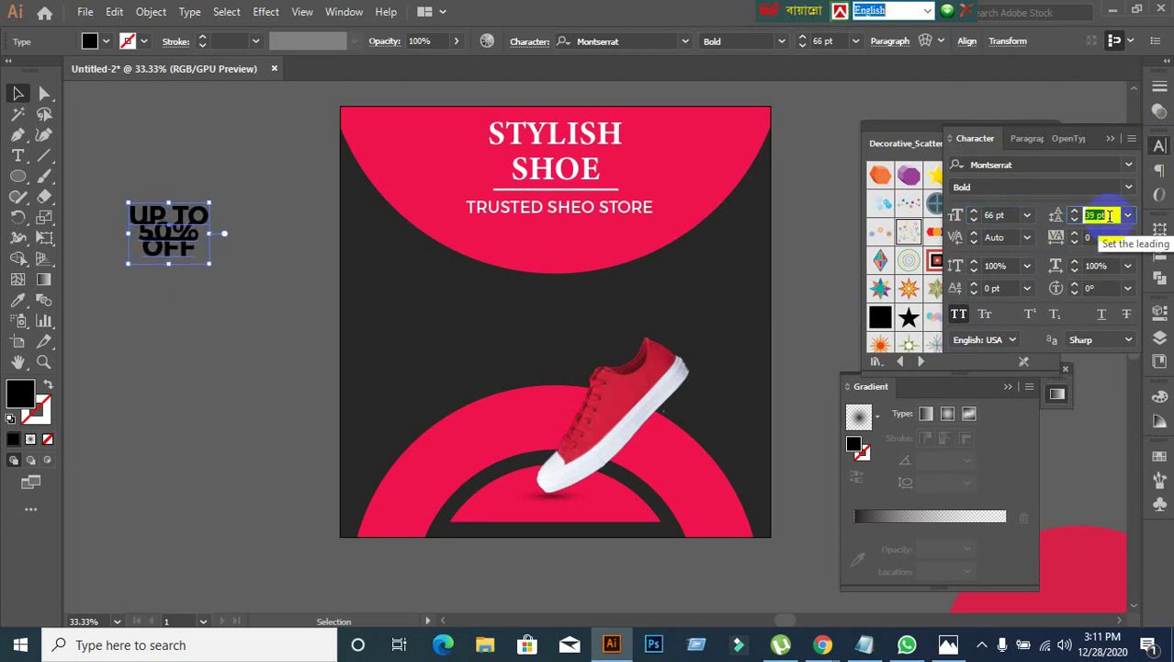
key("Up")
key("Up")
key("Up")
key("Up")
key("Up")
key("Up")
key("Up")
key("Up")
key("Up")
key("Up")
key("Up")
key("Up")
key("Up")
key("Up")
key("Up")
key("Up")
key("Up")
key("Up")
key("Up")
key("Up")
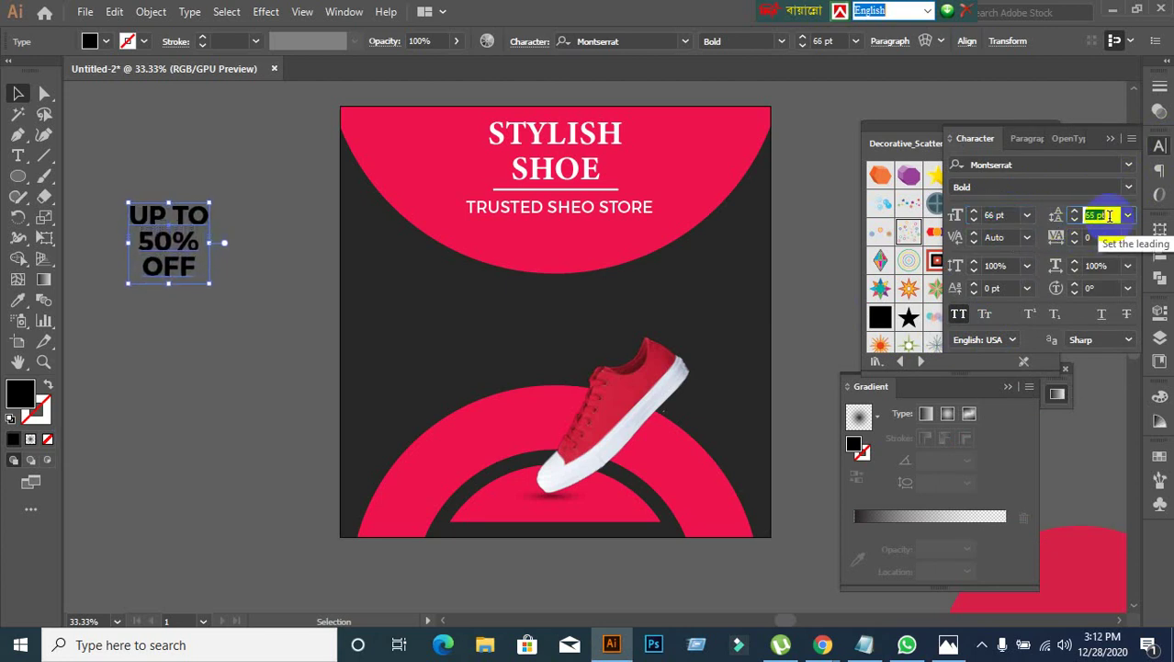
key("Up")
key("Up")
key("Up")
key("Up")
key("Up")
key("Up")
key("Up")
key("Up")
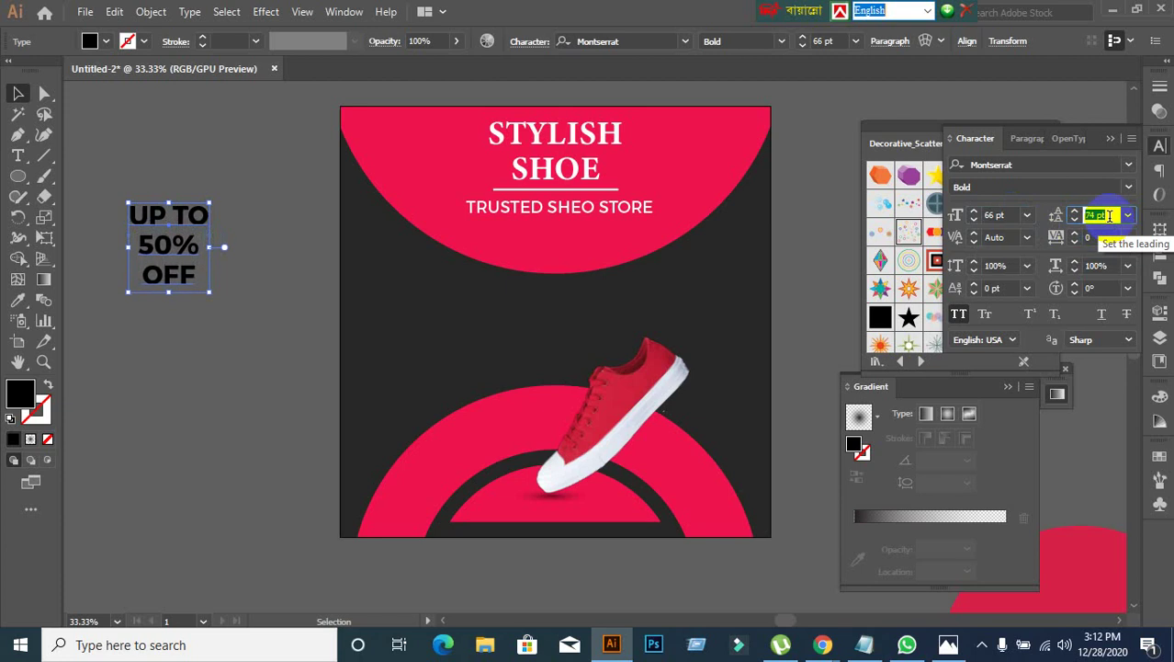
key("Down")
key("Down")
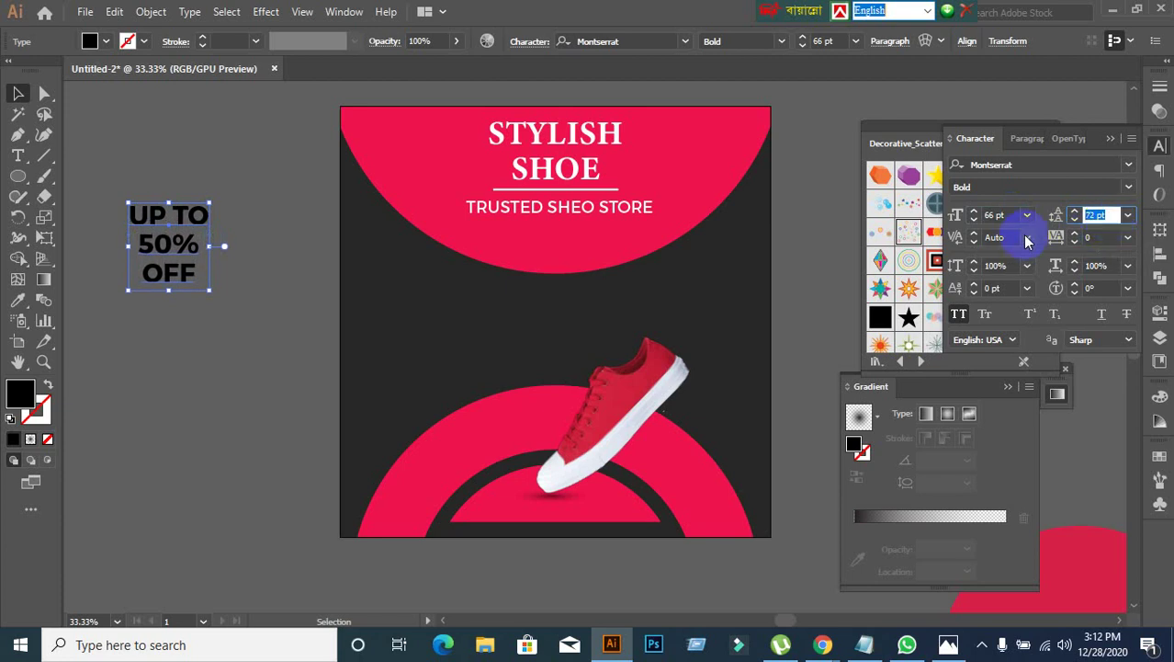
left_click(1024, 140)
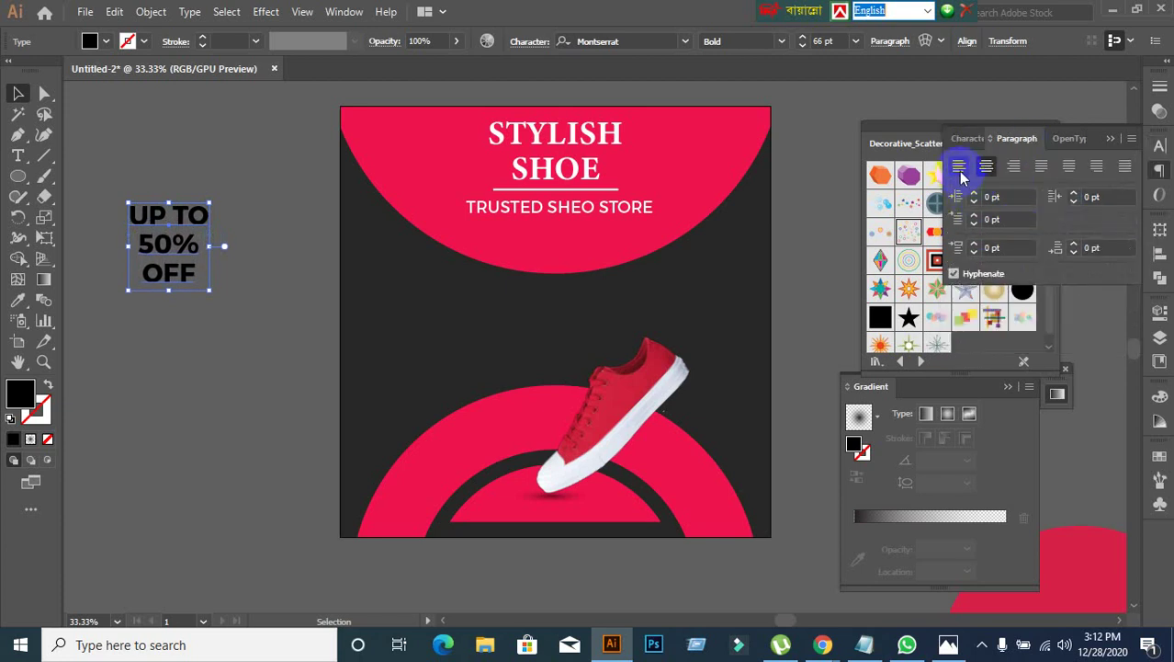
left_click(958, 165)
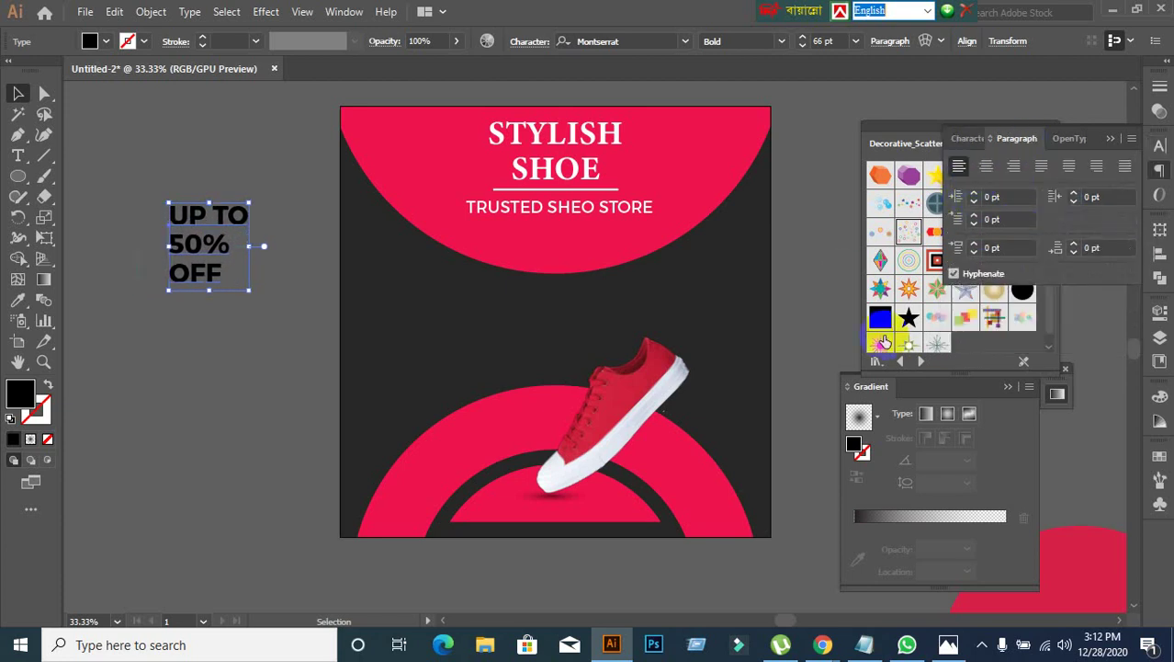
Step: Increase the UP TO 50% OFF text to a 94 pt font size with 96 pt leading
left_click(962, 140)
left_click(1008, 215)
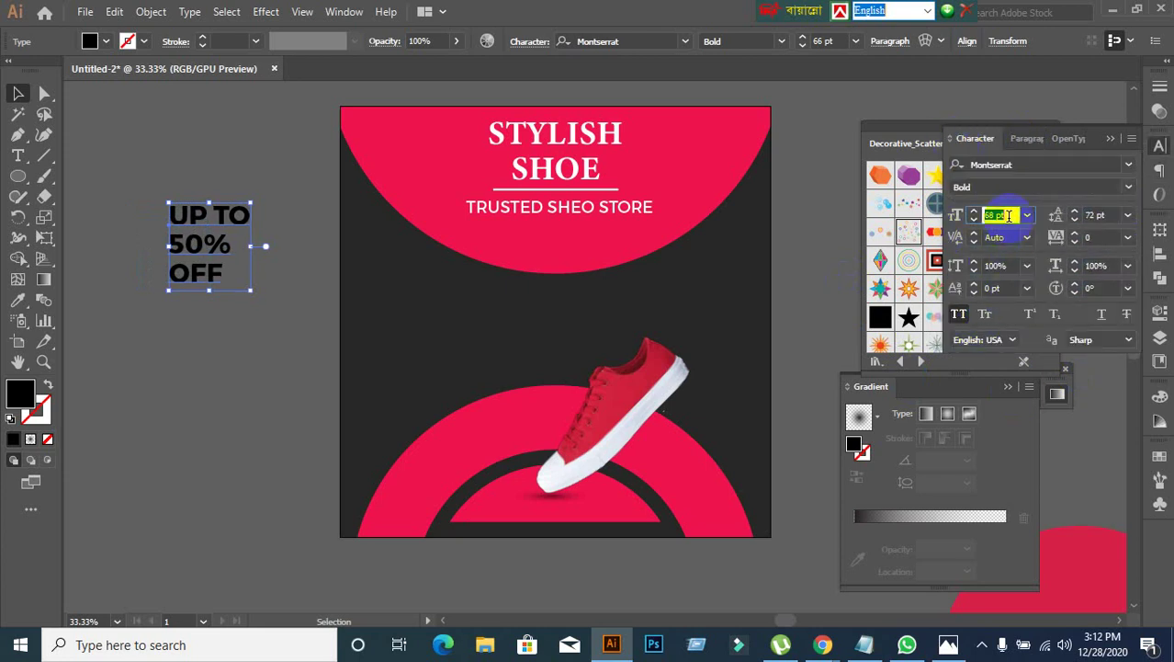
scroll(1008, 215, "up", 16)
scroll(1008, 215, "up", 9)
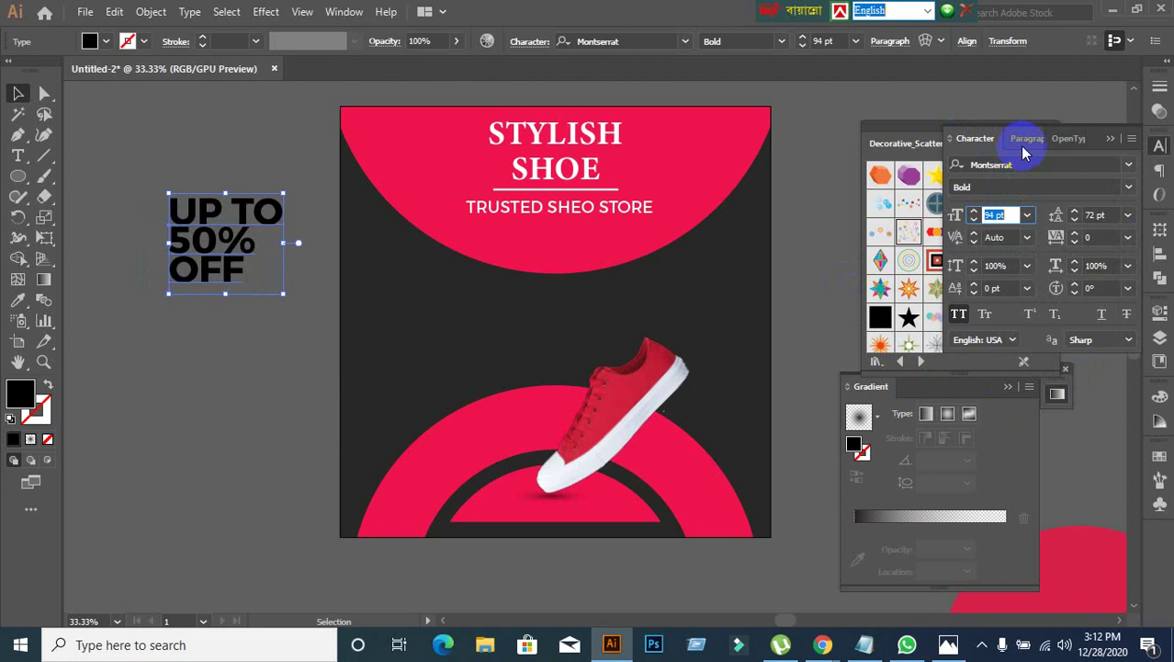
left_click(1113, 215)
scroll(1113, 215, "up", 4)
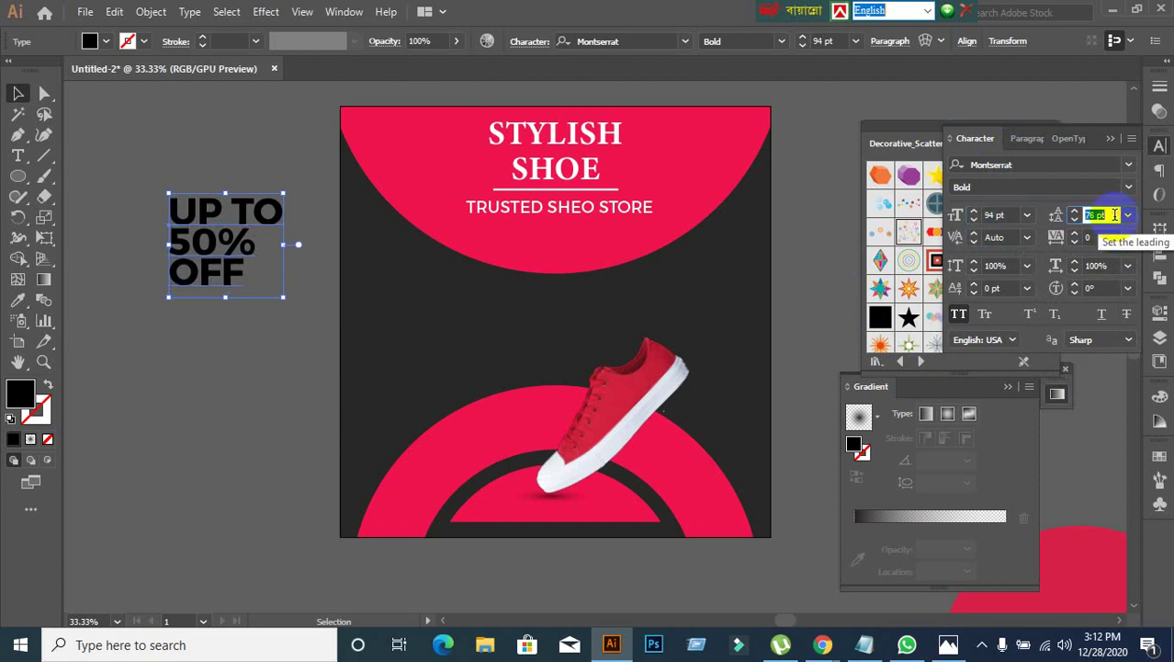
scroll(1113, 215, "up", 19)
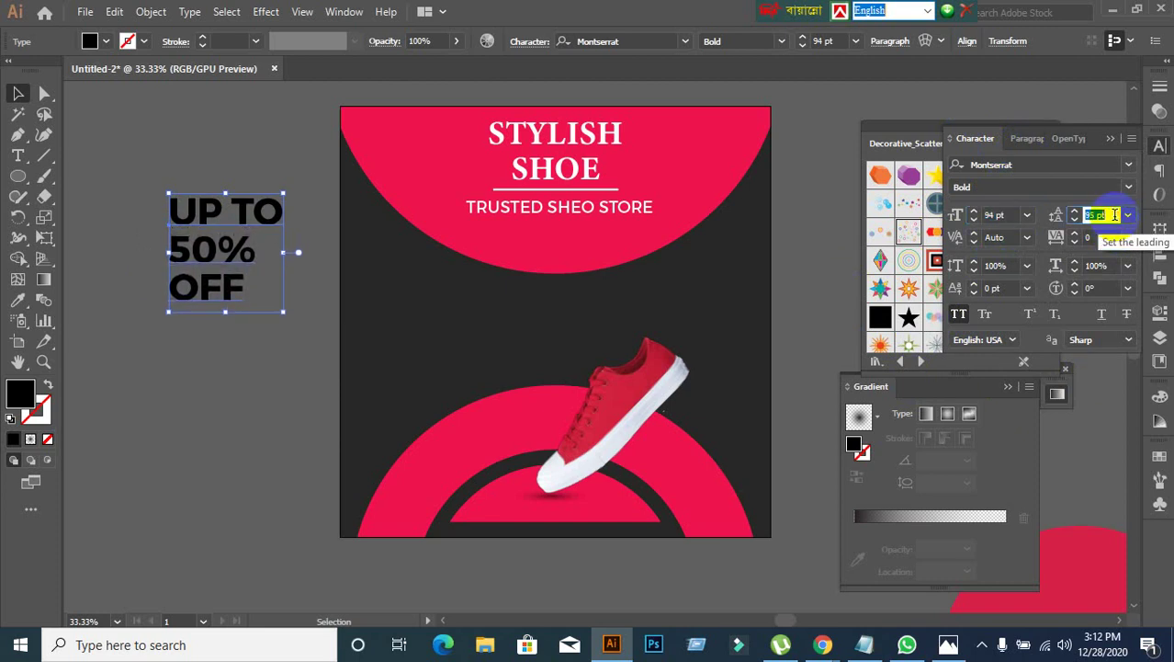
scroll(1113, 215, "up", 1)
left_click(455, 343)
Step: Move the UP TO 50% OFF text onto the dark area left of the shoe and fill it with white
left_click_drag(219, 250, 422, 327)
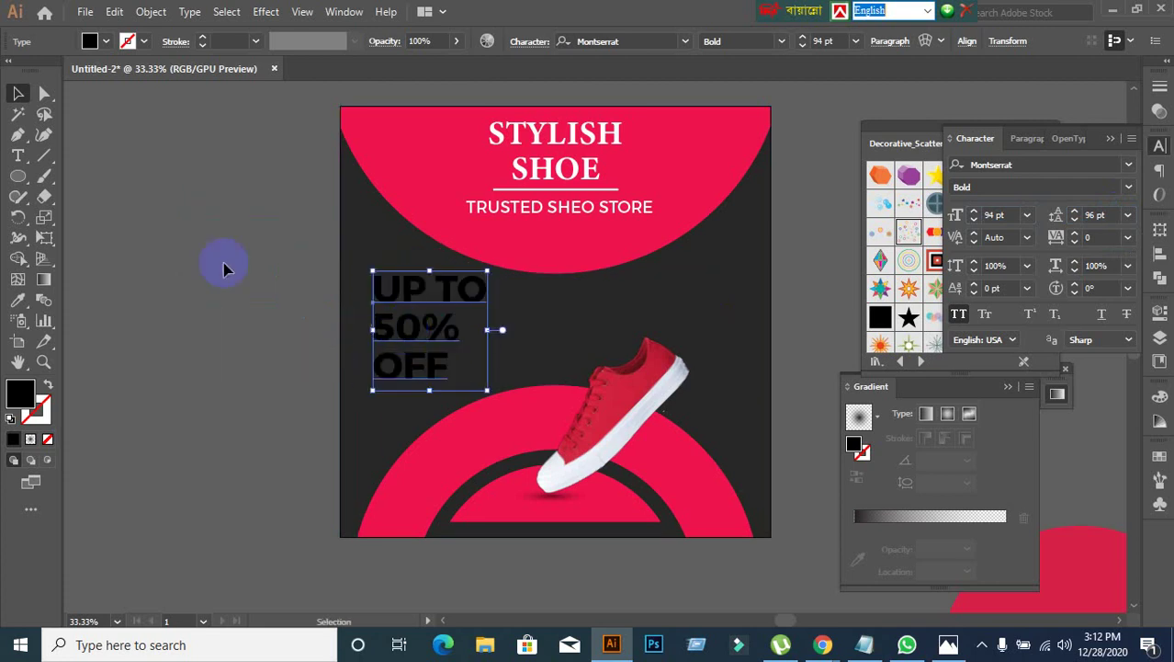
left_click(105, 41)
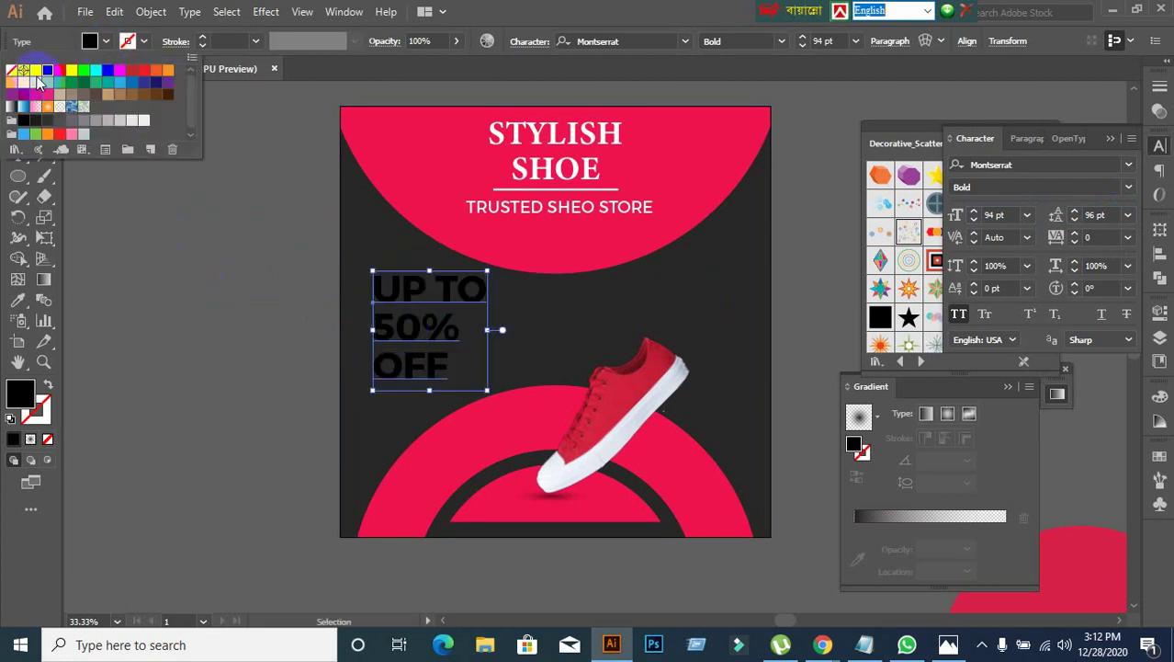
left_click(40, 72)
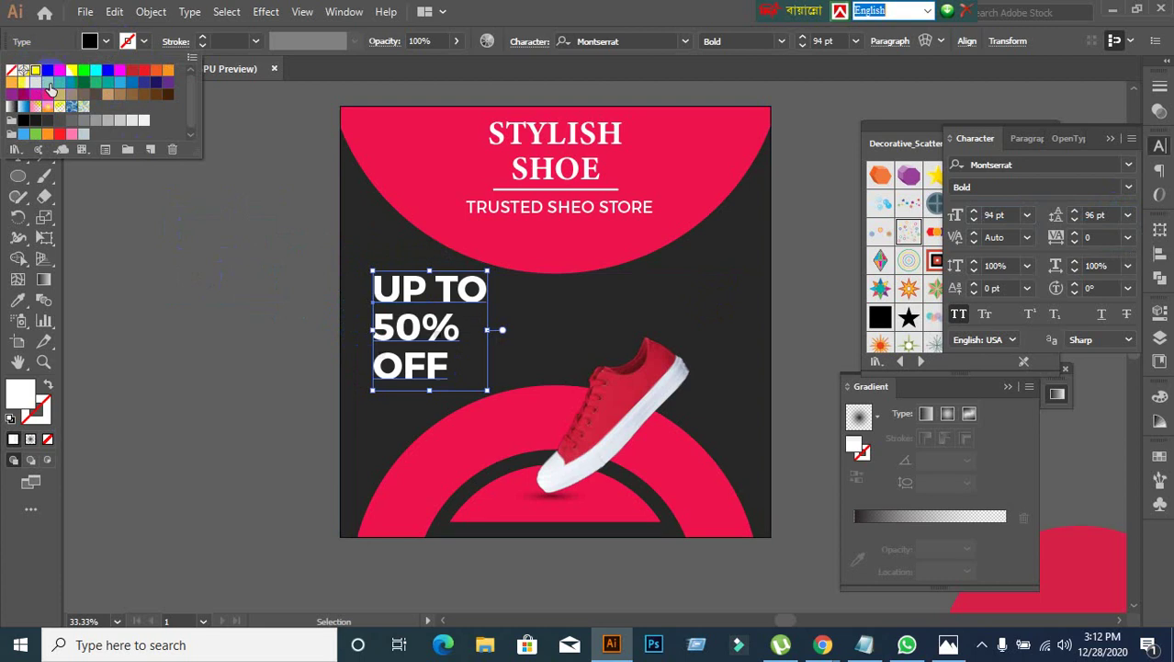
left_click(216, 365)
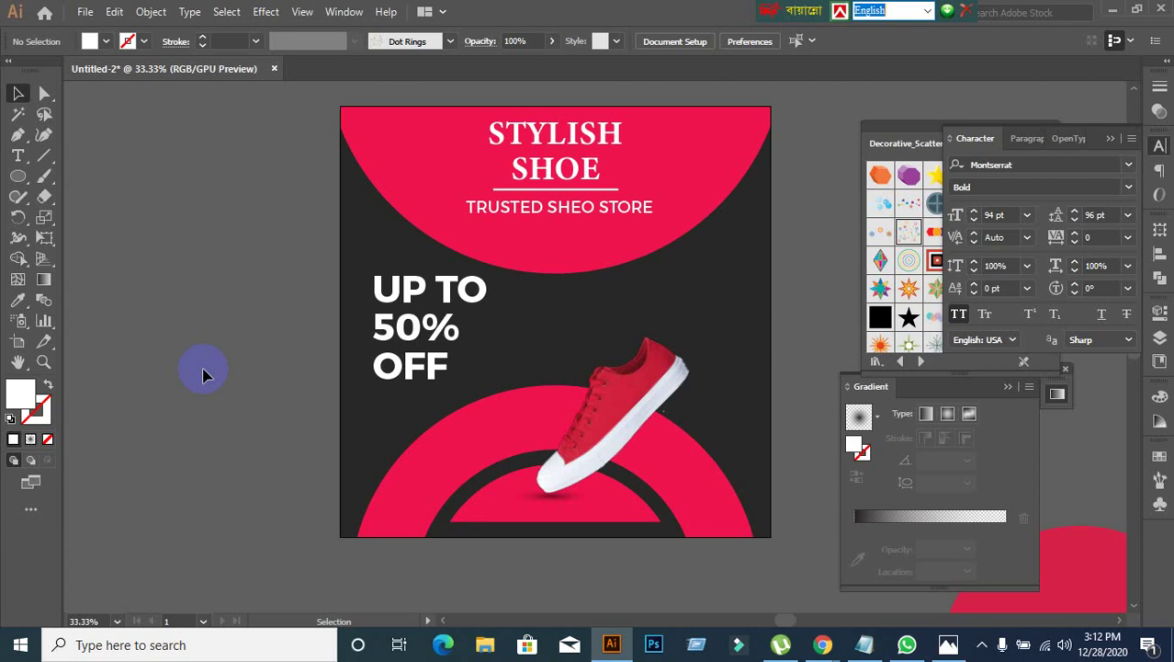
Step: Move the three colour sample squares from the left of the artboard to its upper right
scroll(218, 368, "down", 3)
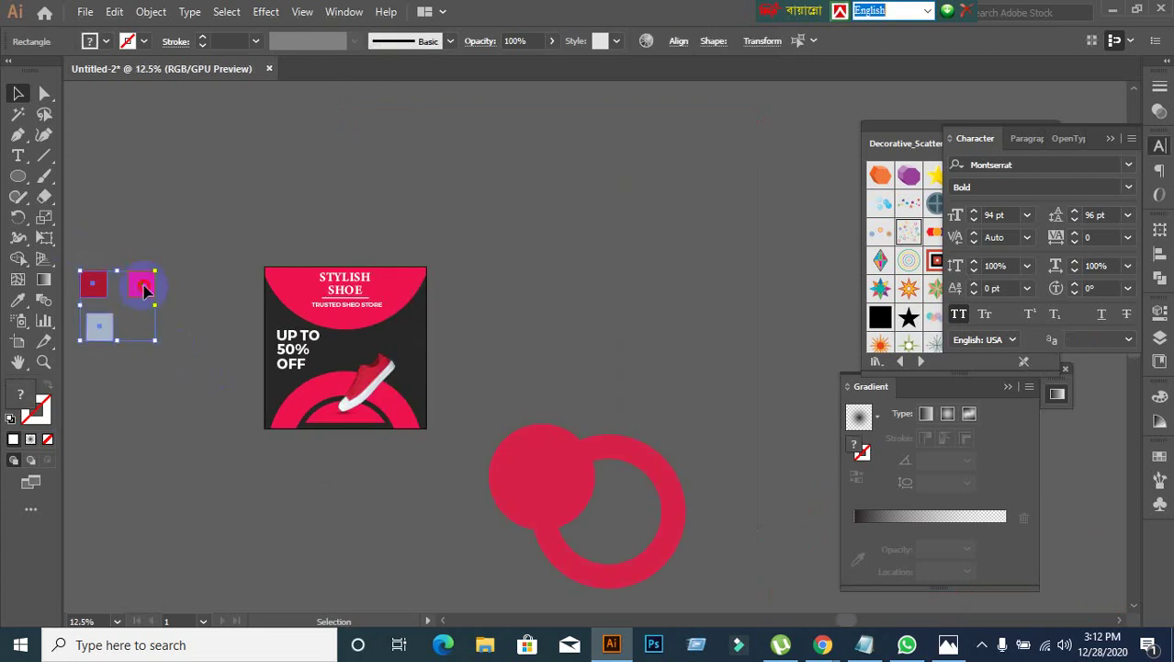
left_click_drag(136, 280, 583, 178)
scroll(221, 409, "up", 2)
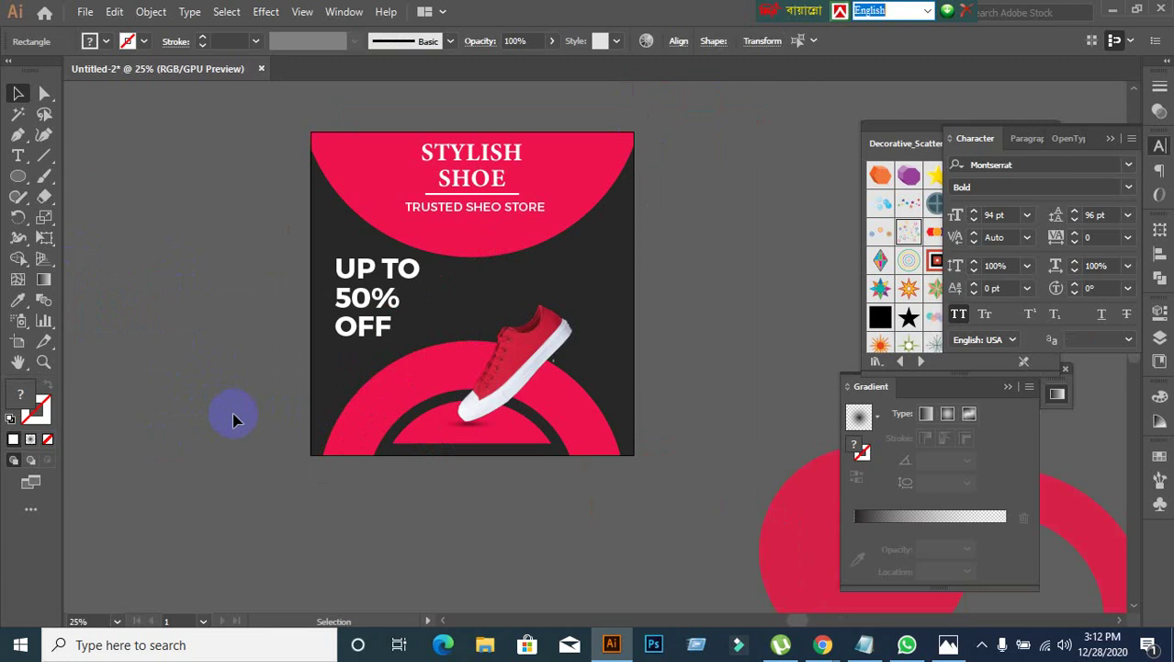
left_click(234, 416)
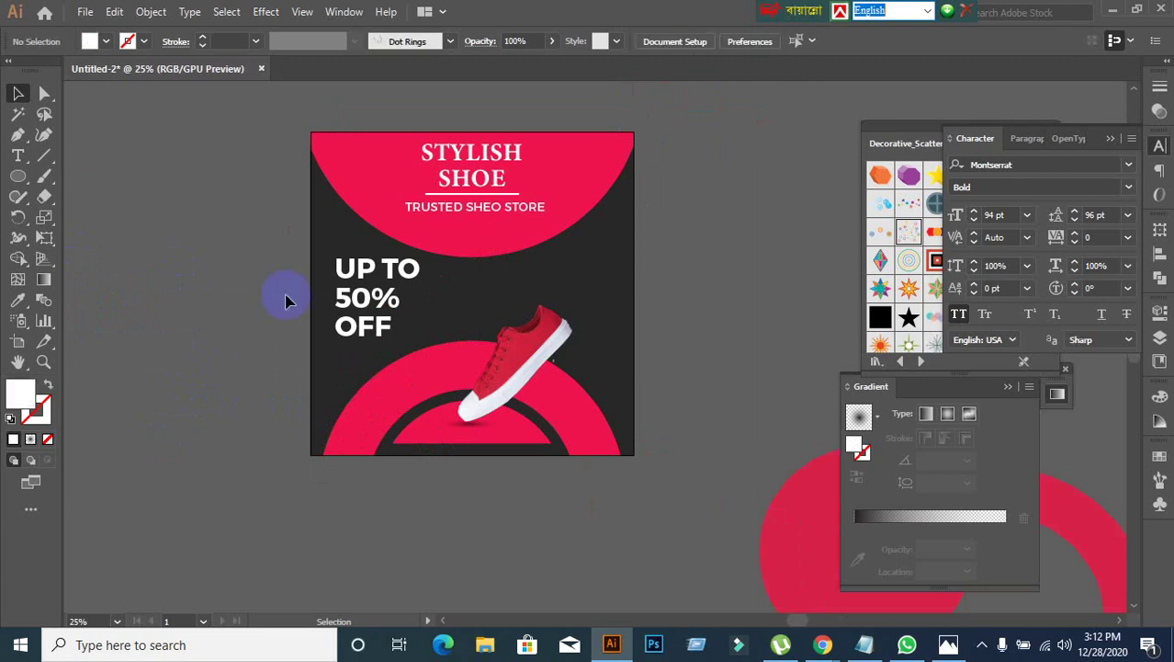
Step: Draw a wide, thin white rectangle on the empty canvas left of the artboard
left_click_drag(23, 180, 86, 176)
mouse_move(132, 314)
left_mouse_down()
mouse_move(202, 332)
mouse_move(273, 324)
left_mouse_up()
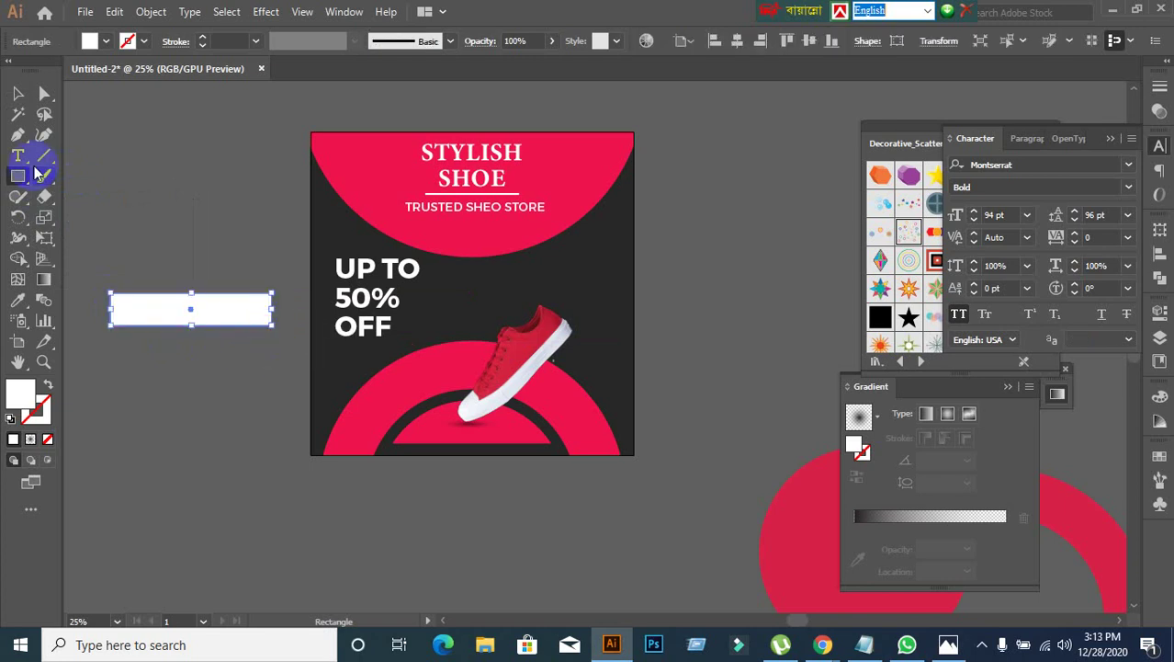
left_click(17, 92)
left_click(160, 366)
left_click_drag(184, 454, 283, 378)
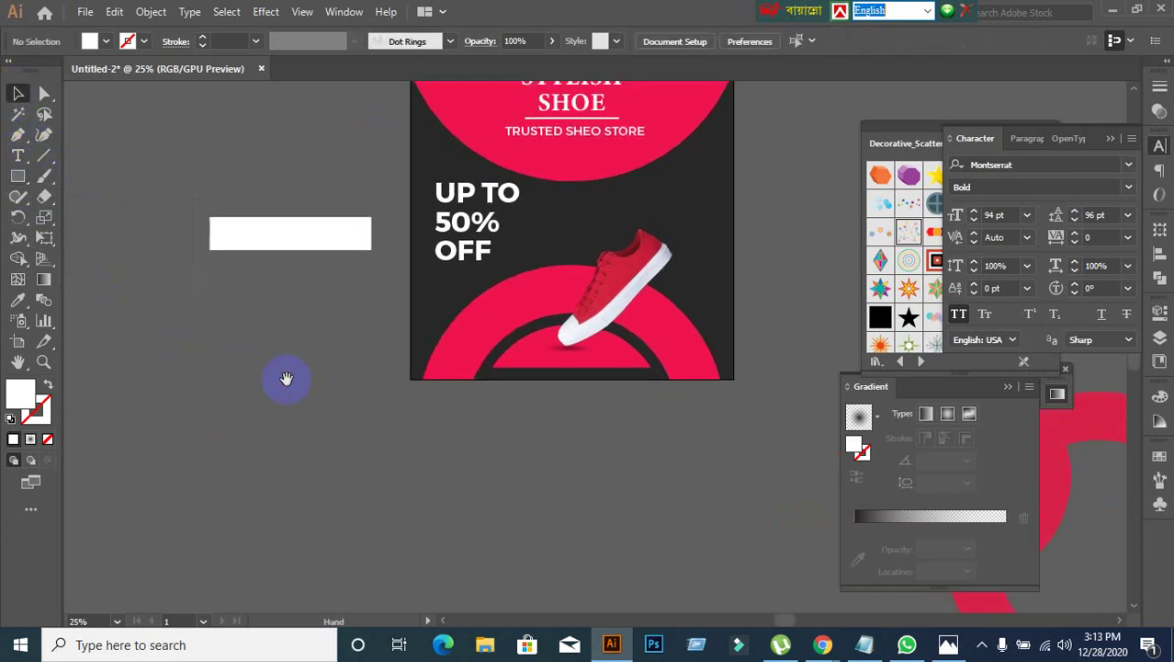
scroll(267, 365, "down", 1)
scroll(275, 368, "up", 2)
left_click(256, 344)
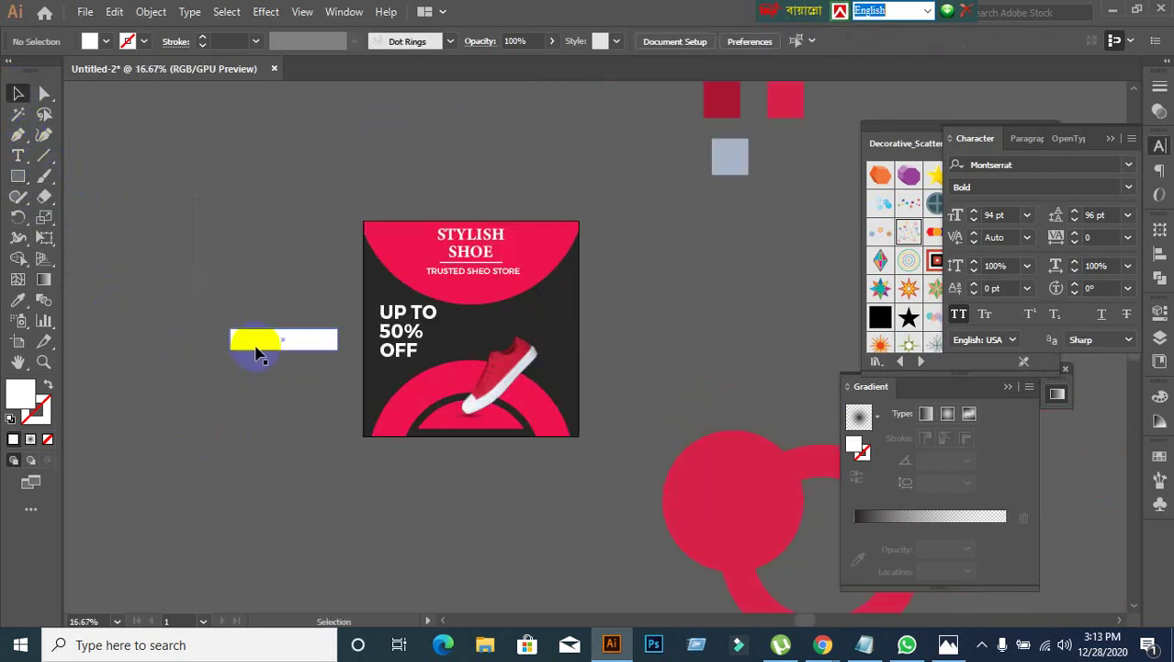
left_click(723, 164)
scroll(556, 419, "up", 4)
left_click(478, 414)
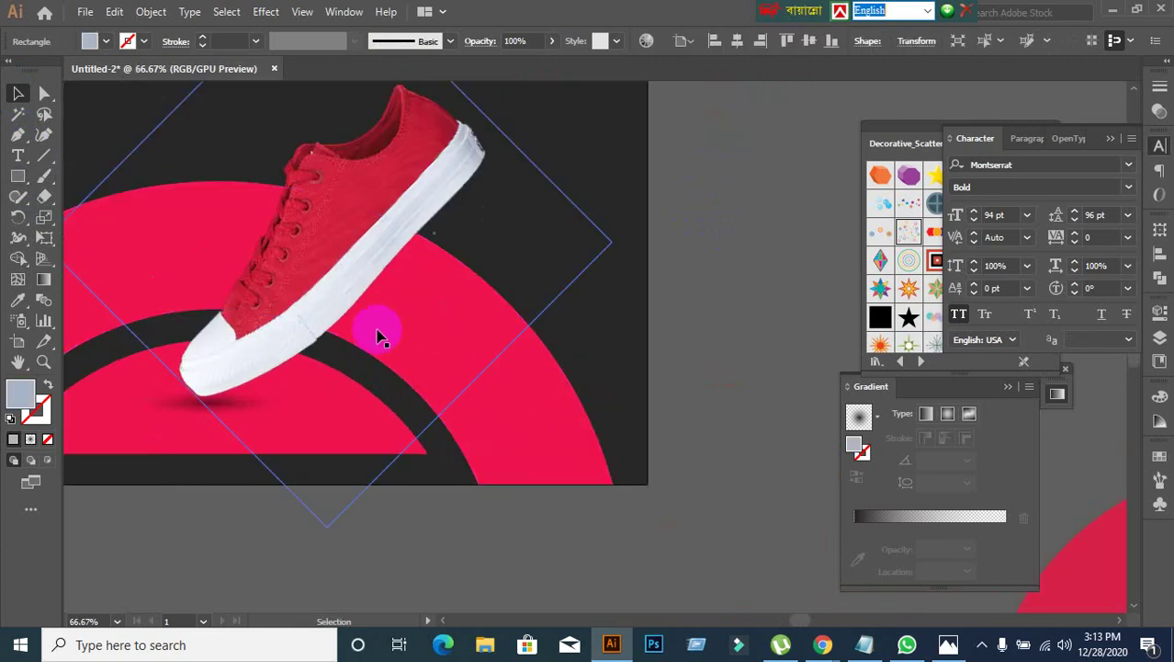
left_click(428, 185)
scroll(611, 283, "down", 2)
scroll(789, 198, "down", 2)
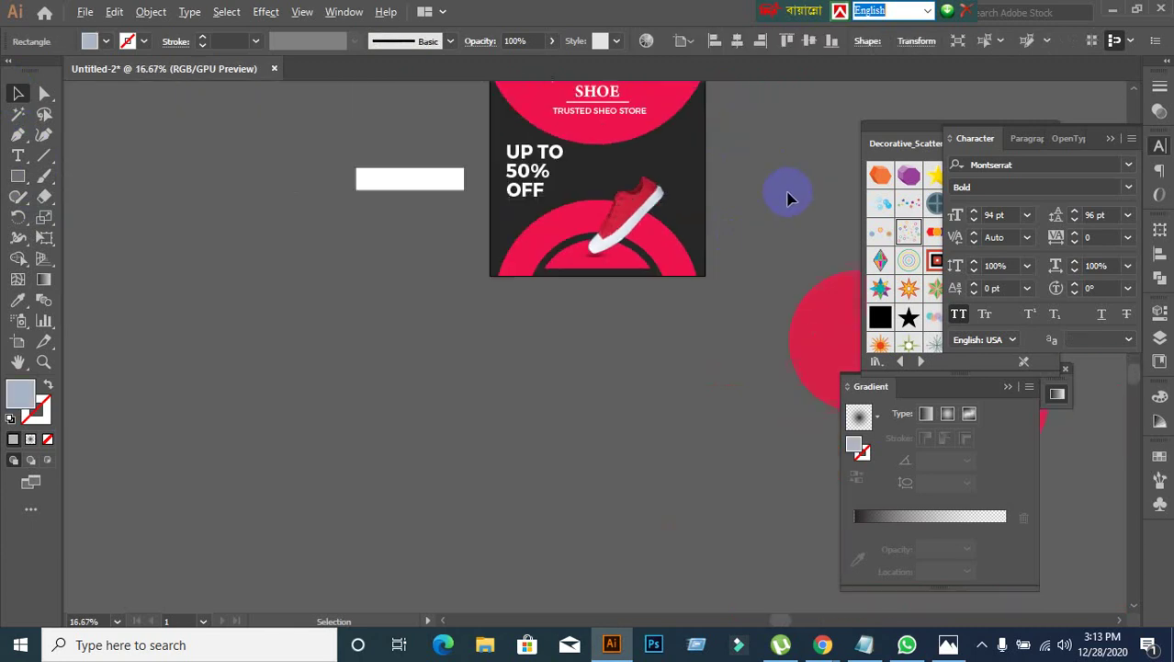
left_click_drag(772, 201, 656, 376)
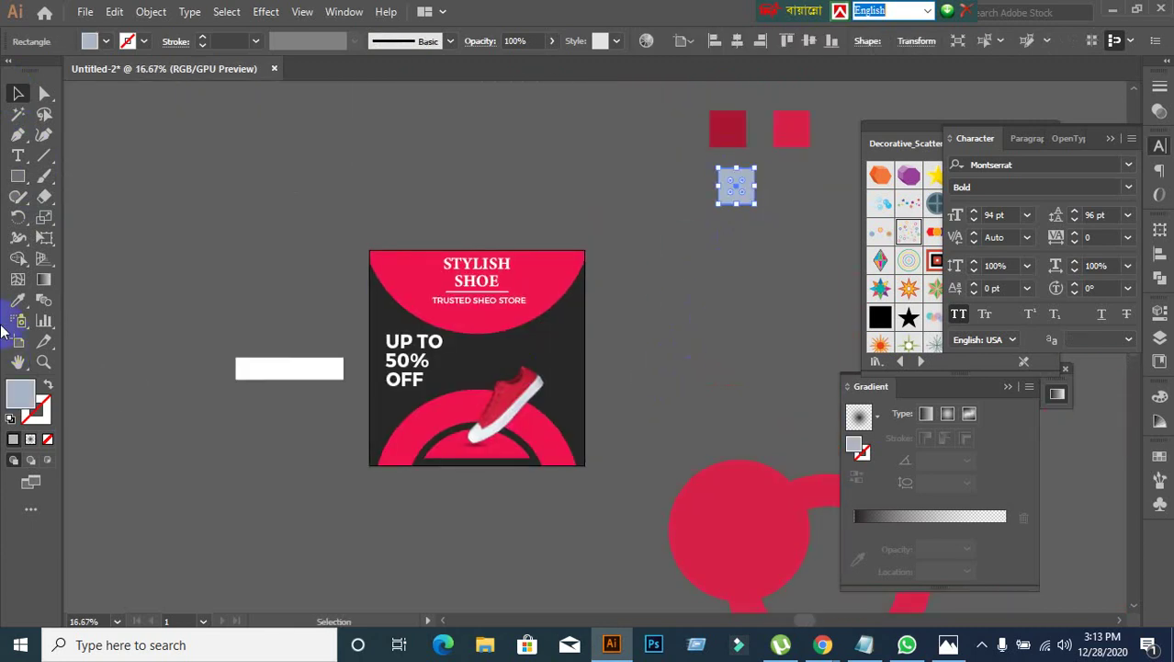
left_click(17, 300)
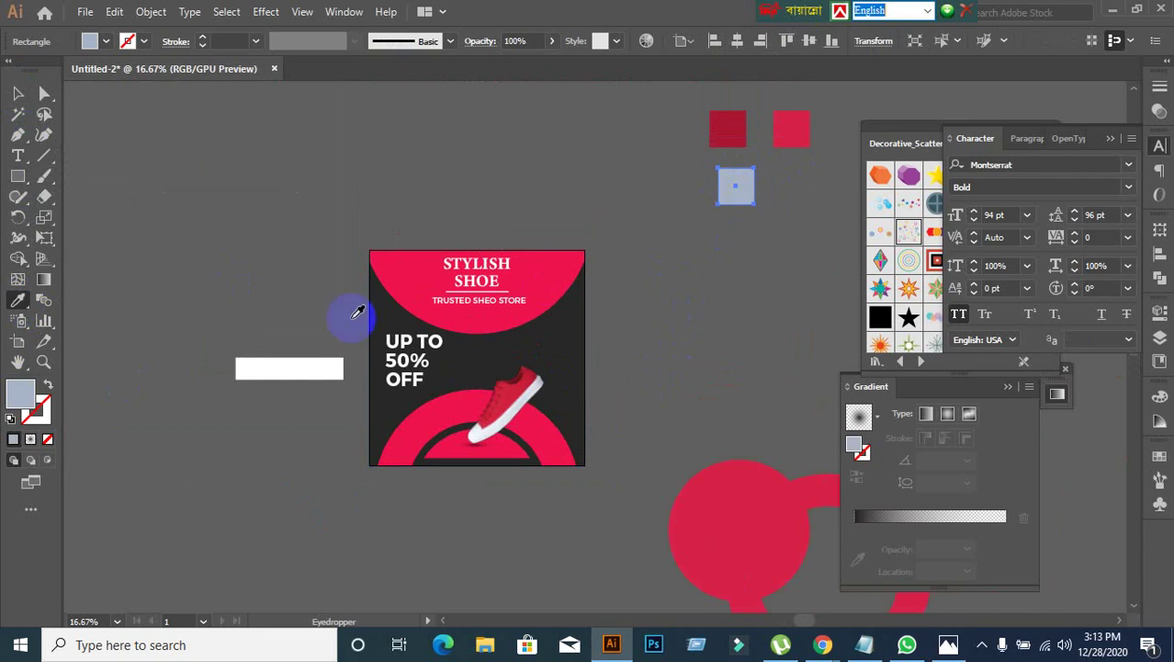
left_click(17, 93)
left_click(161, 334)
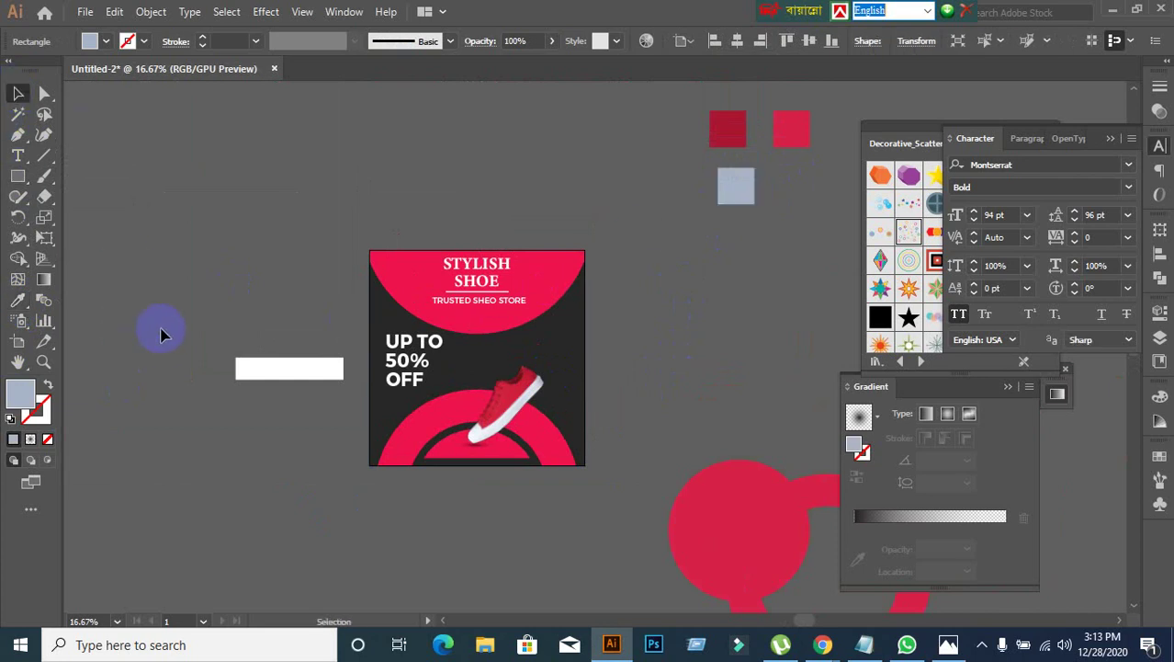
Step: Fill the white rectangle with the grey-blue colour sampled from the lower colour square using the Eyedropper
left_click(243, 367)
left_click(17, 300)
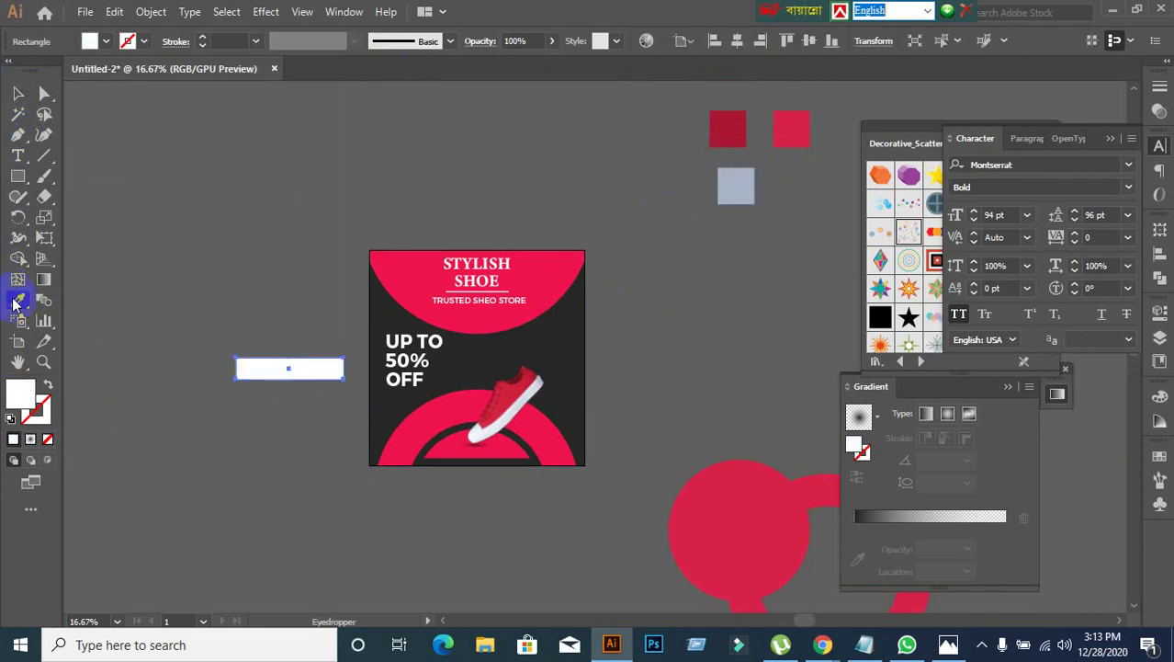
left_click(742, 185)
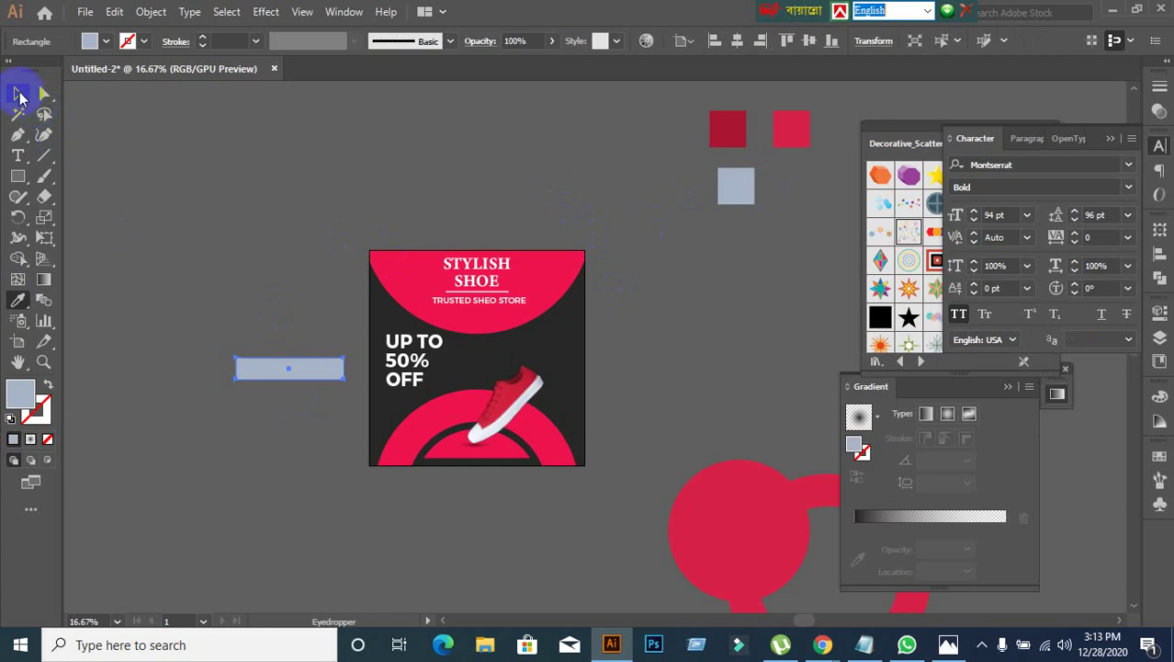
left_click(21, 96)
left_click(280, 437)
Step: Shift the grey-blue rectangle slightly up and to the left, keeping it outside the artboard
scroll(280, 437, "up", 1)
scroll(297, 294, "down", 1)
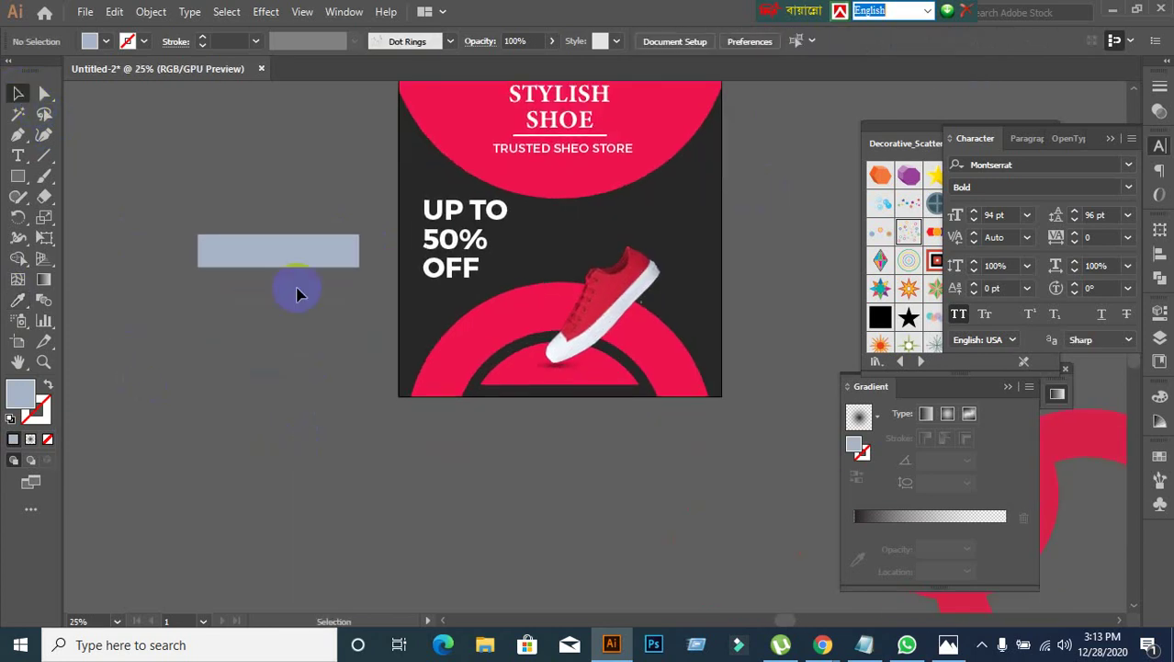
left_click_drag(292, 244, 271, 221)
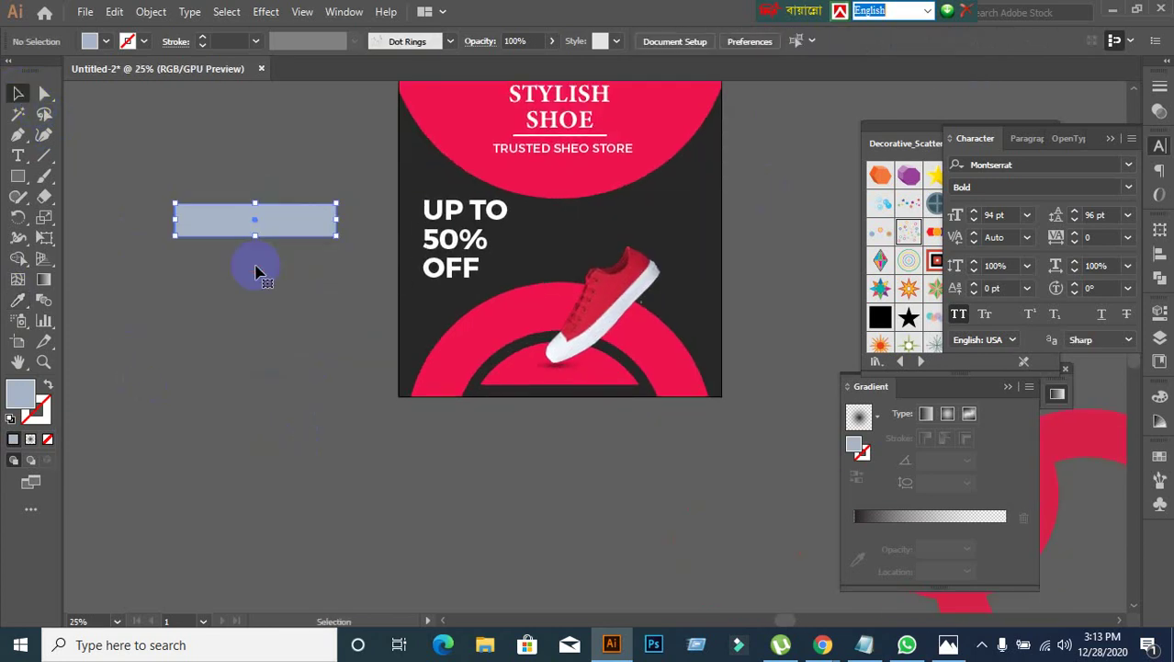
left_click(233, 343)
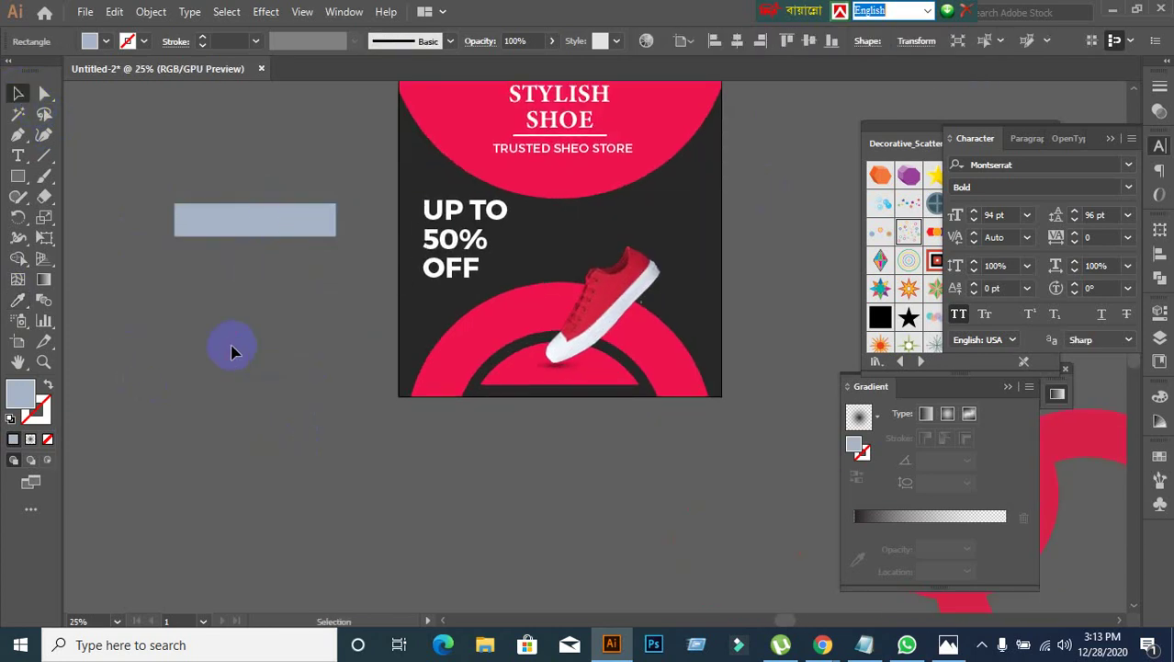
Step: Add the text ORDER NOW on the canvas below the grey-blue rectangle
left_click(18, 155)
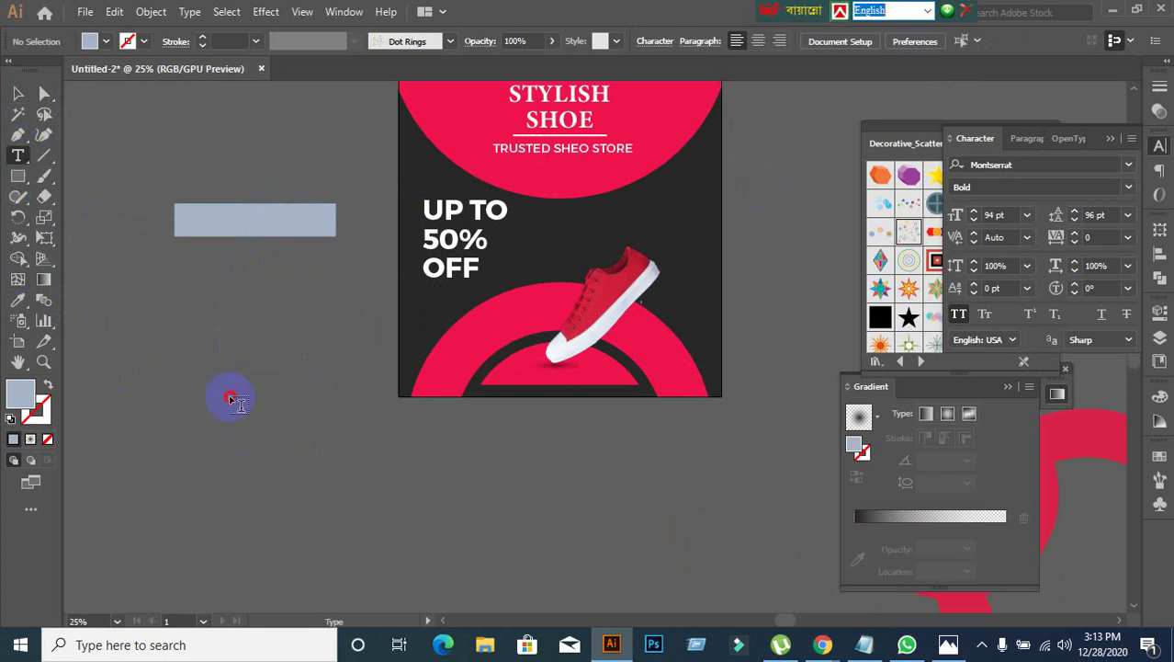
left_click(231, 399)
type("or")
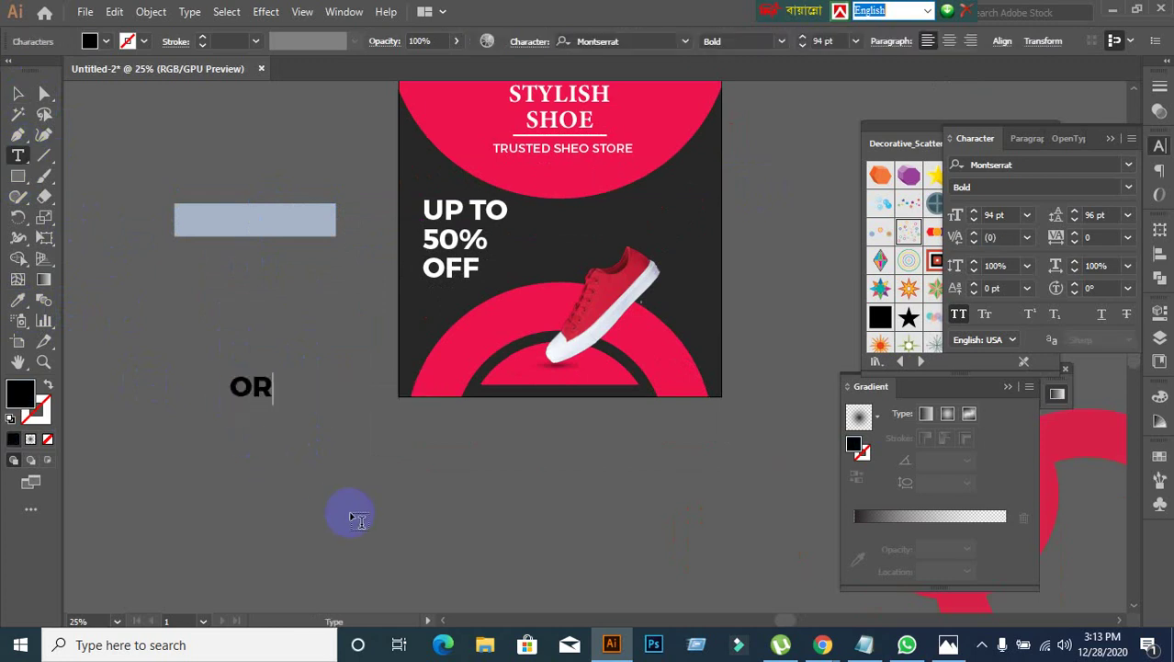
type("der now")
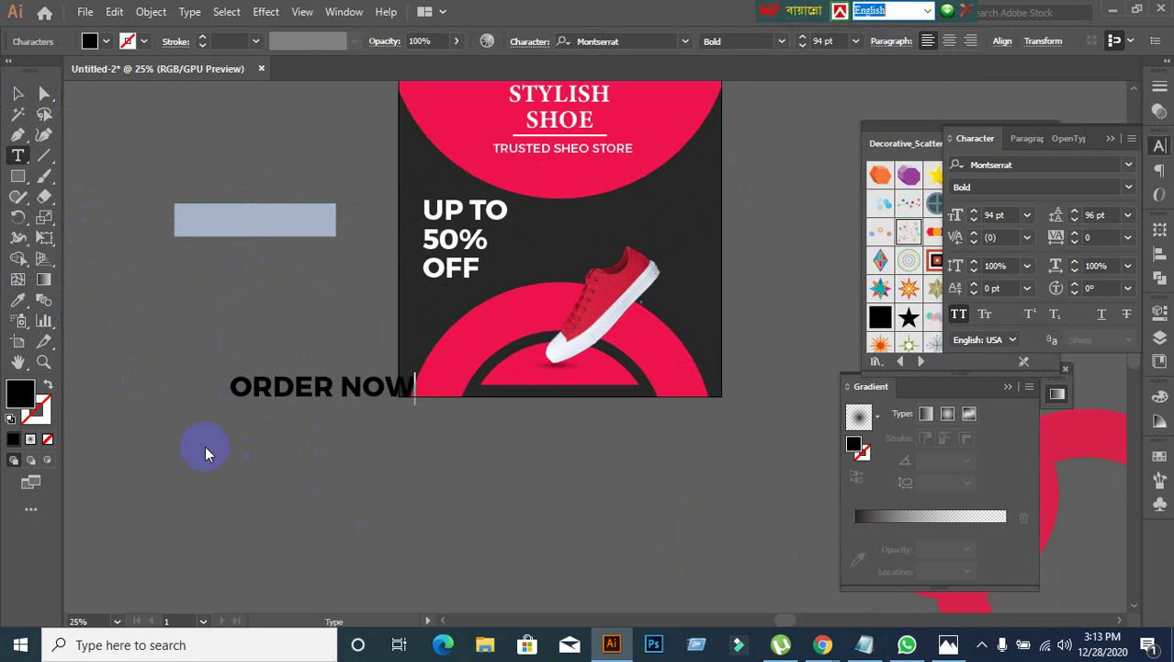
left_click(18, 93)
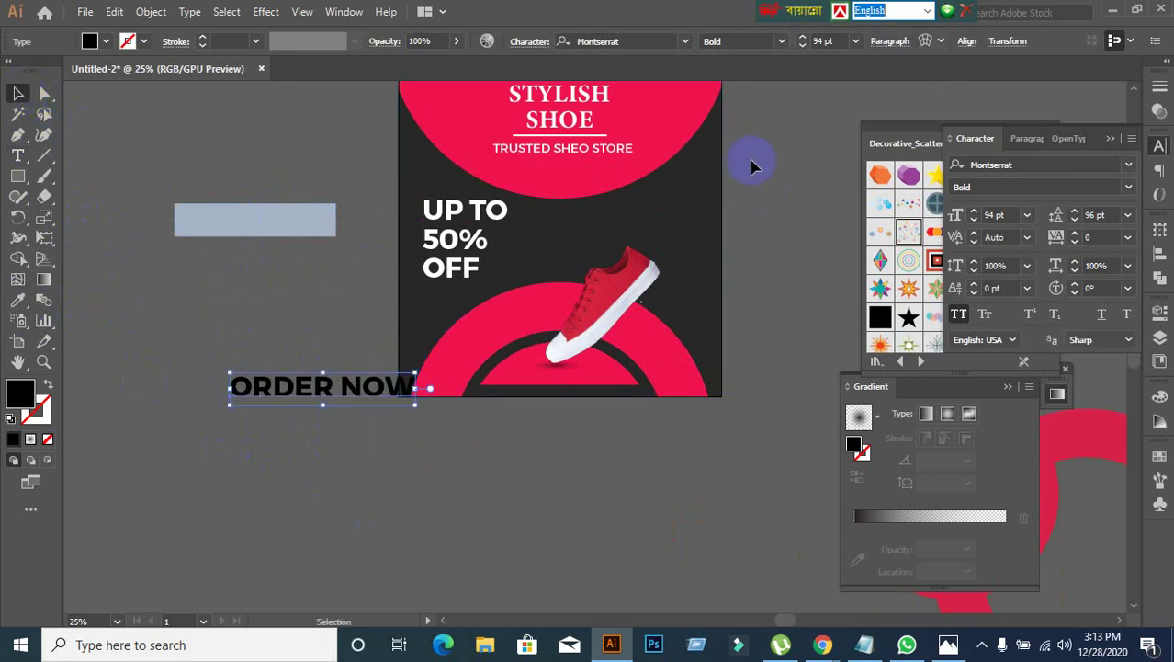
Step: Set the ORDER NOW text to a font size of 80 pt in Montserrat Regular
left_click(1000, 214)
scroll(1009, 213, "down", 10)
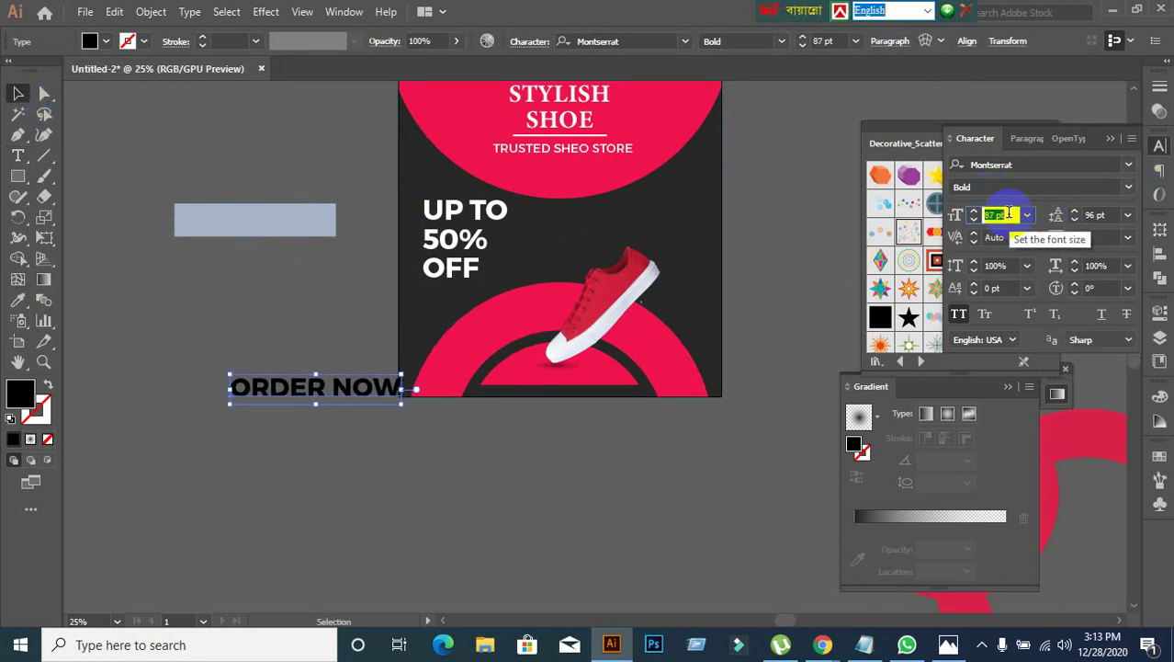
scroll(1008, 213, "down", 4)
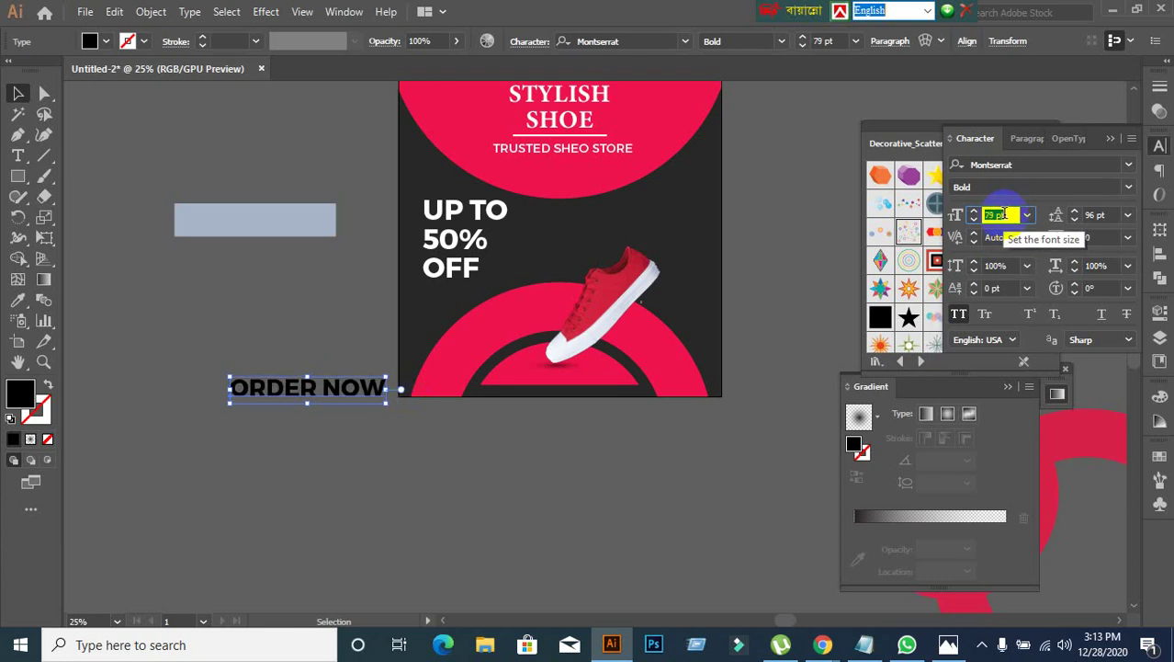
scroll(1008, 213, "down", 1)
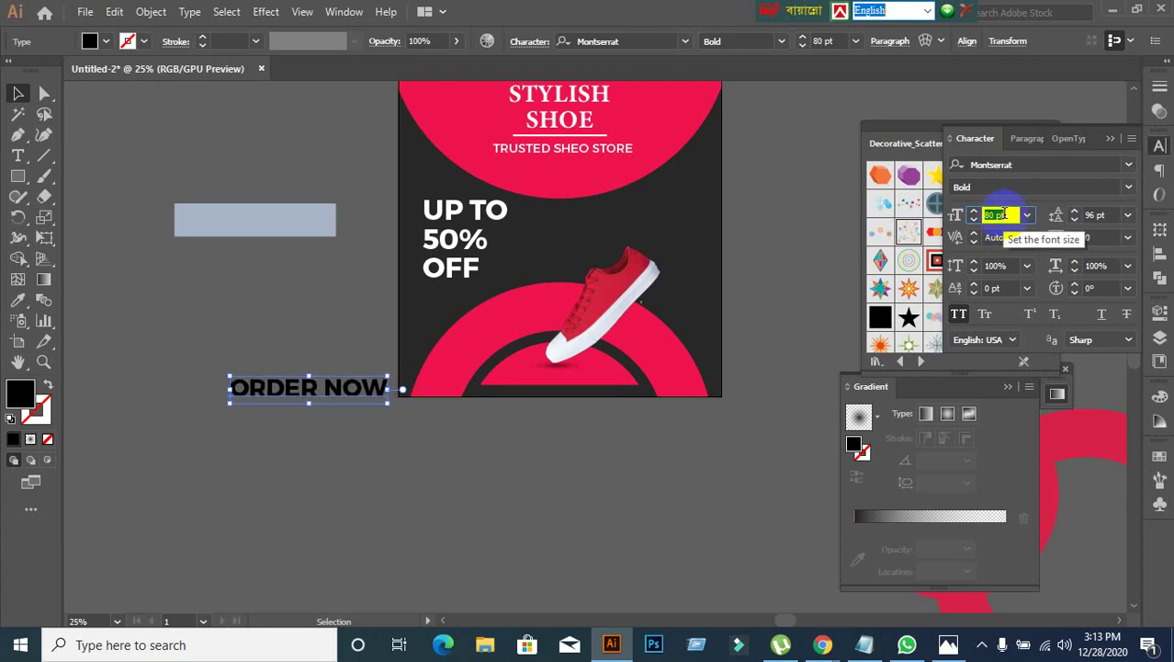
left_click(1125, 186)
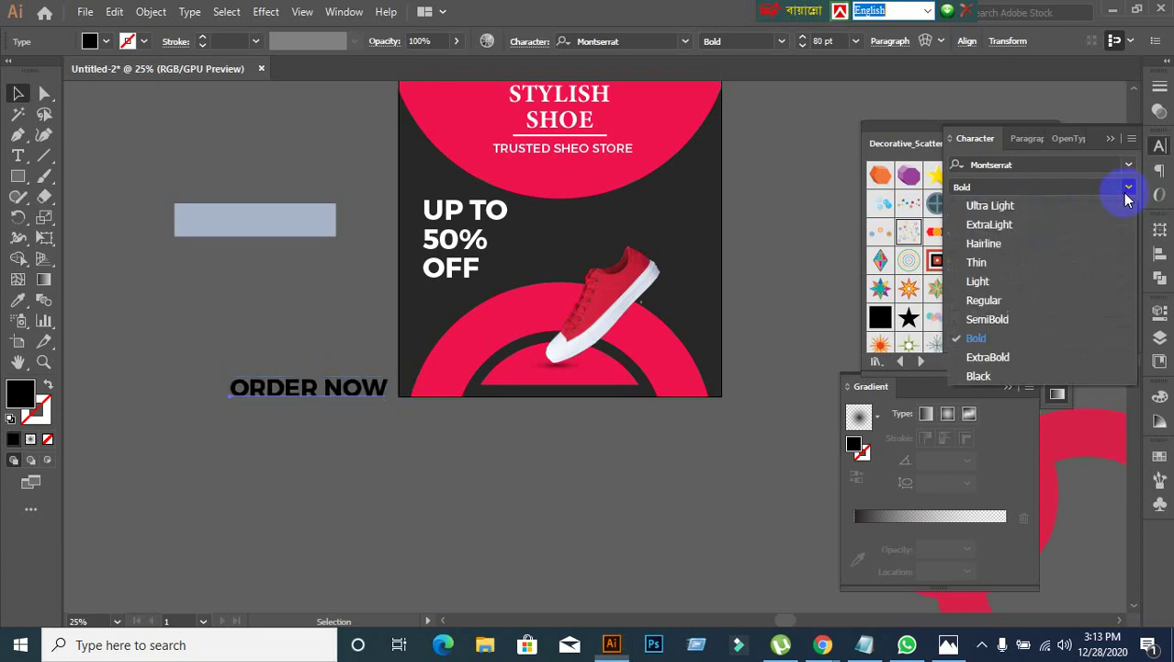
left_click(995, 301)
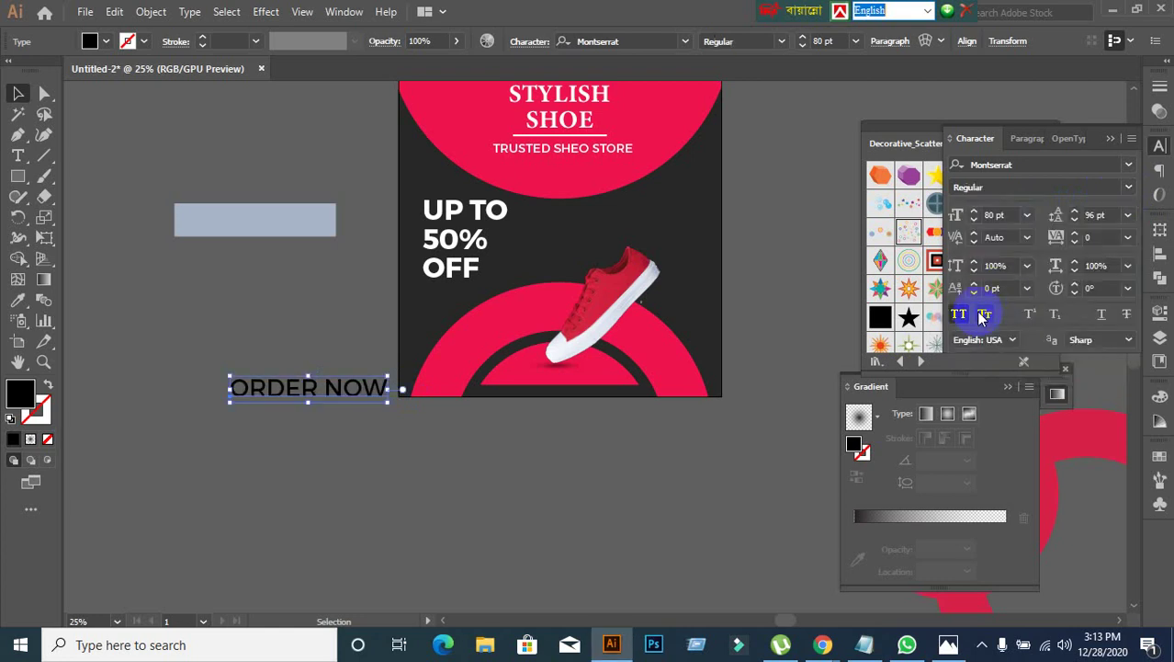
Step: Reduce the font size of the ORDER NOW text to 61 pt
left_click(995, 215)
scroll(1014, 217, "down", 12)
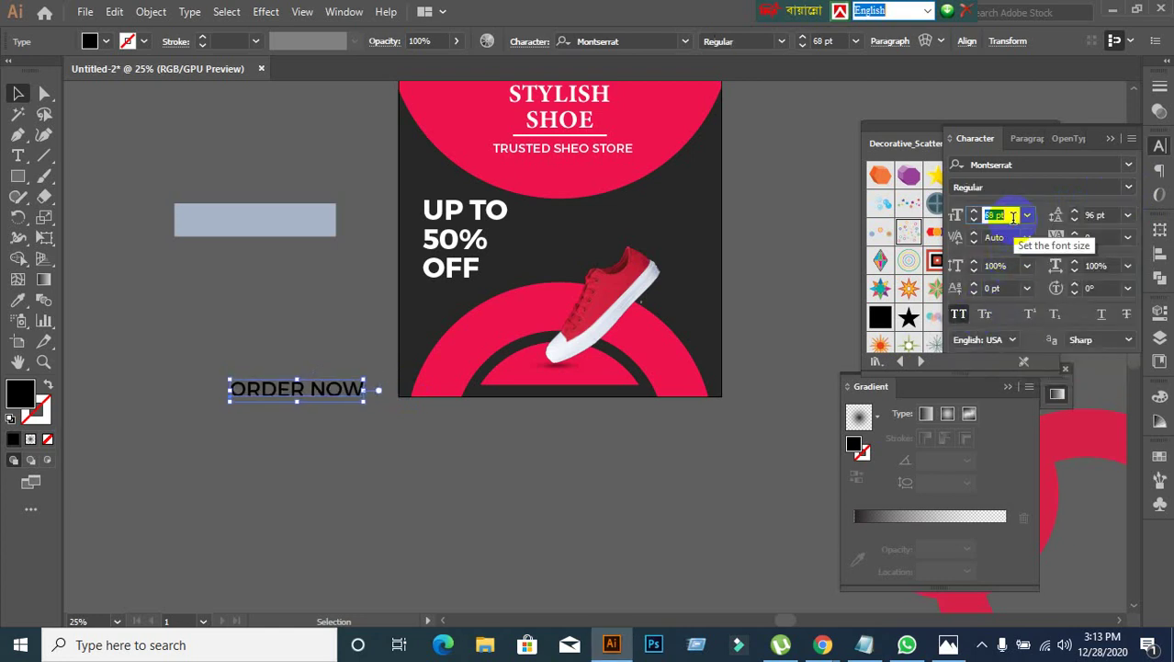
scroll(1013, 217, "down", 7)
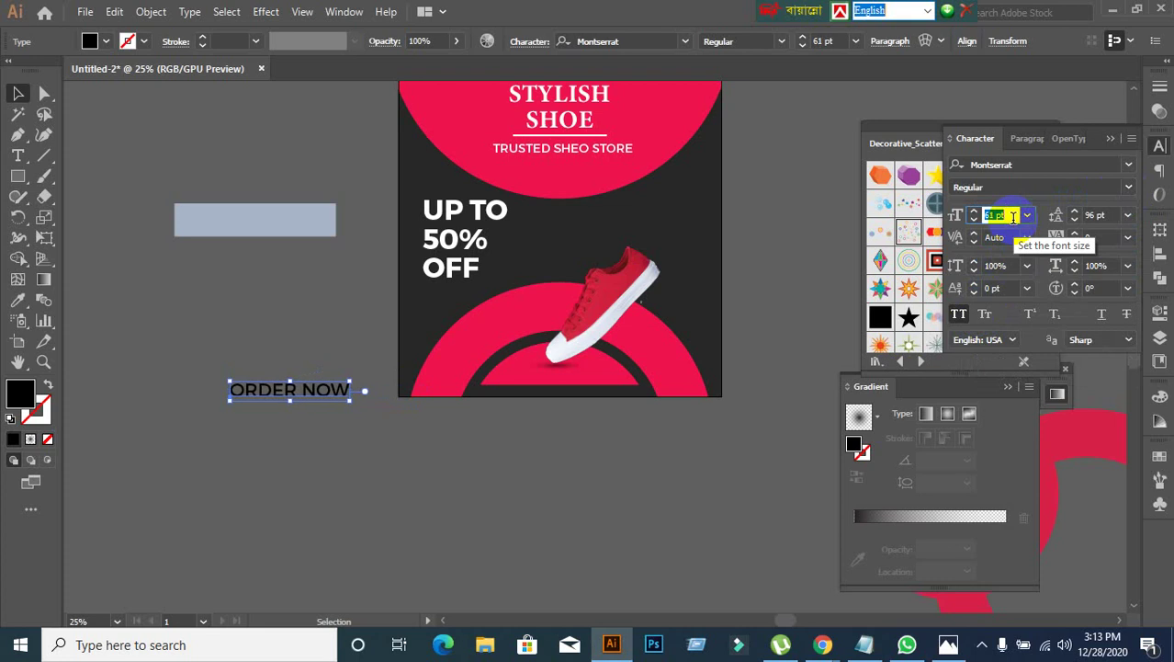
Step: Reduce the ORDER NOW text to 60 pt and place it centrally on the grey-blue rectangle
scroll(1014, 217, "down", 1)
left_click(451, 535)
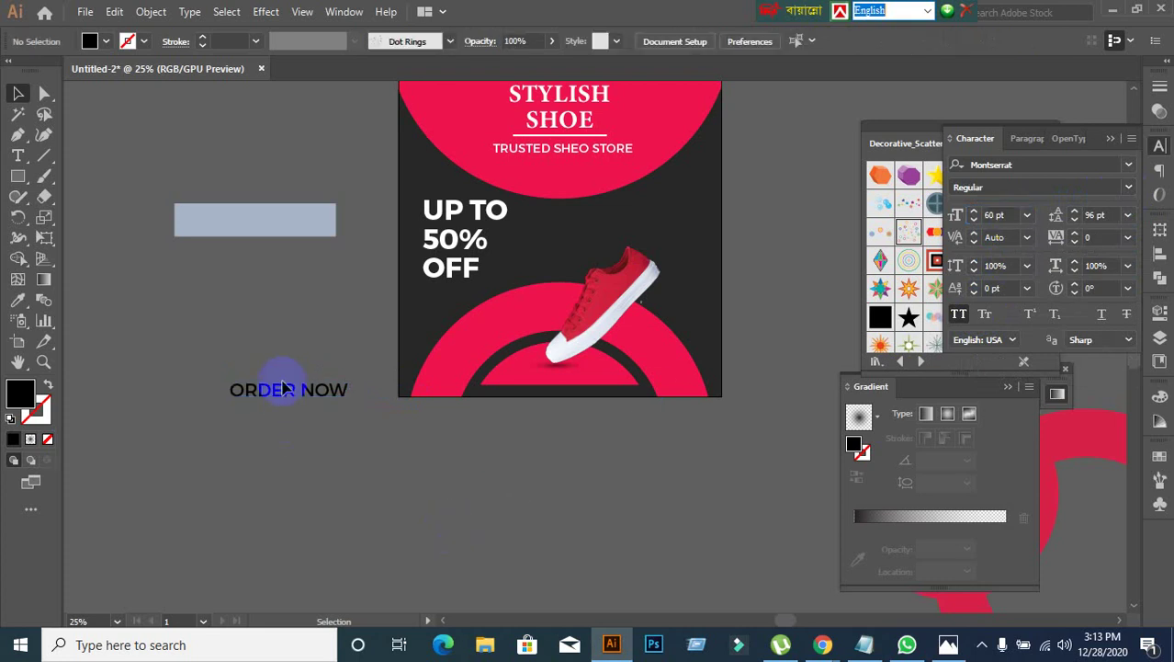
left_click_drag(296, 393, 261, 222)
left_click(231, 230)
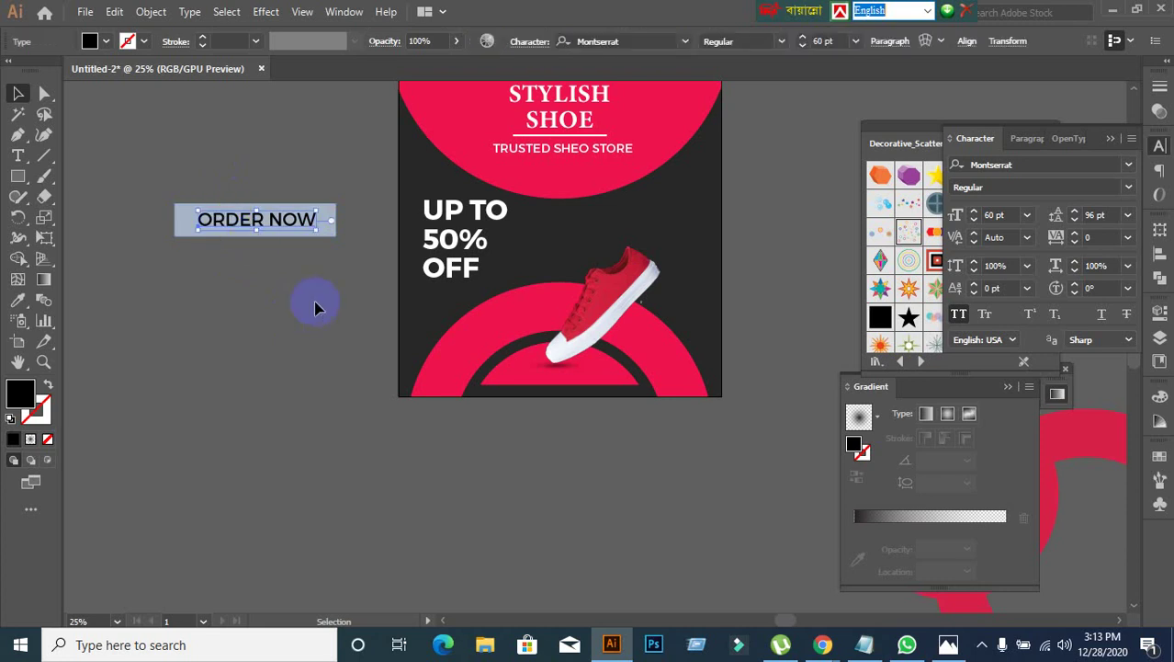
left_click(256, 258)
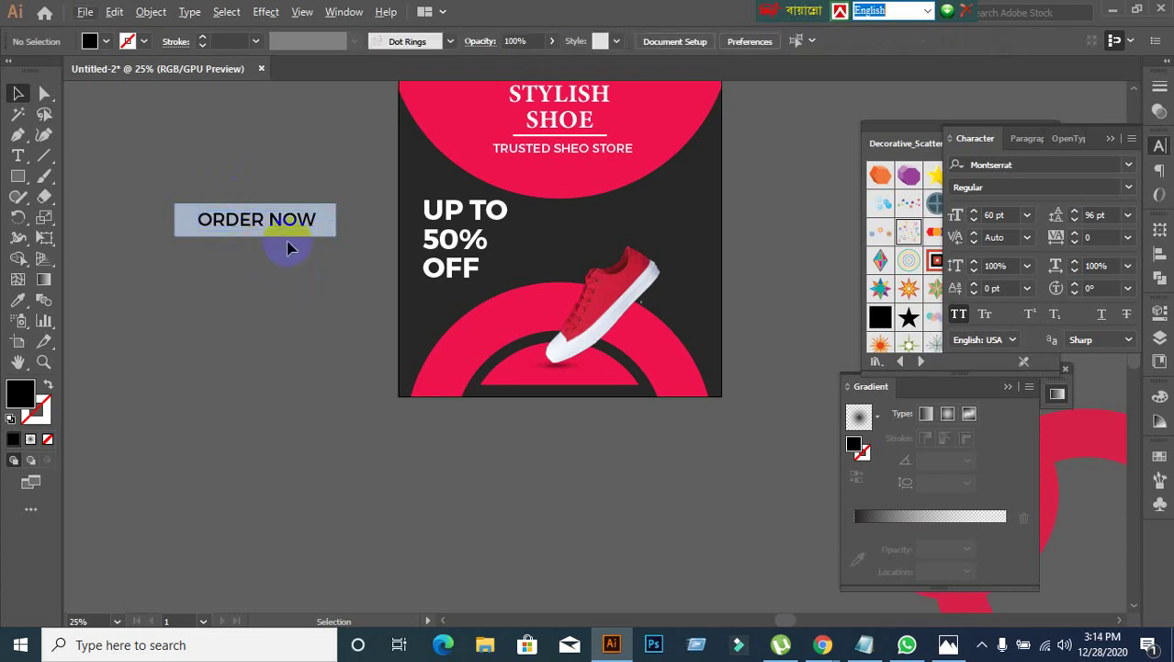
scroll(289, 246, "up", 1)
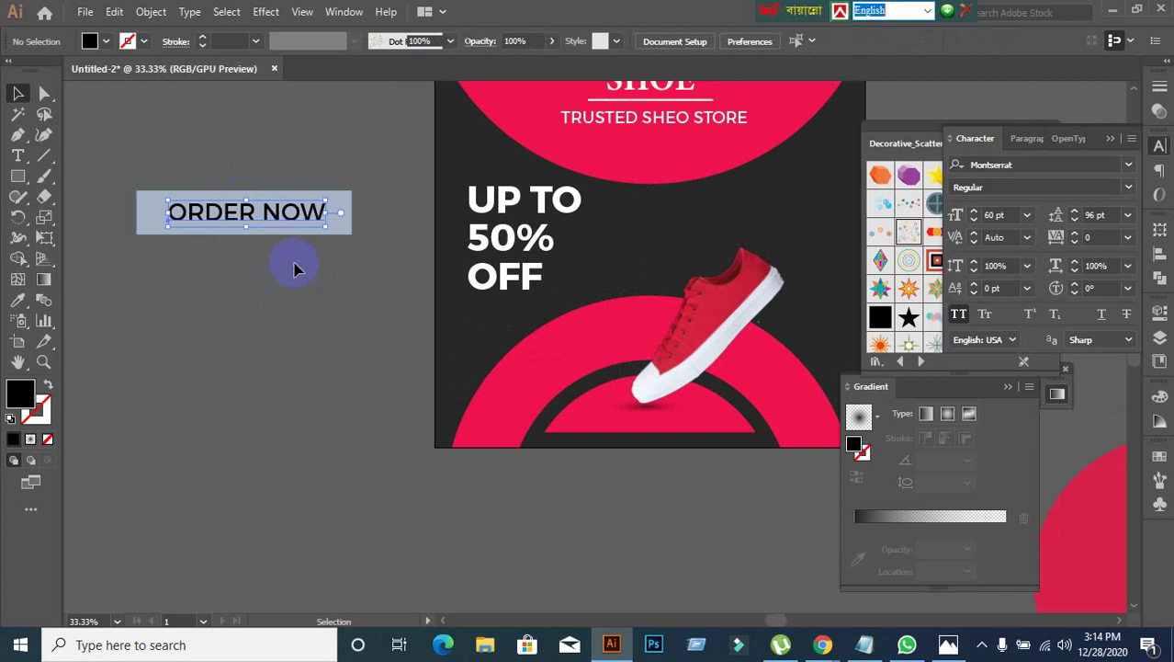
left_click_drag(289, 289, 276, 225)
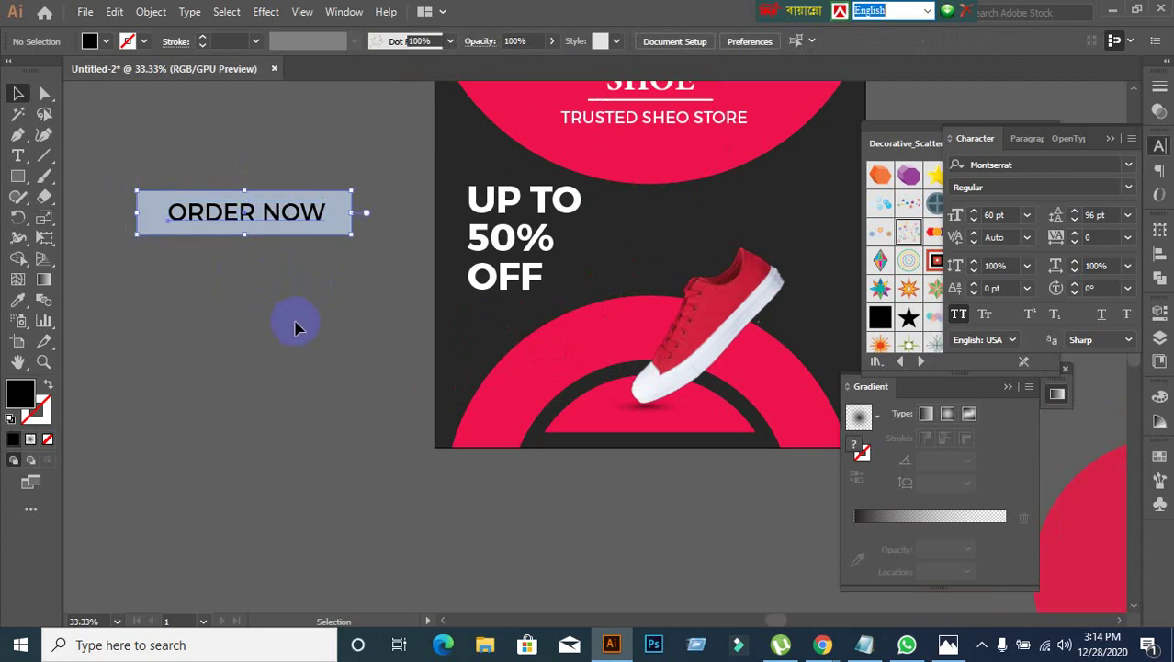
left_click(286, 334)
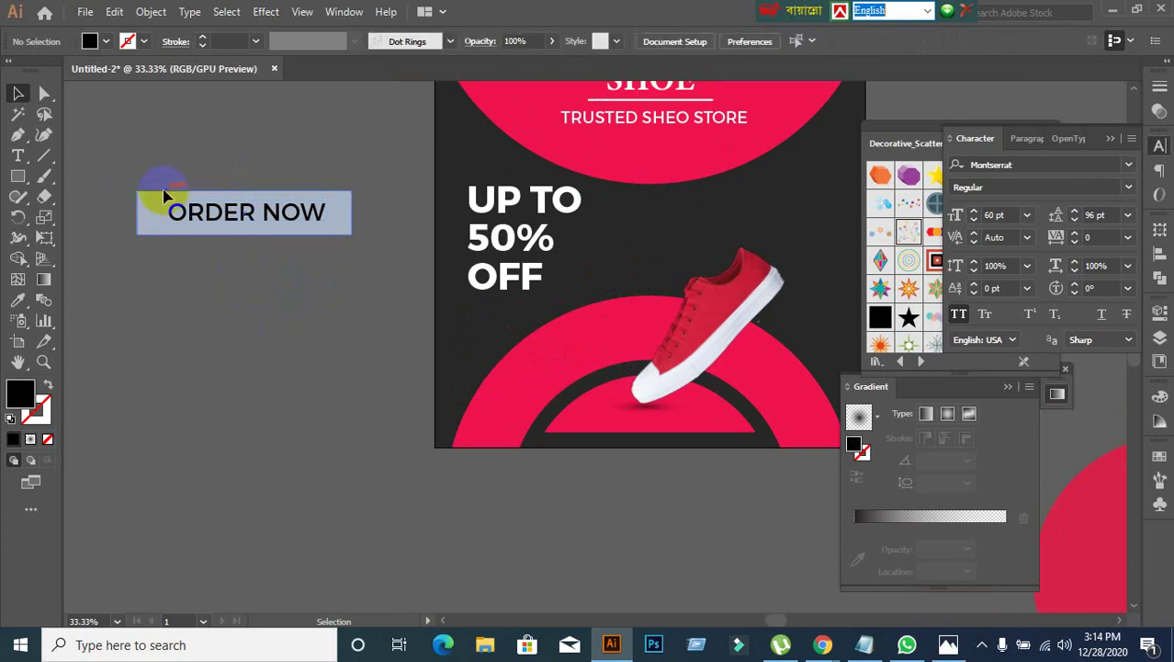
Step: Move the grey-blue rectangle and its ORDER NOW text together into the artboard's lower right corner
left_click_drag(136, 163, 320, 366)
scroll(318, 360, "down", 1)
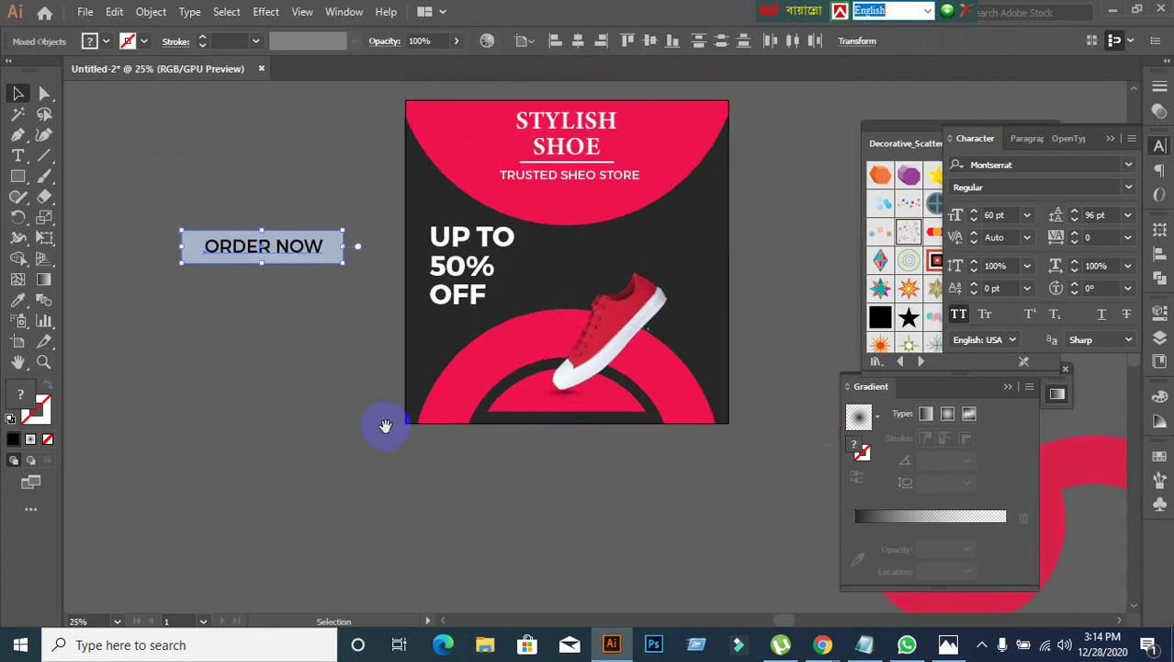
left_click_drag(385, 425, 356, 393)
left_click(165, 257)
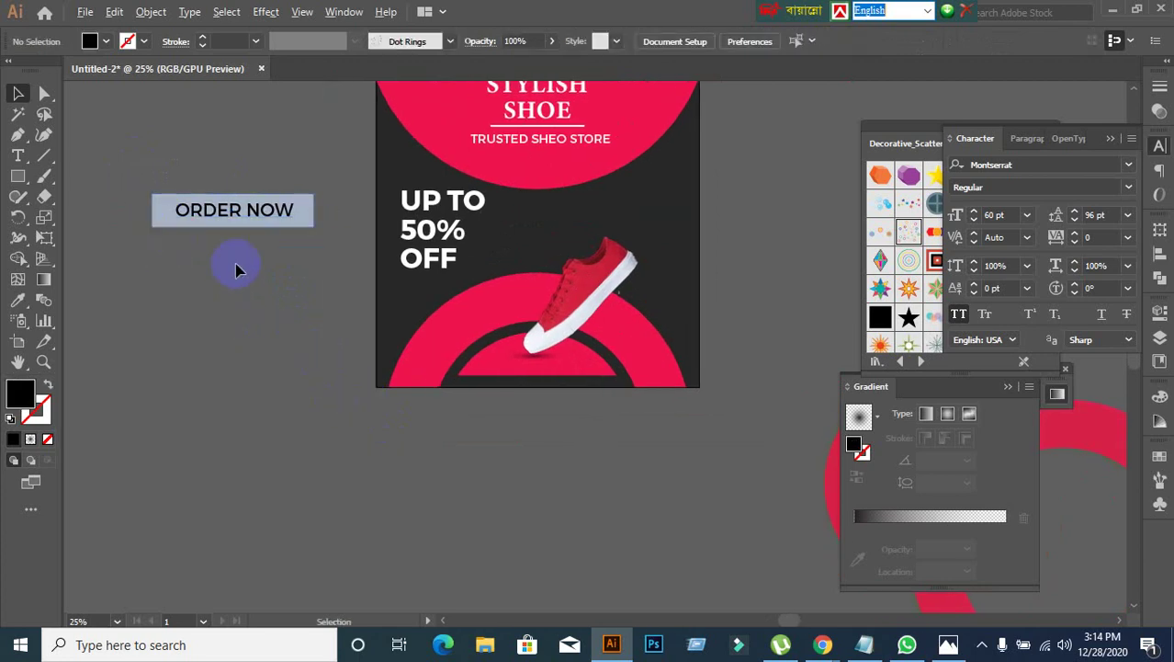
left_click_drag(241, 216, 623, 357)
scroll(684, 418, "up", 2)
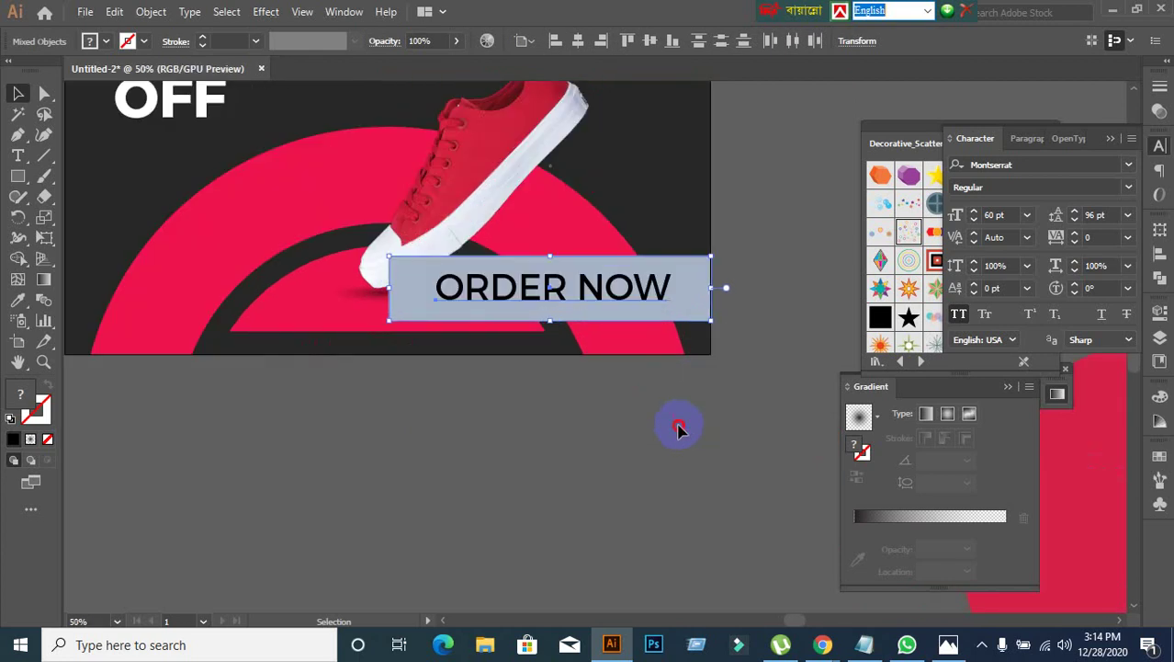
left_click(680, 423)
Step: Narrow the grey-blue rectangle equally from its left and right sides so it fits closely around the ORDER NOW text
left_click(398, 291)
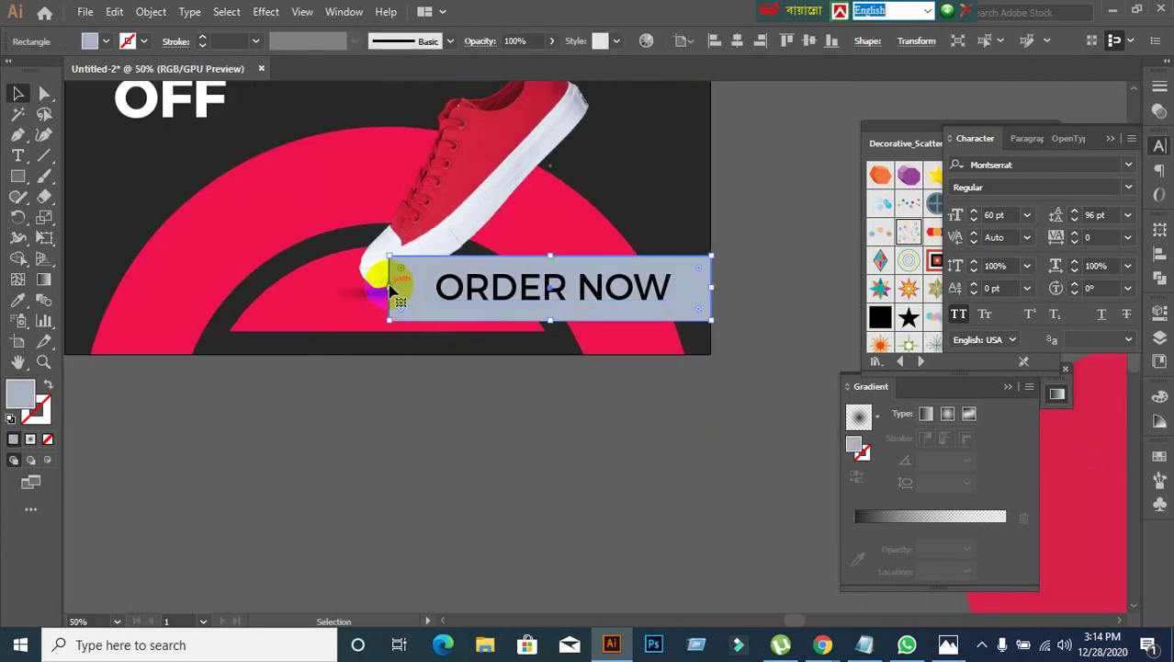
left_click_drag(390, 292, 421, 292)
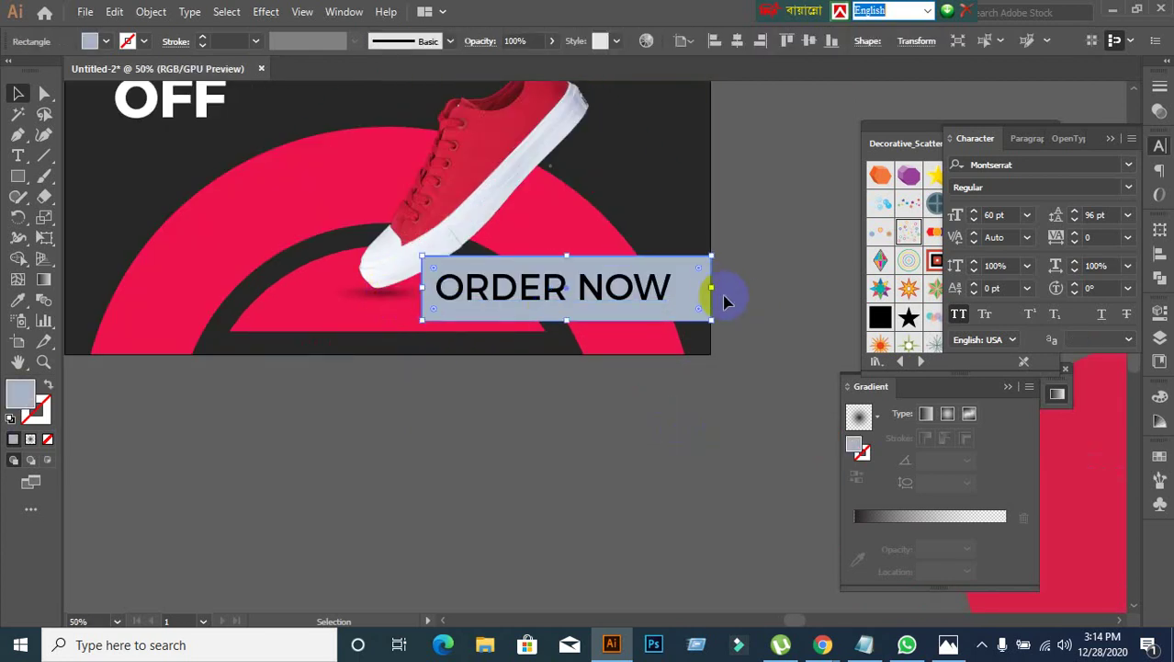
left_click_drag(711, 289, 680, 289)
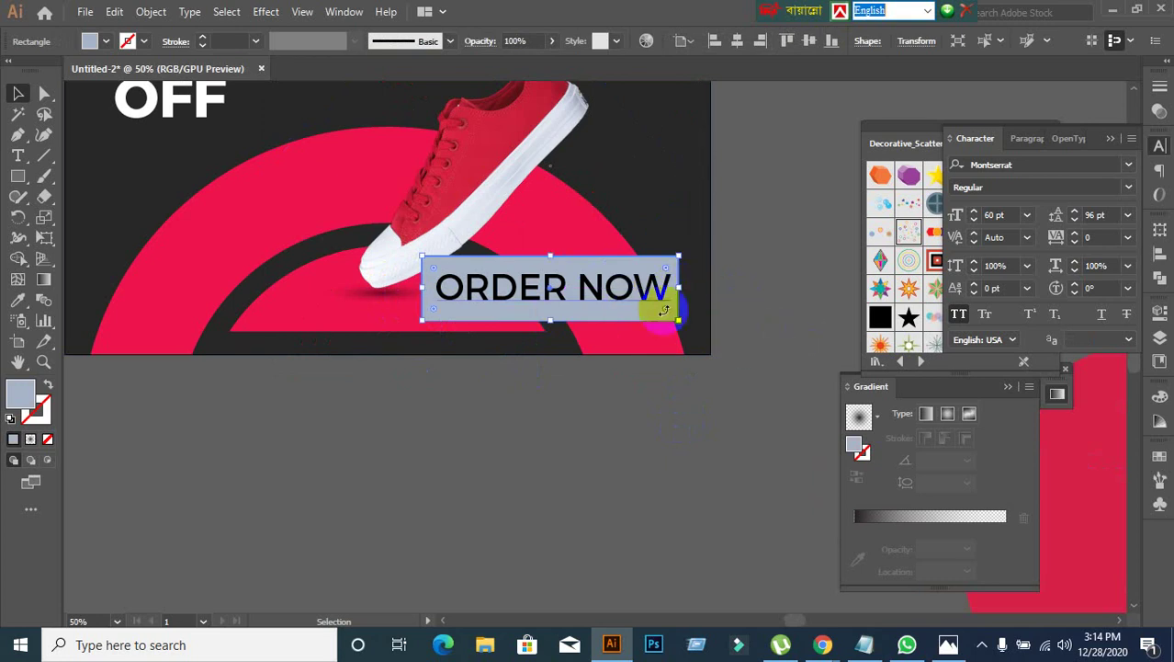
scroll(726, 353, "down", 1)
left_click(721, 386)
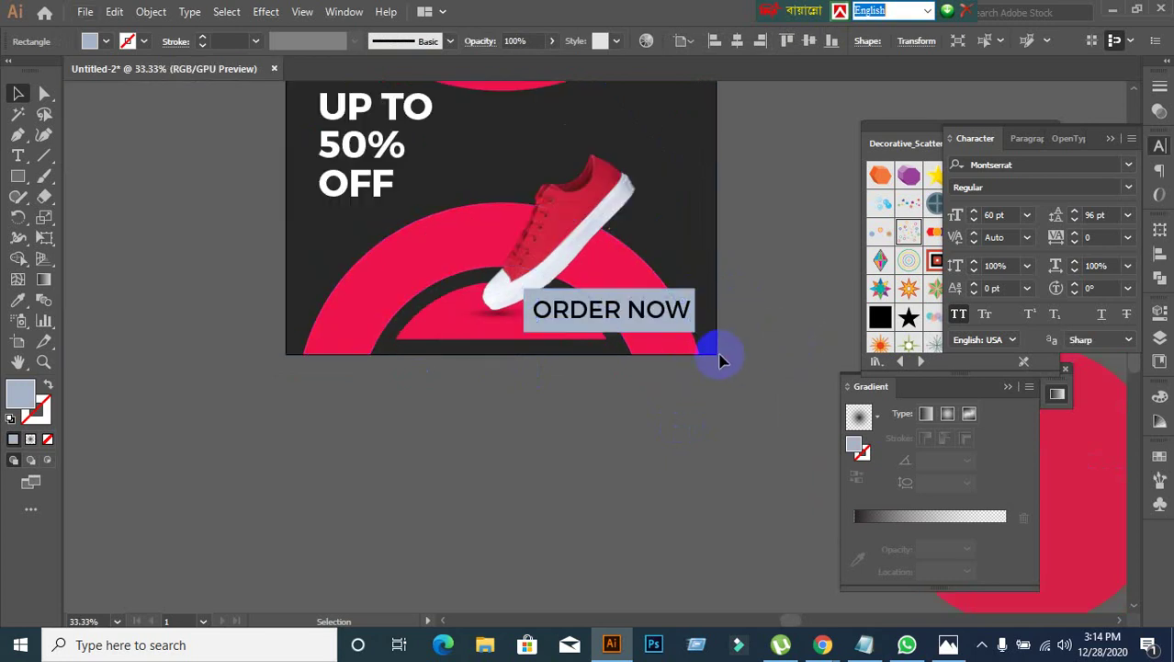
Step: Shift the rectangle and ORDER NOW text together slightly right, leaving a small gap to the artboard's right edge
scroll(713, 350, "up", 1)
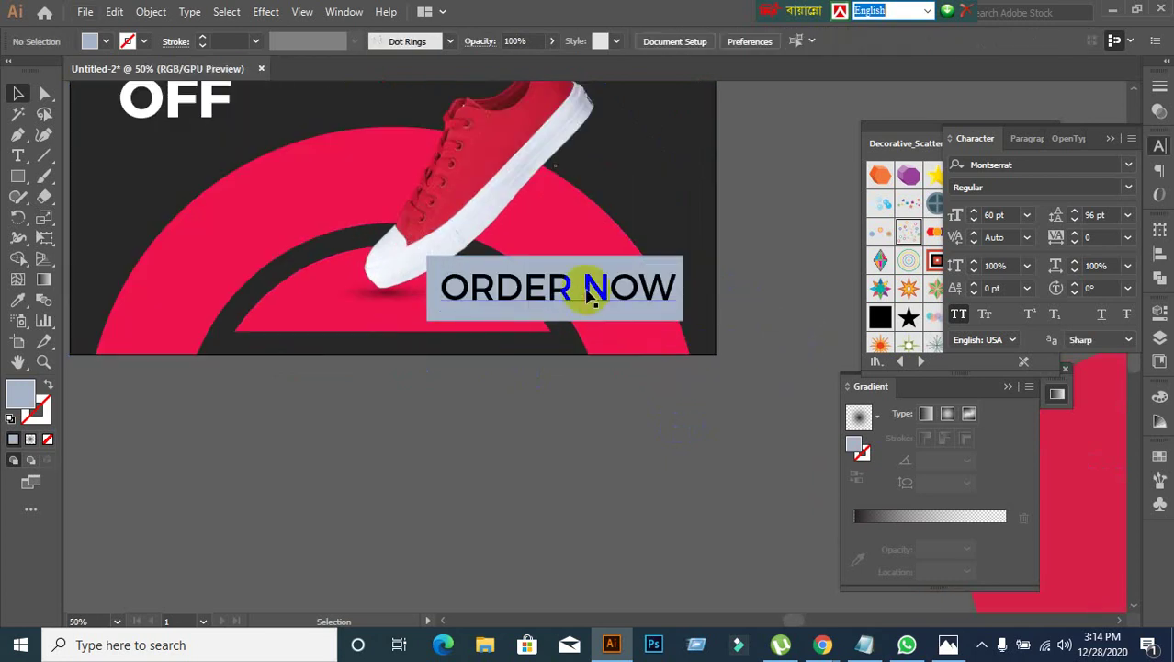
left_click(691, 244)
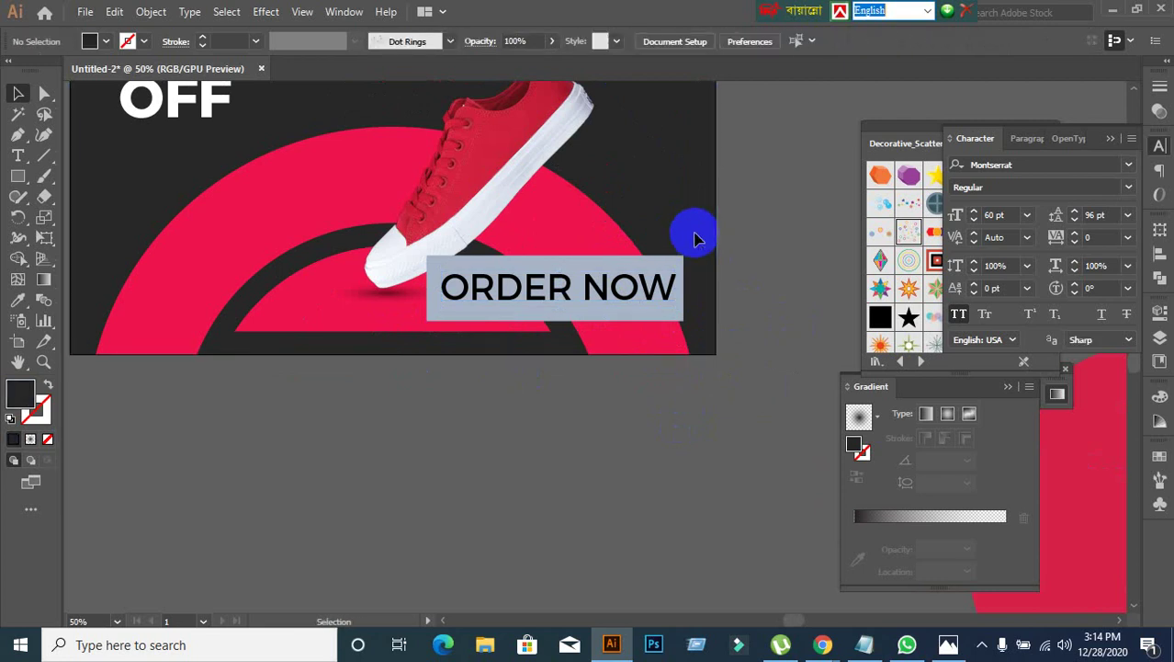
left_click(669, 292)
left_click_drag(669, 292, 689, 283)
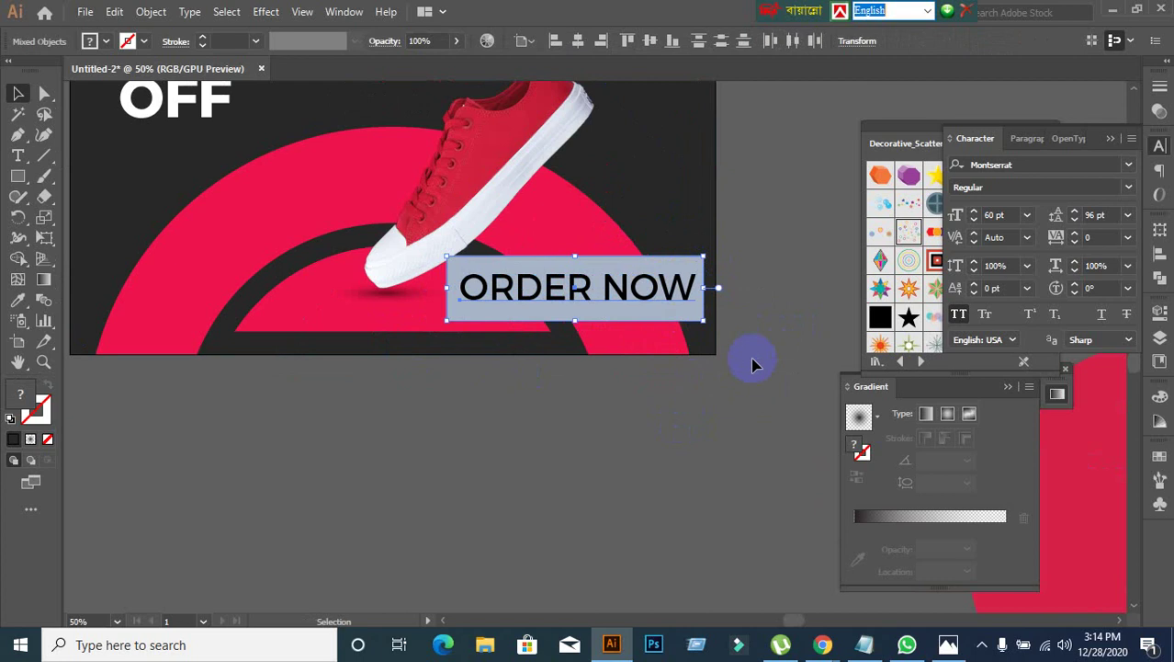
left_click(722, 352)
Step: Reduce the font size of the ORDER NOW text on the button to 50 pt
left_click(598, 285)
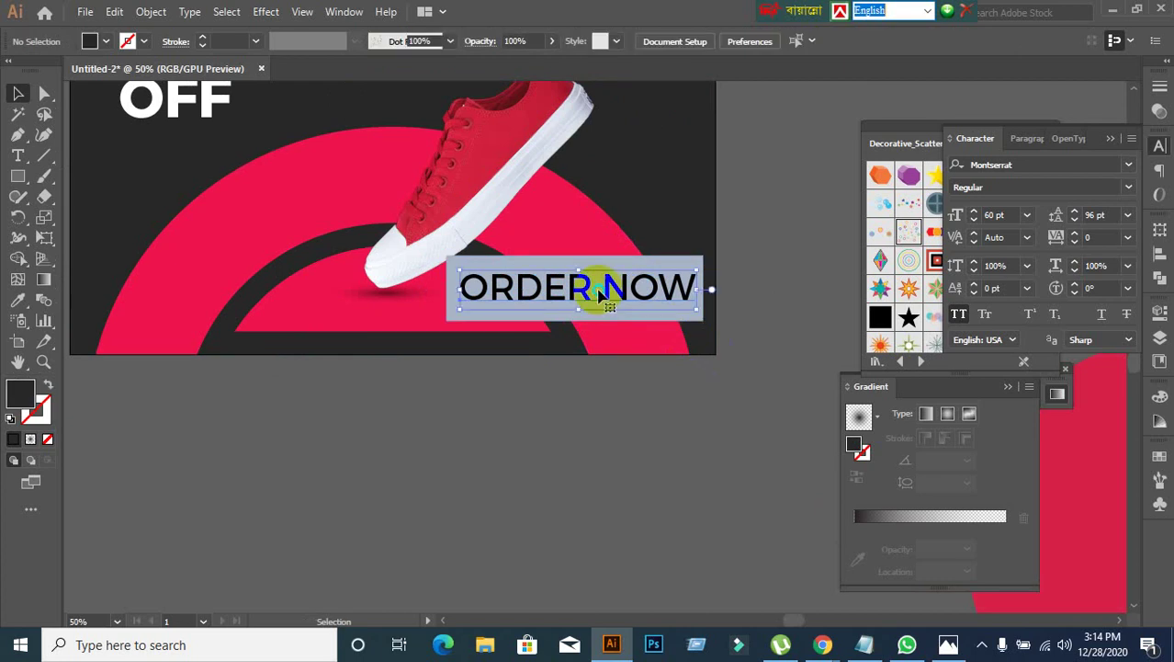
right_click(602, 428)
left_click(538, 307)
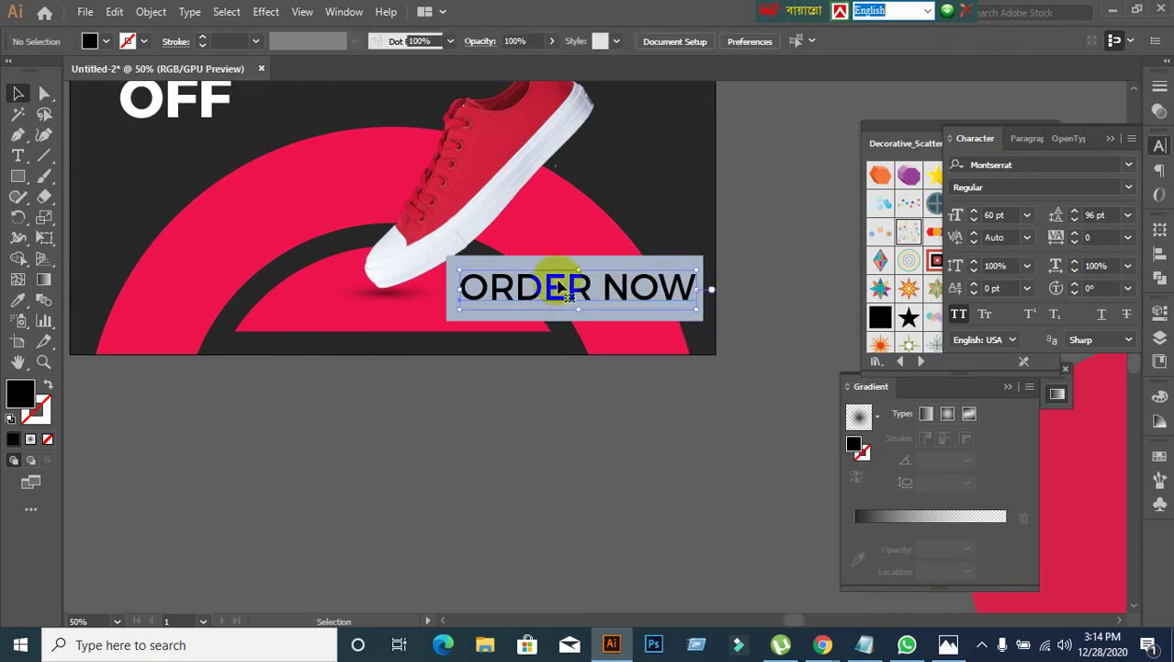
left_click(1006, 213)
key("Down")
key("Down")
key("Down")
key("Down")
key("Down")
key("Down")
key("Down")
key("Down")
key("Down")
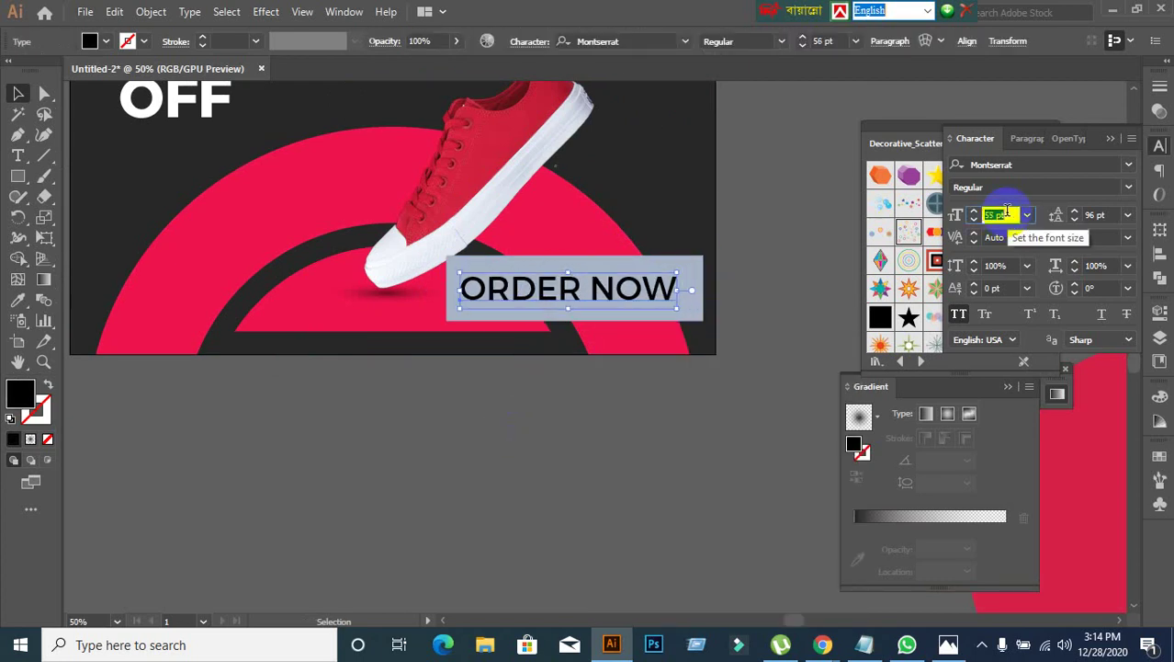
left_click(690, 391)
Step: Centre the ORDER NOW text horizontally on the grey-blue rectangle, using the rectangle as key object
left_click(621, 307)
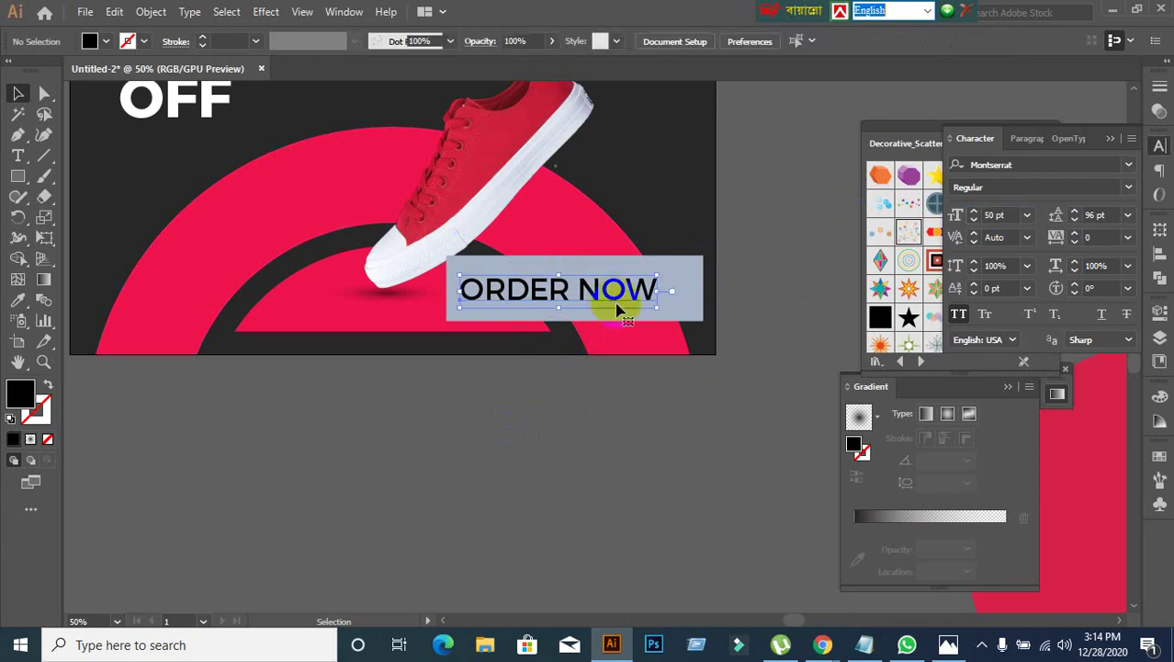
left_click(685, 310, "shift")
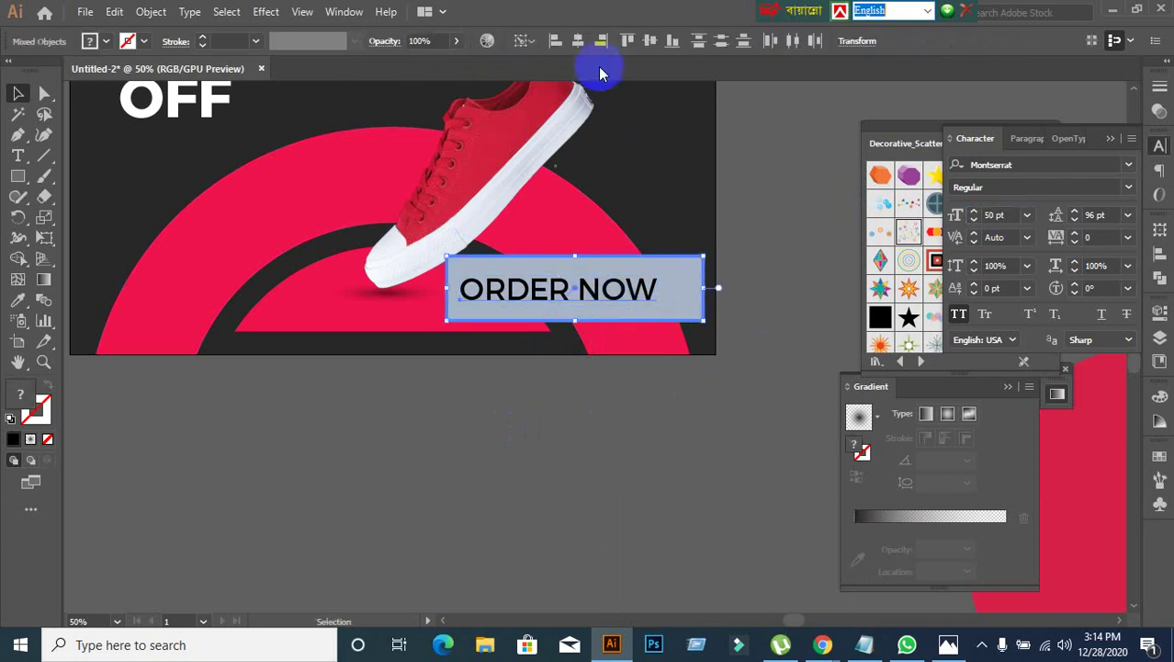
left_click(578, 40)
key("ctrl+h")
left_click(694, 333)
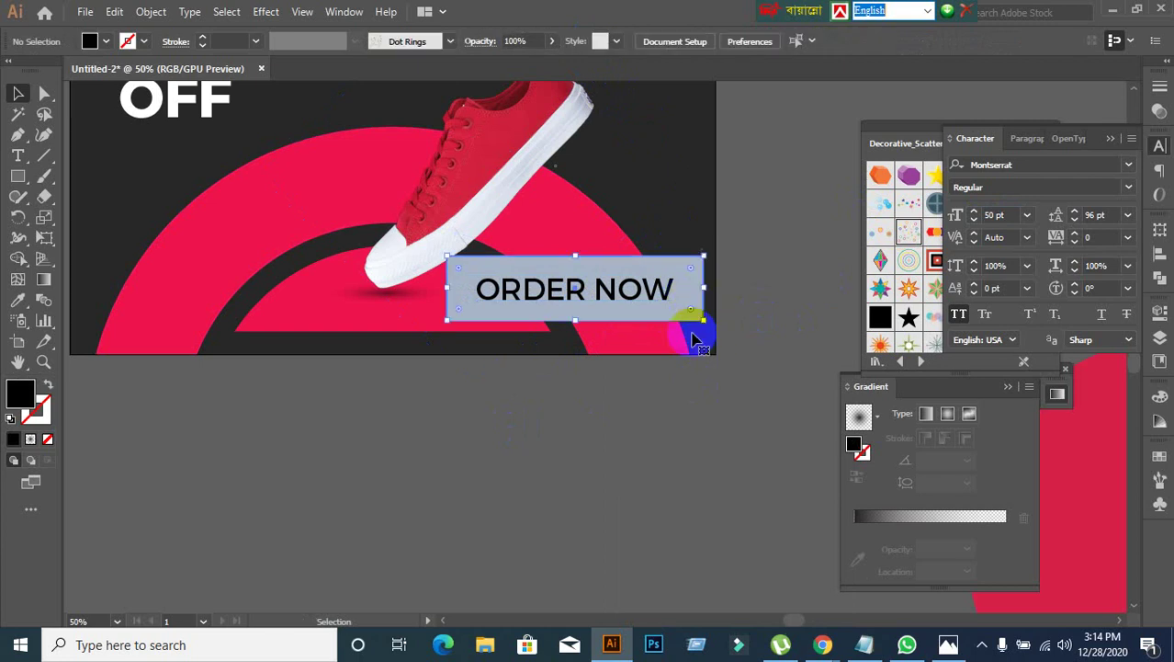
Step: Try fully rounded corners on the grey-blue rectangle and undo the rounding
left_click(506, 294)
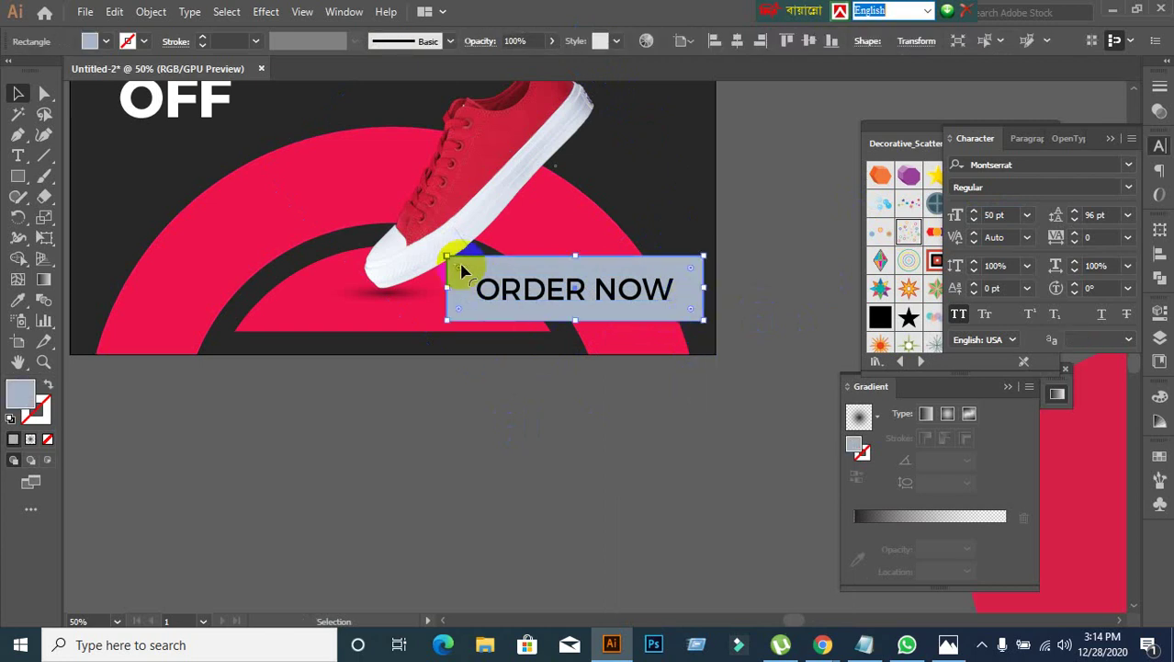
left_click_drag(462, 268, 511, 308)
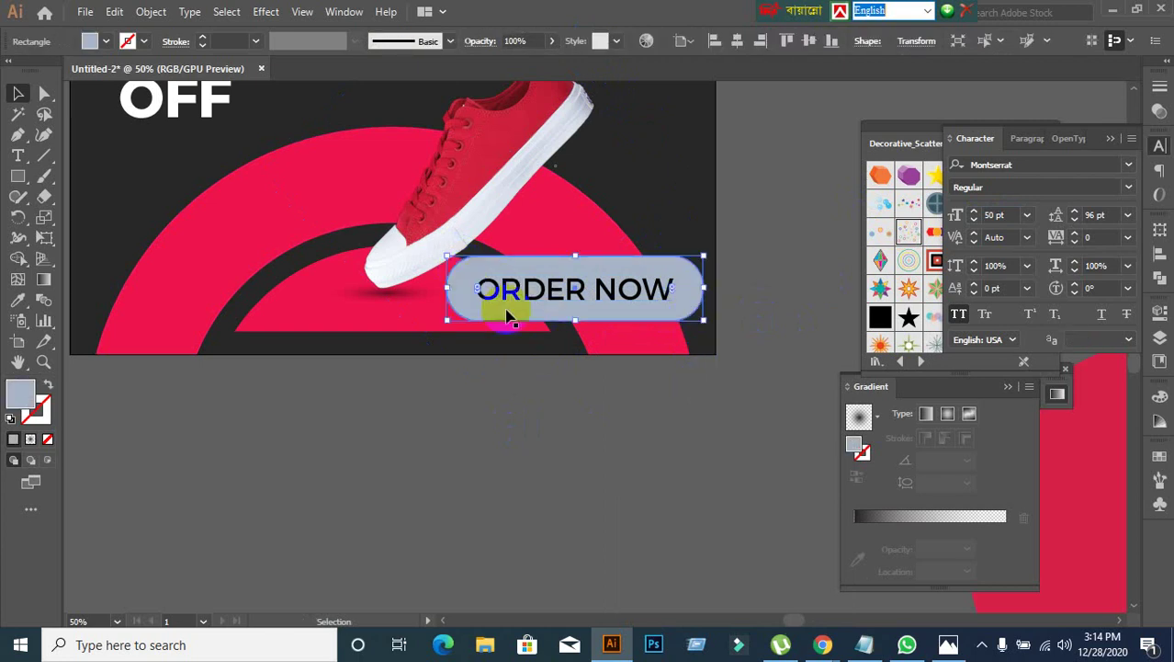
left_click(619, 425)
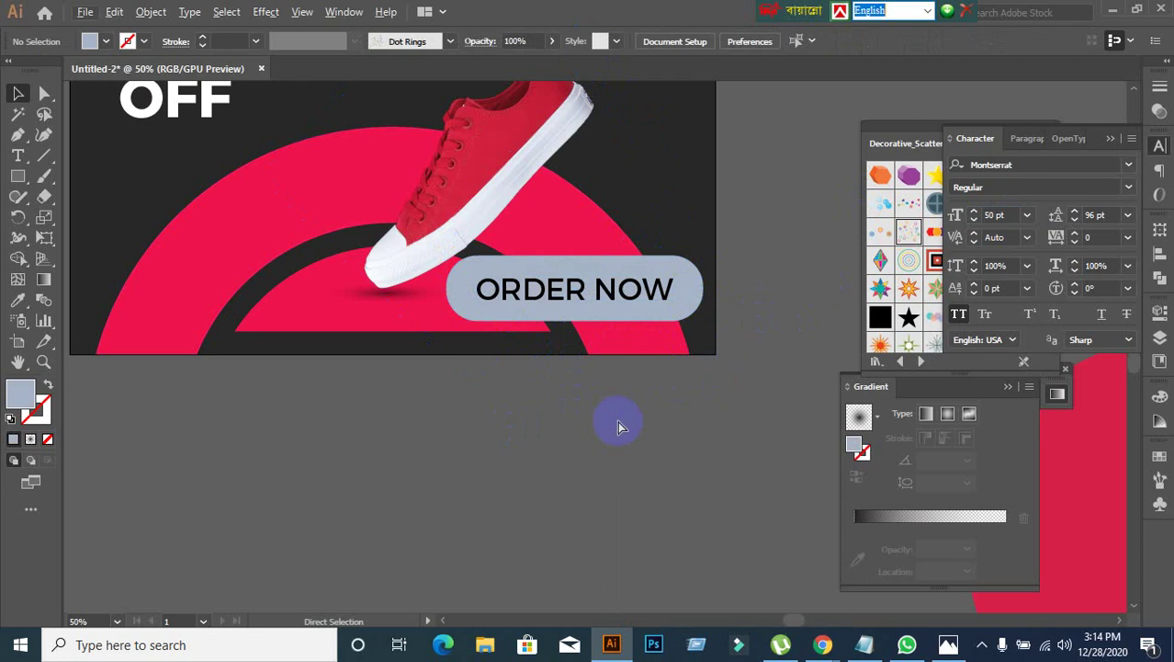
key("ctrl+z")
Step: Narrow the grey-blue rectangle slightly from its left side, closer to the start of the ORDER NOW text
left_click(459, 300)
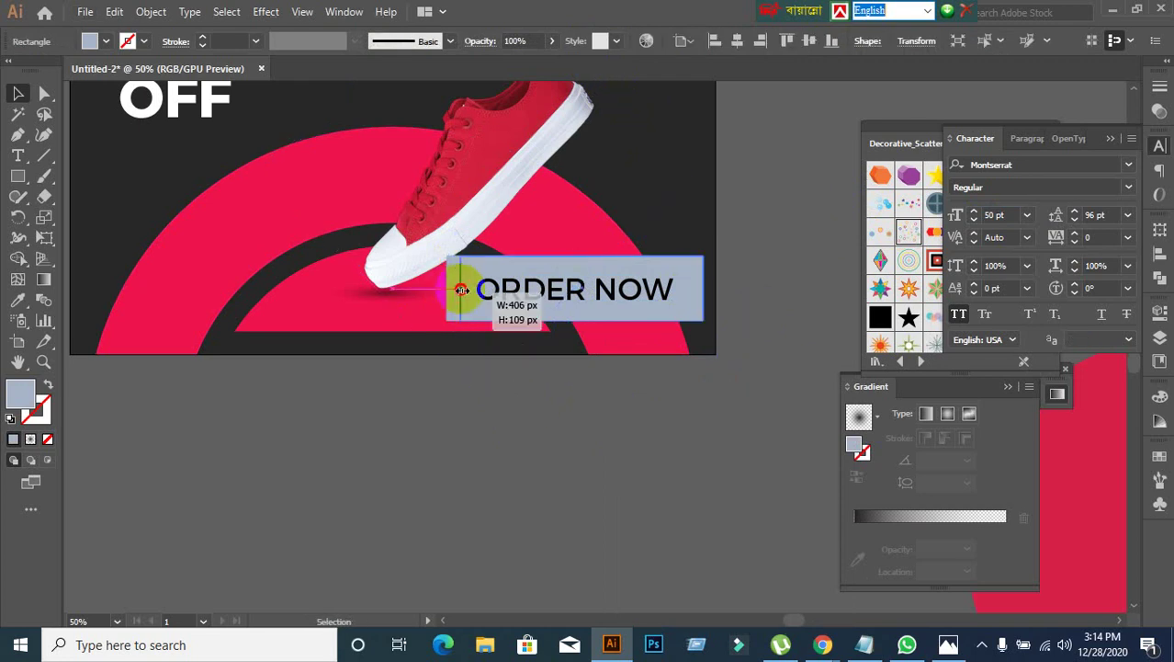
left_click_drag(461, 289, 465, 291)
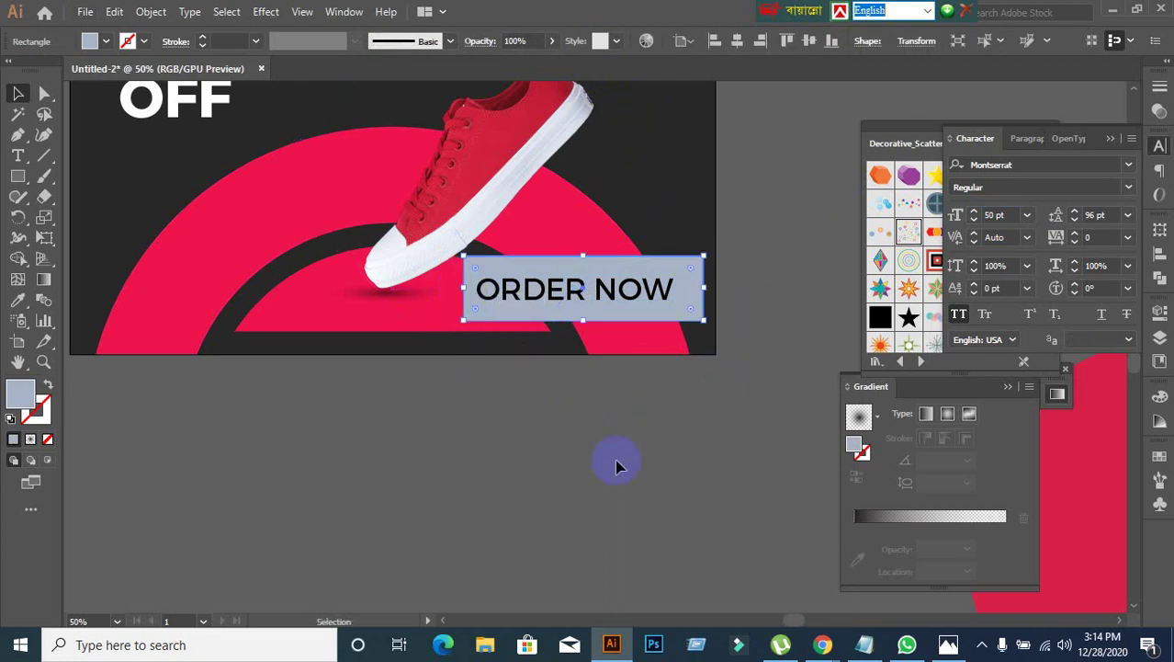
left_click(597, 450)
Step: Round all four corners of the grey-blue rectangle behind the ORDER NOW text
left_click(685, 311)
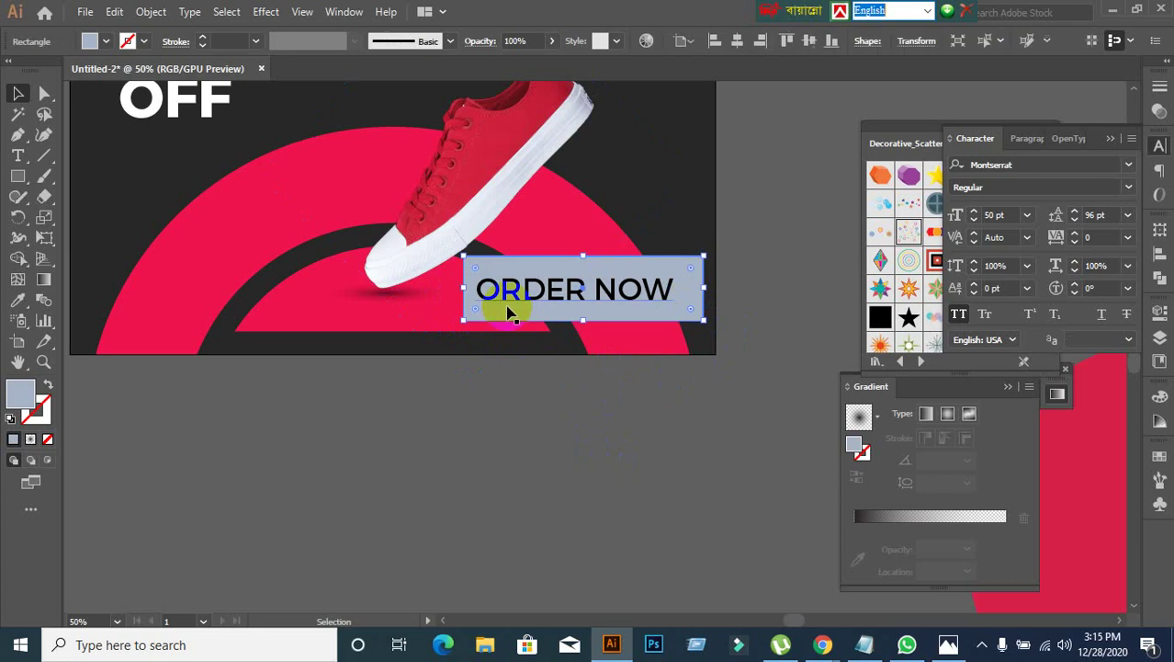
left_click_drag(476, 272, 497, 273)
left_click(621, 444)
scroll(621, 444, "down", 1)
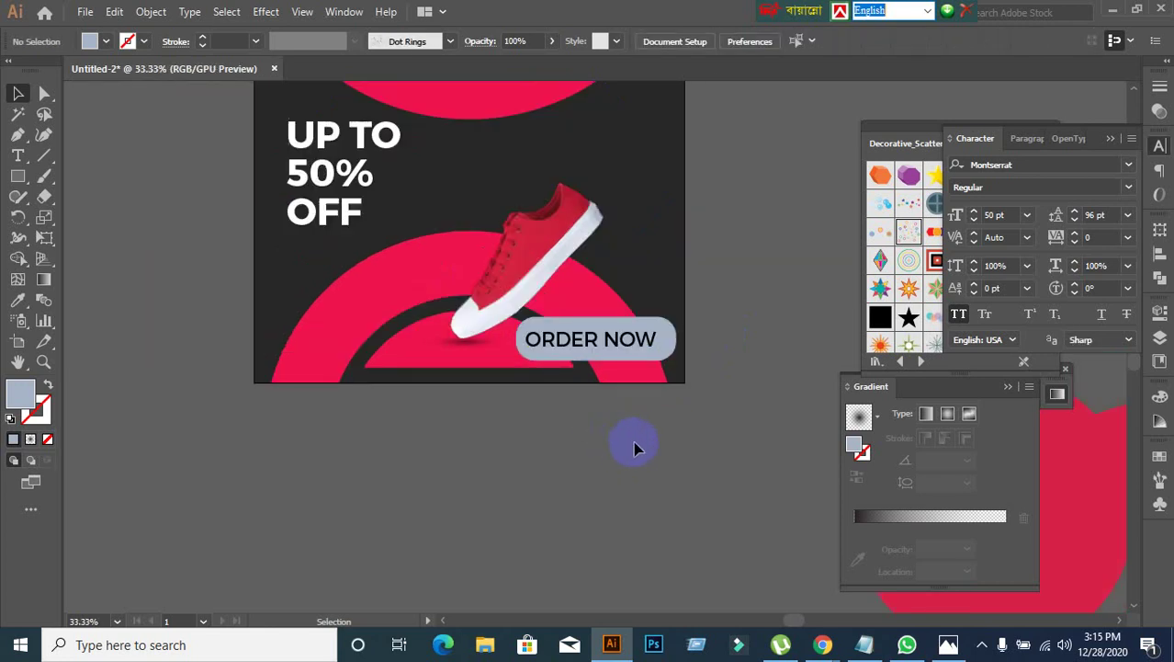
Step: Centre the ORDER NOW text horizontally on the rounded grey-blue rectangle, using the rectangle as key object
scroll(657, 440, "up", 1)
scroll(692, 385, "right", 3)
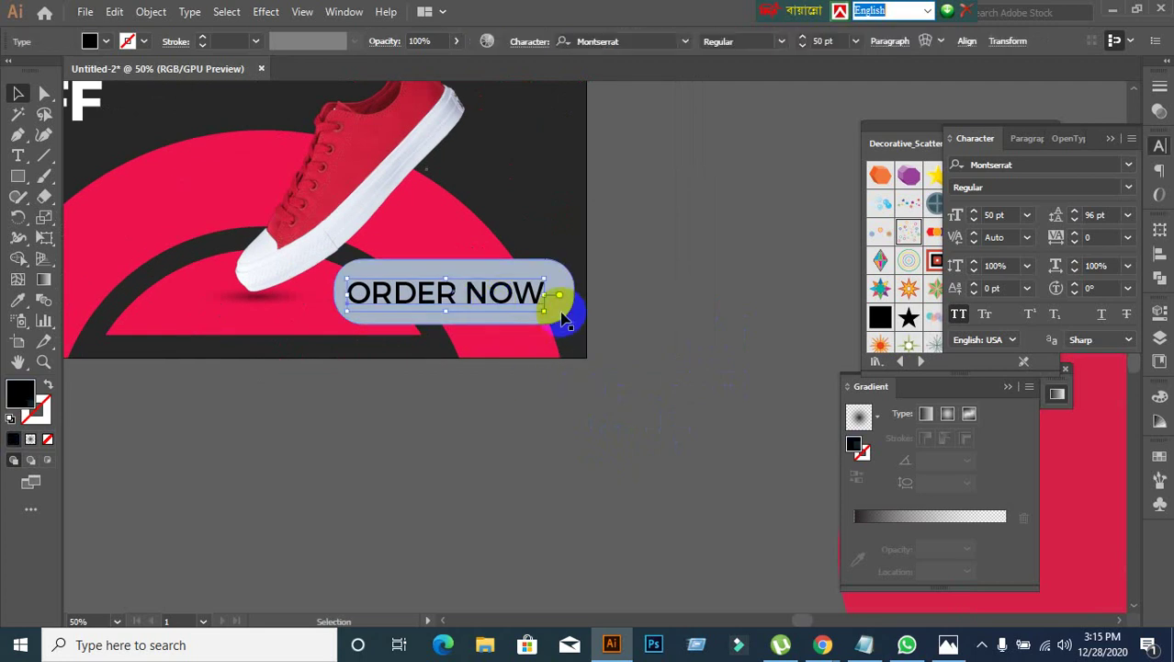
left_click(557, 311, "shift")
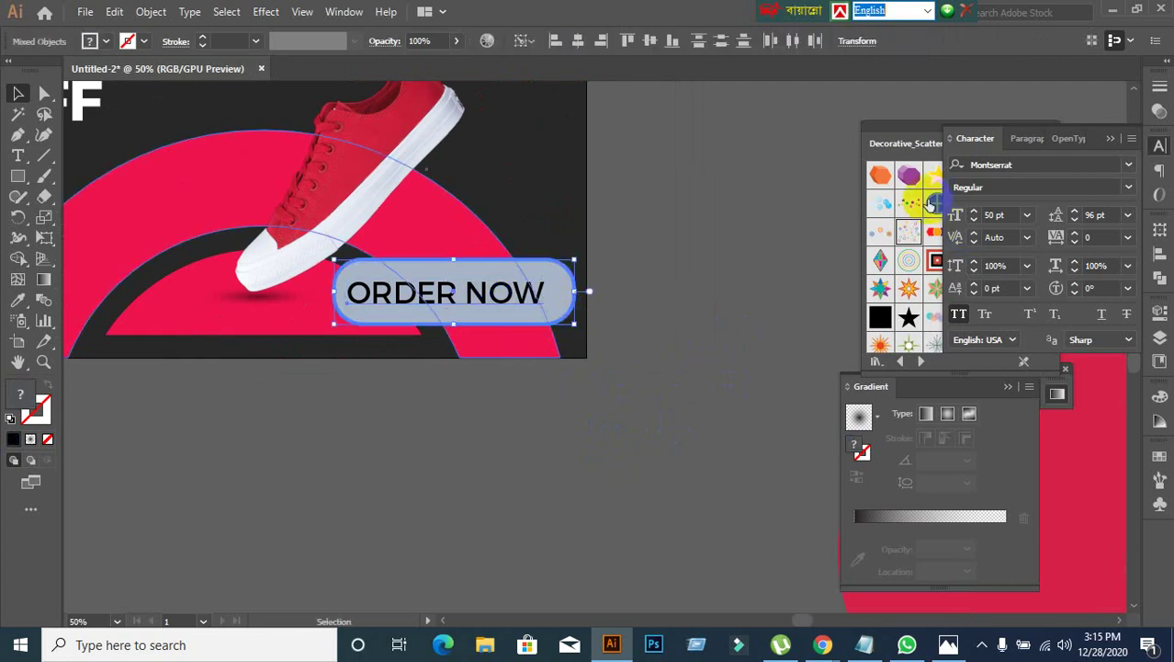
left_click(1163, 257)
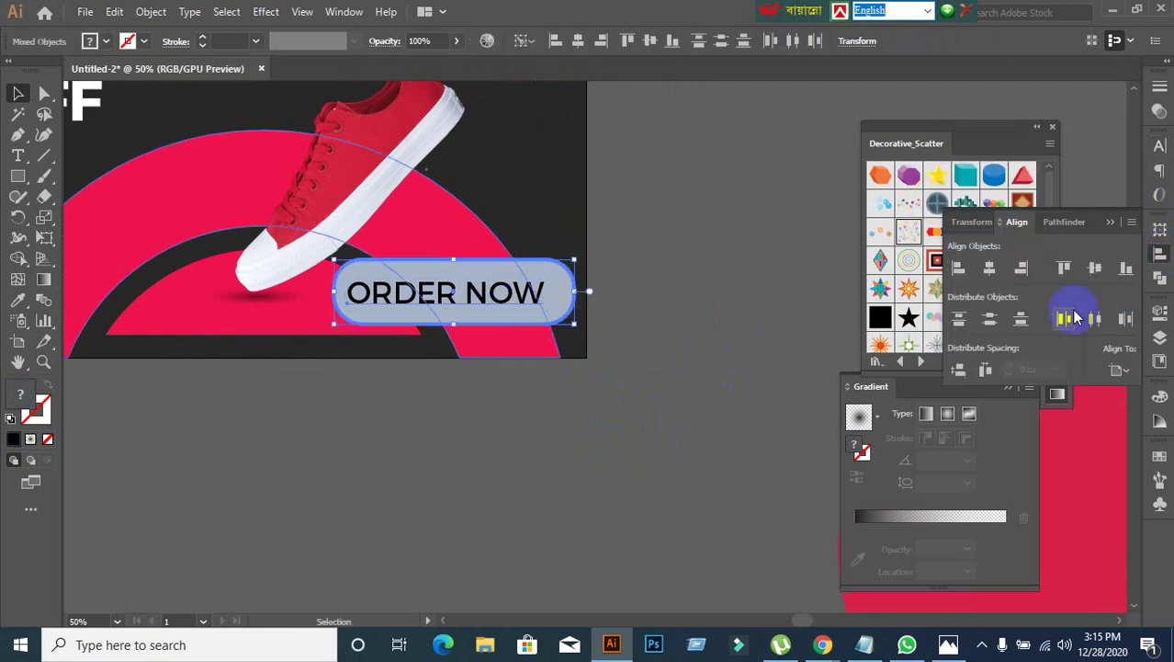
left_click(989, 266)
left_click(663, 401)
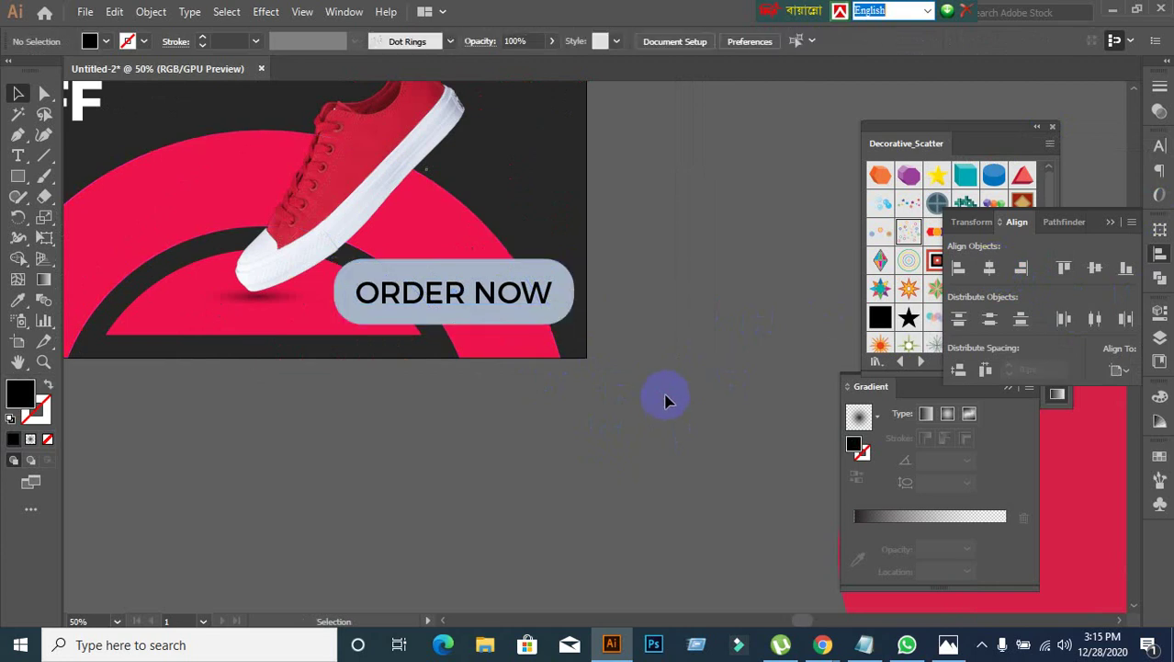
scroll(668, 397, "down", 1)
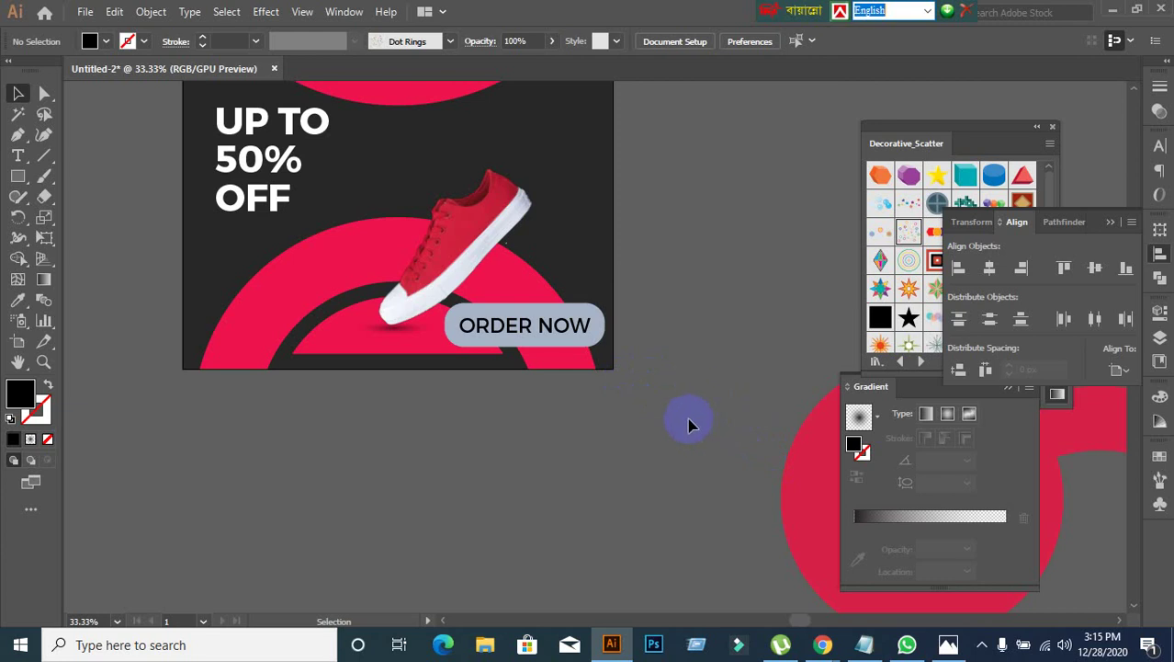
left_click(602, 337)
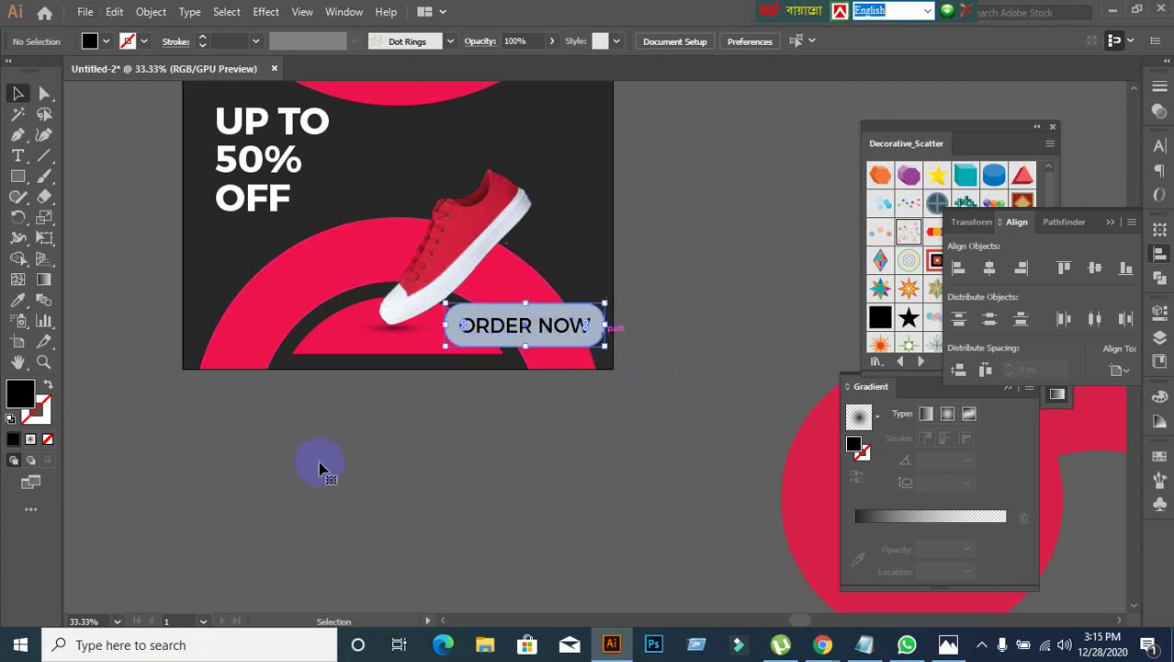
Step: Recolour the rounded grey-blue rectangle behind the ORDER NOW text to light grey #c9c9c9
double_click(20, 394)
mouse_move(663, 309)
left_mouse_down()
mouse_move(637, 310)
mouse_move(664, 284)
mouse_move(634, 303)
left_mouse_up()
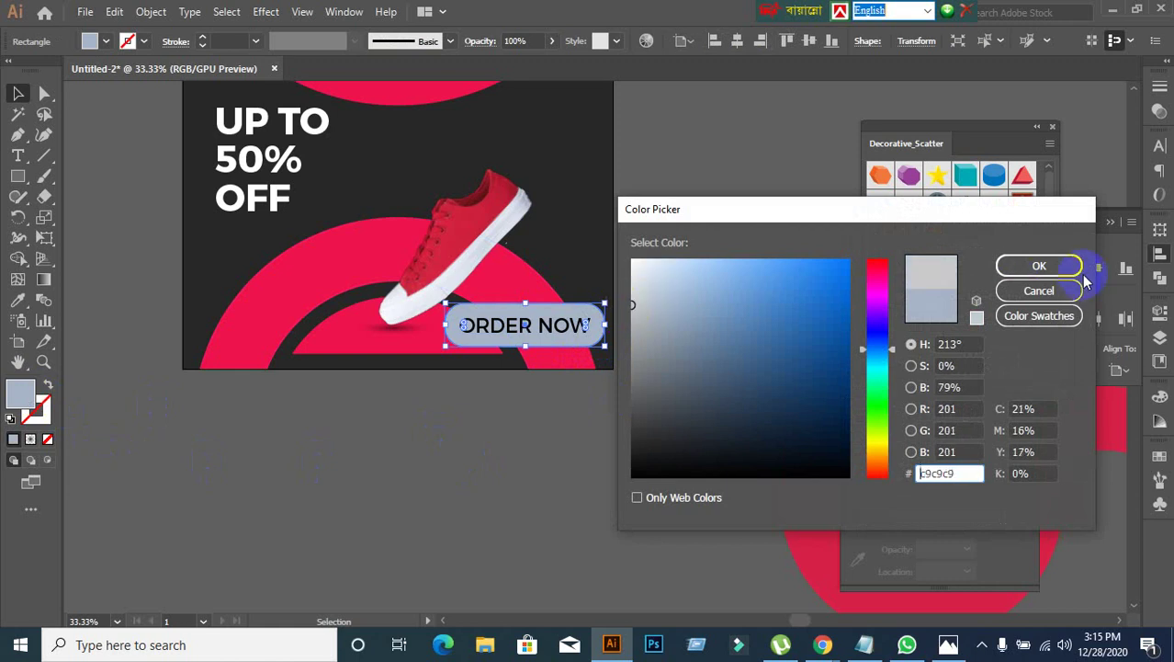
left_click(1011, 264)
left_click(667, 446)
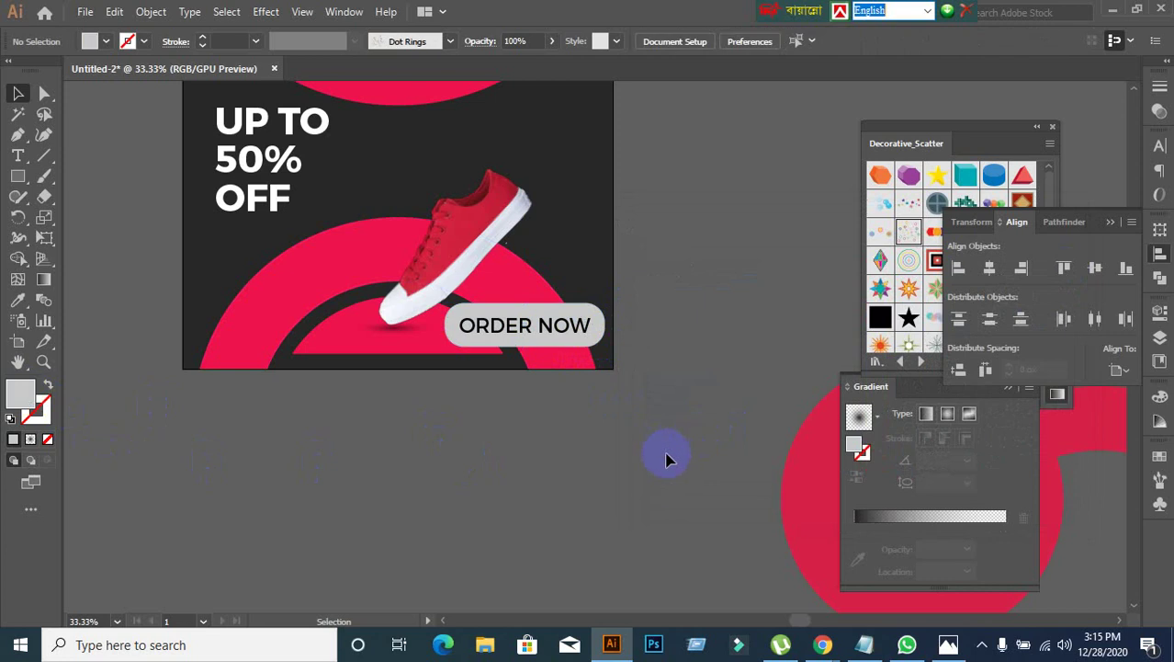
Step: Recolour the ORDER NOW text from black to dark grey
left_click(545, 328)
left_click(10, 419)
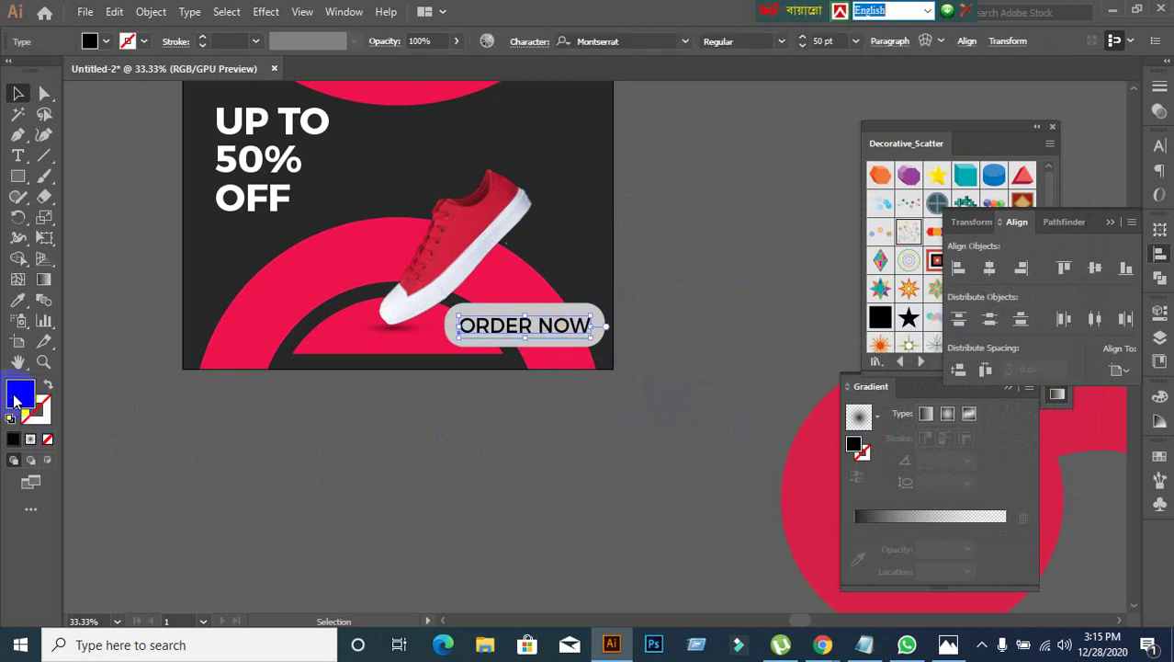
double_click(24, 400)
left_click_drag(664, 414, 632, 424)
left_click(1017, 266)
left_click(591, 450)
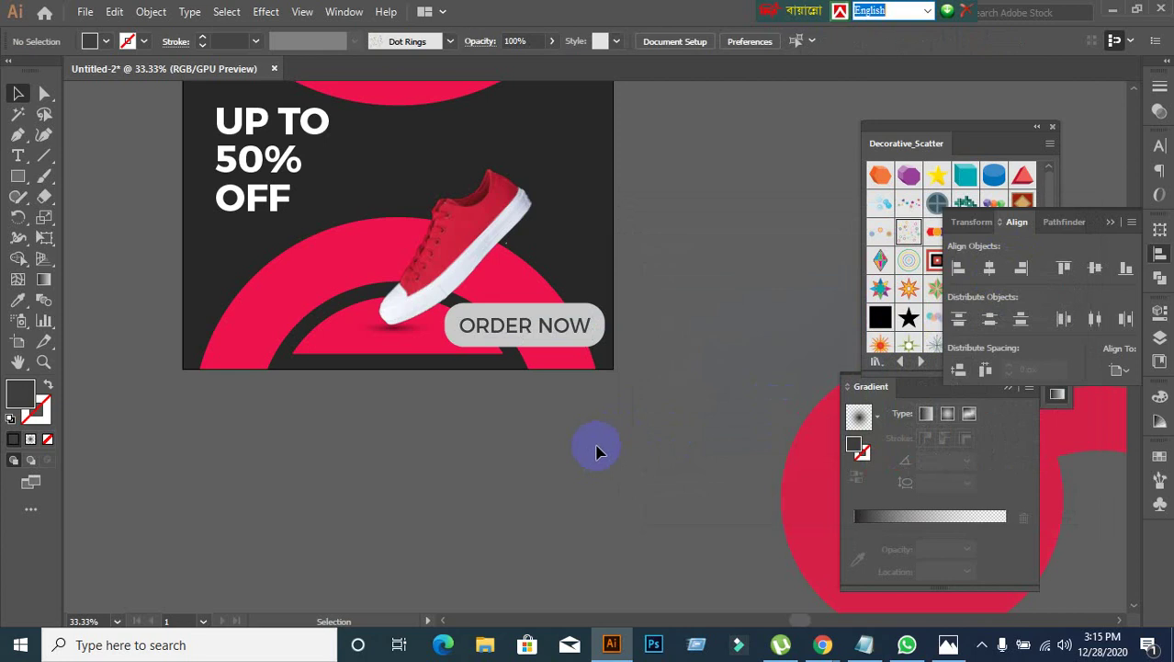
Step: Recolour the ORDER NOW text by sampling the bright red of the large circle at the ad's upper edge
left_click(525, 326)
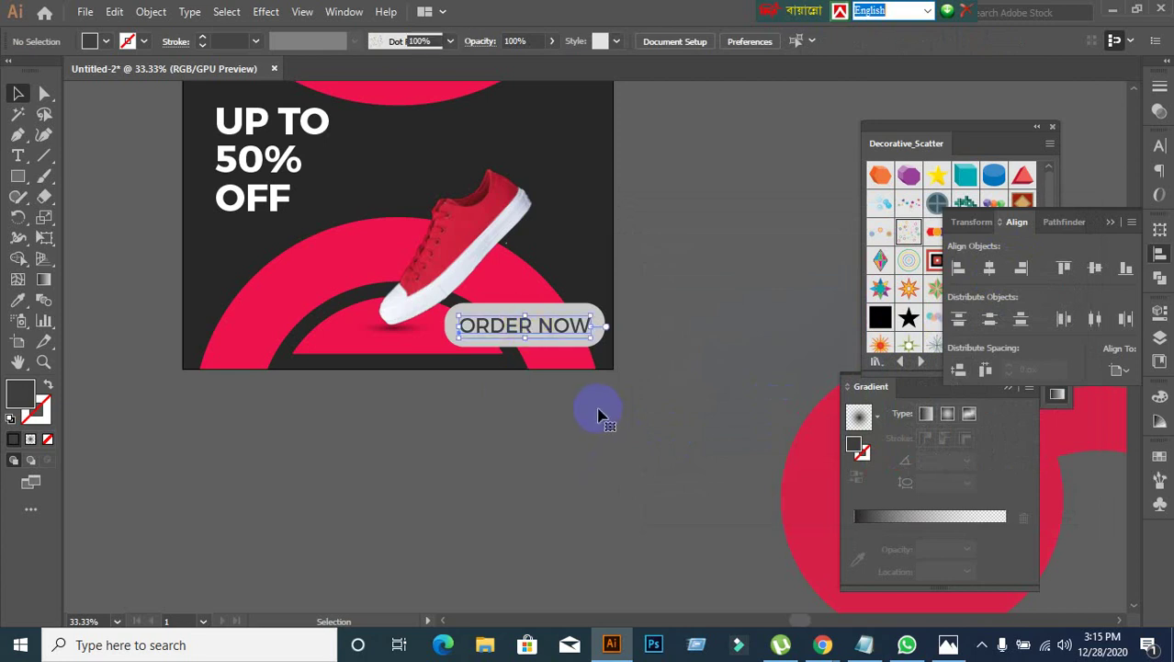
scroll(598, 416, "down", 2)
left_click_drag(630, 425, 520, 487)
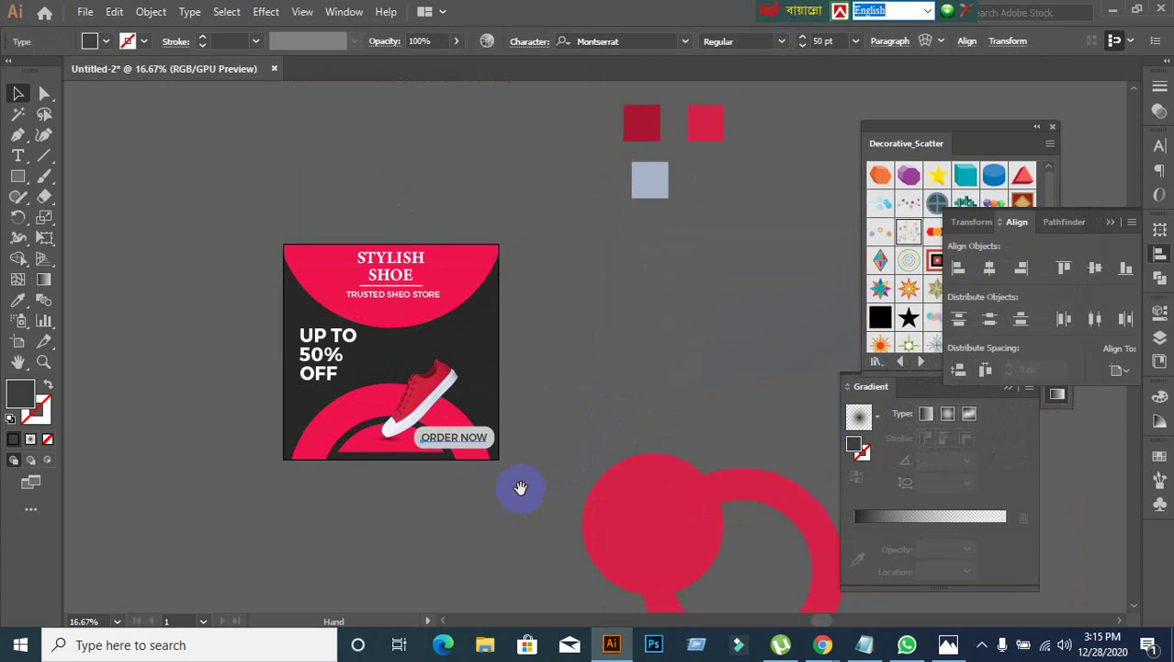
left_click(15, 300)
left_click(639, 117)
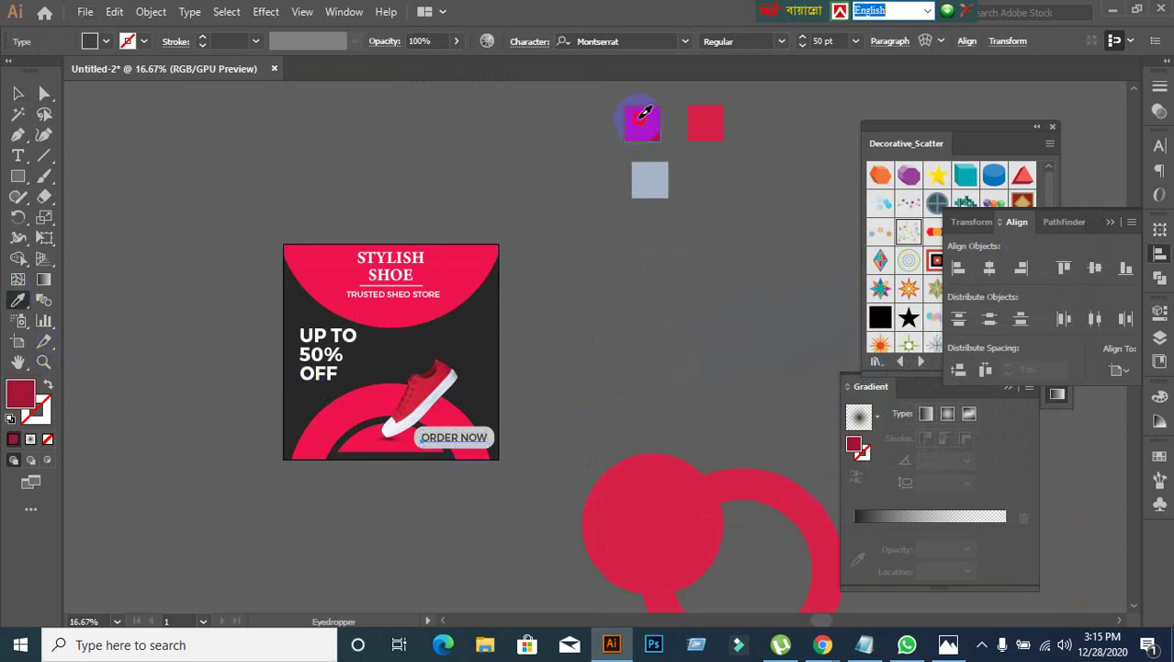
left_click(708, 121)
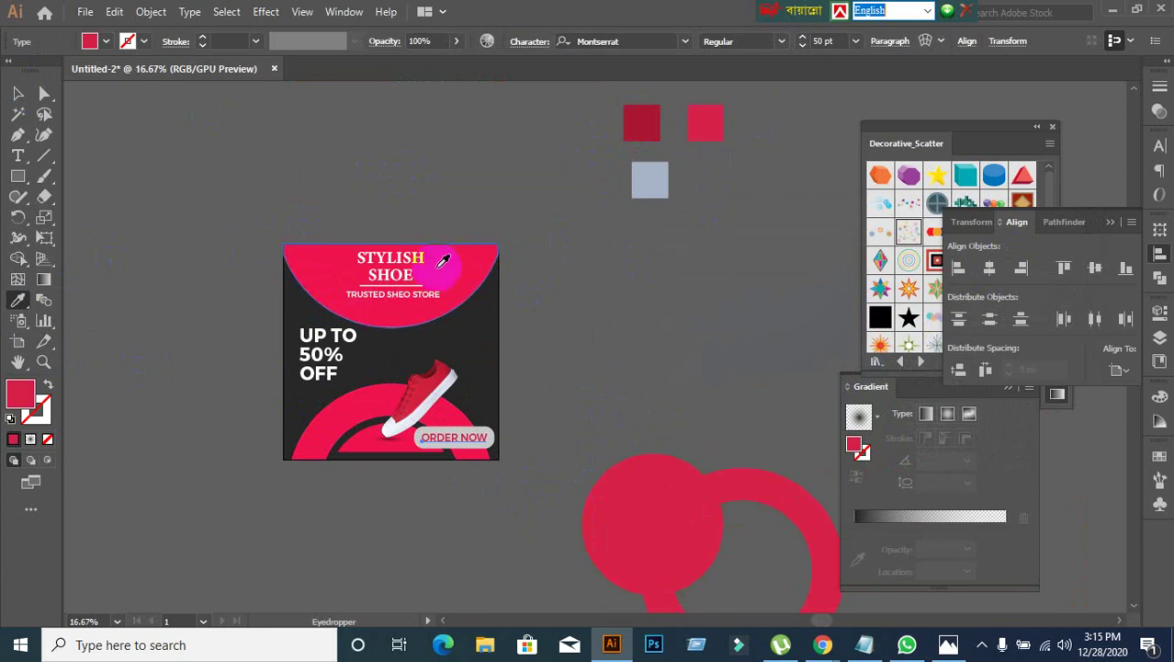
left_click(20, 94)
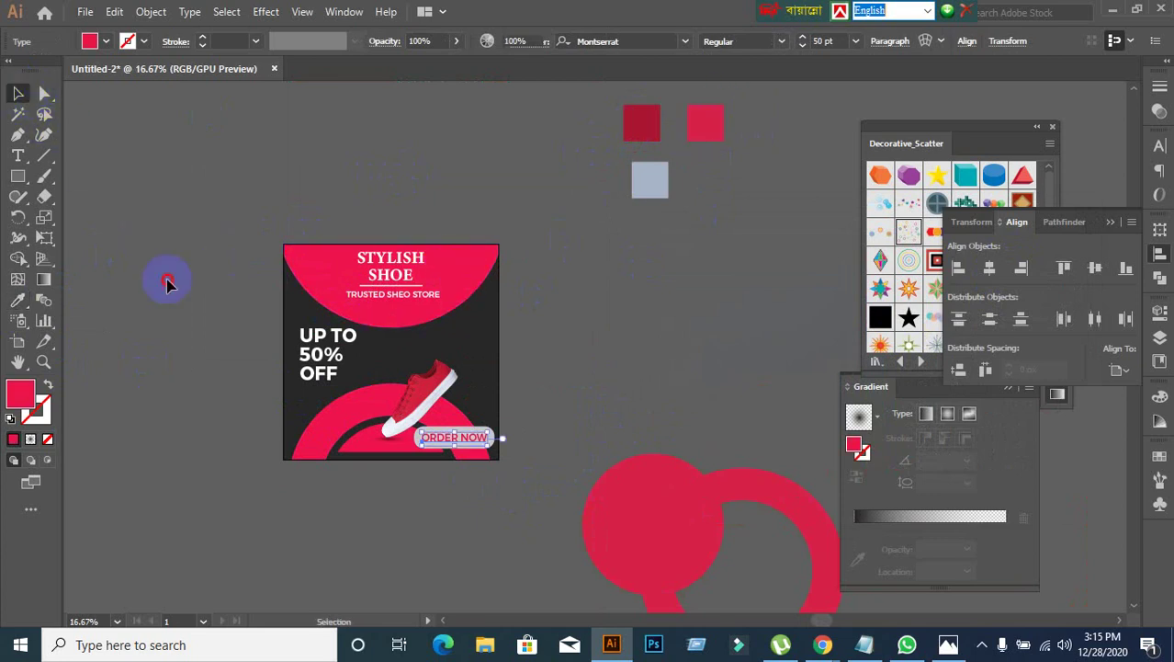
Step: Examine the ORDER NOW button and its colours against the lower half of the ad
scroll(451, 473, "up", 2)
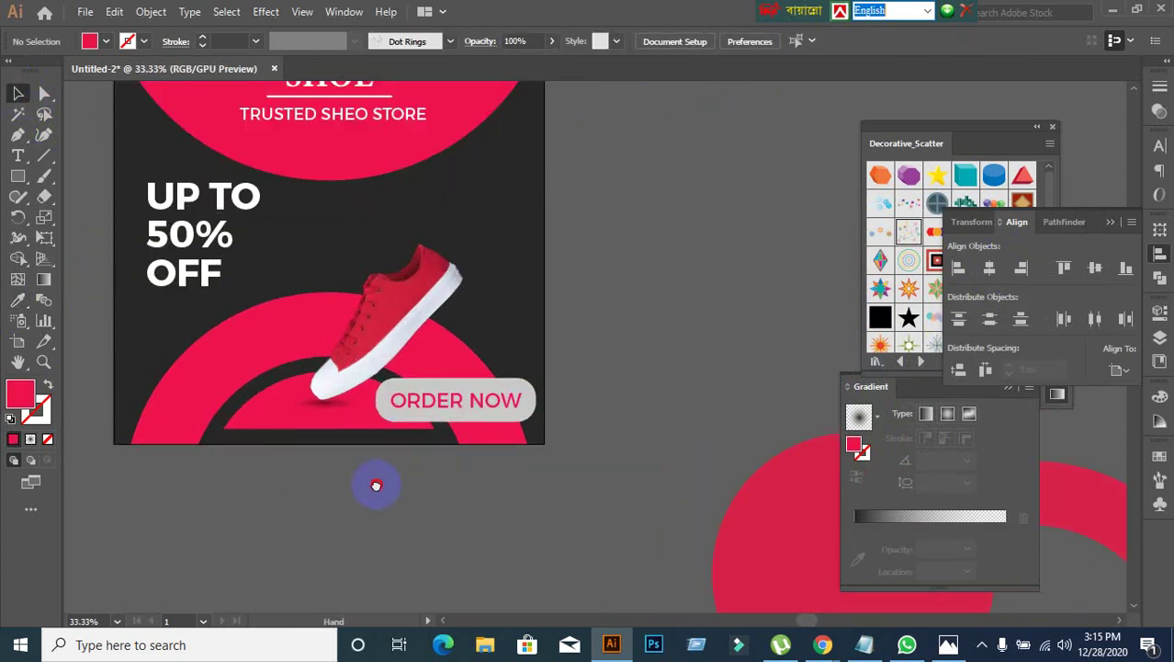
scroll(459, 459, "left", 2)
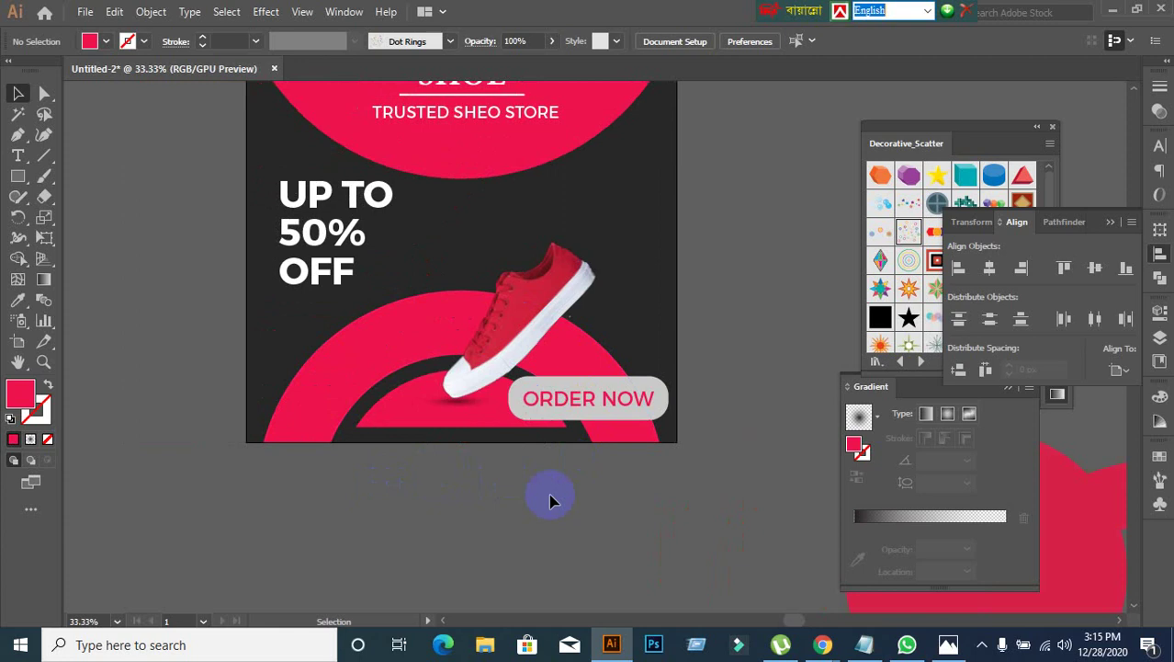
scroll(440, 480, "up", 1)
scroll(439, 479, "down", 1)
scroll(439, 479, "up", 1)
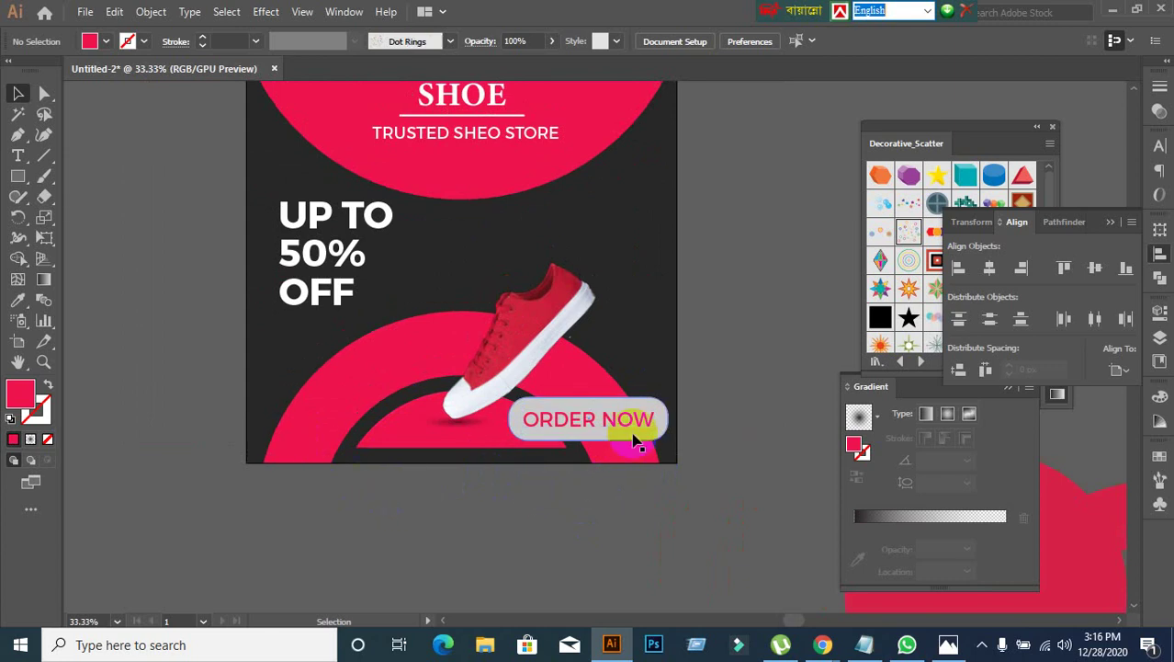
left_click(506, 521)
scroll(506, 521, "down", 3)
scroll(511, 459, "left", 1)
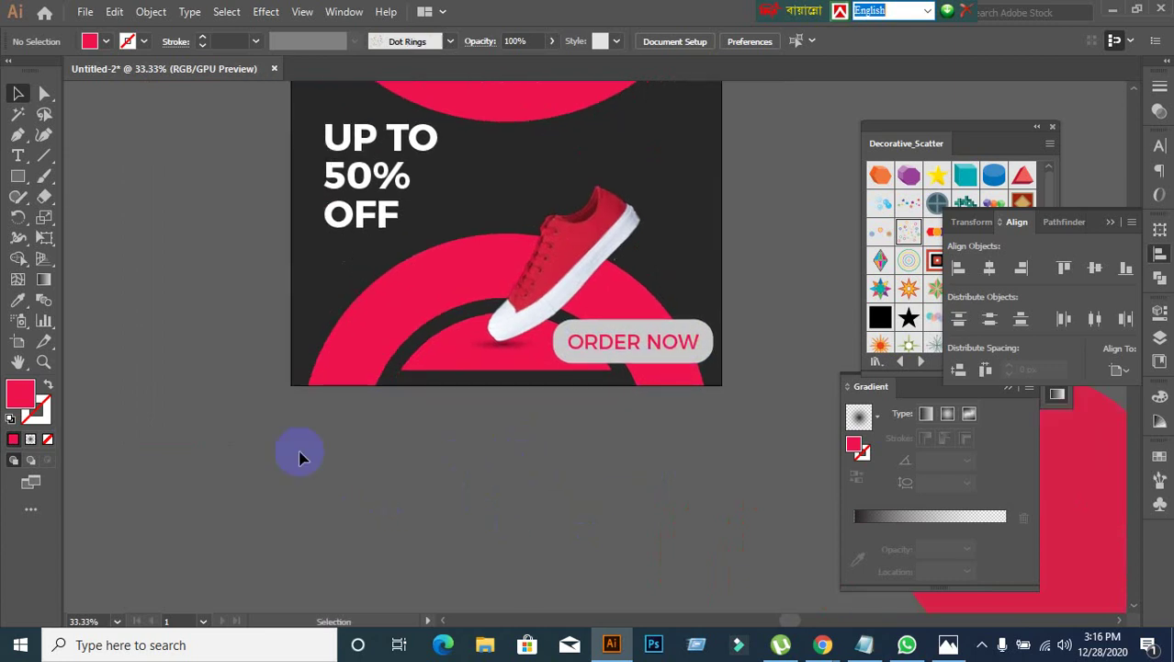
key("t")
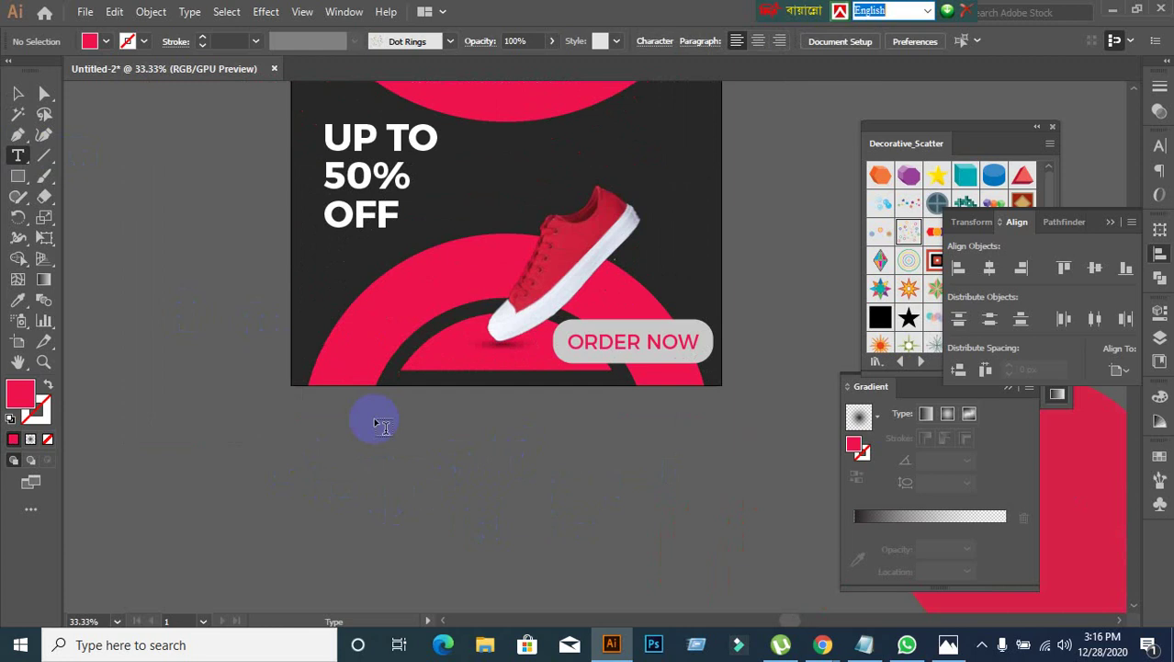
left_click(382, 438)
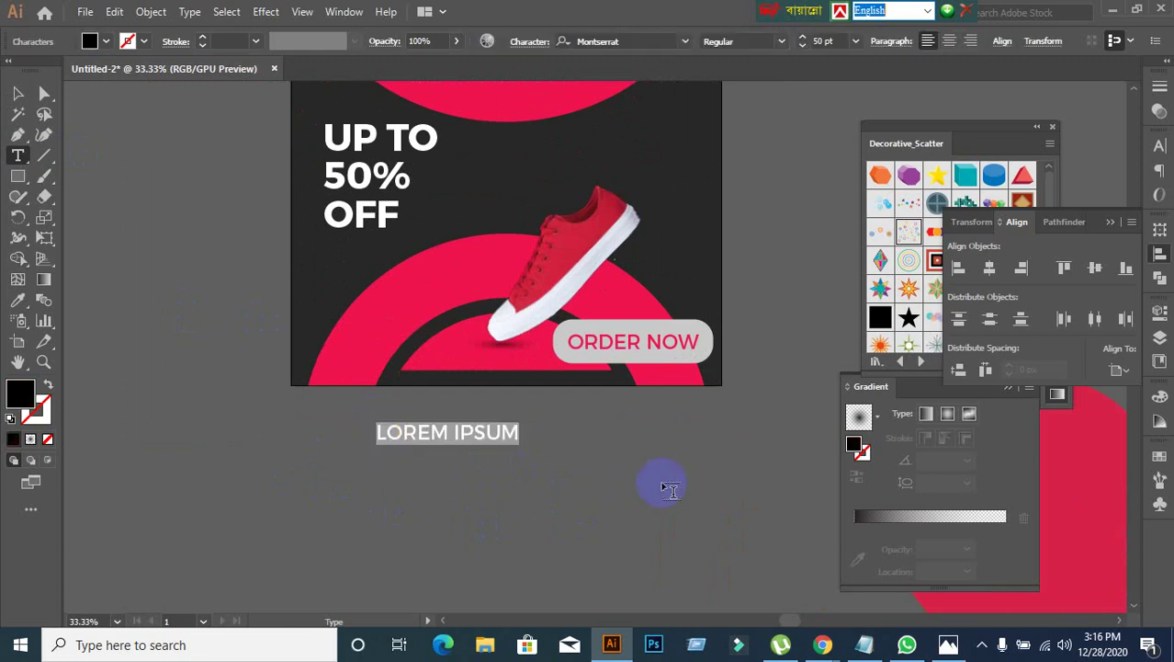
type("ww")
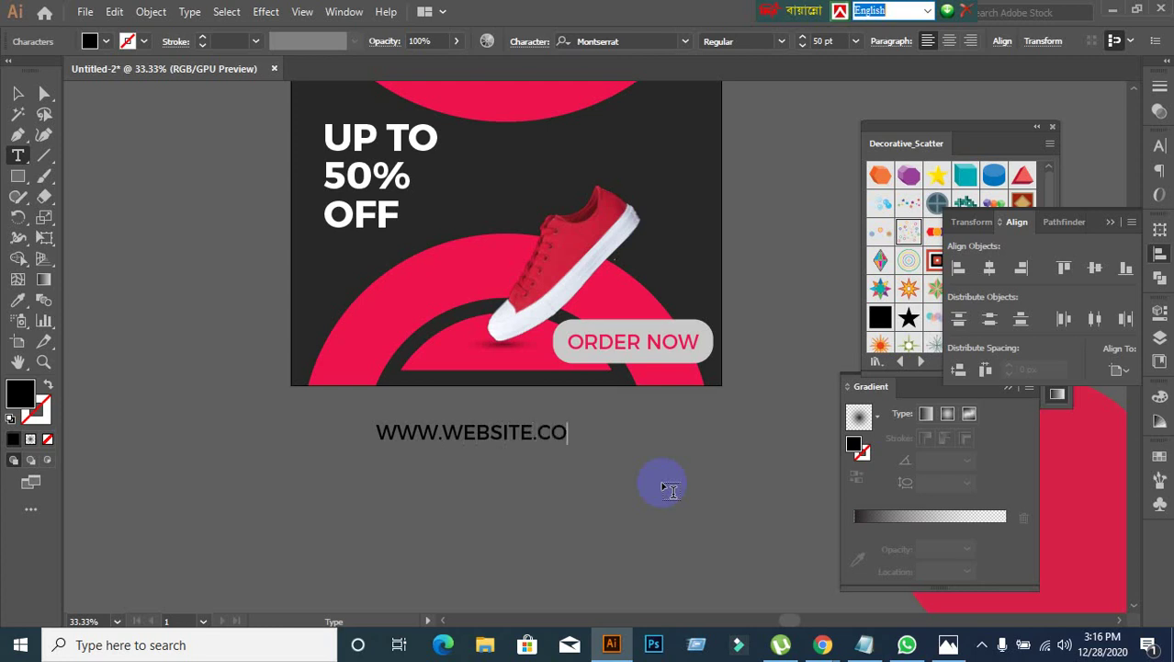
left_click(17, 92)
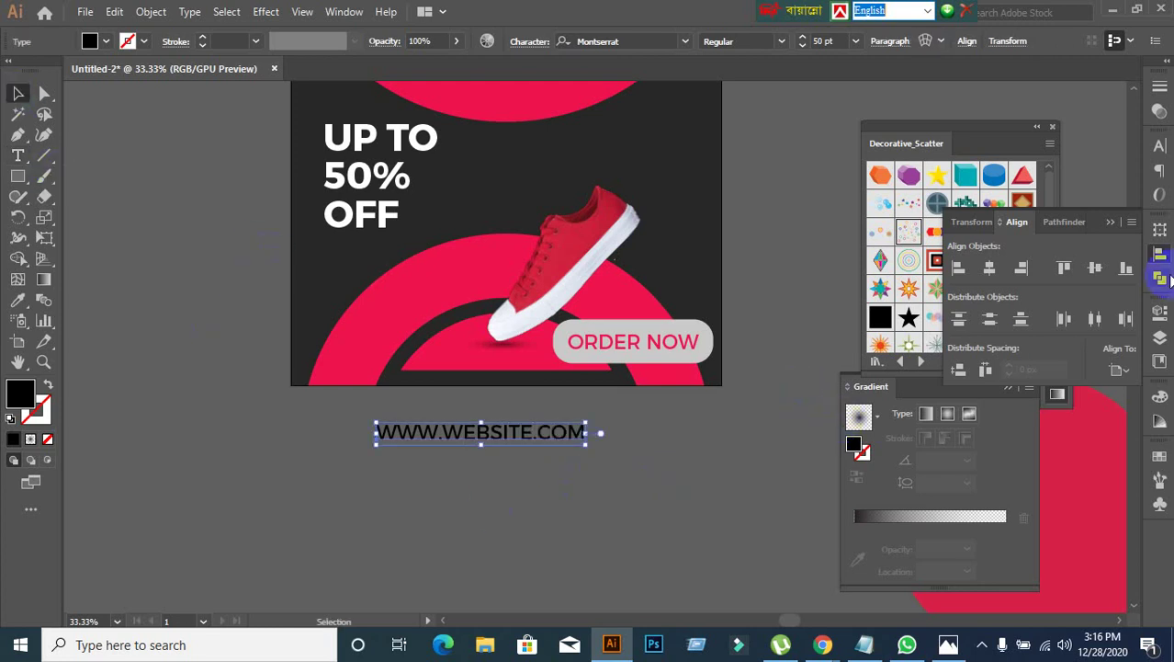
Step: Turn off All Caps for the website address text and set its font size to 36 pt
left_click(1159, 145)
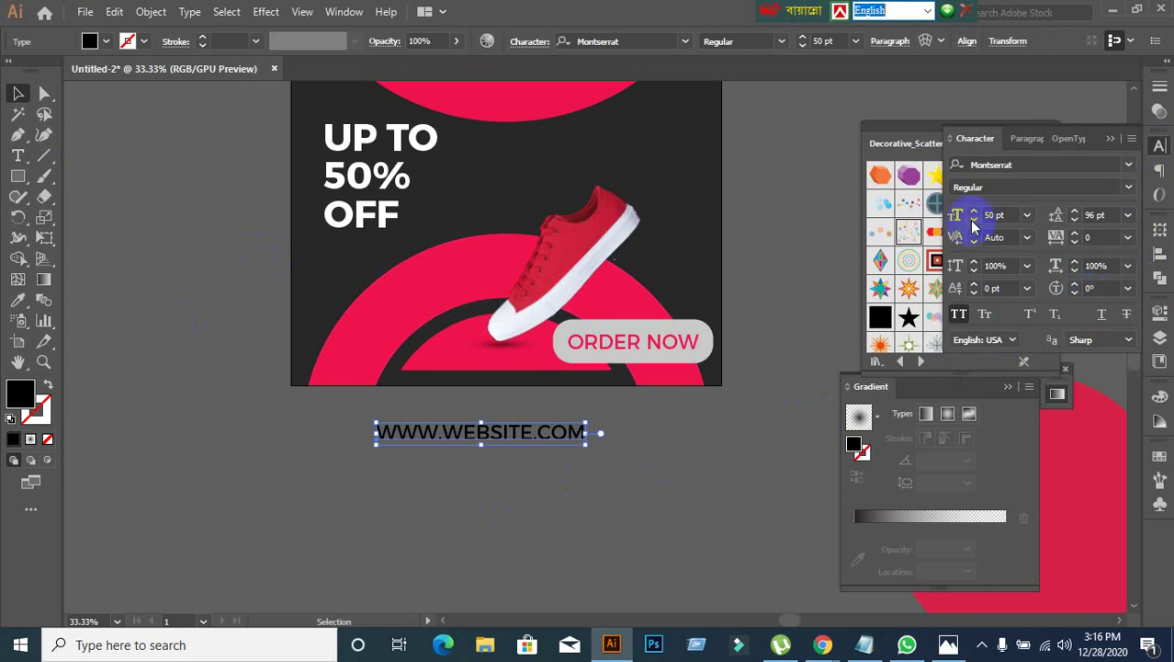
left_click(958, 315)
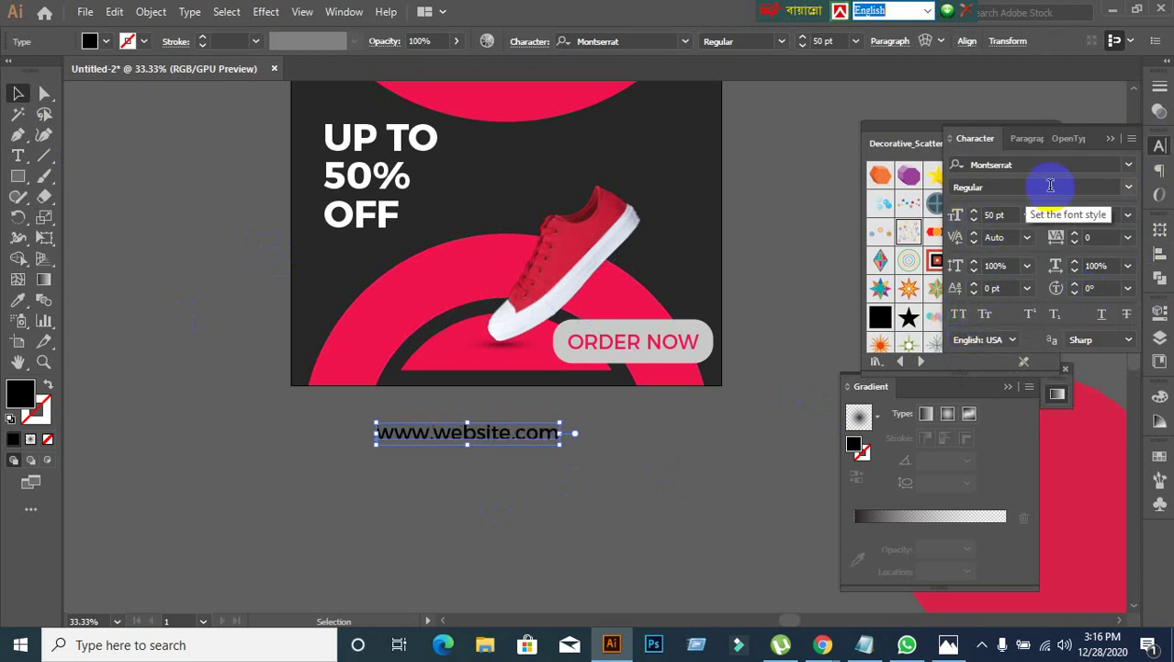
left_click(1009, 215)
type("43")
key("Return")
type("36")
key("Return")
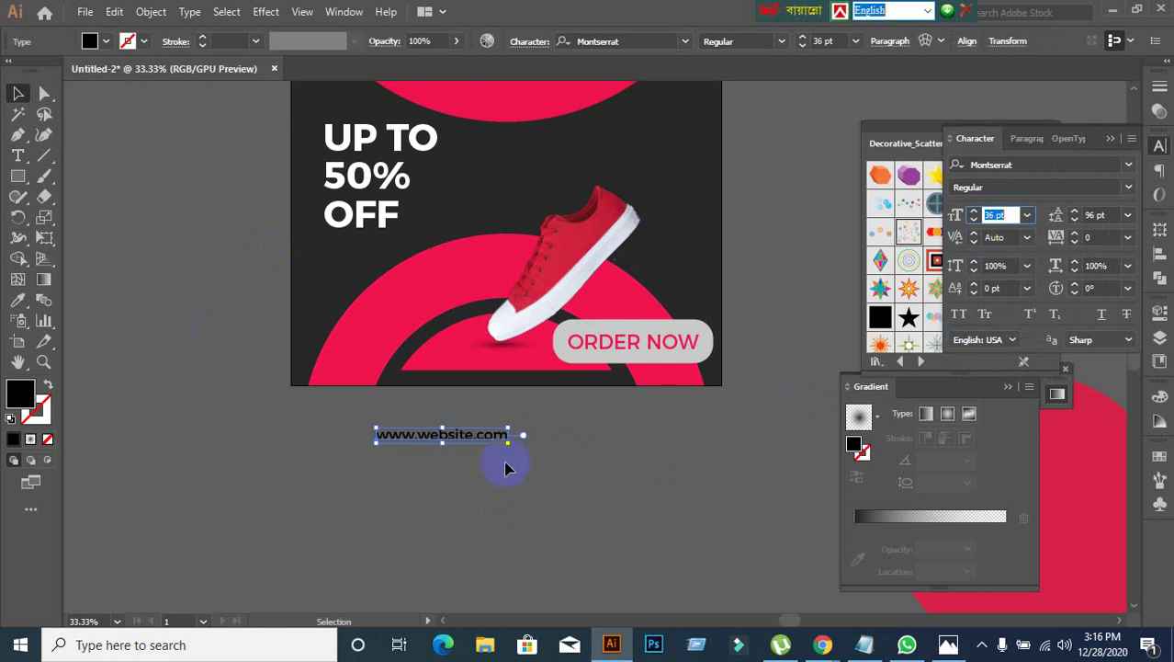
Step: Try placing the website address on the button beneath a slightly raised ORDER NOW line, reducing the address to 29 pt
left_click_drag(480, 434, 734, 451)
scroll(700, 437, "up", 1)
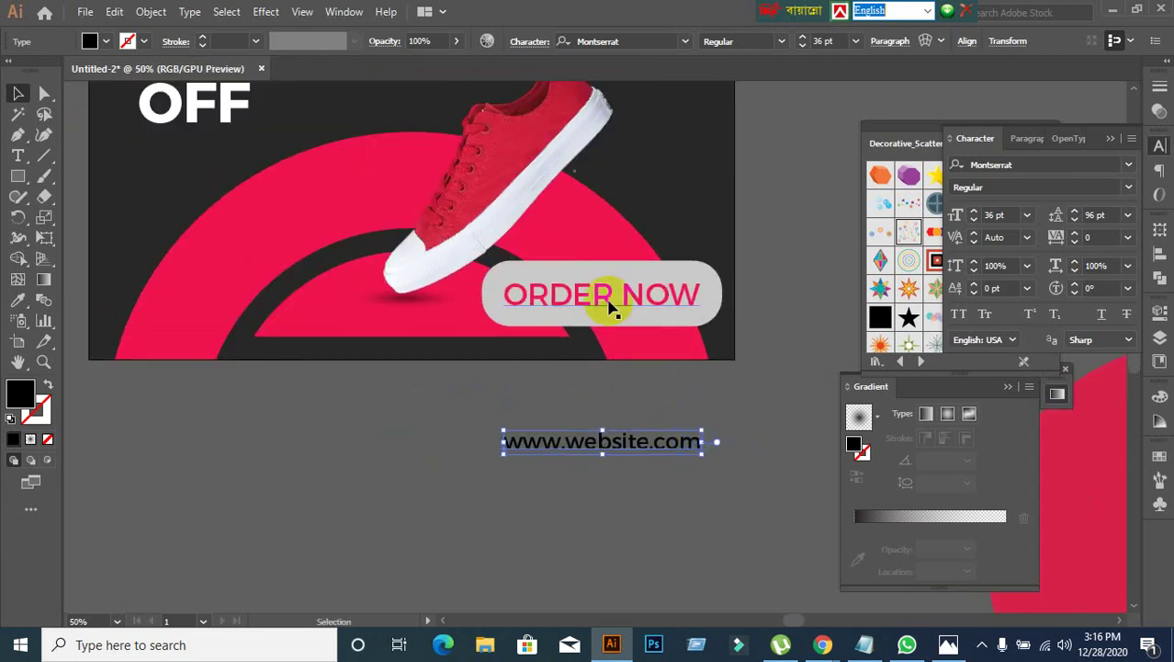
left_click_drag(608, 313, 602, 299)
left_click_drag(668, 437, 661, 315)
left_click(1016, 214)
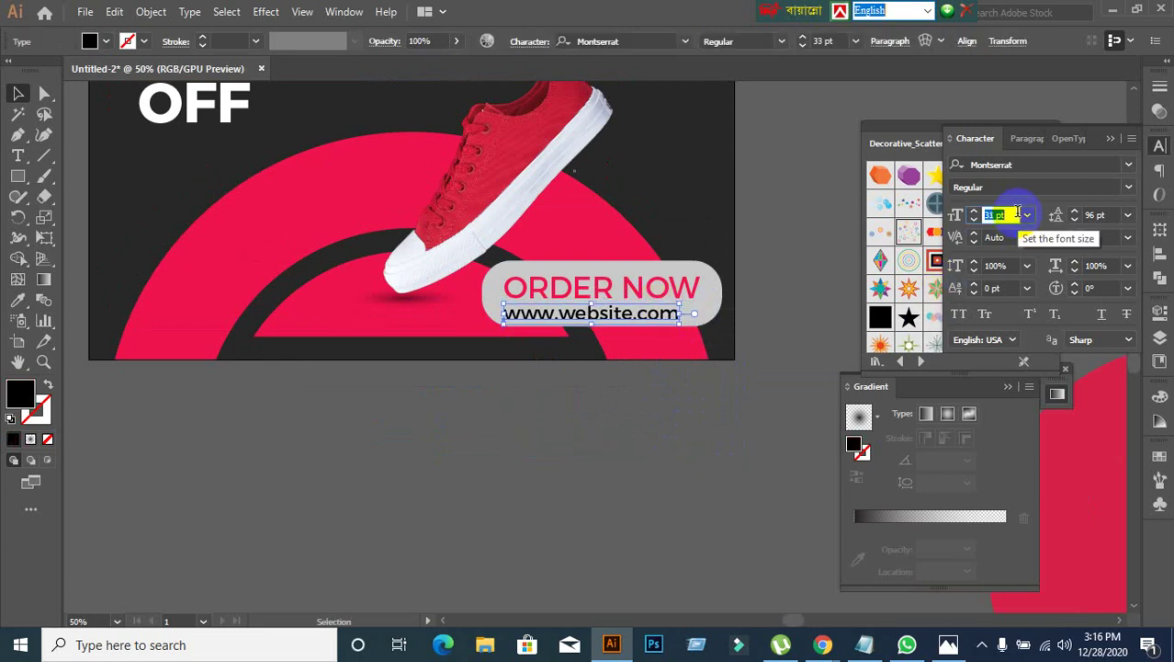
key("Down")
key("Down")
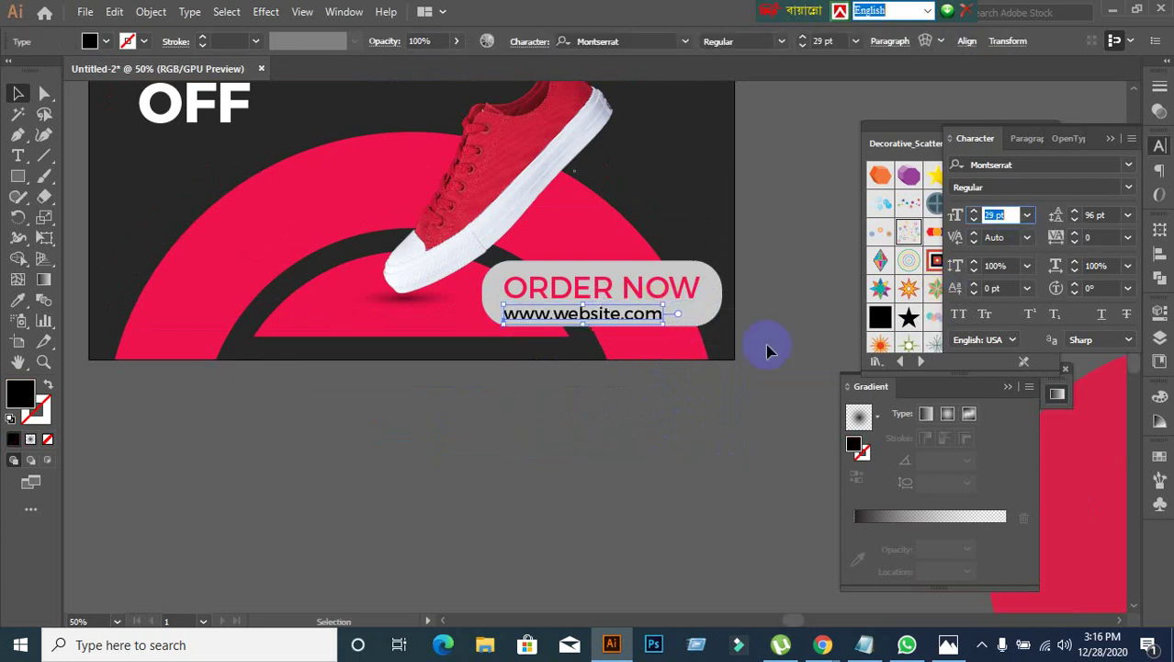
Step: Try centre-aligning the website address paragraph and moving it back under the ORDER NOW text
left_click(1026, 147)
left_click(986, 166)
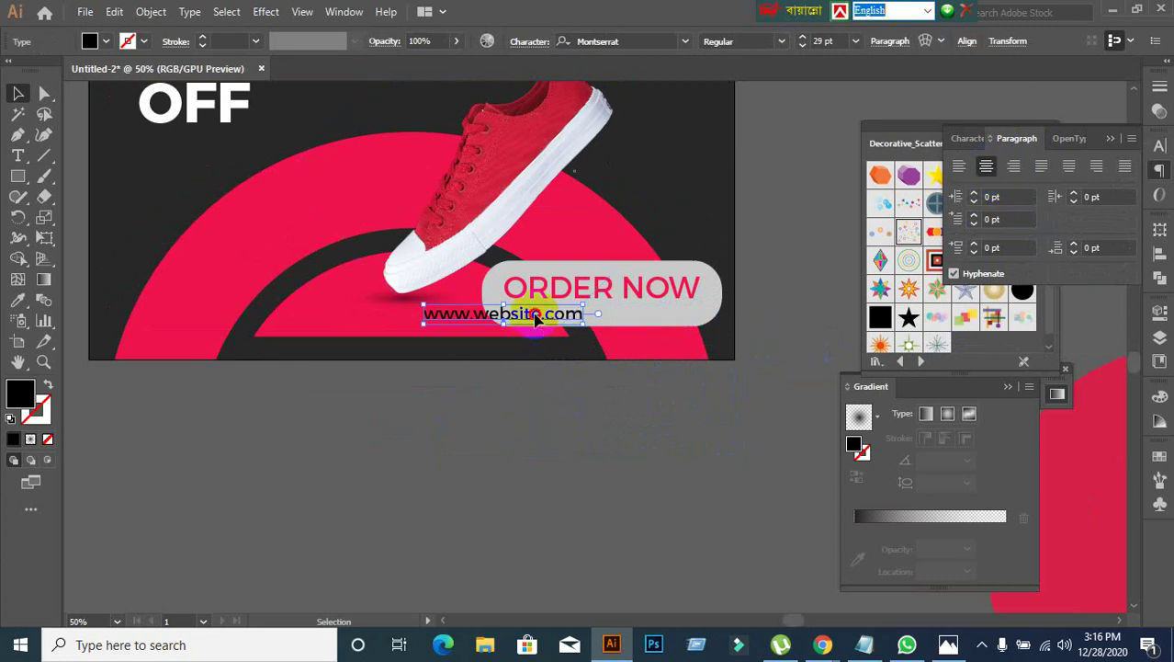
left_click_drag(535, 317, 620, 309)
Step: Undo the centre alignment, the font size reduction and the placement of the website address on the button
key("ctrl+shift+l")
key("ctrl+shift+period")
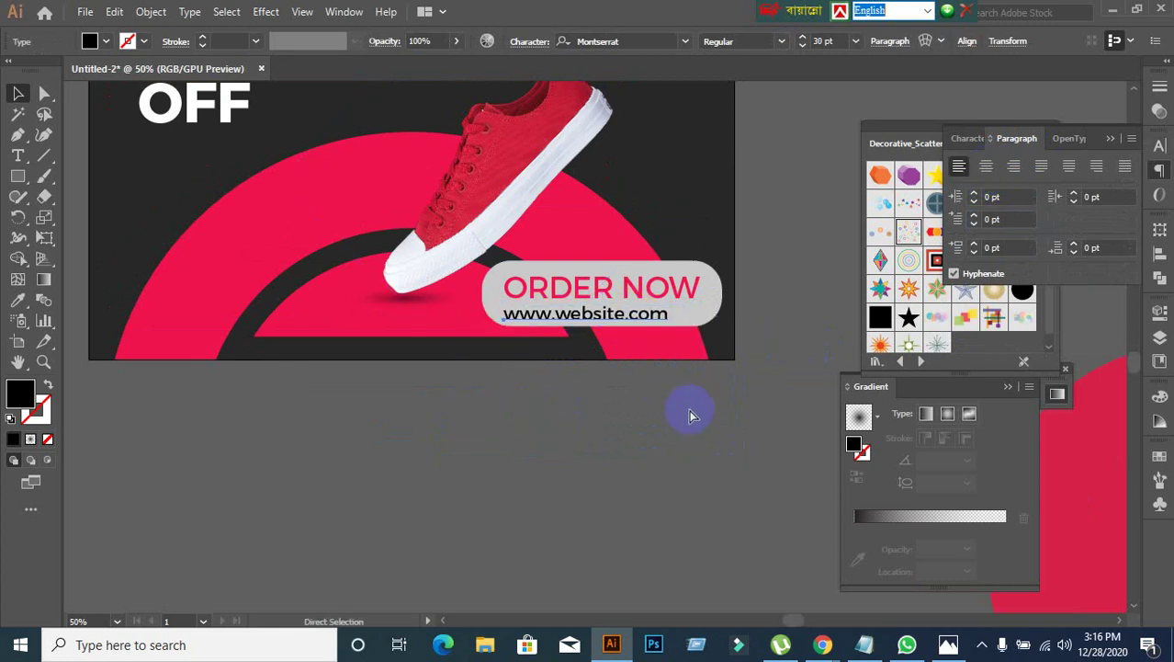
key("ctrl+shift+period")
key("ctrl+shift+period")
key("ctrl+shift+period")
key("ctrl+shift+period")
key("ctrl+shift+period")
key("ctrl+shift+period")
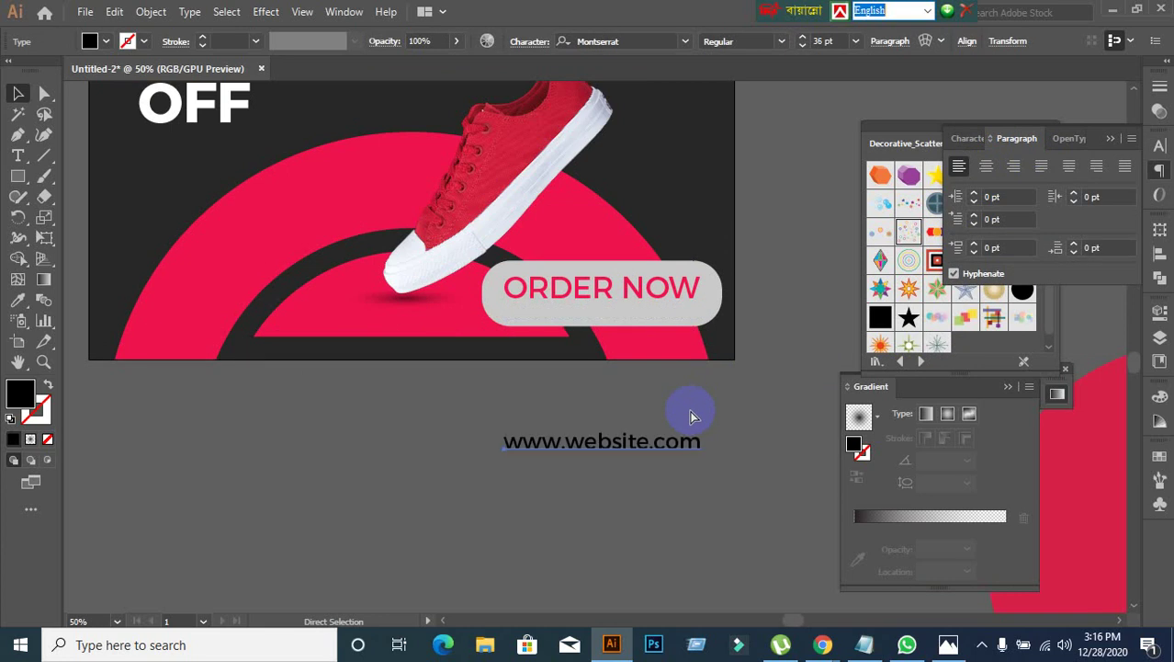
left_click(690, 411)
Step: Move the website address into the red circle at the ad's upper edge, centred beneath the TRUSTED SHEO STORE tagline
scroll(768, 411, "down", 2)
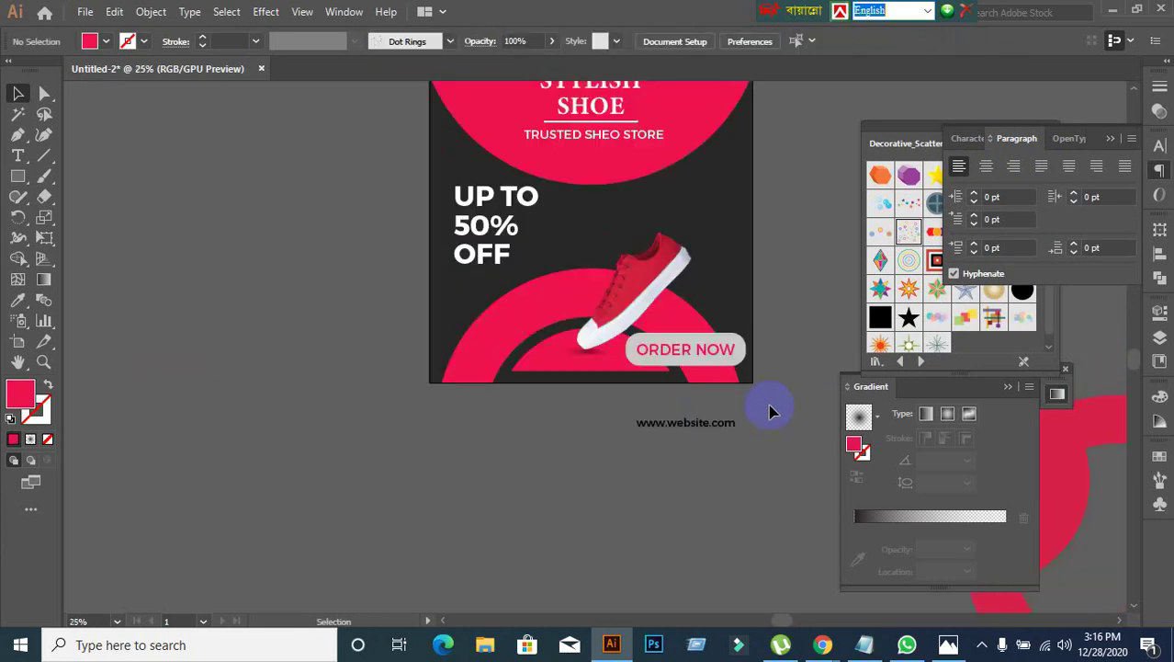
scroll(770, 410, "up", 2)
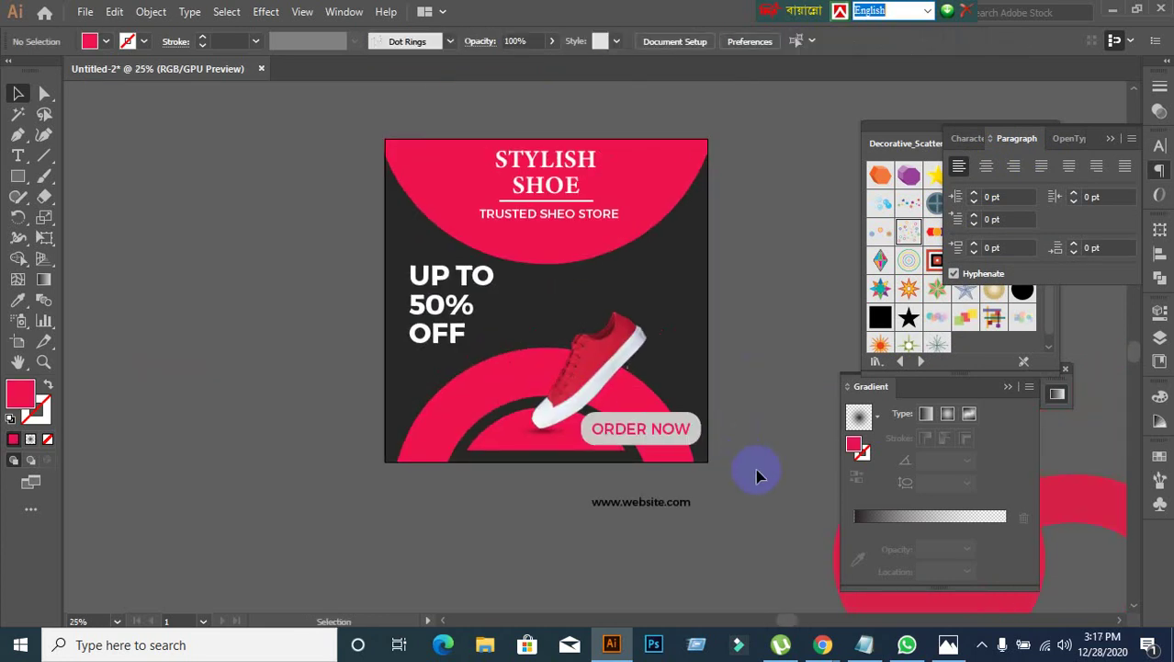
left_click_drag(652, 511, 557, 243)
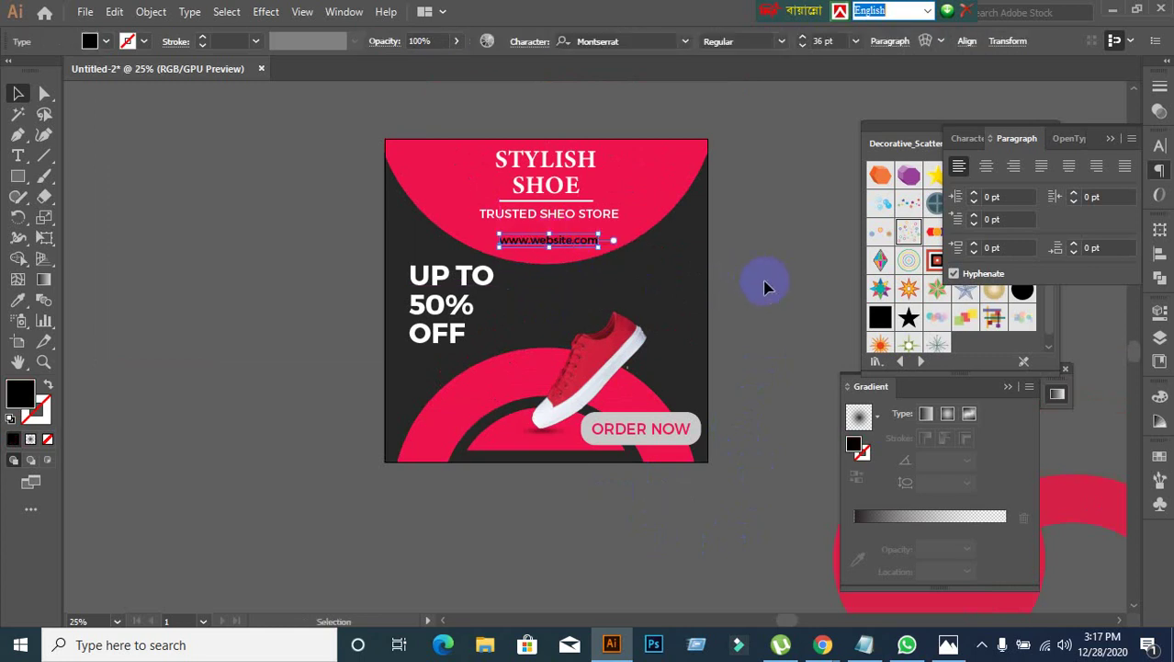
scroll(766, 288, "up", 1)
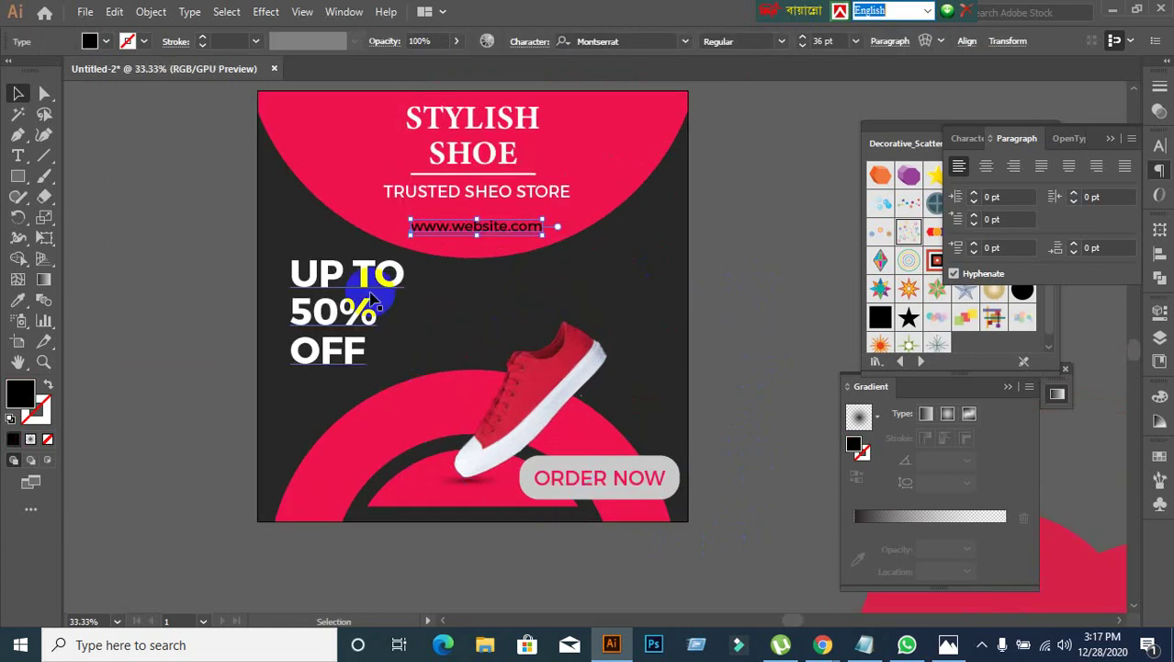
Step: Change the fill of the website address text to white
left_click(105, 41)
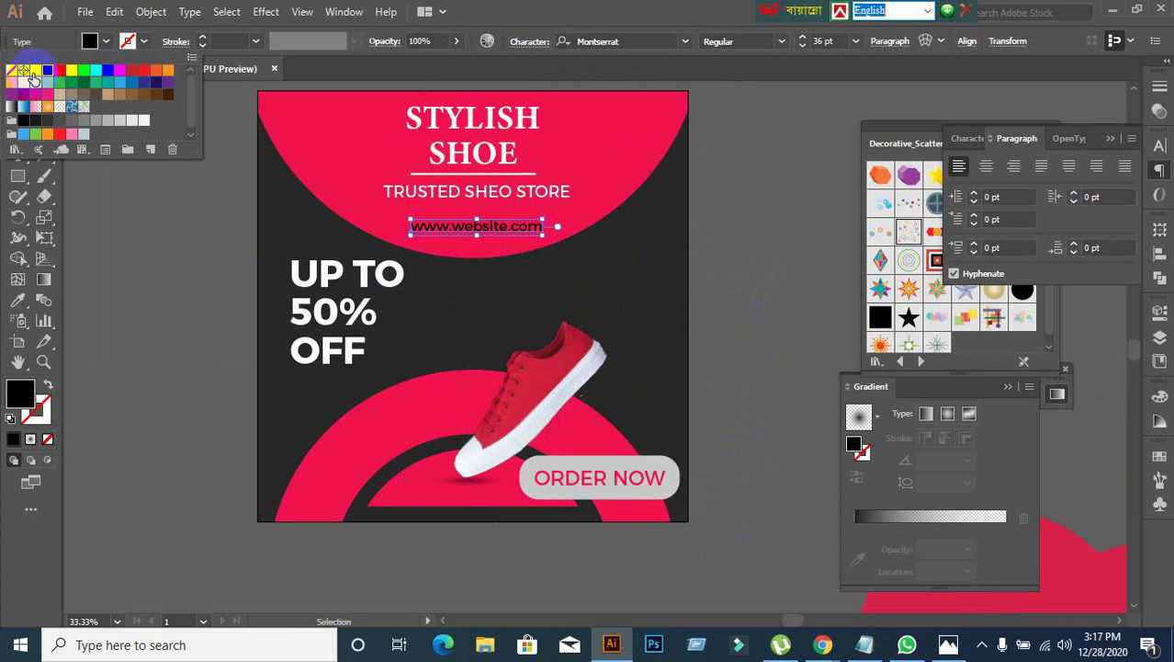
left_click(32, 73)
left_click(138, 285)
left_click(182, 277)
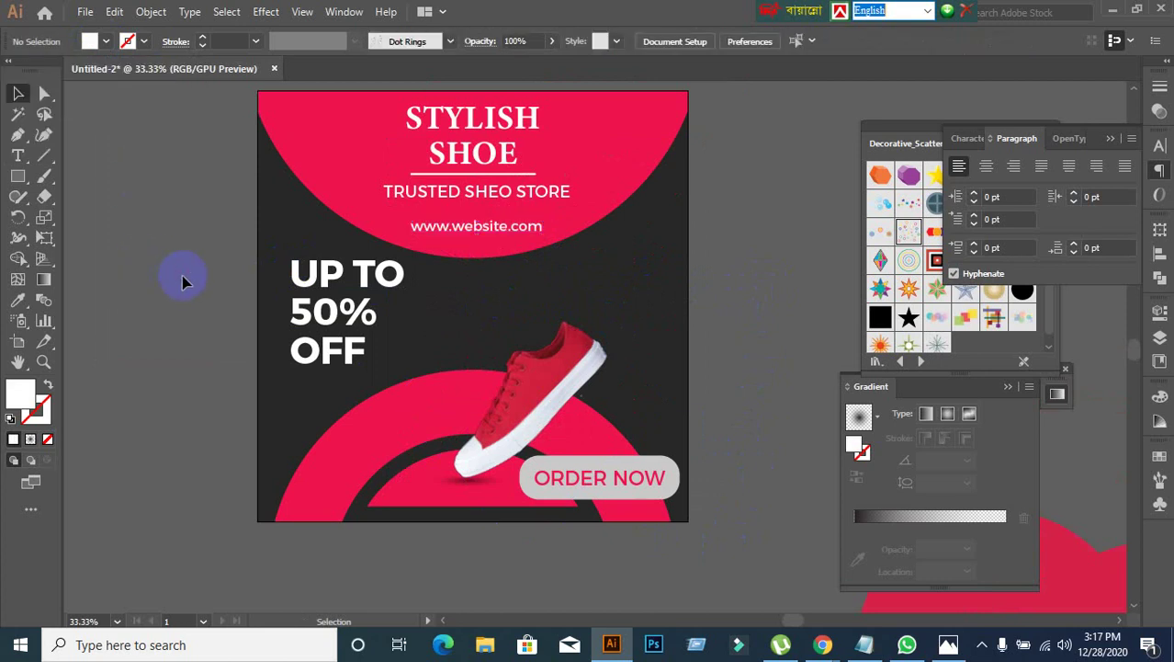
left_click(493, 237)
left_click(147, 345)
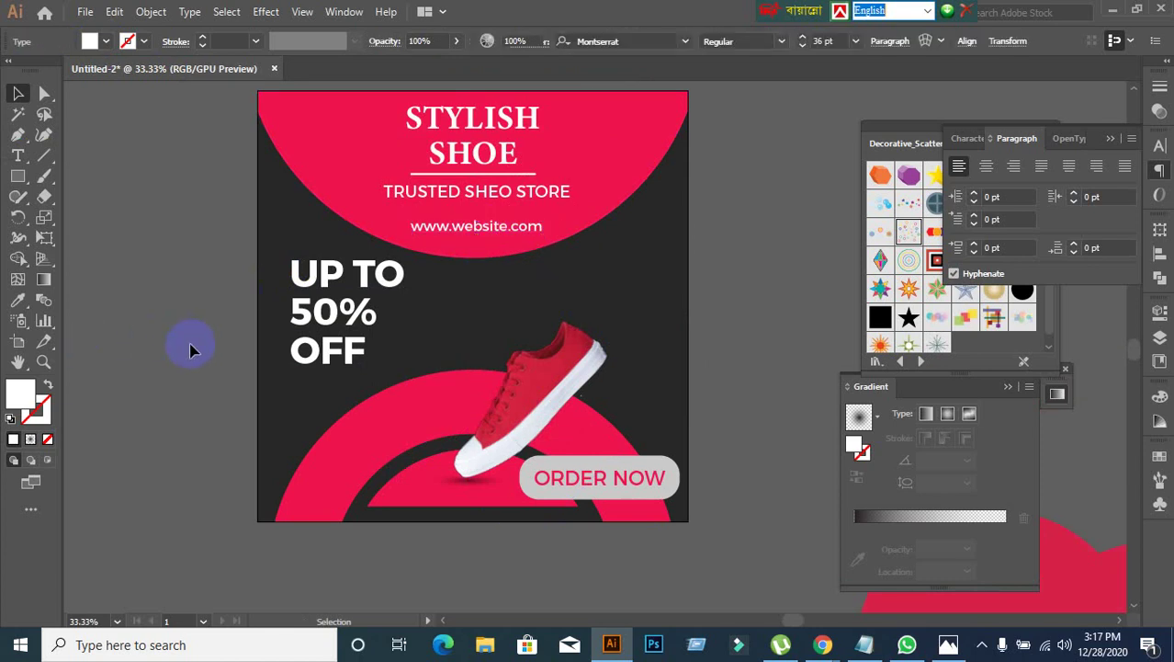
scroll(188, 366, "down", 1)
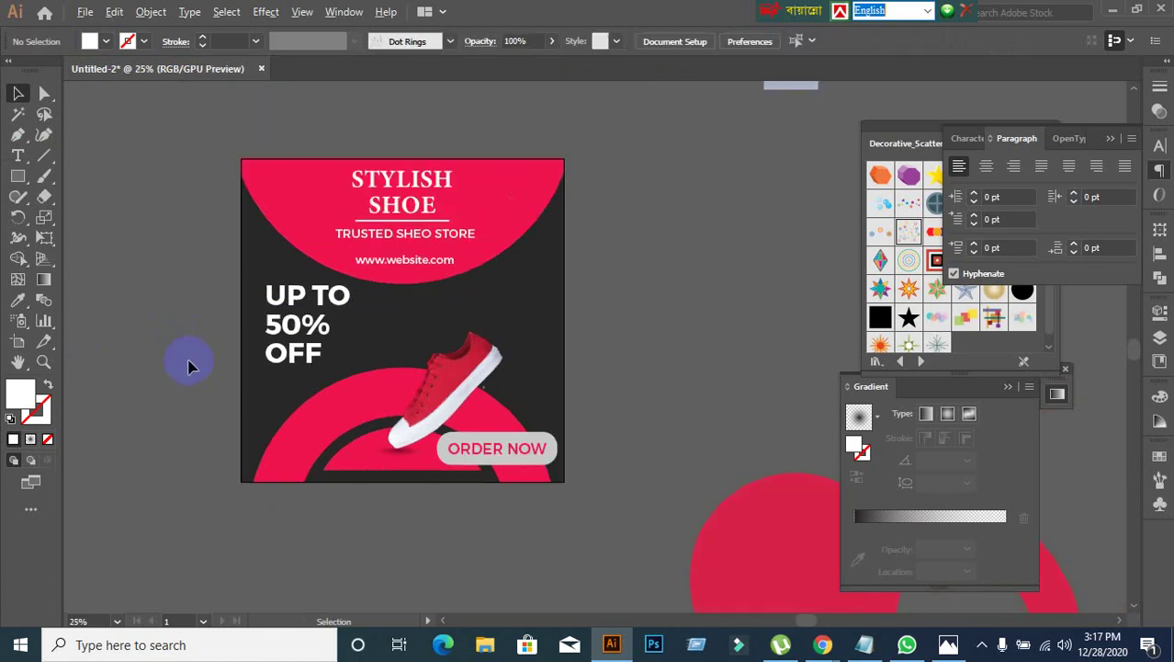
scroll(187, 365, "up", 1)
scroll(187, 365, "down", 1)
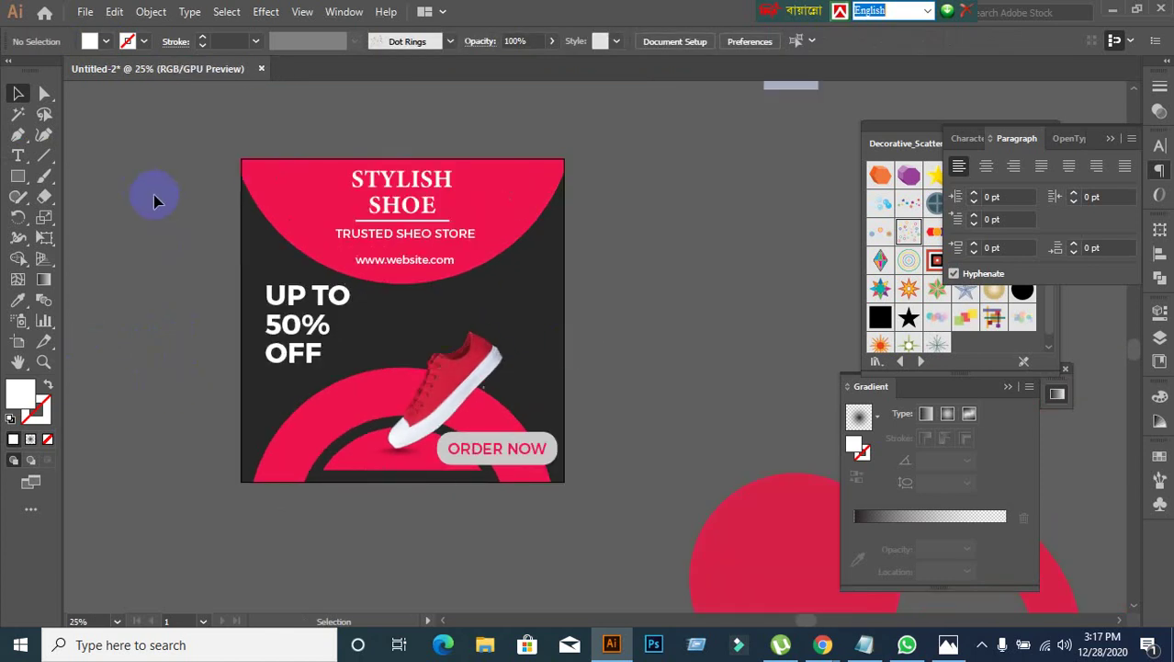
Step: Draw a straight horizontal line on the empty canvas beside the artboard and give it a red stroke
left_click_drag(46, 163, 108, 157)
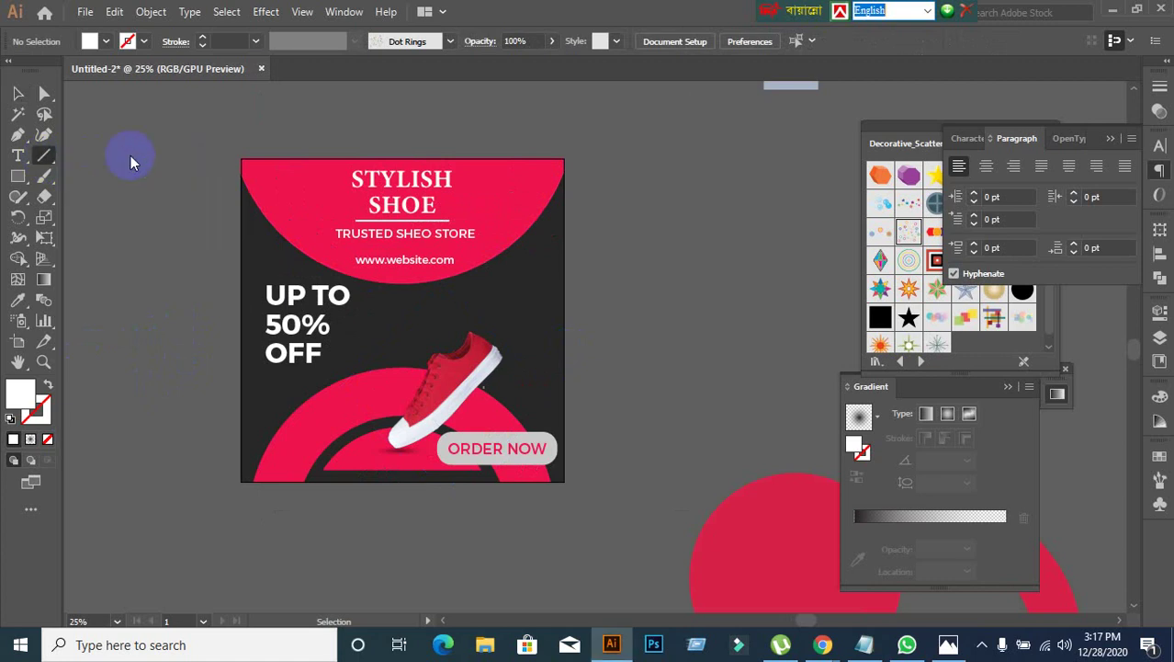
left_click_drag(591, 135, 765, 136)
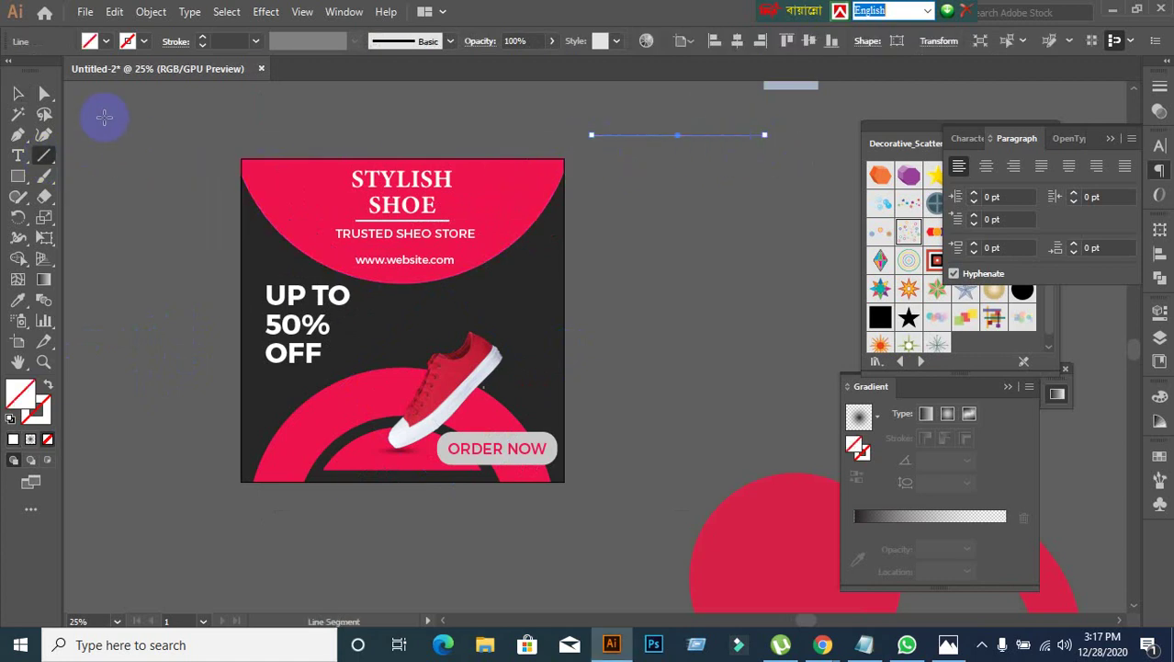
left_click(17, 94)
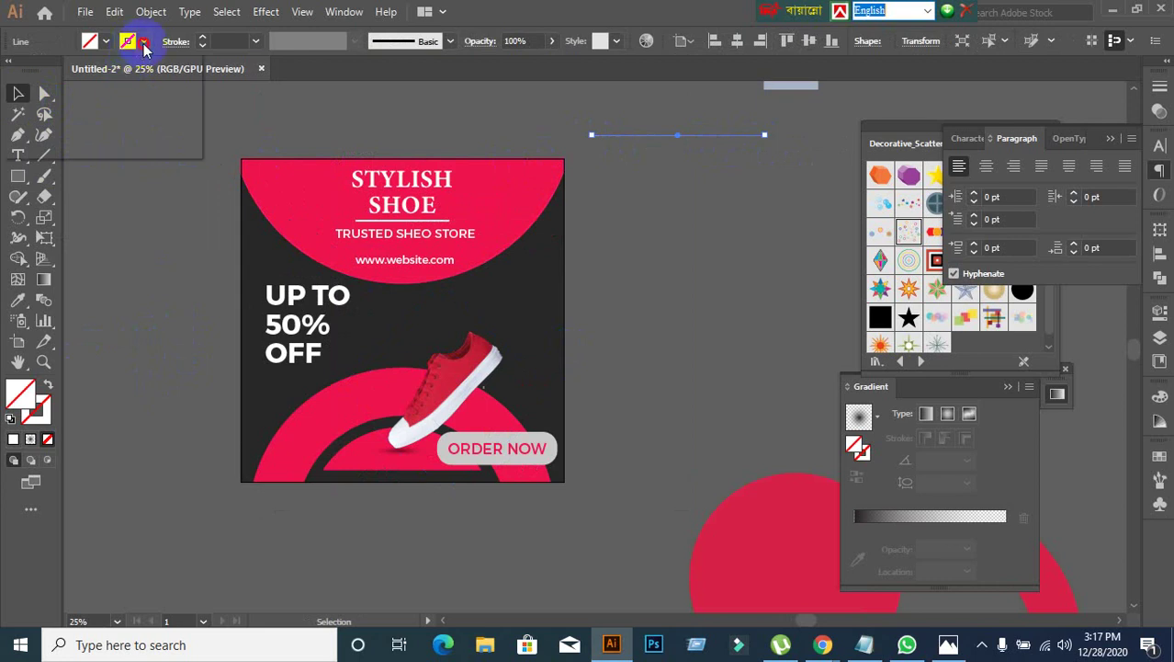
left_click(144, 40)
left_click(59, 77)
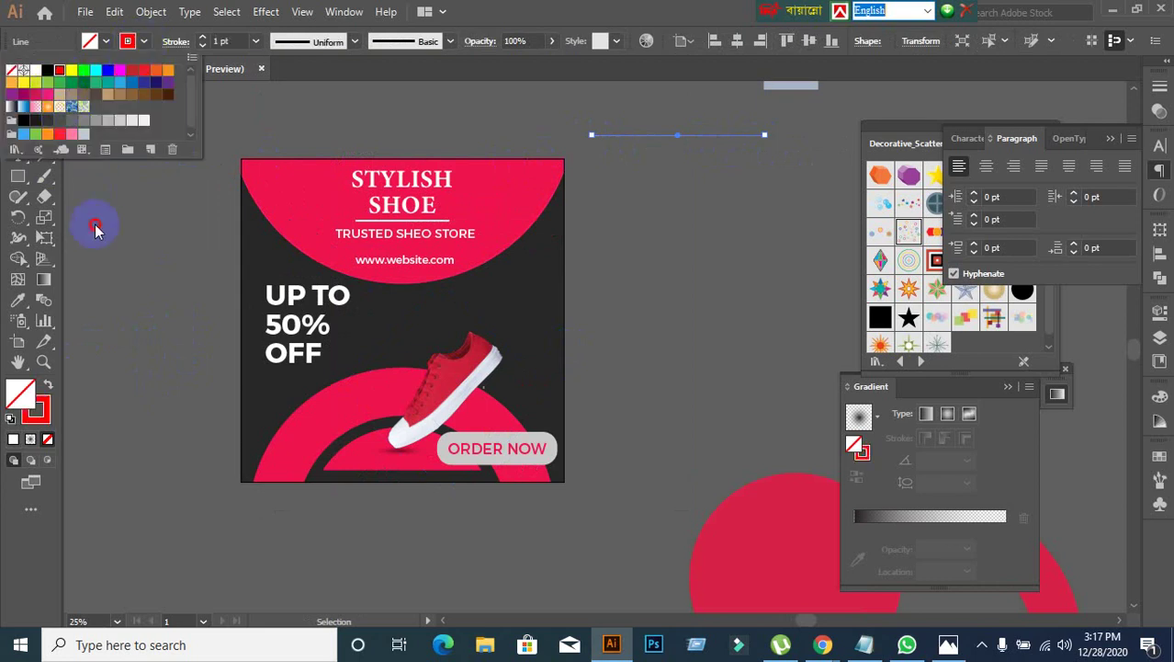
left_click(643, 128)
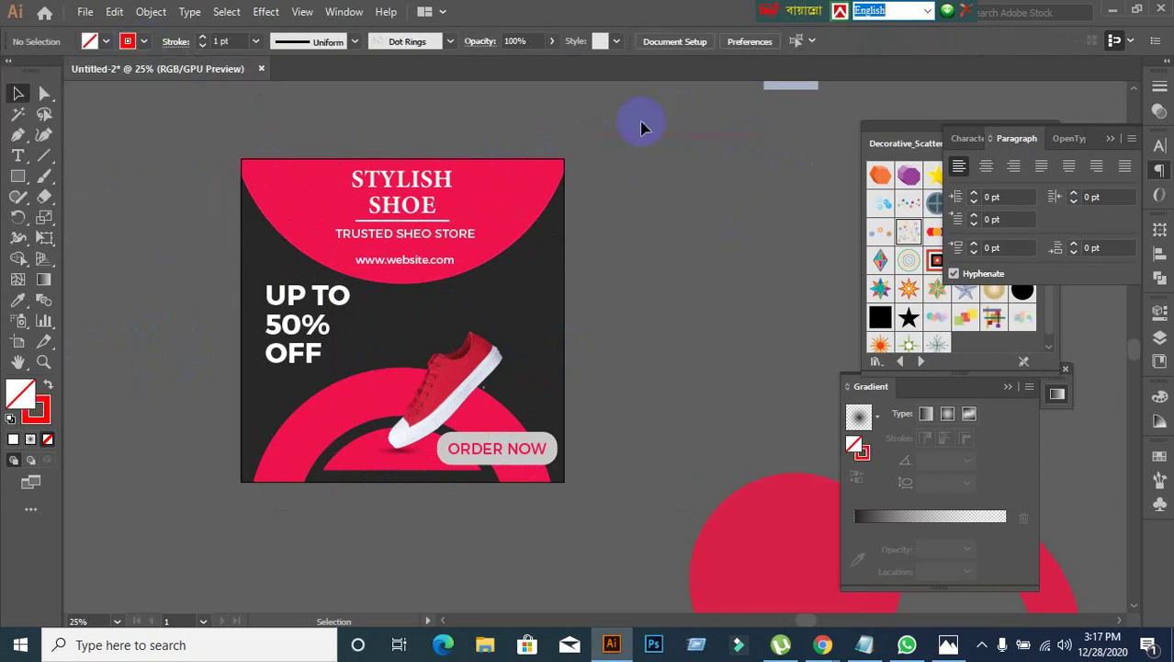
Step: Move the red line slightly down beside the ad and set its stroke weight to 3 pt
left_click_drag(663, 138, 671, 235)
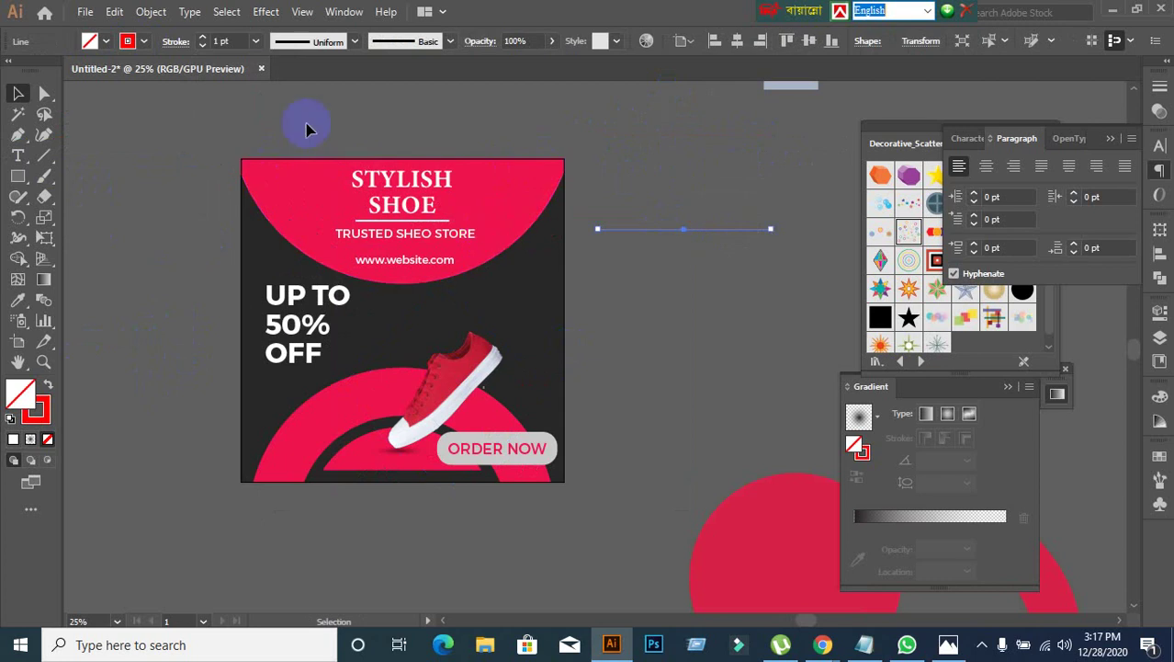
left_click(230, 41)
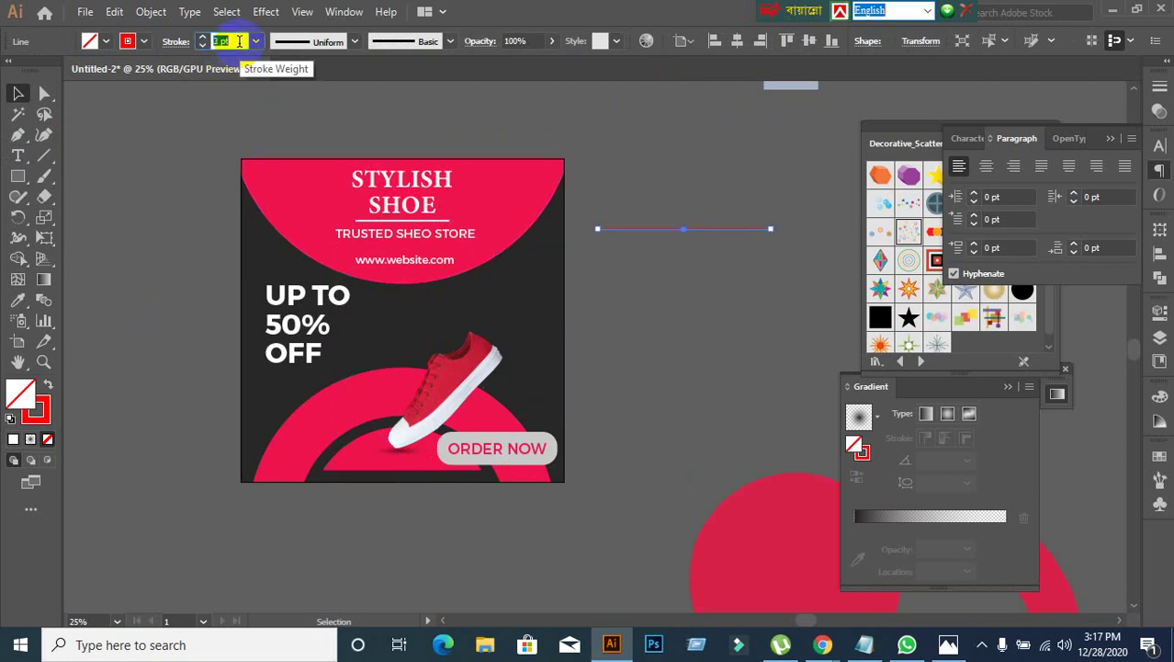
left_click(119, 162)
left_click(689, 229)
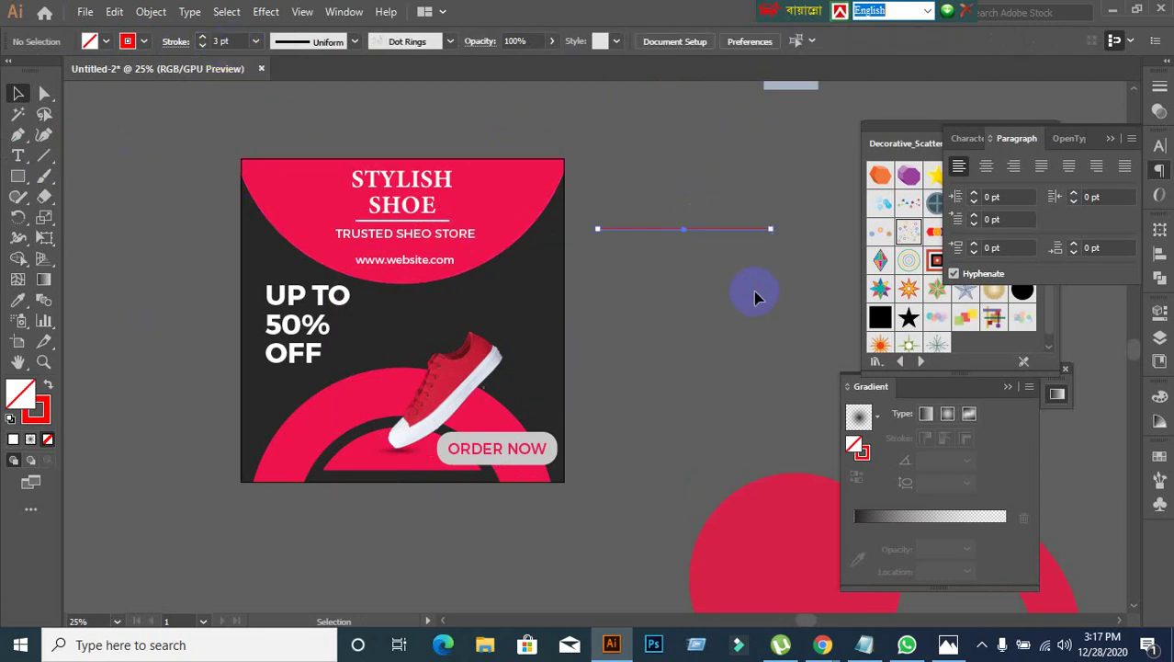
Step: Start a Zig Zag effect on the red line with preview on, 10 ridges per segment and corner points
left_click(266, 13)
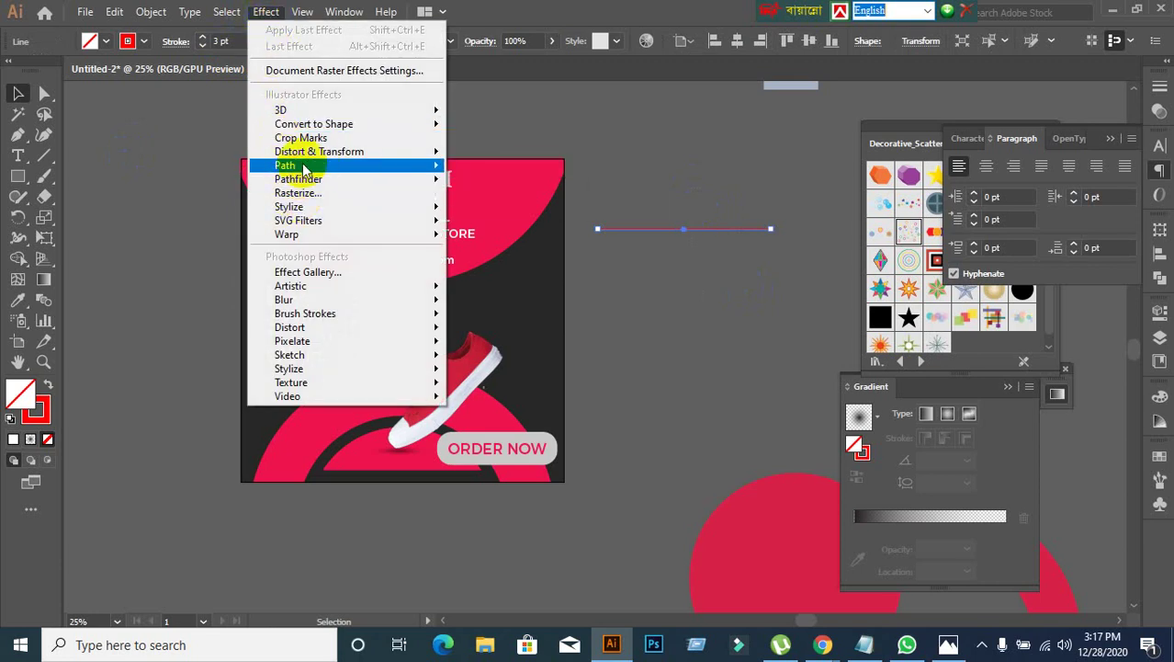
mouse_move(321, 154)
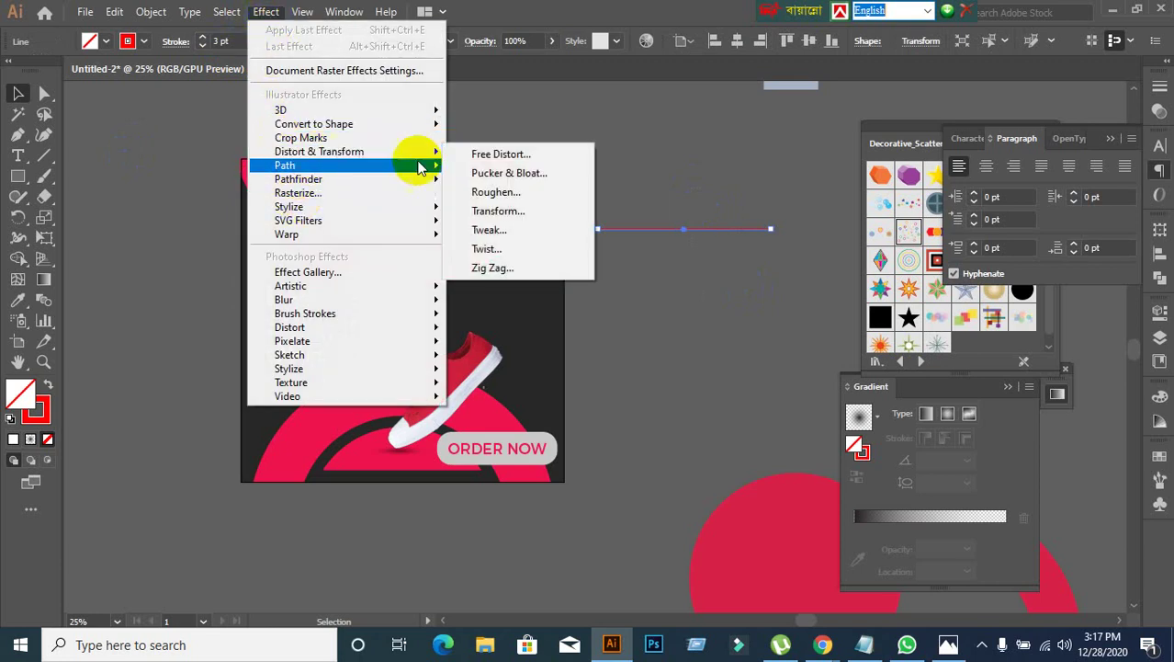
left_click(515, 267)
left_click(849, 289)
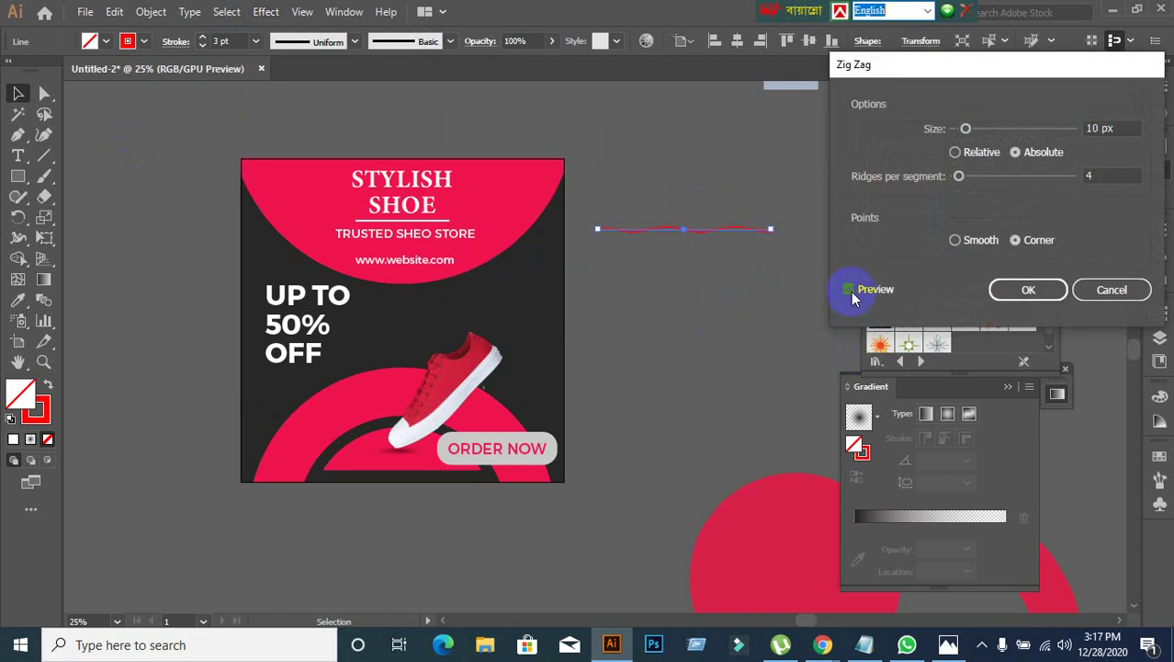
left_click(1118, 173)
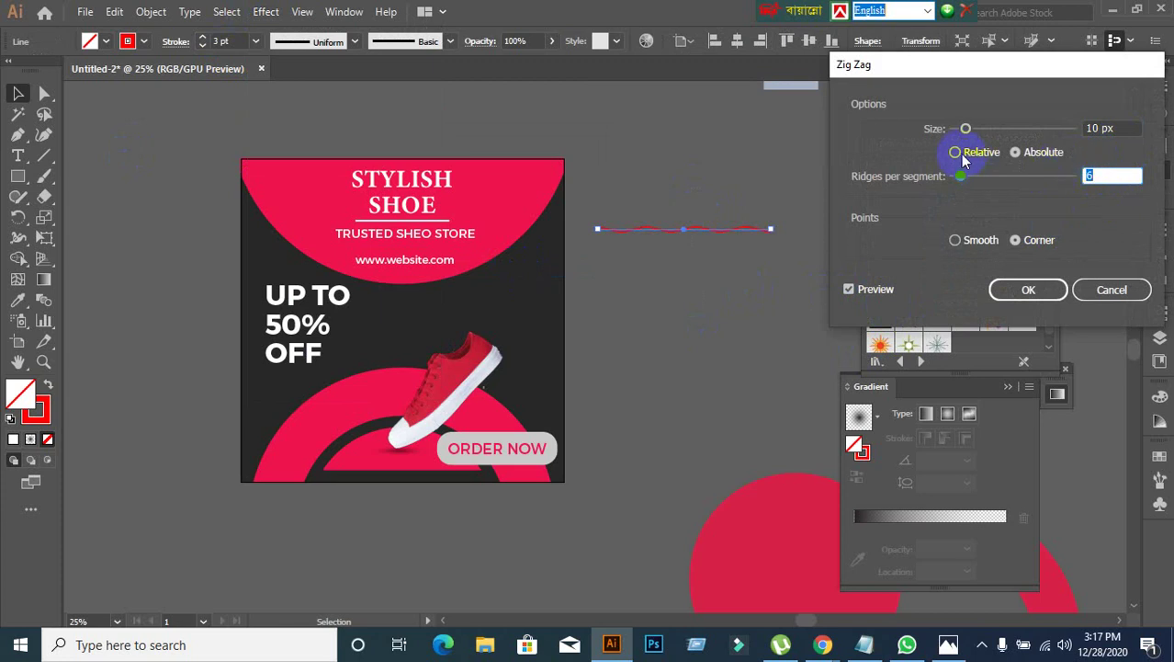
left_click(1106, 174)
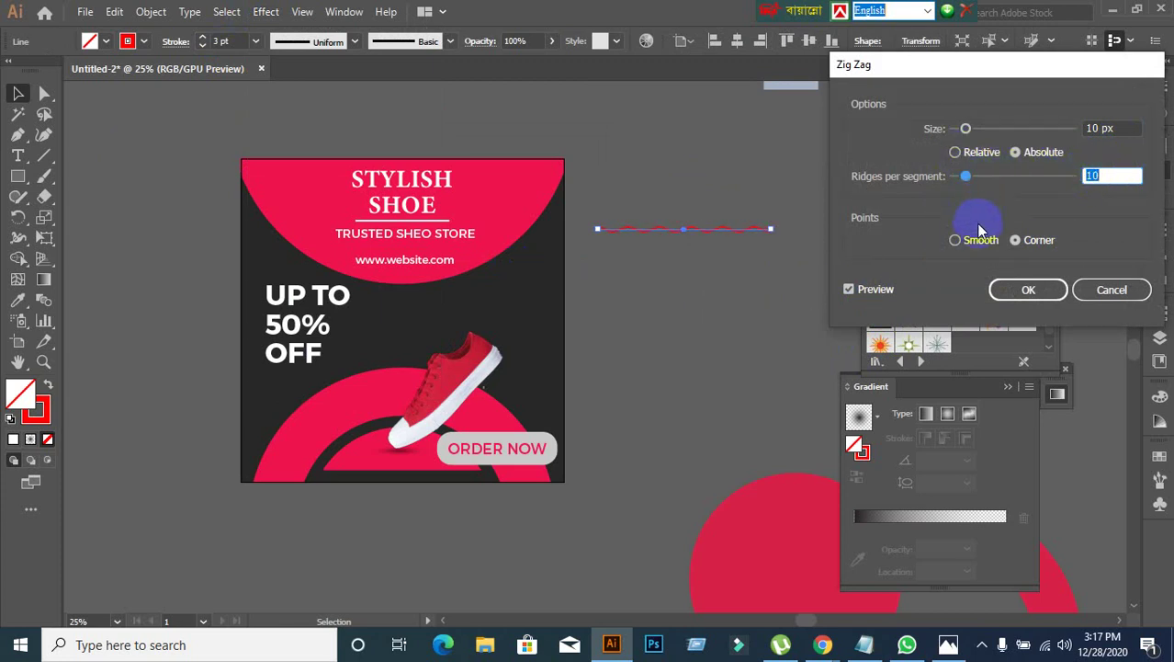
left_click(956, 242)
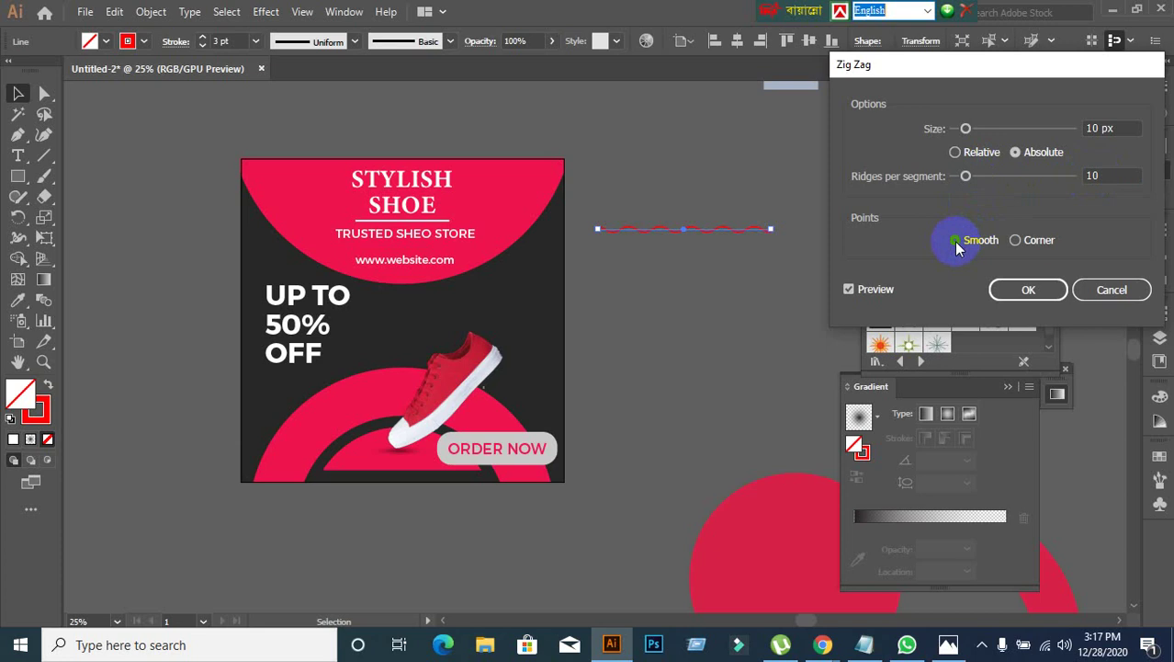
left_click(1015, 239)
Step: Set the zig zag size to 35 px, make its points smooth and apply the effect
left_click(1123, 129)
key("Up")
key("Up")
key("Up")
key("Up")
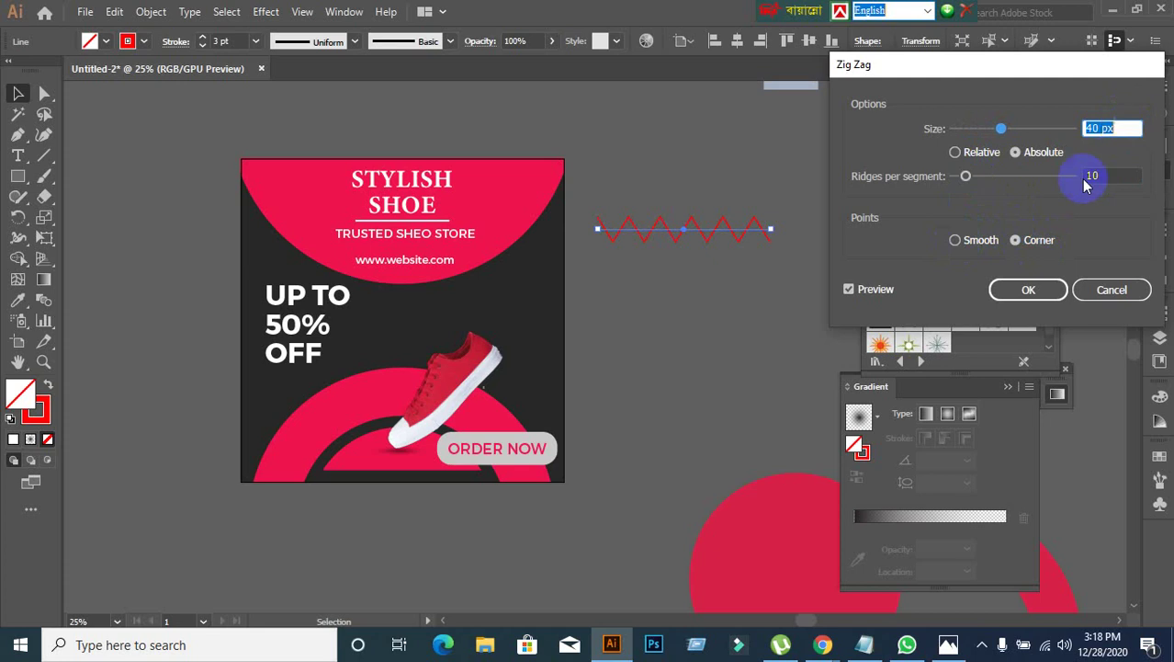
left_click(956, 239)
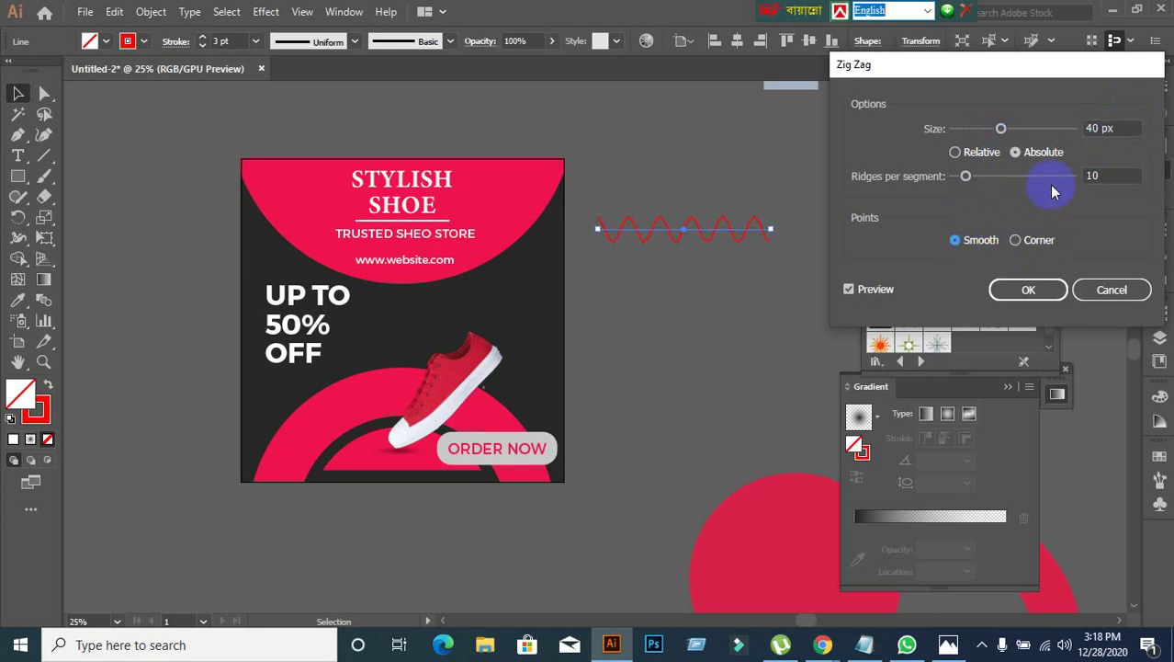
left_click(1115, 128)
key("Down")
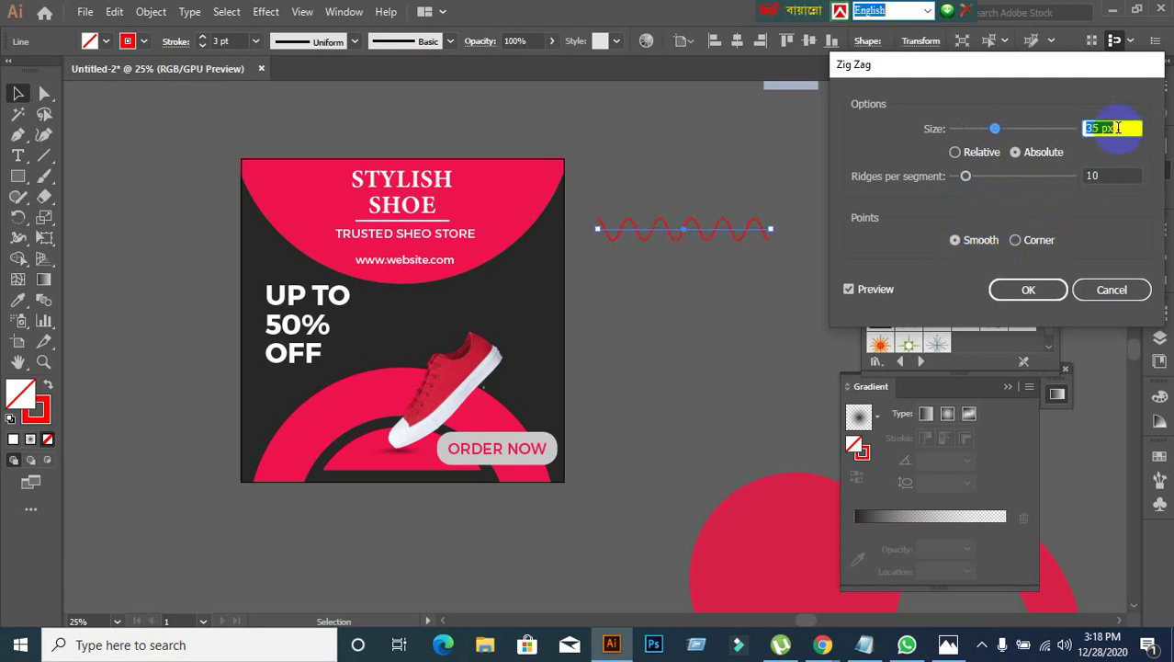
left_click(1041, 292)
left_click(691, 308)
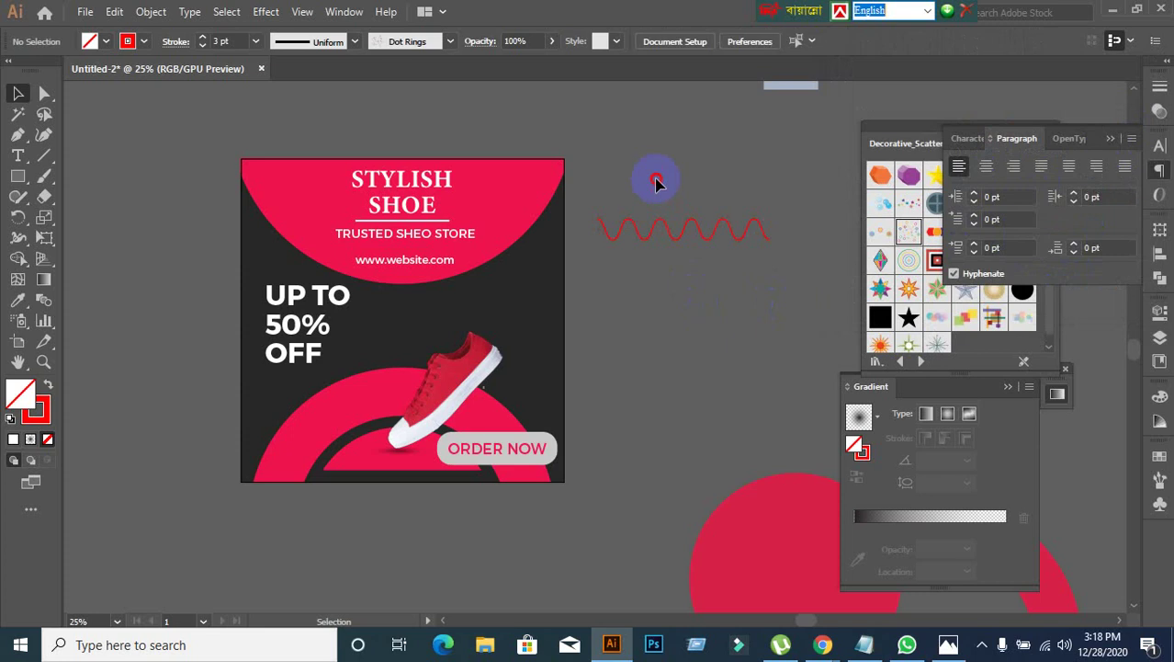
Step: Expand the wavy line's appearance and then expand its fill and stroke into a filled shape
left_click_drag(656, 183, 703, 359)
left_click(149, 13)
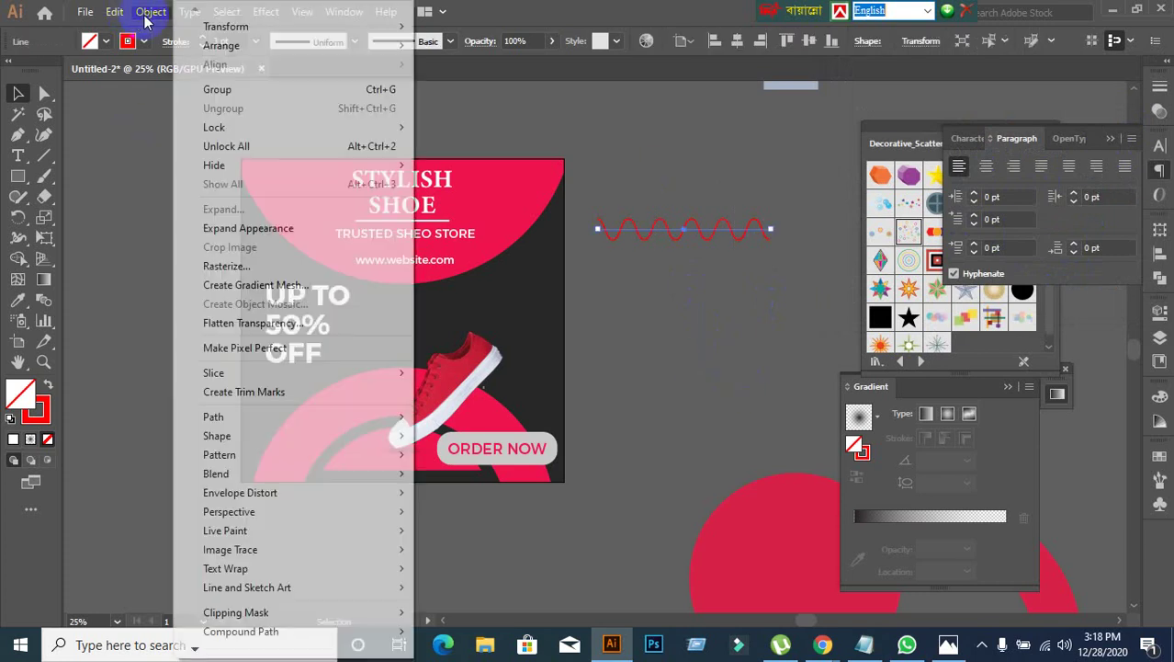
left_click(232, 229)
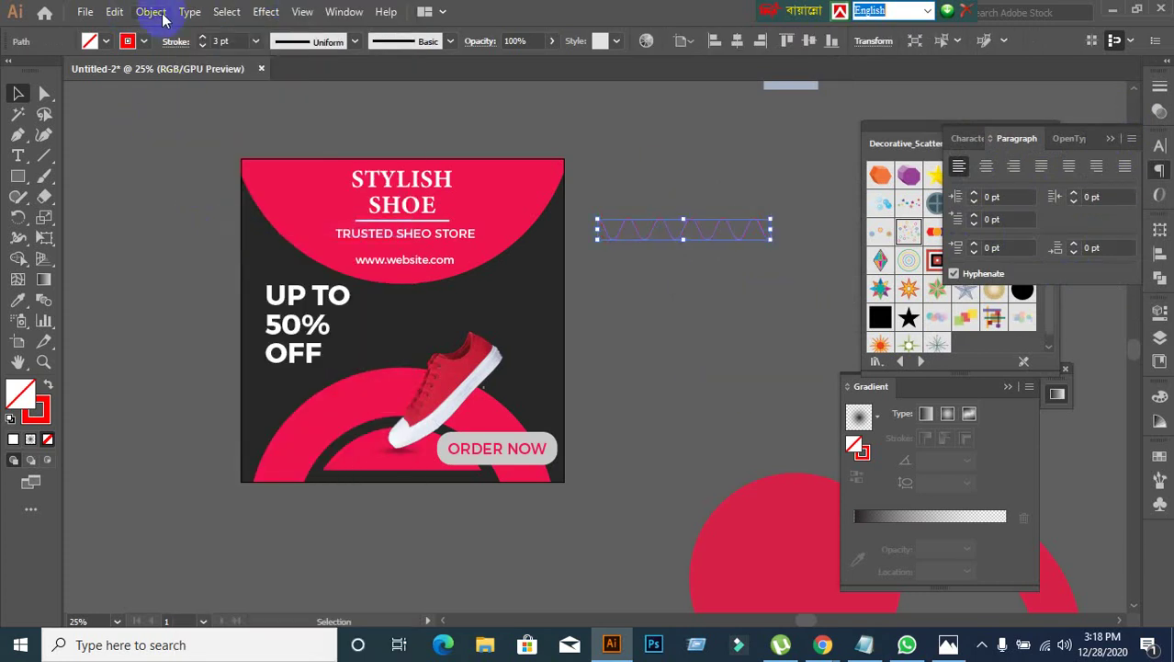
left_click(151, 13)
left_click(221, 206)
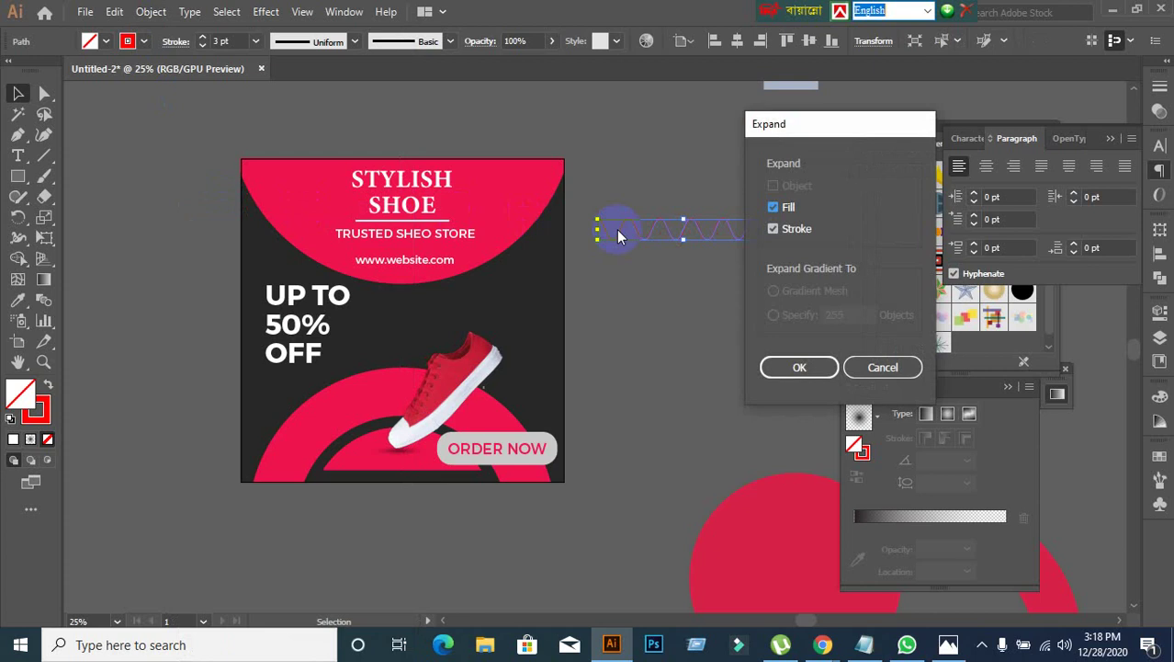
left_click(799, 368)
left_click(676, 302)
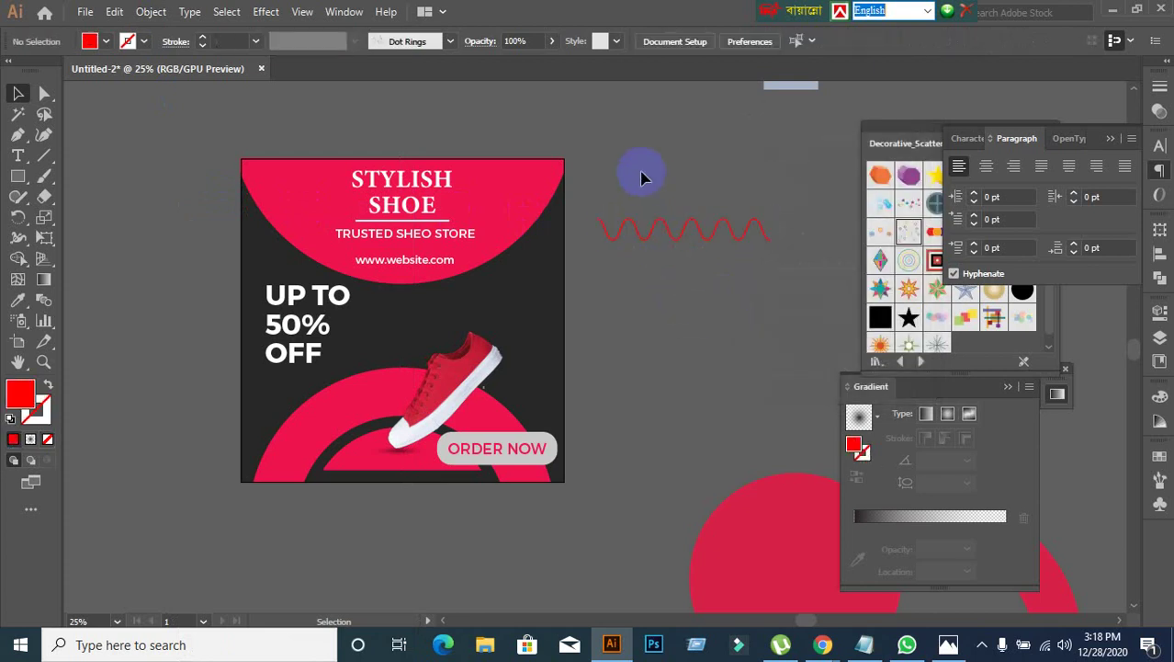
Step: Change the fill of the expanded wavy line to white
left_click_drag(640, 173, 713, 265)
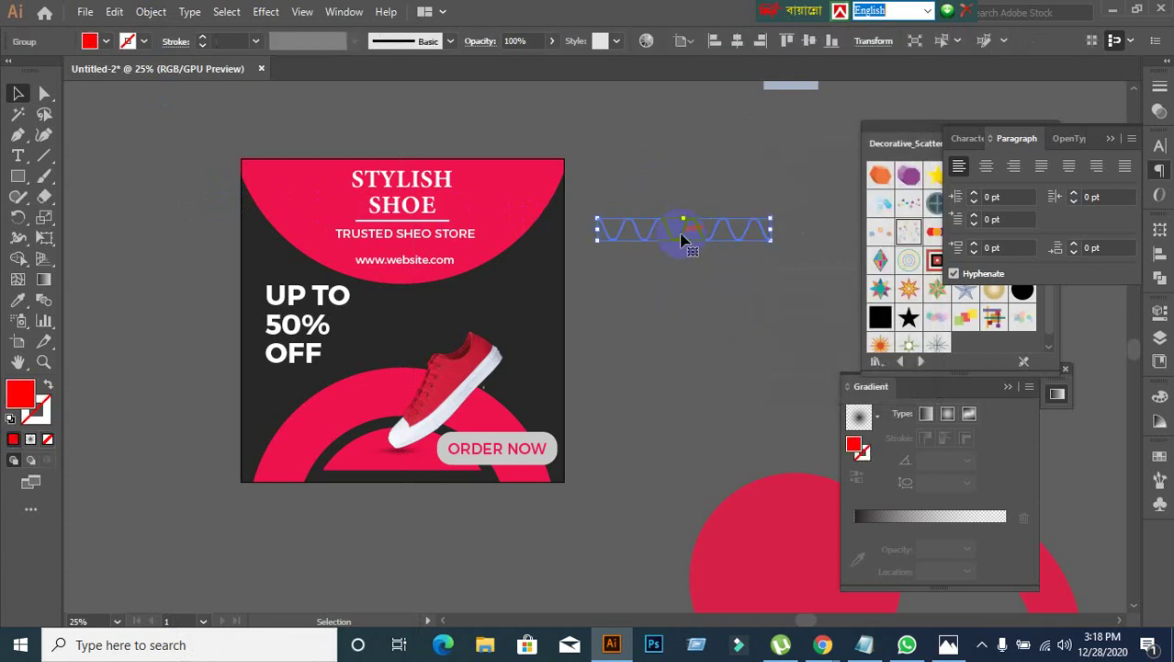
left_click(105, 41)
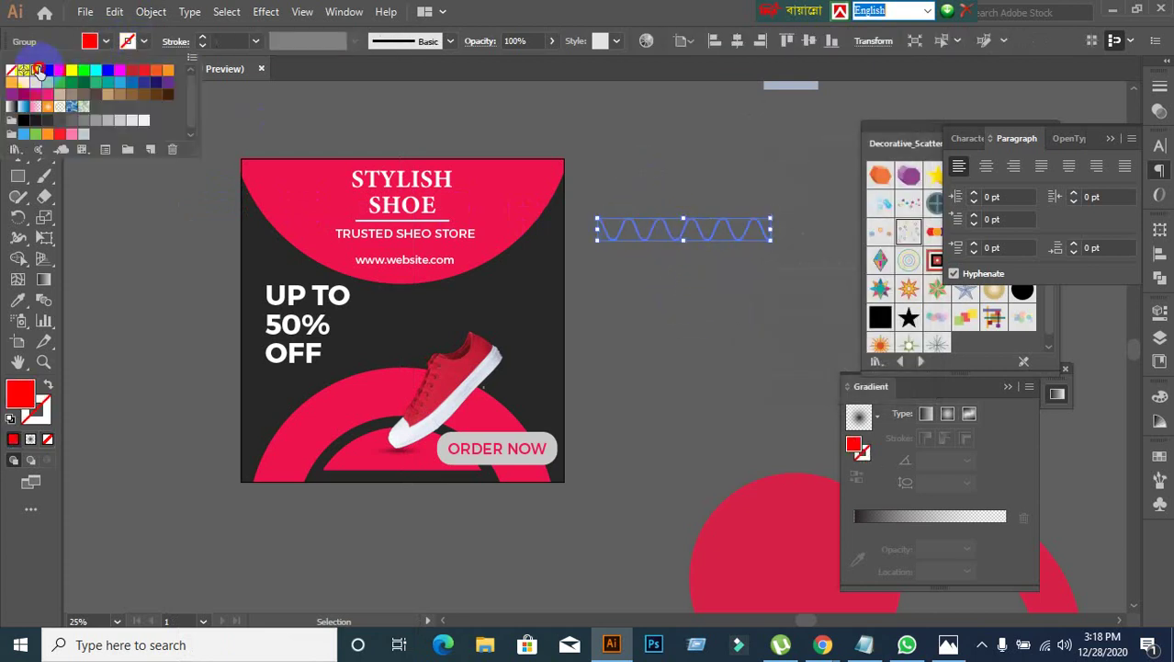
left_click(37, 70)
left_click(132, 297)
Step: Scale the white wavy line down and place it on the ad's dark area just above the shoe
left_click_drag(676, 200, 722, 288)
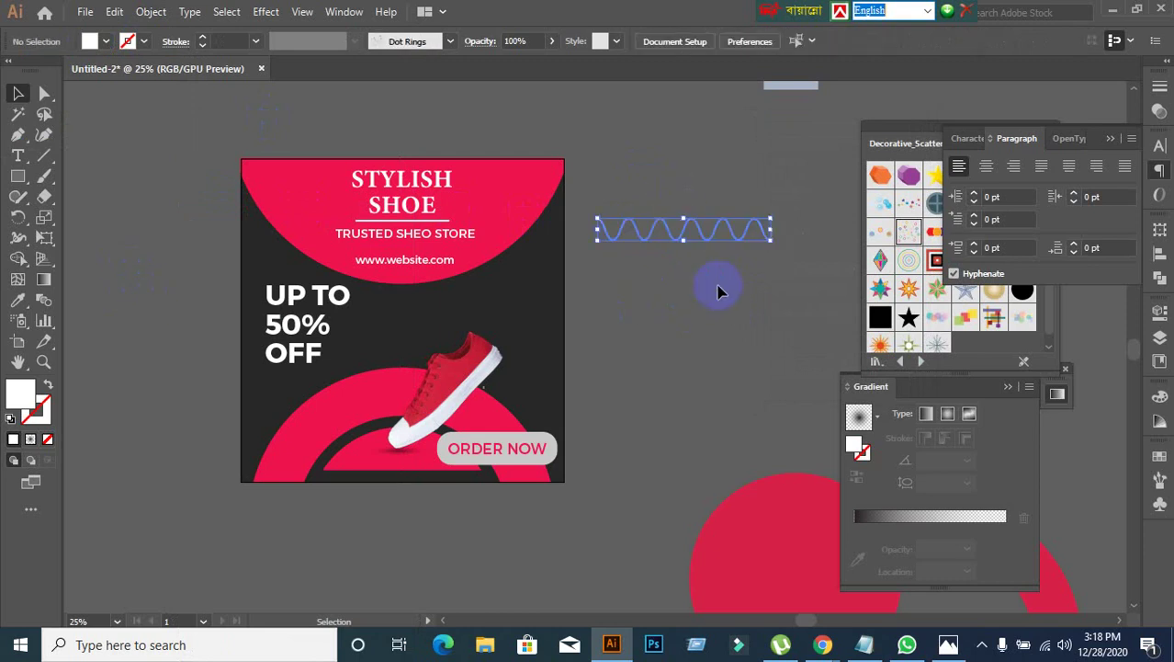
left_click_drag(772, 244, 729, 232)
left_click_drag(649, 239, 496, 346)
scroll(496, 346, "up", 2)
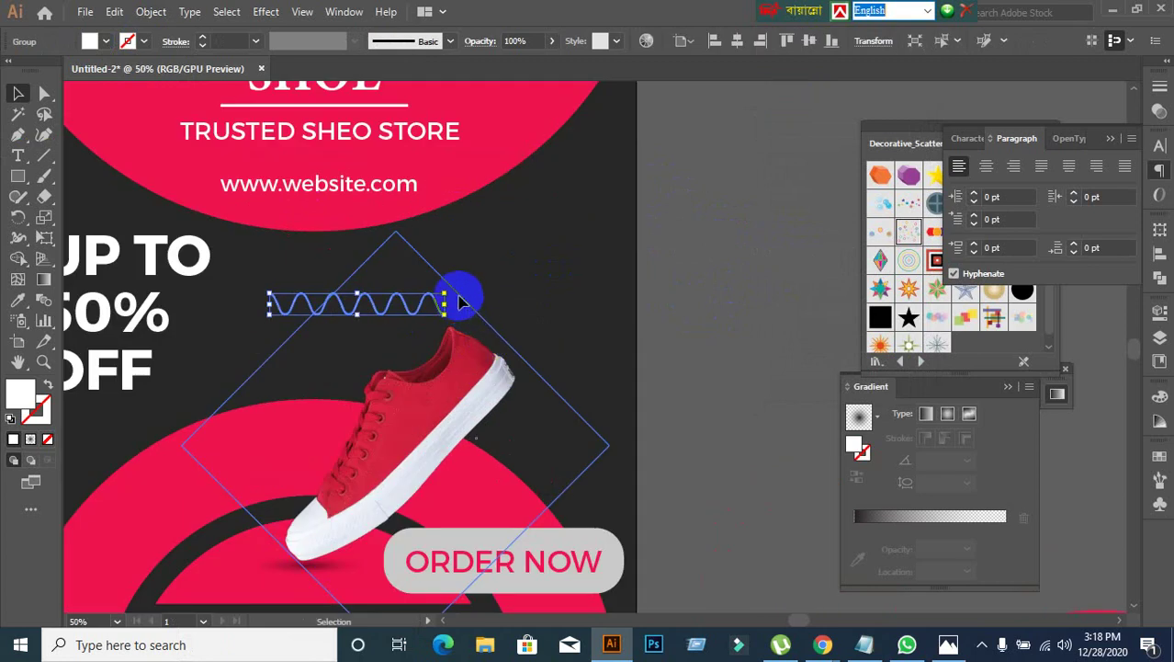
Step: Make two copies of the white wavy line, staggered diagonally upward above the shoe
left_click_drag(453, 286, 590, 263)
left_click(605, 285)
left_click_drag(495, 309, 649, 208)
scroll(585, 321, "down", 1)
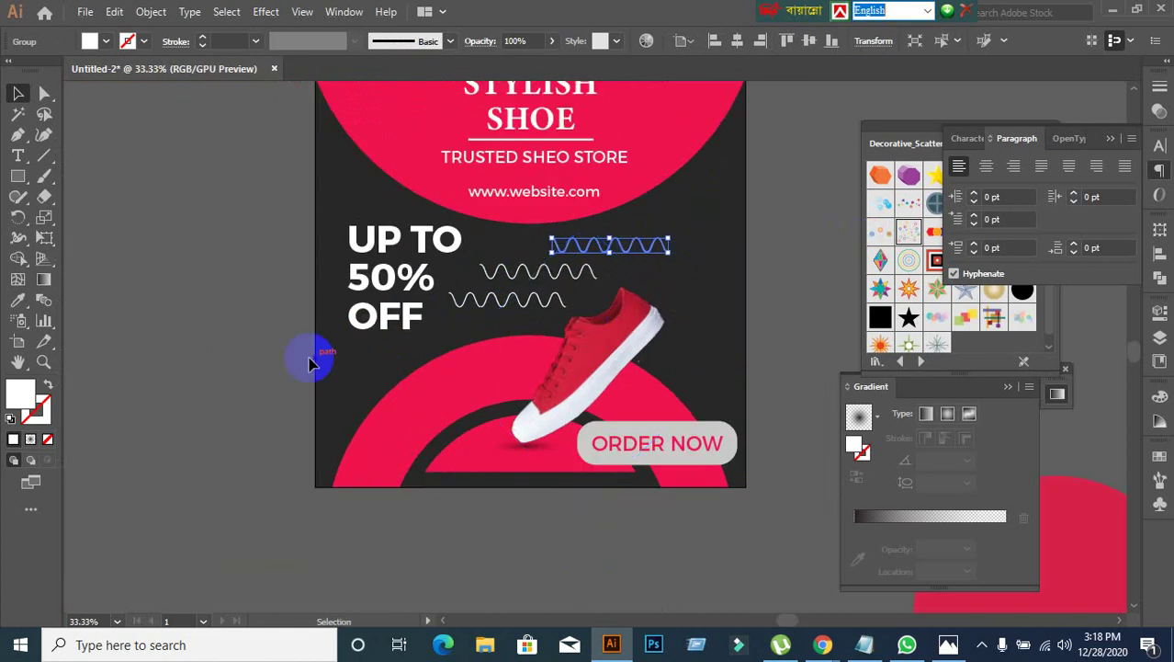
left_click(205, 346)
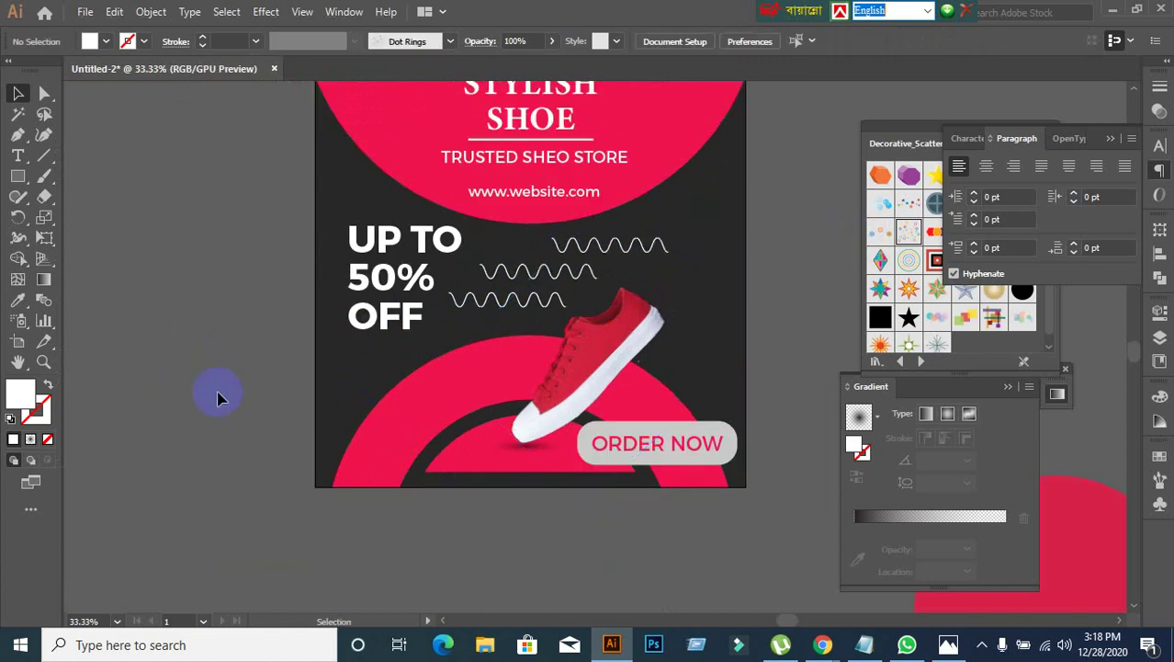
left_click_drag(218, 397, 170, 382)
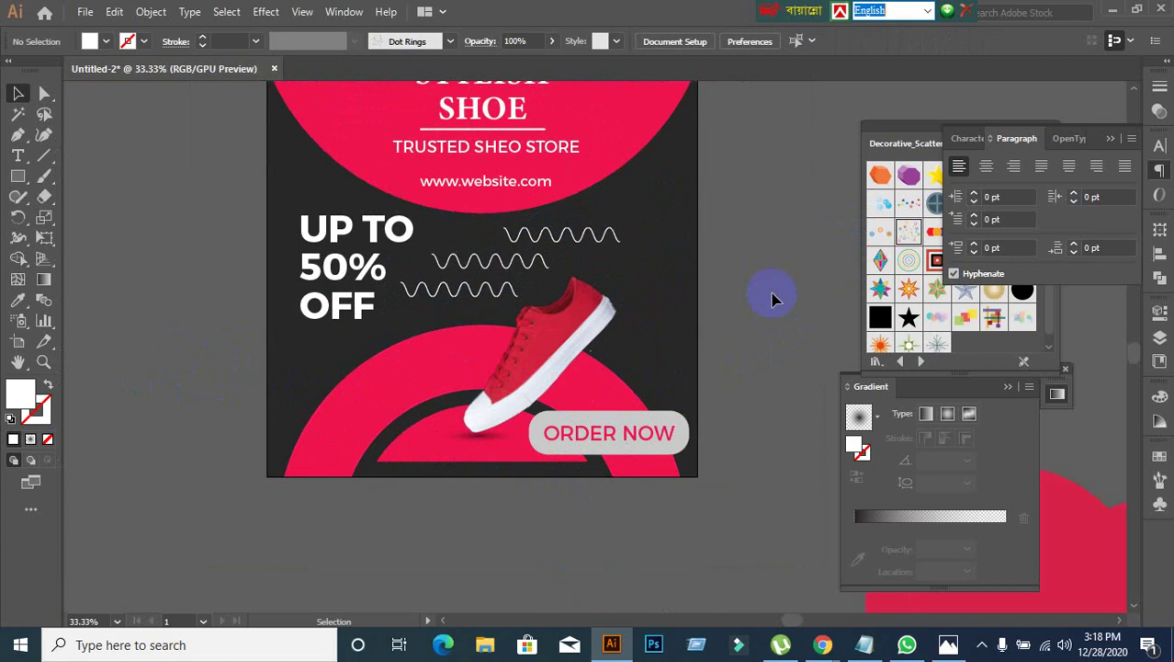
Step: Rotate the uppermost wavy line by about 45 degrees clockwise so it slopes down towards the shoe
left_click(627, 235)
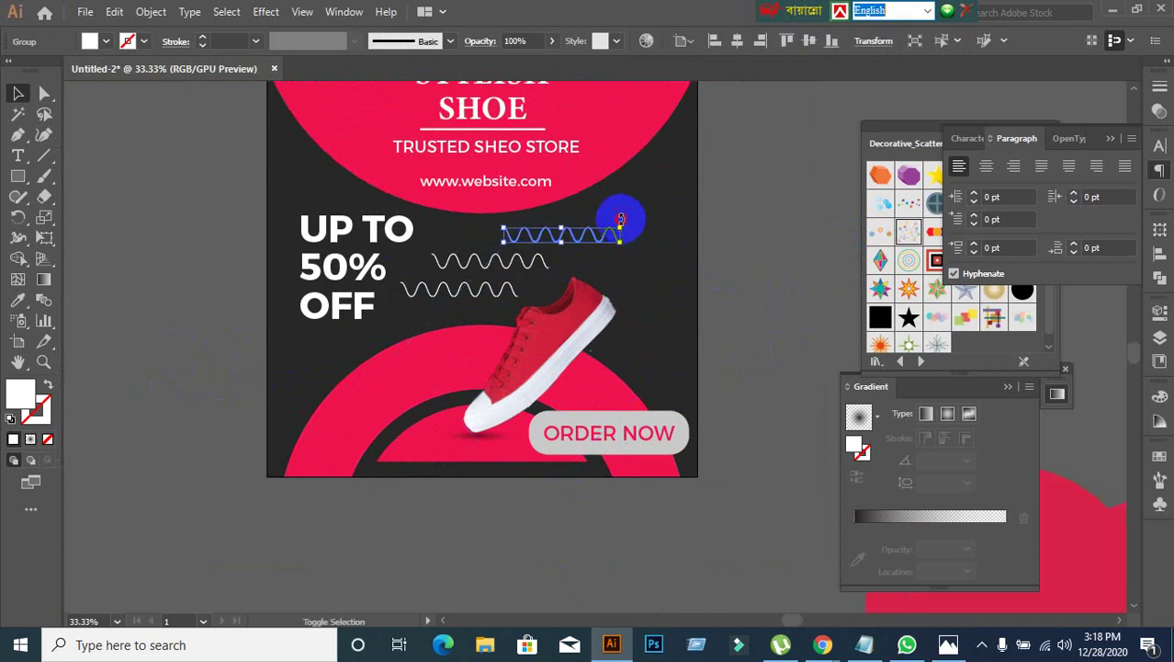
mouse_move(620, 220)
left_mouse_down()
mouse_move(608, 309)
mouse_move(664, 284)
left_mouse_up()
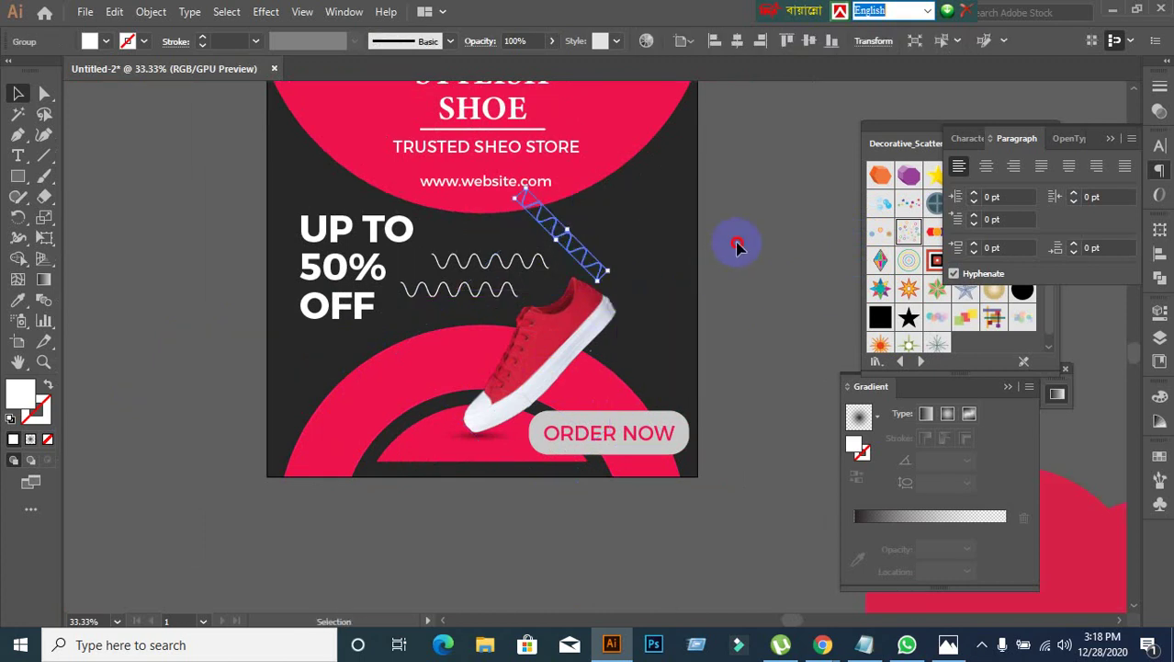
left_click(738, 246)
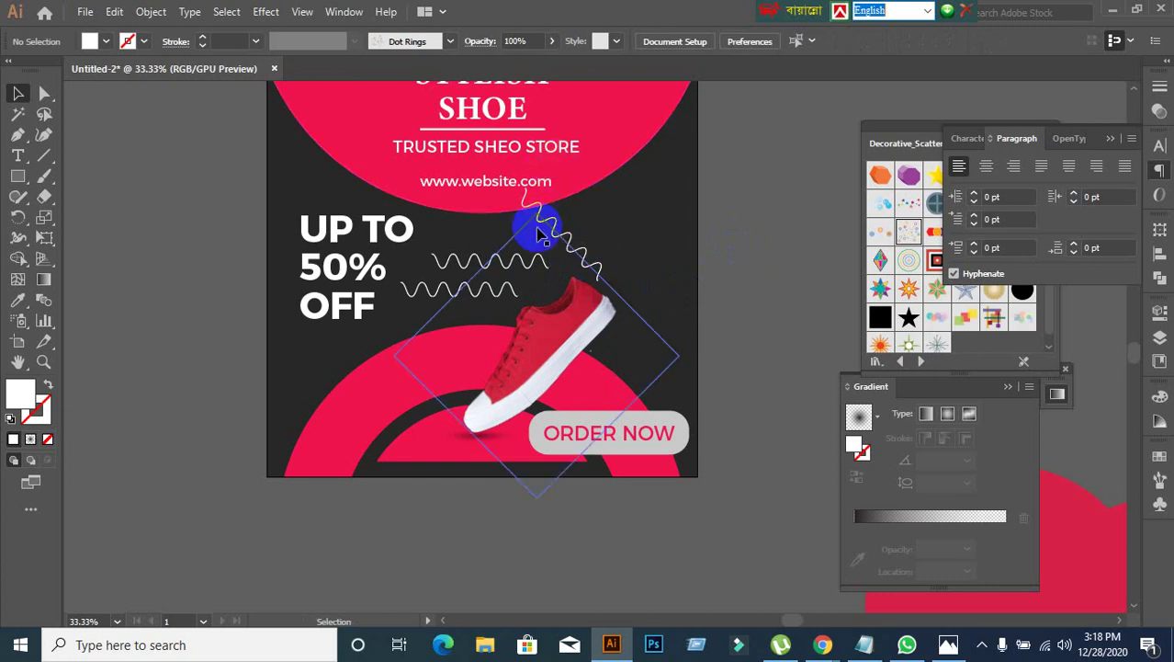
Step: Spread the wavy lines around the shoe, moving the slanted one to its upper right and the horizontal ones slightly upward
left_click_drag(542, 216, 652, 222)
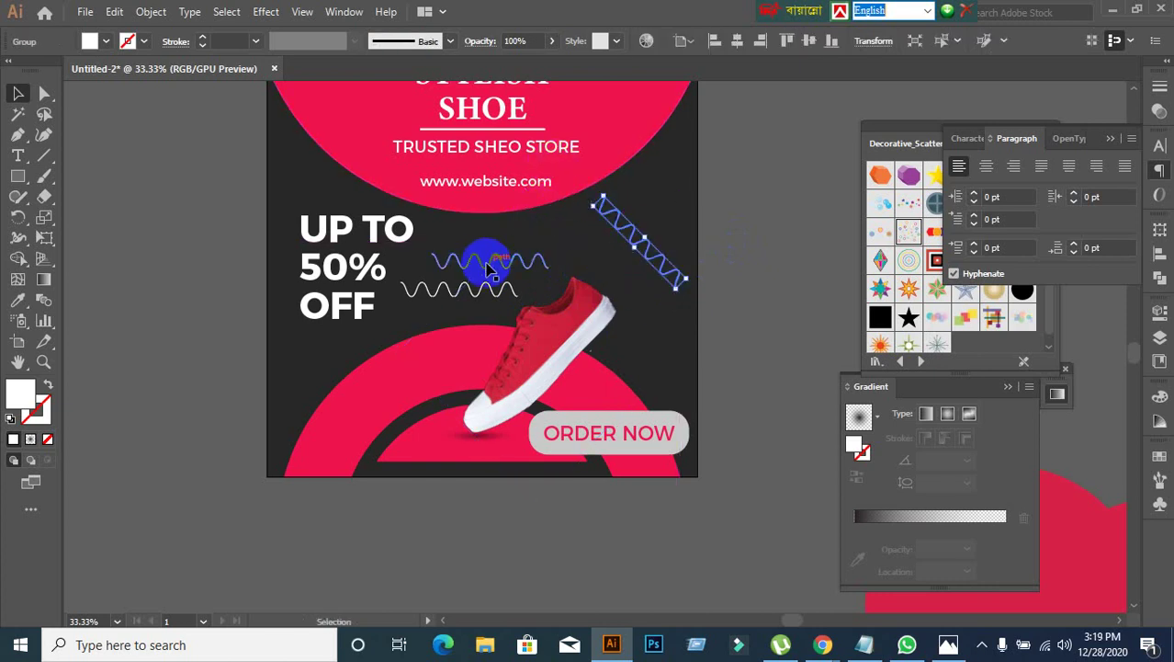
mouse_move(490, 268)
left_mouse_down()
mouse_move(446, 261)
mouse_move(533, 248)
left_mouse_up()
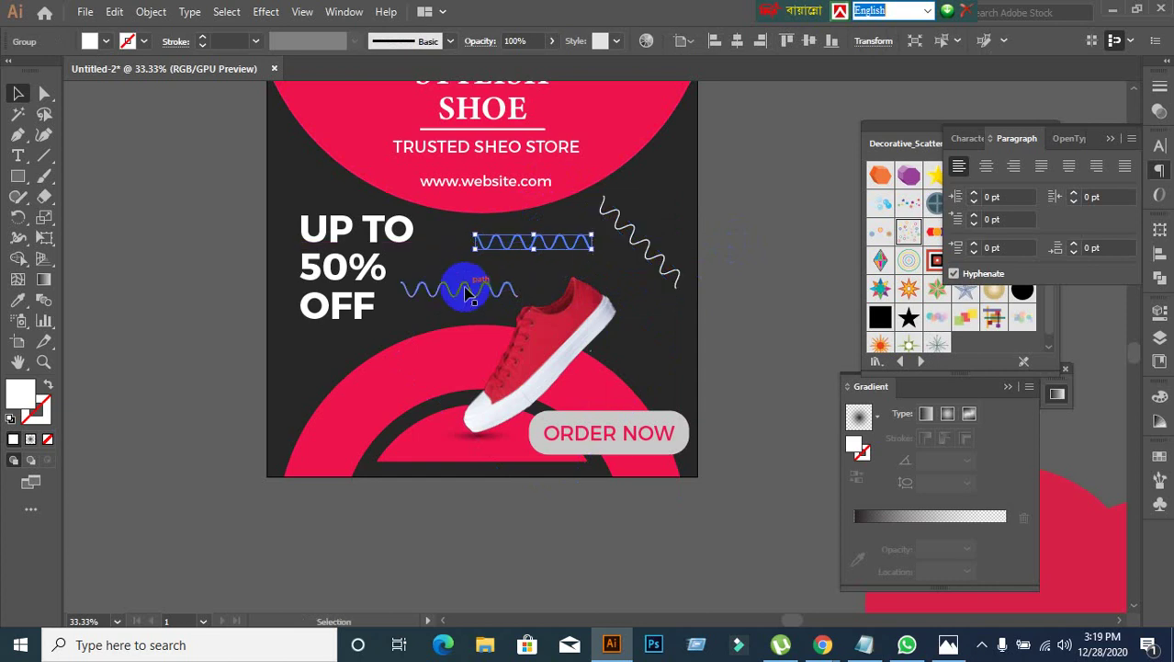
mouse_move(466, 293)
left_mouse_down()
mouse_move(459, 260)
mouse_move(492, 274)
mouse_move(469, 286)
left_mouse_up()
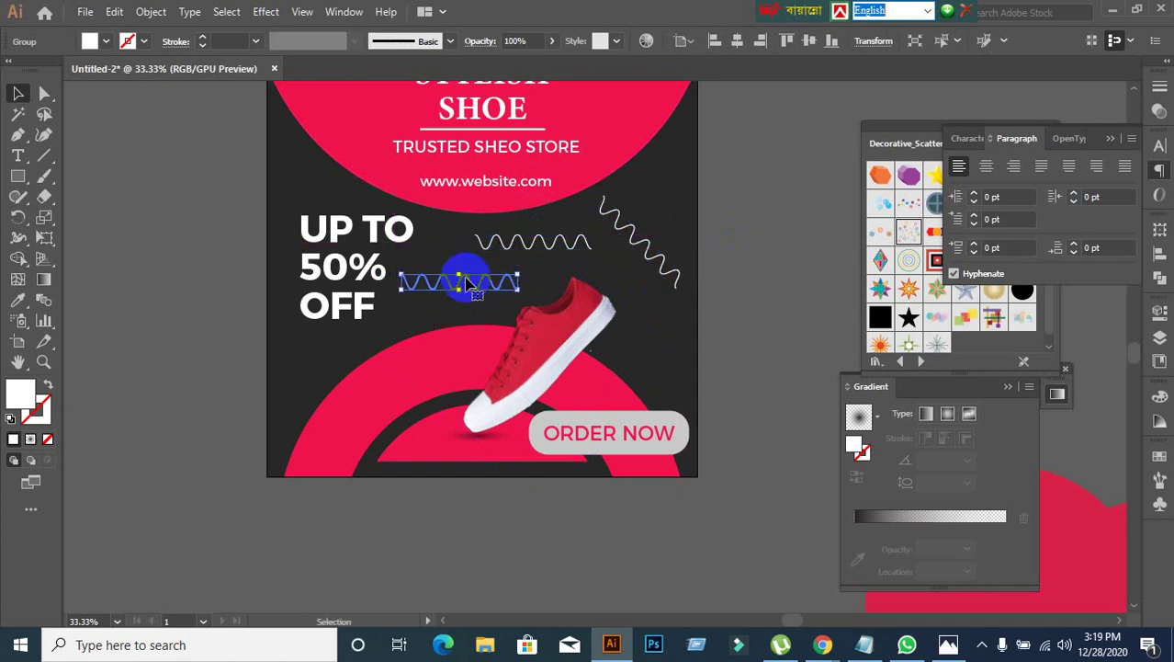
Step: Delete the upper horizontal wavy line and move the other horizontal one up beside the UP TO 50% OFF text
left_click_drag(488, 247, 481, 243)
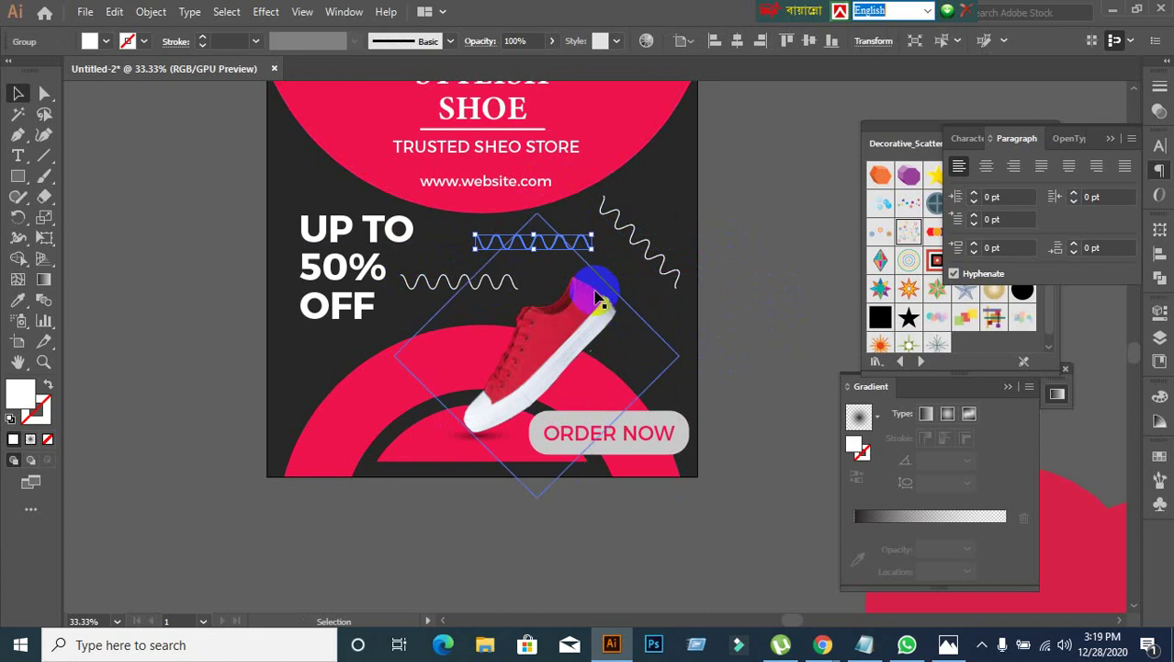
key("ctrl+shift+a")
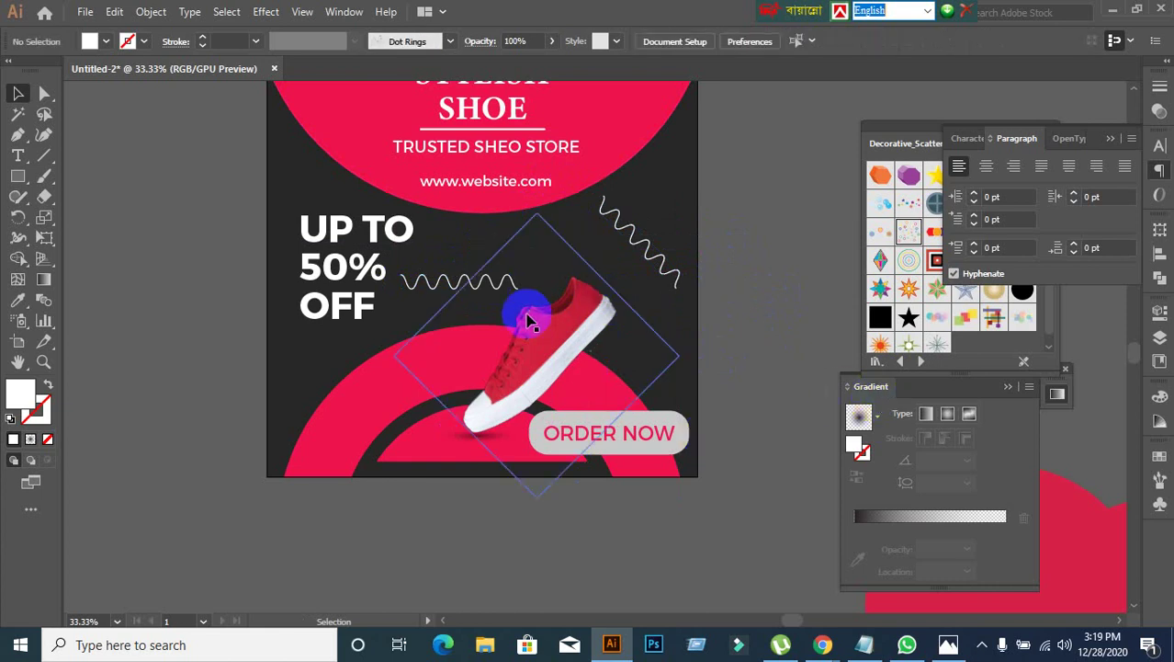
left_click(444, 280)
mouse_move(444, 280)
left_mouse_down()
mouse_move(445, 255)
mouse_move(478, 240)
left_mouse_up()
left_click(750, 322)
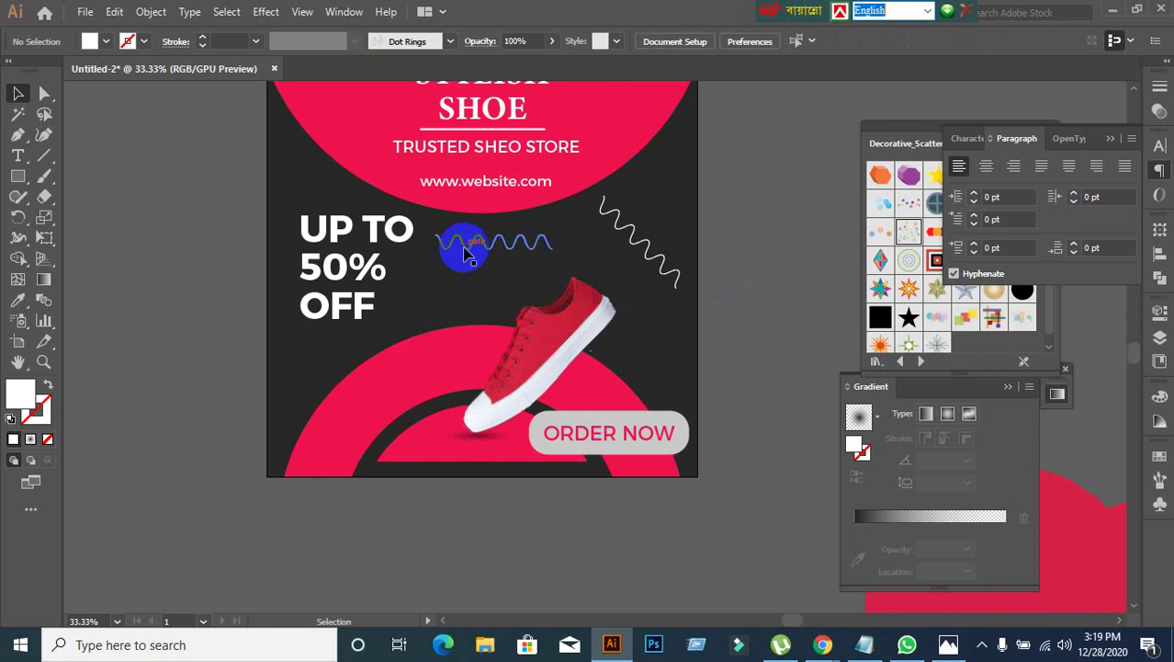
Step: Duplicate the horizontal wavy line slightly below it and shift the original towards the slanted line
mouse_move(465, 253)
left_mouse_down()
mouse_move(428, 273)
mouse_move(441, 292)
left_mouse_up()
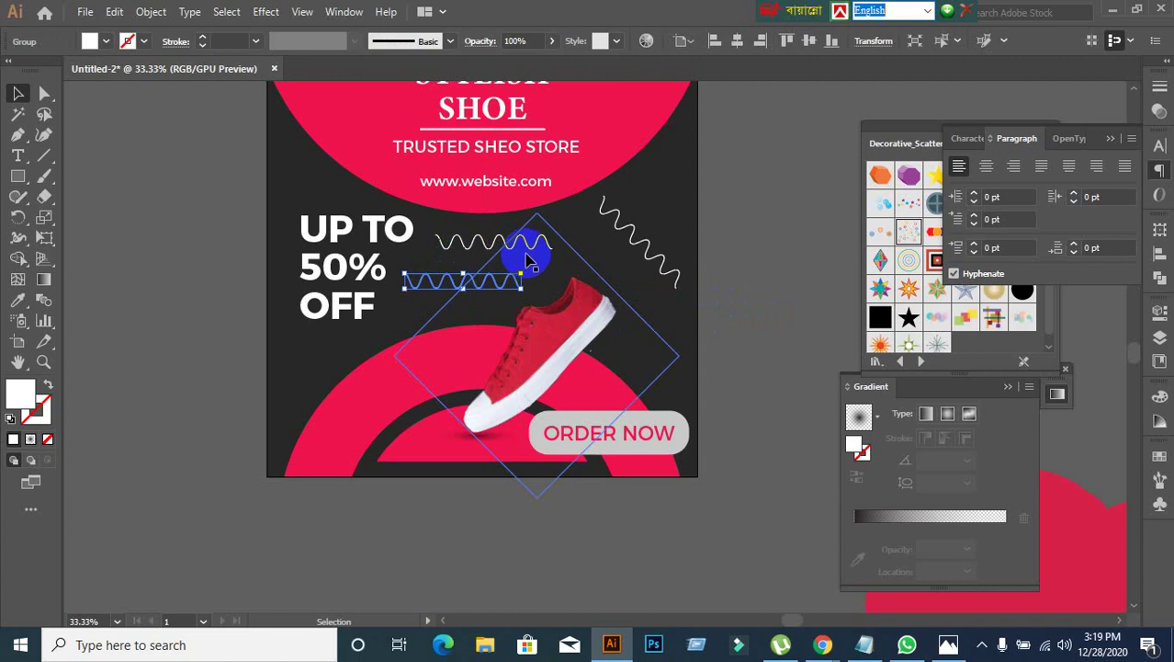
left_click_drag(527, 255, 588, 250)
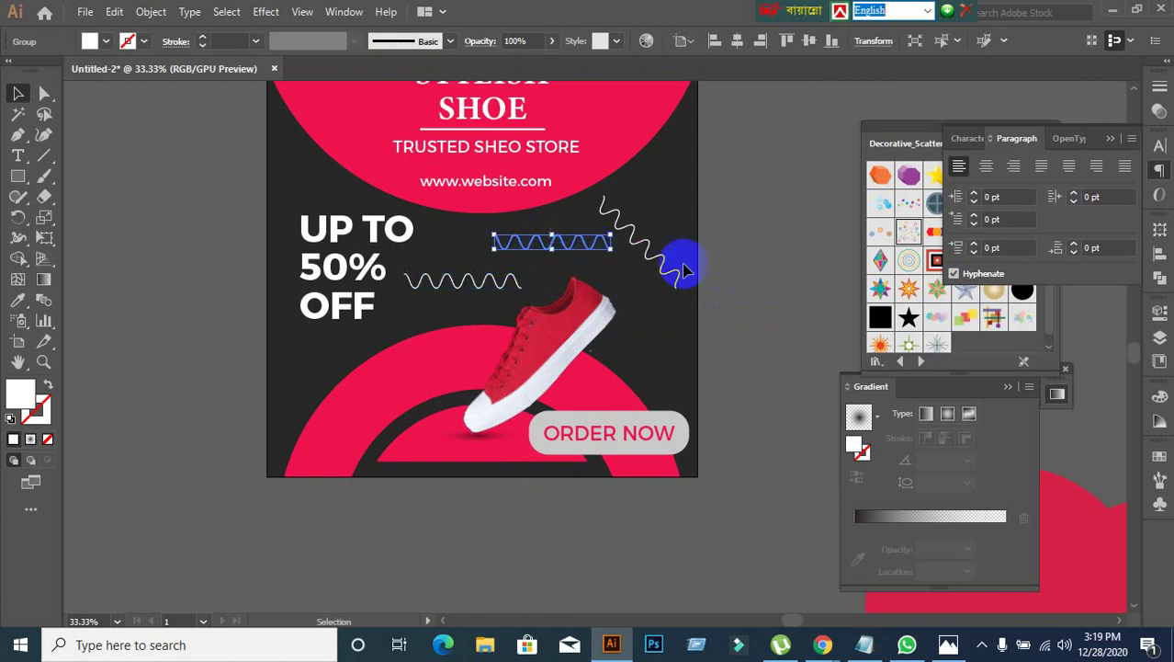
left_click(775, 303)
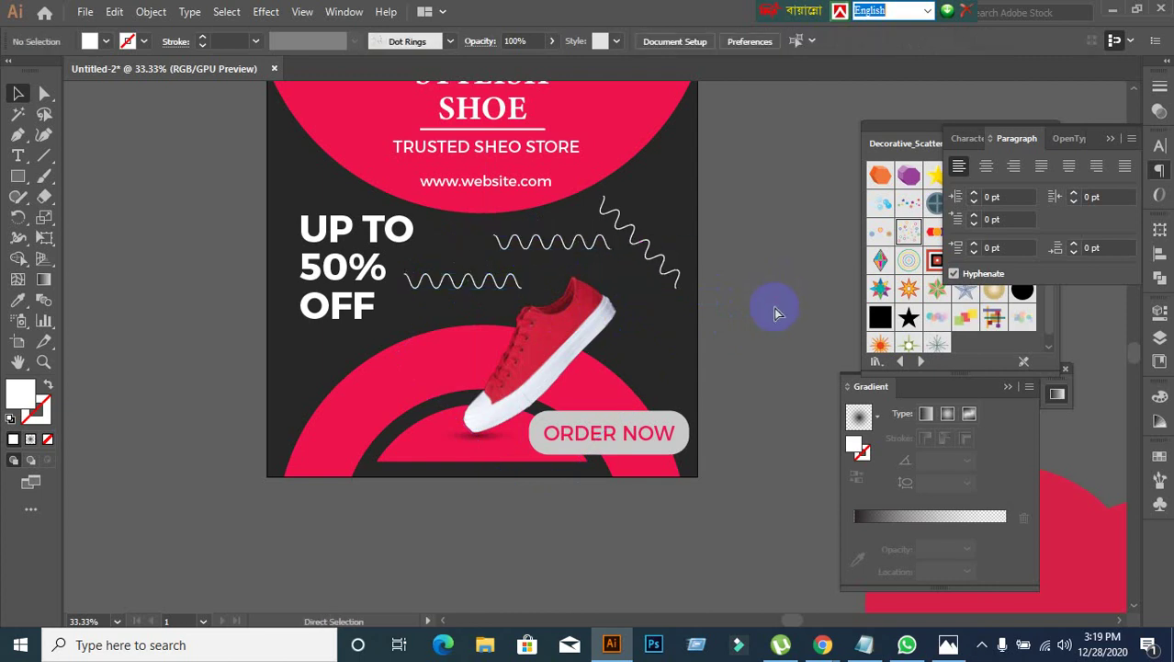
Step: Move both horizontal wavy lines off the artboard onto the empty canvas to its right
scroll(775, 313, "down", 1)
left_click_drag(775, 313, 668, 292)
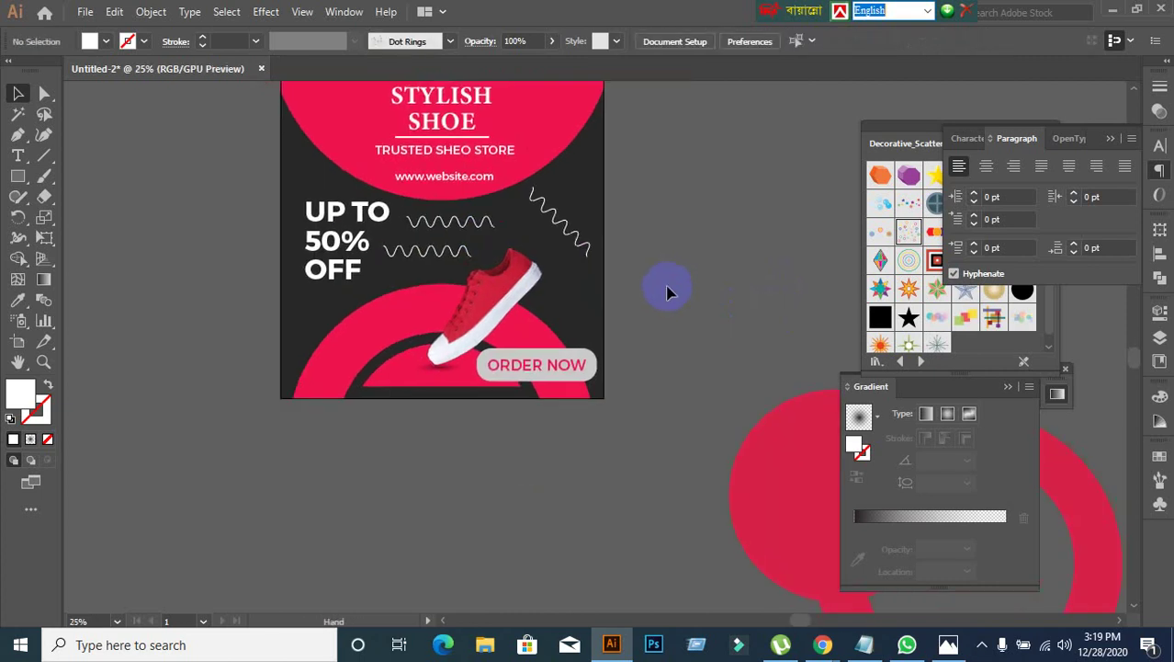
left_click_drag(485, 219, 751, 182)
mouse_move(460, 250)
left_mouse_down()
mouse_move(668, 267)
mouse_move(715, 290)
left_mouse_up()
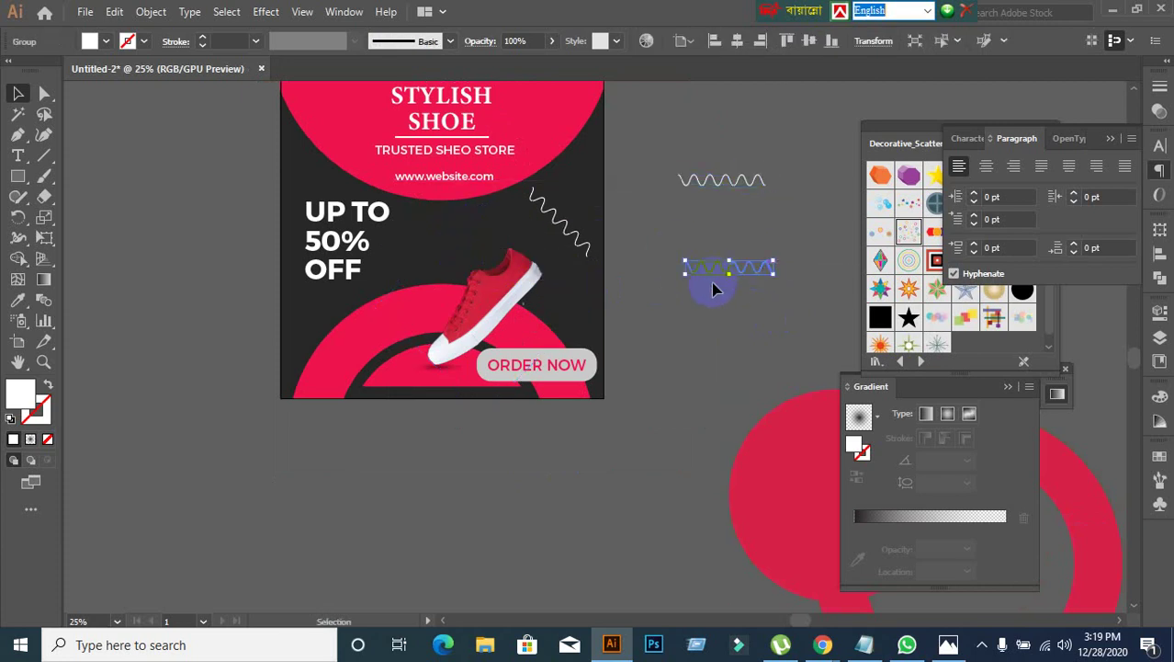
Step: Copy the slanted wavy line into the gap between the discount text and the shoe, and scale the copy down
left_click_drag(576, 227, 474, 236)
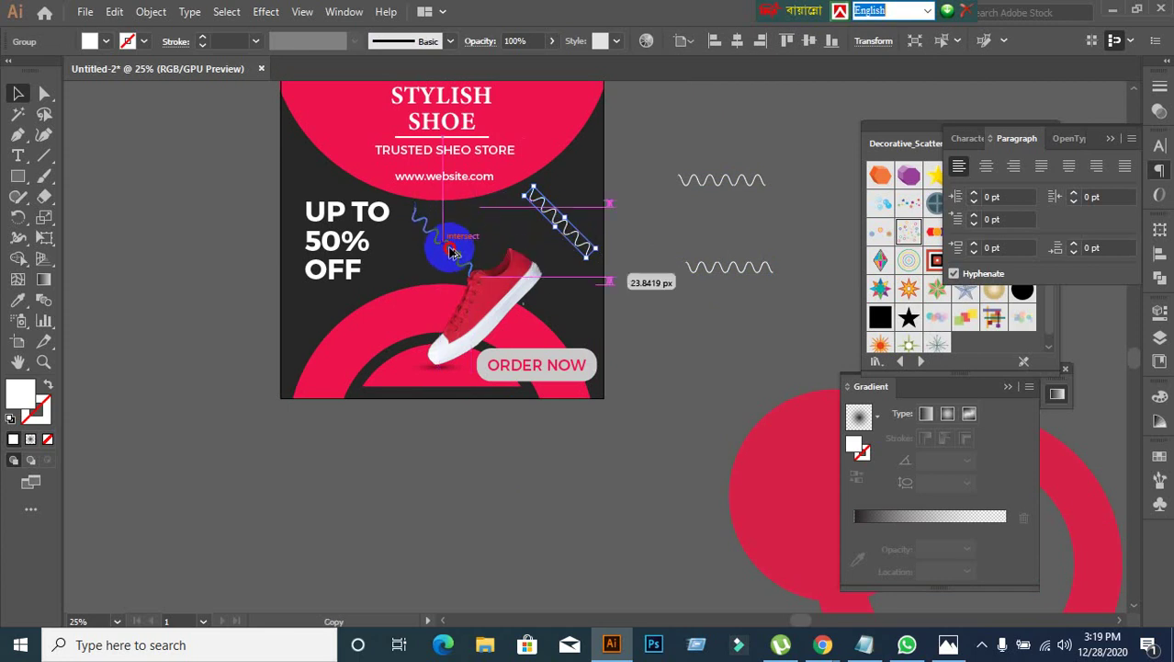
mouse_move(564, 224)
left_mouse_down()
mouse_move(451, 262)
mouse_move(478, 273)
left_mouse_up()
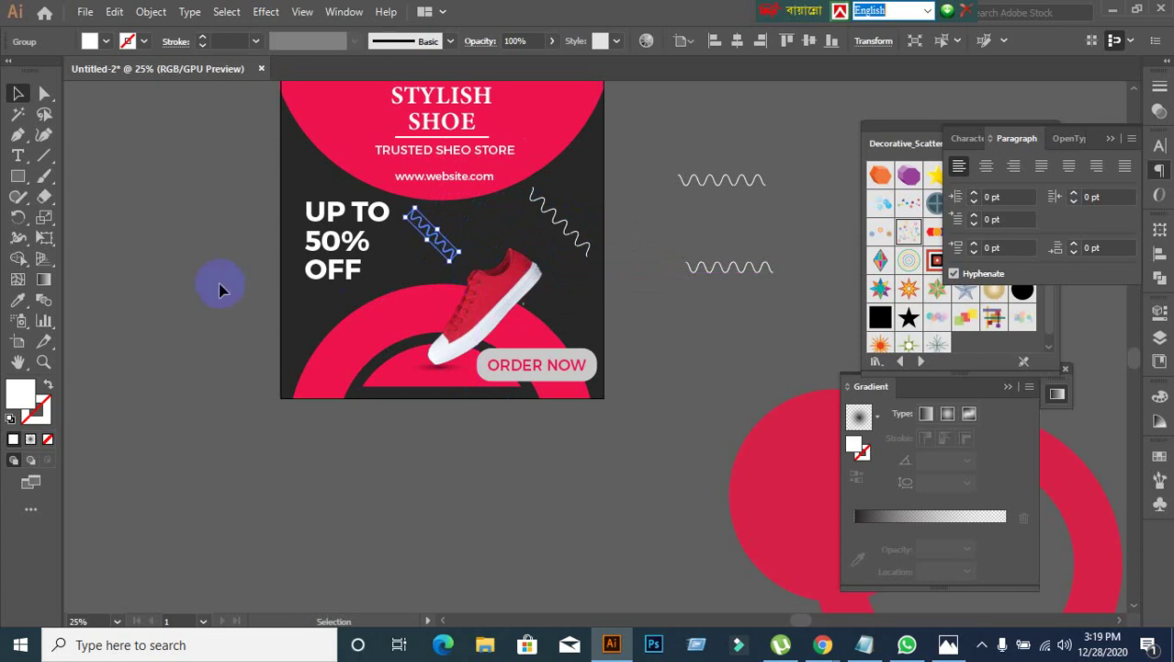
left_click(218, 280)
key("ctrl+equal")
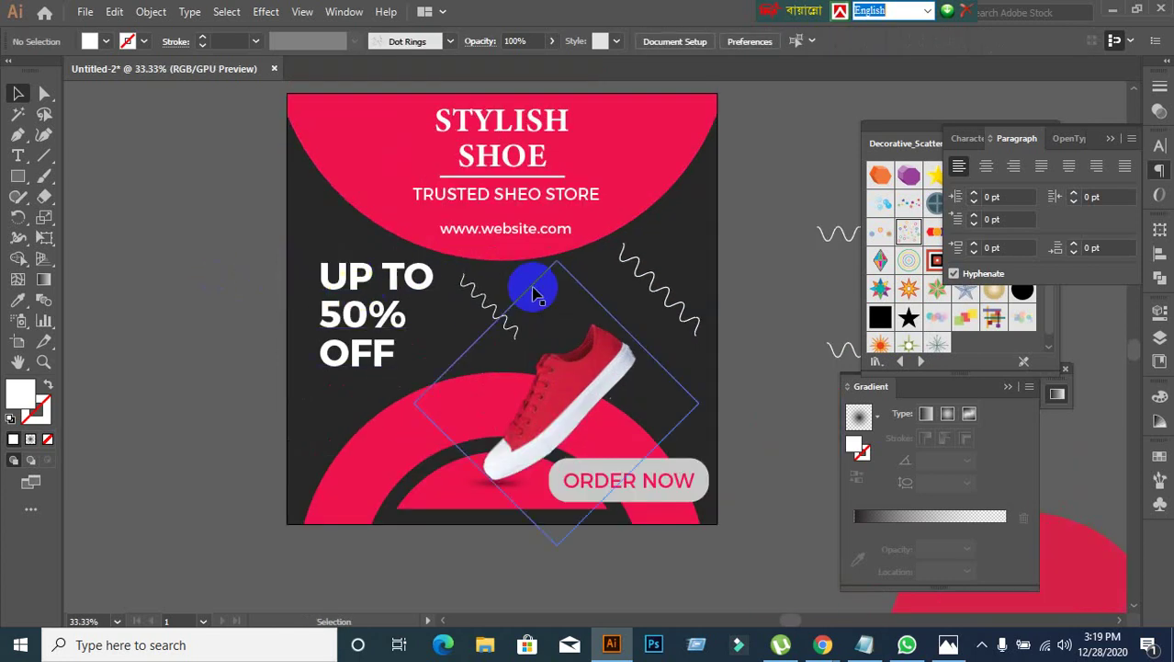
Step: Delete the large slanted wavy line and place a copy of the small one just to the right of it
left_click_drag(506, 326, 703, 328)
left_click(740, 351)
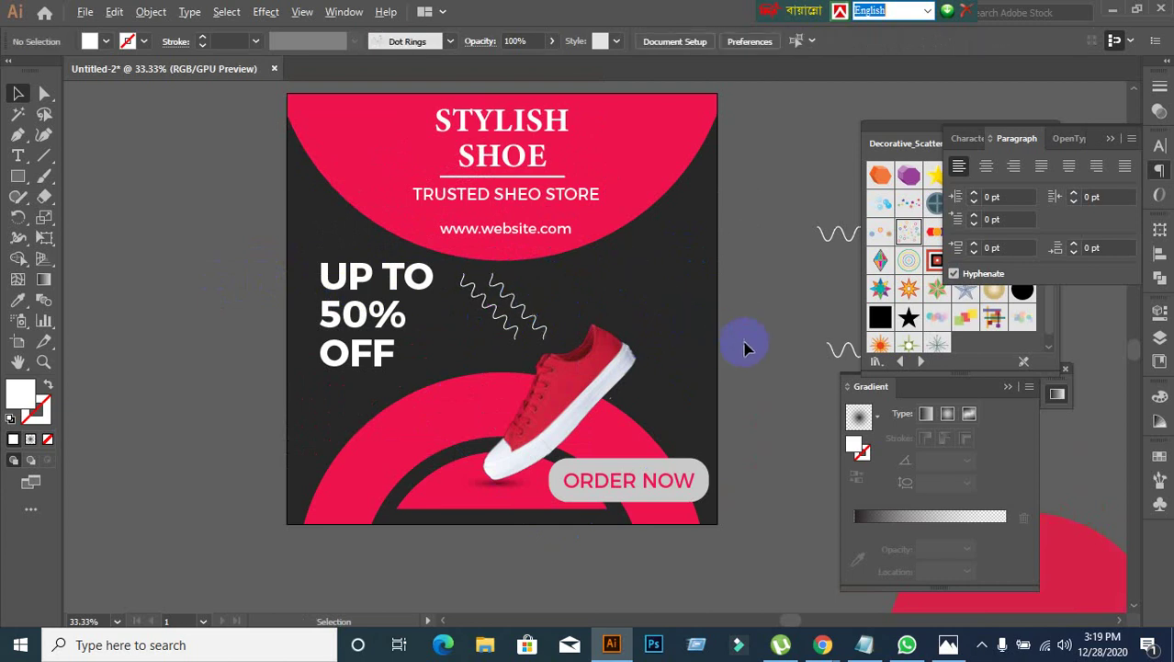
scroll(747, 341, "down", 1)
left_click_drag(708, 340, 629, 317)
scroll(630, 317, "up", 1)
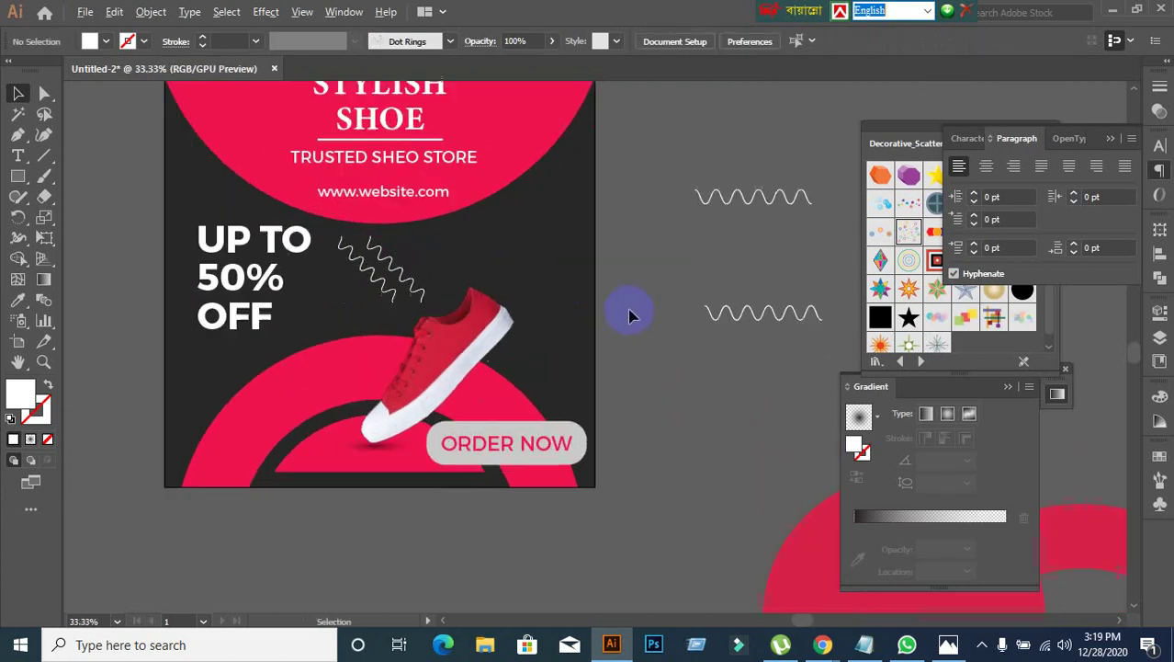
Step: Add a third small slanted wavy line beside the other two, offset slightly upward above the shoe
left_click(29, 183)
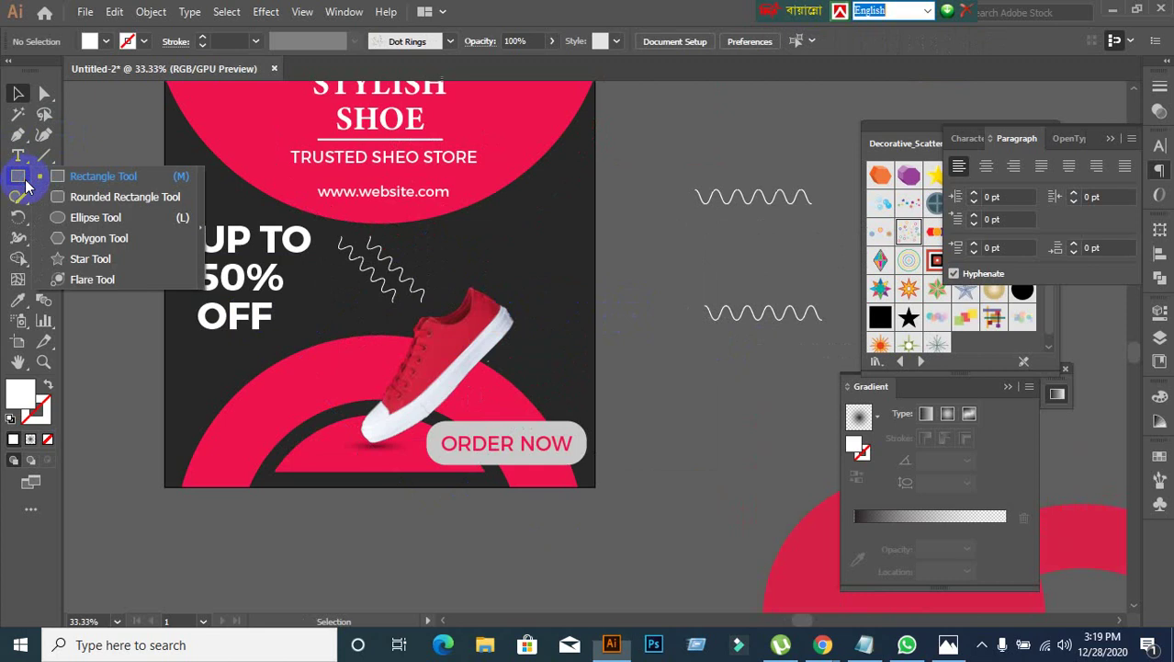
left_click(474, 336)
left_click_drag(474, 336, 446, 273)
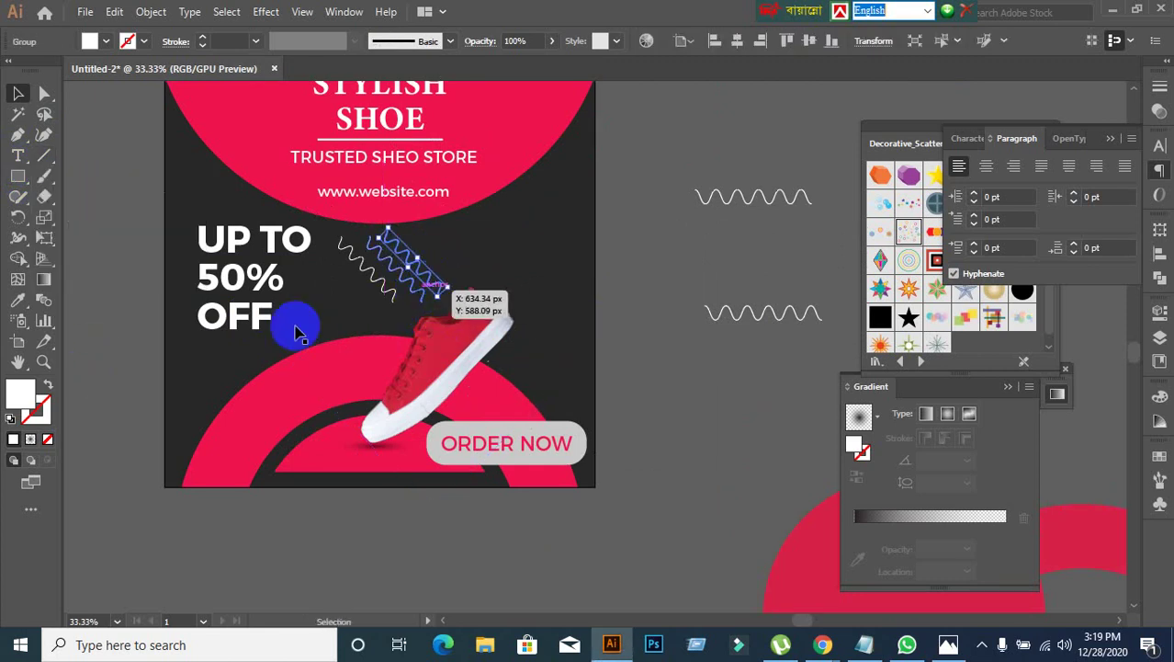
left_click(162, 351)
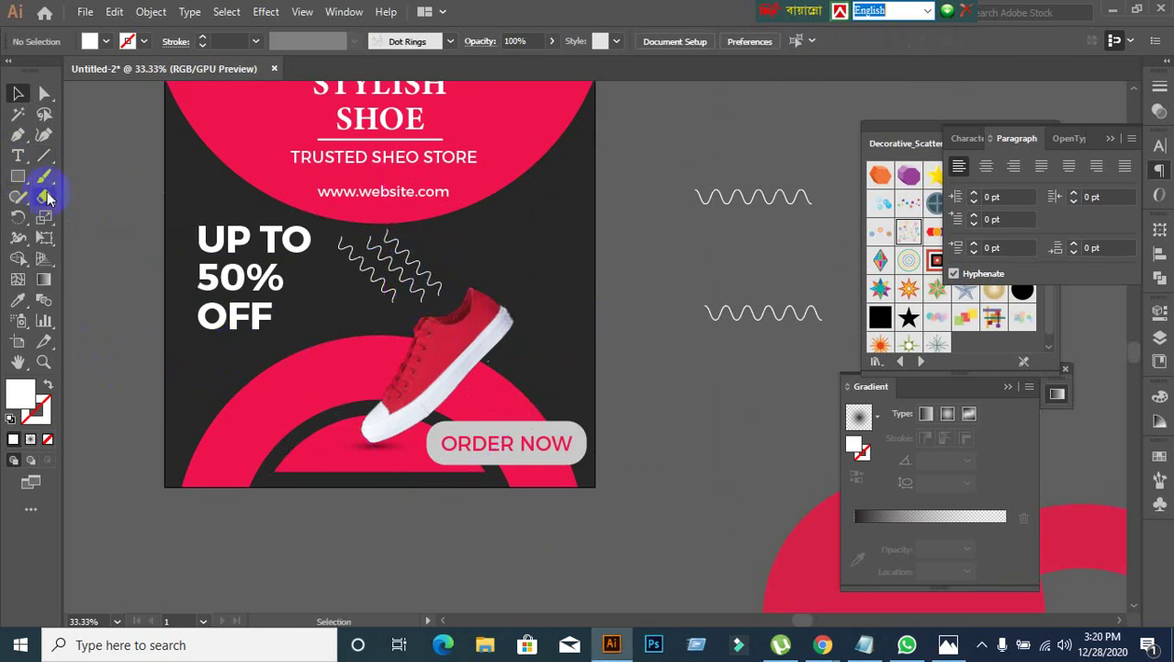
Step: Draw a white circle with the Ellipse tool on the canvas to the right of the artboard
left_click(18, 180)
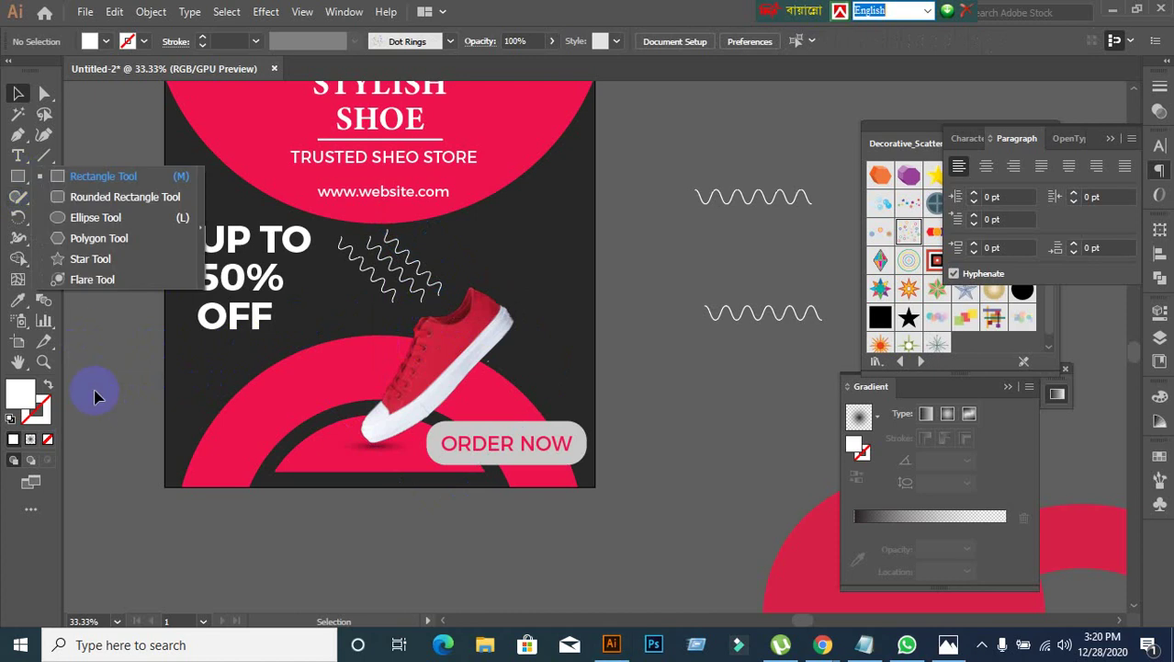
left_click(100, 395)
left_click(23, 182)
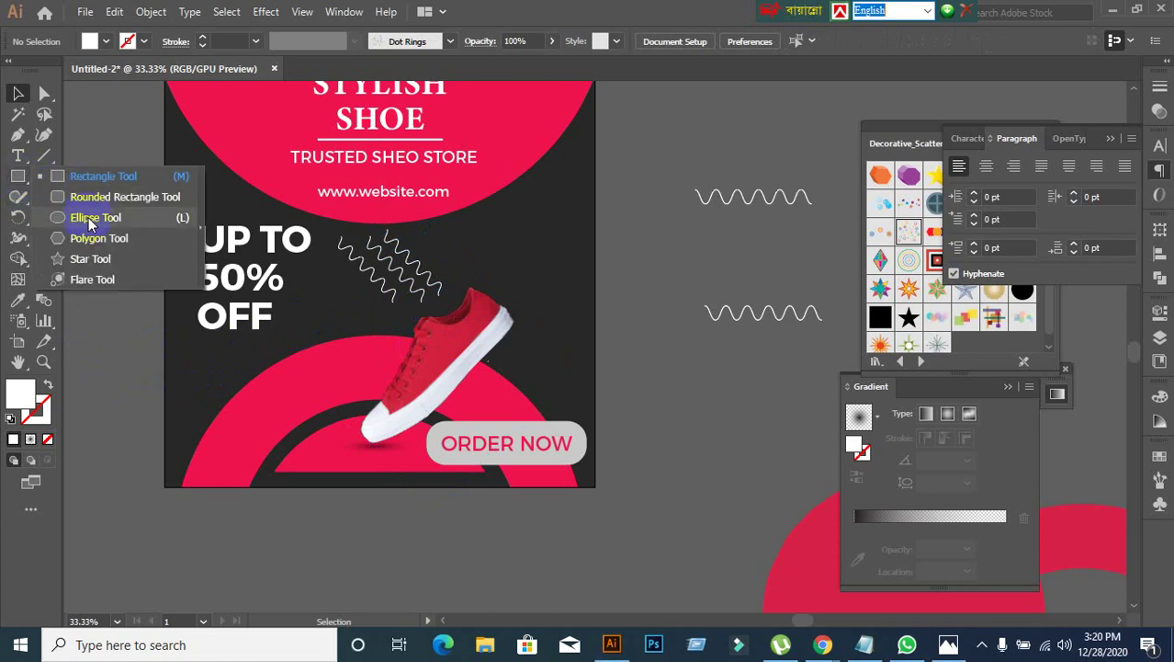
left_click(89, 218)
left_click_drag(659, 380, 825, 543)
left_click(16, 95)
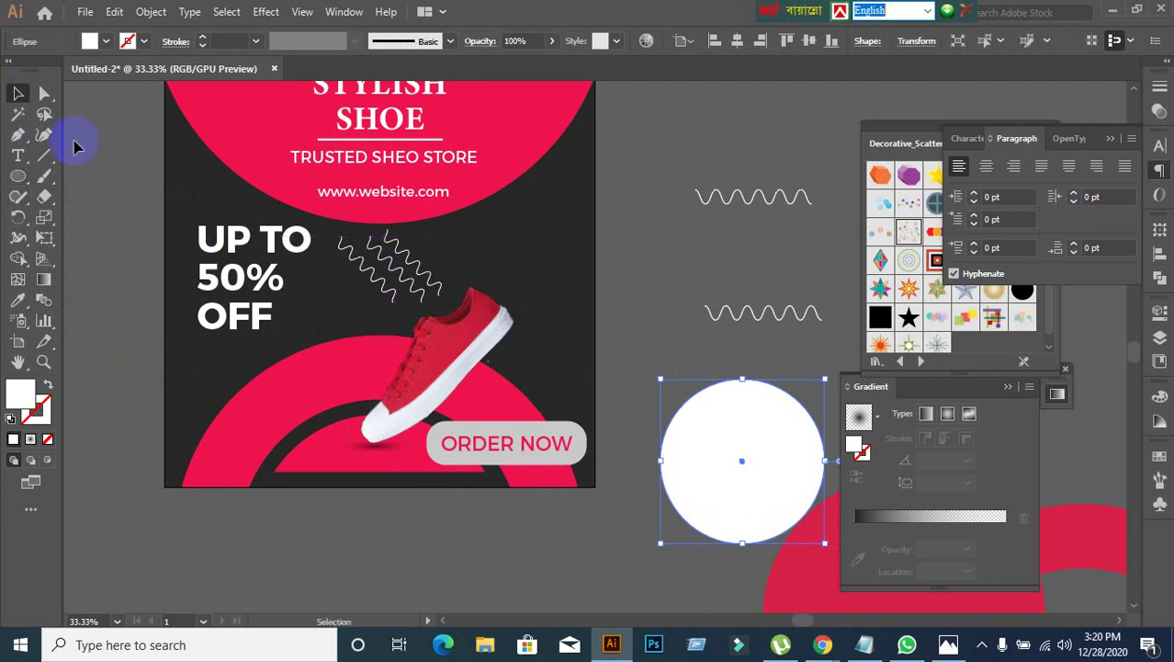
Step: Open the Basic Graphics_Dots pattern swatch library for the selected circle
left_click(1109, 139)
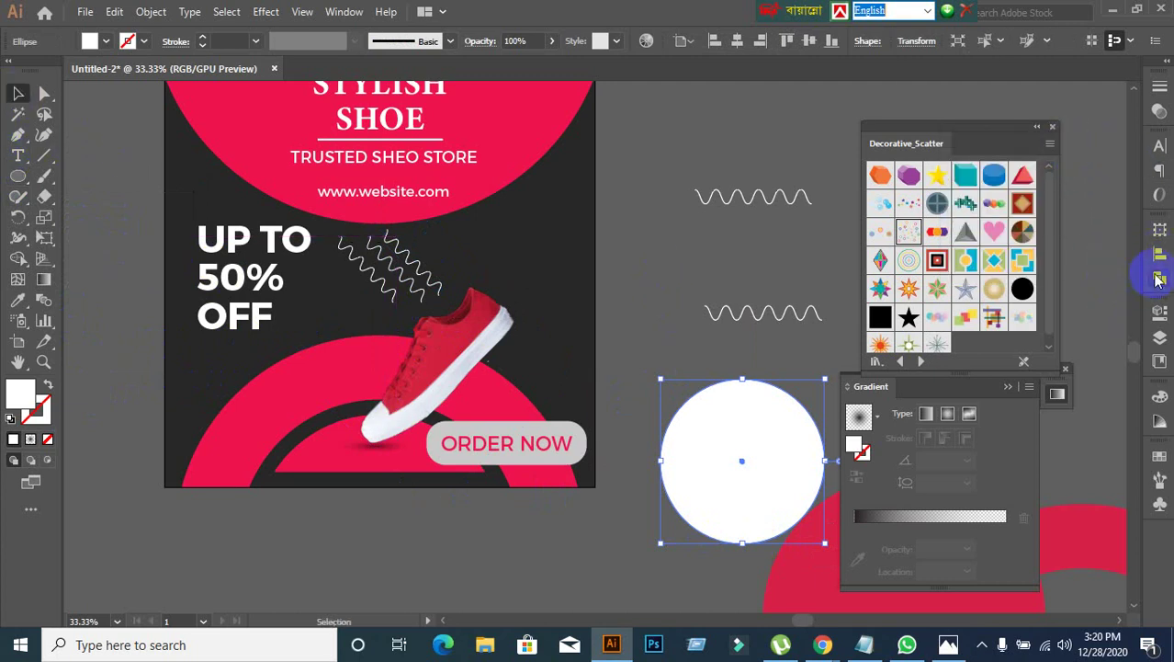
left_click(1159, 468)
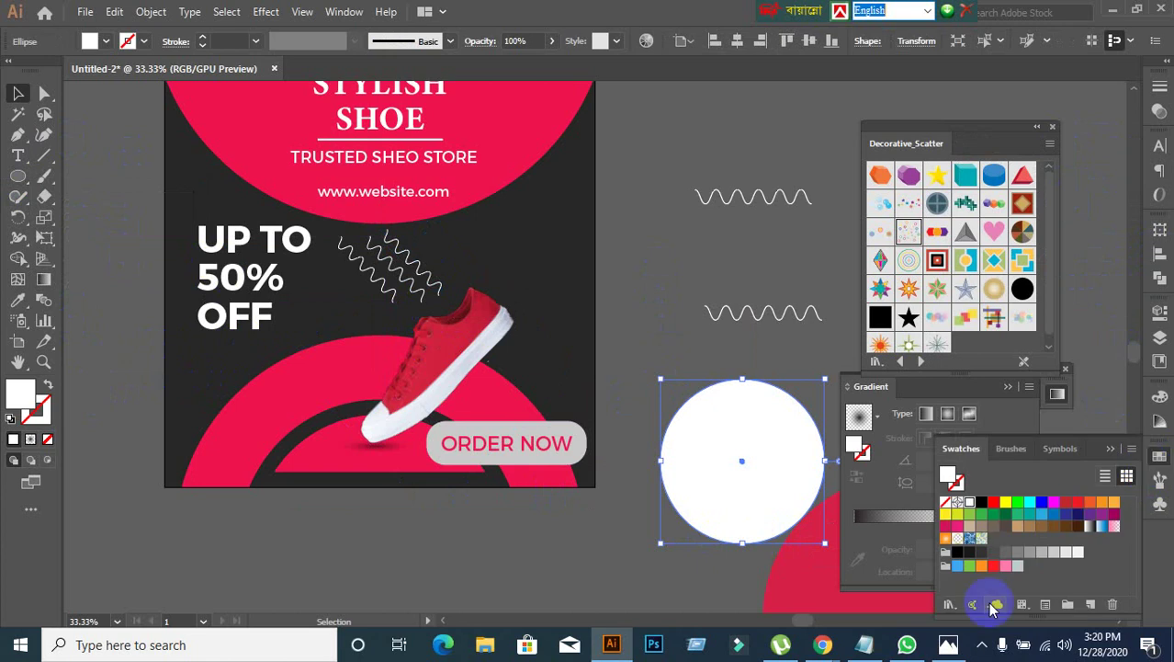
left_click(950, 604)
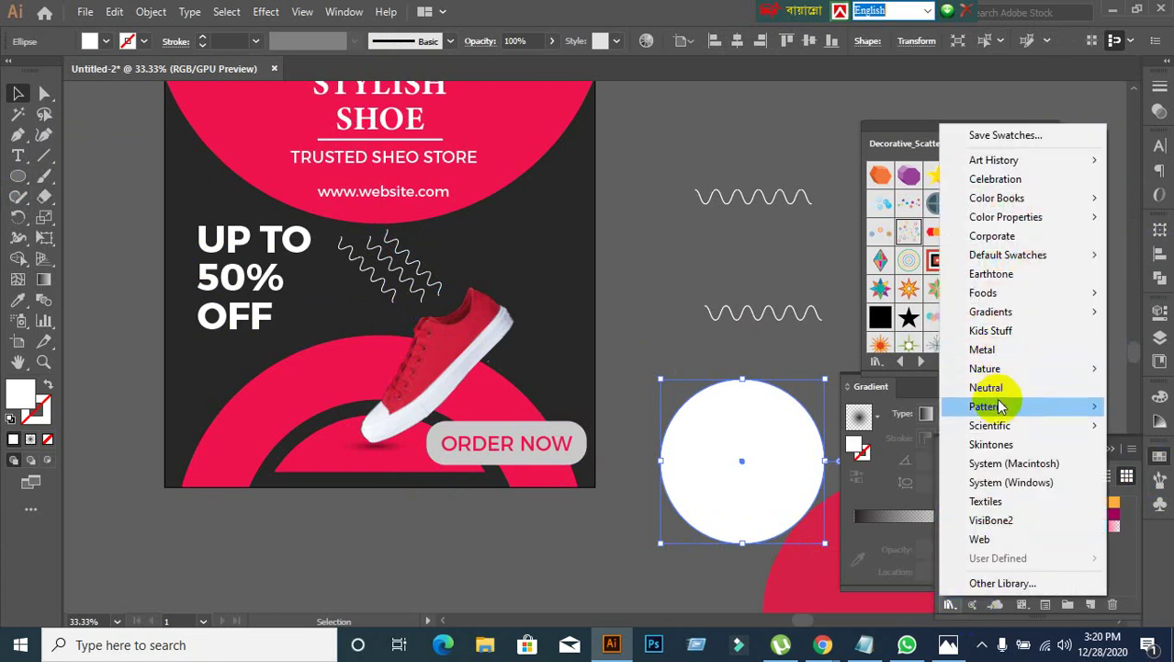
mouse_move(1000, 407)
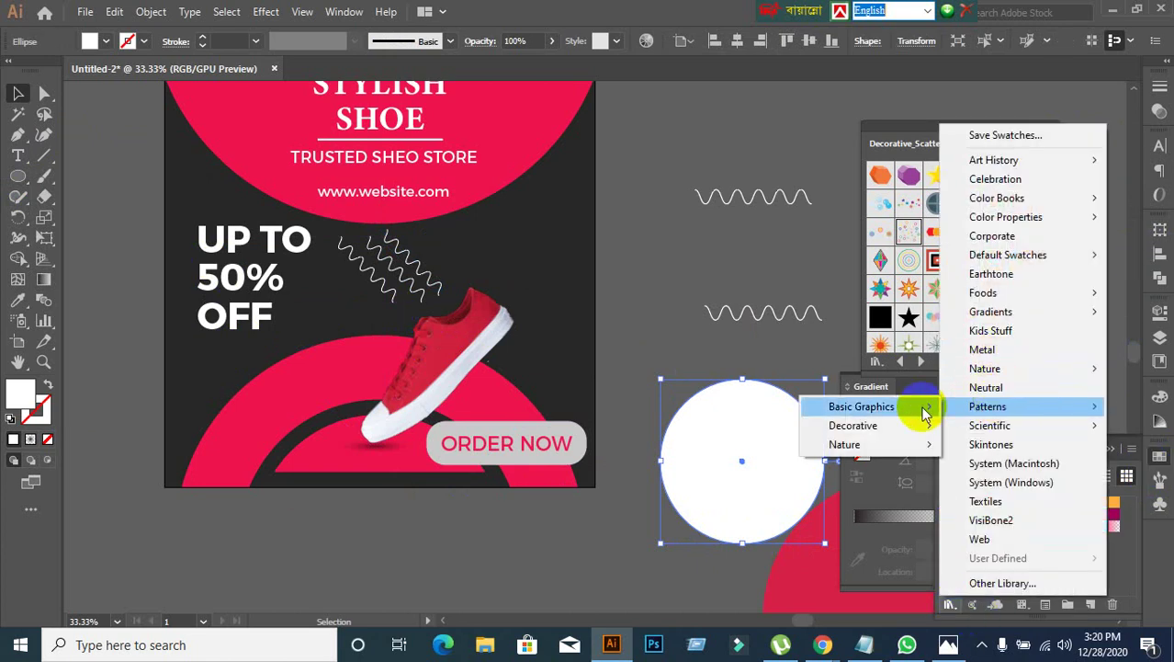
mouse_move(923, 408)
left_click(975, 406)
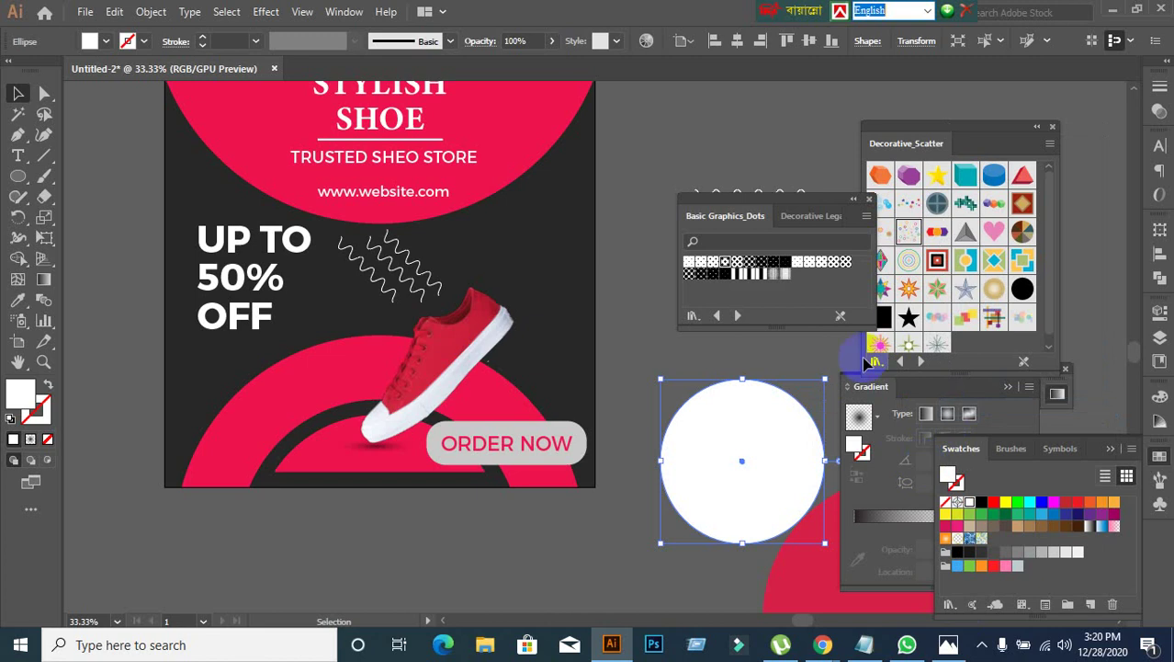
Step: Try several dot patterns on the circle, settle on the 6 dpi 40% fill, and move the circle closer to the artboard
left_click(712, 264)
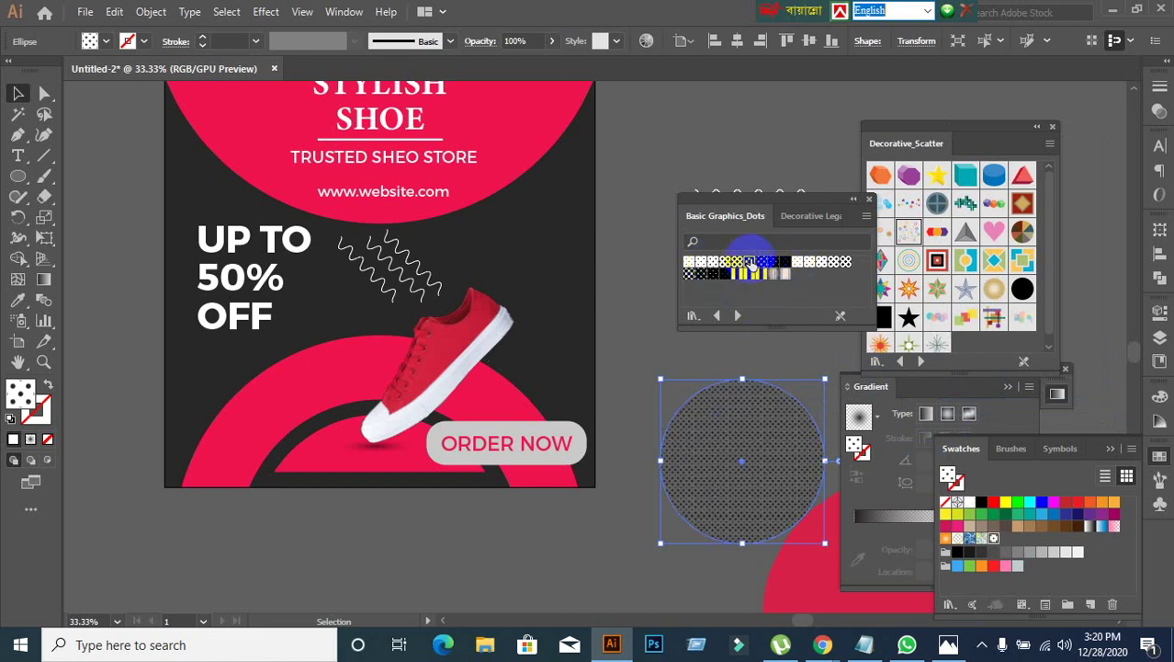
left_click(750, 264)
left_click(733, 265)
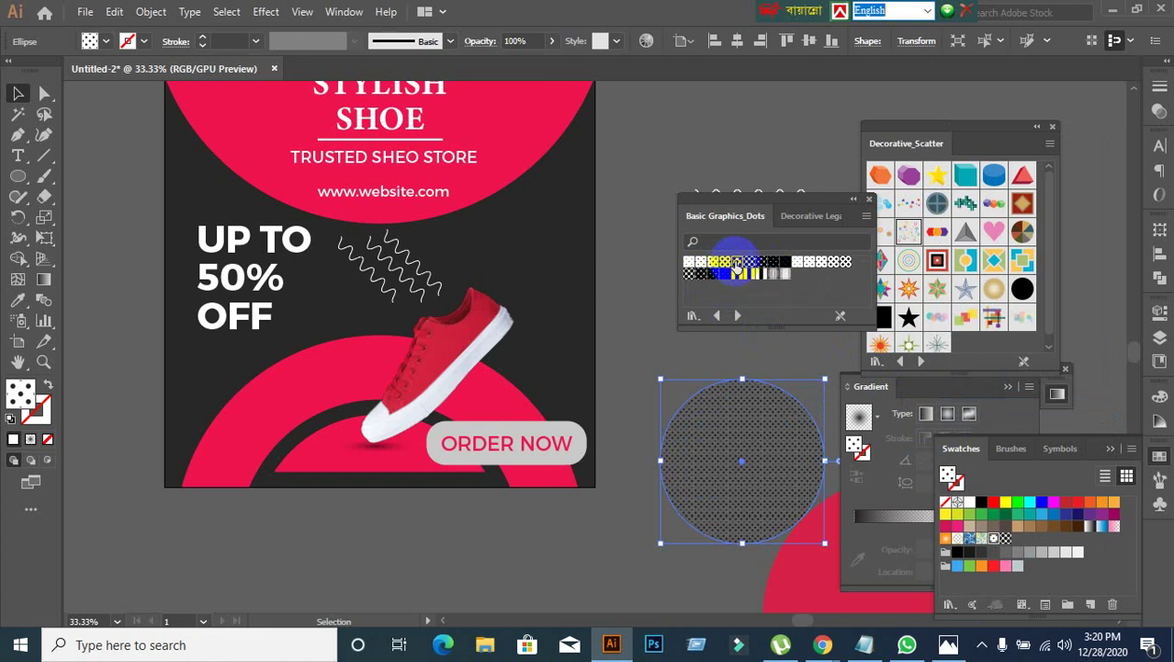
left_click(737, 263)
left_click(727, 266)
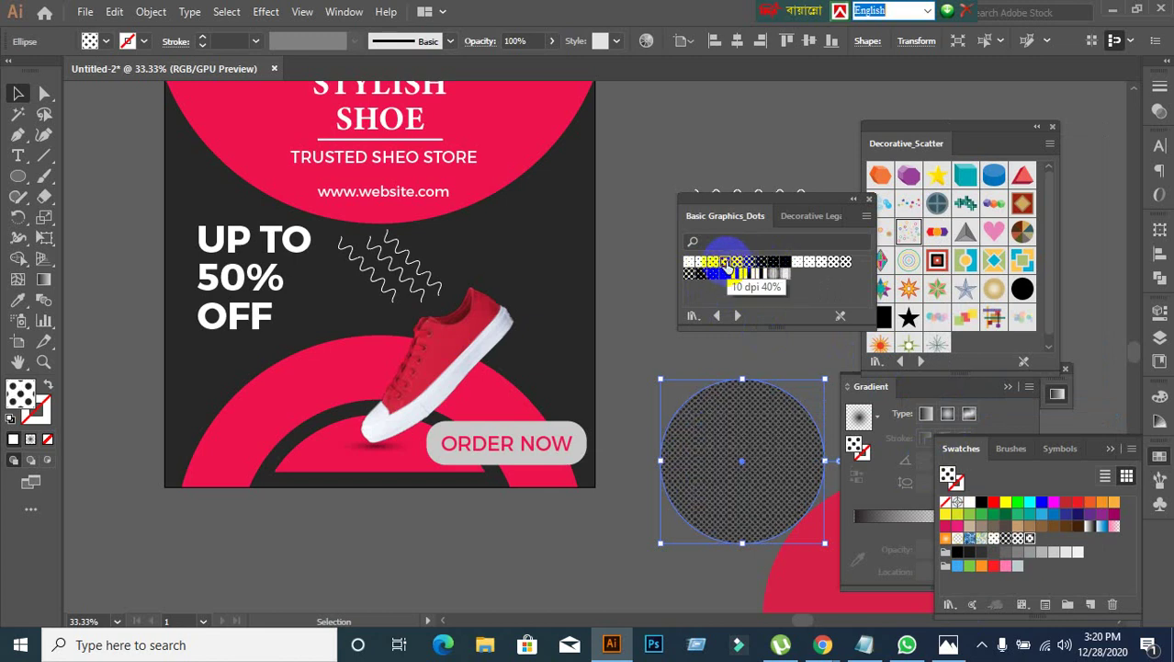
left_click(838, 265)
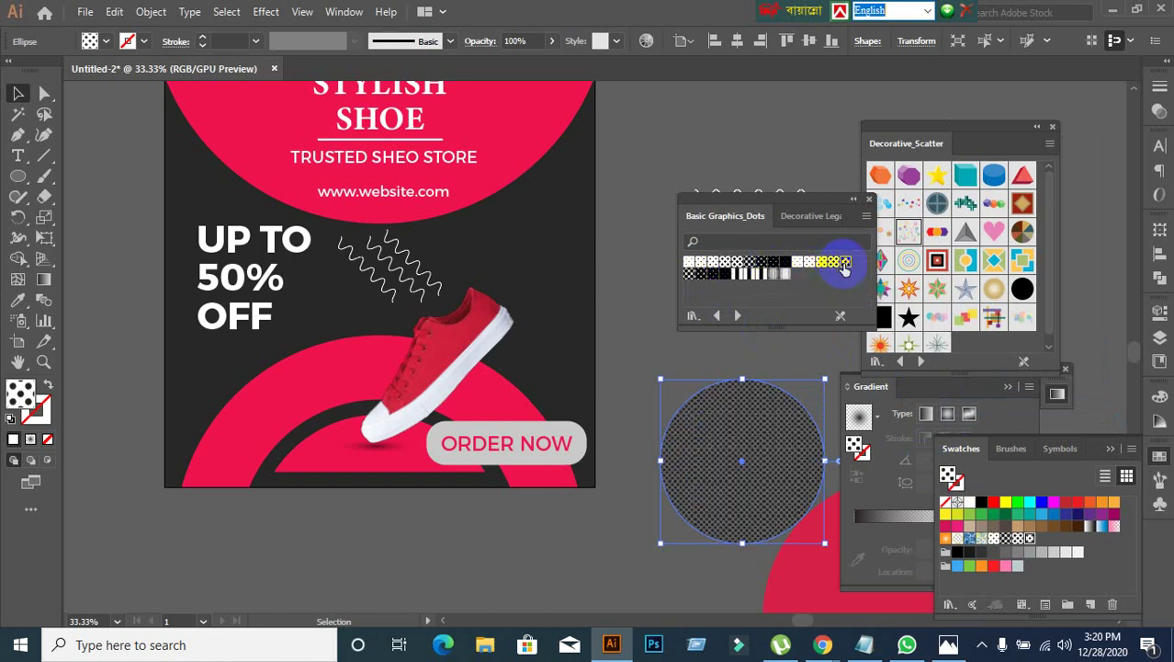
left_click(843, 265)
left_click(690, 275)
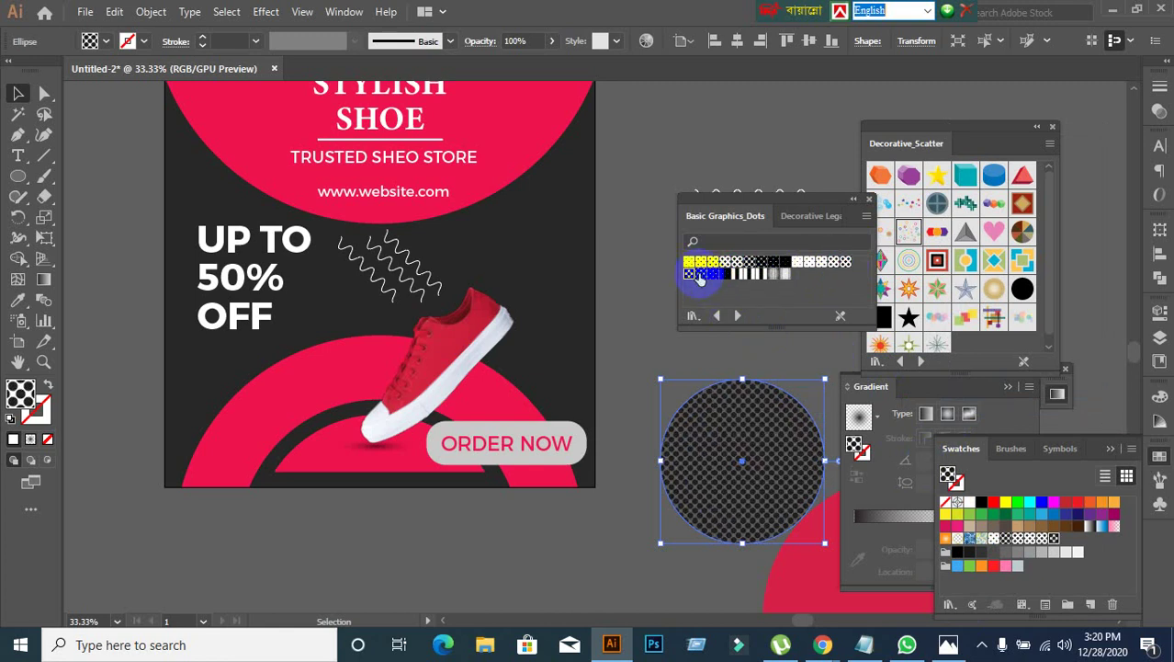
left_click(699, 276)
left_click(843, 264)
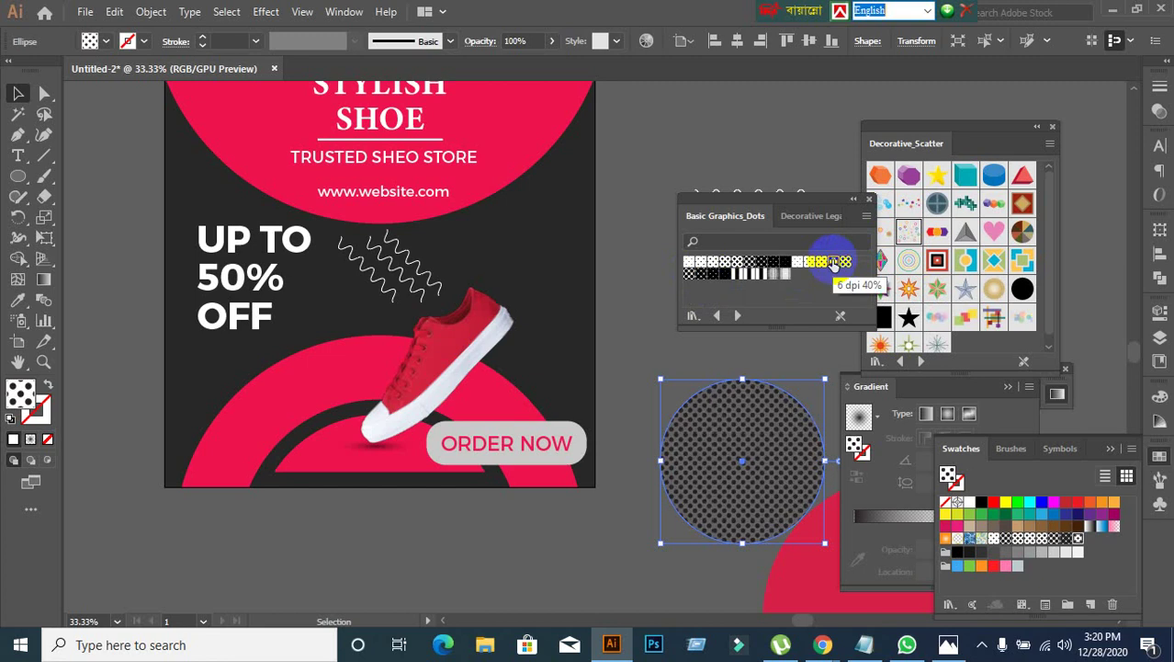
left_click_drag(756, 447, 701, 436)
Step: Recolor the circle's dot pattern to white (ffffff) with Recolor Artwork
left_click(114, 12)
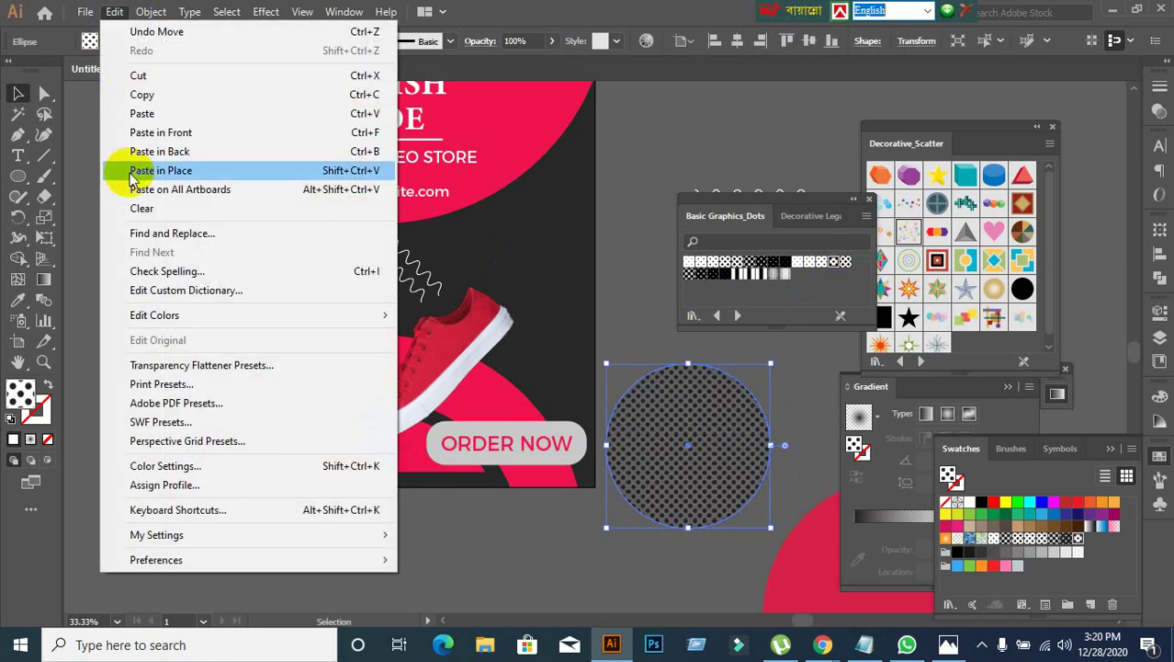
mouse_move(166, 316)
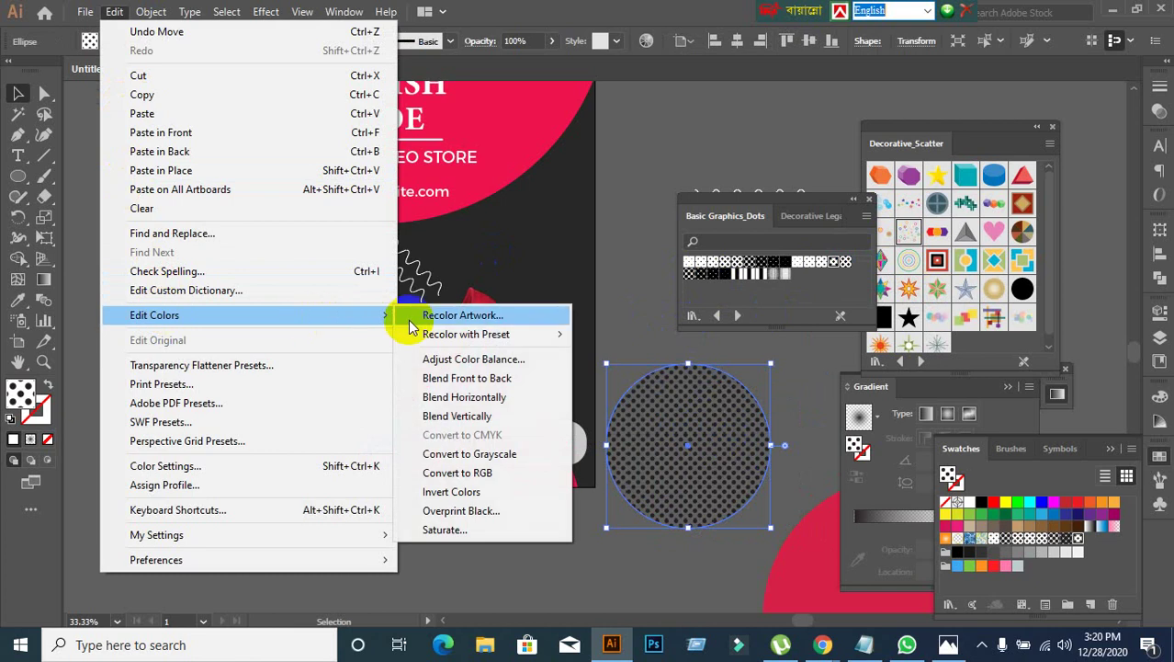
left_click(443, 315)
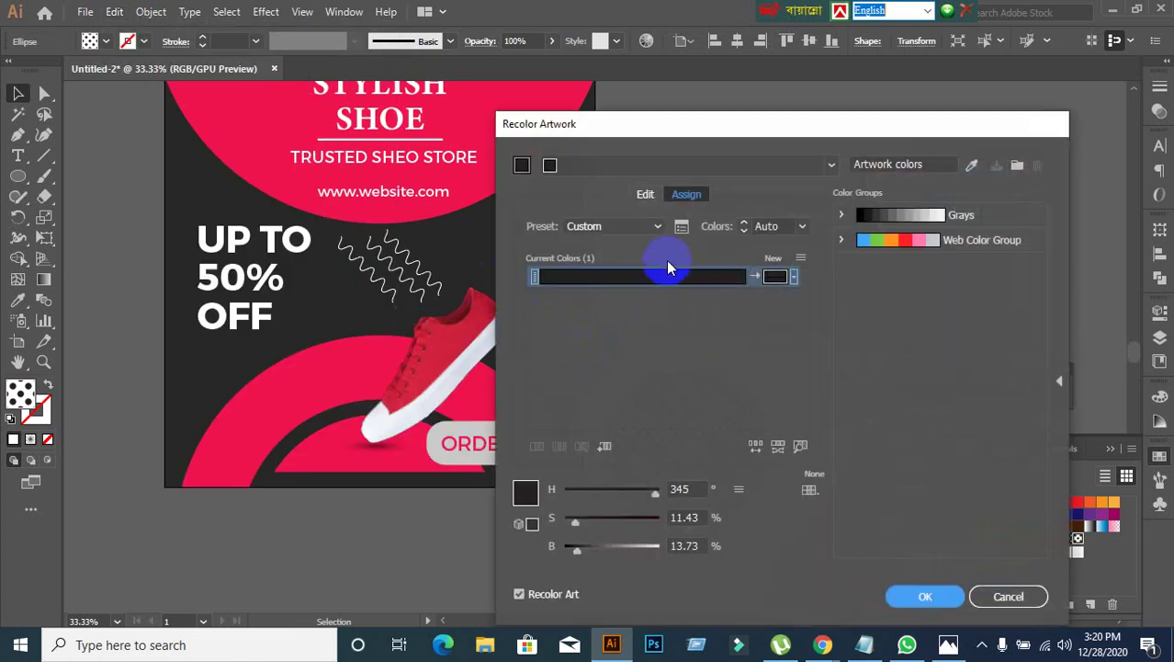
double_click(781, 277)
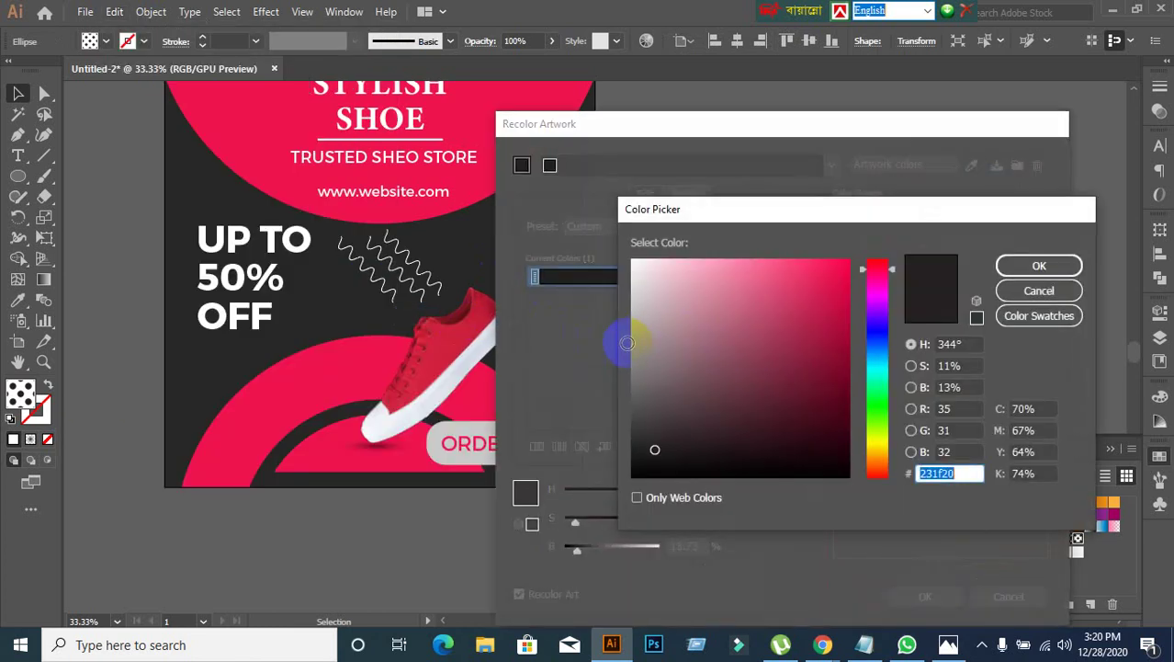
left_click_drag(660, 342, 622, 253)
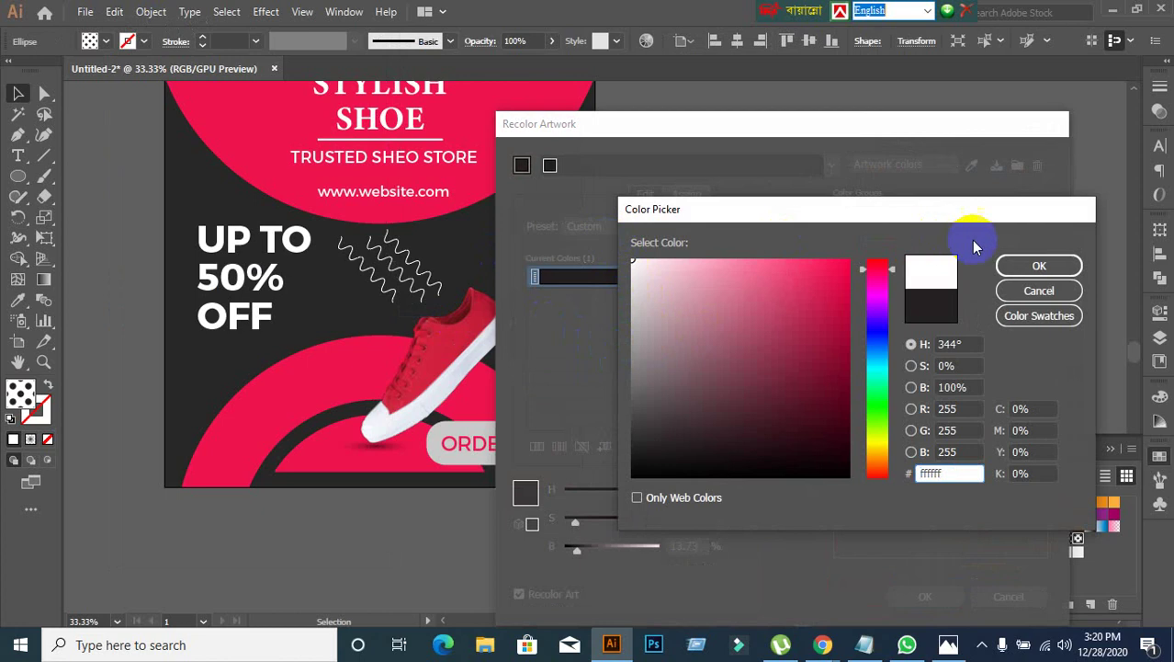
left_click(1010, 265)
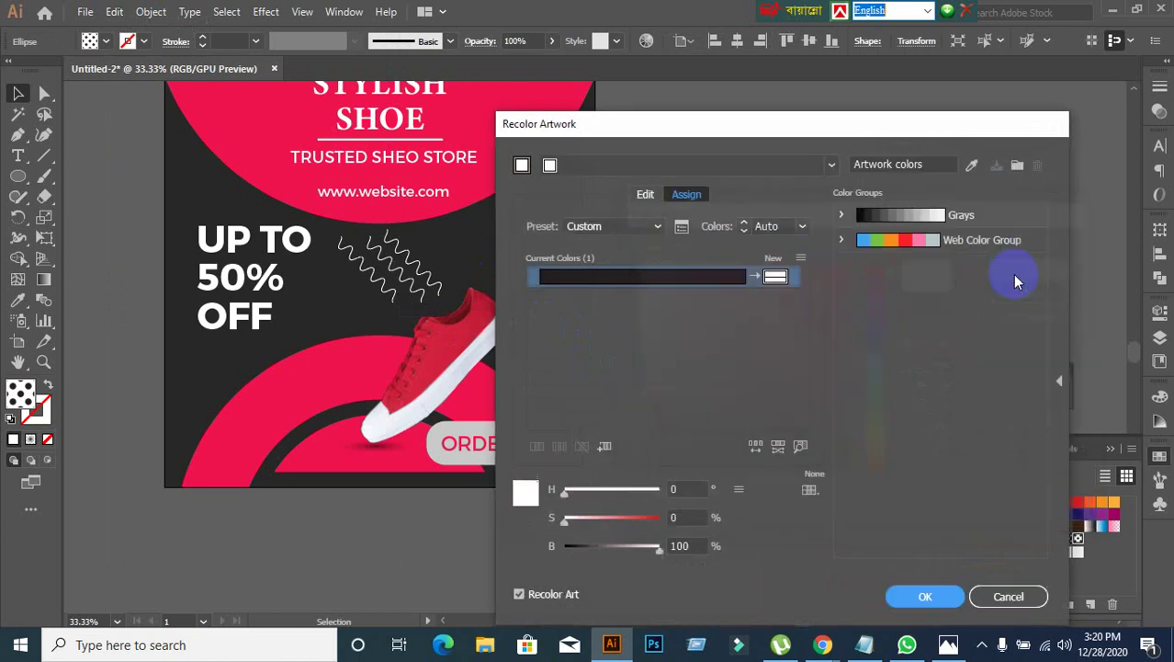
left_click(925, 597)
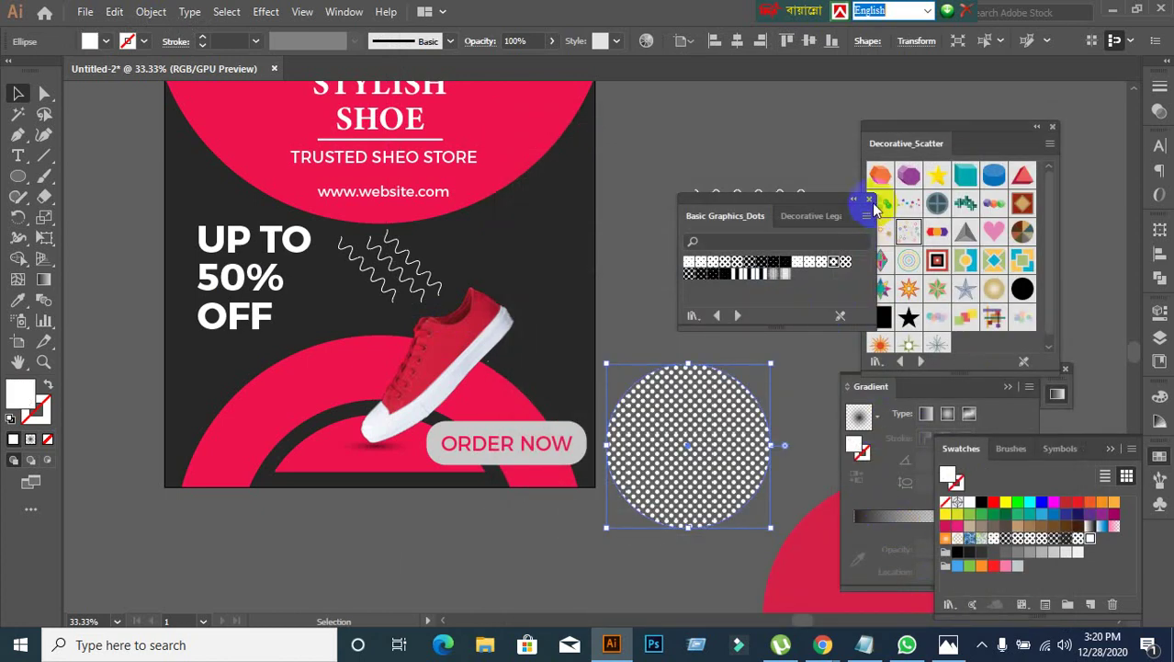
Step: Move the dotted circle onto the artboard beside the shoe's heel and arrange it behind the shoe but above the dark background
left_click(854, 201)
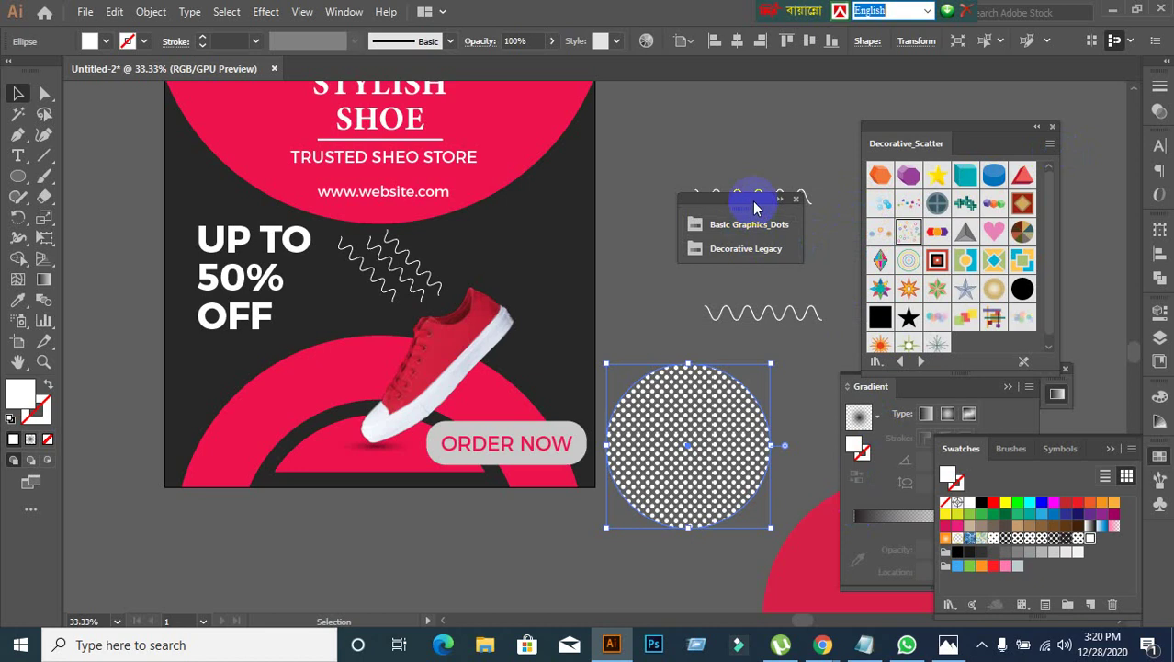
left_click_drag(750, 202, 962, 258)
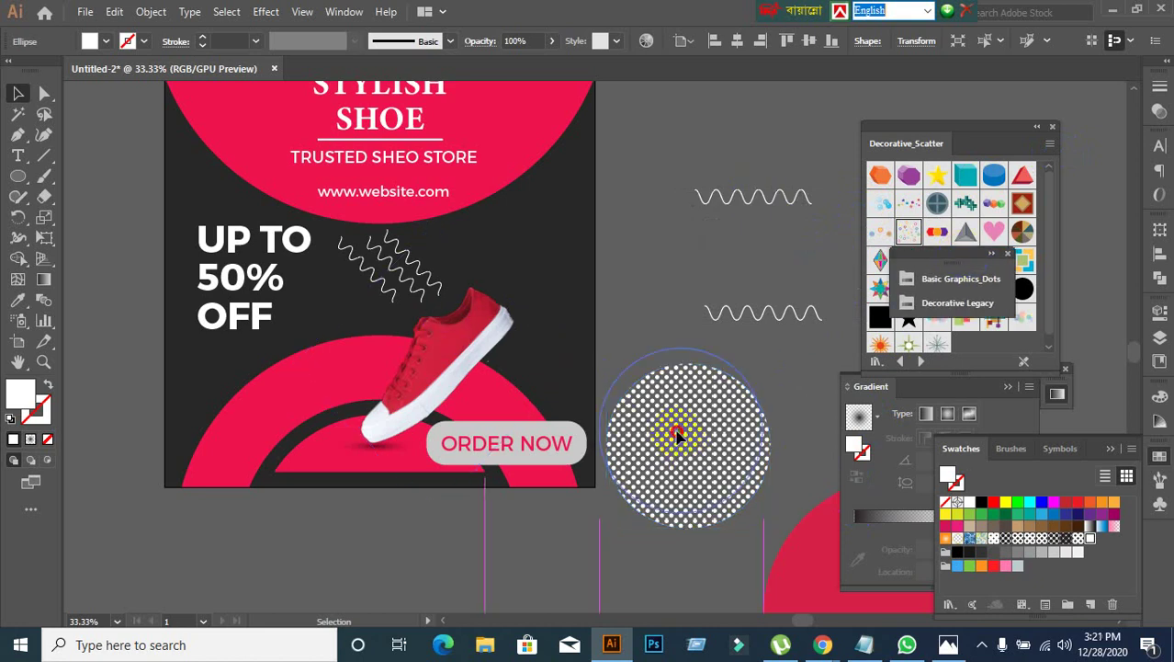
left_click_drag(668, 432, 508, 260)
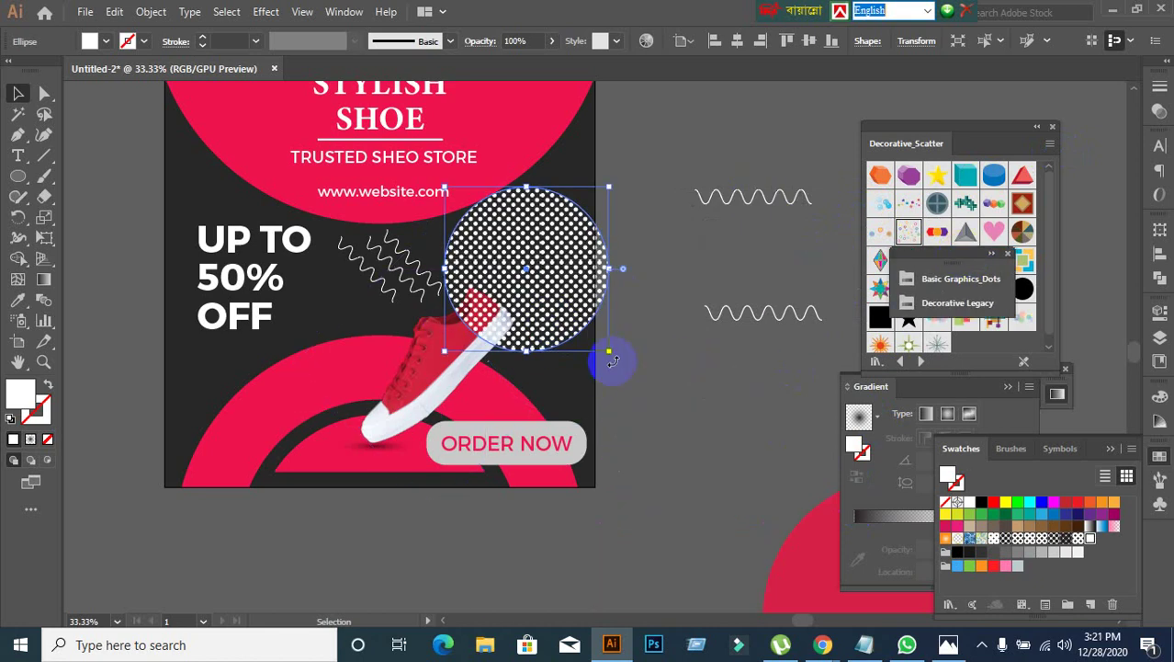
key("ctrl+shift+bracketleft")
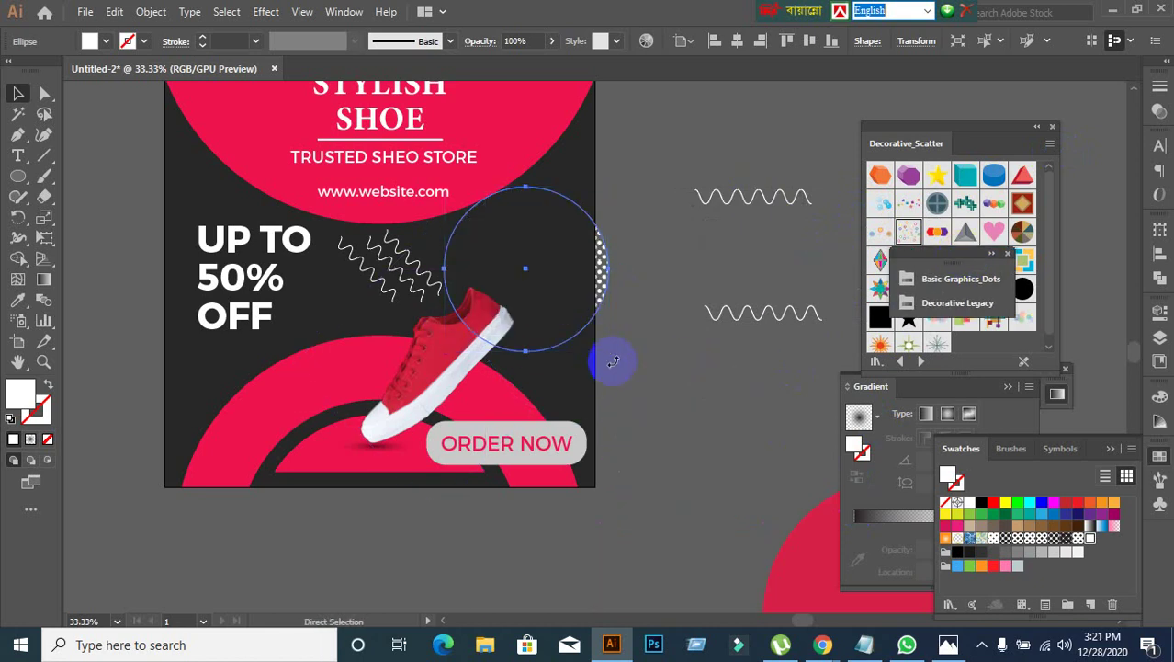
key("ctrl+bracketright")
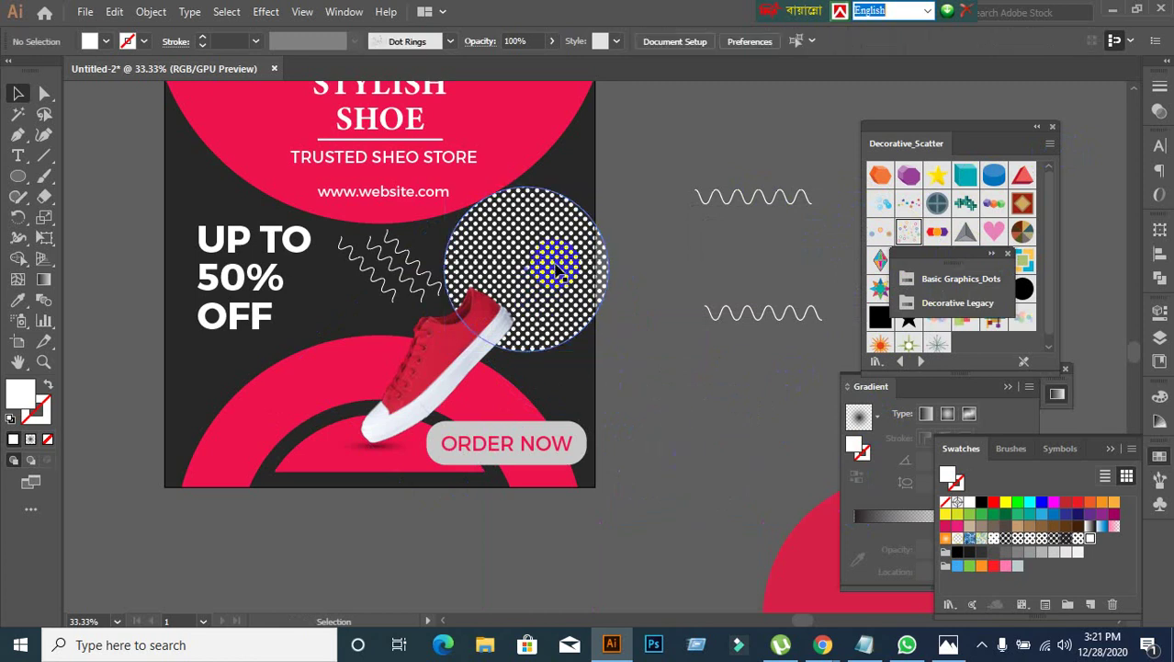
Step: Move the dotted circle between the UP TO 50% OFF text and the shoe, behind the wavy lines
left_click_drag(550, 262, 393, 326)
key("ctrl+z")
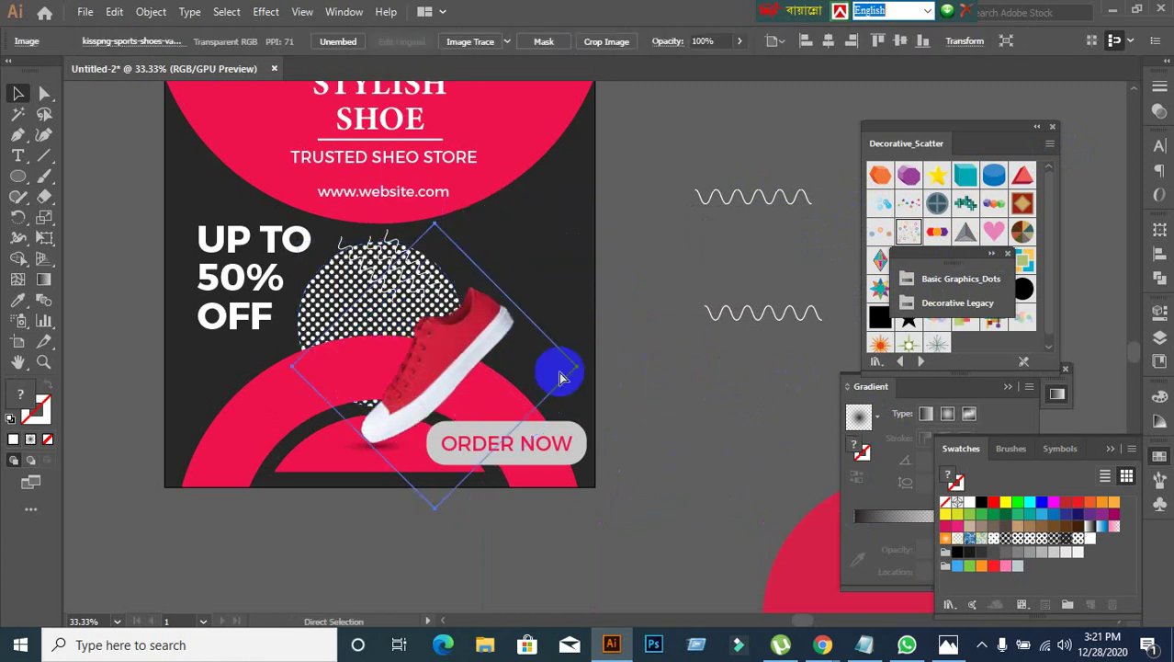
left_click(729, 424)
Step: Try the Multiply and Color Burn blending modes on the dotted circle, then settle on Screen
left_click(342, 307)
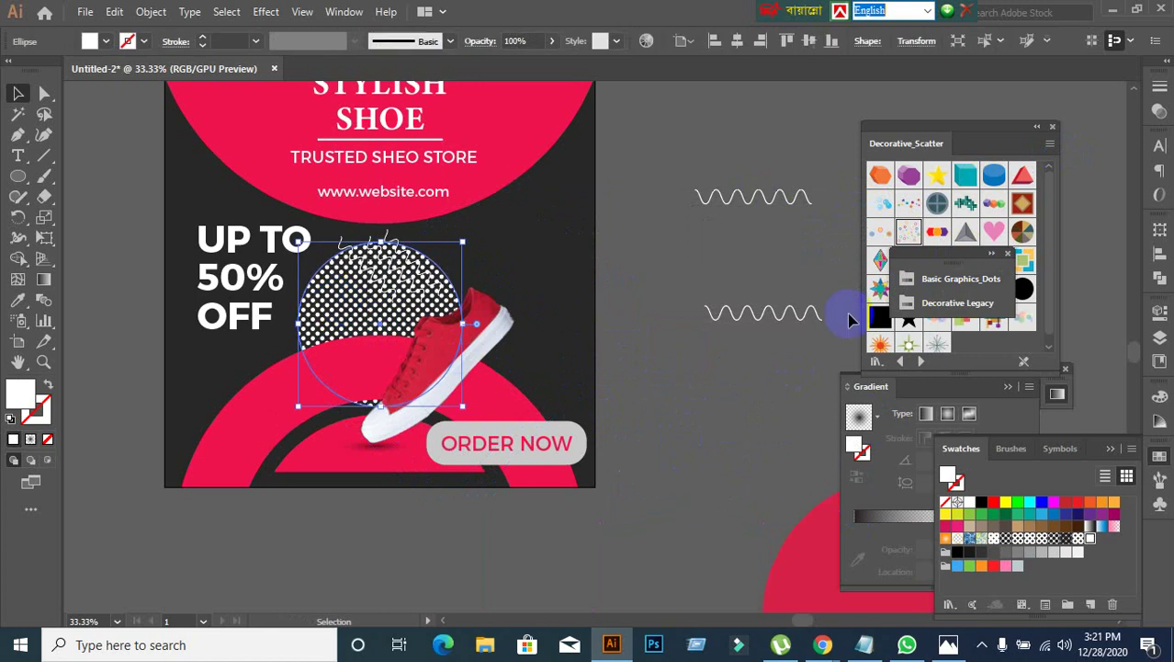
left_click(1159, 114)
left_click(1014, 105)
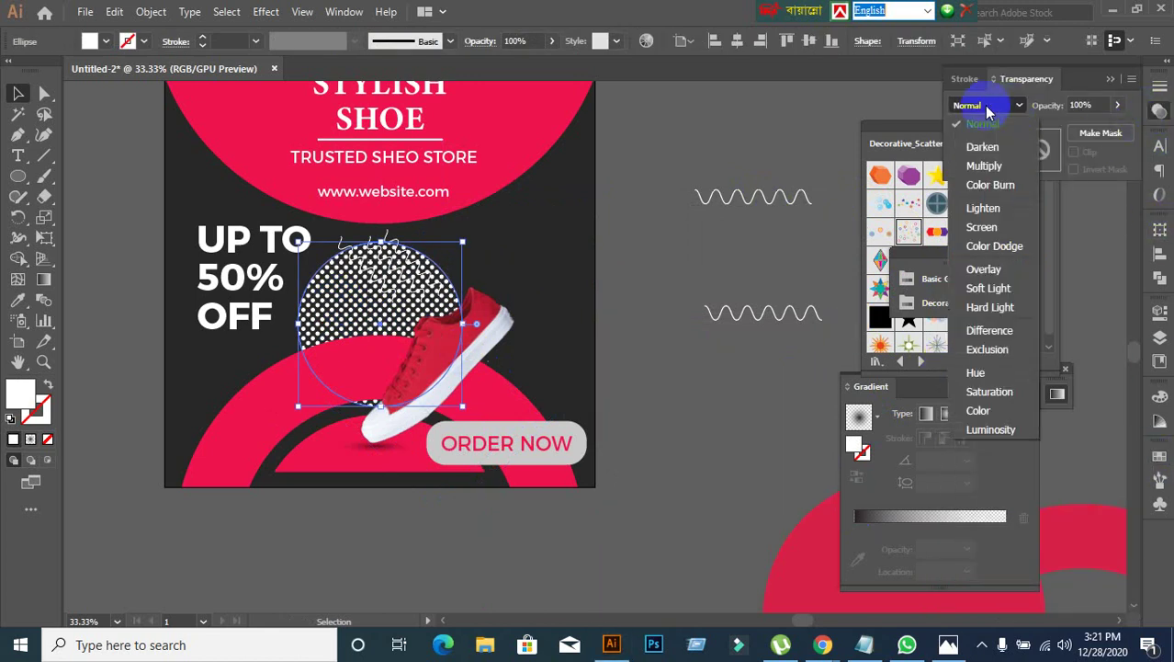
left_click(998, 173)
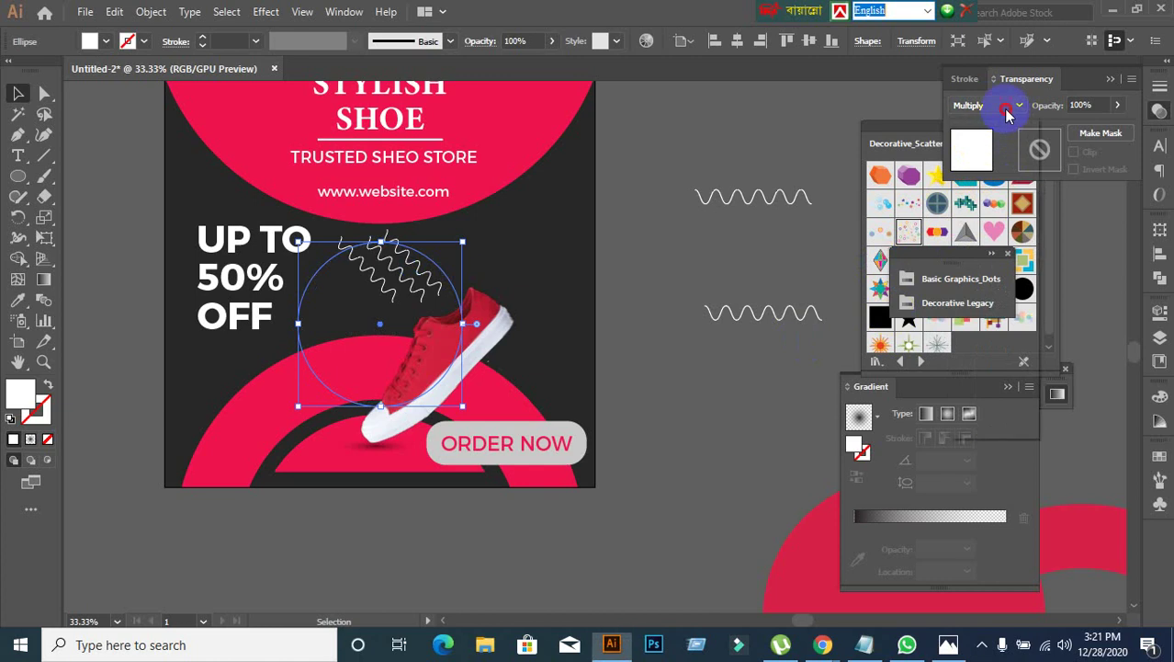
left_click(1008, 111)
left_click(992, 184)
left_click(1008, 105)
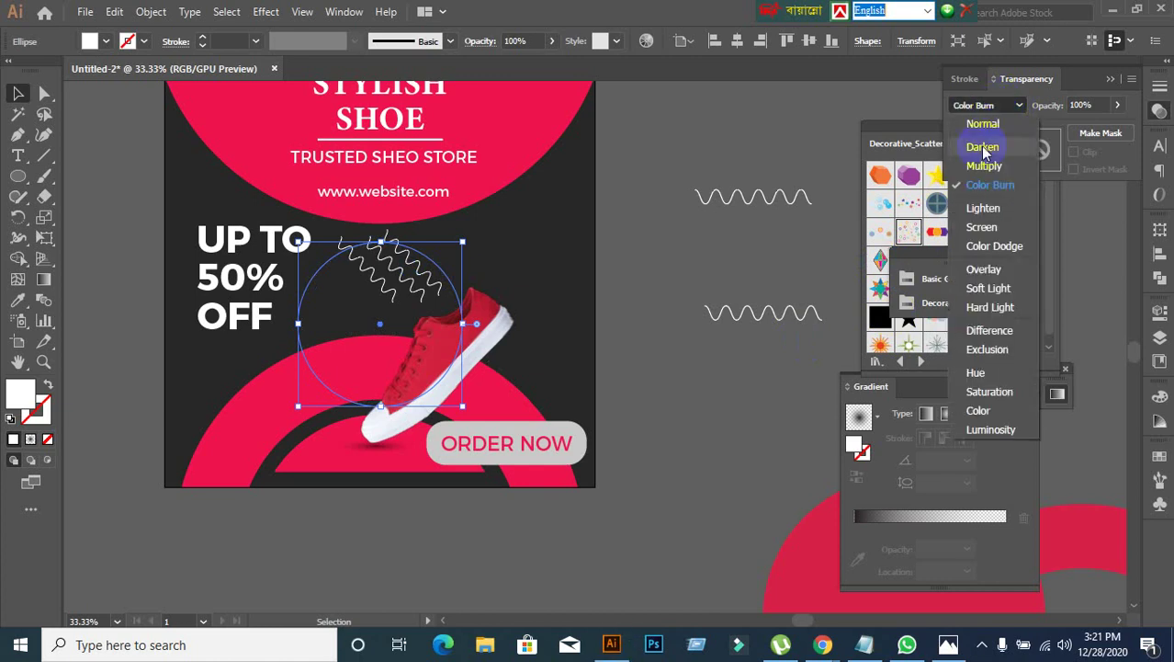
left_click(978, 228)
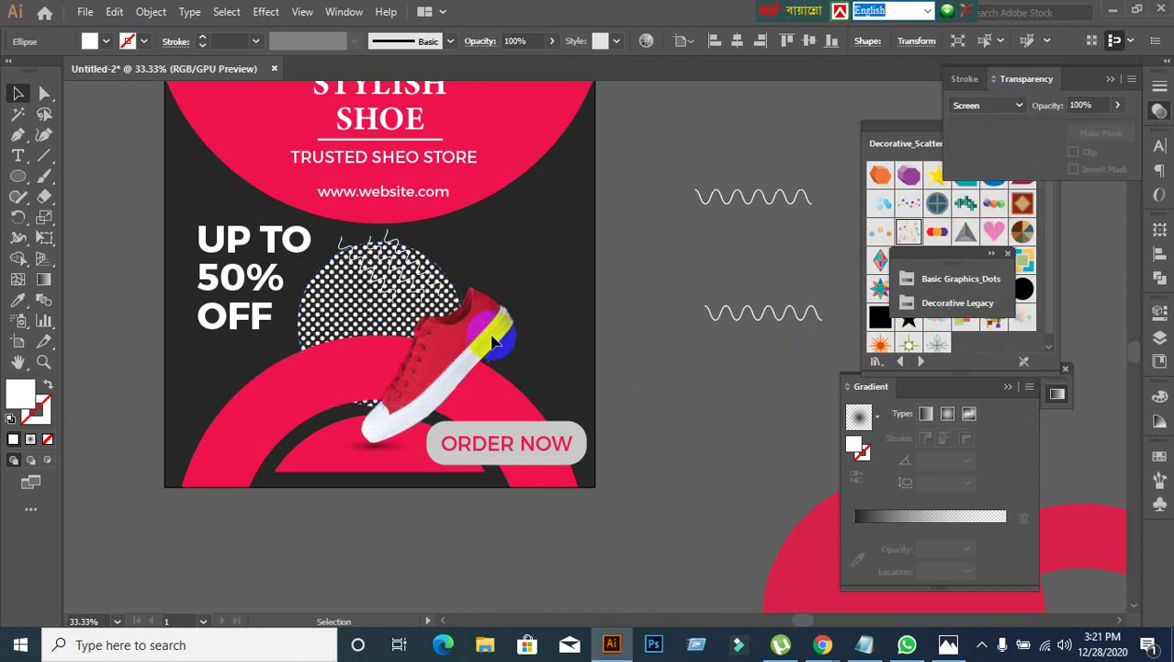
left_click(491, 336)
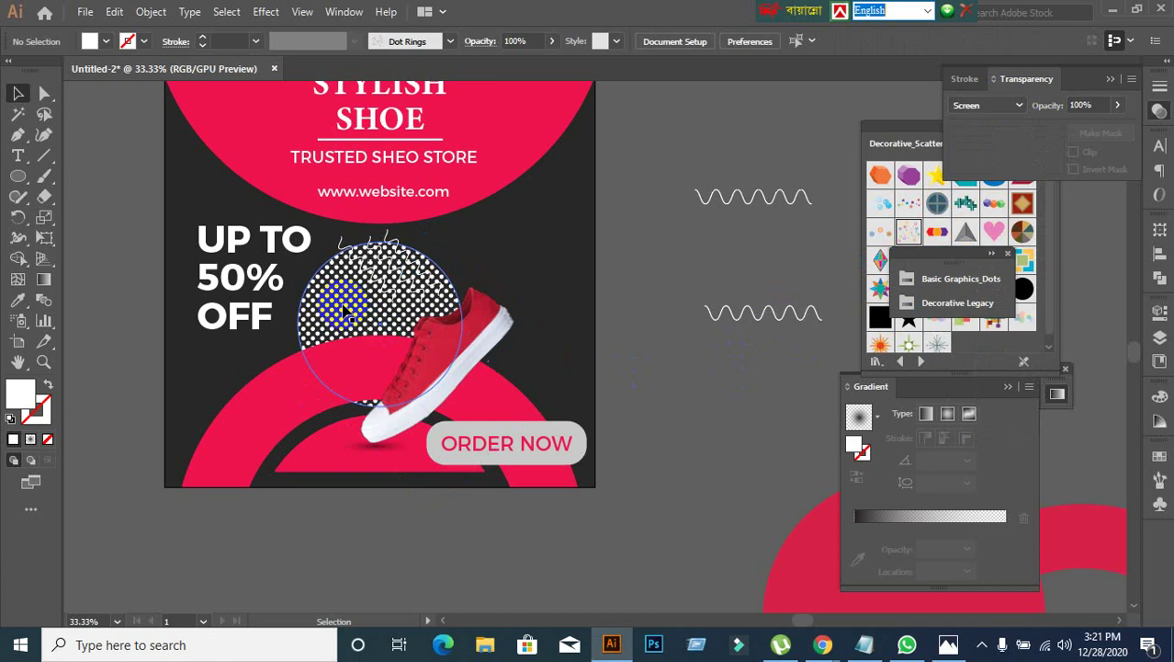
left_click(348, 316)
right_click(343, 251)
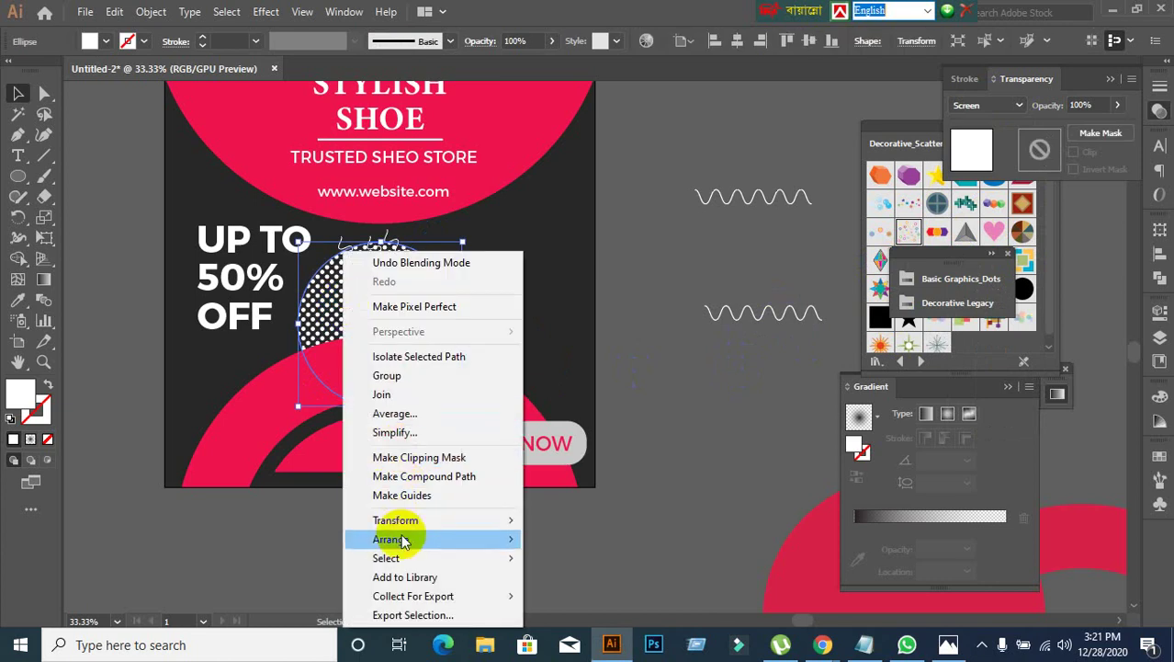
mouse_move(405, 541)
left_click(529, 332)
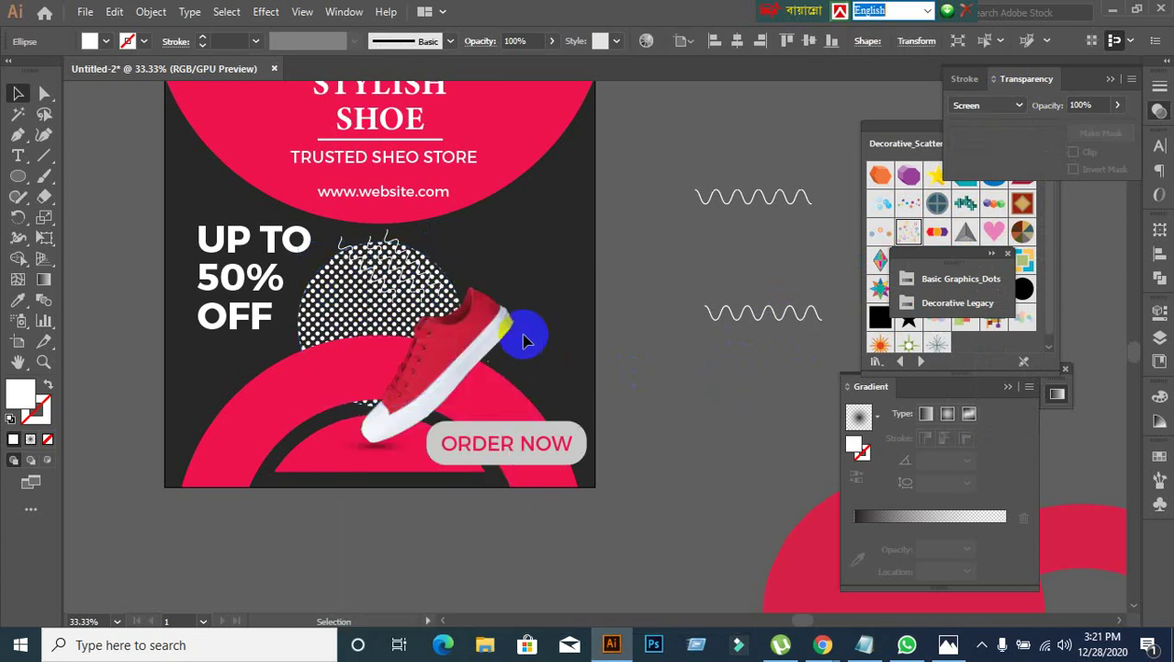
Step: Reposition the dotted circle behind the shoe's heel, just above the ORDER NOW button and overlapping the artboard's right edge
left_click_drag(350, 296, 537, 322)
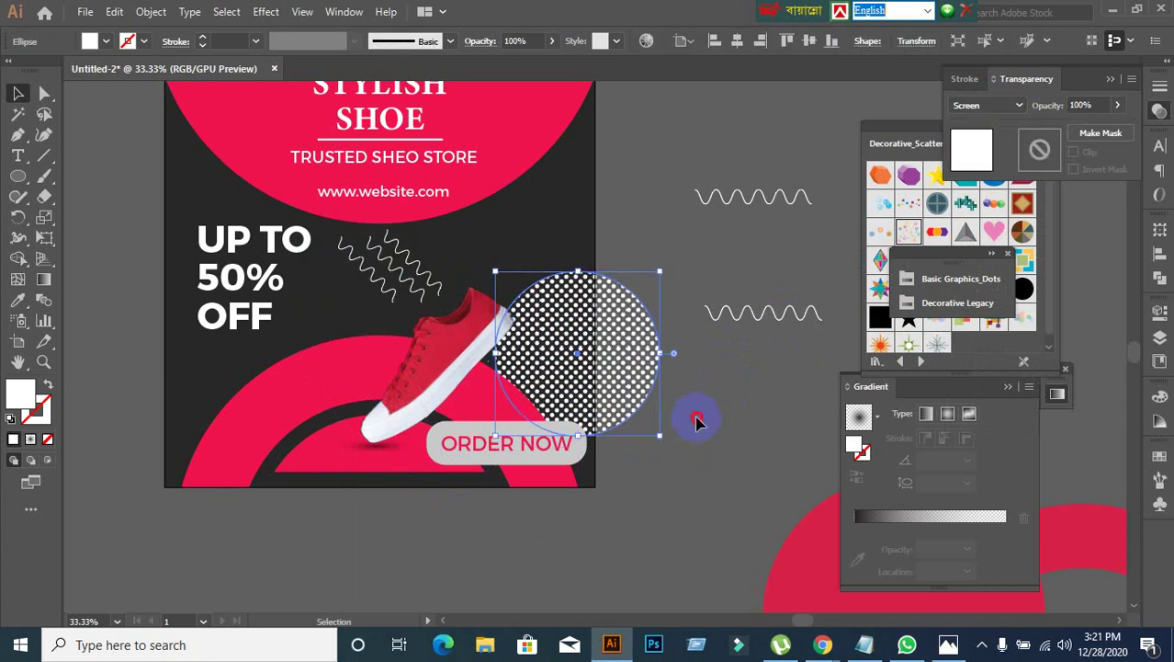
left_click(581, 366)
mouse_move(584, 366)
left_mouse_down()
mouse_move(625, 367)
mouse_move(621, 349)
mouse_move(570, 369)
left_mouse_up()
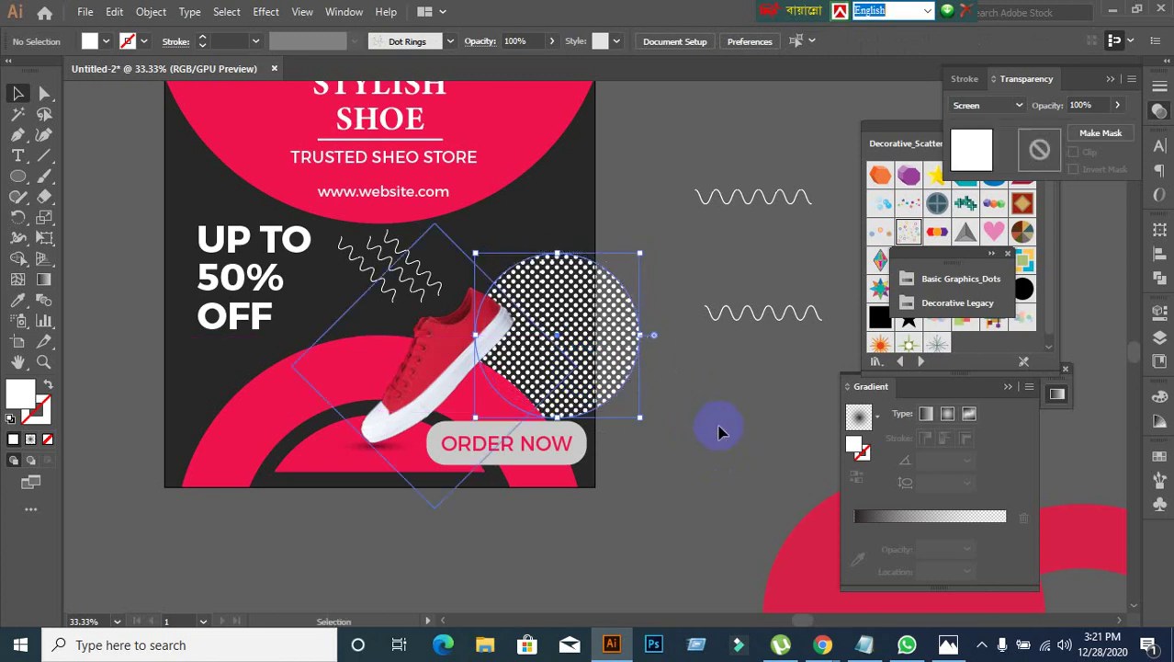
left_click(713, 427)
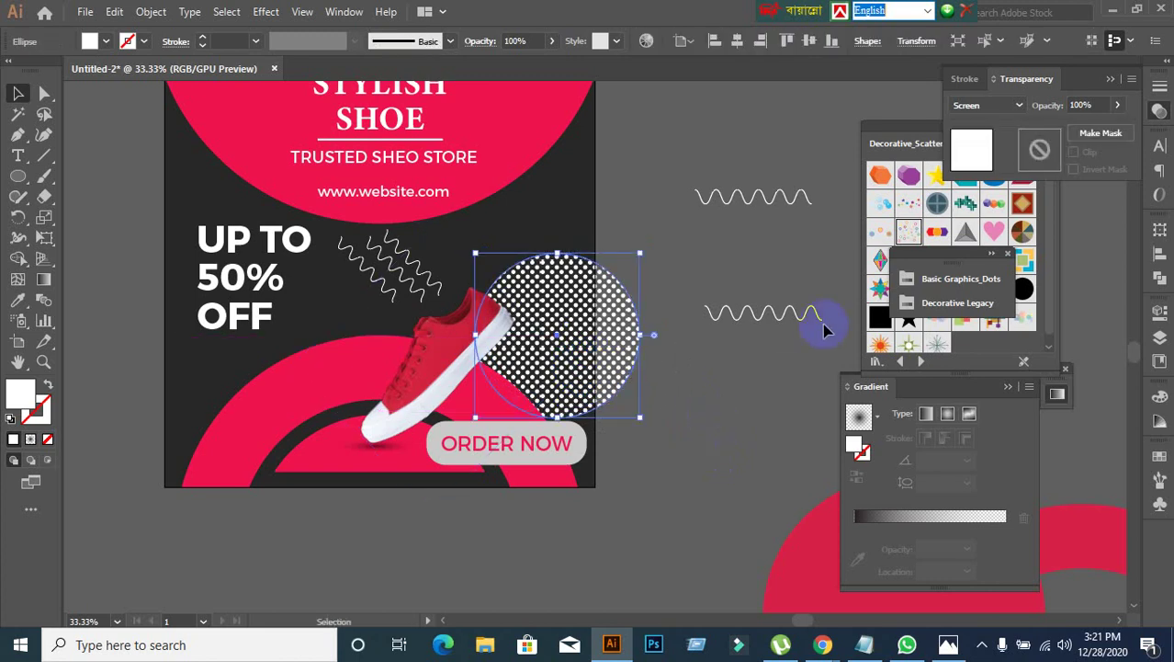
Step: Set the dotted circle's opacity to 20%
left_click(1097, 103)
type("2")
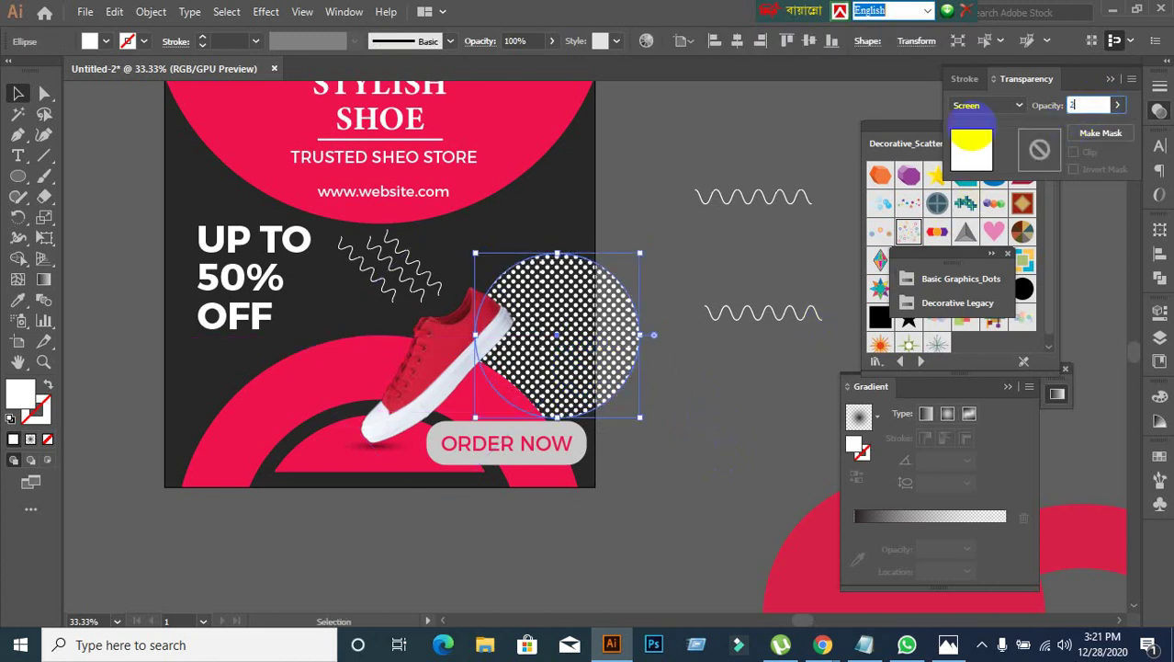
type("0")
key("Return")
left_click(722, 402)
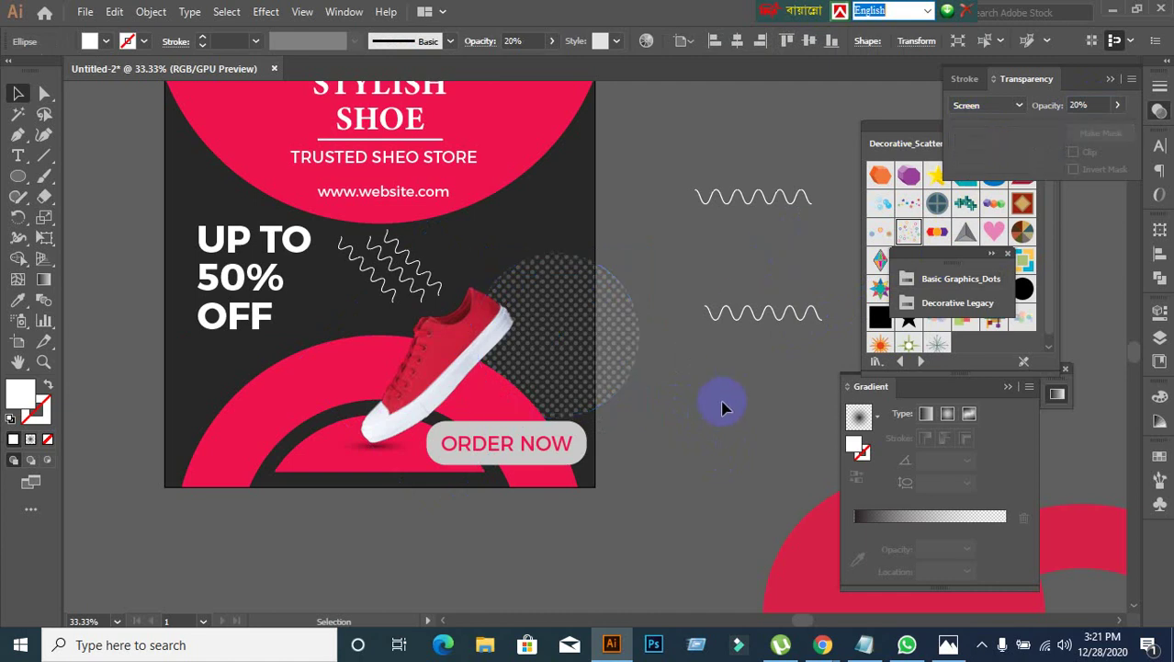
Step: Remove the translucent halftone dot circle beside the shoe from the flyer
left_click(614, 375)
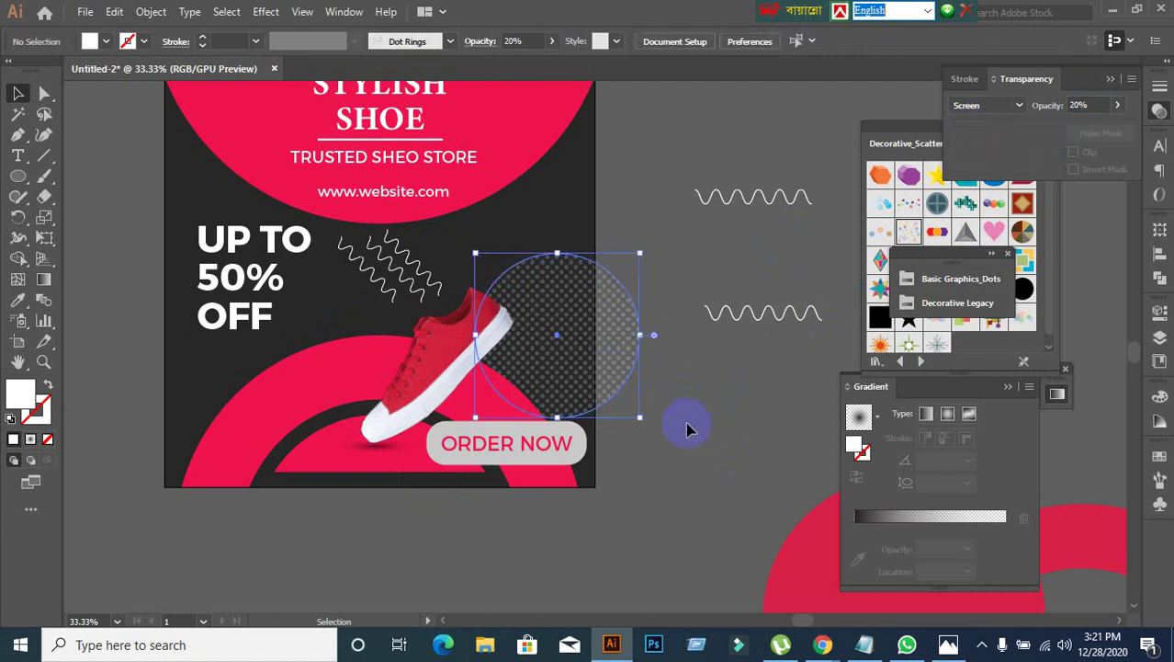
left_click(688, 429)
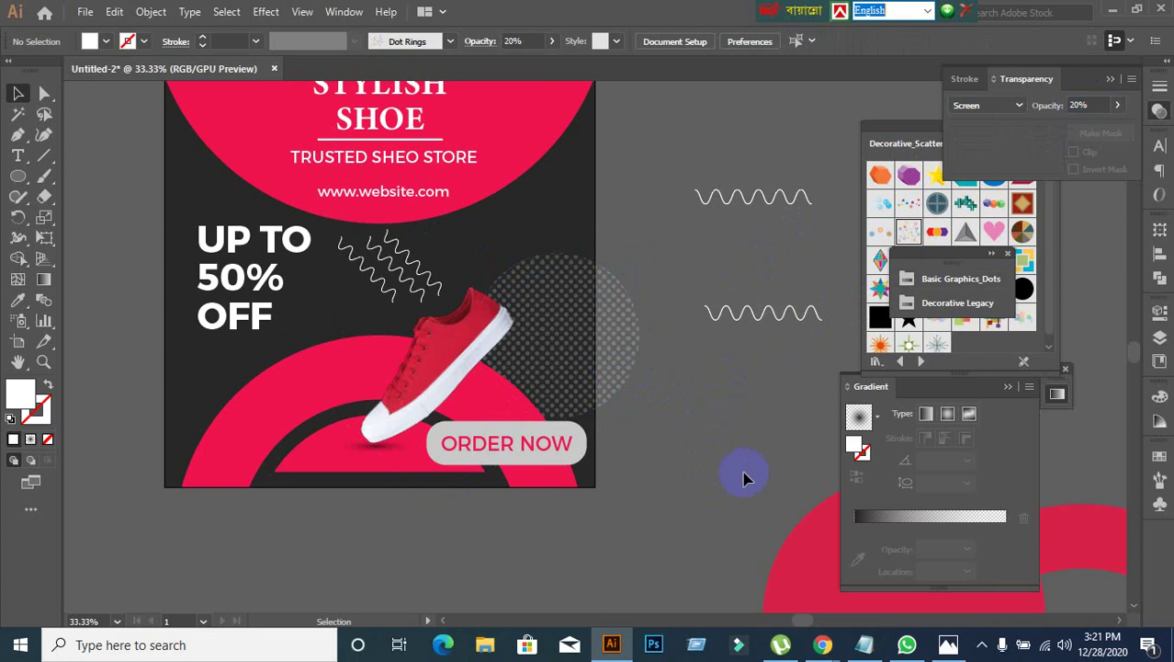
left_click_drag(590, 380, 581, 462)
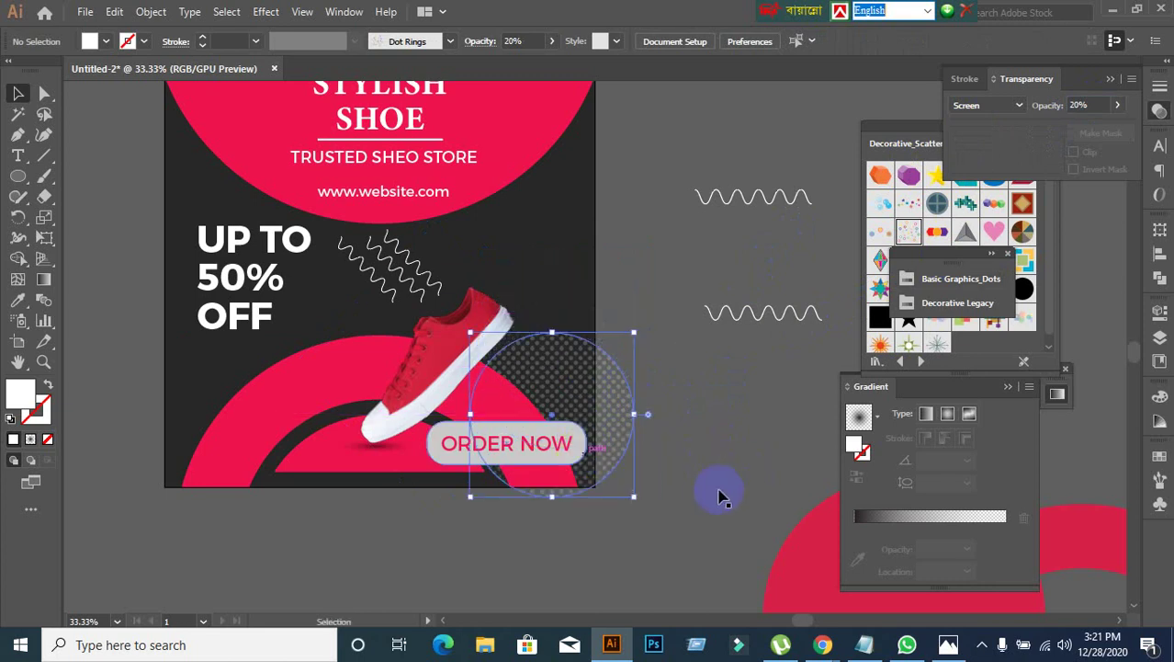
left_click_drag(603, 413, 690, 454)
left_click(747, 420)
key("ctrl+shift+a")
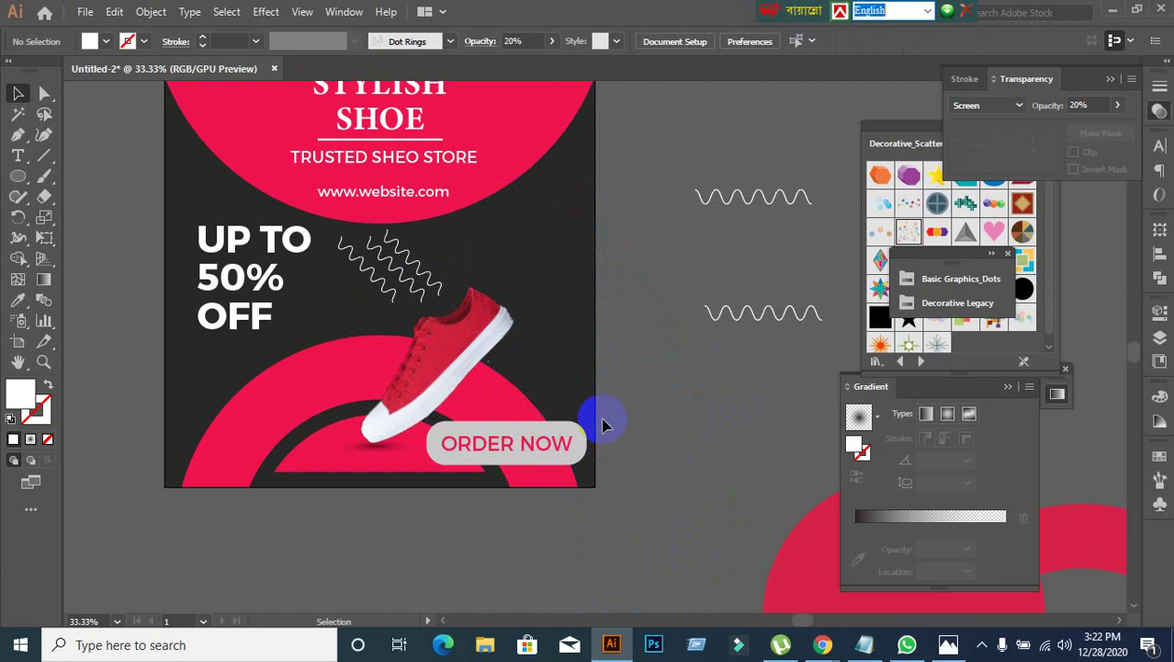
left_click(507, 343)
left_click_drag(432, 276, 373, 286)
left_click(685, 231)
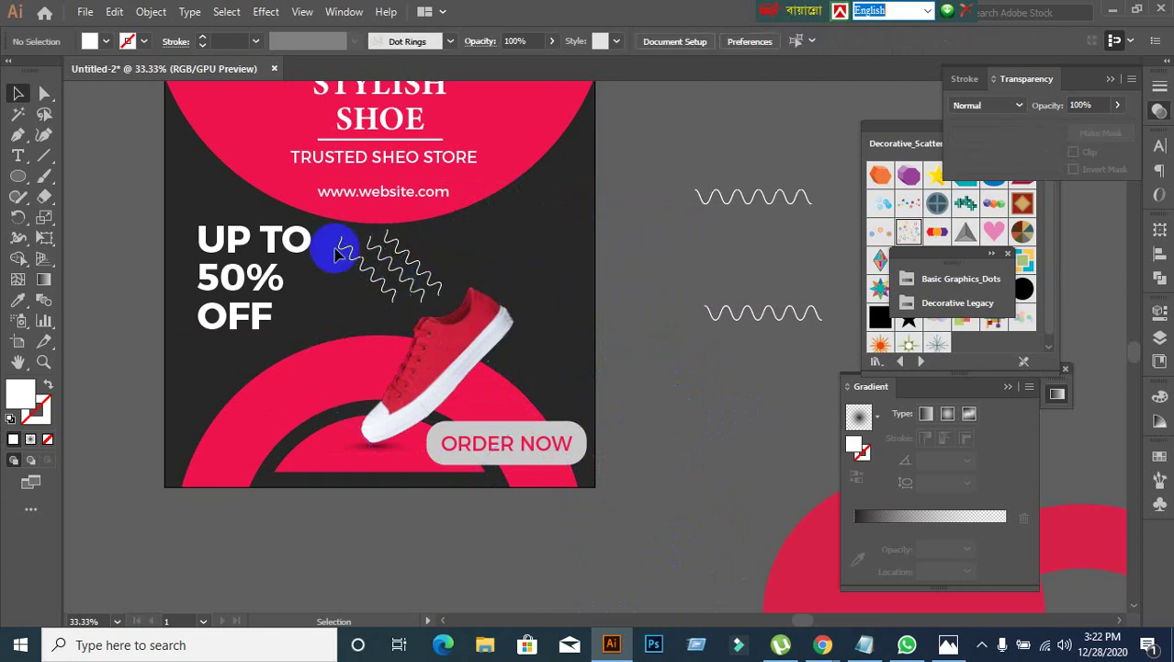
scroll(359, 255, "up", 2)
scroll(363, 273, "down", 1)
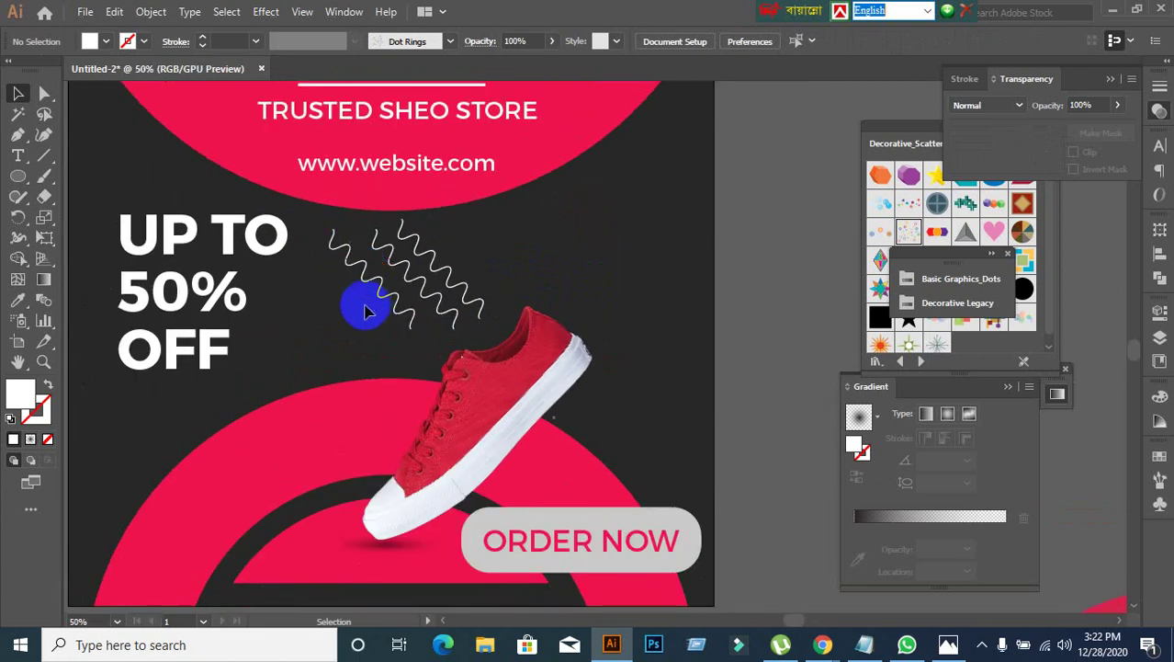
left_click_drag(339, 288, 433, 268)
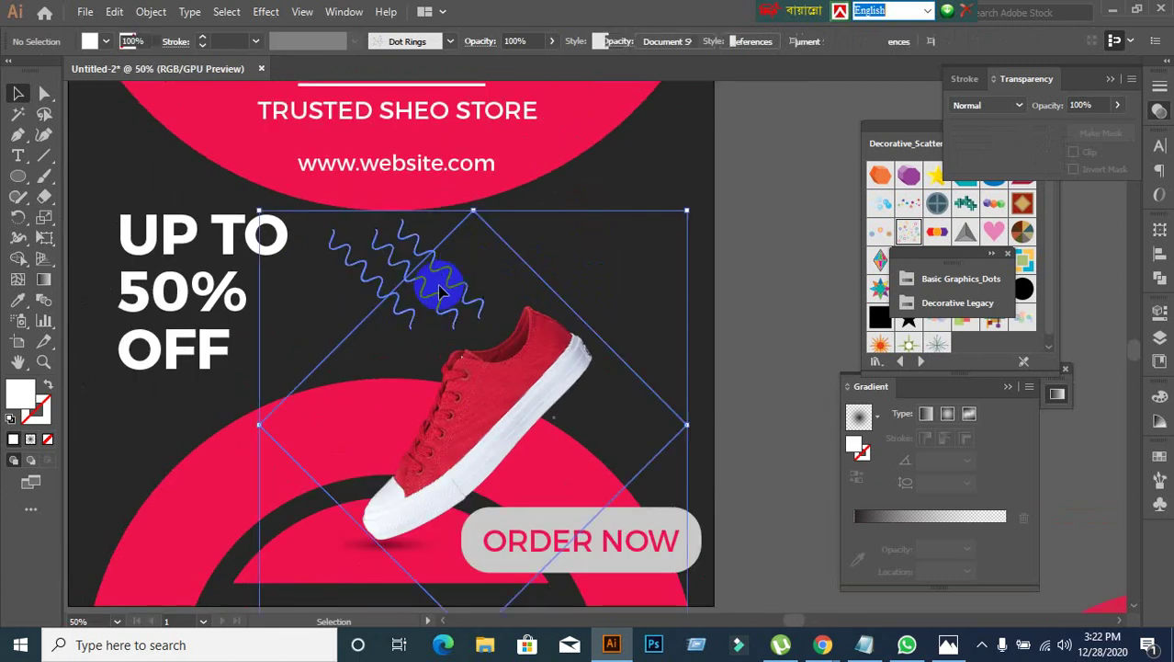
left_click(770, 312)
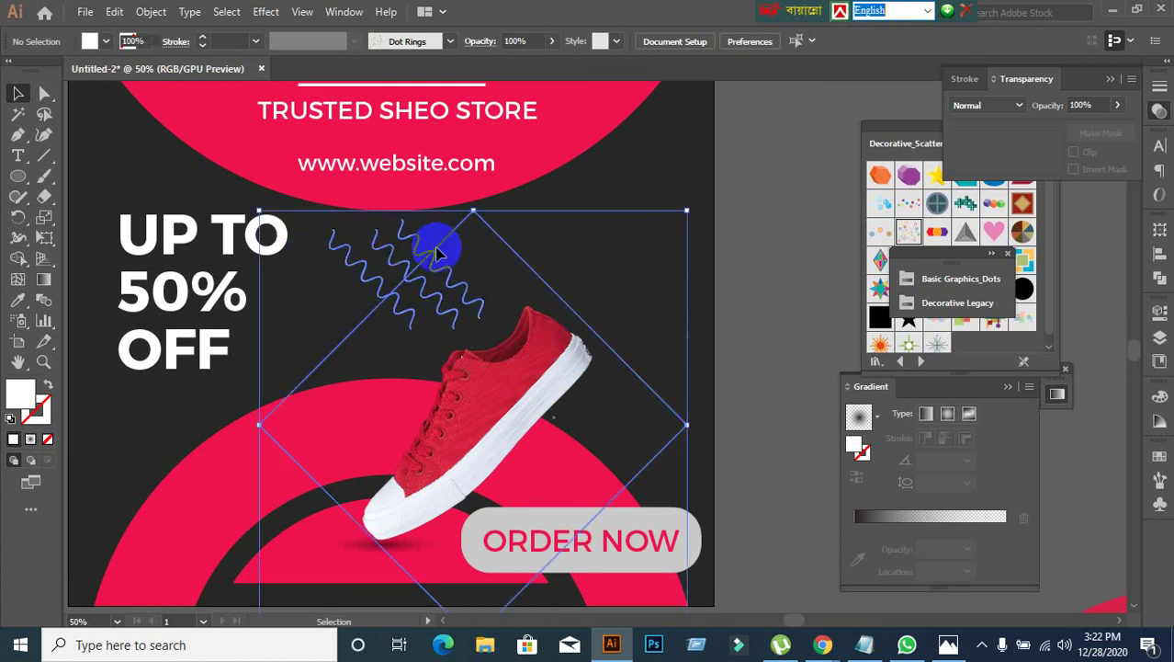
left_click(438, 252)
left_click(795, 322)
Step: Duplicate the diagonal wavy line group and place the copy below the shoe's heel, above the ORDER NOW button
left_click(579, 358)
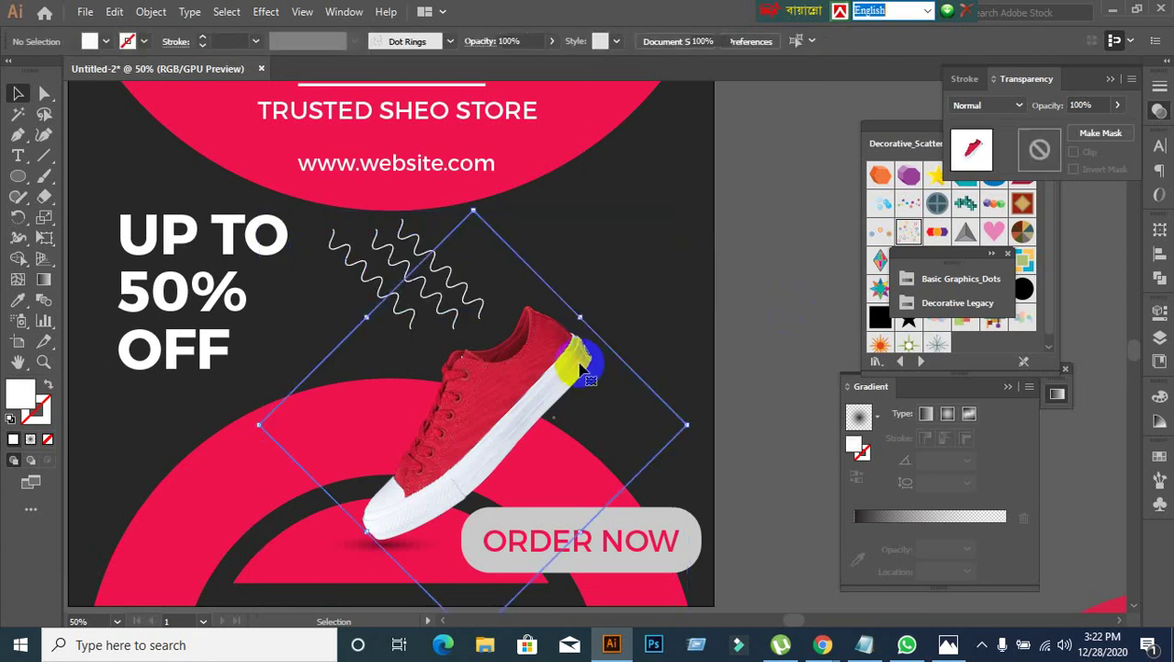
left_click(428, 293)
left_click_drag(309, 261, 641, 410)
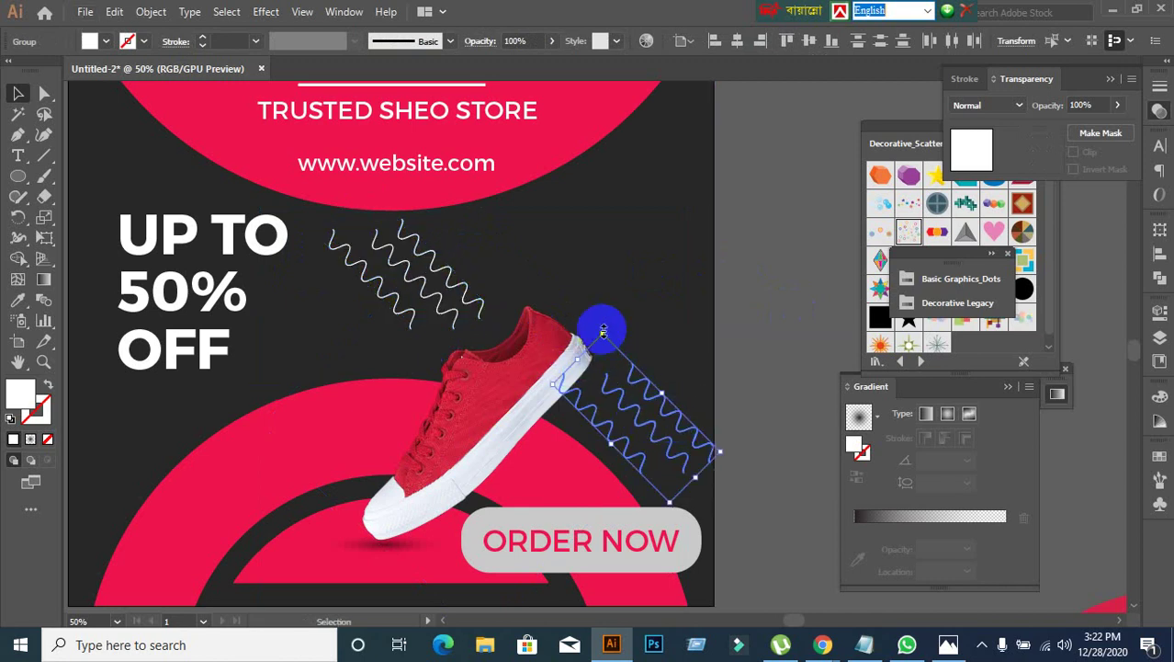
Step: Shrink the copied wavy lines, rotate them to horizontal and position them between the shoe's heel and the ORDER NOW button
left_click_drag(603, 329, 633, 411)
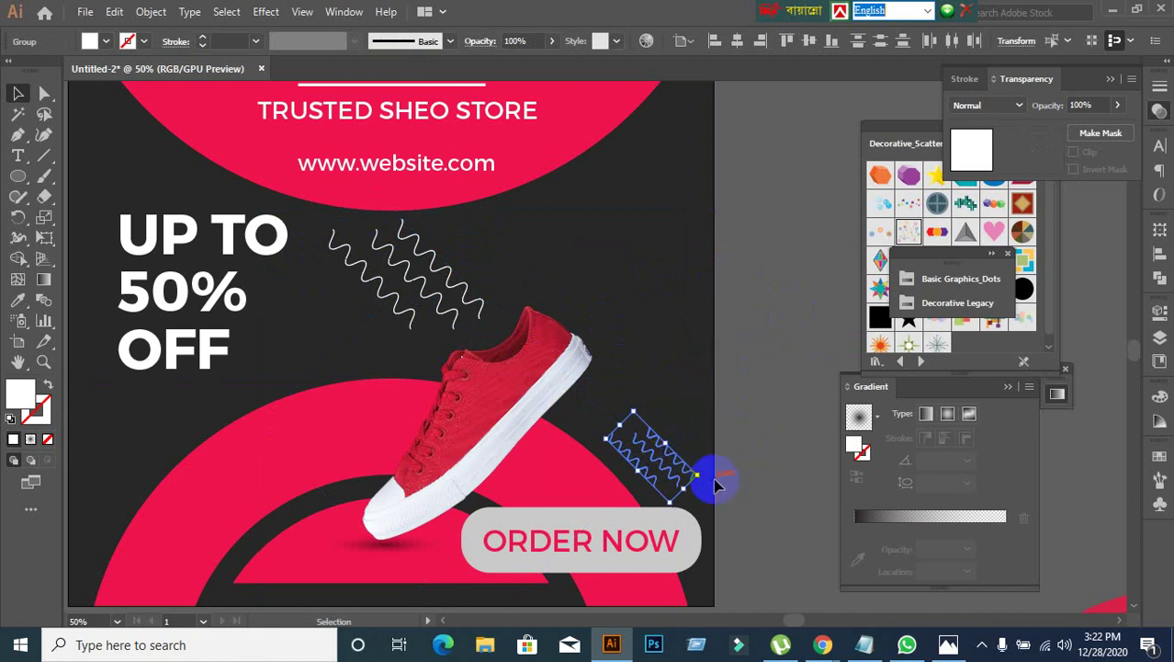
left_click_drag(705, 478, 717, 416)
left_click_drag(662, 452, 656, 410)
left_click(756, 382)
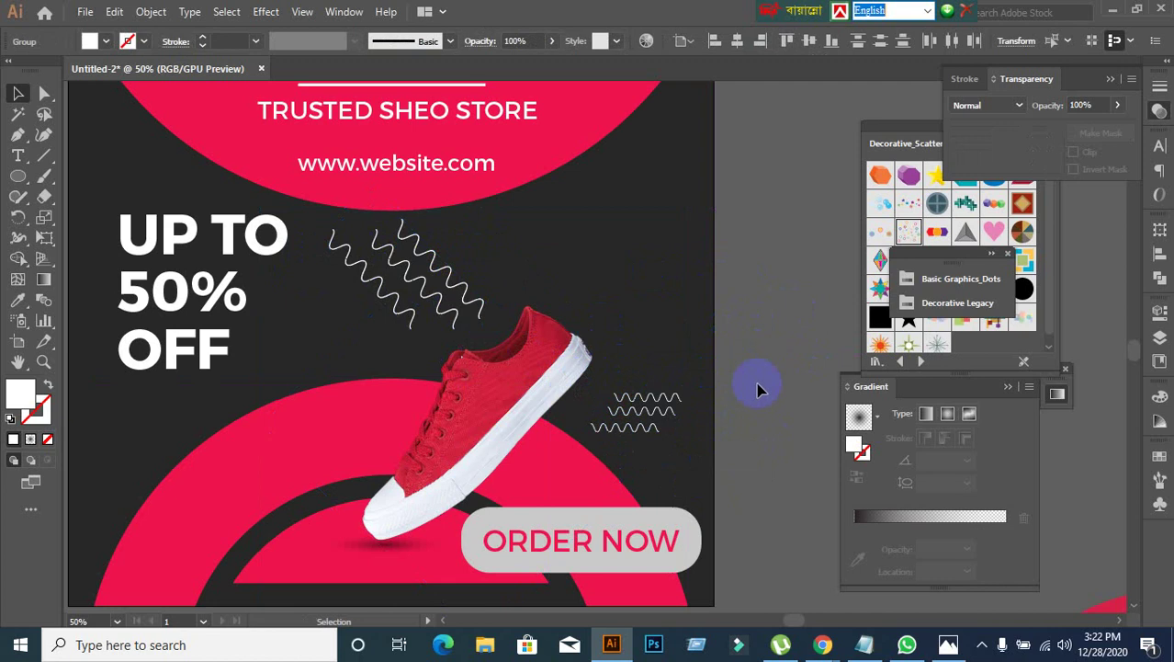
key("ctrl+minus")
scroll(756, 382, "up", 1)
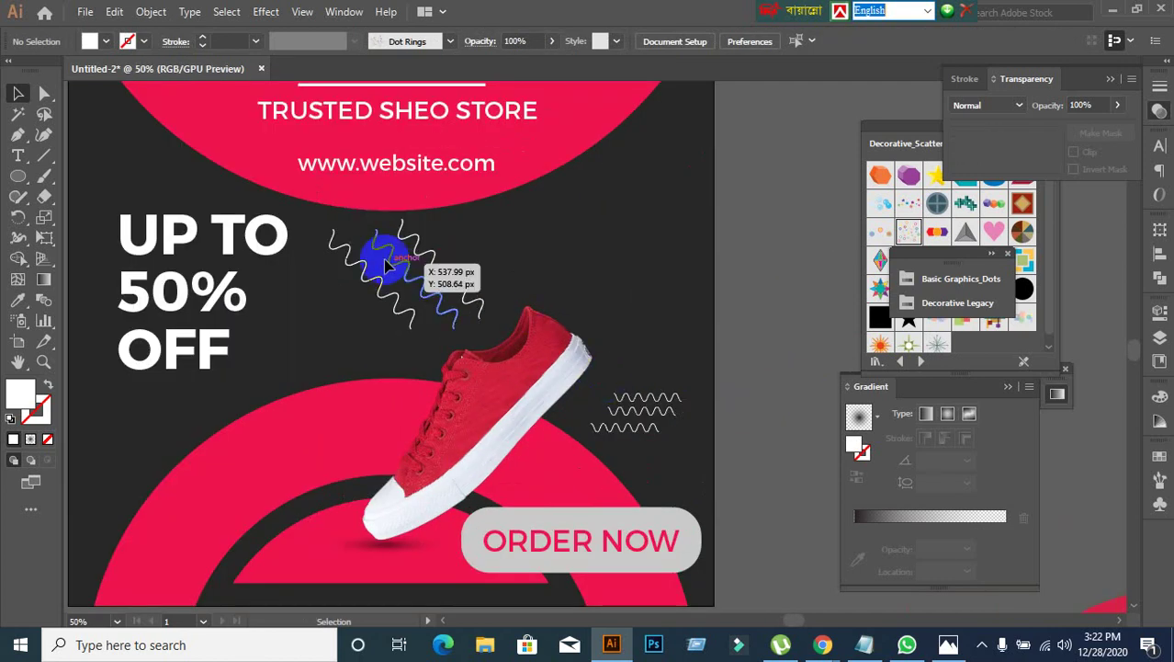
Step: Add a placeholder text area above the shoe's heel near the artboard's right edge and right-align its text
left_click(20, 156)
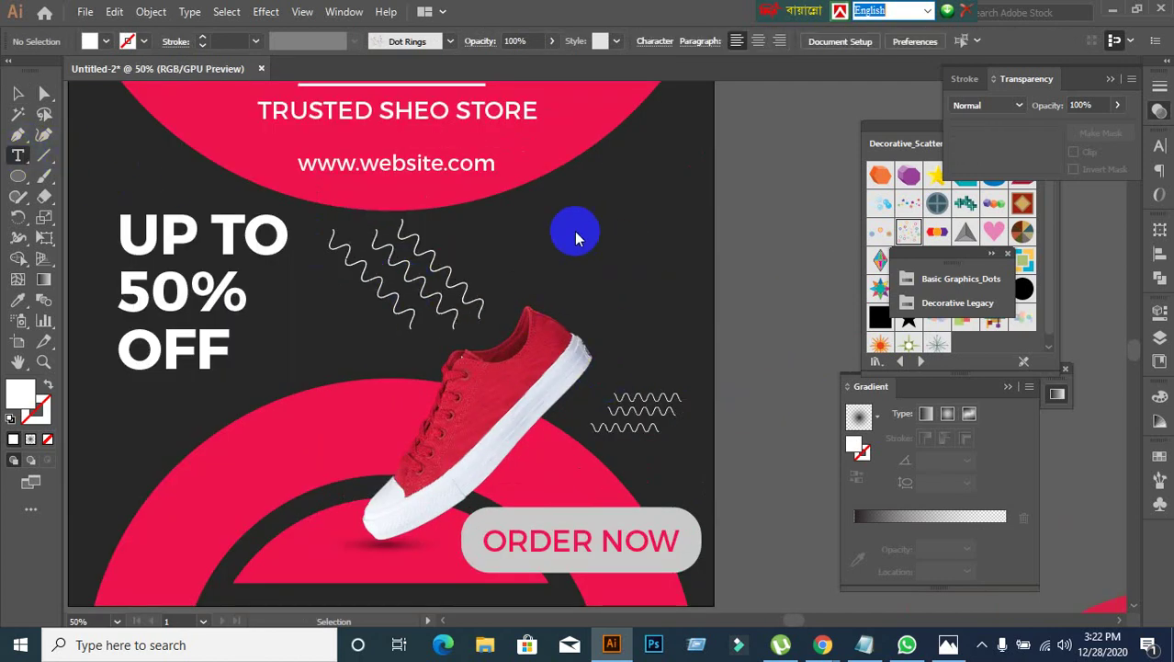
left_click_drag(551, 204, 691, 293)
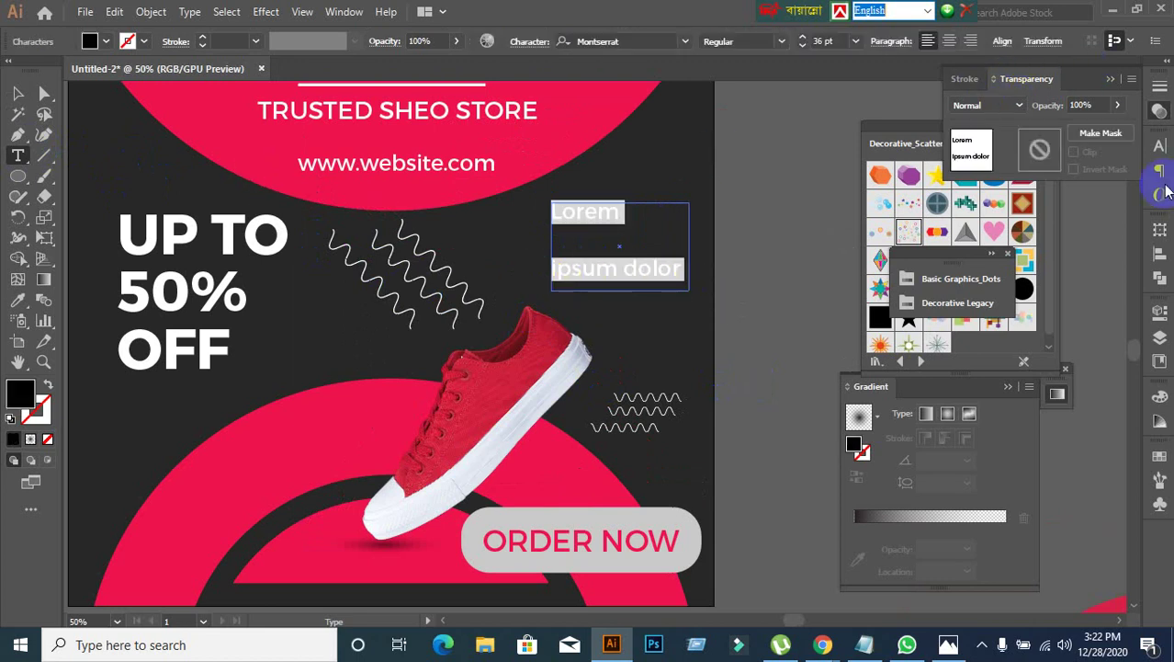
left_click(1160, 147)
left_click(1017, 138)
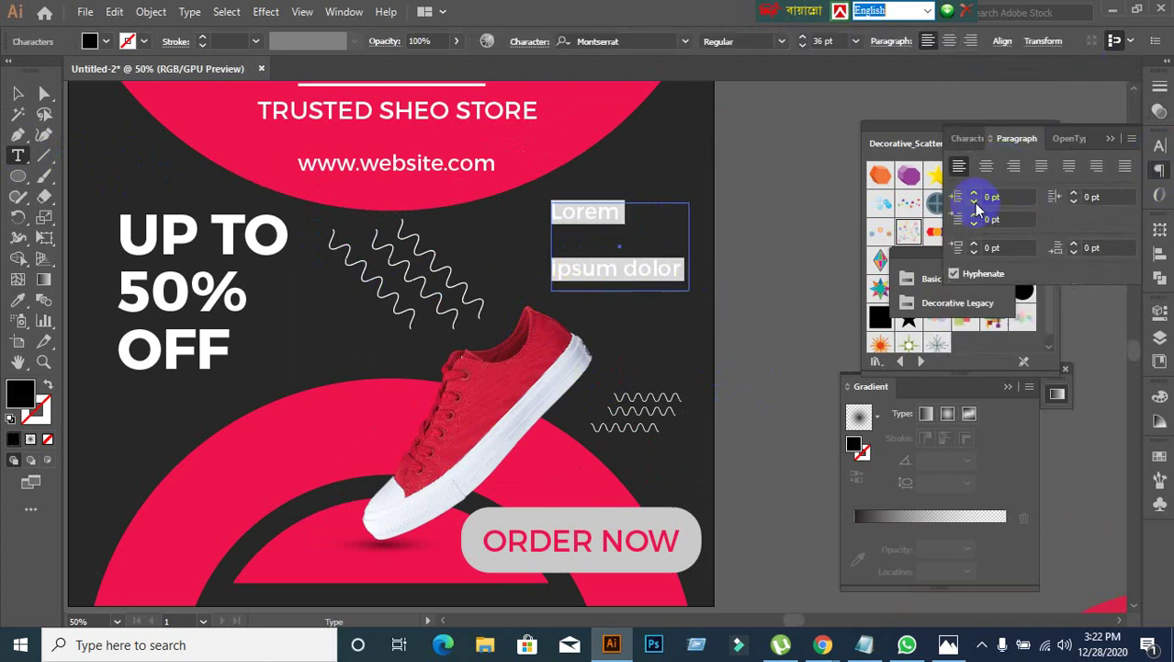
left_click(1014, 168)
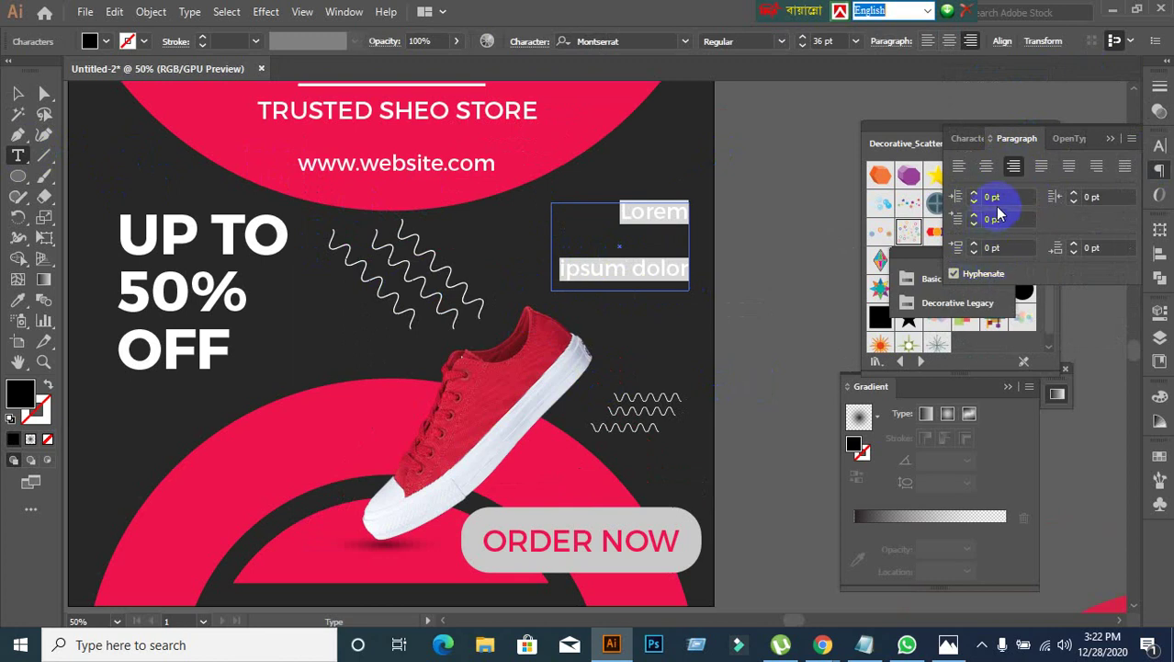
Step: Format the placeholder text at 27 pt with a white fill and 46 pt leading
left_click(965, 140)
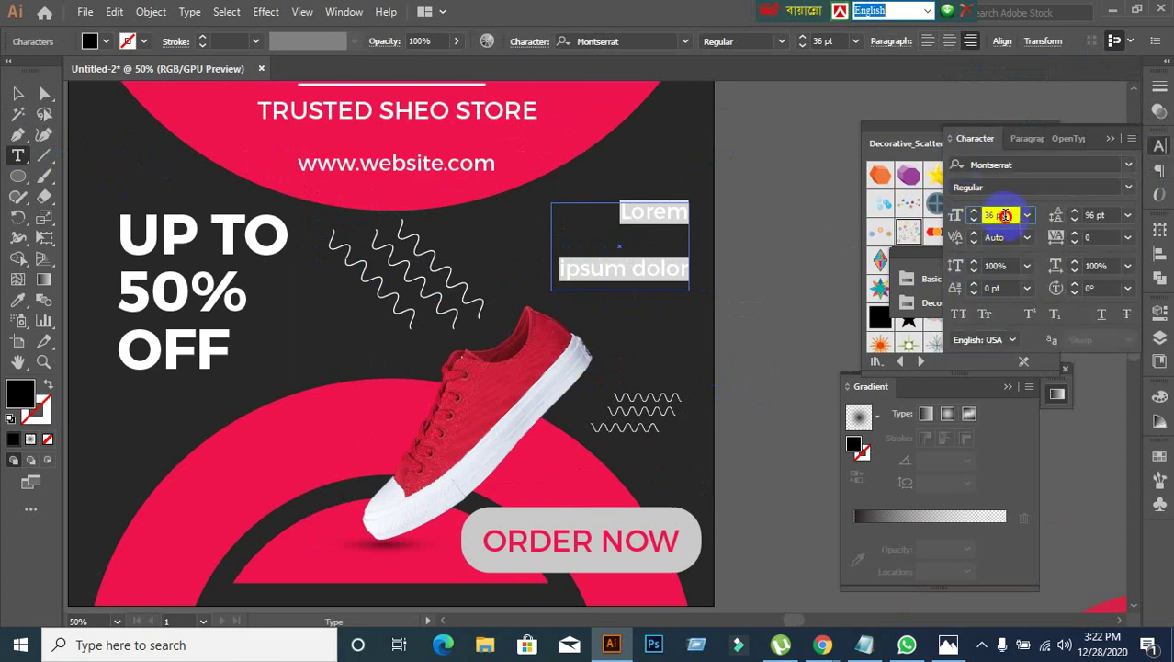
scroll(1004, 215, "down", 19)
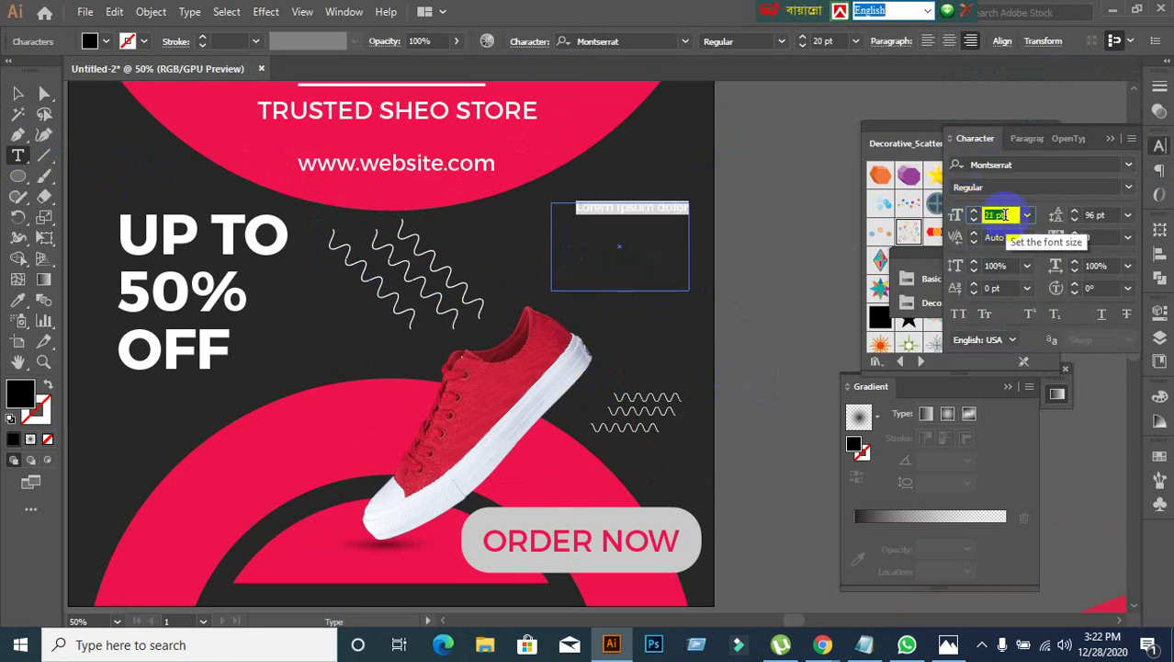
scroll(1004, 215, "up", 6)
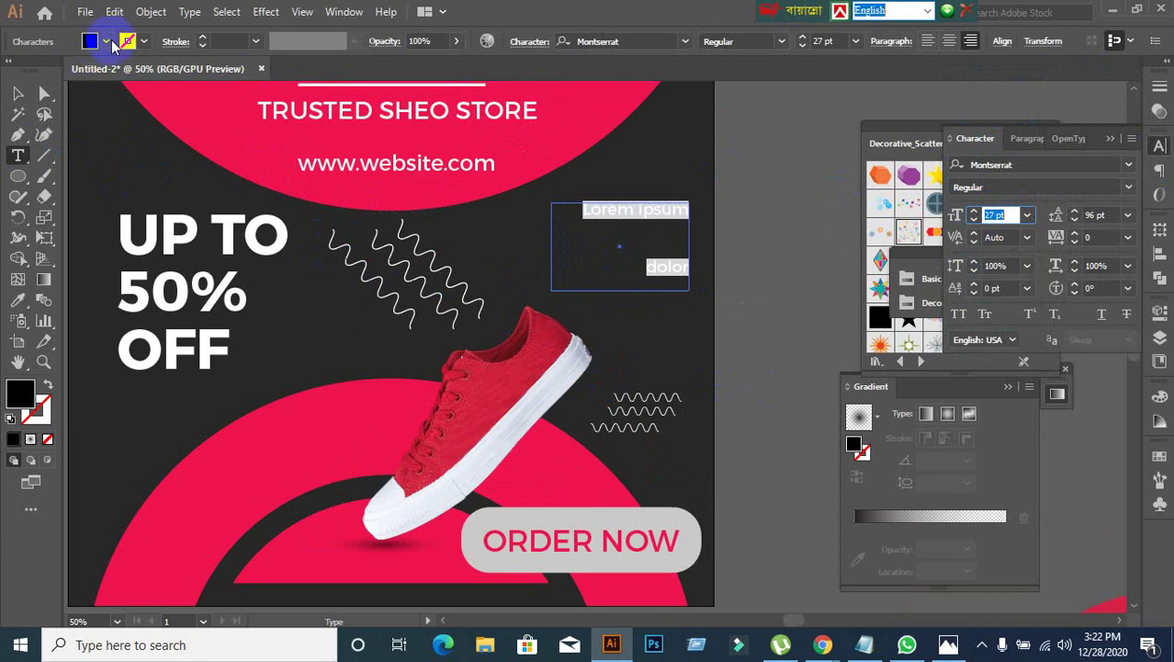
left_click(107, 41)
left_click(36, 71)
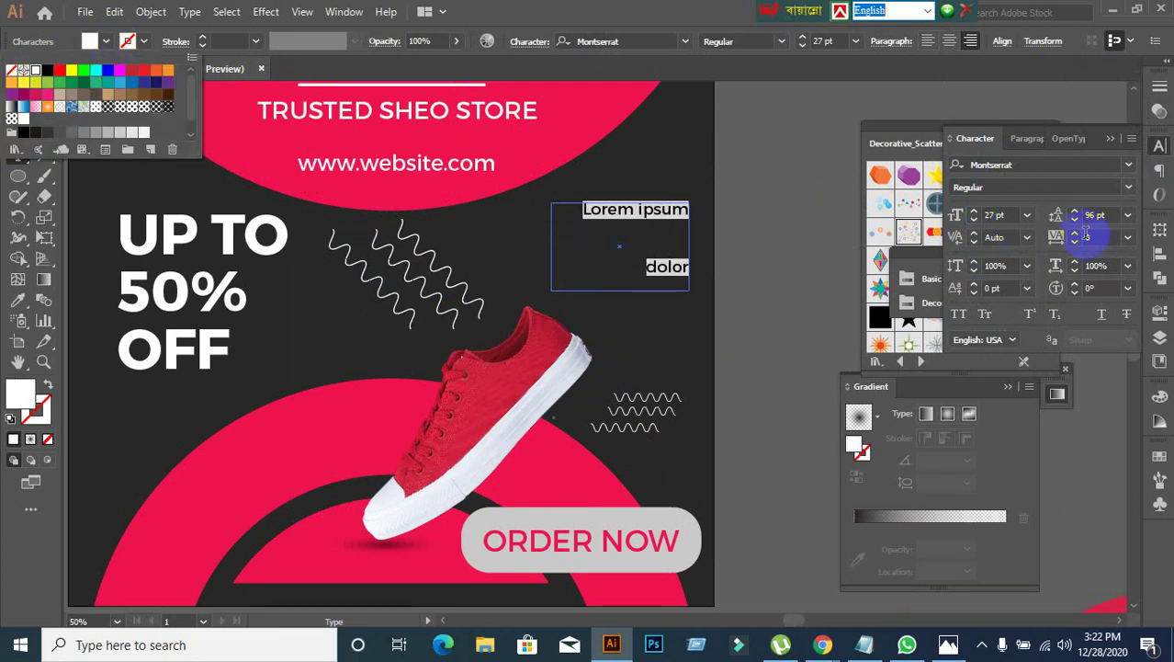
scroll(1114, 214, "down", 8)
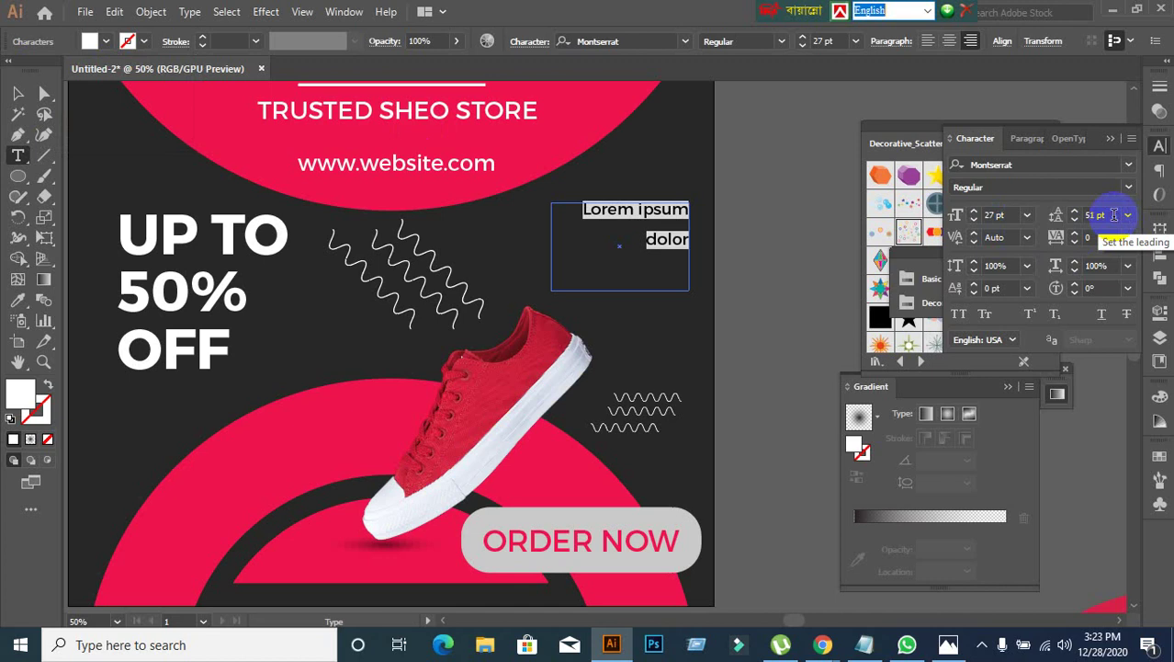
scroll(755, 257, "down", 1)
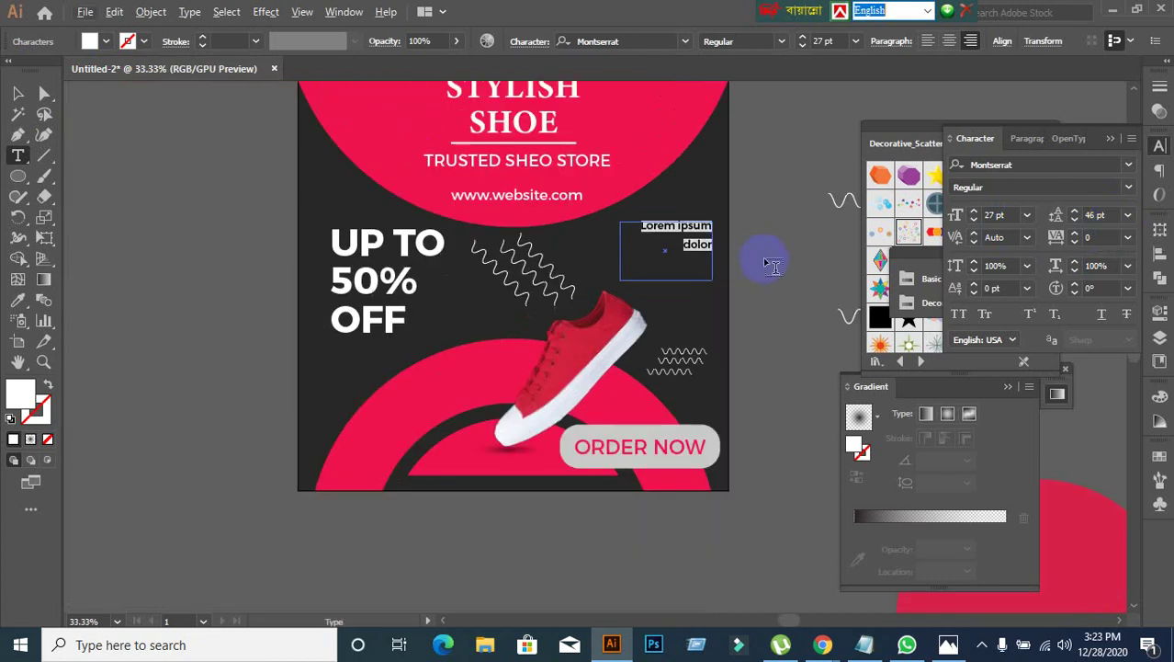
Step: Delete the short placeholder text area above the shoe's heel
left_click(17, 93)
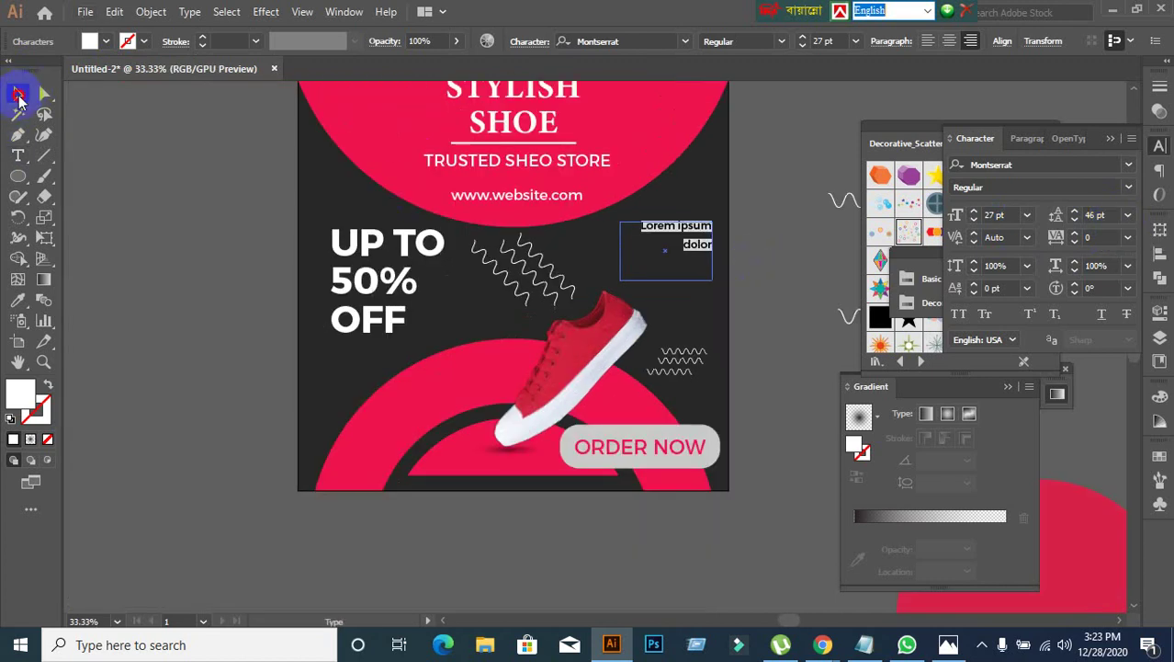
left_click(157, 210)
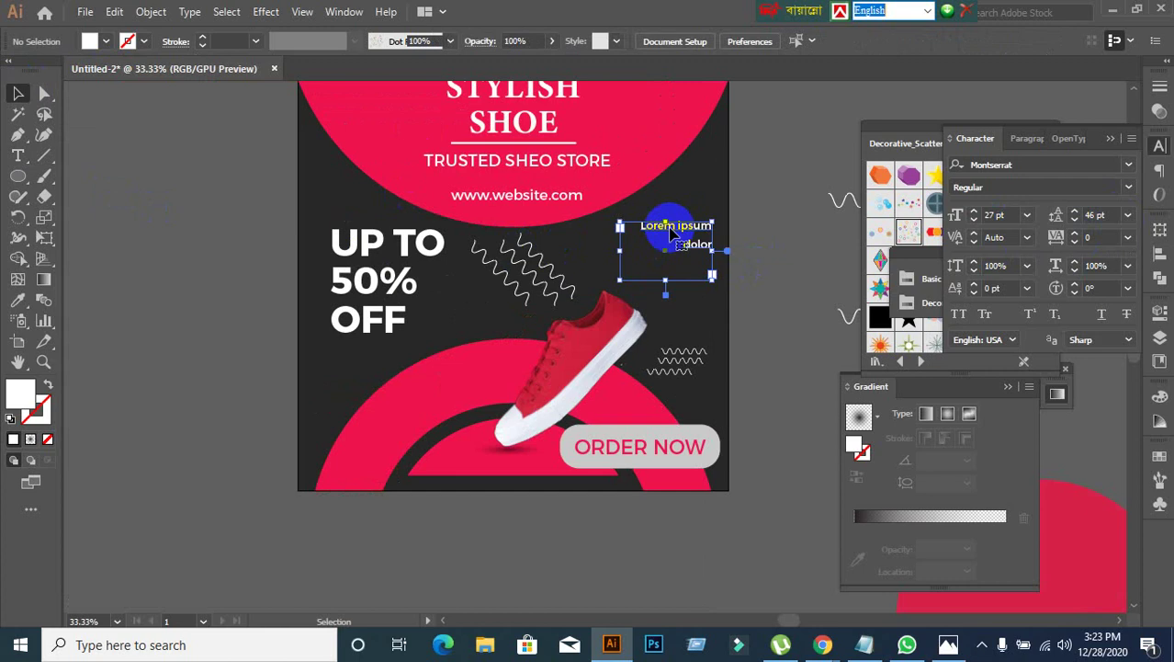
key("Delete")
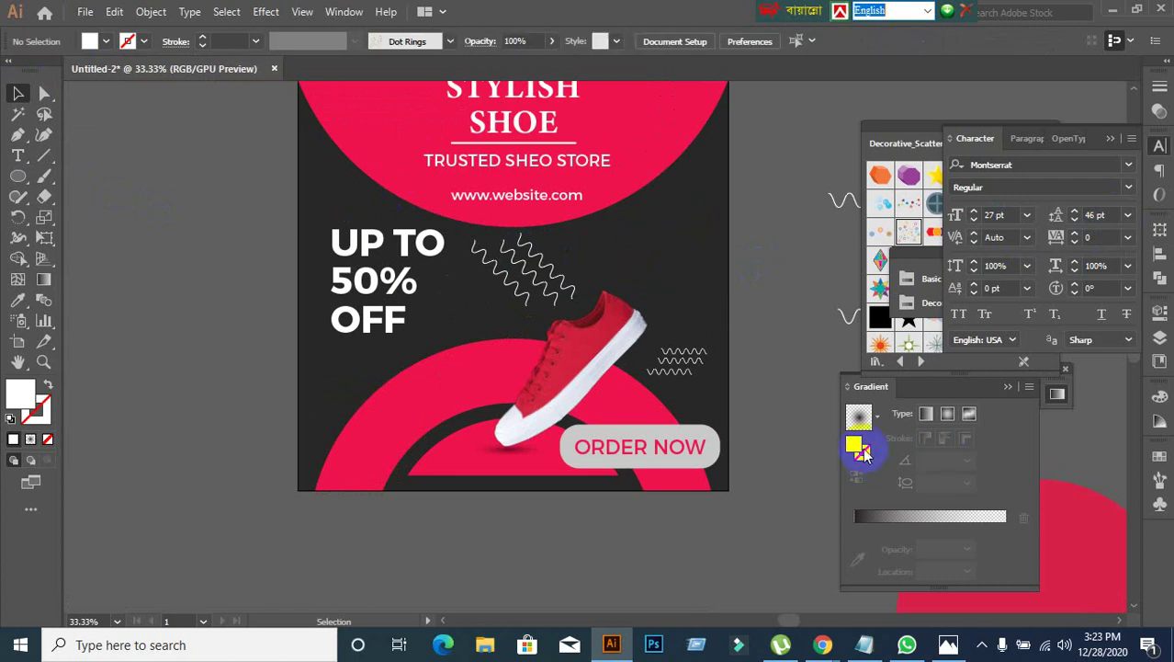
Step: Switch to Chrome and search Google for "lorem impsum" in a new tab
mouse_move(821, 634)
left_click(729, 563)
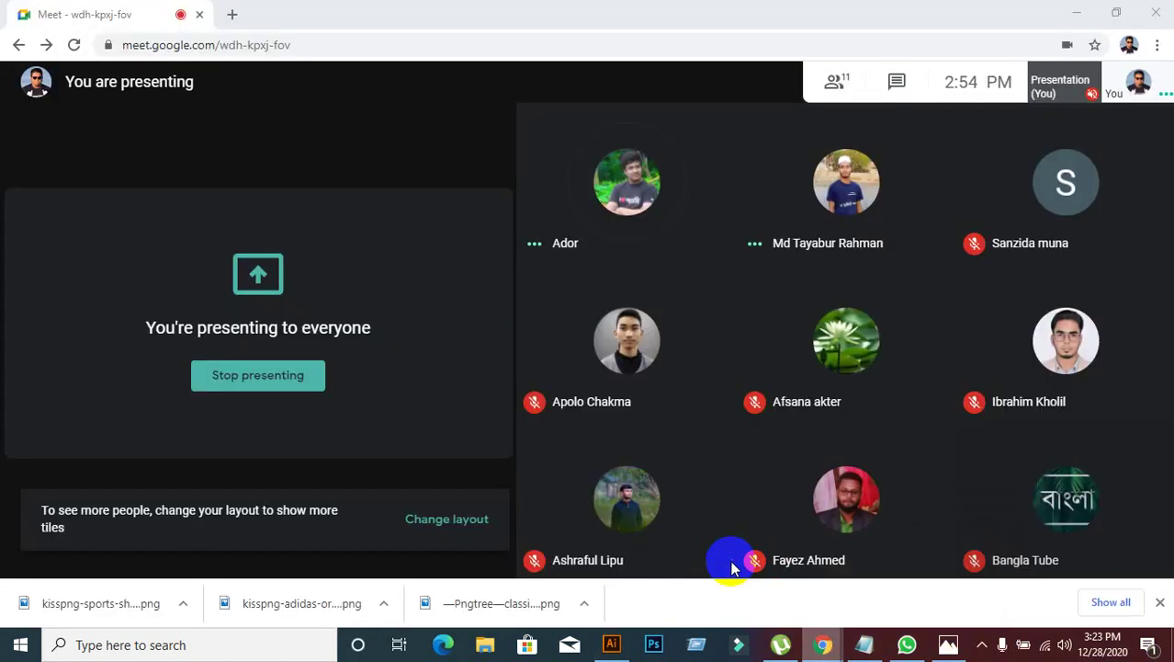
left_click(231, 14)
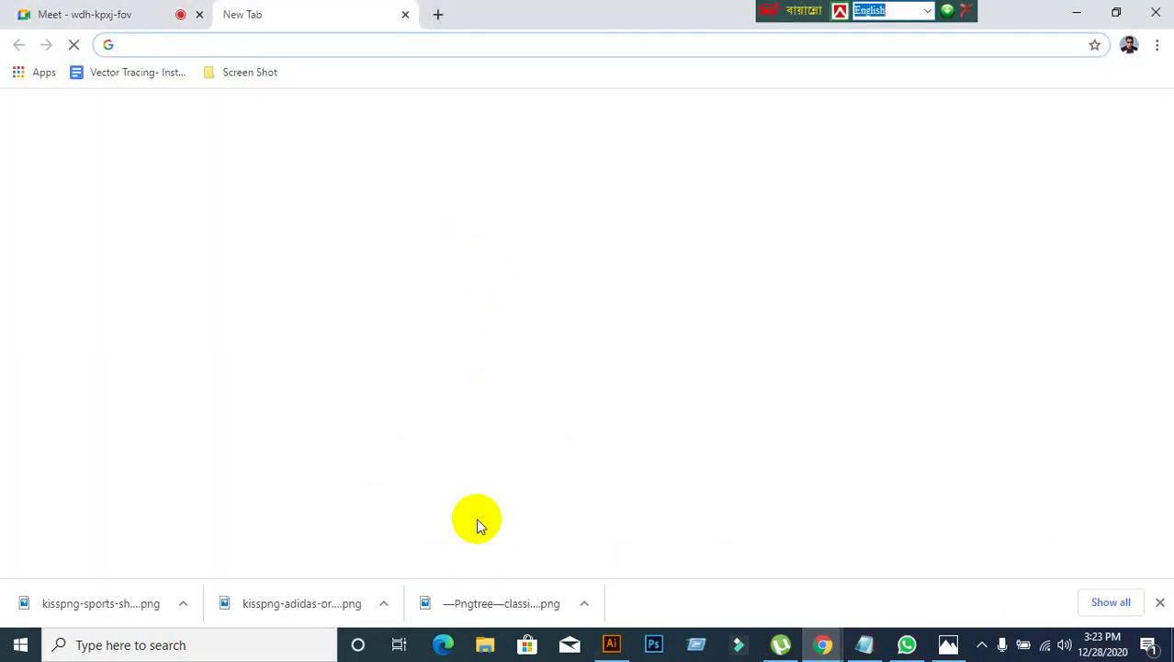
left_click(466, 363)
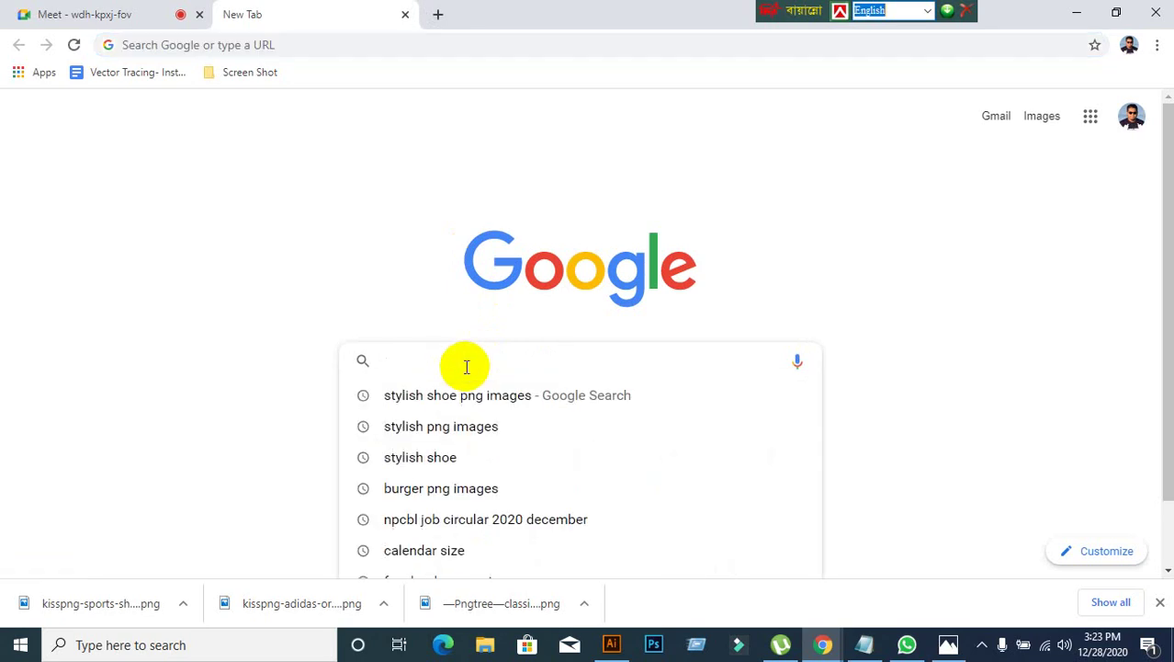
type("lorem im")
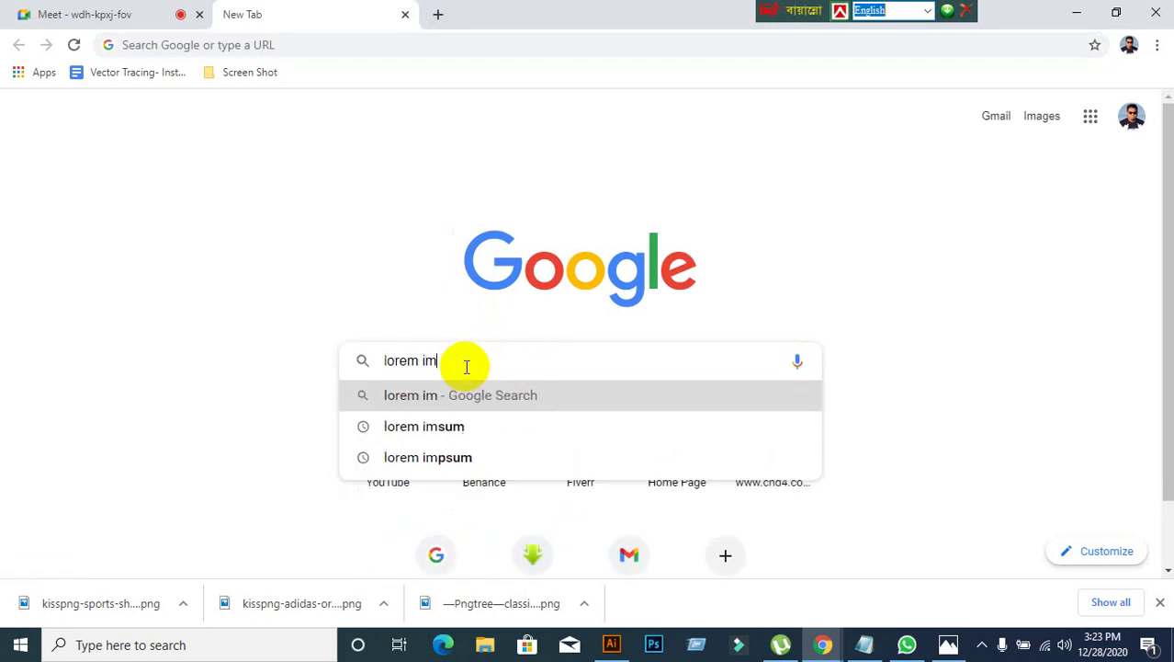
type("psu")
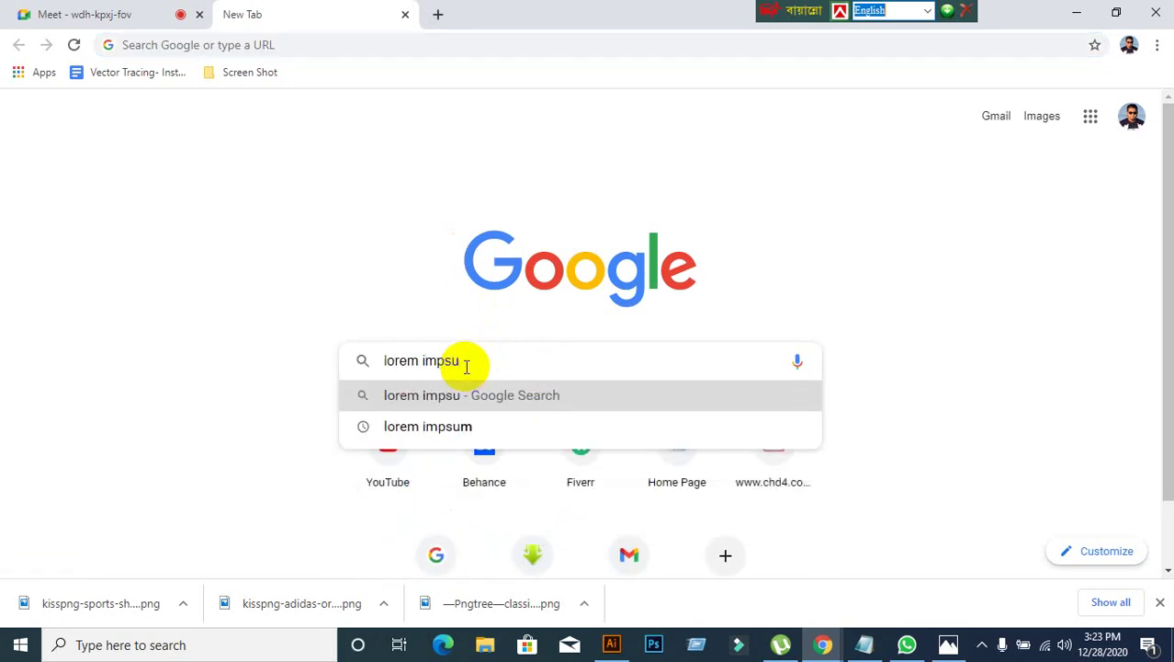
type("m")
key("Return")
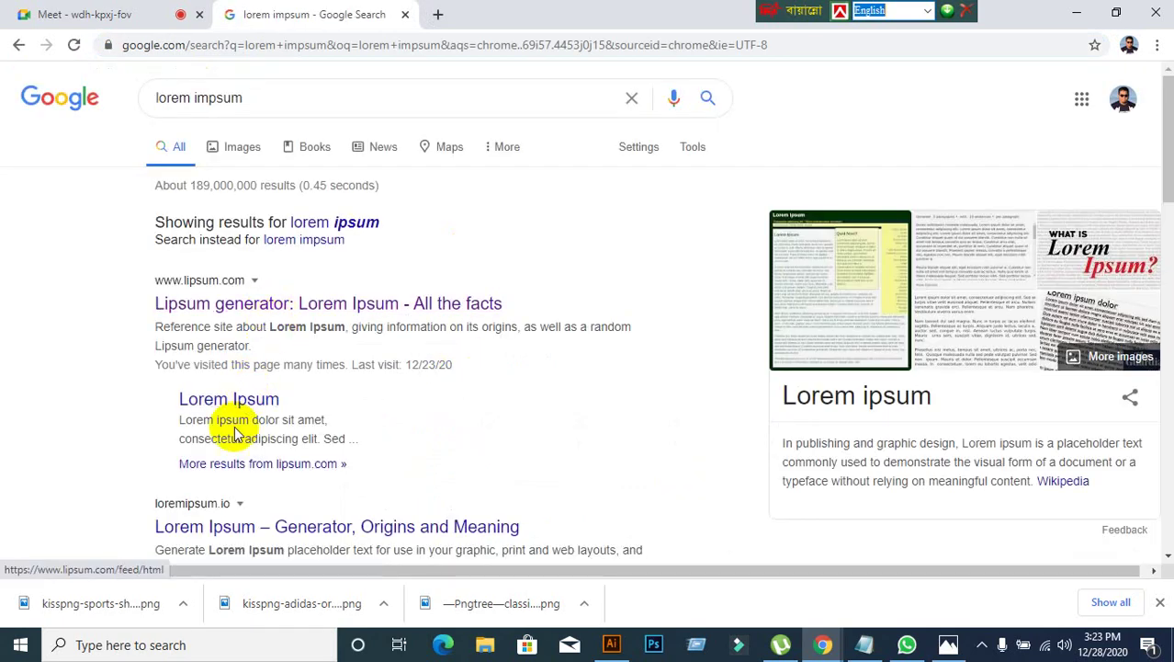
Step: Open the Lorem Ipsum result from lipsum.com and locate its generated placeholder paragraphs
left_click(224, 401)
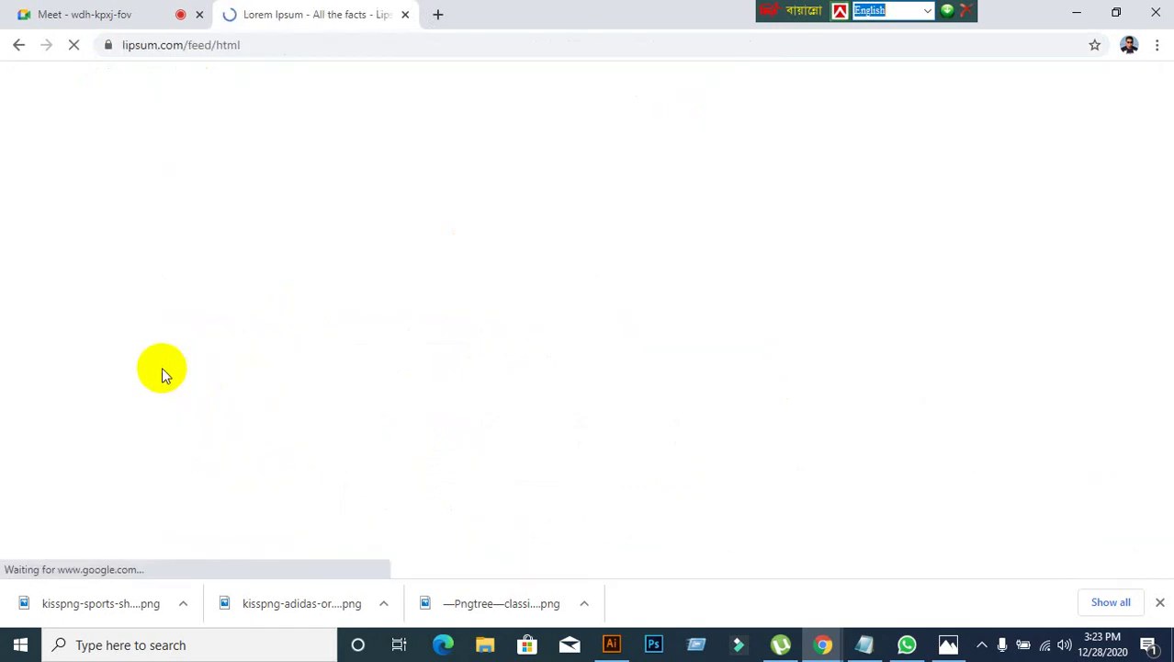
scroll(212, 386, "down", 1)
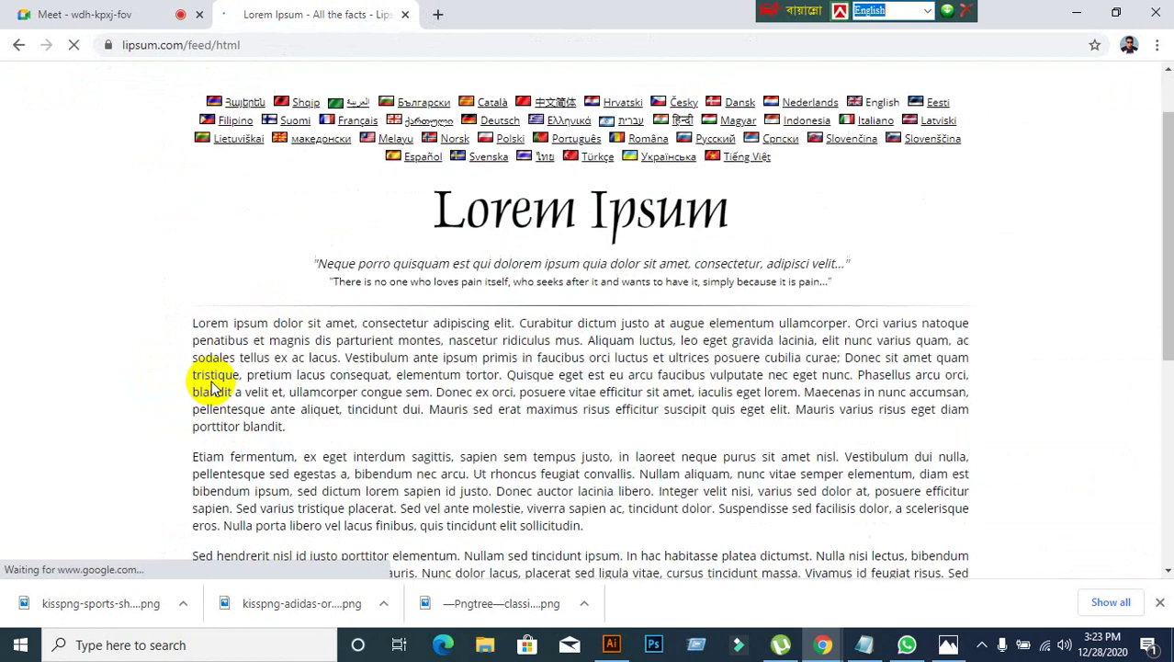
scroll(212, 386, "down", 4)
scroll(224, 359, "up", 3)
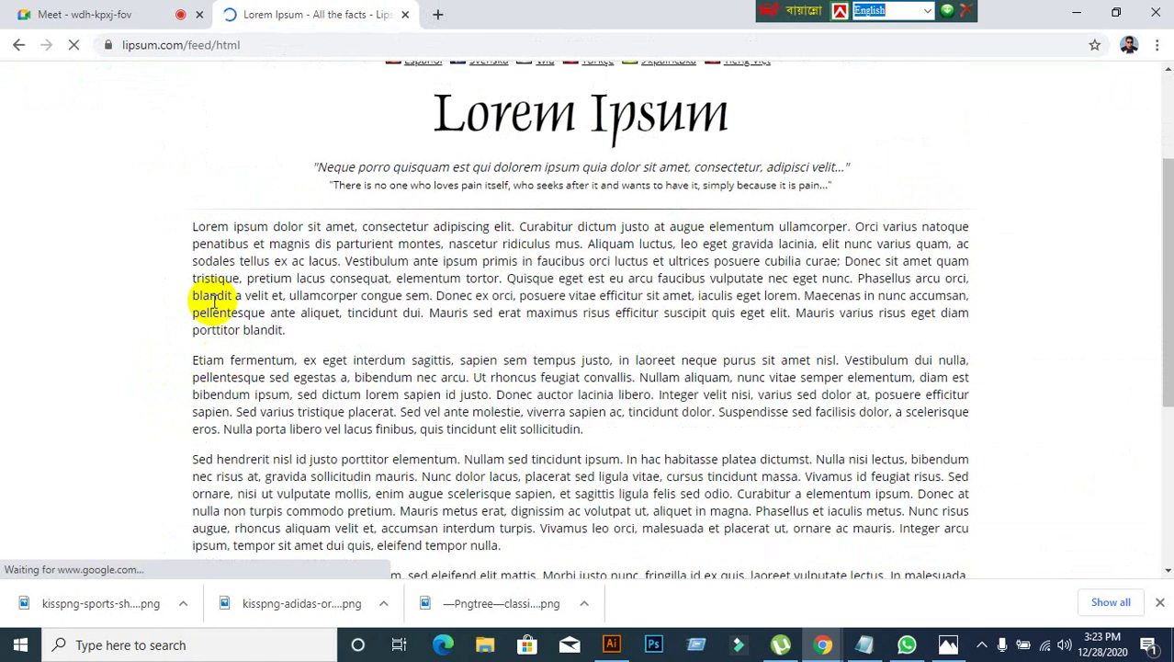
Step: Copy the opening sentences of the first lipsum.com paragraph and paste them into a new Illustrator text area above the shoe's heel
left_click_drag(190, 227, 642, 260)
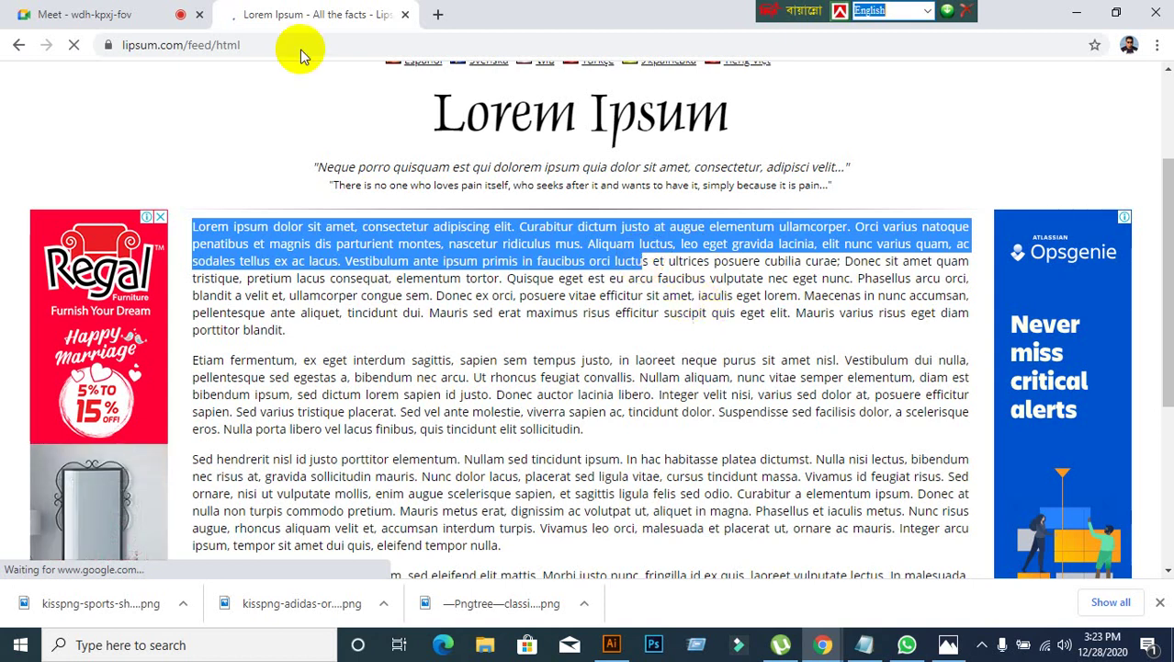
left_click(613, 641)
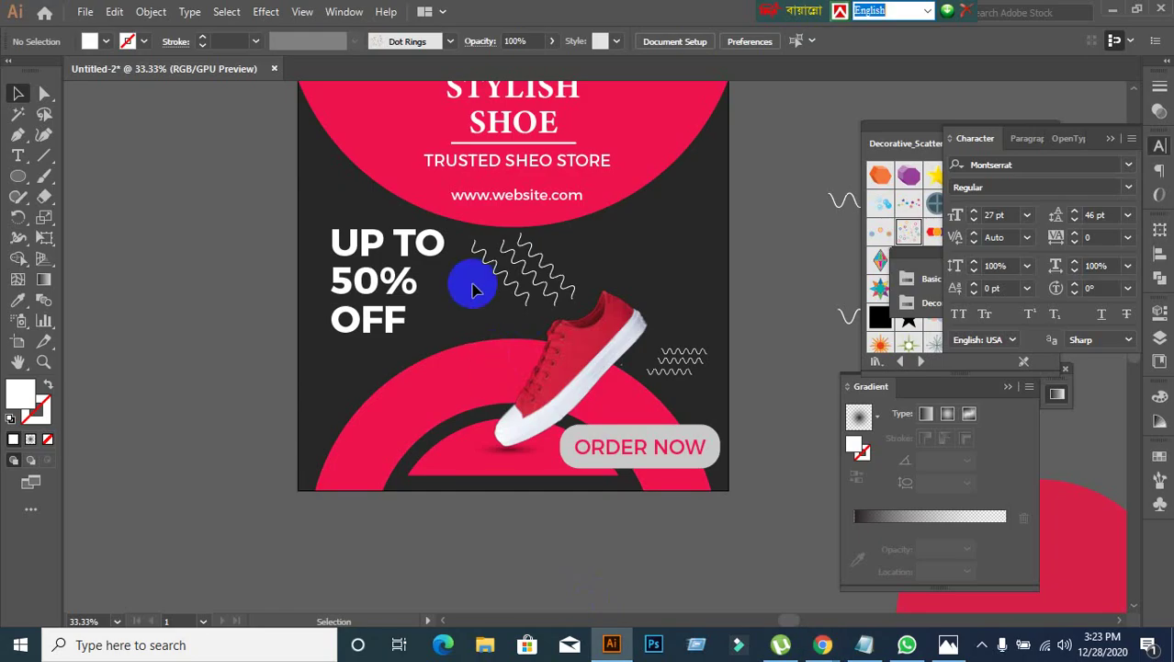
left_click(15, 156)
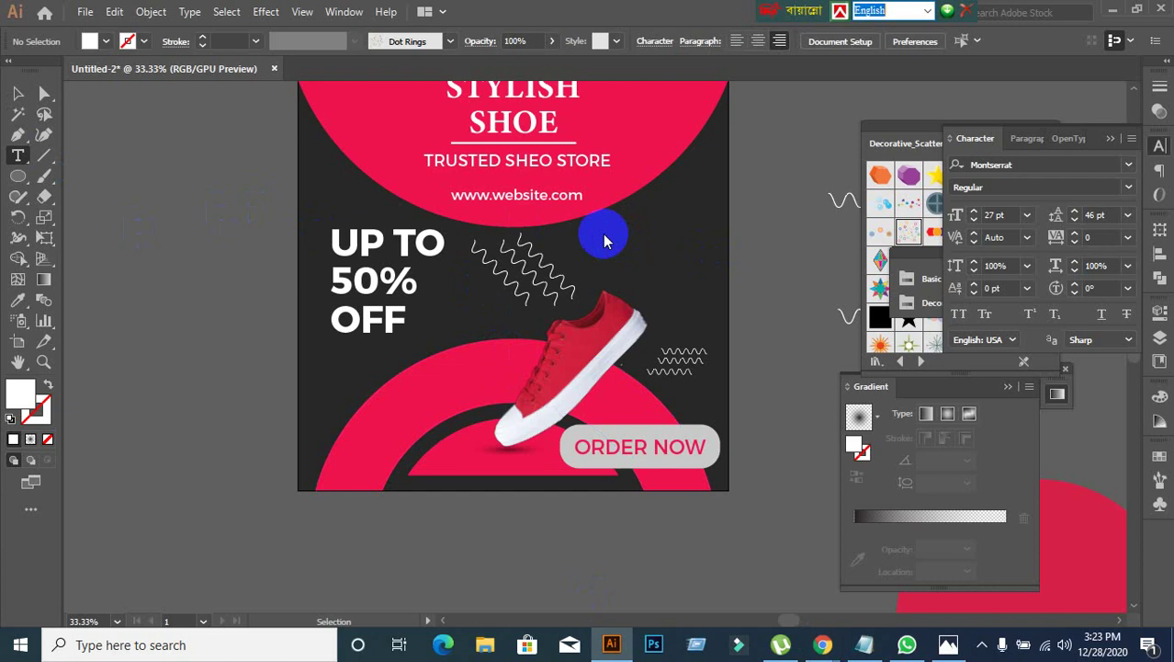
left_click_drag(611, 229, 707, 274)
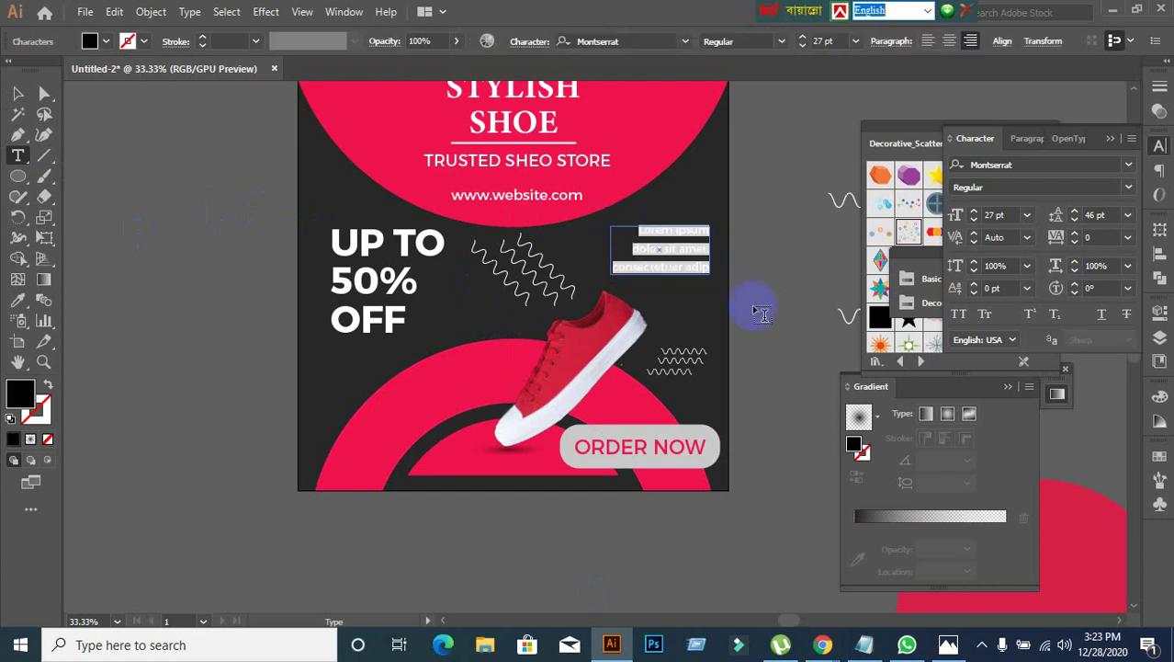
key("Escape")
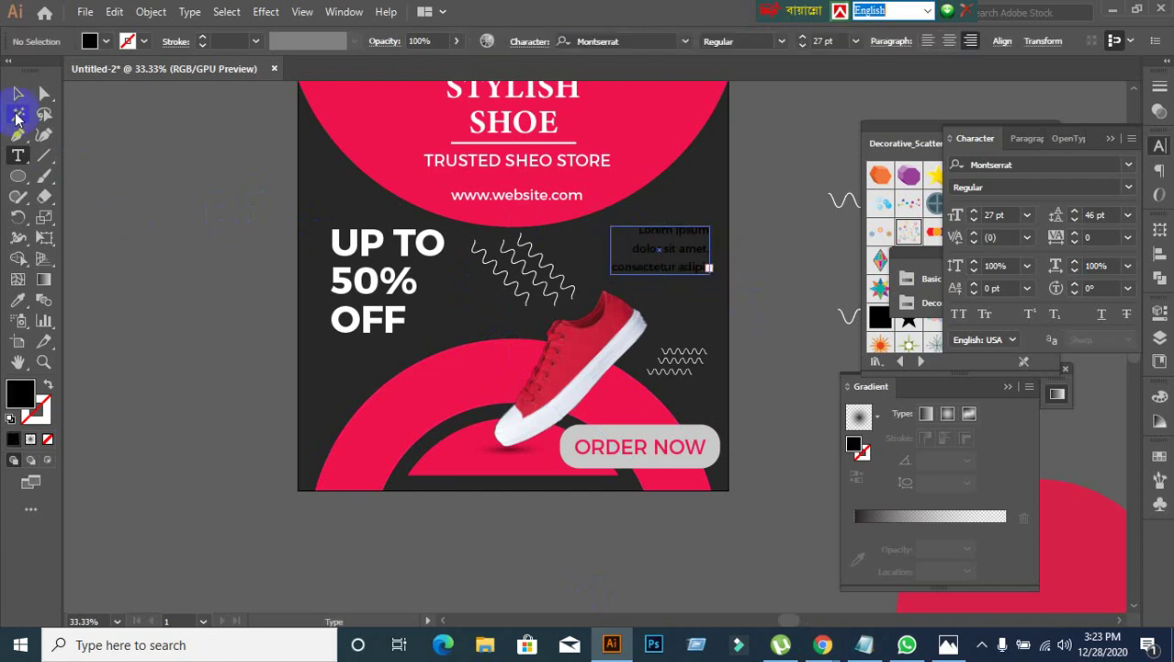
left_click(17, 93)
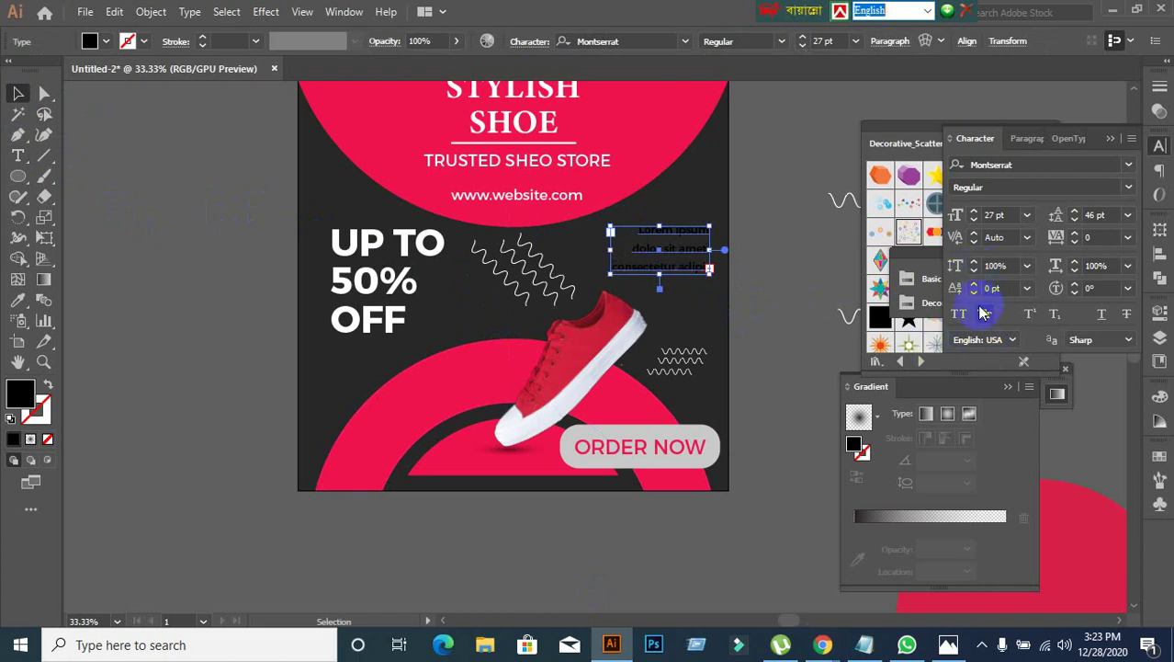
Step: Set the fill of the pasted placeholder text to white
scroll(747, 251, "up", 1)
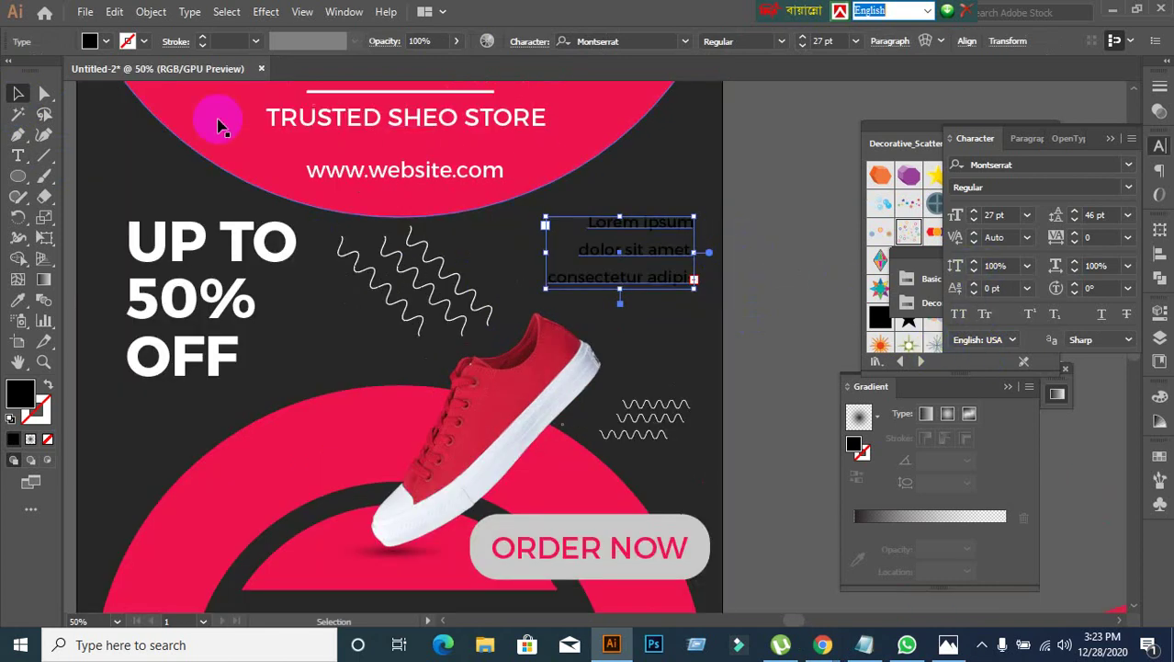
left_click(103, 43)
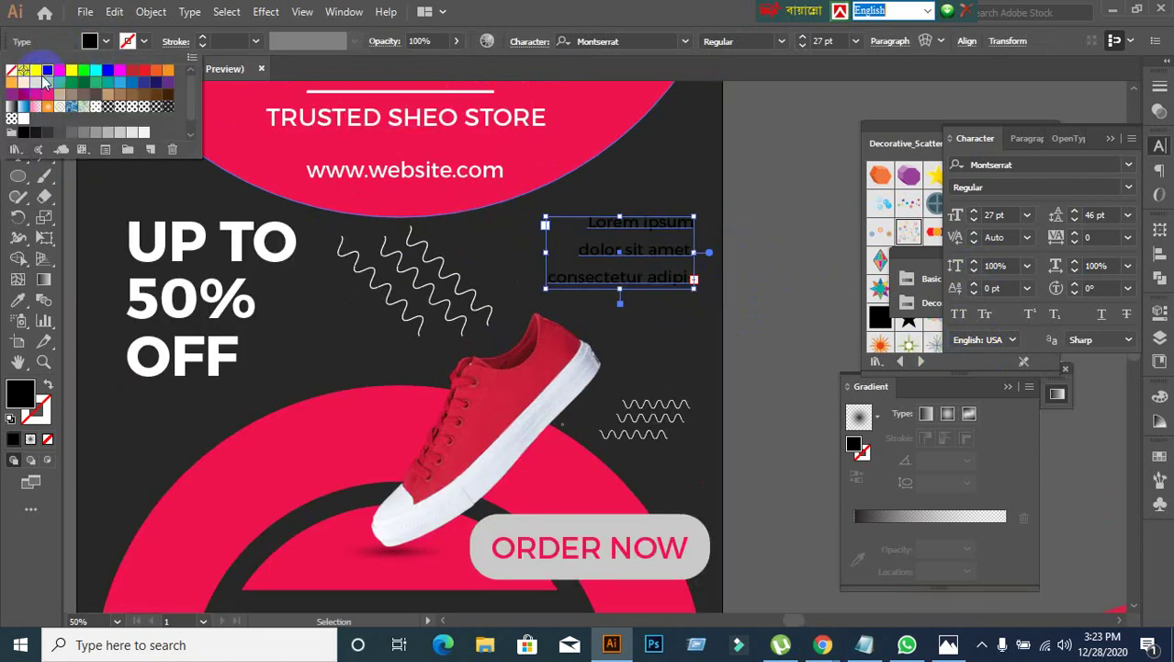
left_click(35, 70)
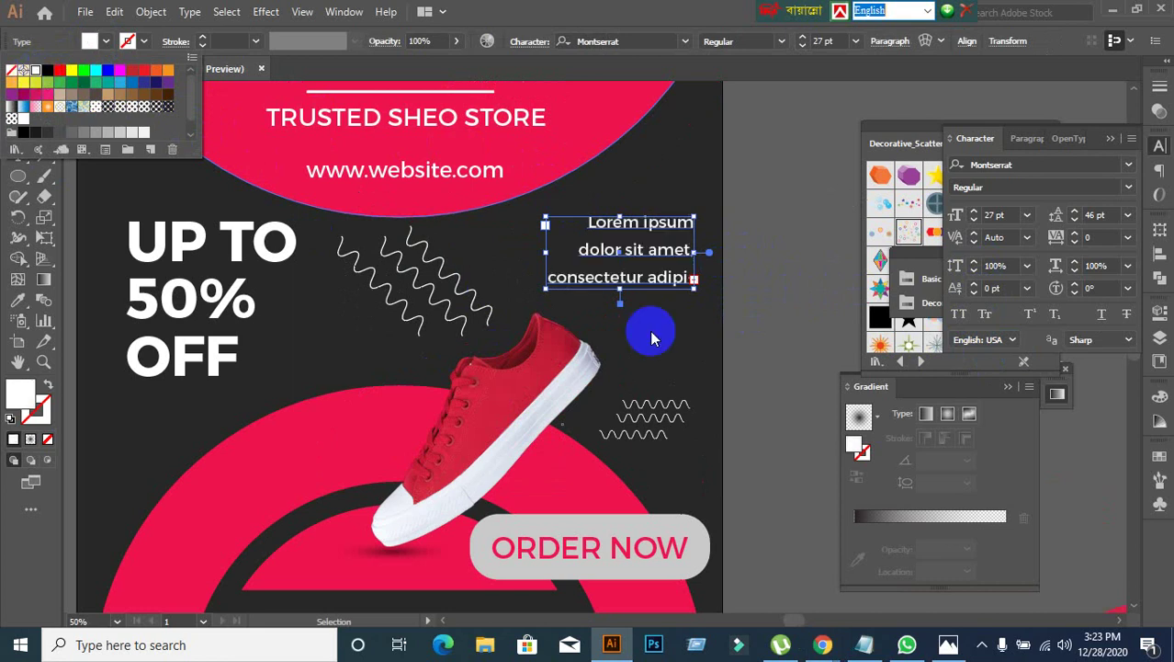
Step: Extend the placeholder text area downward past the flyer's bottom edge to reveal more of its overflowing text
left_click(619, 292)
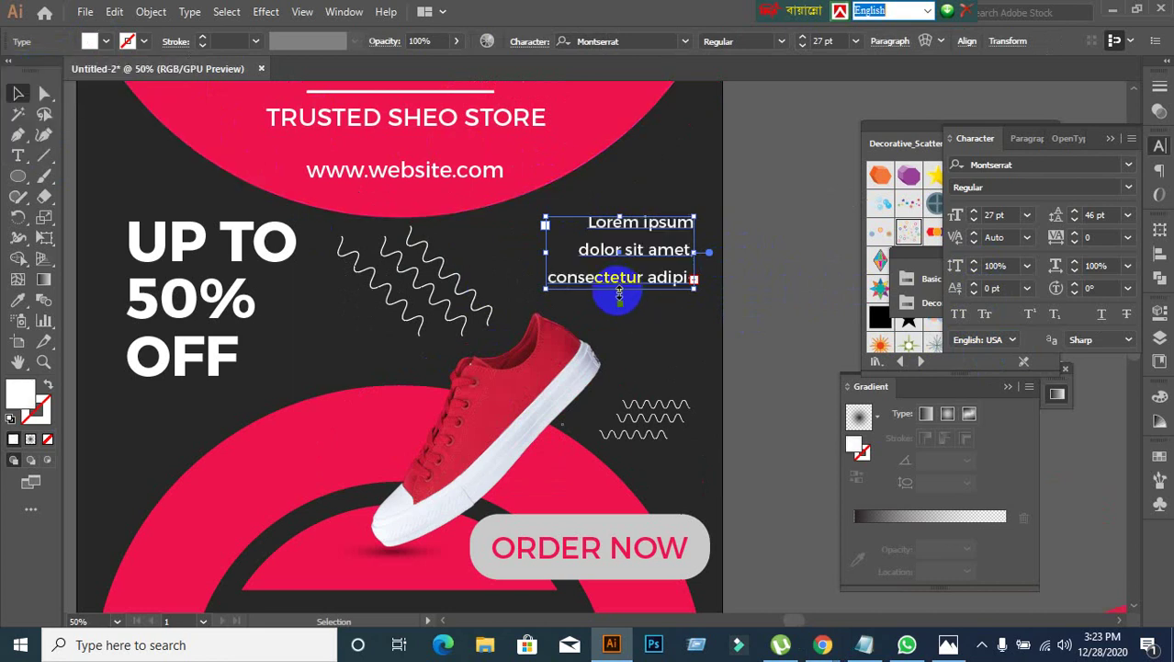
left_click_drag(618, 292, 636, 597)
scroll(636, 598, "down", 3)
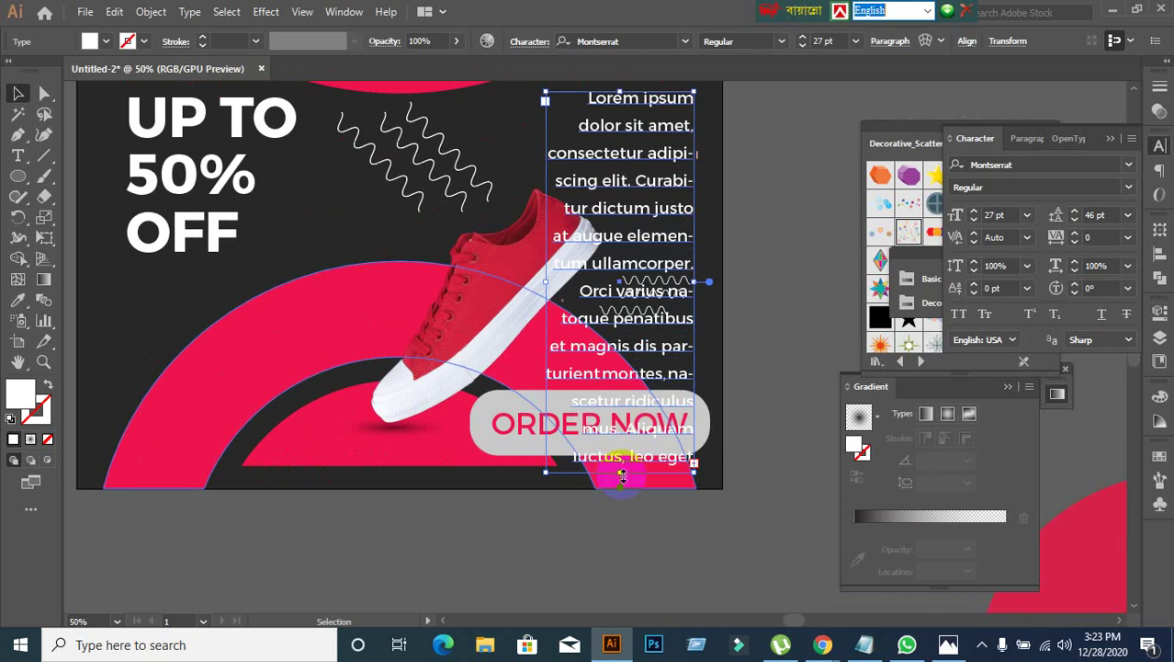
left_click_drag(622, 476, 632, 596)
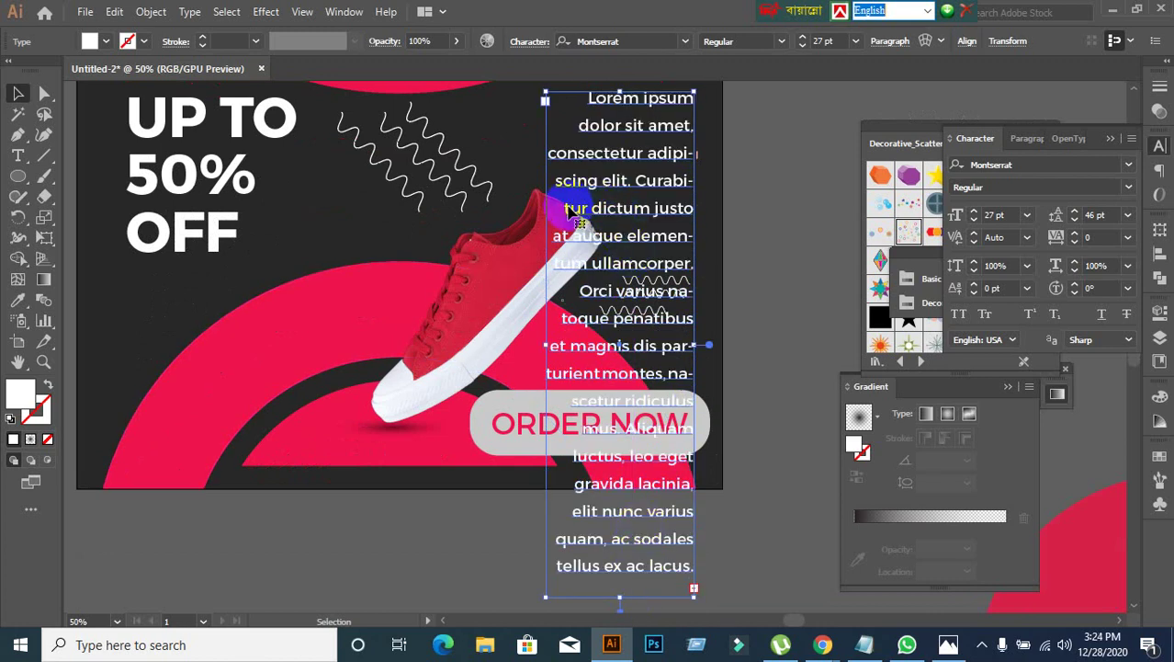
Step: Cut the placeholder text down so that it ends after "consectetur adipiscing elit. Cur"
double_click(568, 210)
left_click_drag(568, 209, 722, 621)
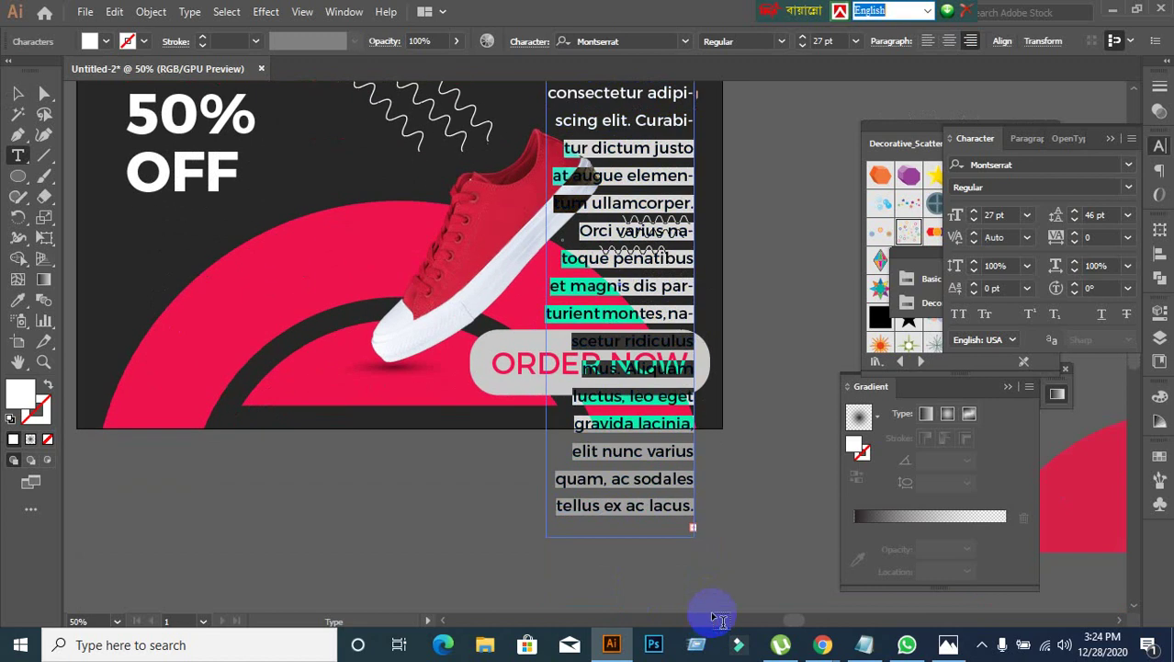
key("ctrl+v")
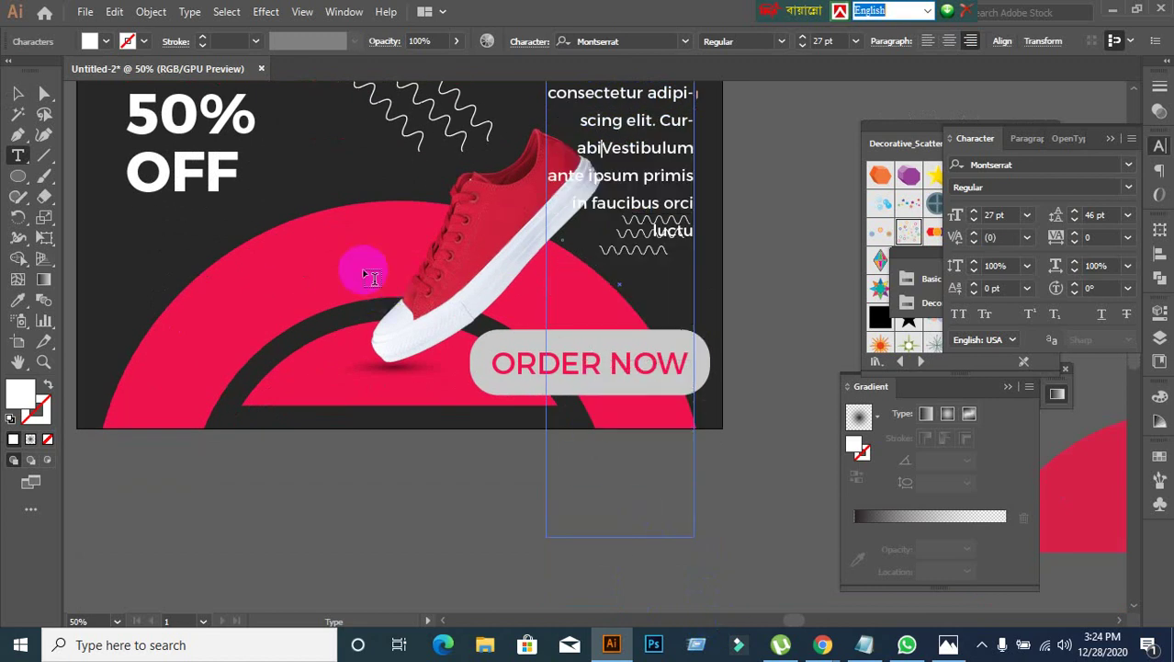
left_click(577, 185)
left_click_drag(577, 184, 586, 163)
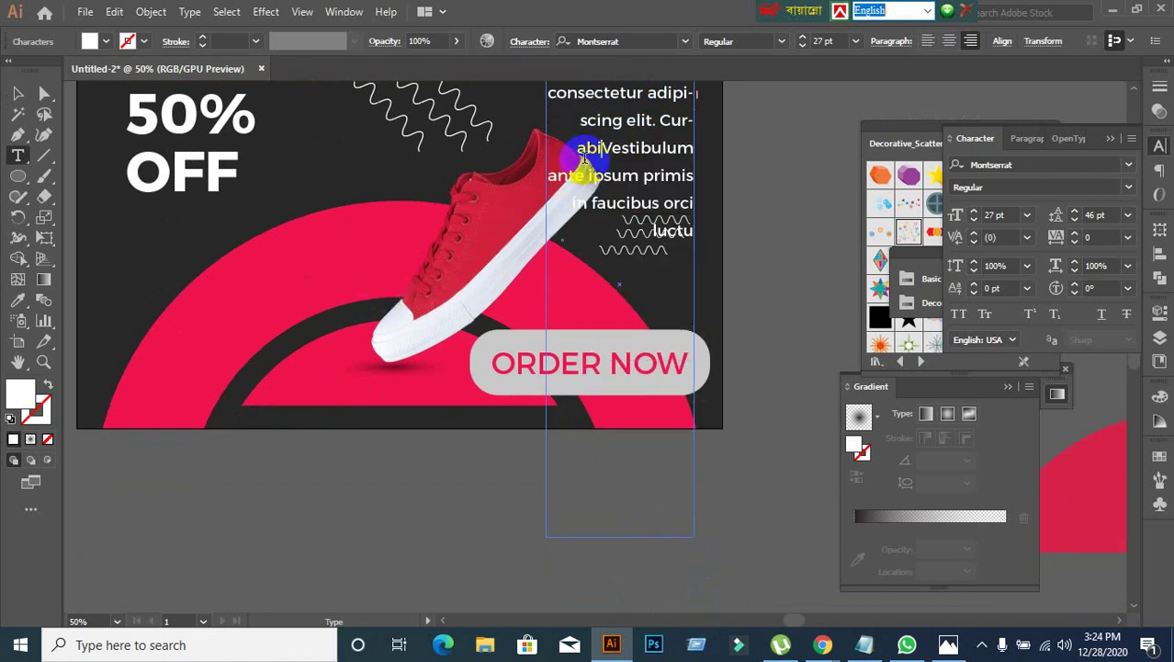
scroll(584, 162, "up", 1)
scroll(598, 168, "up", 2)
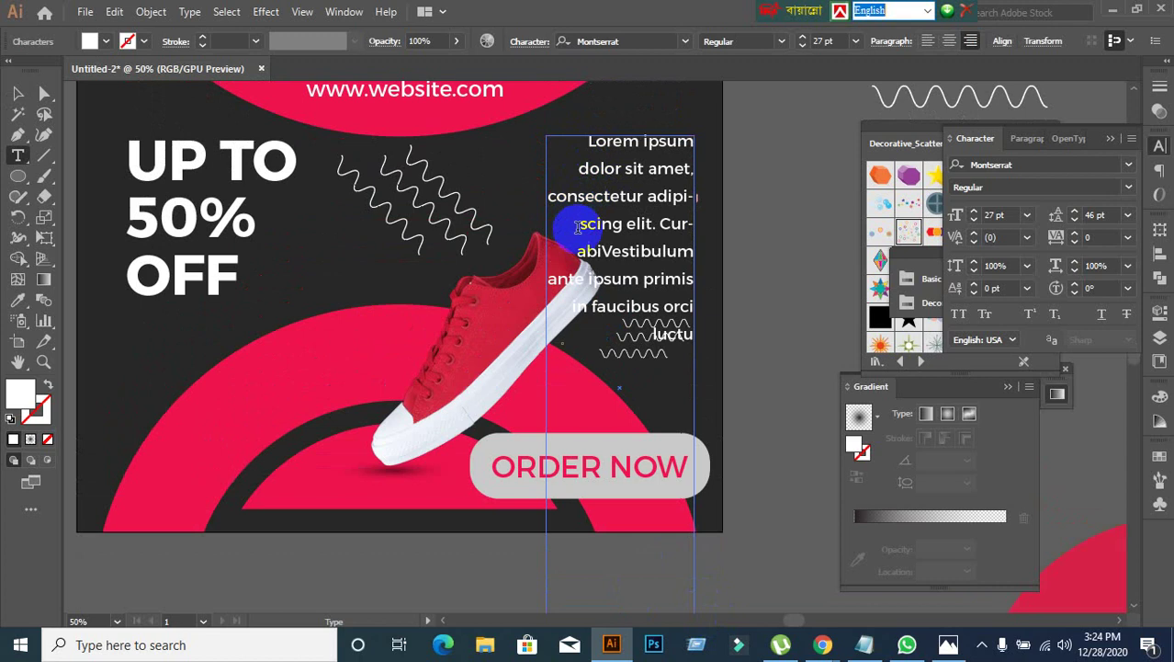
left_click_drag(576, 243, 728, 428)
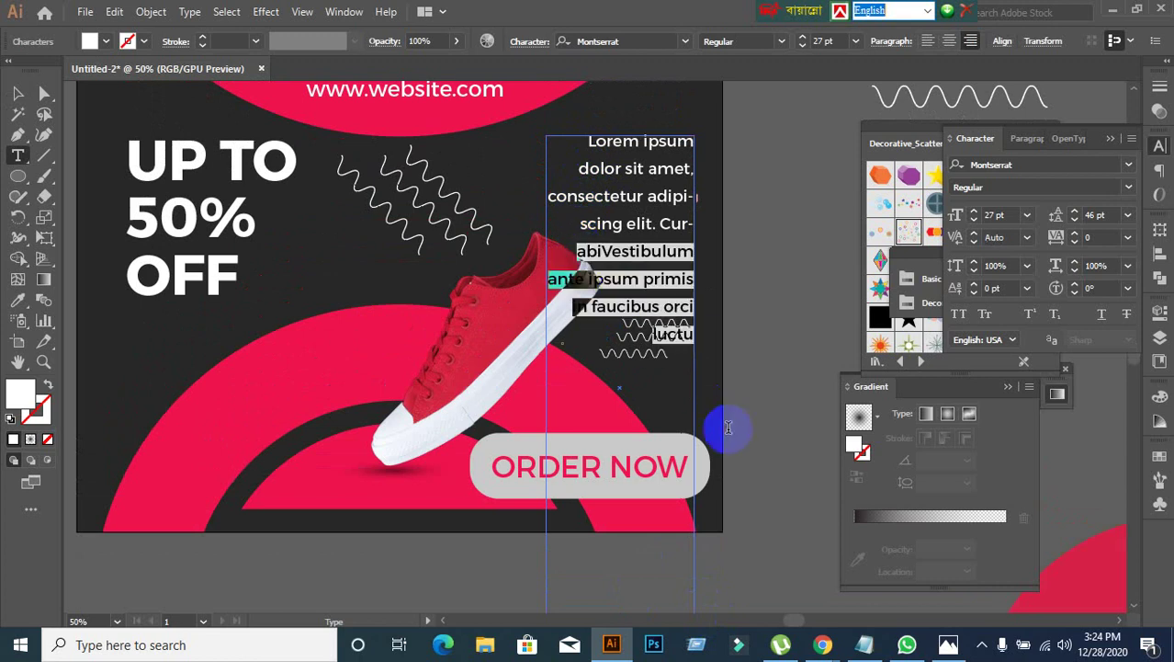
key("BackSpace")
left_click(18, 93)
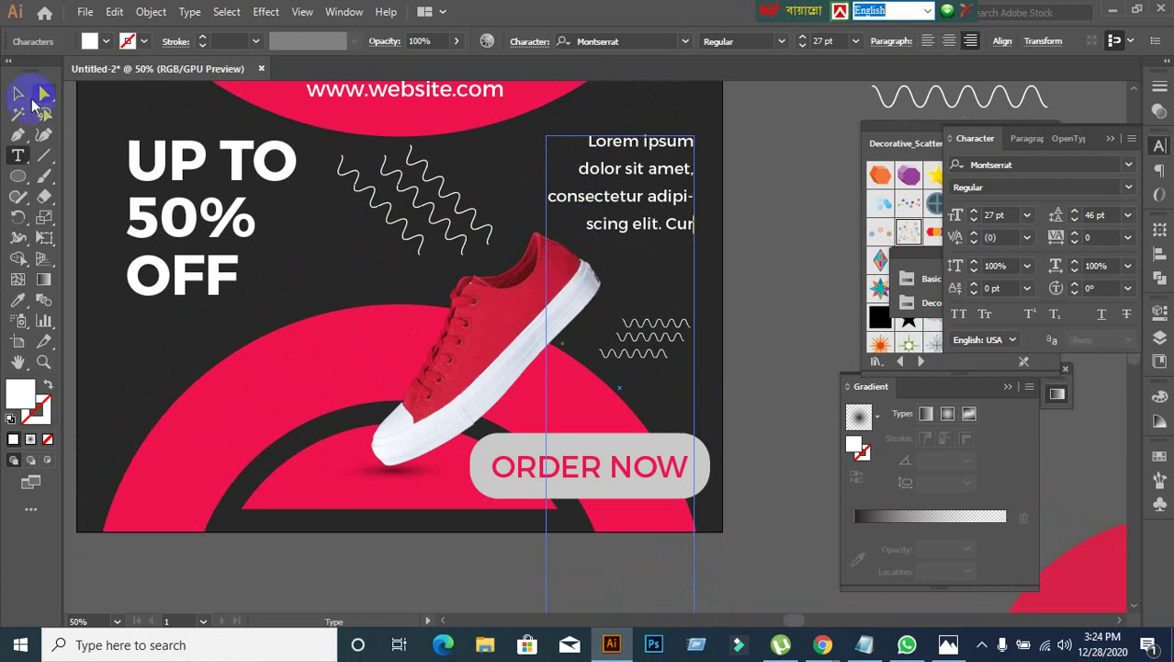
Step: Shorten the placeholder text area to fit closely around its four remaining lines
scroll(485, 441, "down", 3)
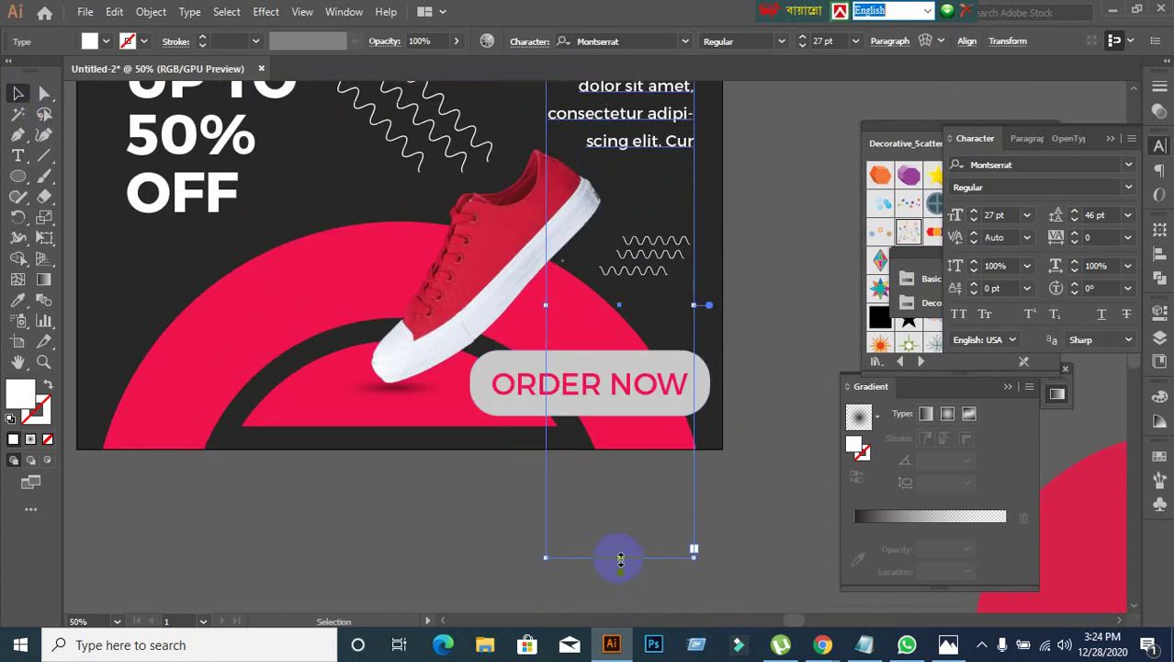
left_click_drag(621, 558, 639, 152)
scroll(762, 194, "up", 4)
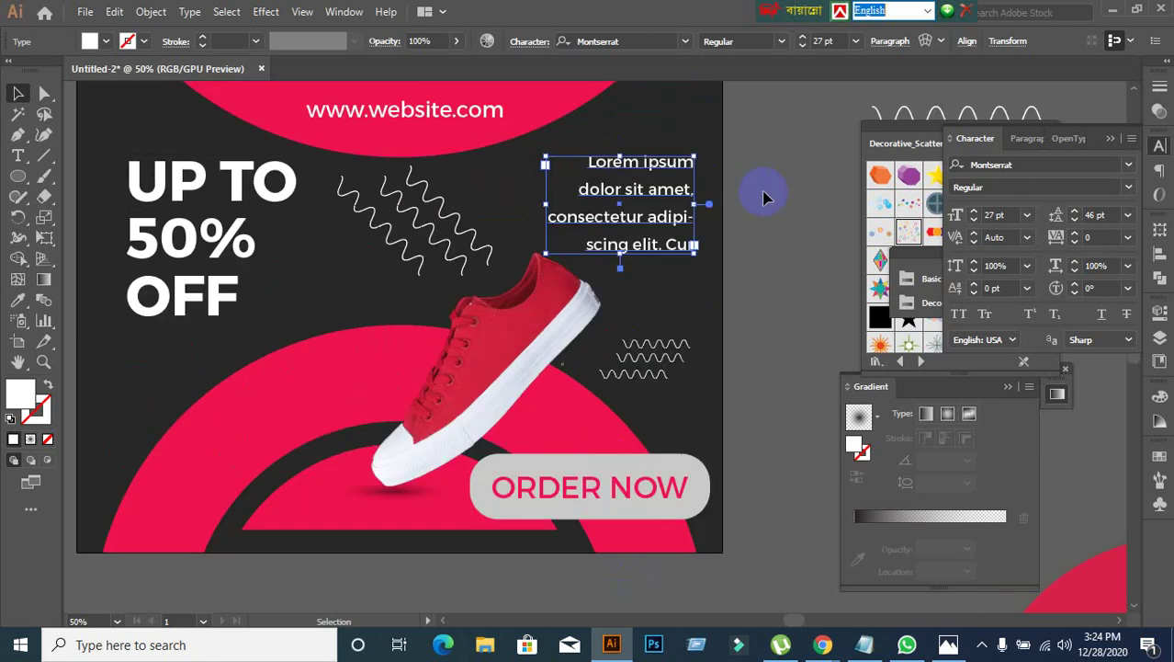
Step: Try justified and left alignment on the placeholder paragraph, then restore its right alignment
left_click(1022, 139)
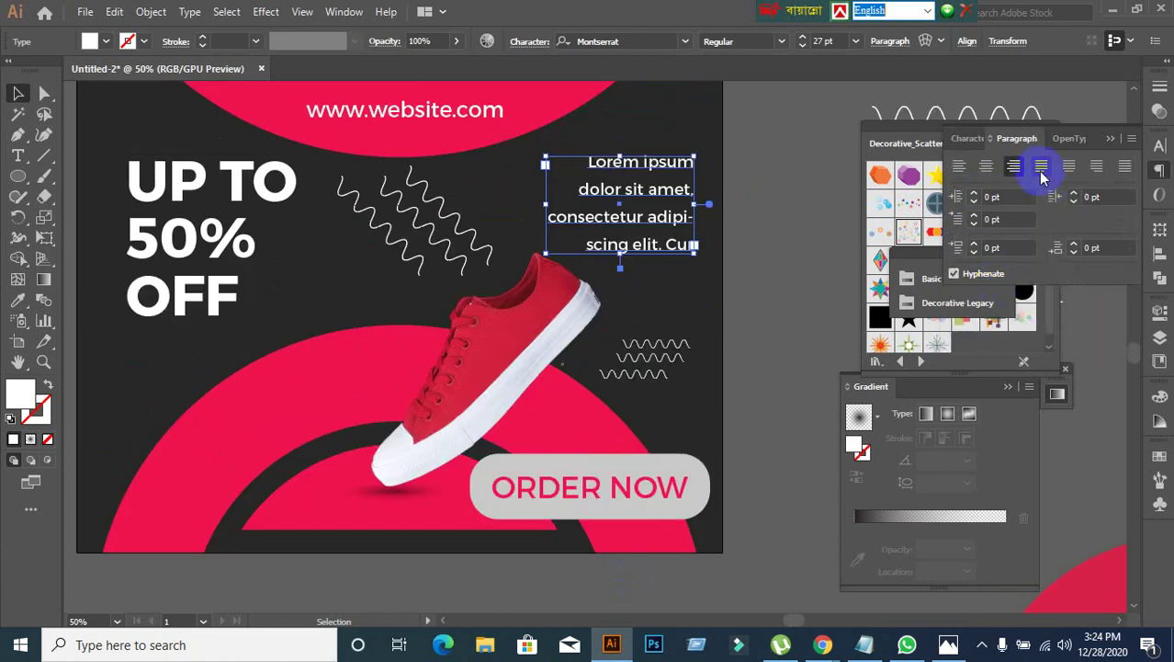
left_click(1042, 174)
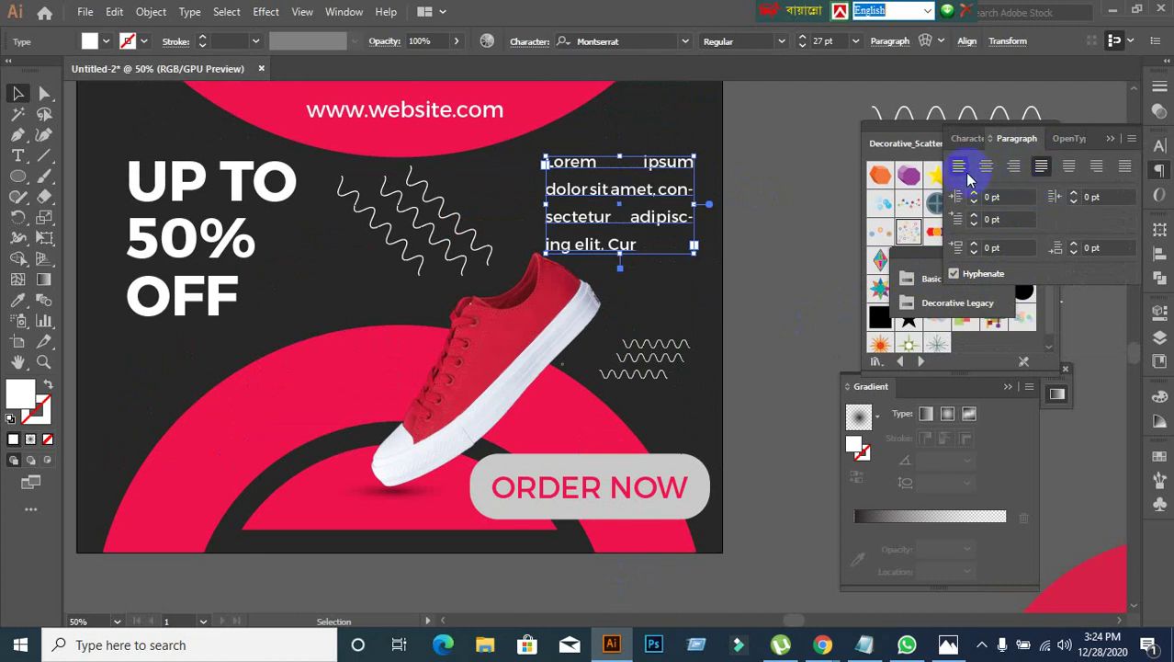
left_click(1097, 167)
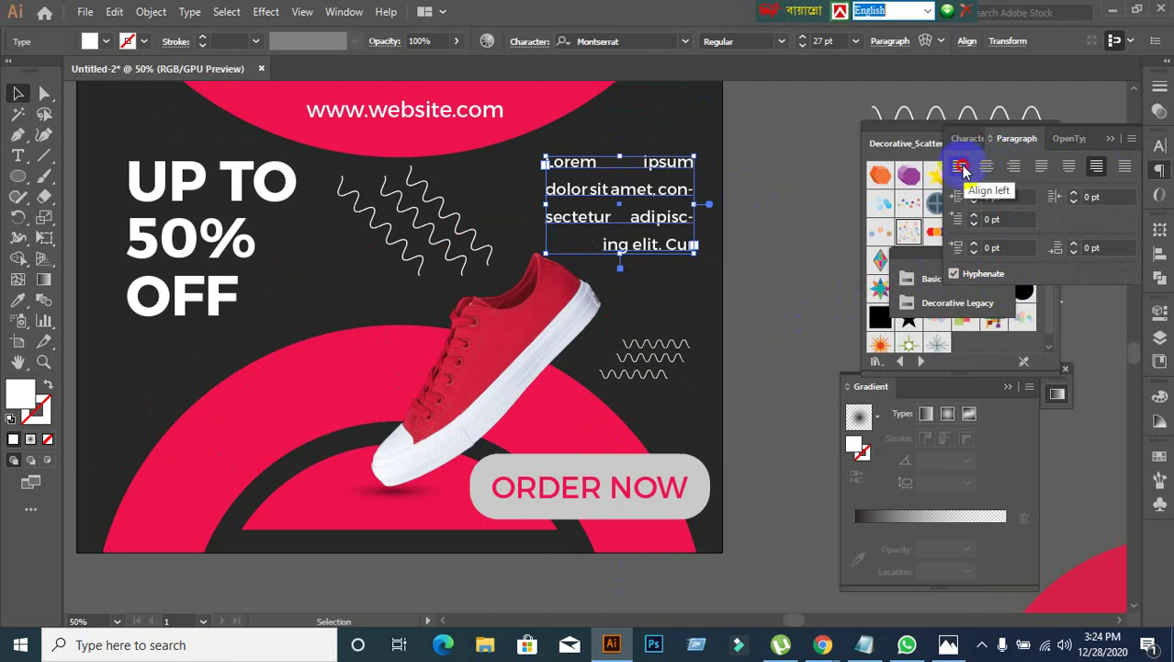
left_click(960, 167)
left_click(1013, 167)
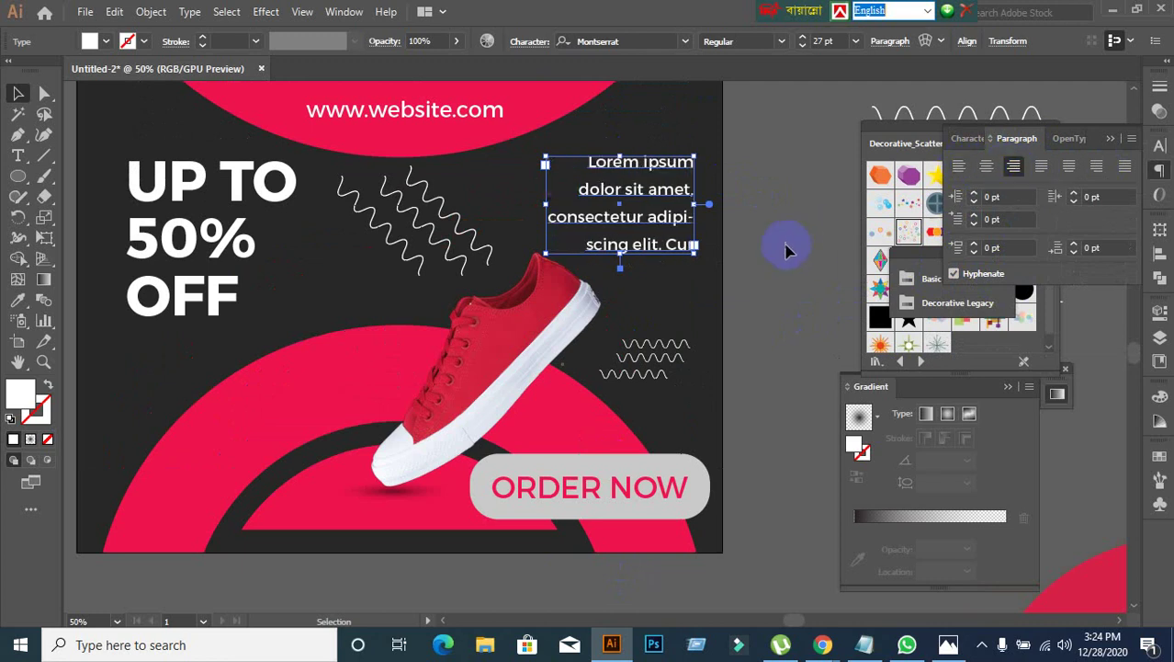
left_click(776, 285)
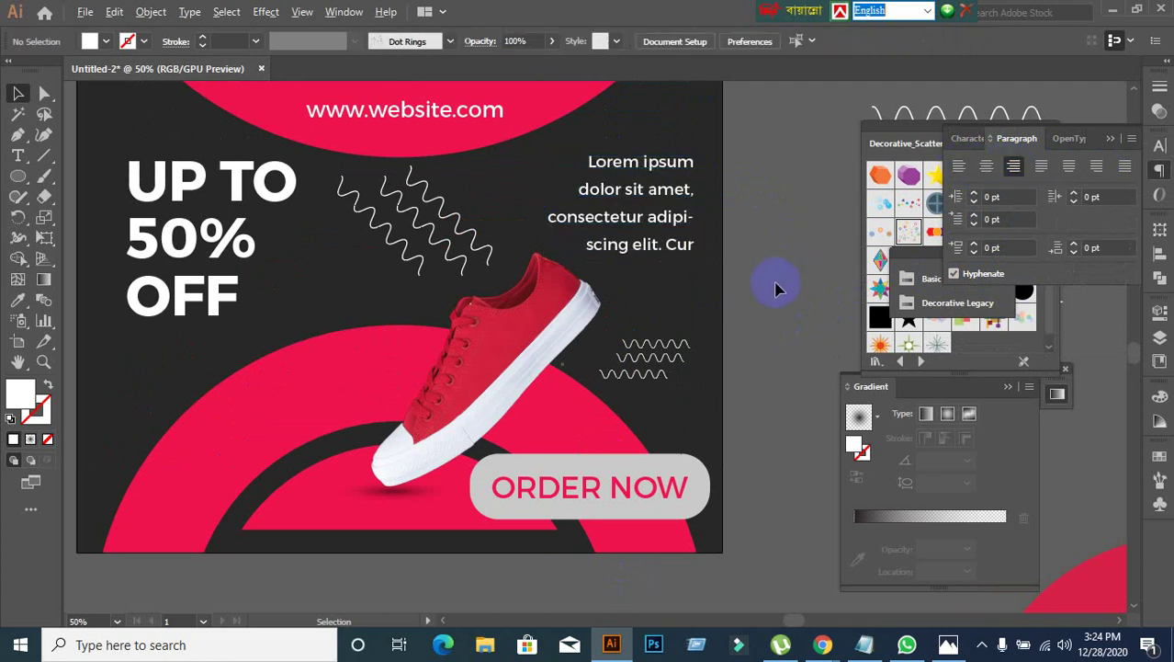
Step: Examine the whole flyer layout with the placeholder paragraph at several magnifications
scroll(713, 223, "down", 1)
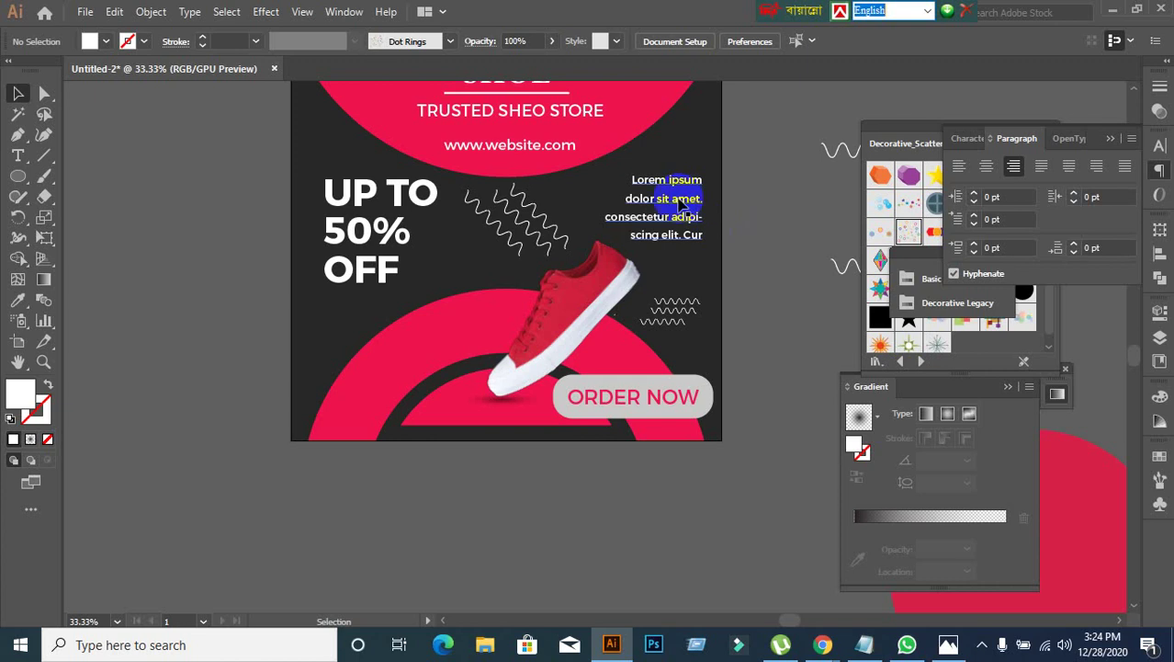
scroll(724, 241, "down", 1)
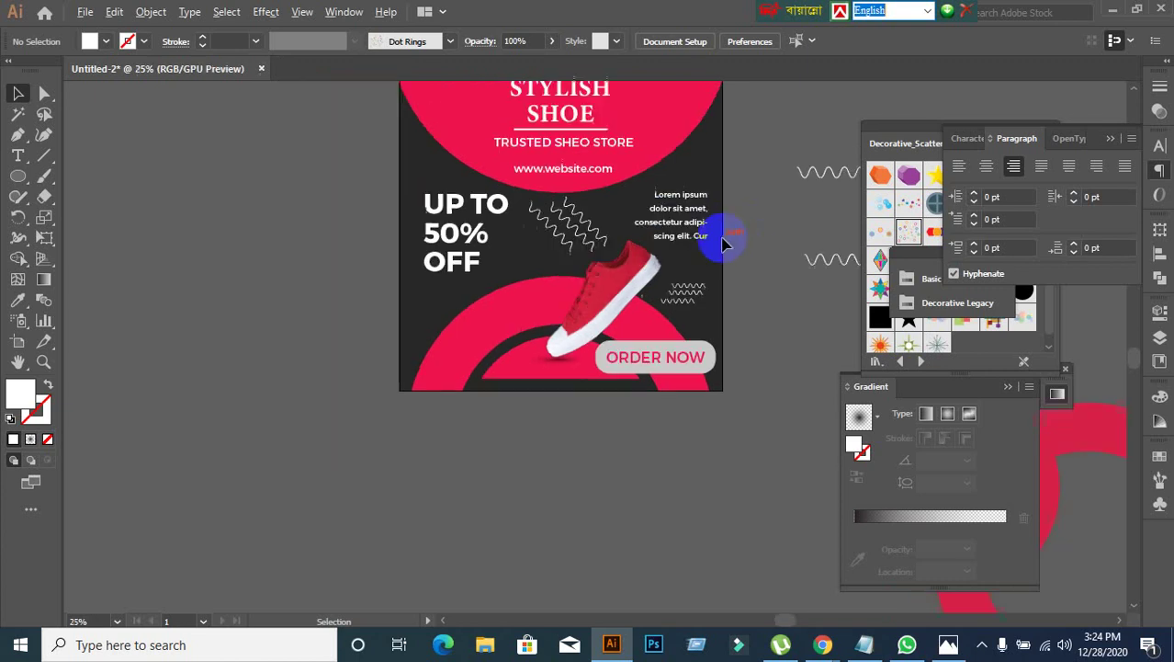
scroll(726, 254, "up", 2)
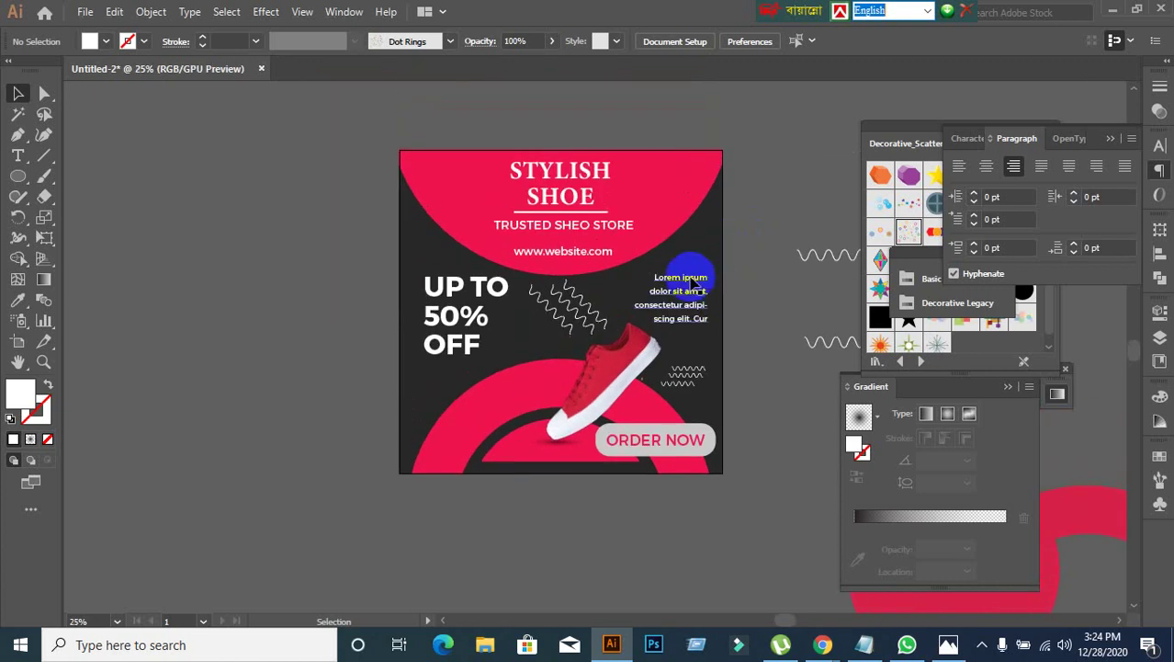
scroll(544, 280, "up", 1)
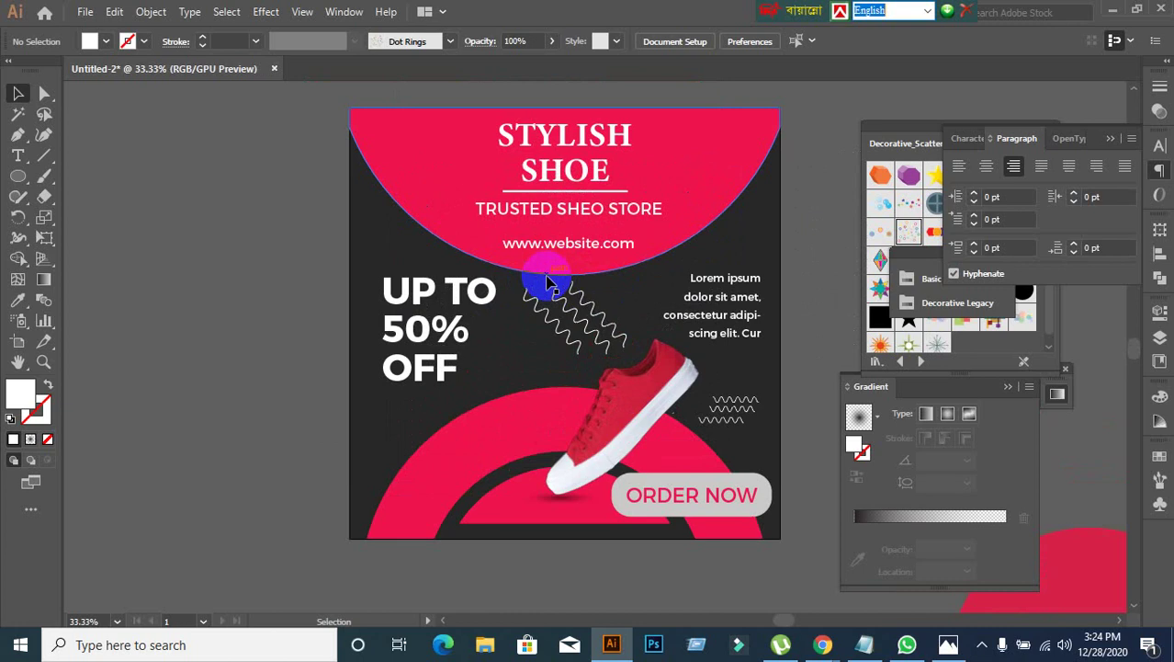
scroll(546, 282, "up", 1)
scroll(546, 282, "down", 4)
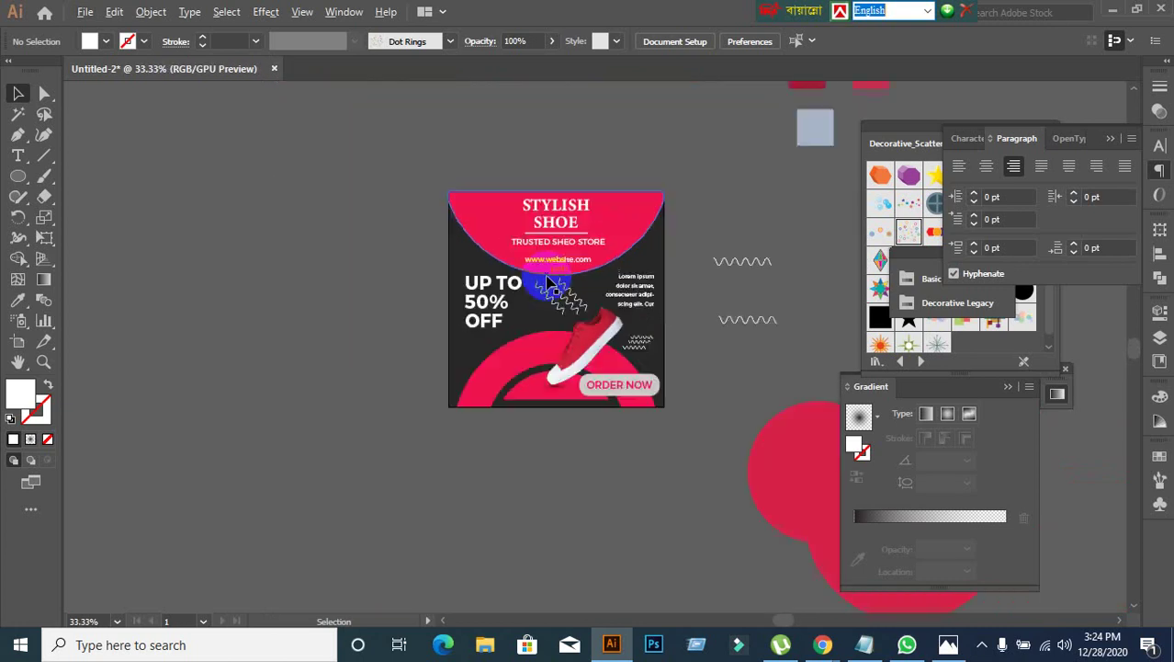
scroll(621, 262, "up", 2)
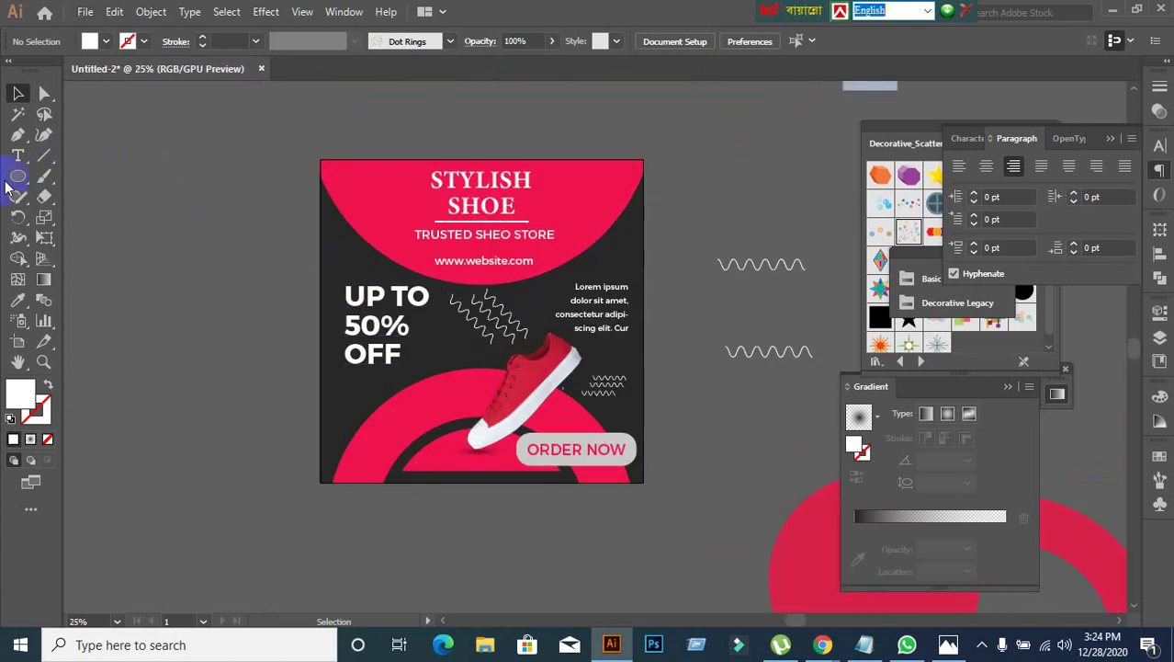
left_click_drag(19, 179, 73, 248)
left_click_drag(27, 184, 161, 377)
key("ctrl+a")
left_click(208, 356)
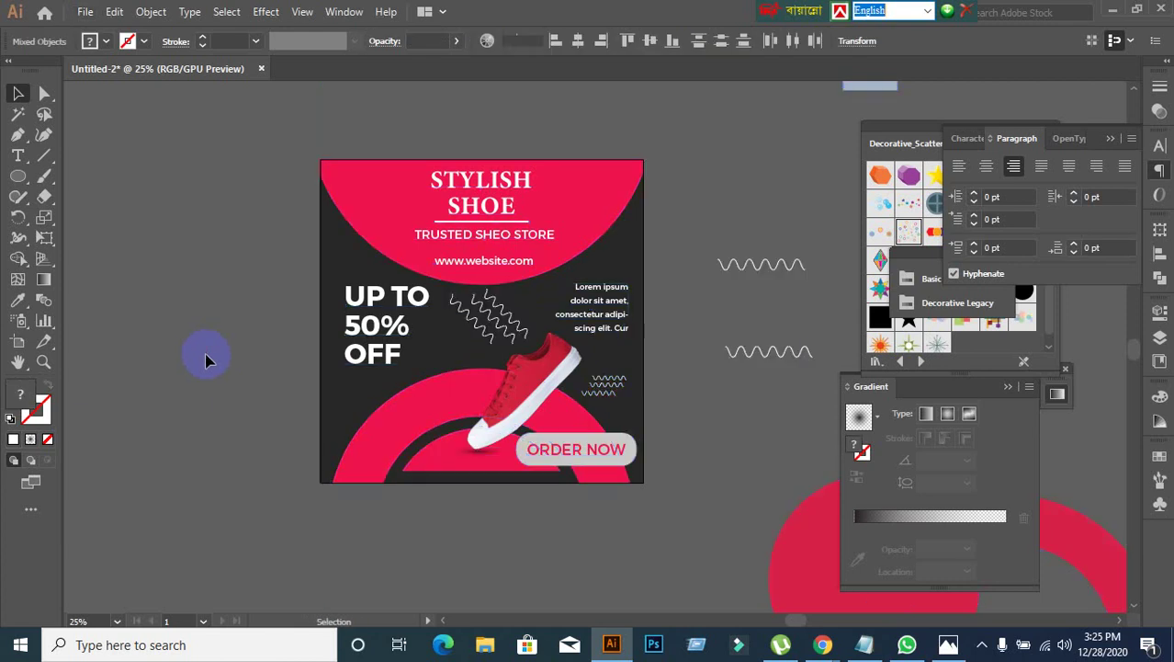
key("ctrl+a")
right_click(397, 248)
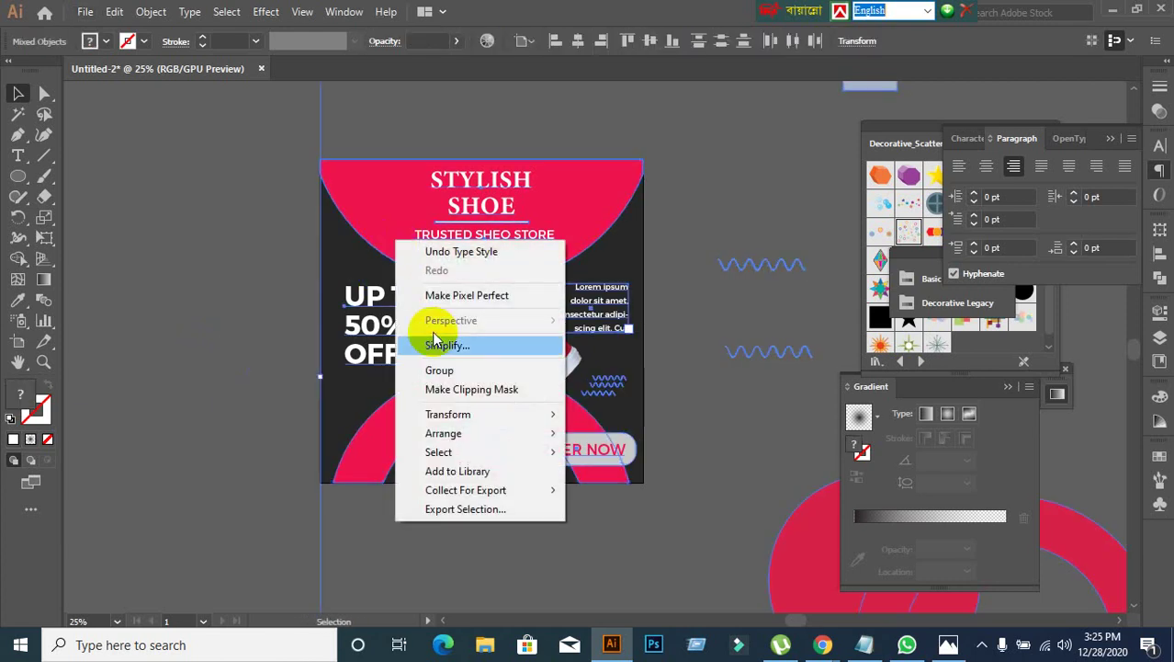
left_click(270, 337)
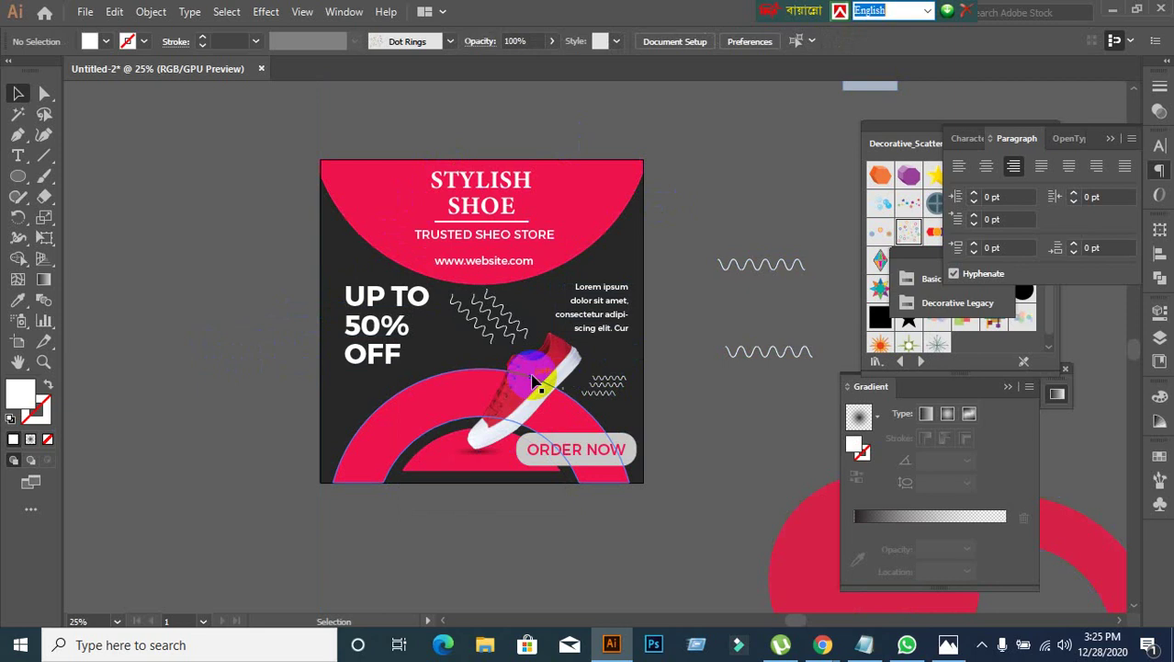
Step: Select all the artwork and convert the flyer's text to outlines
key("ctrl+a")
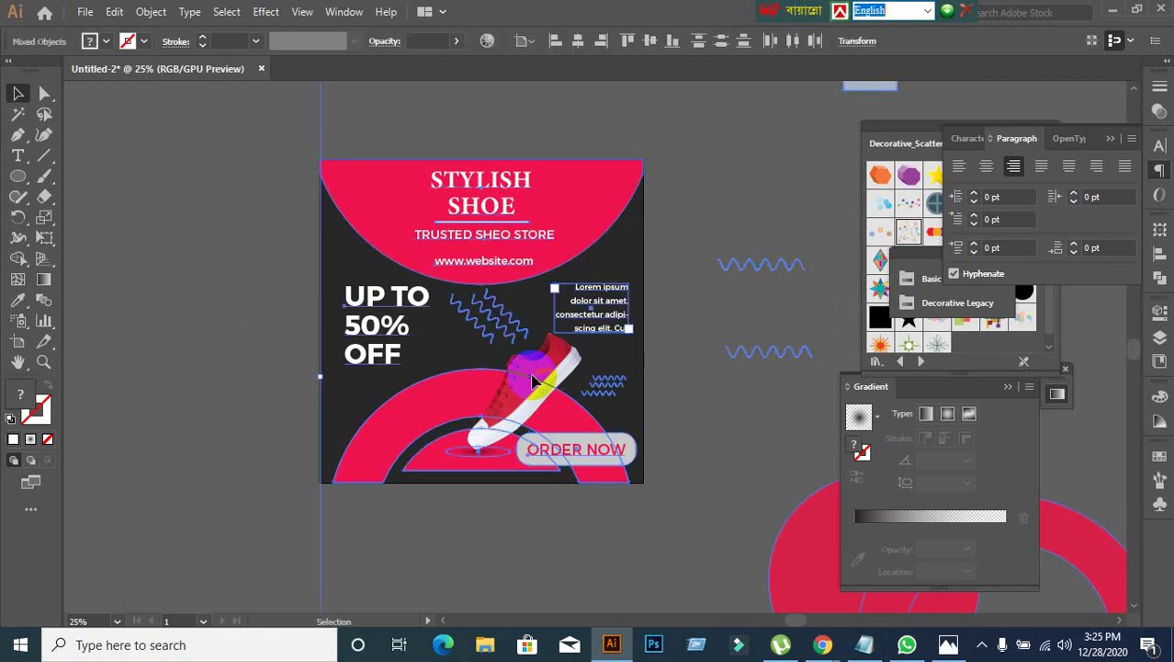
left_click(190, 12)
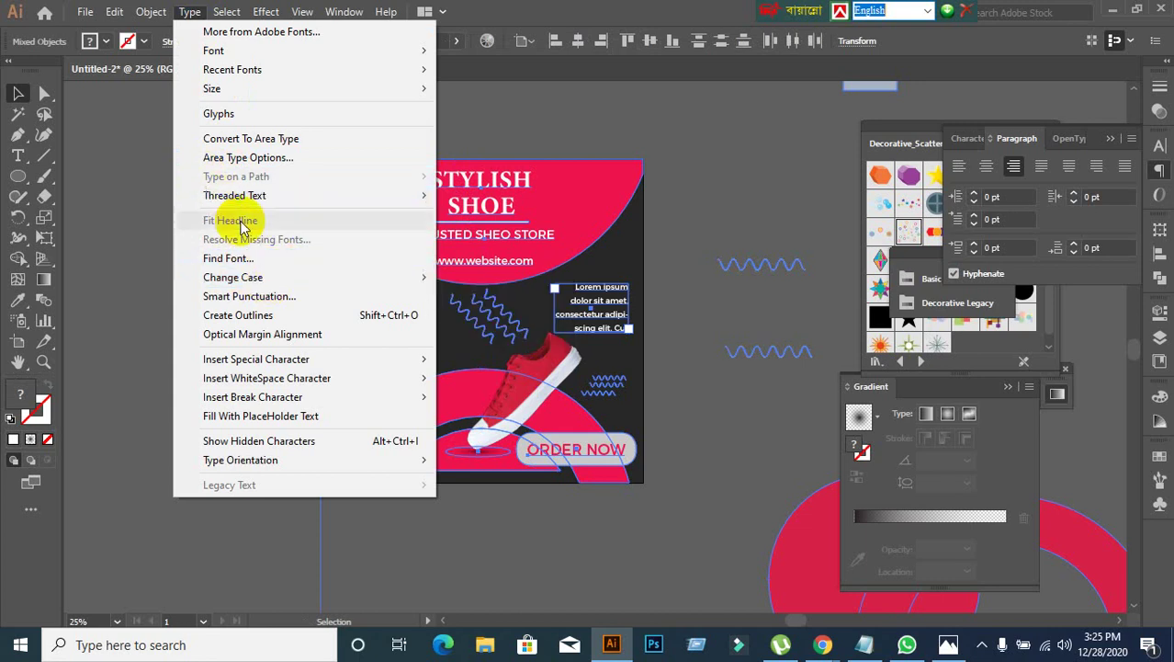
left_click(262, 315)
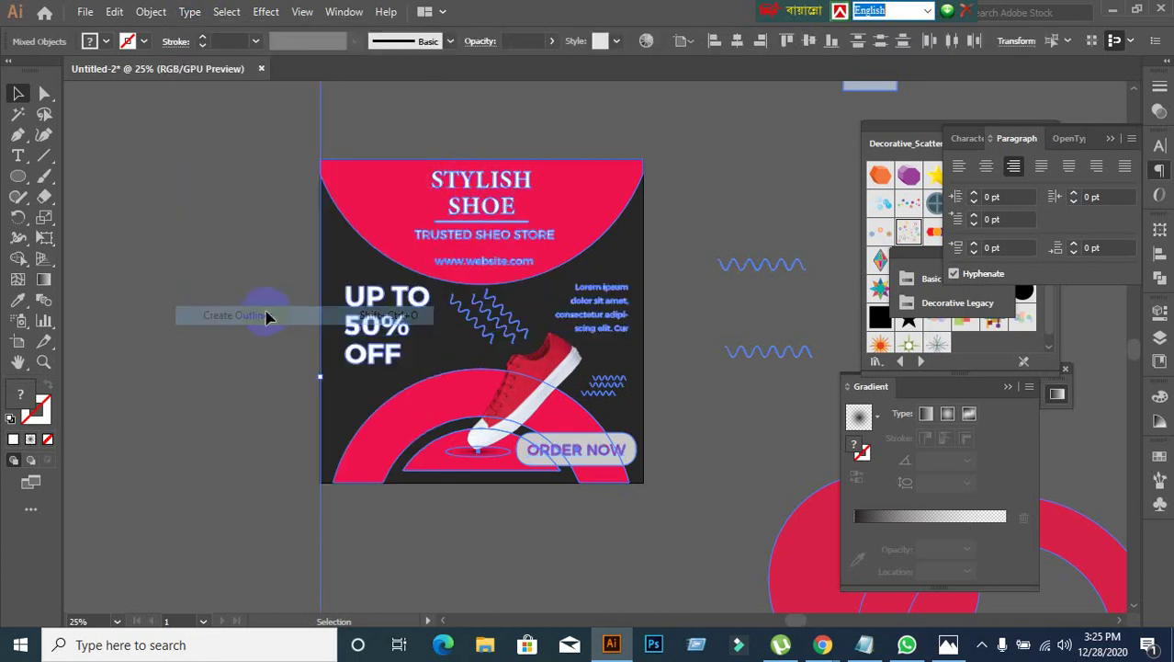
left_click(678, 335)
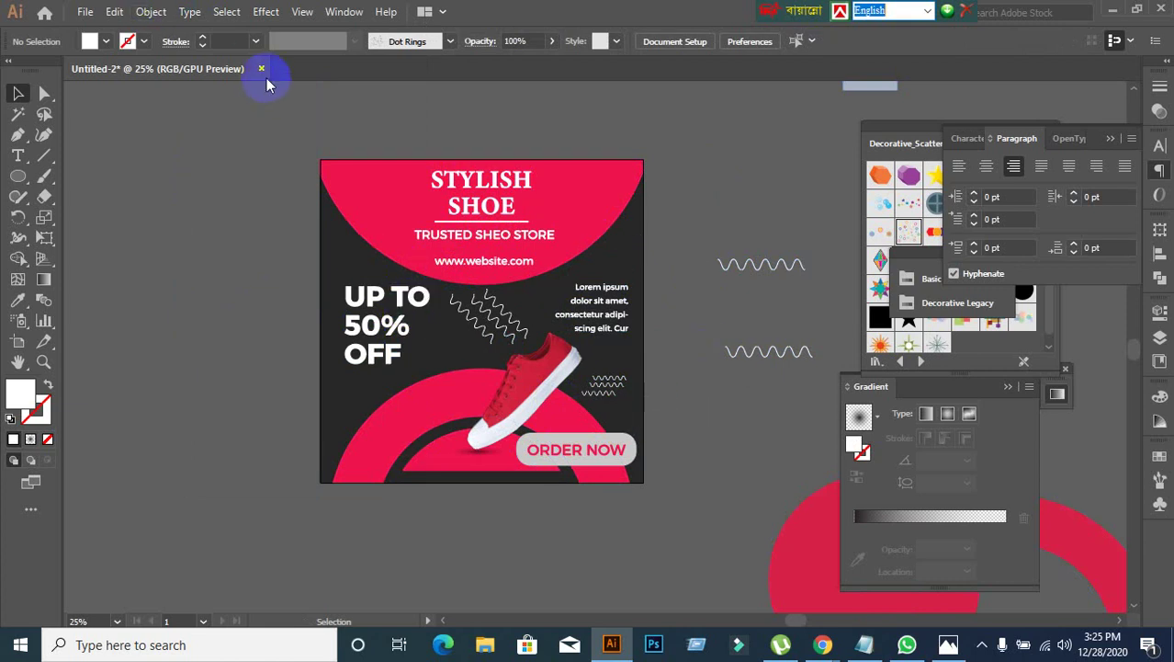
Step: Switch to Chrome, close the Lorem Ipsum page and minimize the browser
mouse_move(823, 642)
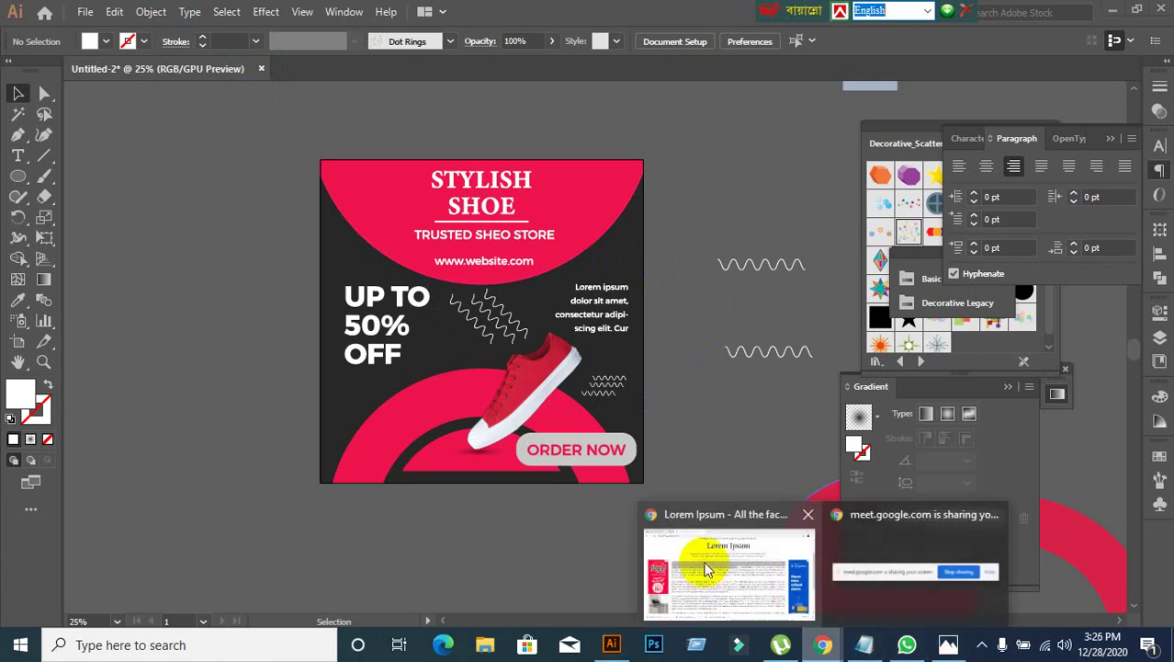
left_click(707, 570)
left_click(87, 14)
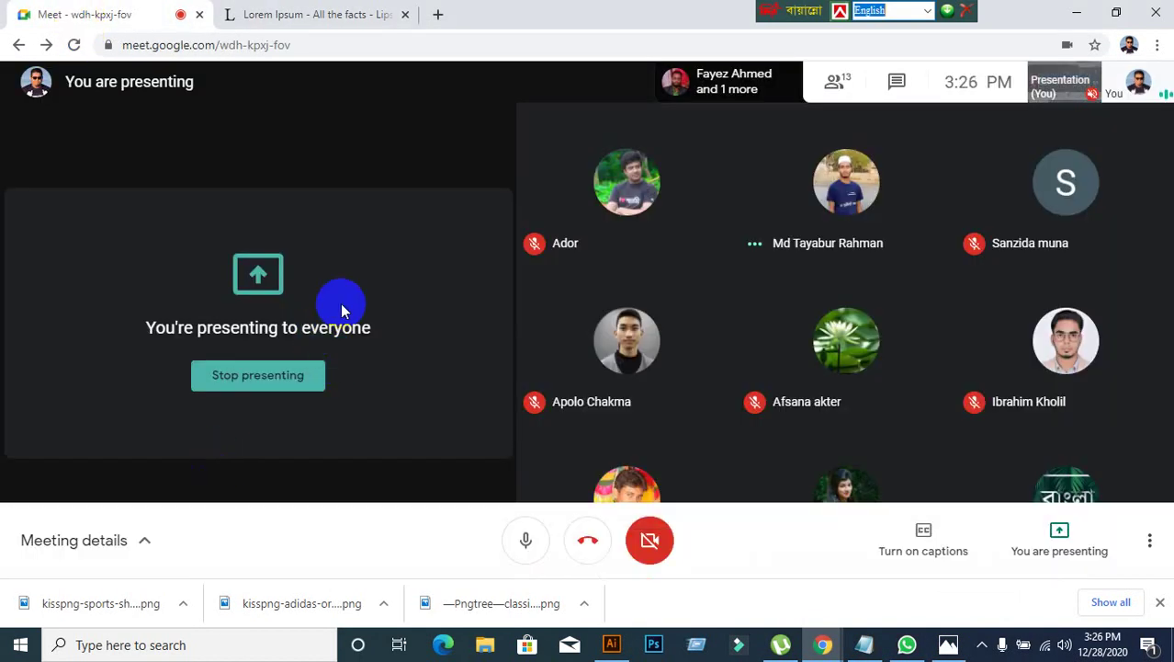
left_click(406, 15)
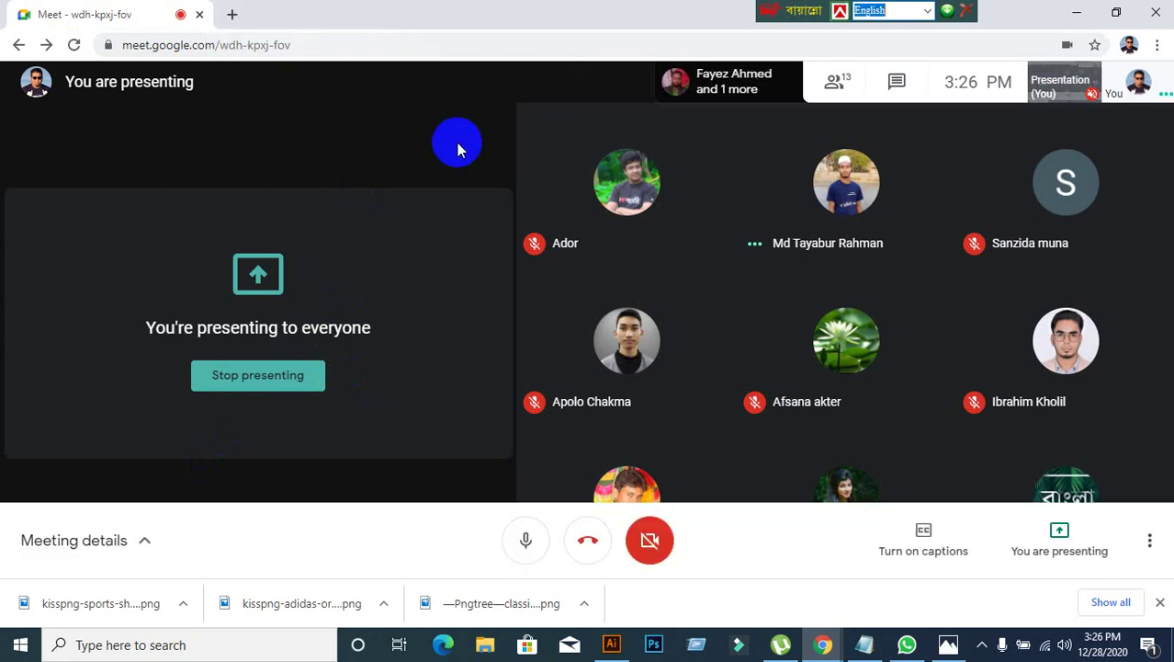
left_click(1078, 12)
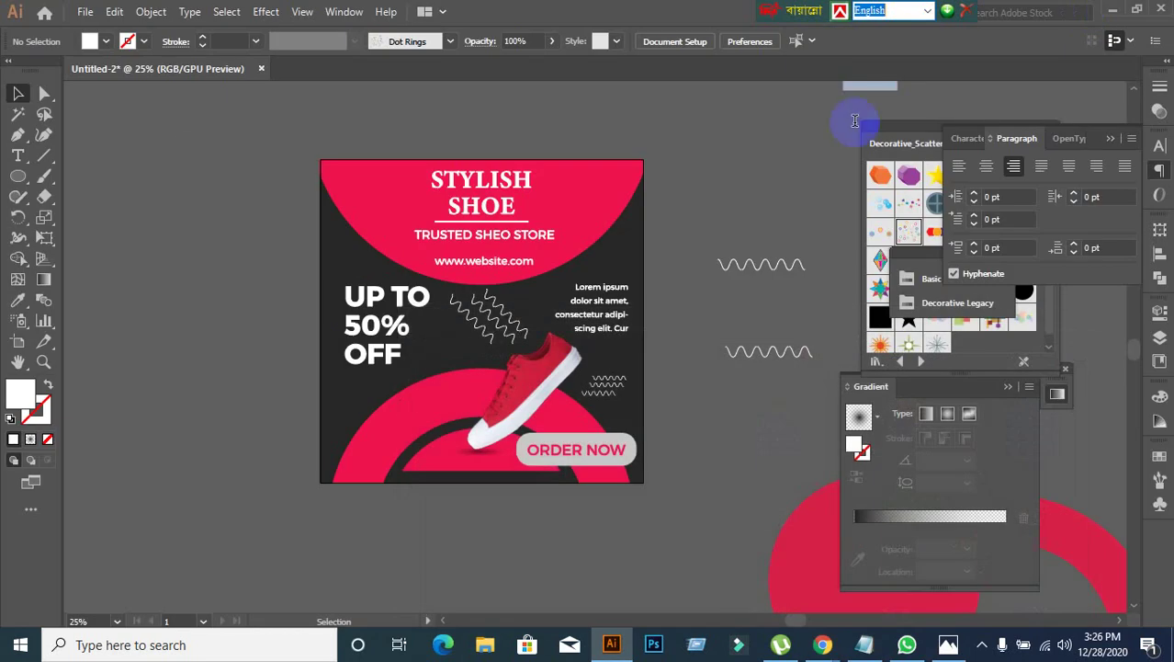
Step: Switch to WhatsApp and open the chat containing the student's Flyer.ai and ID Card 1.ai files
left_click(1112, 10)
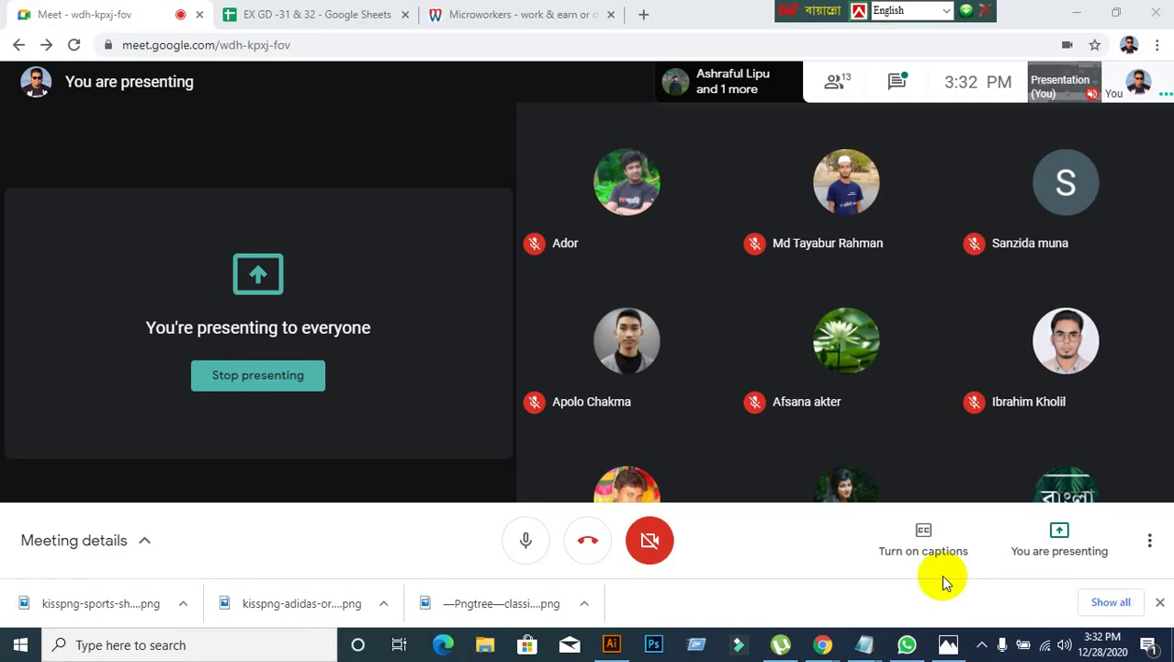
left_click(904, 647)
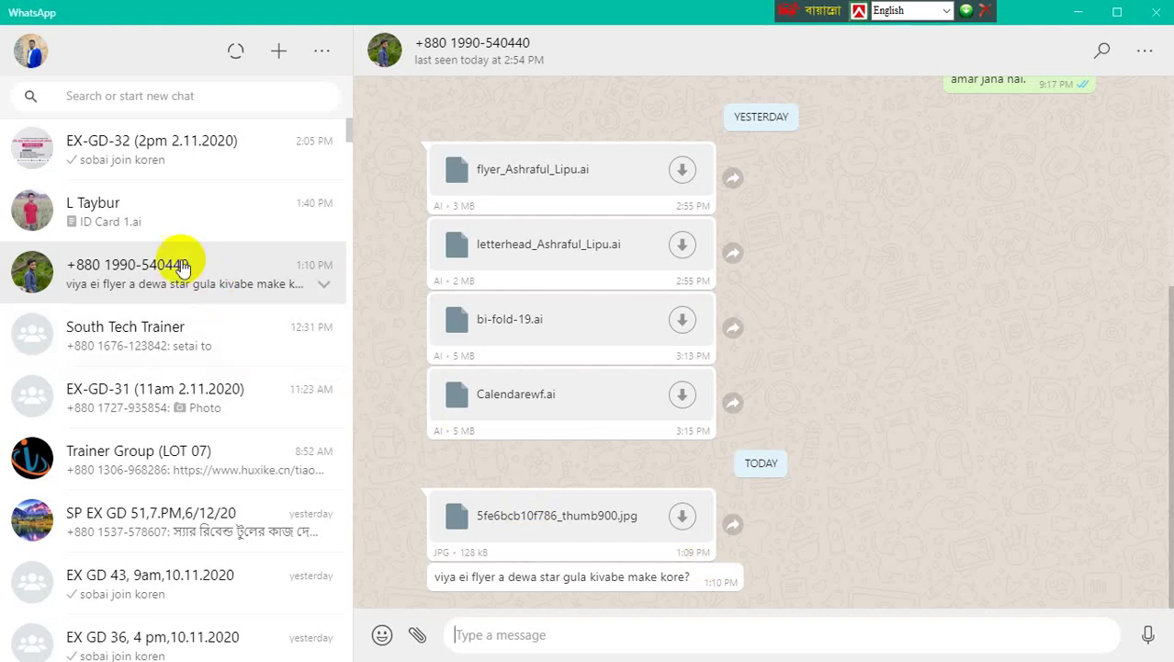
left_click(163, 221)
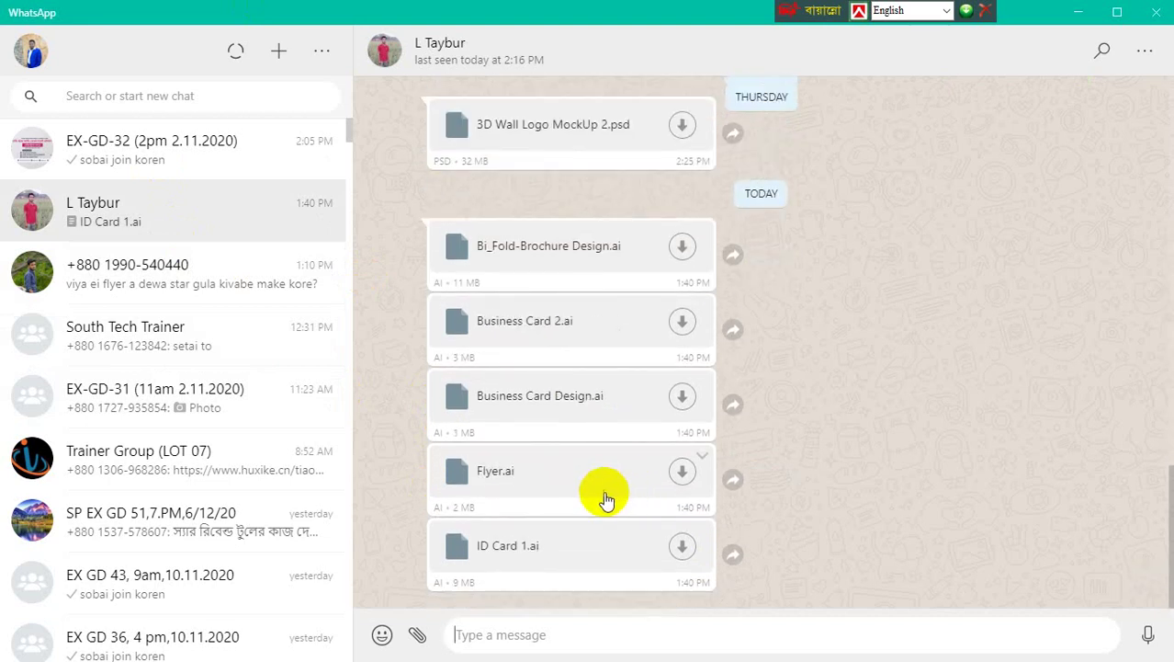
Step: Download Flyer.ai from the chat to the Desktop, adding the student's name after "Flyer" in the file name
left_click(684, 472)
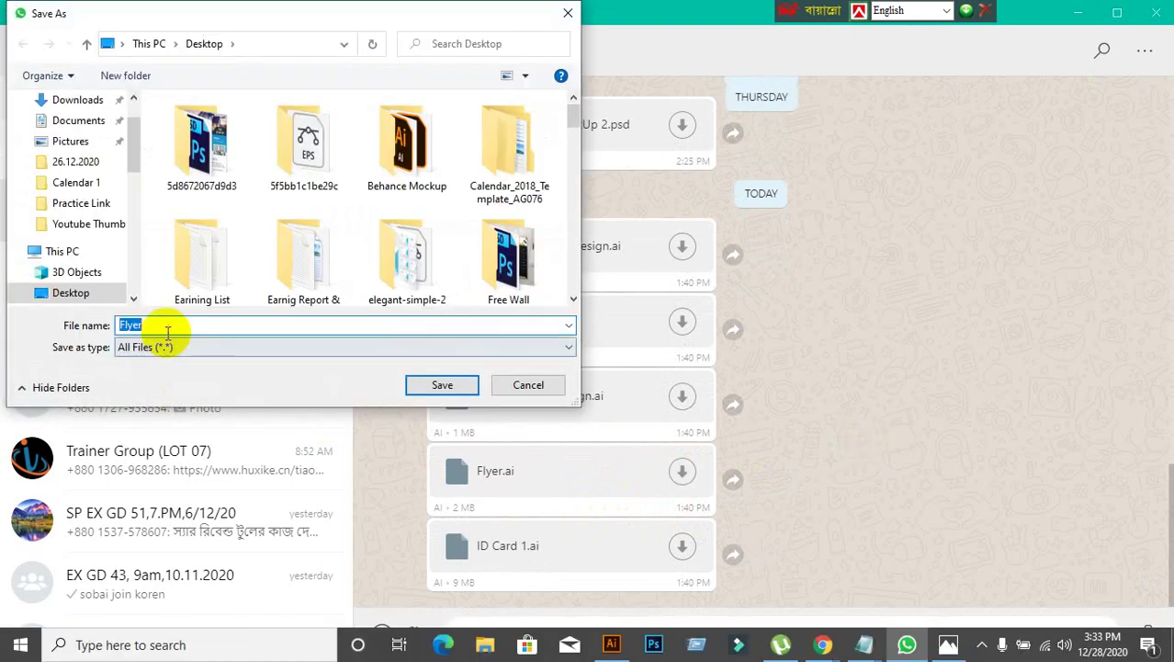
left_click(167, 325)
type("Taybur")
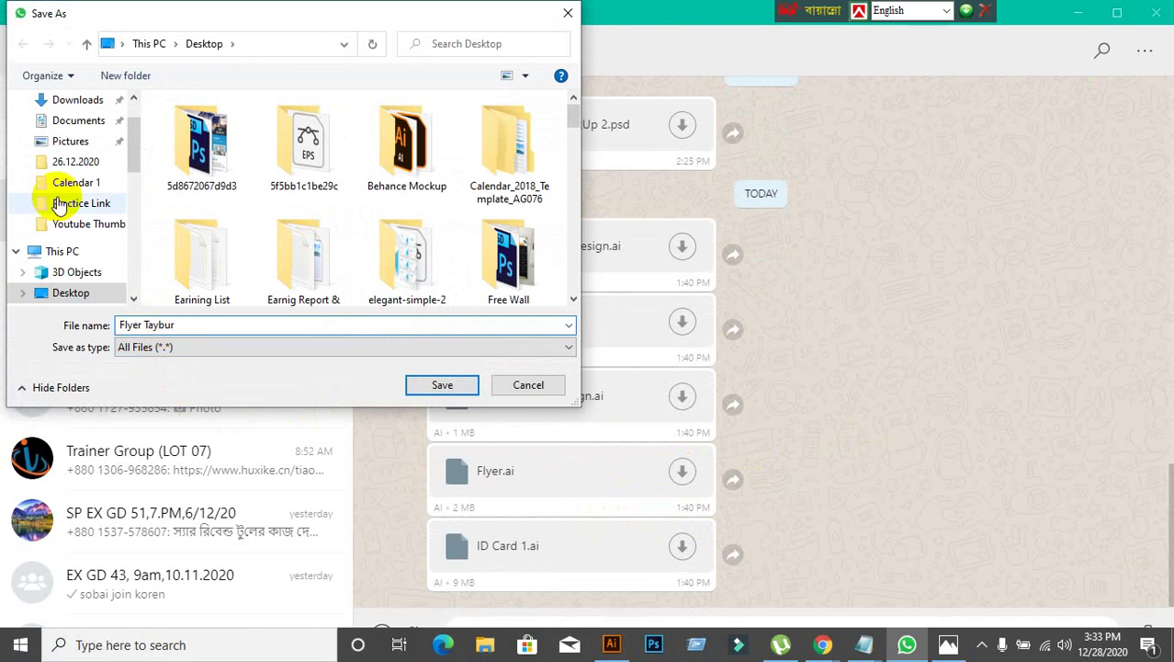
scroll(65, 184, "up", 3)
left_click(64, 138)
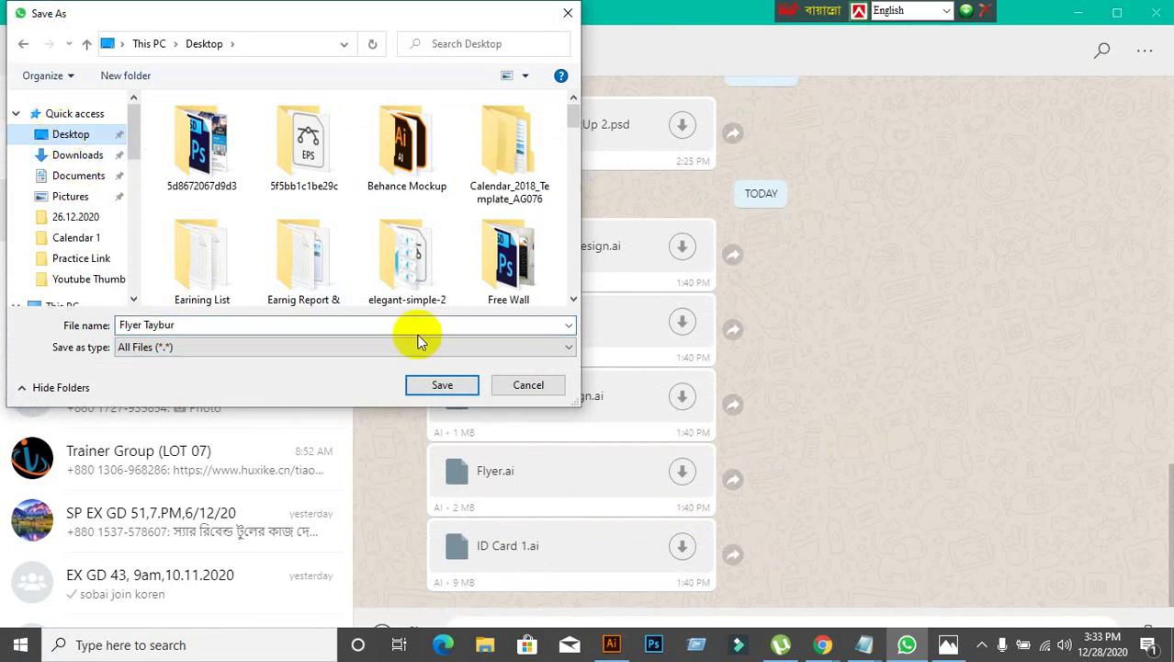
left_click(421, 385)
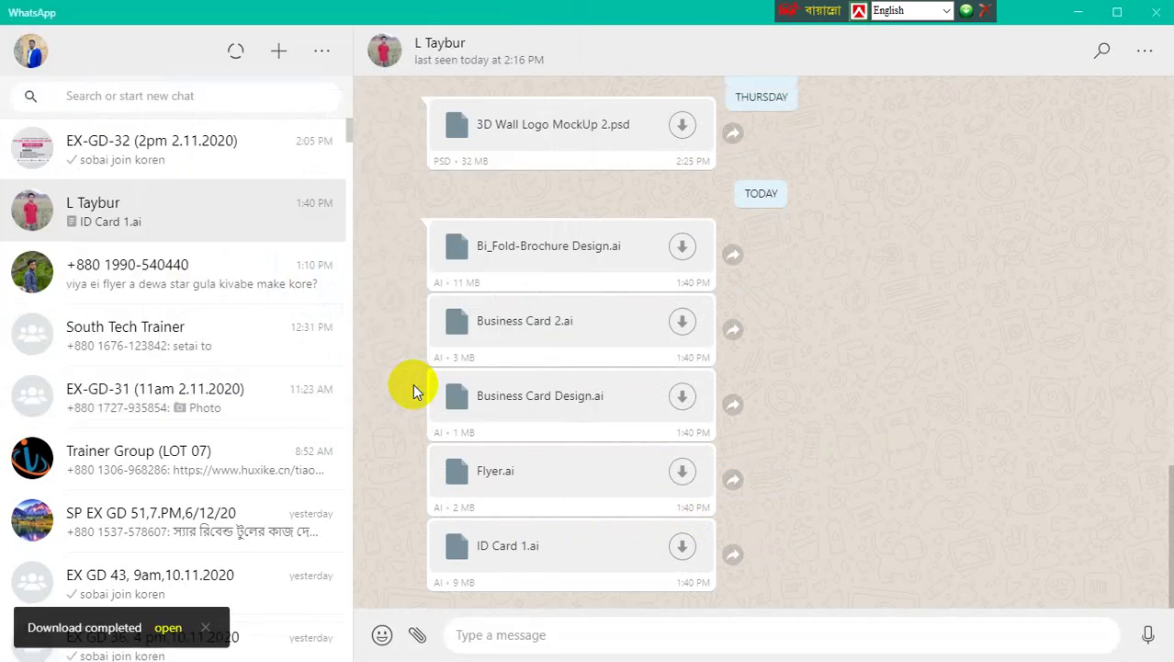
Step: Move the downloaded flyer file to an empty part of the desktop and open it in Illustrator despite its missing font
left_click(1078, 12)
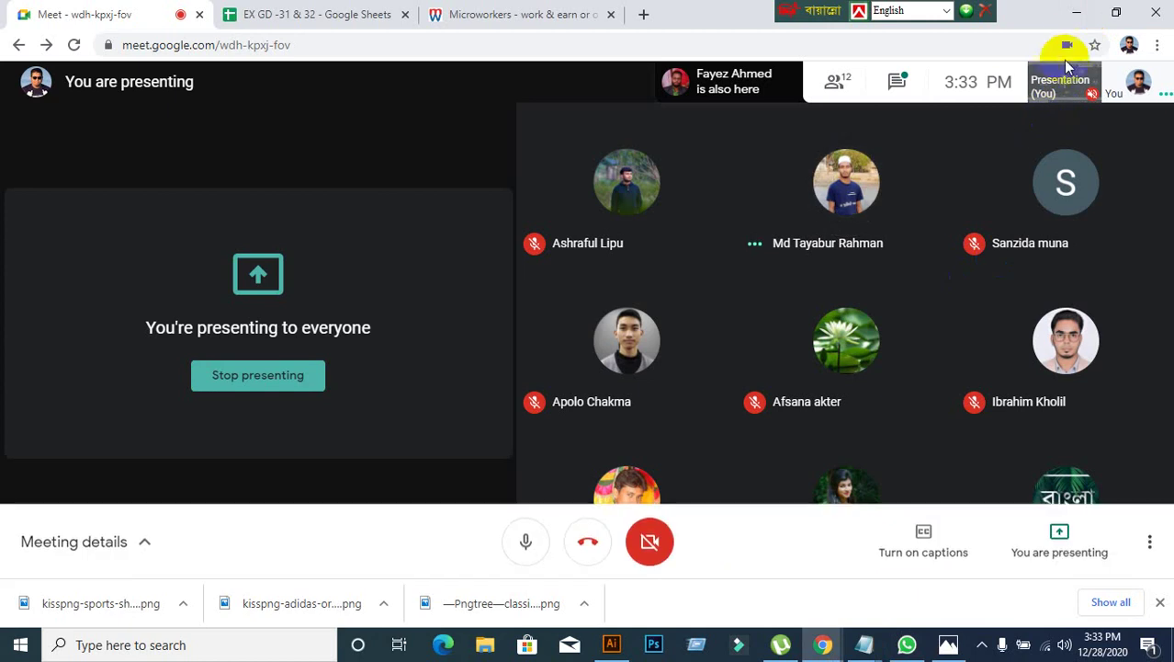
left_click(1077, 11)
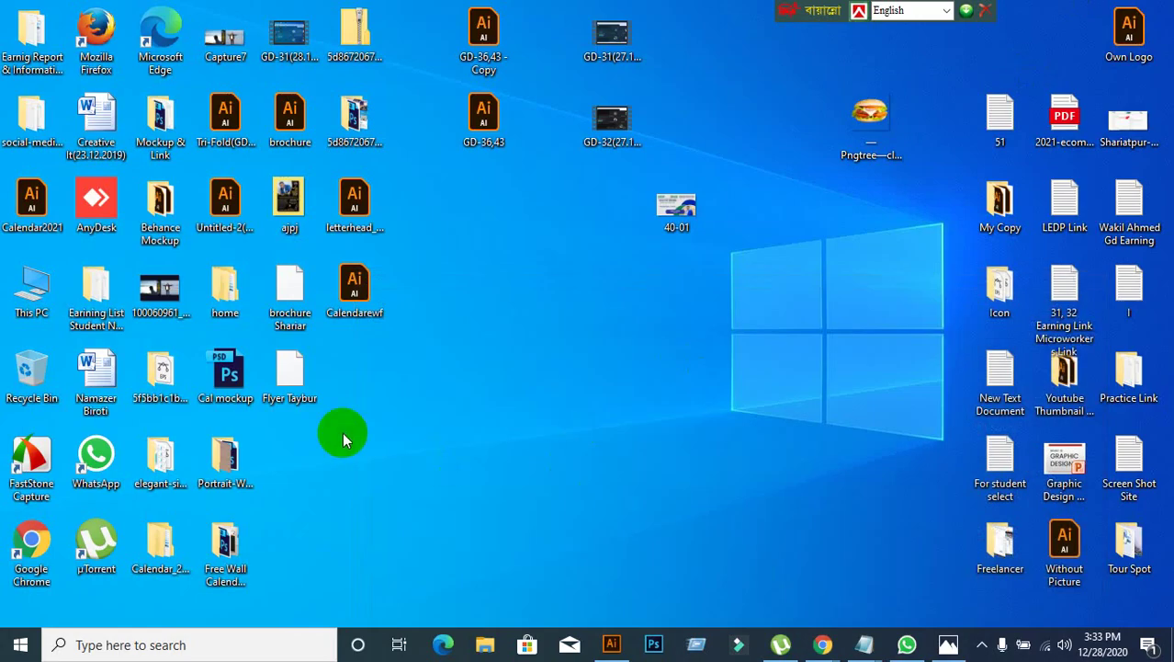
left_click_drag(289, 377, 542, 386)
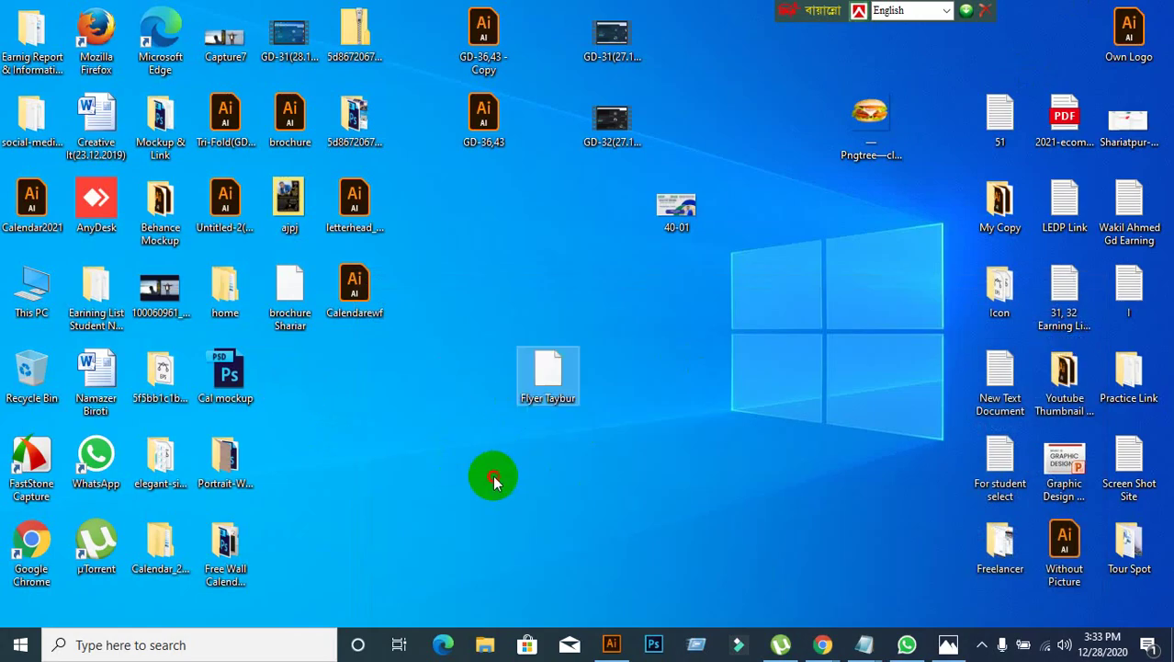
left_click(612, 647)
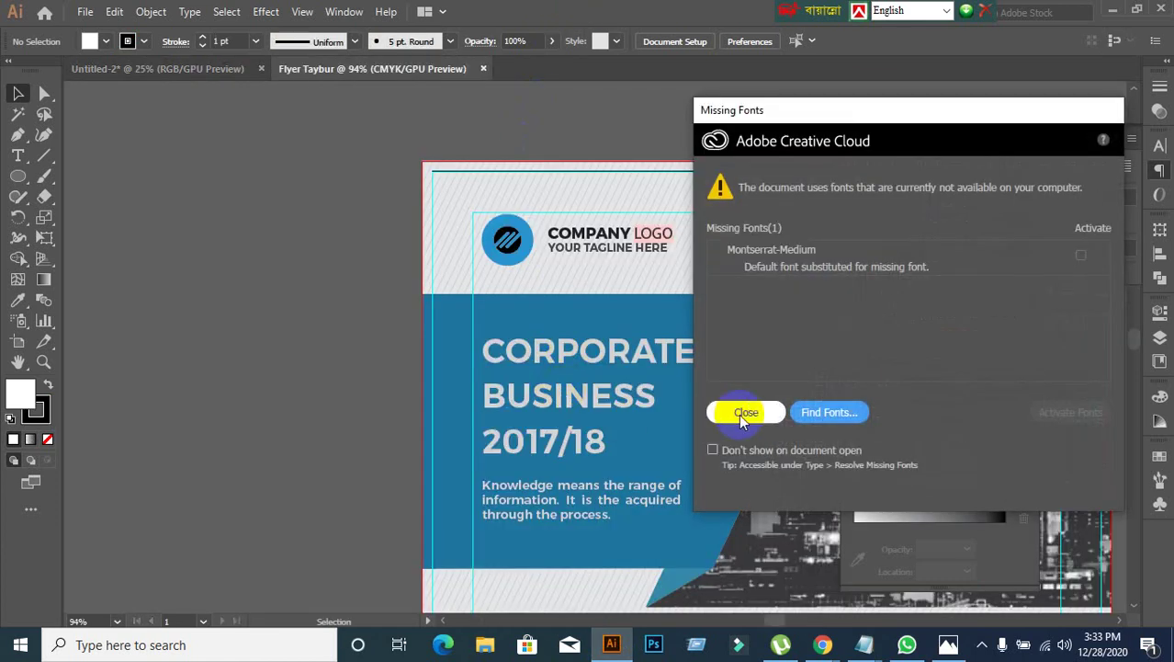
left_click(746, 412)
Step: Examine the student's corporate business flyer at several magnifications, then close its document
left_click(565, 441, "ctrl+alt")
left_click(570, 437, "ctrl+alt")
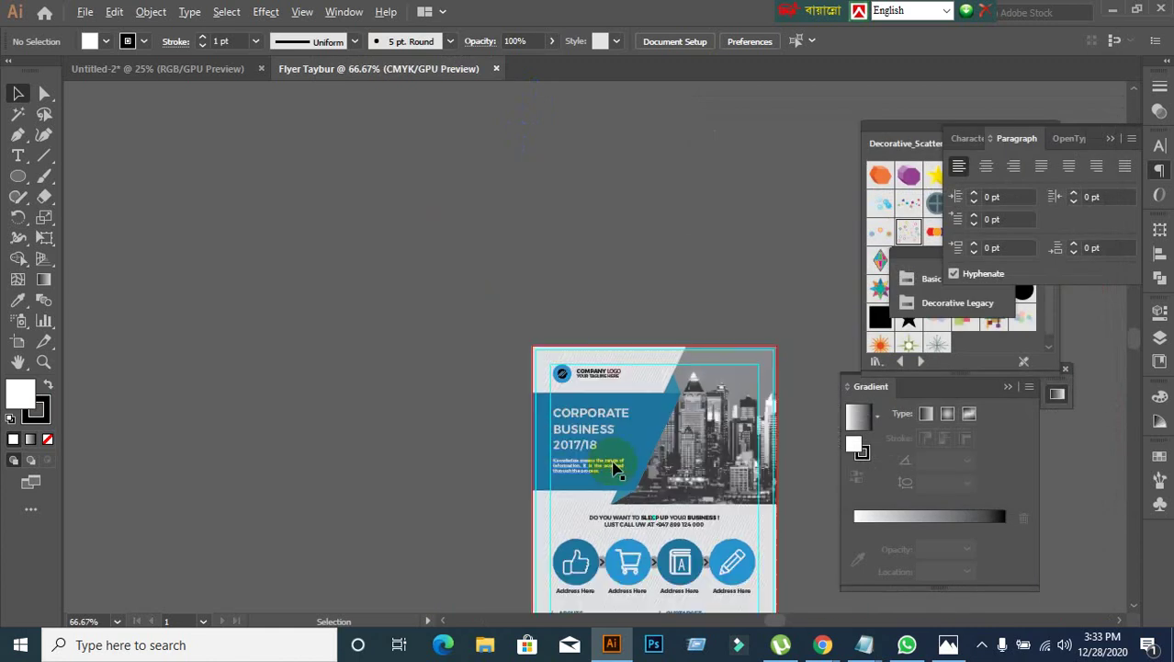
left_click(695, 550, "ctrl+alt")
left_click_drag(694, 550, 595, 360)
left_click(604, 334, "ctrl")
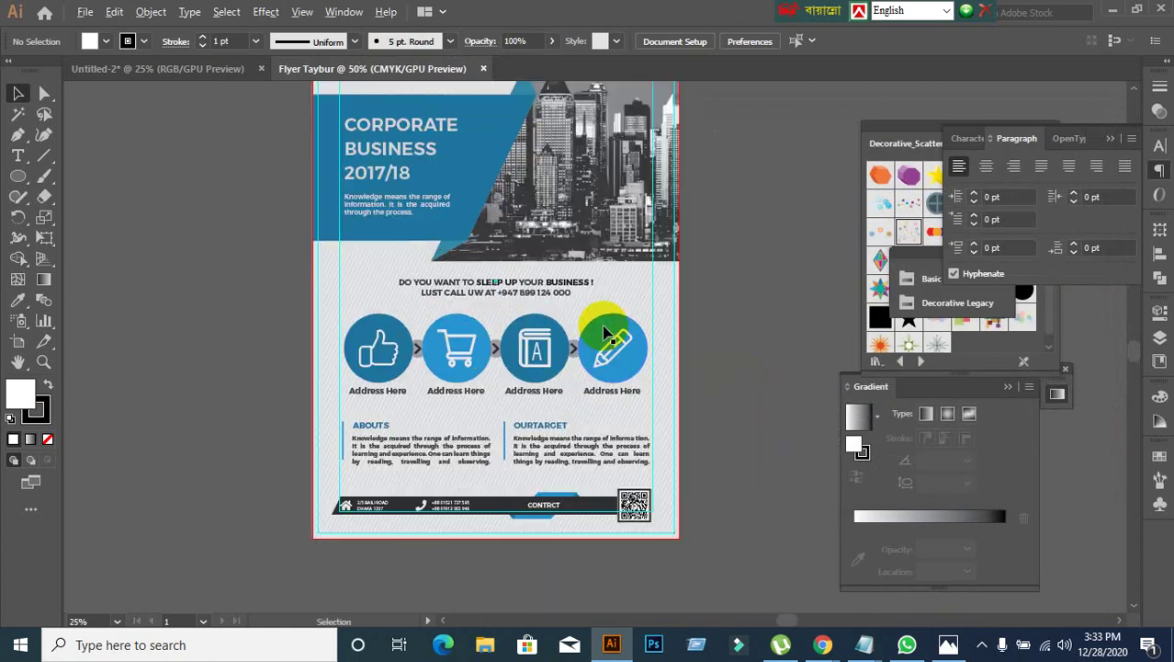
left_click(498, 336, "ctrl")
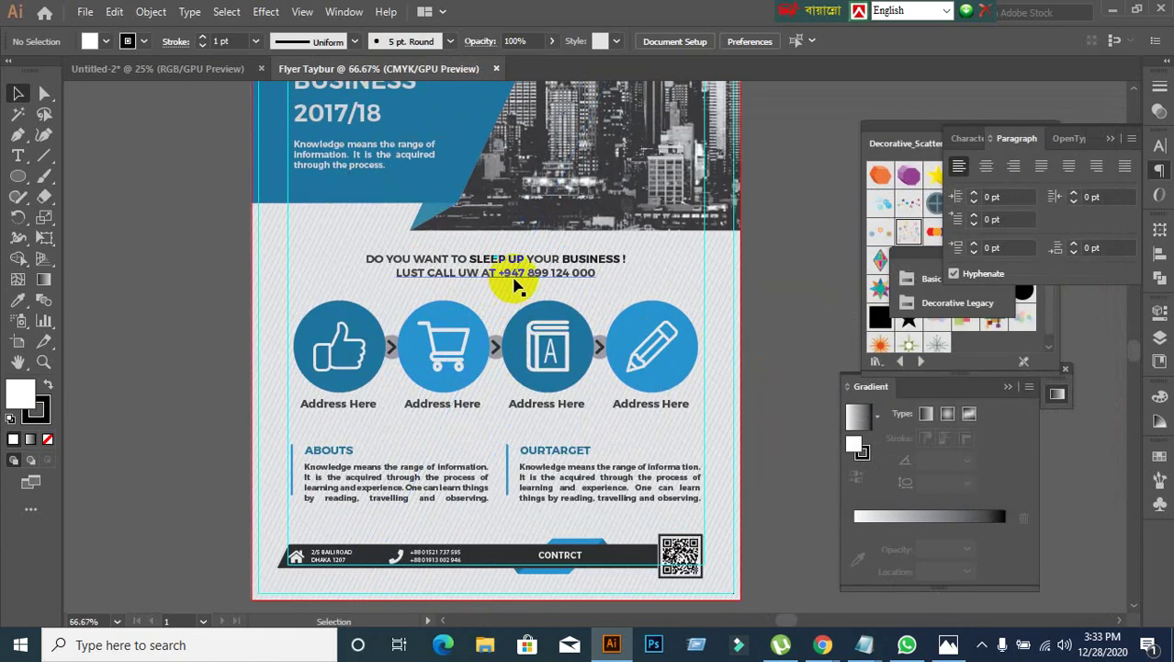
left_click(497, 69)
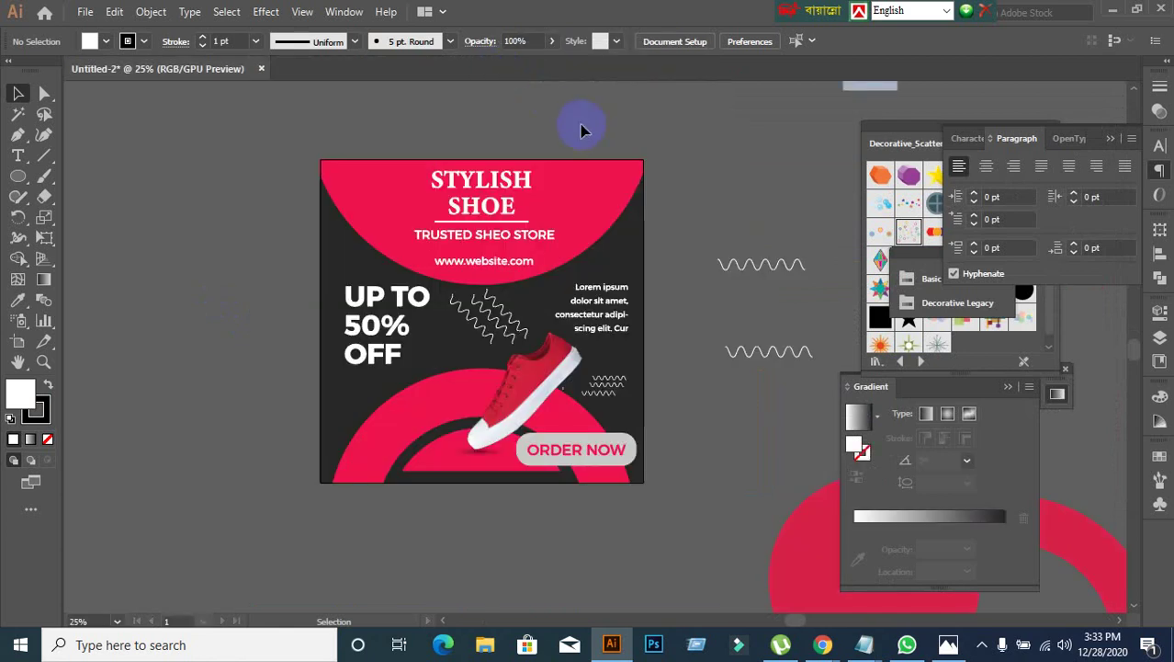
Step: Switch to WhatsApp and download ID Card 1.ai to the Desktop, adding the student's name after "ID Card 1"
left_click(906, 643)
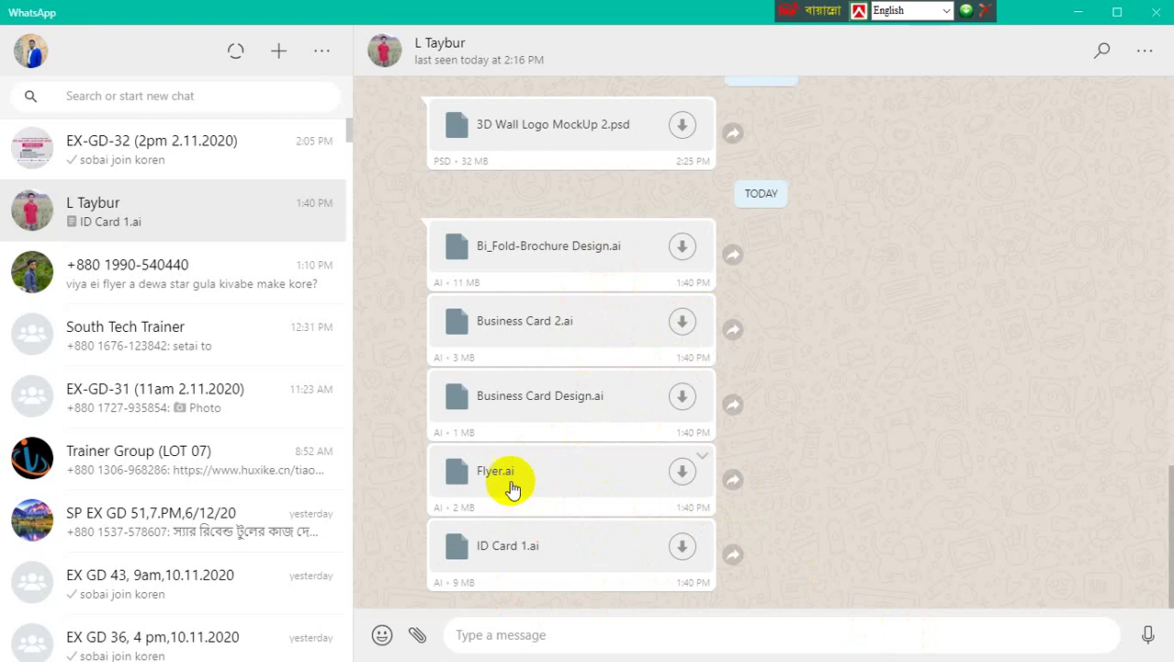
left_click(682, 546)
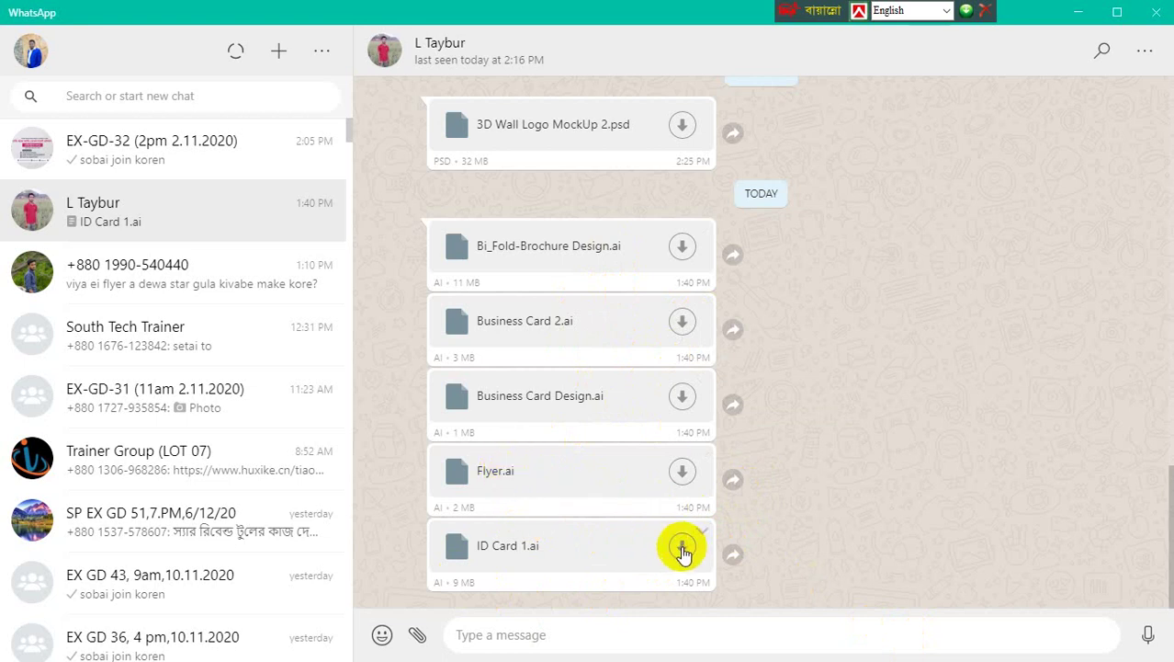
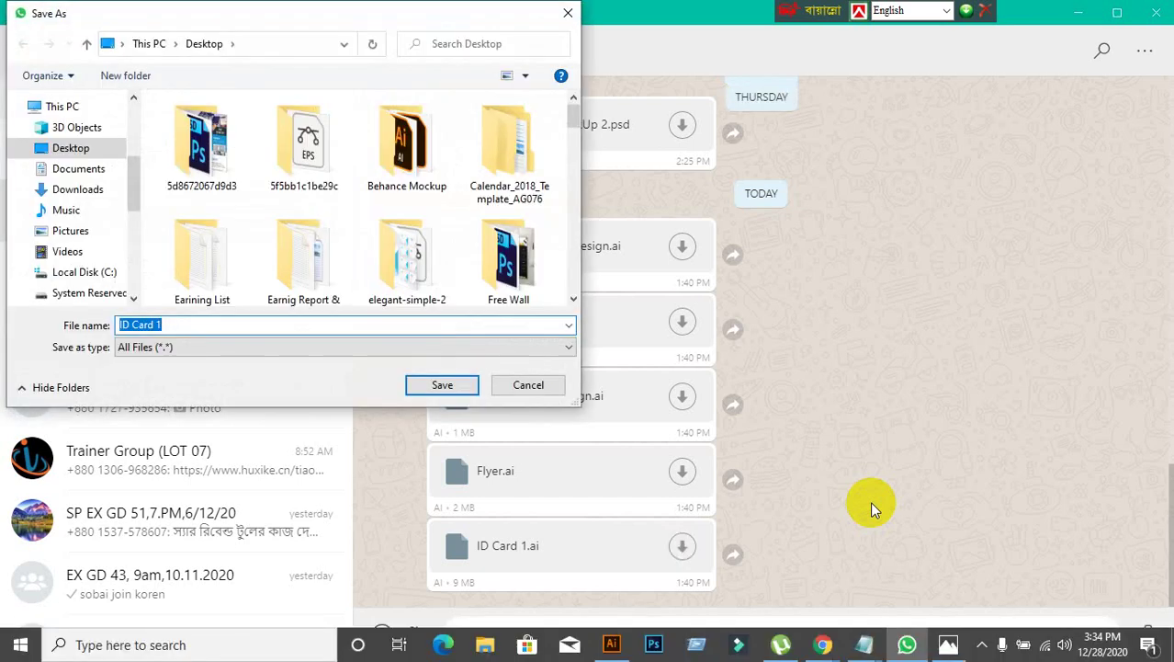
left_click(183, 325)
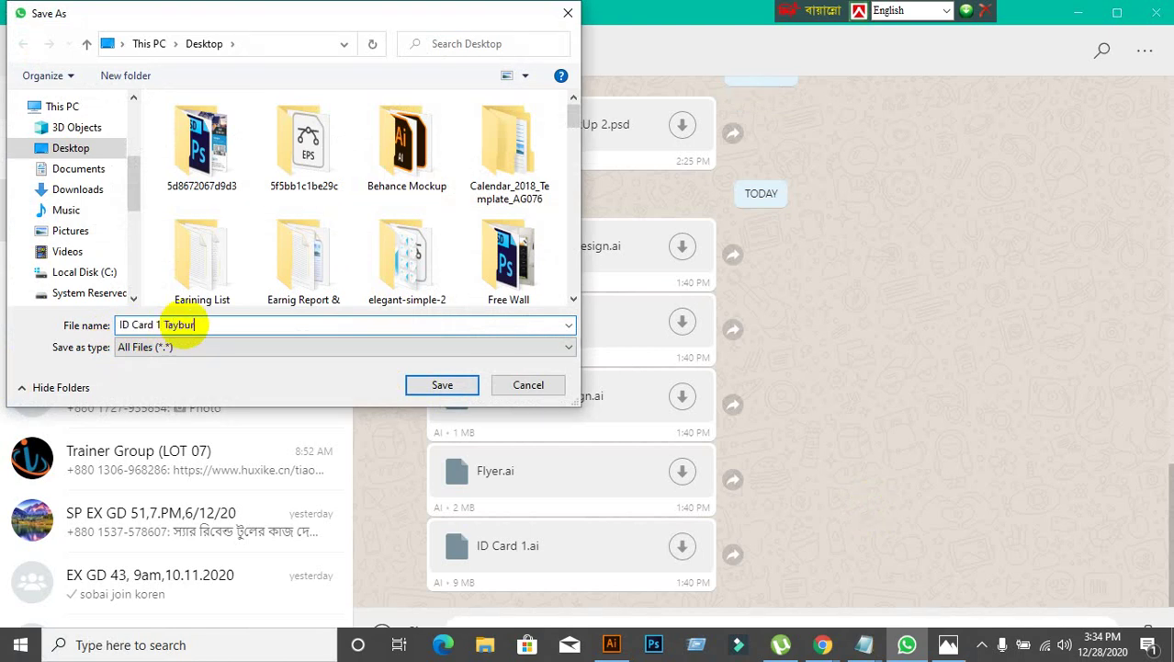
left_click(33, 149)
left_click(442, 384)
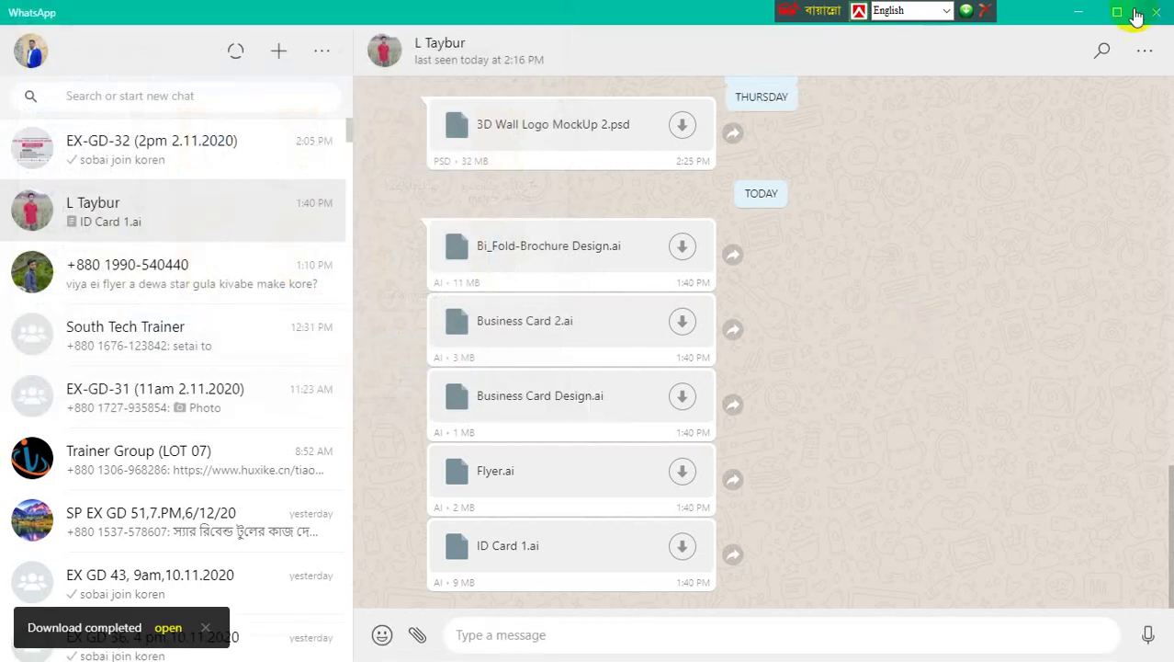
Step: Move the downloaded ID card file to an empty part of the desktop and open it in Illustrator
left_click(1081, 11)
left_click(1113, 9)
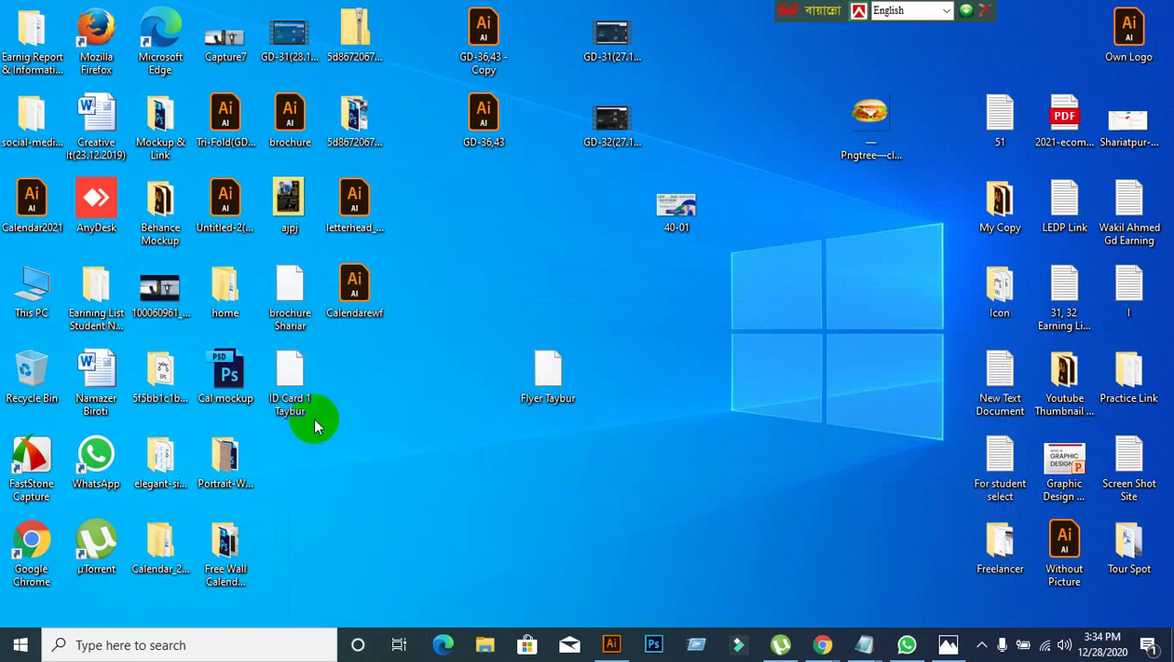
left_click(293, 388)
left_click_drag(293, 388, 422, 477)
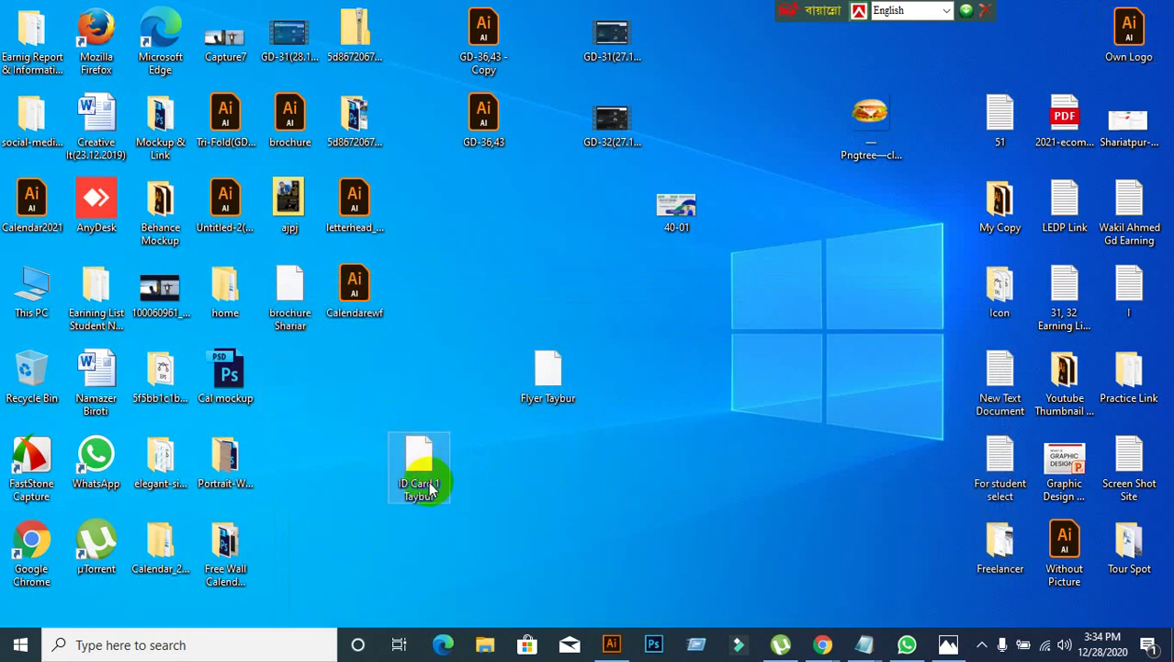
left_click(605, 650)
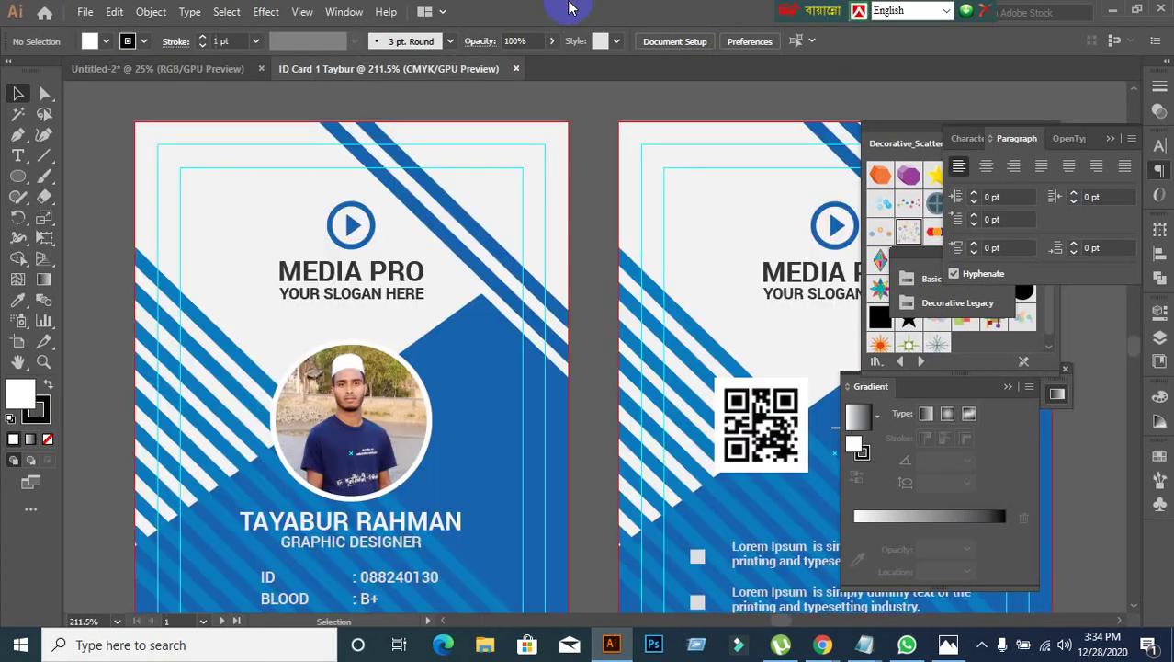
Step: Ungroup the combined artwork of the front and back ID cards
key("ctrl+1")
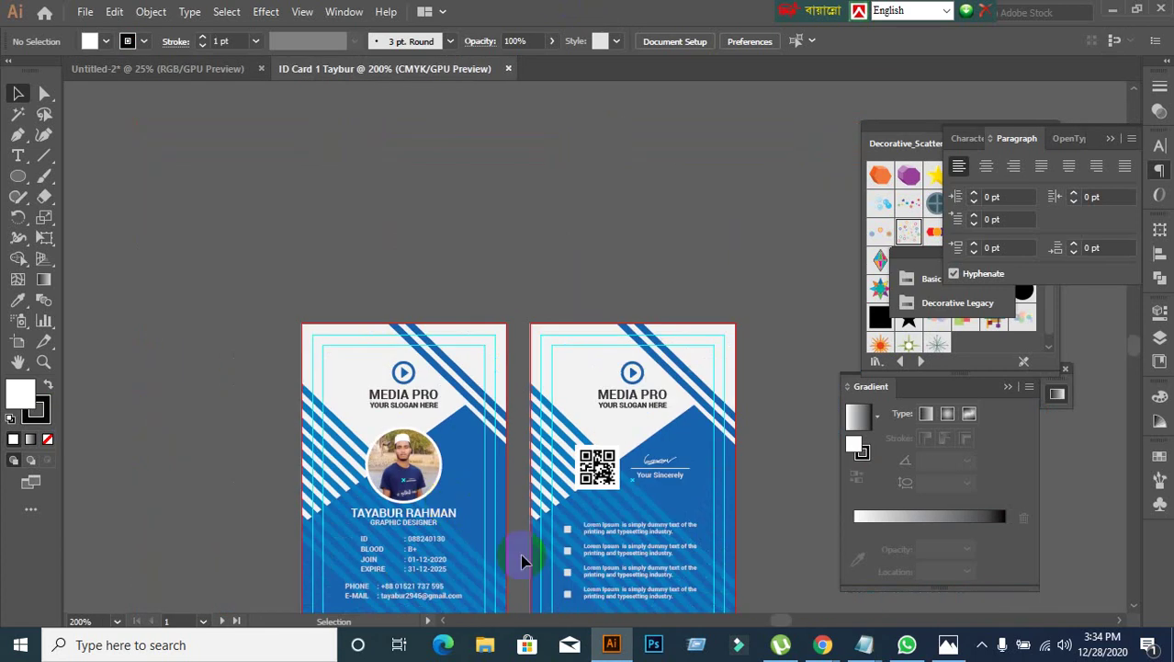
left_click_drag(523, 557, 483, 329)
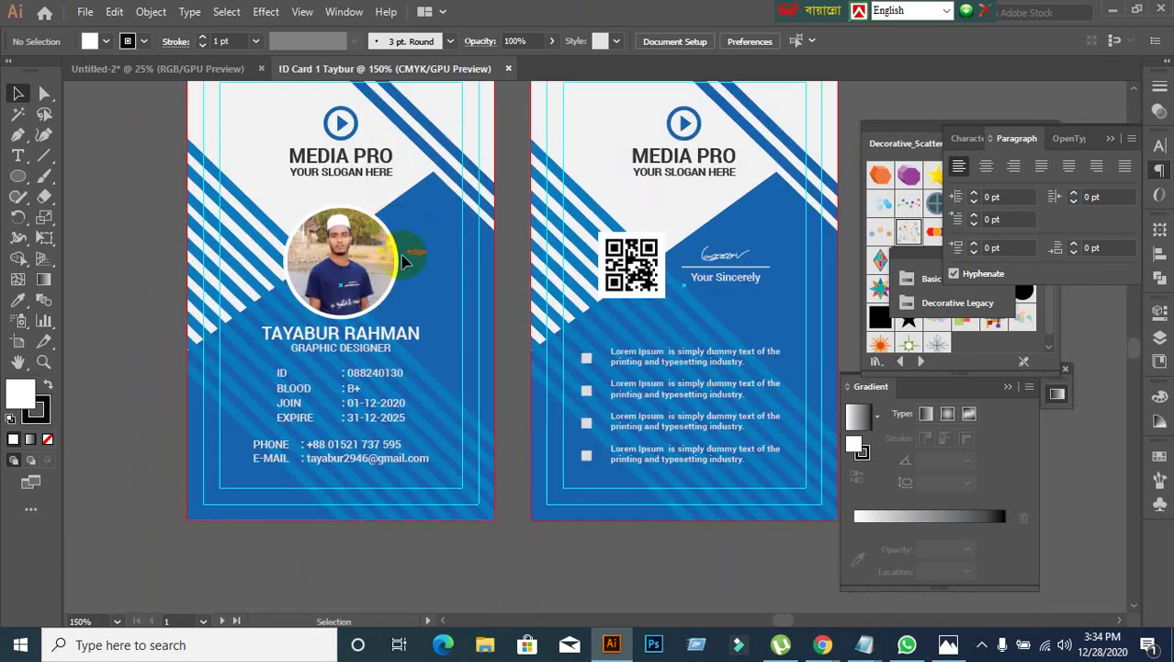
scroll(386, 230, "up", 1)
scroll(373, 284, "up", 1)
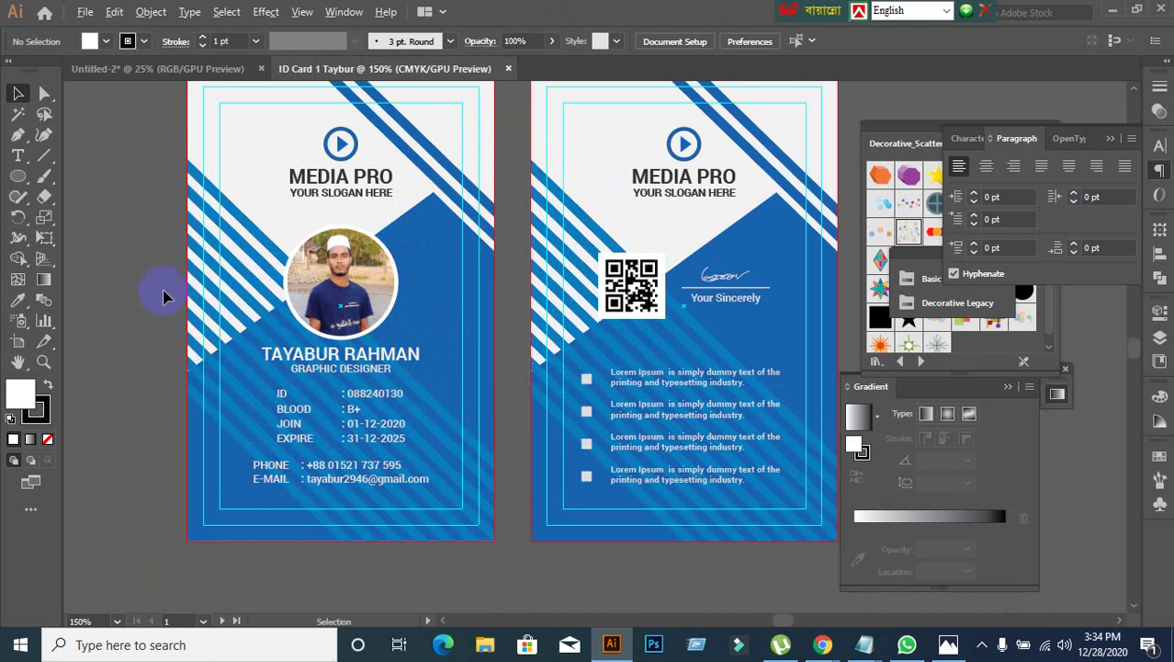
scroll(166, 301, "up", 2)
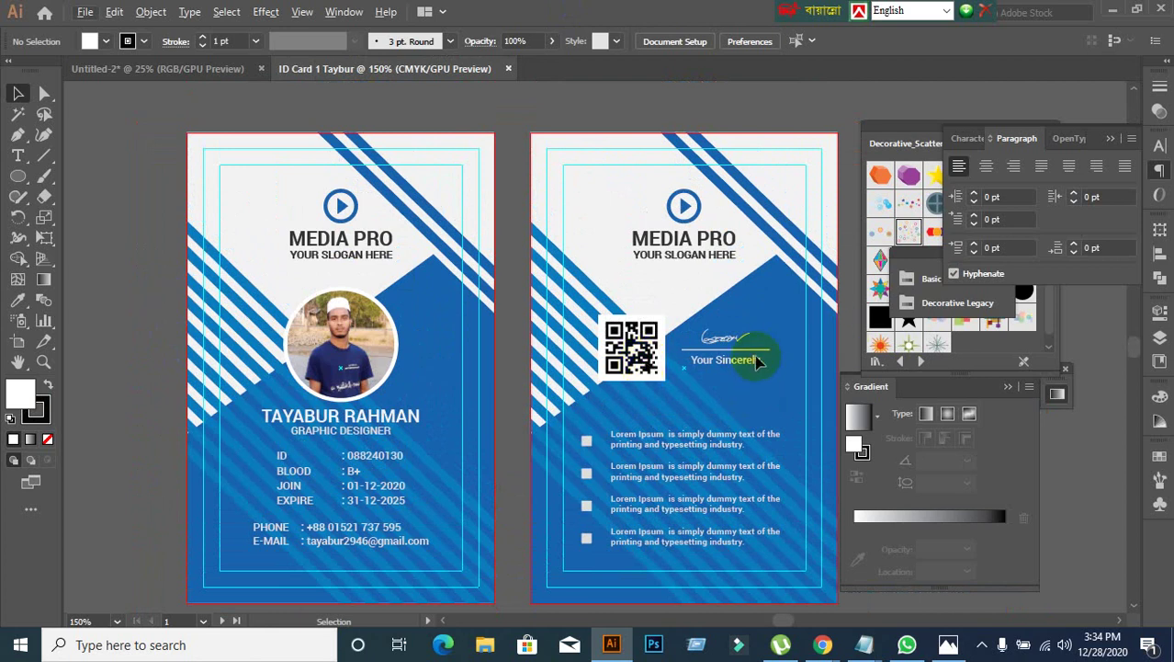
left_click(341, 241)
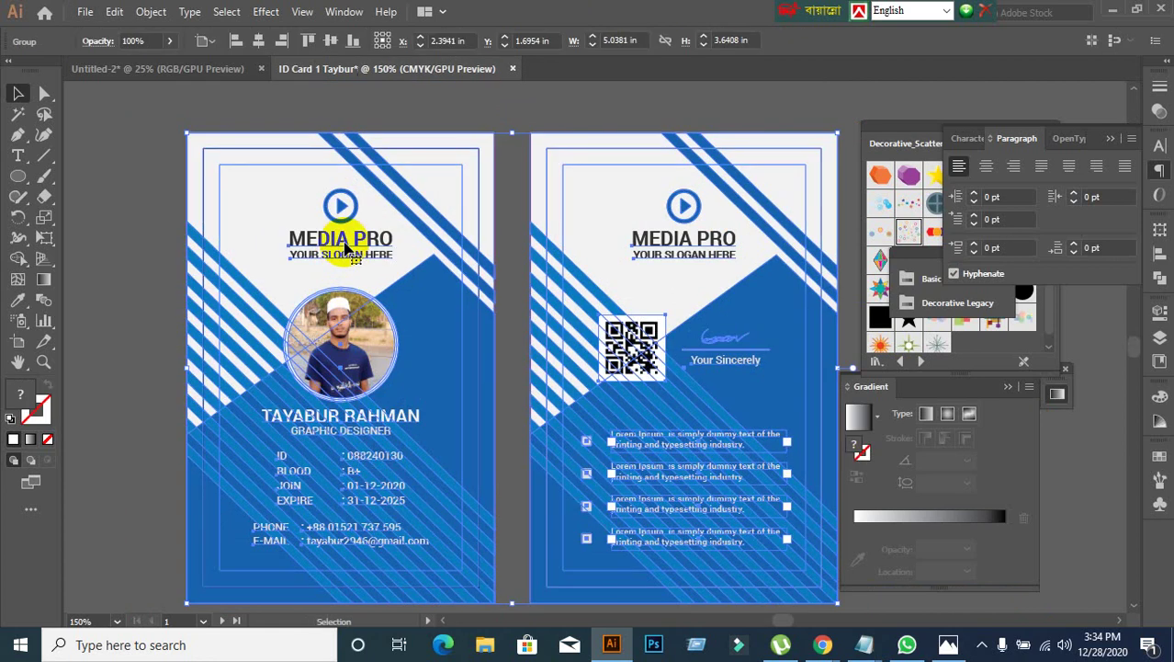
left_click(126, 241)
left_click(348, 236)
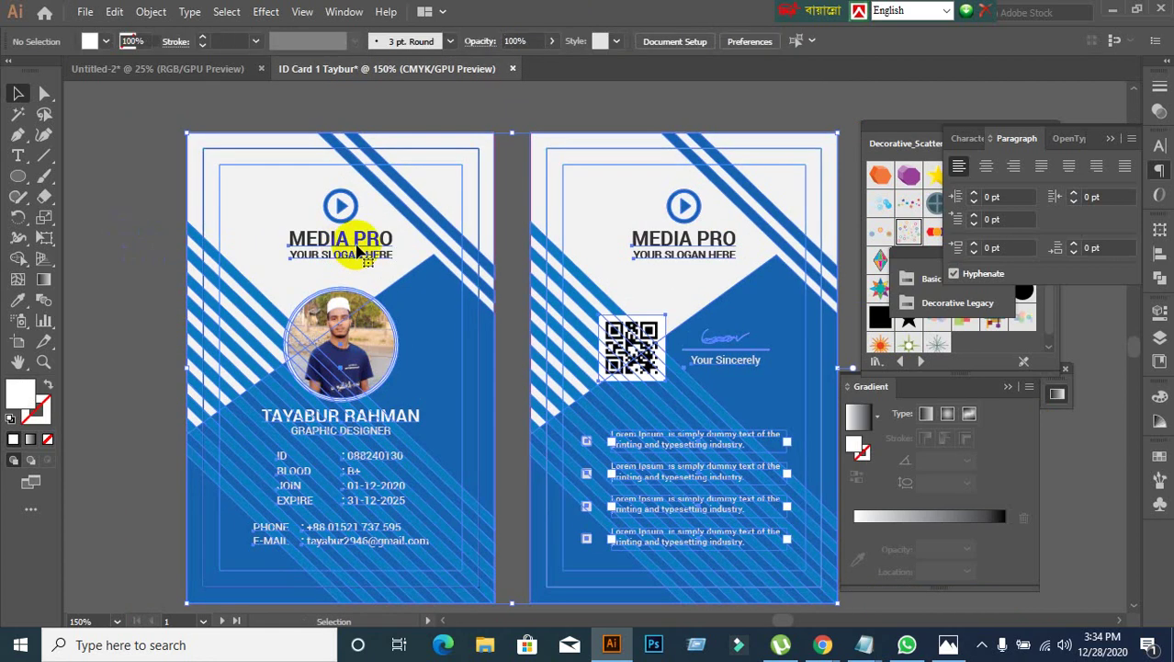
right_click(359, 250)
left_click(409, 388)
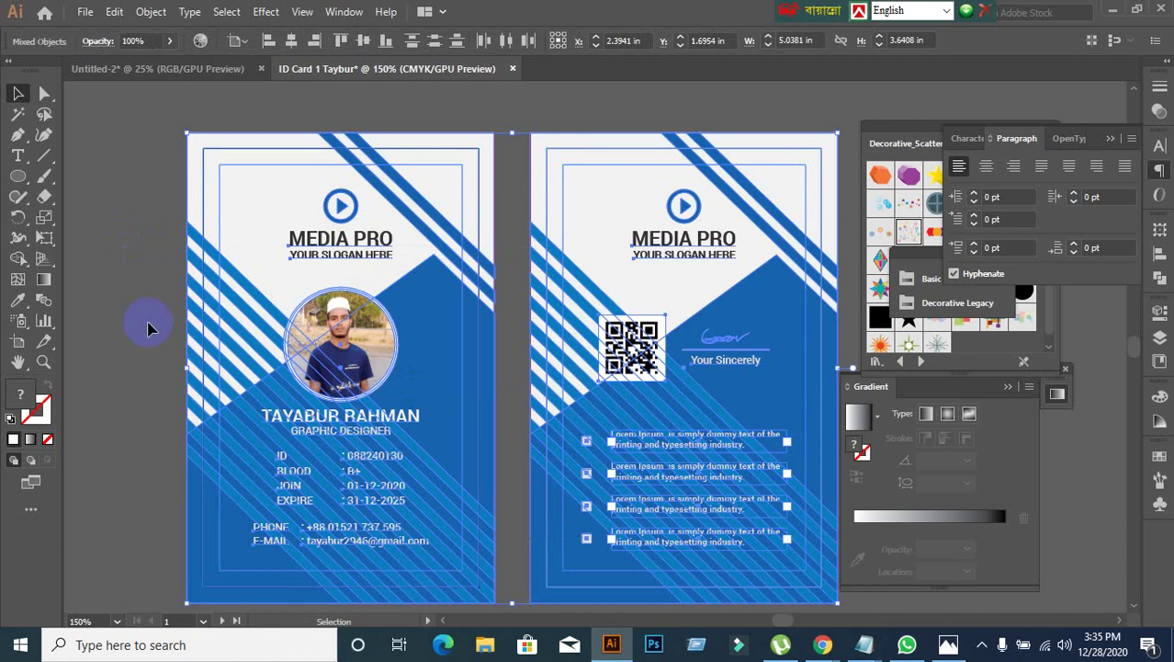
Step: Ungroup the front card's nested content groups down to the separate MEDIA PRO heading and slogan texts
left_click(319, 276)
right_click(326, 250)
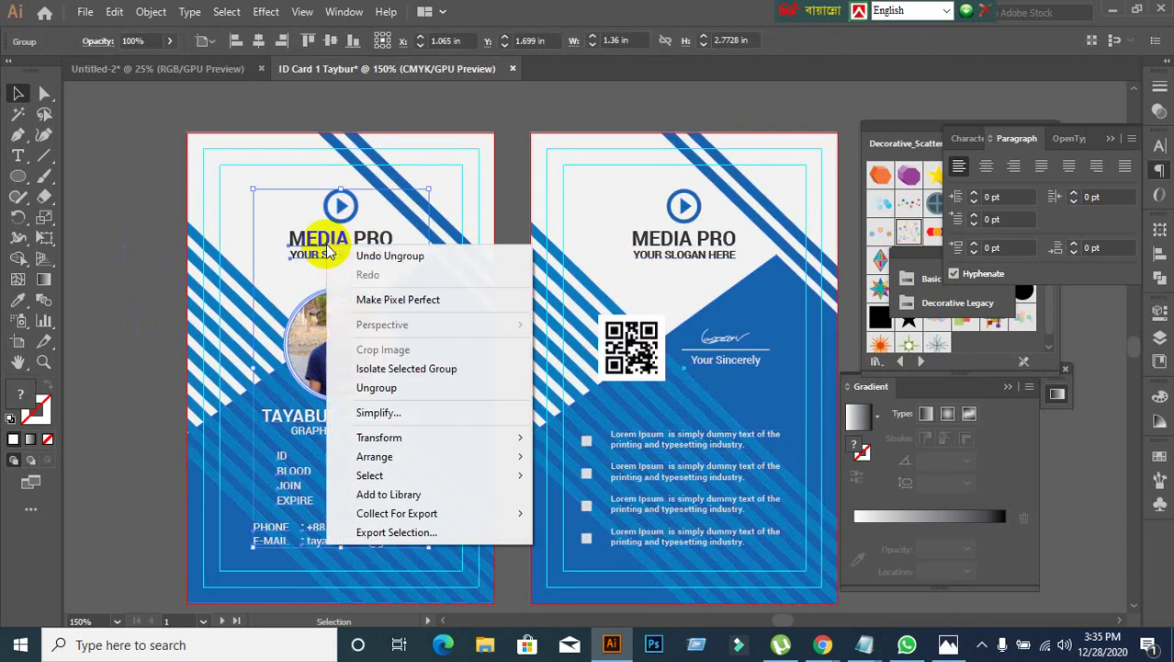
left_click(419, 385)
left_click(335, 231)
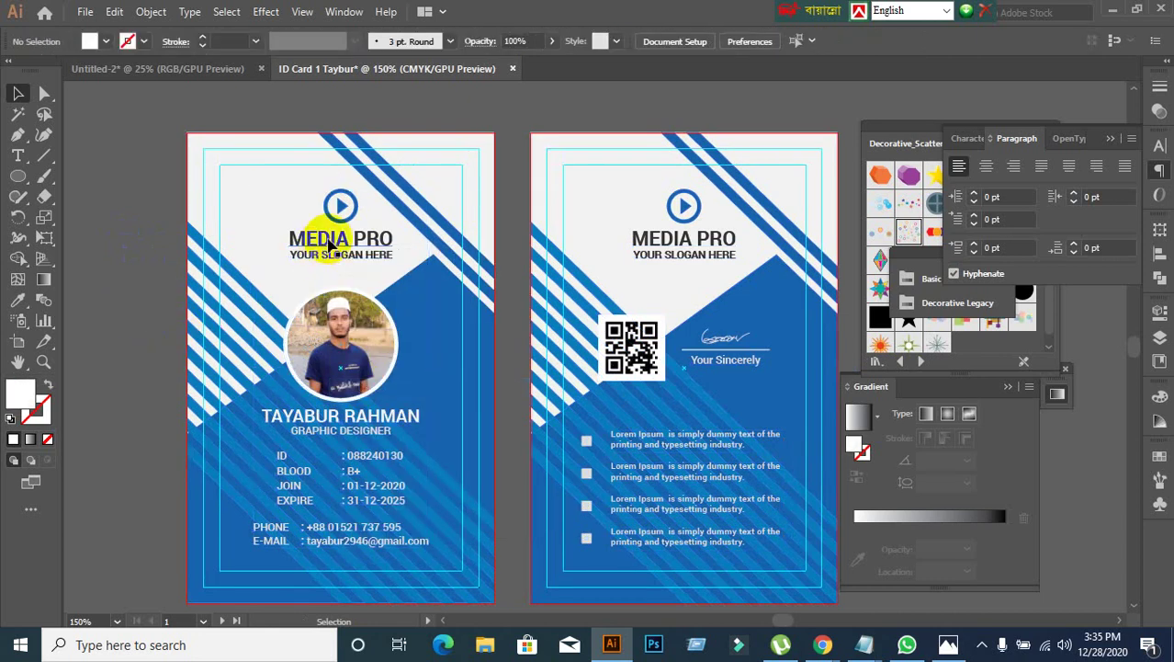
right_click(331, 241)
left_click(424, 383)
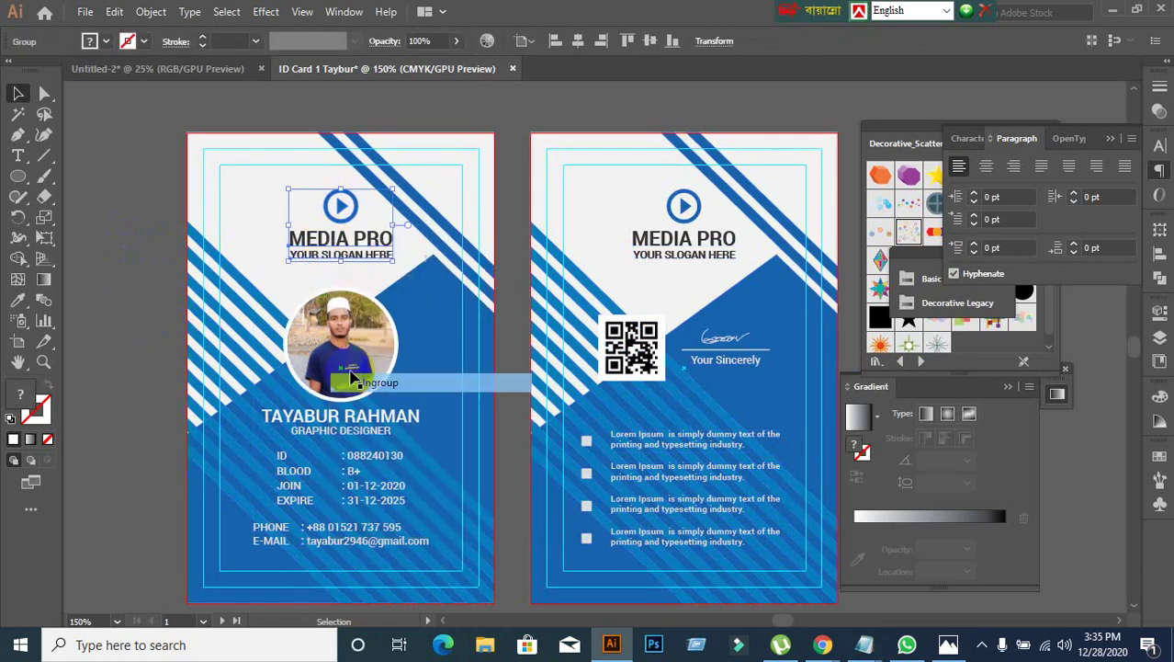
left_click(157, 302)
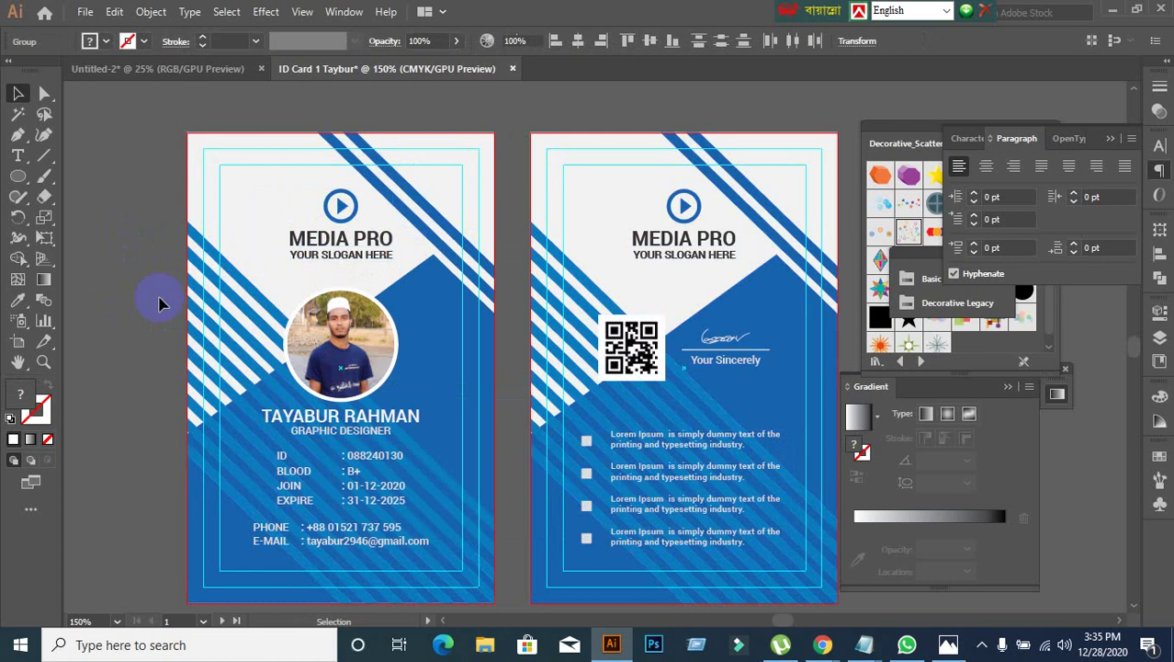
right_click(328, 249)
left_click(395, 385)
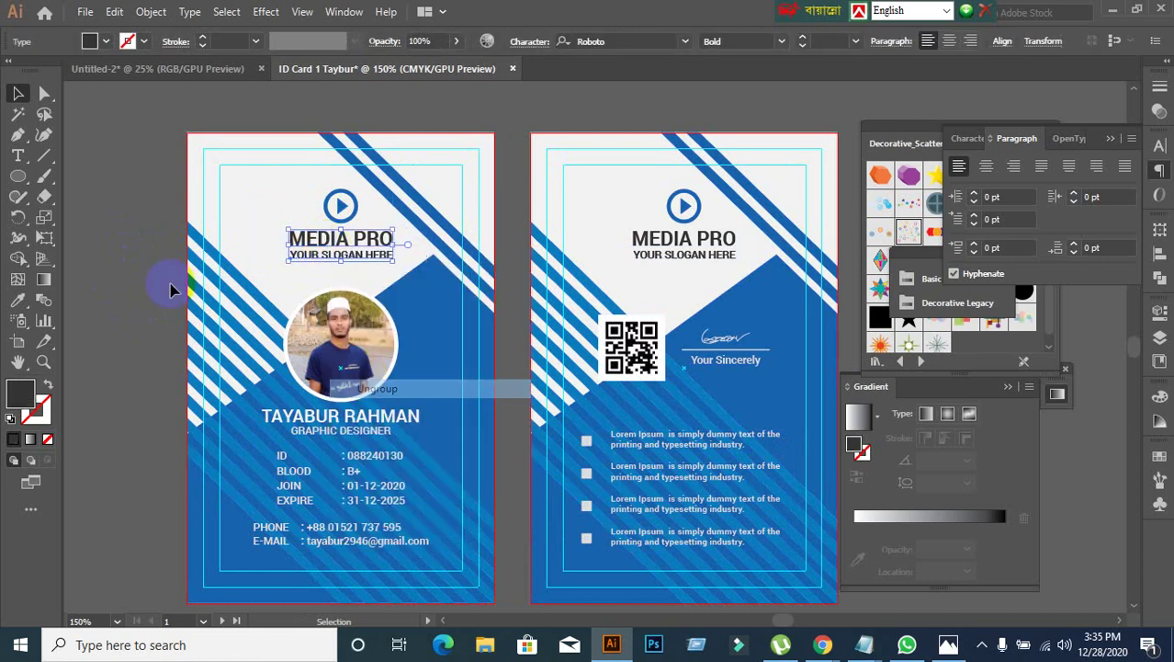
Step: Try replacing the front card's MEDIA PRO heading with "LEDP" and undo the text change
left_click(304, 266)
left_click(352, 253)
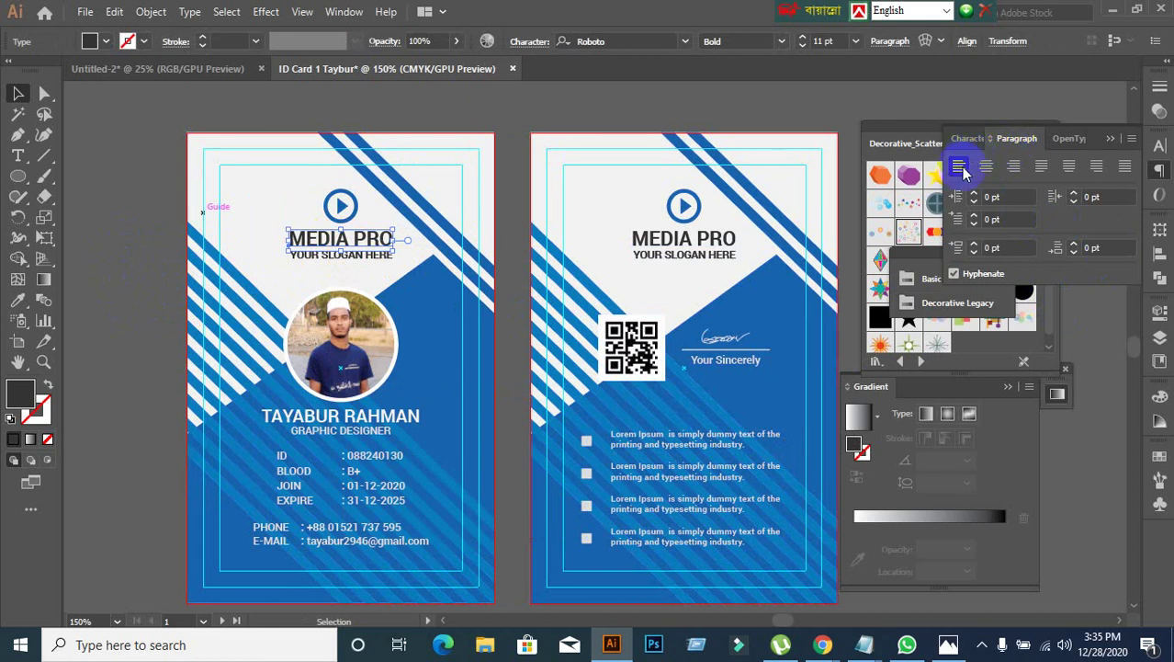
left_click(314, 276)
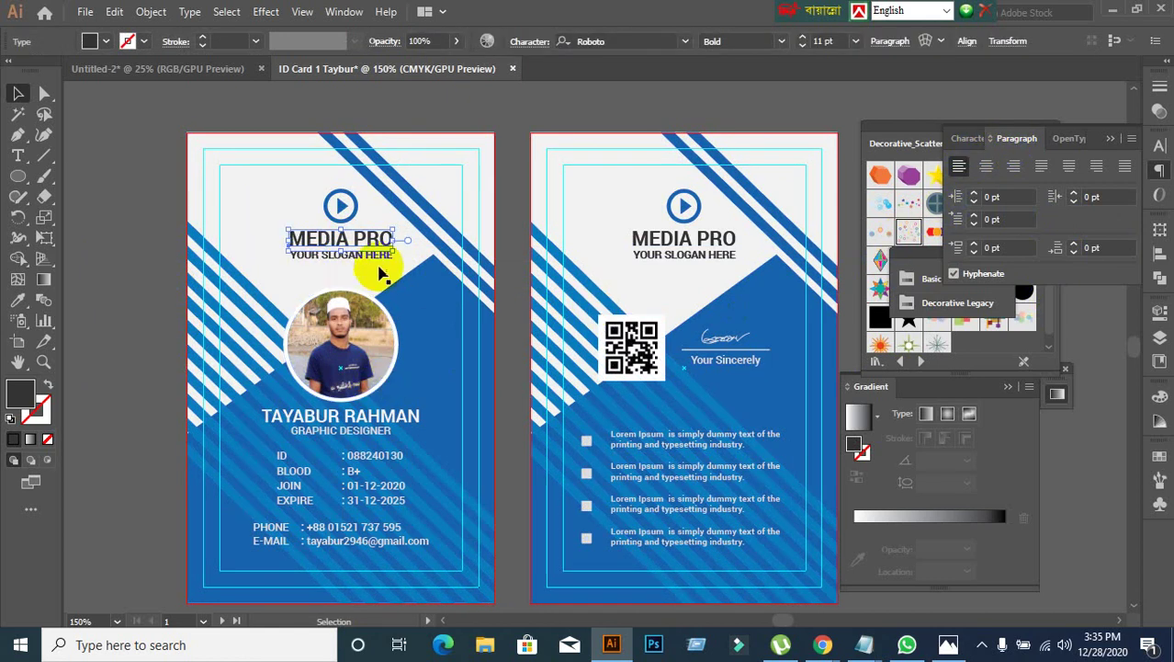
double_click(358, 246)
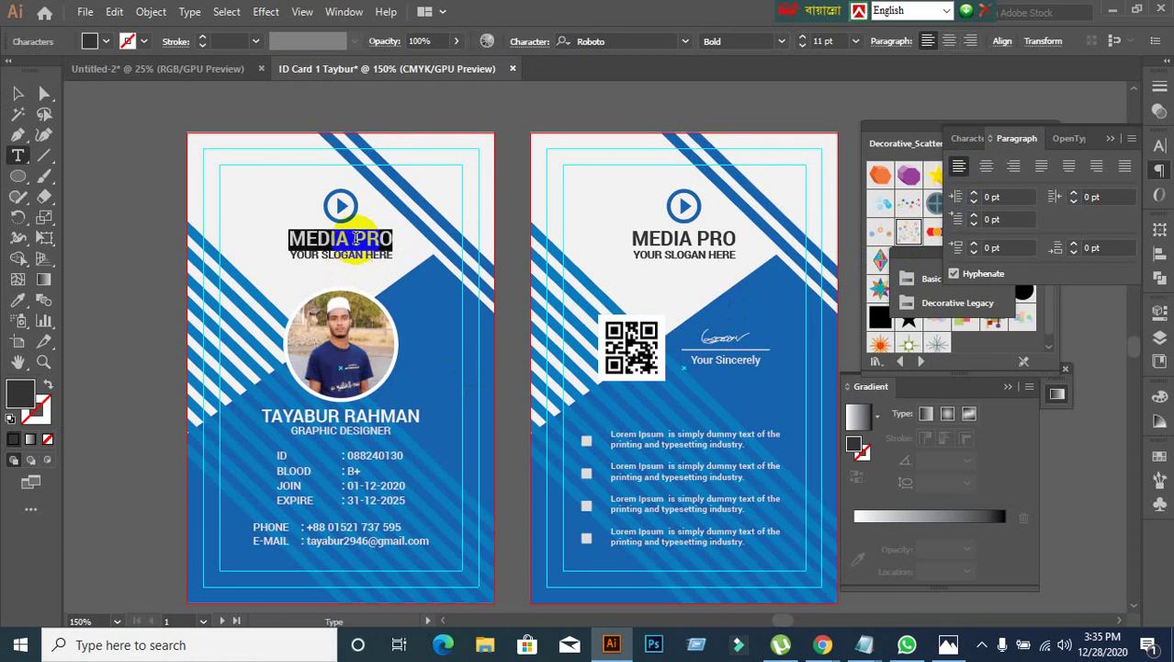
type("LEDP")
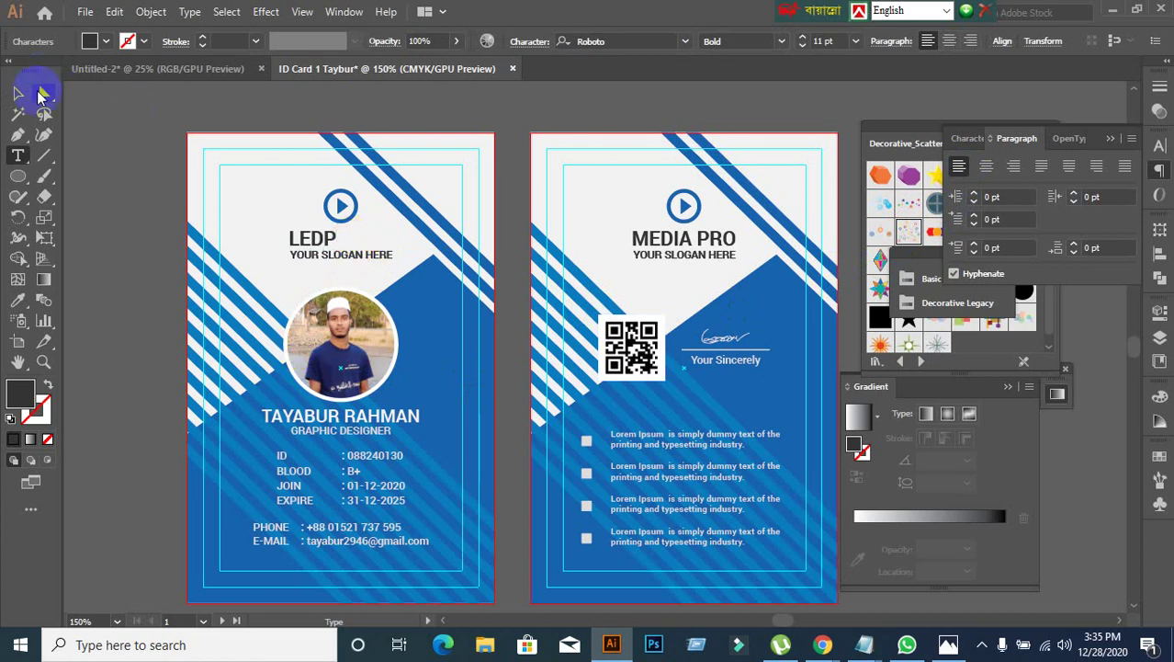
left_click(26, 93)
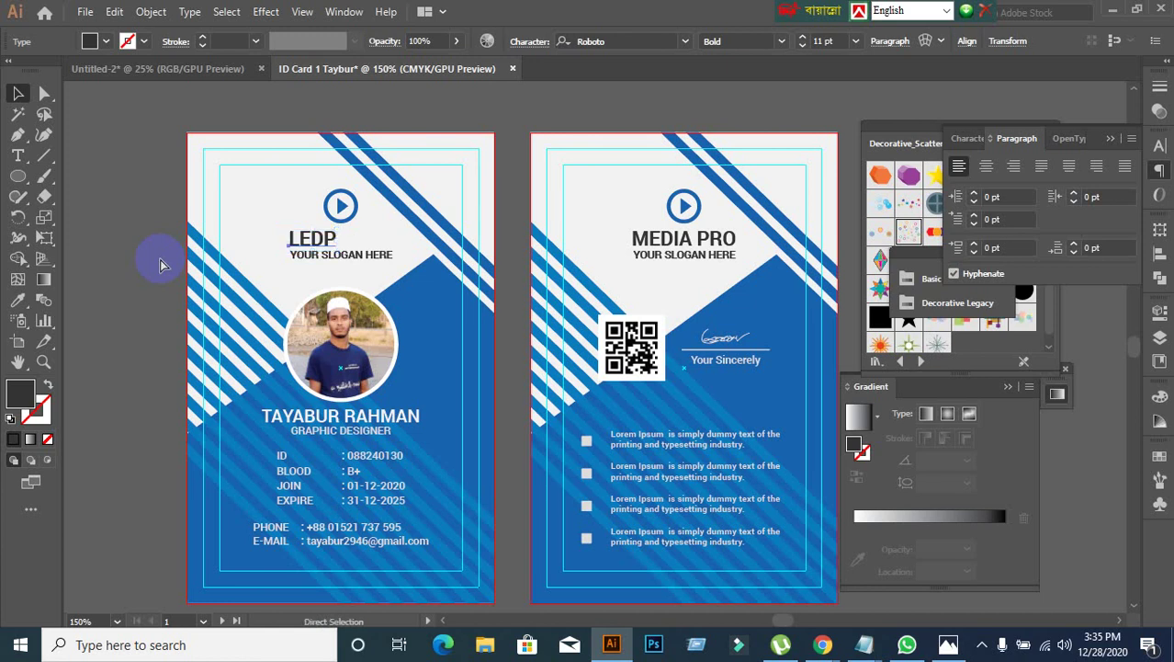
key("ctrl+z")
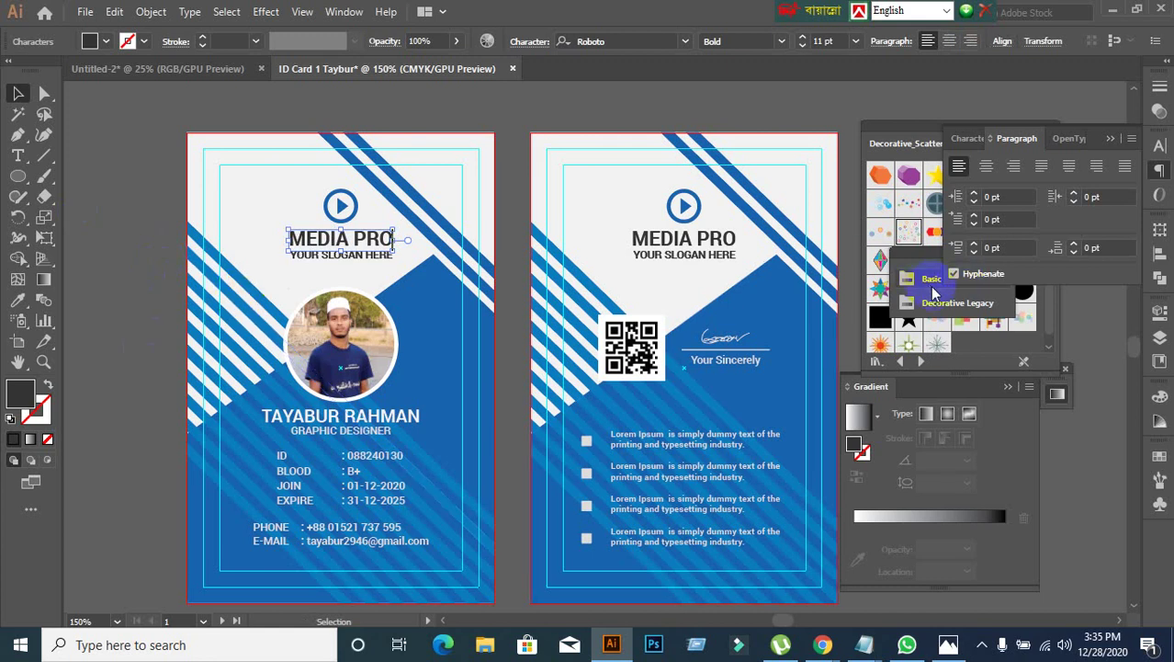
Step: Centre the MEDIA PRO heading's paragraph and align the heading horizontally with the play icon on the front card
left_click(987, 168)
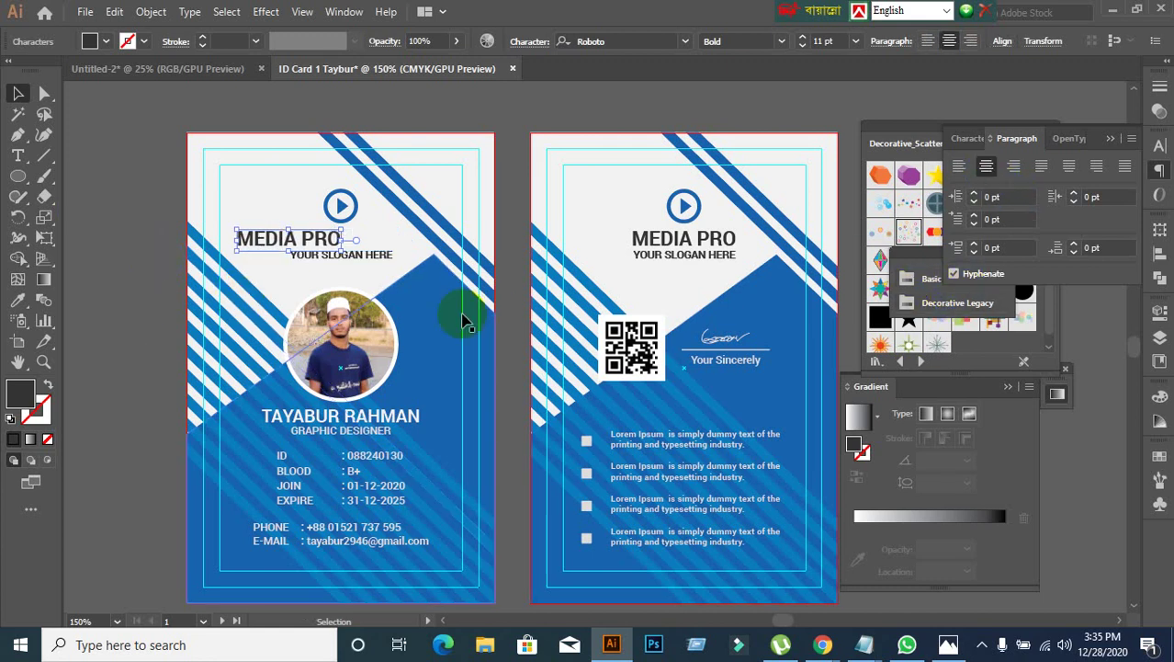
left_click(341, 202)
left_click(308, 248, "shift")
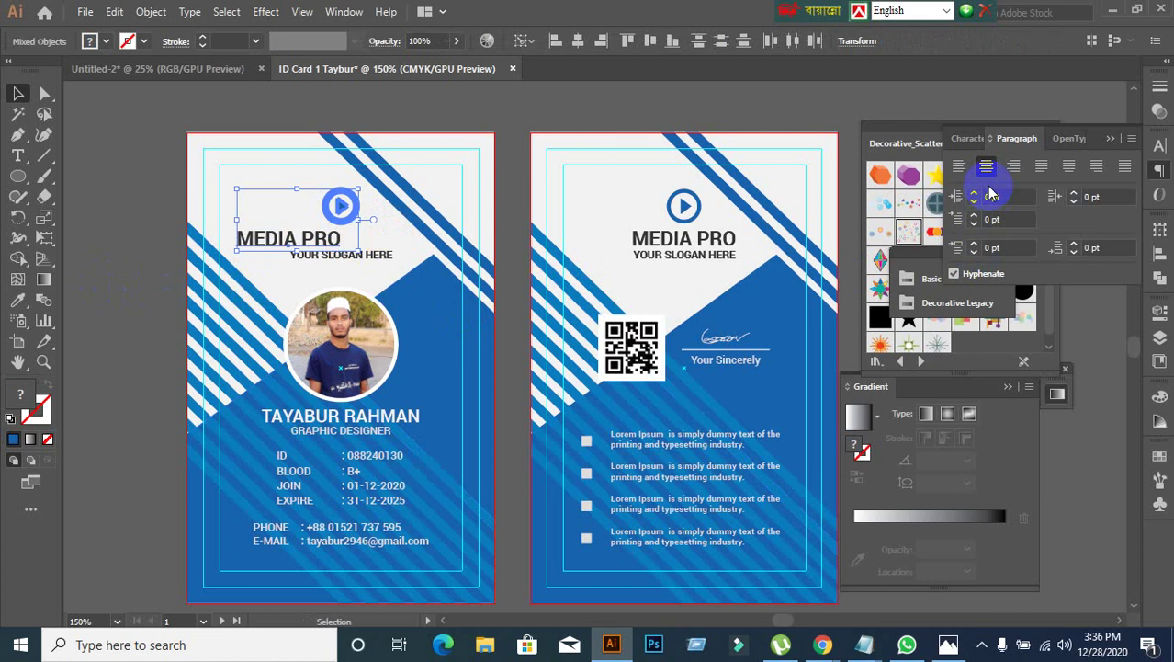
left_click(1158, 261)
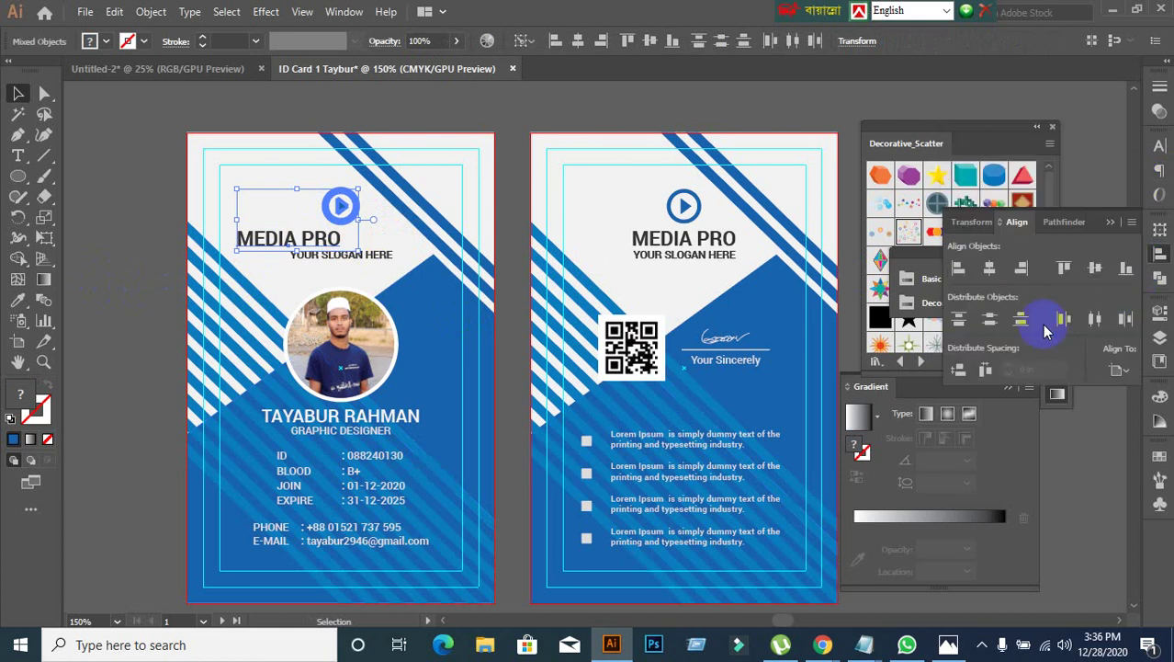
left_click(989, 268)
left_click(127, 315)
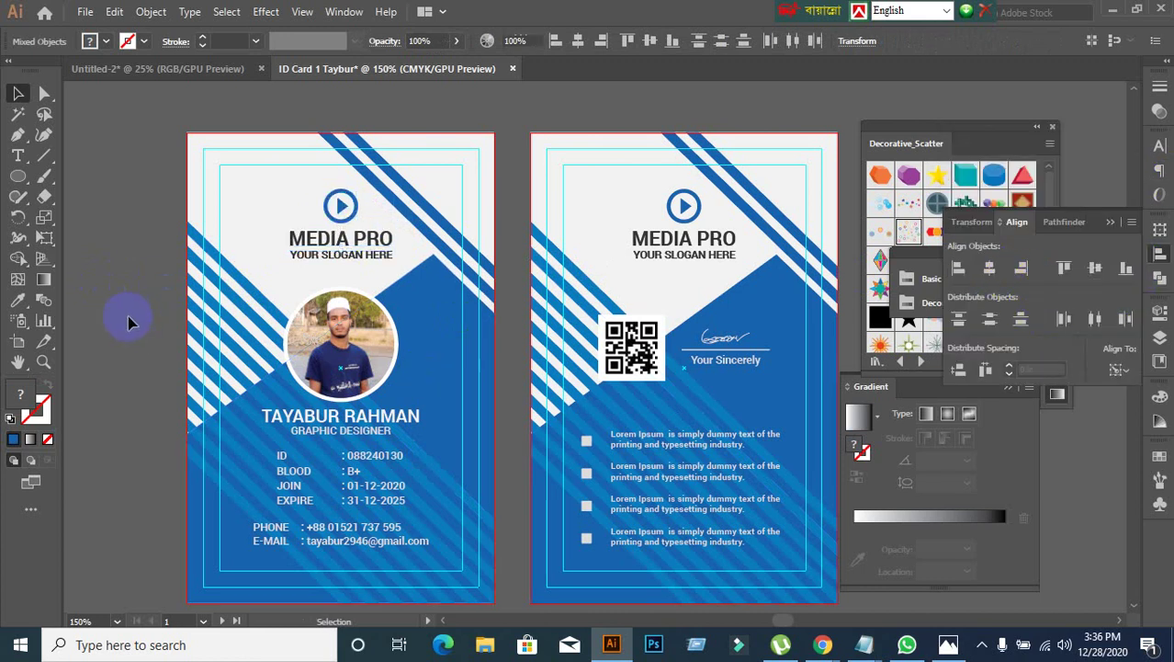
Step: Check the front card's slogan, name and job title, including the name's and title's paragraph alignment
left_click(307, 259)
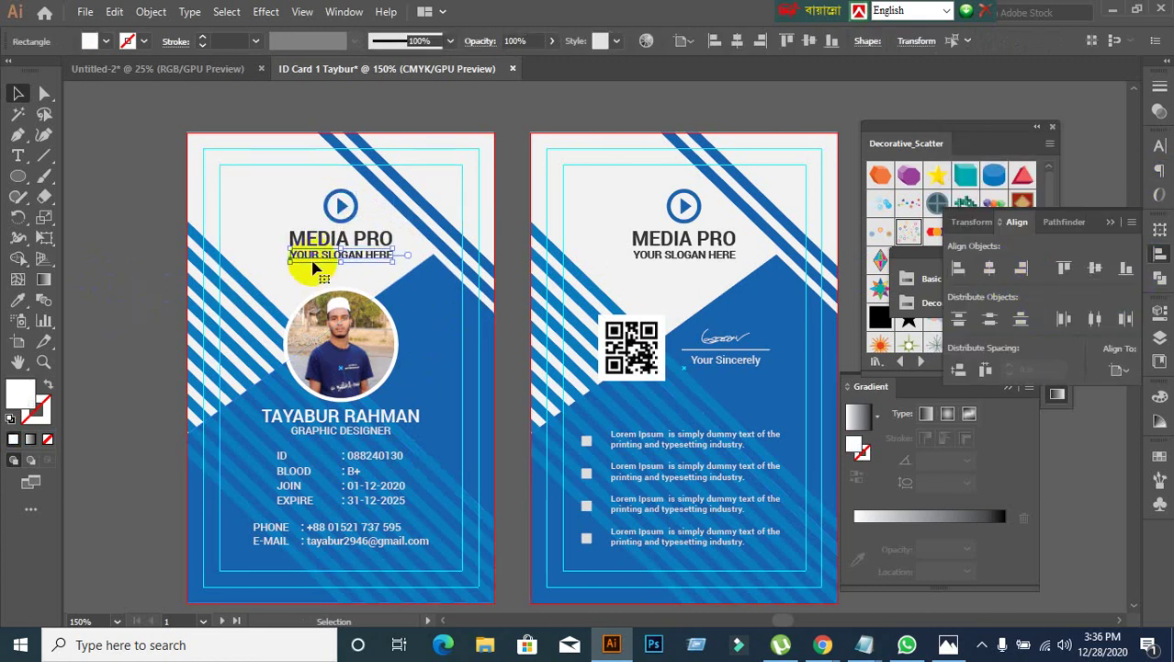
left_click(211, 496)
scroll(210, 497, "down", 2)
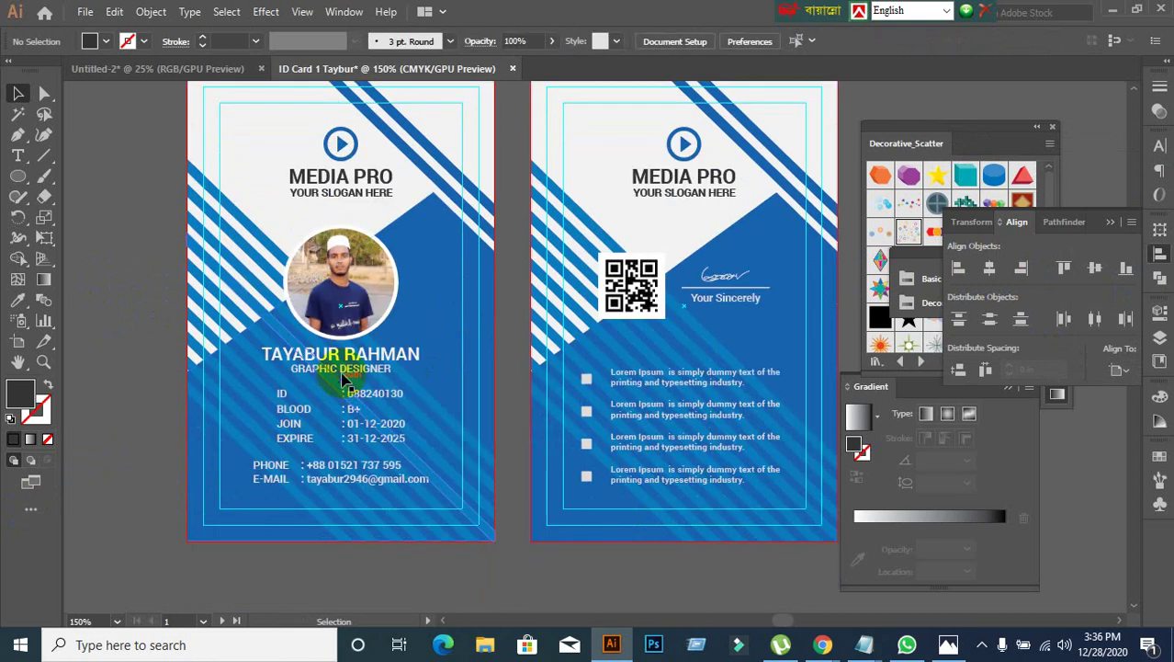
left_click(346, 365)
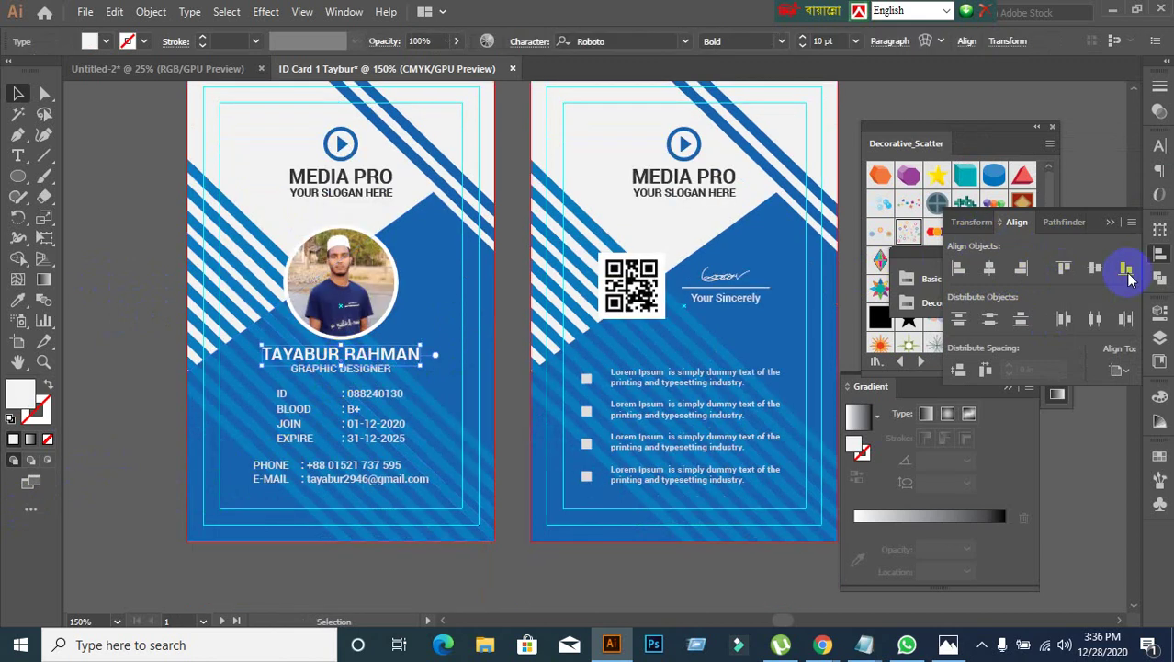
left_click(1162, 145)
left_click(1017, 139)
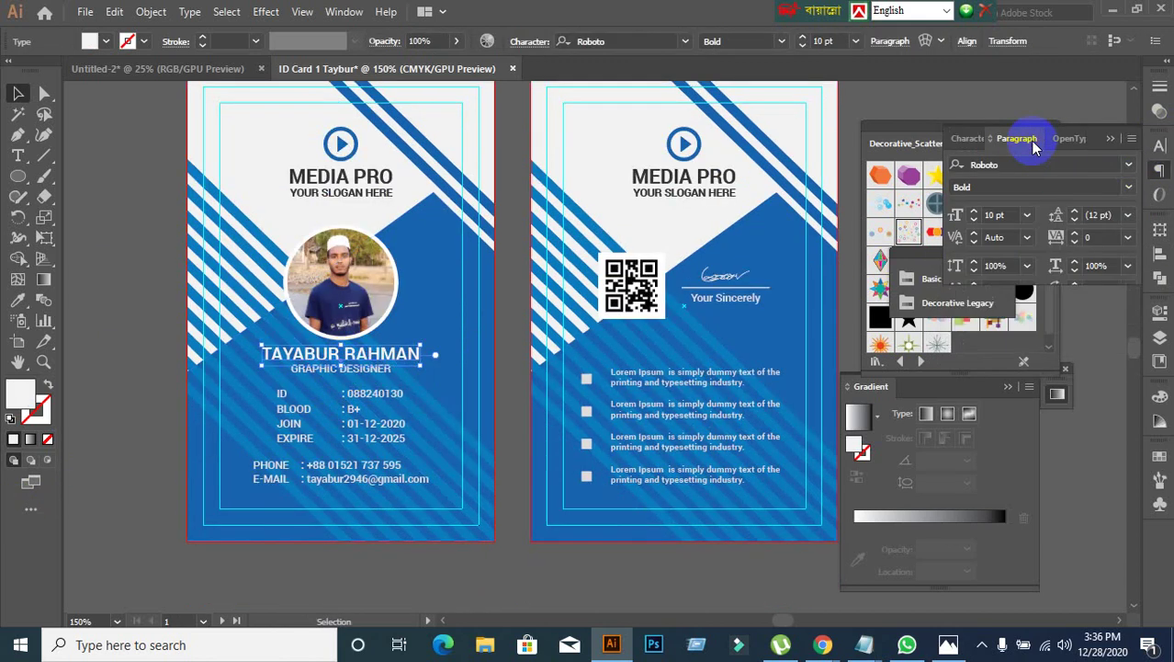
left_click(367, 370)
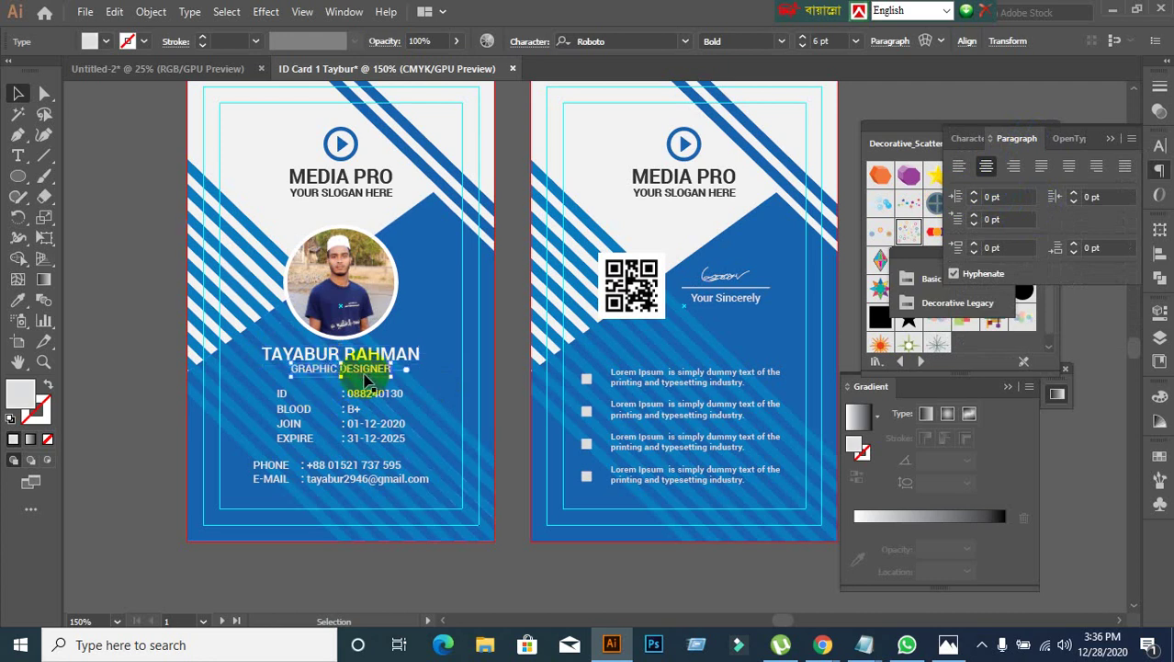
left_click(170, 418)
Step: Lock the guides in the ID card document
scroll(370, 418, "down", 1, "alt")
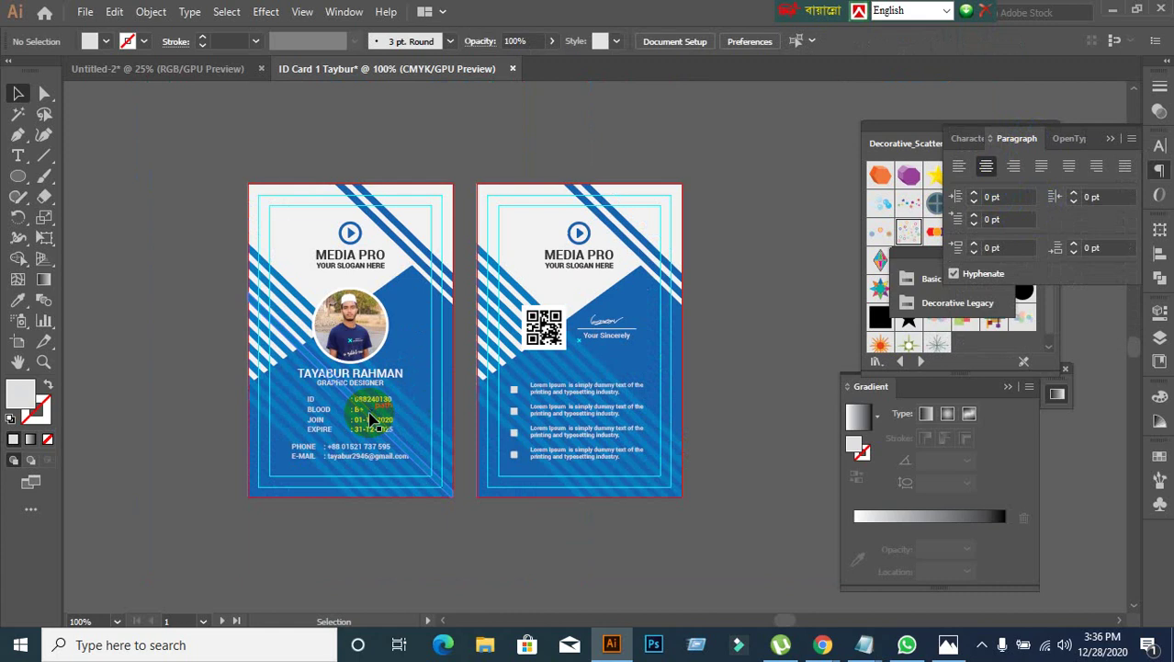
scroll(358, 392, "up", 2, "alt")
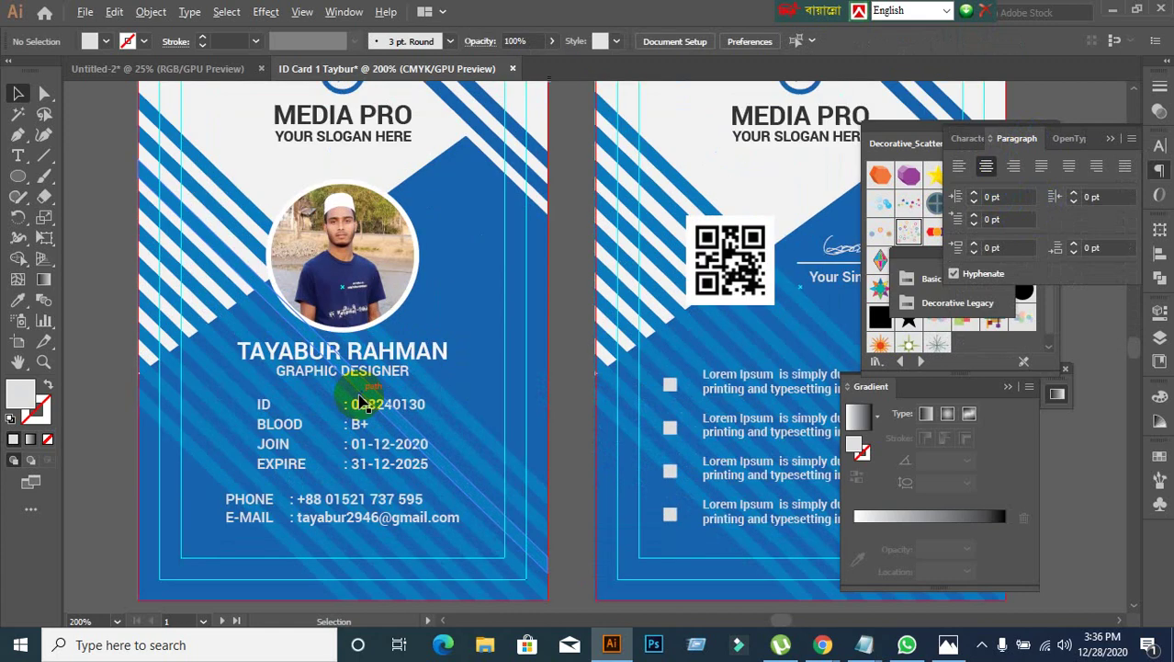
scroll(362, 239, "up", 2)
left_click(231, 157)
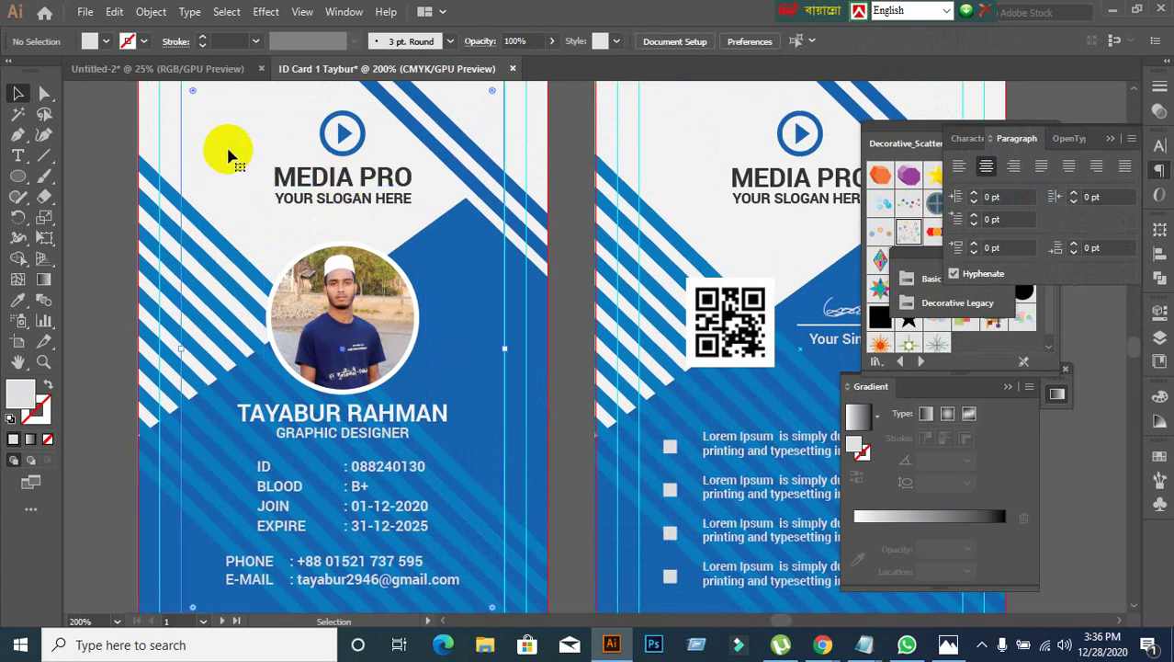
right_click(221, 137)
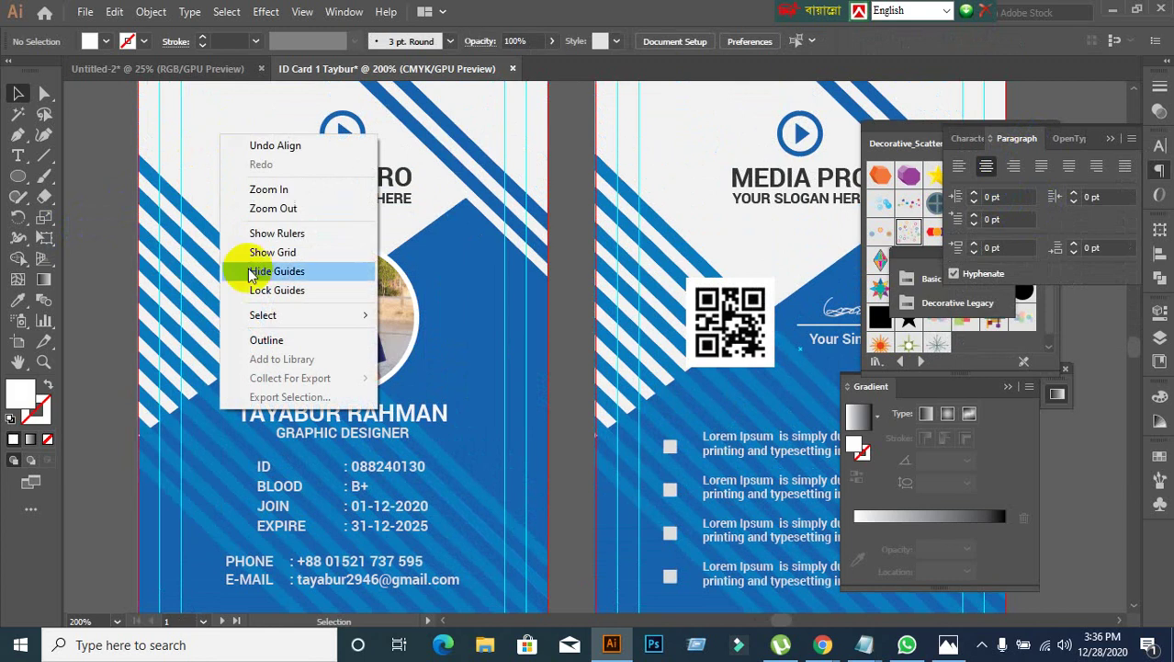
left_click(260, 292)
scroll(268, 299, "up", 3)
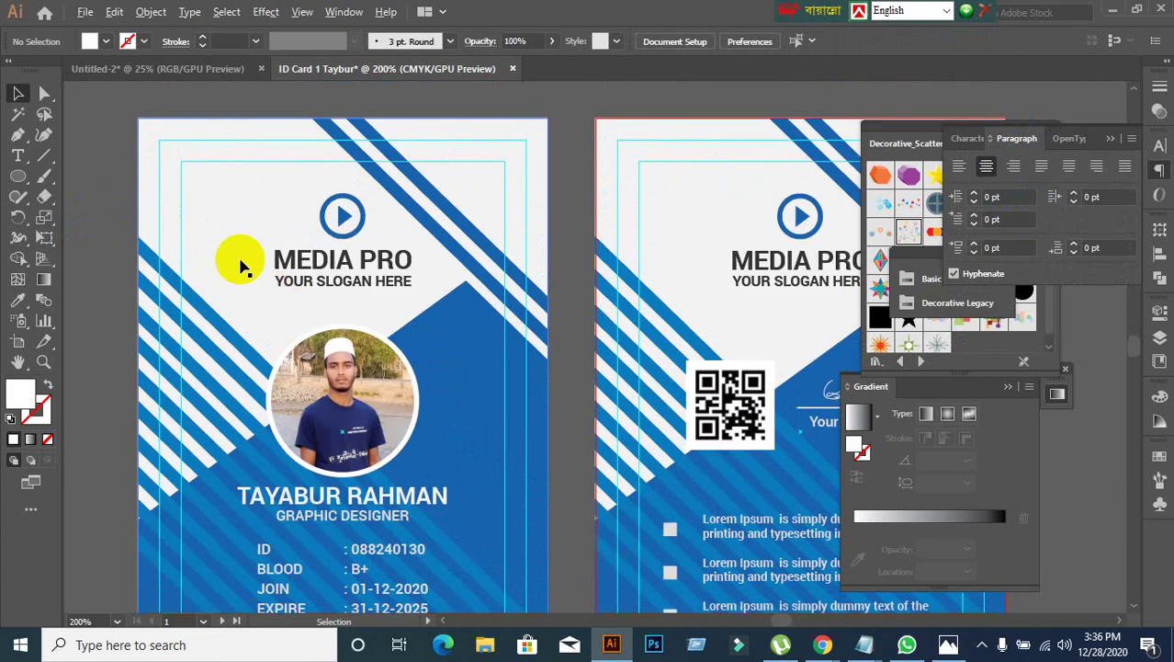
Step: Test selecting the front card's background and logo texts with the guides locked, and clear the selection
left_click(207, 229)
key("ctrl+shift+a")
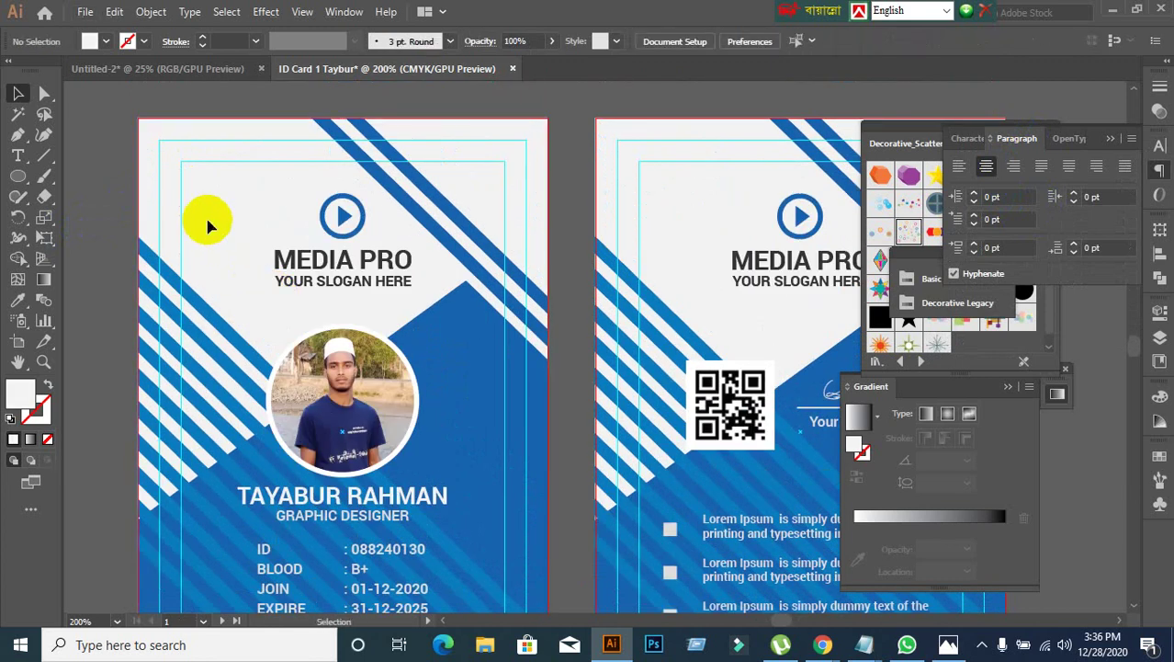
left_click(307, 257)
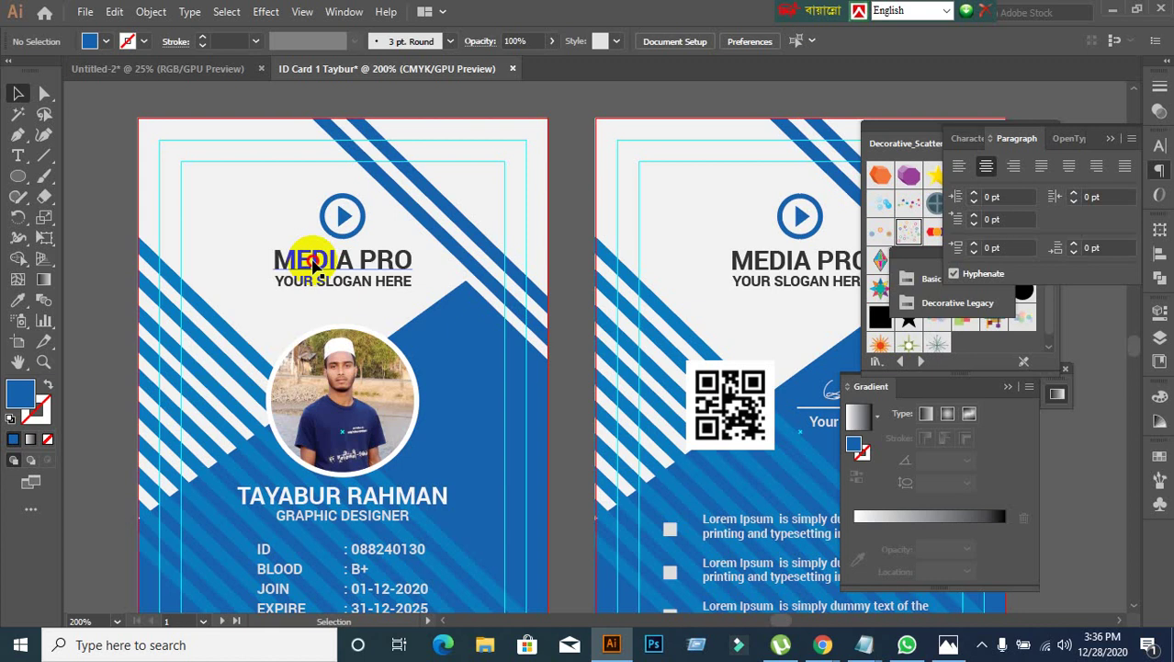
key("ctrl+shift+a")
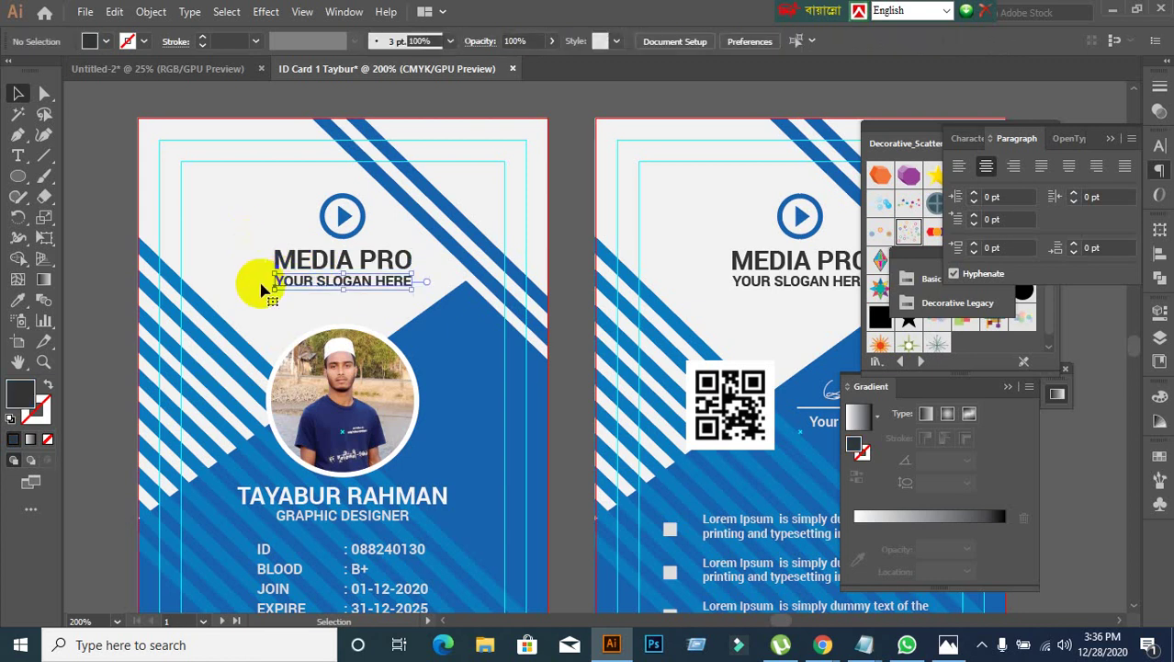
Step: Align the front card's play icon with the grouped MEDIA PRO heading and slogan on their horizontal centres
left_click_drag(257, 263, 334, 291)
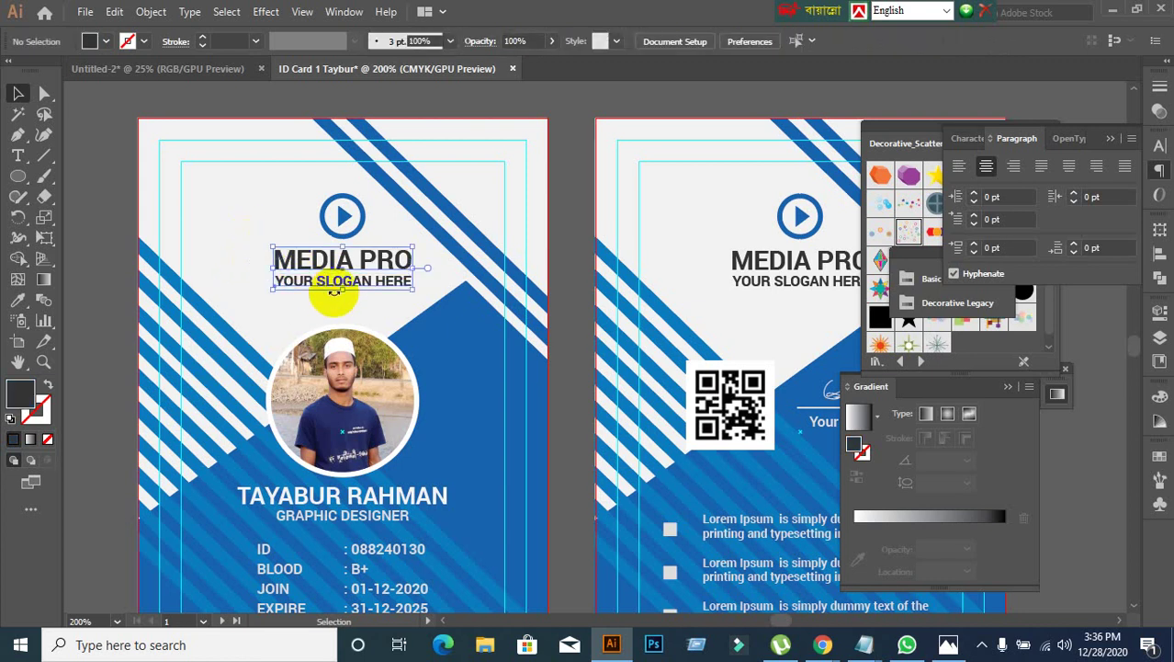
left_click(231, 215)
left_click(336, 216)
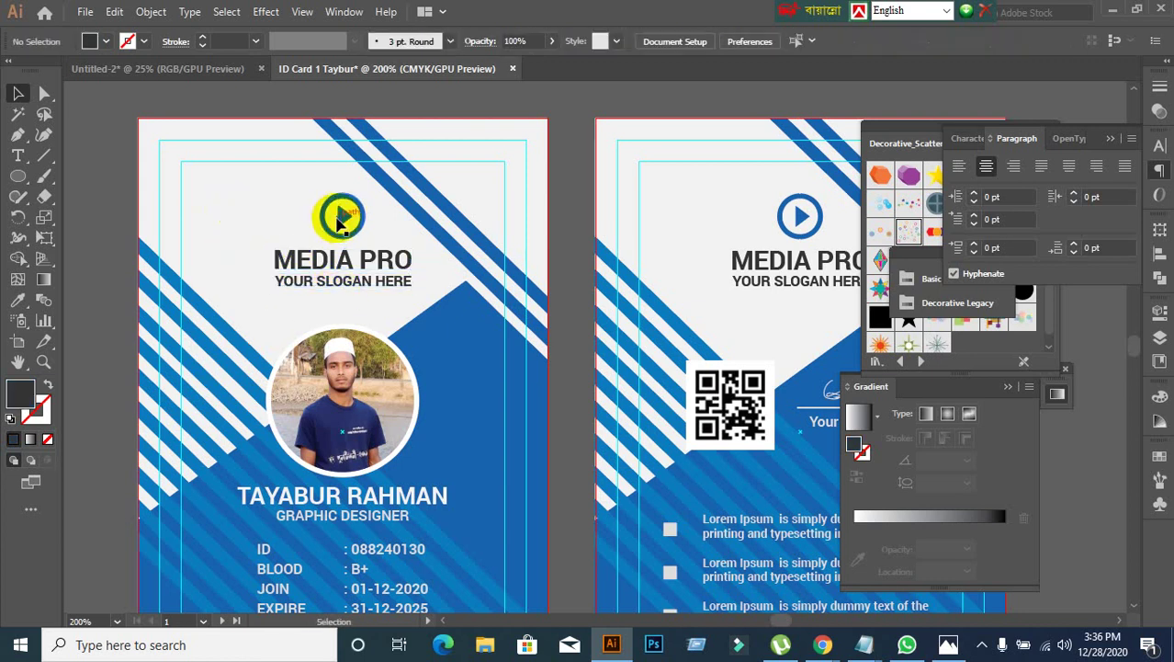
left_click(346, 272, "shift")
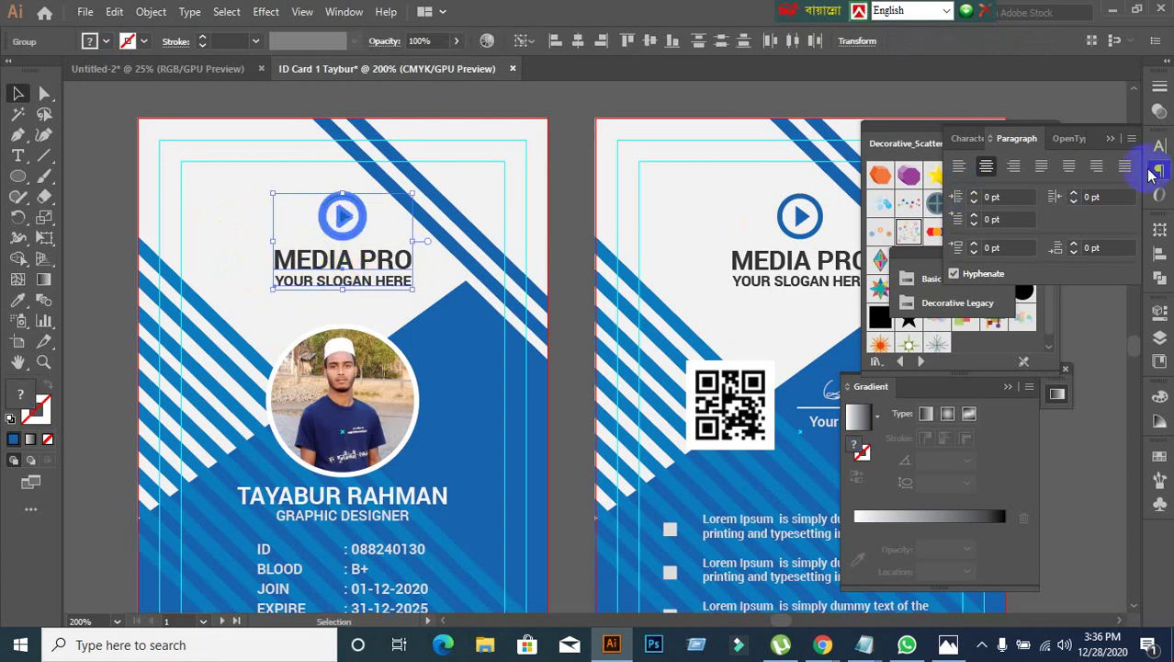
left_click(1161, 262)
left_click(991, 269)
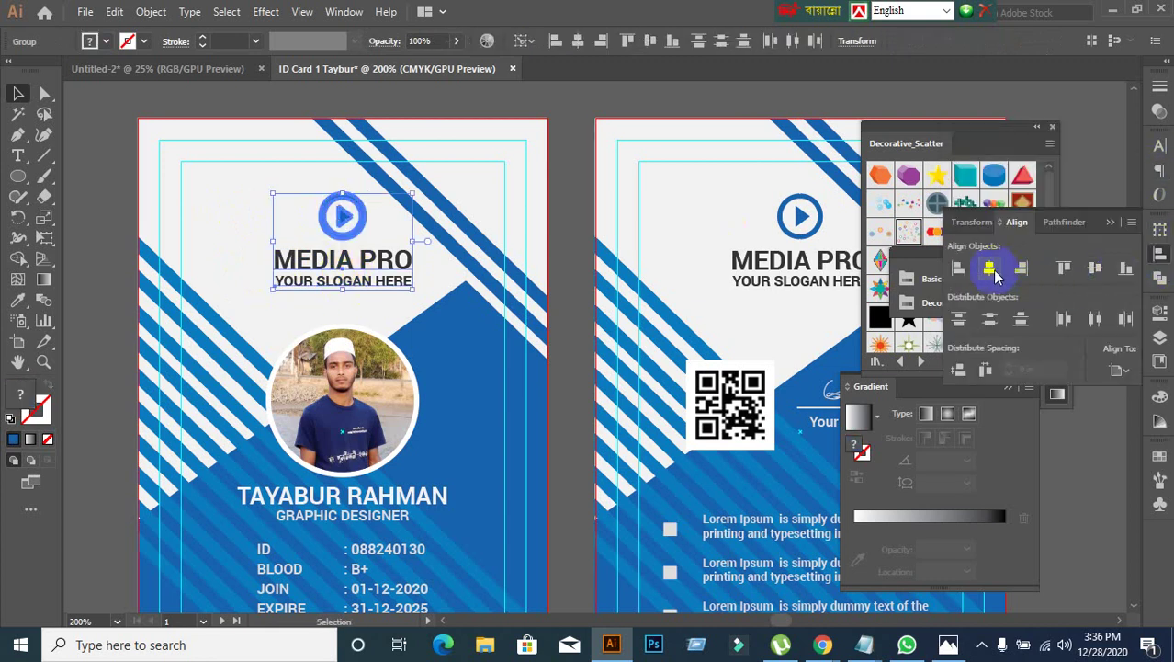
left_click(558, 451)
Step: Select the front card's photo, choose Align to Artboard as the alignment reference, and check the name and job title texts
scroll(562, 452, "down", 3)
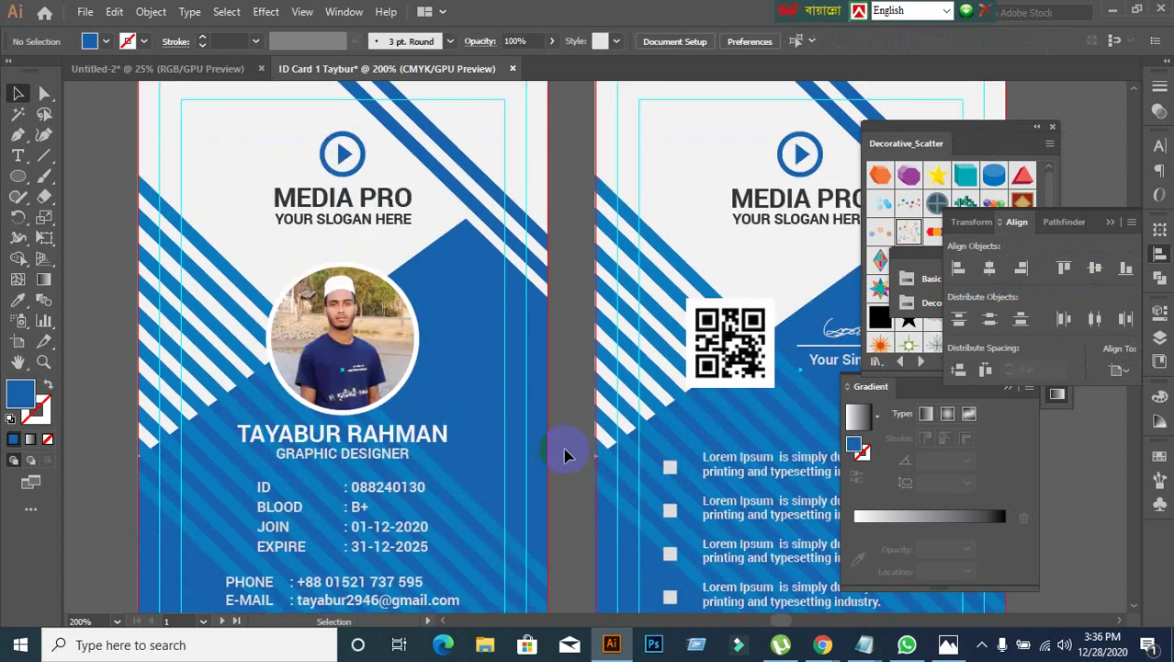
scroll(564, 453, "down", 3)
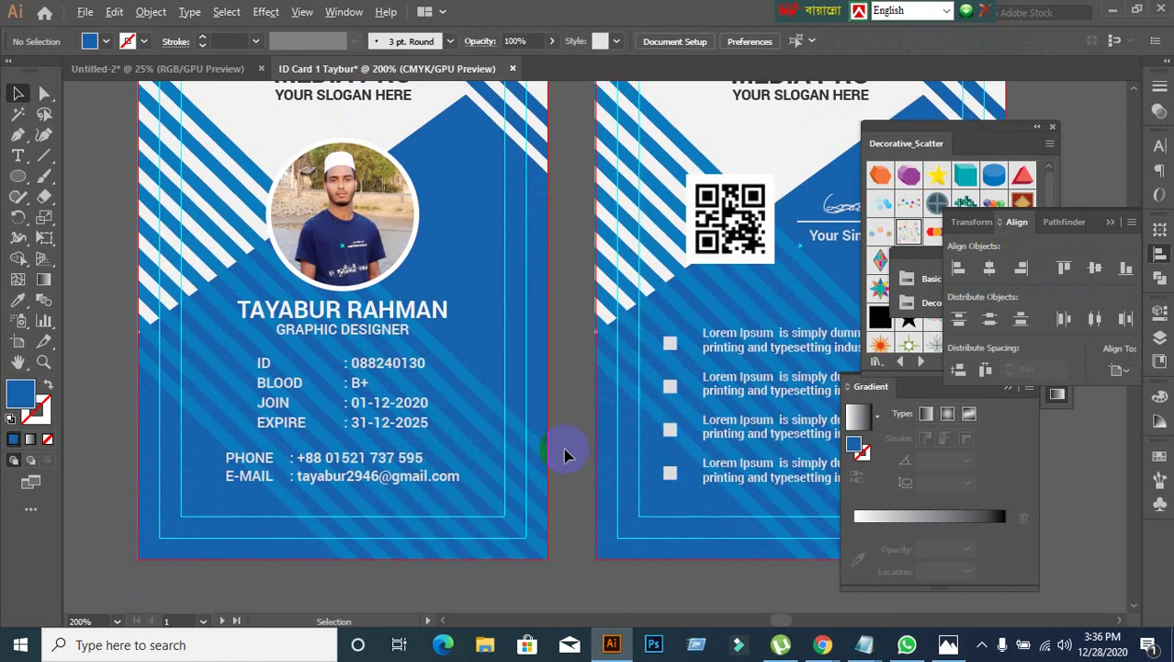
scroll(467, 420, "up", 2)
scroll(467, 412, "down", 3)
scroll(263, 368, "up", 2)
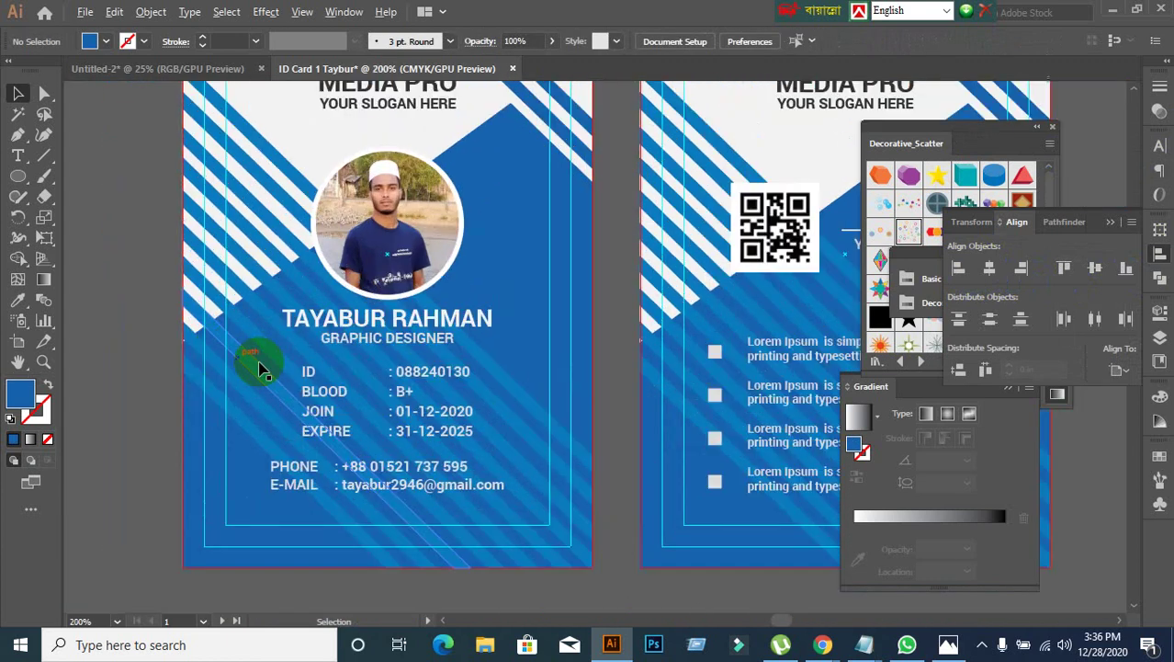
left_click(372, 239)
left_click(1119, 369)
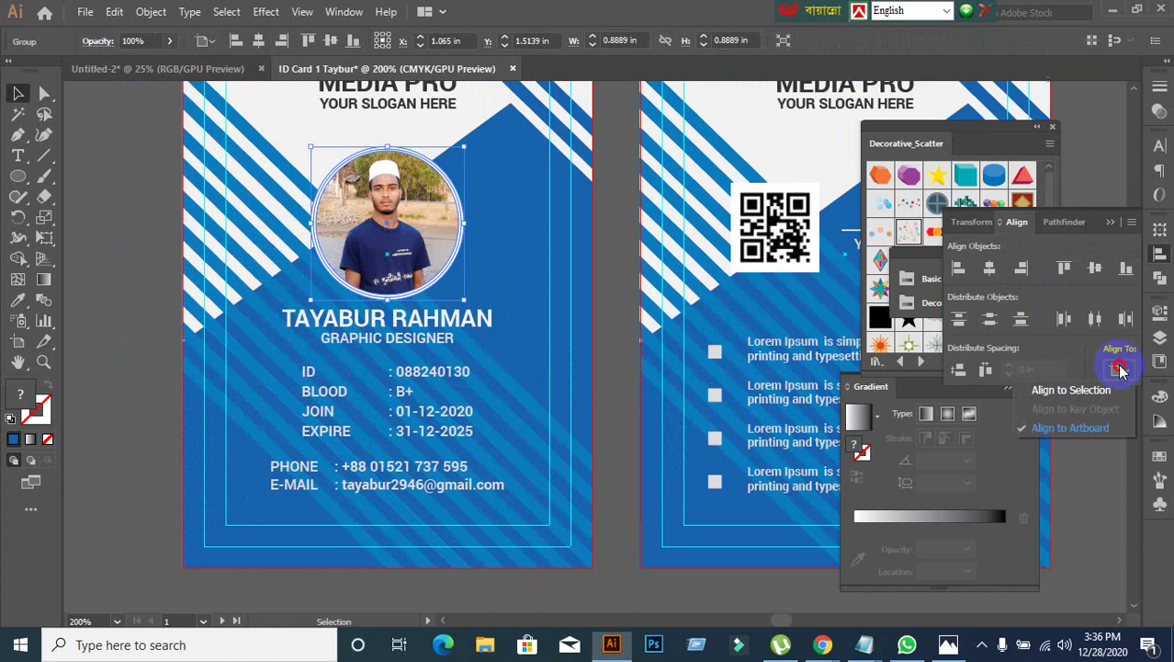
left_click(1103, 432)
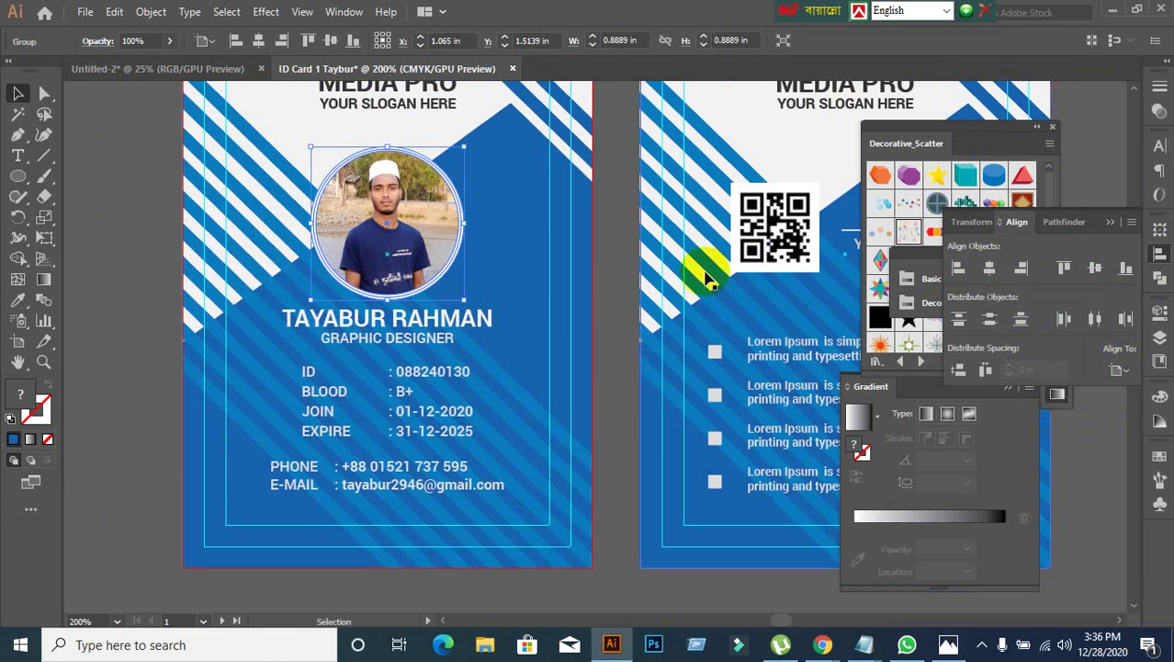
left_click(562, 279)
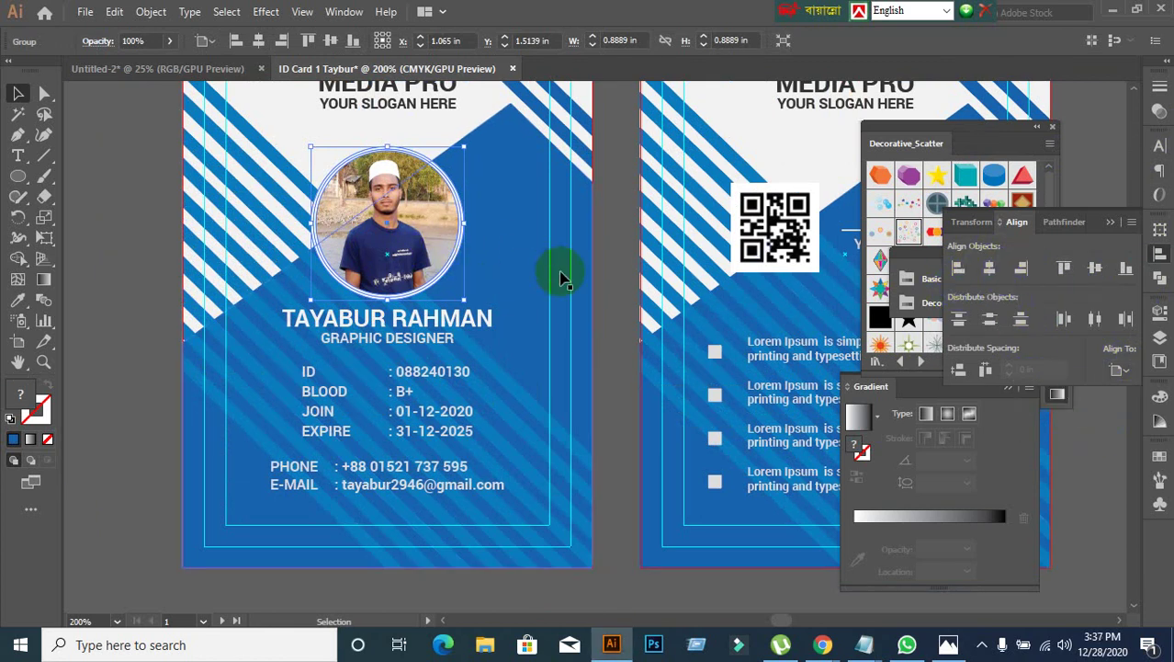
left_click(409, 326)
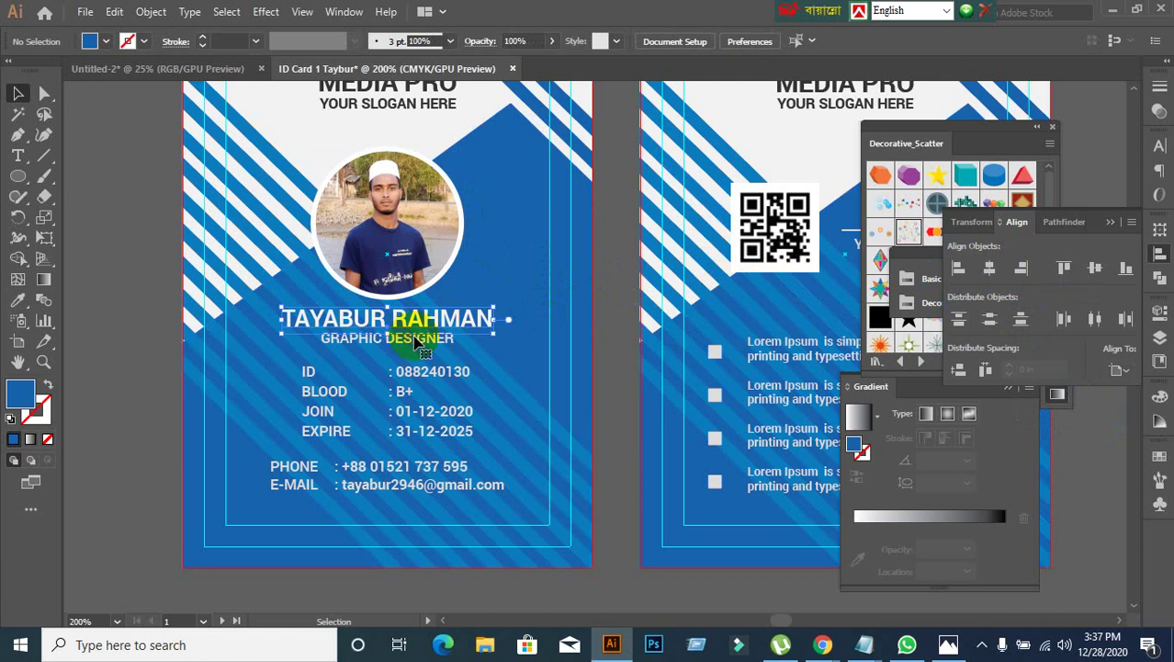
left_click(415, 340)
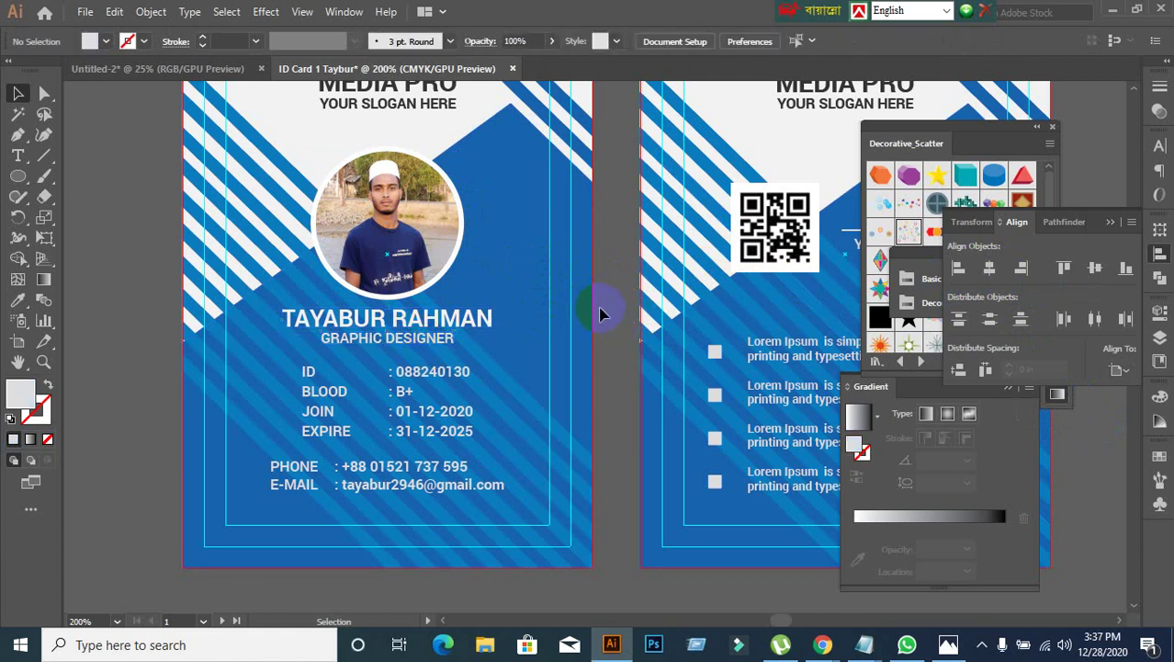
Step: Group the front card's play icon with the MEDIA PRO heading and slogan
scroll(595, 309, "down", 1)
left_click(423, 156)
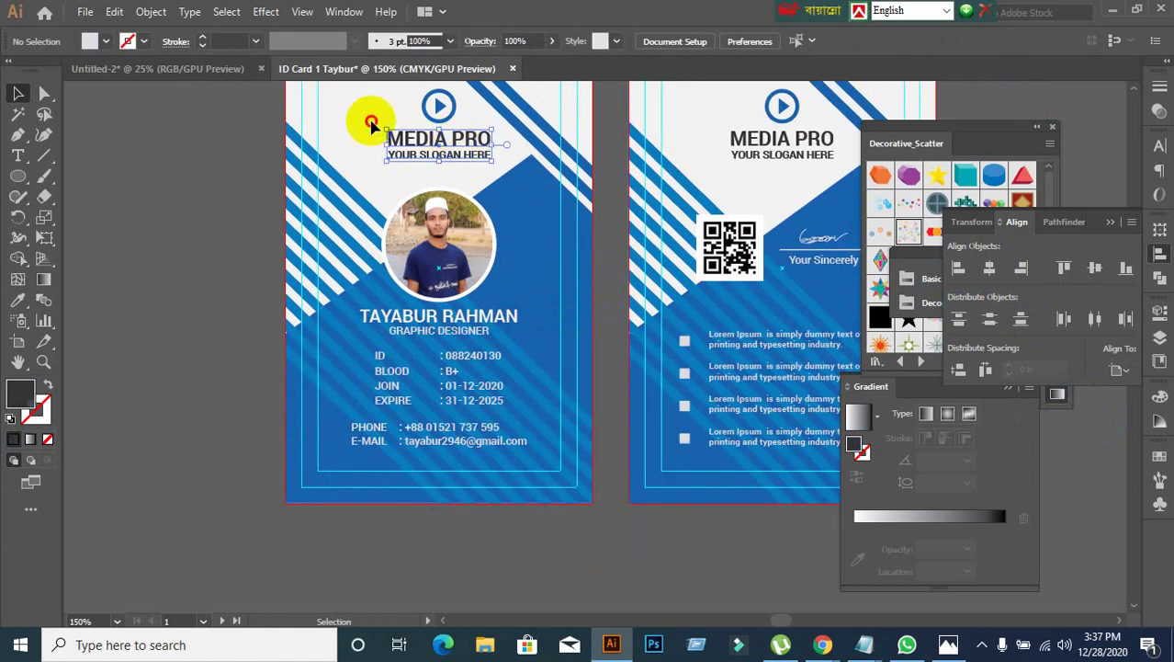
left_click(435, 103, "shift")
key("ctrl+g")
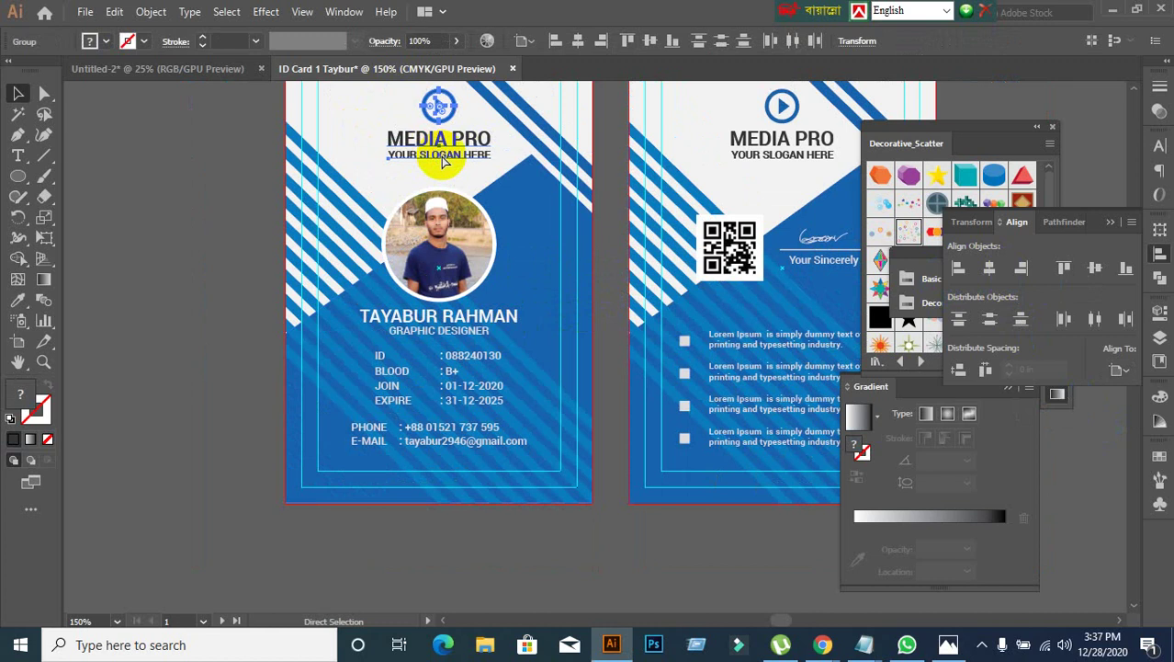
Step: Group the front card's name and job title texts
scroll(424, 368, "up", 1)
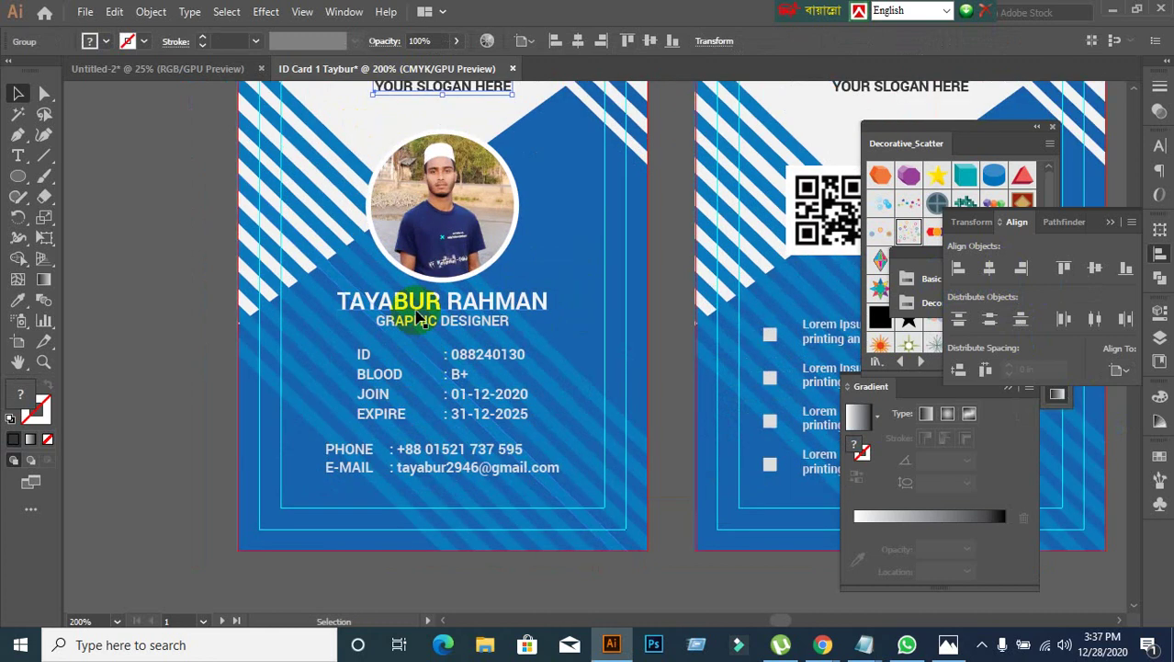
left_click(428, 306)
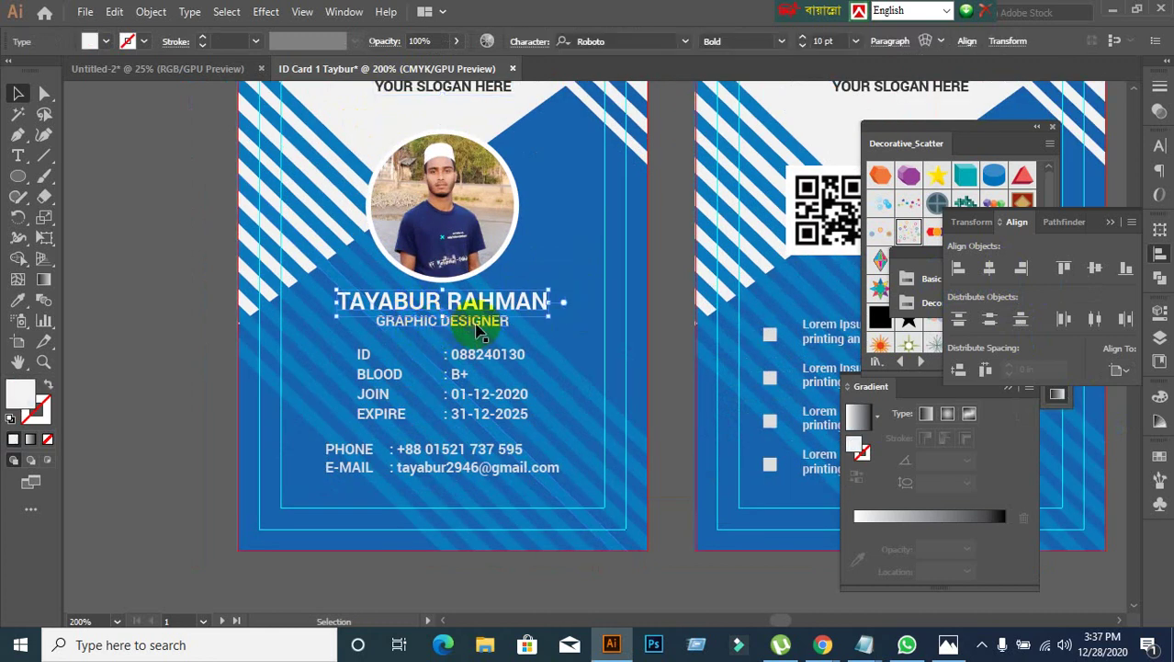
left_click(476, 323, "shift")
key("ctrl+g")
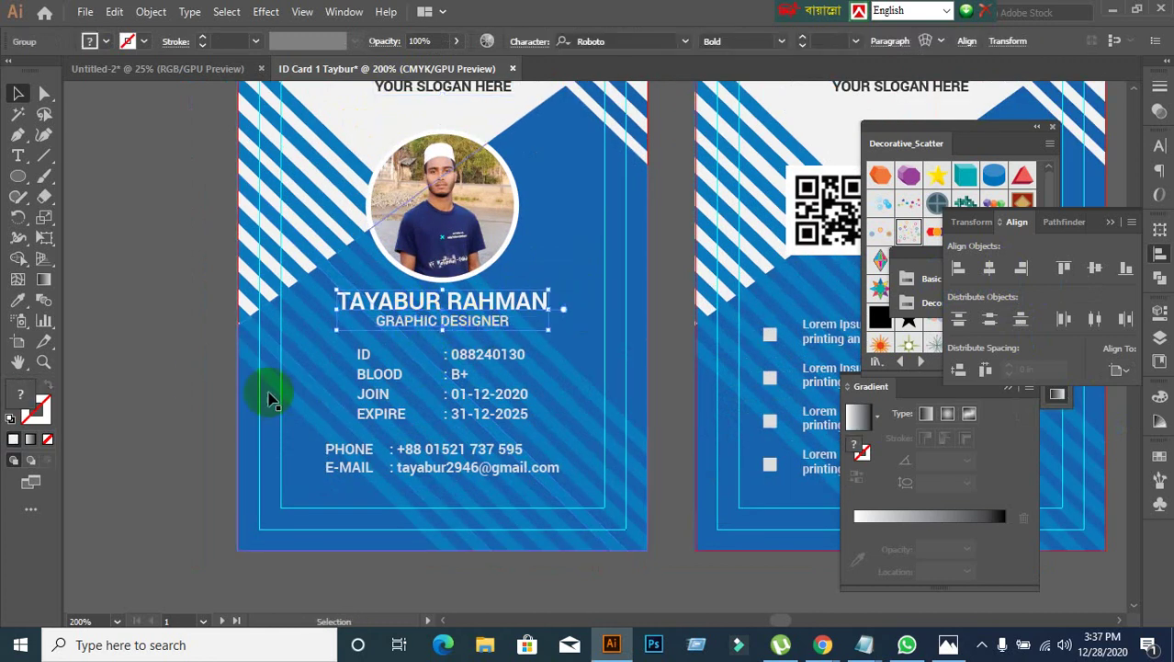
Step: Check the grouping of the front card's ID details and of its phone and e-mail lines
scroll(188, 389, "up", 1)
left_click(462, 349)
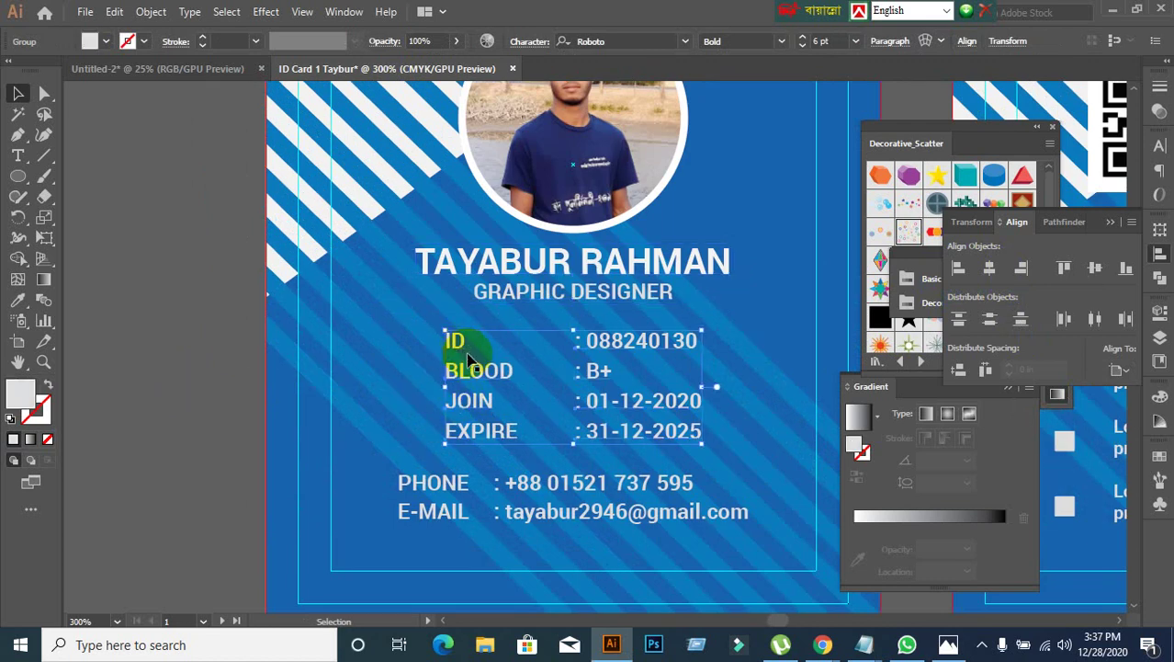
left_click(450, 492)
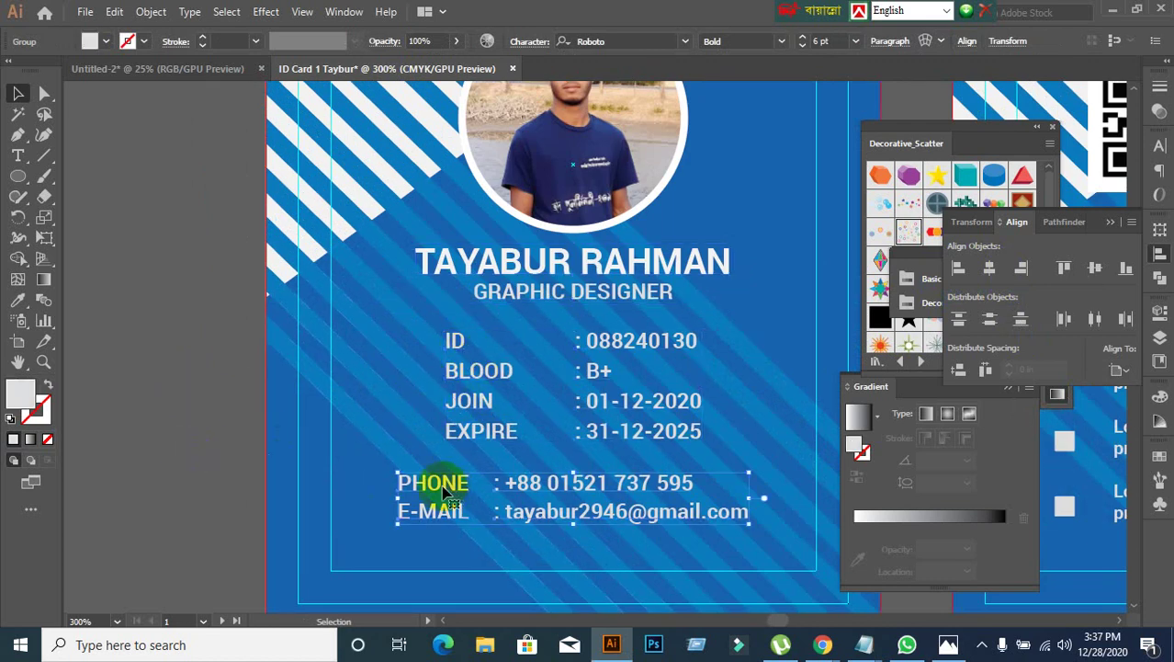
left_click(175, 399)
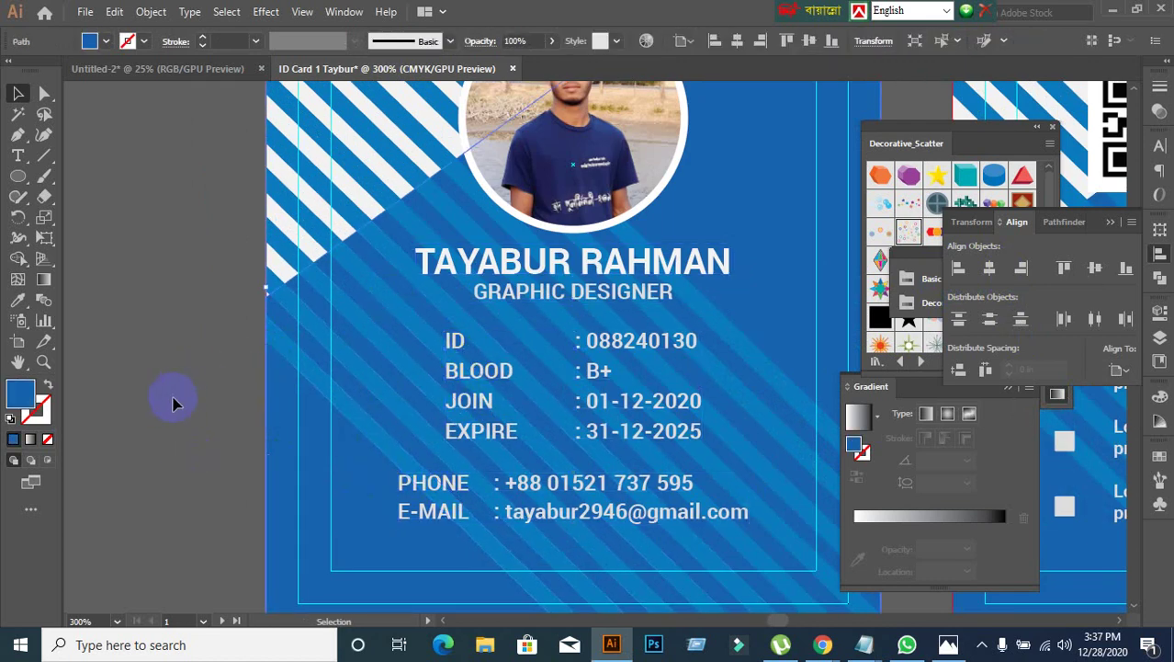
Step: Centre the front card's logo, photo, name, ID details and contact groups horizontally on the artboard
scroll(207, 399, "down", 2, "alt")
scroll(181, 402, "up", 1)
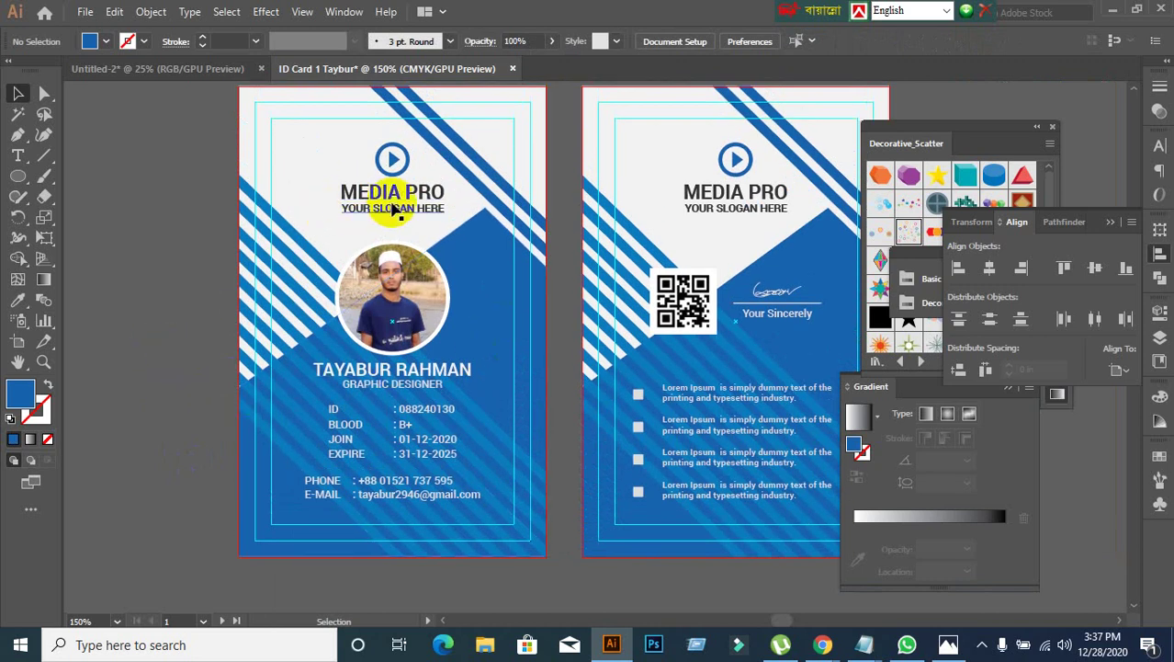
left_click(393, 207)
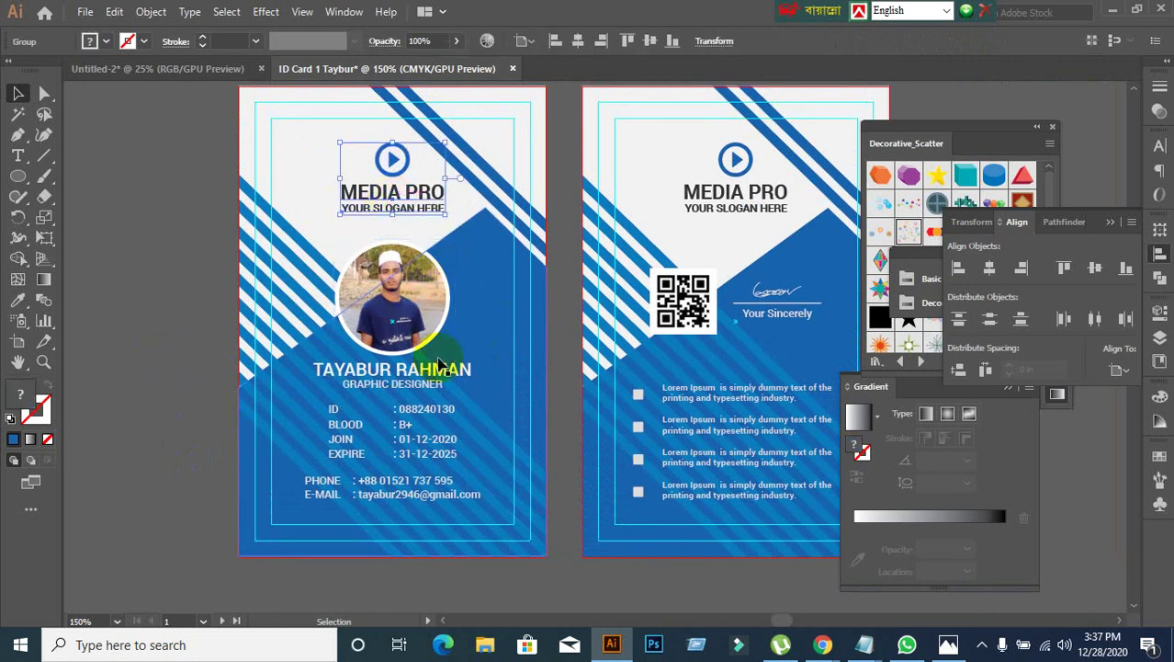
left_click(390, 262, "shift")
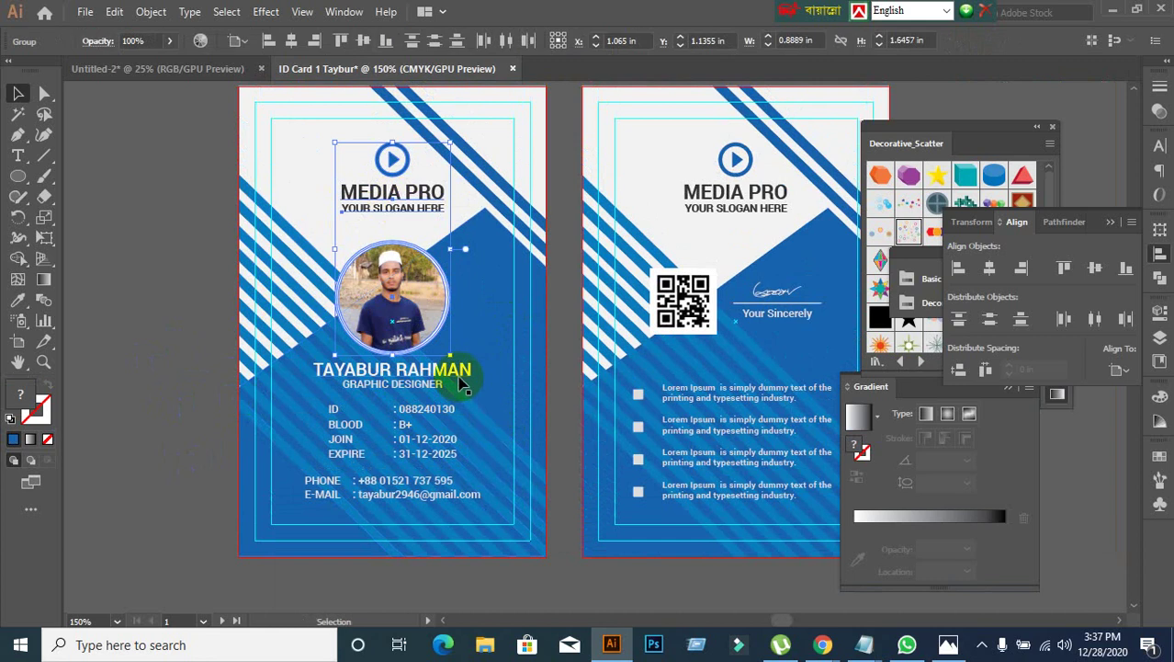
left_click(457, 378, "shift")
left_click(418, 409, "shift")
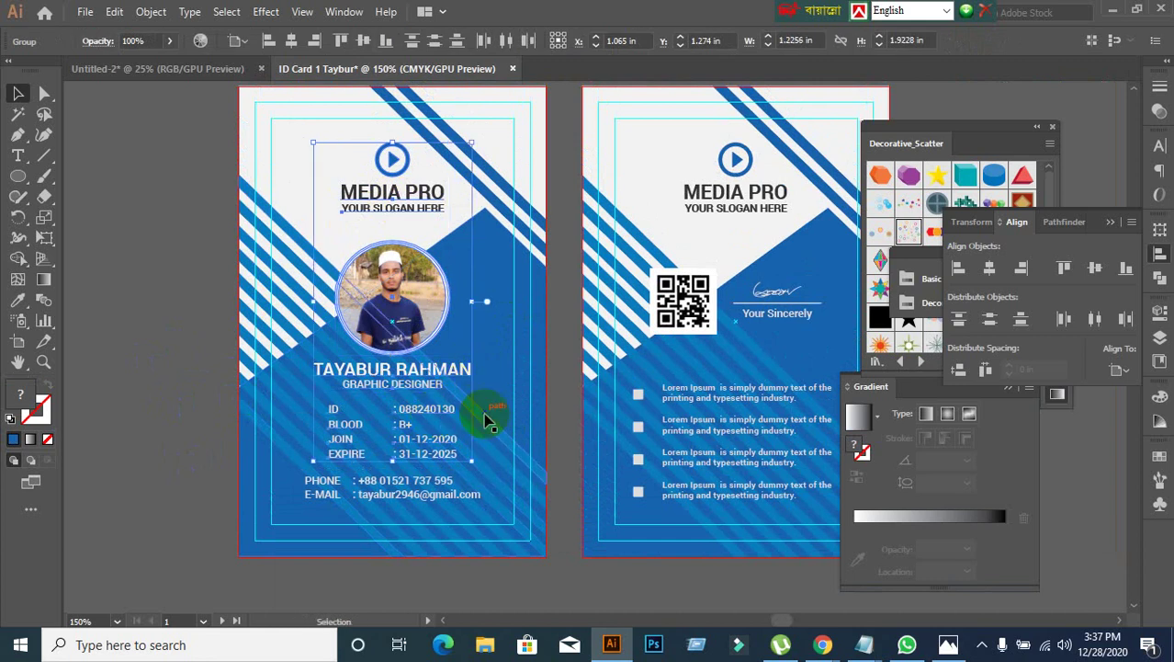
left_click(430, 501, "shift")
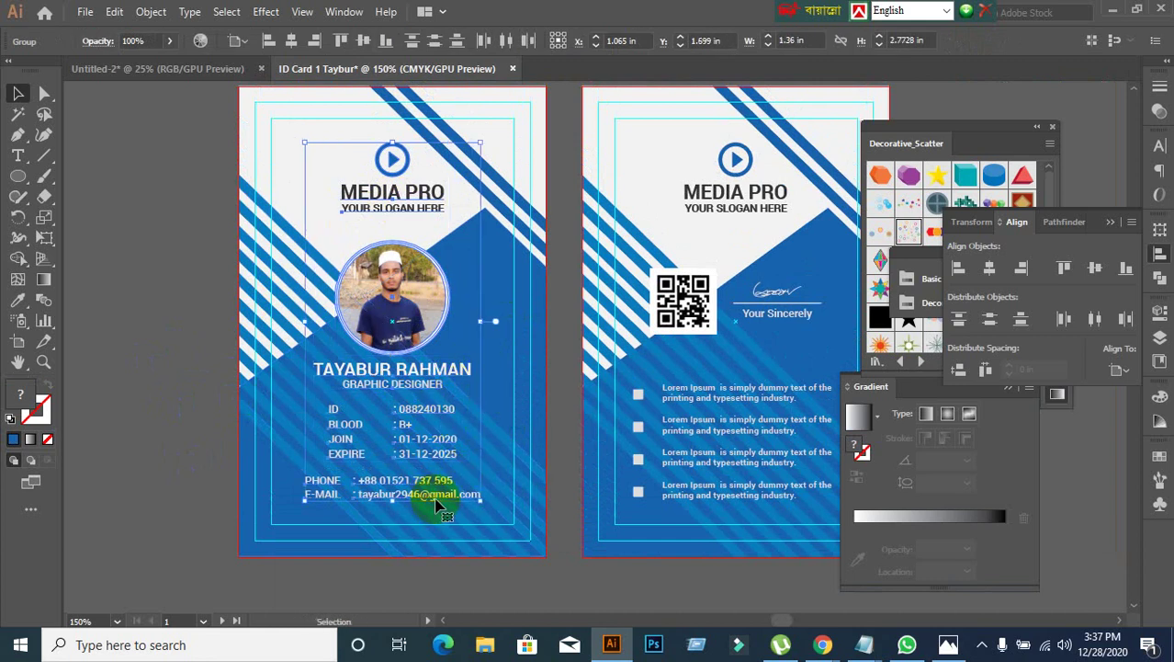
left_click(992, 269)
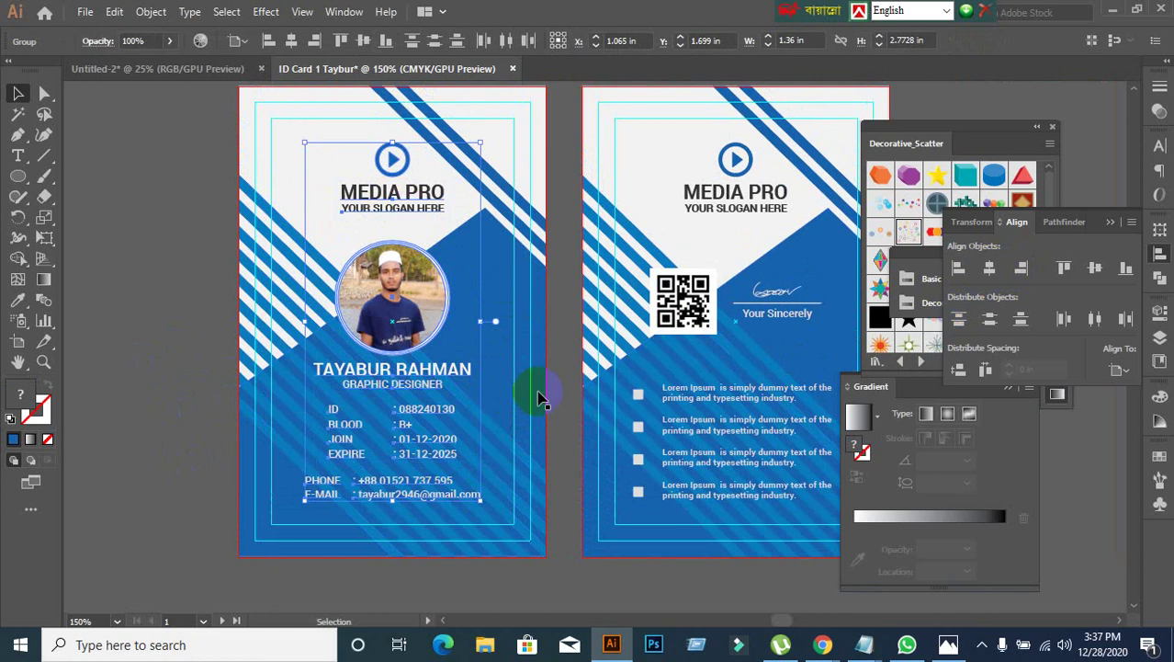
left_click(191, 348)
Step: Ungroup the back card's content group holding the logo, QR code, signature and Lorem Ipsum list
scroll(648, 401, "down", 3)
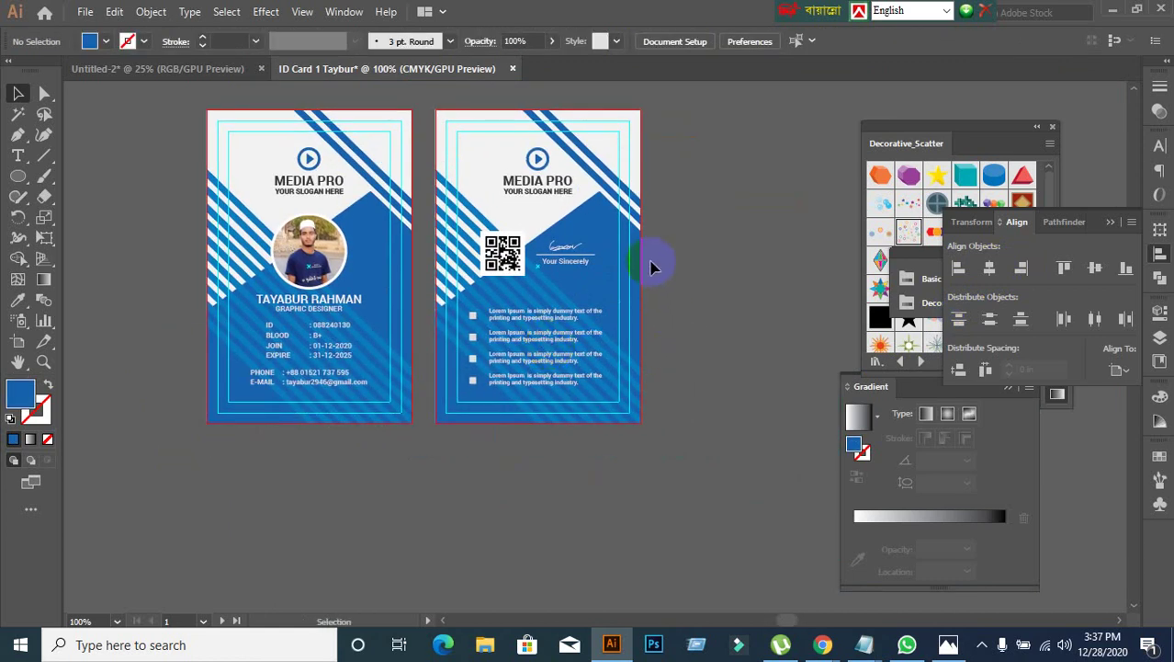
scroll(649, 267, "up", 3)
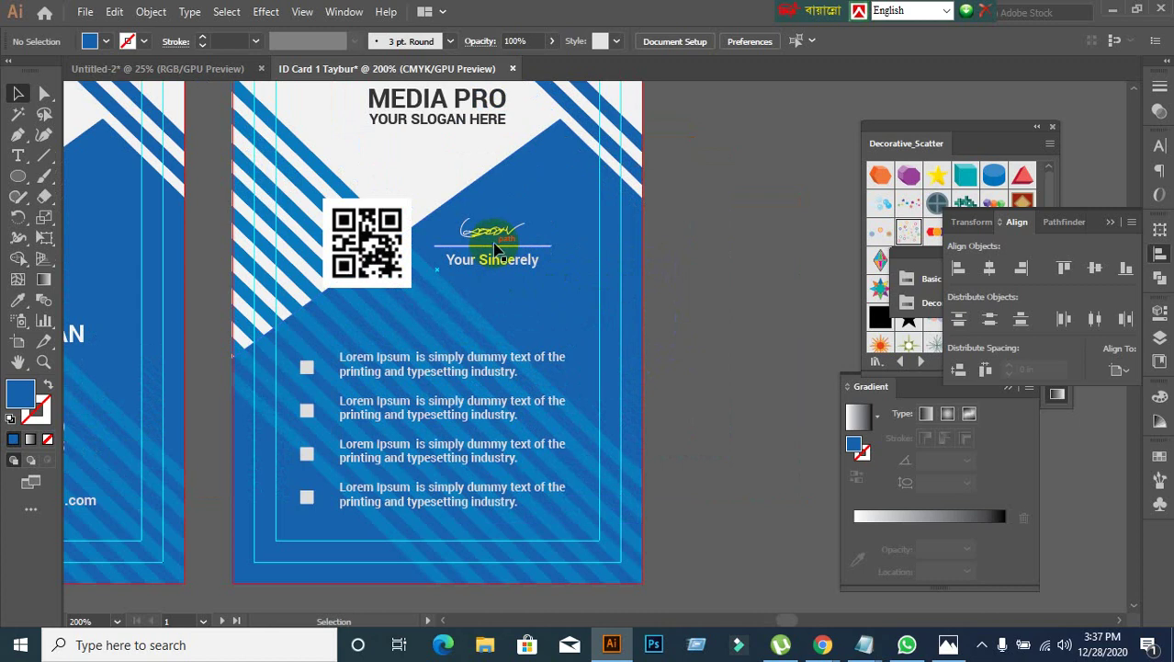
left_click(487, 257)
right_click(497, 252)
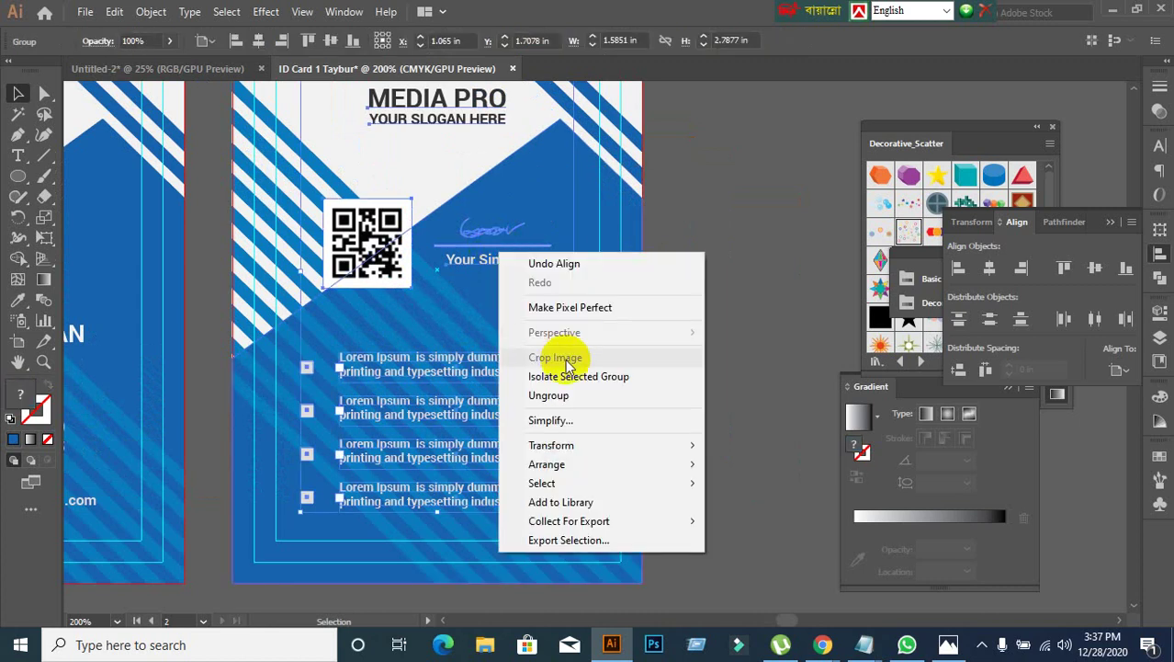
left_click(560, 395)
right_click(489, 251)
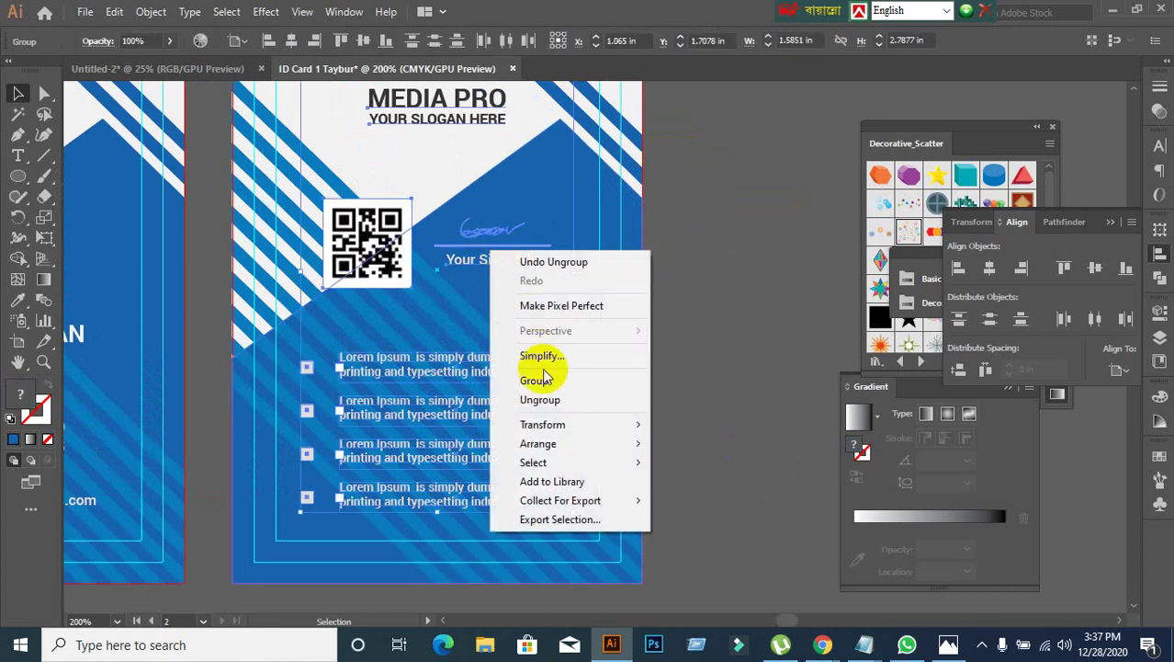
left_click(540, 379)
right_click(503, 247)
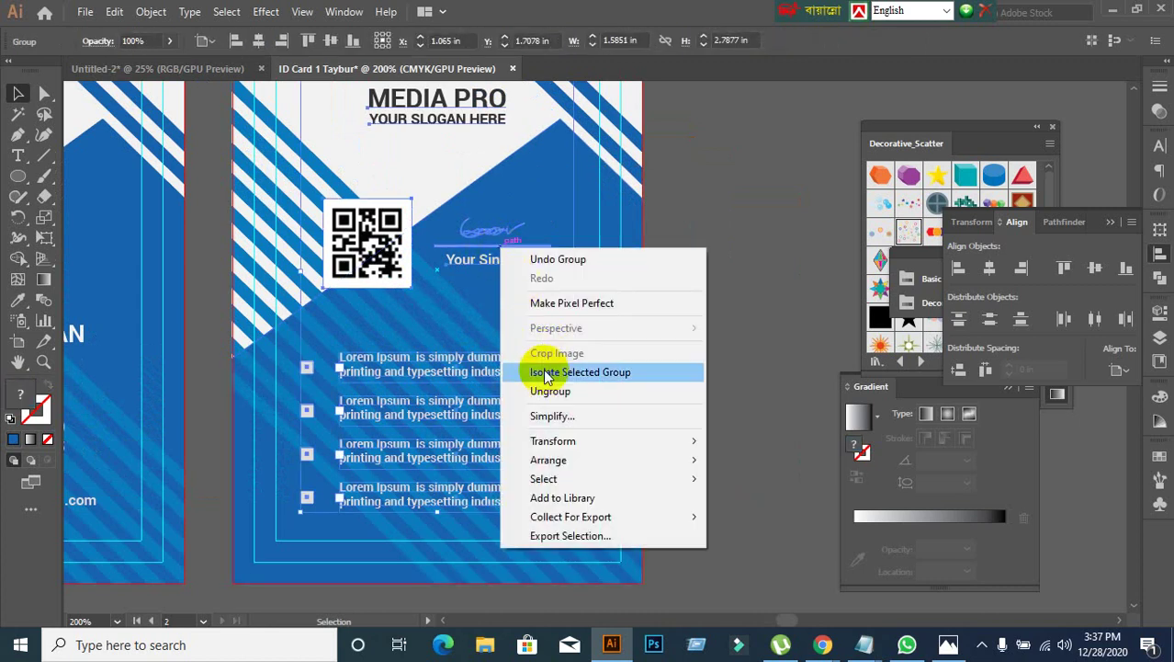
key("Escape")
left_click(727, 333)
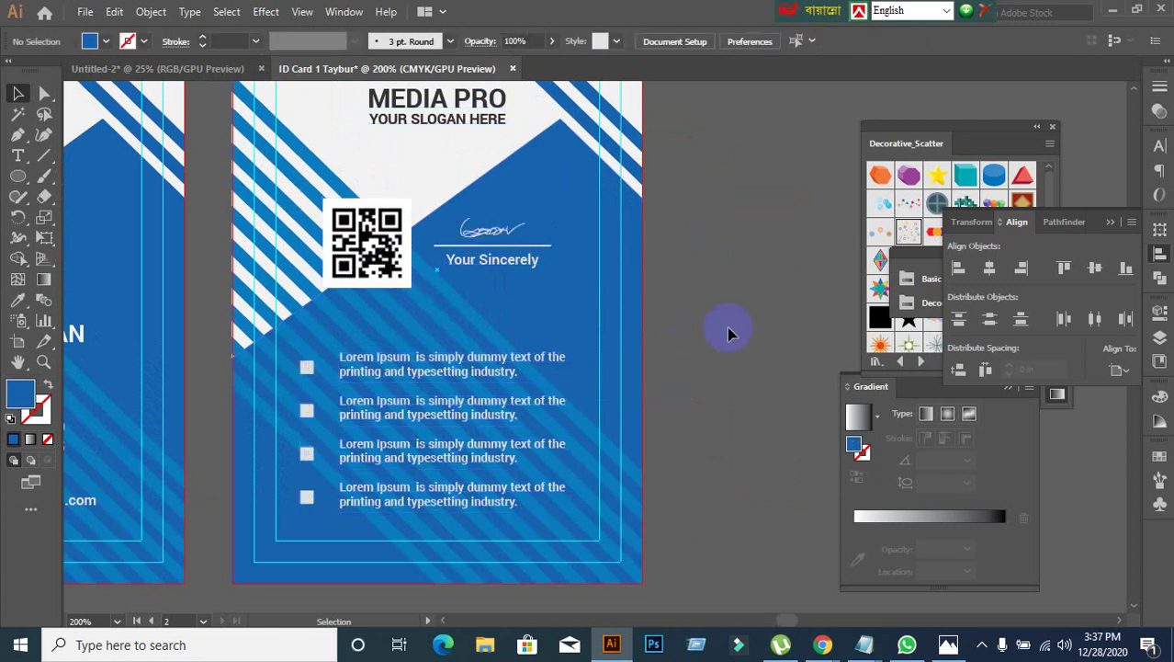
Step: Ungroup the QR code and signature block on the back card so the two parts can be aligned separately
left_click(503, 266)
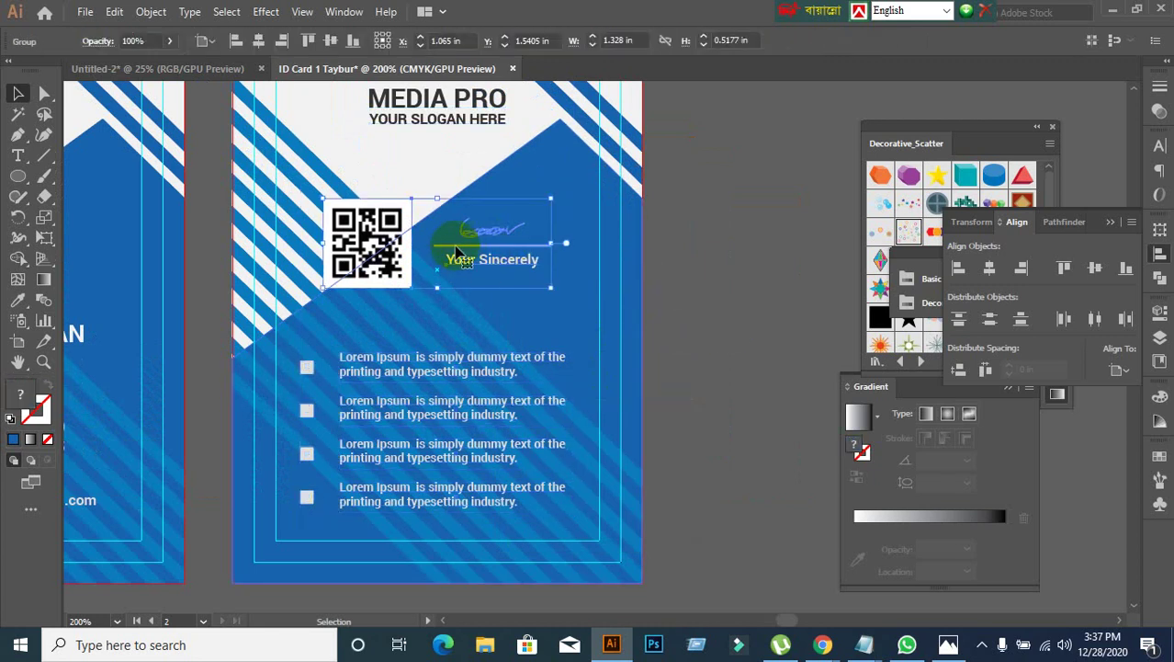
left_click(590, 280)
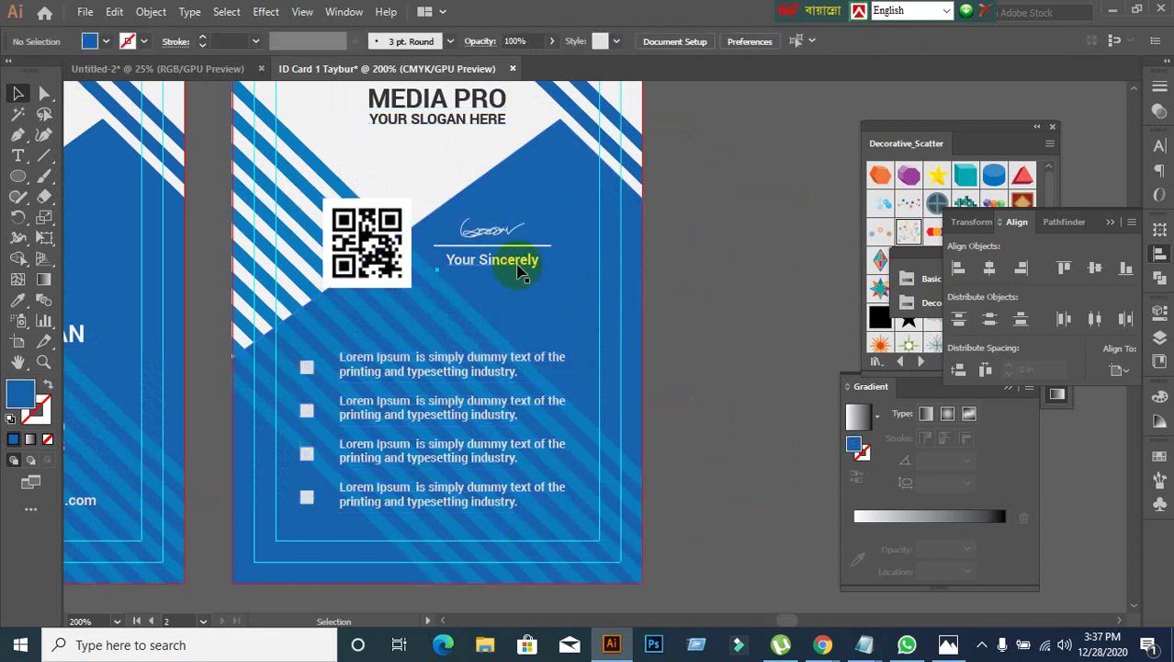
right_click(517, 266)
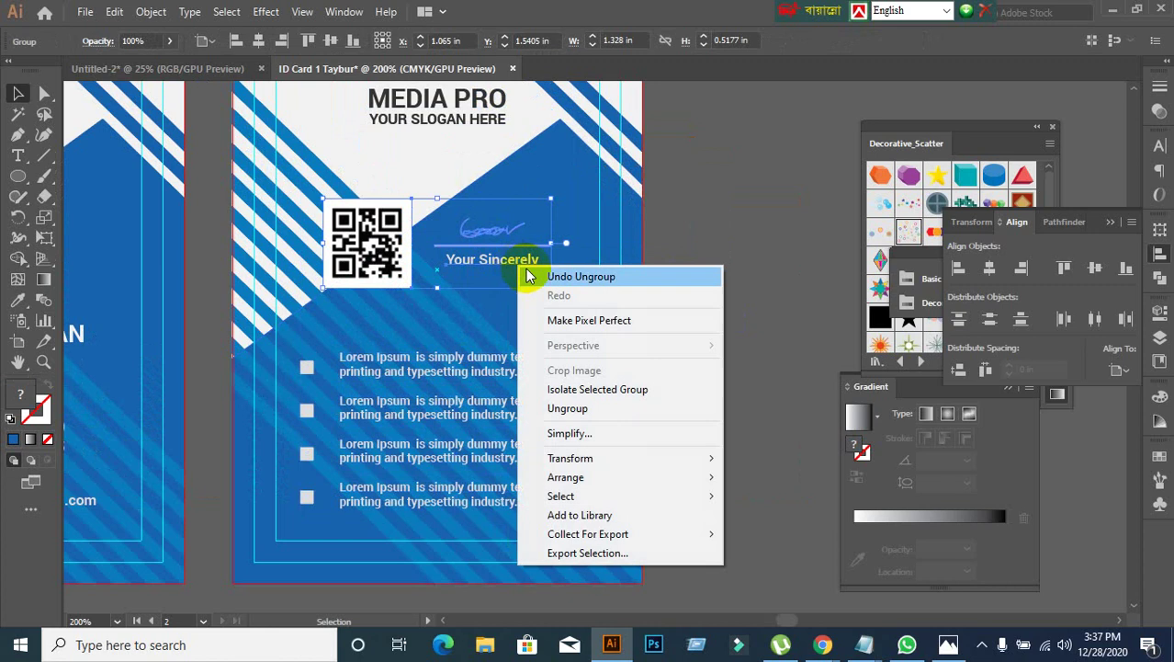
left_click(582, 404)
left_click(699, 296)
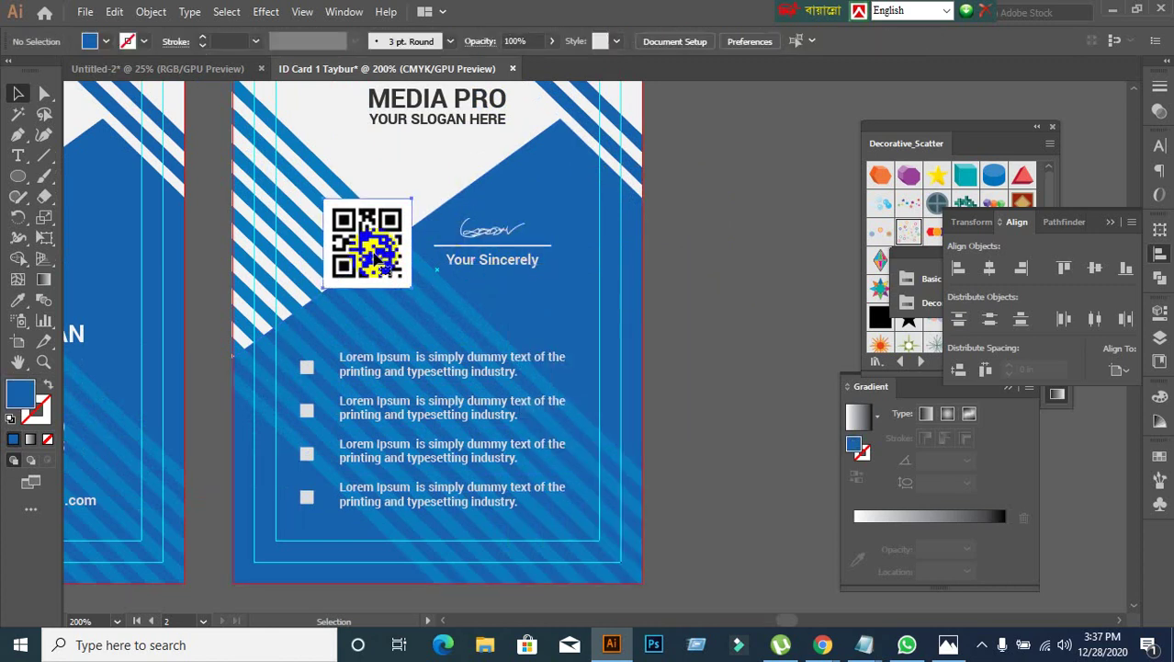
Step: Align the back card's QR code flush left with the Lorem Ipsum list's square bullets
left_click(395, 266)
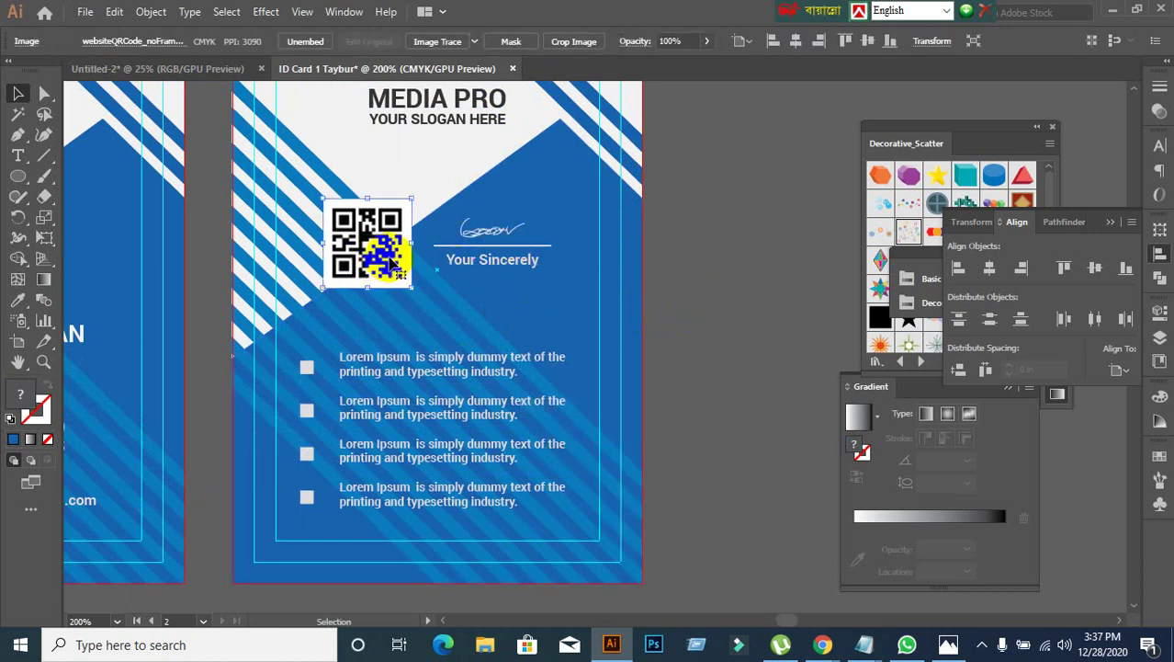
left_click(313, 366)
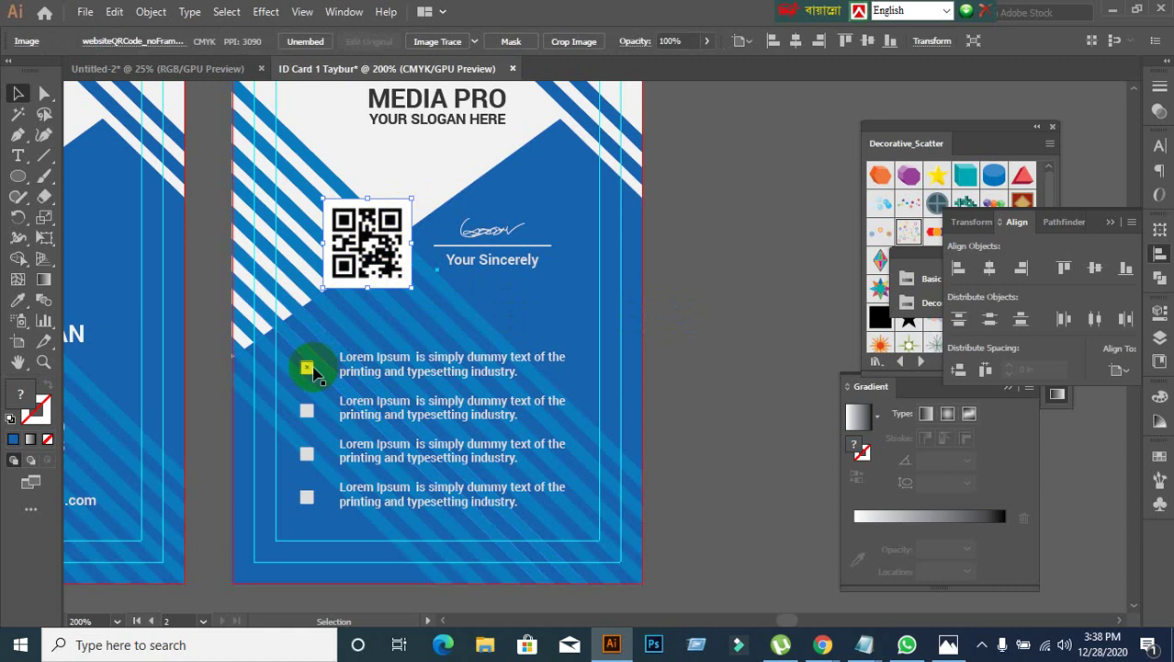
left_click(312, 367, "shift")
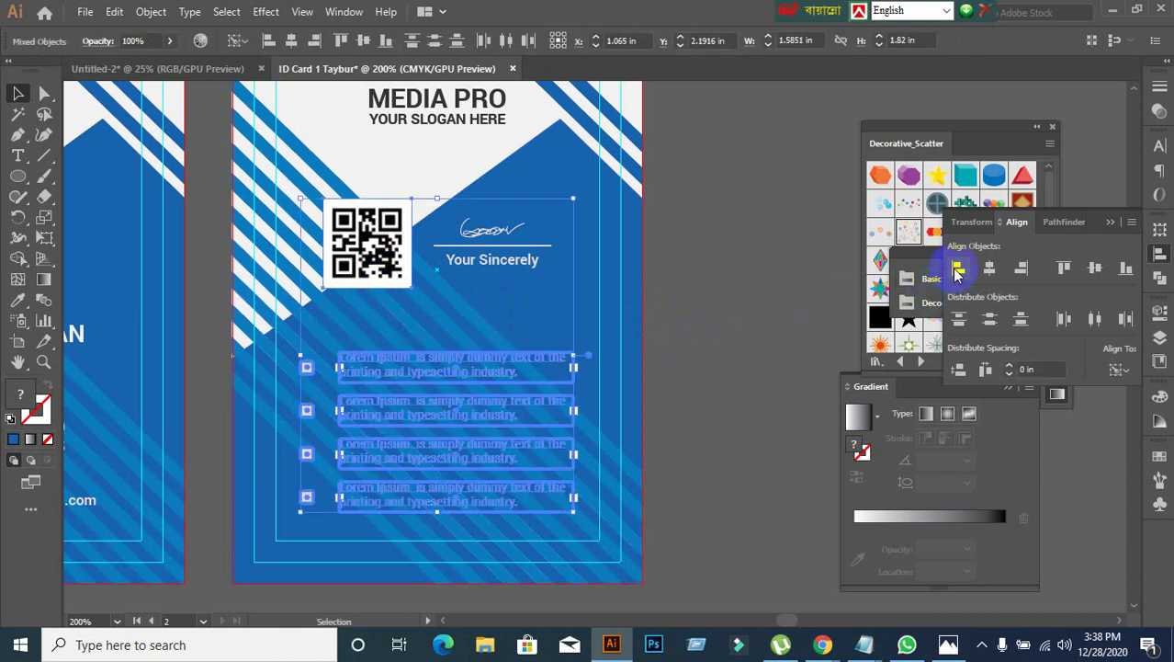
left_click(956, 269)
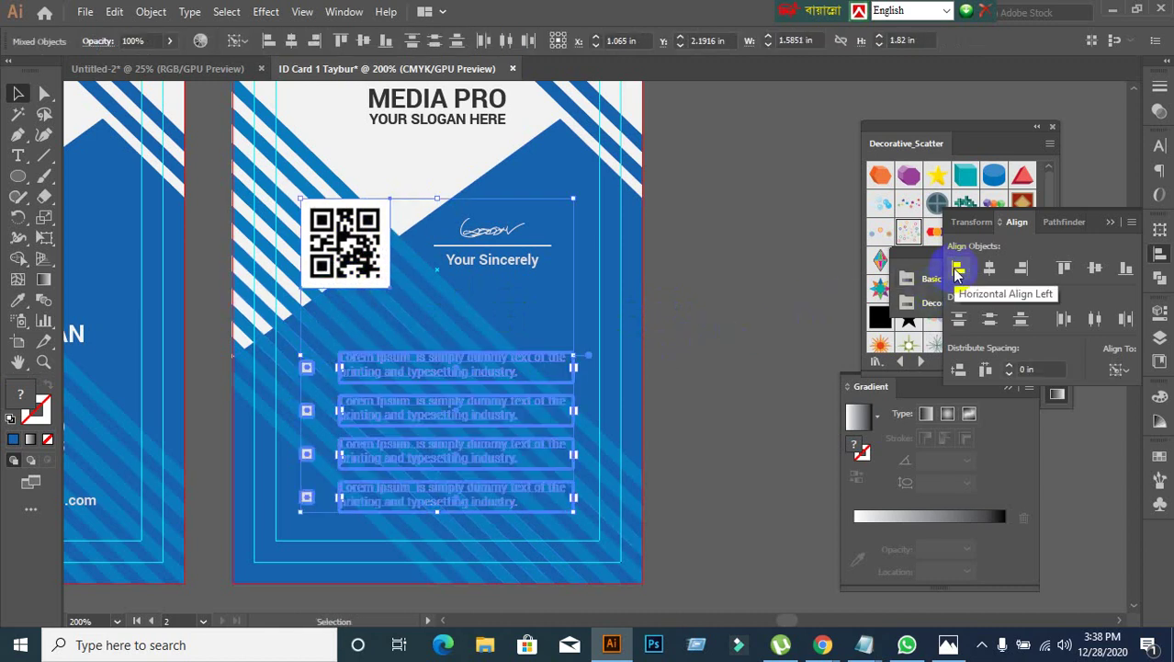
left_click(687, 350)
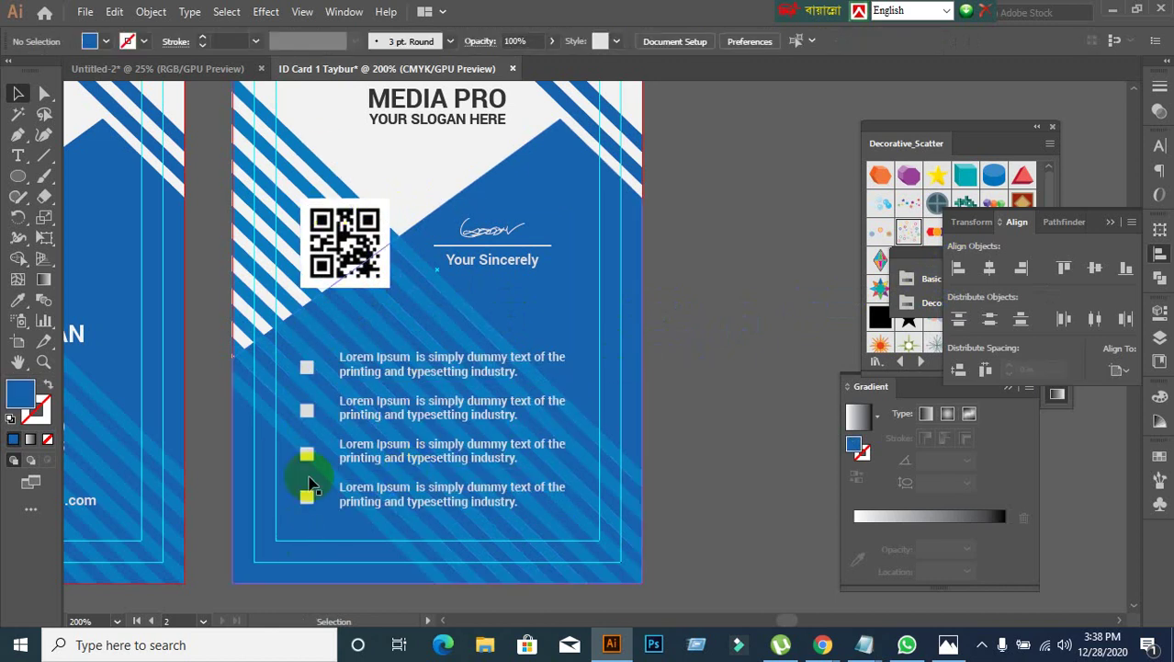
Step: Check the alignment of the back card's QR code, signature and Lorem Ipsum list, and compare both sides of the card
left_click(520, 266)
left_click(348, 262, "shift")
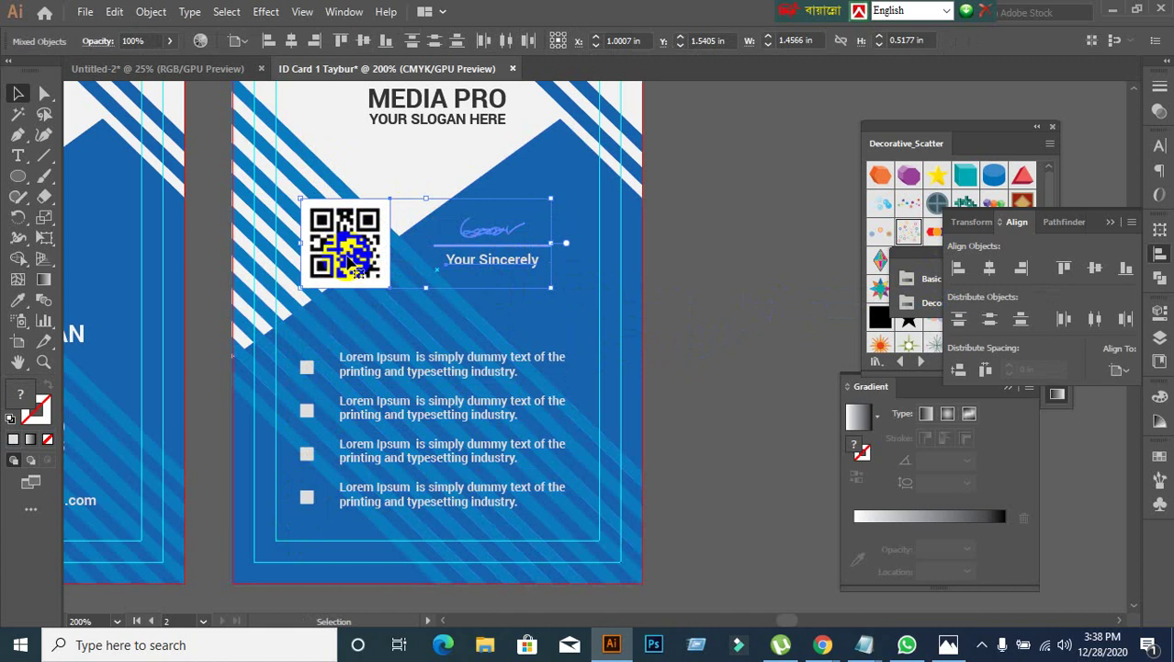
left_click(734, 360)
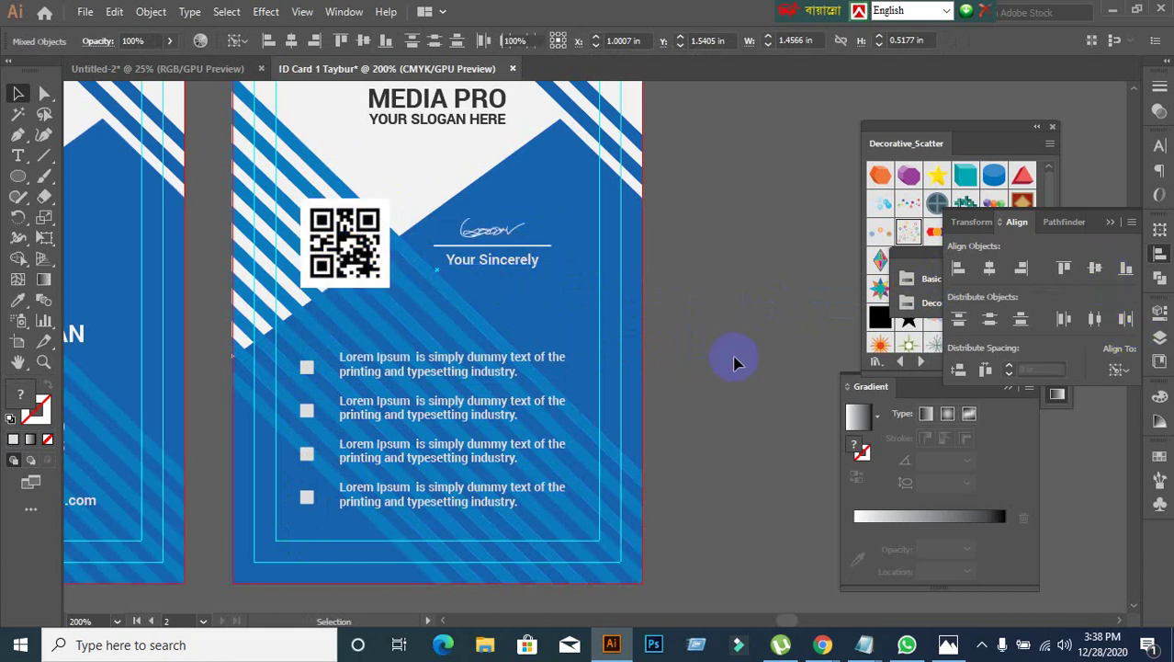
scroll(734, 360, "down", 2)
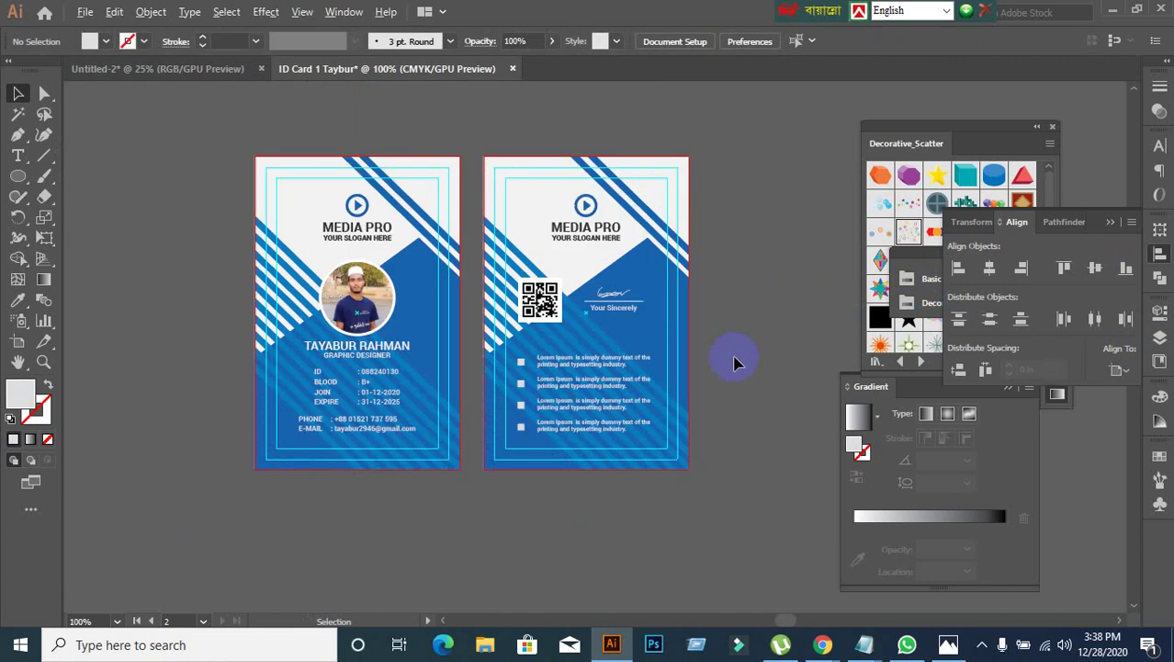
scroll(734, 360, "up", 1)
scroll(734, 360, "down", 1)
scroll(537, 388, "up", 2)
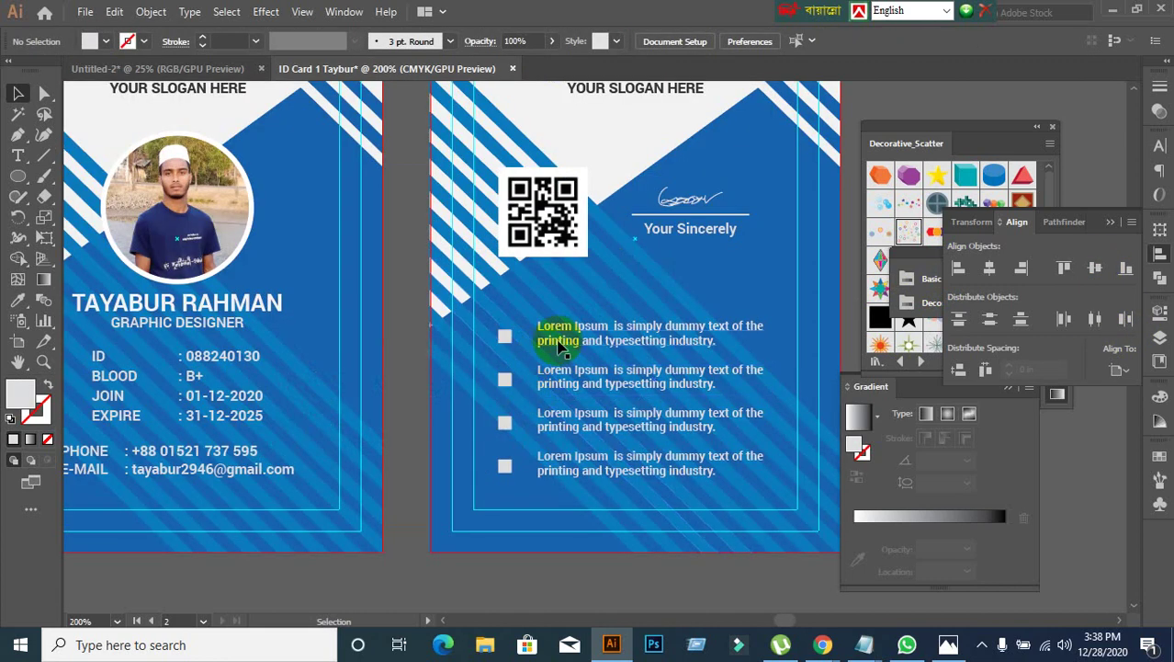
left_click(557, 344)
scroll(574, 423, "down", 2)
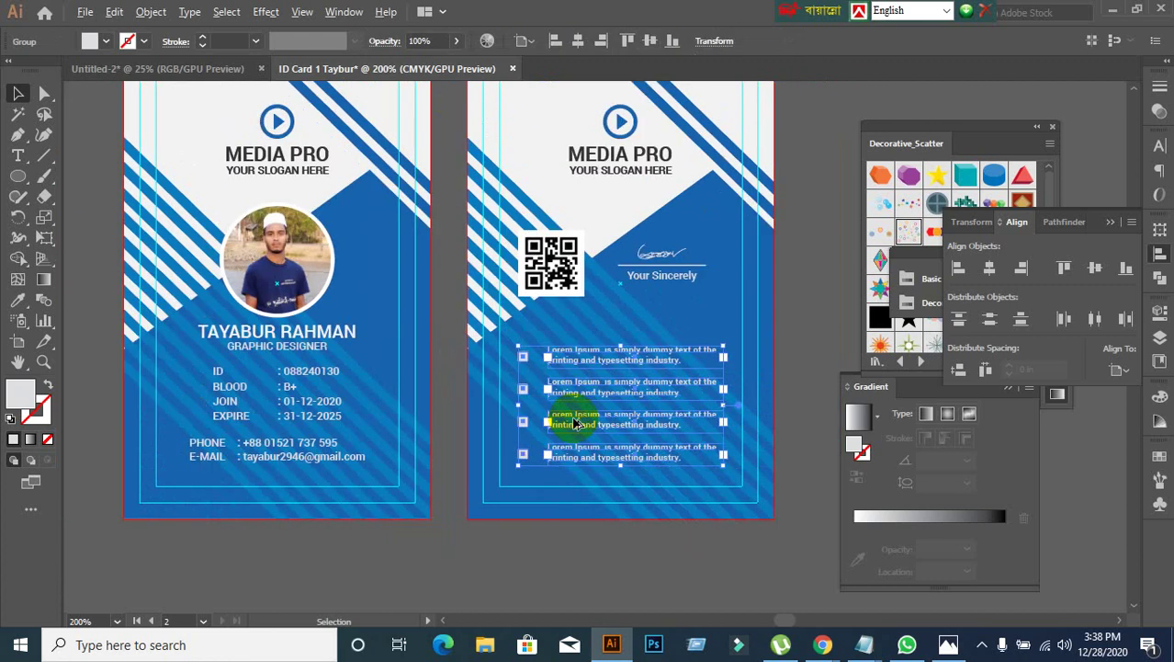
left_click(256, 272)
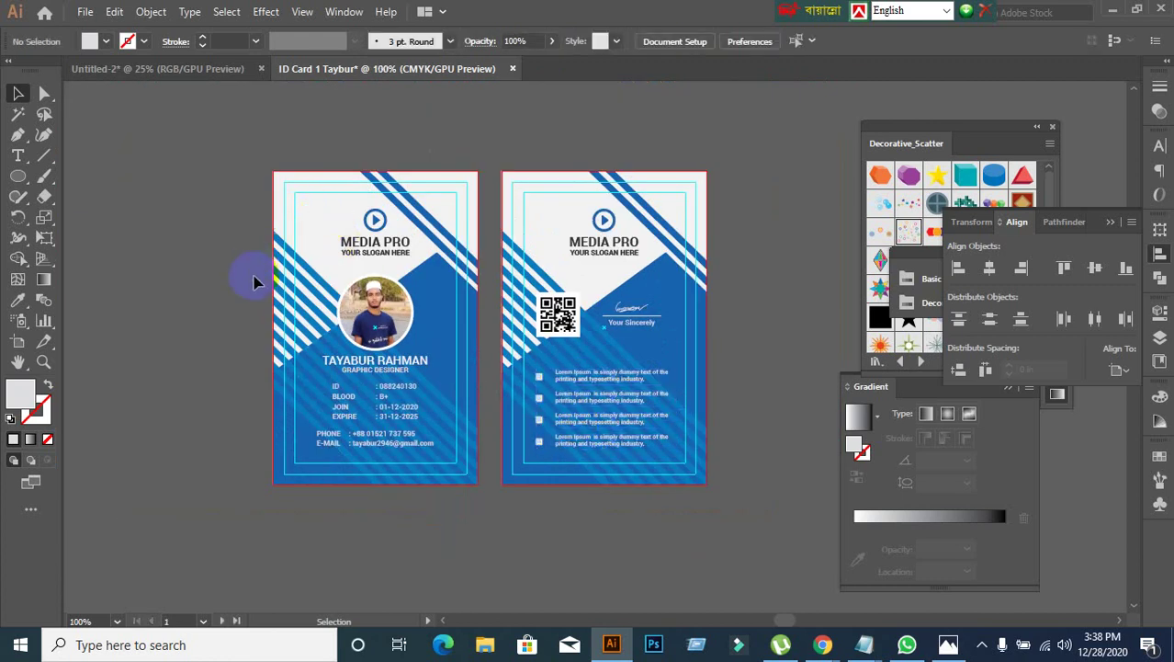
scroll(276, 255, "up", 1)
scroll(275, 255, "down", 1)
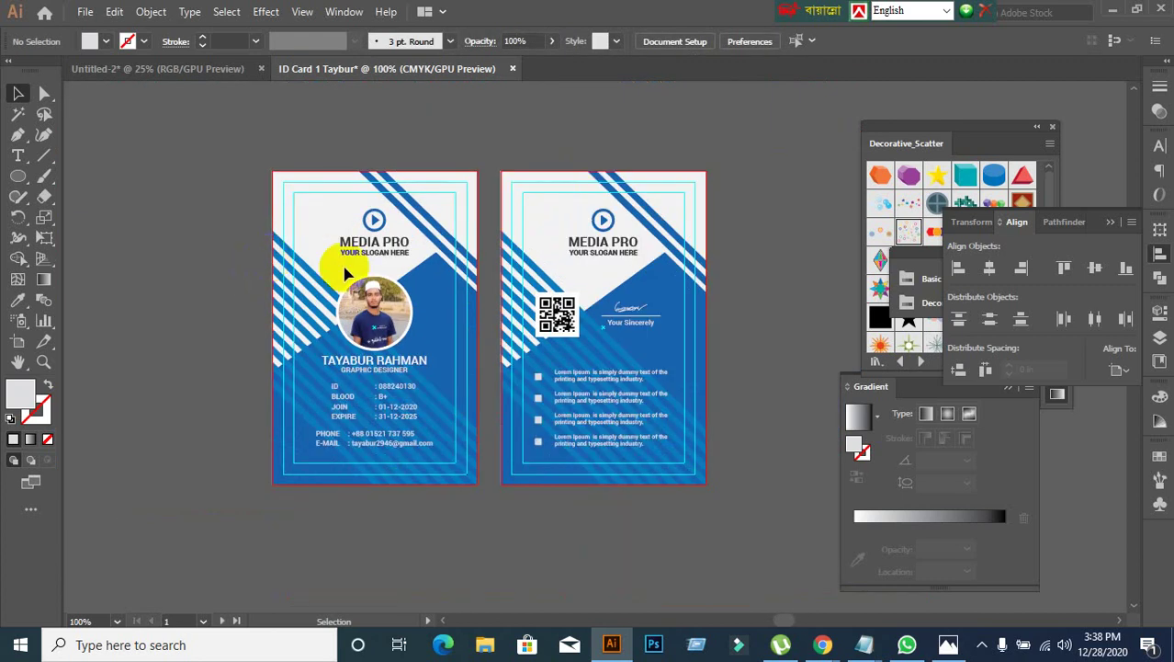
Step: Clear the workspace of the floating Decorative_Scatter brush library and the expanded Align and Gradient panels
left_click(1053, 126)
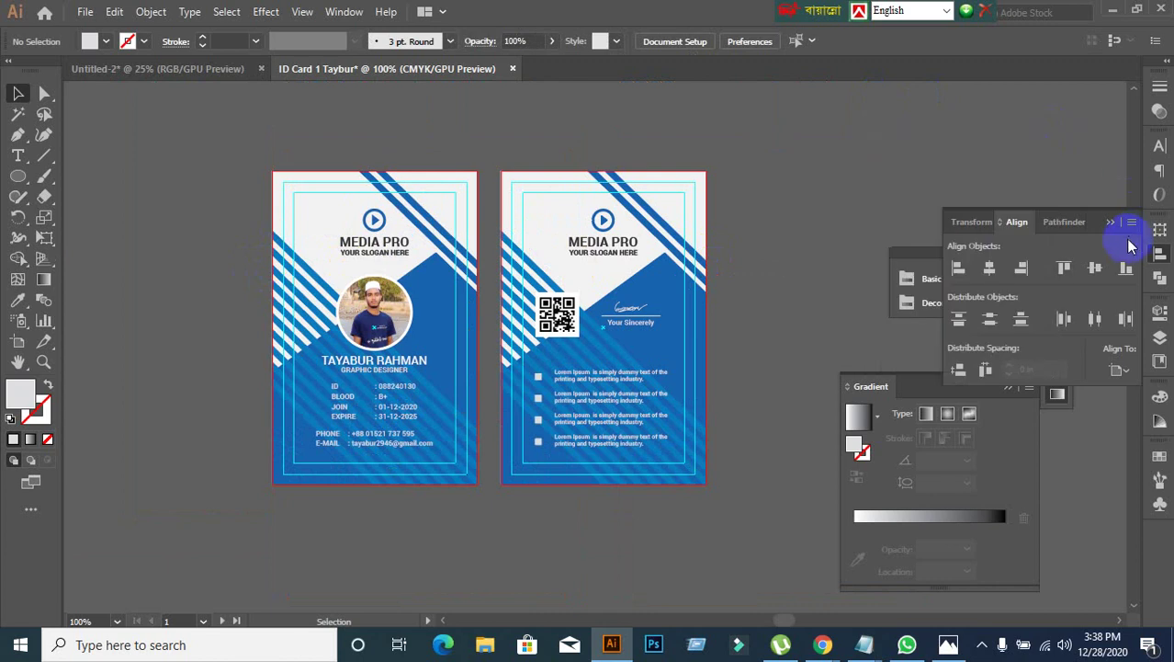
left_click(1117, 225)
left_click(1008, 254)
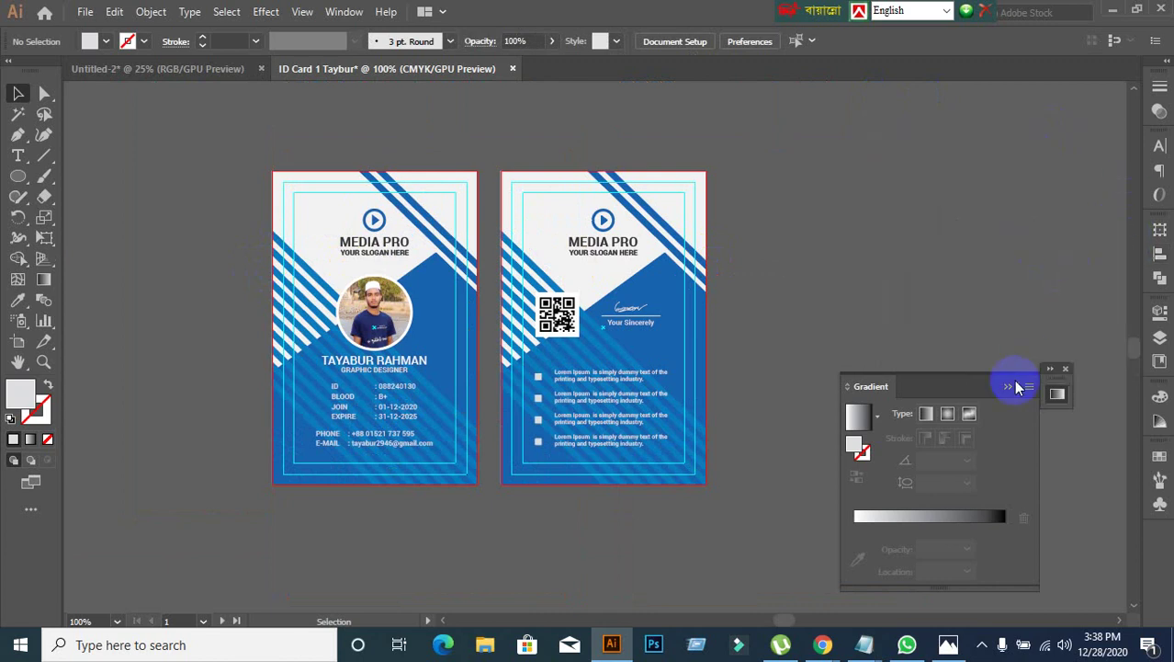
left_click(1062, 393)
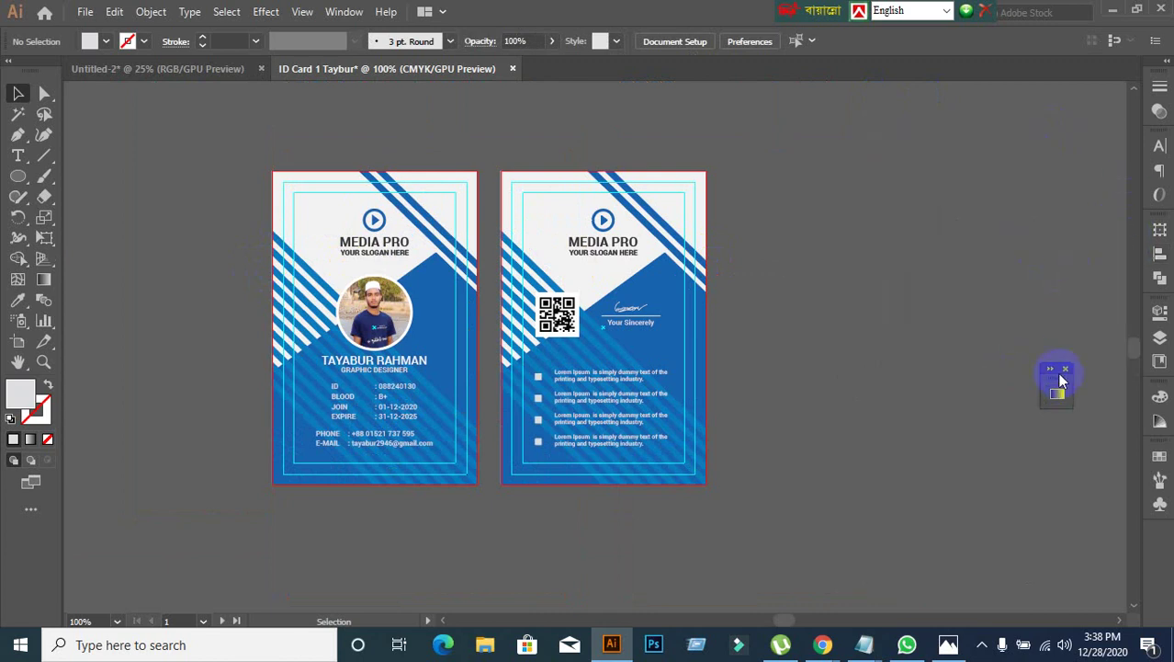
left_click(1064, 369)
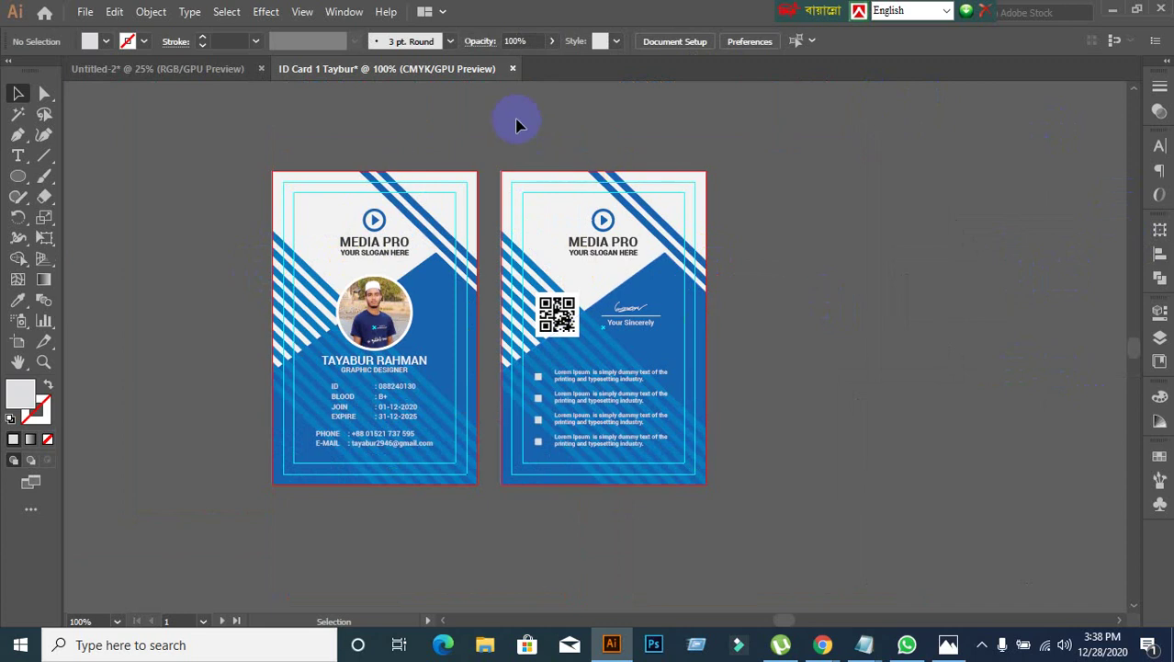
Step: Close the ID card document without saving its changes
left_click(512, 70)
left_click(675, 344)
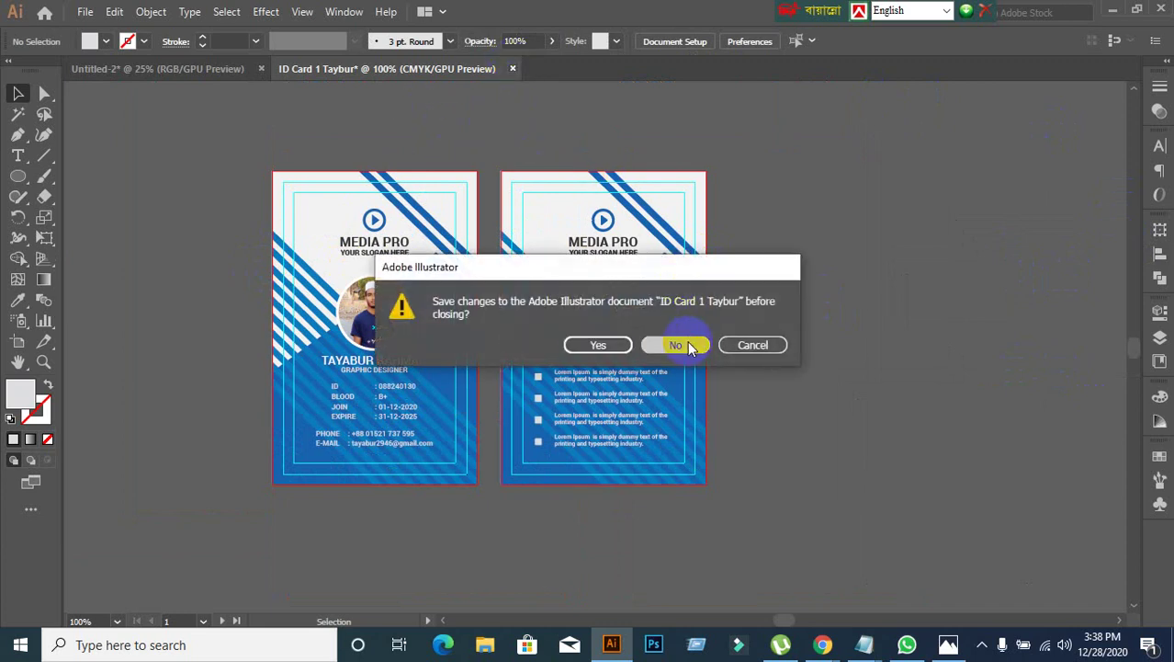
Step: Switch to WhatsApp and download the student's Business Card Design.ai to the Desktop under its original name
left_click(906, 644)
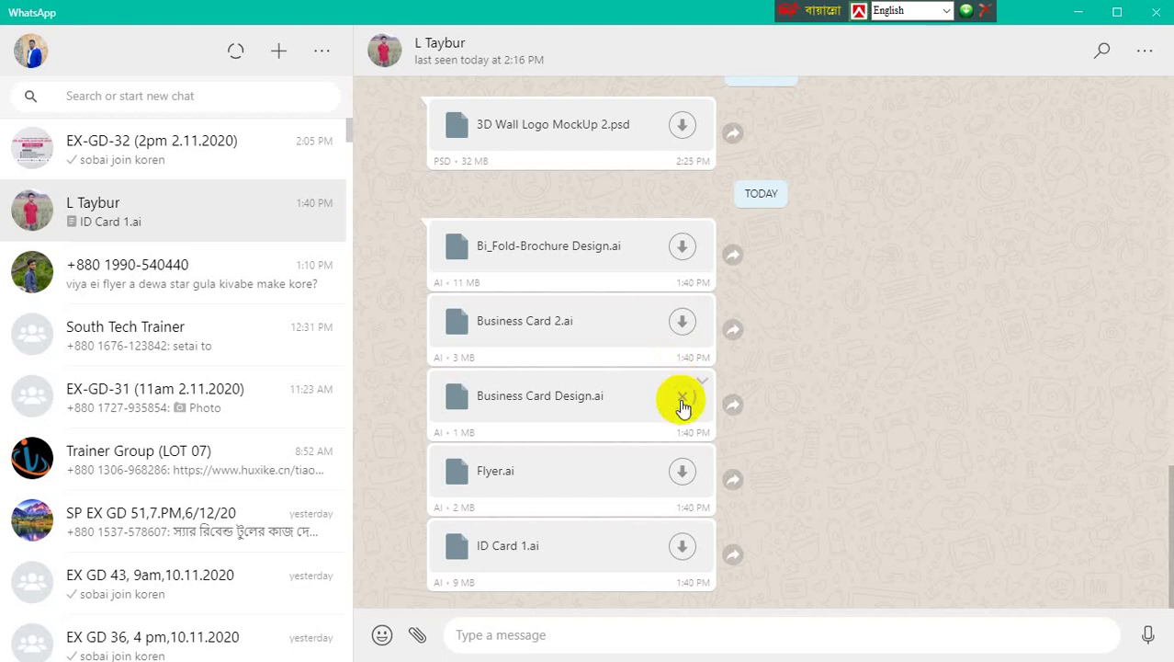
left_click(683, 401)
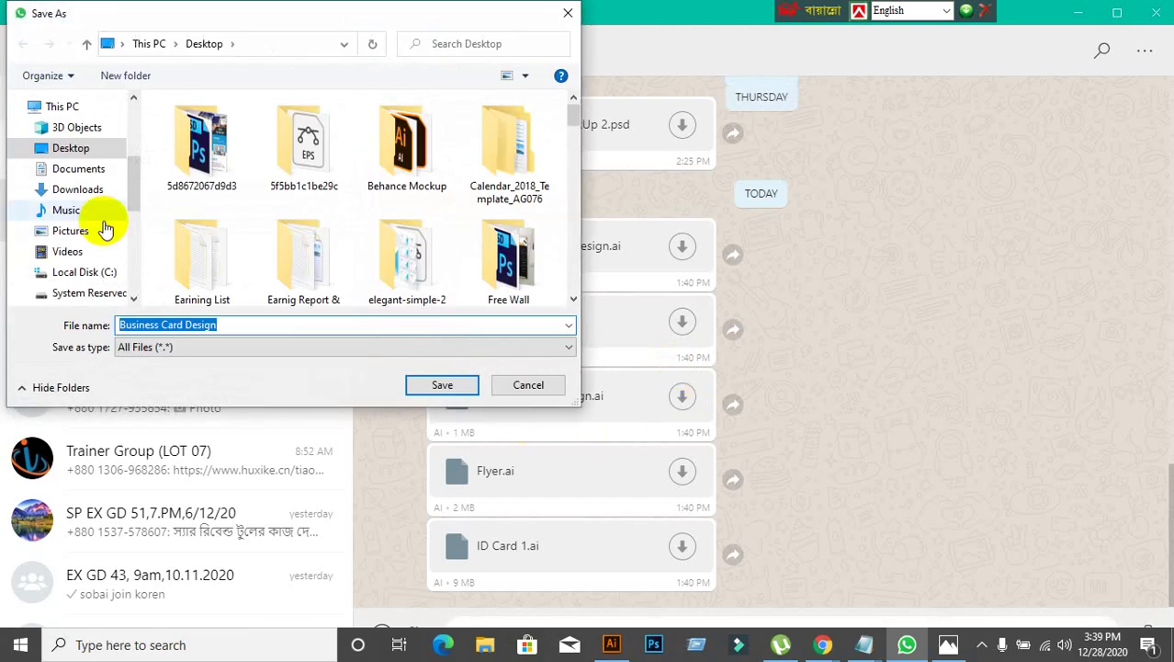
left_click(38, 148)
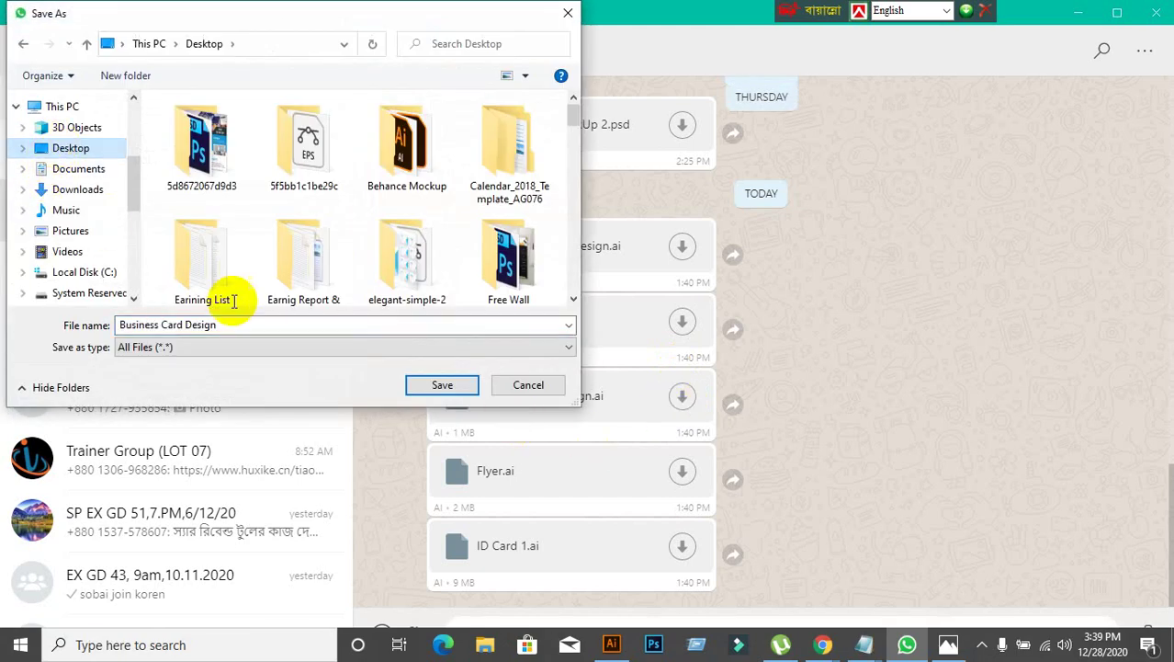
left_click(419, 385)
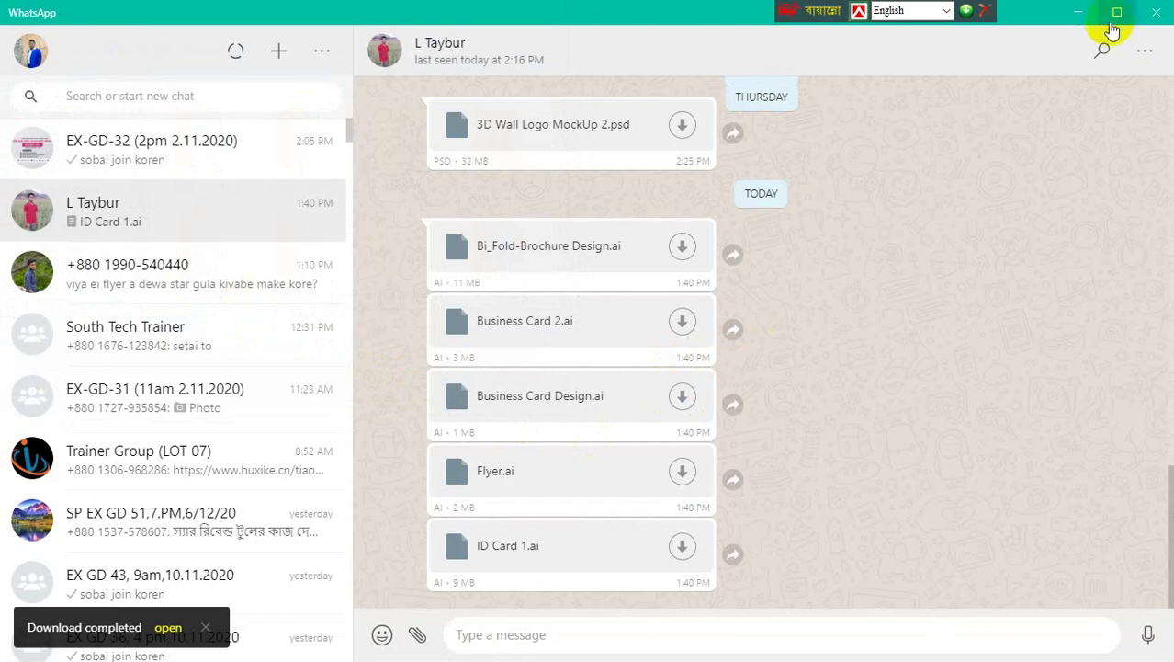
Step: Minimise WhatsApp and Illustrator, and move the ID card file to the empty area beneath the 40-01 image on the desktop
left_click(1080, 12)
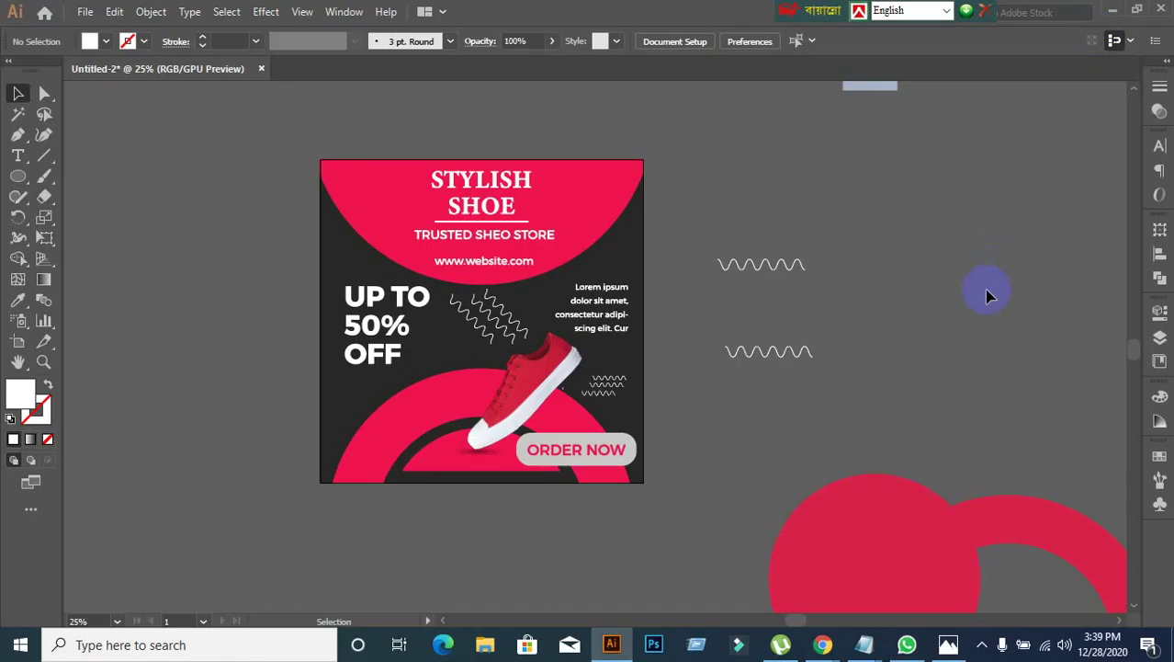
left_click(1112, 11)
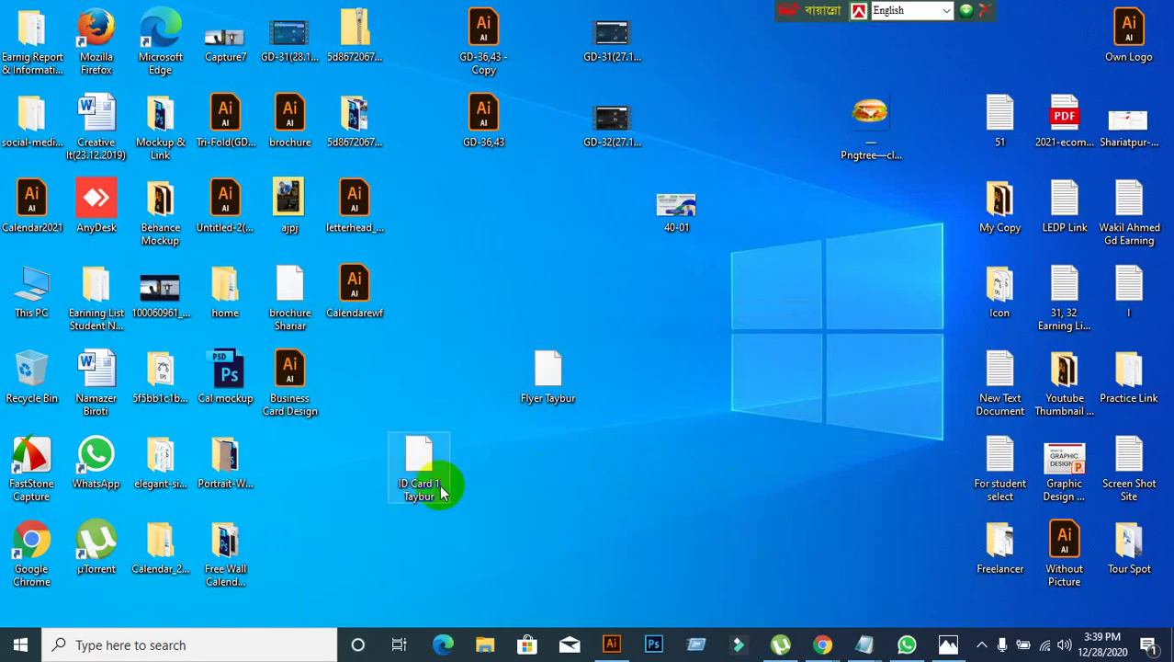
left_click_drag(435, 485, 749, 313)
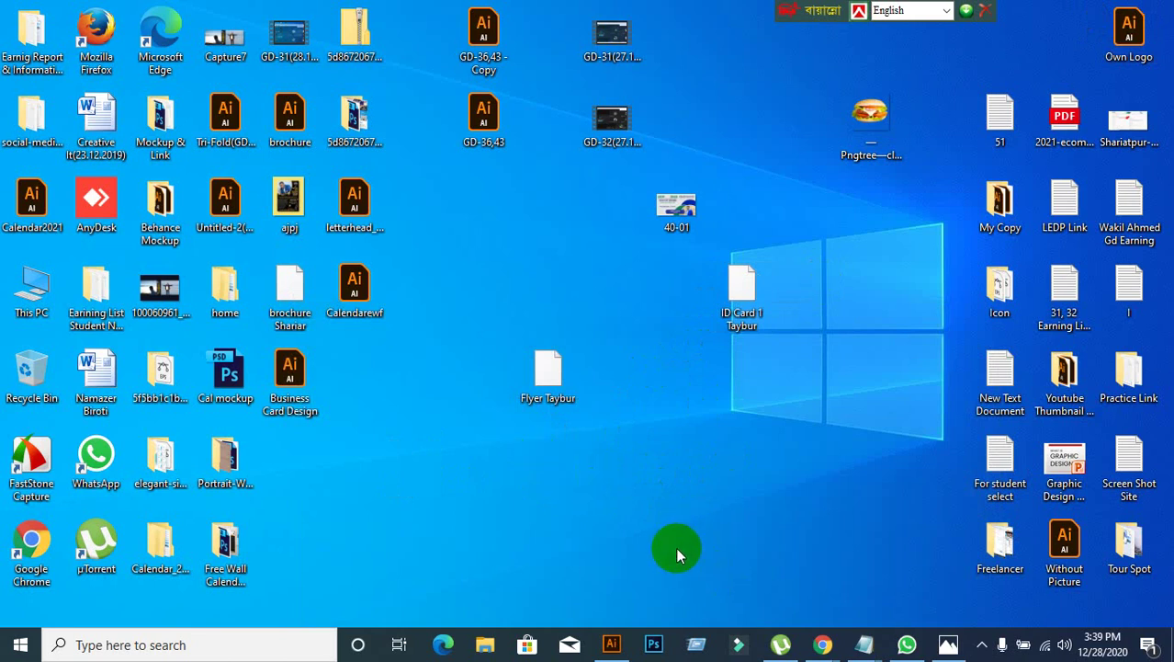
Step: Download Business Card Design.ai from WhatsApp again, saving it to the Desktop as "Business Card Design" followed by the student's name
left_click(907, 645)
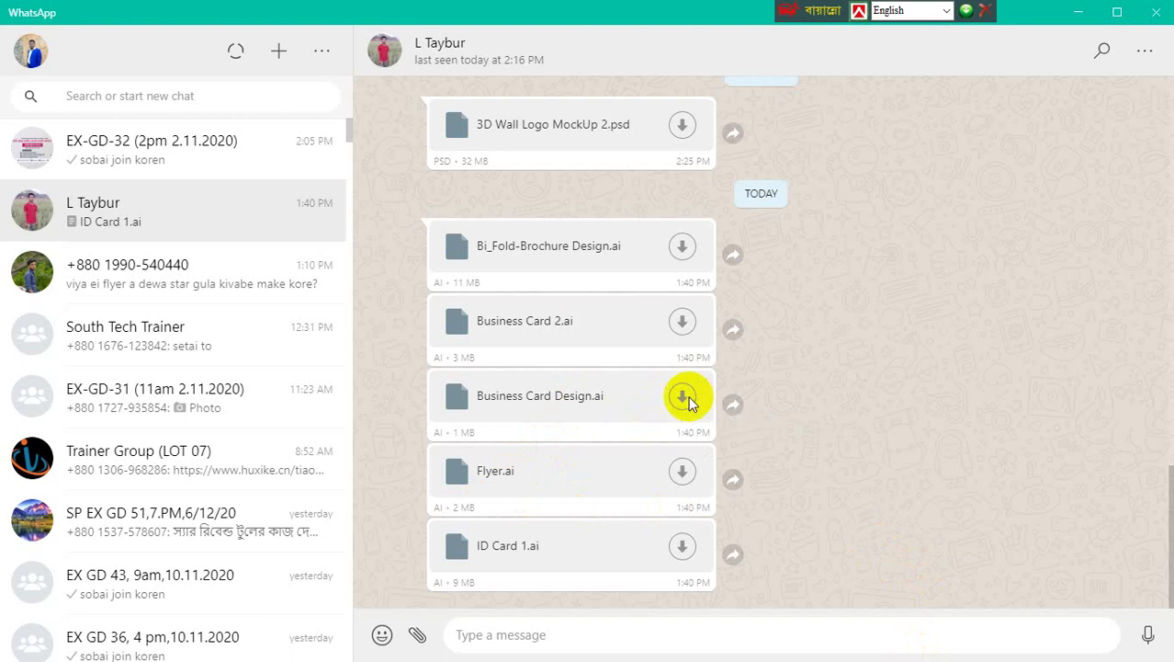
left_click(269, 325)
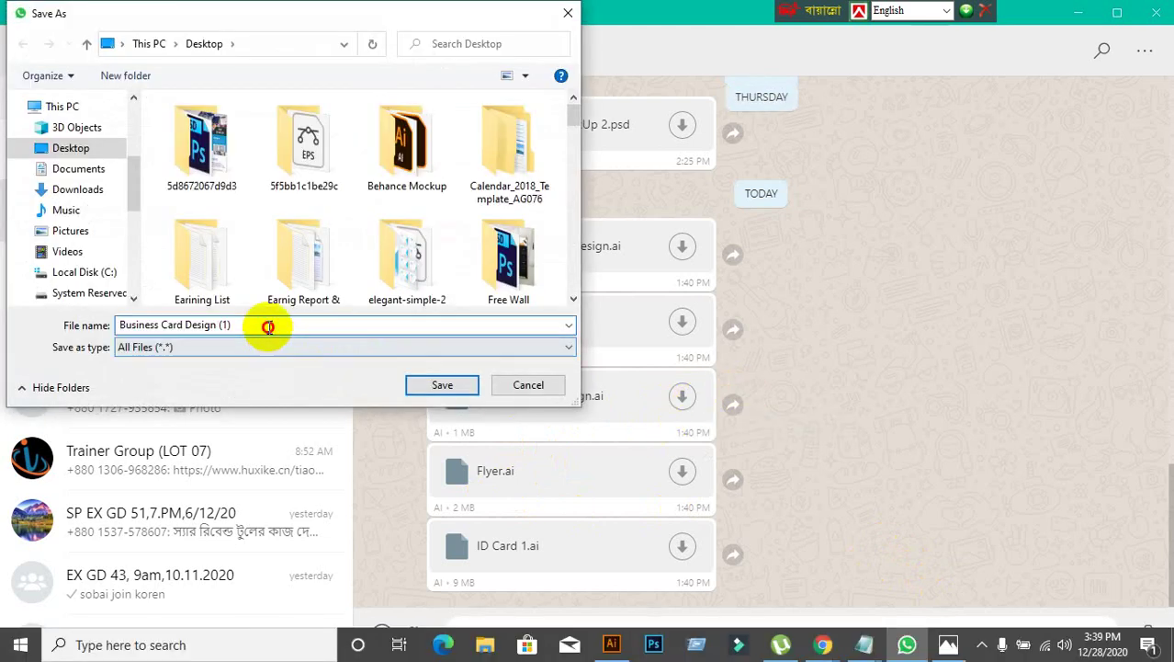
key("BackSpace")
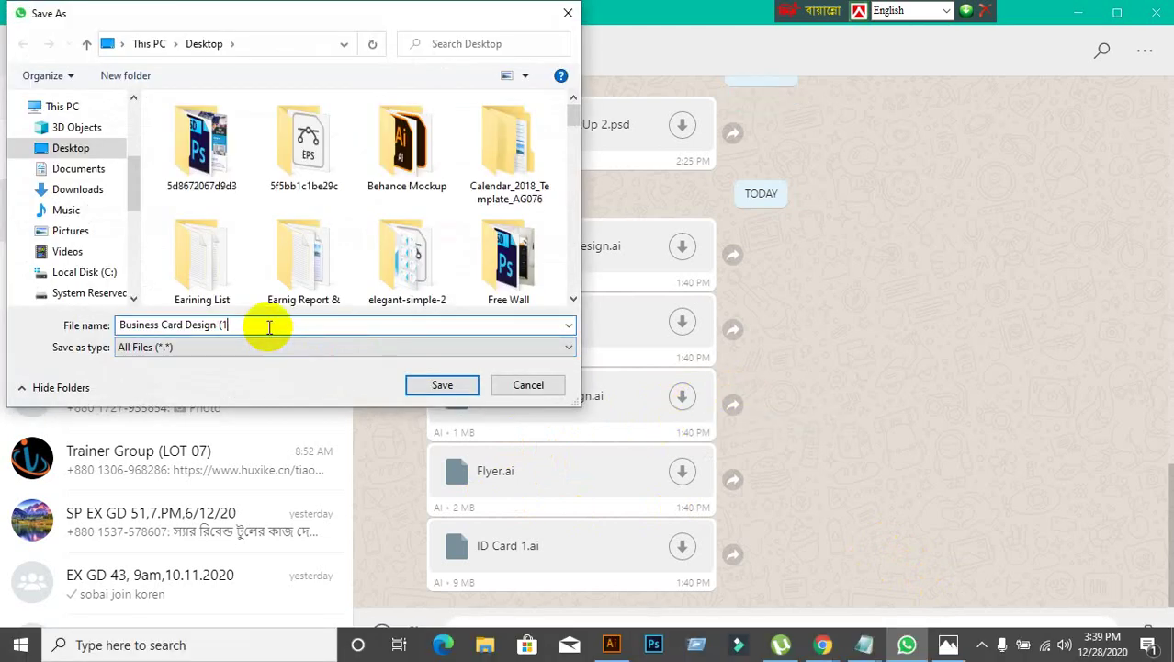
key("BackSpace")
left_click(73, 147)
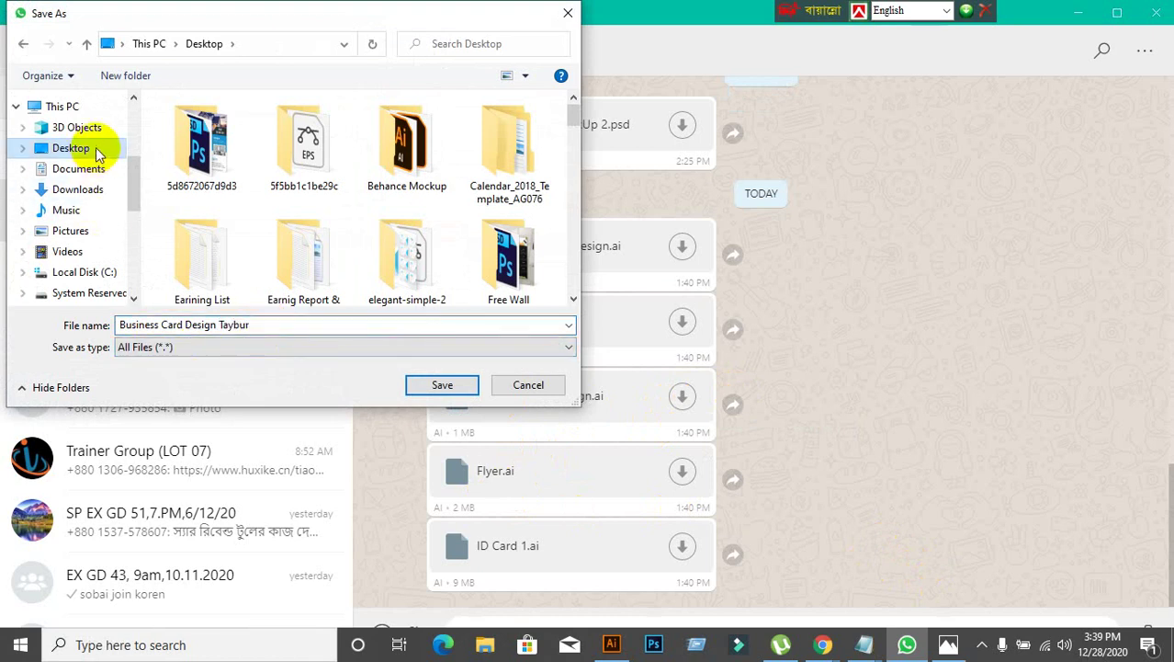
left_click(444, 385)
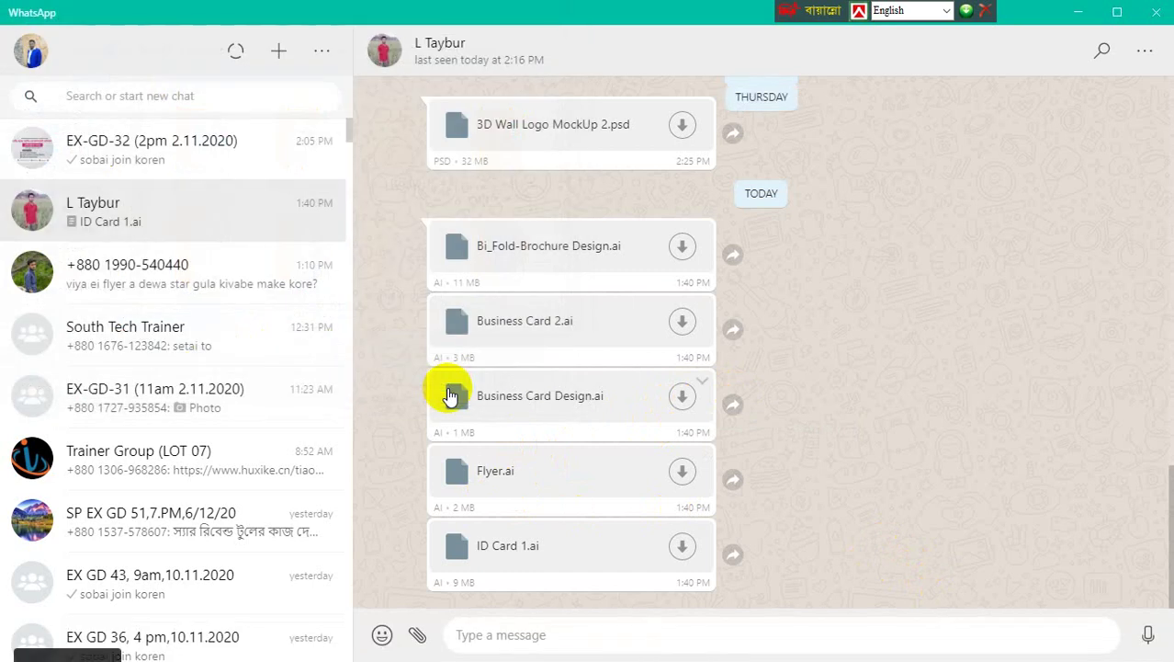
Step: Minimise WhatsApp and open the newly downloaded business card design from the desktop in Illustrator
left_click(1077, 12)
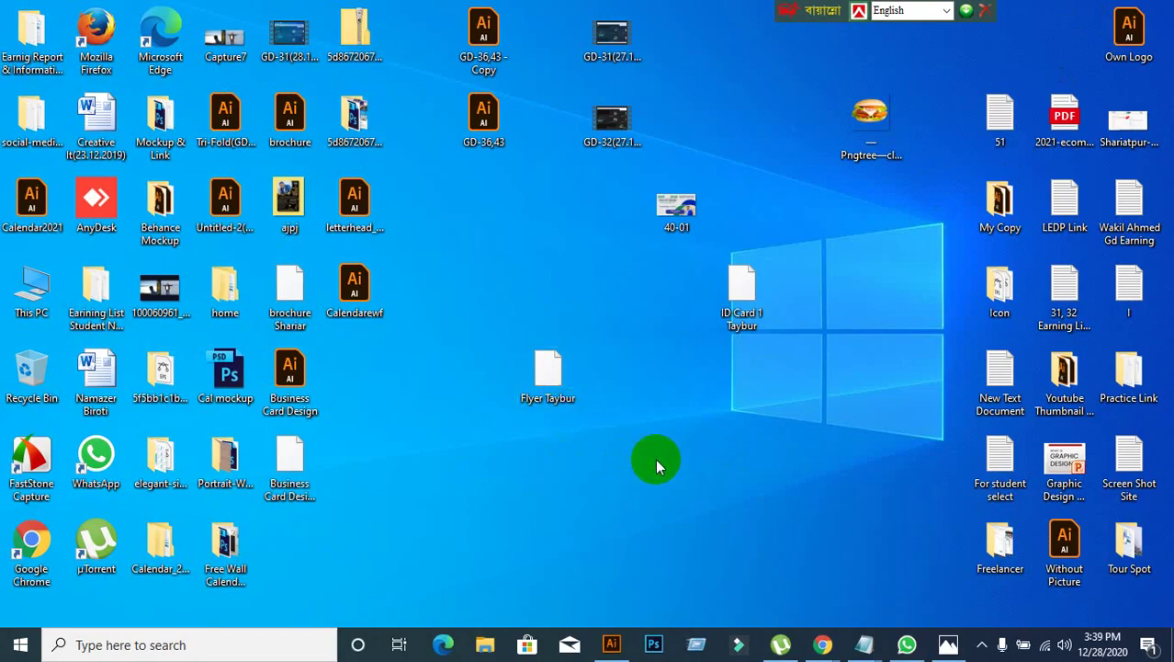
left_click_drag(278, 471, 614, 8)
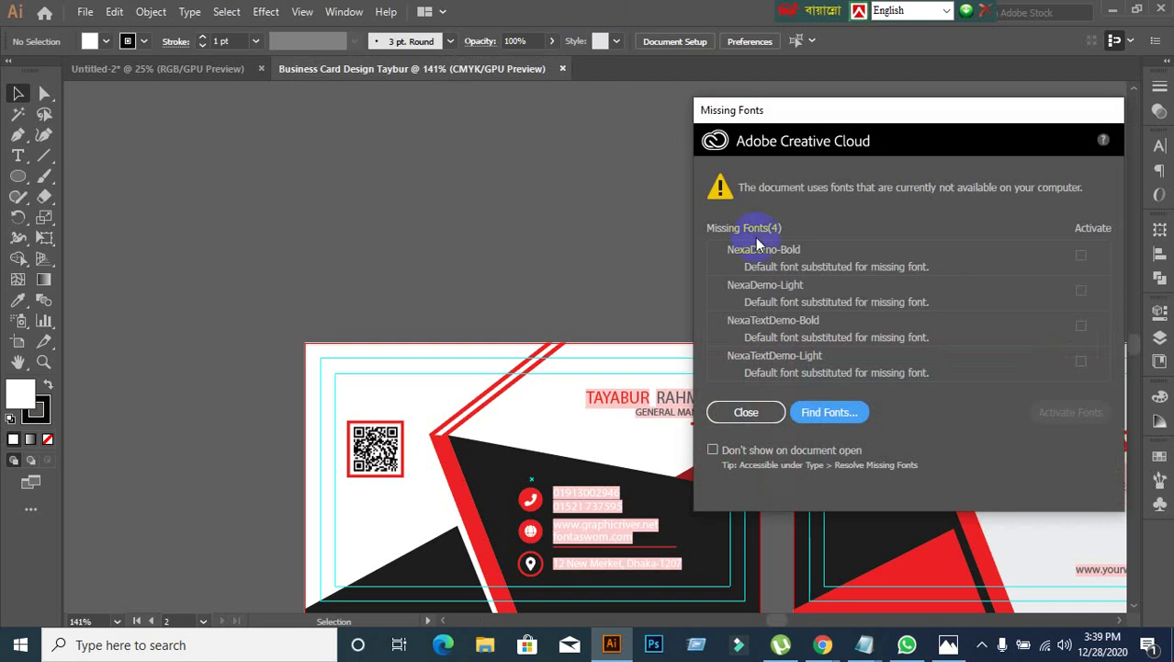
Step: Close the missing-fonts warning and unlock all objects in the business card design
left_click(780, 418)
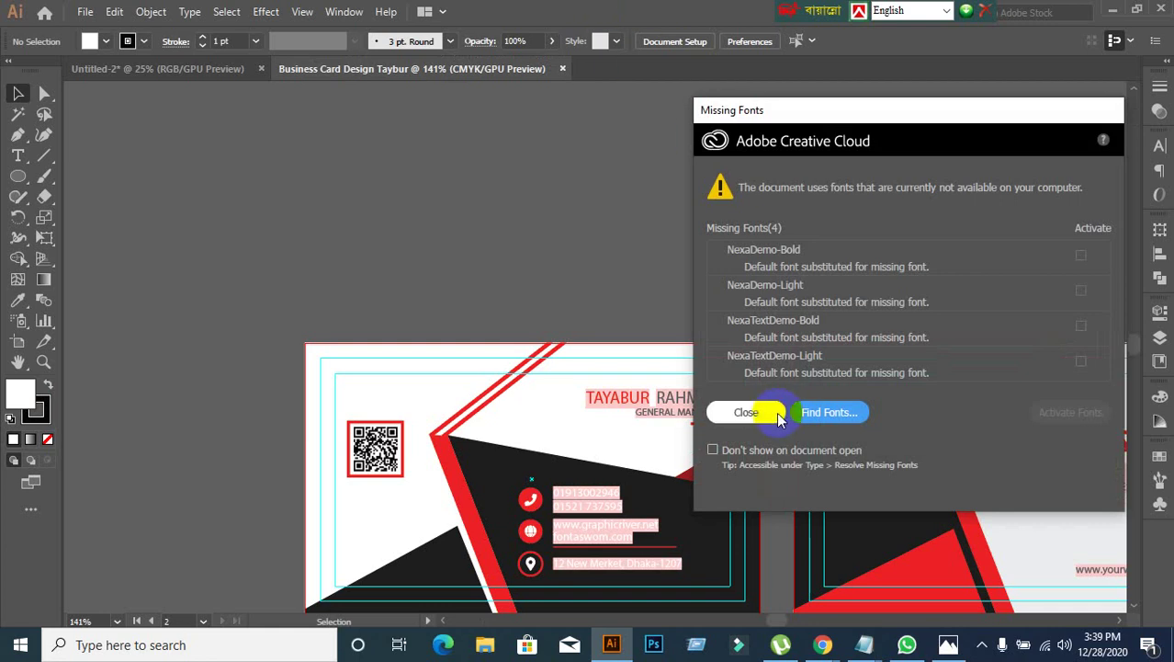
left_click(780, 415)
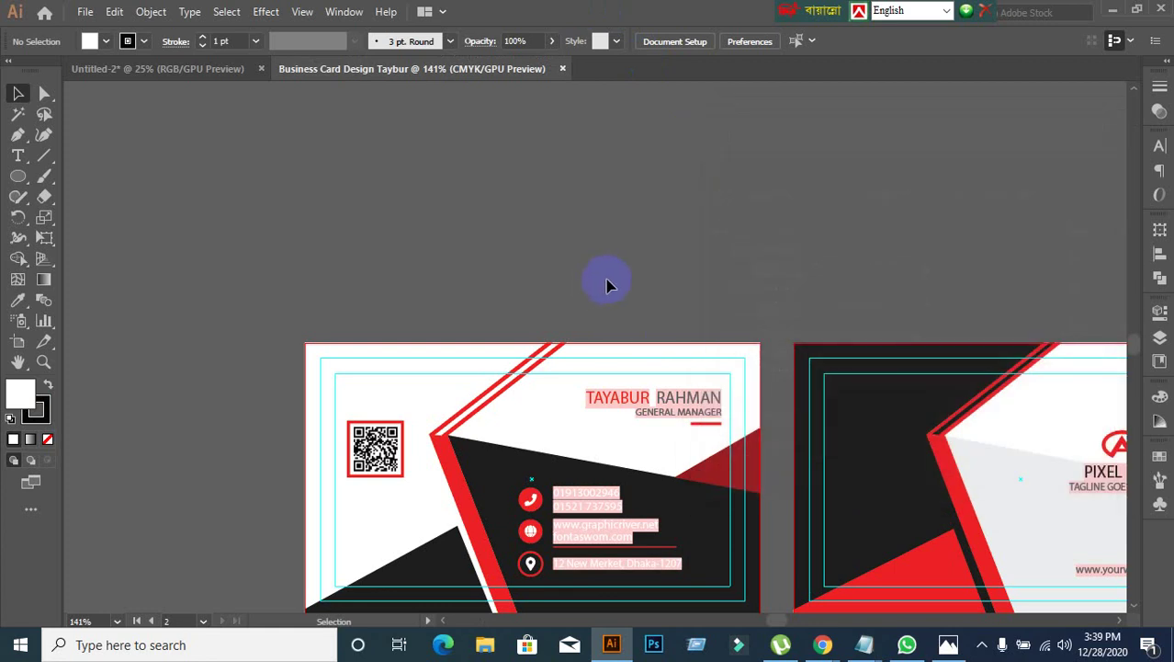
scroll(616, 313, "down", 2)
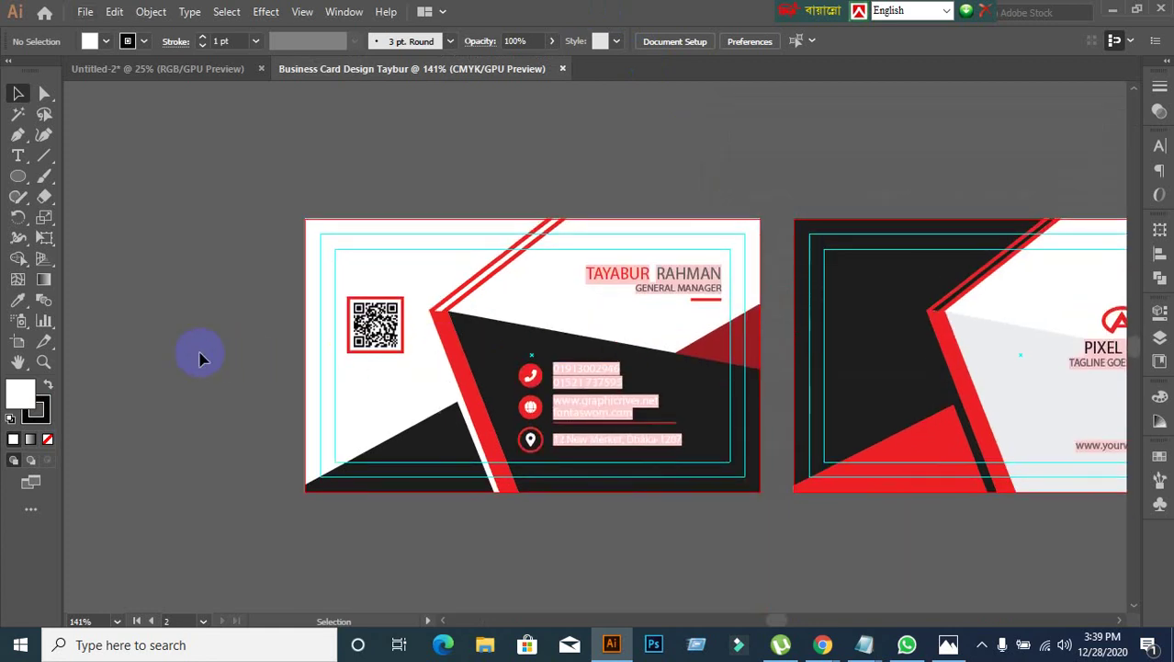
scroll(202, 358, "up", 1)
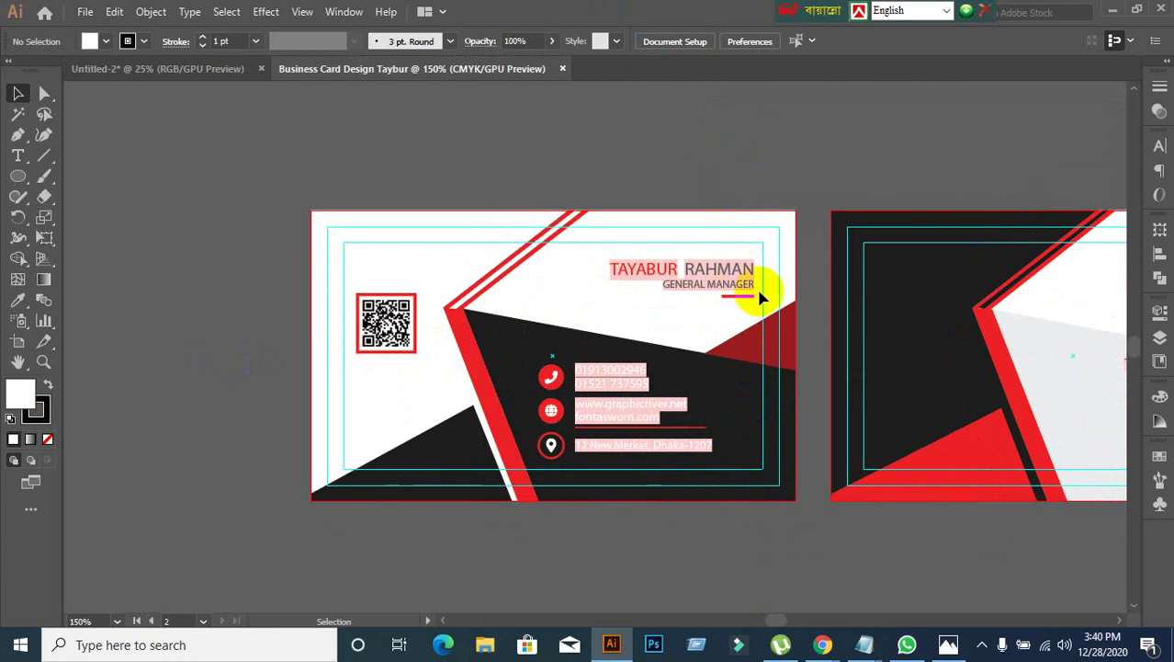
scroll(755, 286, "up", 1)
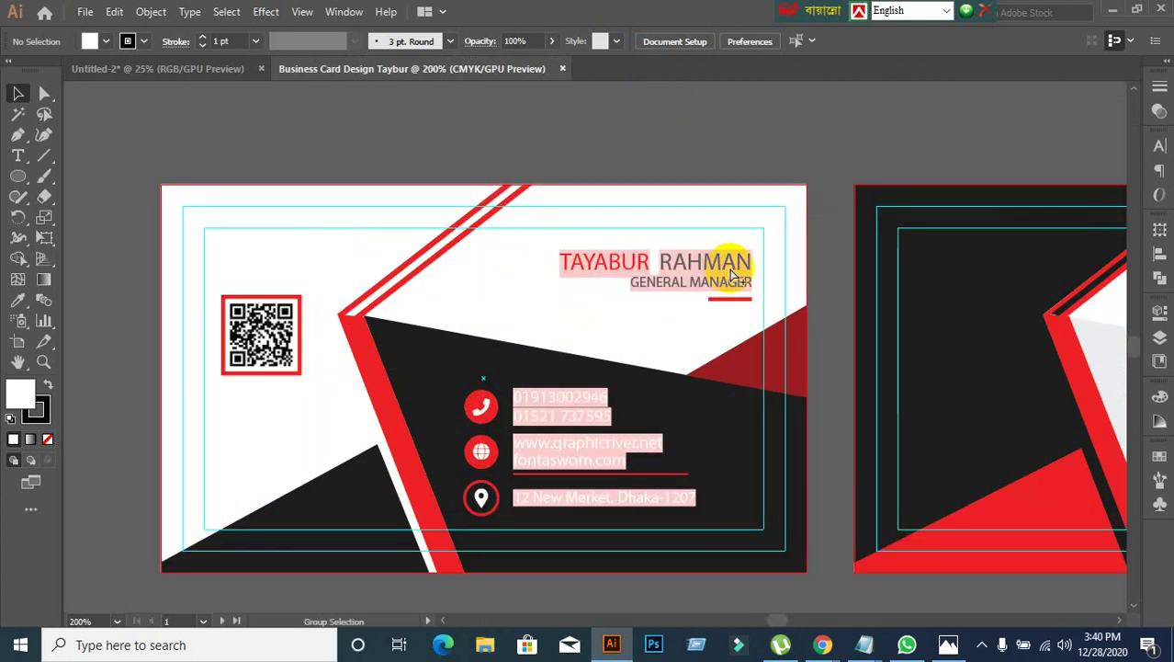
key("ctrl+a")
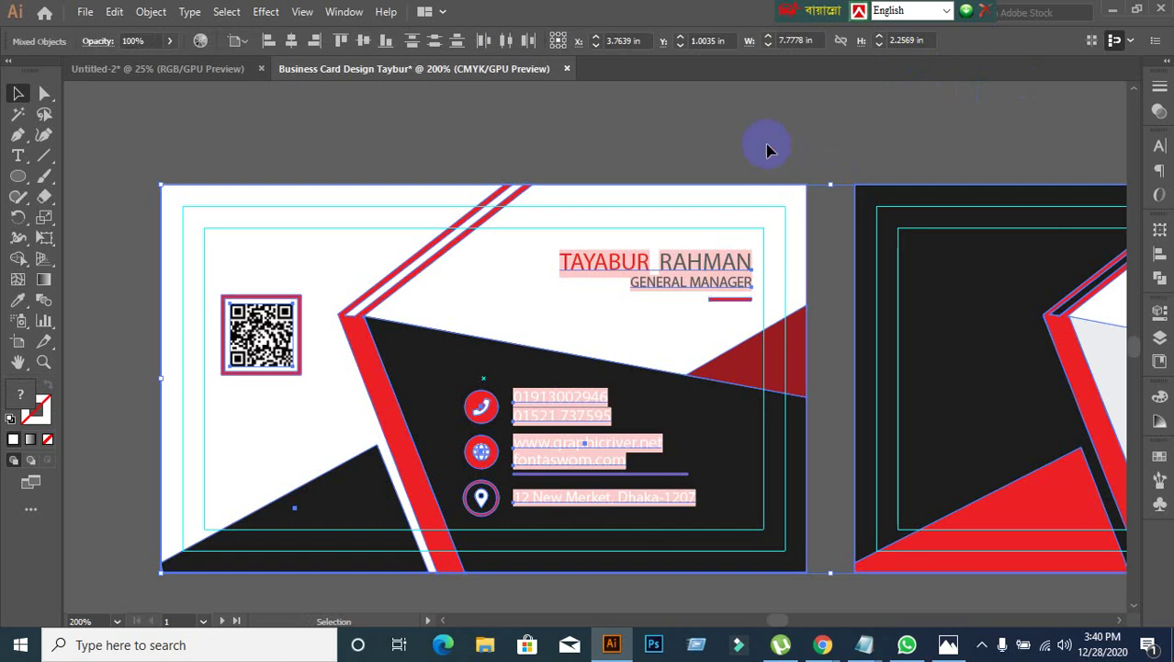
left_click(768, 154)
Step: Ungroup the name and job title block on the red and white card, and select only the name line
left_click(720, 264)
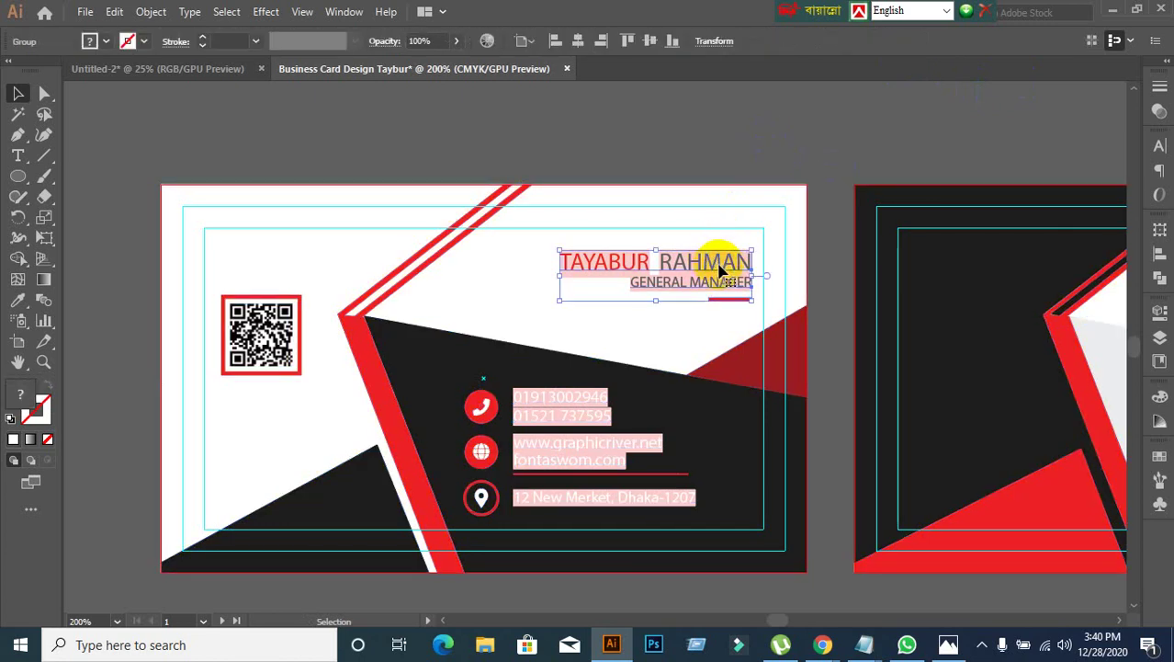
right_click(700, 262)
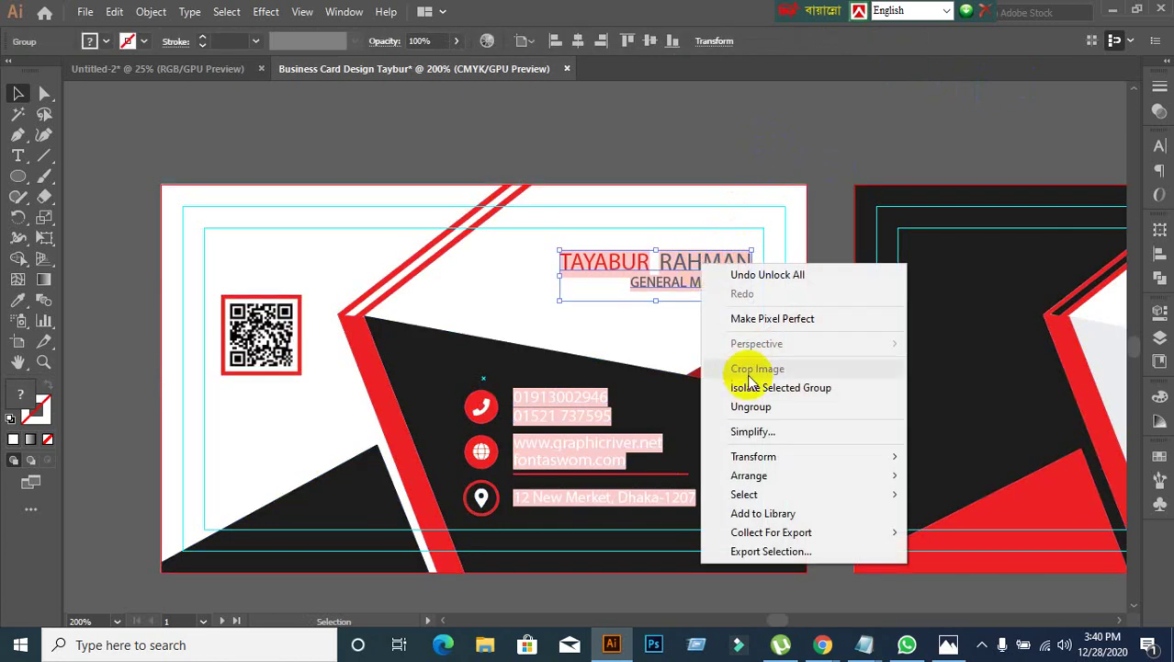
left_click(748, 408)
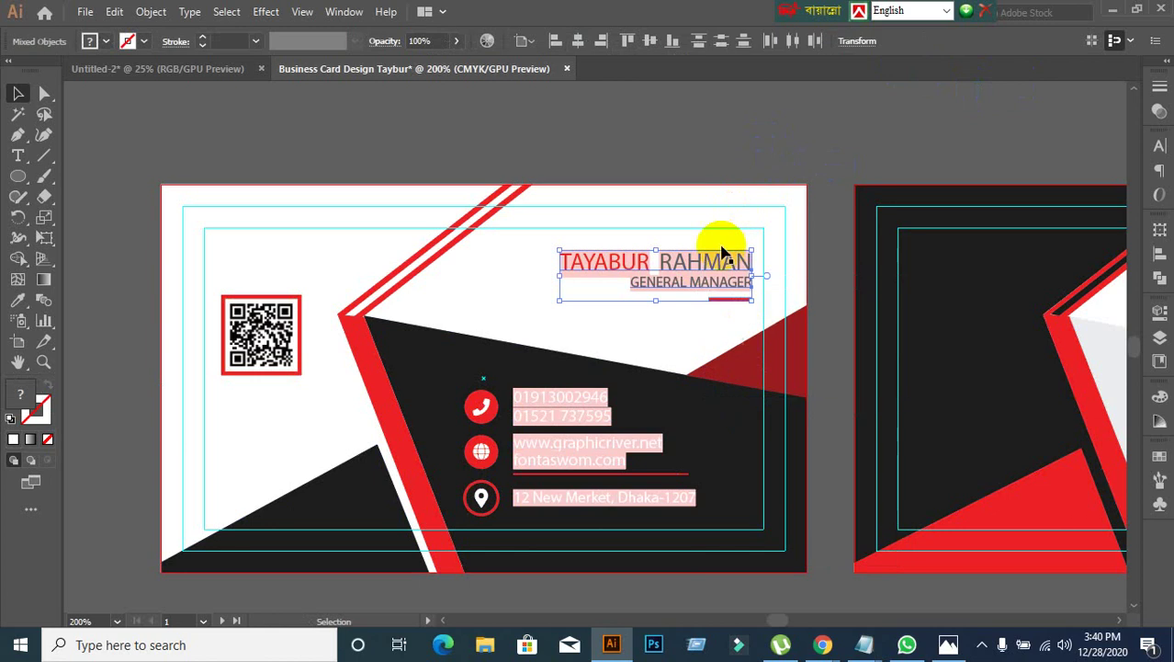
left_click(707, 176)
left_click(703, 265)
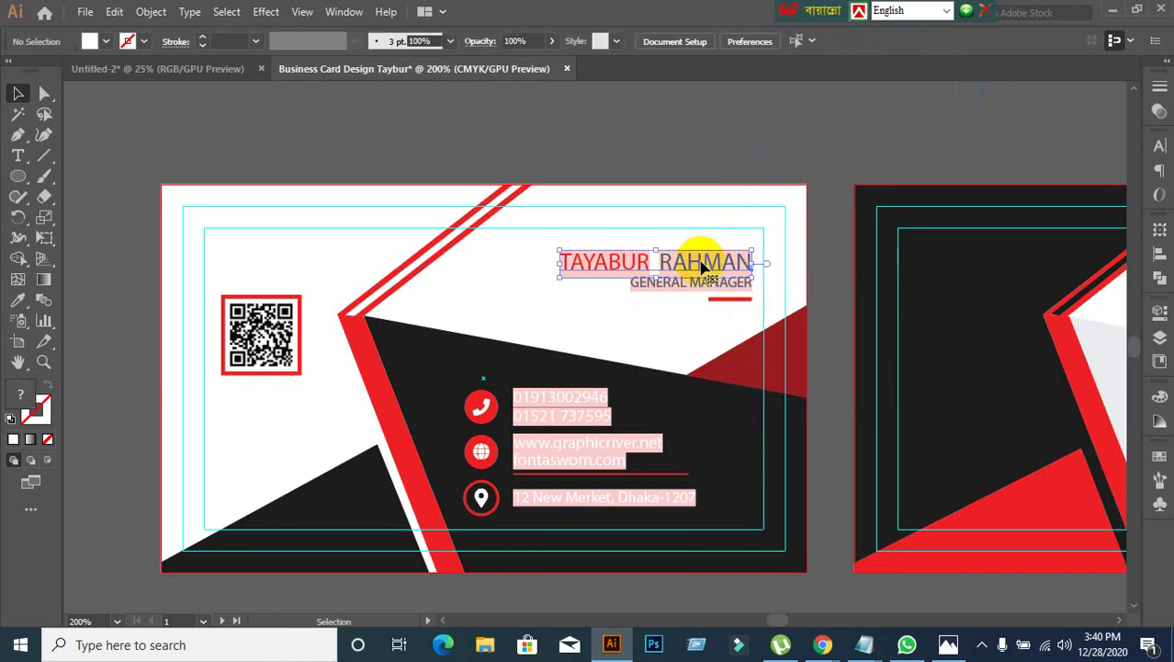
Step: Ungroup the contact details block on the same card and check the phone row as a separate group
left_click(558, 407)
right_click(560, 405)
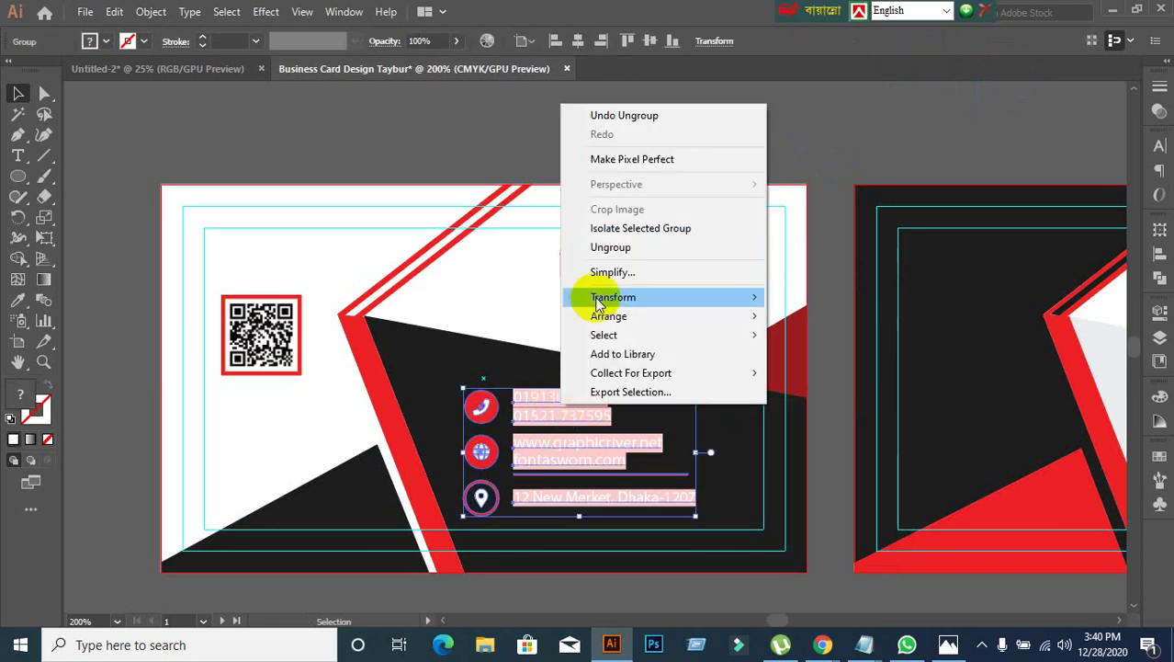
left_click(599, 247)
left_click(598, 138)
left_click(576, 416)
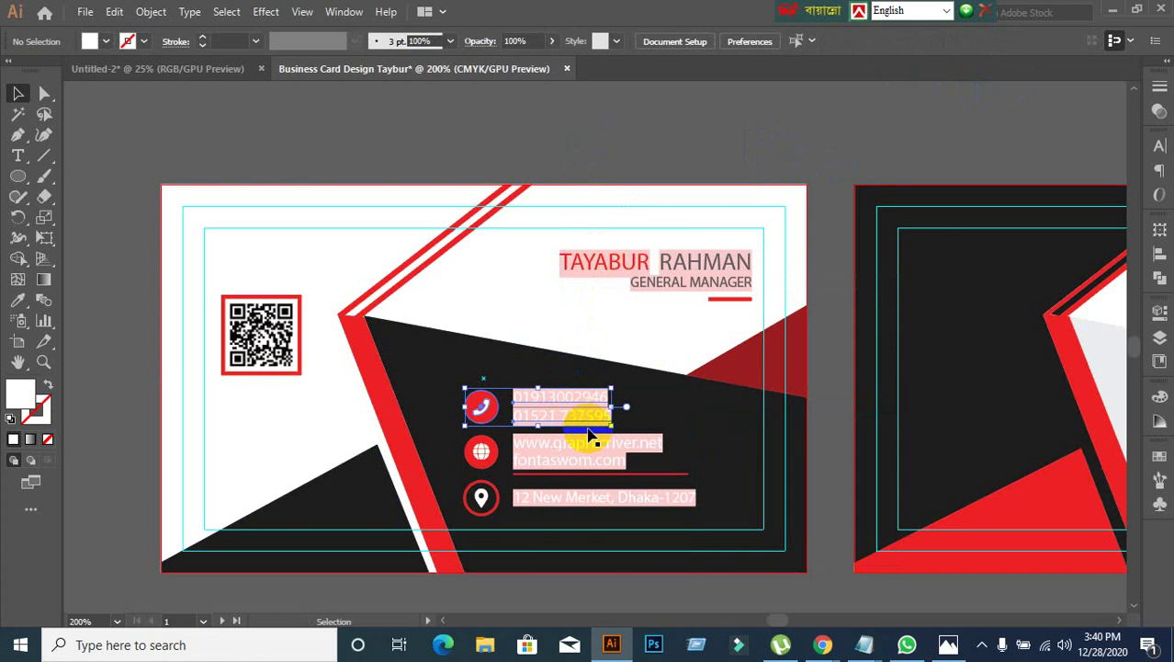
left_click(792, 593)
left_click(907, 645)
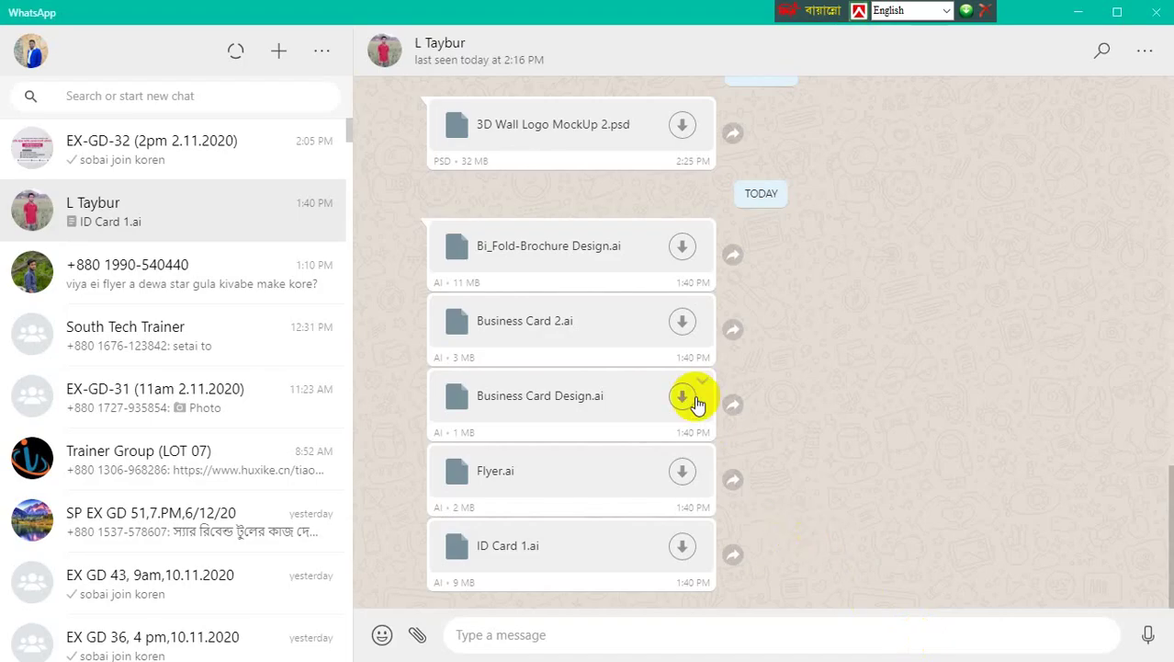
left_click(680, 324)
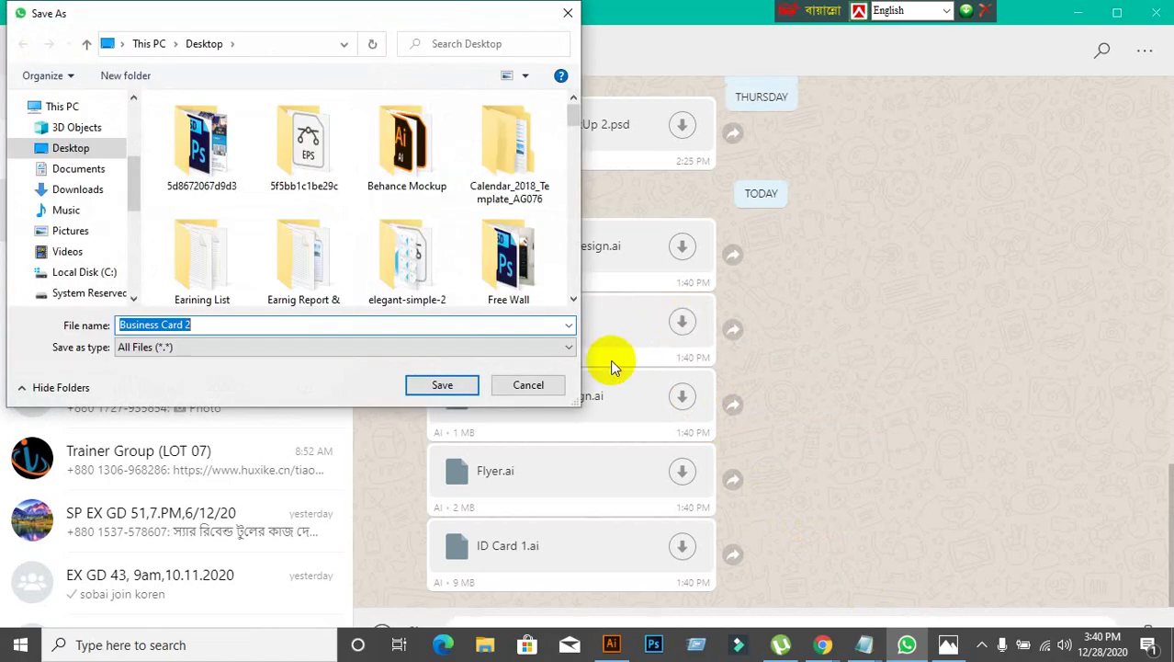
left_click(227, 323)
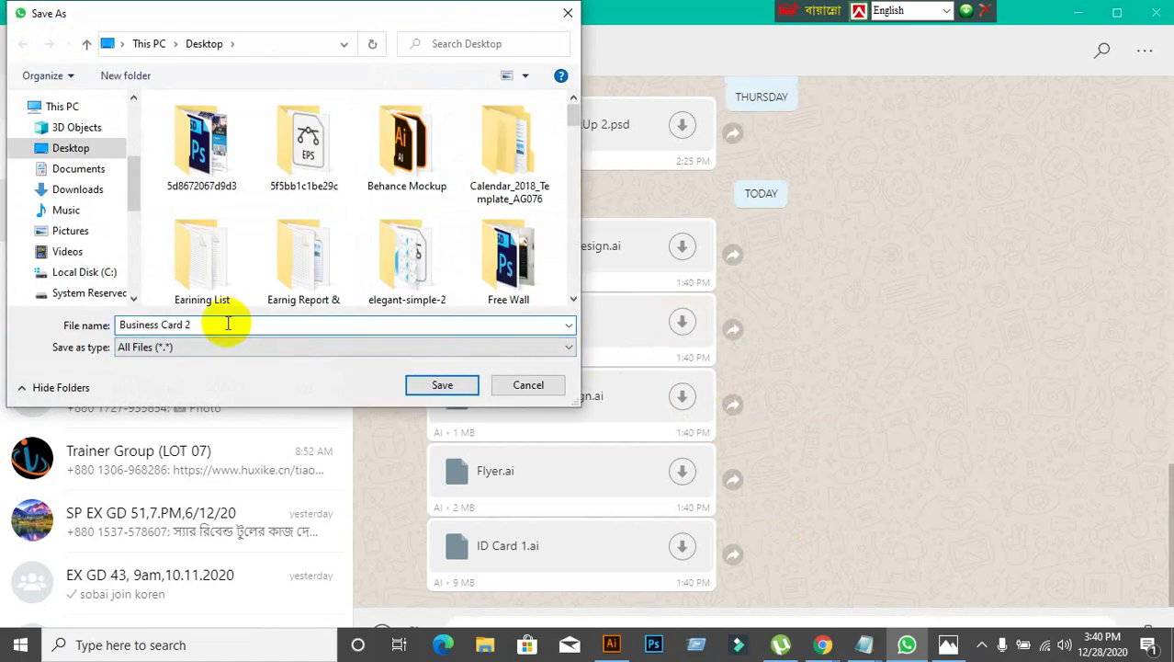
key("BackSpace")
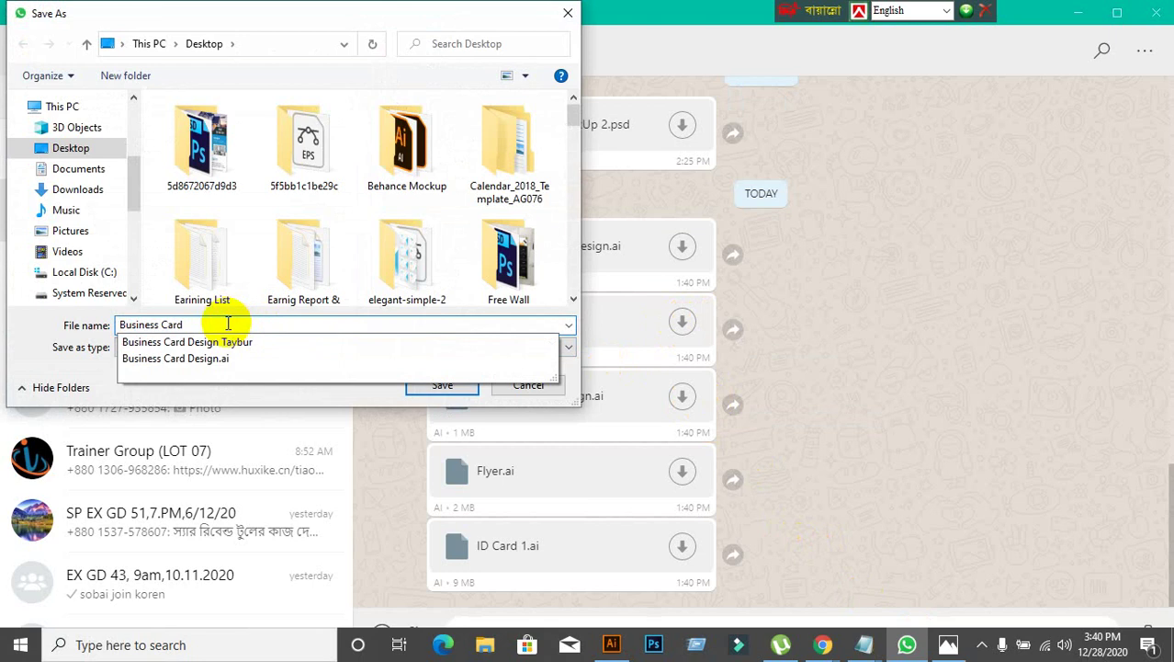
type("Taybur1")
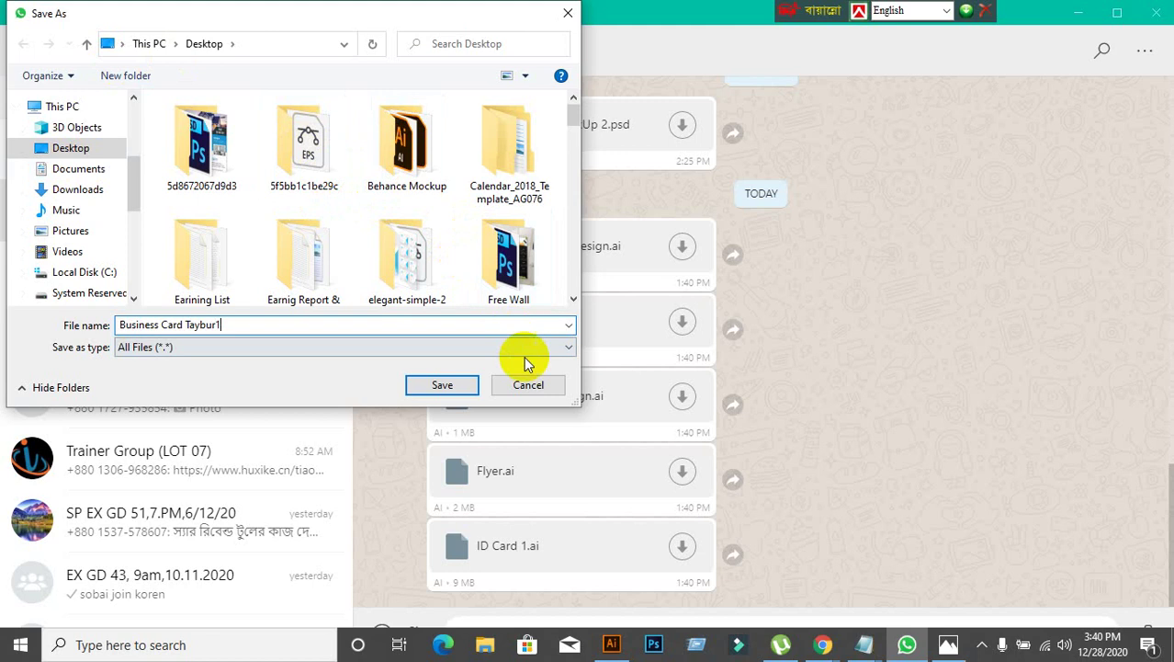
left_click(530, 385)
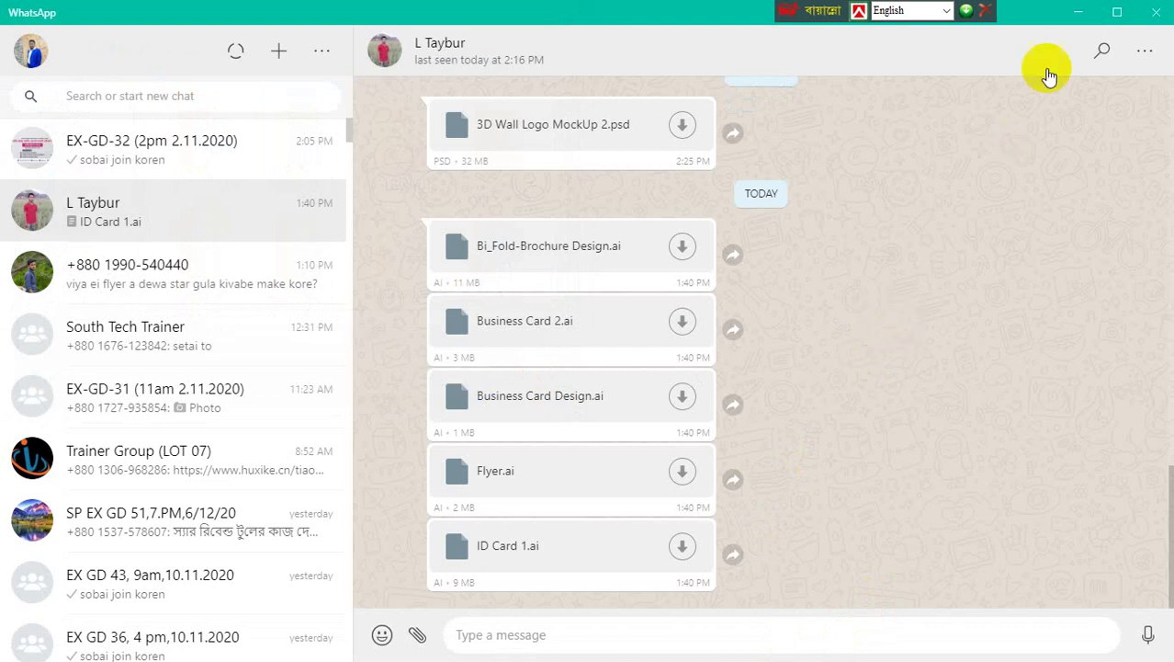
left_click(1071, 10)
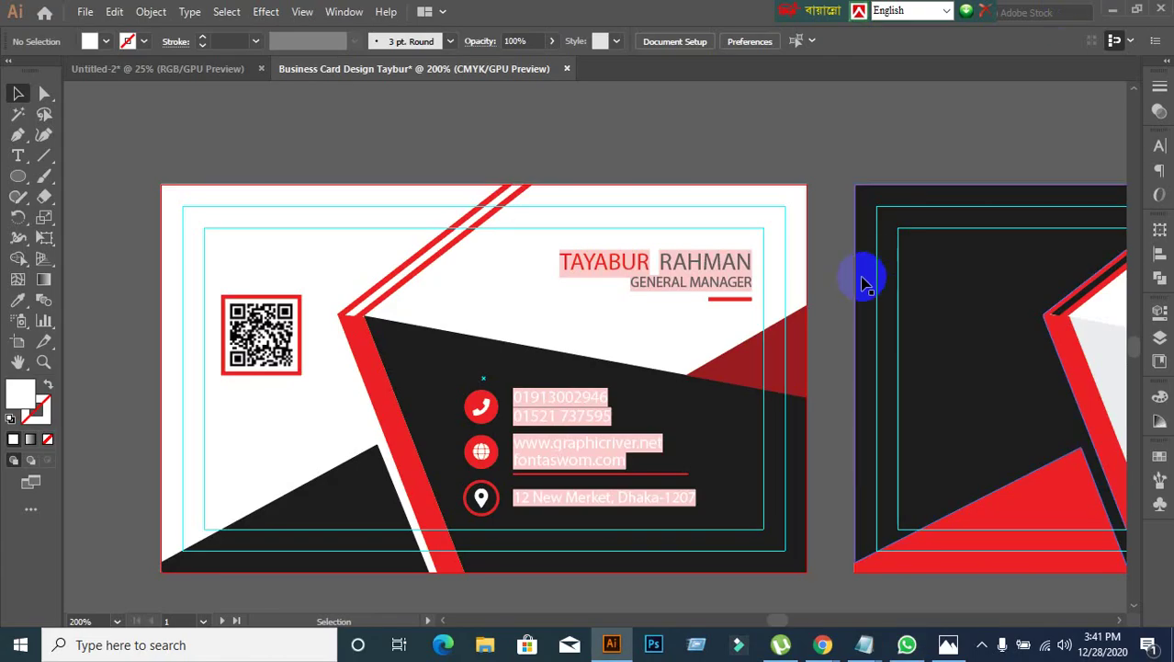
Step: Switch to Google Meet and mute the microphone, leaving the Meet and Illustrator windows minimised
mouse_move(822, 644)
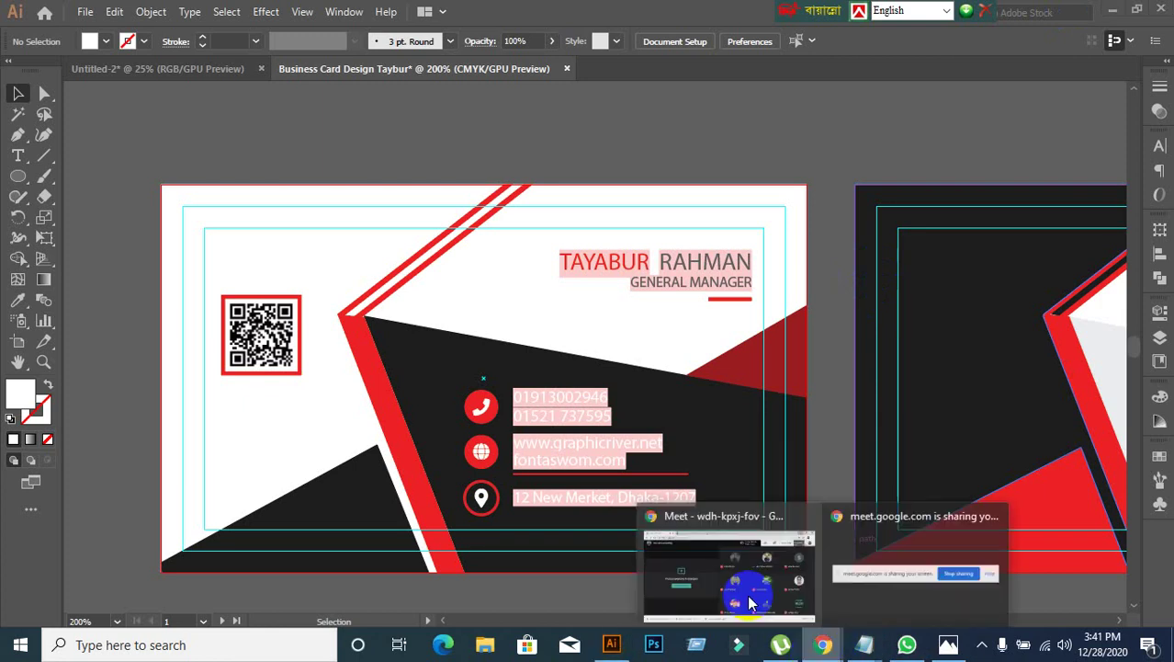
left_click(680, 556)
left_click(531, 542)
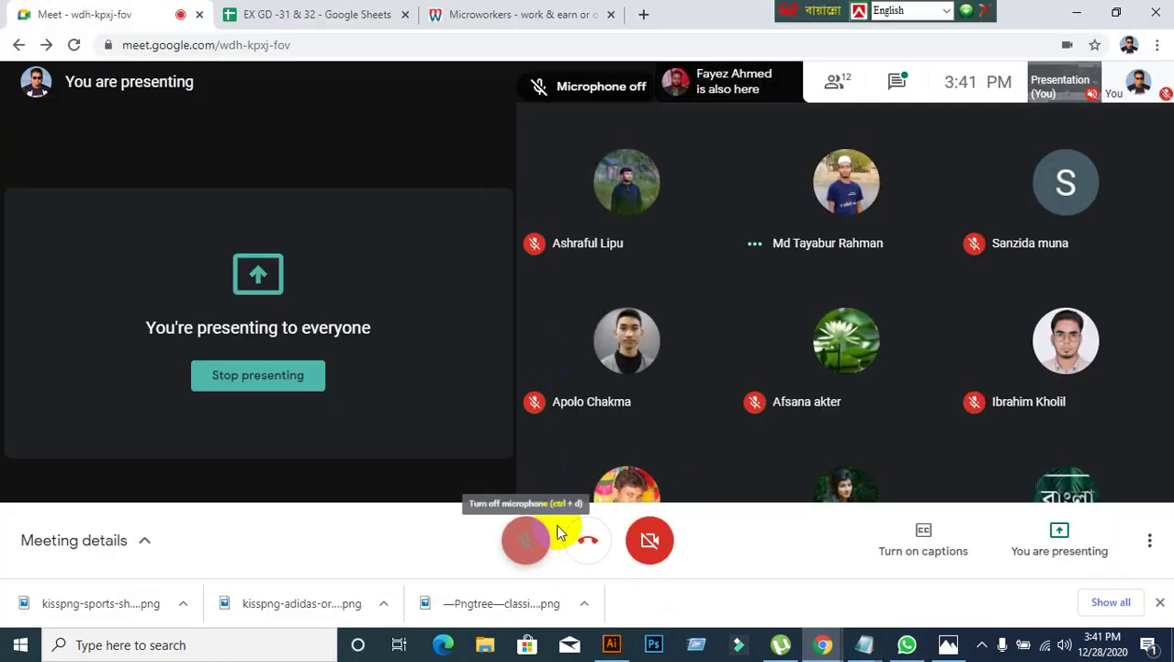
left_click(1077, 12)
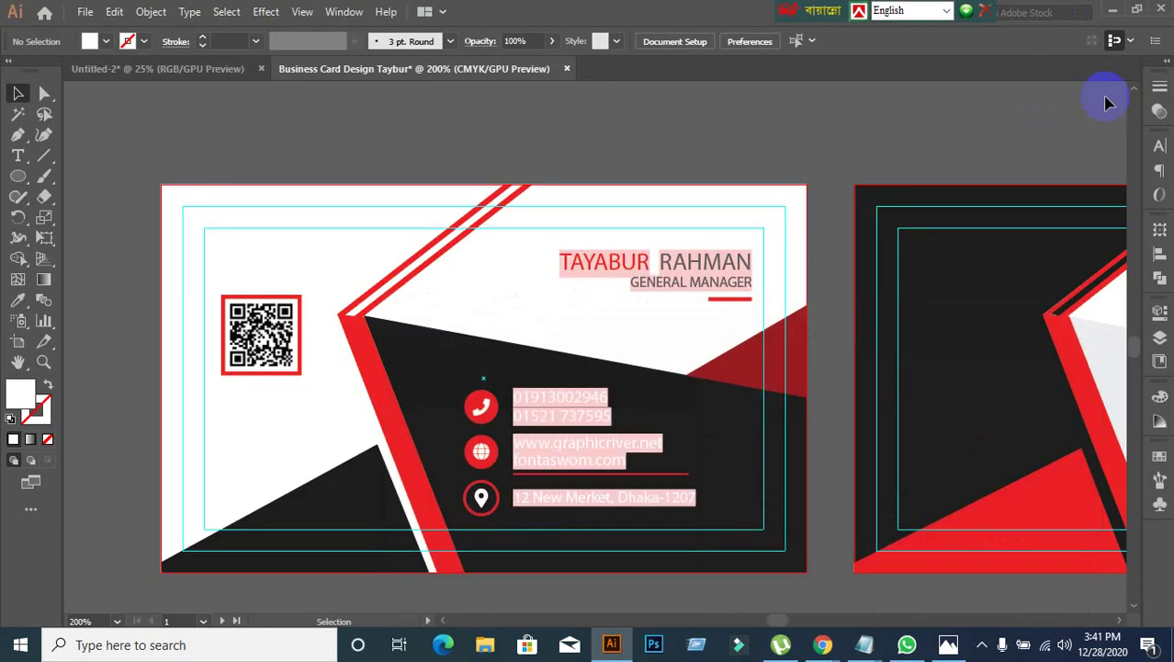
left_click(1112, 7)
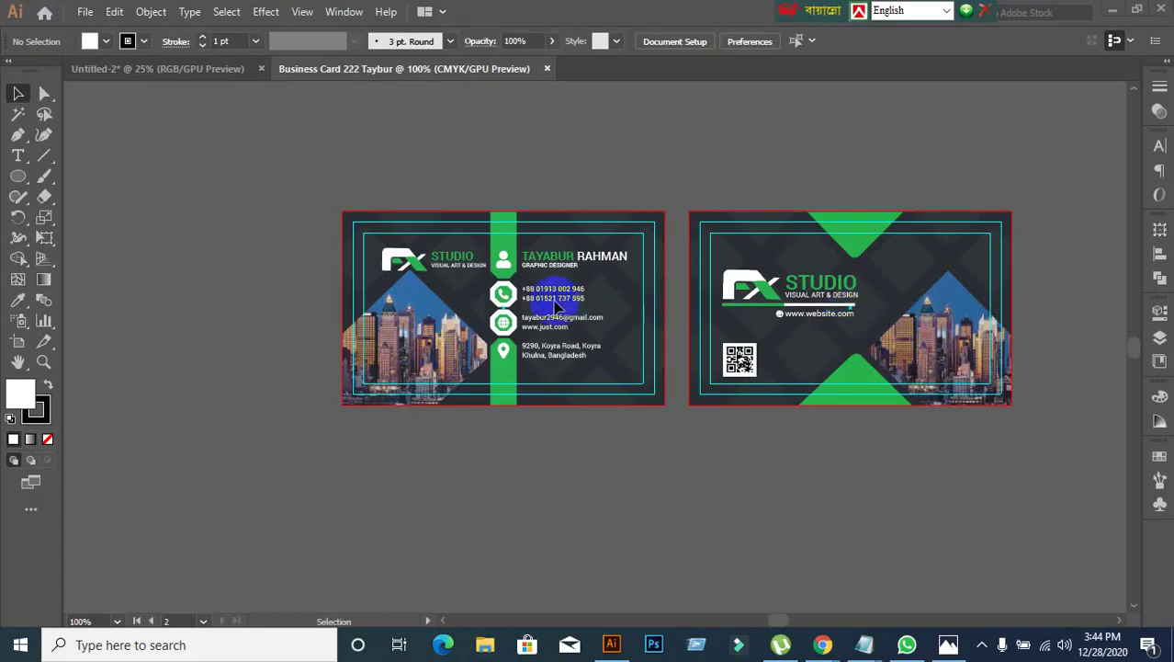
Step: Zoom in on the green business card, check the Google Meet call, and return to Illustrator
scroll(555, 308, "up", 1)
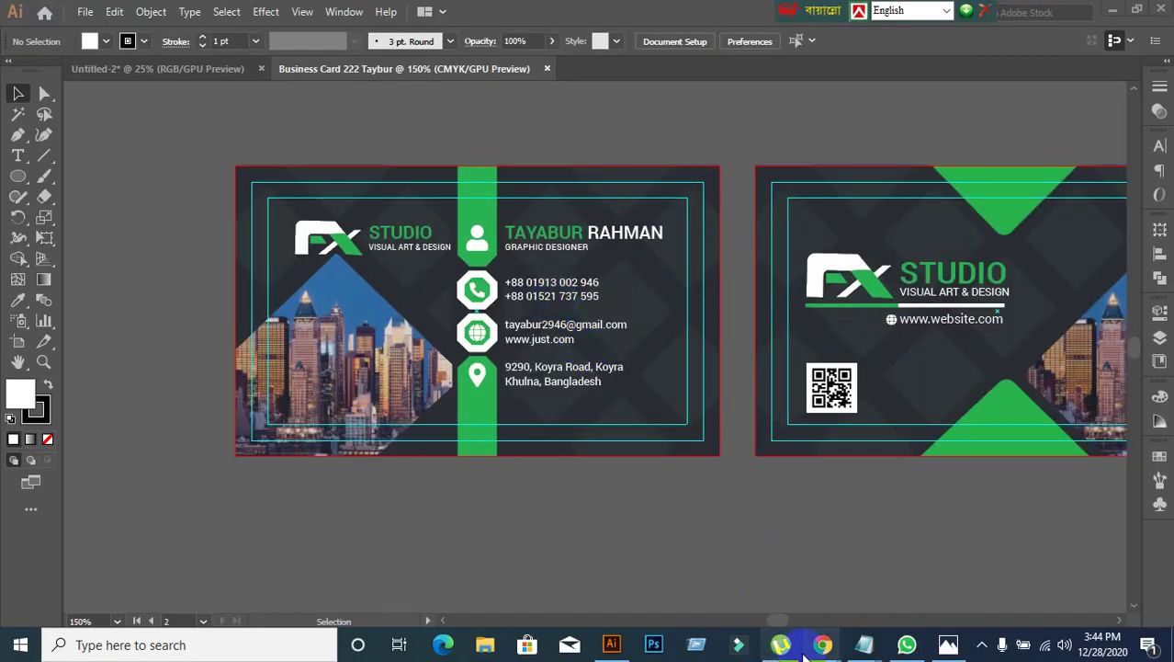
mouse_move(814, 647)
left_click(741, 571)
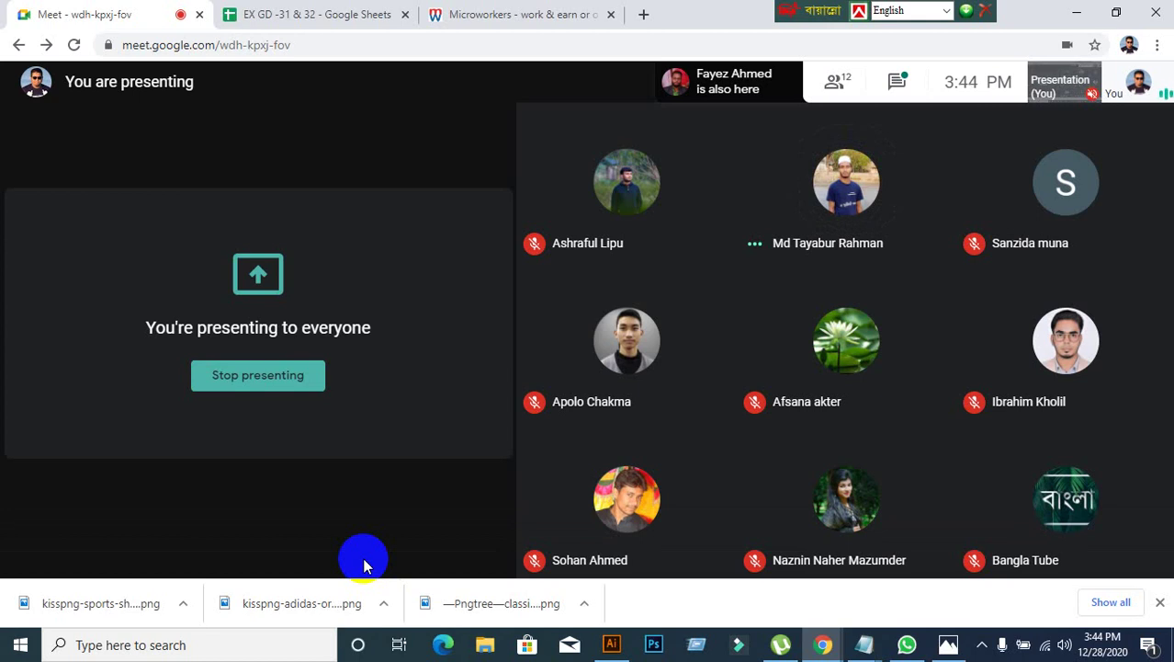
left_click(613, 643)
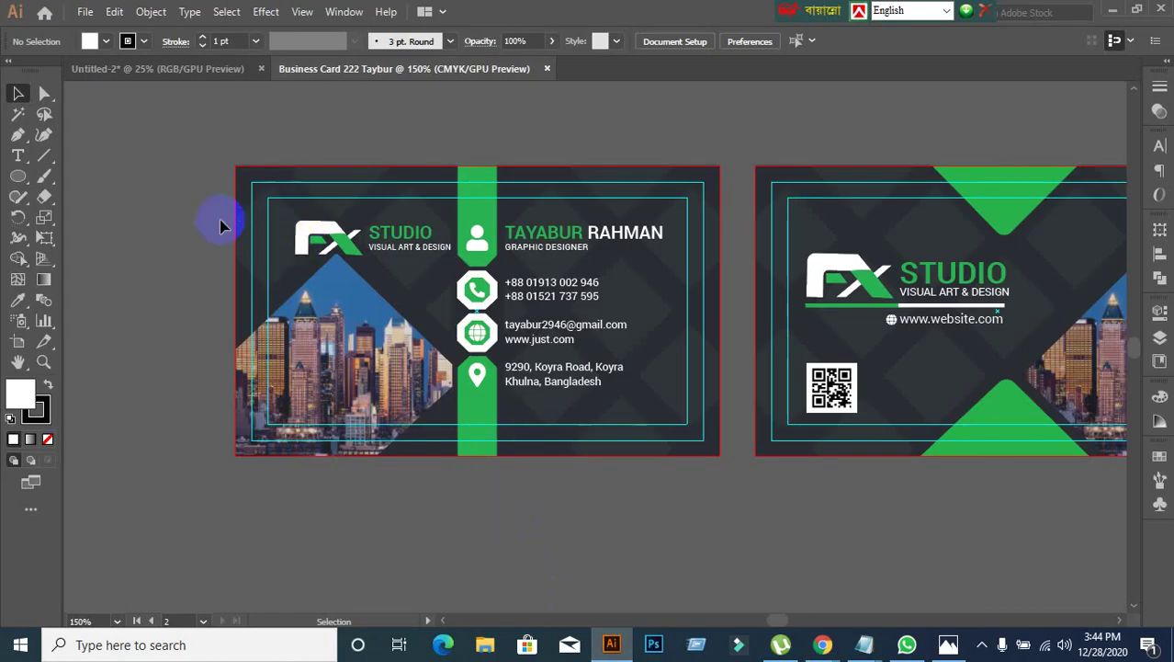
Step: Examine the front of the green business card up close, including the logo, skyline image, icons and contact text
scroll(220, 230, "up", 2)
scroll(538, 262, "down", 2)
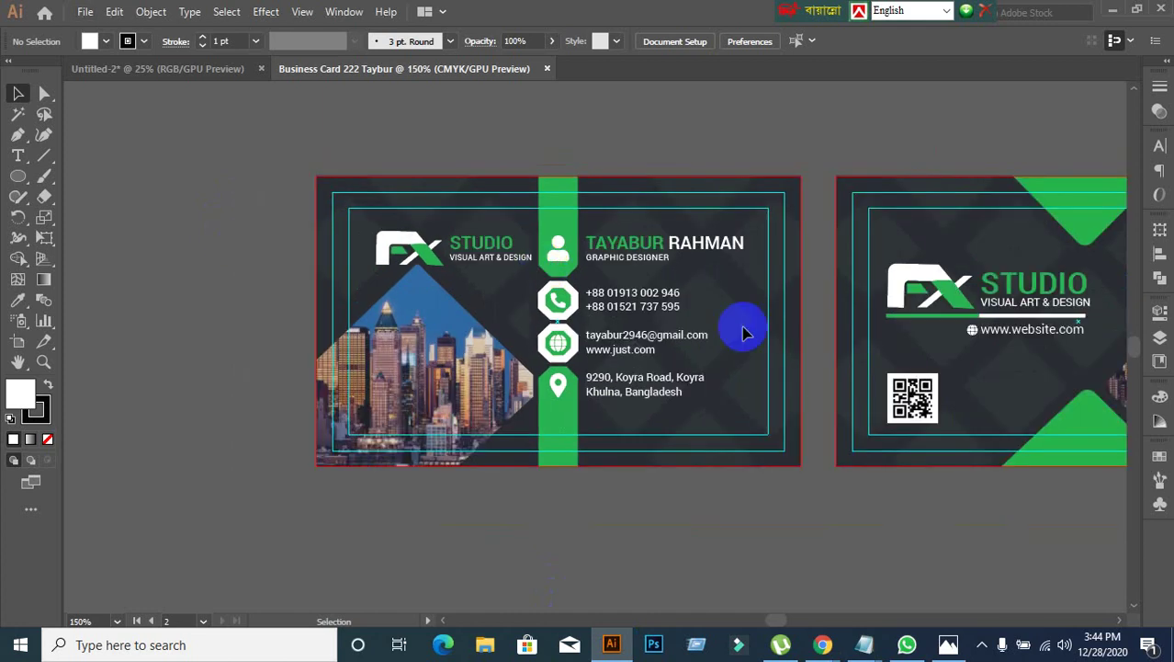
left_click_drag(747, 325, 664, 358)
left_click_drag(401, 337, 532, 351)
scroll(528, 349, "up", 2)
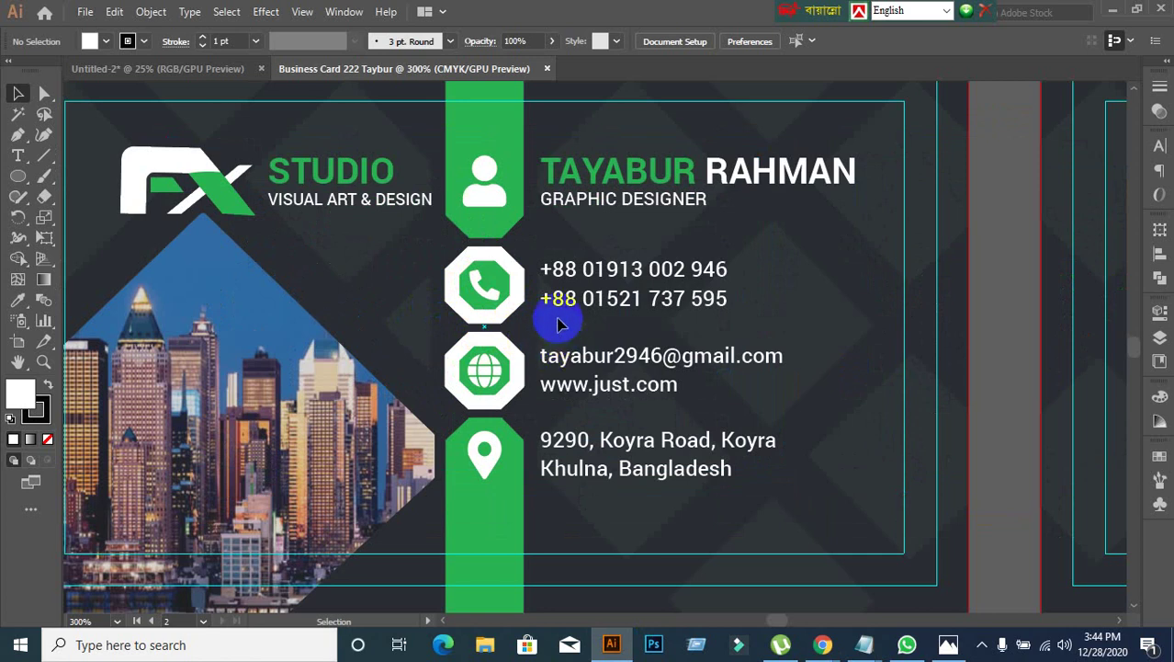
key("ctrl+minus")
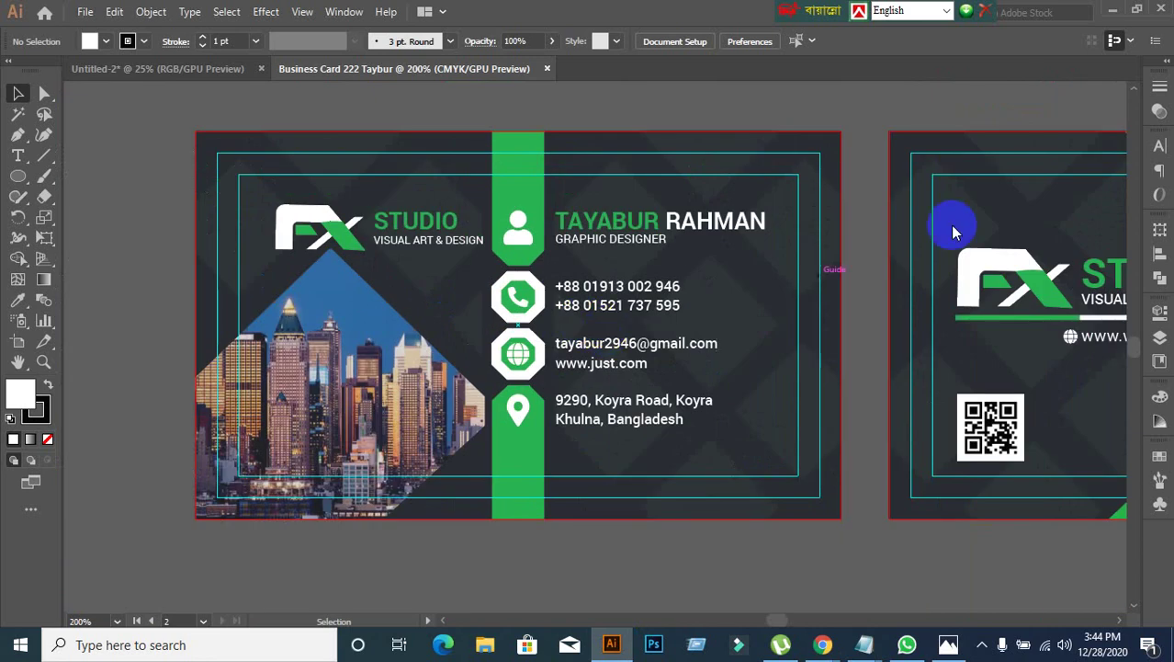
Step: Switch to Google Meet and turn on the microphone
left_click(1110, 12)
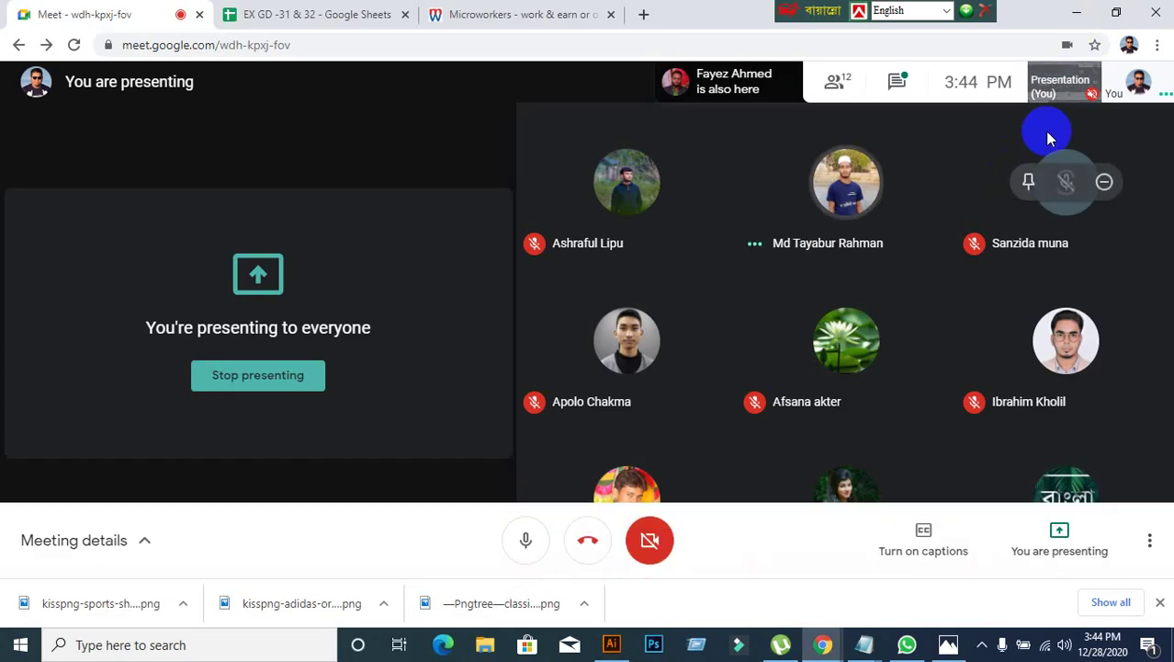
left_click(1077, 16)
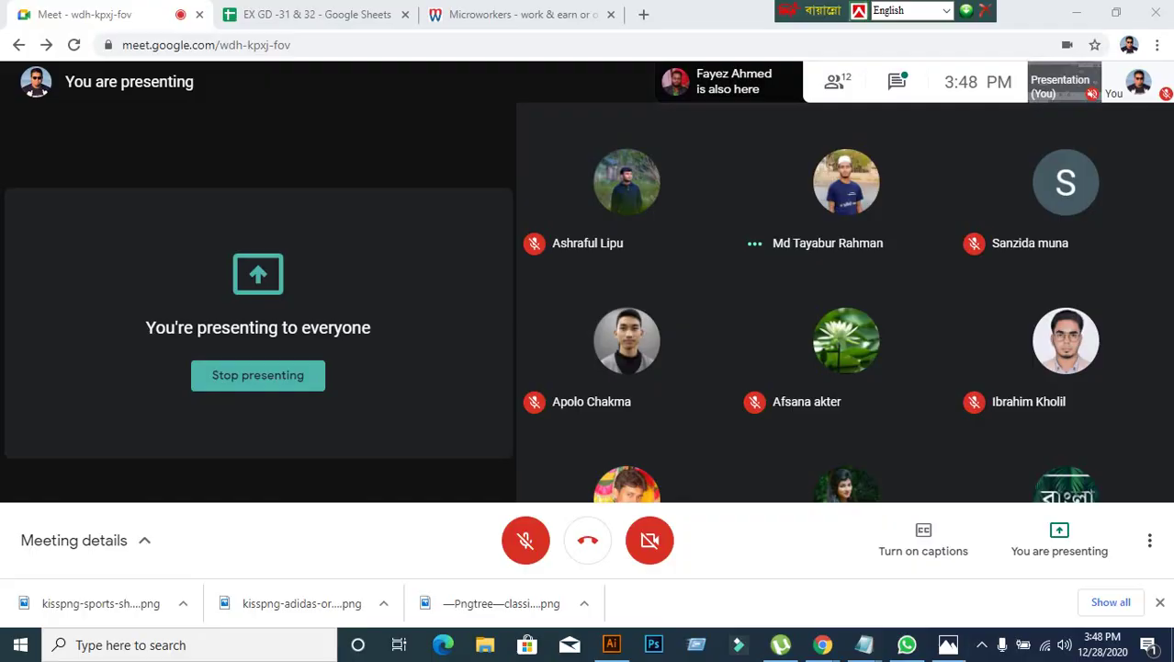
left_click(525, 542)
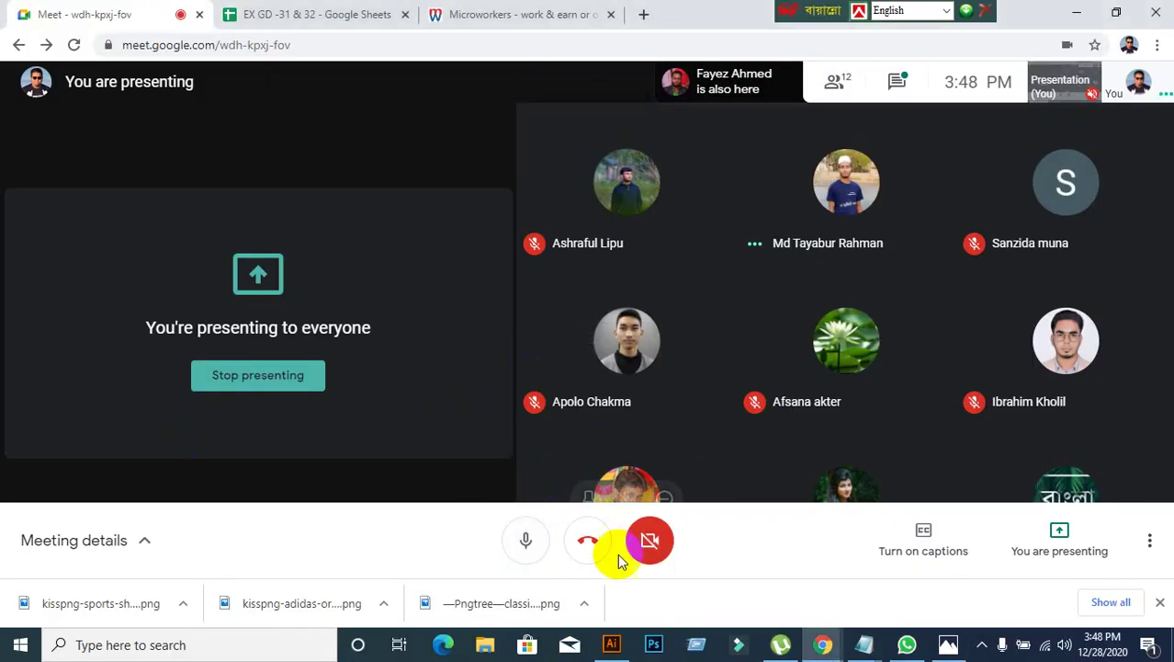
Step: Switch back to Illustrator and unlock all objects in the green business card document
left_click(611, 644)
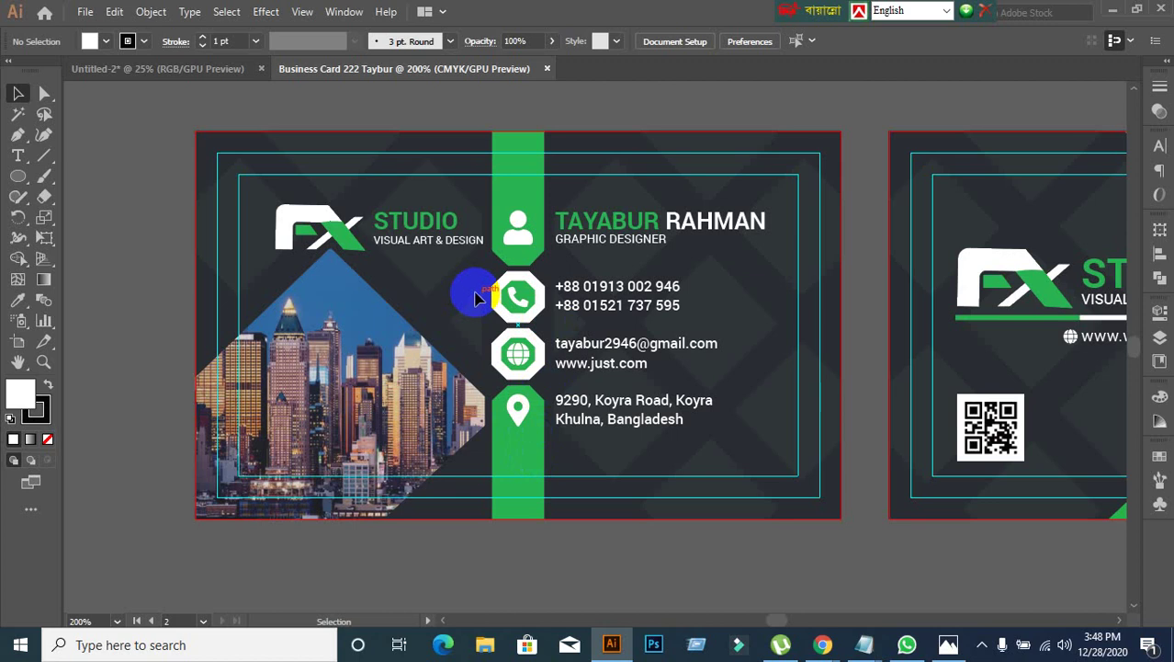
scroll(518, 296, "up", 1)
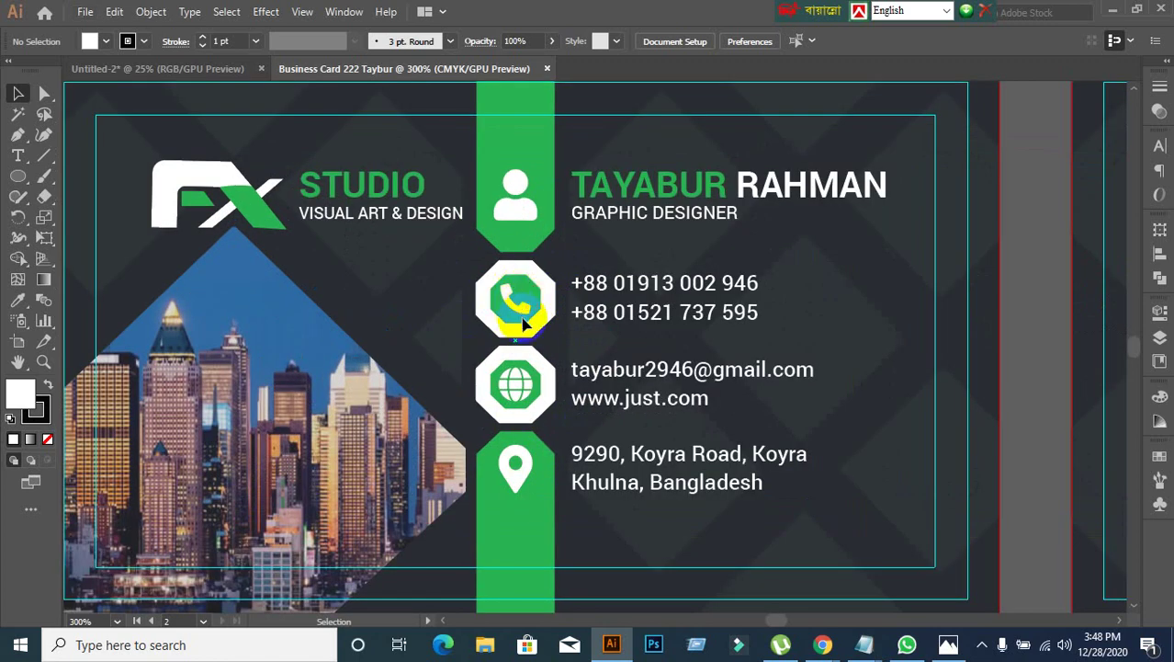
scroll(511, 385, "up", 1)
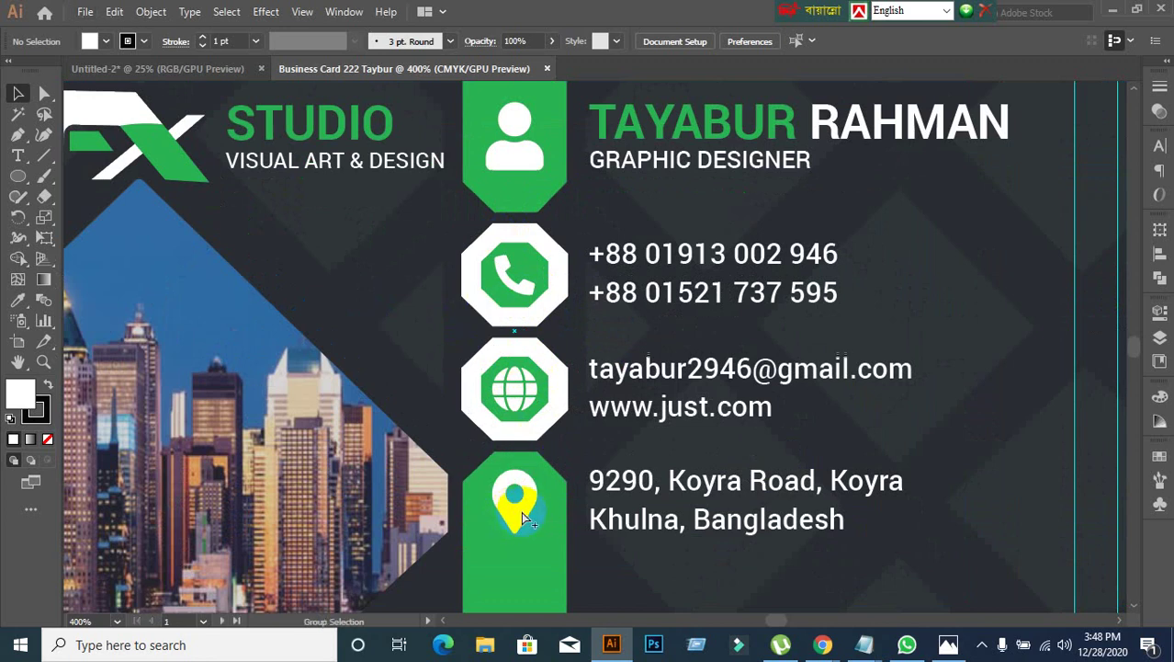
key("ctrl+a")
scroll(598, 471, "down", 2)
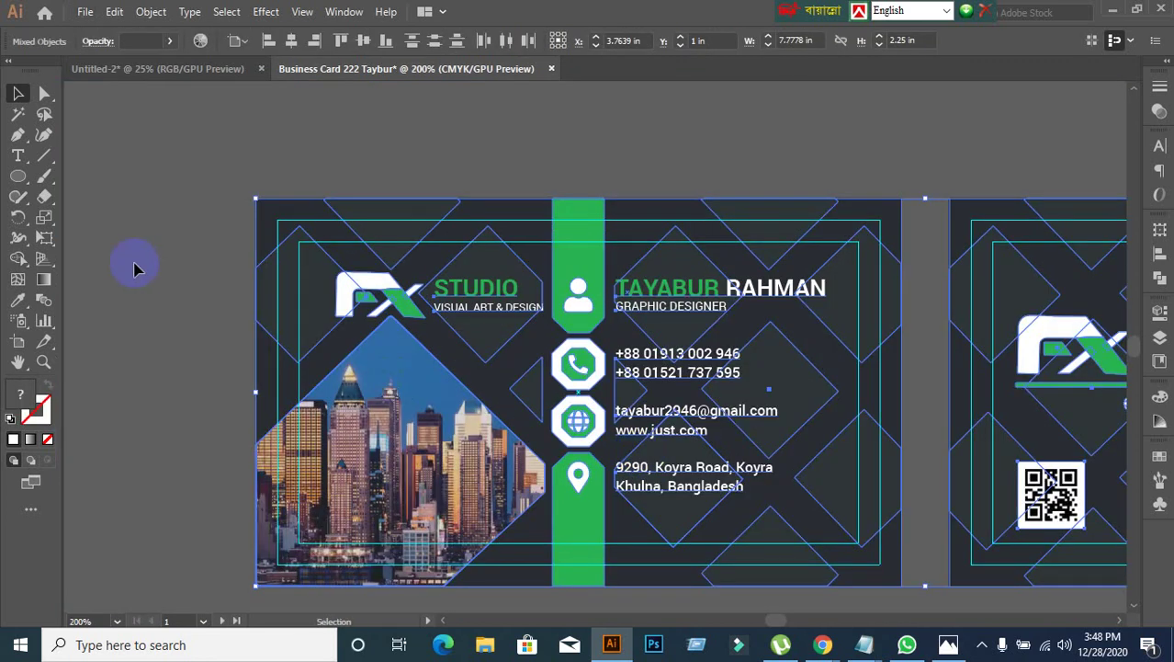
Step: Select the diamond background pattern on the card front to check its grouping, and deselect it
left_click(204, 350)
left_click(310, 283)
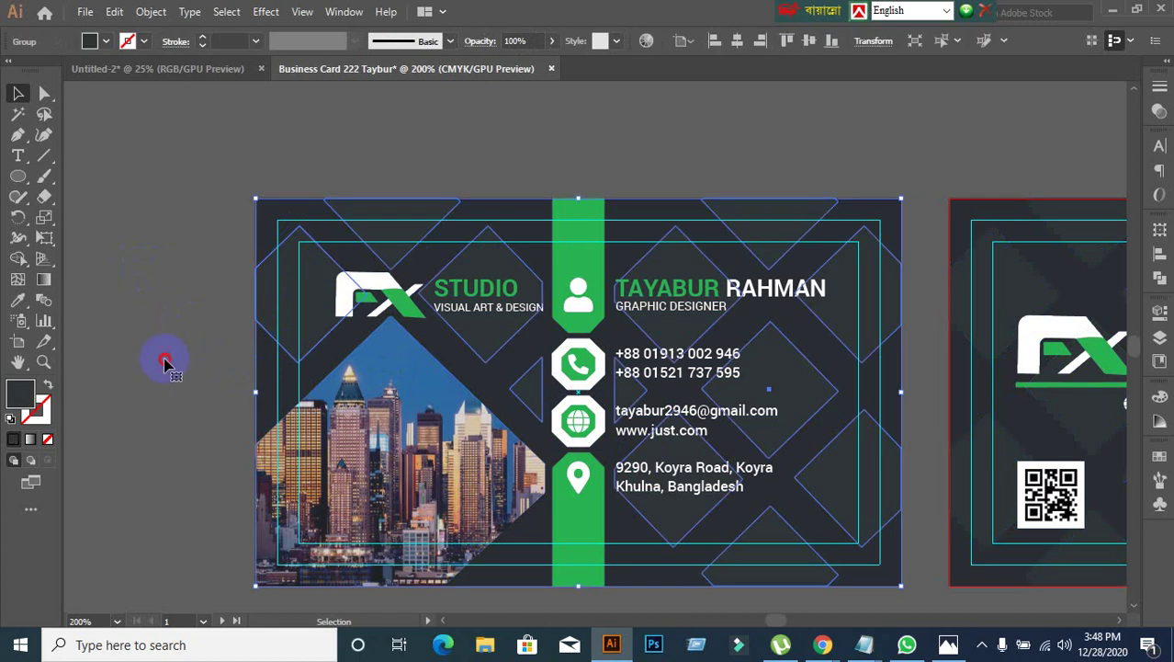
left_click(165, 363)
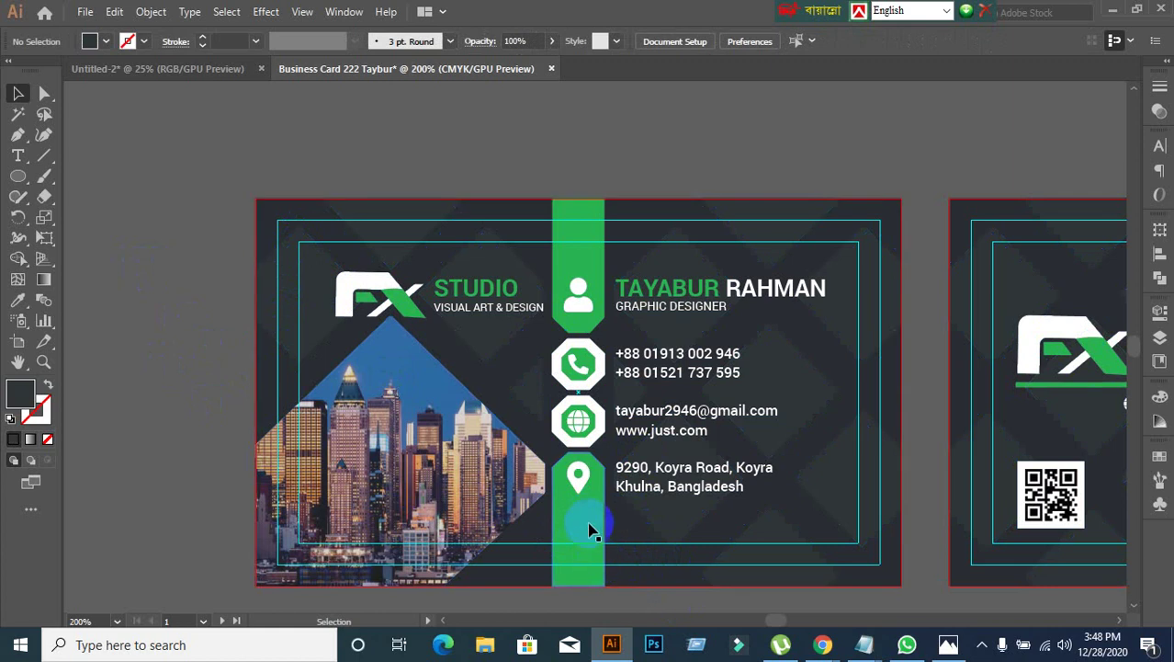
Step: Examine the contact icons on the card front up close, checking their alignment and spacing against the text lines
scroll(616, 440, "up", 2)
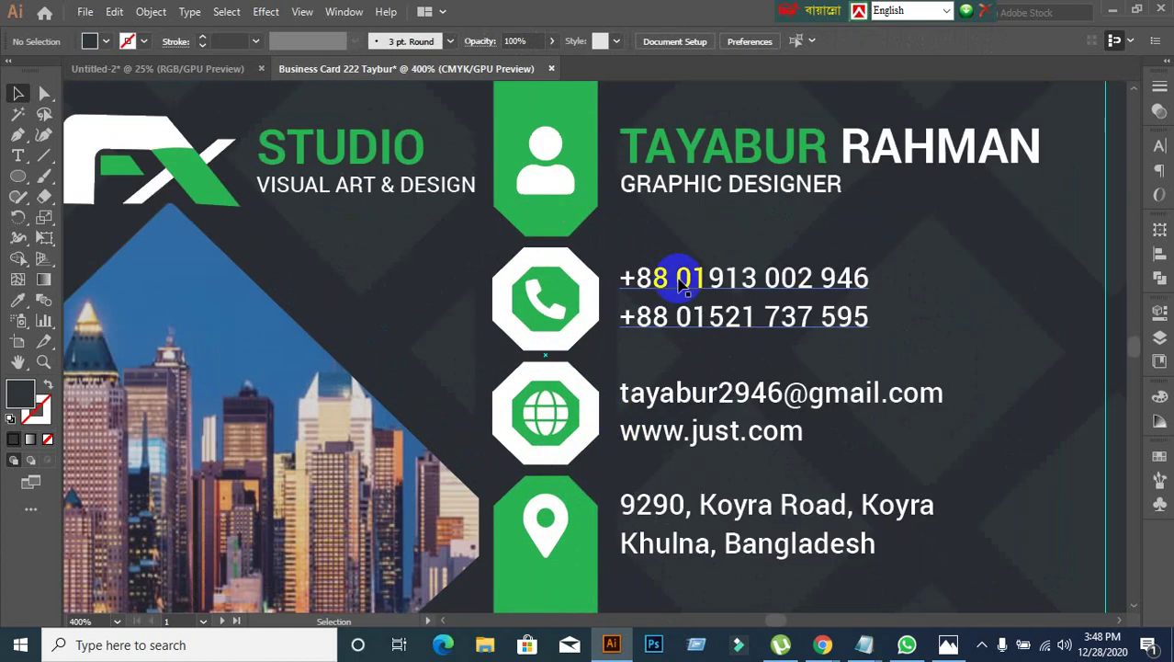
scroll(655, 354, "down", 1)
scroll(574, 313, "up", 1)
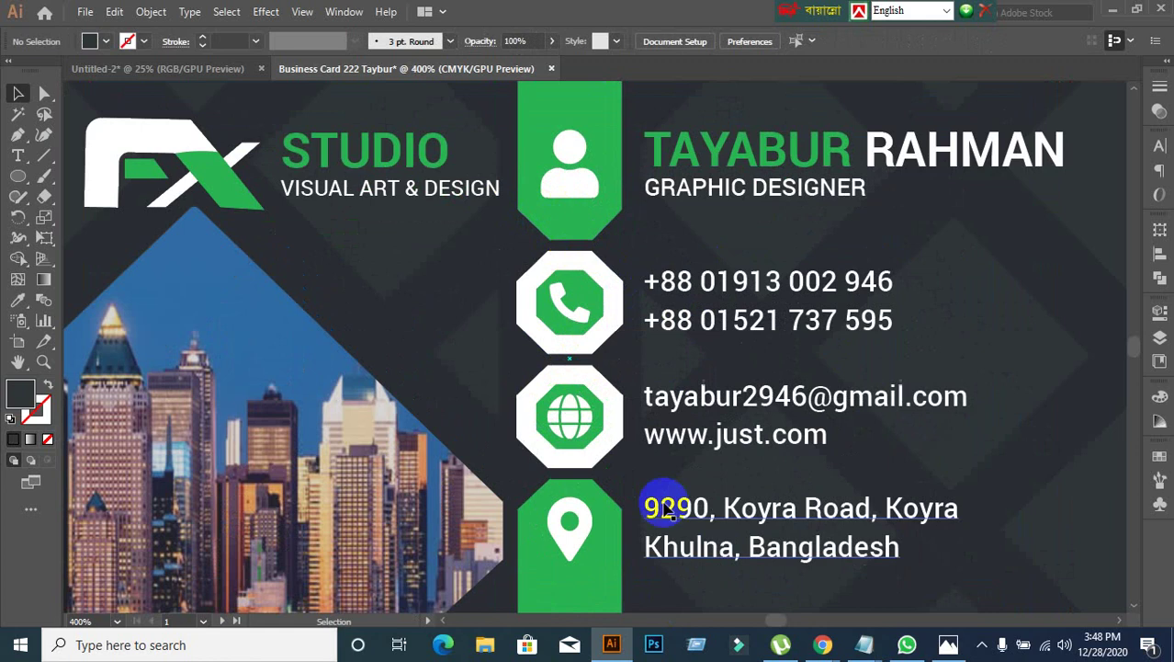
scroll(597, 510, "down", 2)
mouse_move(568, 420)
left_mouse_down()
mouse_move(571, 402)
mouse_move(570, 439)
left_mouse_up()
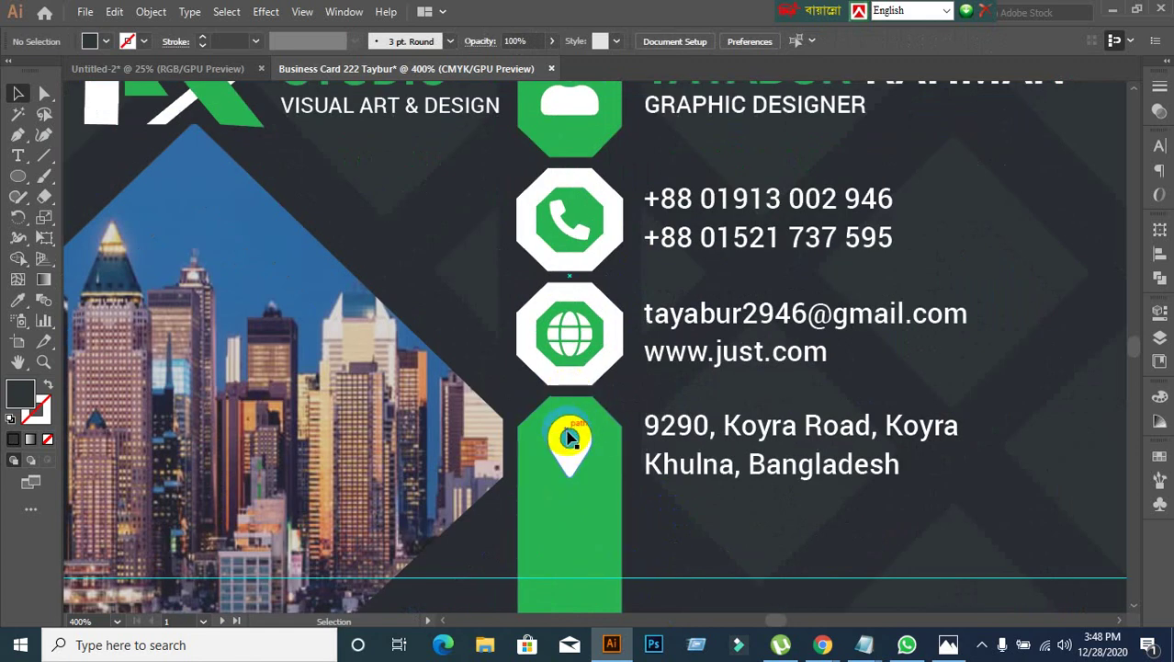
left_click_drag(569, 438, 592, 498)
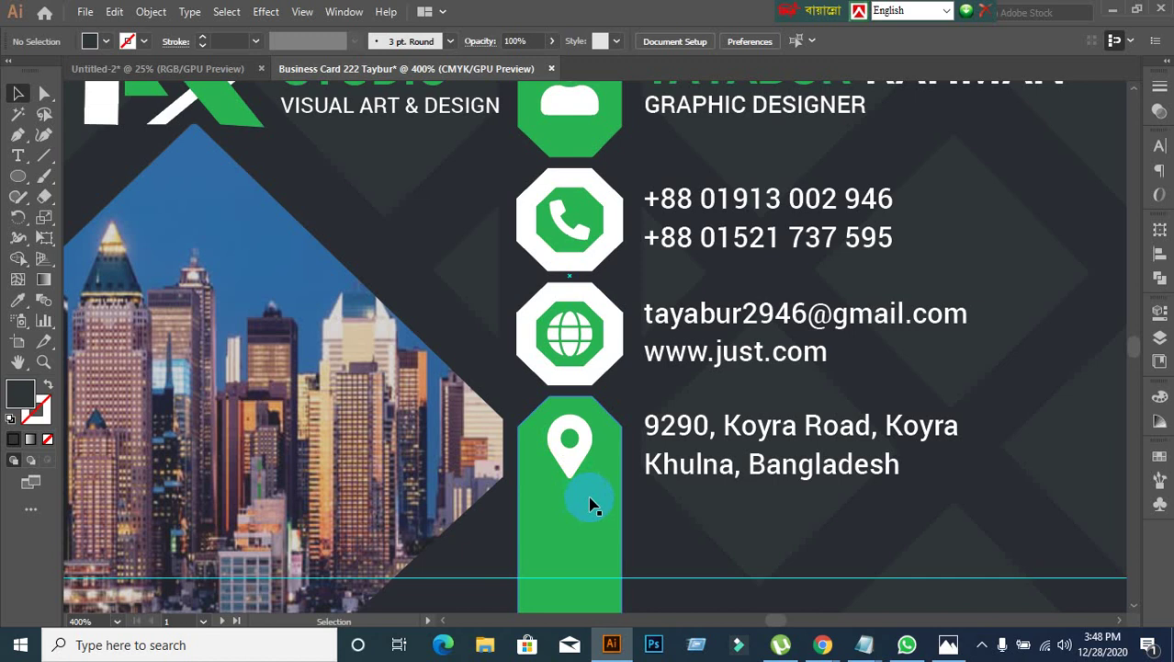
scroll(593, 501, "up", 1)
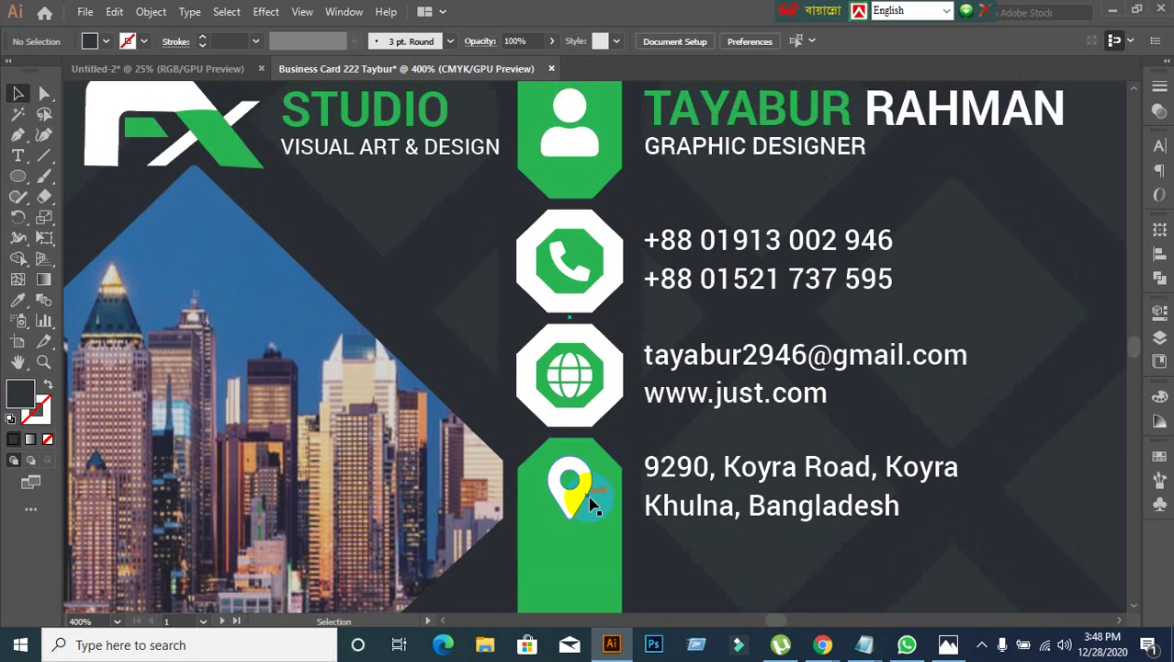
left_click_drag(591, 503, 579, 213)
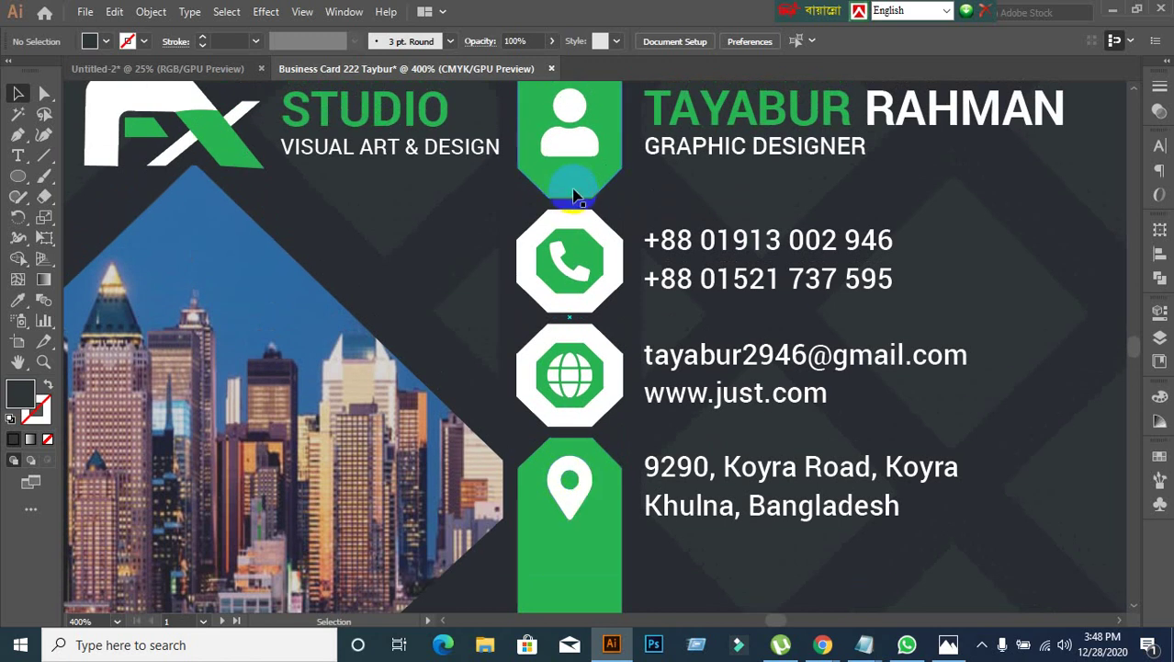
left_click_drag(574, 196, 571, 286)
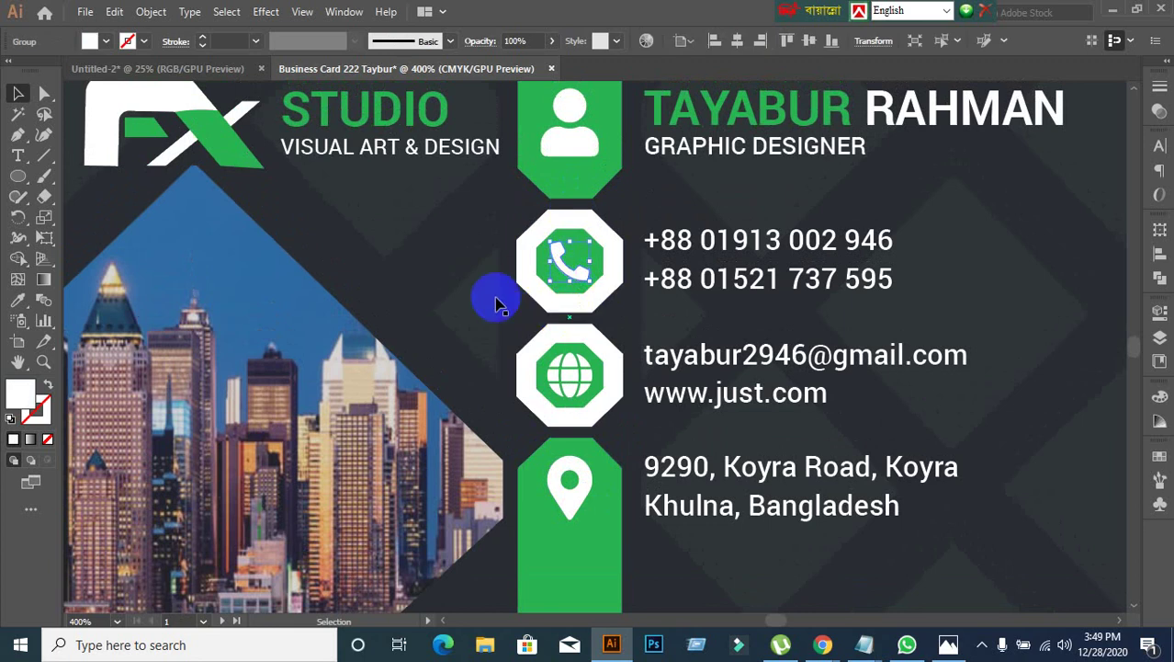
Step: Check the card front's dark background rectangle and the person, phone and globe icons, leaving nothing selected
left_click(439, 251)
scroll(437, 296, "down", 1)
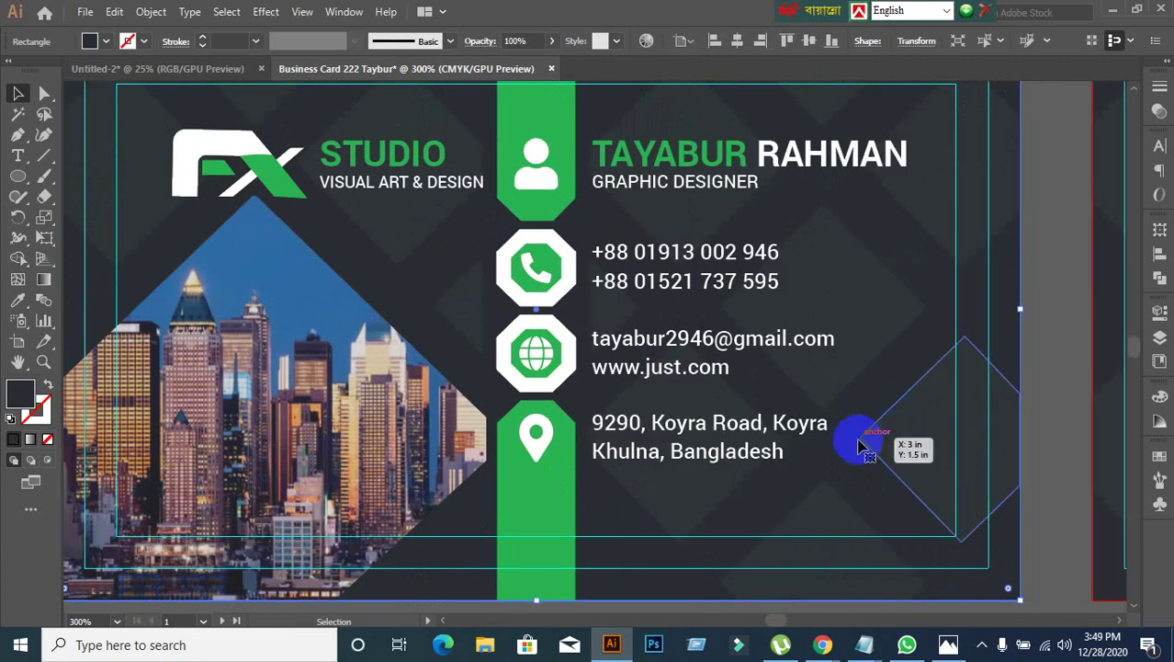
left_click(821, 450)
scroll(558, 221, "up", 1)
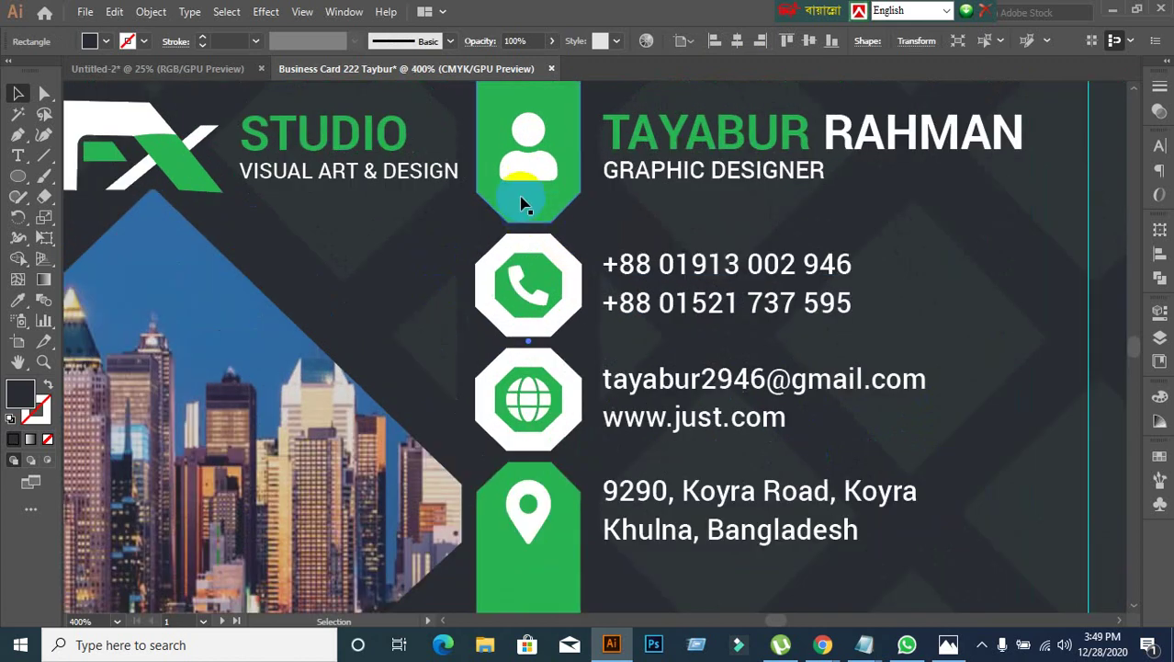
left_click(529, 228)
left_click(529, 188)
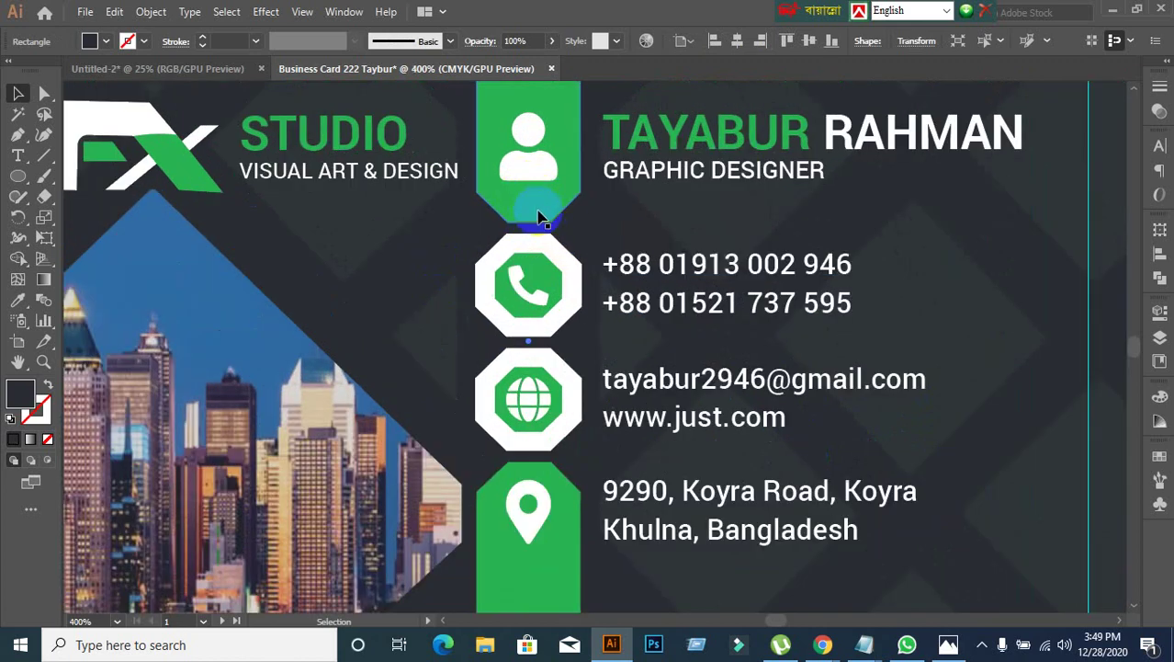
left_click(530, 377)
scroll(532, 381, "down", 2)
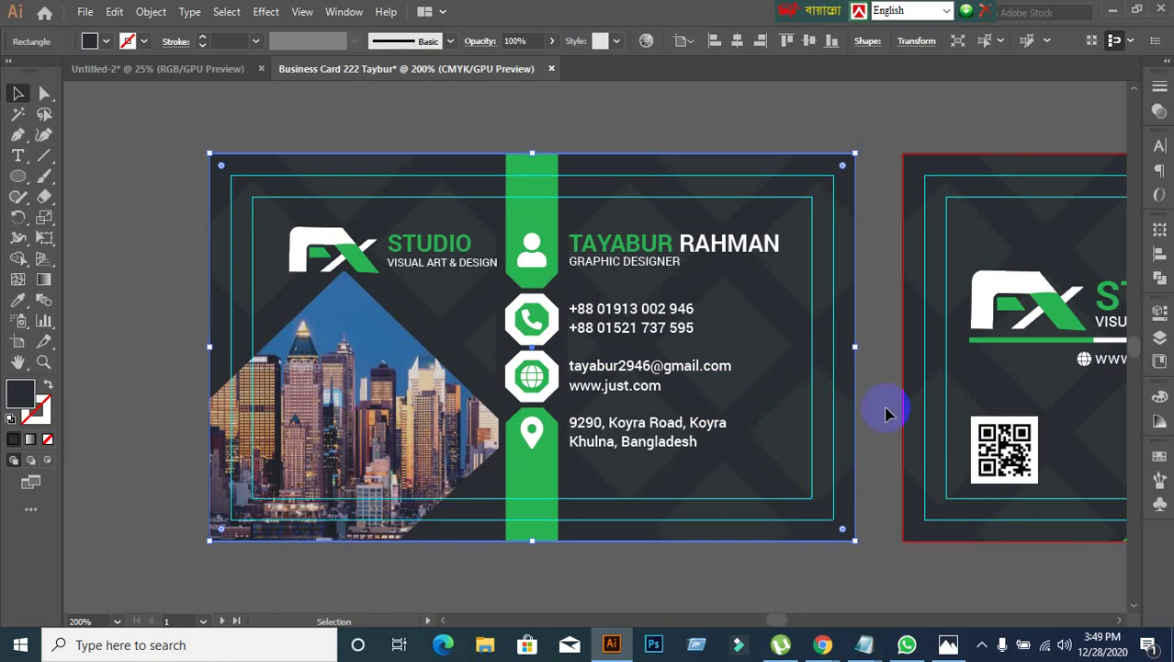
left_click(647, 120)
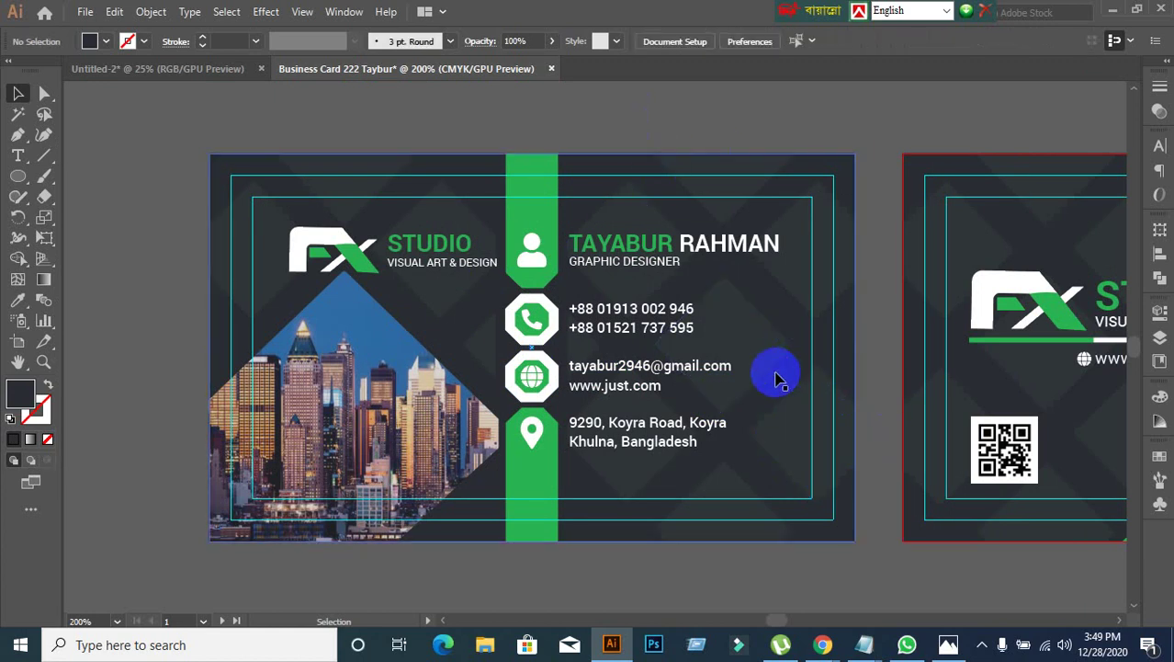
Step: Examine the diamond background pattern along the upper and lower edges of the card front, comparing how the shapes are cut off
left_click_drag(775, 371, 673, 343)
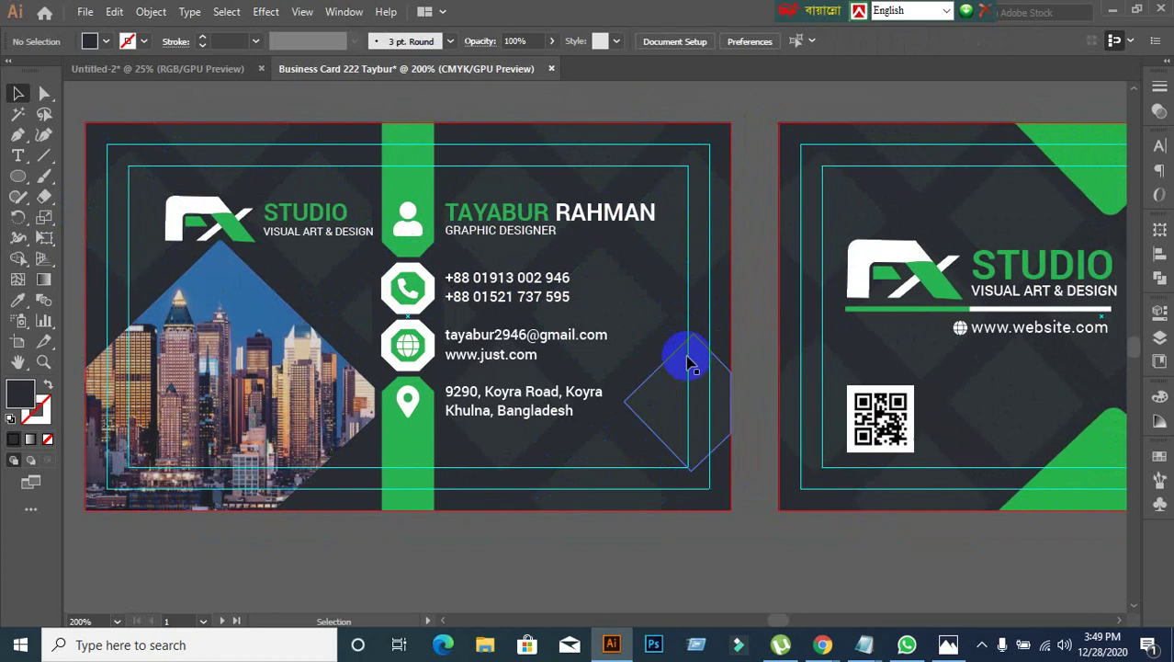
scroll(578, 569, "down", 1)
scroll(584, 539, "up", 3)
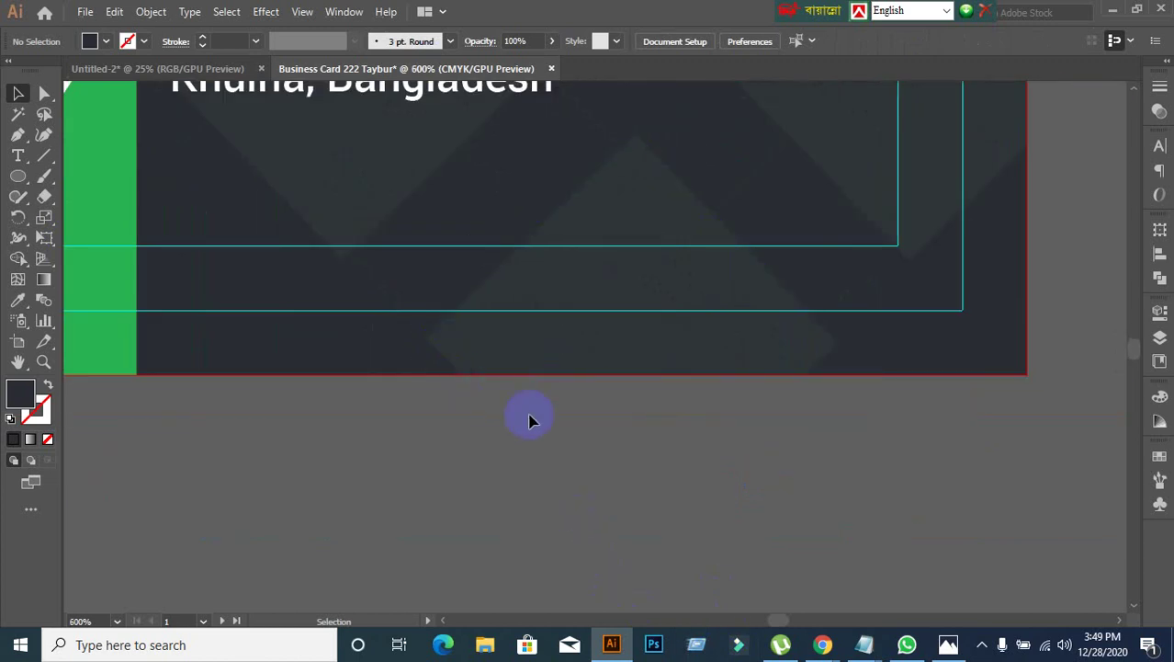
scroll(528, 420, "down", 2)
scroll(549, 433, "up", 5)
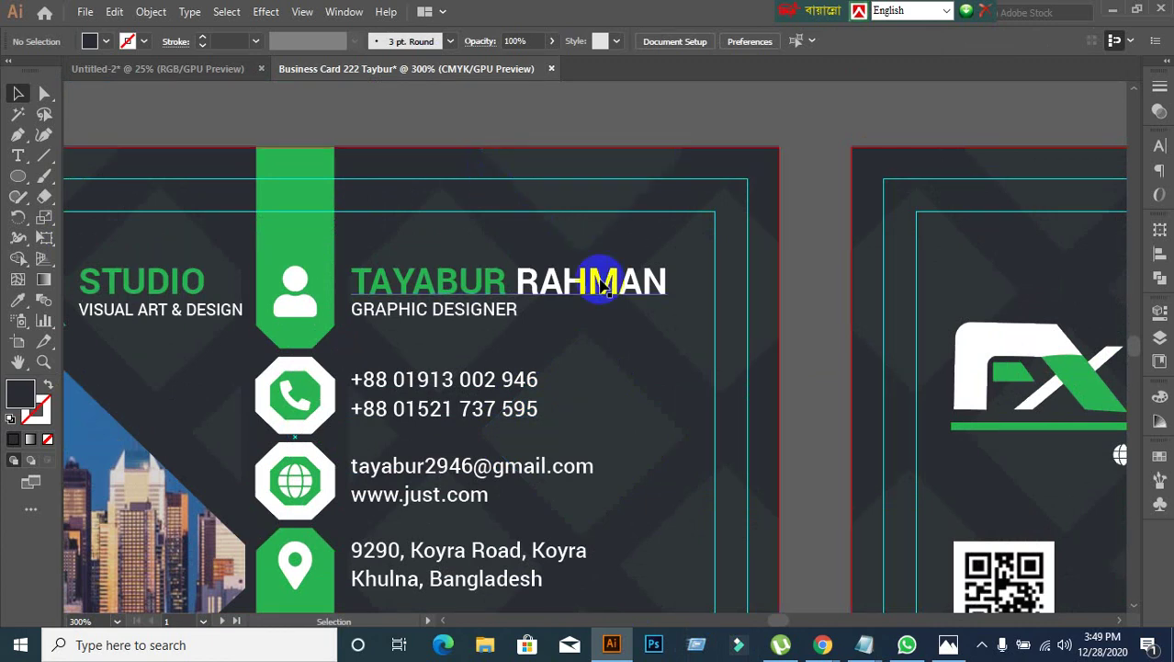
scroll(624, 332, "down", 4)
scroll(614, 461, "up", 2)
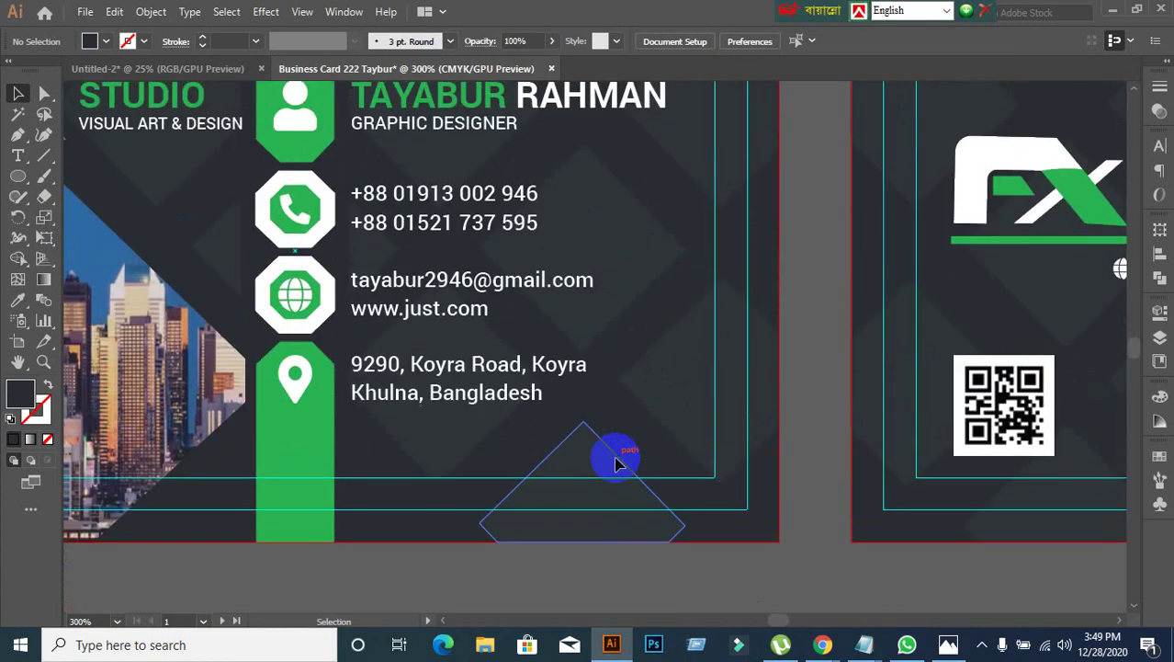
scroll(614, 461, "up", 3)
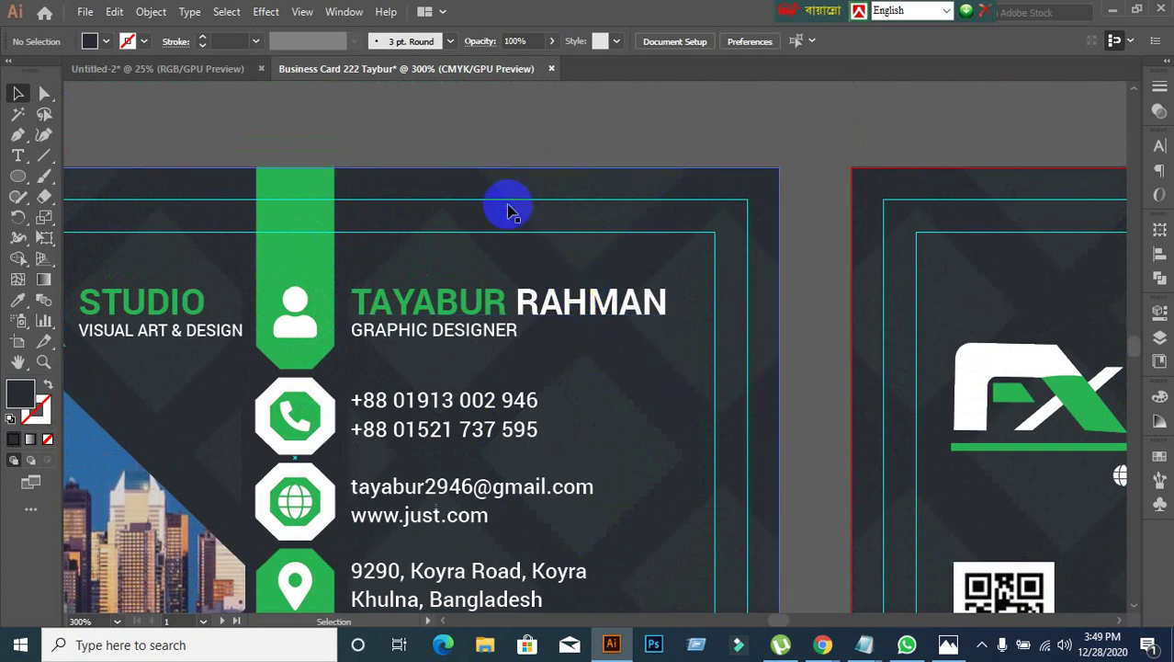
scroll(708, 276, "down", 6)
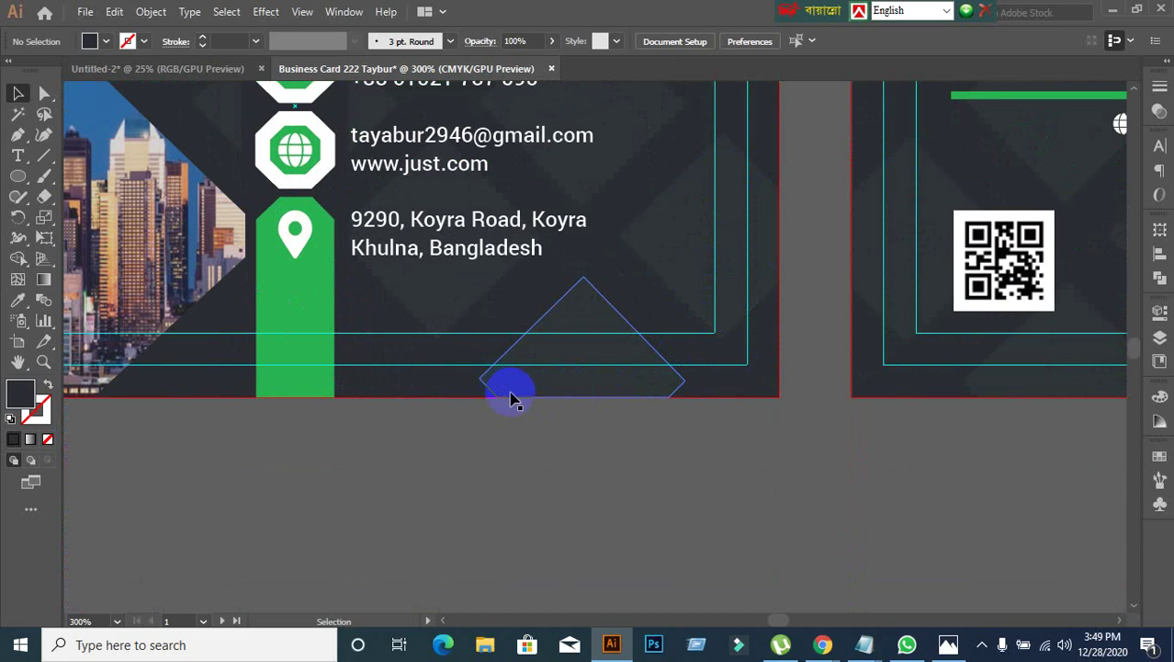
scroll(512, 398, "down", 1)
scroll(550, 294, "up", 4)
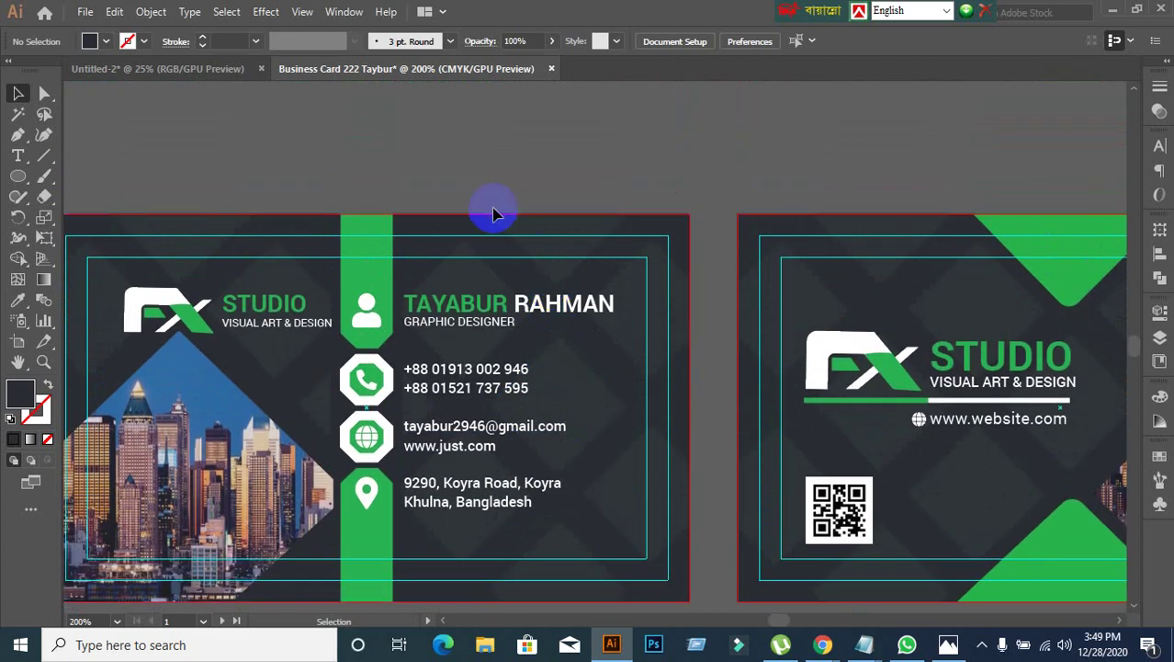
scroll(572, 332, "down", 4)
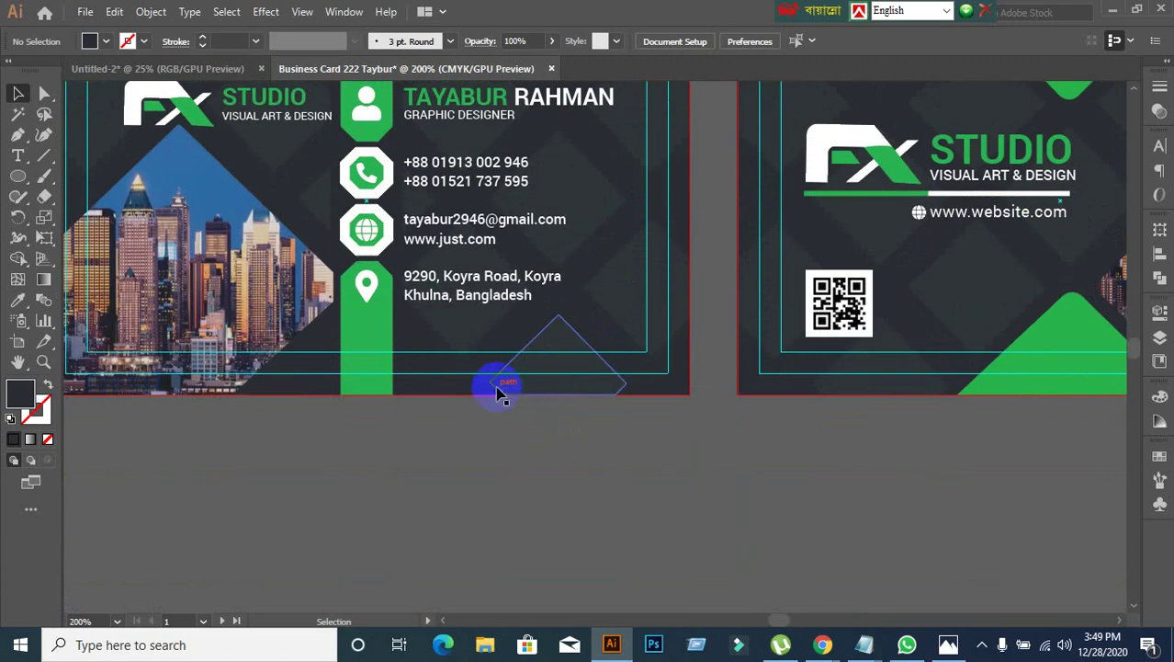
scroll(676, 377, "up", 1)
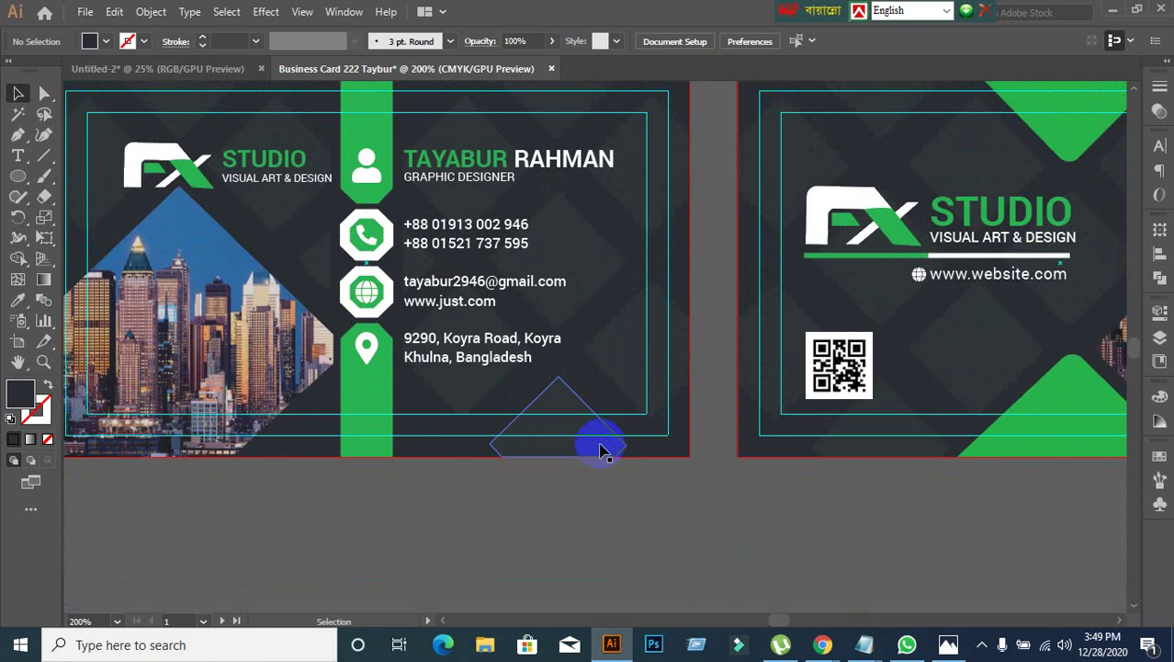
scroll(556, 439, "up", 2)
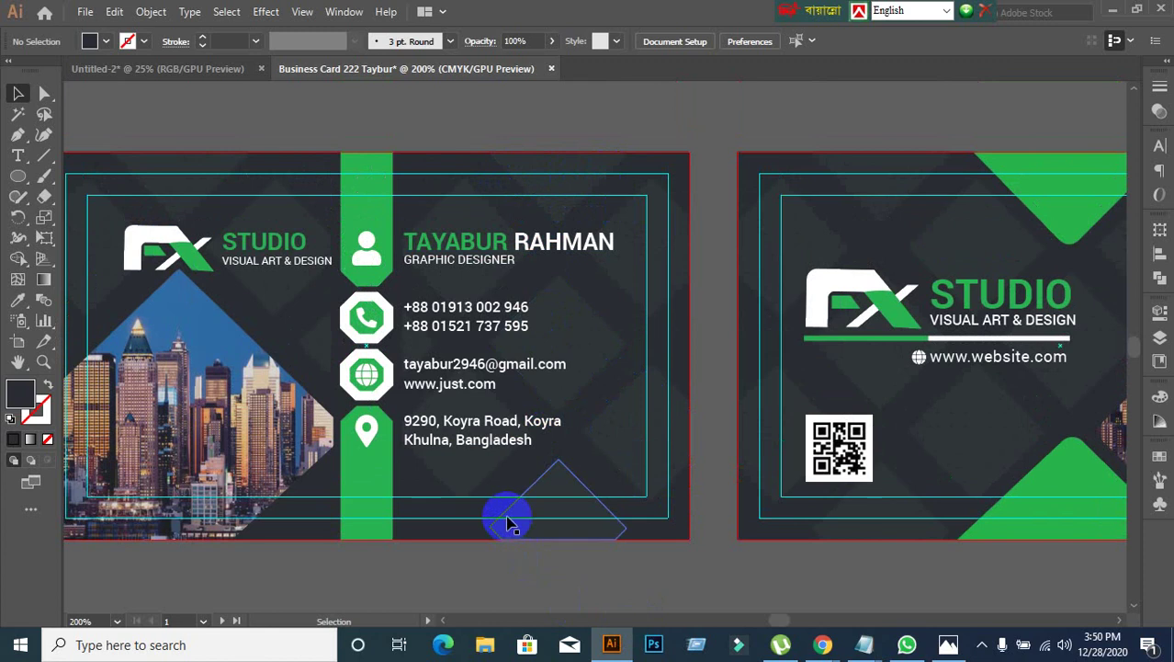
left_click(538, 518)
left_click(556, 572)
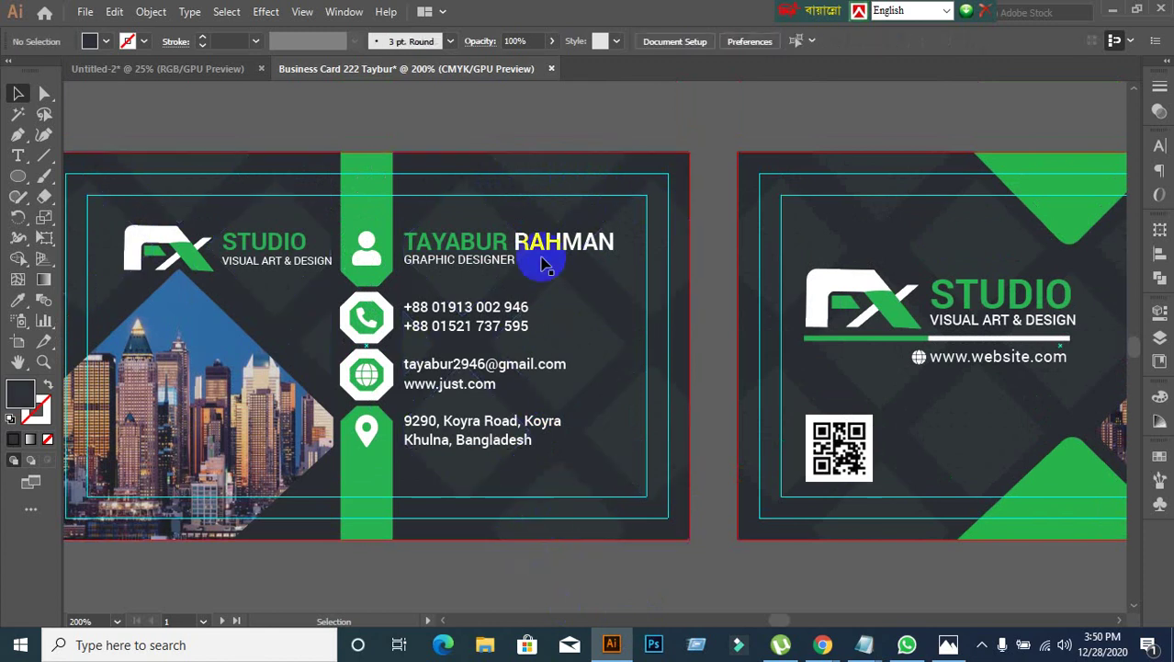
Step: Ungroup the diamond background pattern on the card front and clear the selection
left_click(565, 182)
right_click(568, 180)
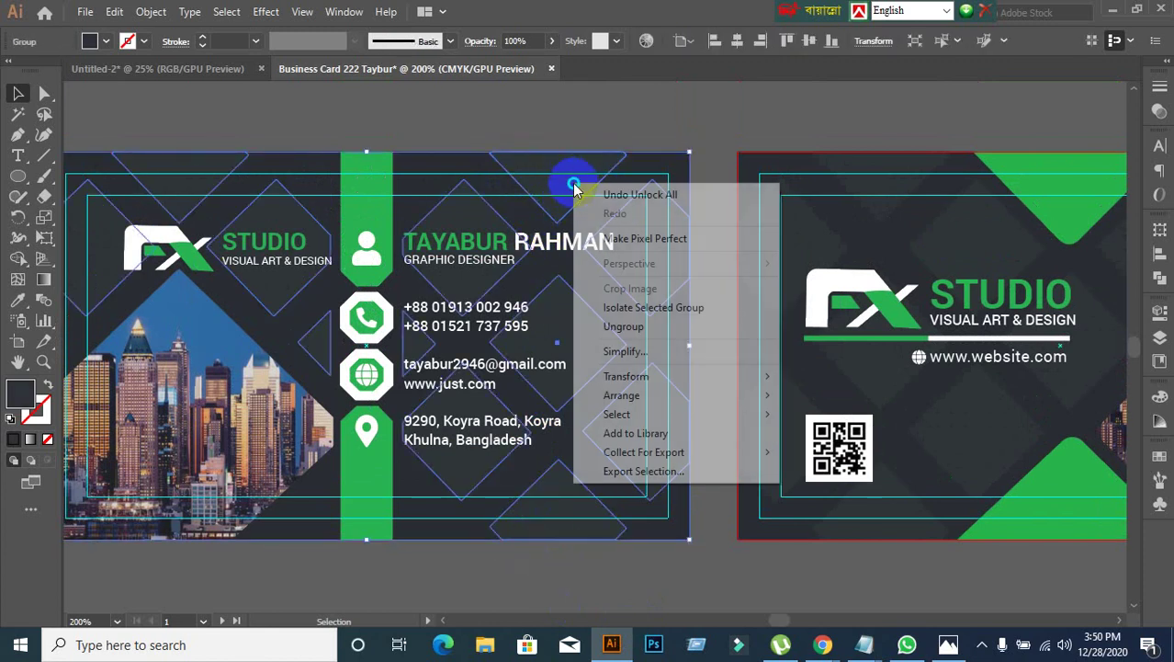
left_click(641, 327)
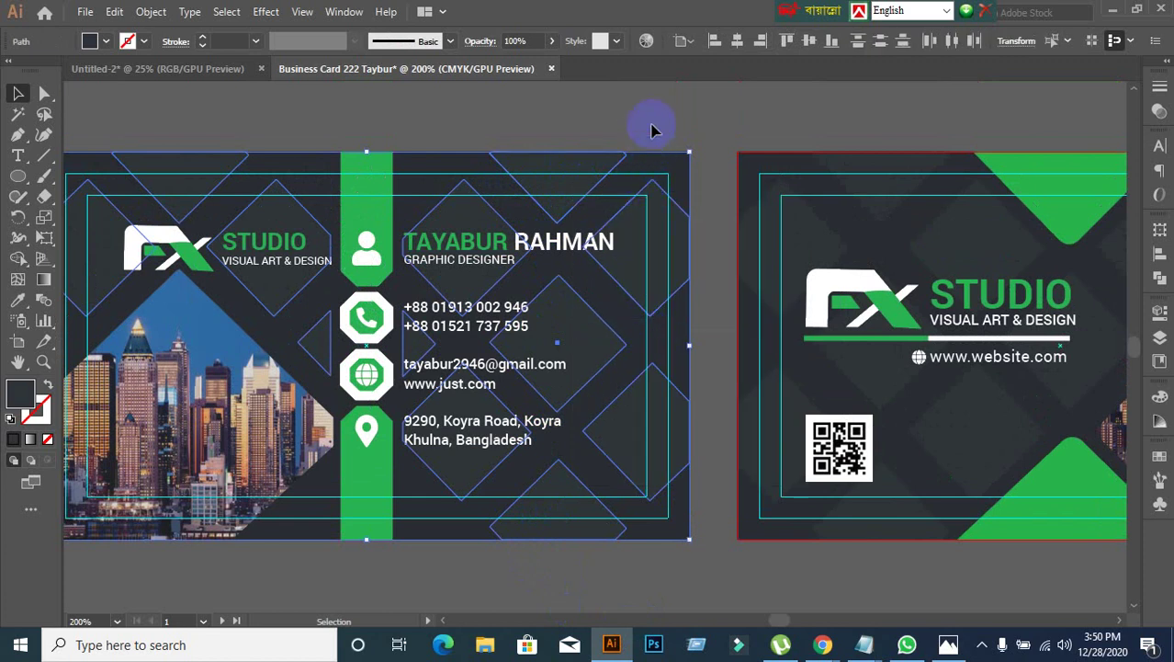
left_click(651, 129)
Step: Select the pattern shape at the card front's upper edge and its counterpart at the lower edge to compare them
left_click(565, 196)
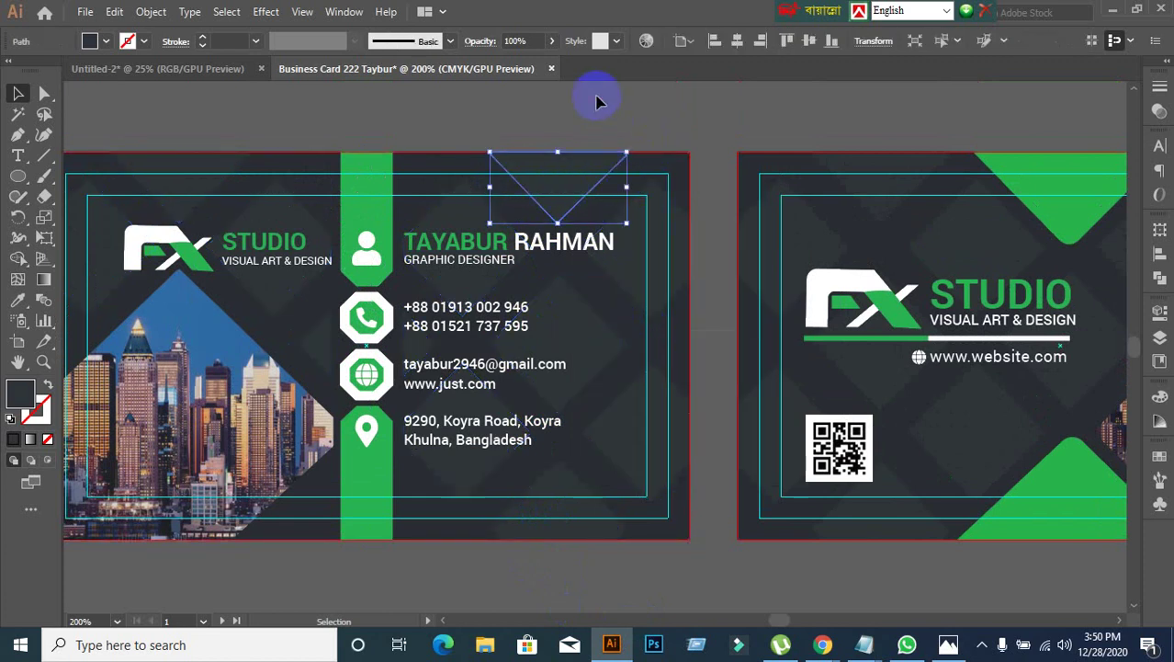
left_click(598, 107)
left_click(563, 196)
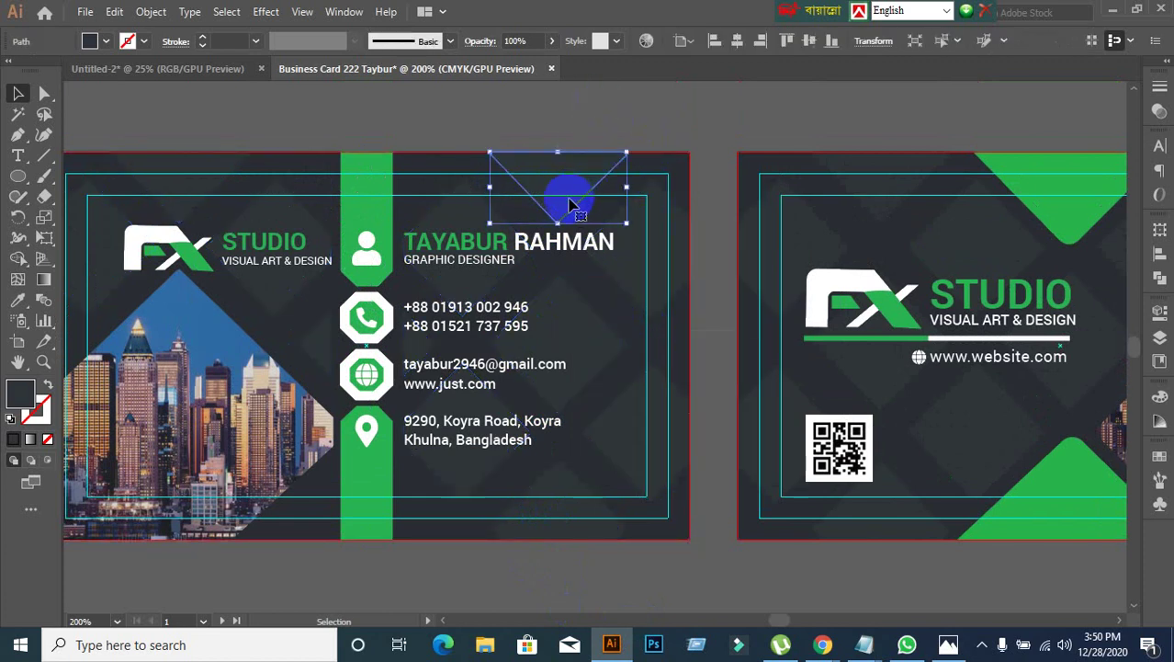
left_click(582, 104)
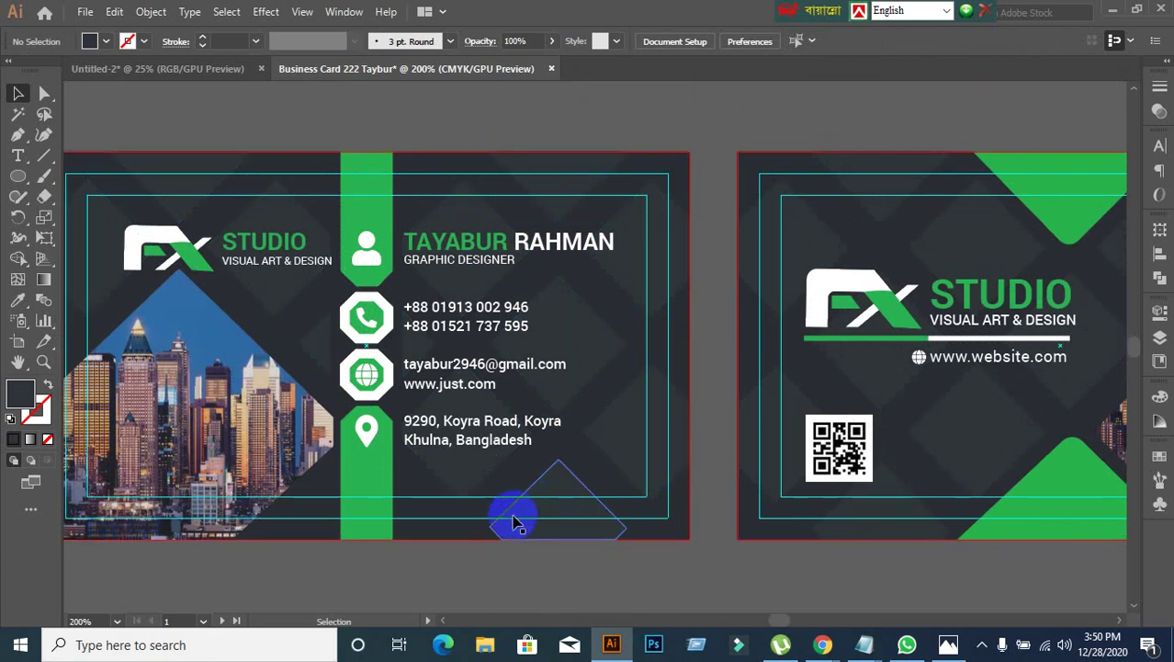
left_click(567, 504)
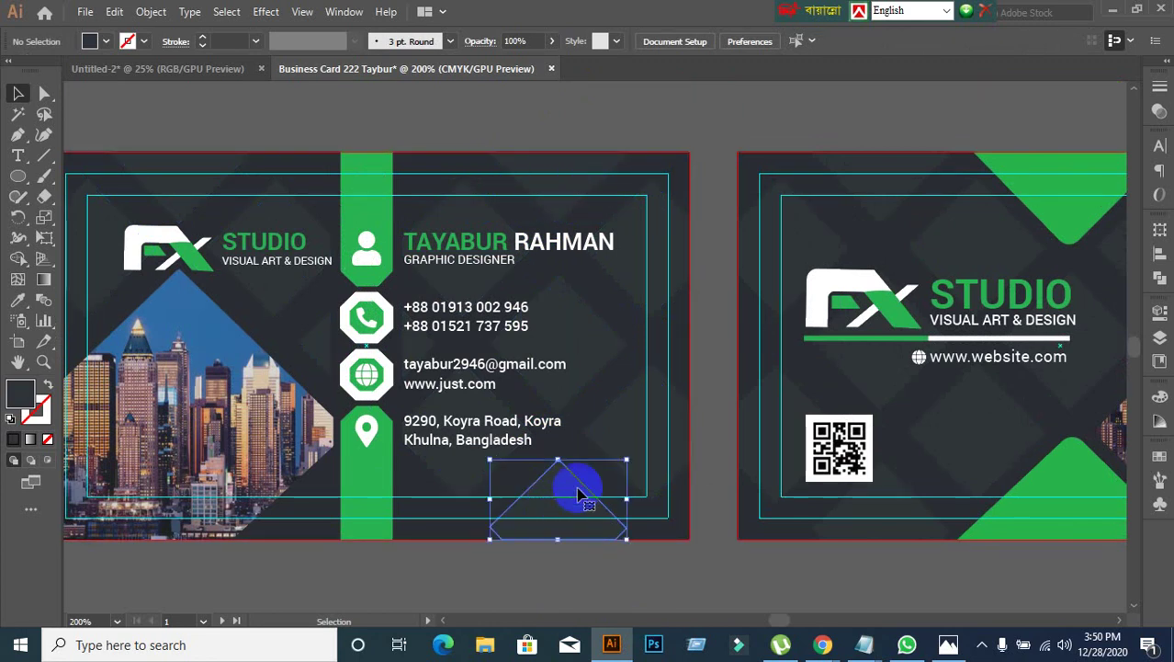
Step: Clear the selection and examine the diamond background pattern across the card front, especially around its edges and the contact details
left_click(641, 568)
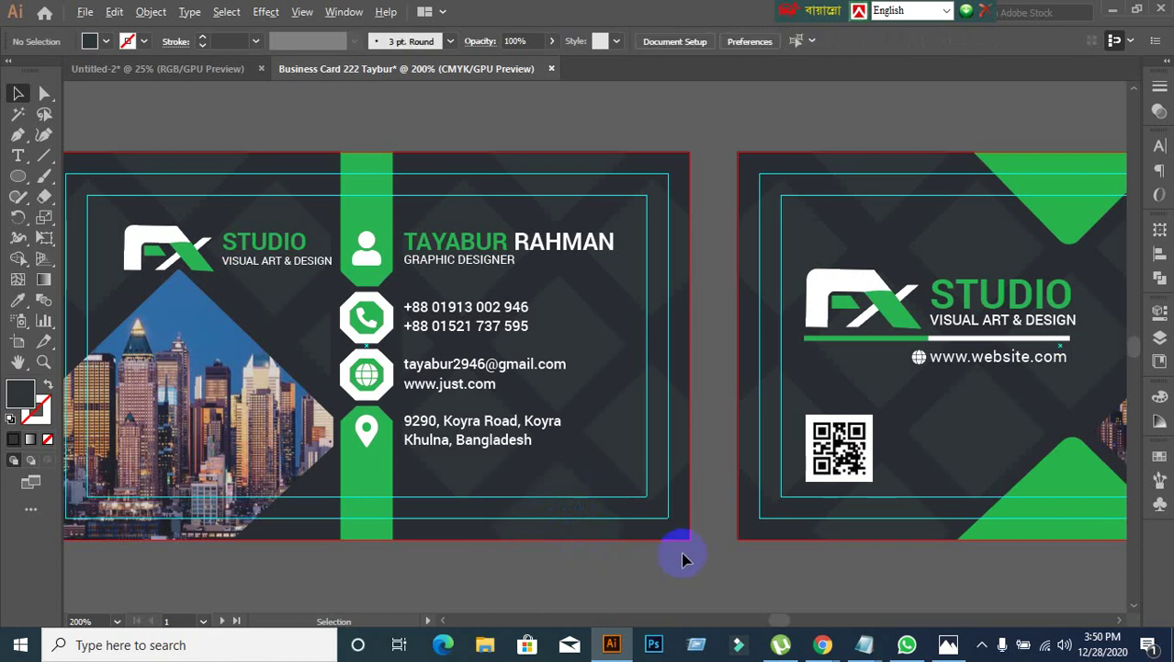
scroll(682, 558, "down", 1, "alt")
left_click_drag(543, 558, 625, 556)
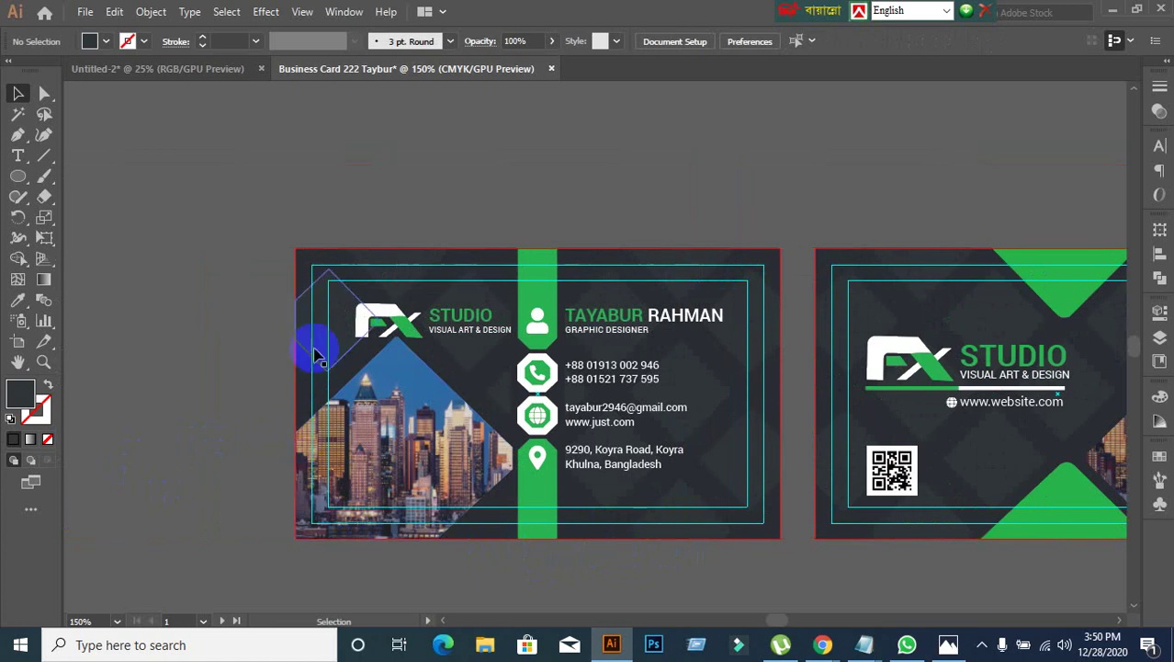
scroll(522, 371, "up", 1)
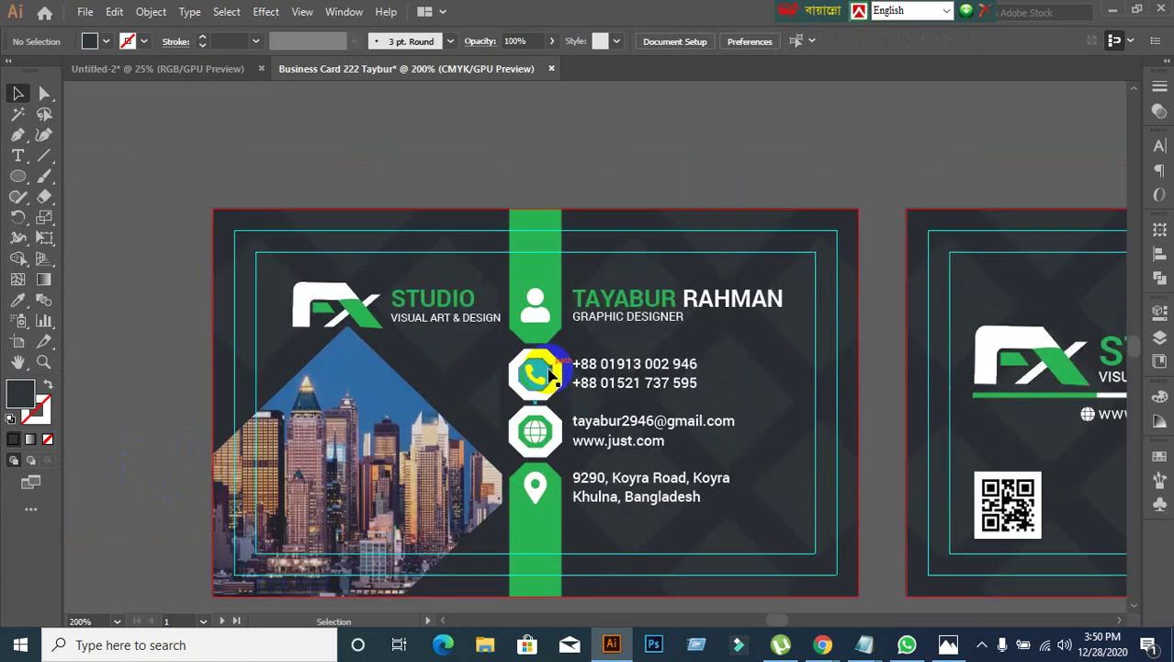
scroll(597, 335, "up", 1)
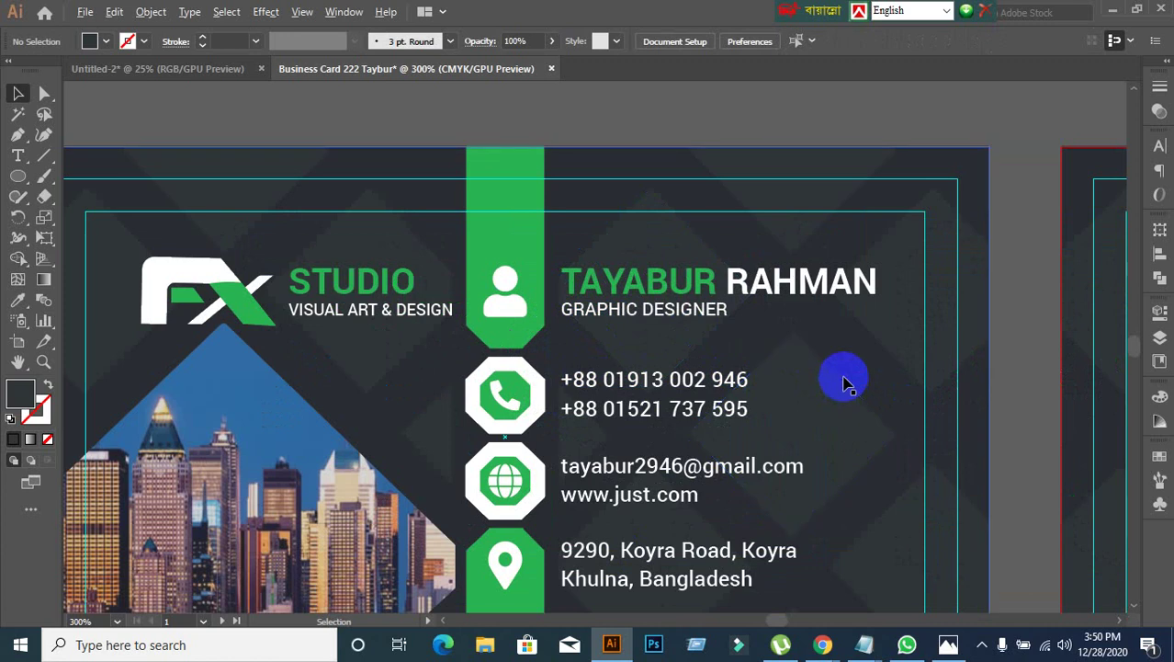
scroll(846, 382, "down", 1)
scroll(846, 382, "down", 2)
scroll(847, 382, "right", 3)
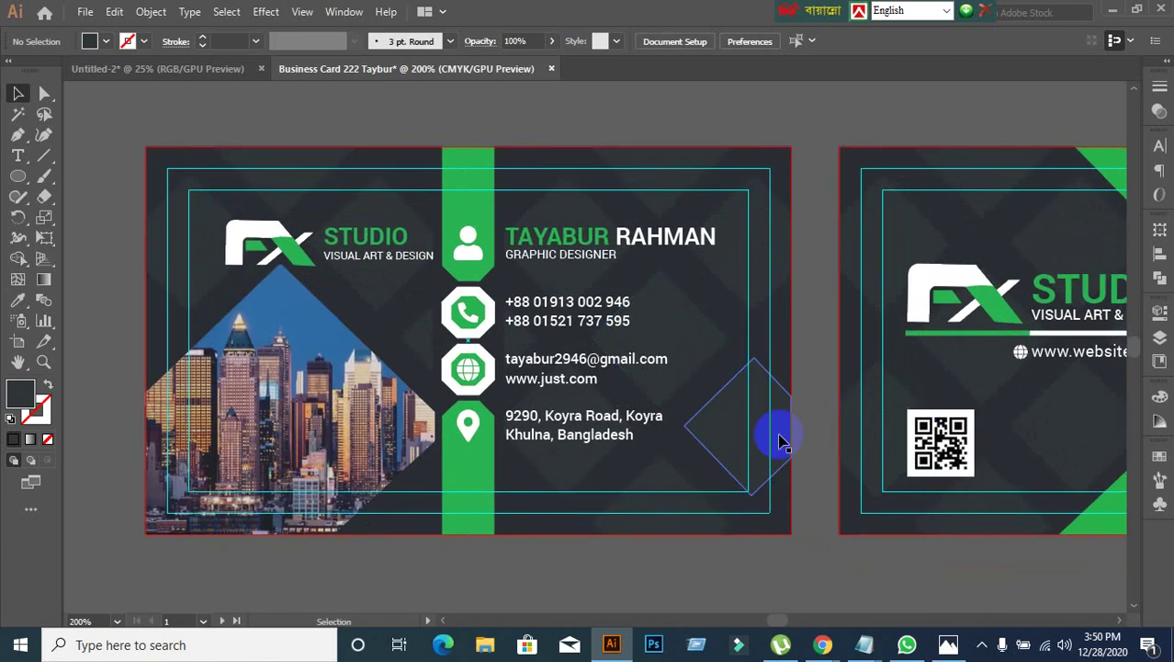
scroll(593, 527, "up", 2)
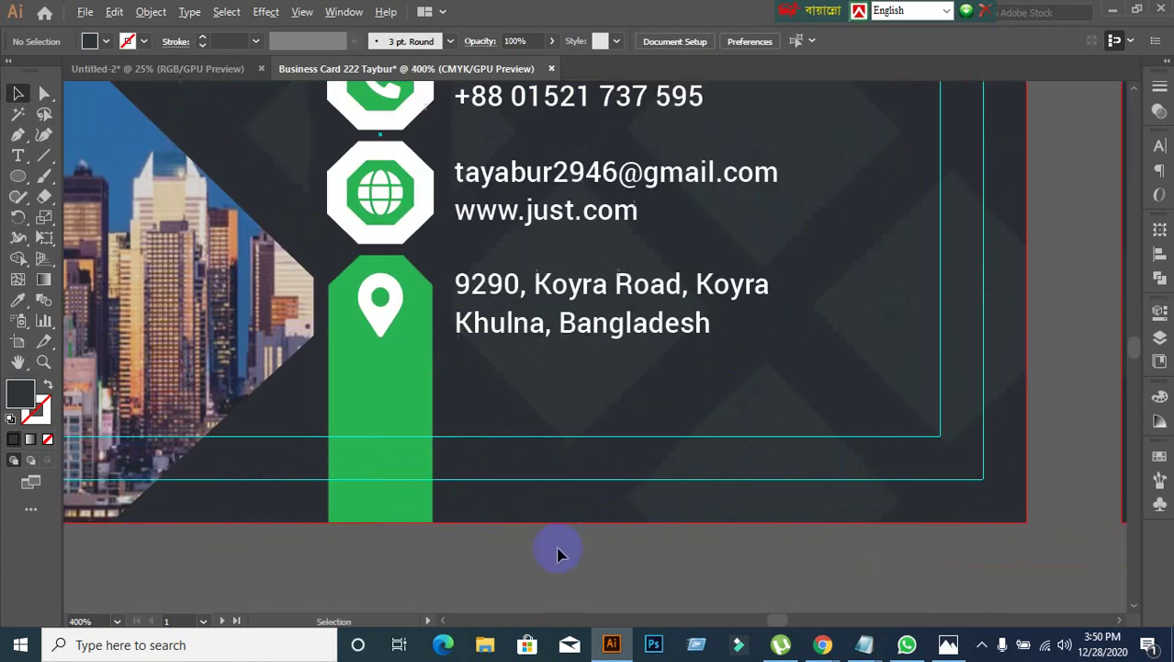
scroll(526, 480, "down", 1)
Step: Check the address, e-mail, phone, job title and name text blocks on the card front one after another
left_click(514, 365)
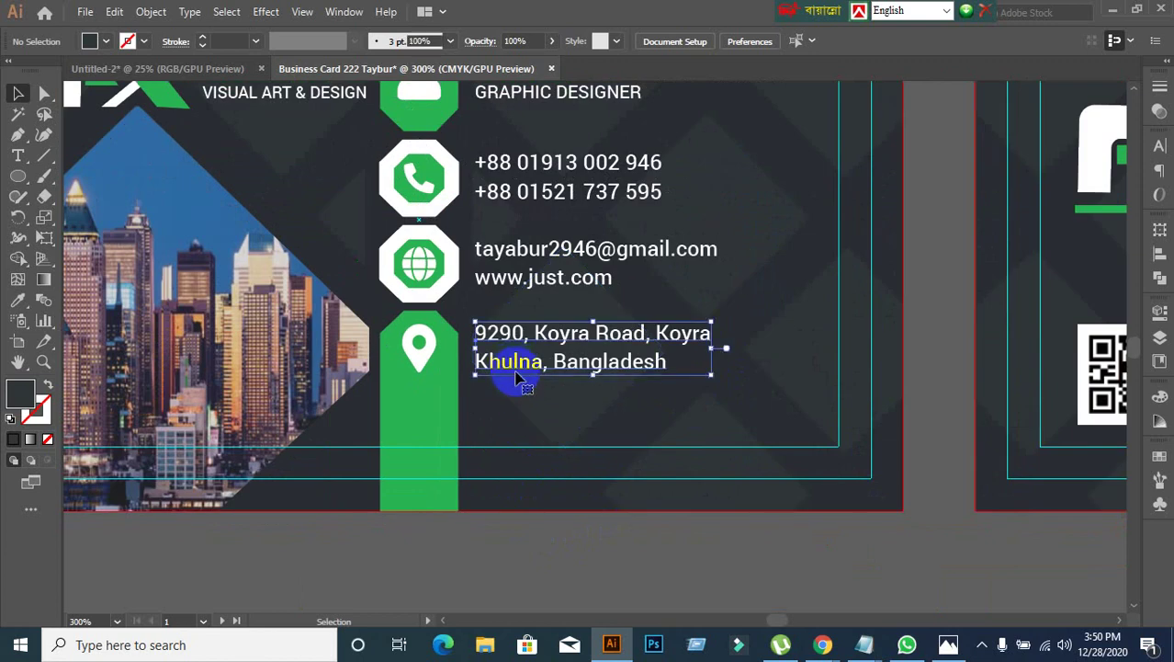
left_click(530, 278)
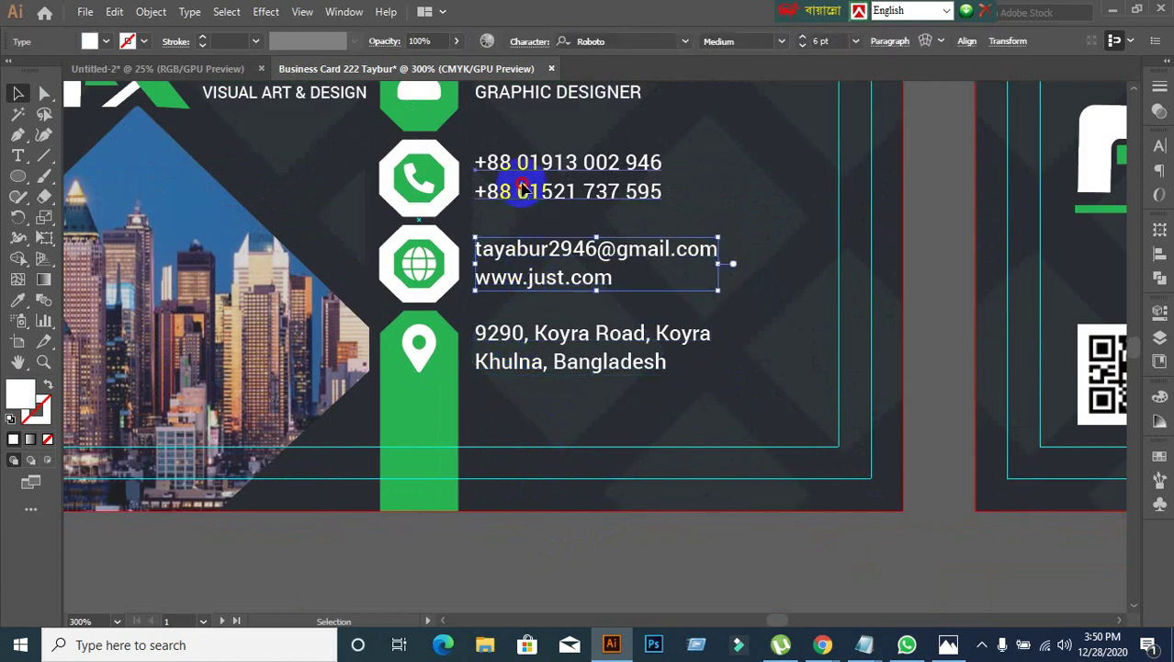
left_click(522, 190)
scroll(526, 179, "up", 2)
left_click(537, 158)
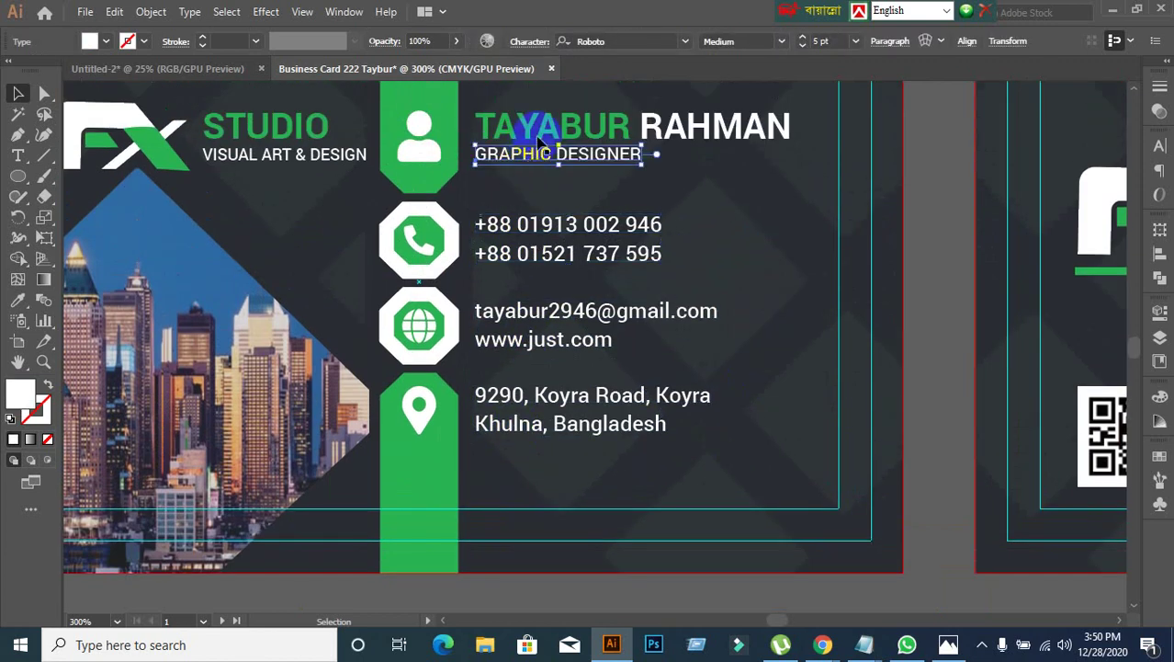
left_click(542, 117)
Step: Check the character and paragraph settings of the name, then the alignment of the remaining card front text, leaving nothing selected
left_click(1161, 149)
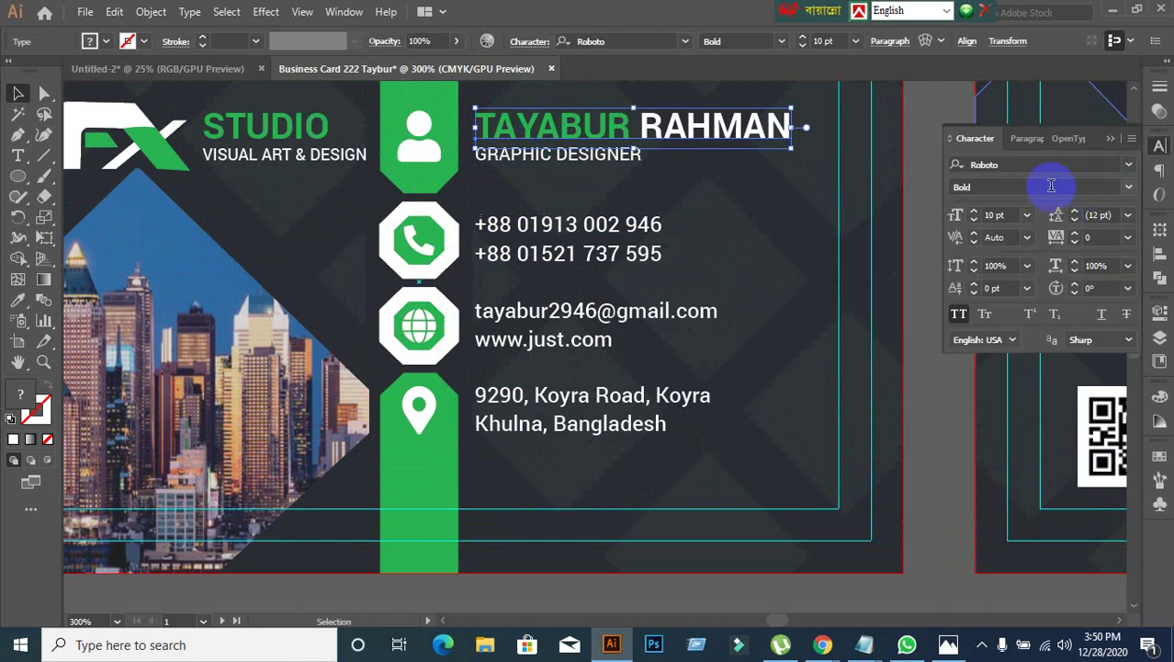
left_click(1031, 137)
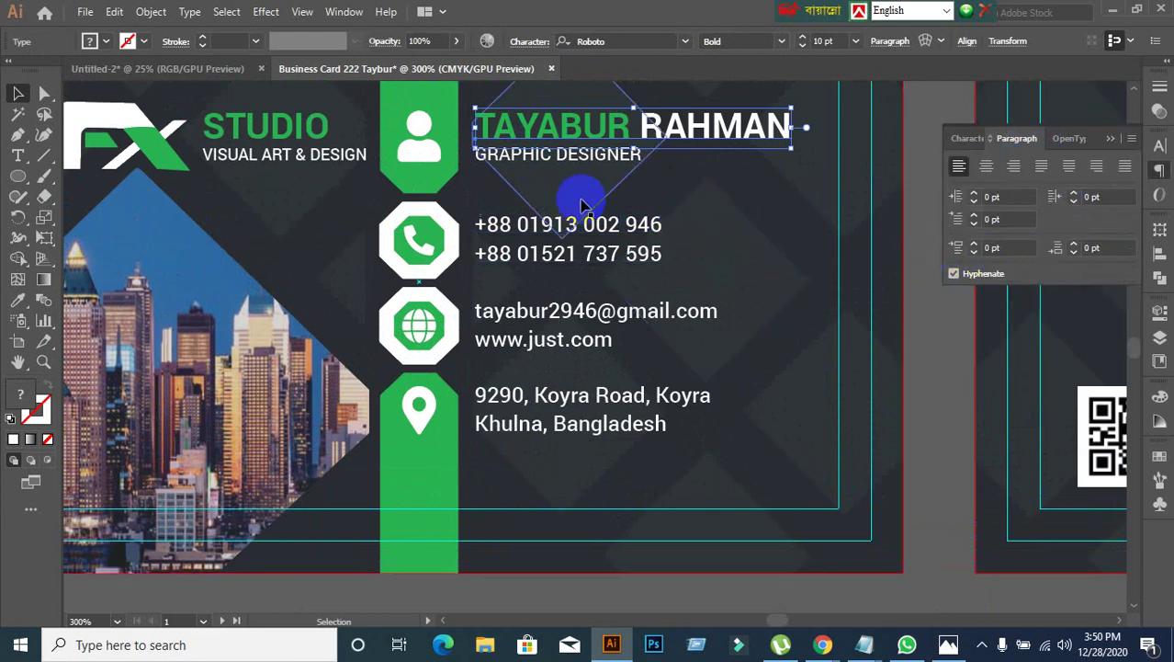
left_click(575, 156)
left_click(620, 227)
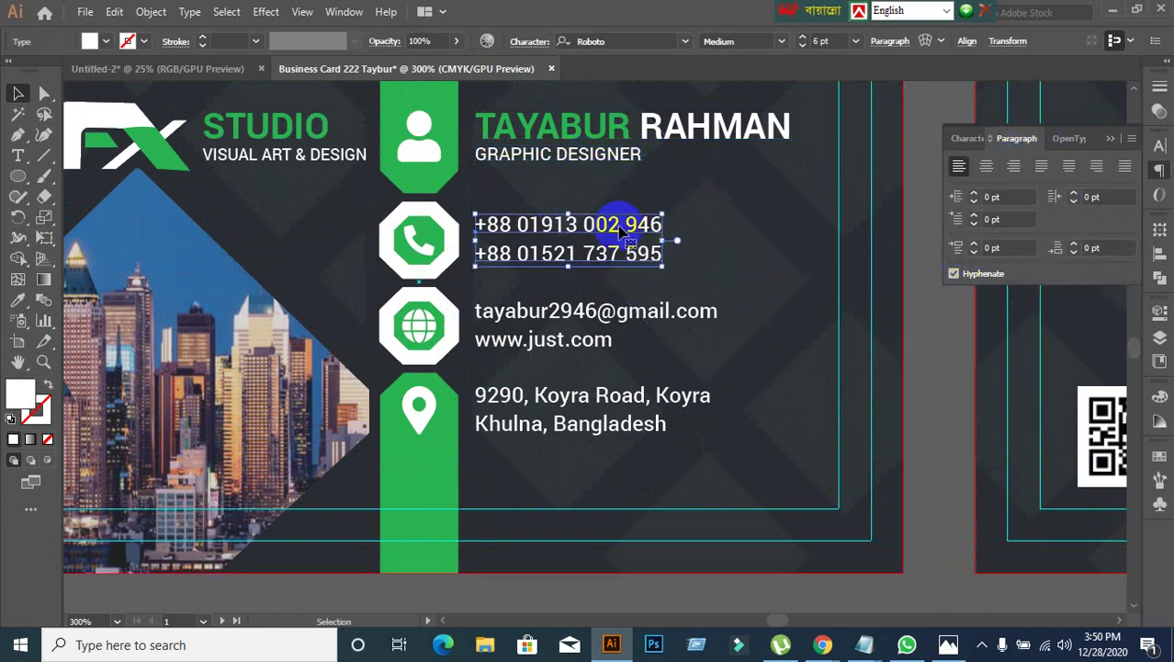
left_click(590, 313)
left_click(615, 399)
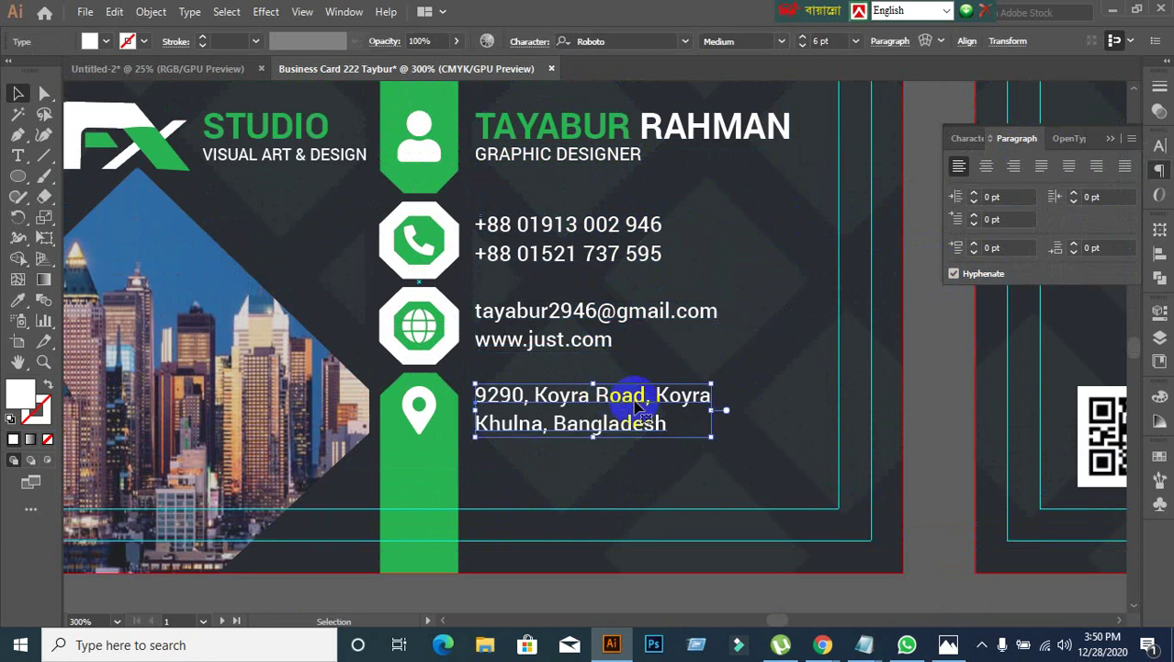
key("ctrl+minus")
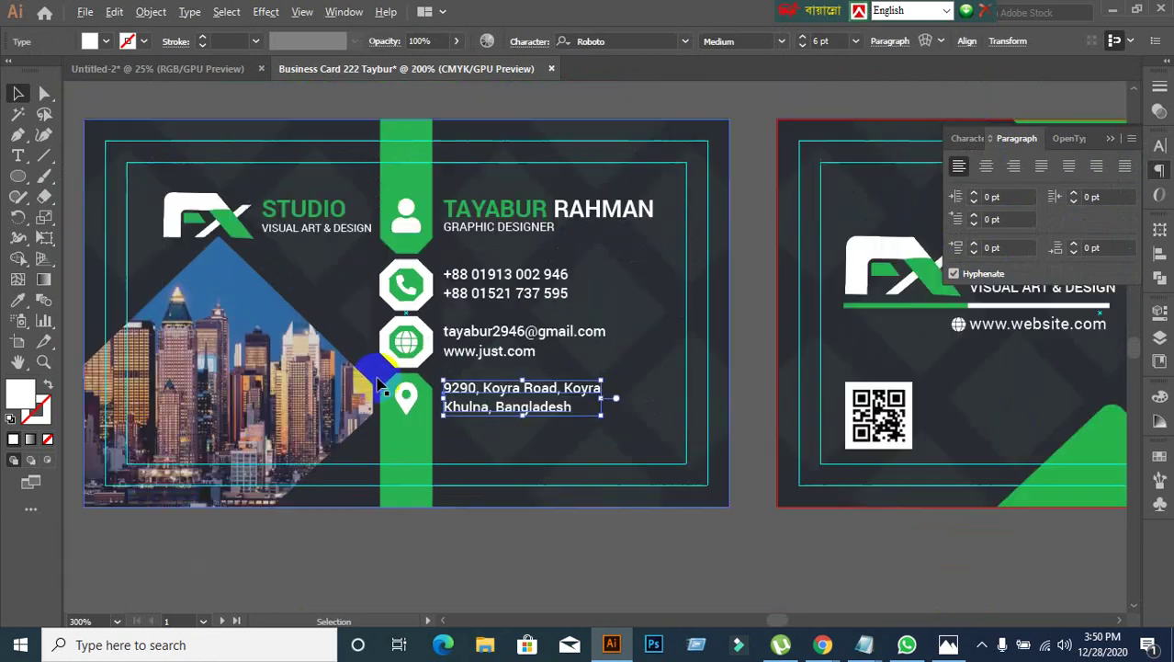
left_click(339, 235)
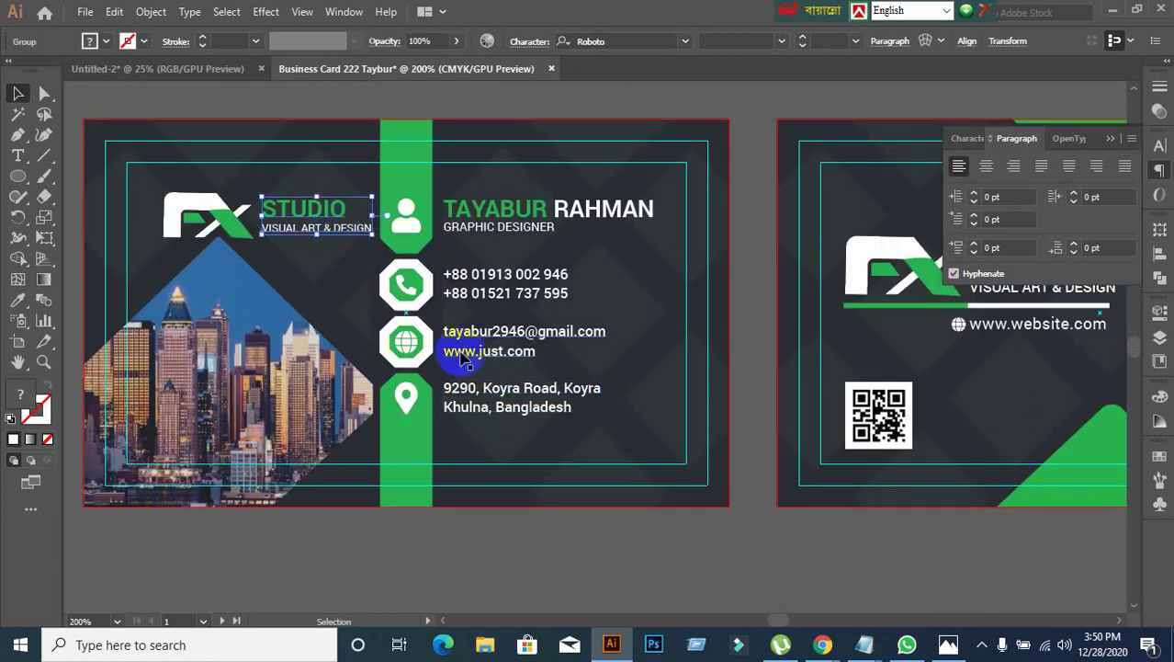
left_click(665, 542)
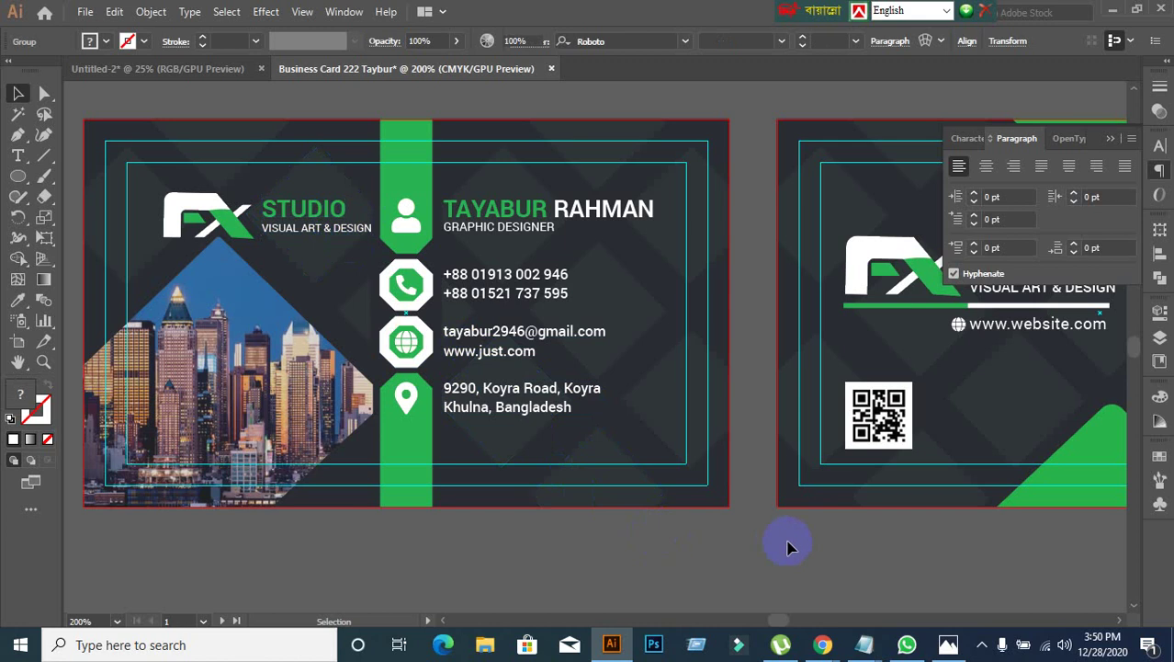
Step: Examine the card back's logo, website line, QR code and skyline photo alongside the card front, leaving nothing selected
left_click_drag(787, 543, 399, 501)
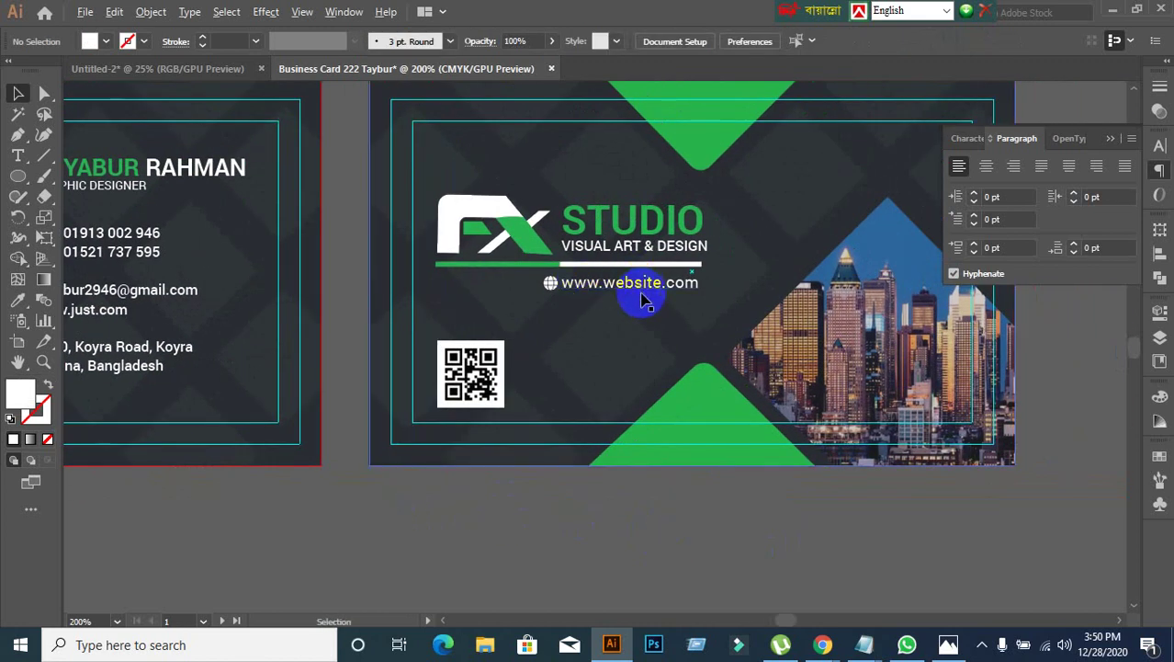
scroll(642, 292, "up", 1)
scroll(643, 298, "down", 3)
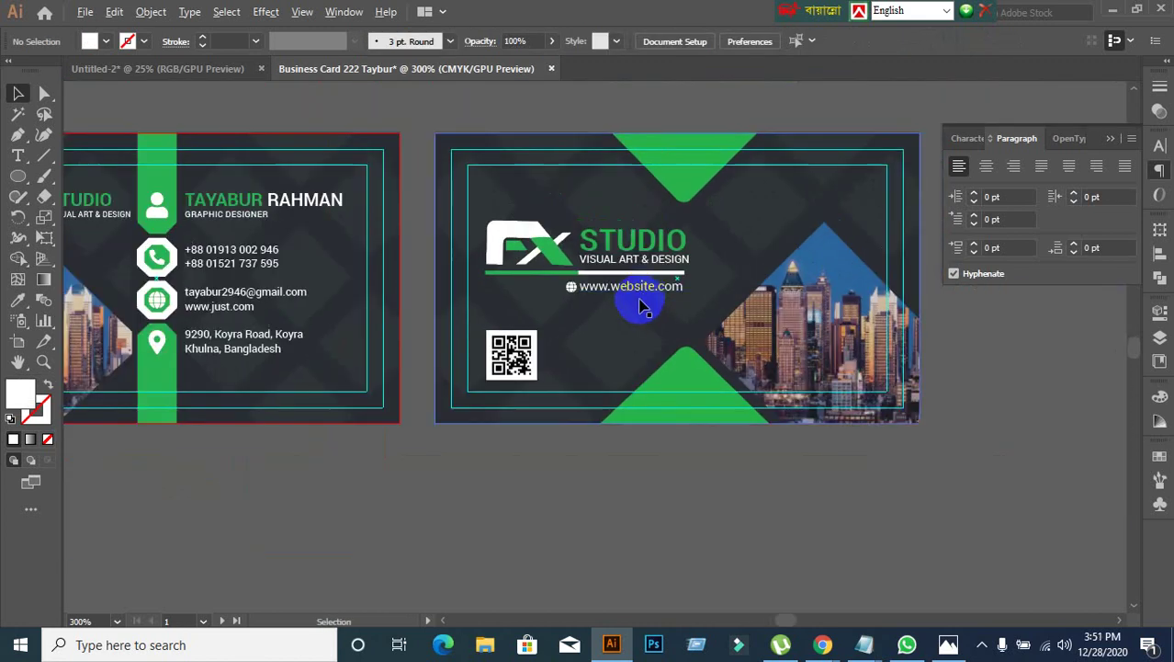
scroll(624, 317, "up", 1)
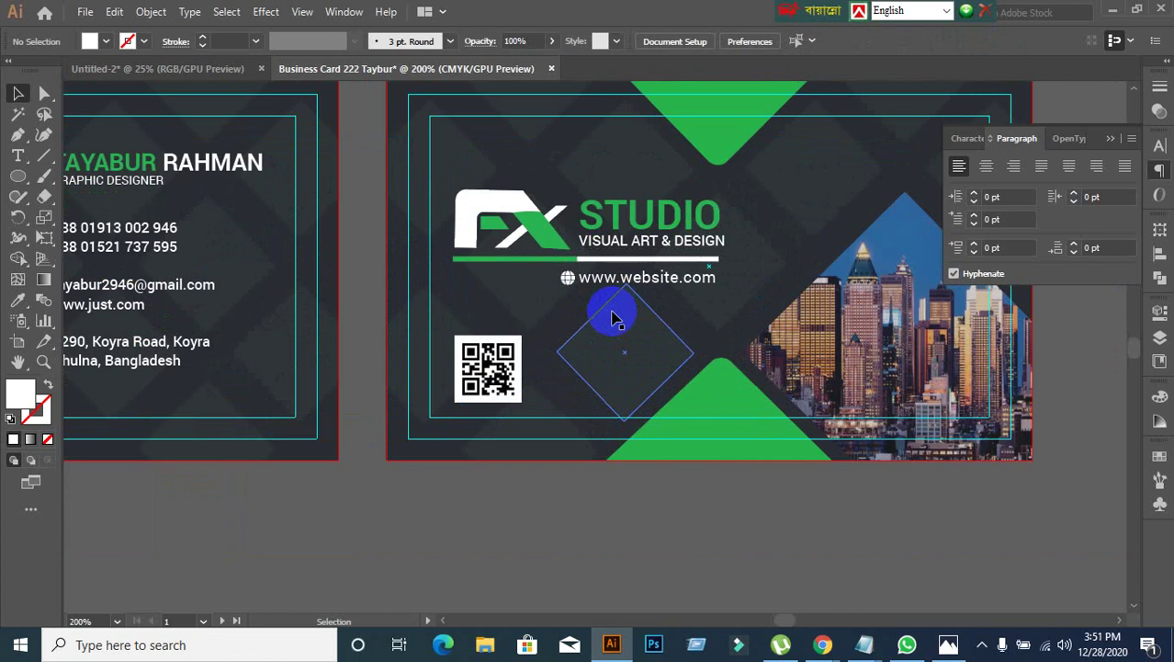
scroll(623, 342, "down", 2)
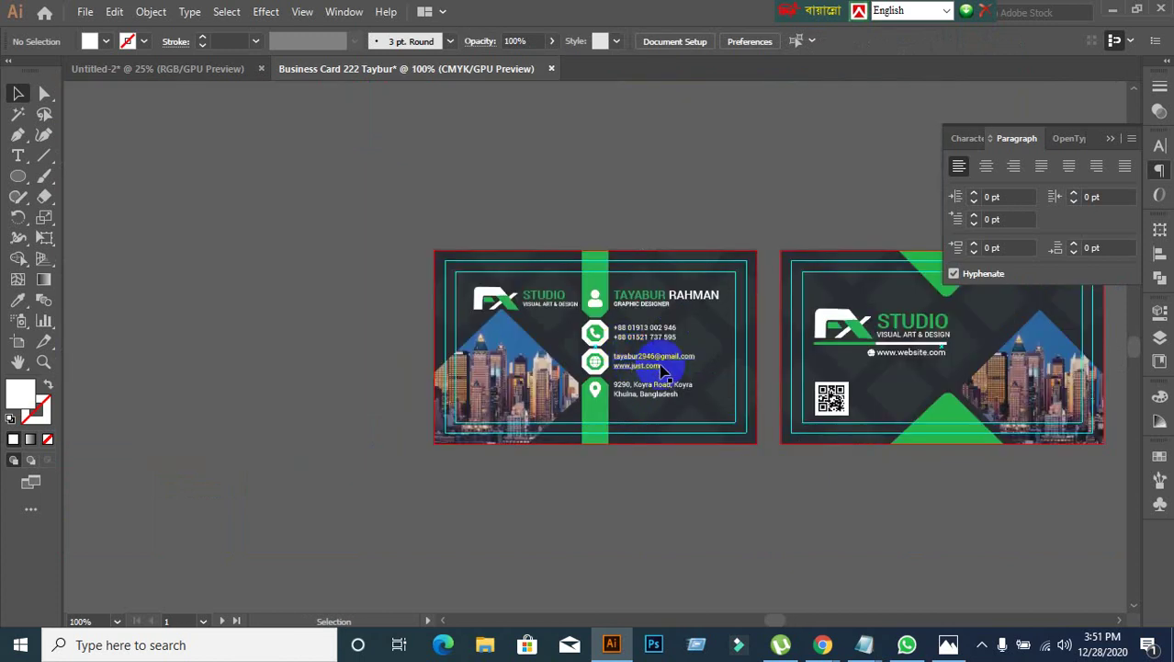
left_click_drag(904, 511, 564, 498)
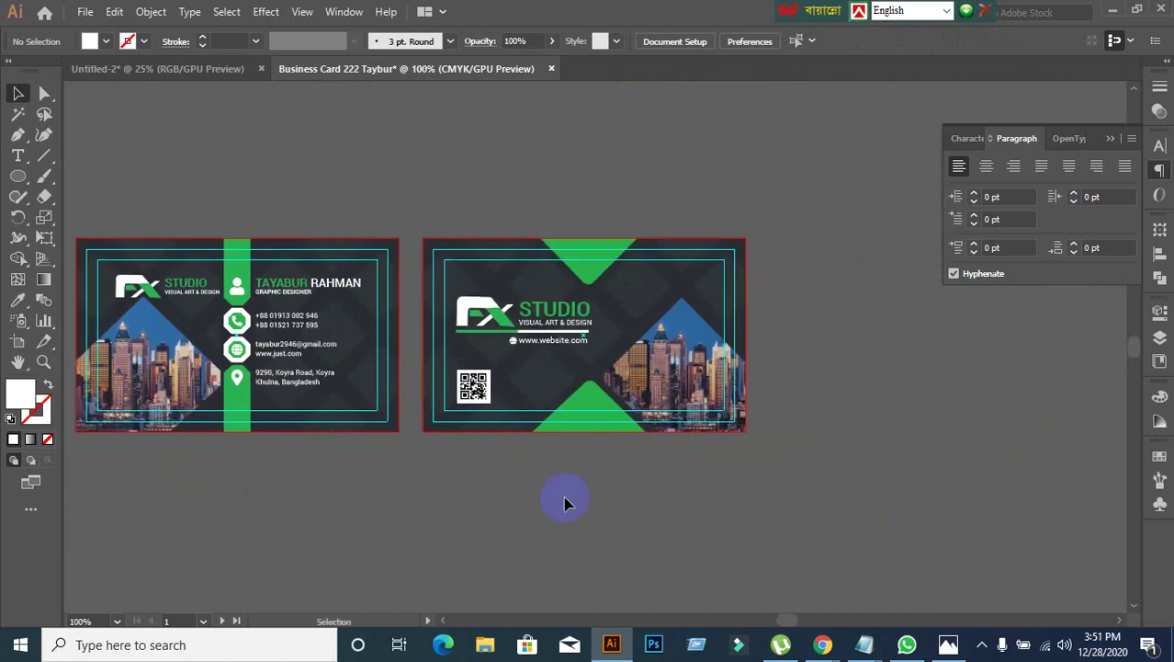
scroll(535, 349, "up", 1)
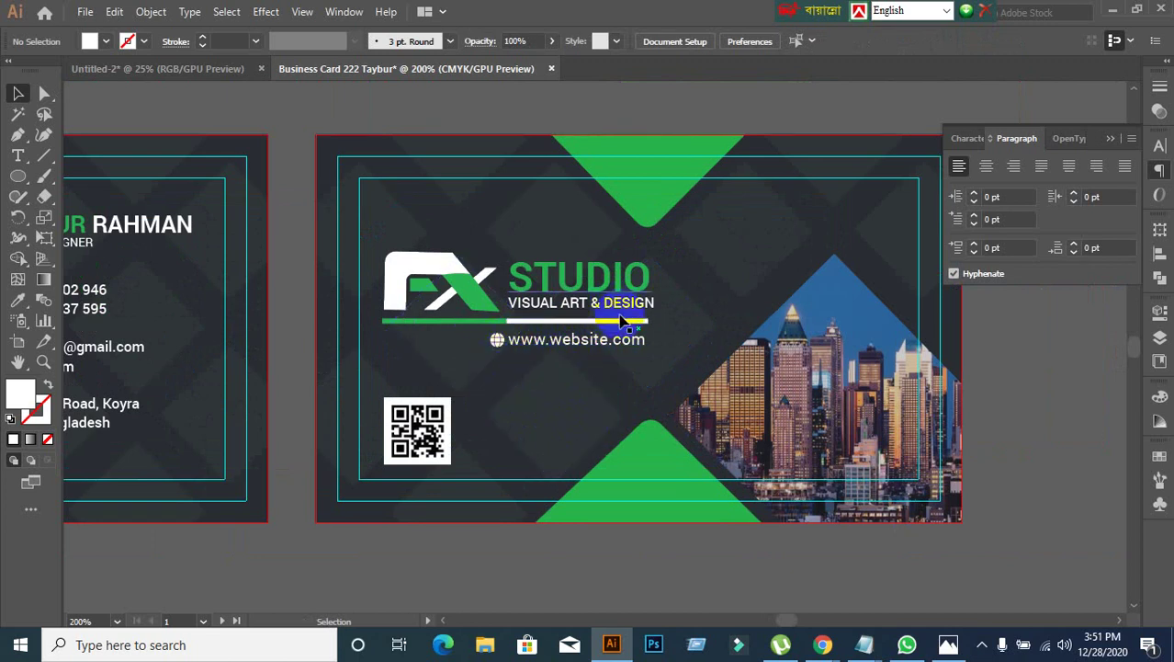
scroll(541, 329, "down", 2)
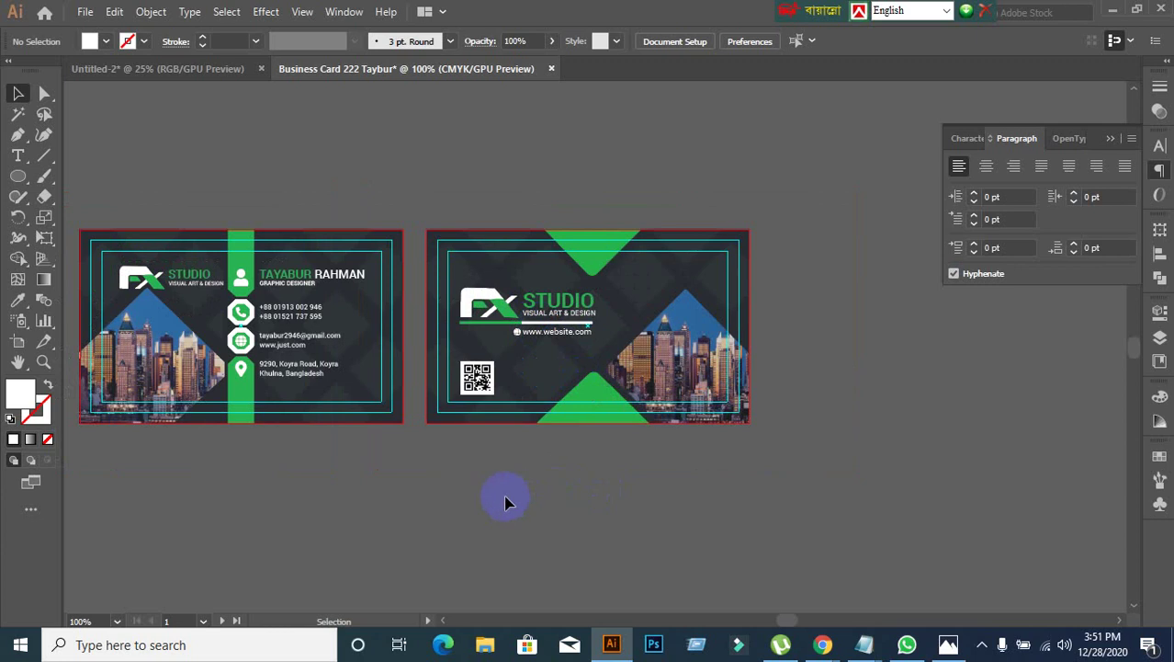
left_click_drag(284, 473, 422, 465)
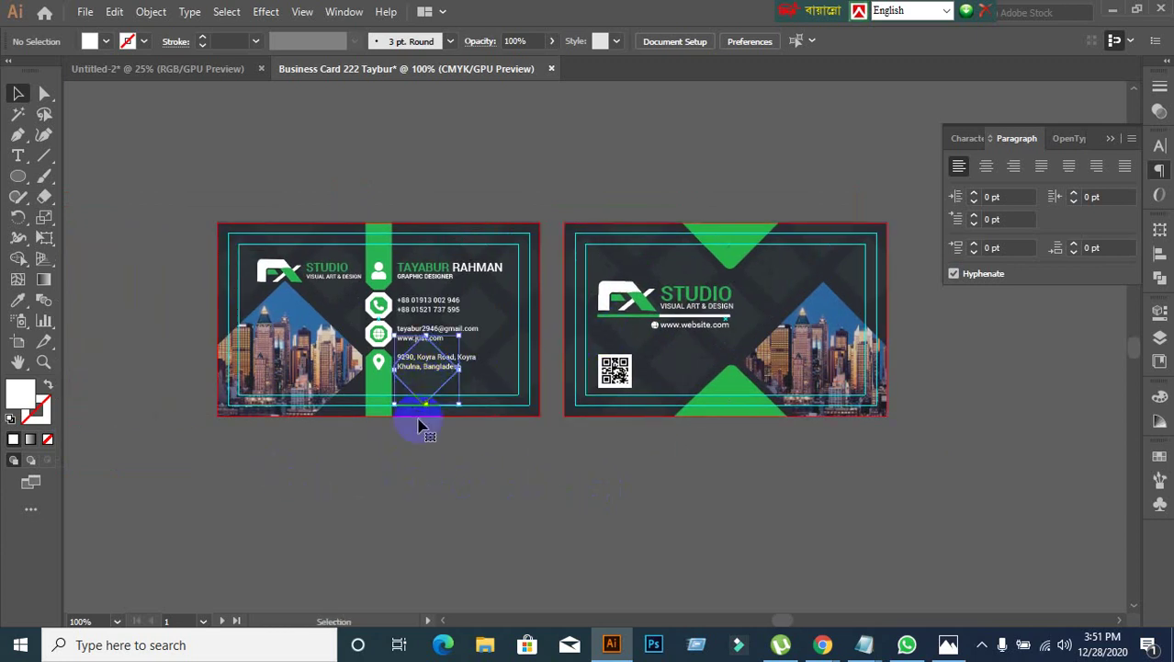
left_click(419, 409)
left_click(280, 176)
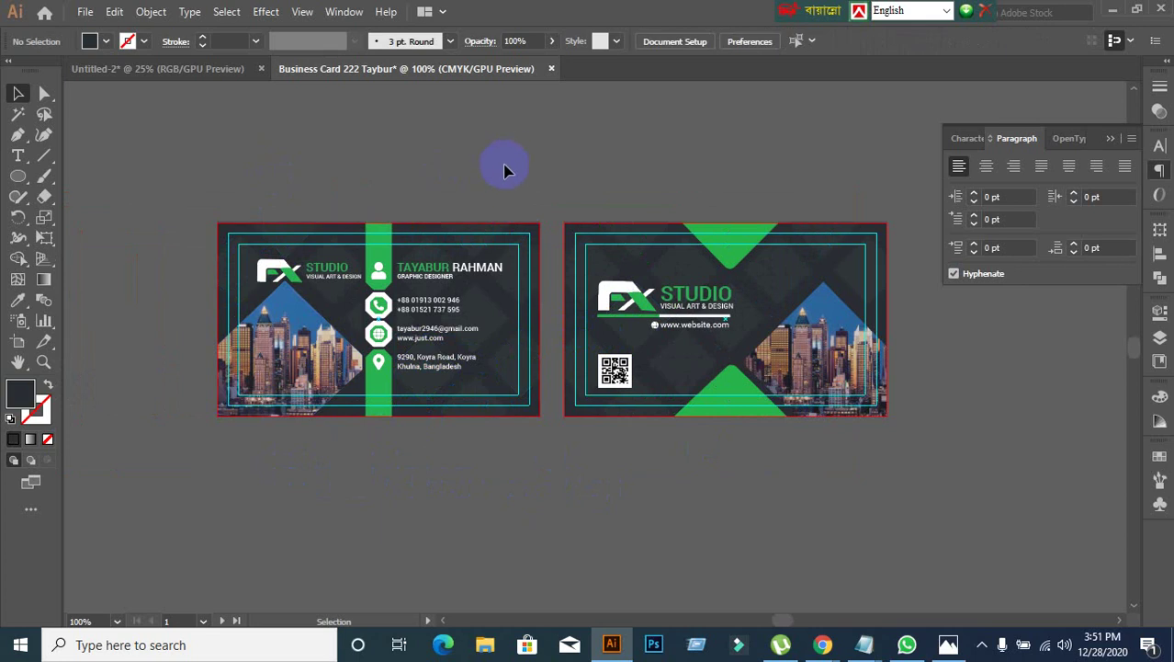
Step: View the Stylish Shoe flyer document again, then return to the business card and look over both sides
left_click(182, 69)
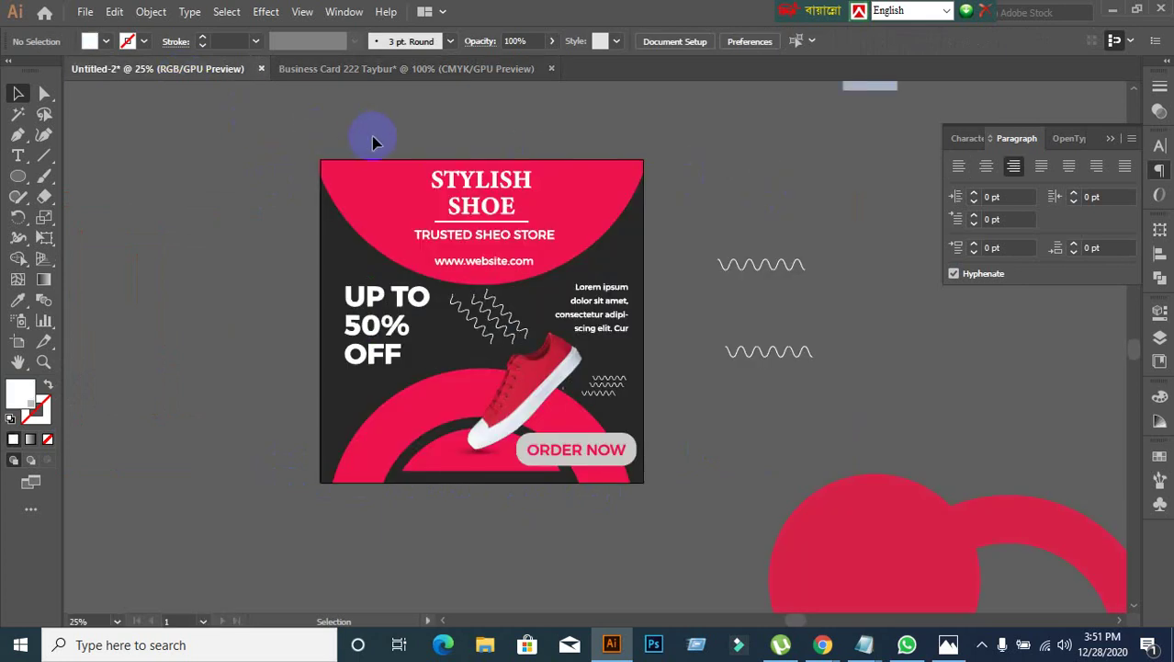
left_click(544, 71)
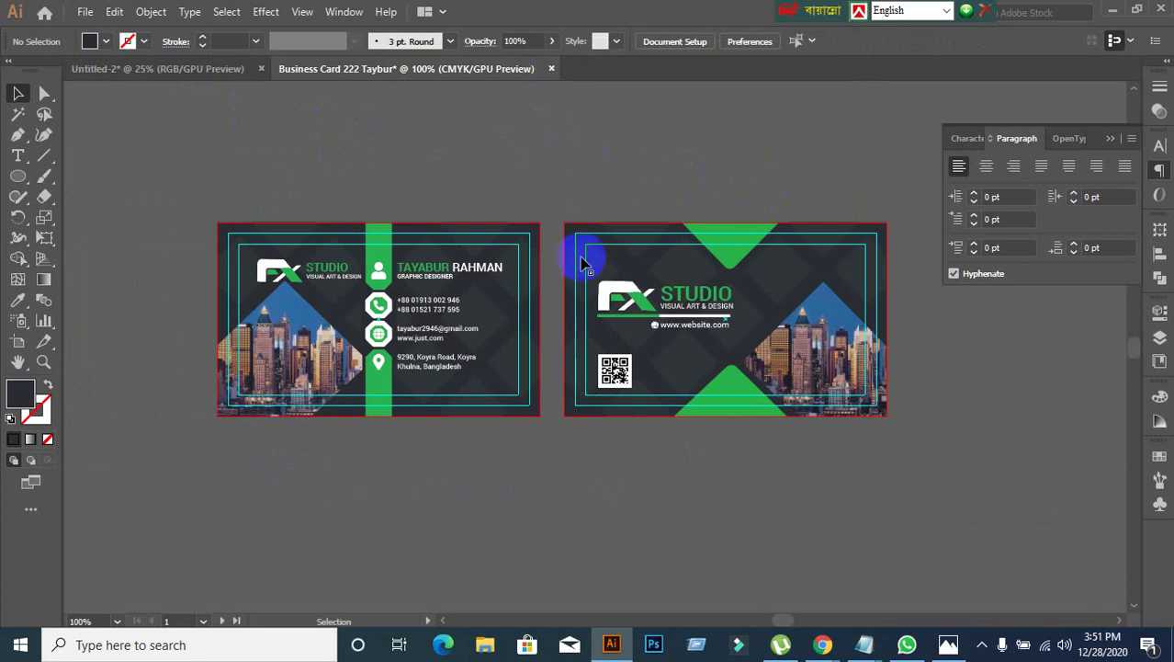
scroll(582, 254, "up", 1)
scroll(531, 188, "down", 1)
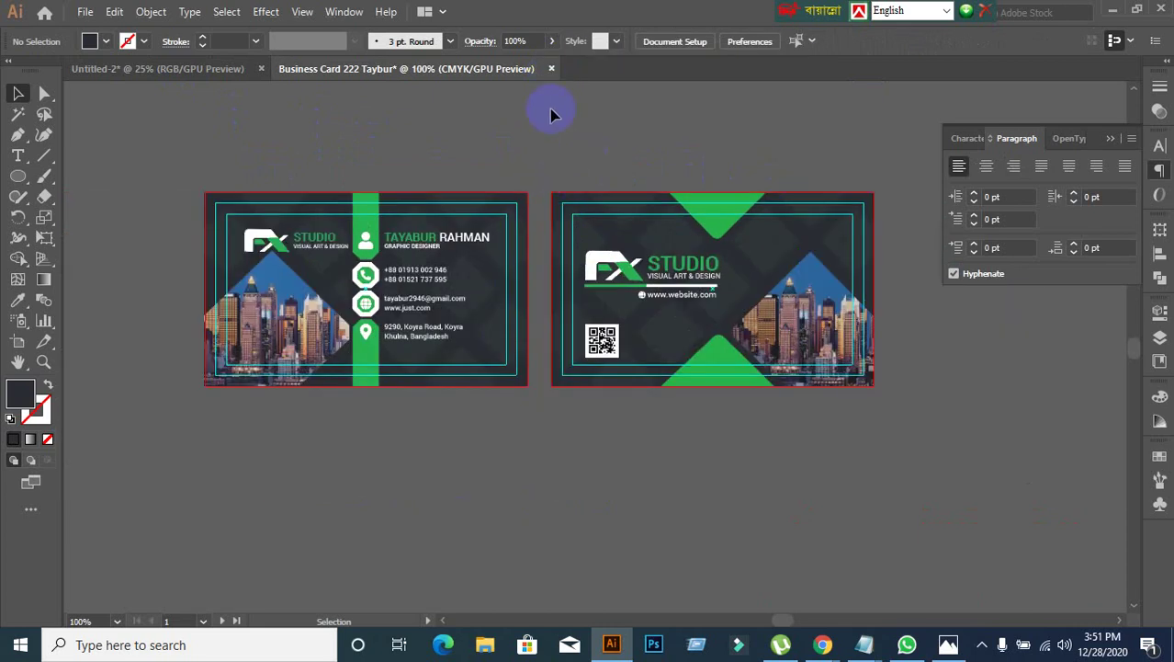
Step: Close the business card document with its changes saved, then switch to the Google Meet window
left_click(551, 69)
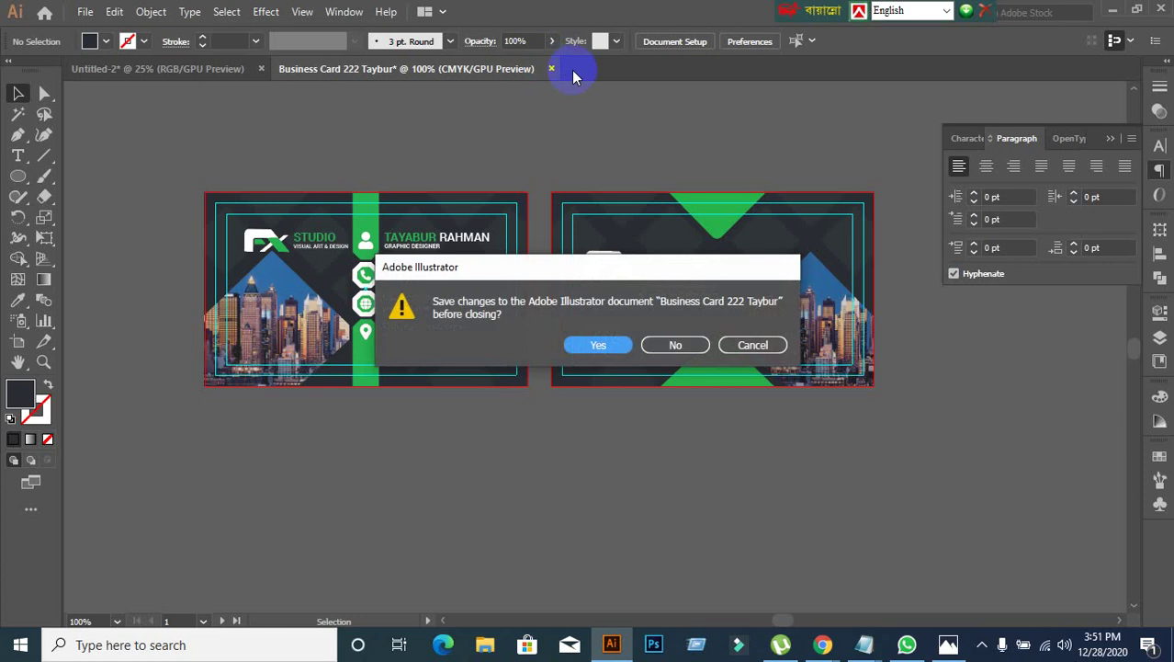
left_click(597, 343)
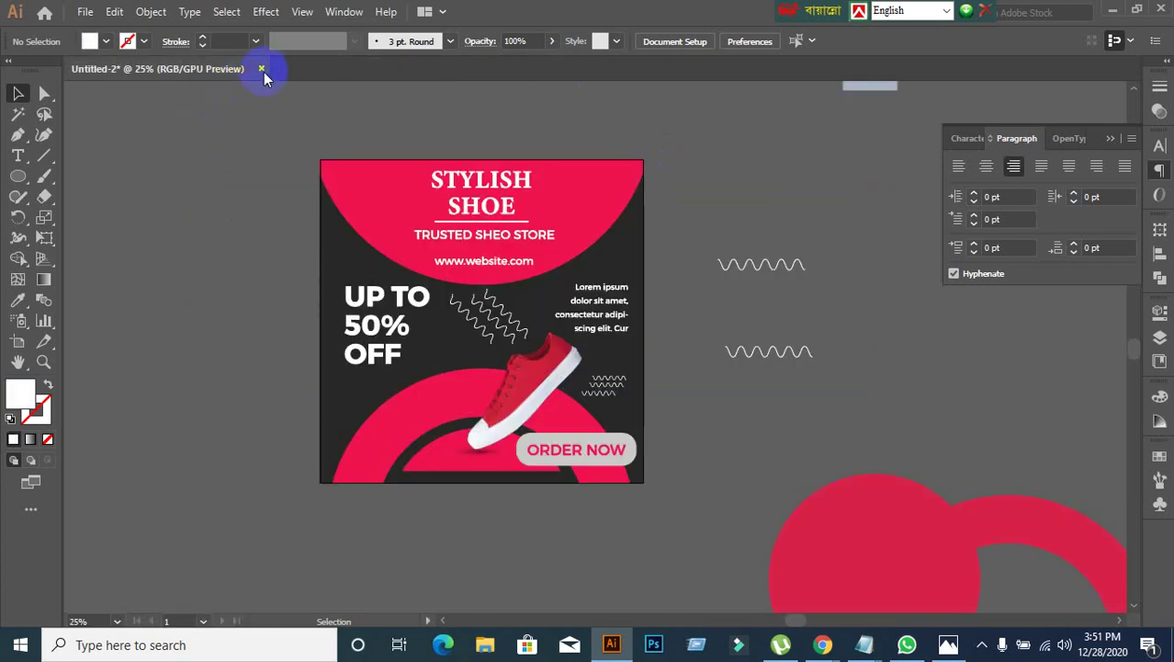
left_click(1112, 19)
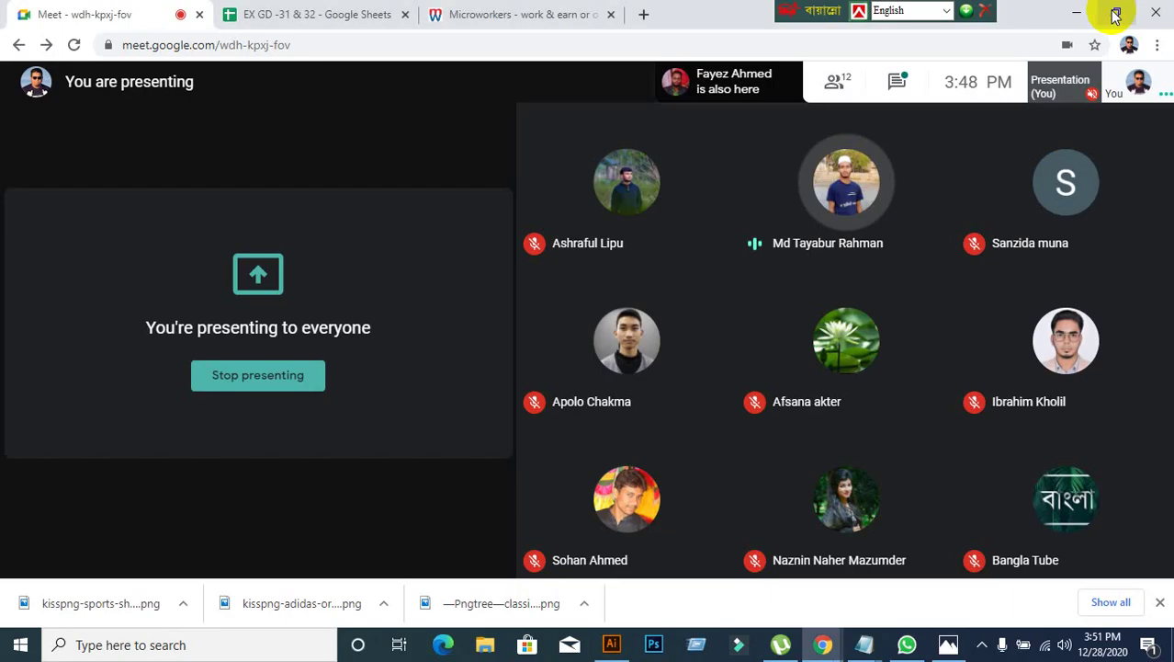